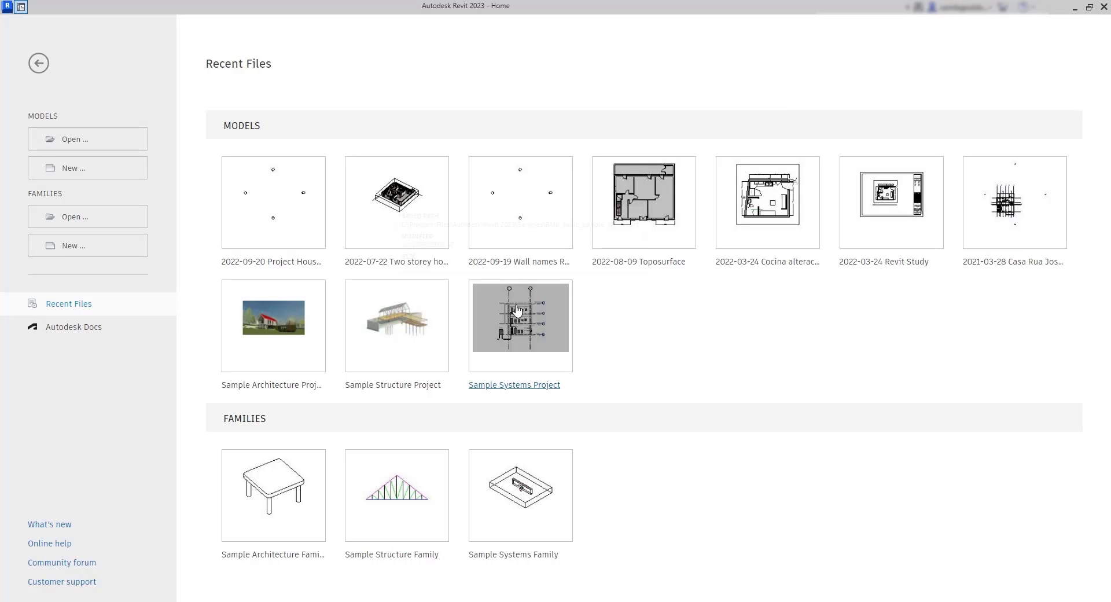
Step: Start a new Revit project model and review the template options offered for it
click(113, 175)
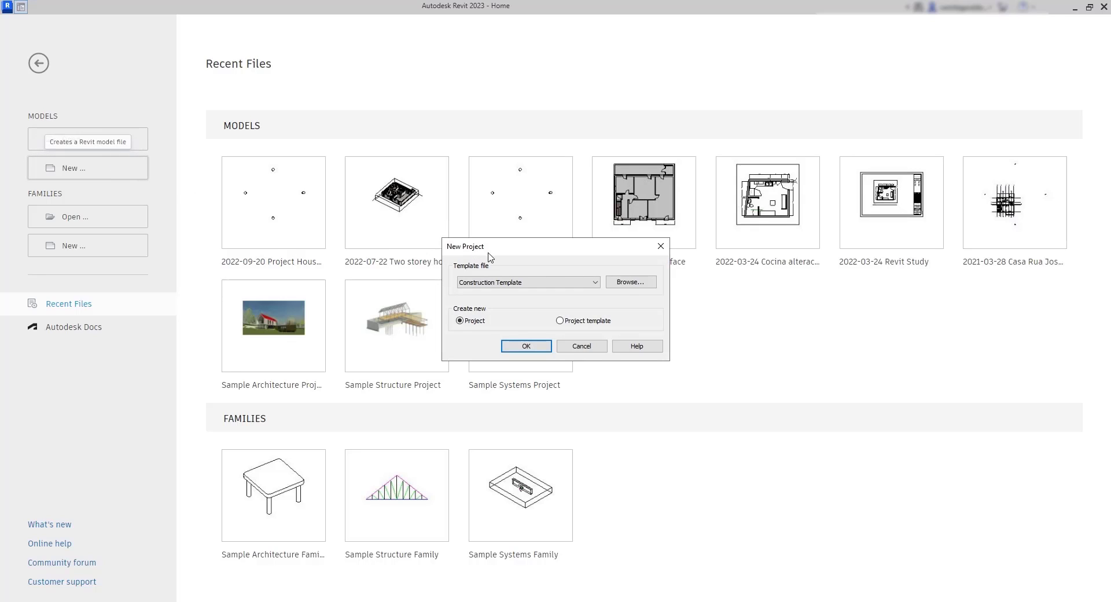
click(584, 287)
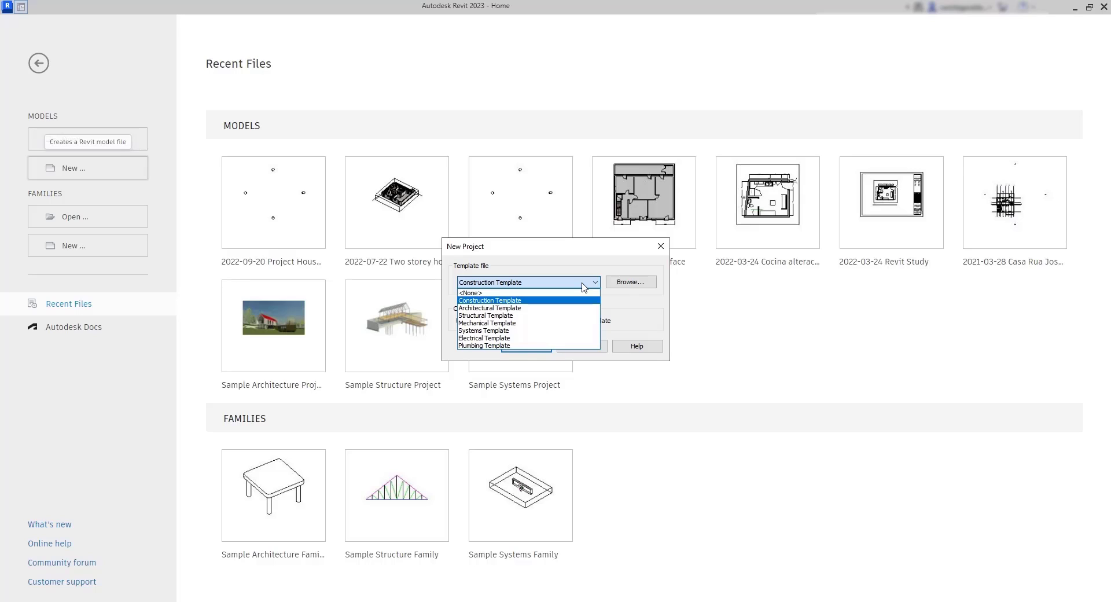
click(584, 287)
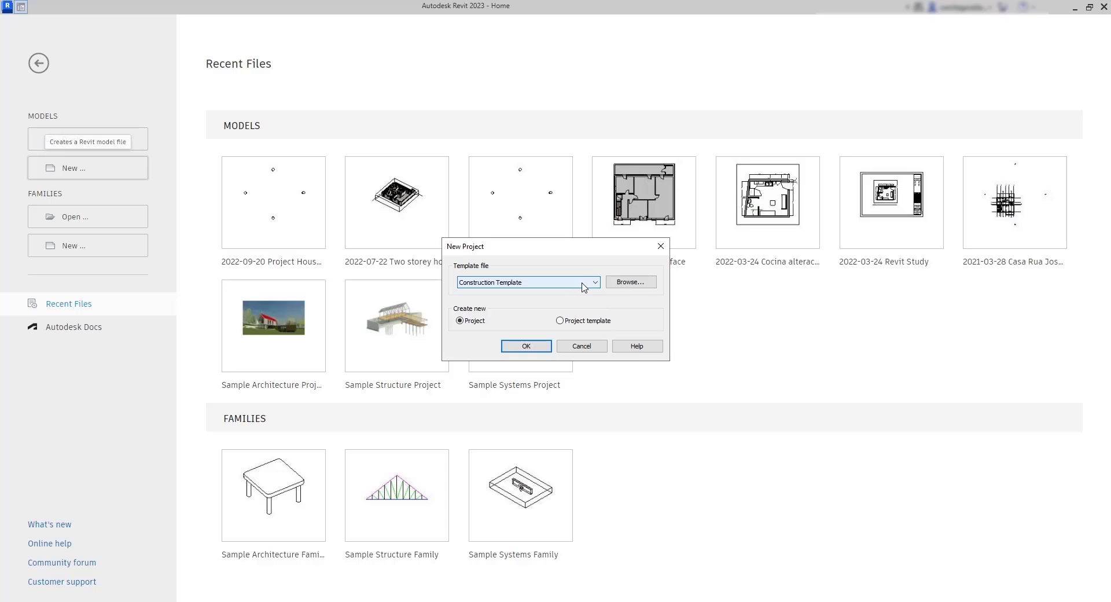
Step: Look through the template files in the English folder and the language folders in the parent Templates folder
click(626, 286)
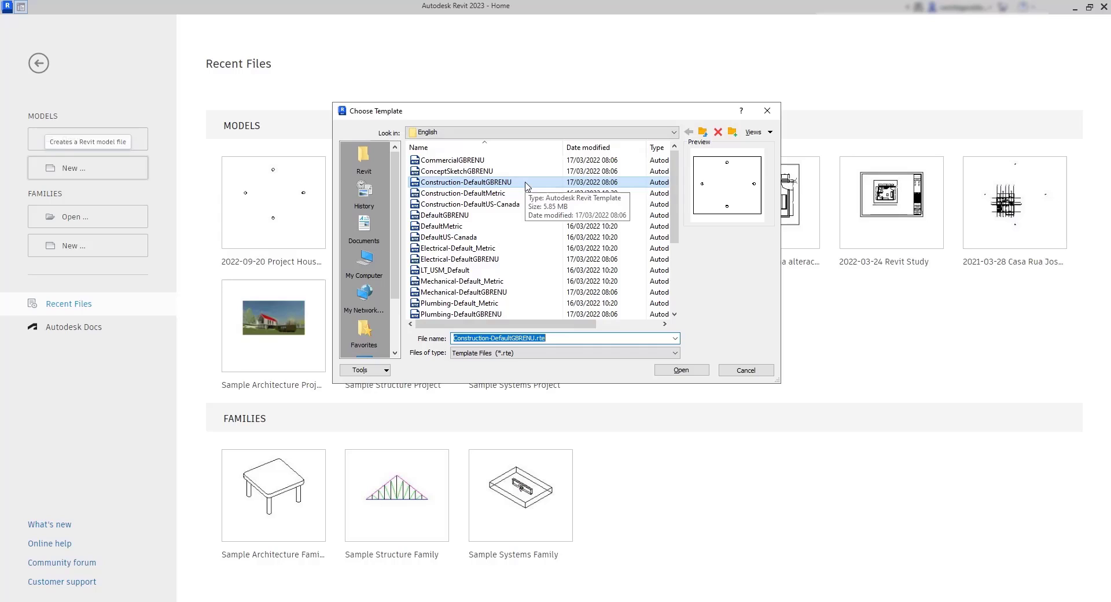
click(703, 133)
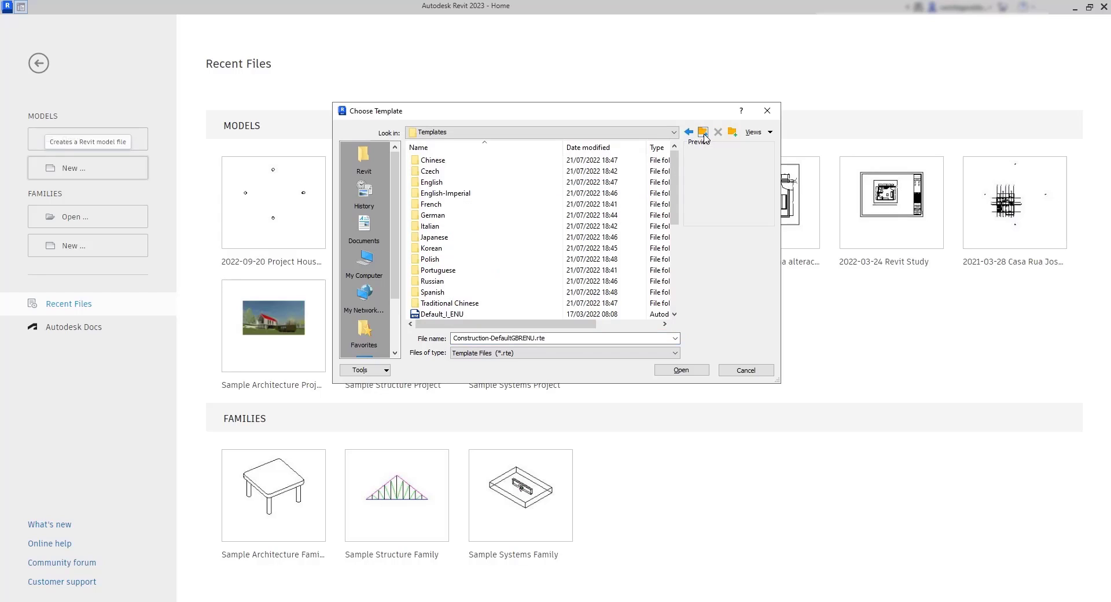
mouse_move(674, 222)
mouse_down()
mouse_move(686, 319)
mouse_move(674, 217)
mouse_up()
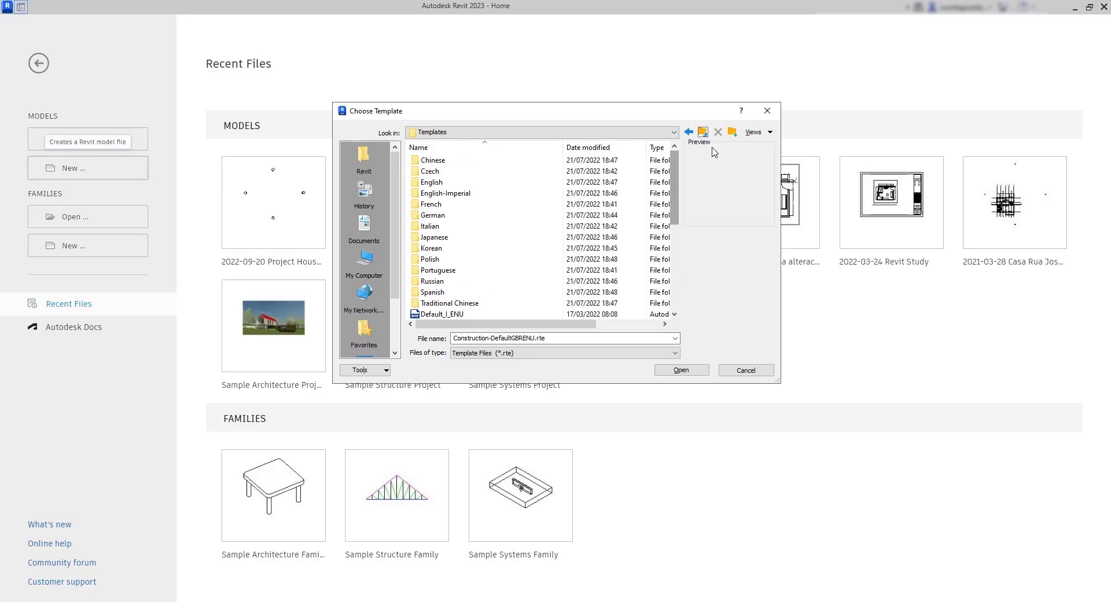
click(762, 114)
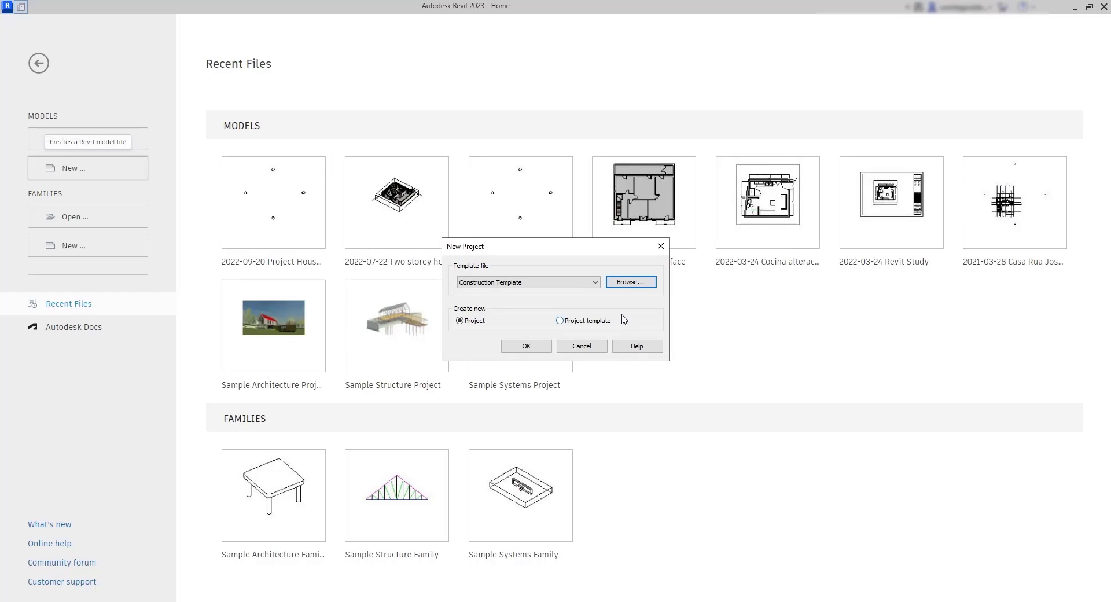
Step: Create the new project from the Architectural Template
click(593, 283)
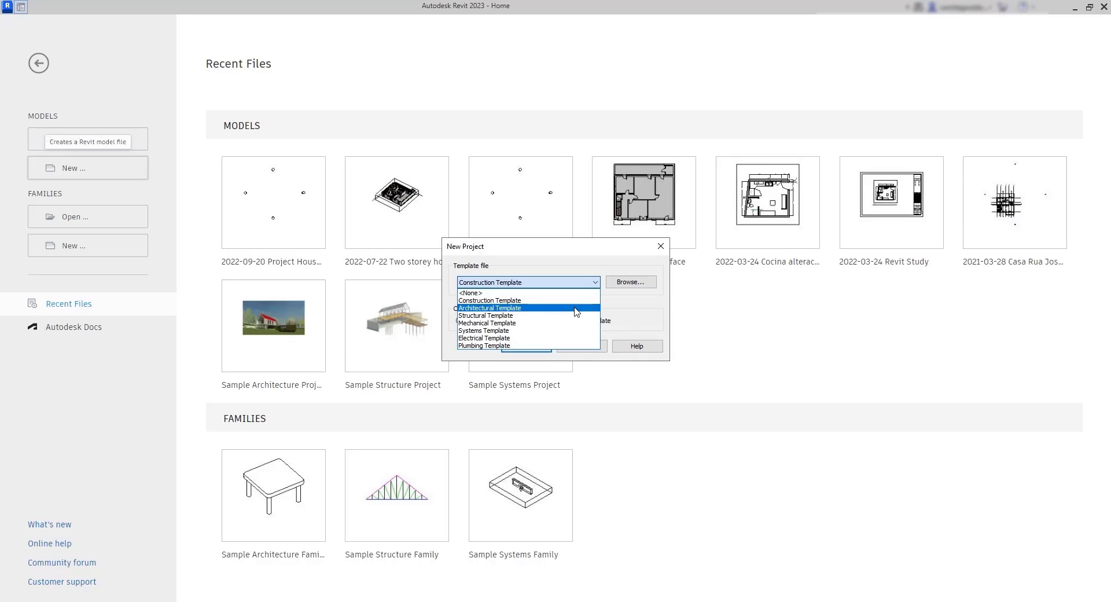
click(573, 309)
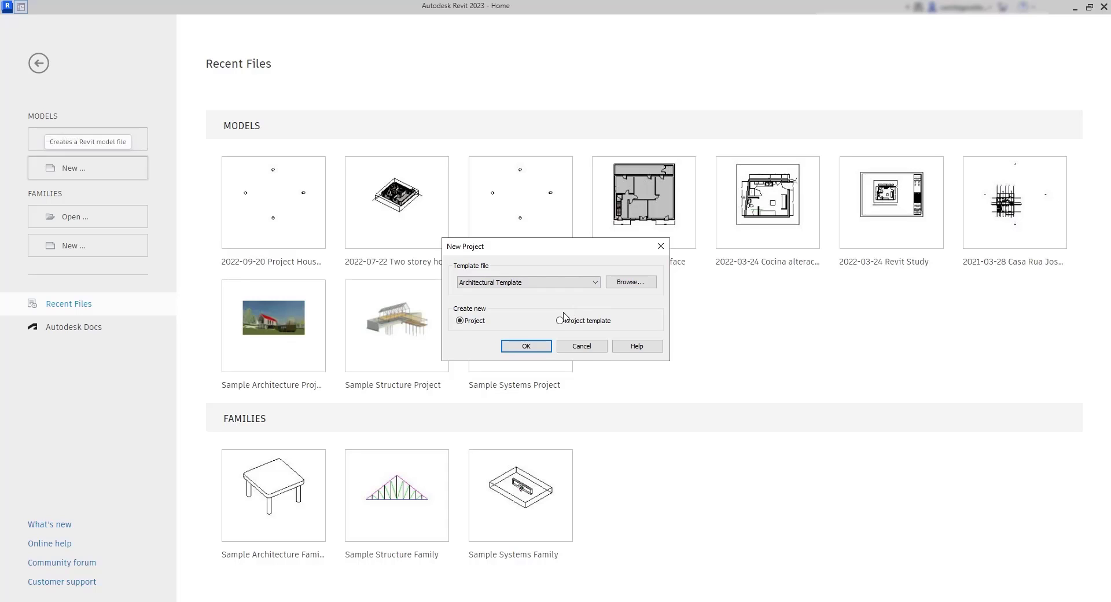
click(532, 351)
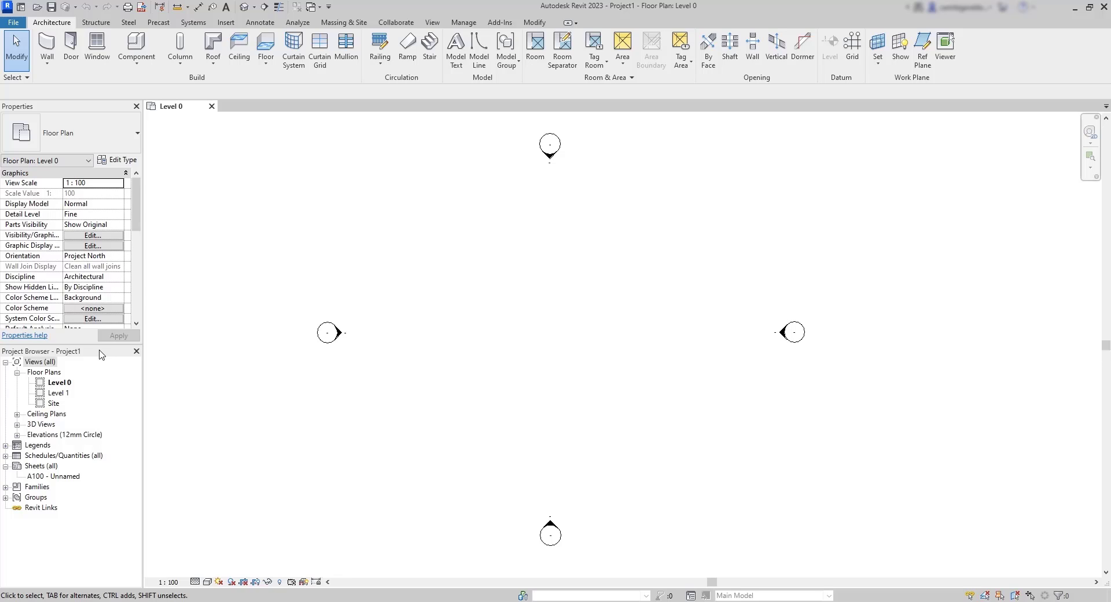
Step: Dock the Project Browser on the opposite side of the drawing area from the Properties palette and check its display option
drag(102, 354, 1109, 266)
click(1046, 293)
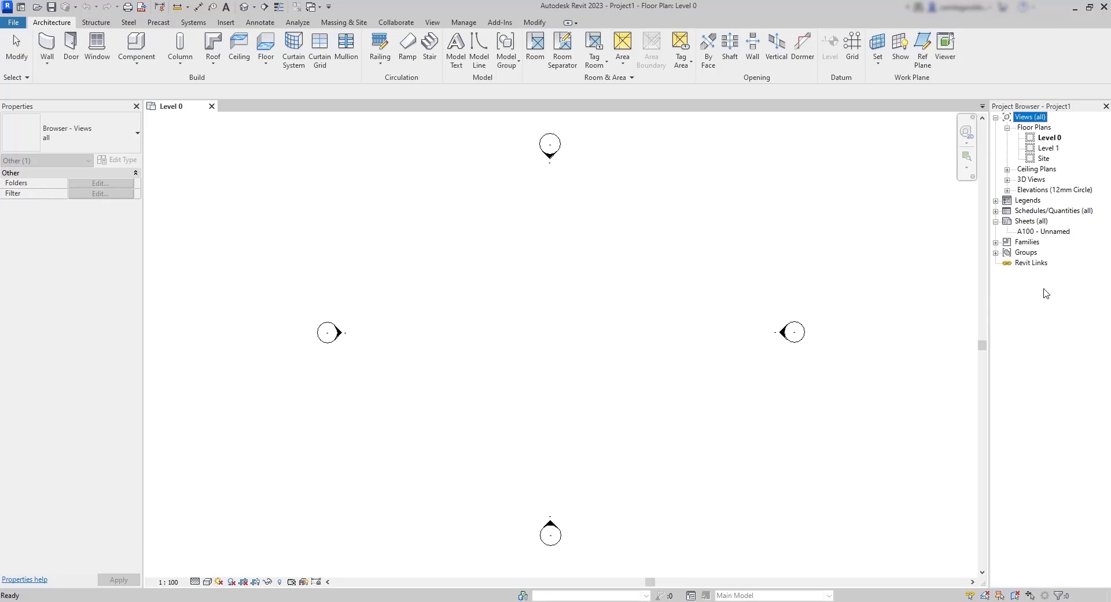
click(802, 266)
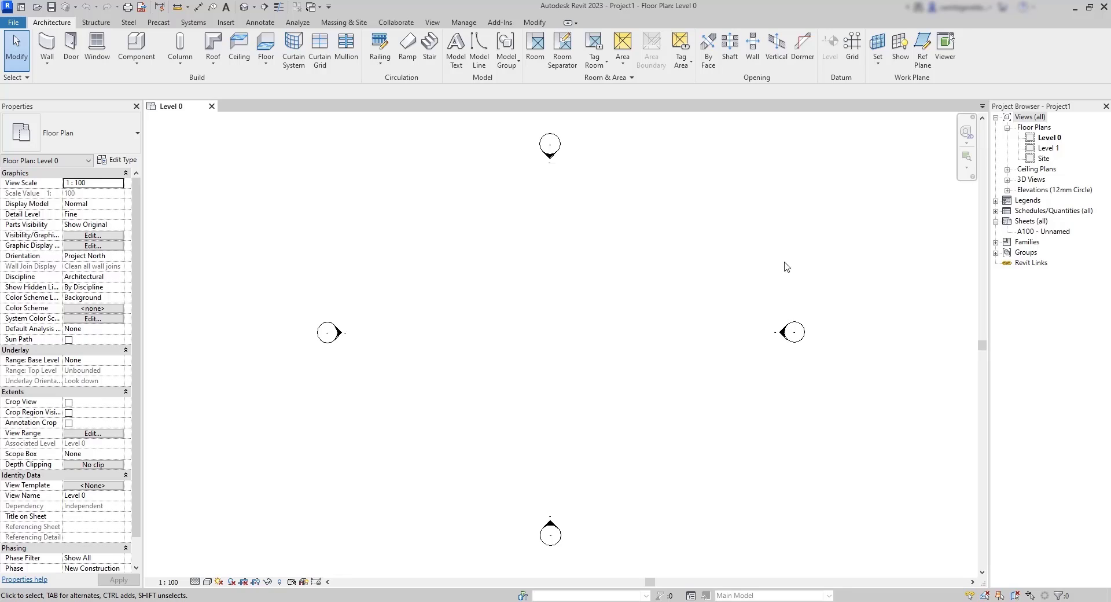
right_click(465, 269)
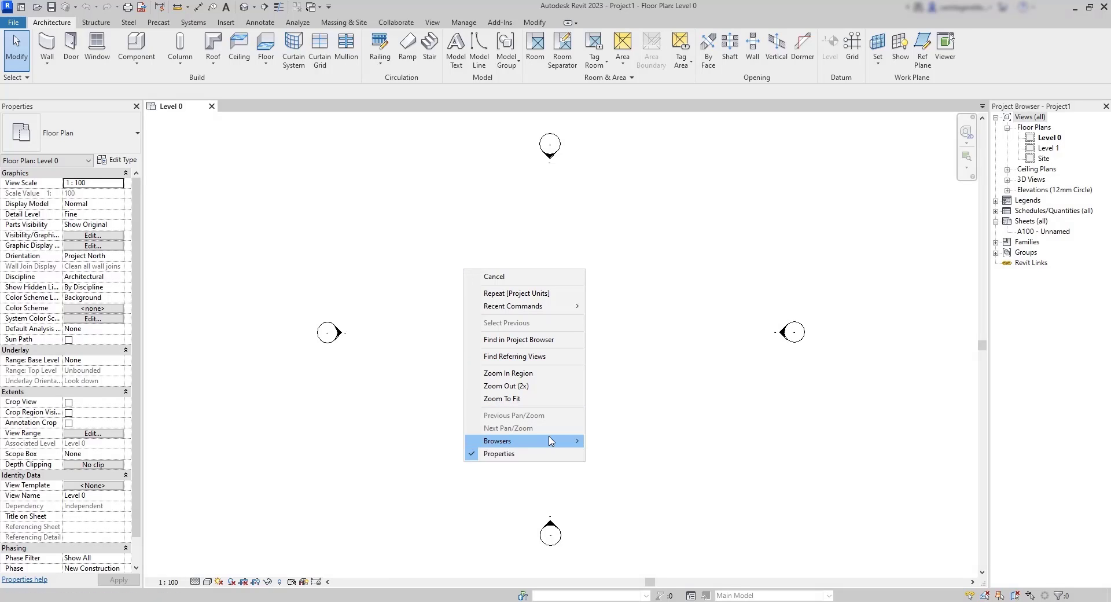
mouse_move(547, 440)
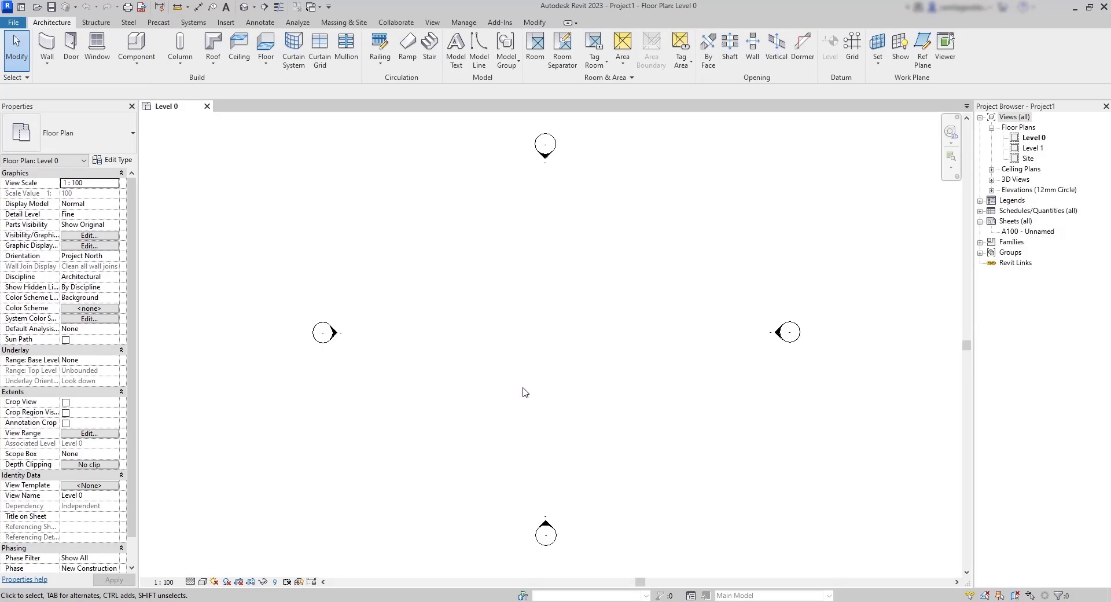
Step: Review the Project Units settings for the Common discipline and the list of other disciplines
key(u)
key(n)
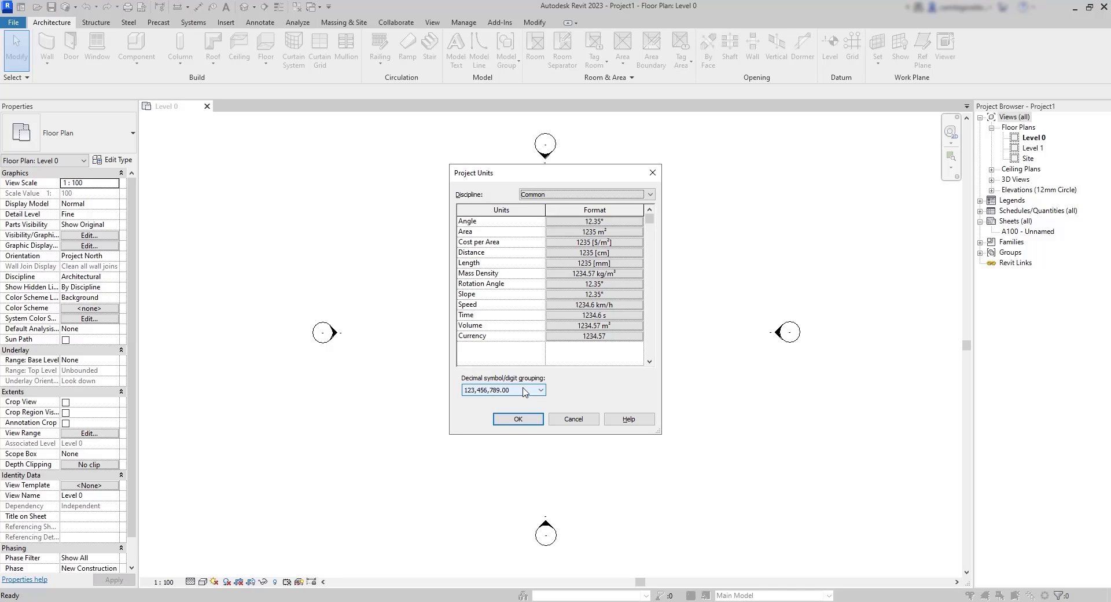
click(581, 196)
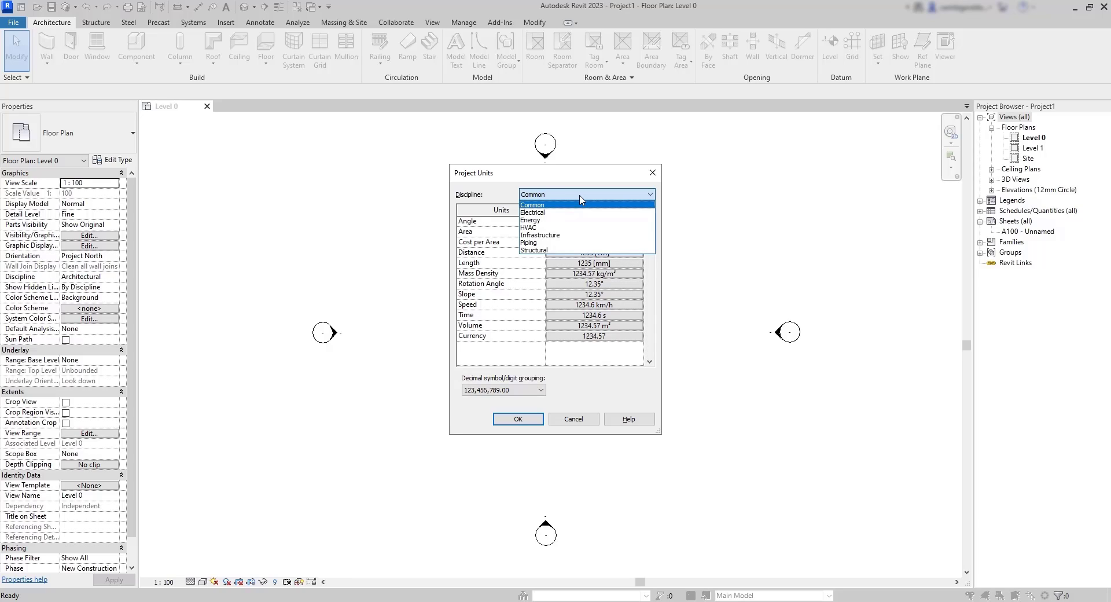
click(581, 197)
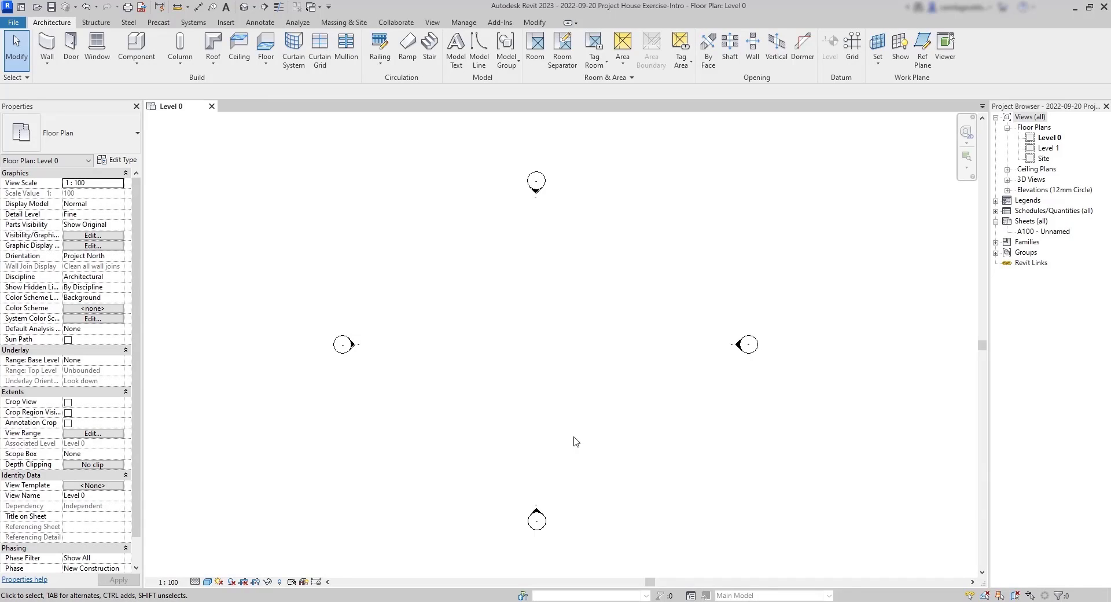
Step: Open the sample file rac_basic_sample_project from the Revit Samples folder
click(14, 22)
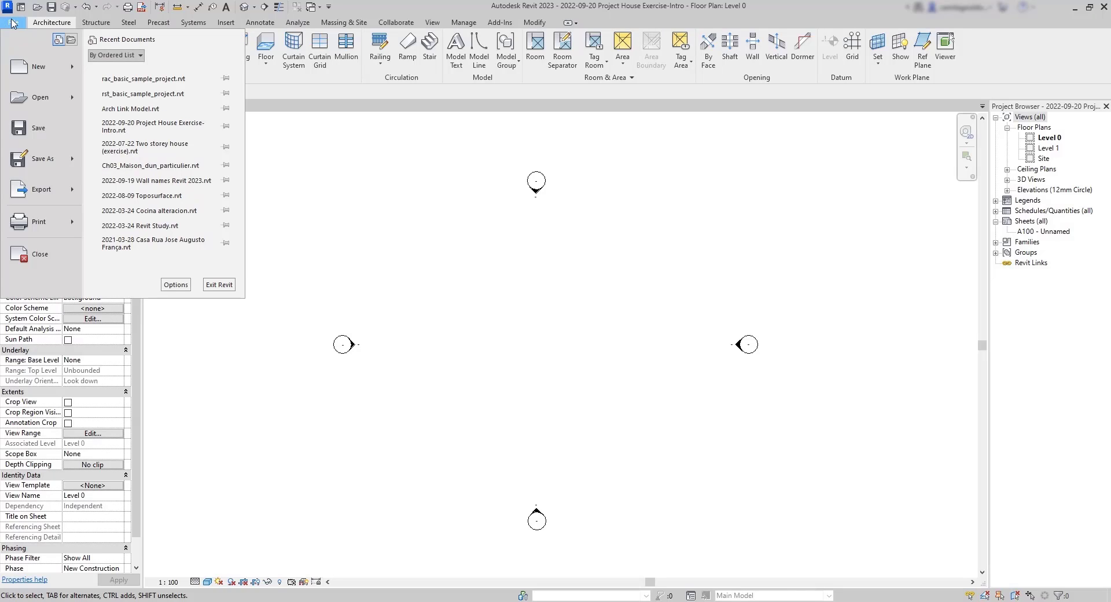
mouse_move(44, 102)
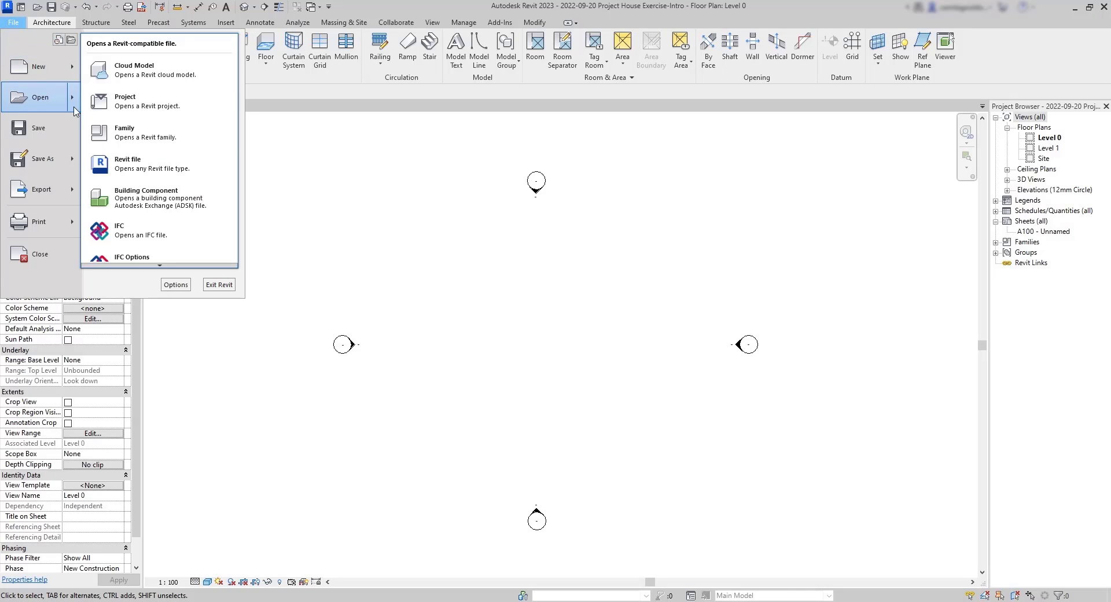
mouse_move(159, 267)
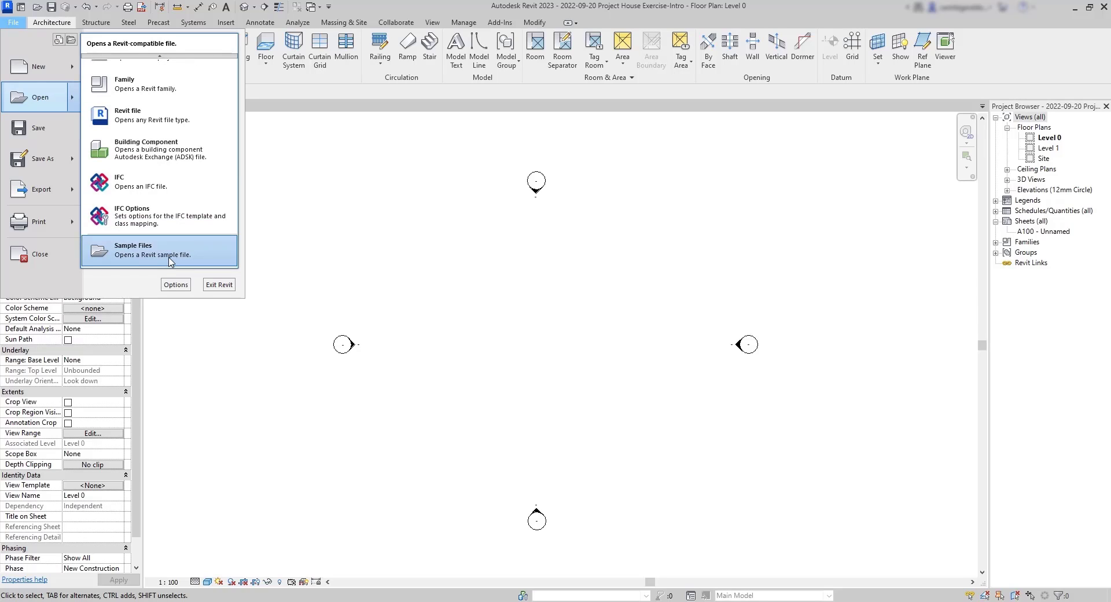
click(170, 261)
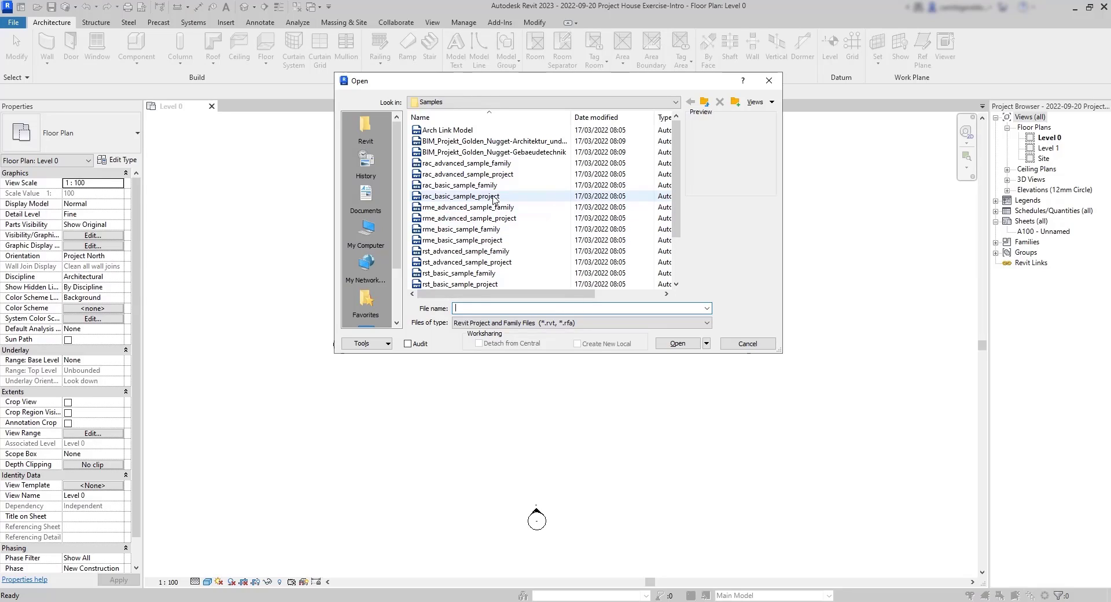
click(544, 195)
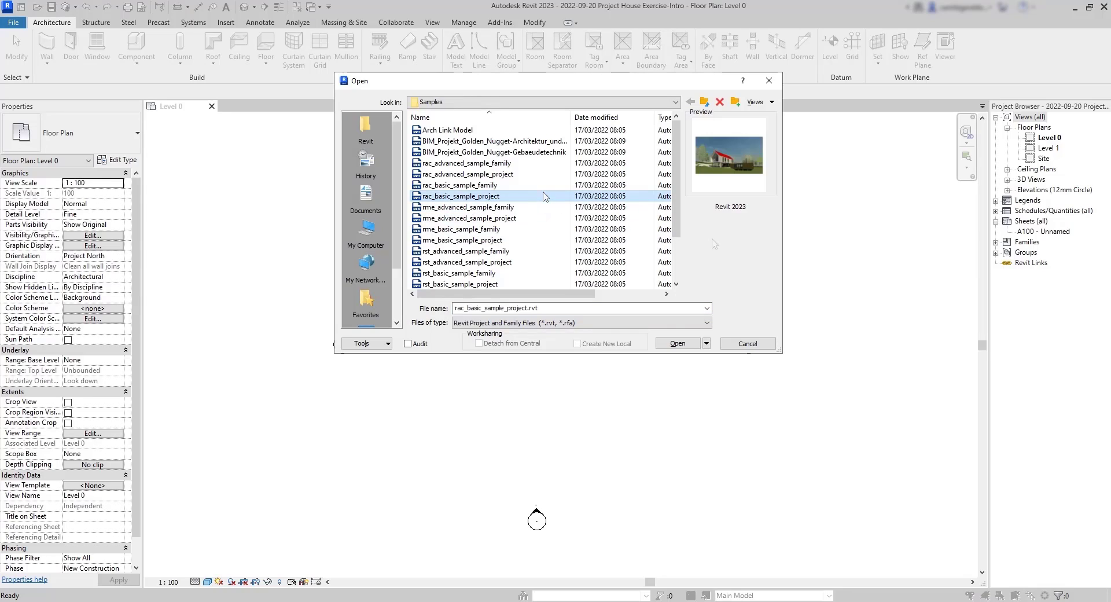
click(678, 344)
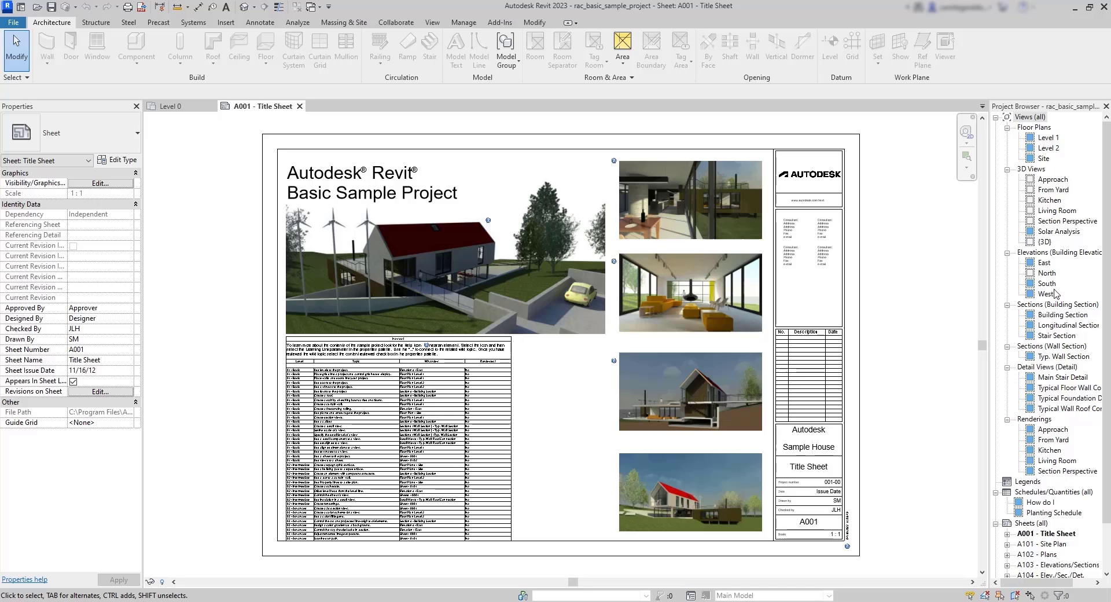
Step: Examine the sample house in the Level 1 and Level 2 floor plans and the Kitchen, Solar Analysis and {3D} views
double_click(1054, 140)
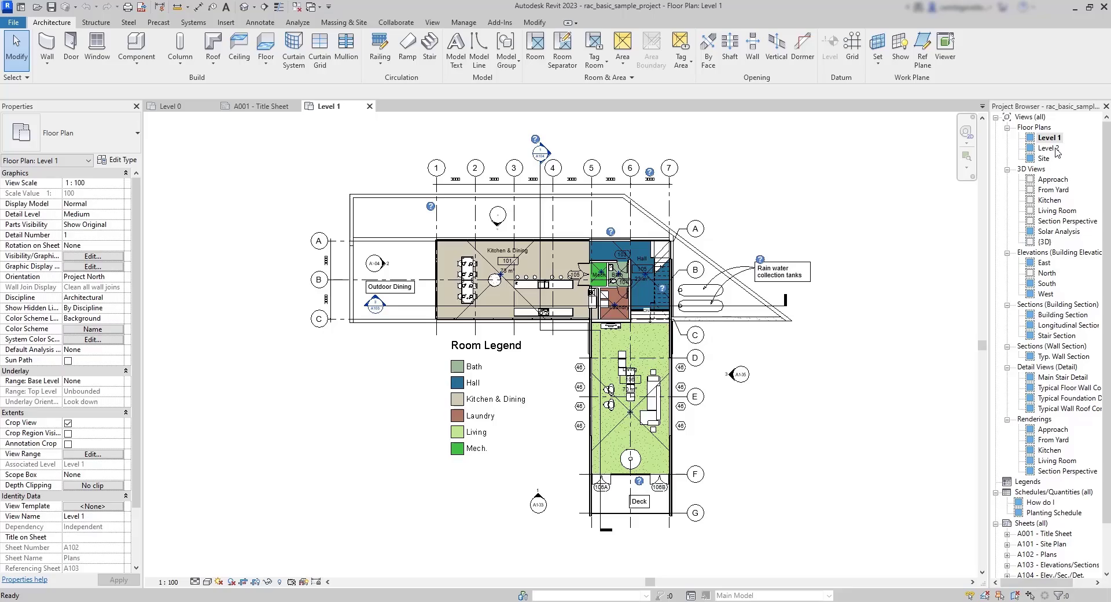
double_click(1056, 150)
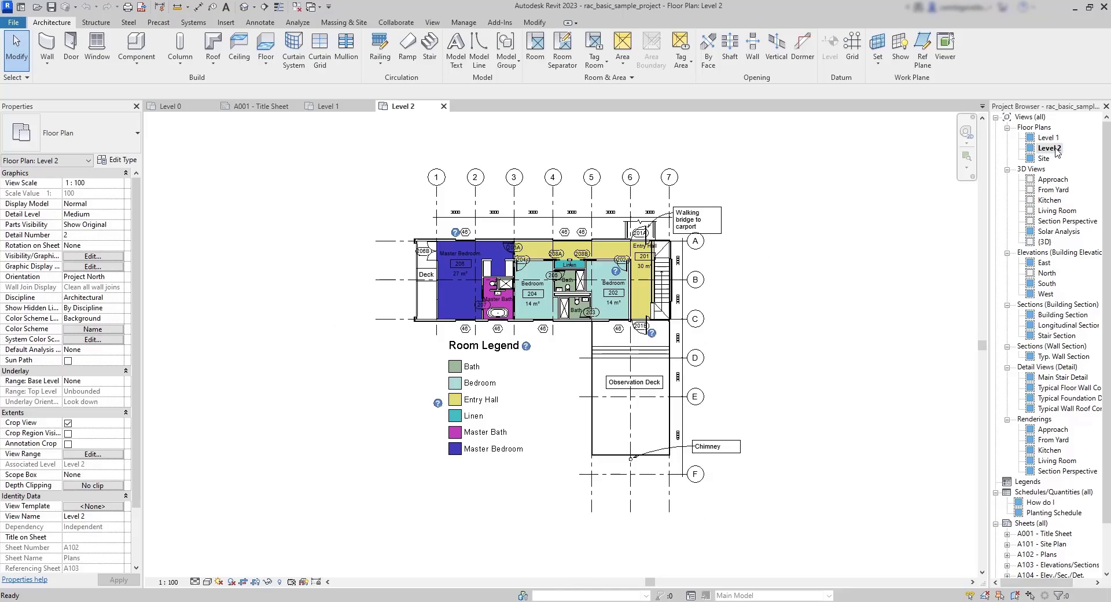
double_click(1049, 200)
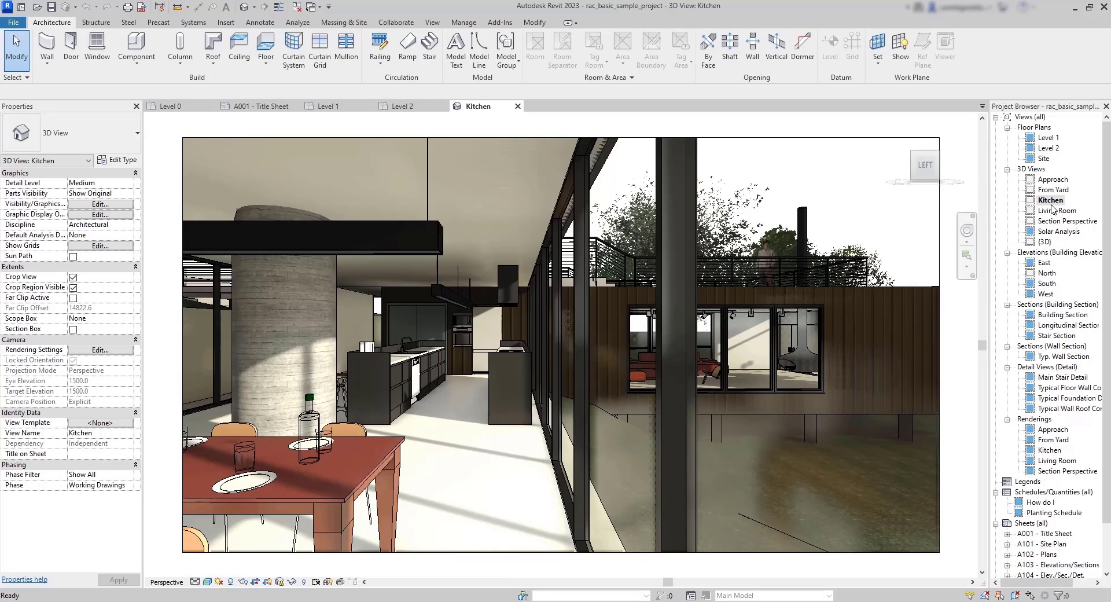
double_click(1059, 231)
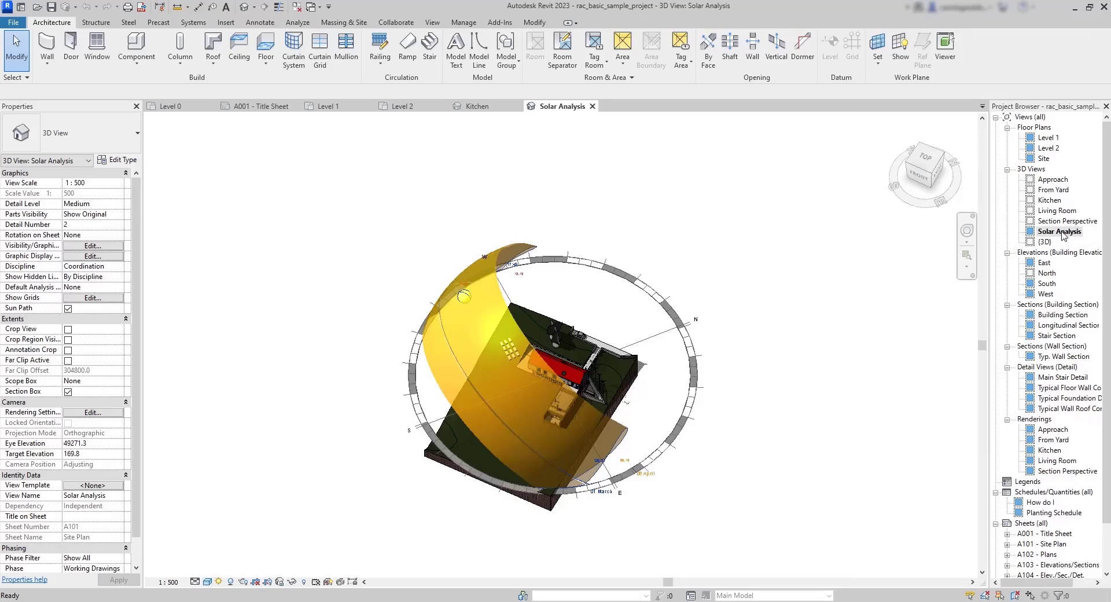
double_click(1044, 242)
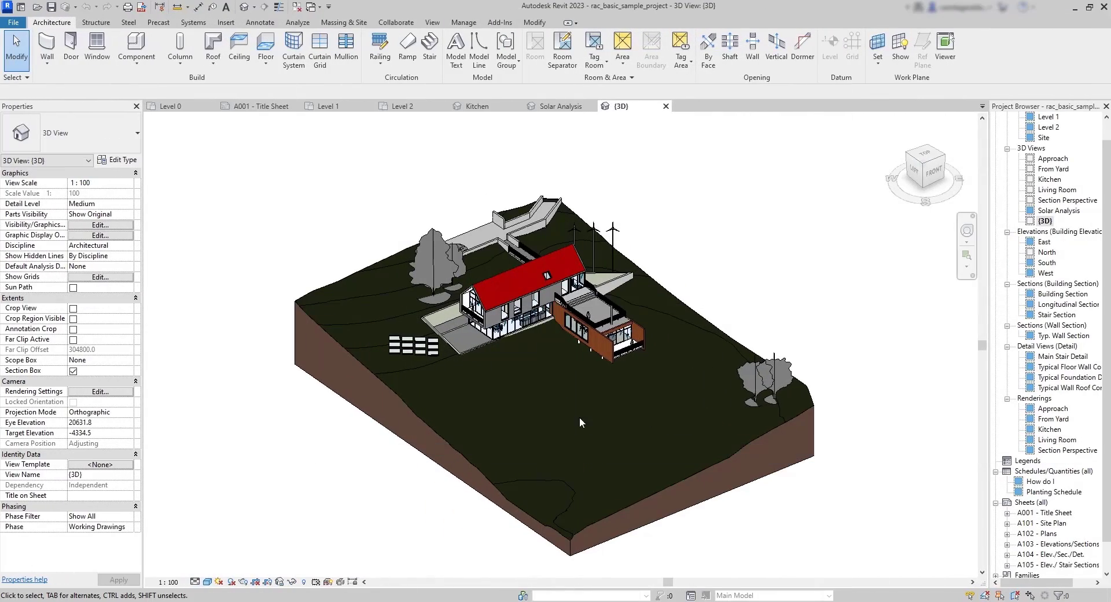
scroll(544, 349, up, 5)
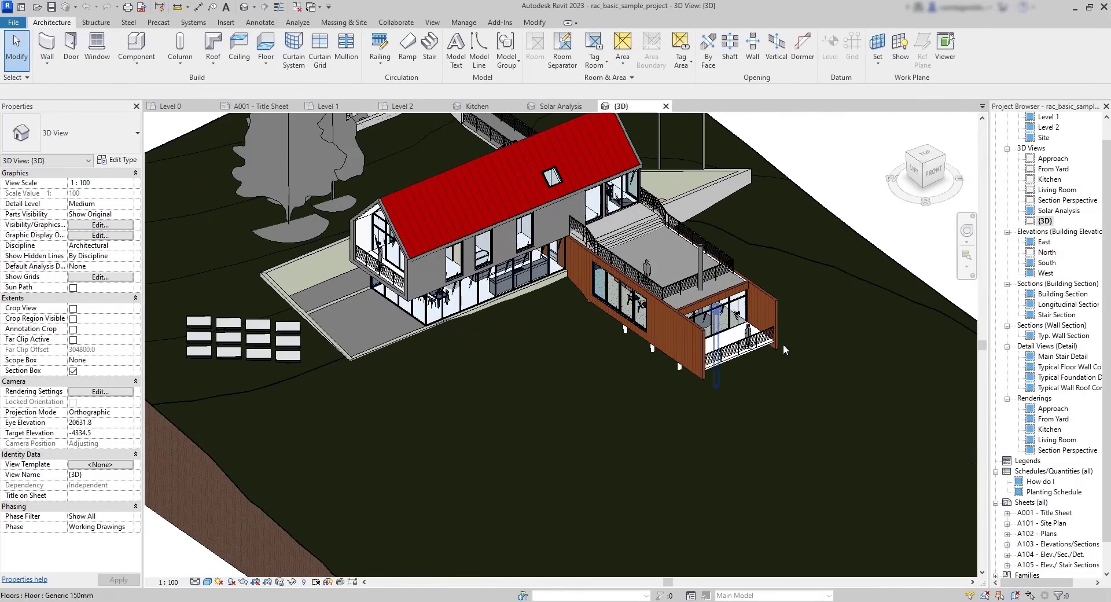
Step: Examine the East elevation, Building Section, Typ. Wall Section, Main Stair Detail, From Yard rendering and How do I schedule
double_click(1044, 242)
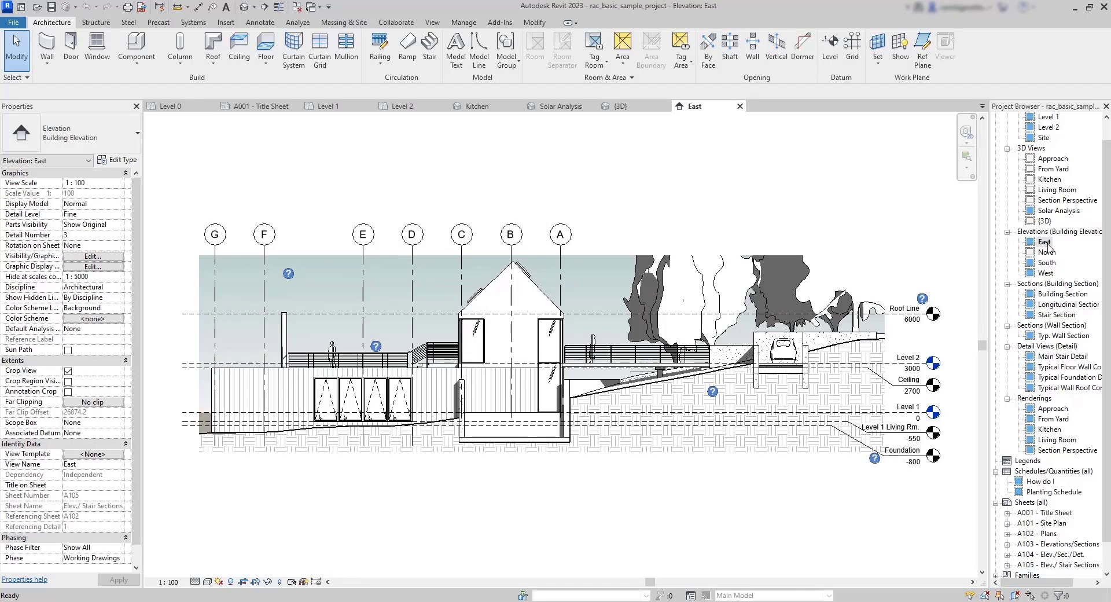
scroll(1050, 260, up, 1)
double_click(1080, 316)
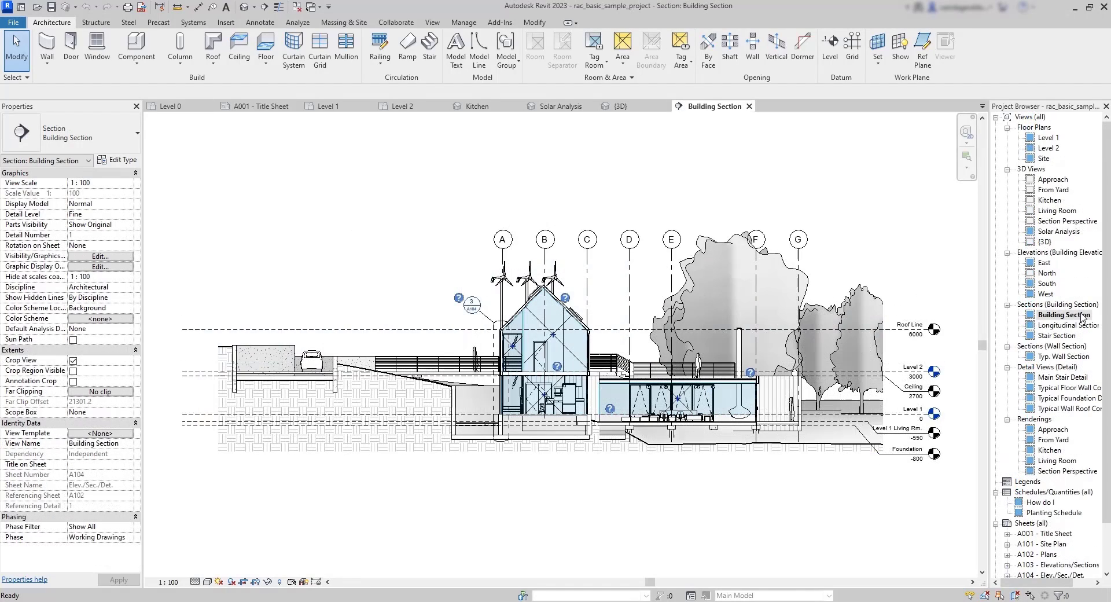
double_click(1064, 357)
double_click(1065, 377)
click(1058, 440)
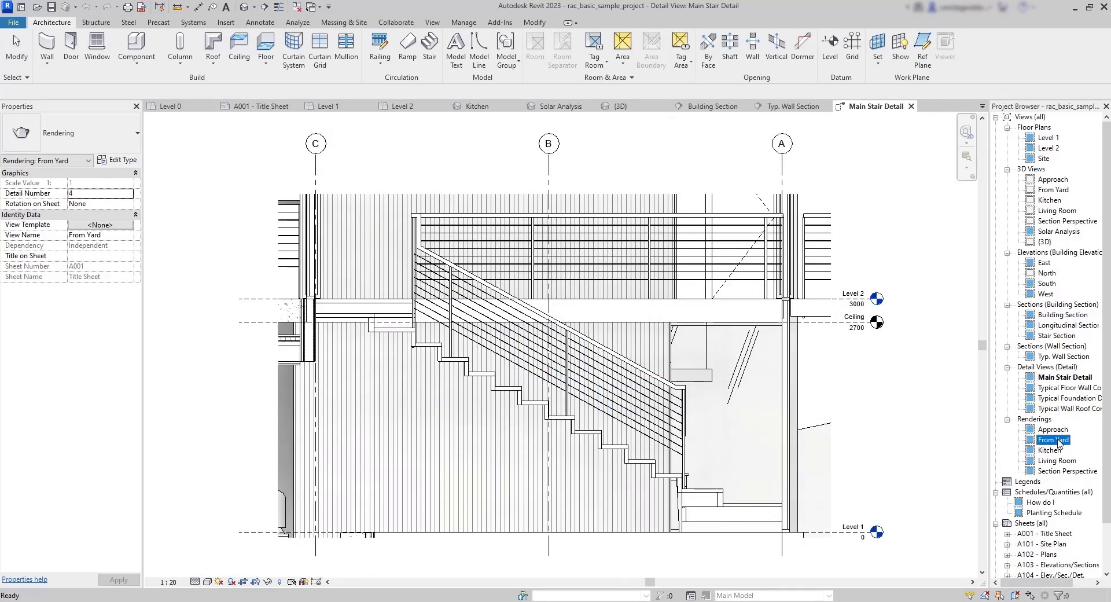
double_click(1057, 441)
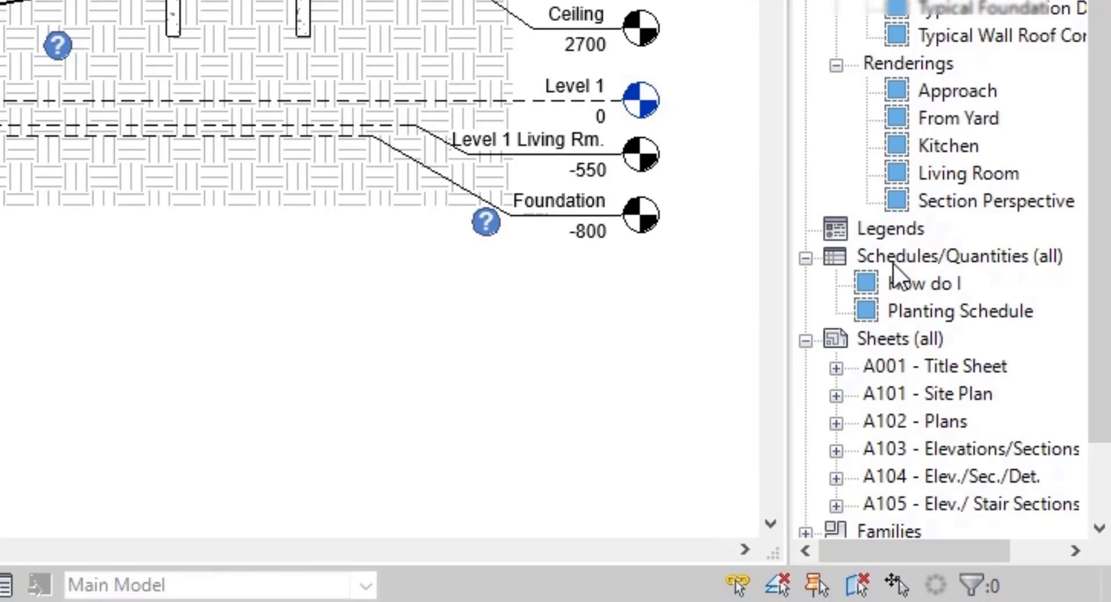
double_click(920, 283)
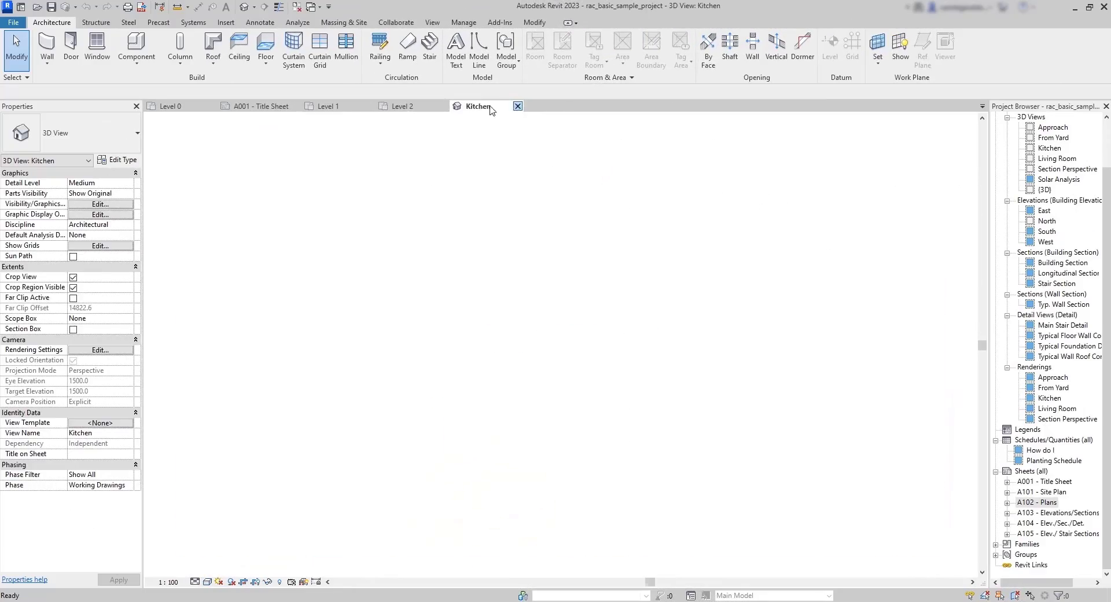
Step: Close the sample project's remaining views, including Level 1, Level 2 and the A001 - Title Sheet
click(444, 106)
click(372, 107)
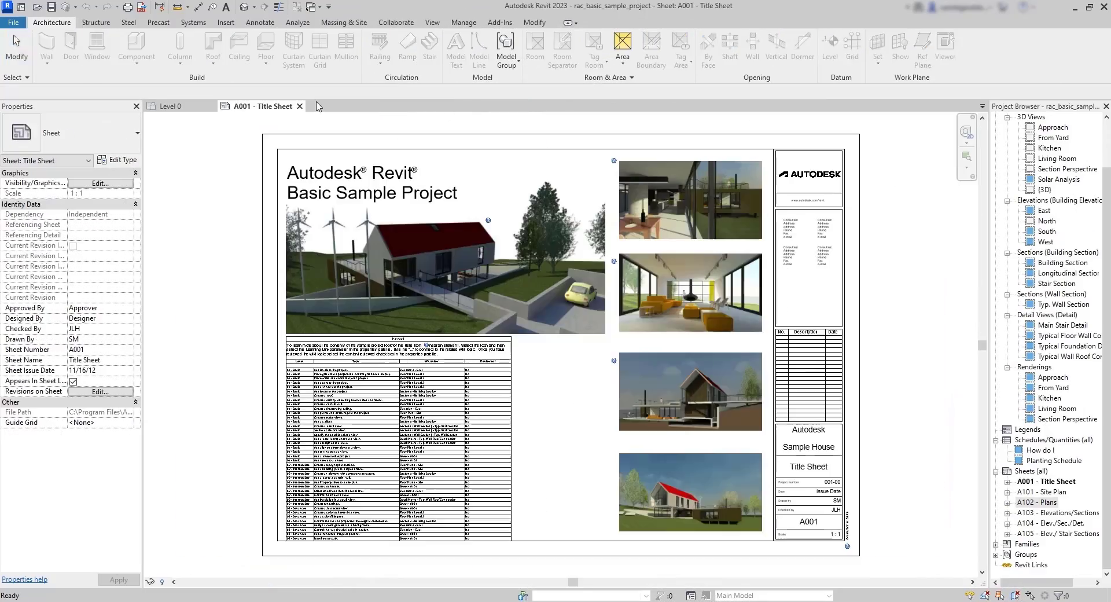
click(300, 105)
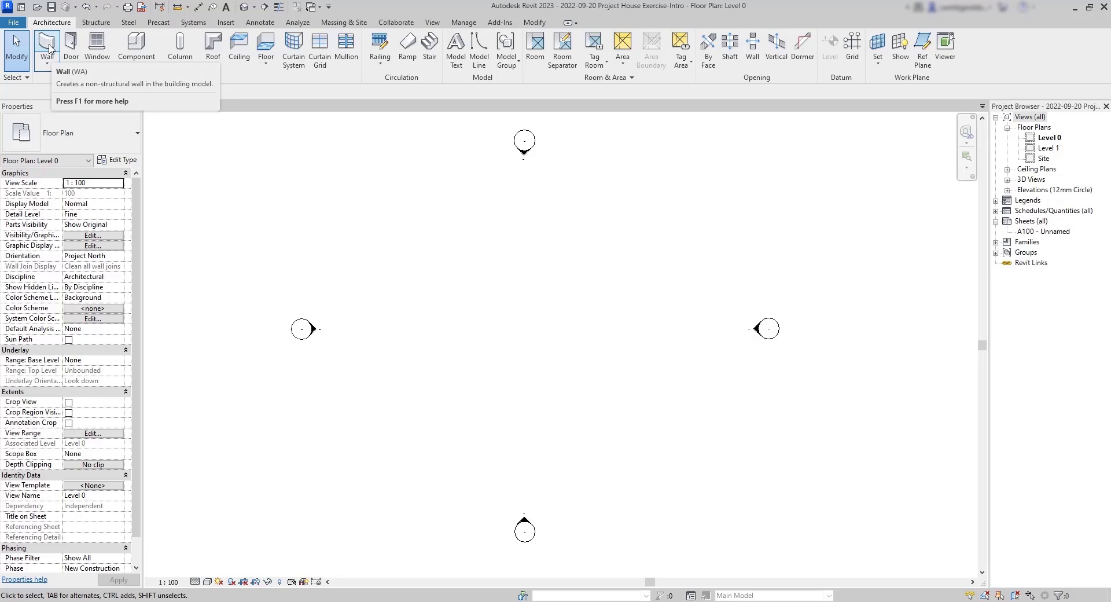
Step: Draw a straight horizontal architectural wall about 7800 mm long in the Level 0 floor plan and end the wall chain
click(50, 67)
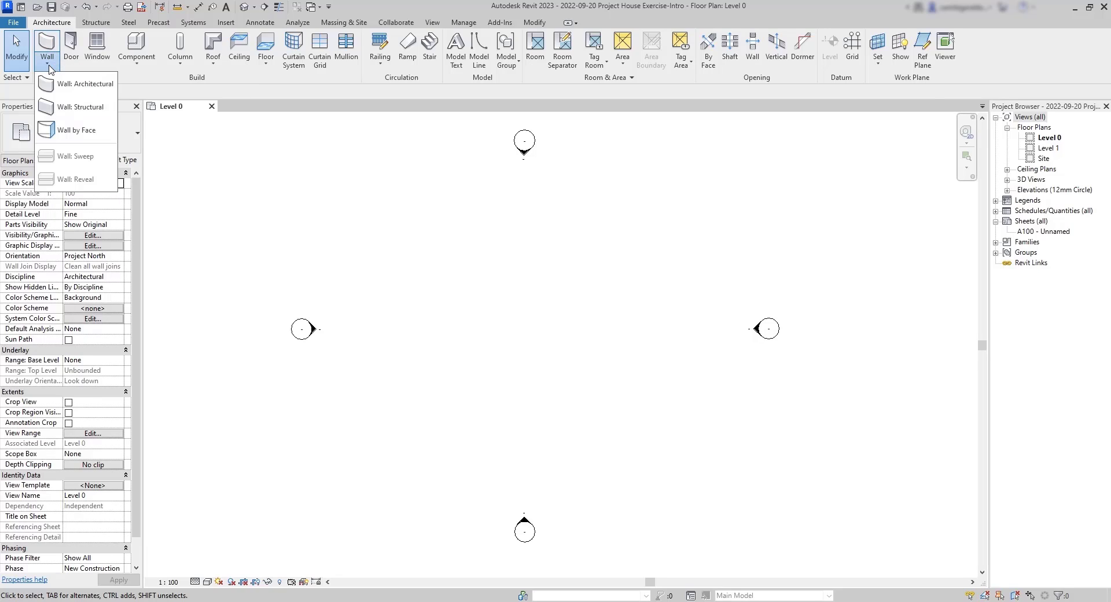
click(101, 87)
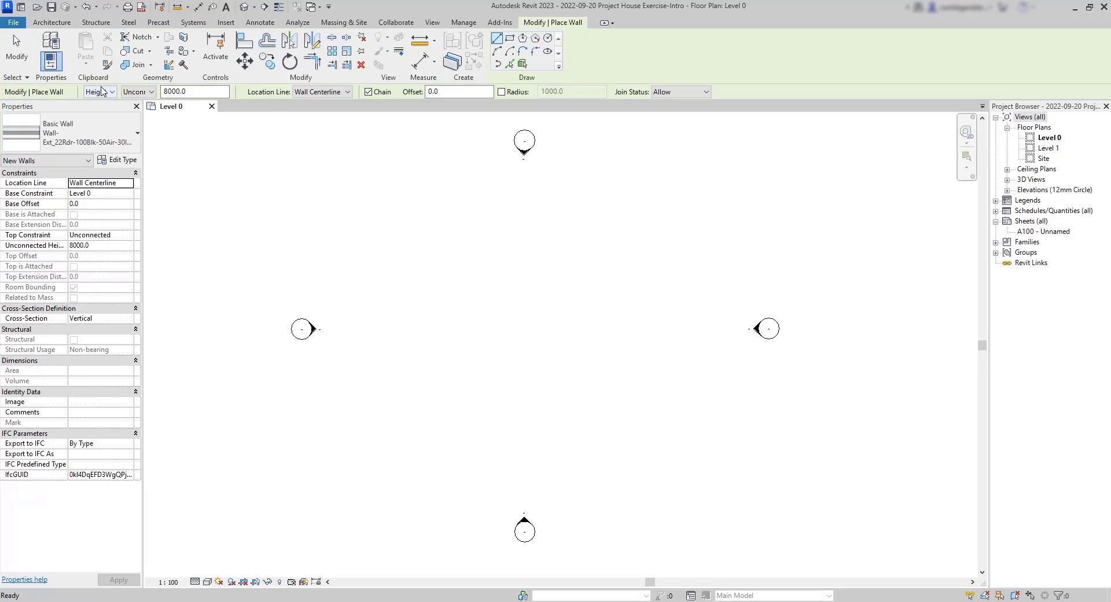
scroll(424, 373, down, 1)
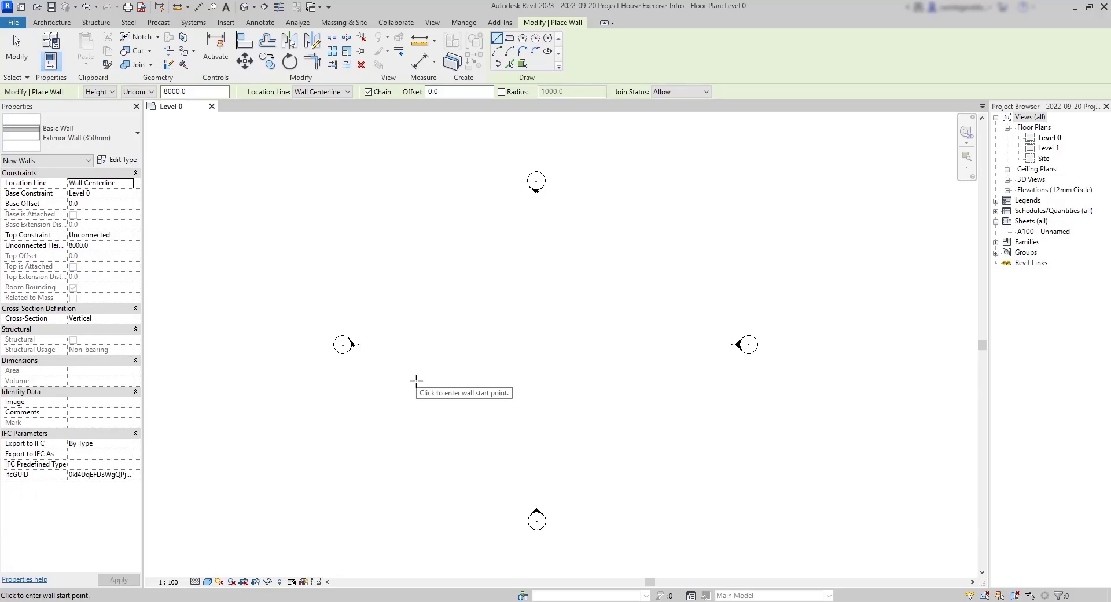
click(417, 380)
scroll(532, 380, up, 4)
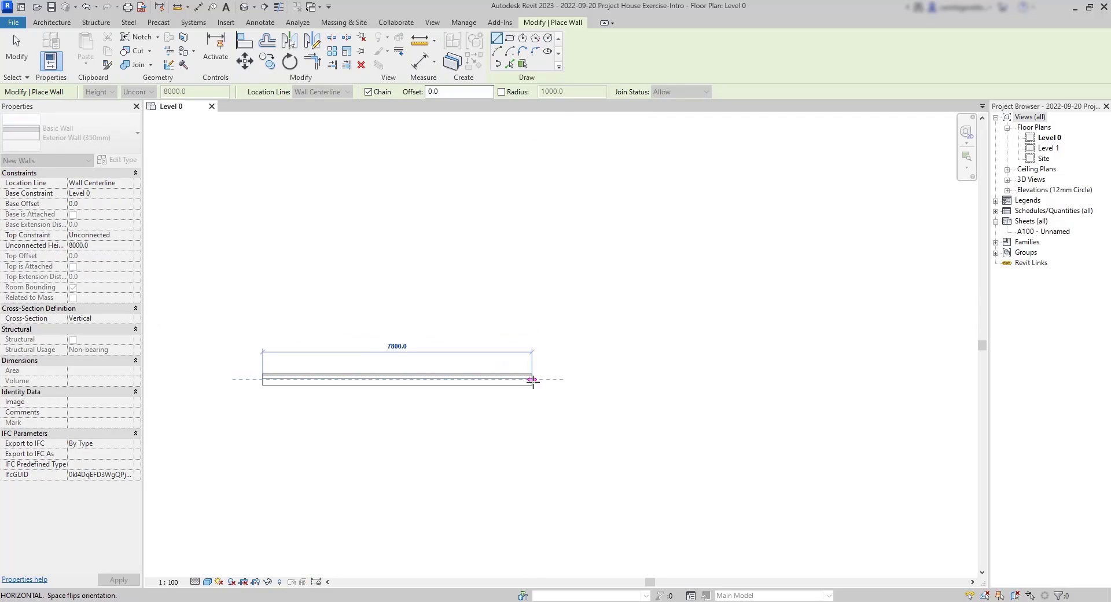
click(533, 380)
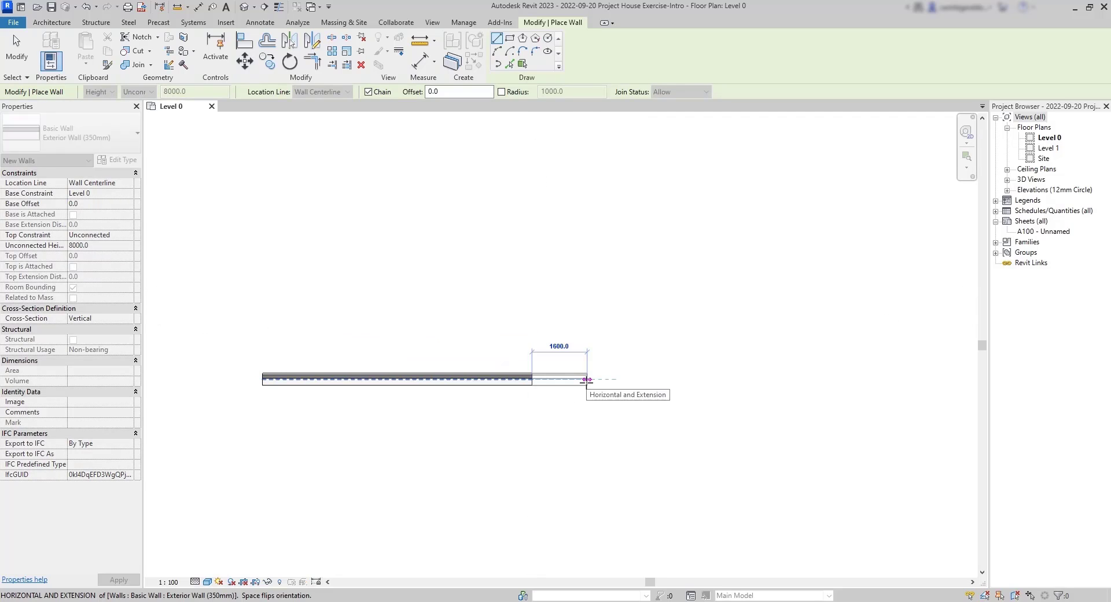
key(Escape)
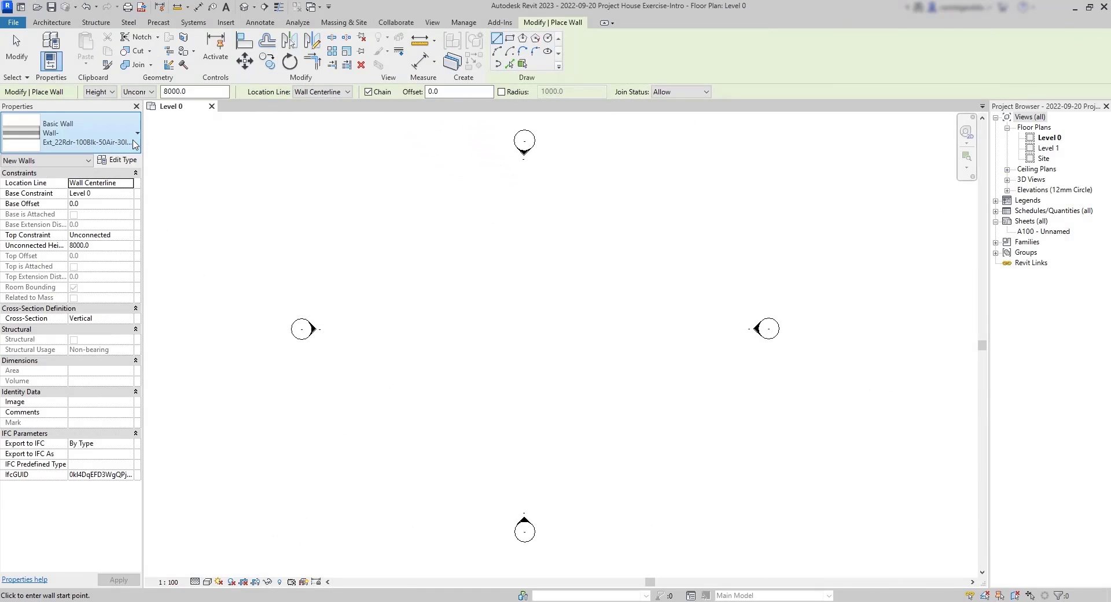
Step: Choose the Wall-Ext_50Cdg-100Ins-200Cdg wall type and duplicate it as Exterior Wall (350mm)
click(133, 142)
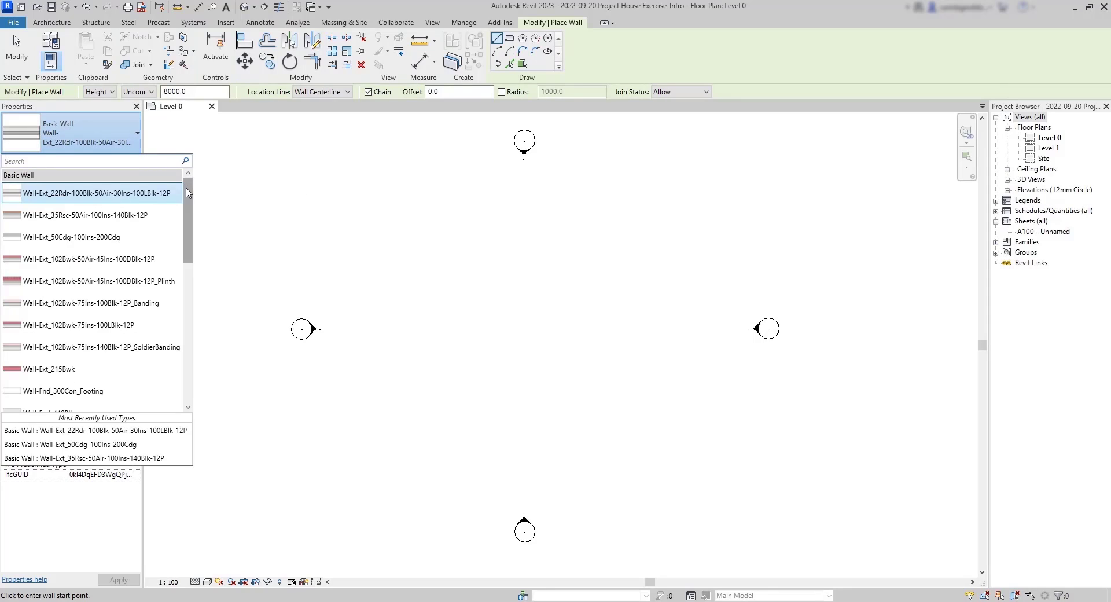
mouse_move(184, 190)
mouse_down()
mouse_move(181, 312)
mouse_move(186, 183)
mouse_up()
click(150, 238)
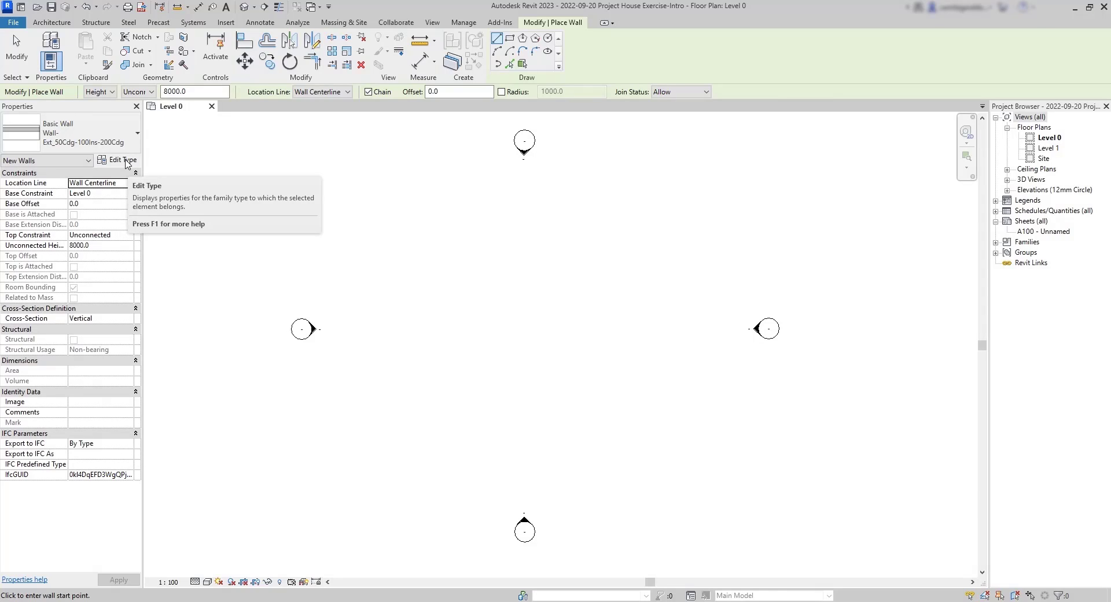
click(126, 162)
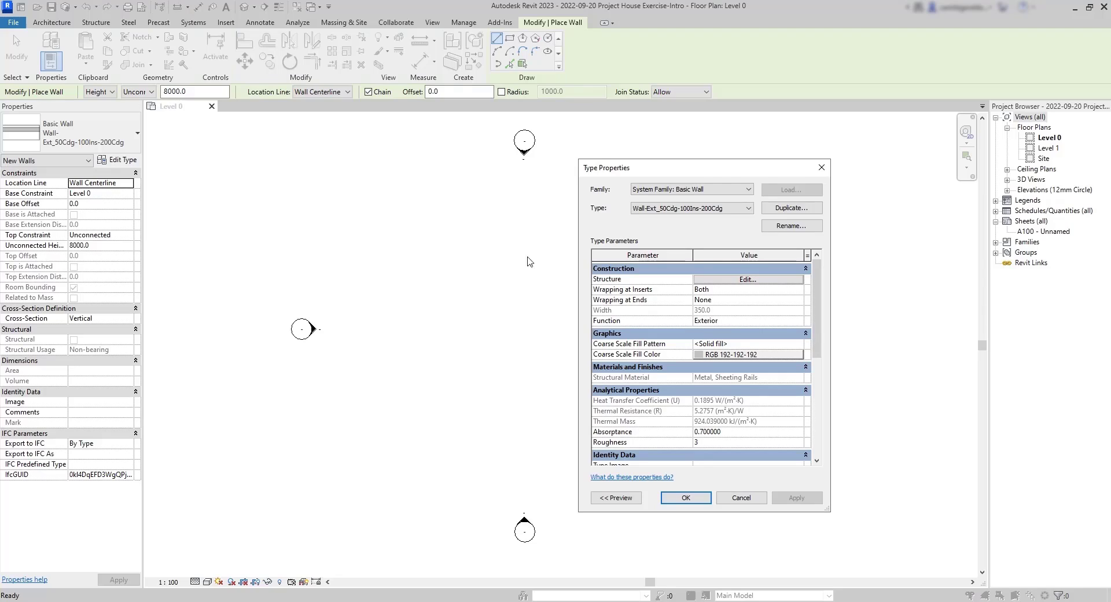
click(789, 209)
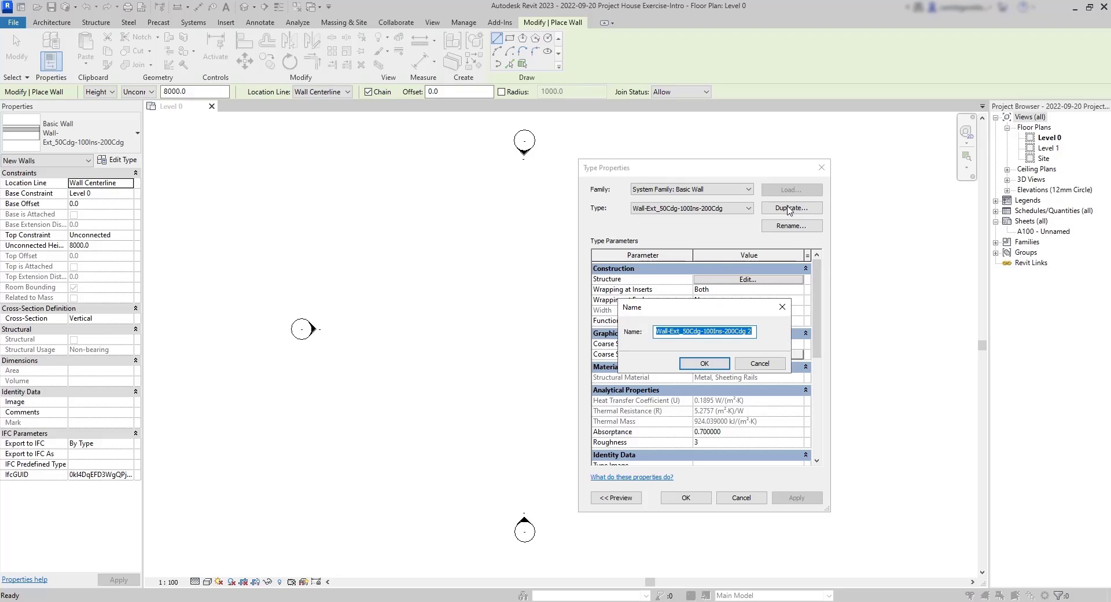
text(Exterior Wall (350mm))
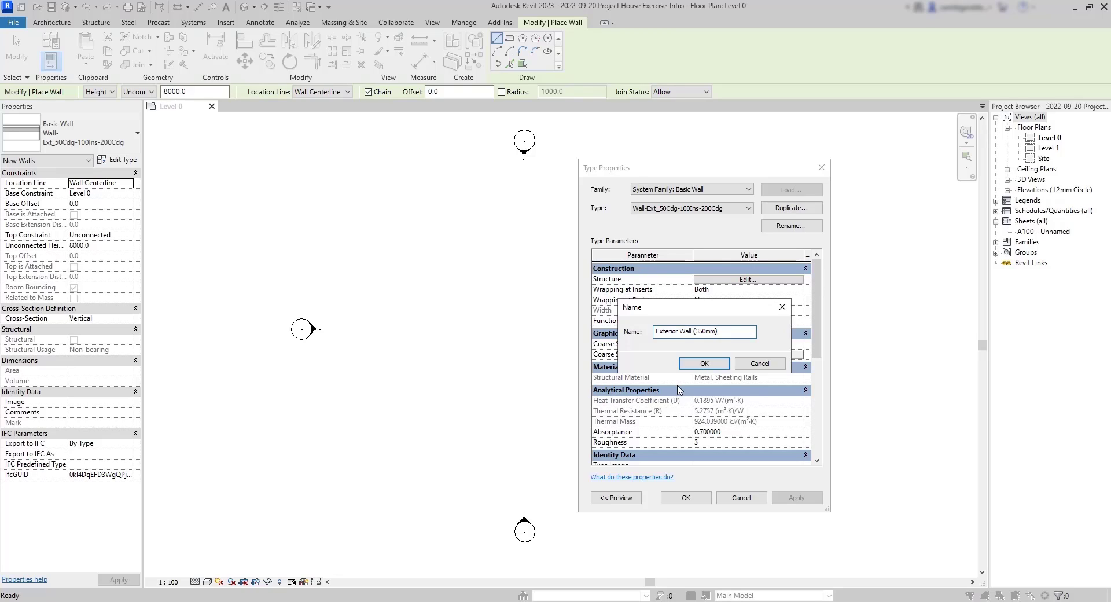
click(705, 363)
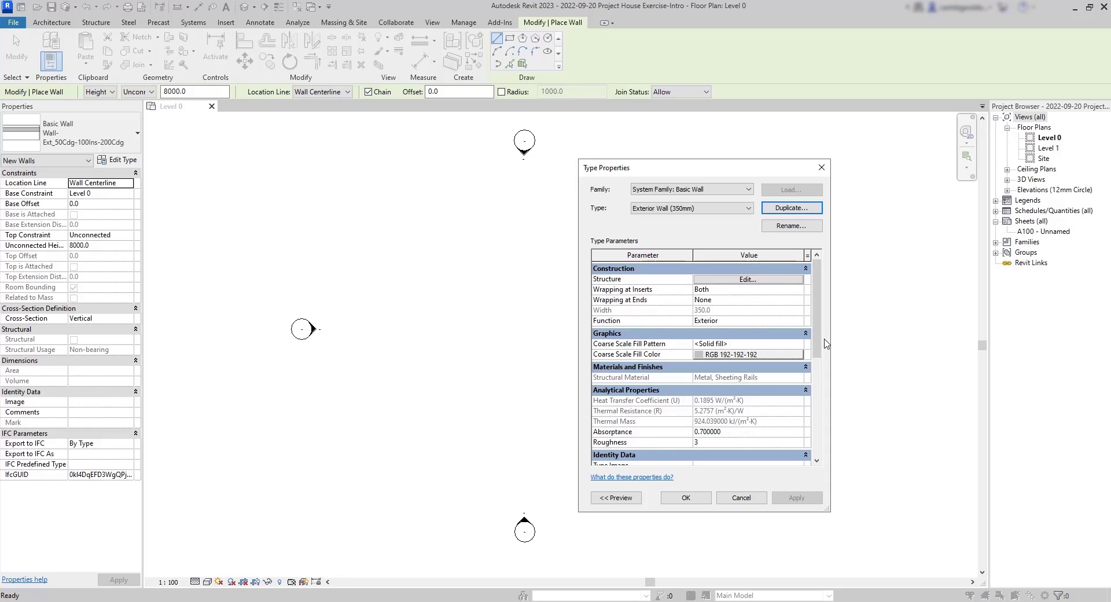
Step: Review the layer structure of the Exterior Wall (350mm) type and browse the materials available for its Finish 1 layer
click(781, 282)
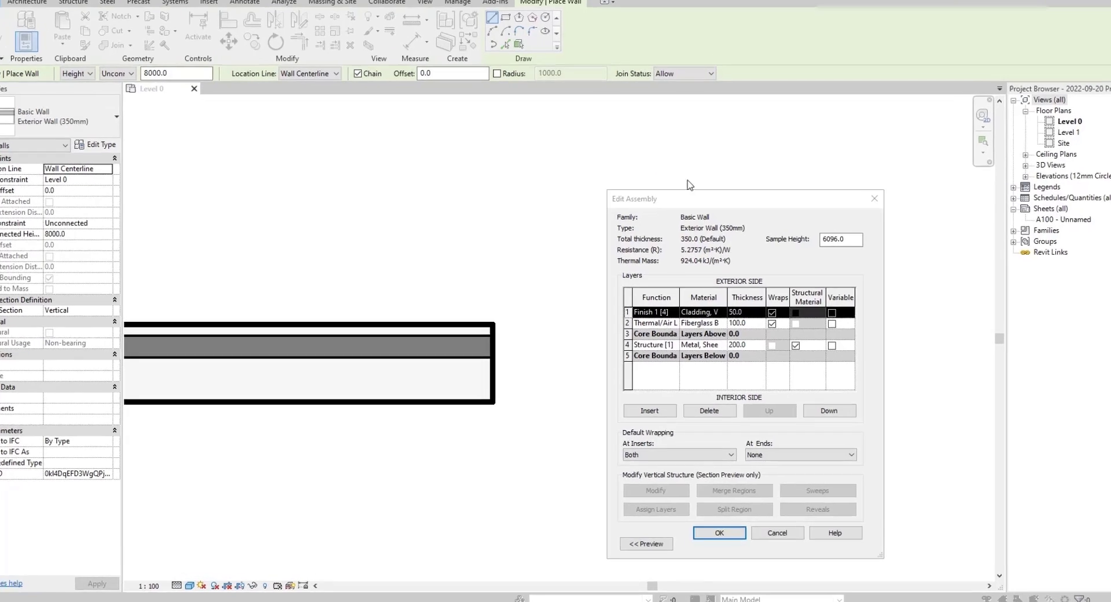
click(694, 215)
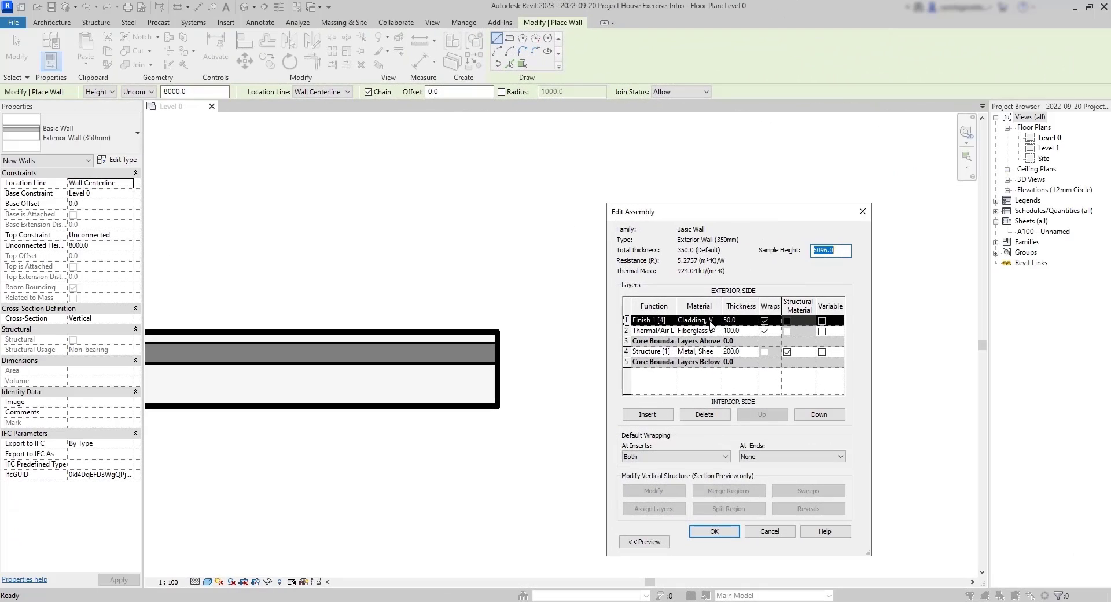
click(710, 321)
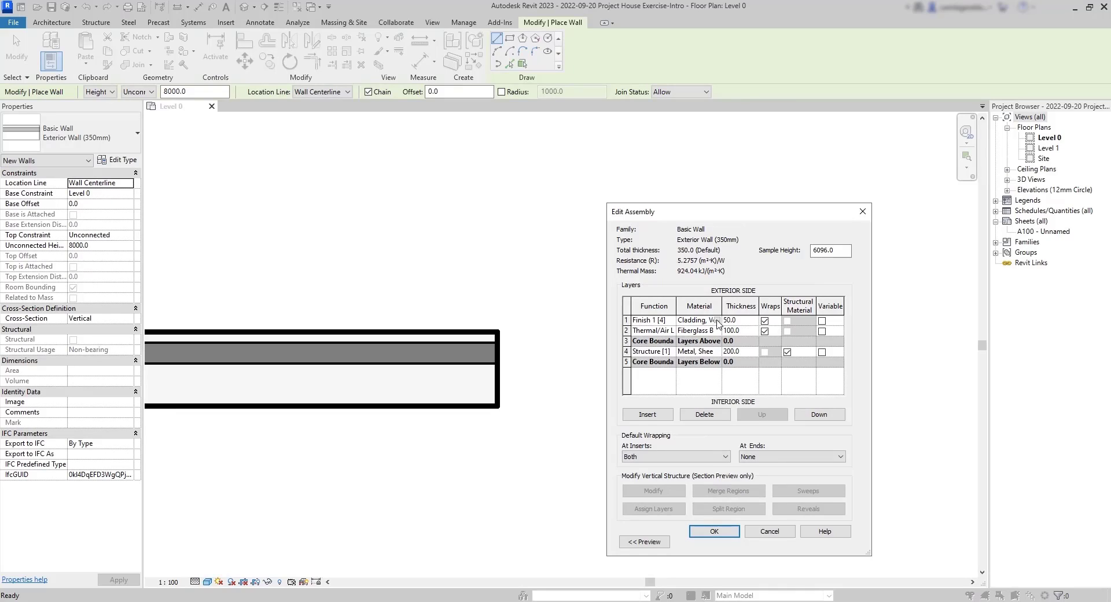
click(717, 320)
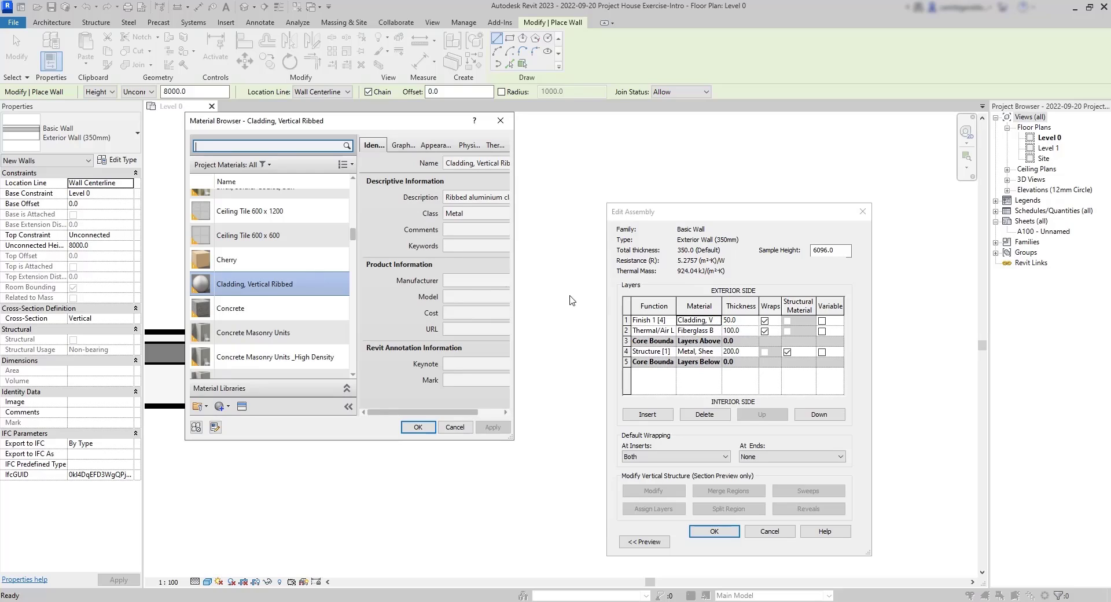
drag(354, 242, 353, 213)
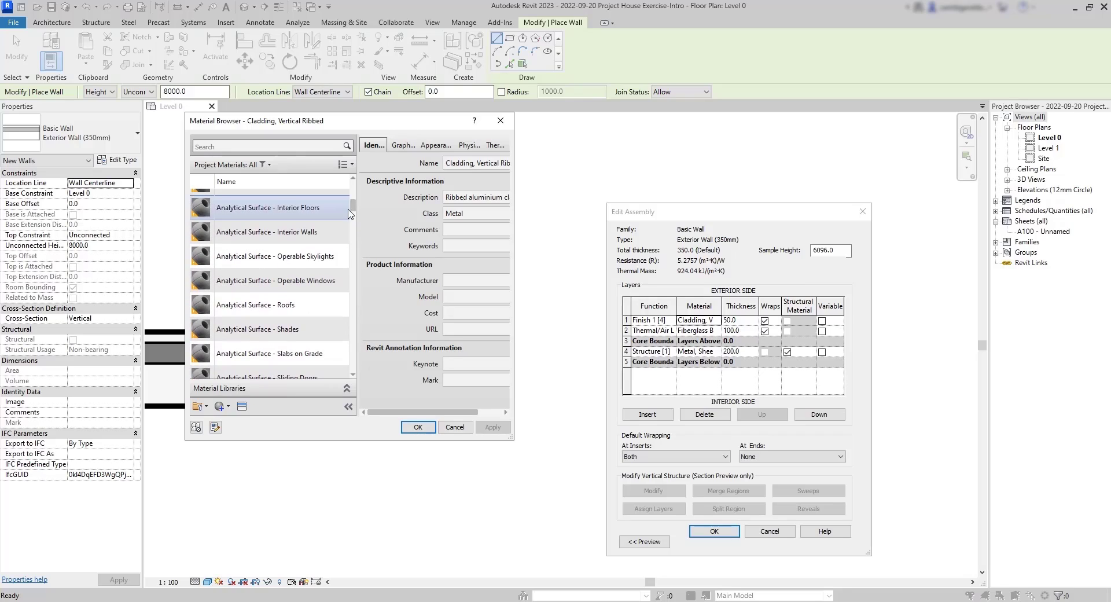
click(501, 122)
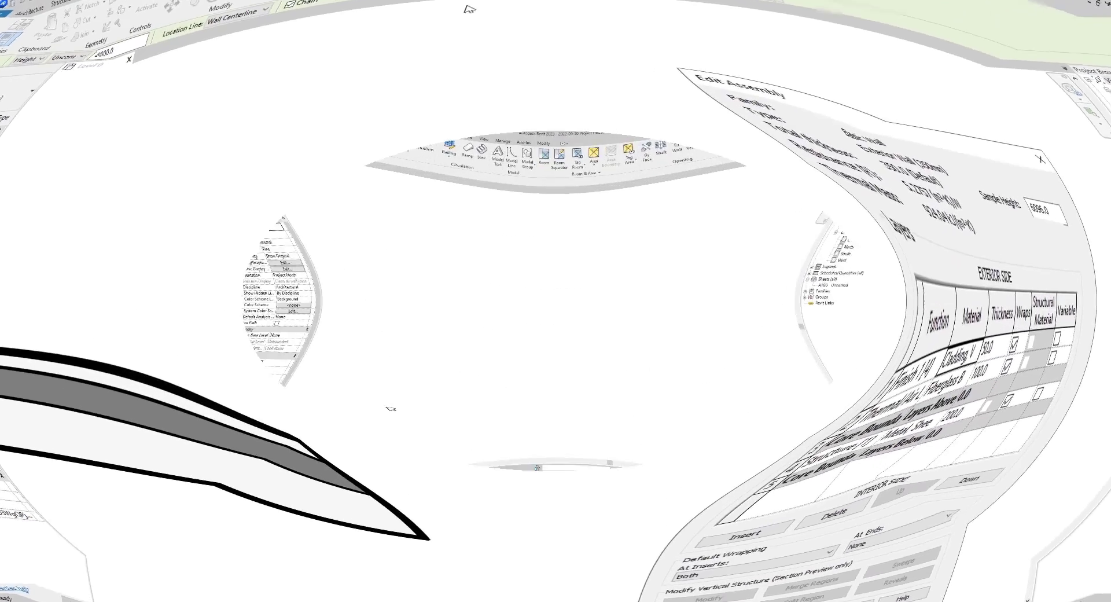
scroll(453, 328, down, 4)
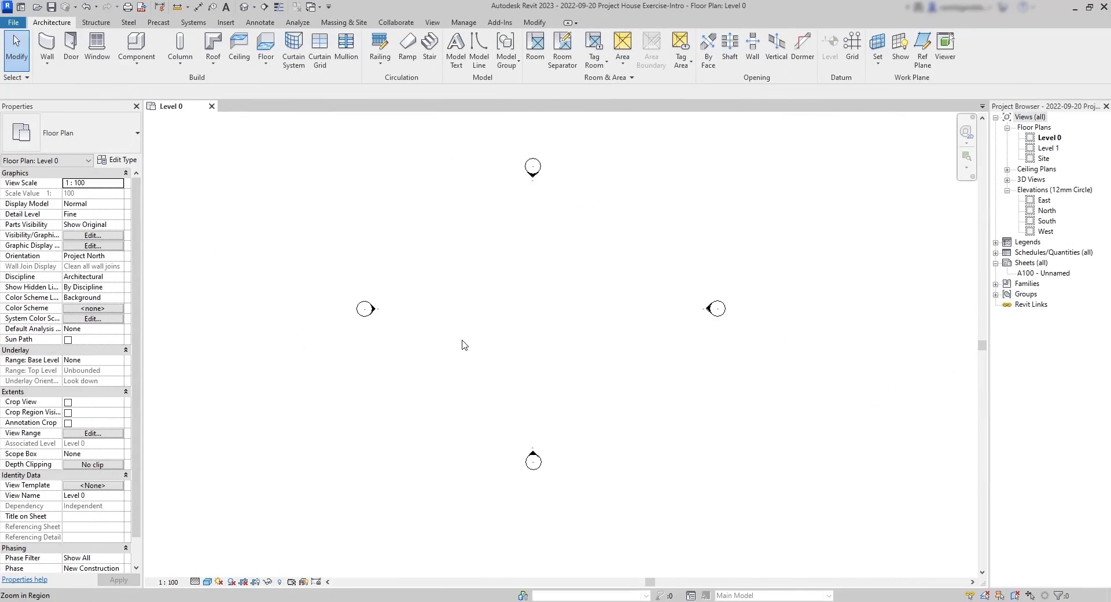
Step: Try sketching an arc wall and a circular wall of about 4100 mm radius in the Level 0 plan
click(49, 44)
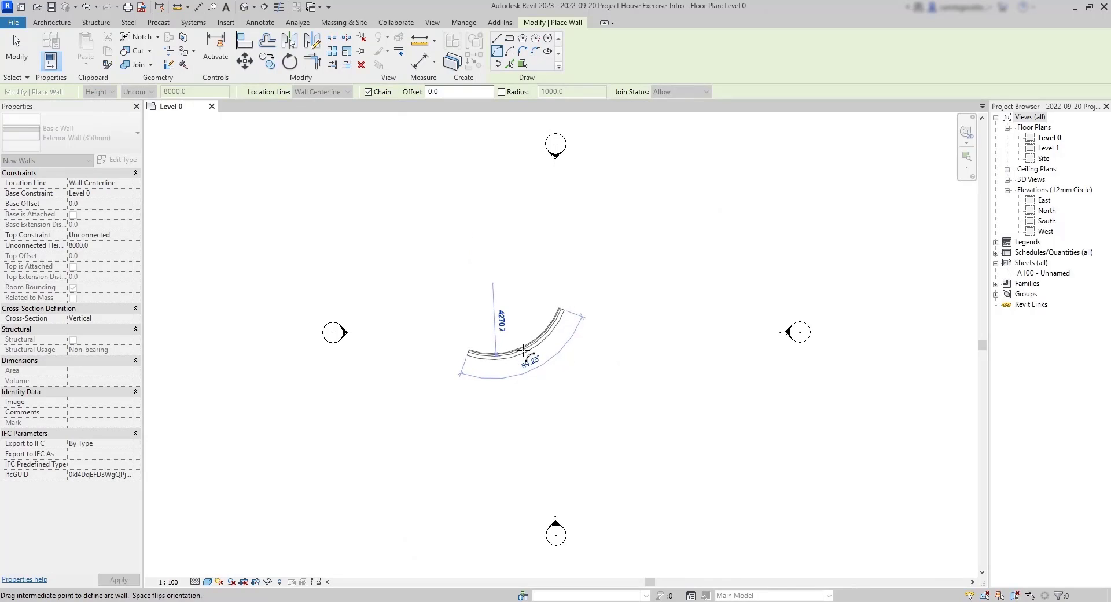
key(Escape)
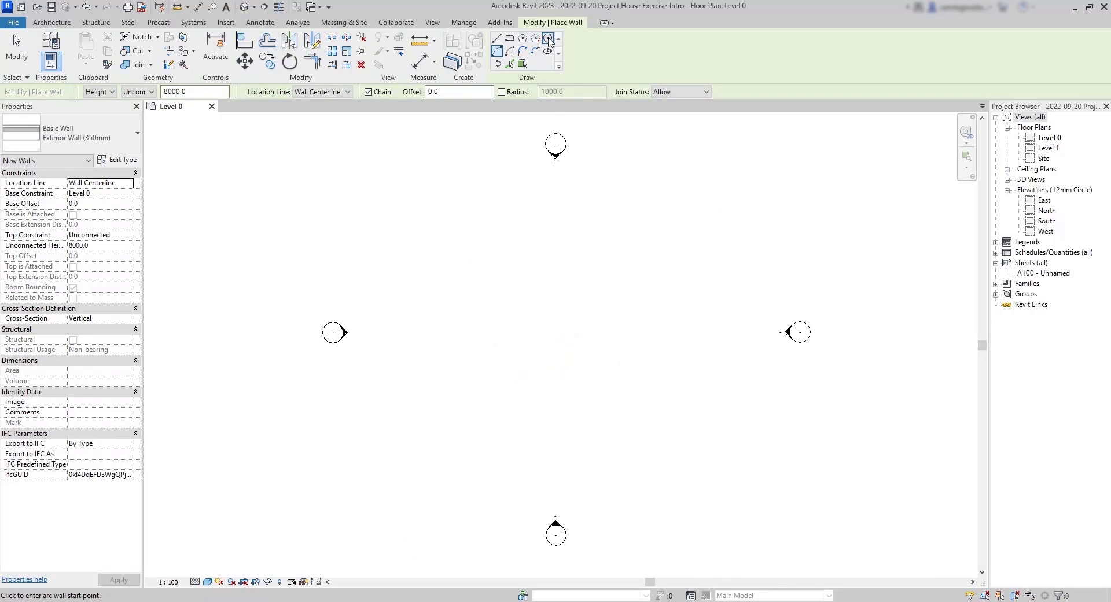
click(548, 38)
click(512, 338)
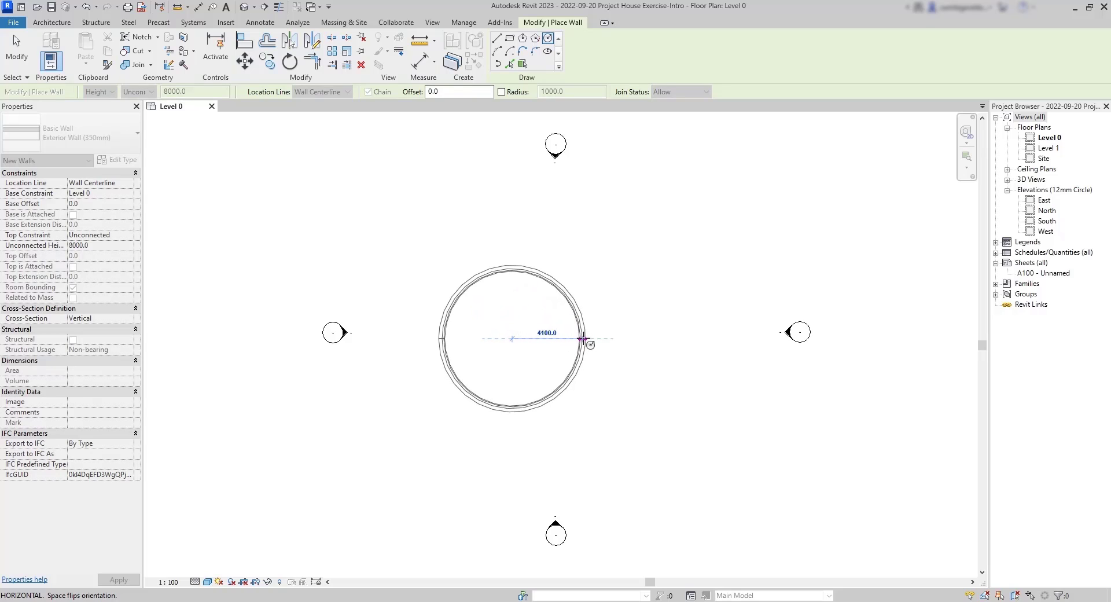
Step: Try sketching an elliptical wall and a six-sided polygon wall in the Level 0 plan
click(548, 51)
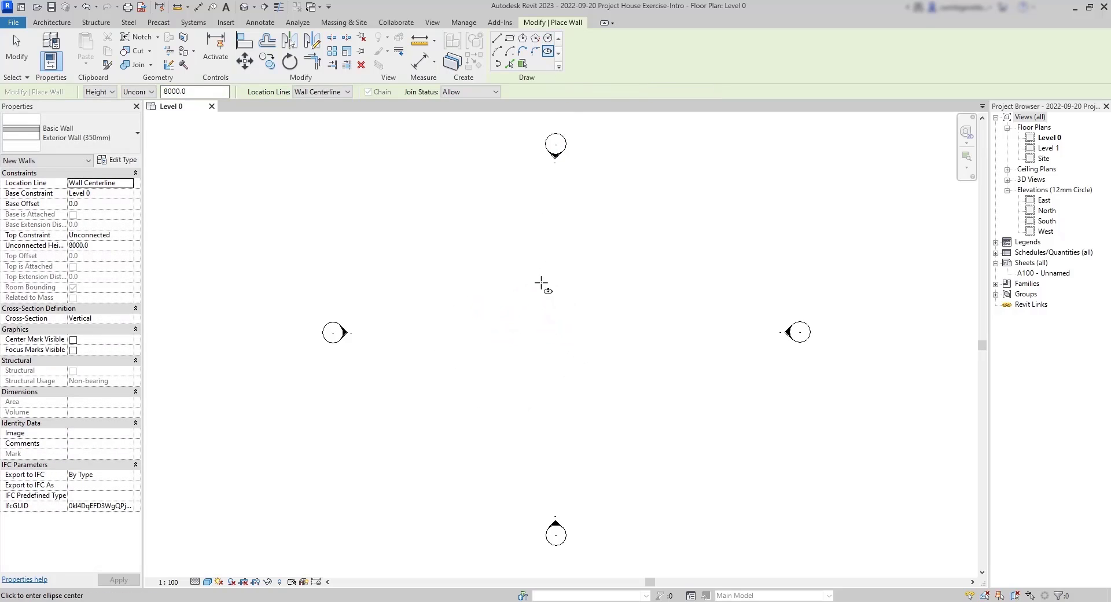
click(538, 330)
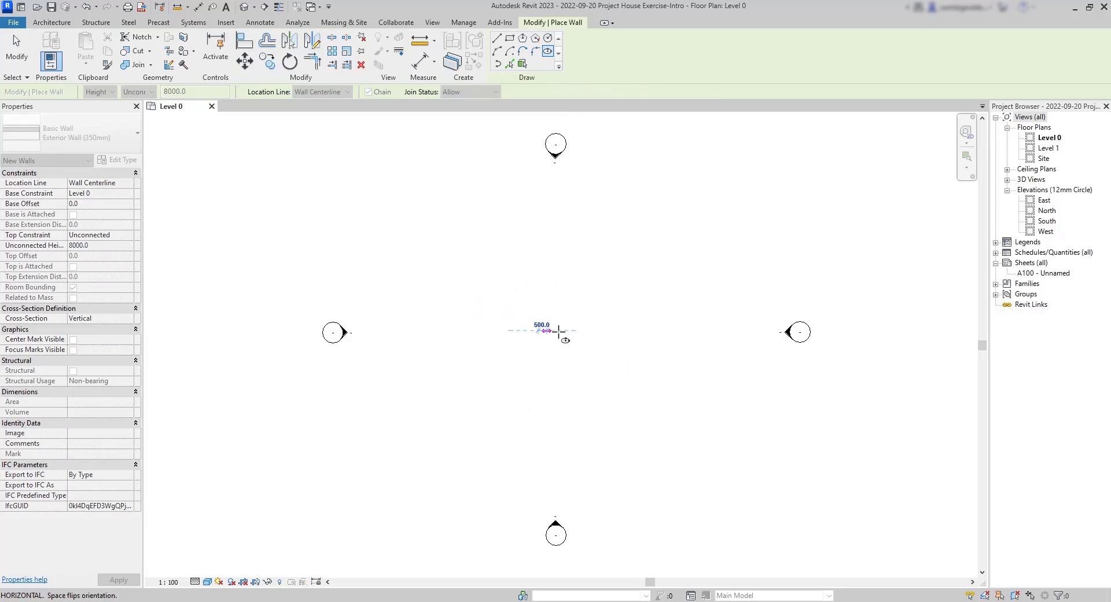
click(600, 330)
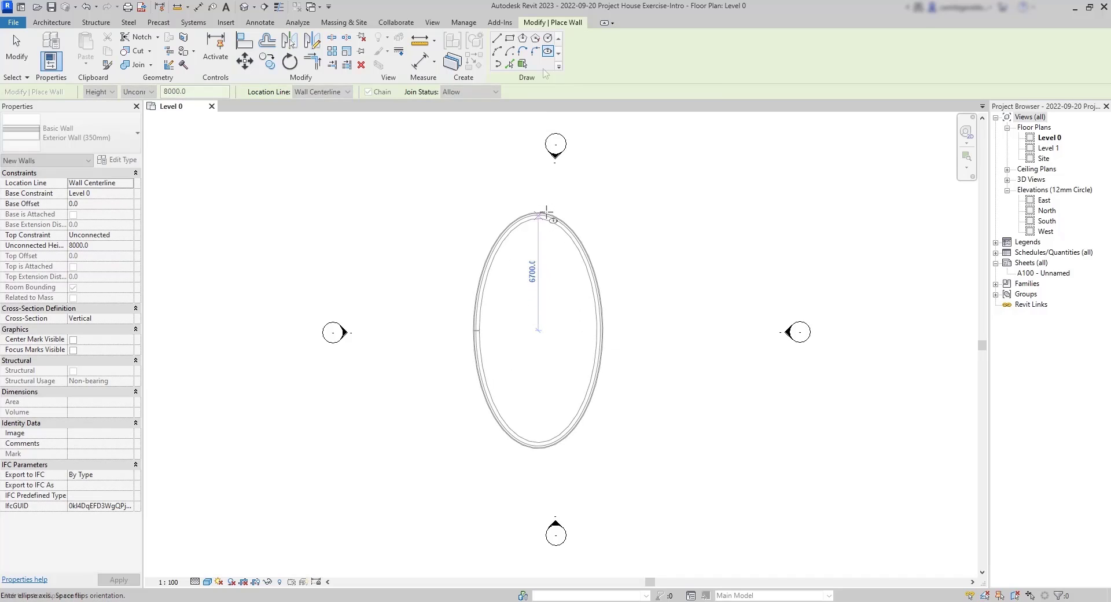
click(523, 38)
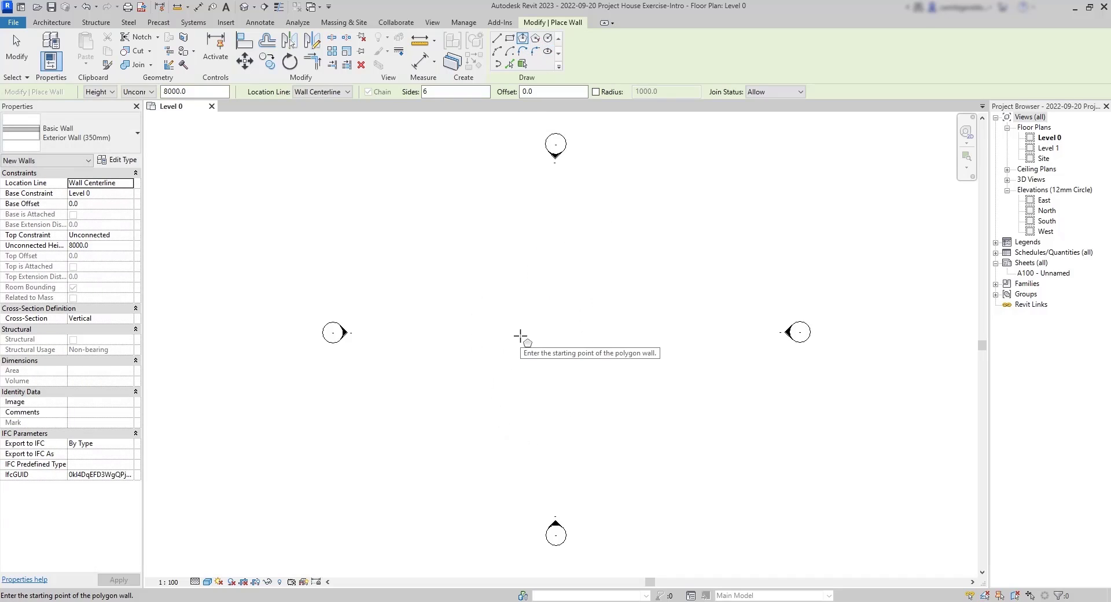
click(521, 336)
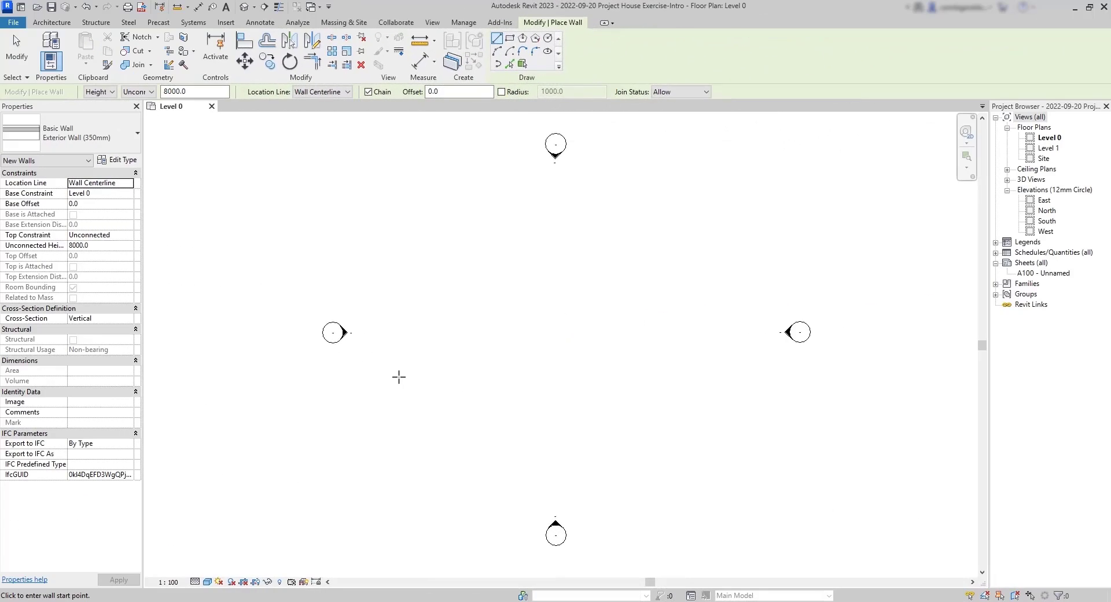
Step: Set the wall location line to Finish Face: Exterior and draw a 12200 mm horizontal exterior wall in the Level 0 plan
click(497, 39)
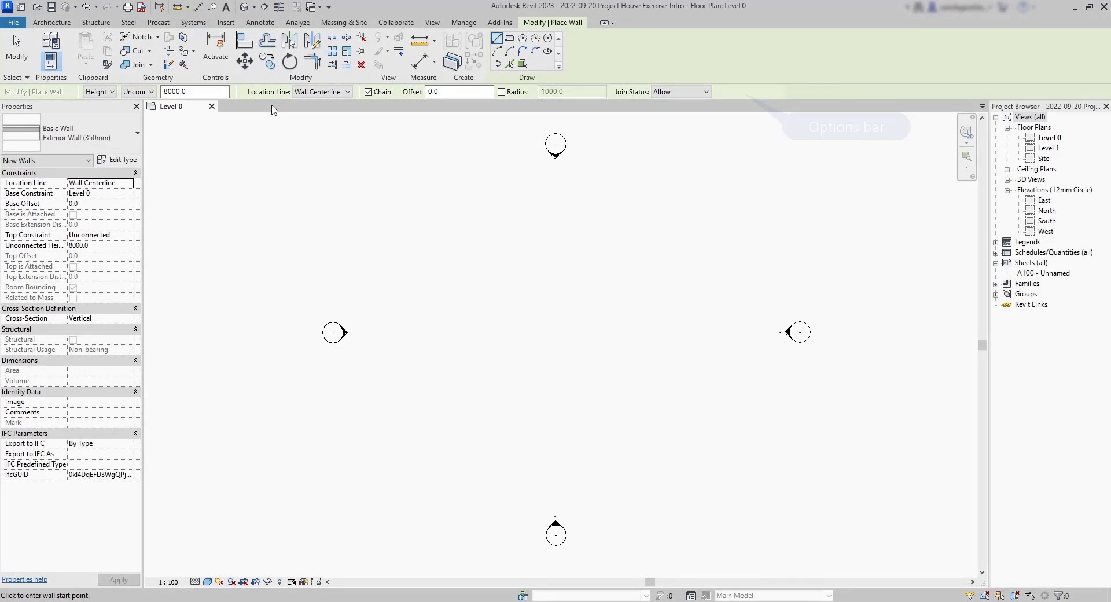
click(343, 93)
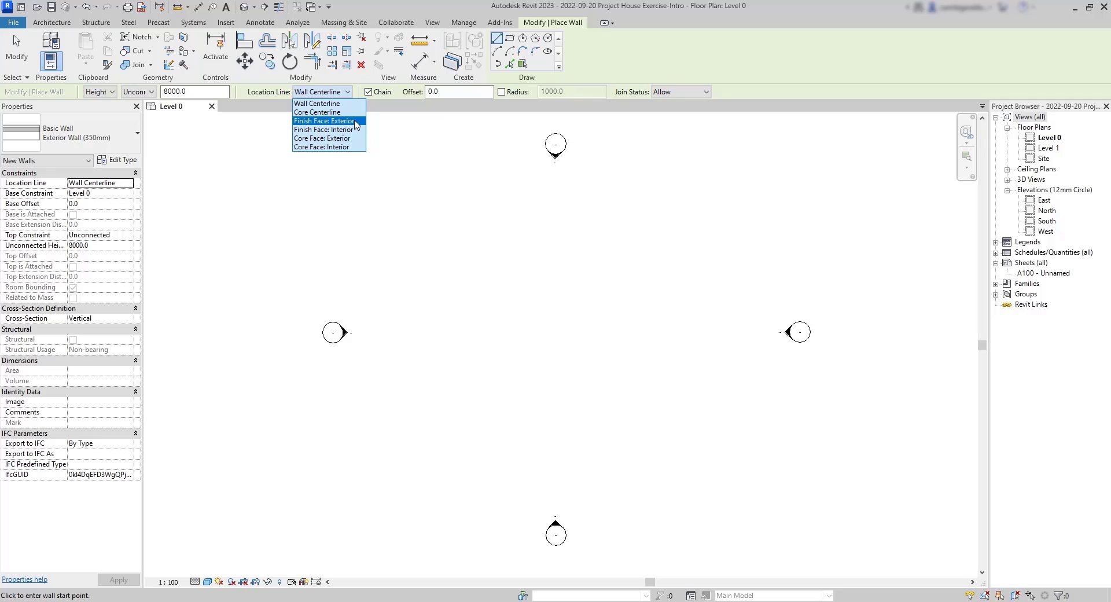
click(355, 121)
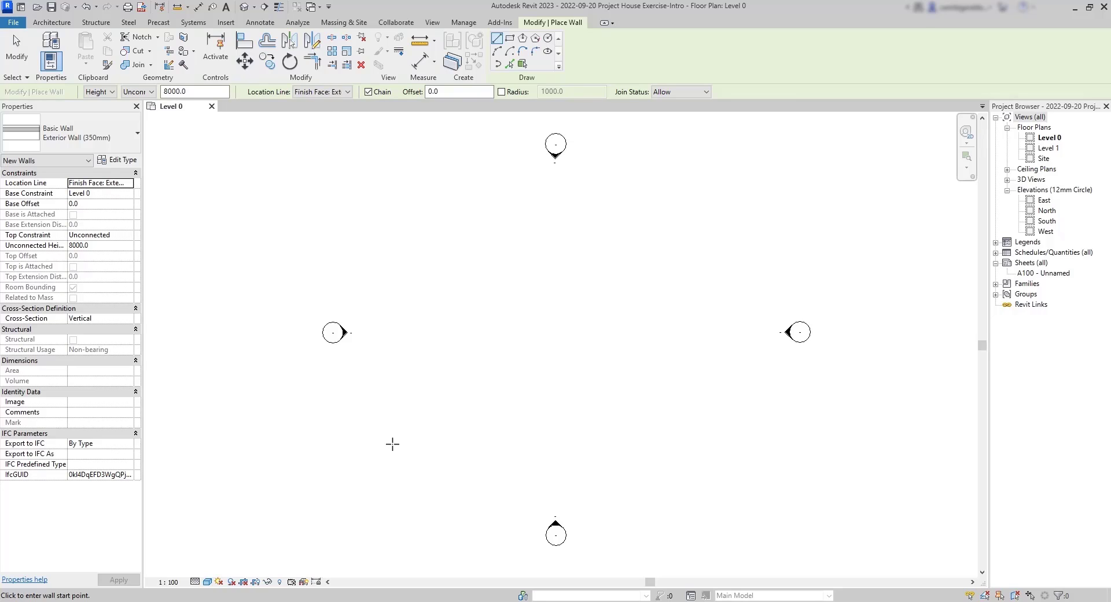
click(392, 444)
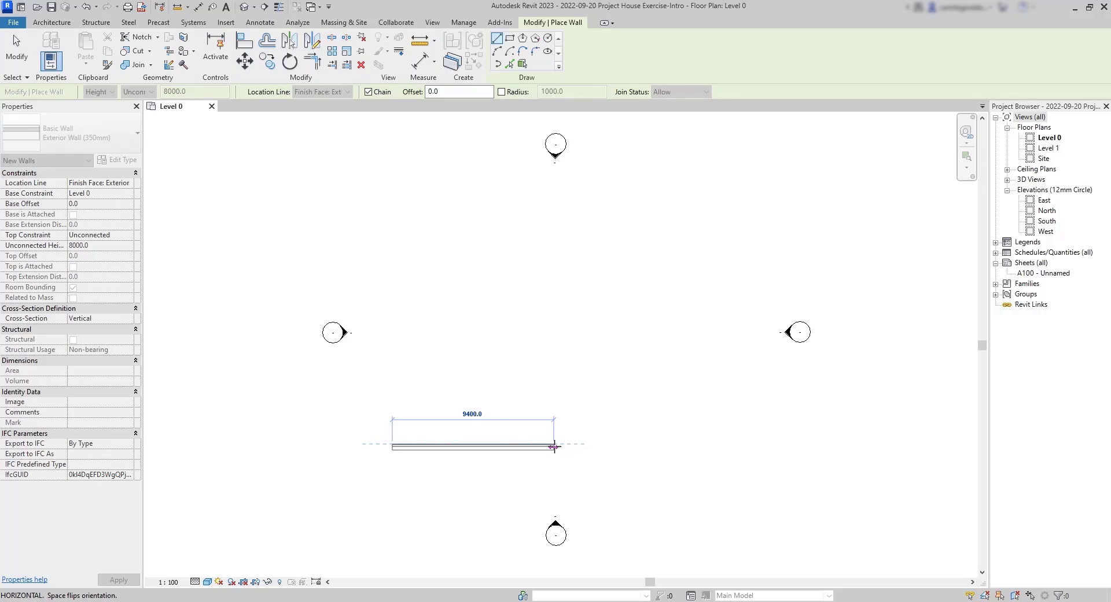
text(12)
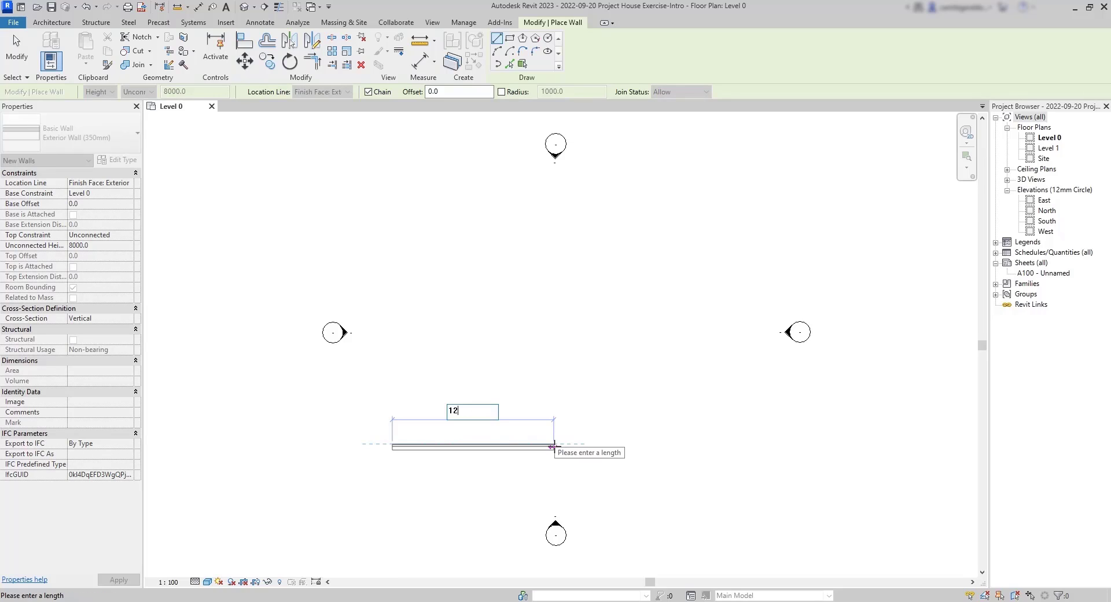
text(200)
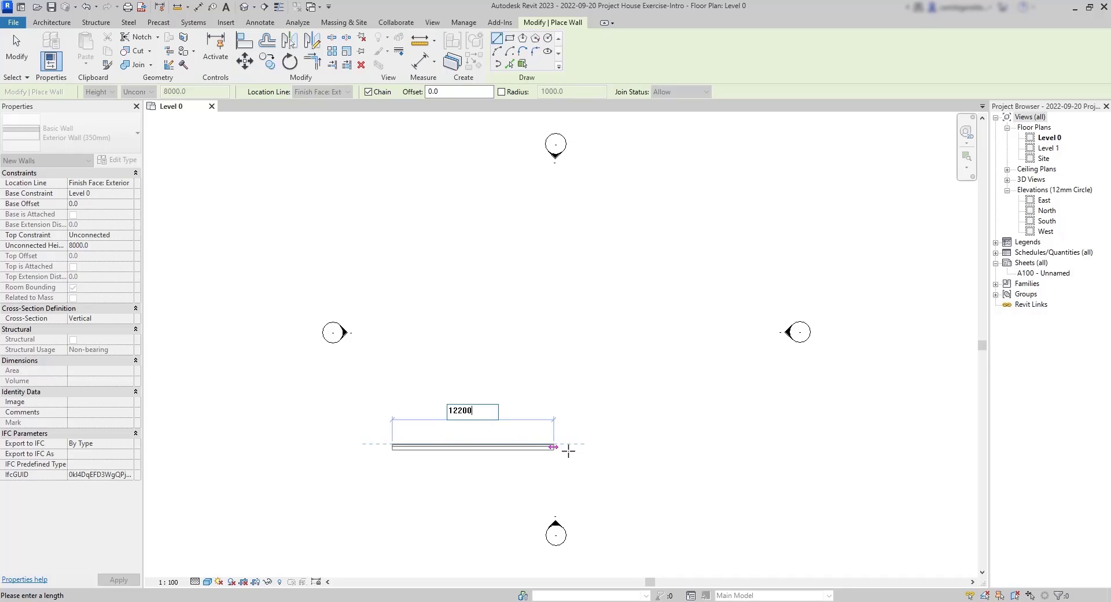
key(Return)
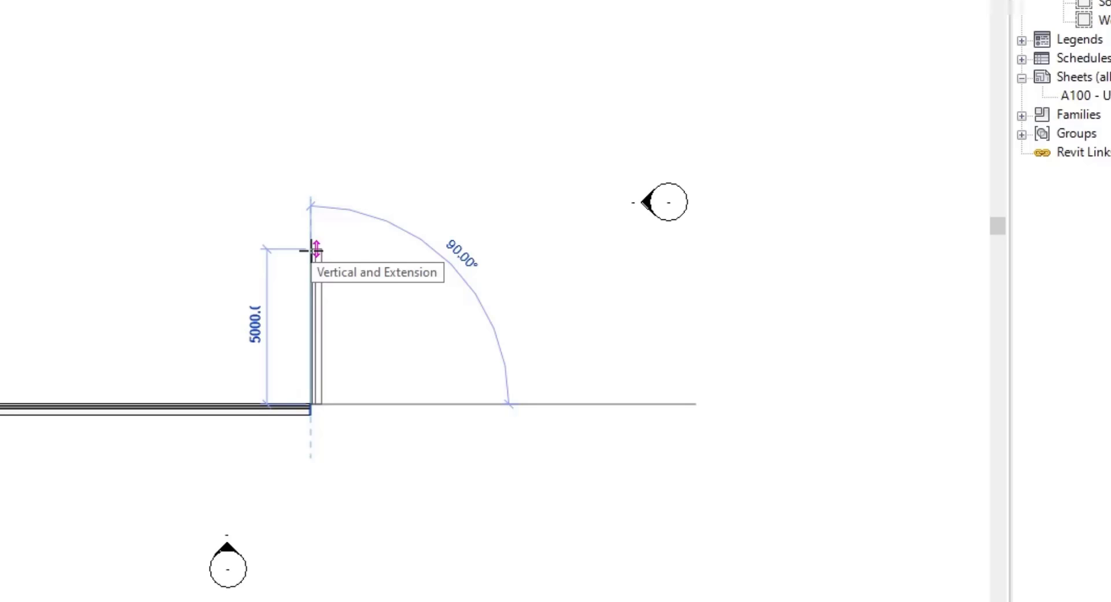
Step: Draw an 8500 mm vertical wall from the first wall's end and close the rectangle with the two remaining exterior walls
text(8500)
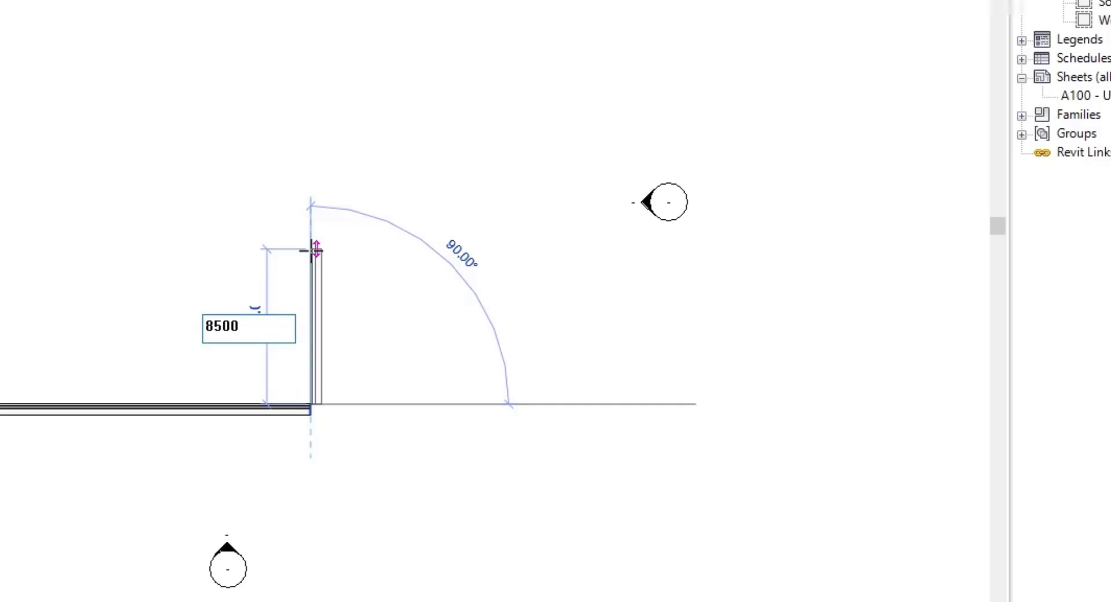
key(Return)
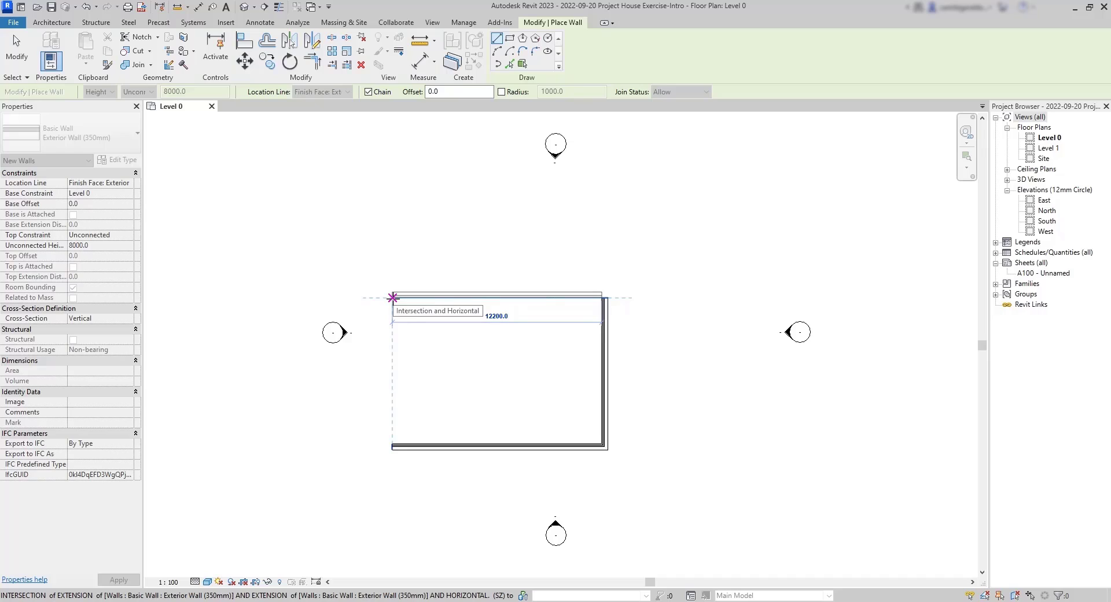
click(392, 298)
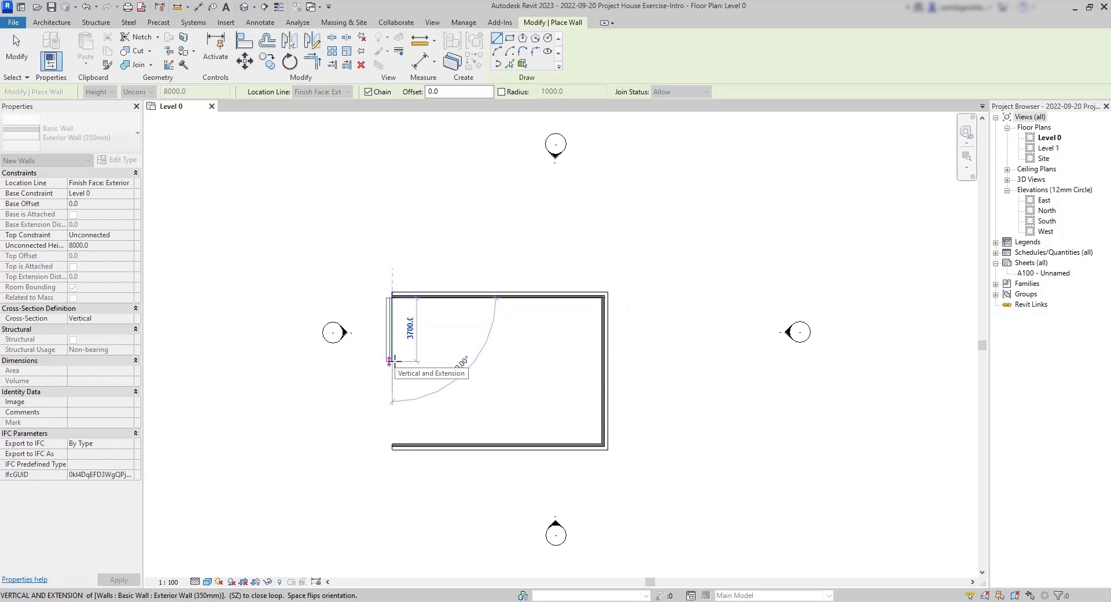
click(392, 444)
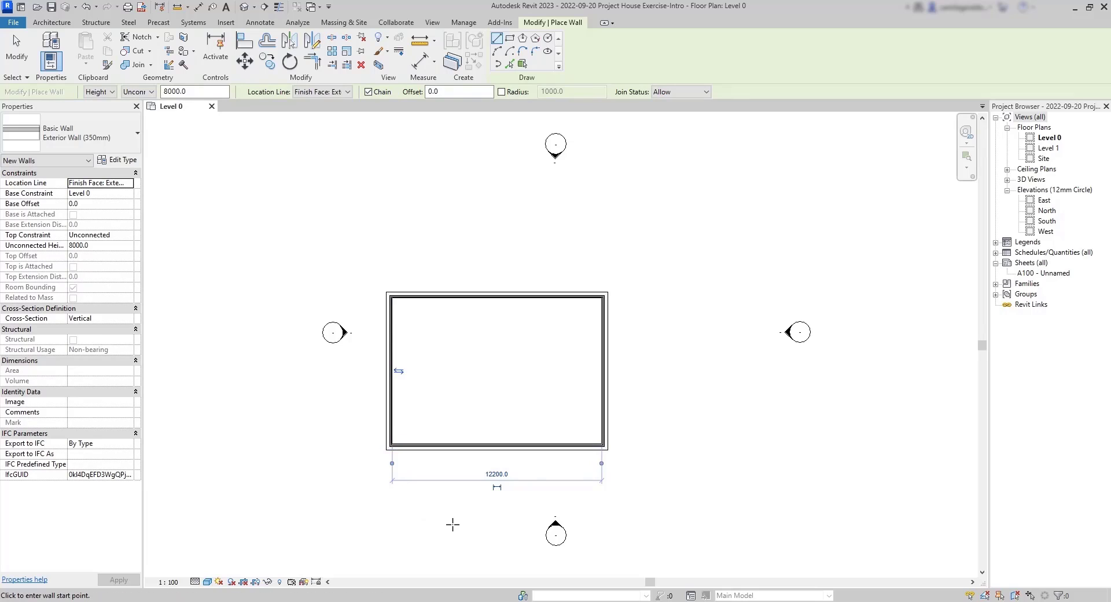
scroll(447, 426, up, 2)
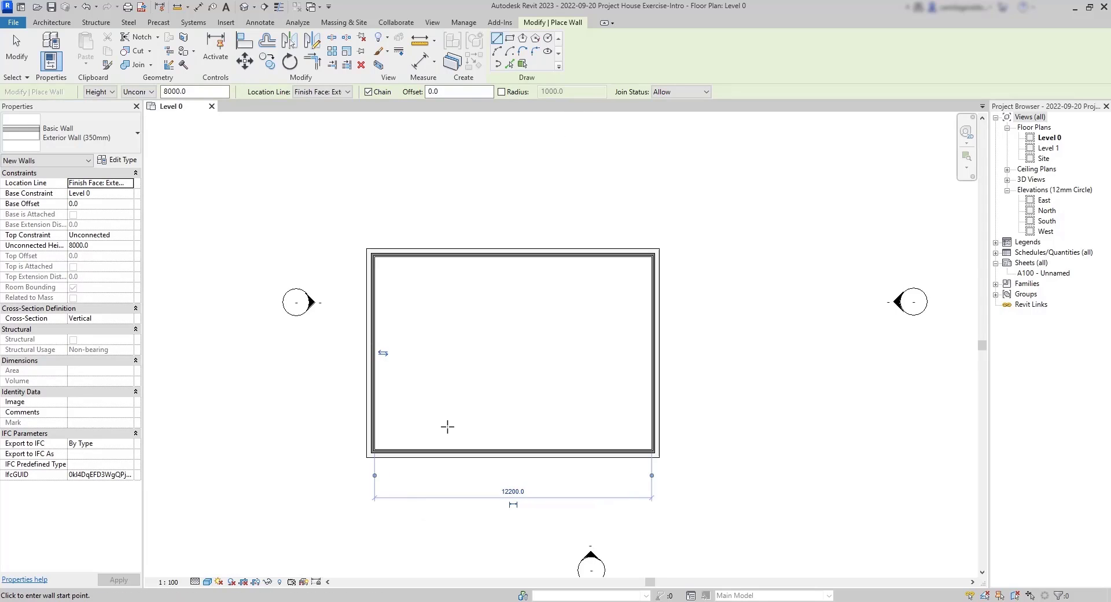
scroll(447, 427, up, 1)
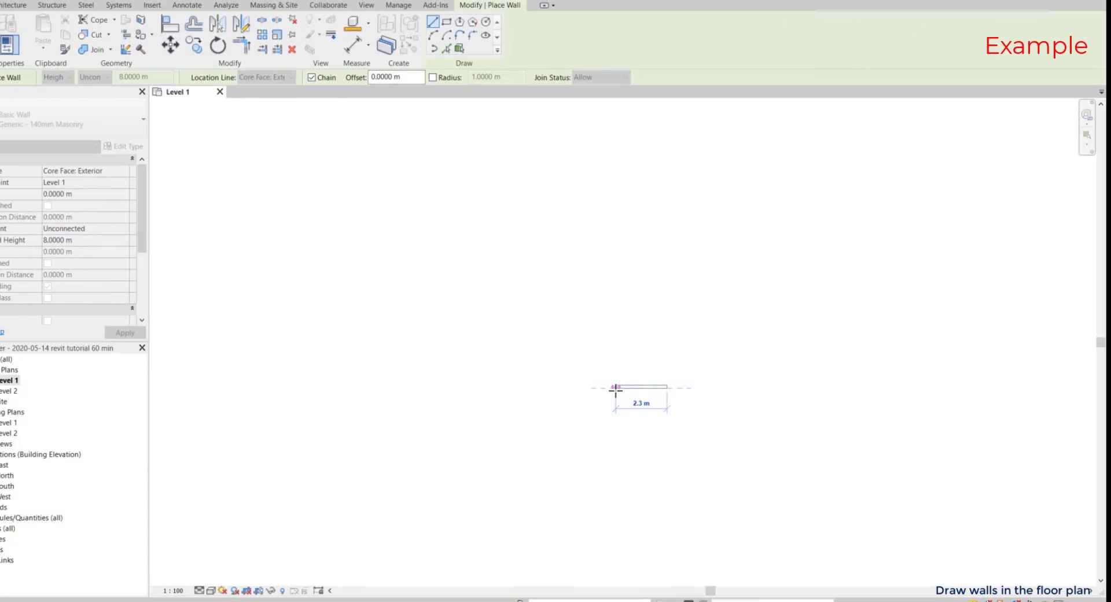
Step: Examine how the length increments of a wall being sketched in the Level 1 example plan depend on the zoom level
scroll(616, 388, down, 4)
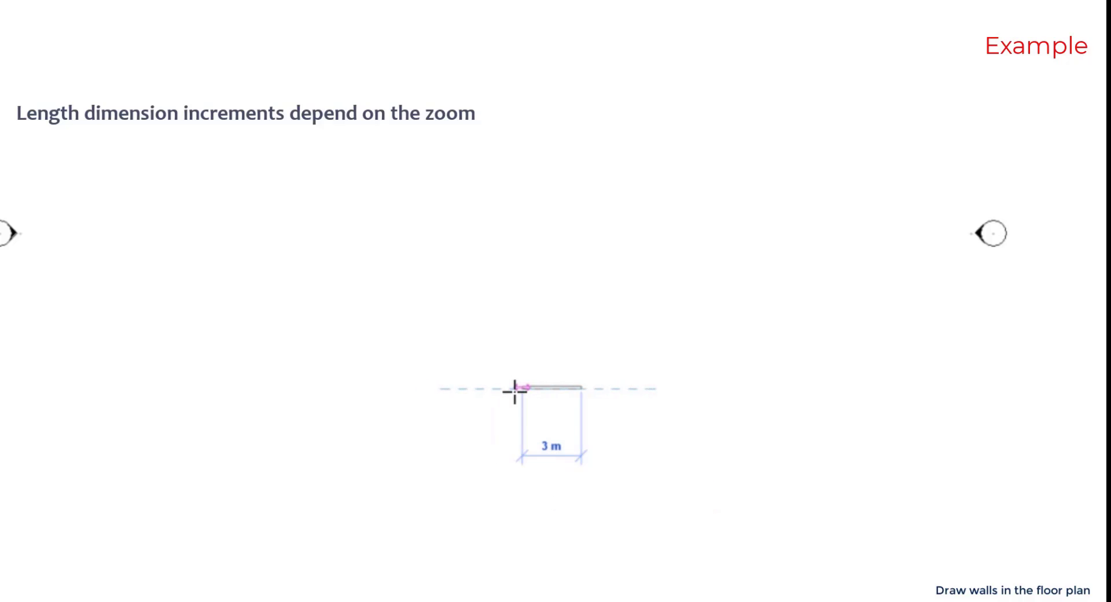
scroll(514, 392, up, 5)
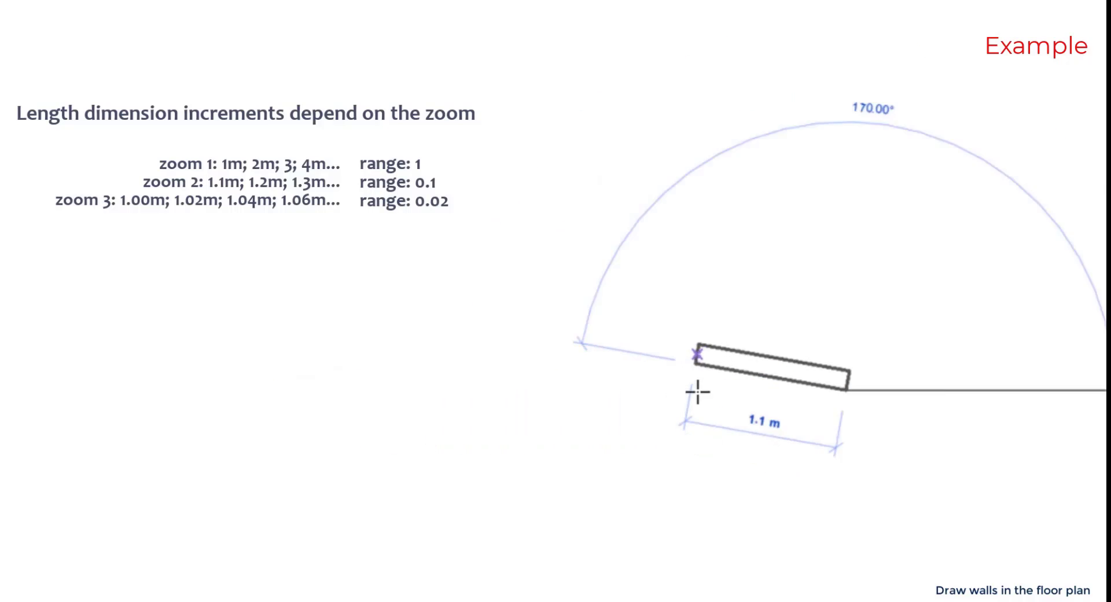
scroll(696, 379, up, 3)
scroll(697, 393, up, 2)
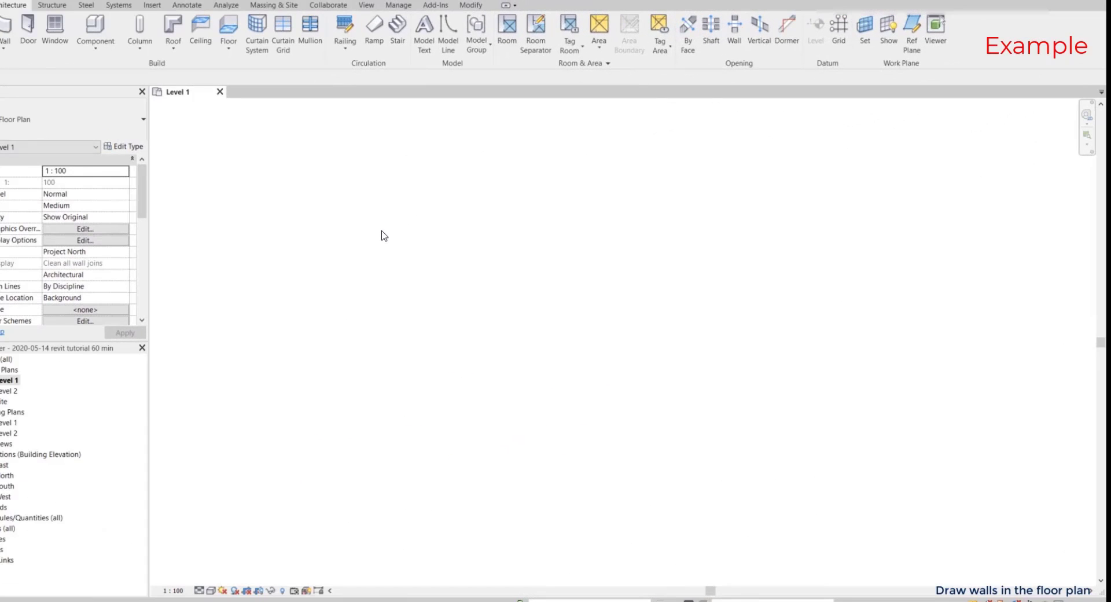
Step: Change the project's length dimension snap increments to 1000 ; 100 ; 20 ; 10 in the snap settings
click(396, 6)
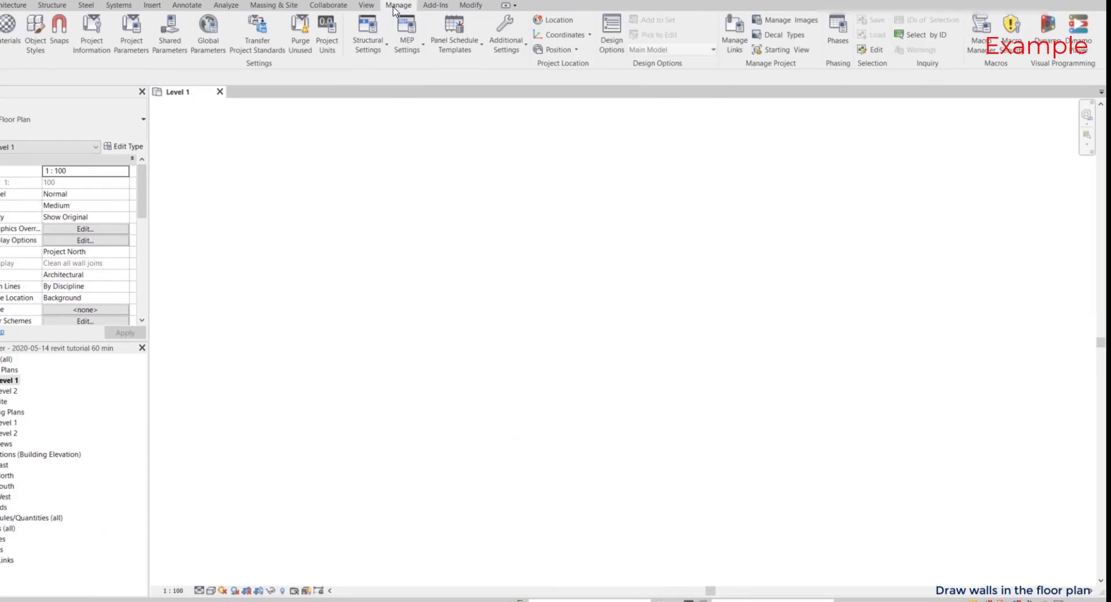
click(61, 34)
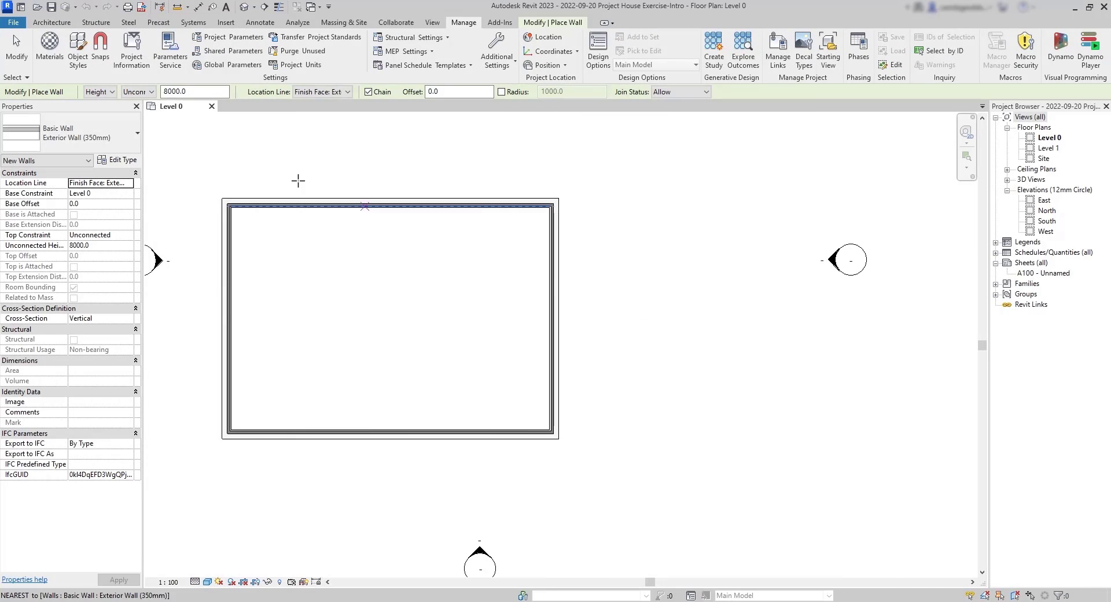
click(102, 55)
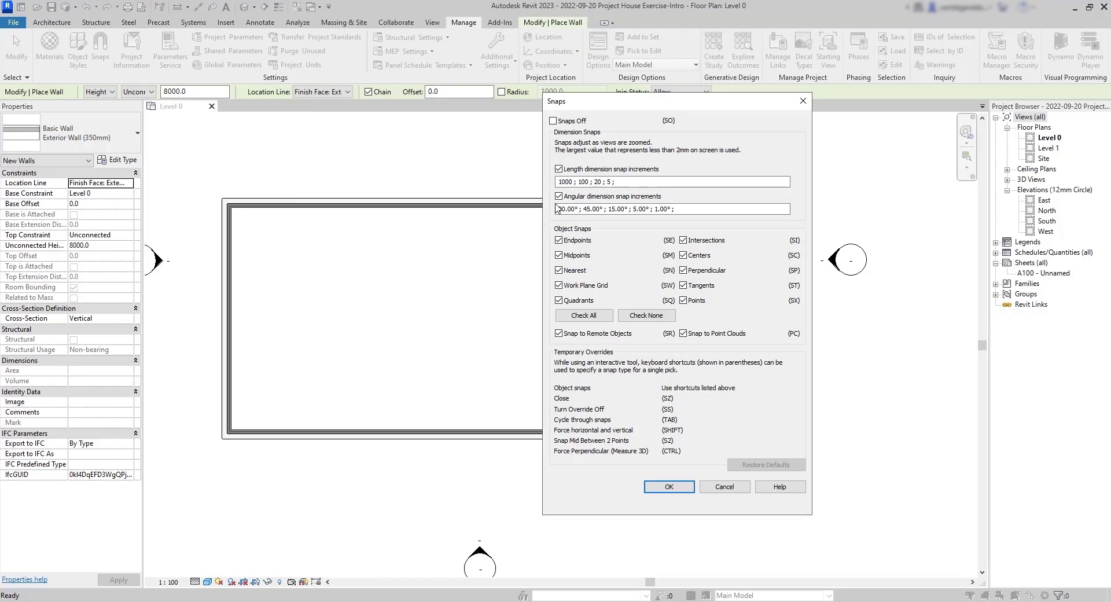
click(564, 183)
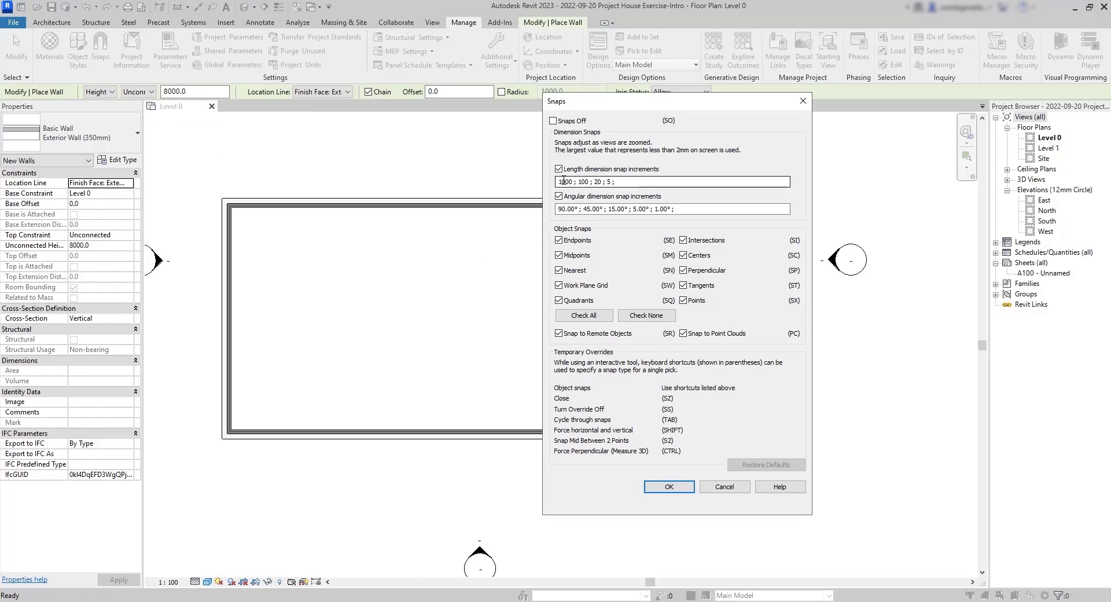
click(610, 181)
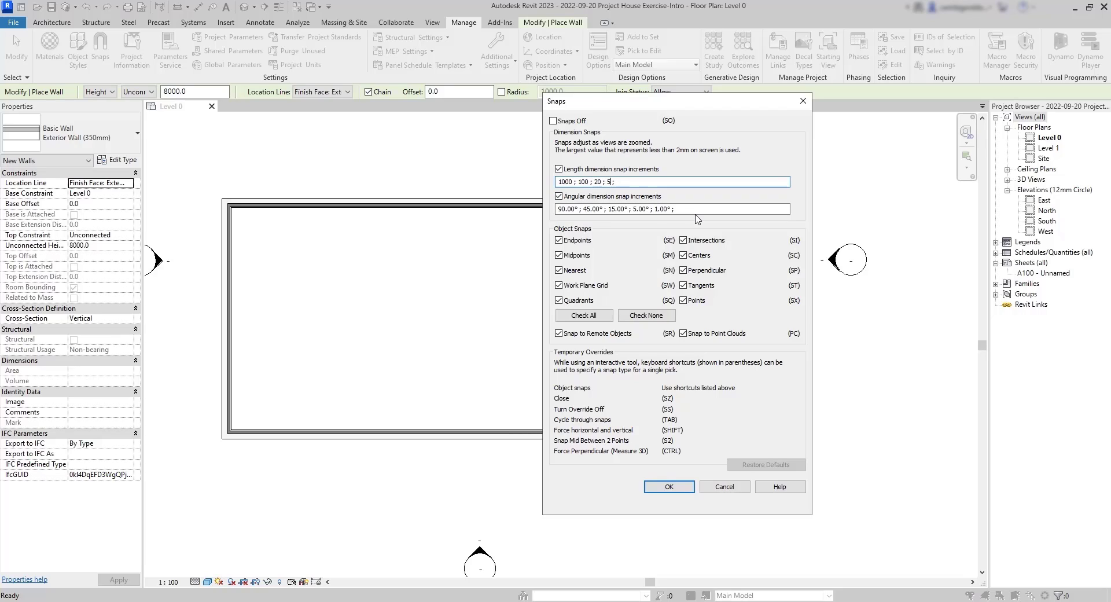
key(BackSpace)
text(10)
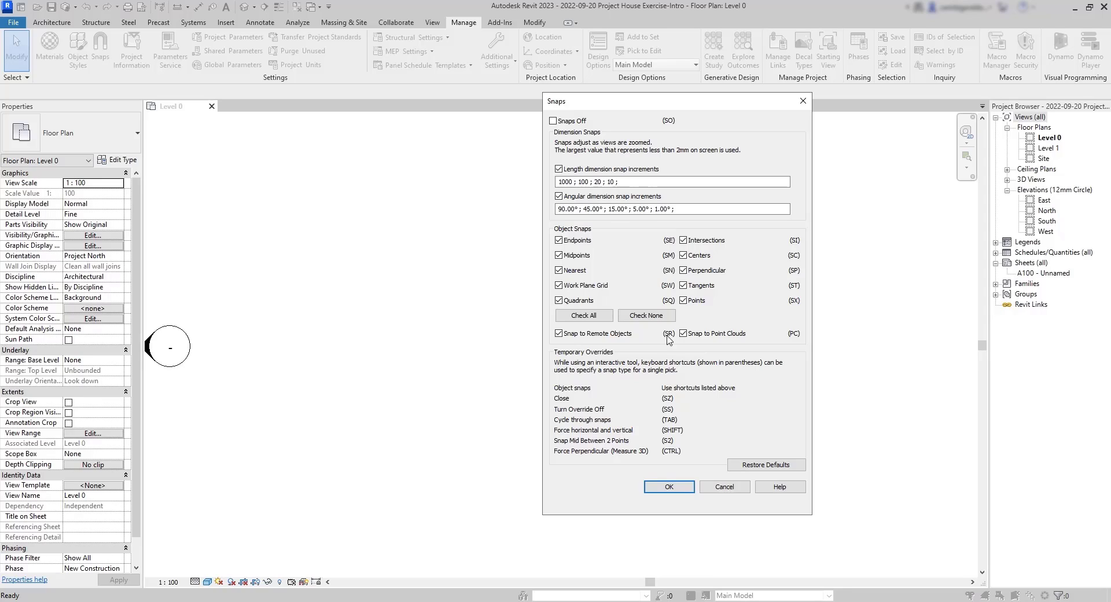
click(657, 487)
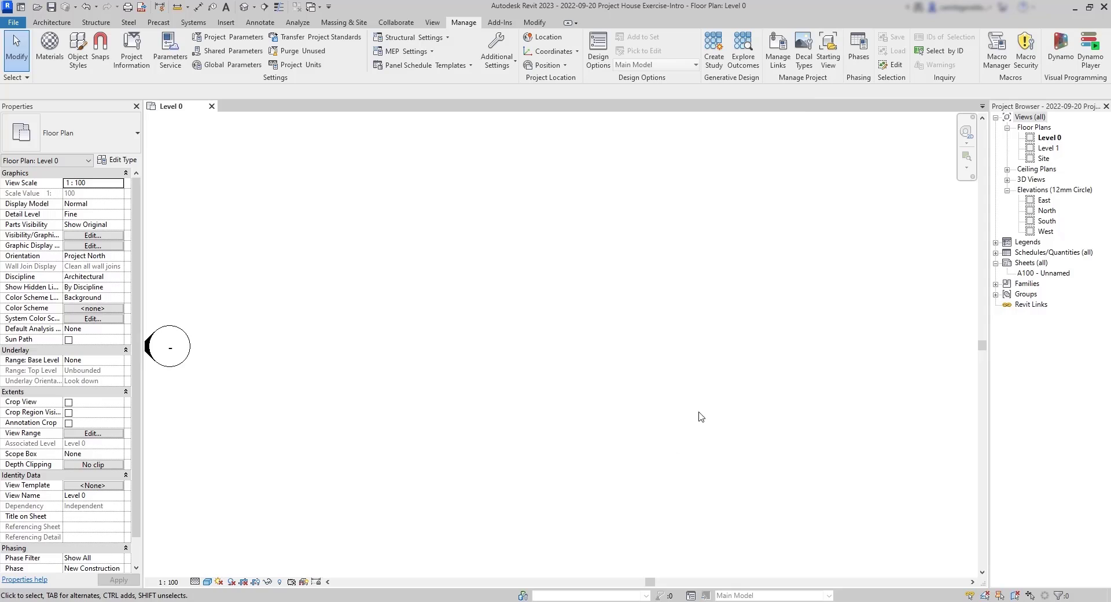
Step: Start the Wall tool and examine its endpoint snapping at the ends and corners of the existing exterior walls
scroll(424, 414, up, 5)
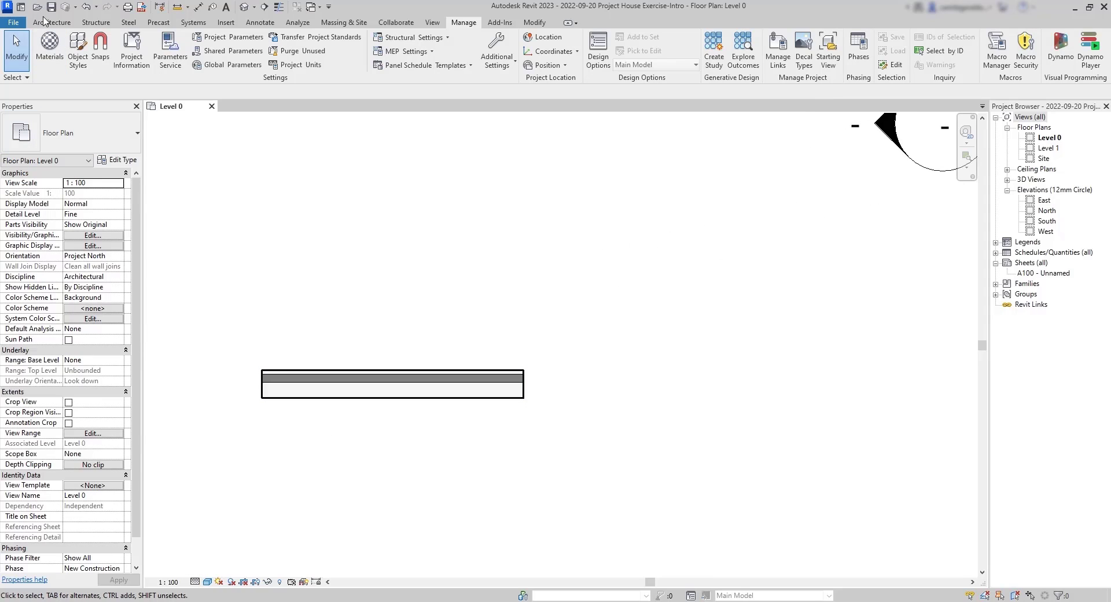
click(38, 23)
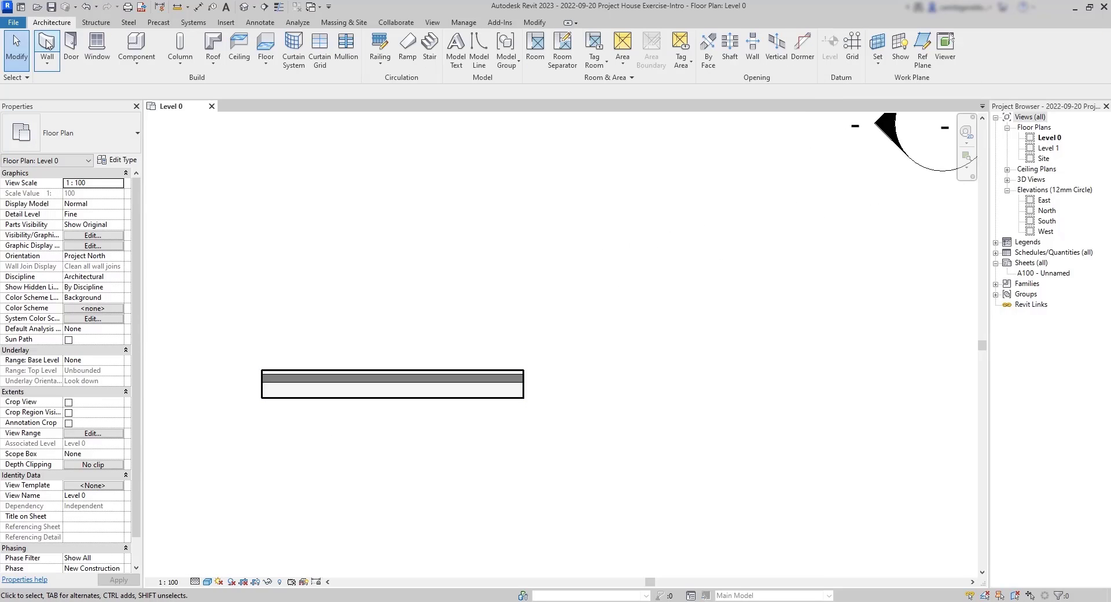
click(47, 43)
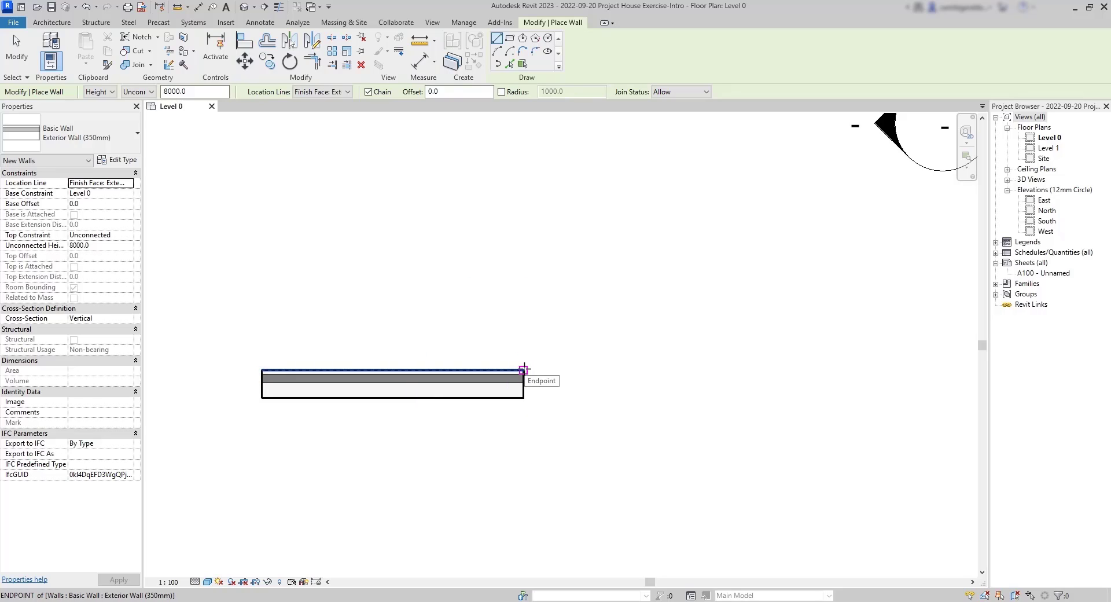
scroll(533, 378, up, 2)
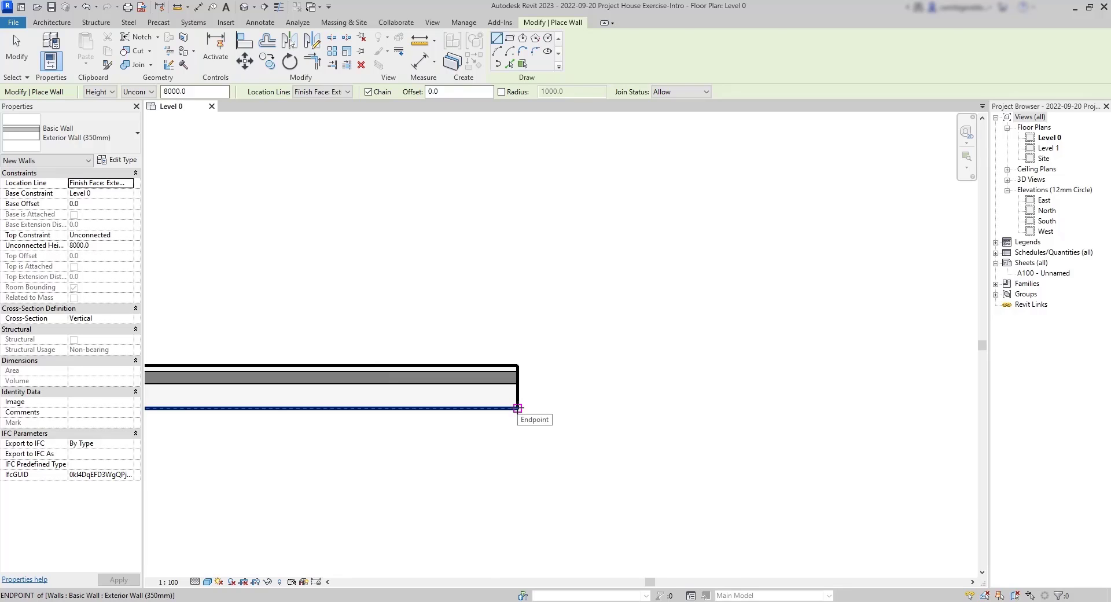
scroll(518, 408, down, 5)
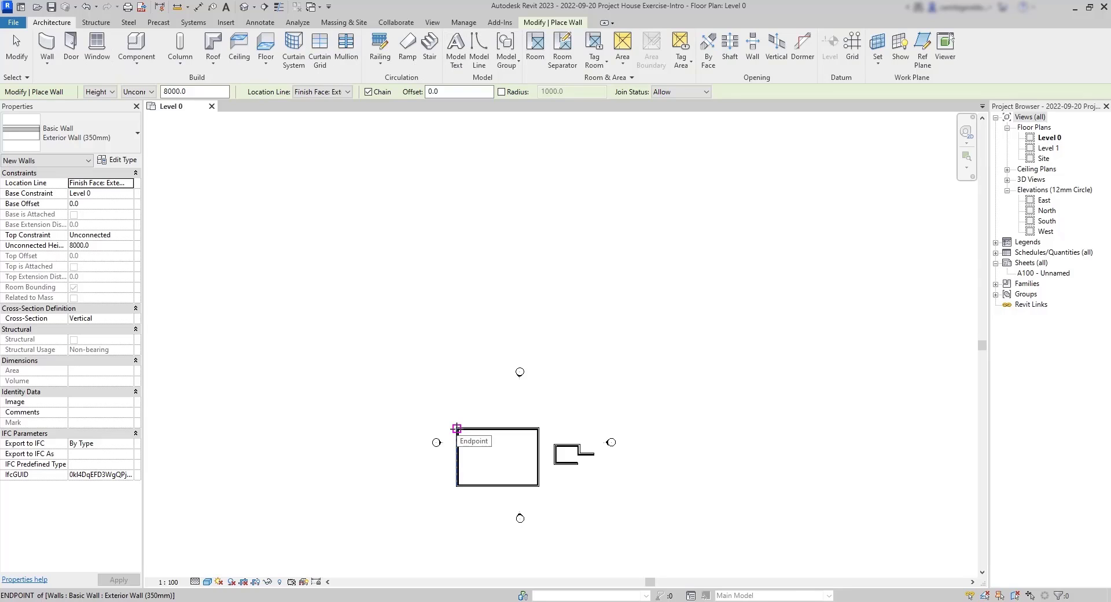
click(456, 429)
scroll(448, 427, up, 4)
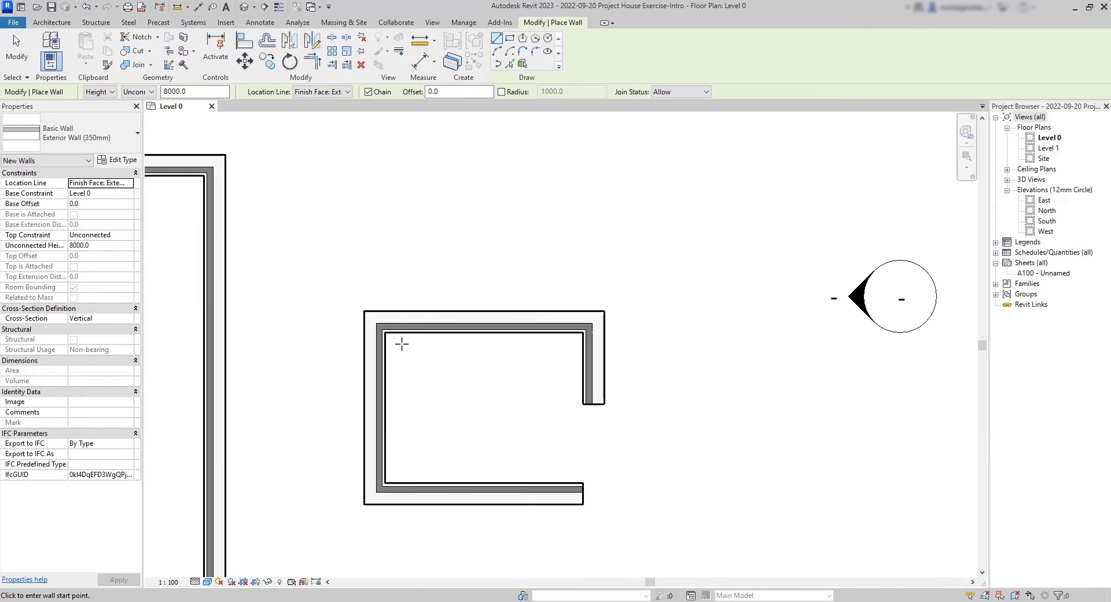
scroll(338, 317, up, 3)
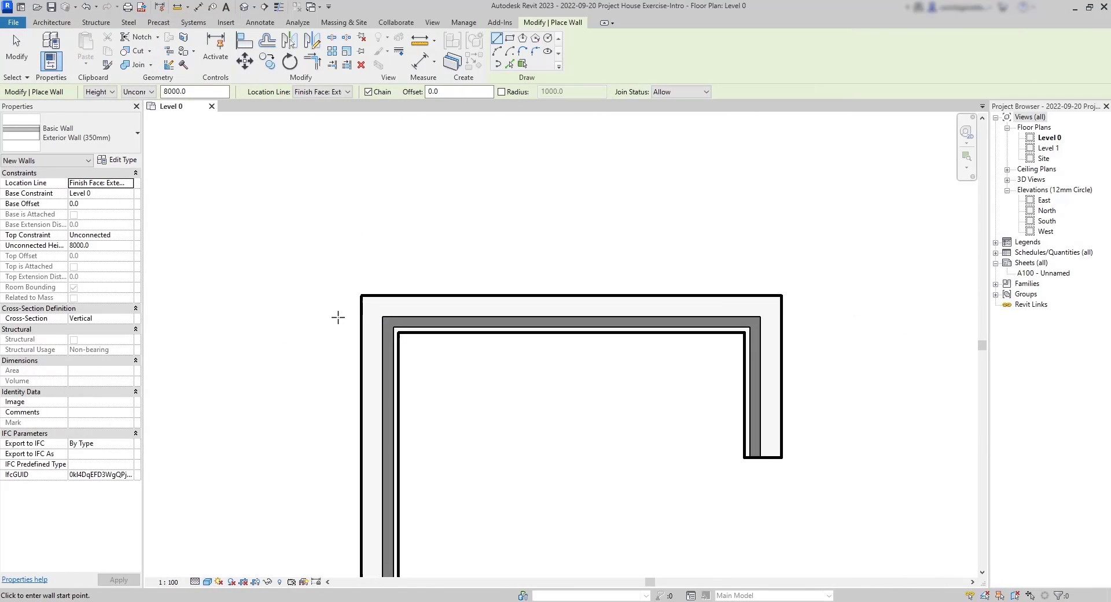
scroll(338, 317, up, 4)
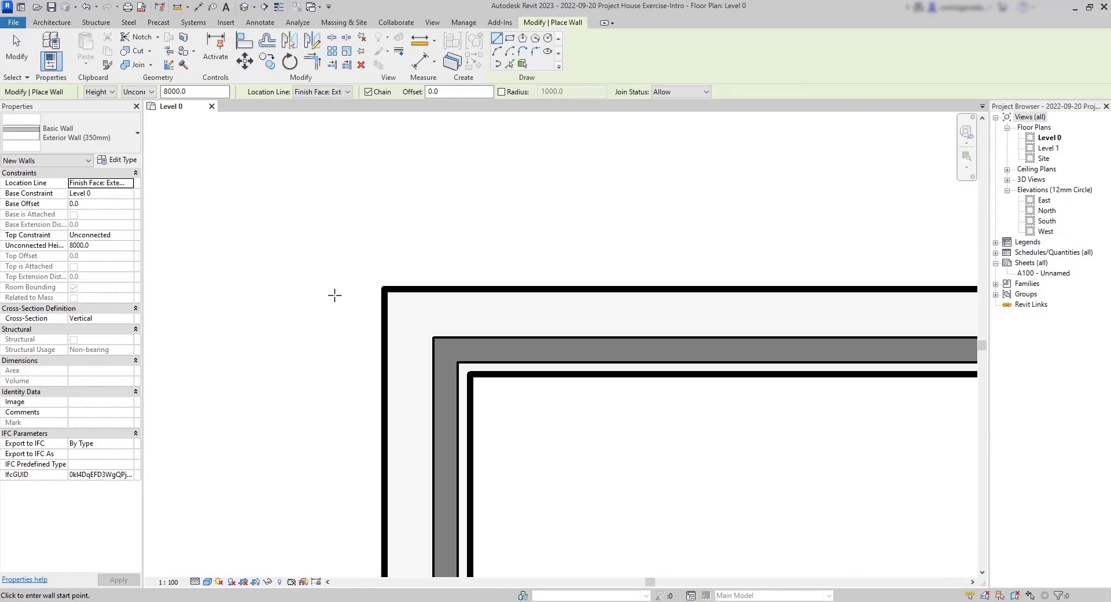
click(391, 287)
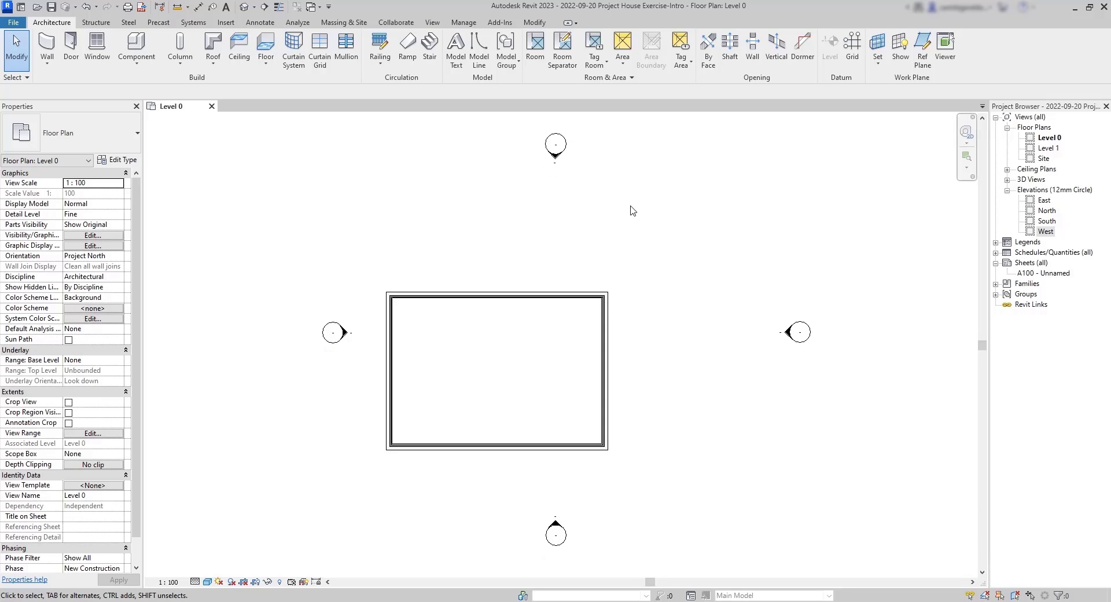
Step: Change the north elevation marker's type to 10mm Circle
click(559, 154)
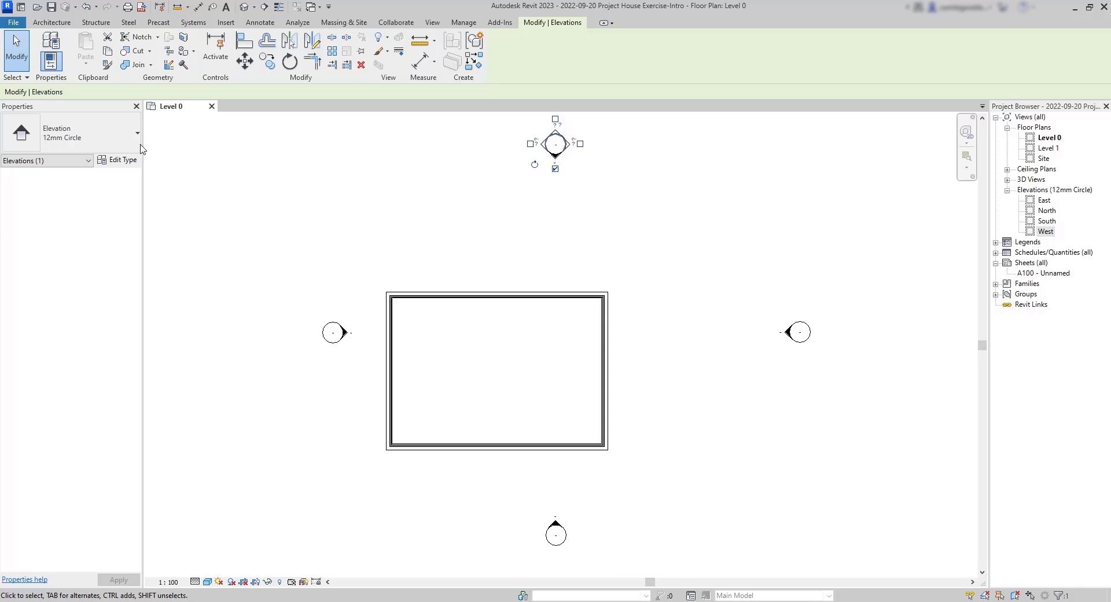
click(90, 139)
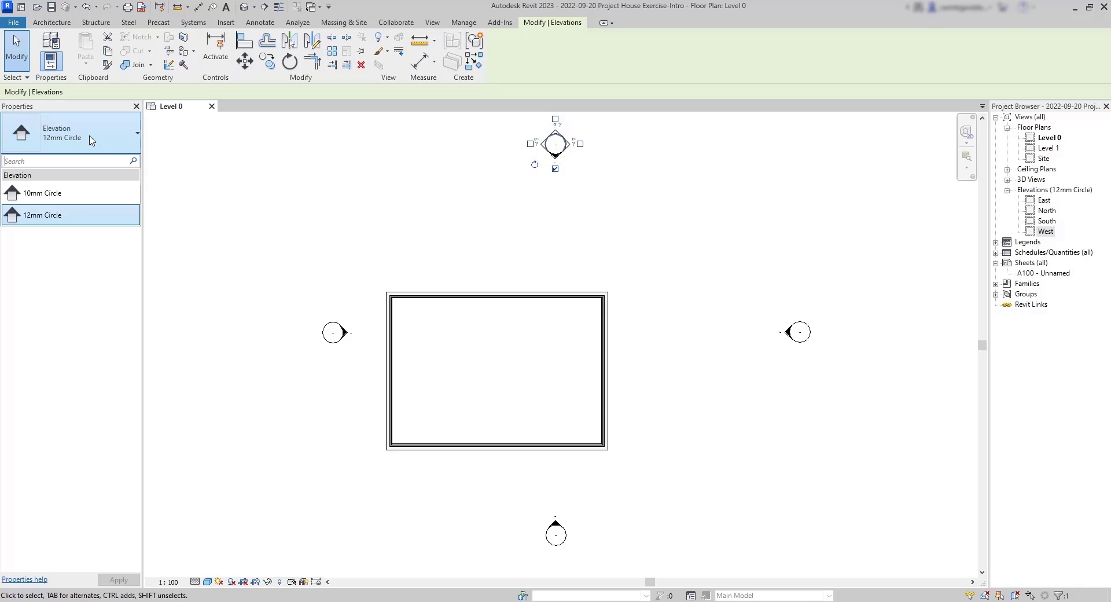
click(58, 198)
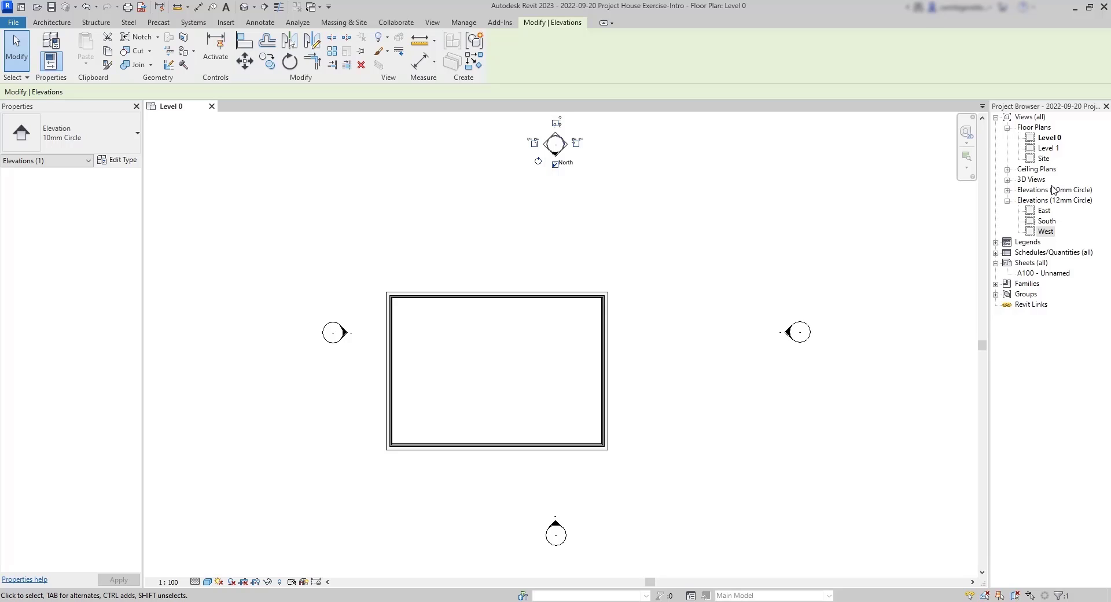
Step: Undo the north elevation marker's change to the 10mm Circle type
key(ctrl+z)
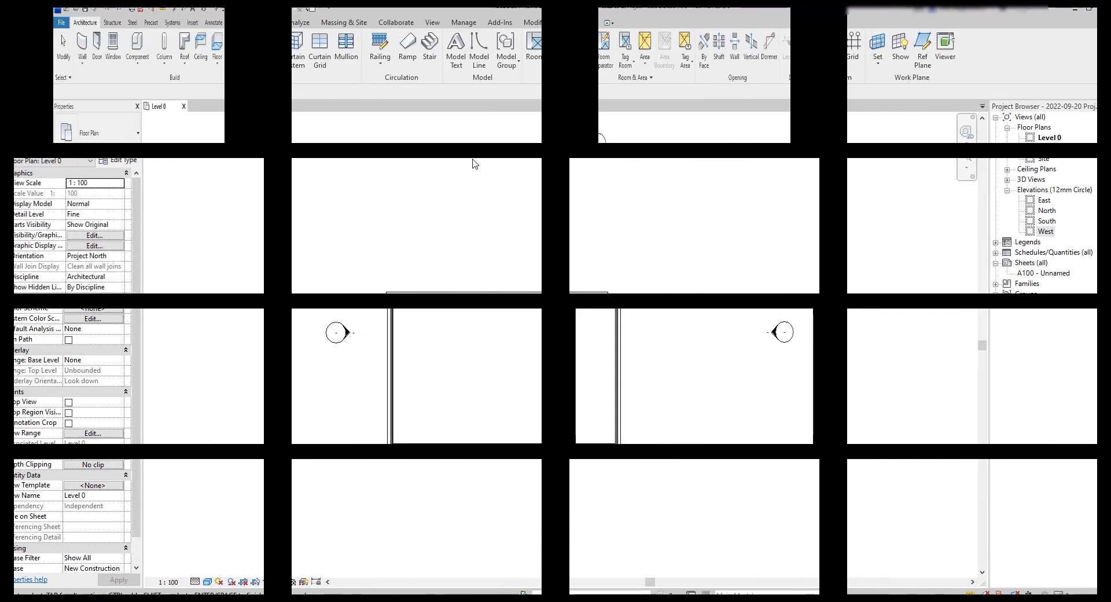
Step: Try to delete the north elevation marker from the floor plan along with its view
click(556, 146)
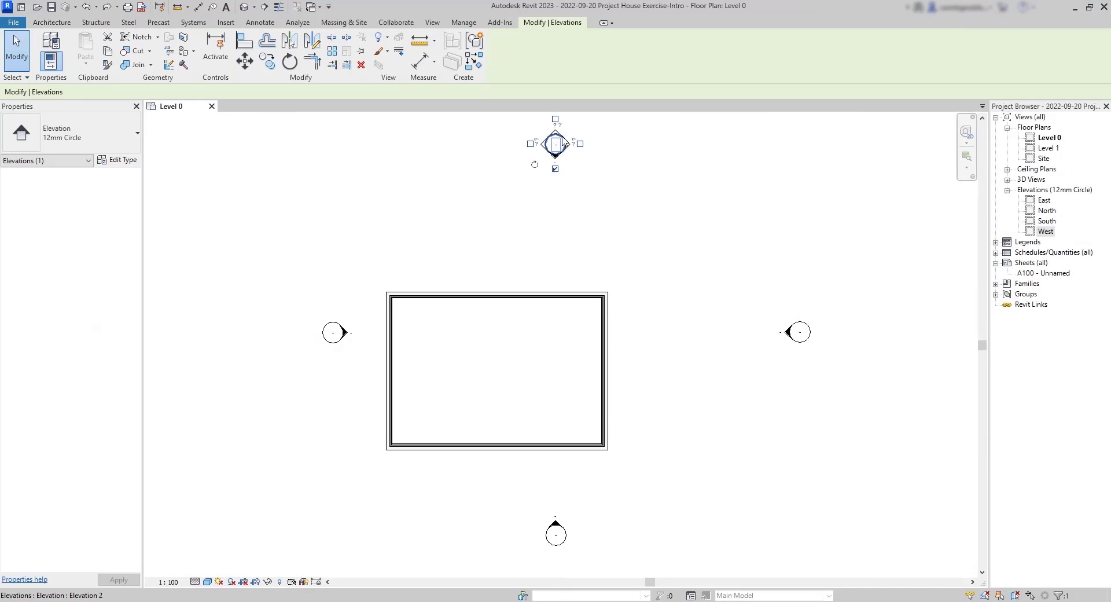
key(Delete)
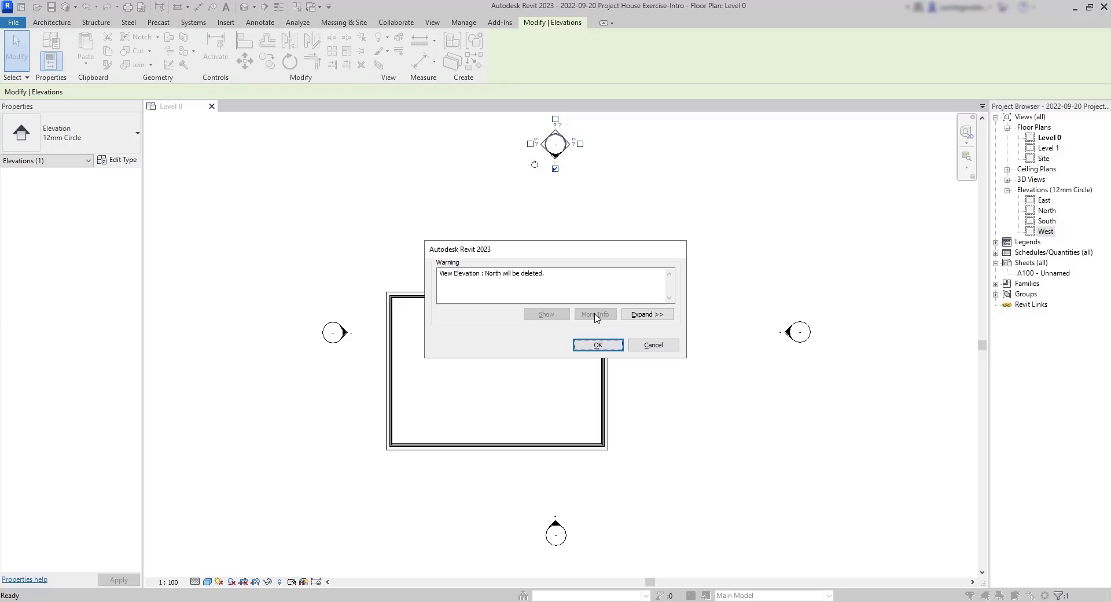
click(598, 346)
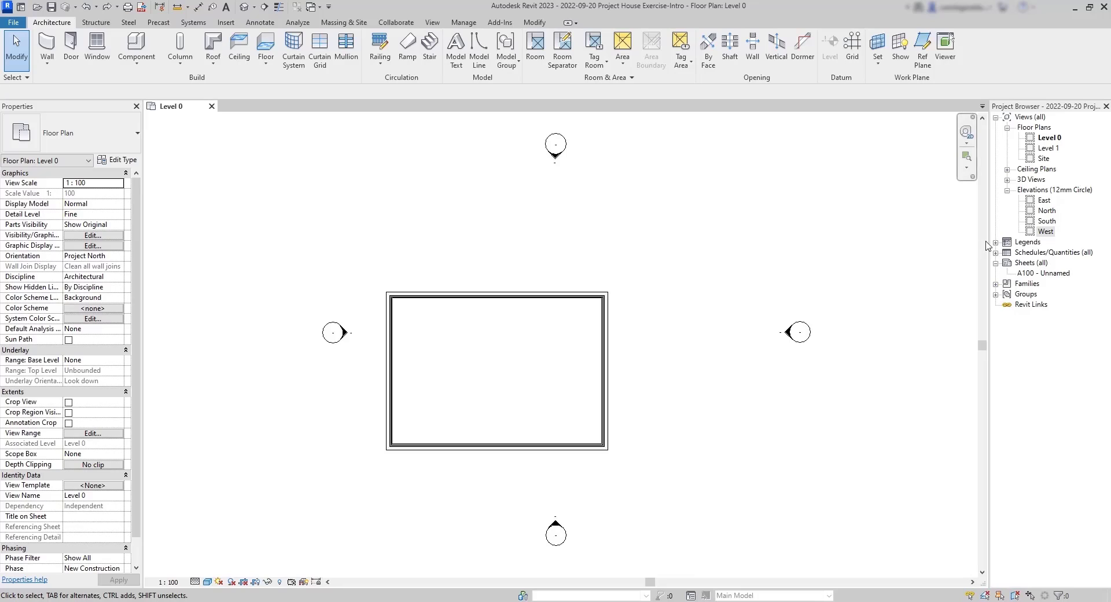
Step: Open the West elevation and extend the Level 0 and Level 1 lines well beyond both ends of the house
double_click(1053, 233)
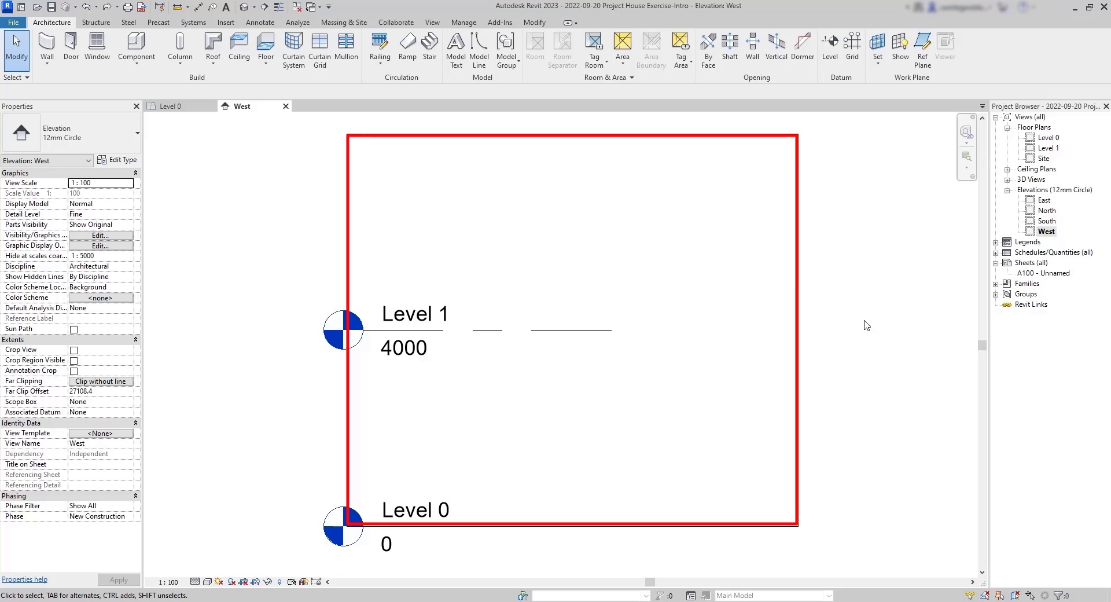
scroll(866, 325, down, 3)
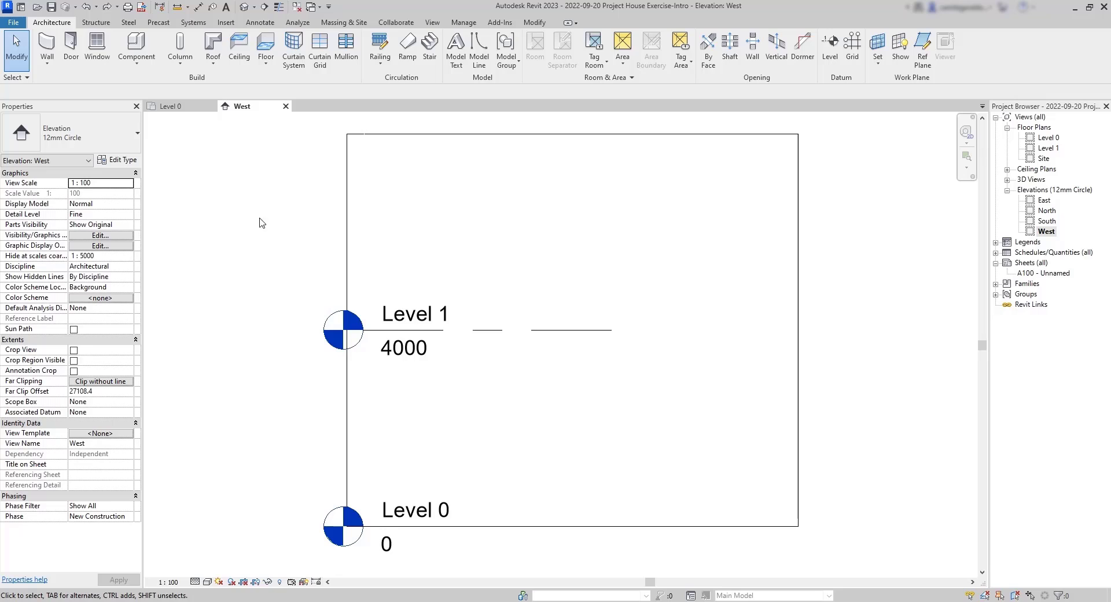
click(393, 310)
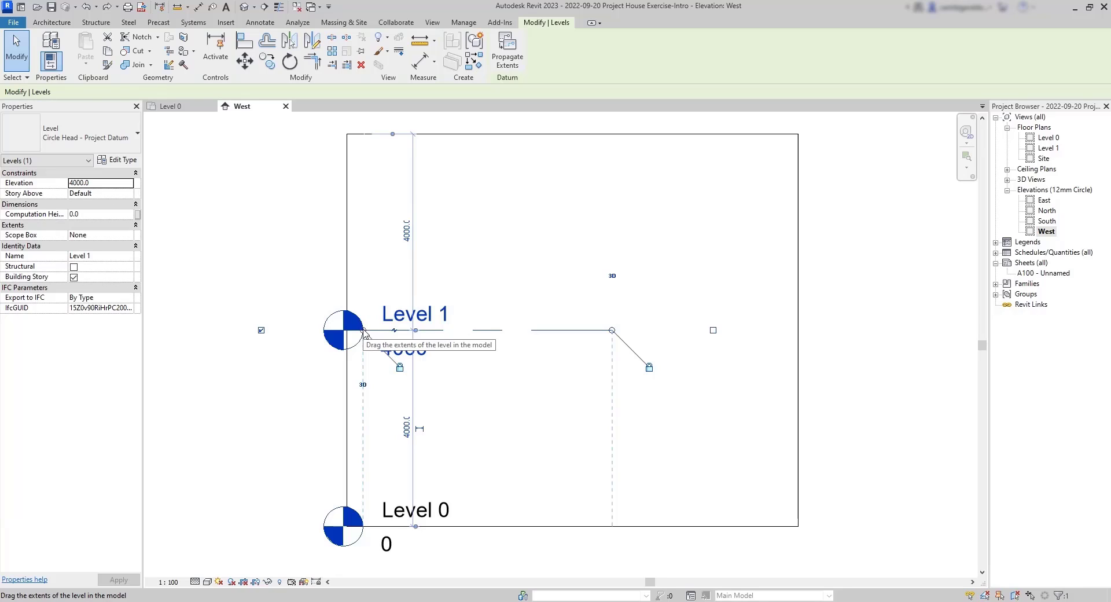
drag(363, 333, 151, 333)
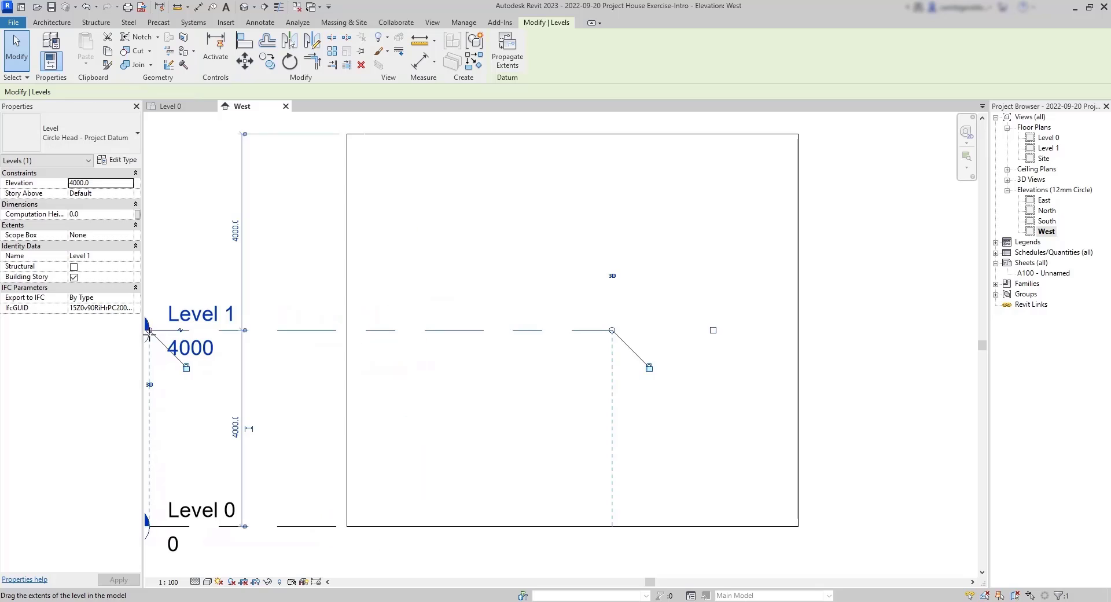
scroll(322, 348, down, 2)
scroll(322, 348, down, 2)
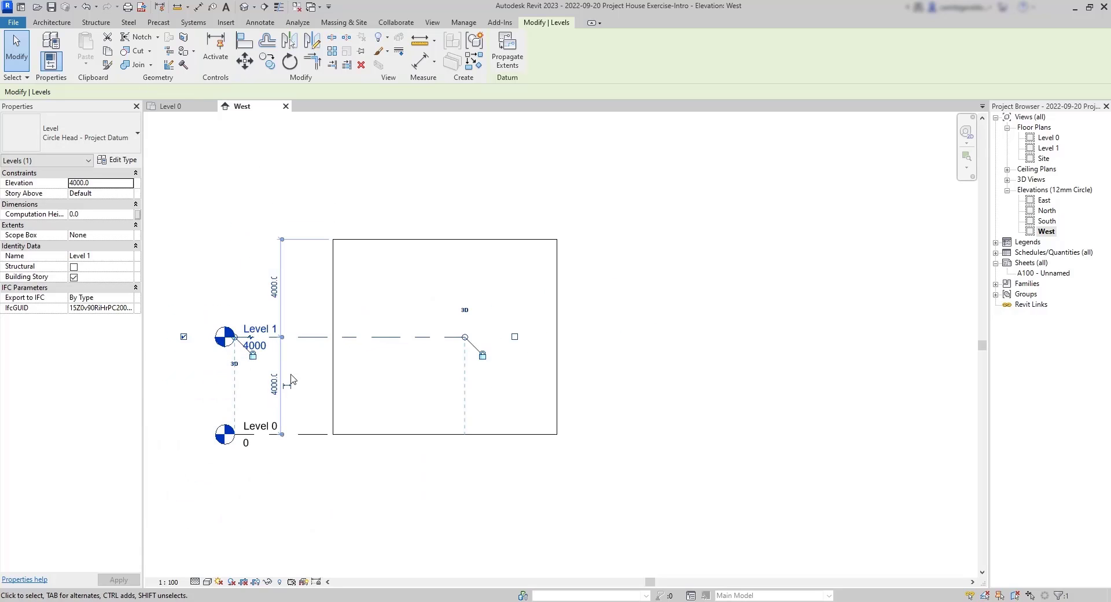
middle_drag(302, 384, 377, 396)
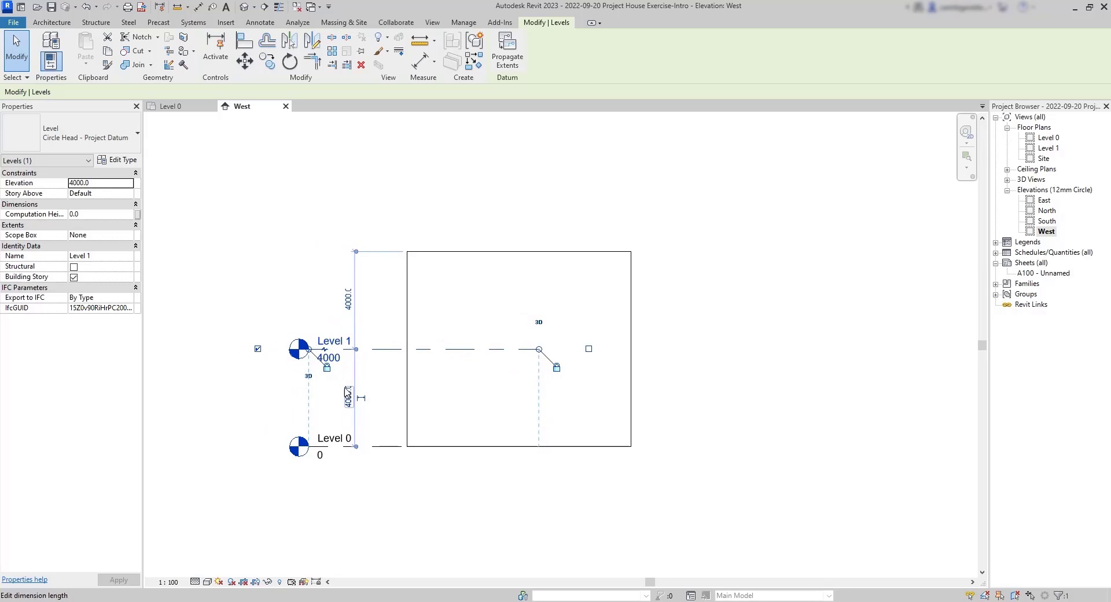
drag(311, 352, 214, 349)
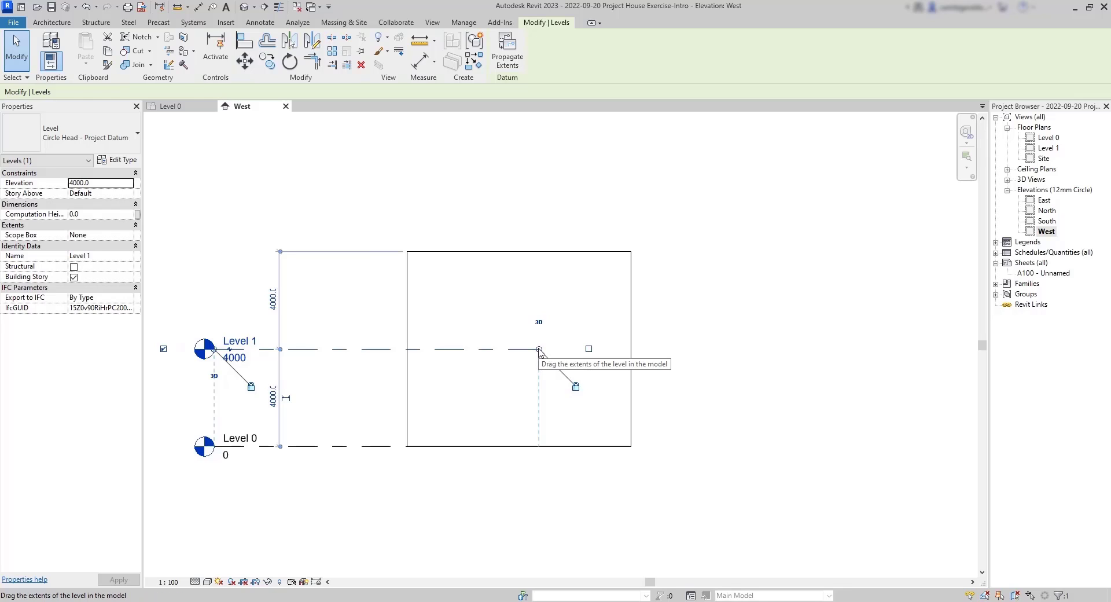
drag(539, 350, 857, 349)
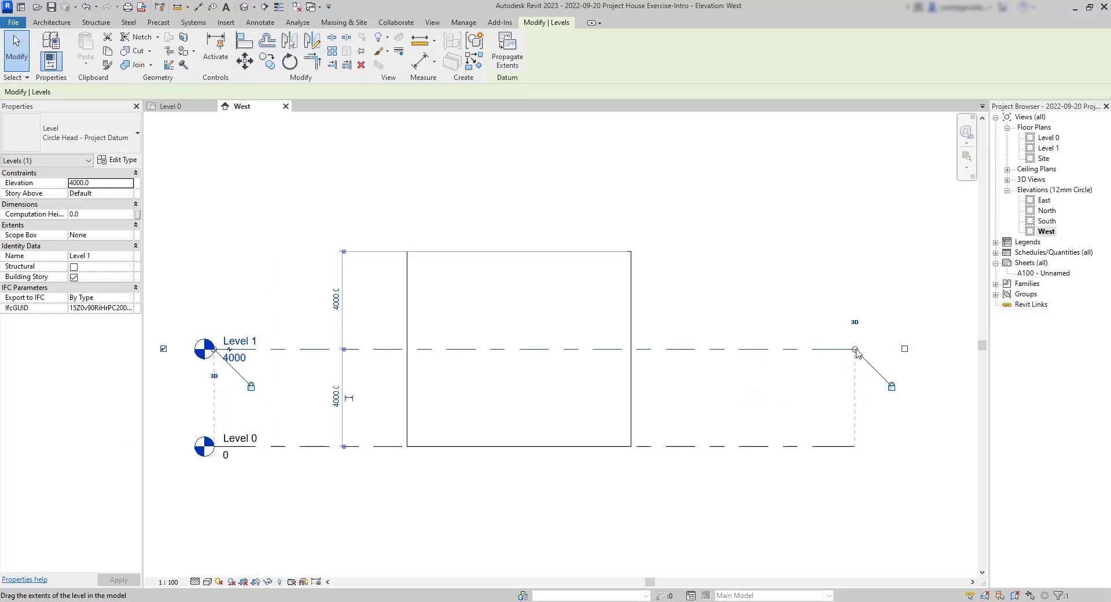
click(748, 515)
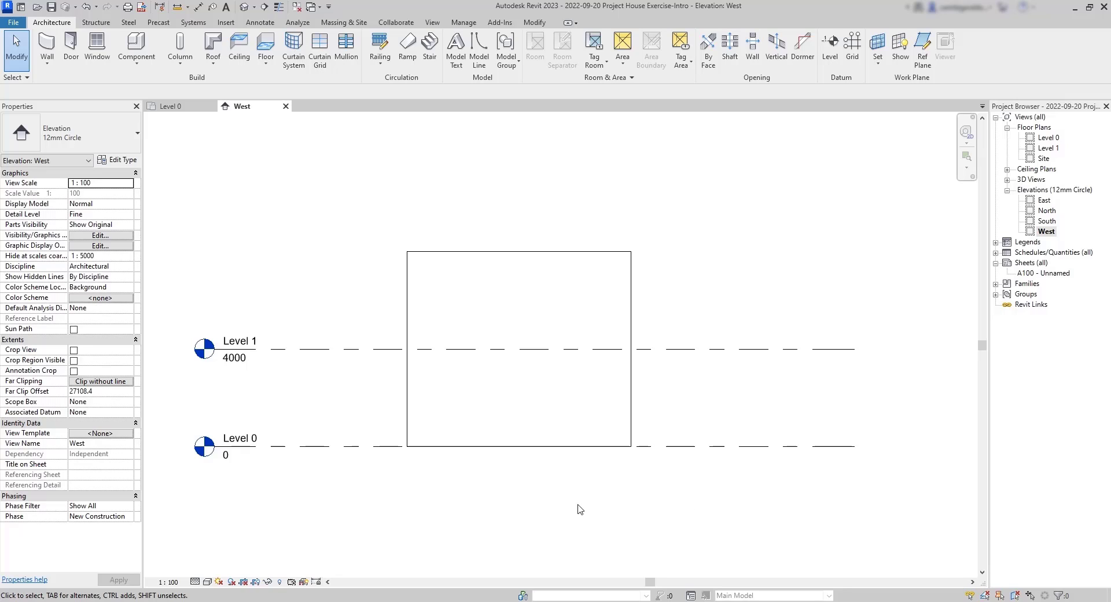
Step: Rename Level 0 to "0 - Ground floor", including its corresponding views, and suppress future rename confirmations
click(253, 441)
click(253, 441)
text(0 - Gron)
key(BackSpace)
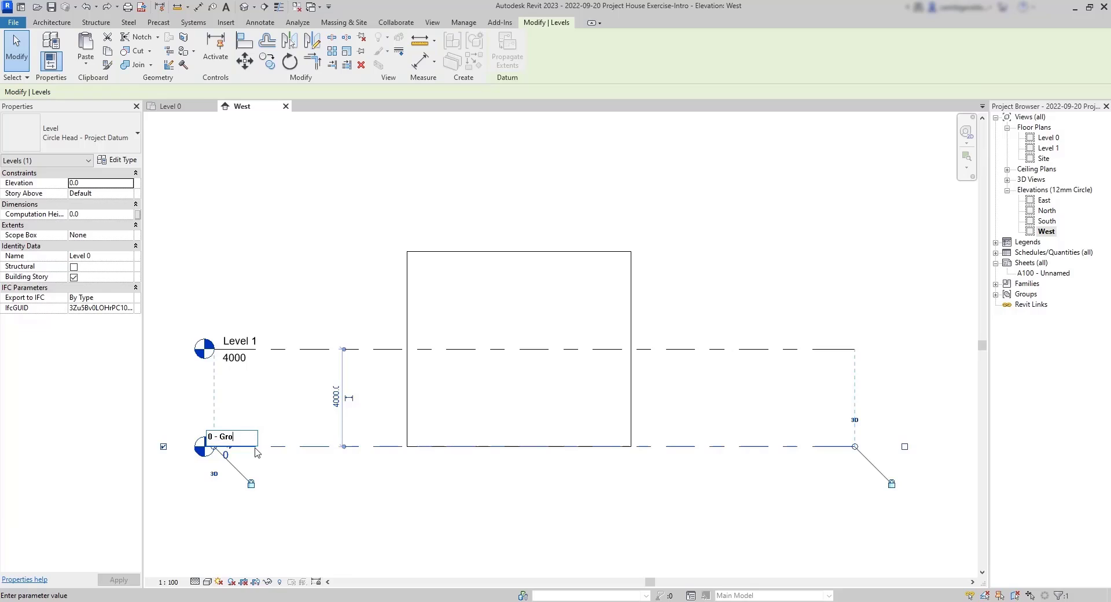
text(und floor)
key(Return)
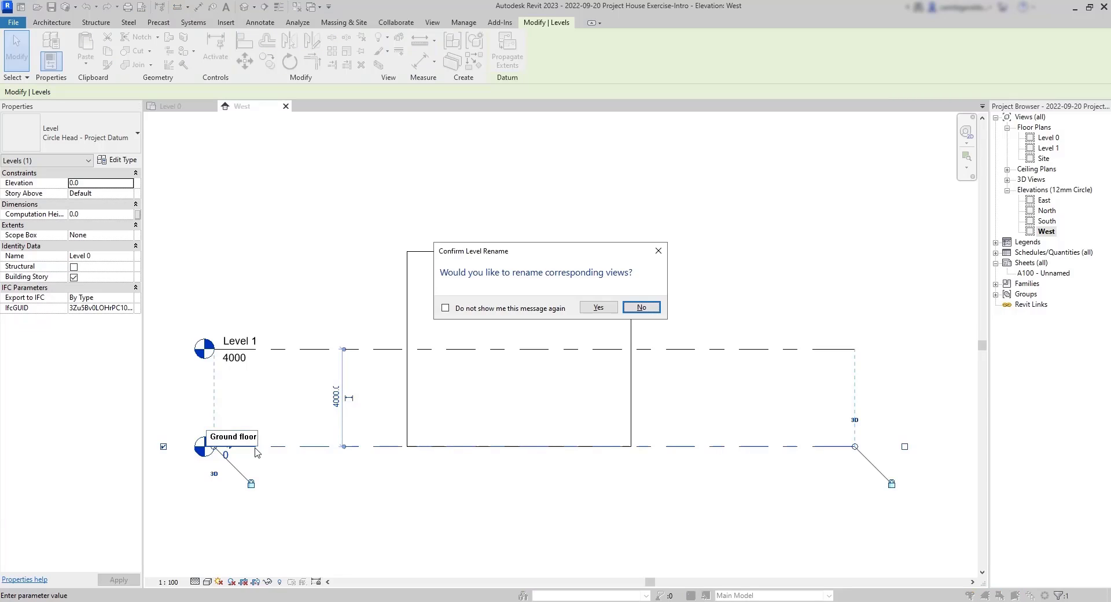
click(446, 308)
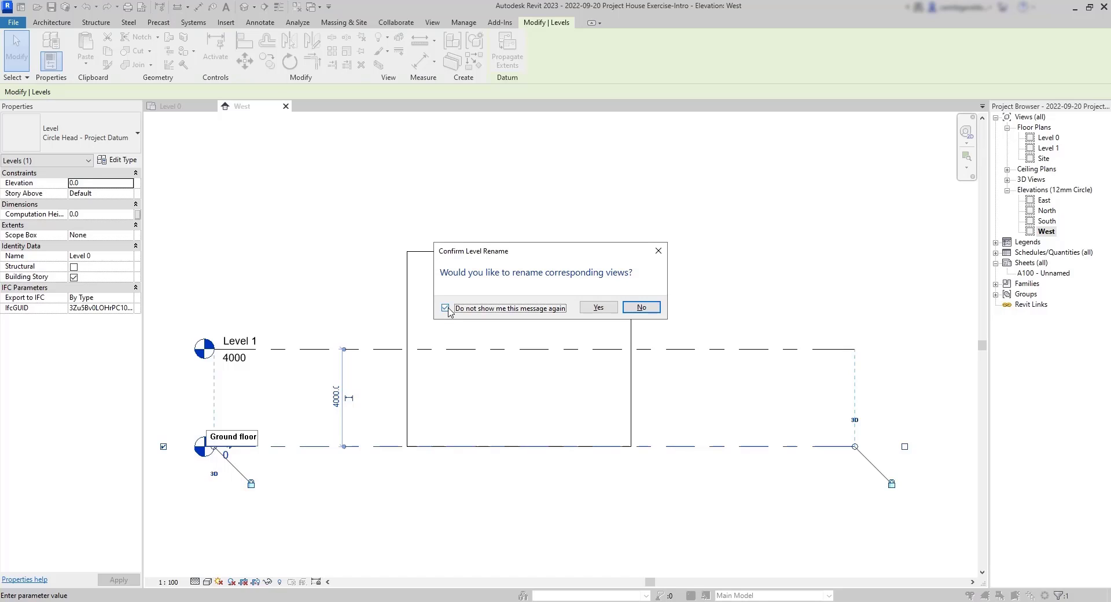
click(599, 307)
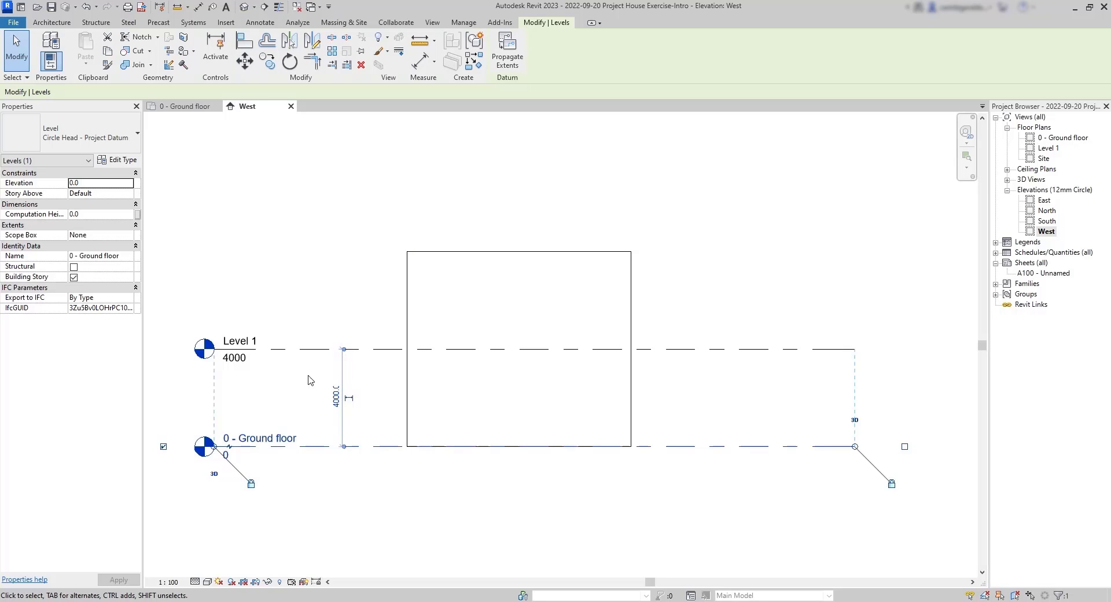
Step: Rename Level 1 to "1 - 1st floor"
click(250, 347)
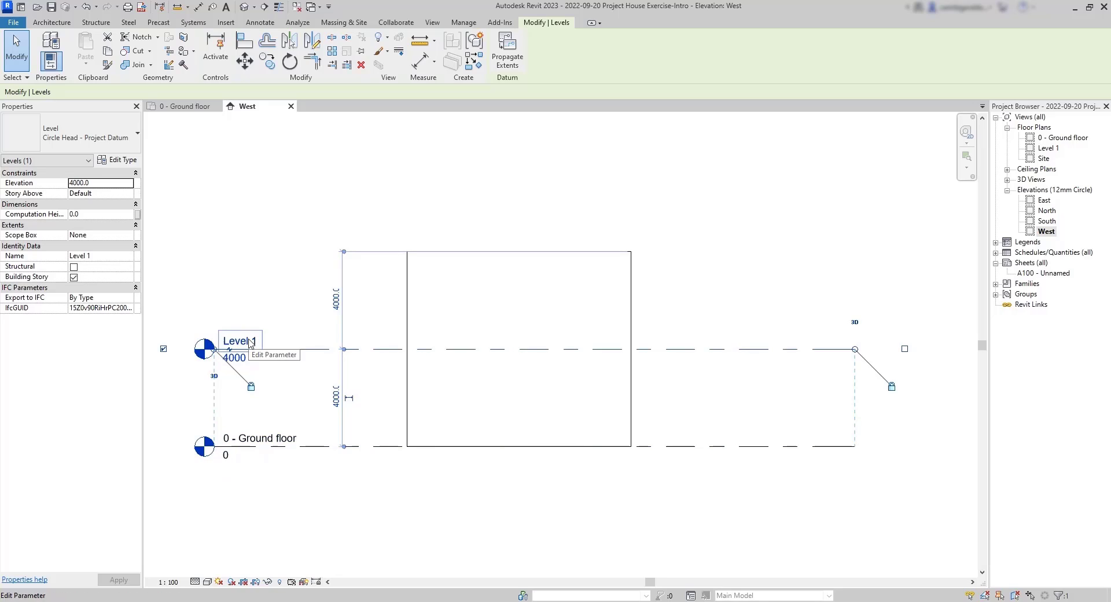
click(249, 341)
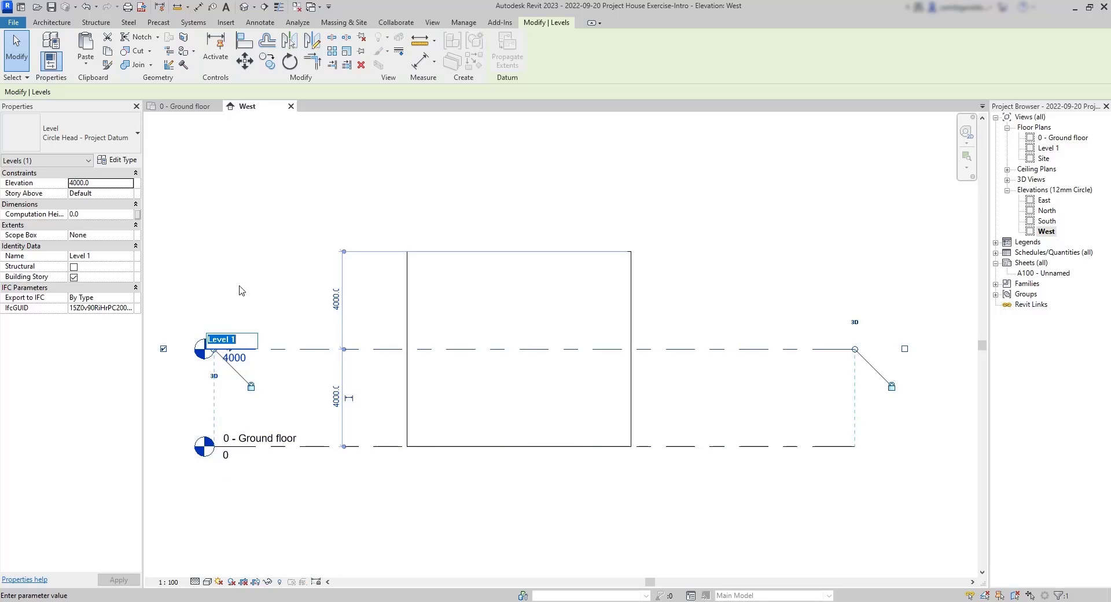
text(1 -)
text( st floor)
key(Left)
key(Left)
key(Left)
key(Left)
key(Left)
key(Left)
key(Left)
key(Left)
text(1)
key(Return)
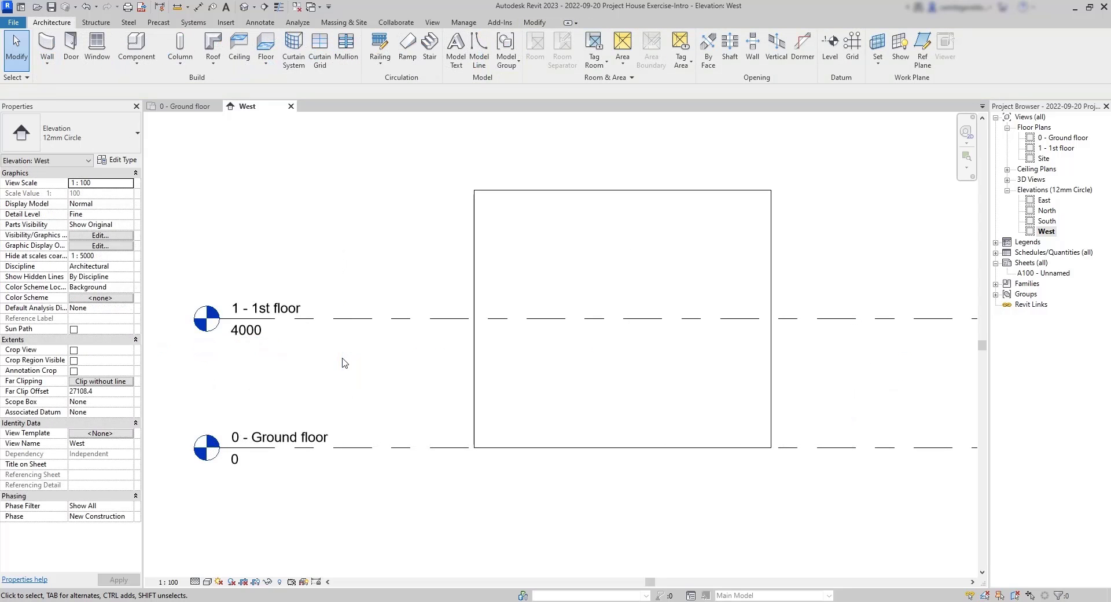
Step: Set the height of the 1 - 1st floor level above the ground floor to 2800 mm
click(349, 324)
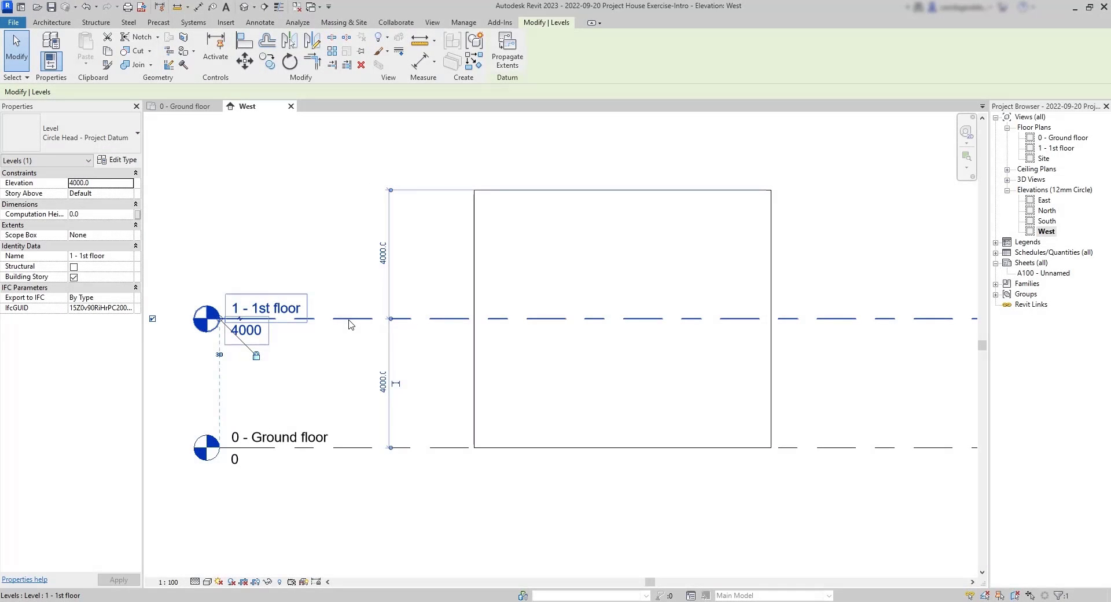
ctrl+drag(351, 318, 352, 340)
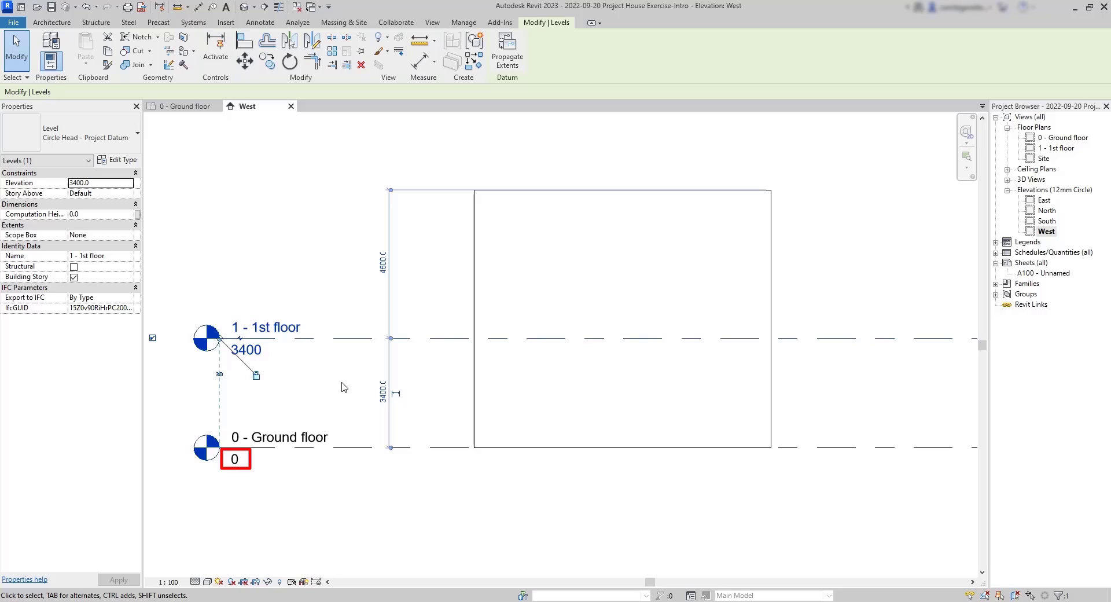
click(383, 396)
text(2800)
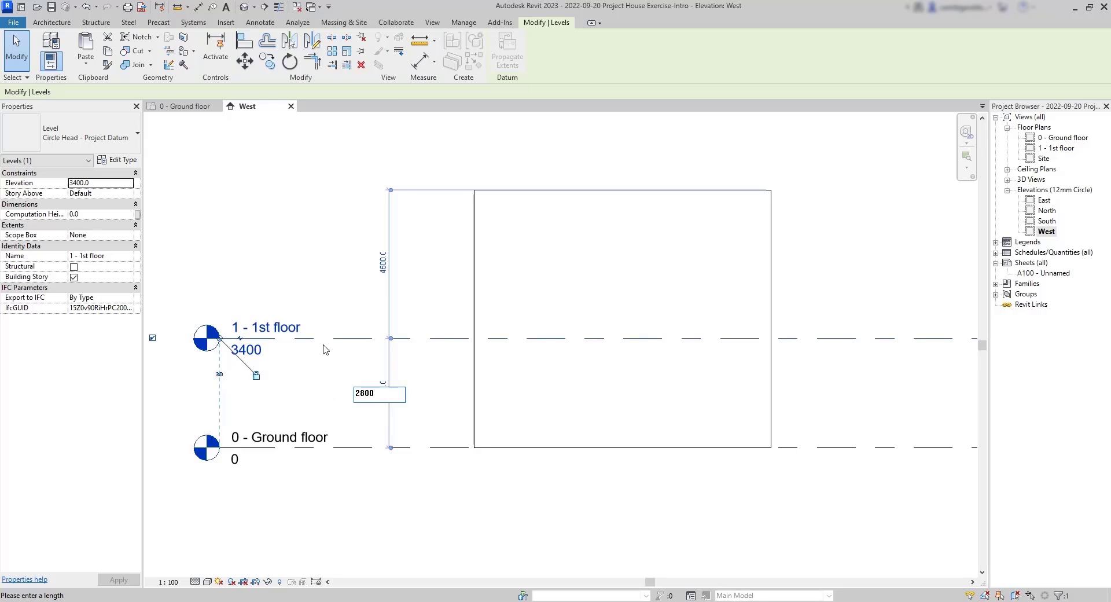
key(Return)
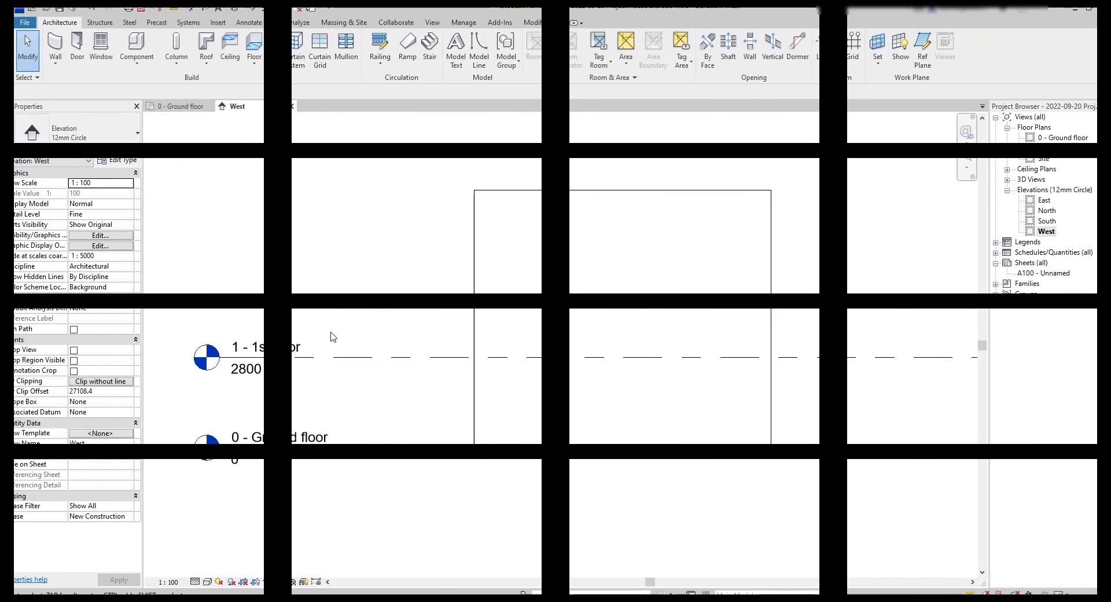
click(333, 337)
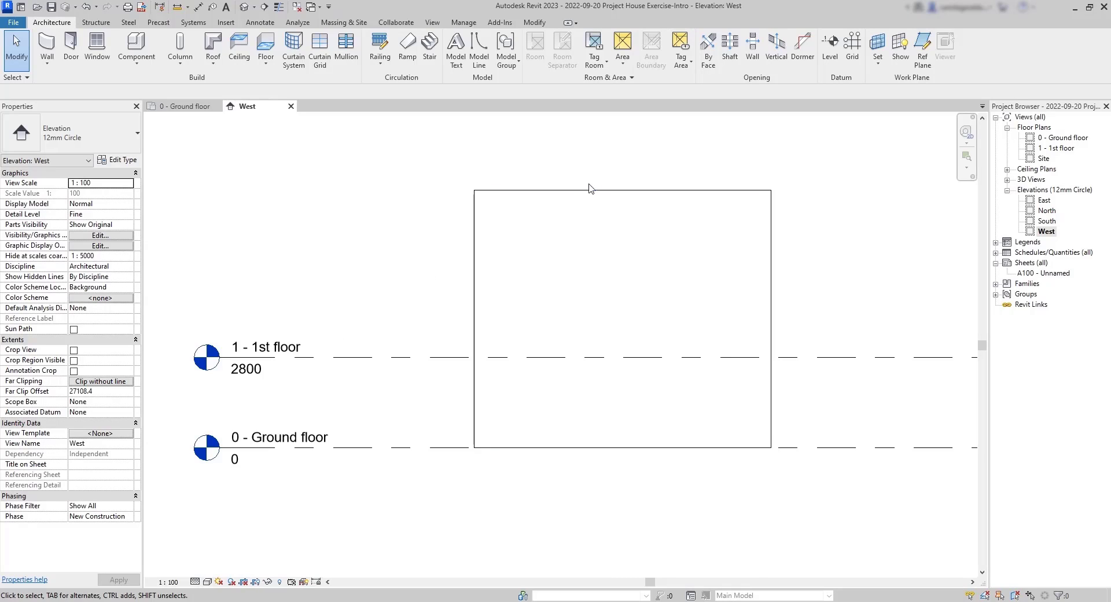
Step: Add a new level 2800 mm above the 1 - 1st floor, with both ends aligned to the existing level lines
click(831, 49)
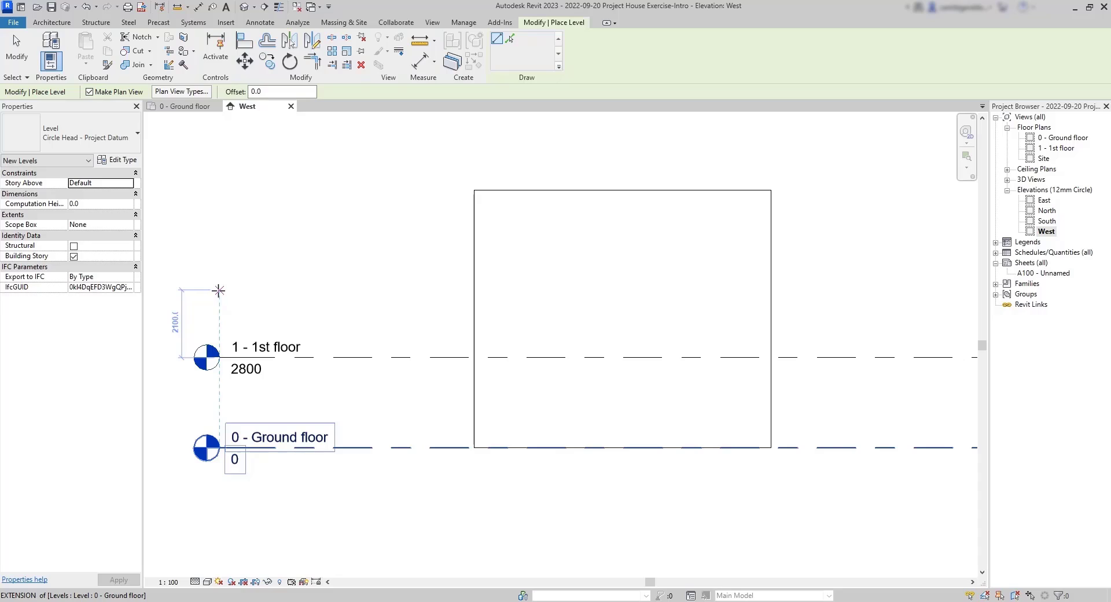
text(2)
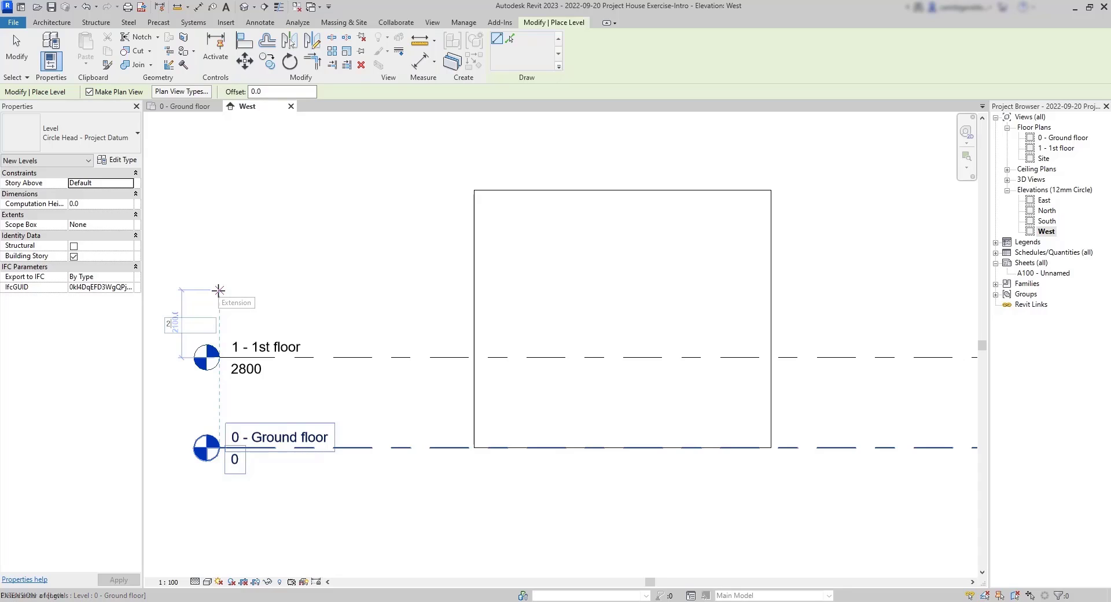
text(800)
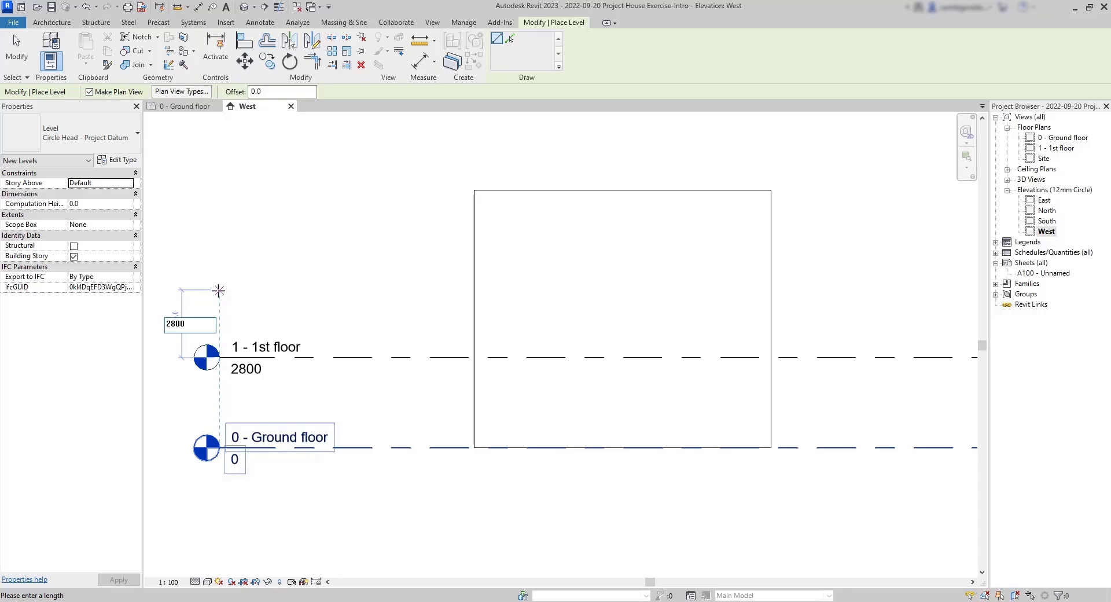
key(Return)
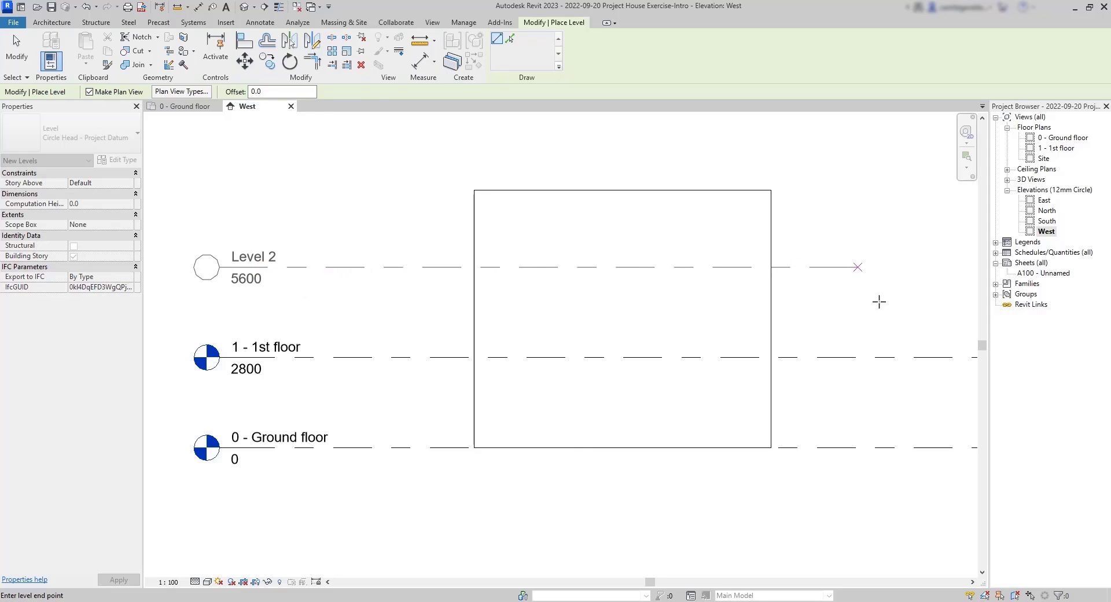
middle_drag(766, 313, 609, 324)
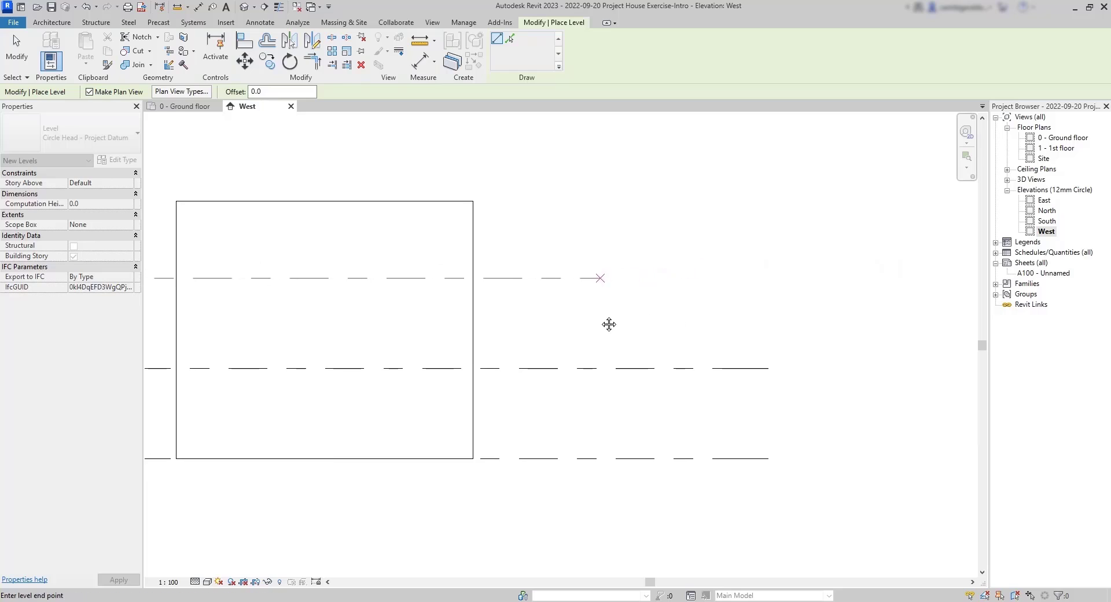
click(771, 481)
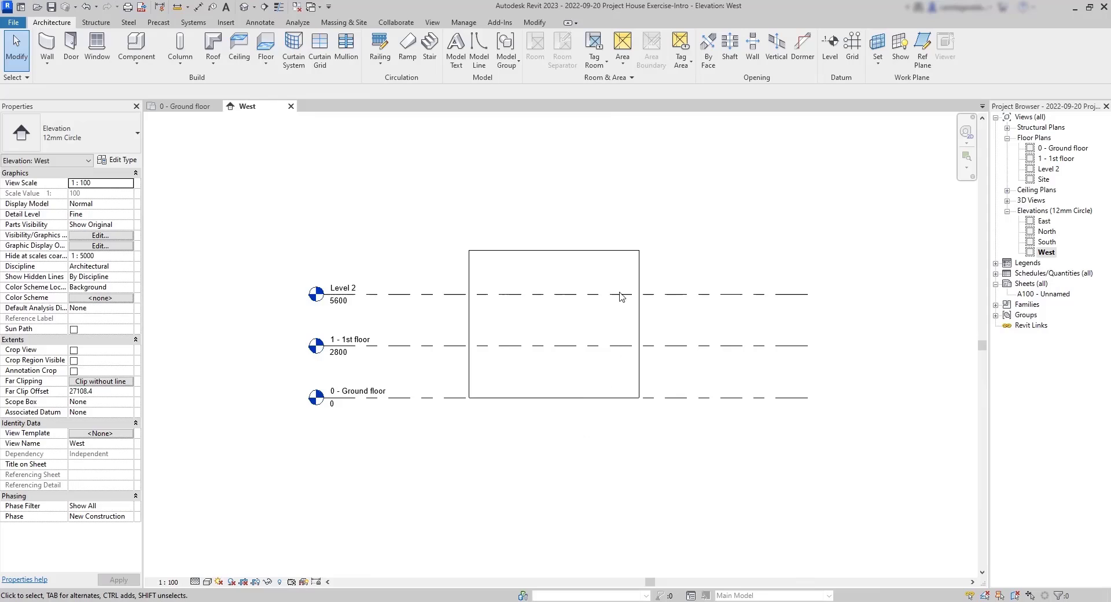
Step: Set new Exterior Wall (350mm) walls on the ground floor plan to reach up to the 1 - 1st floor level
click(634, 255)
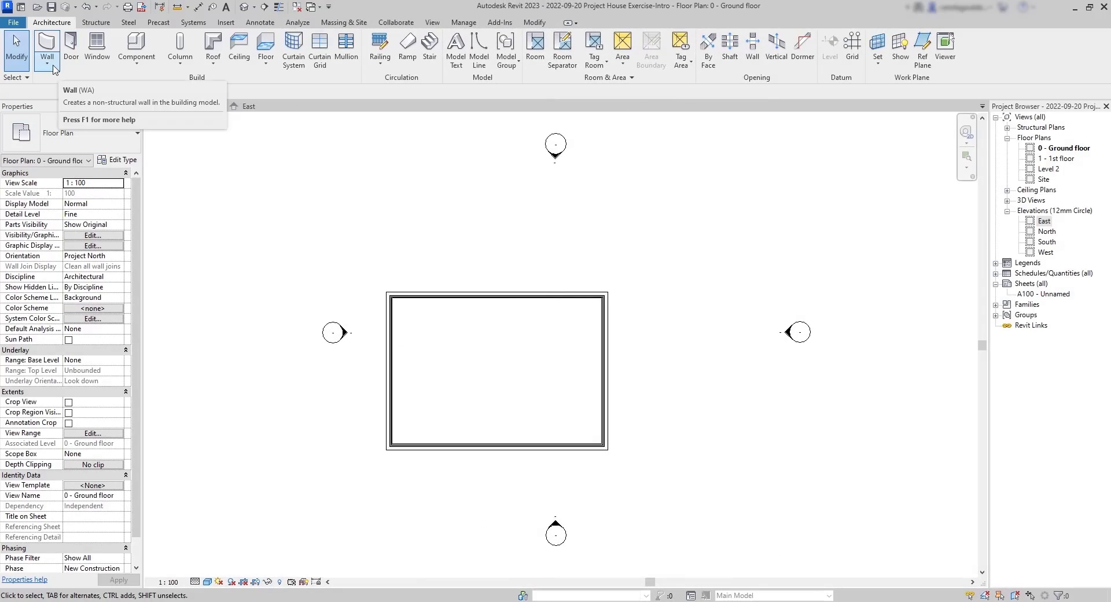
click(43, 49)
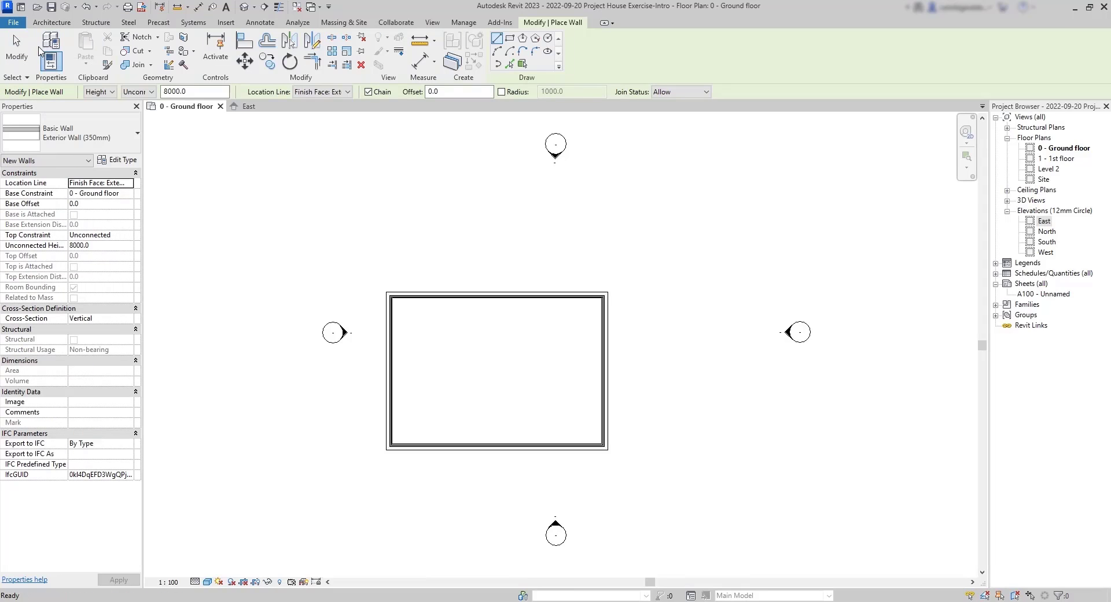
click(151, 92)
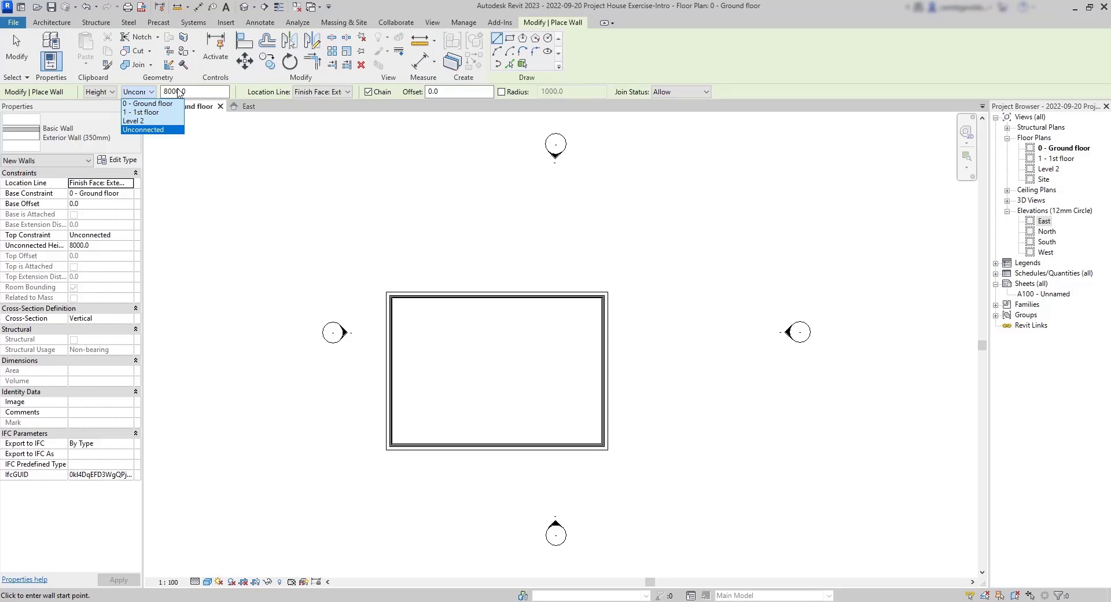
click(141, 112)
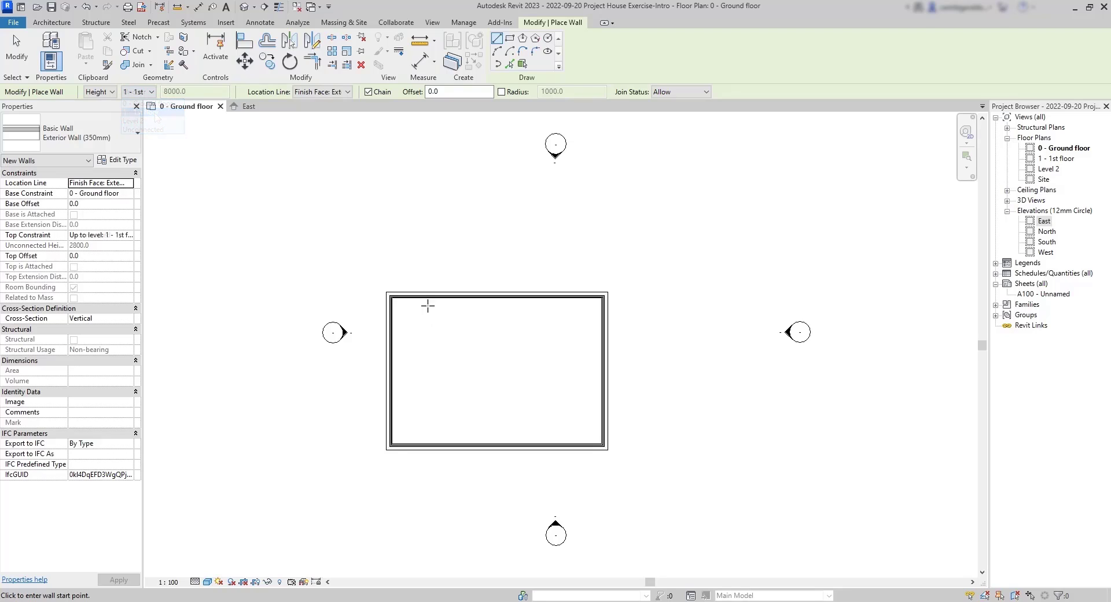
Step: Draw a single vertical test wall 4000 mm long outside the house, north of its upper wall
click(433, 255)
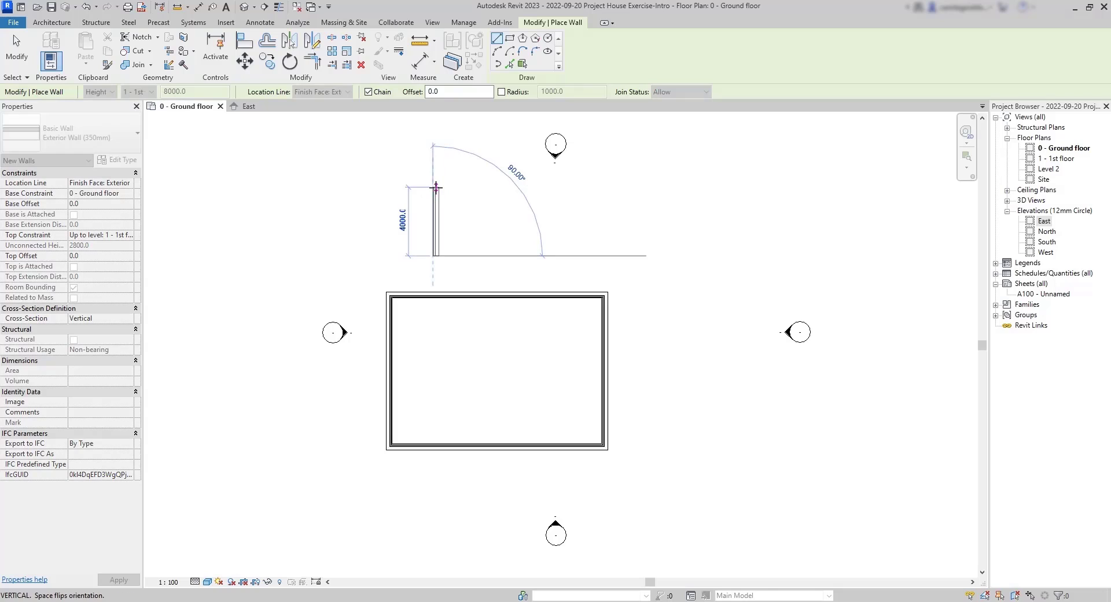
click(436, 186)
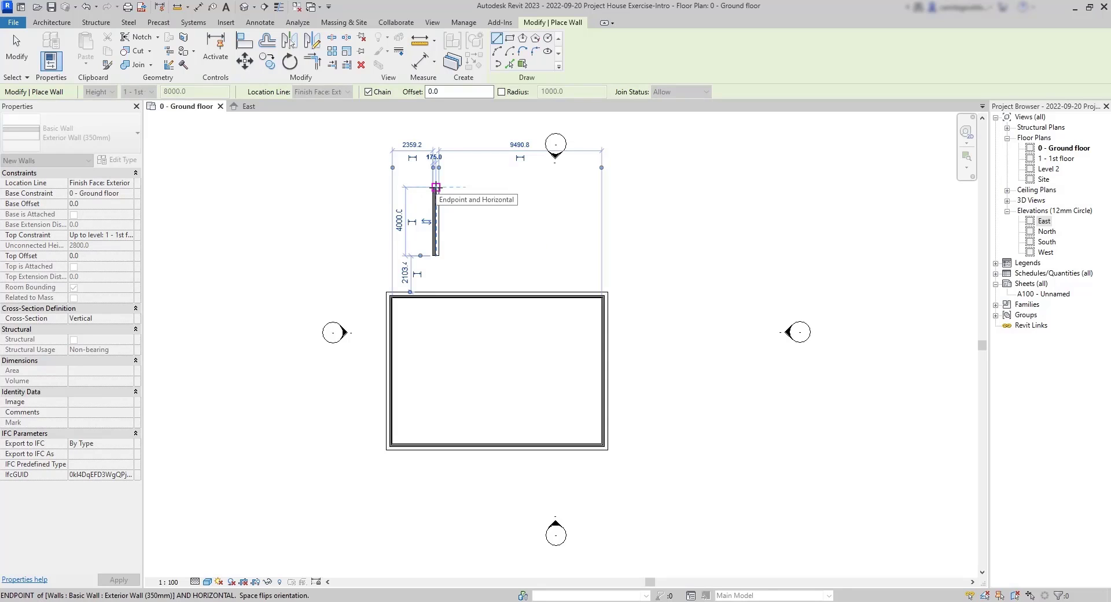
key(Escape)
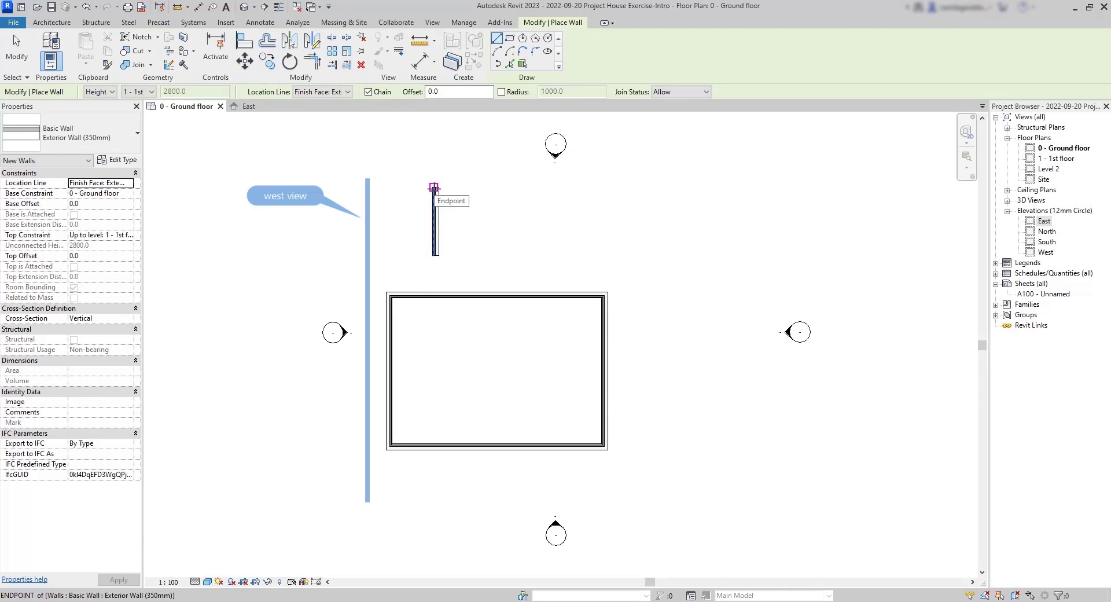
key(Escape)
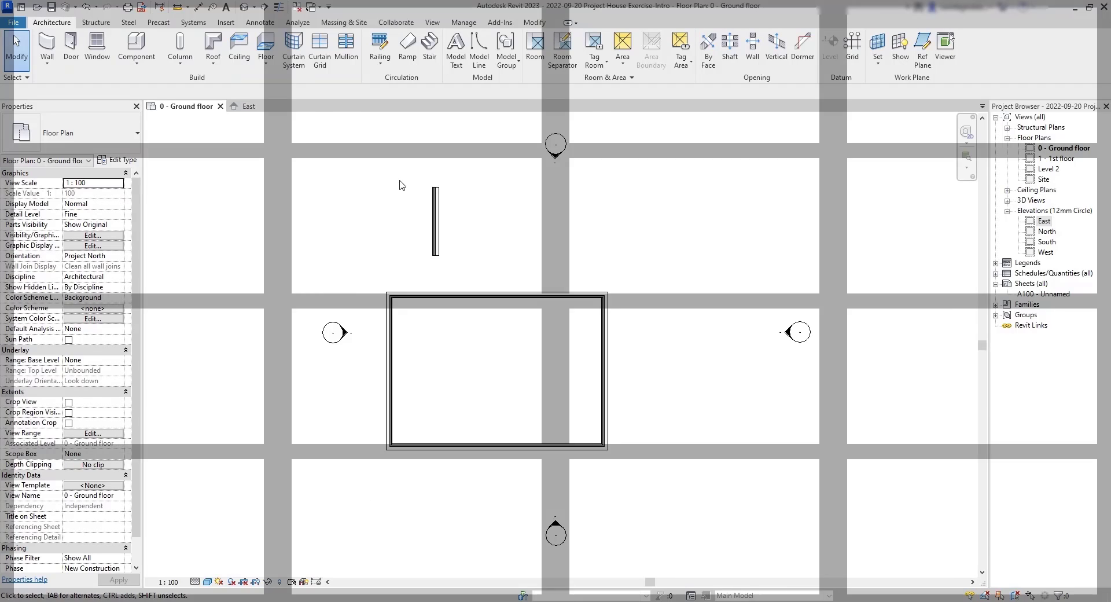
Step: Inspect the freestanding 4000 mm test wall in the West elevation and delete it
double_click(1046, 252)
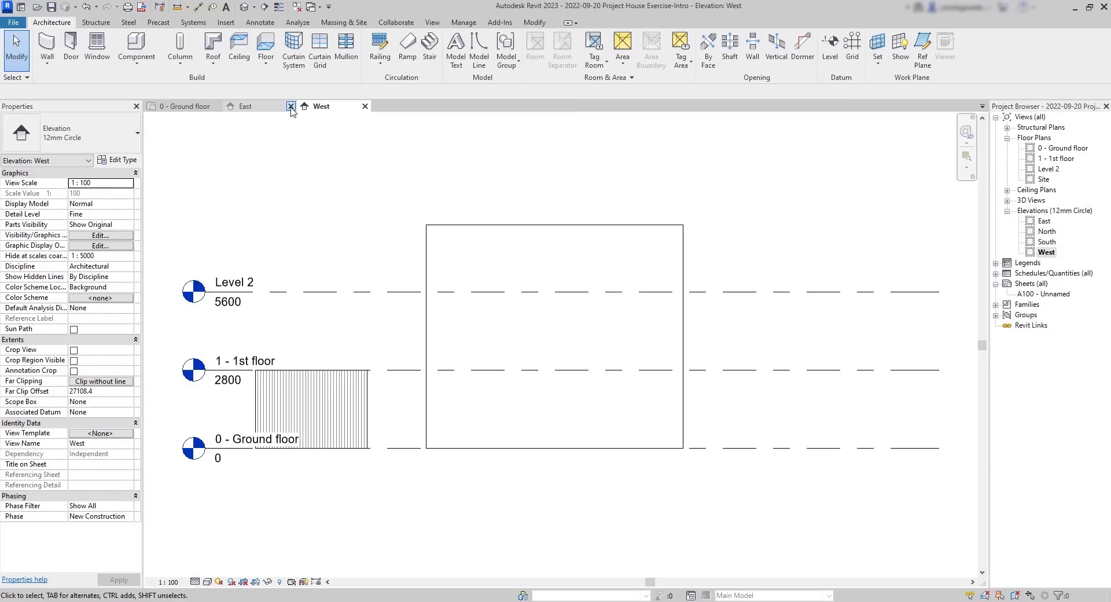
click(359, 407)
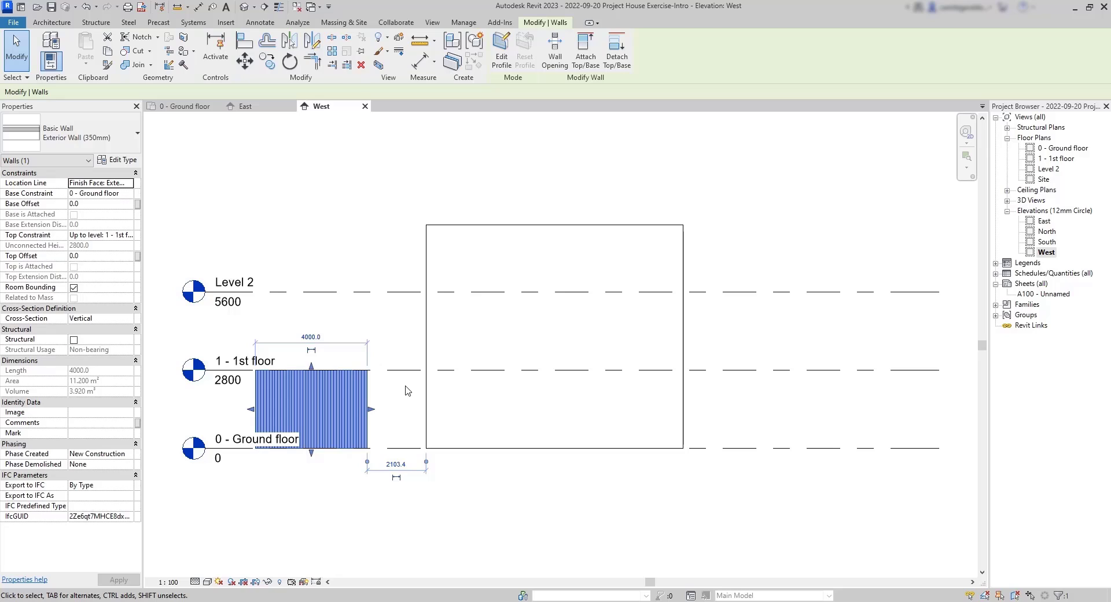
key(Delete)
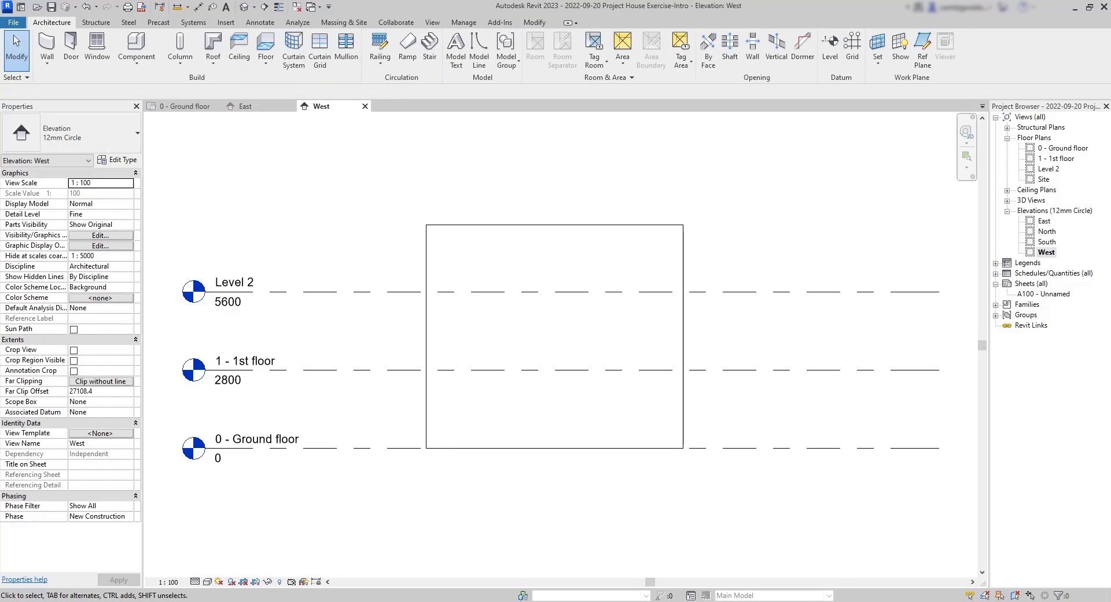
Step: Constrain the tops of all four exterior house walls up to Level 2
click(429, 244)
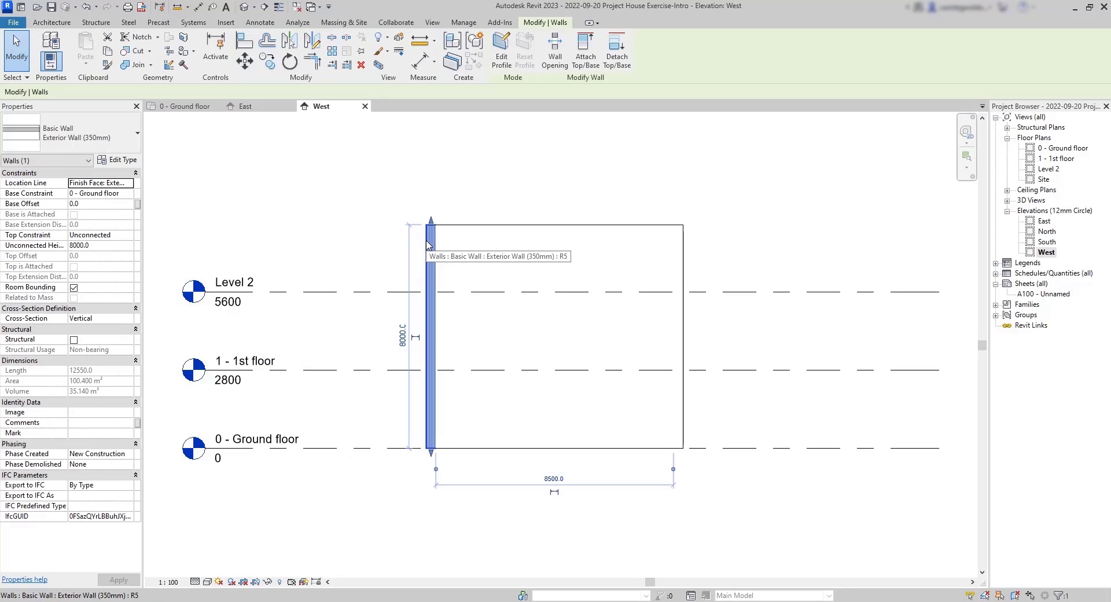
key(Escape)
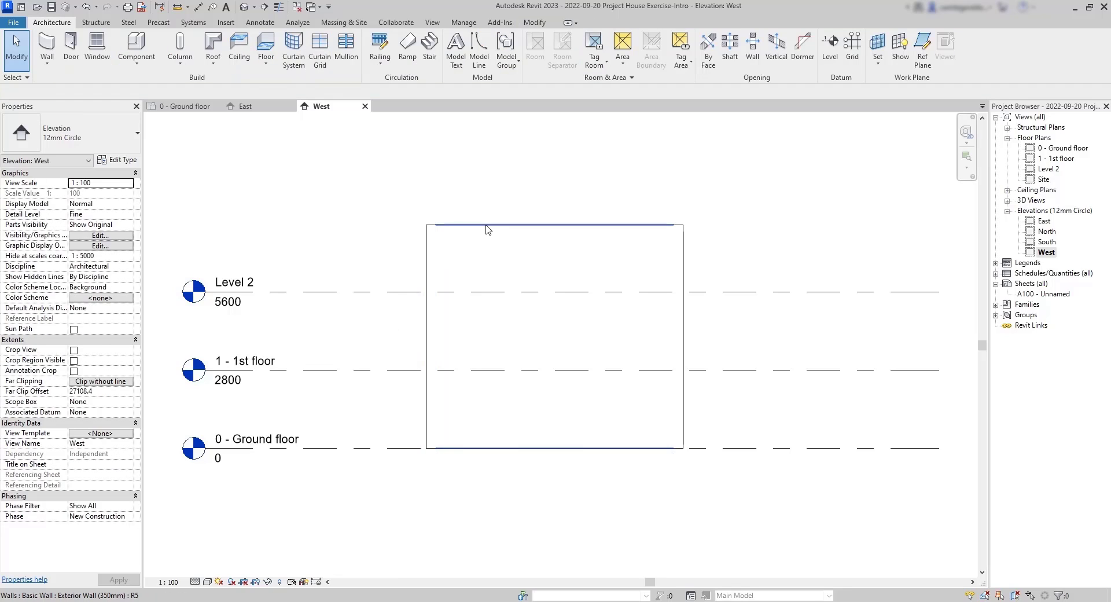
click(486, 230)
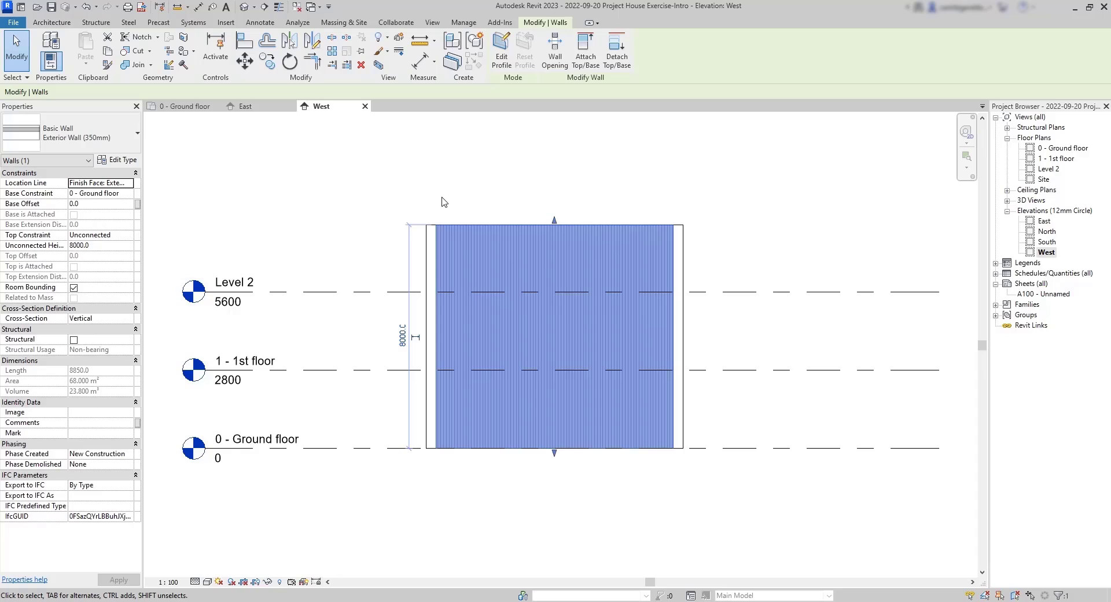
click(188, 109)
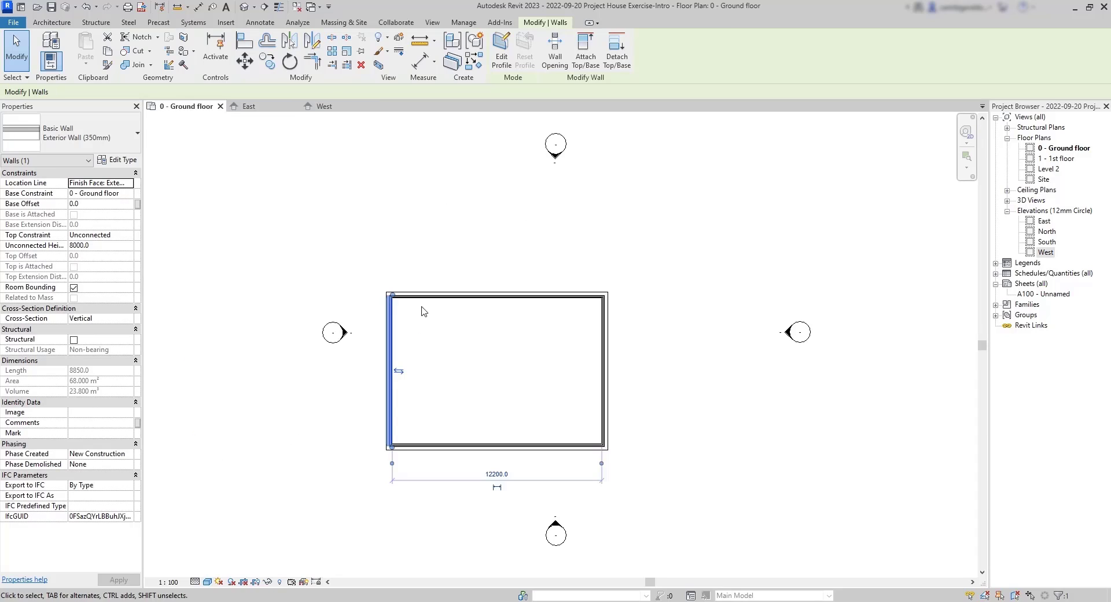
drag(670, 493, 367, 265)
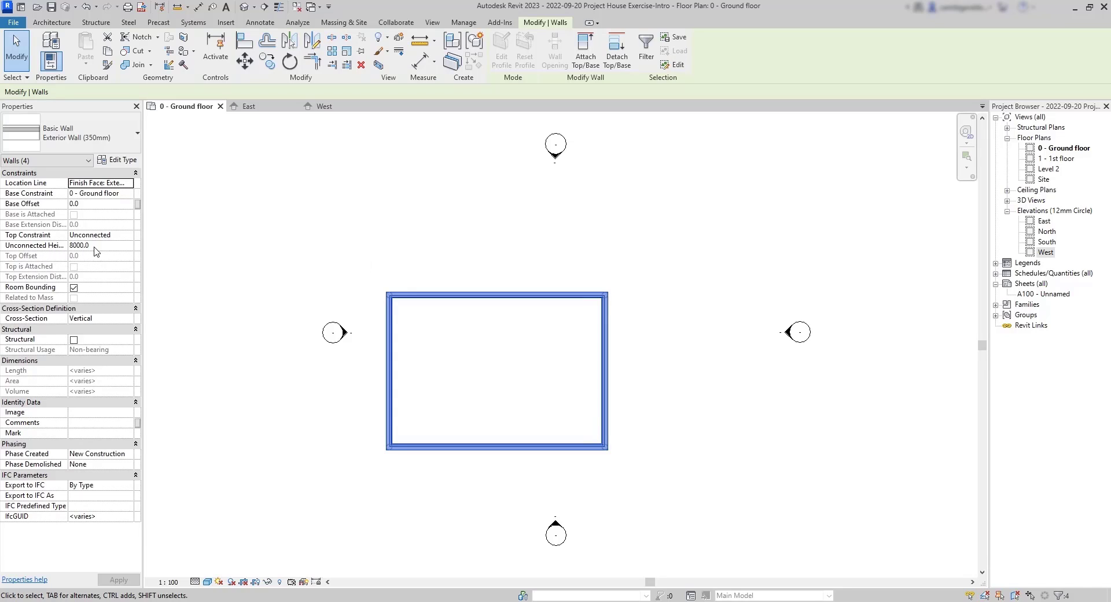
click(130, 237)
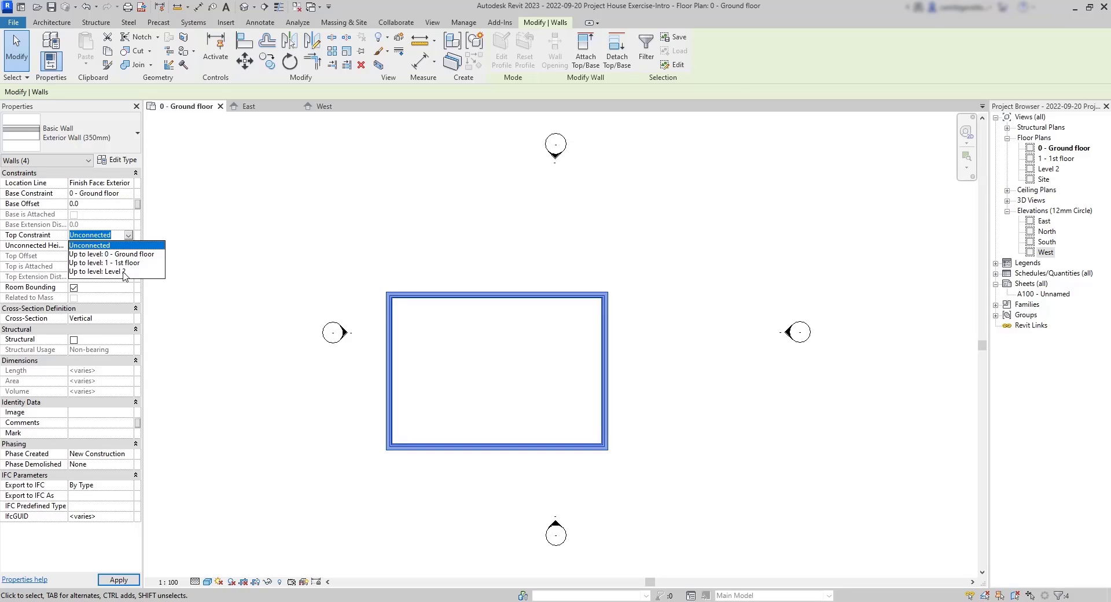
click(125, 271)
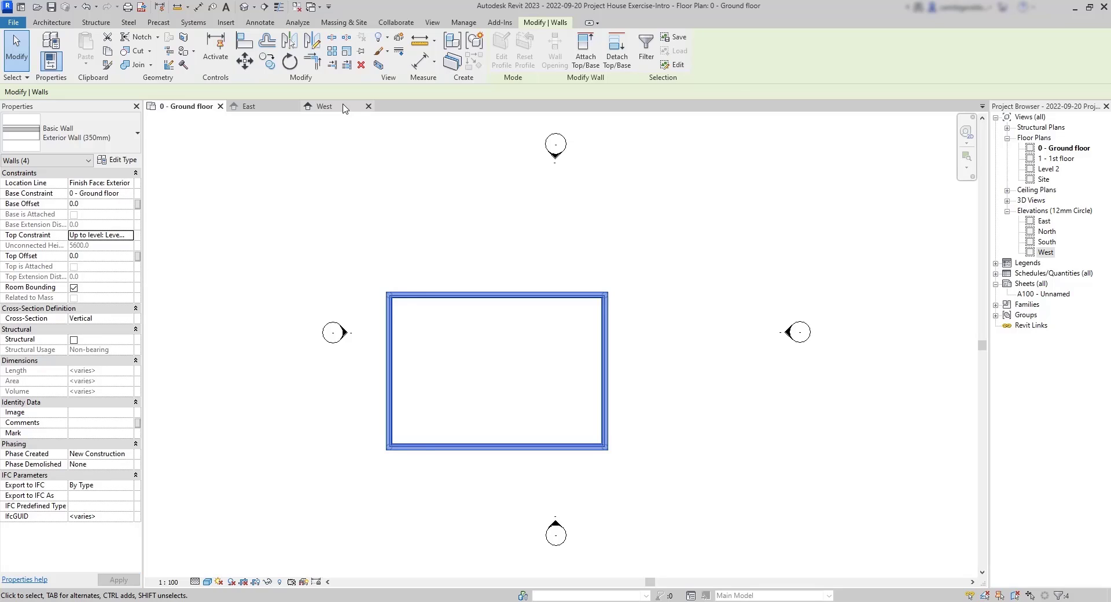
Step: Rename Level 2 to "2 - Roof level" in the West elevation
click(324, 106)
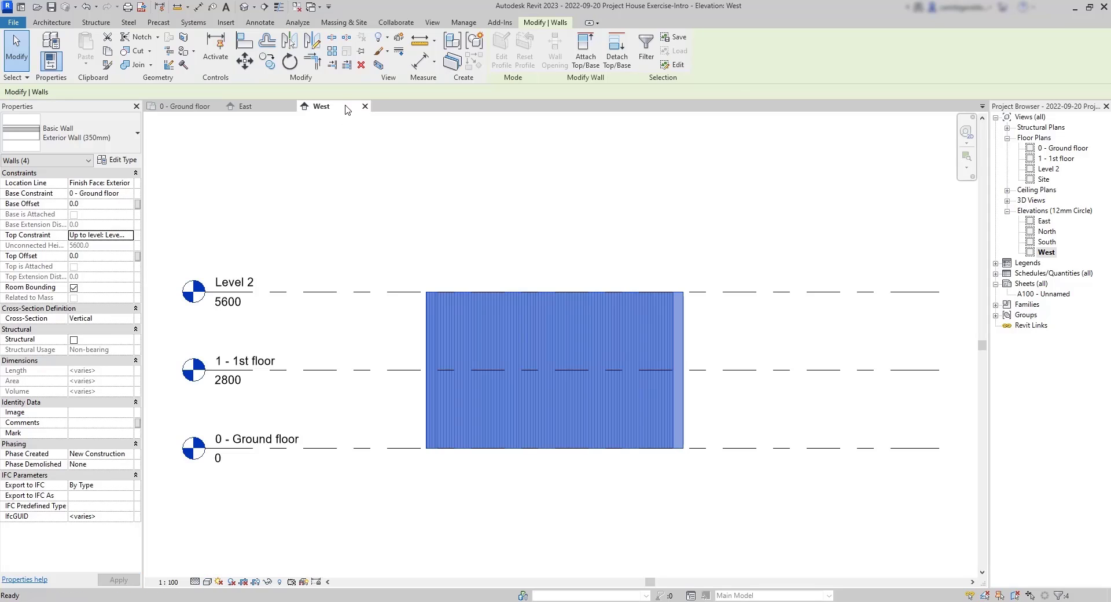
key(Escape)
click(253, 284)
click(253, 284)
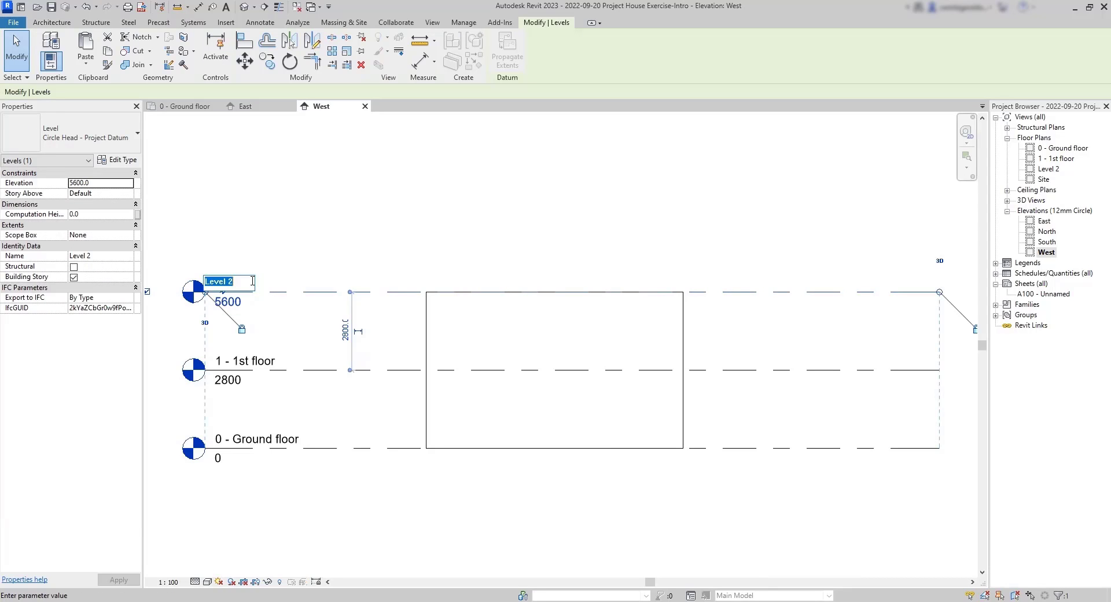
key(End)
key(BackSpace)
key(BackSpace)
key(BackSpace)
key(BackSpace)
key(BackSpace)
key(BackSpace)
key(BackSpace)
text(2 - Roof level)
key(Return)
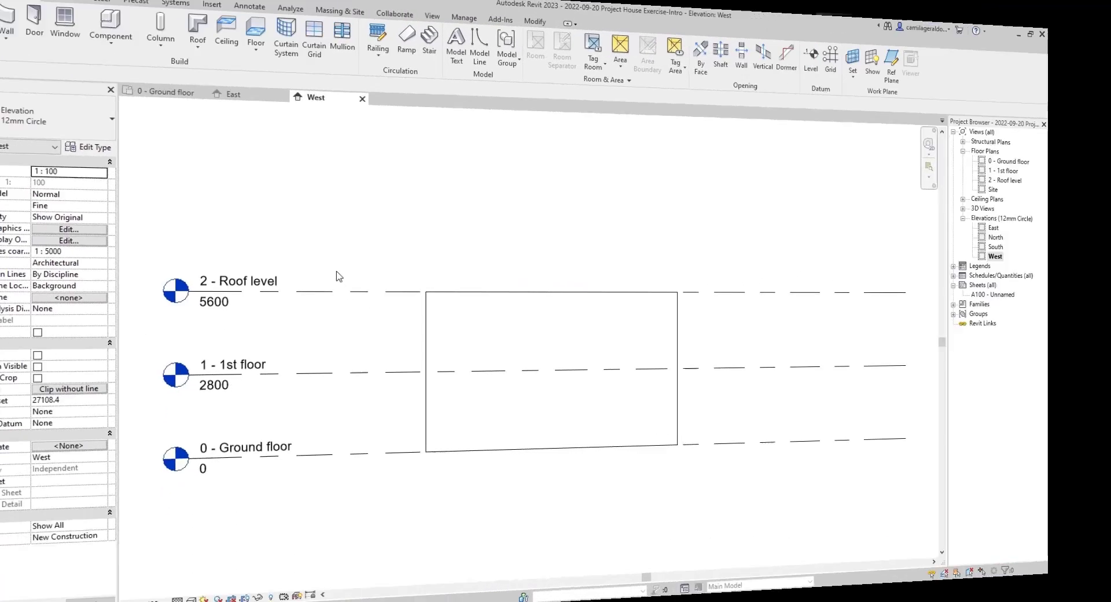
Step: Set the distance from the 1 - 1st floor to the 2 - Roof level to 3500 mm
click(322, 293)
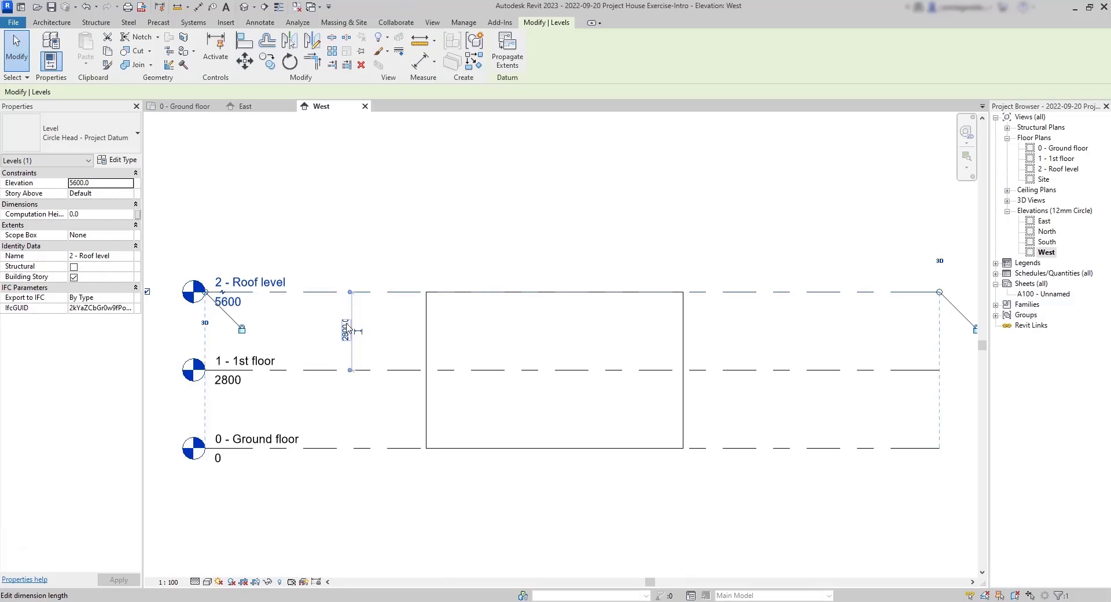
click(345, 327)
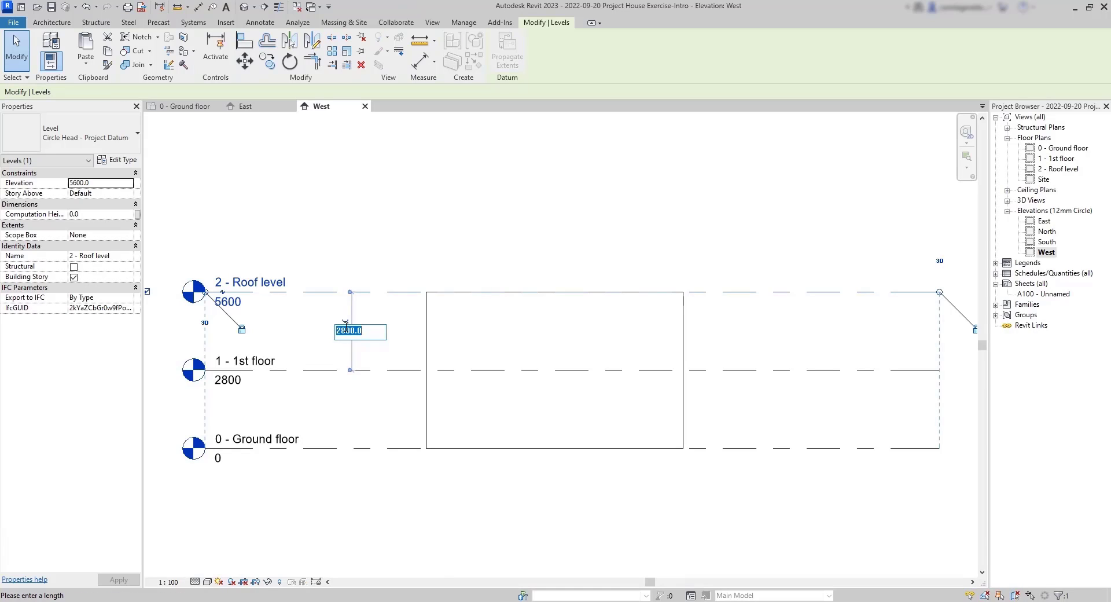
text(3500)
key(Return)
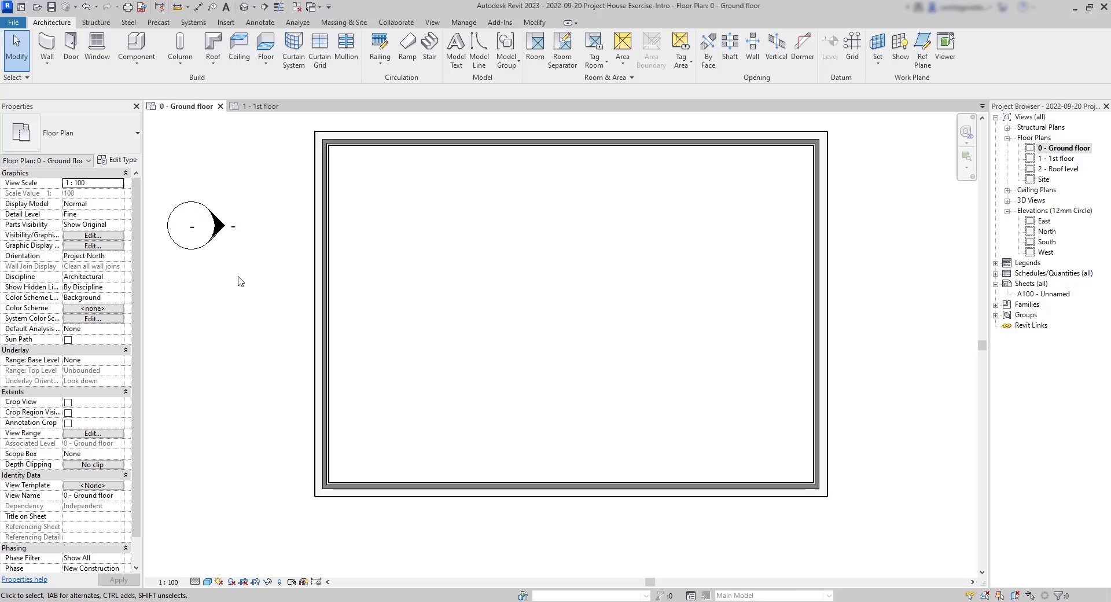
Step: Duplicate the Wall-Int_12P-100Blk-12P wall type as "Internal Wall (125mm)" for new walls on the ground floor
click(48, 42)
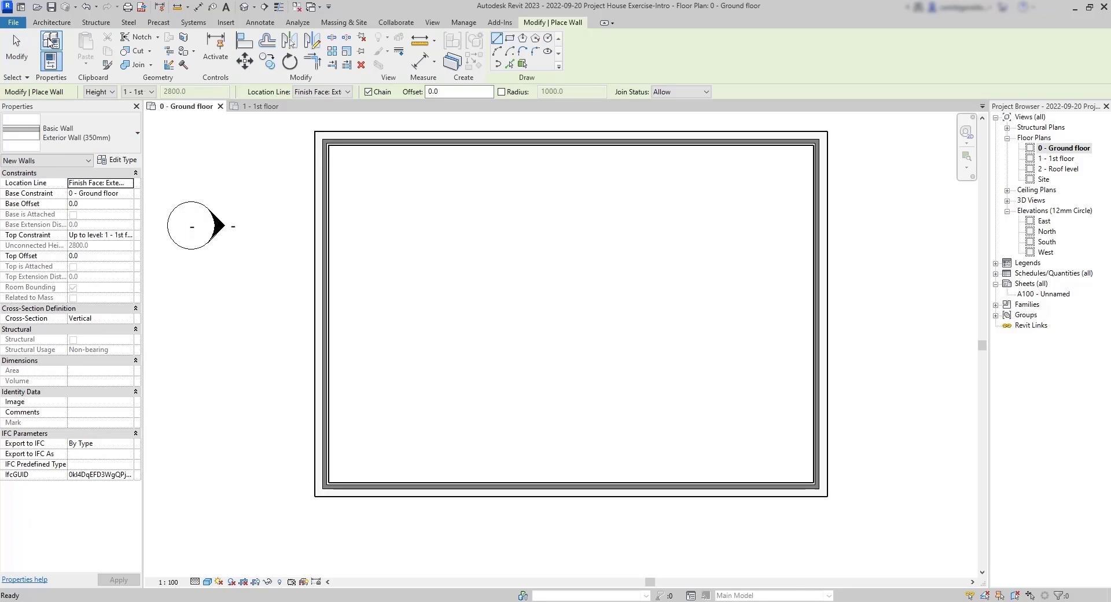
click(115, 148)
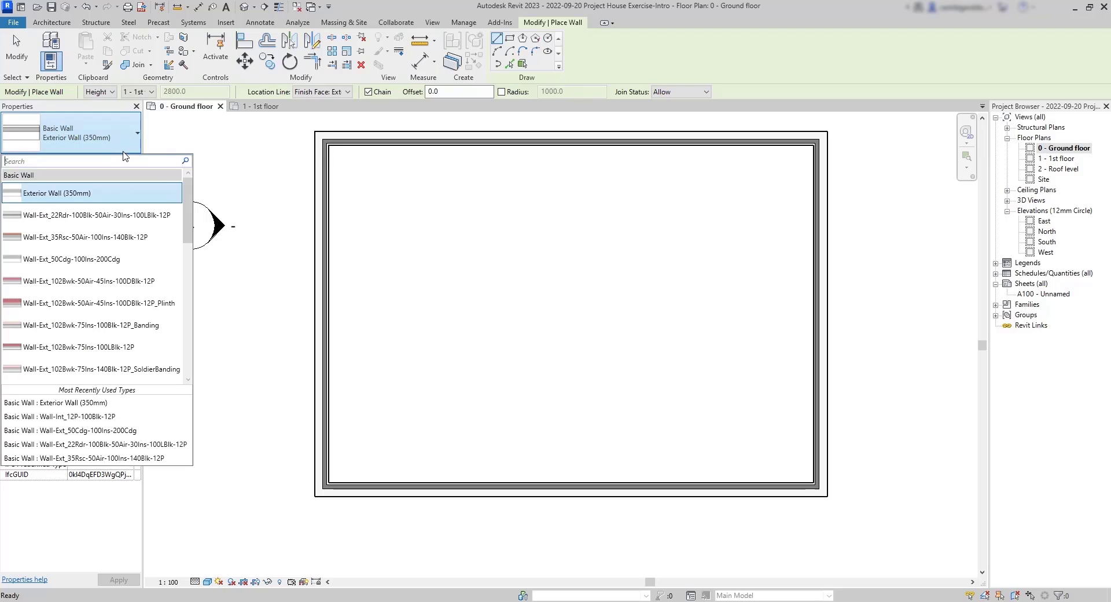
drag(193, 205, 194, 270)
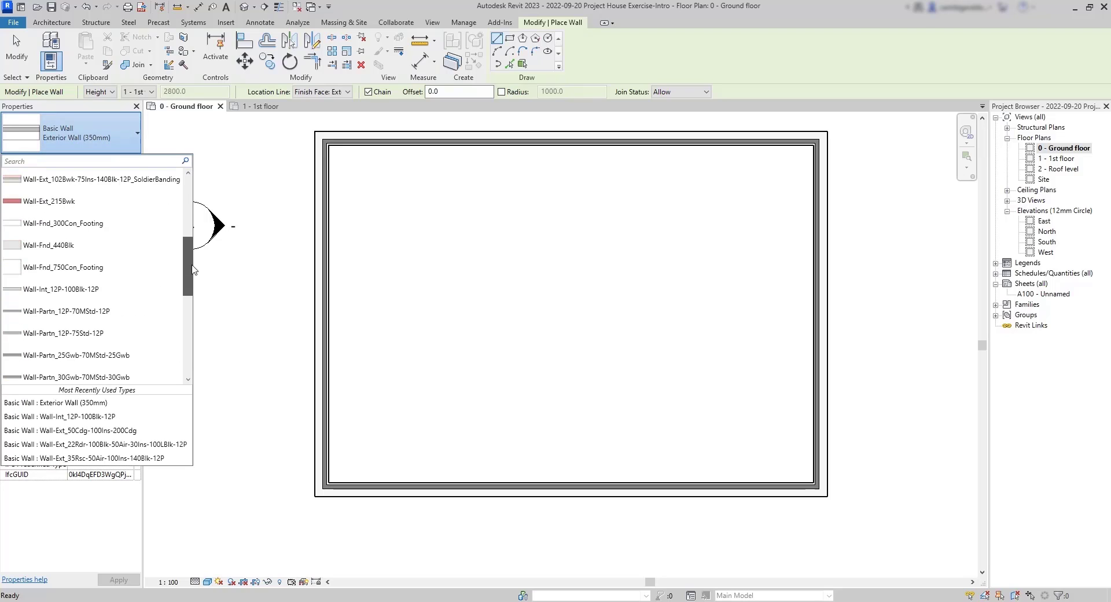
click(79, 290)
click(118, 160)
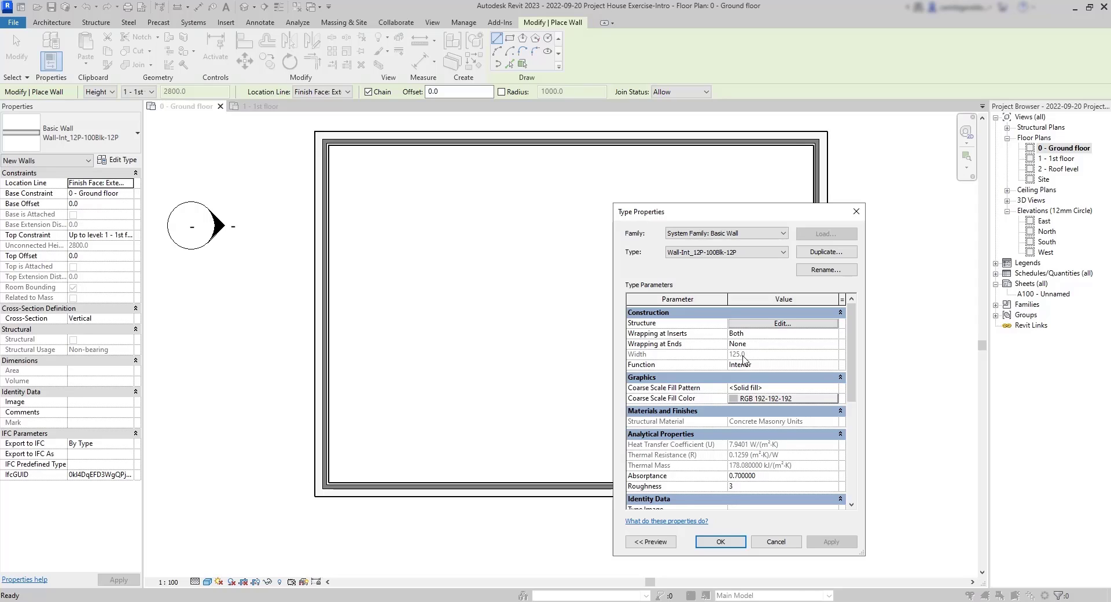
click(824, 255)
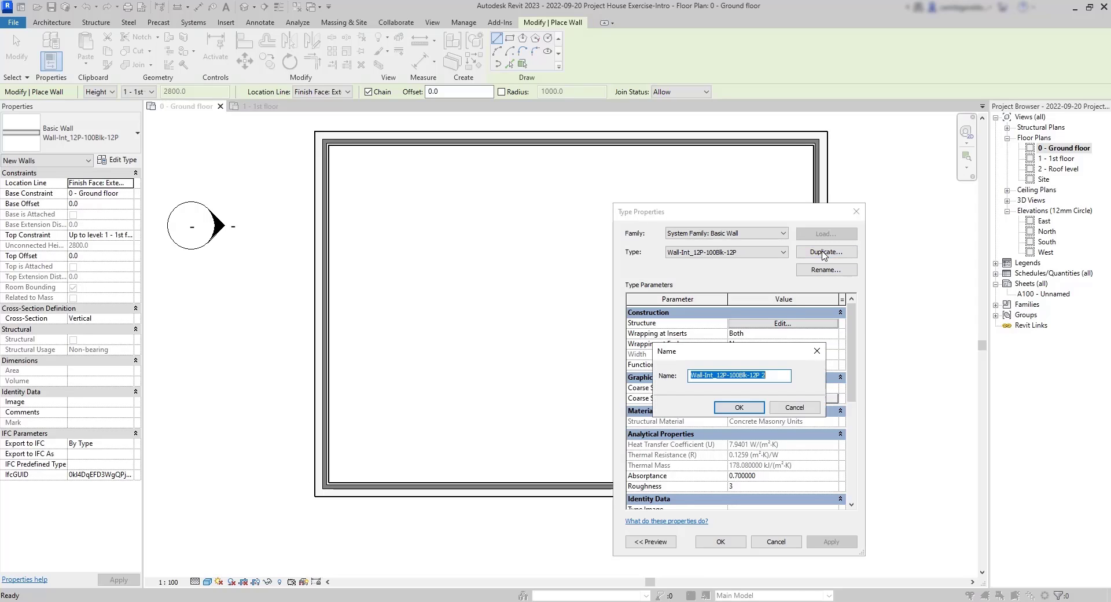
text(Internal)
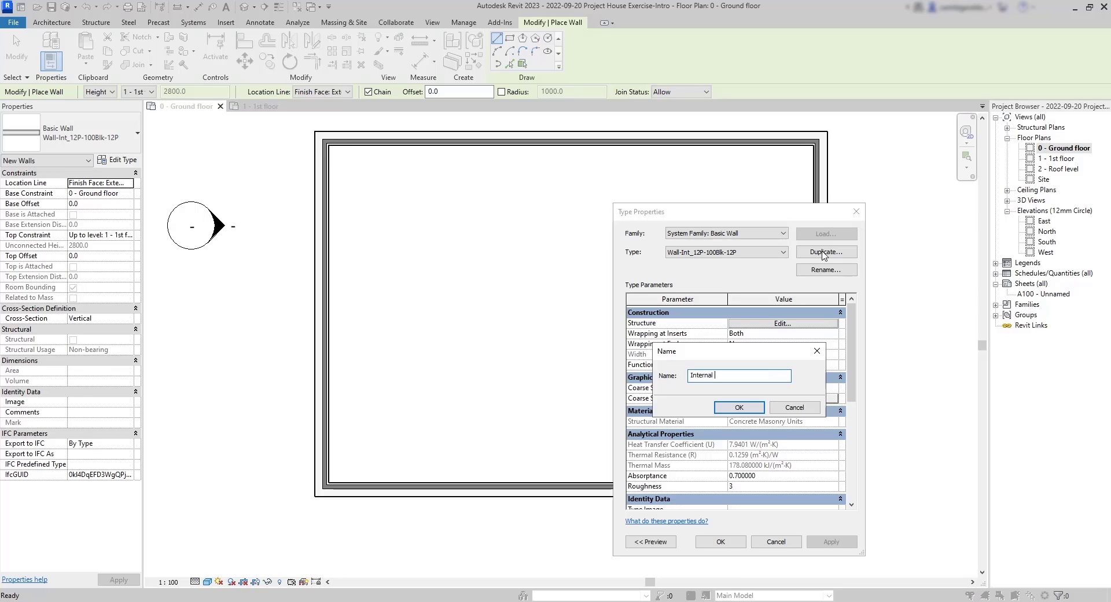
text( Wall (125mm))
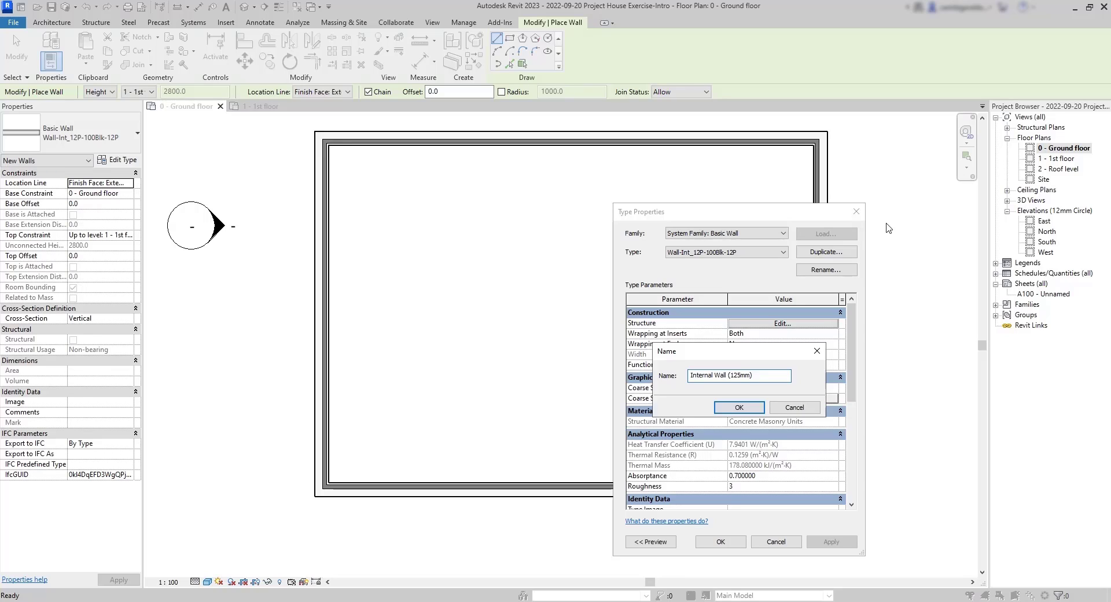
click(751, 408)
click(722, 542)
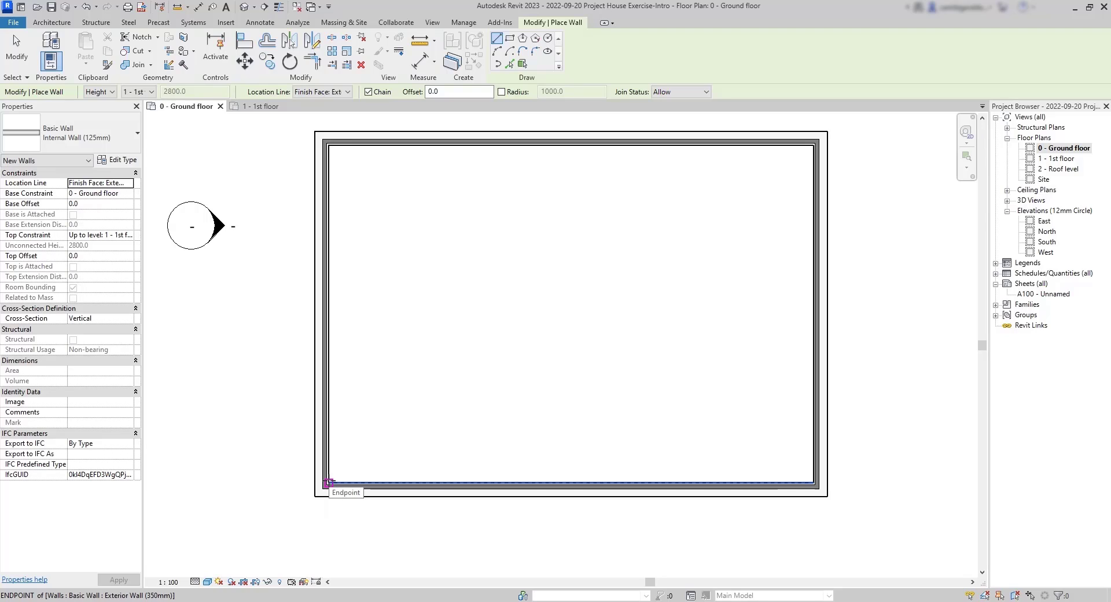
Step: Draw internal walls starting 2500 mm from the inner lower-left corner, running 3600 mm up, then horizontally to the right exterior wall
click(328, 482)
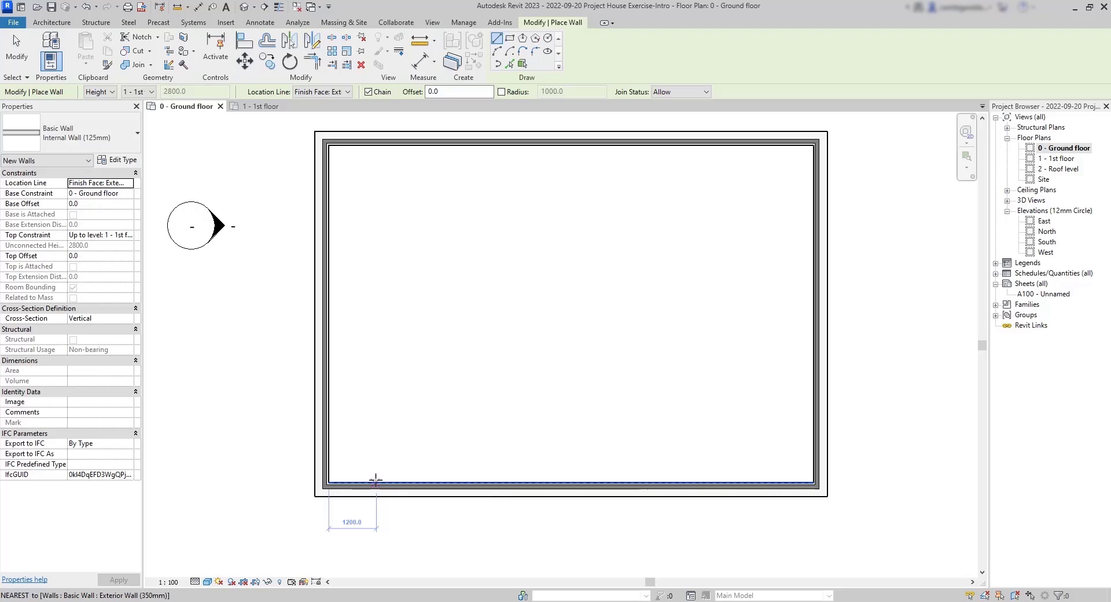
text(2500)
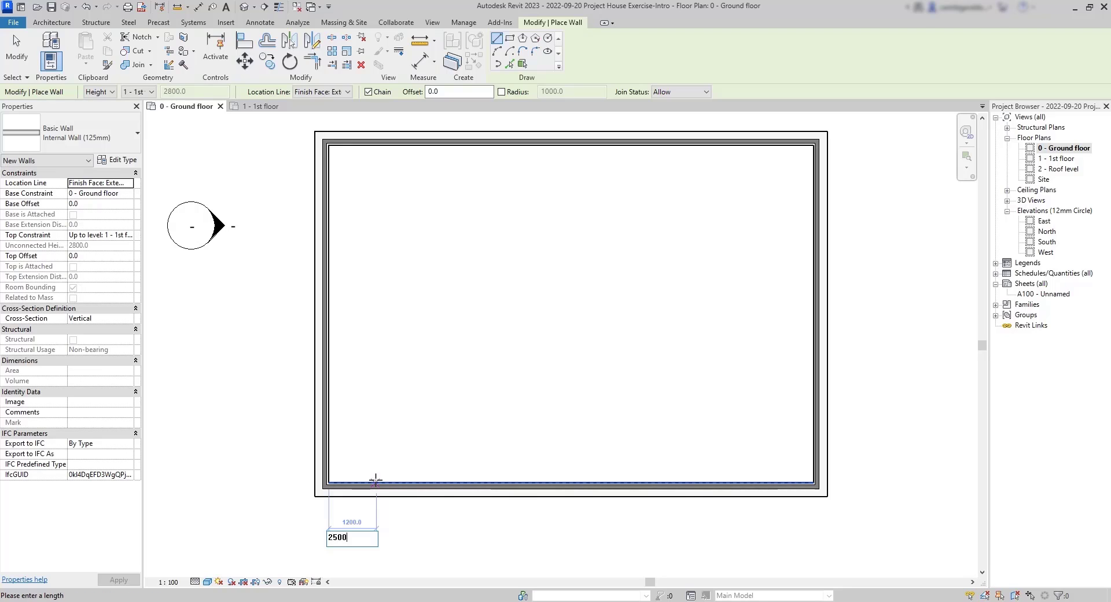
key(Return)
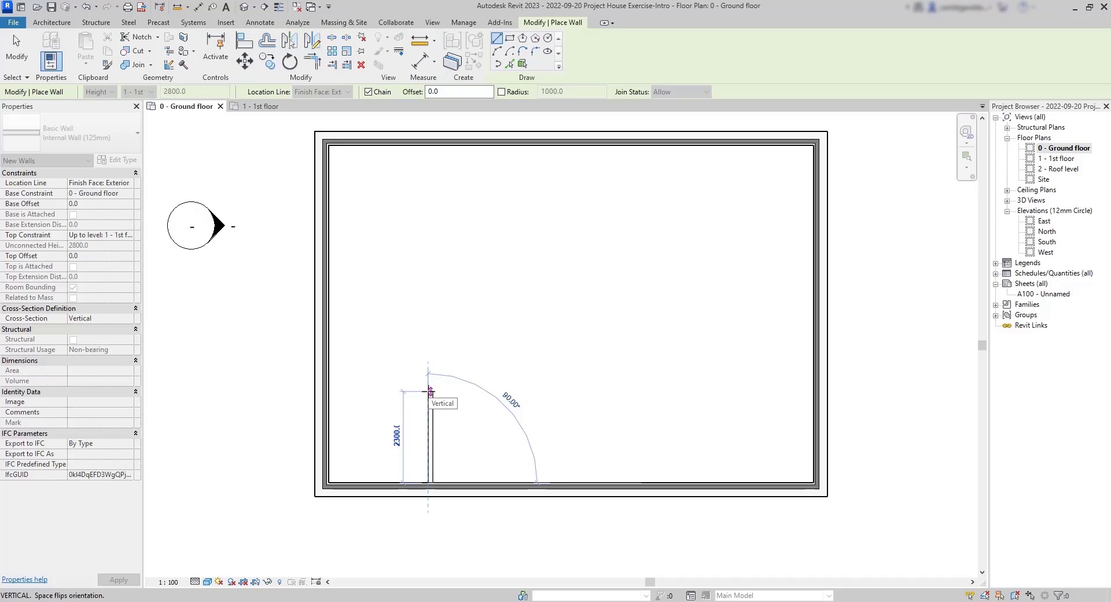
text(36)
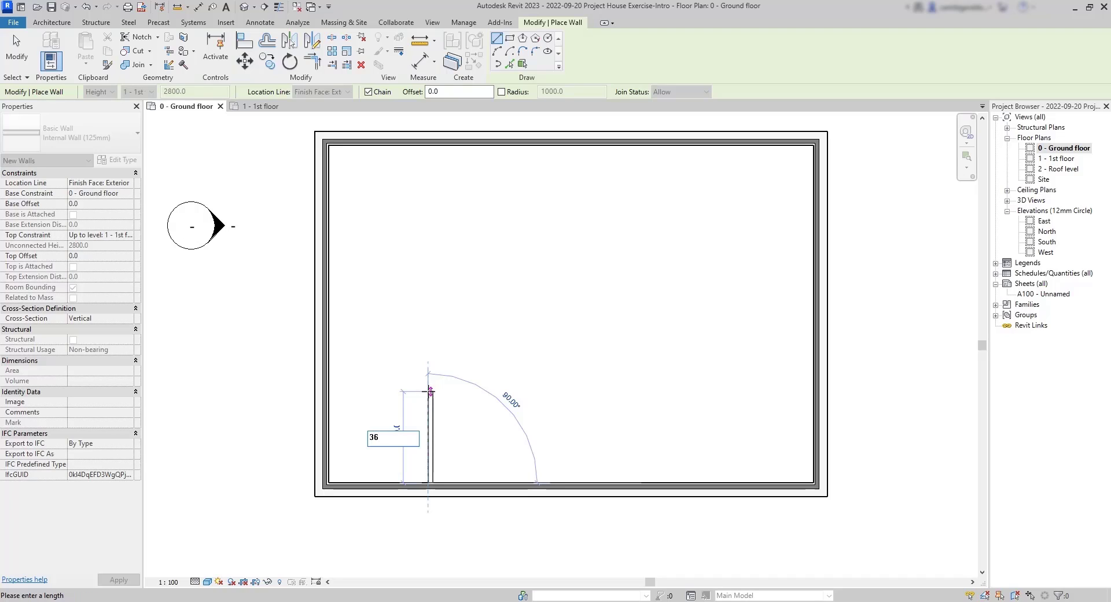
text(00)
key(Return)
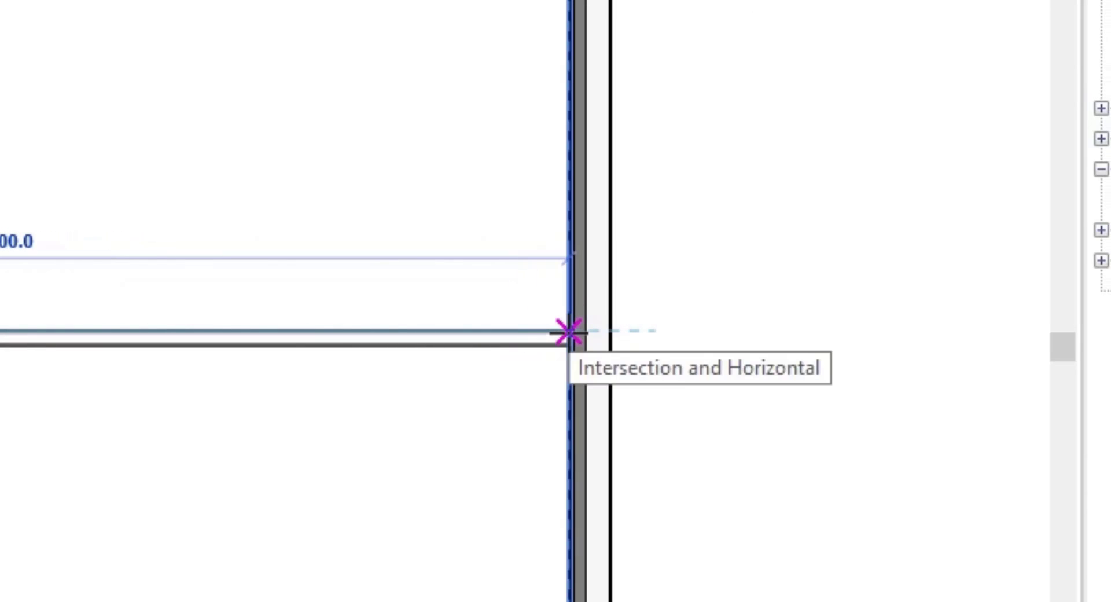
click(569, 332)
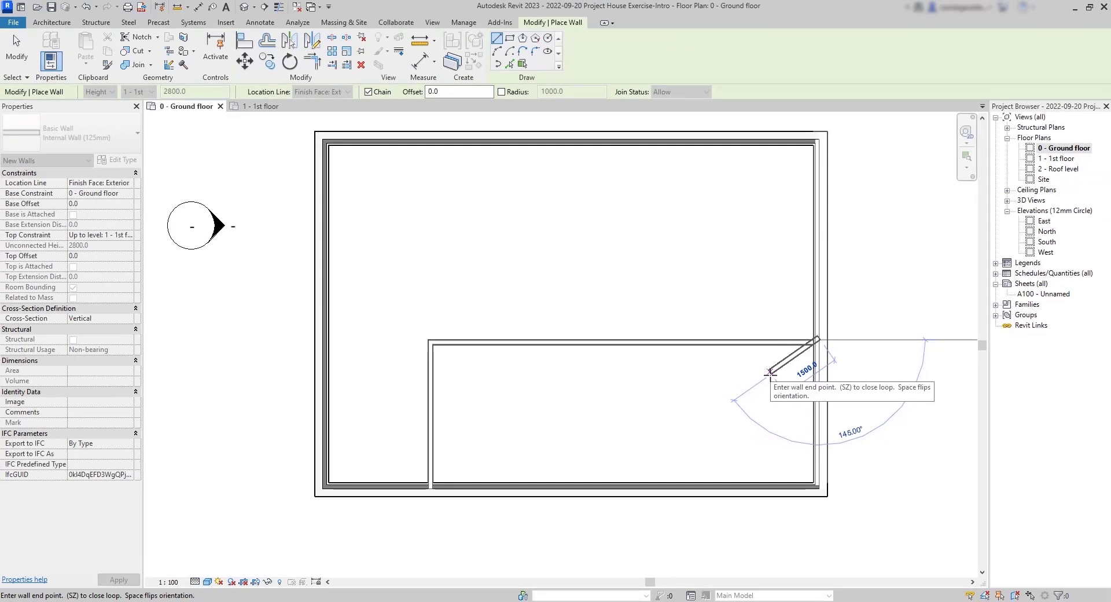
key(Escape)
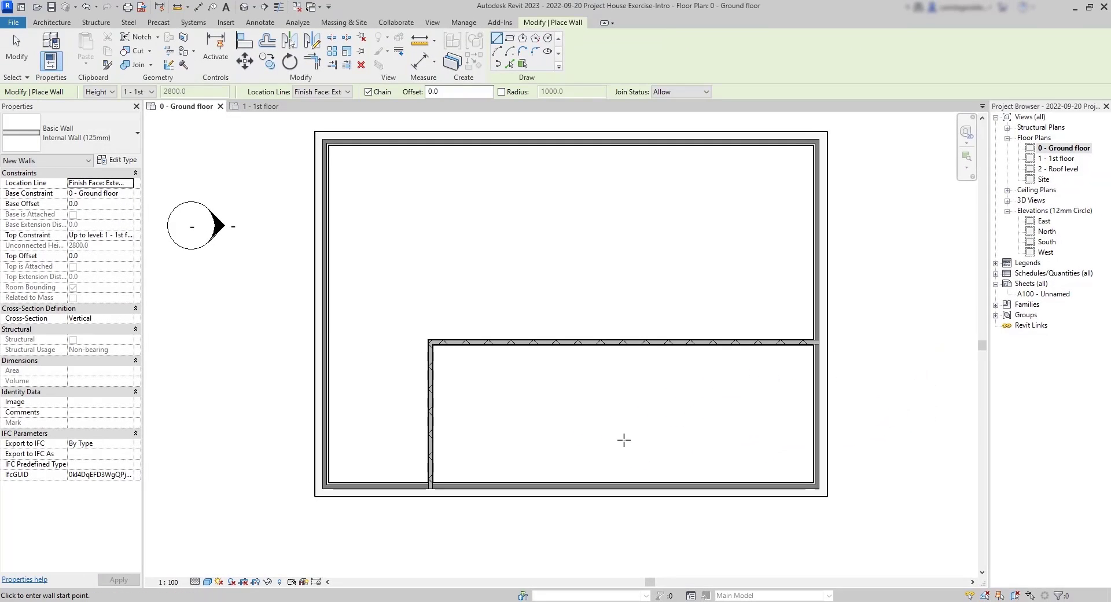
key(Escape)
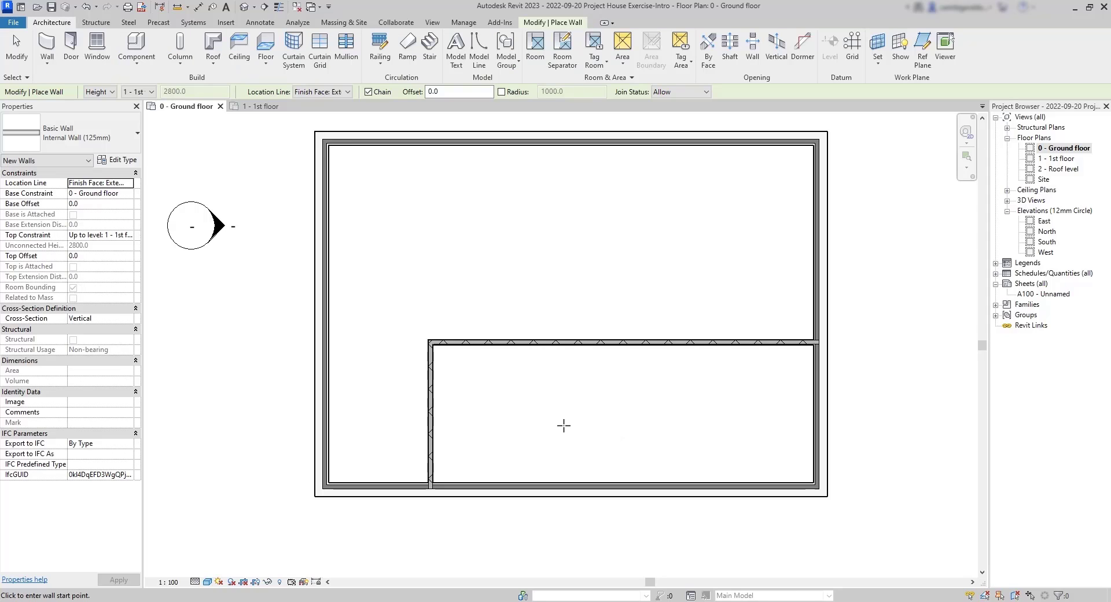
Step: Draw a horizontal internal wall starting 1200 mm above the internal wall corner and ending at the left exterior wall
click(427, 339)
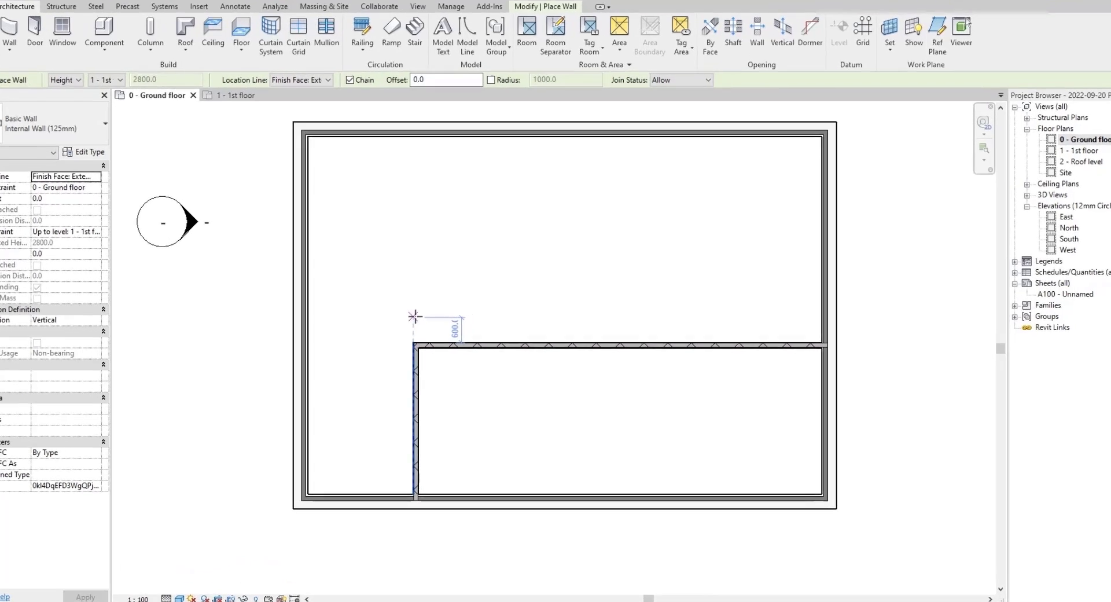
text(1200)
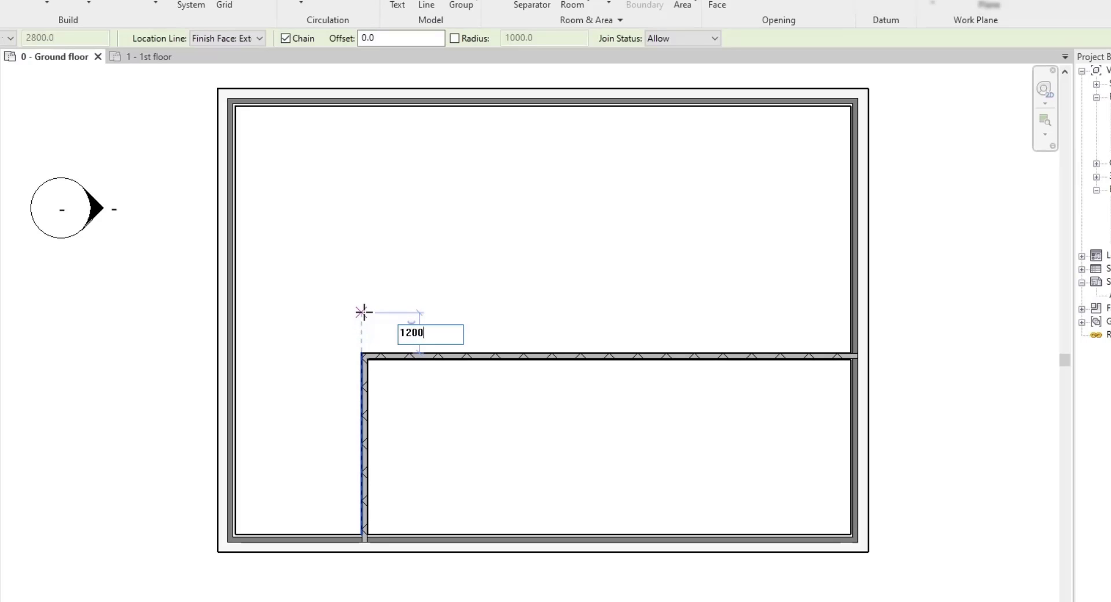
key(Return)
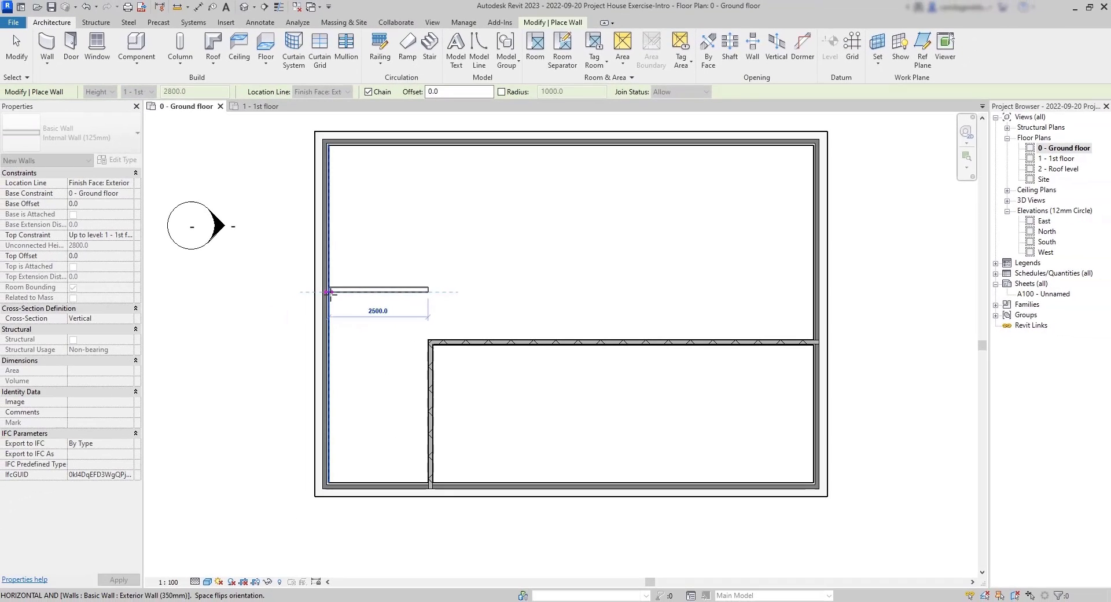
scroll(235, 293, up, 3)
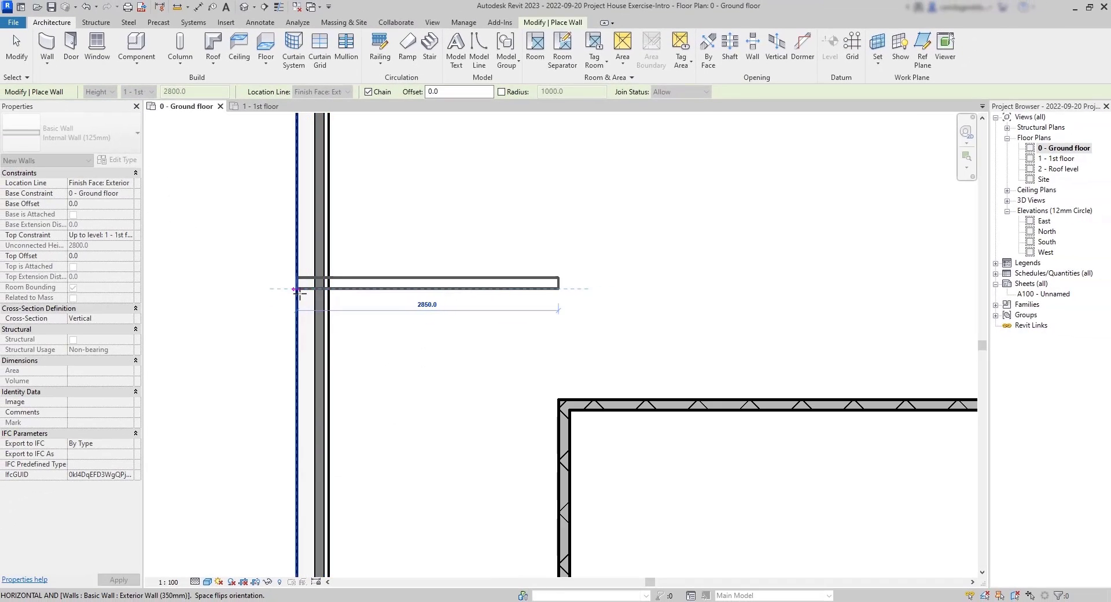
click(298, 289)
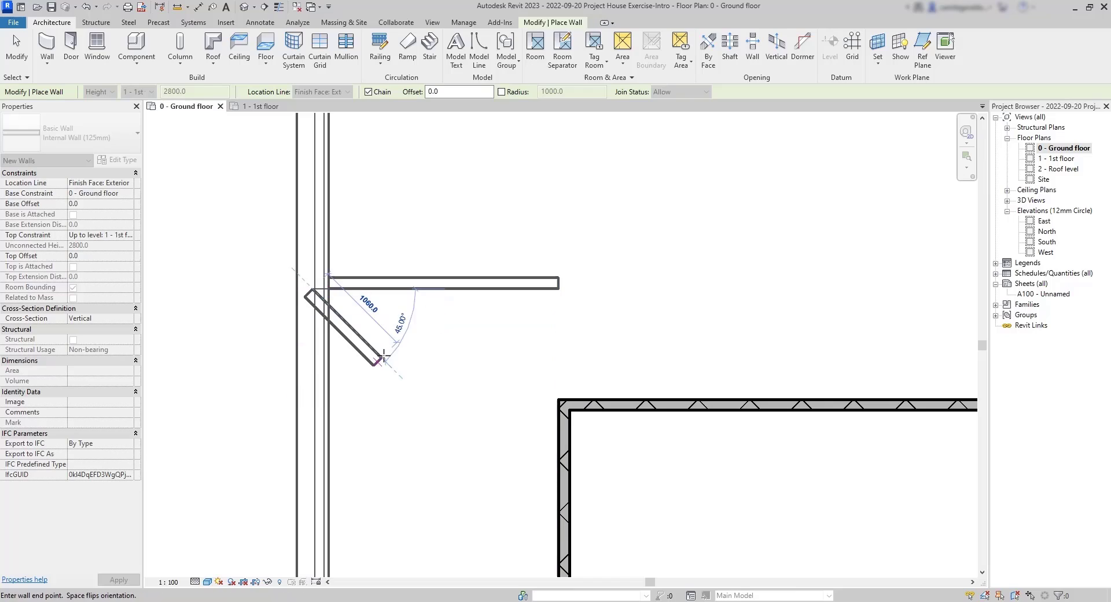
key(Escape)
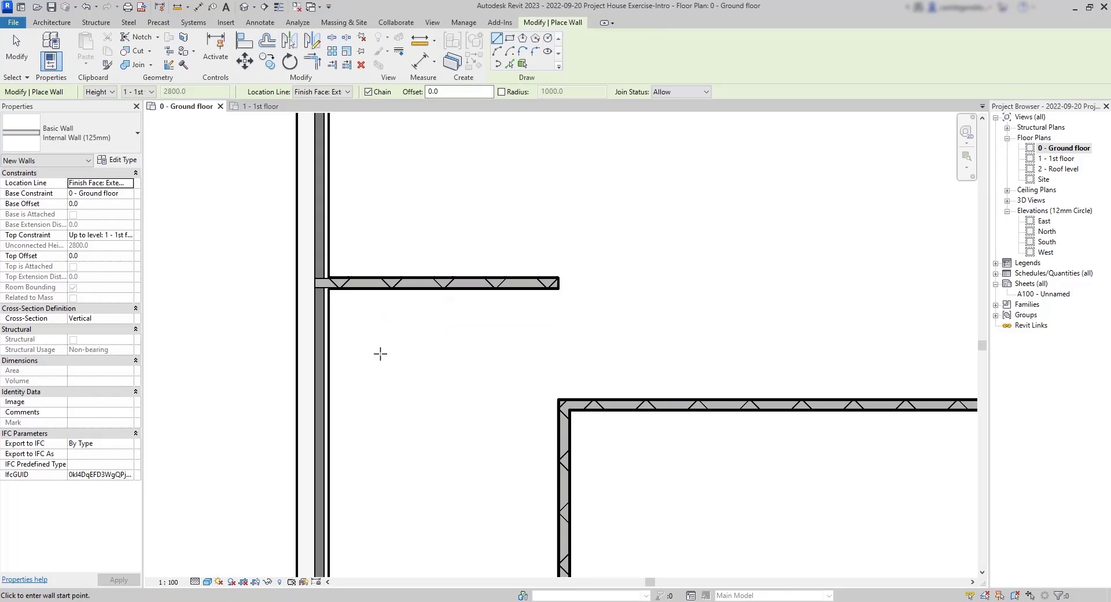
Step: Draw a vertical partition 4150 mm right of the lower vertical internal wall, from the lower exterior wall up to the long horizontal wall
scroll(389, 362, down, 1)
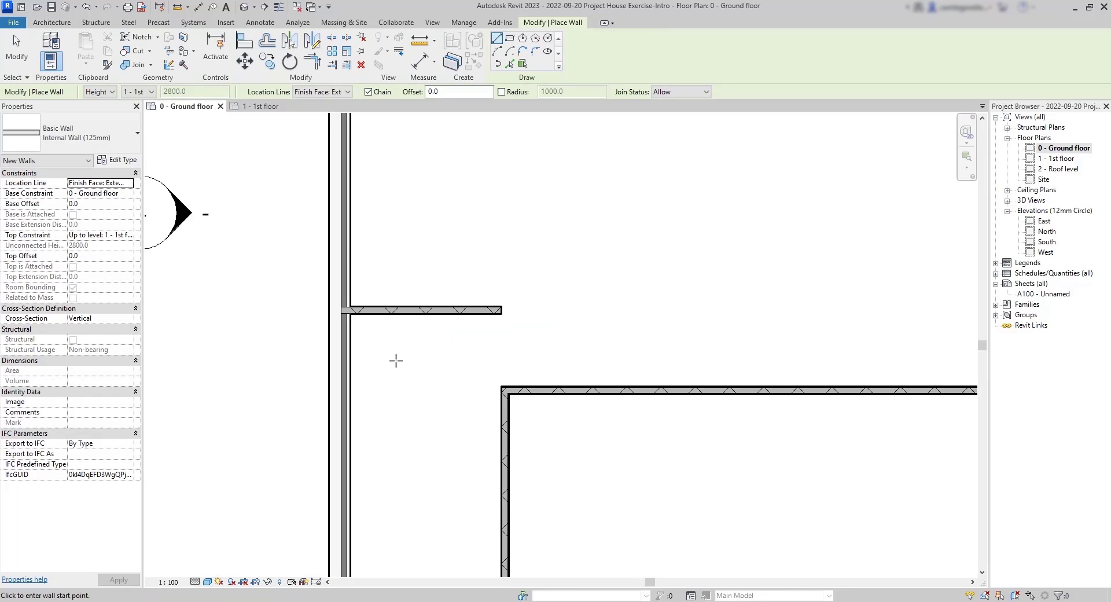
scroll(402, 366, down, 1)
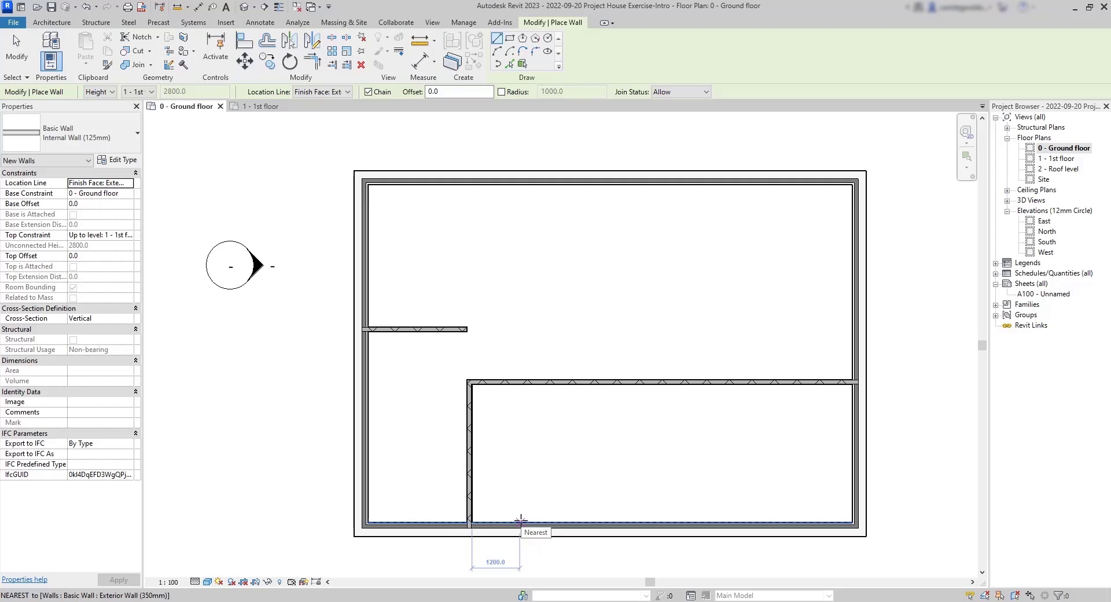
text(4150)
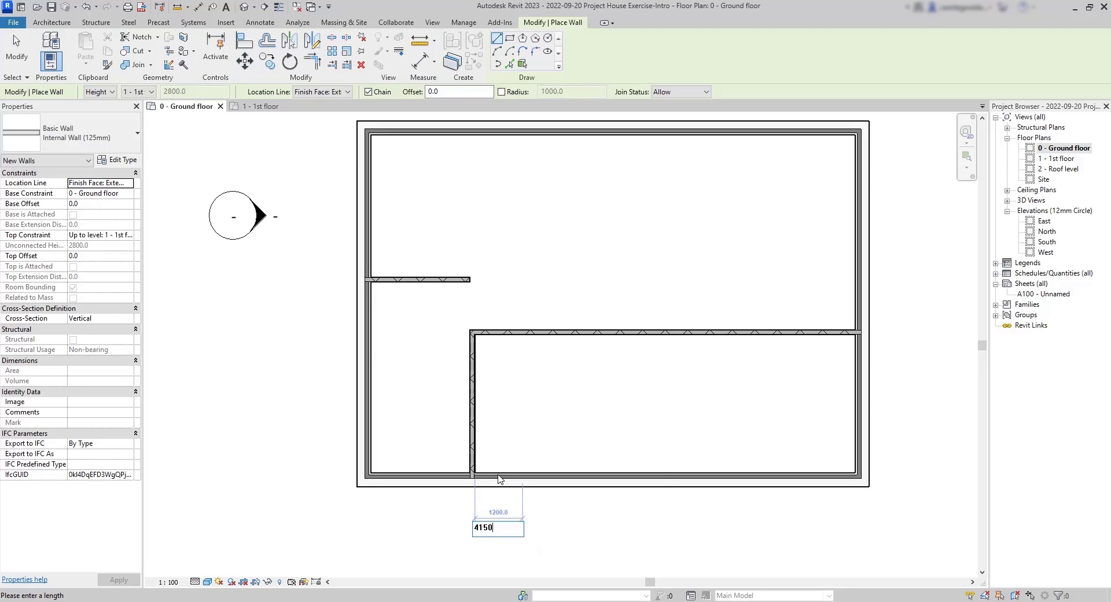
key(Return)
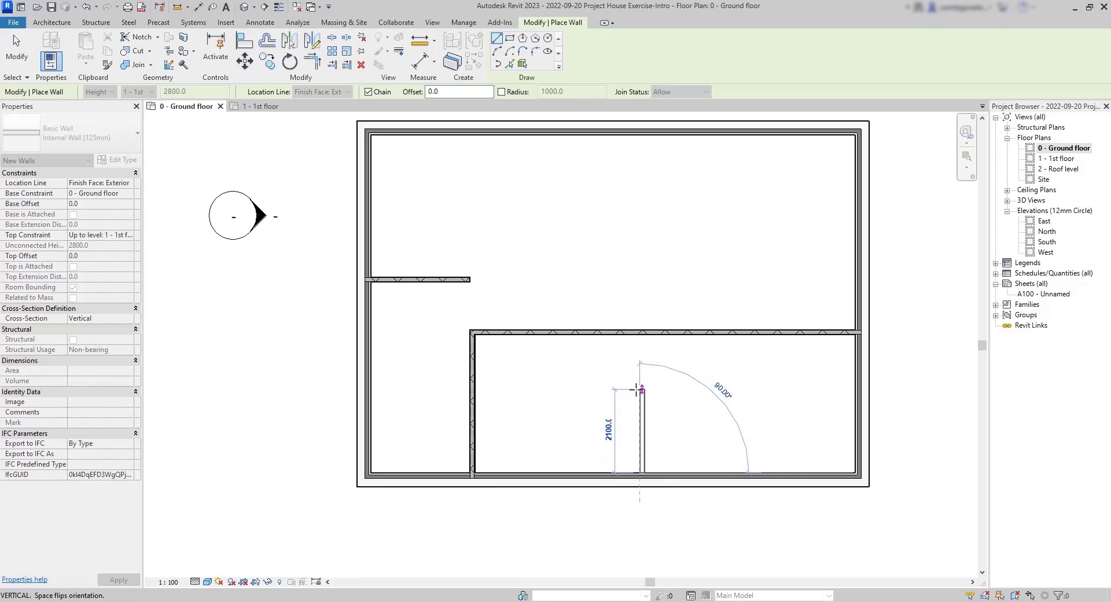
scroll(641, 394, up, 1)
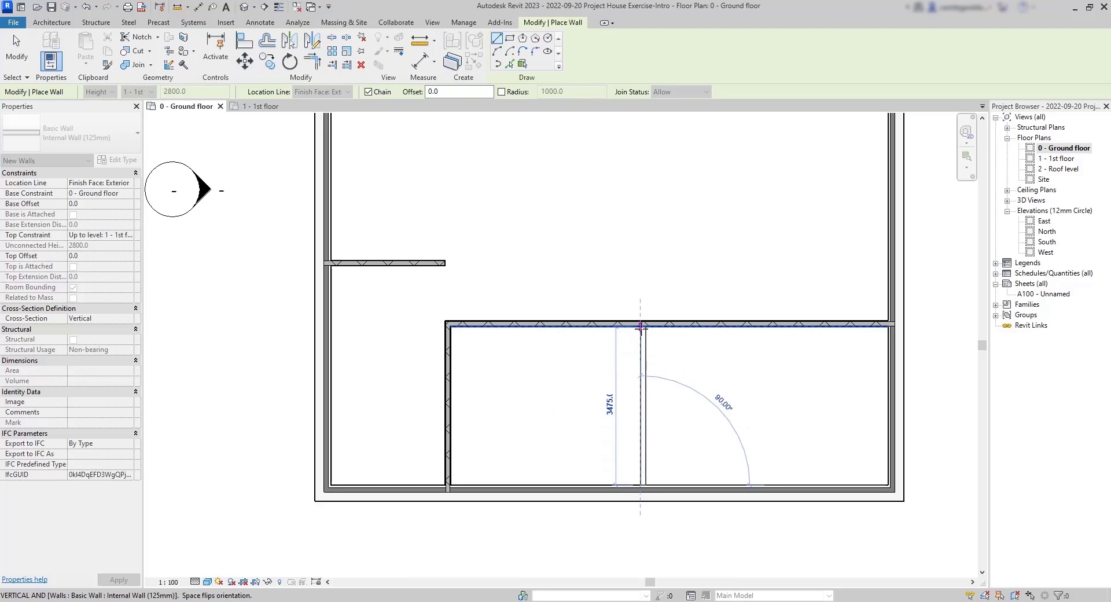
click(640, 328)
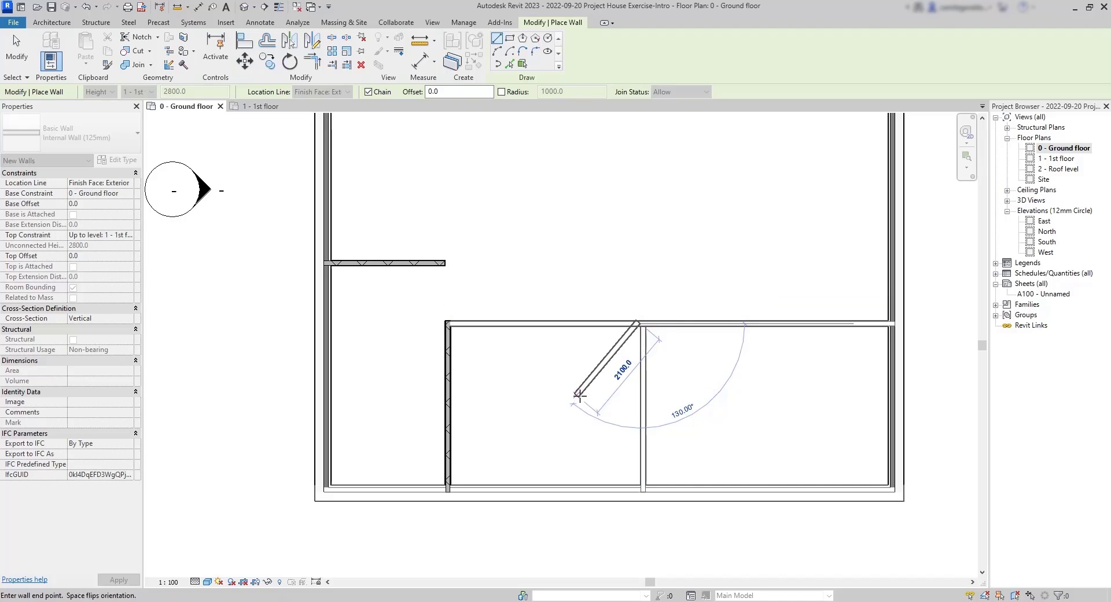
key(Escape)
key(Escape)
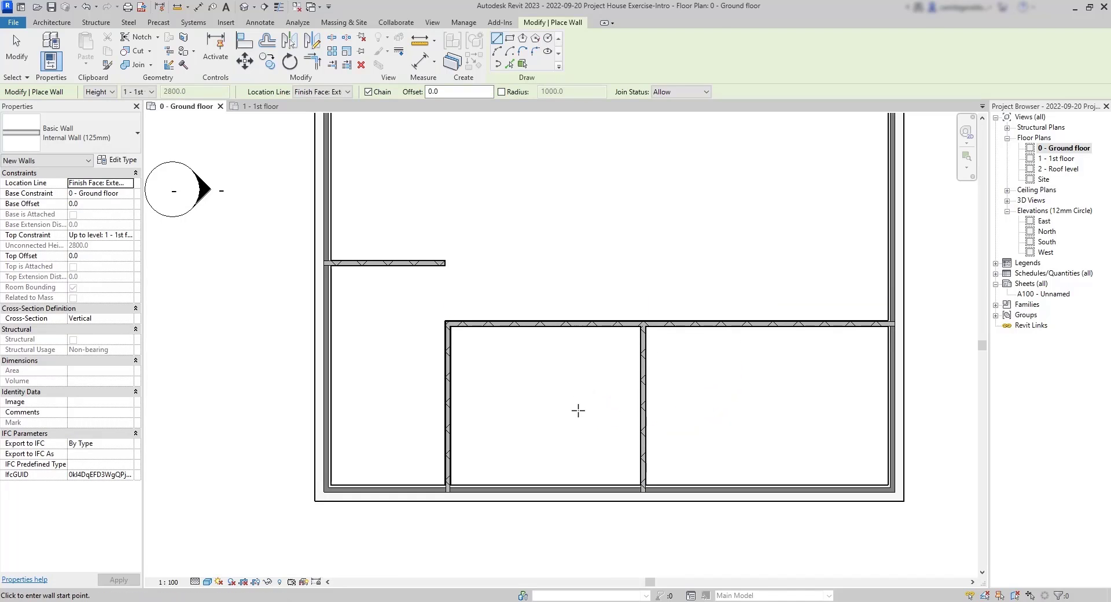
Step: Draw an internal wall in line with the lower partition, from its junction with the long horizontal wall up to the upper exterior wall
middle_drag(577, 411, 536, 462)
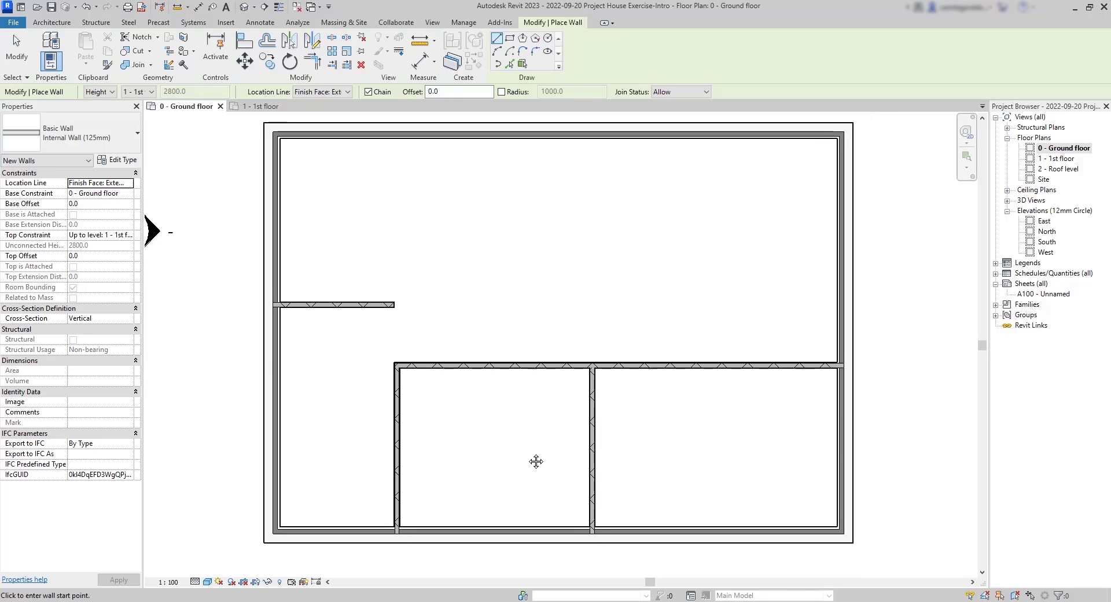
scroll(597, 363, up, 3)
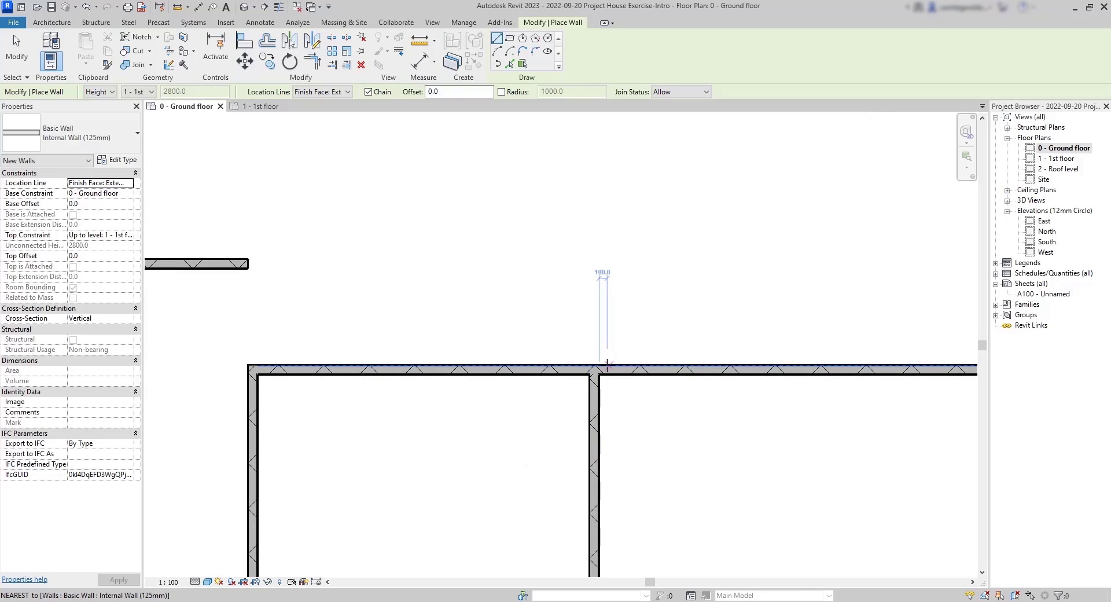
click(589, 365)
scroll(588, 290, down, 3)
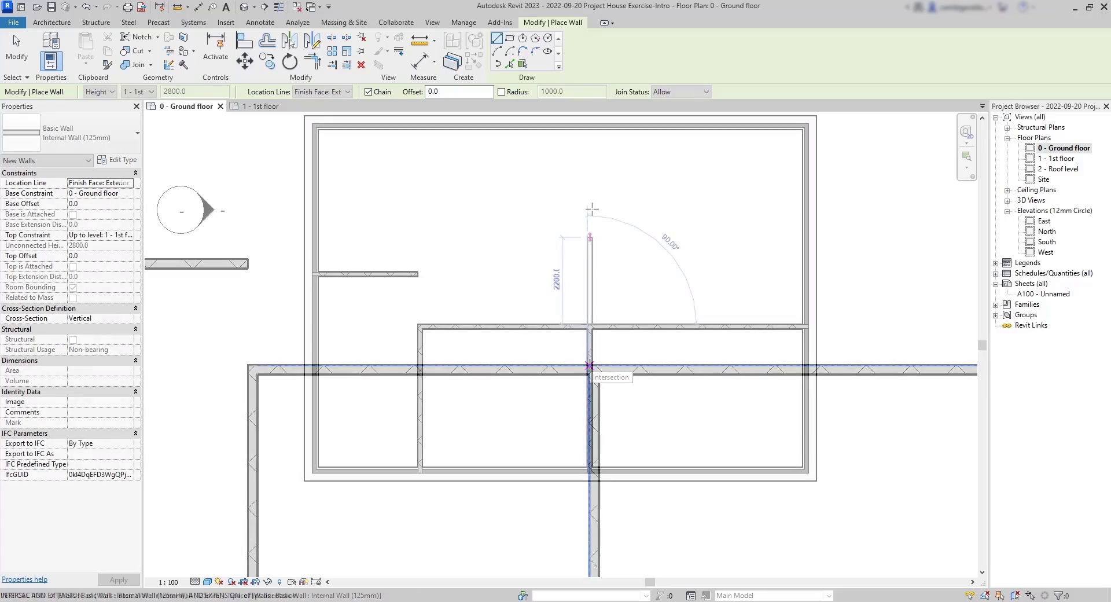
key(shift)
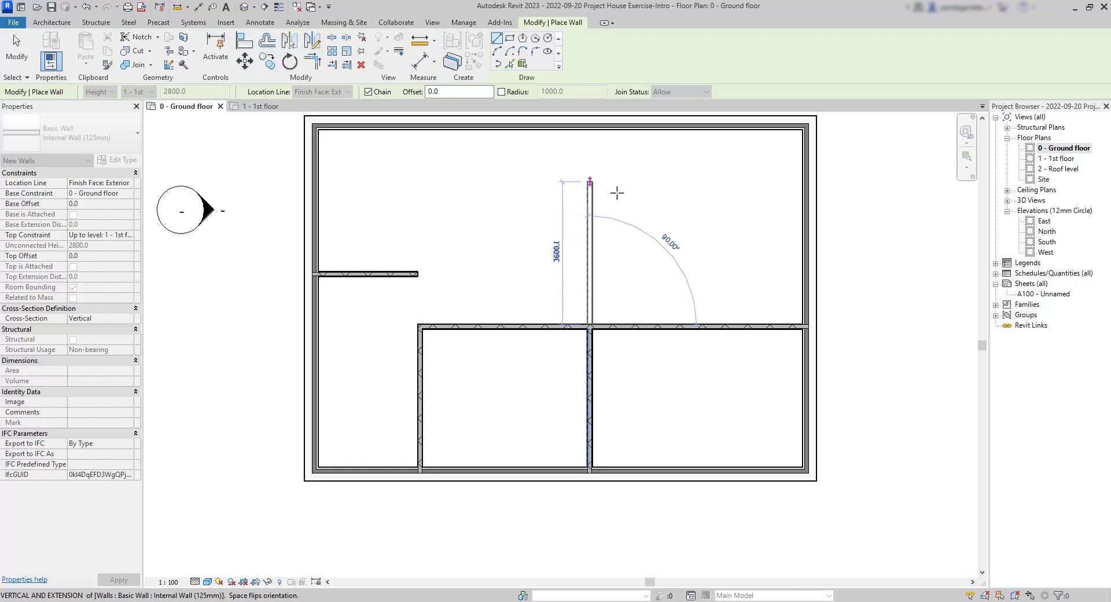
click(602, 131)
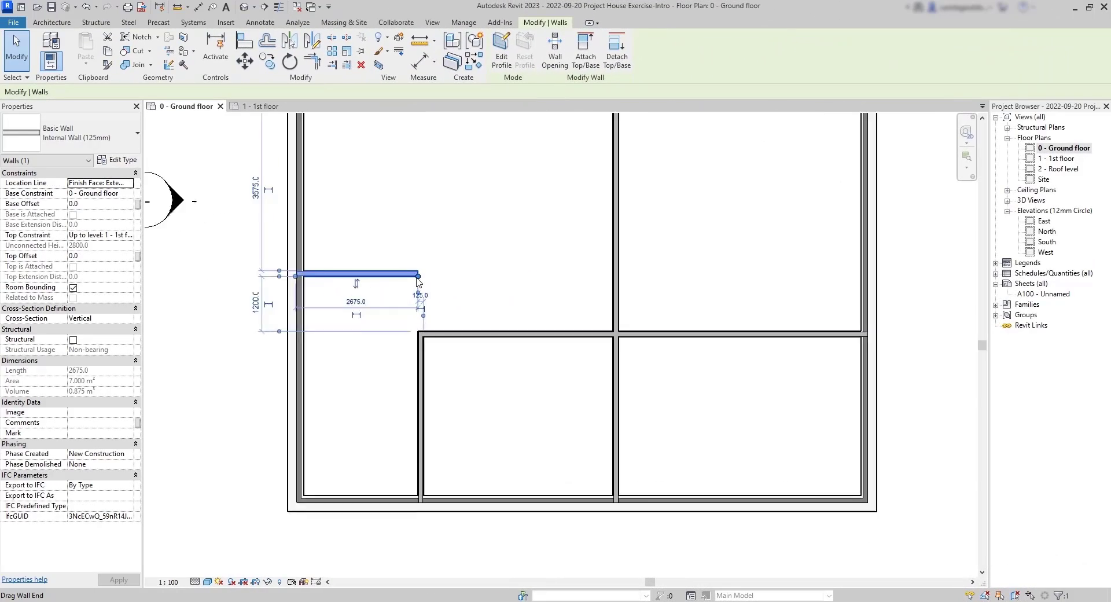
Step: Extend the short left horizontal wall to the upper central vertical wall, and shorten that vertical wall's lower end back to their junction
middle_drag(486, 278, 486, 339)
scroll(479, 342, up, 1)
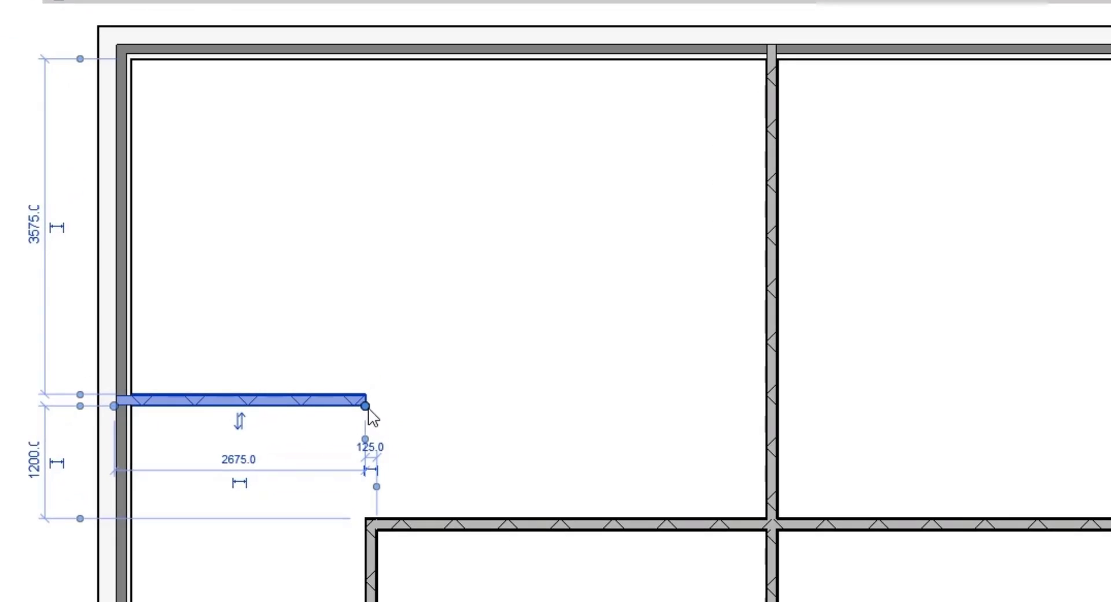
drag(407, 337, 409, 339)
drag(369, 410, 773, 417)
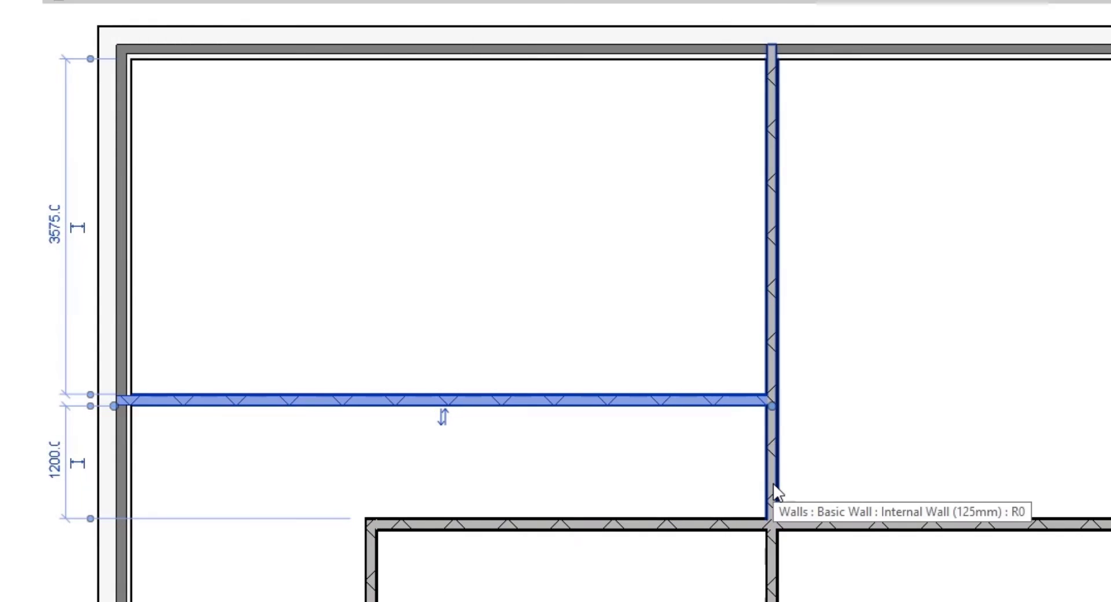
click(773, 494)
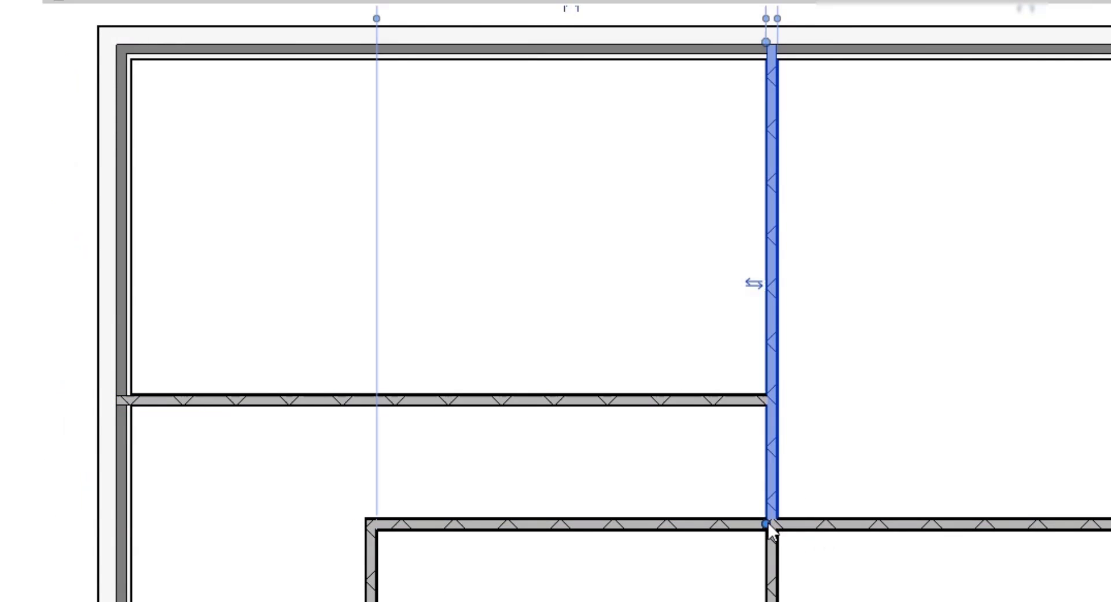
drag(768, 522, 765, 400)
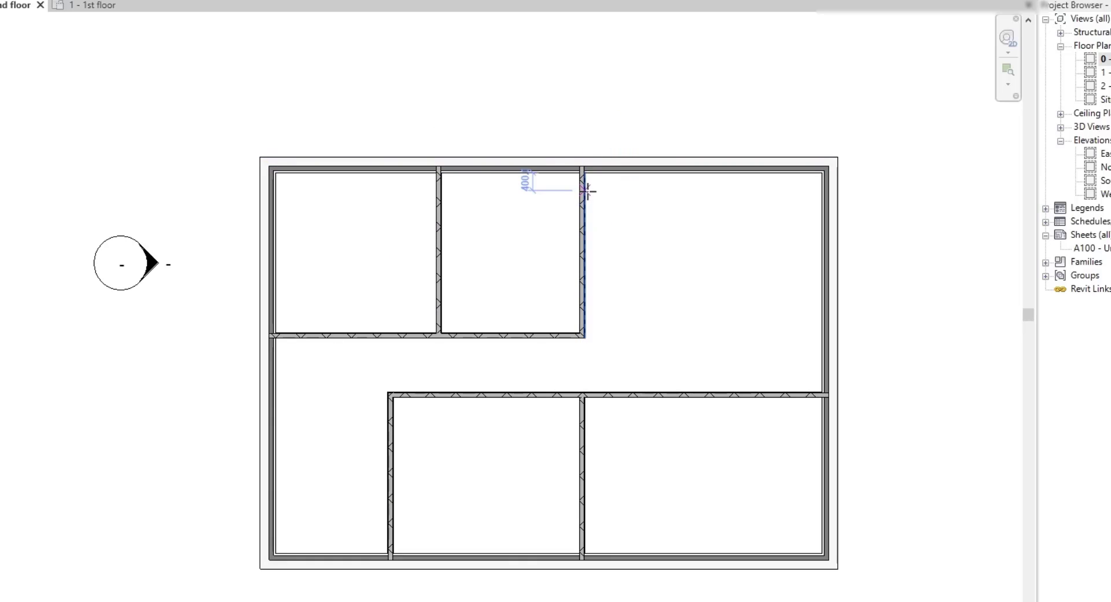
Step: Enclose a small room 2175 mm wide and 2525 mm deep with internal walls, right of the upper central wall and against the upper exterior wall
scroll(607, 190, up, 3)
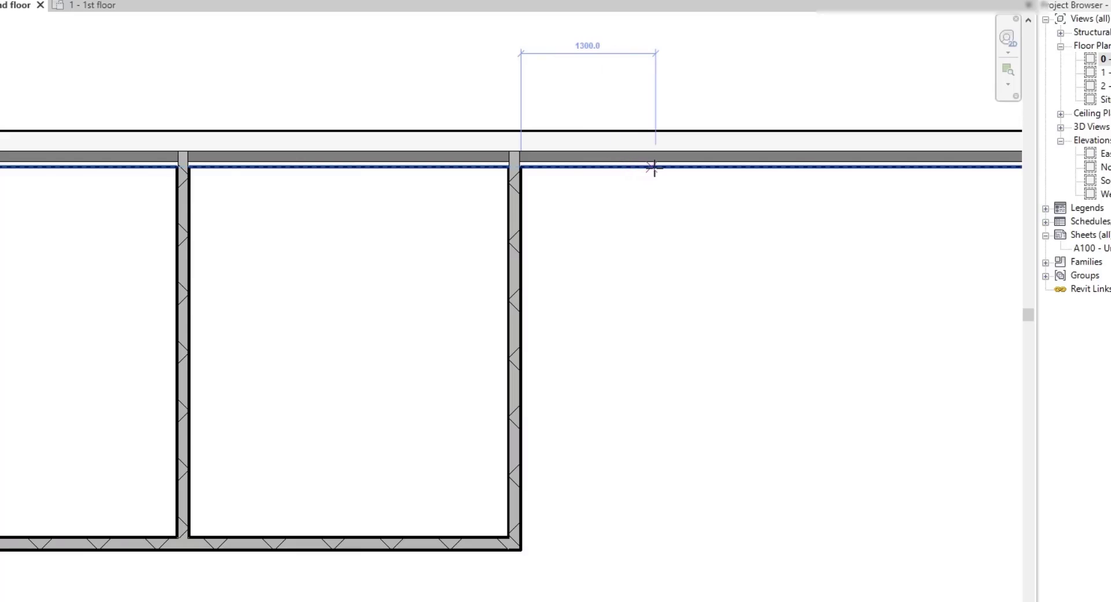
text(2175)
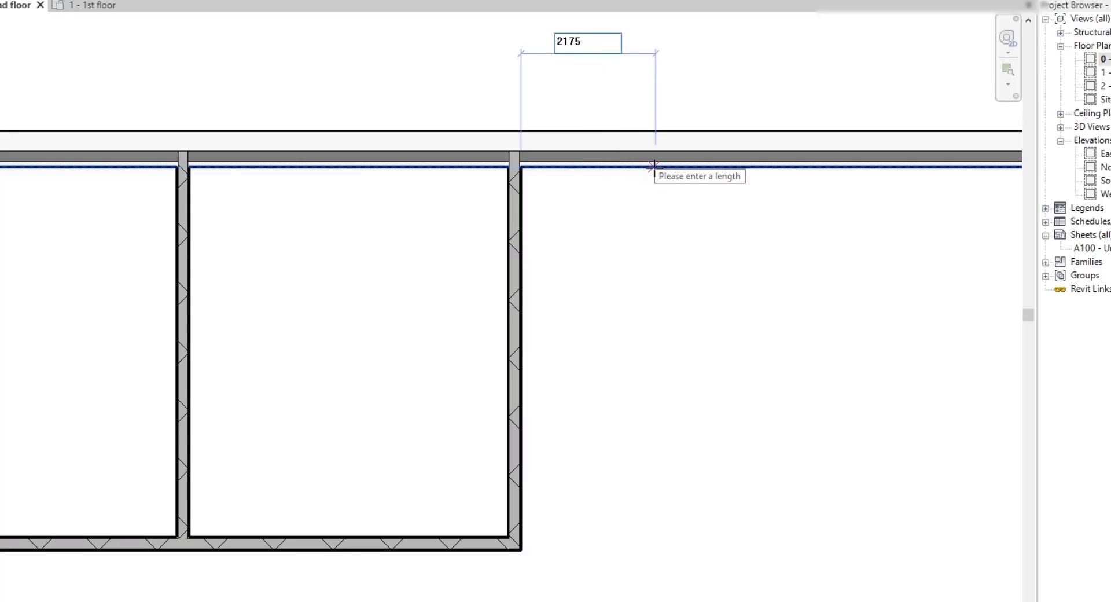
key(Return)
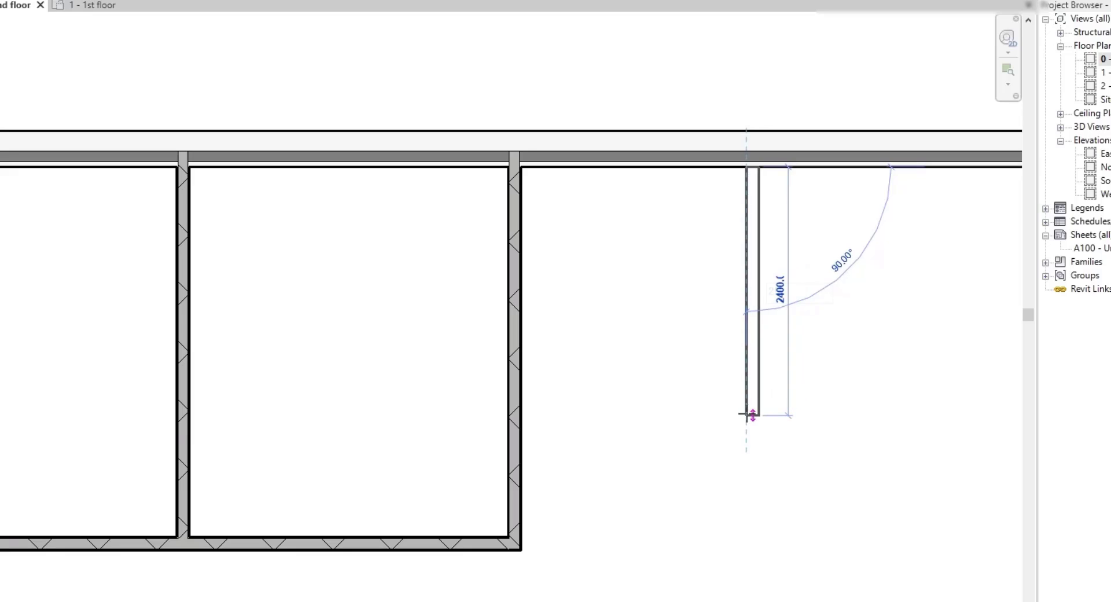
text(2525)
key(Return)
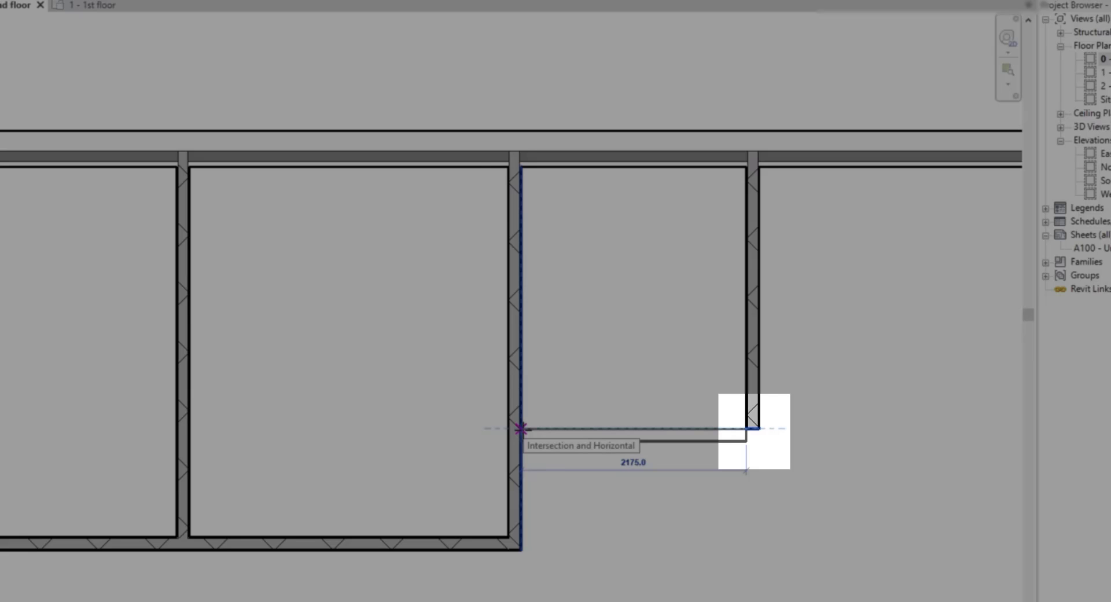
click(521, 429)
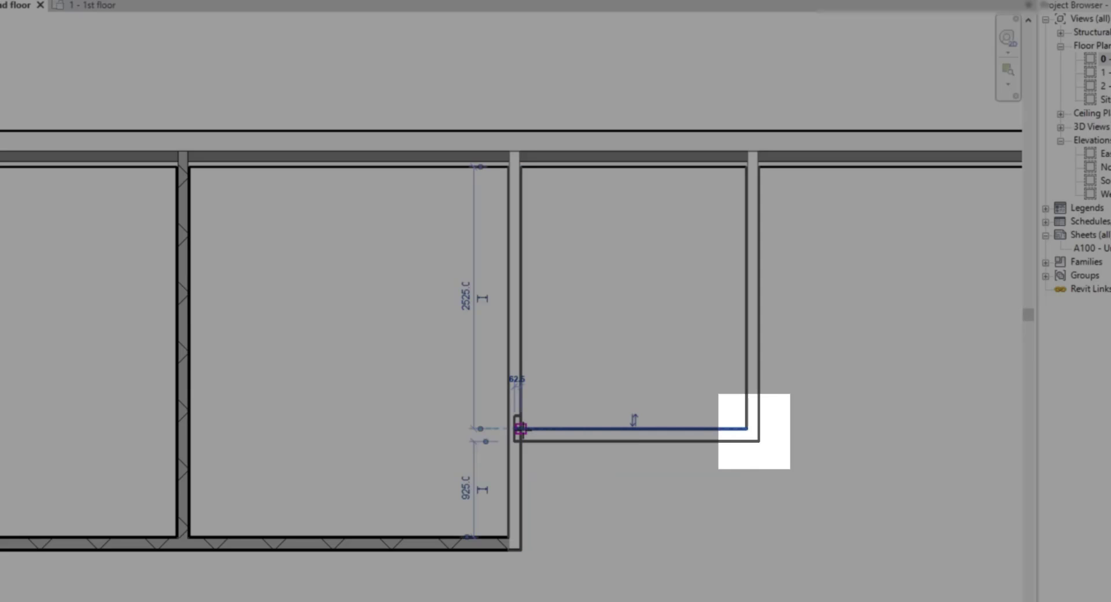
Step: Complete the small room's lower wall and draw a partition from it down to the long horizontal wall, 1200 mm right of the upper central wall
click(776, 432)
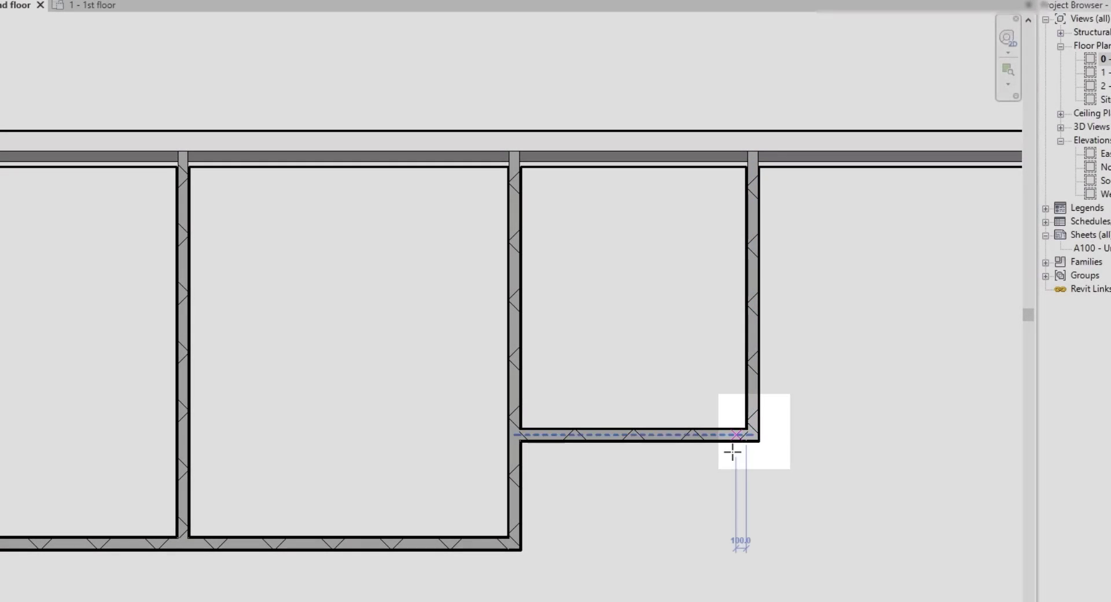
key(Escape)
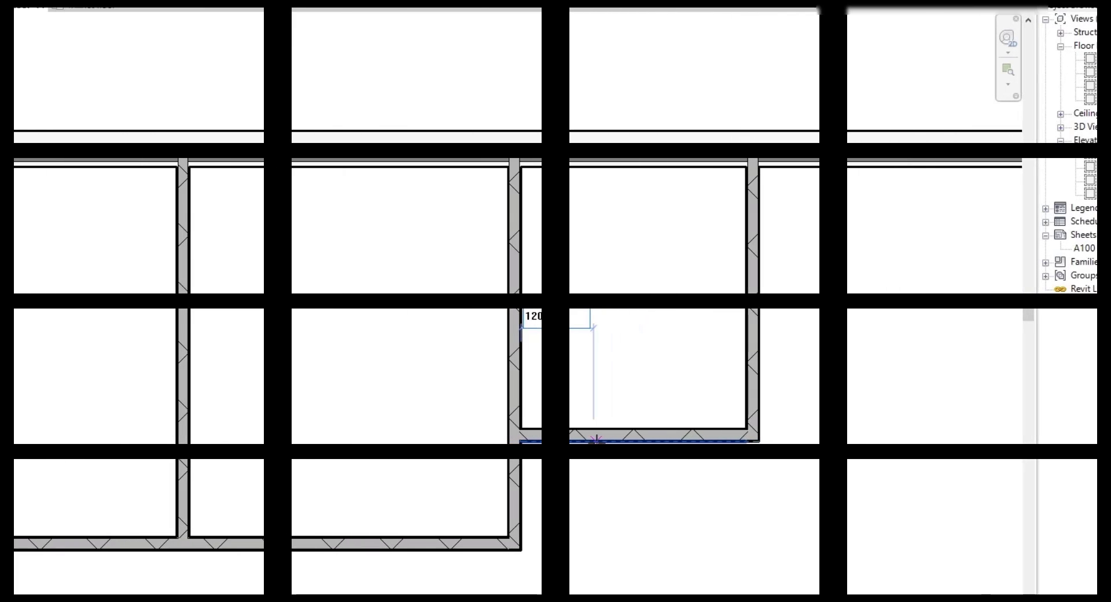
key(Return)
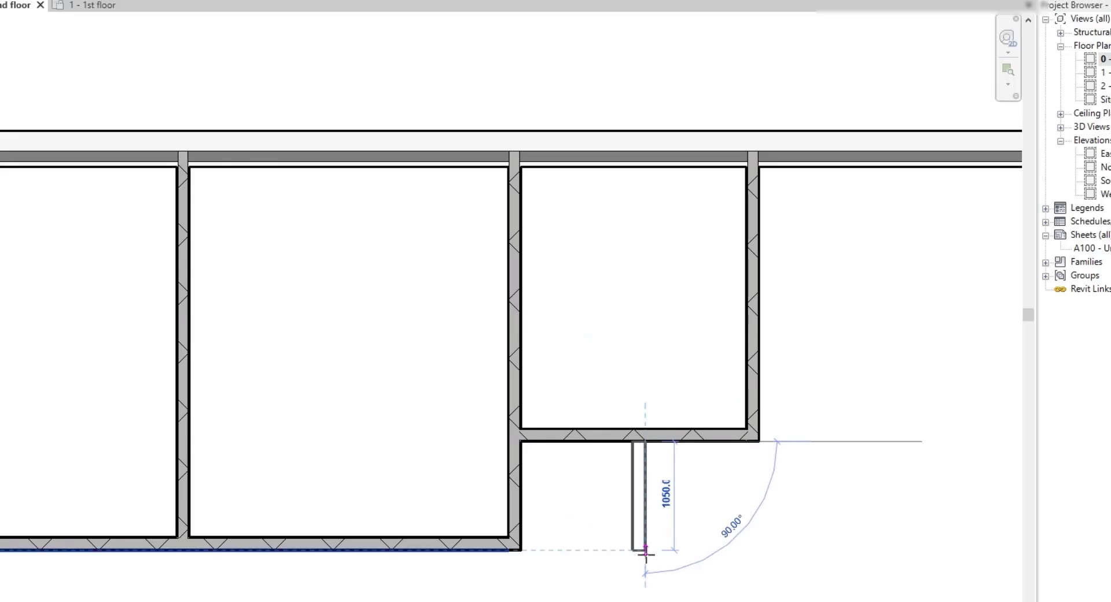
key(space)
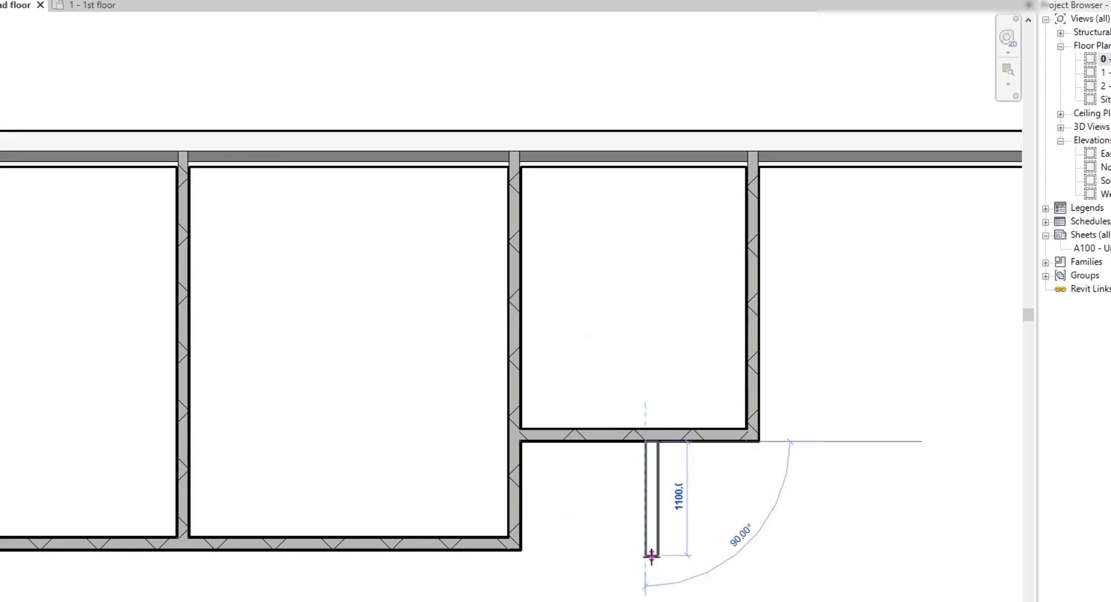
middle_drag(659, 565, 635, 267)
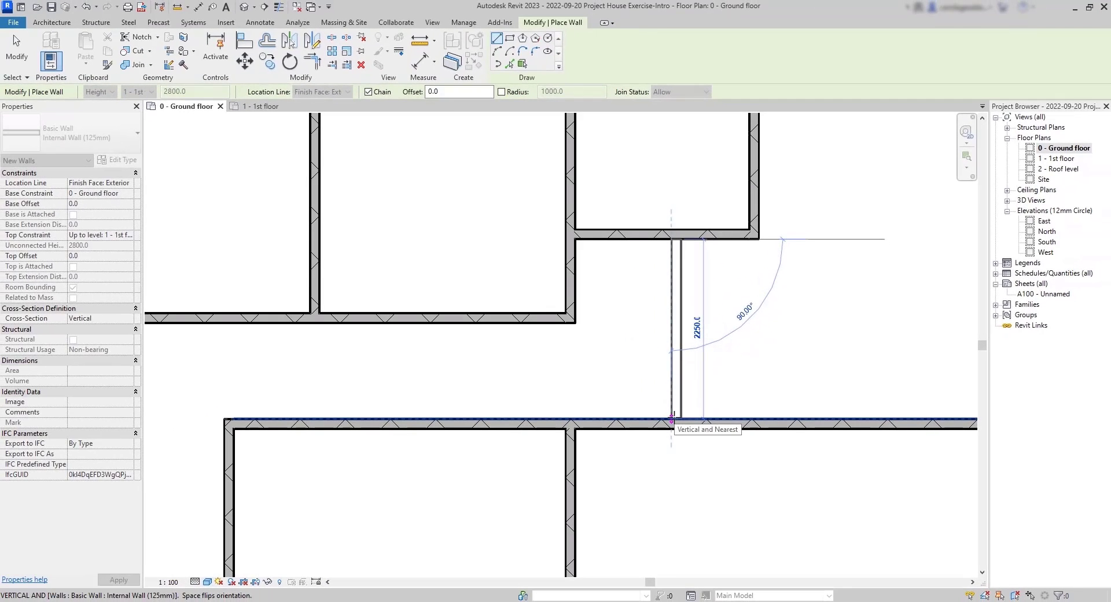
click(672, 418)
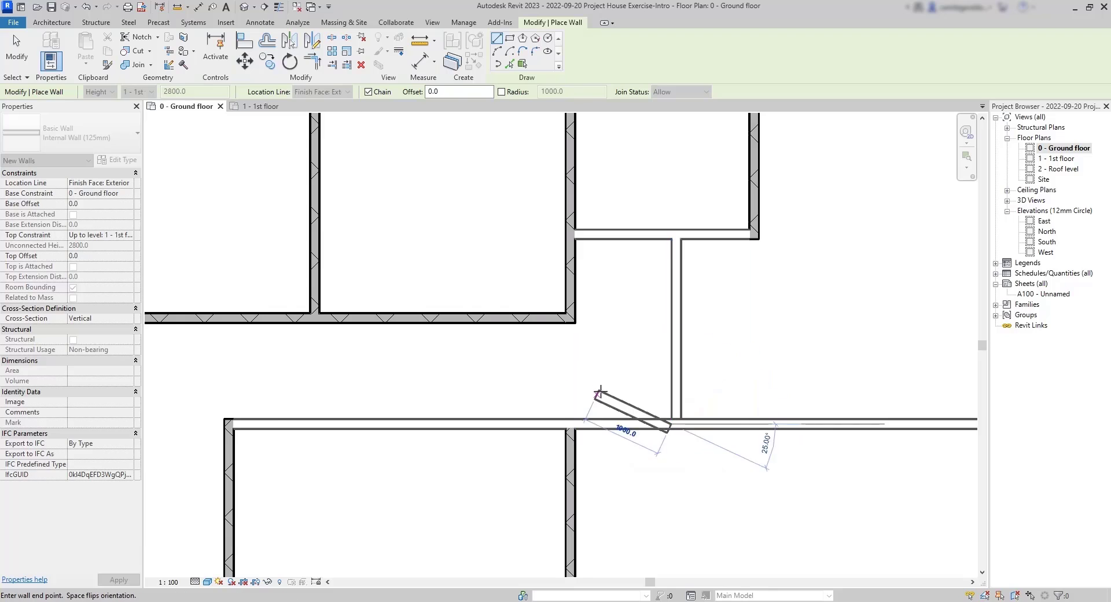
scroll(599, 396, down, 3)
scroll(601, 391, up, 3)
key(Escape)
scroll(600, 391, down, 4)
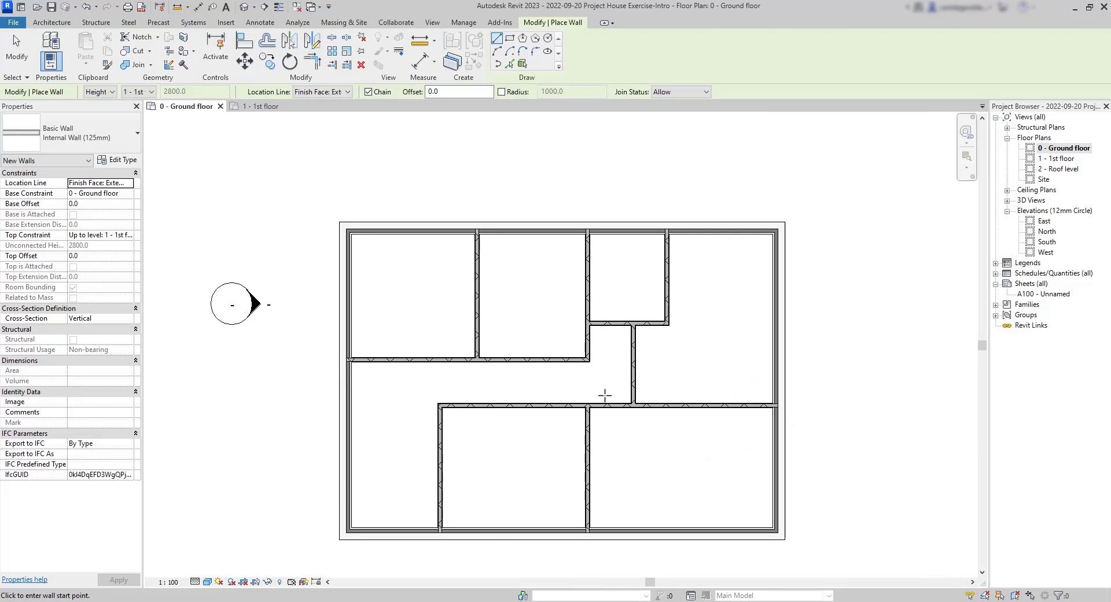
key(Escape)
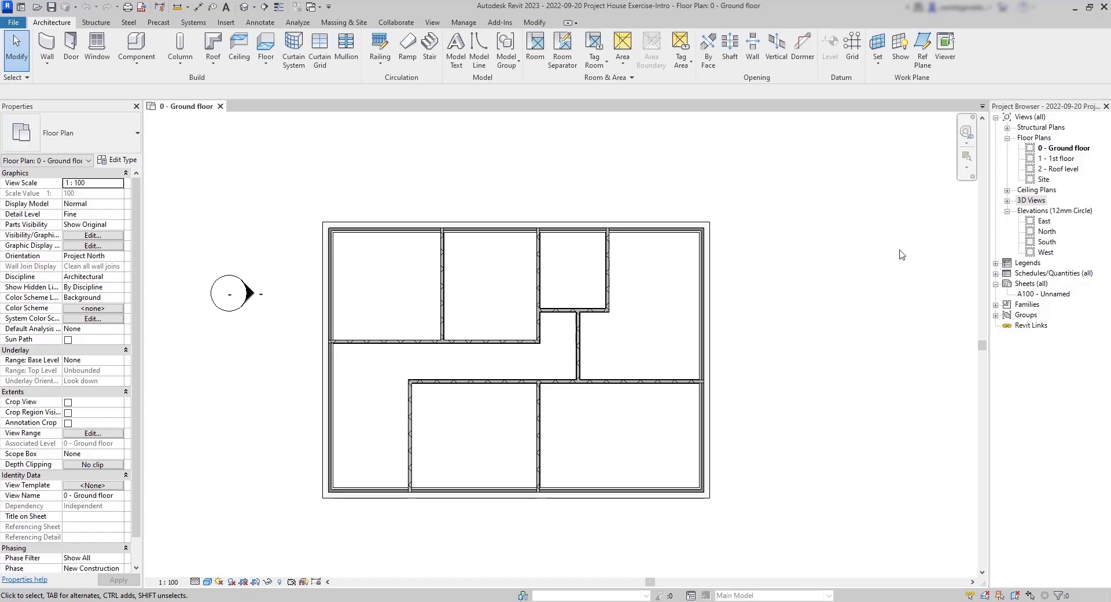
Step: Open the {3D} view, examine the ground-floor internal walls from above, and close the view
click(1007, 203)
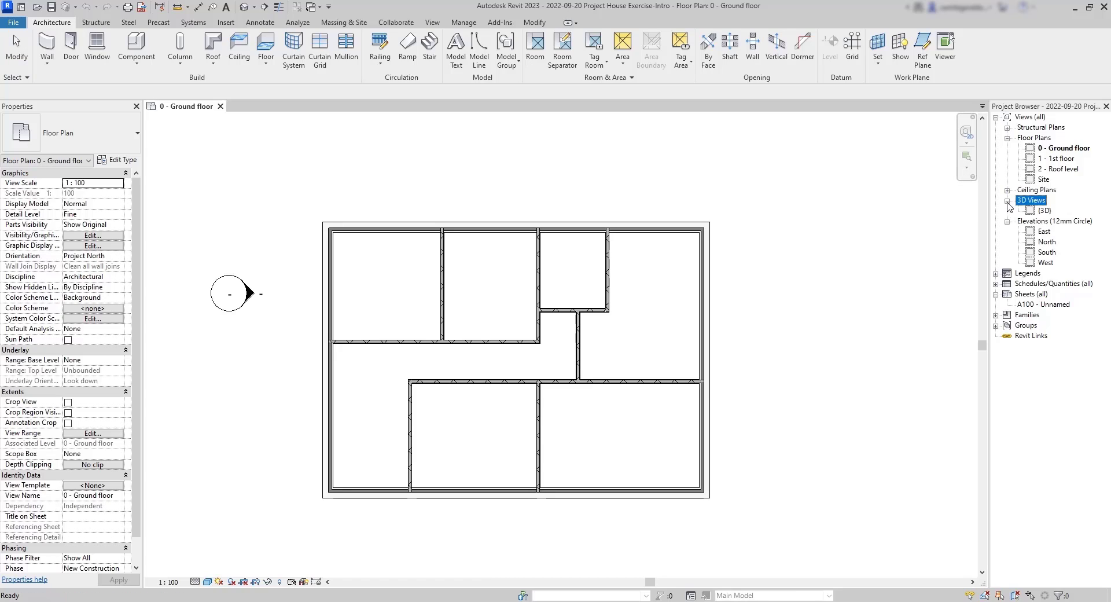
double_click(1044, 211)
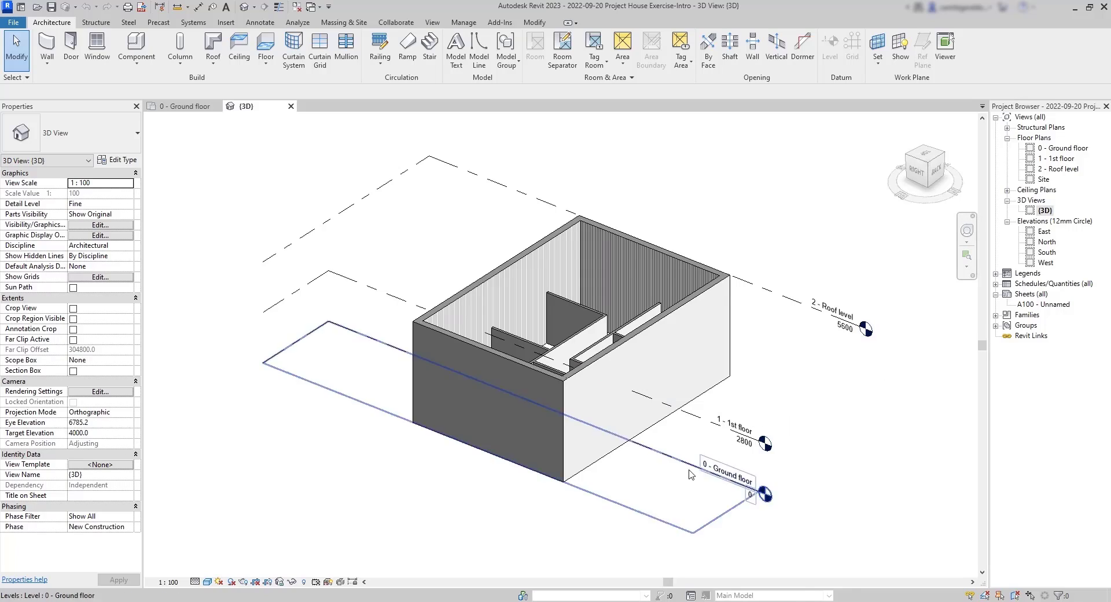
middle_drag(656, 507, 674, 498)
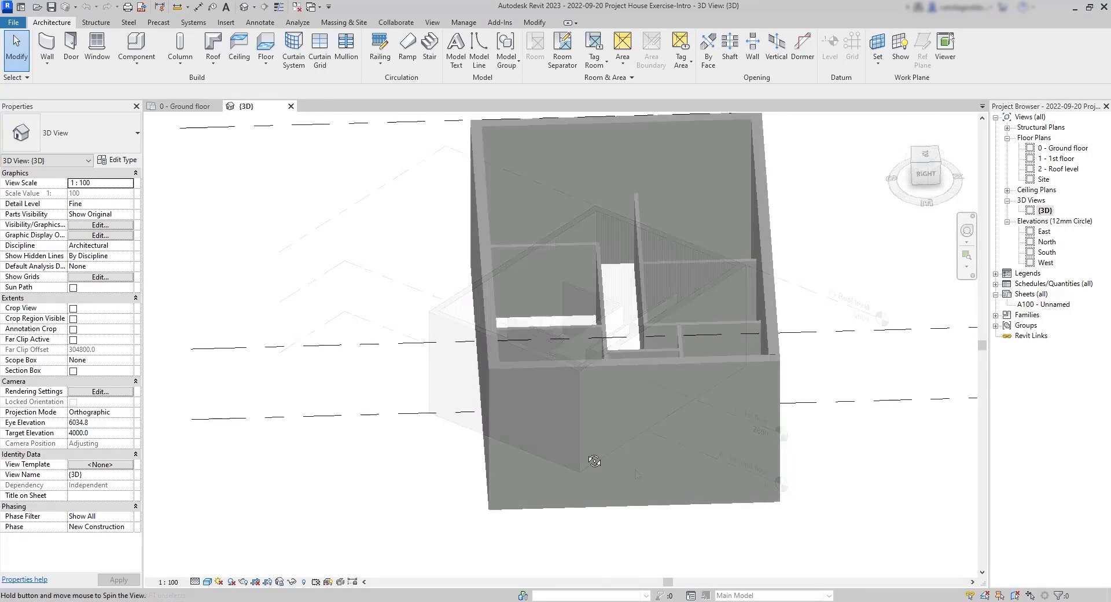
shift+middle_drag(616, 442, 450, 522)
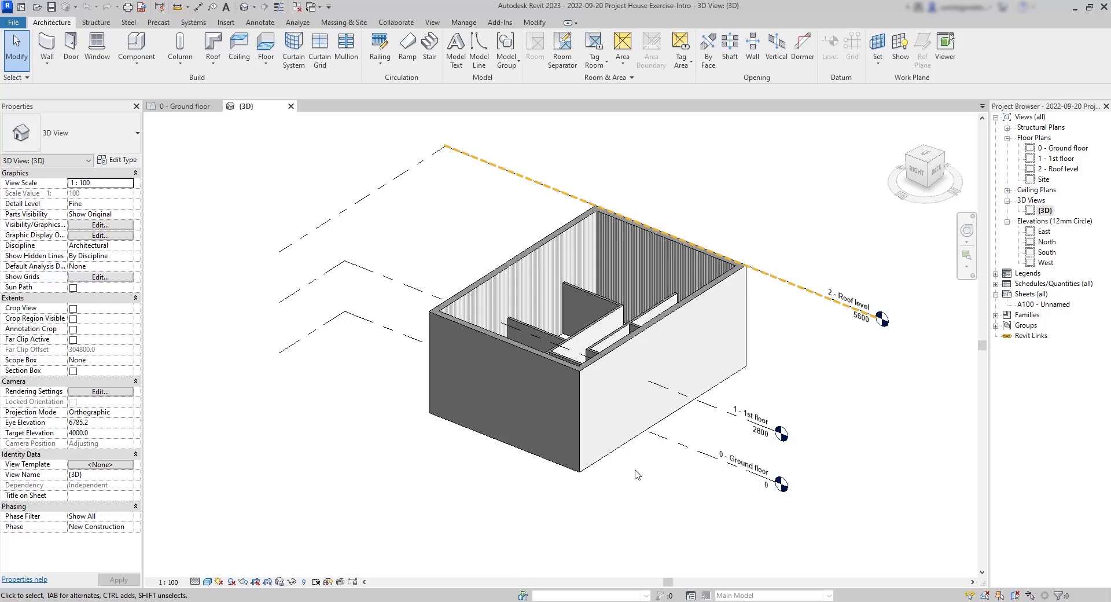
scroll(544, 383, up, 3)
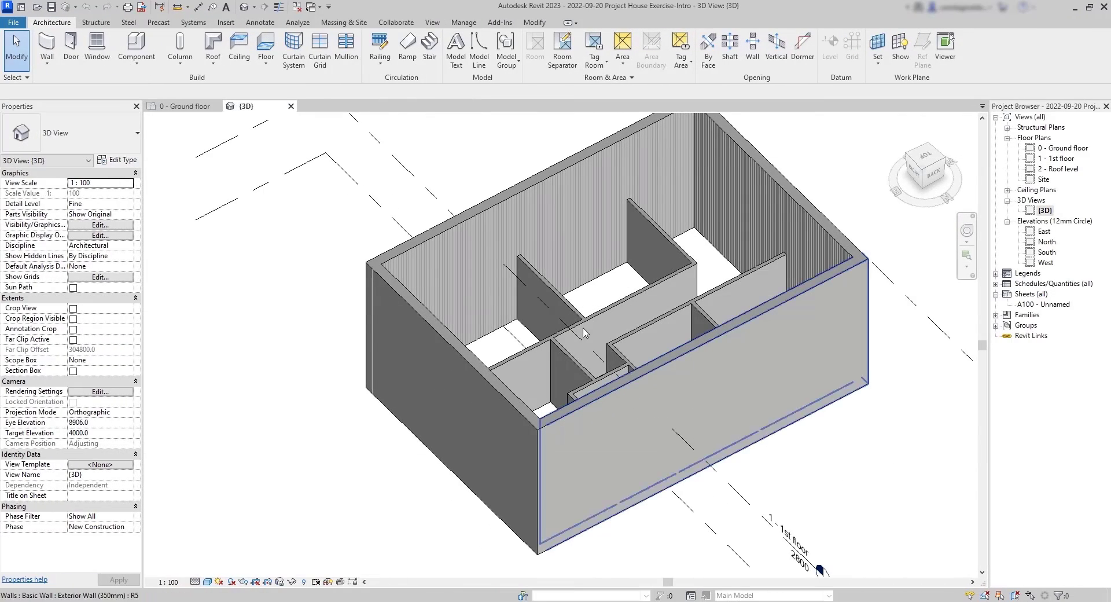
click(291, 106)
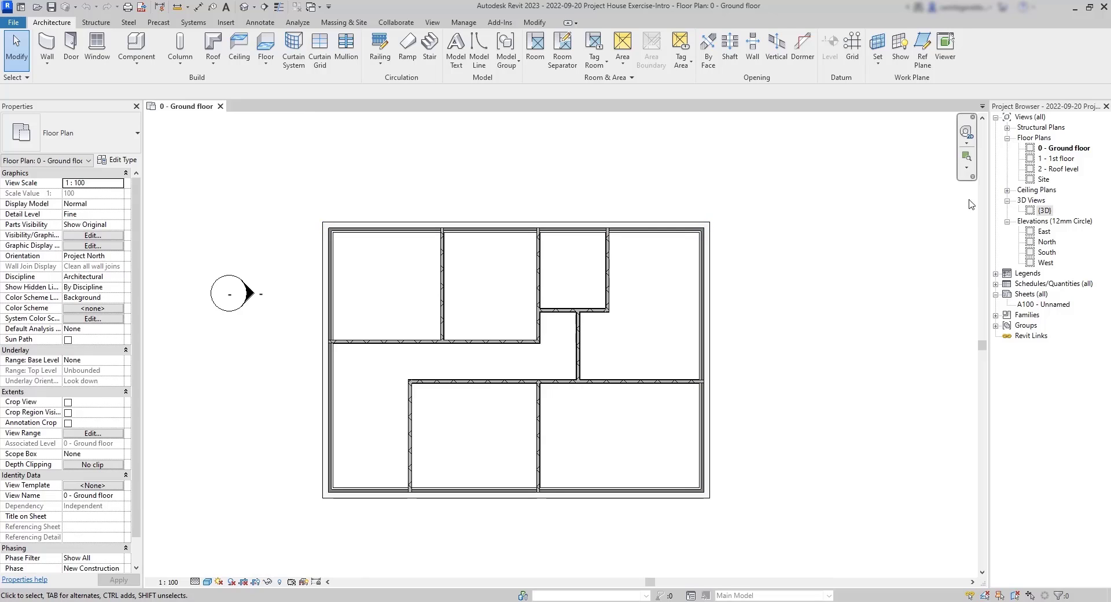
Step: Open the 1 - 1st floor plan and check the level constraints of the right exterior wall
click(1045, 210)
double_click(1047, 160)
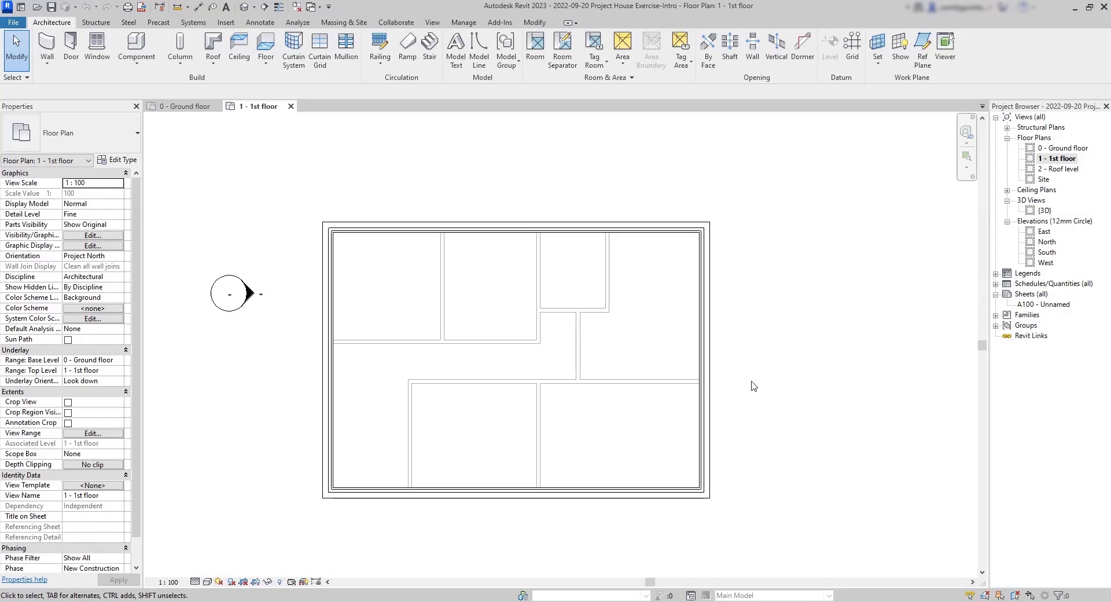
click(706, 383)
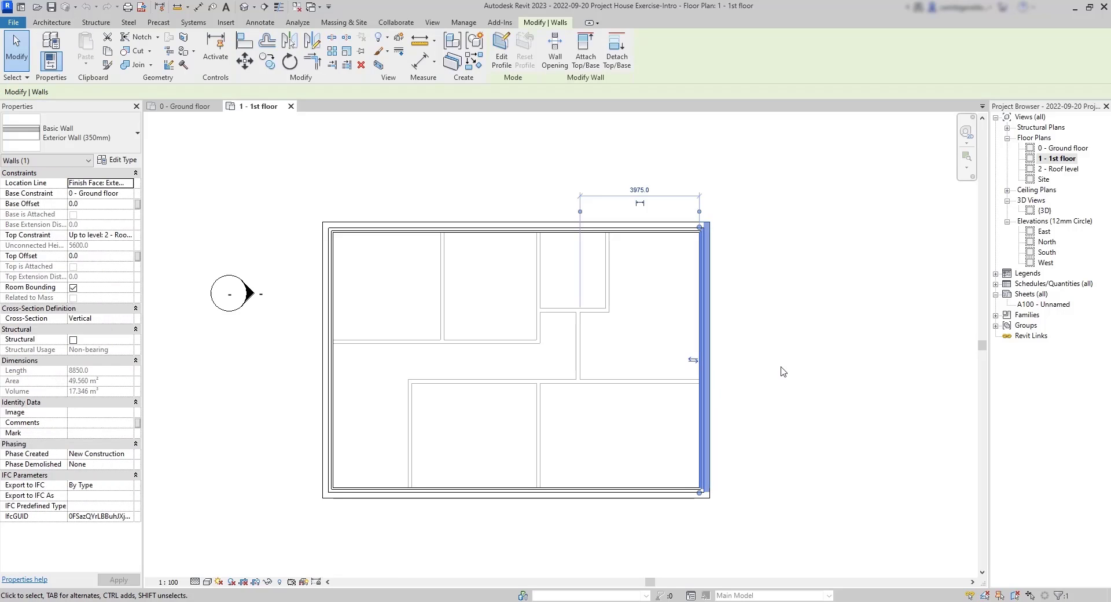
key(Escape)
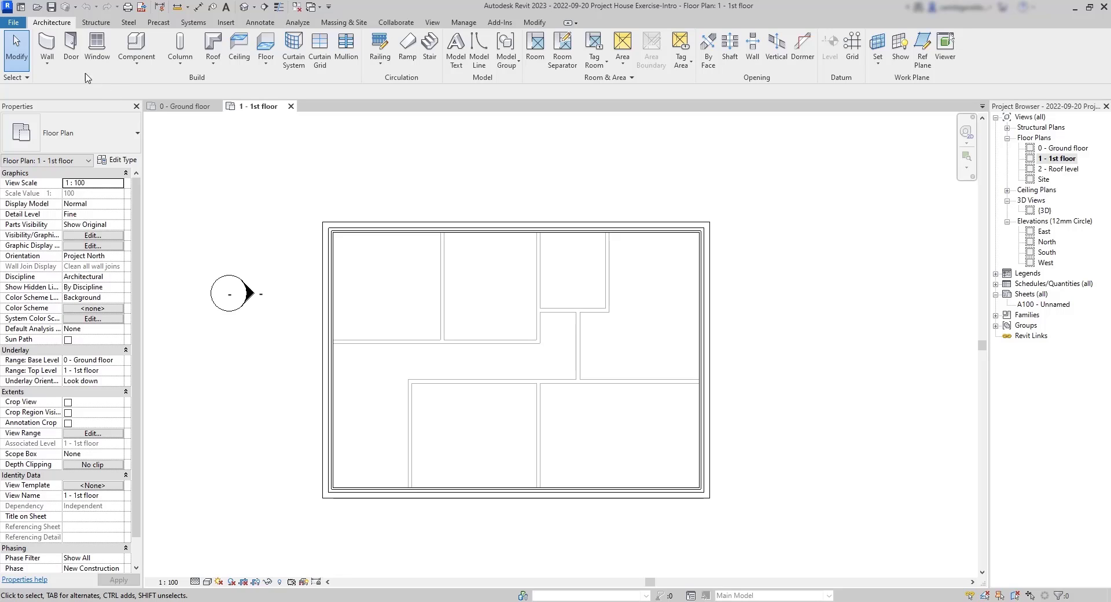
Step: Trace the lower-left vertical and long horizontal ground-floor walls on the 1st floor with Internal Wall (125mm), from the lower to the right exterior wall
click(48, 51)
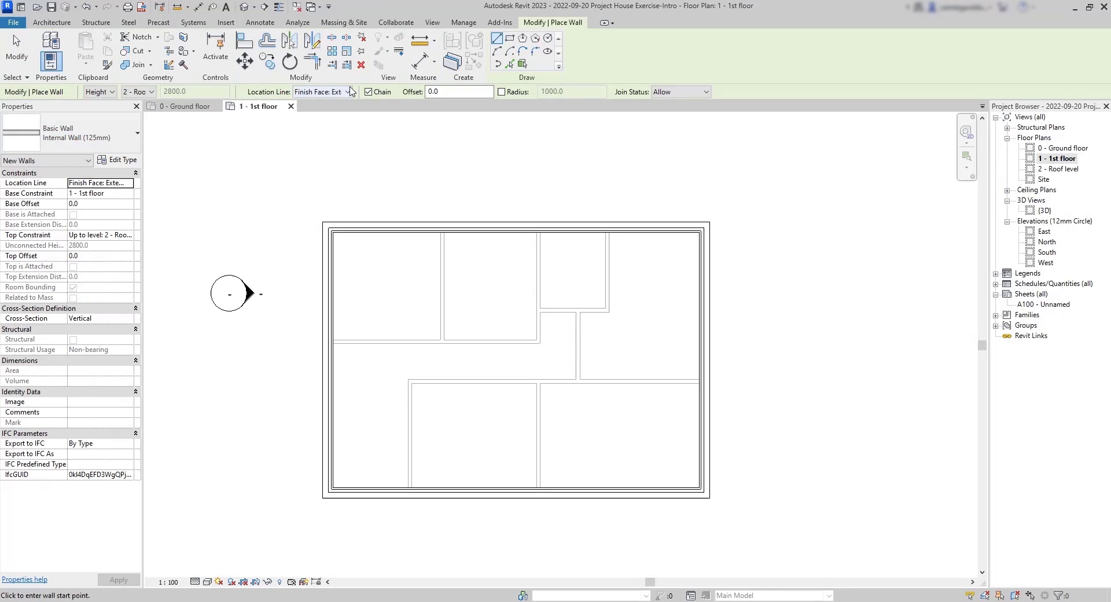
click(347, 91)
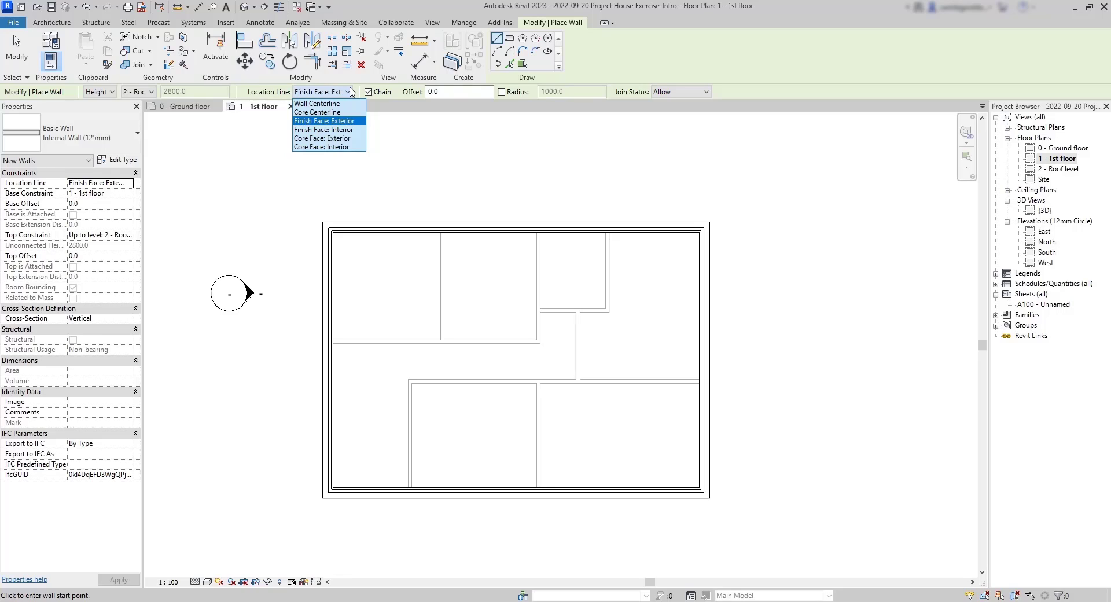
click(350, 92)
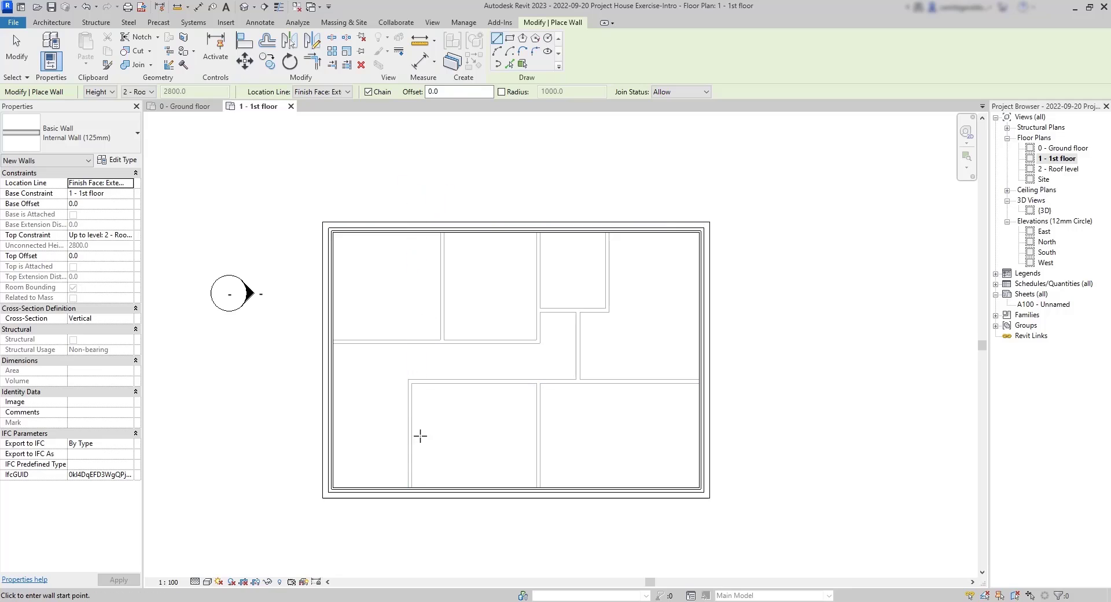
scroll(410, 490, up, 2)
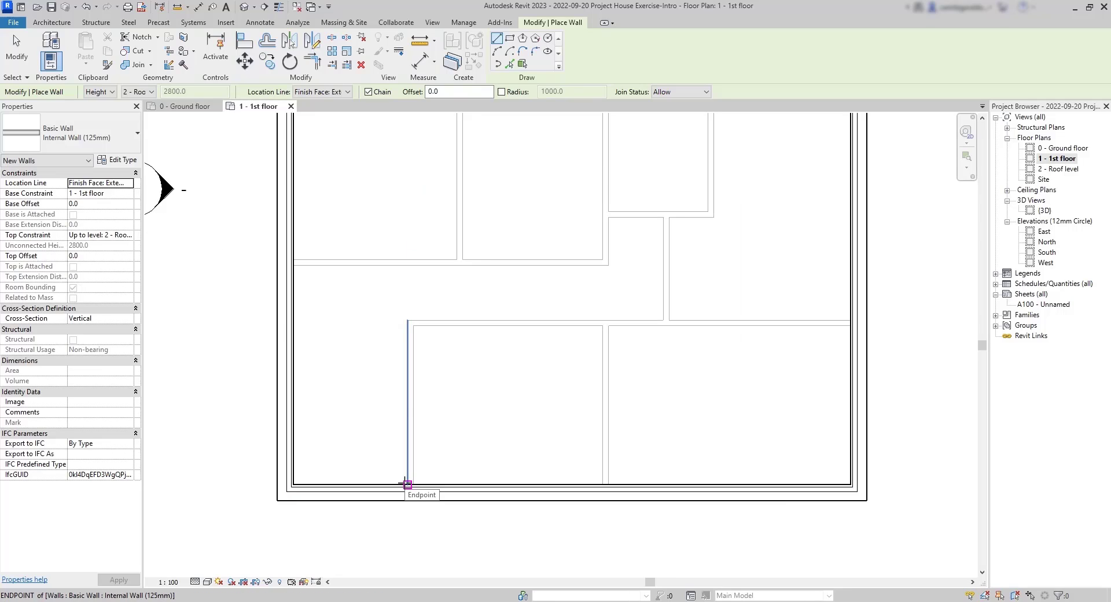
click(408, 483)
scroll(405, 357, up, 2)
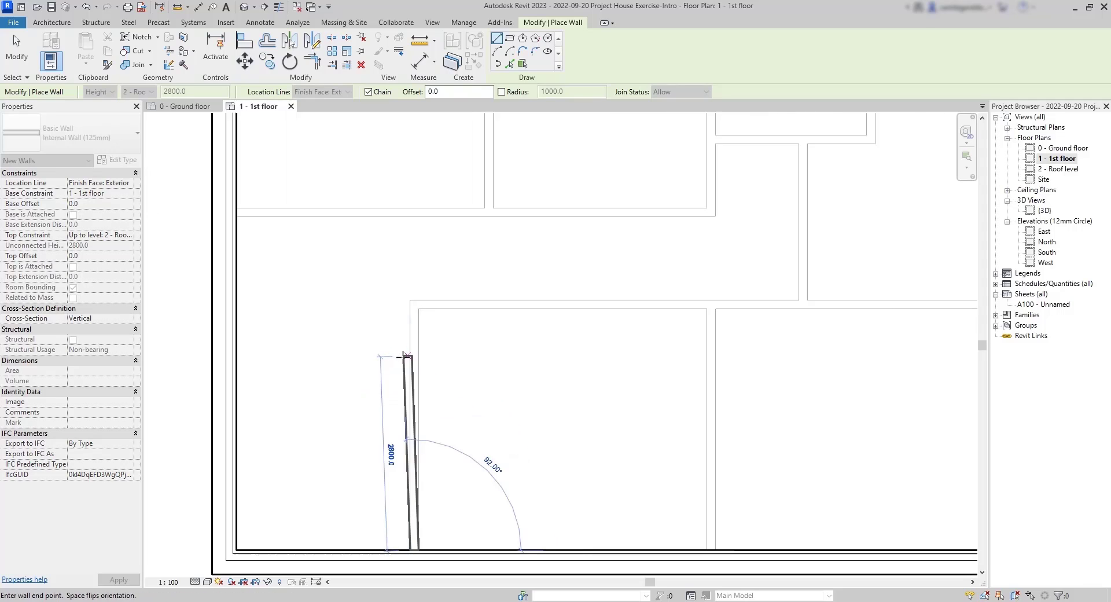
click(409, 299)
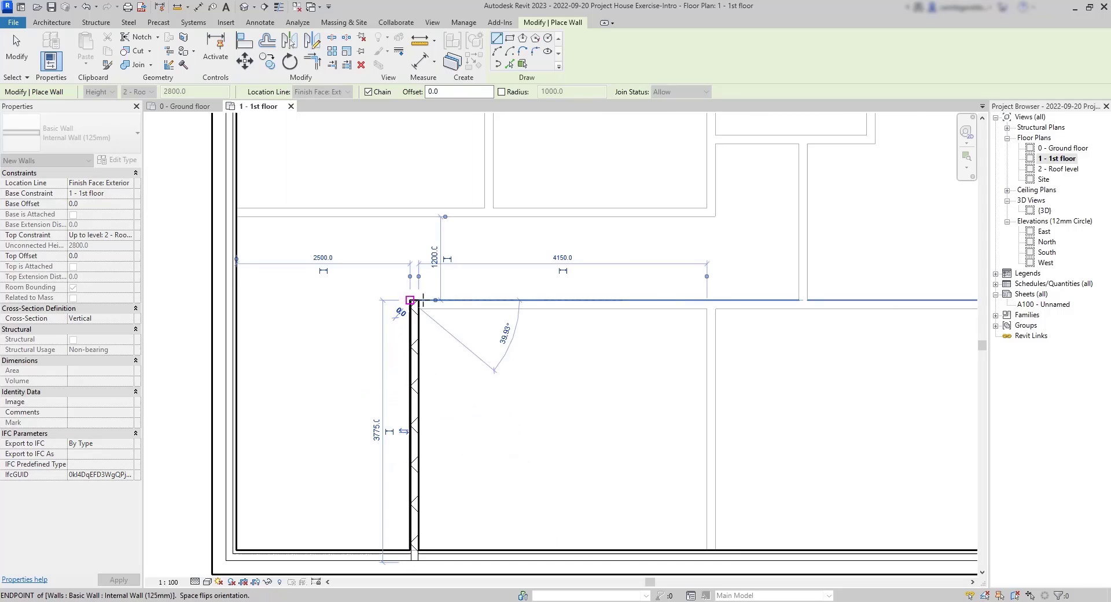
scroll(573, 305, down, 2)
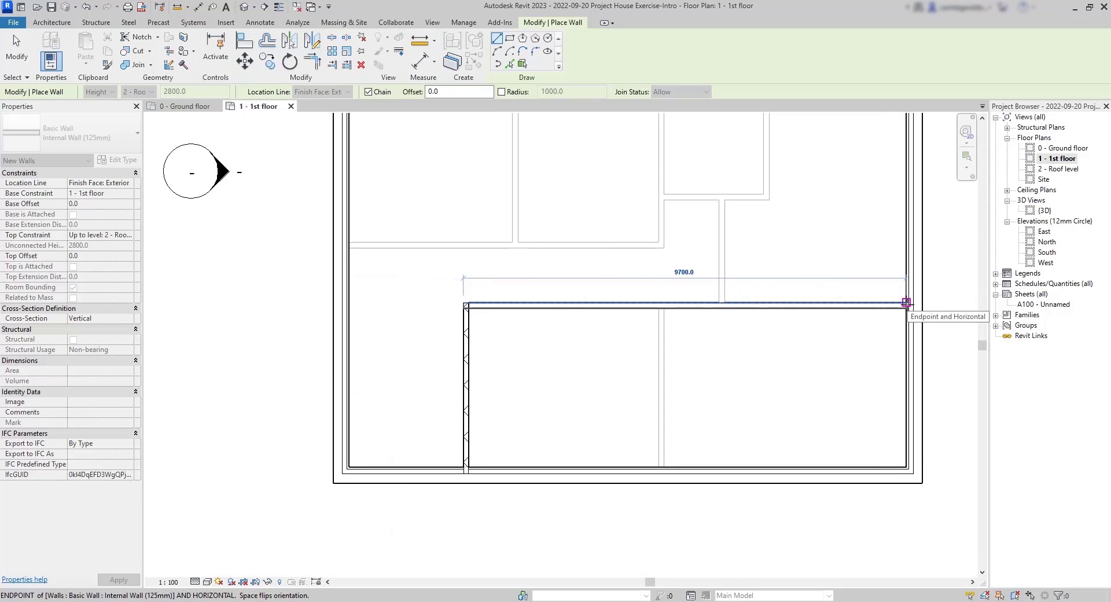
click(906, 302)
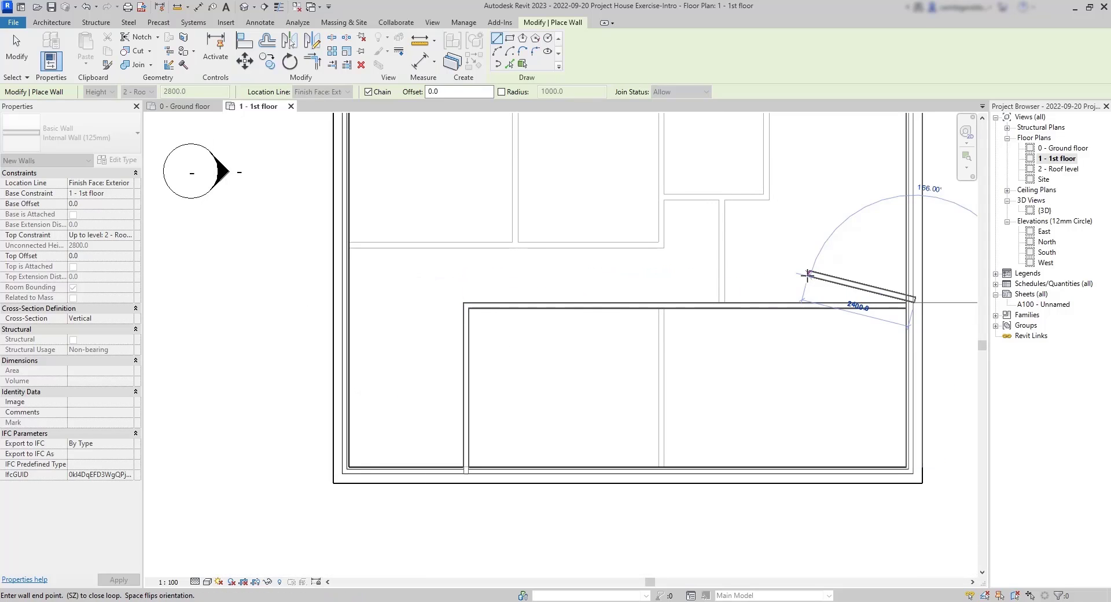
key(Escape)
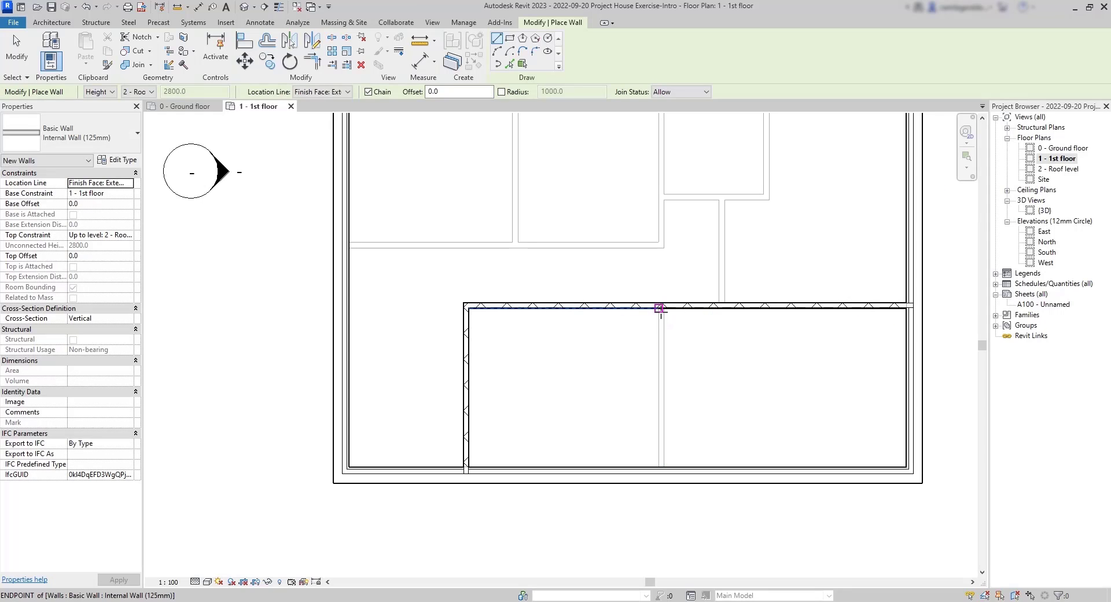
Step: Draw the lower central partition over its ground-floor outline, from the long horizontal wall down to the lower exterior wall
click(659, 308)
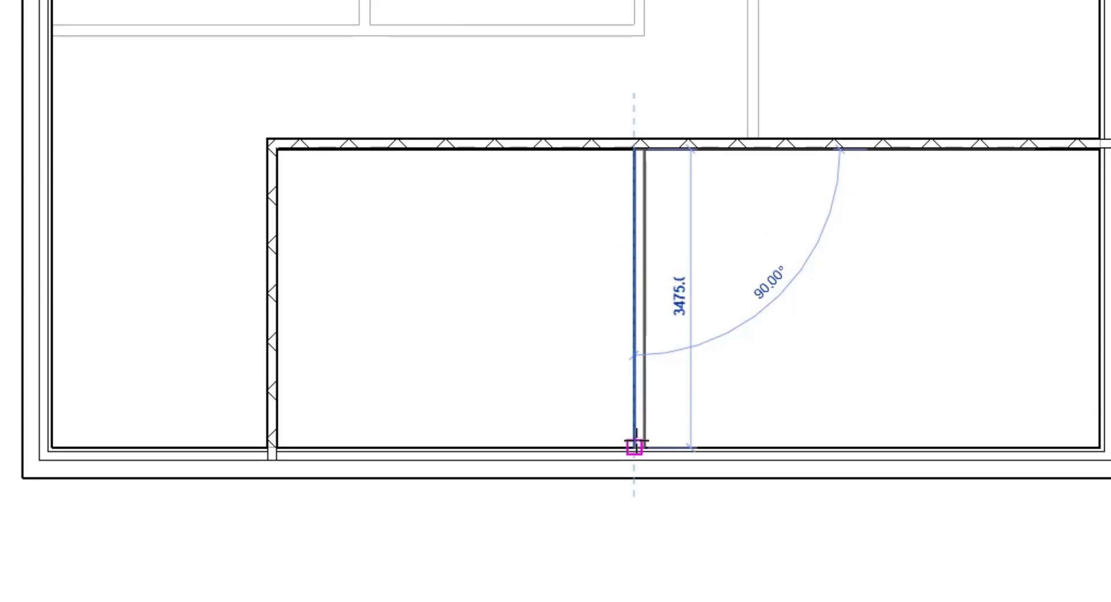
click(634, 447)
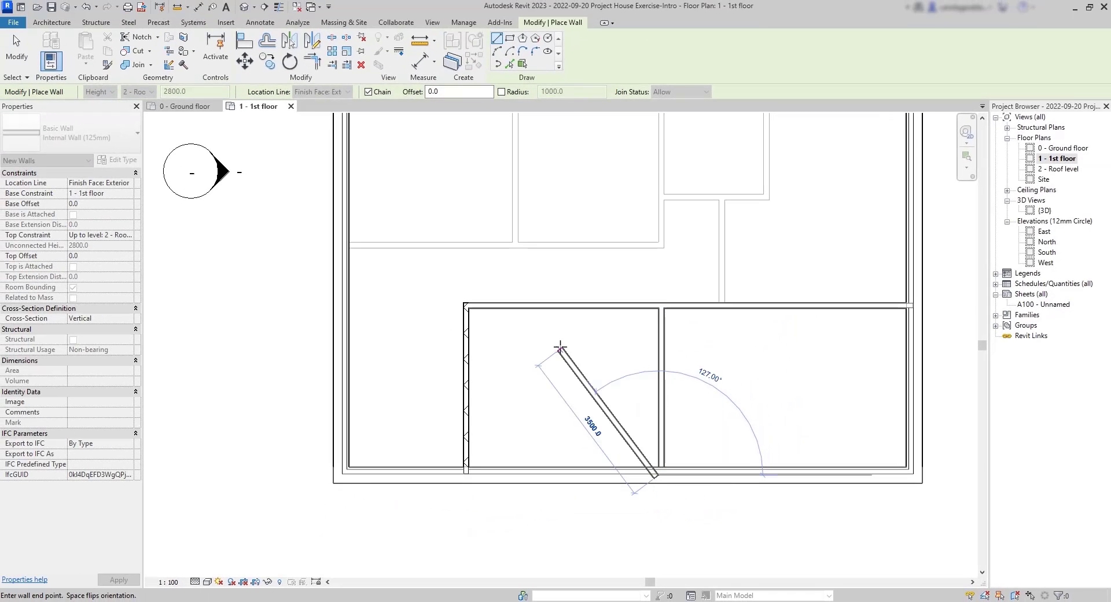
key(Escape)
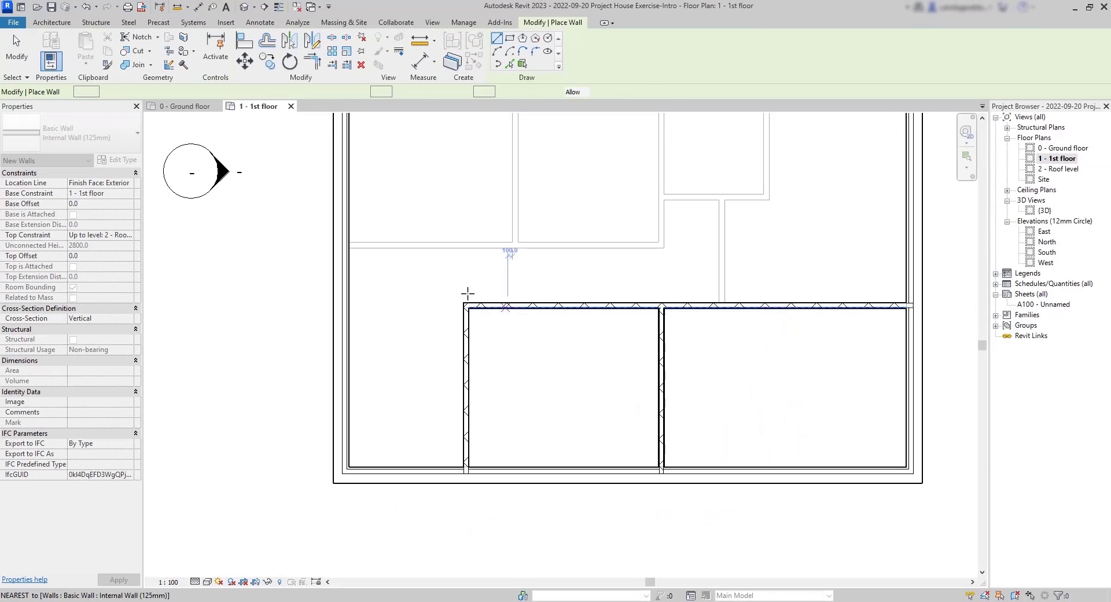
Step: Trace the upper-left horizontal wall from the left exterior wall to the upper central wall's outline, continuing up it to the upper exterior wall
click(349, 241)
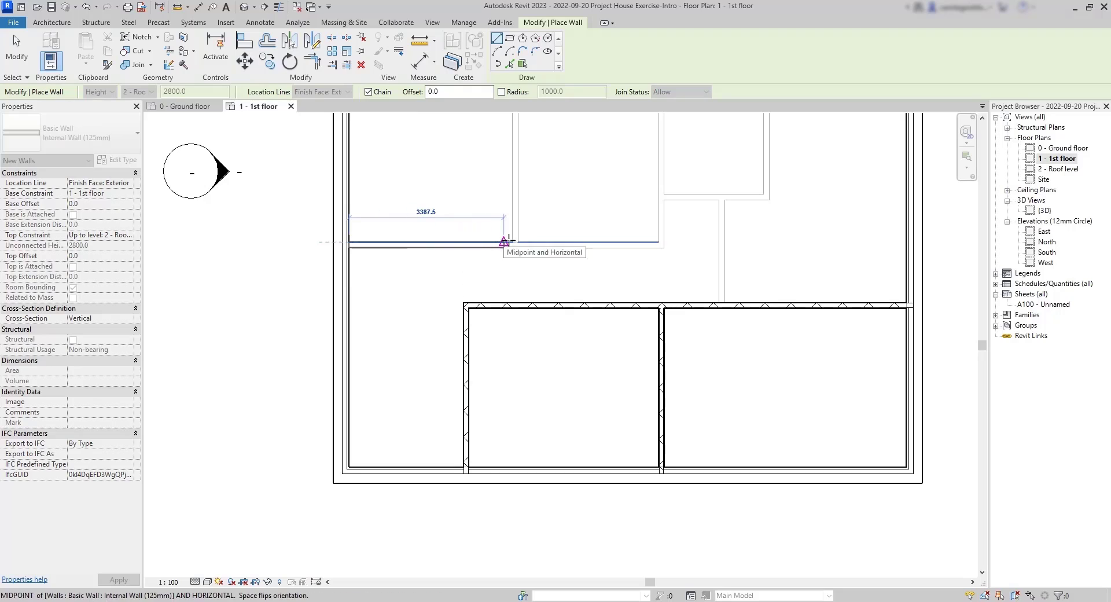
click(658, 242)
middle_drag(660, 165, 660, 246)
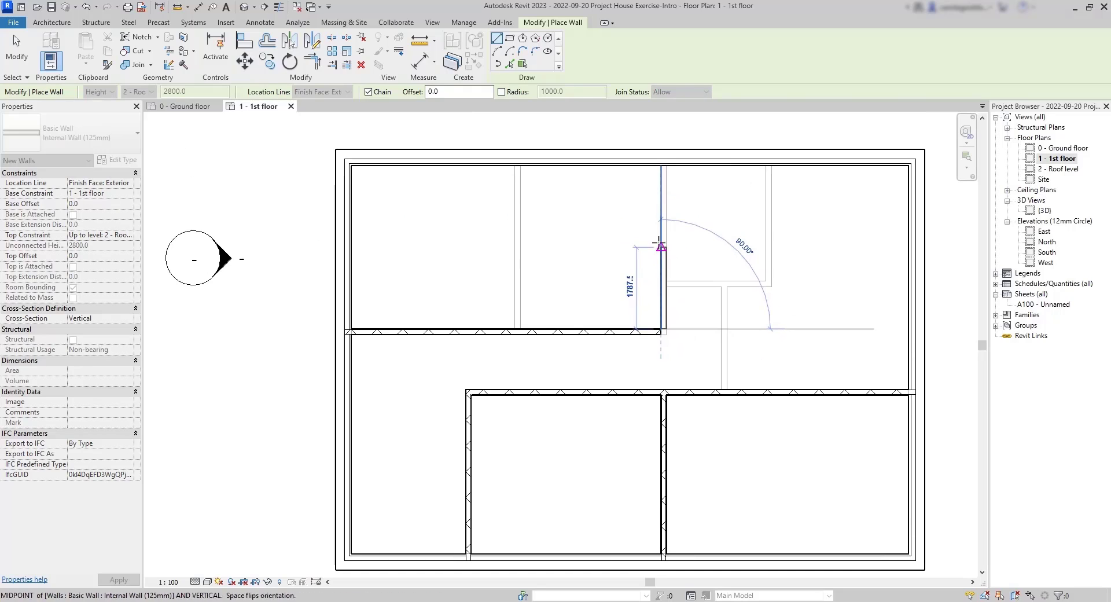
click(660, 160)
key(Escape)
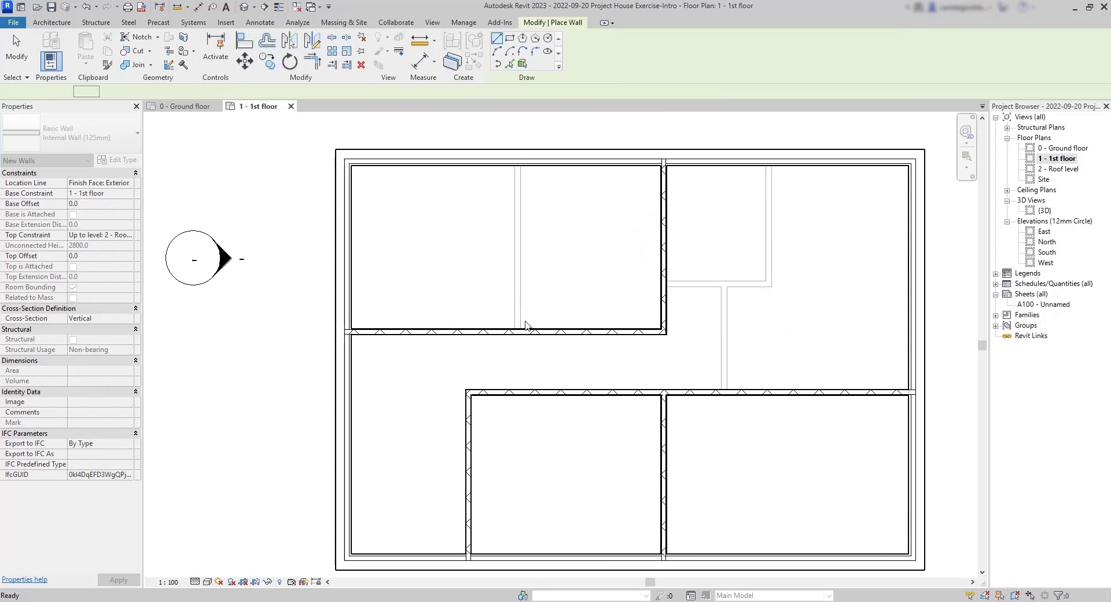
Step: Draw the vertical partition dividing the upper-left area over its ground-floor outline, from the horizontal wall up to the upper exterior wall
click(518, 328)
click(514, 161)
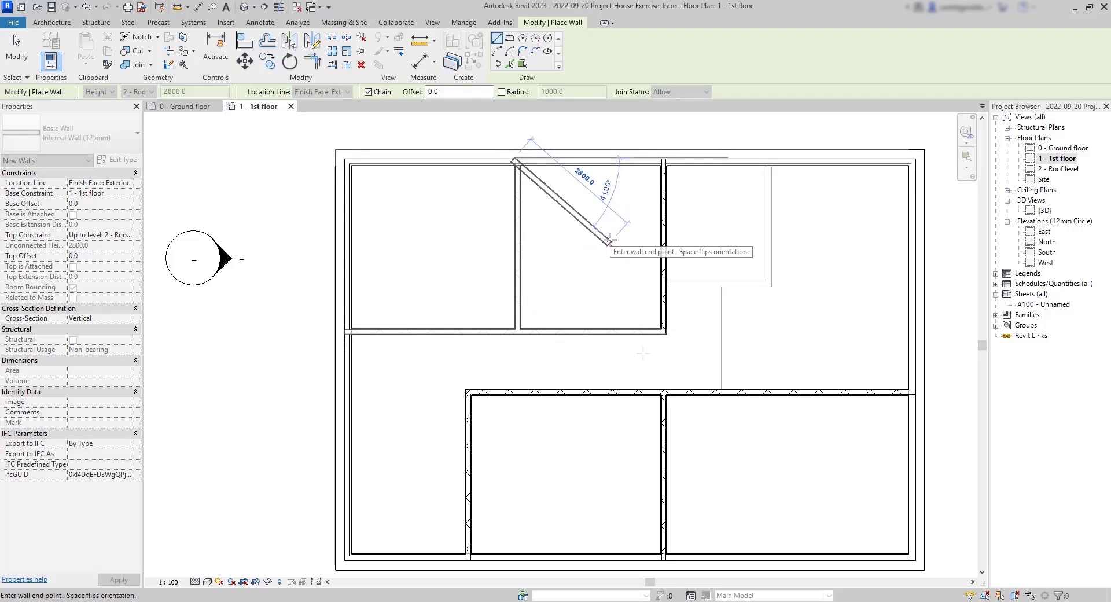
key(Escape)
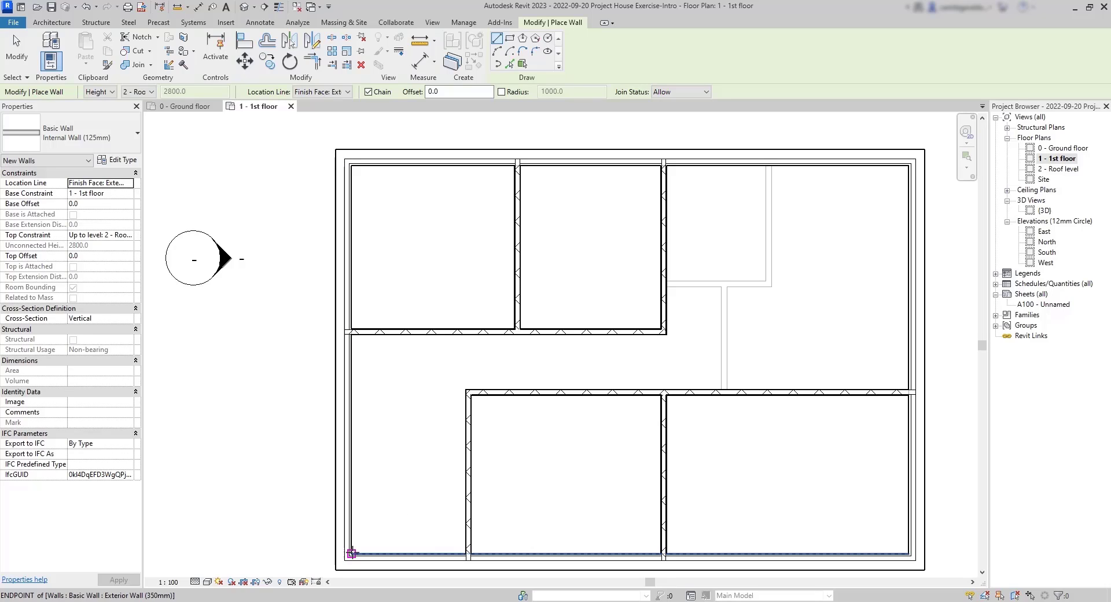
click(351, 553)
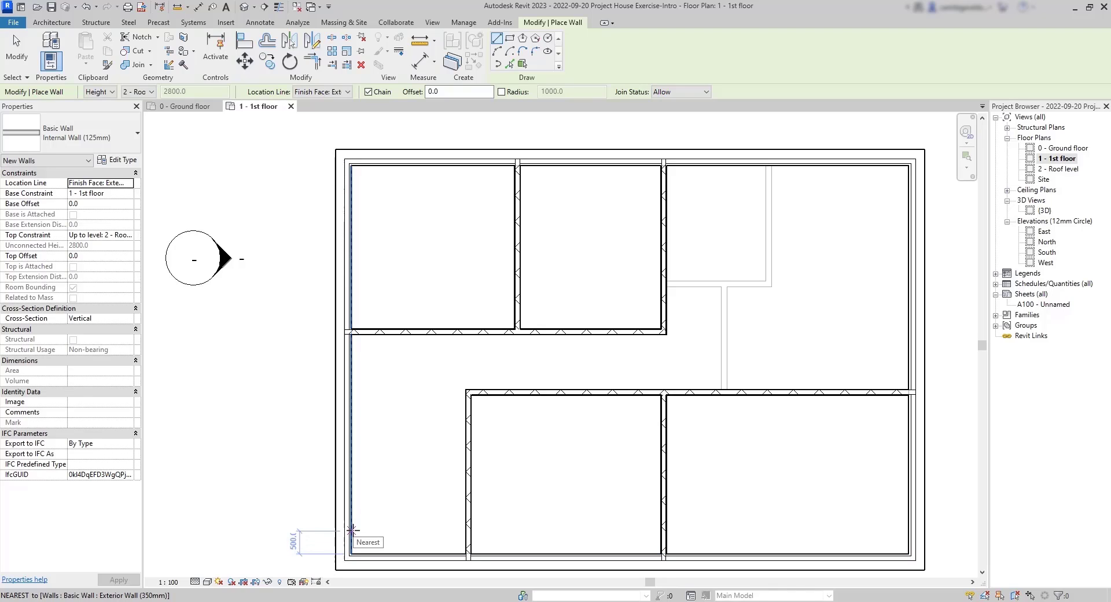
Step: Draw a horizontal partition across the lower-left area from the left exterior wall to the lower-left vertical wall, flipped to the upper side
text(1000)
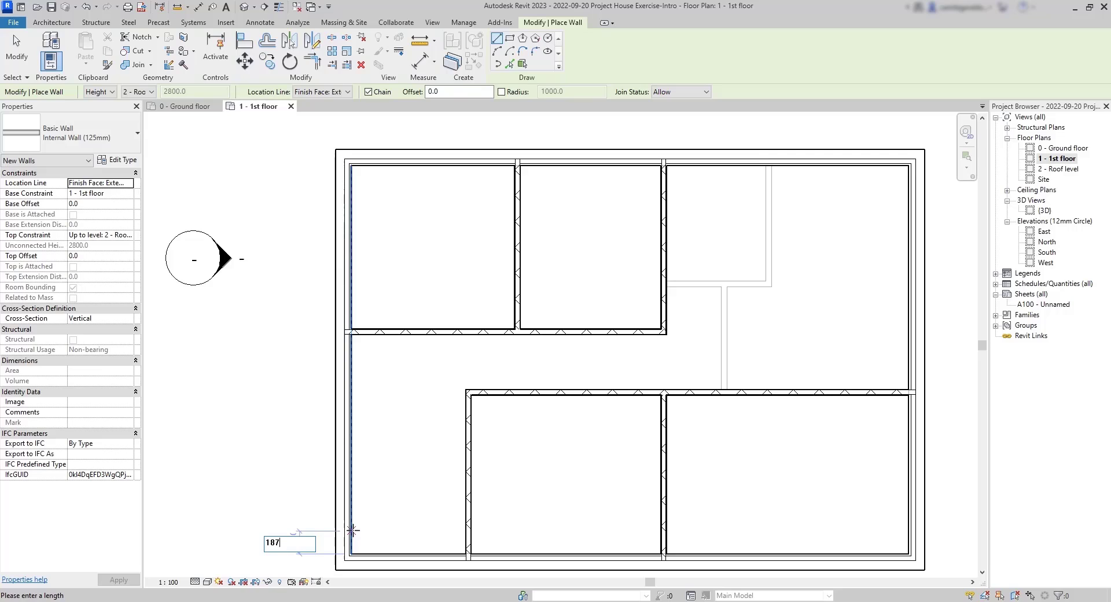
key(Return)
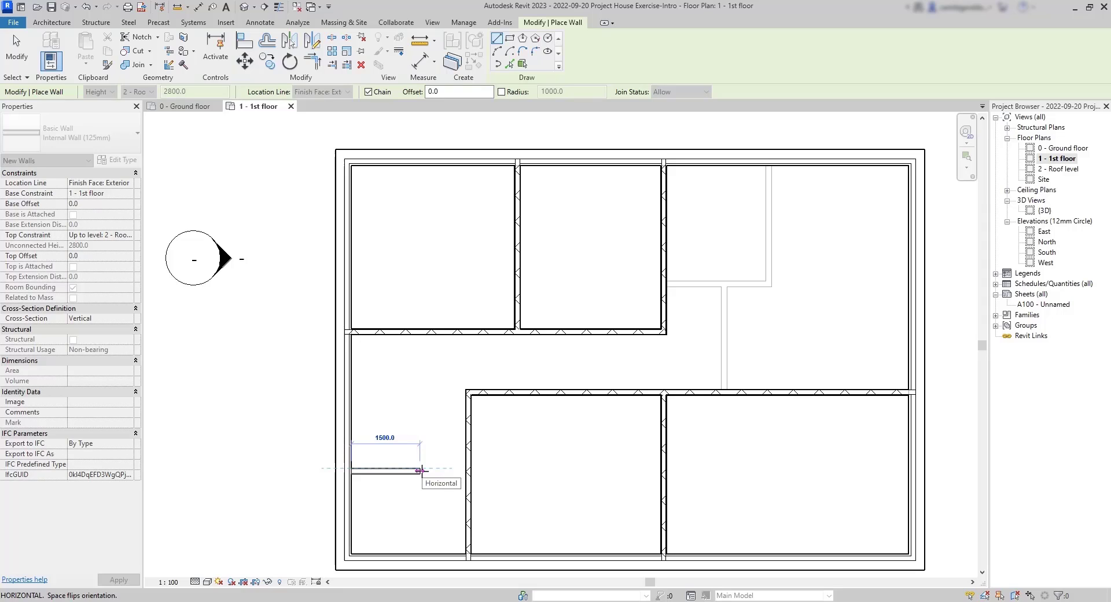
key(space)
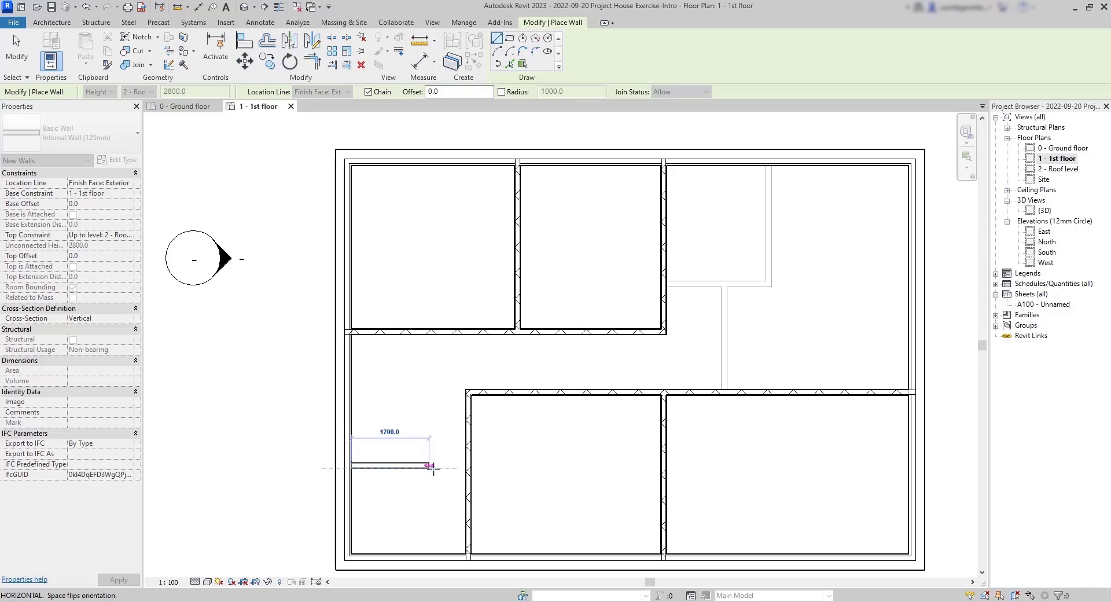
click(466, 468)
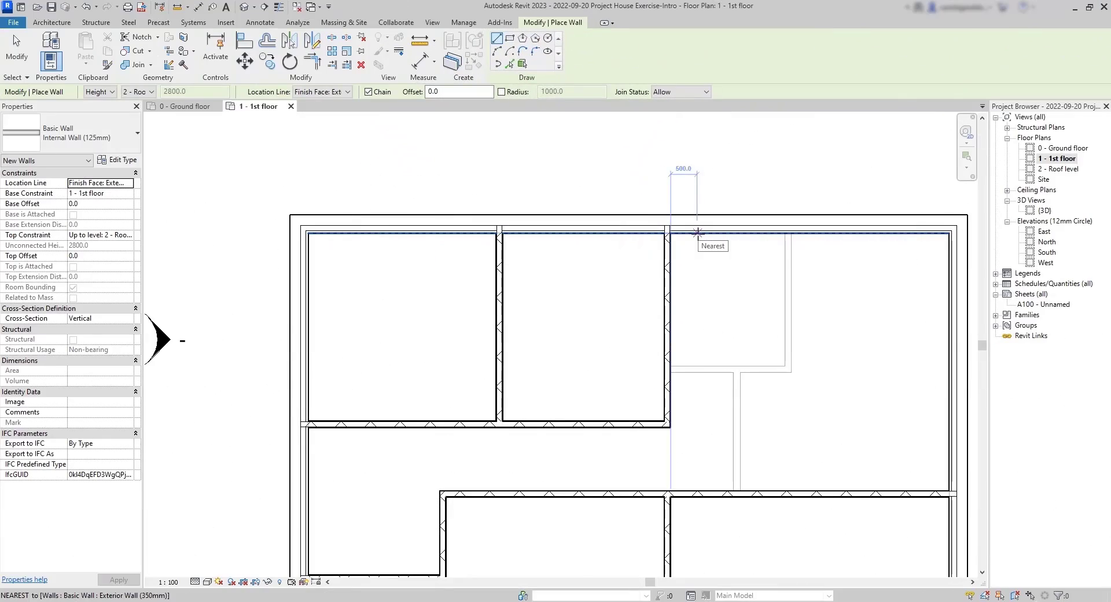
Step: Enclose the room beside the upper central wall with an L-shaped wall 3575 mm deep, and add a short partition linking it to the long horizontal wall
text(2)
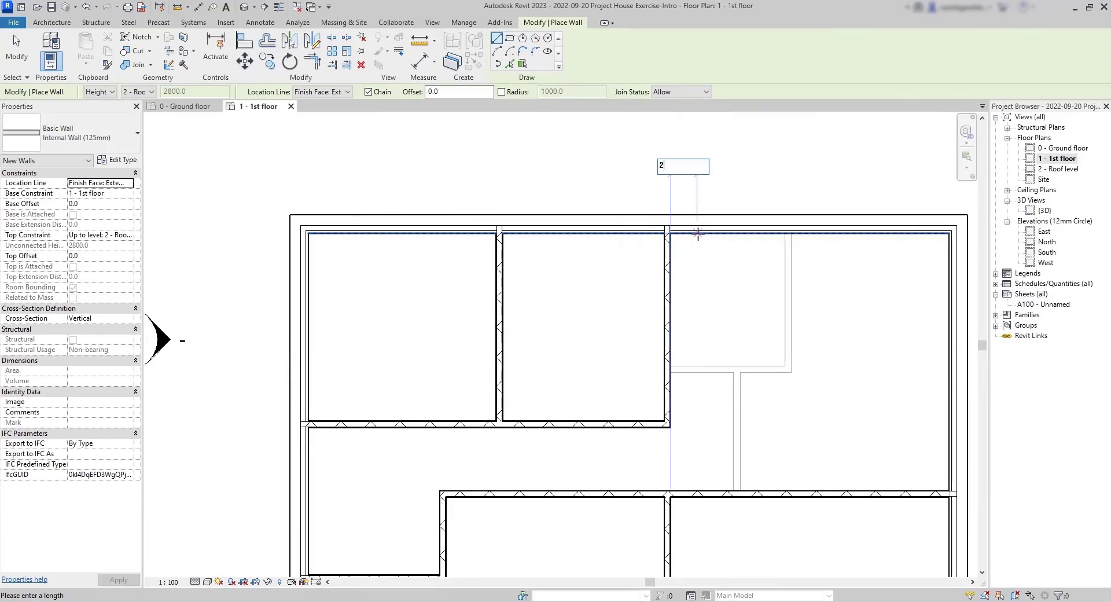
key(Return)
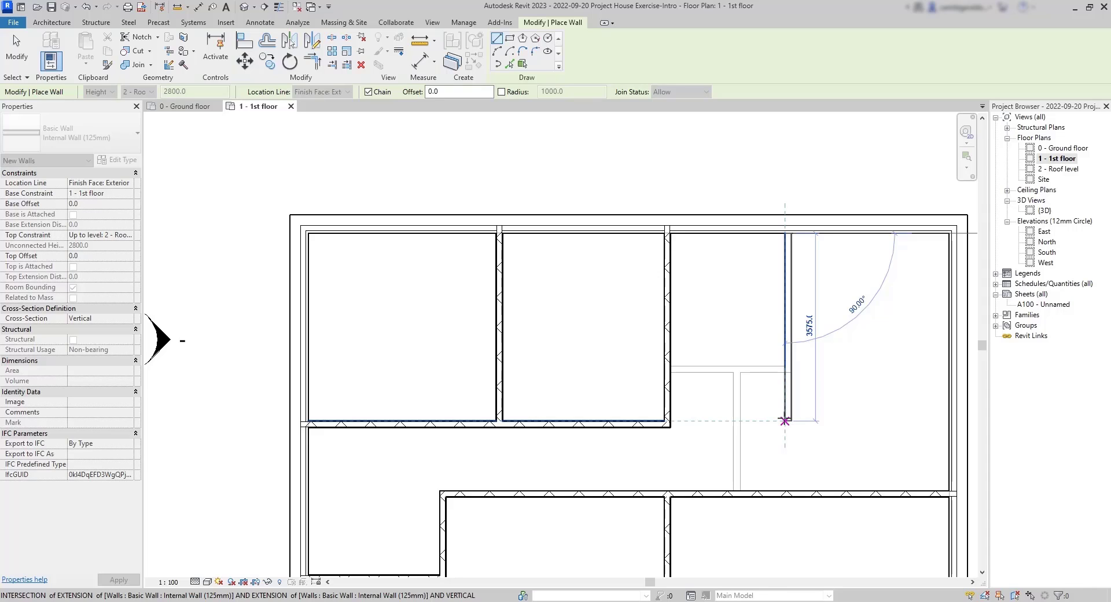
click(784, 420)
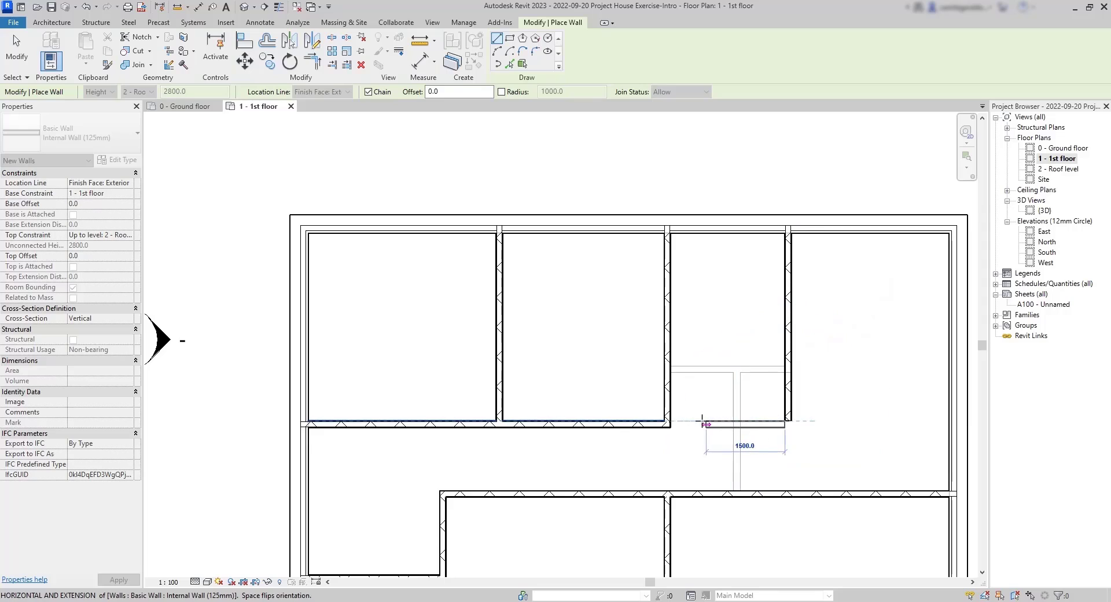
click(673, 424)
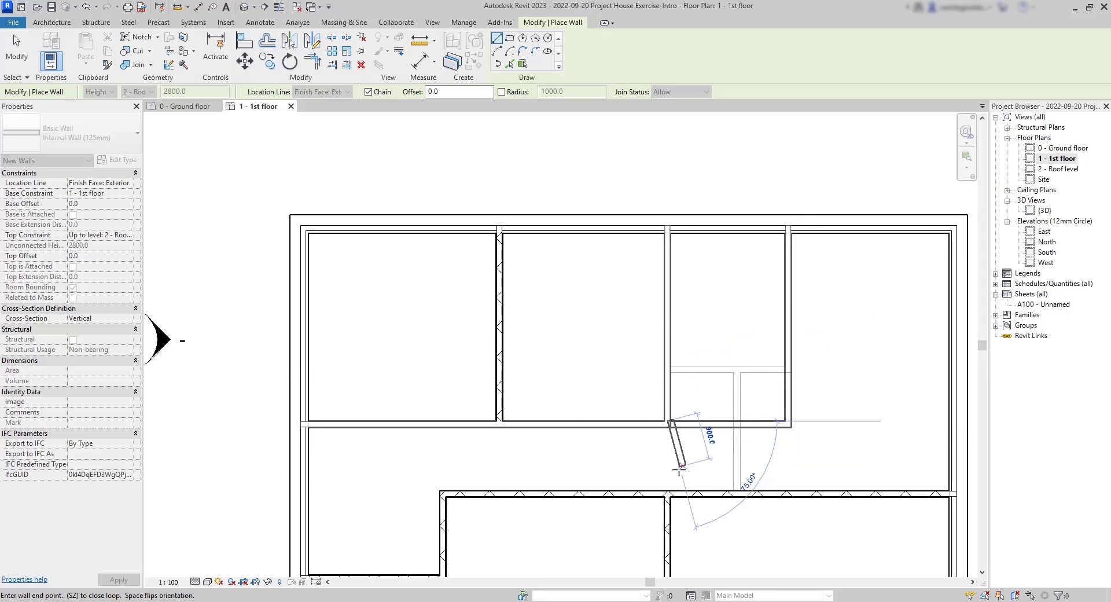
scroll(679, 468, up, 3)
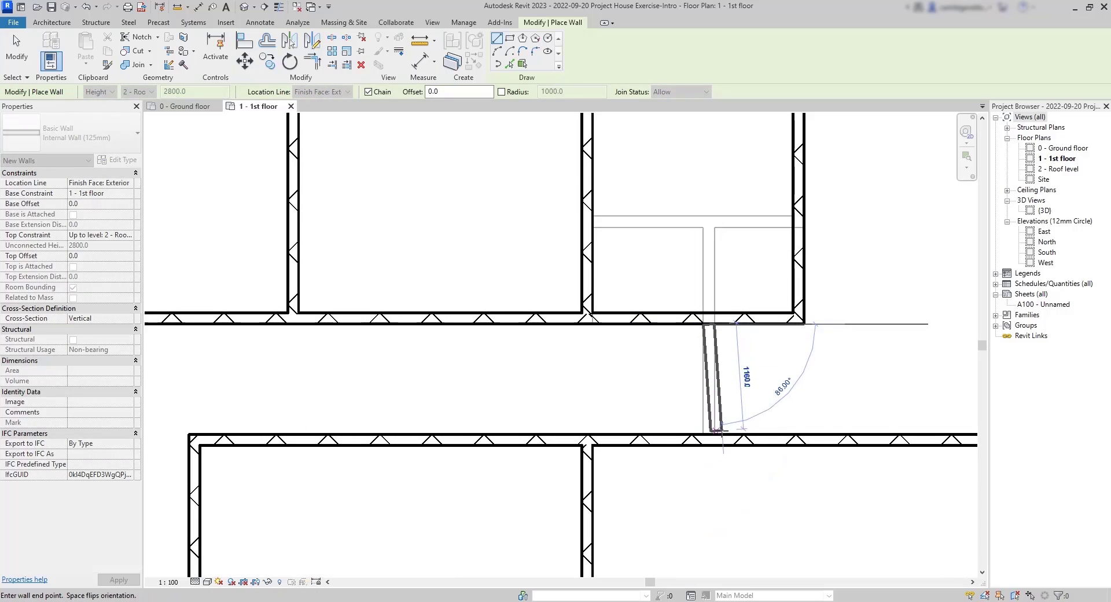
click(714, 434)
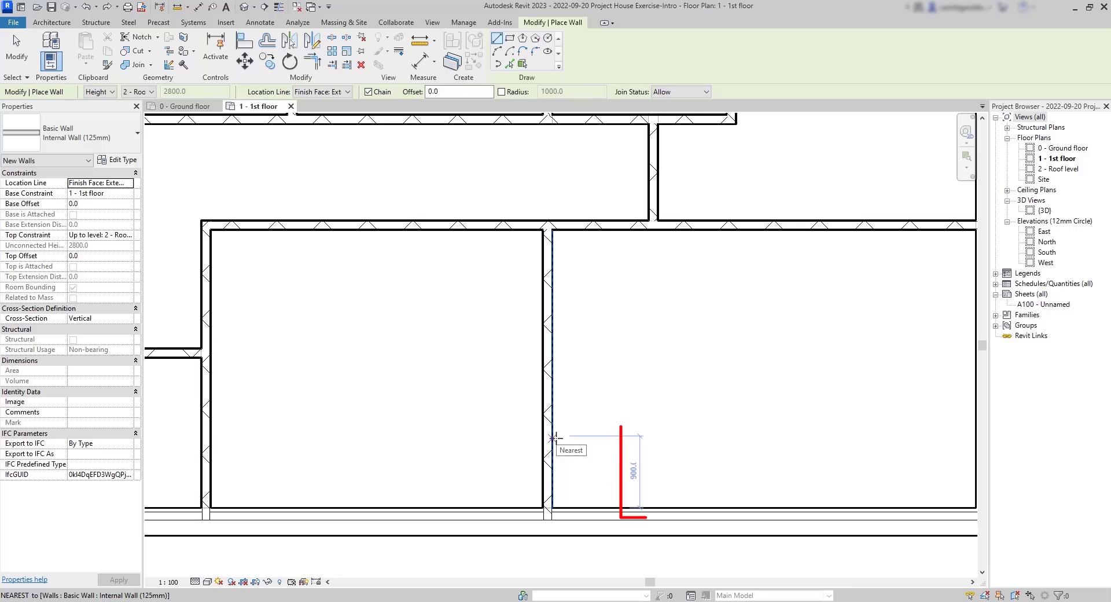
Step: Enclose a small lower room beside the central partition, starting 1500 mm above the lower exterior wall, running 2000 mm across and down to that wall
text(1500)
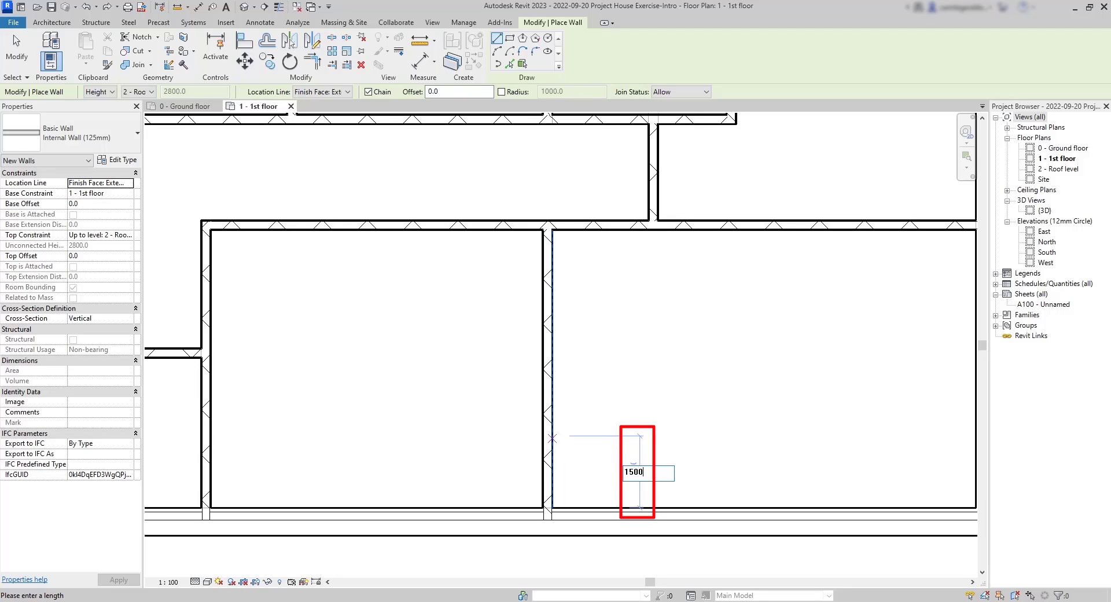
key(Return)
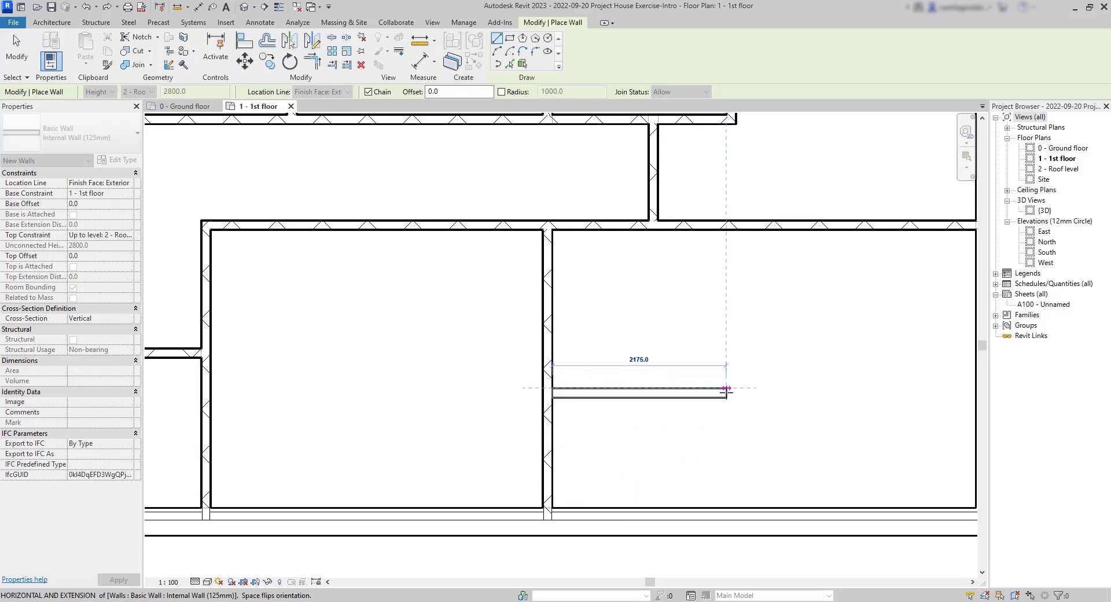
key(space)
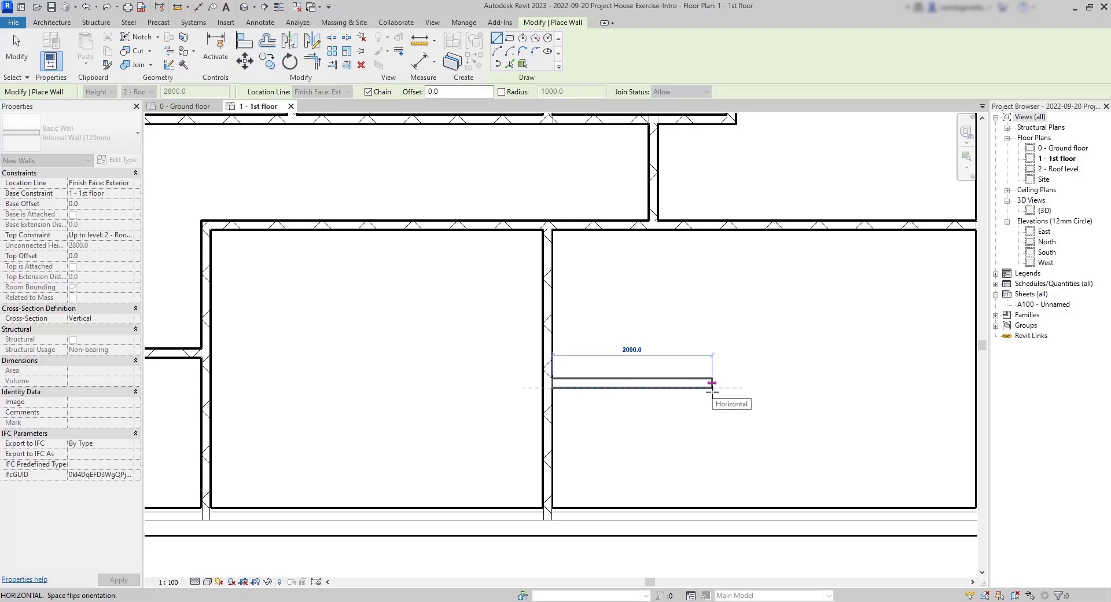
click(712, 386)
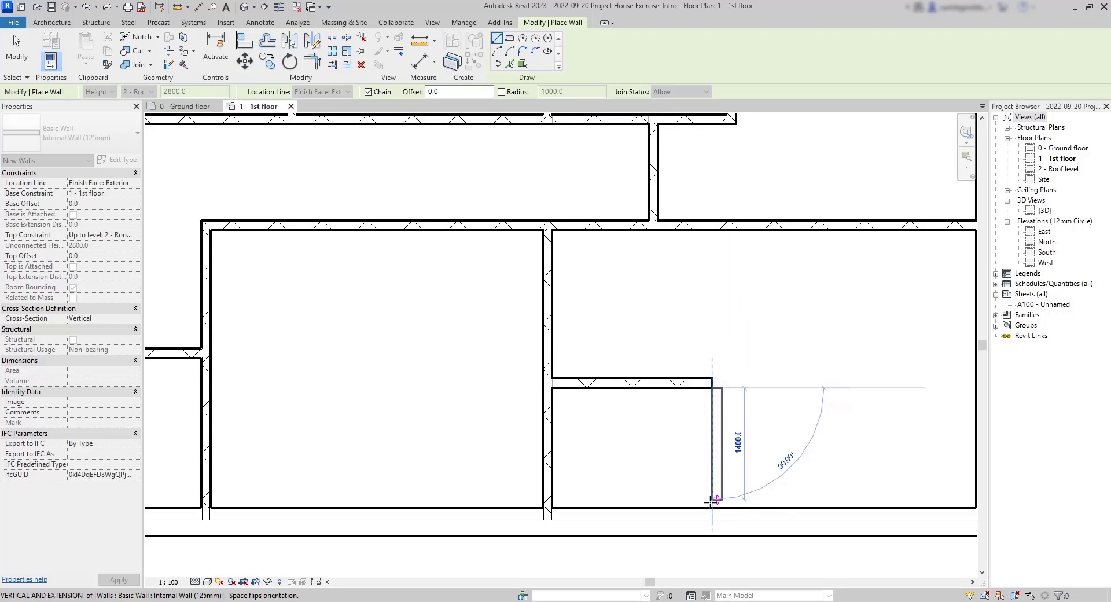
click(712, 520)
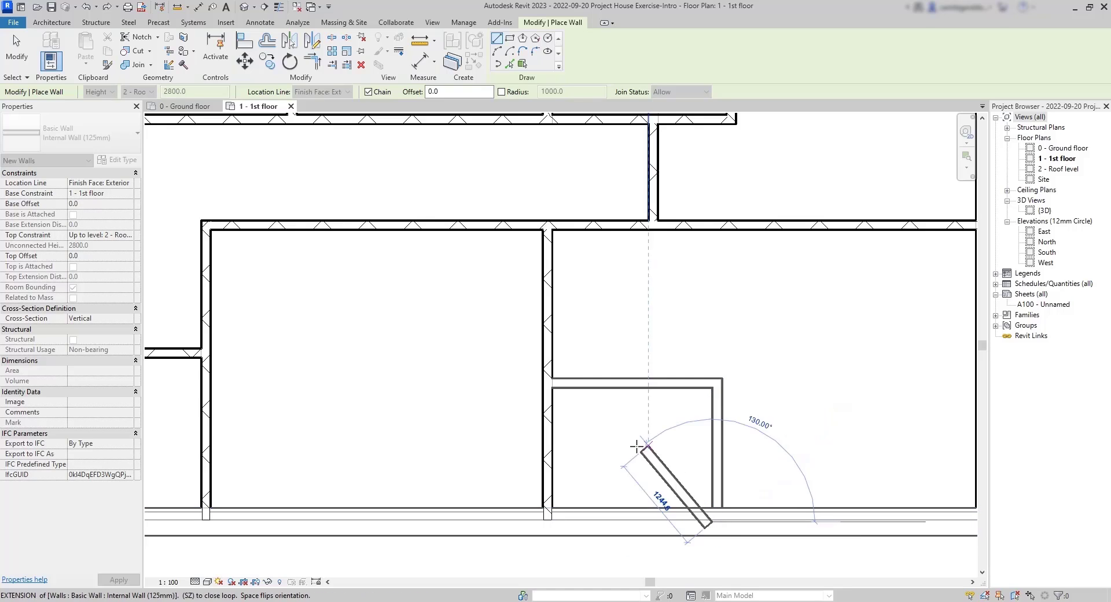
key(Escape)
scroll(632, 446, down, 2)
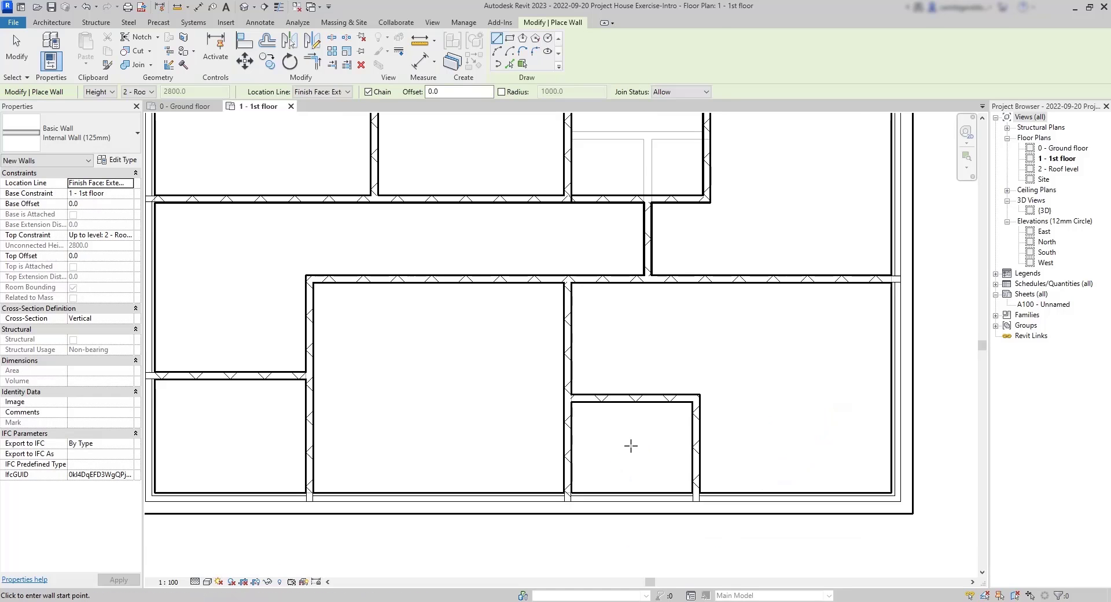
scroll(631, 445, down, 1)
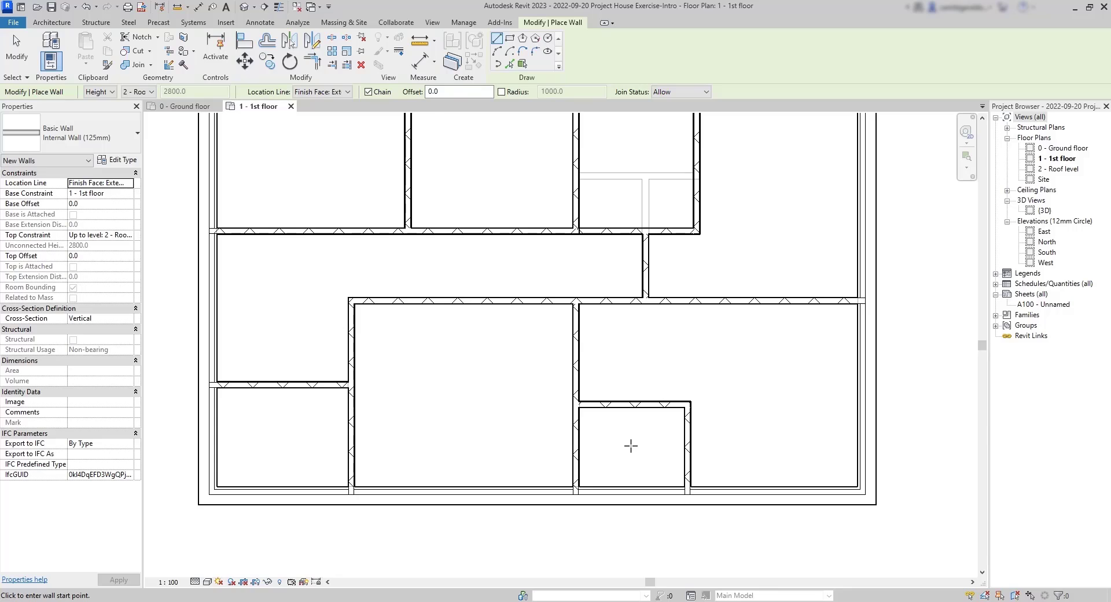
scroll(631, 446, down, 2)
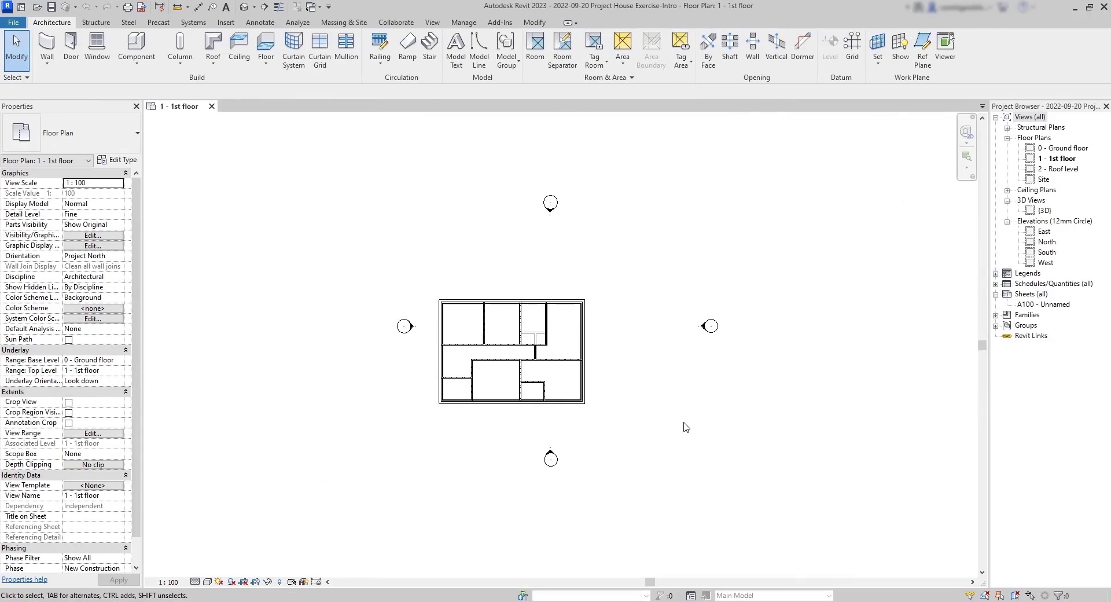
Step: Set the 1st floor plan's scale to 1:50 and move the four elevation markers so they are centred on the house's sides
click(170, 582)
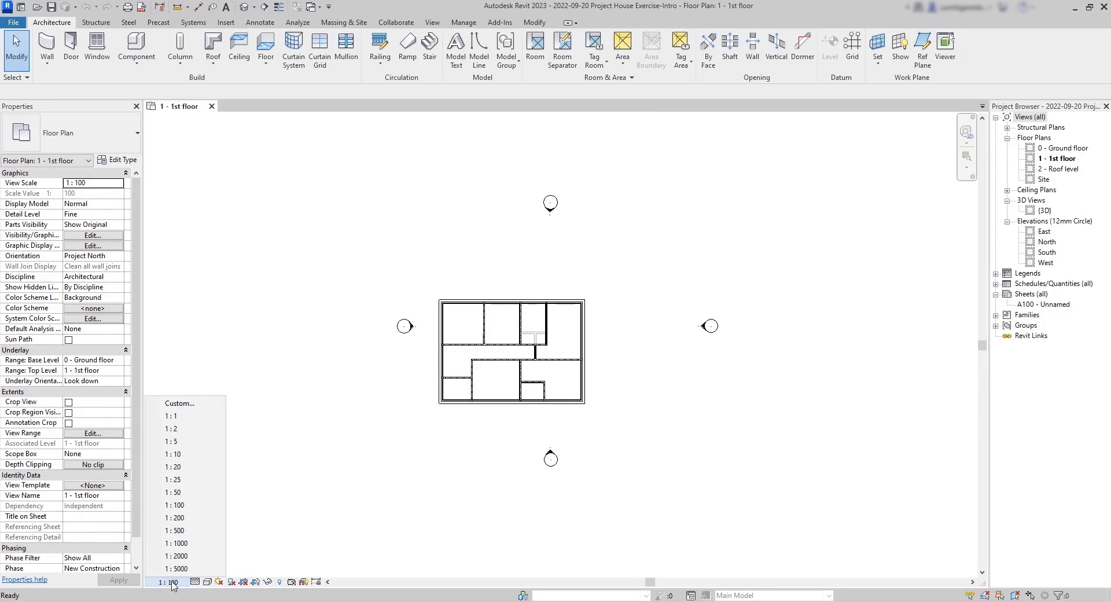
click(197, 490)
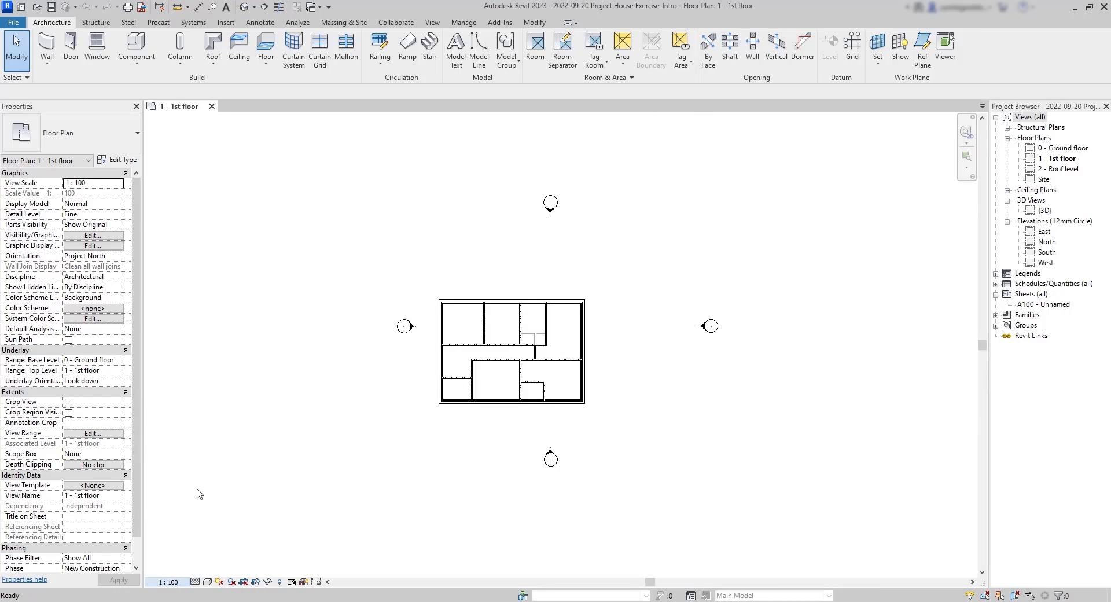
click(550, 463)
mouse_move(528, 475)
mouse_down()
mouse_move(512, 470)
mouse_move(513, 483)
mouse_up()
drag(711, 328, 669, 349)
click(550, 203)
drag(547, 199, 512, 210)
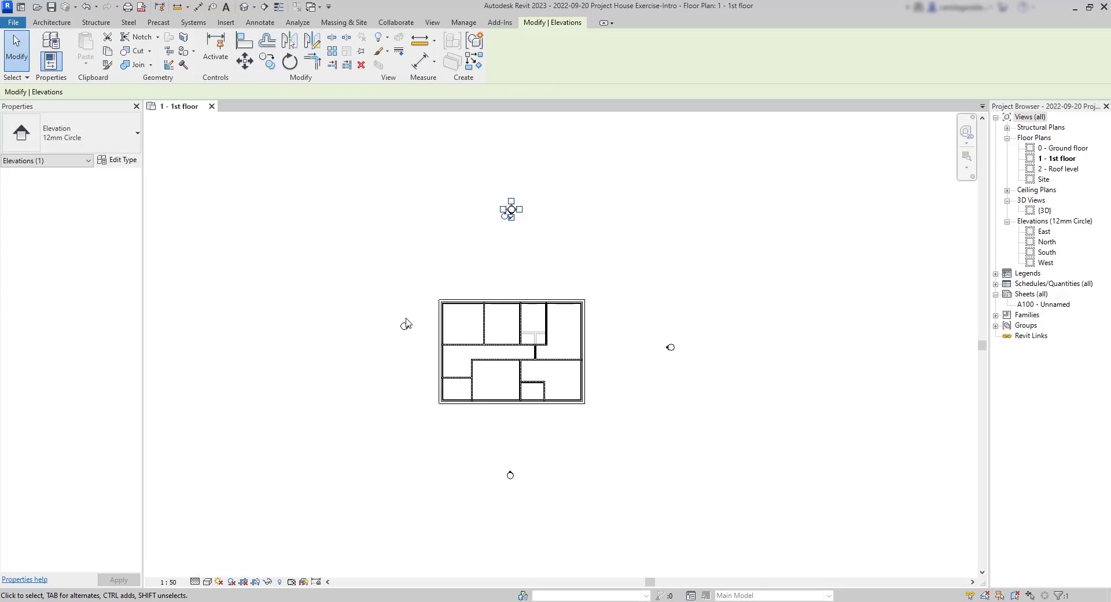
drag(404, 326, 361, 346)
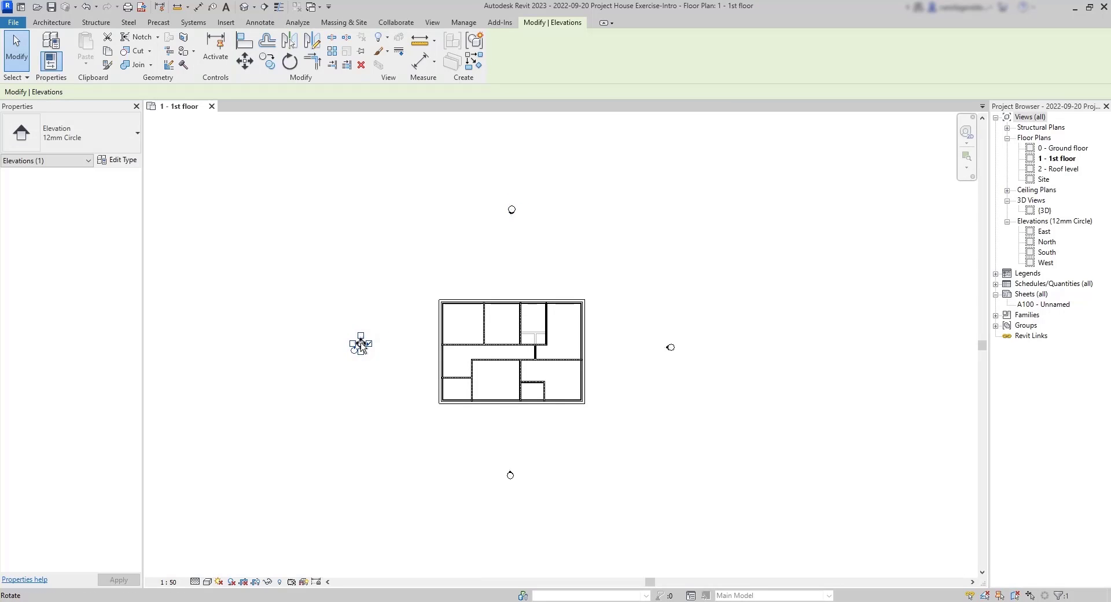
Step: Open the 0 - Ground floor plan and set its view scale to 1:50
double_click(1065, 148)
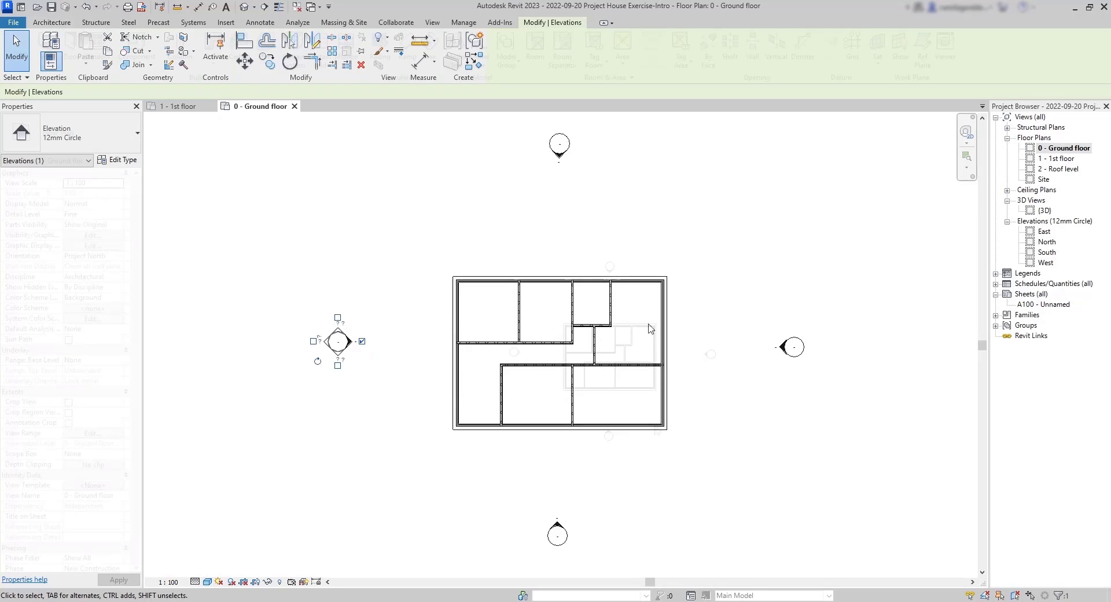
click(168, 582)
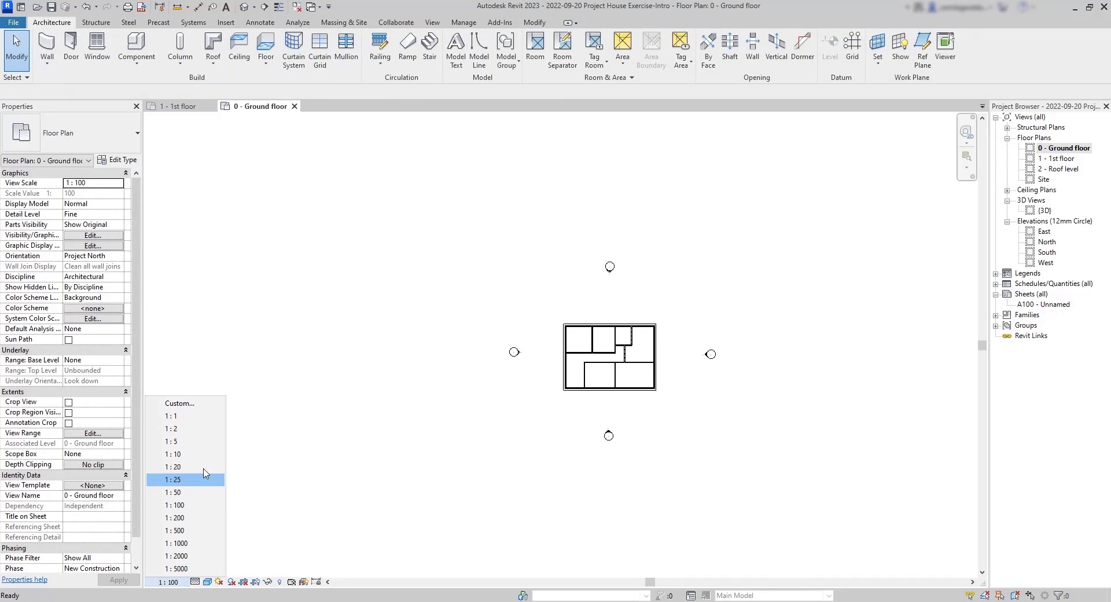
click(193, 493)
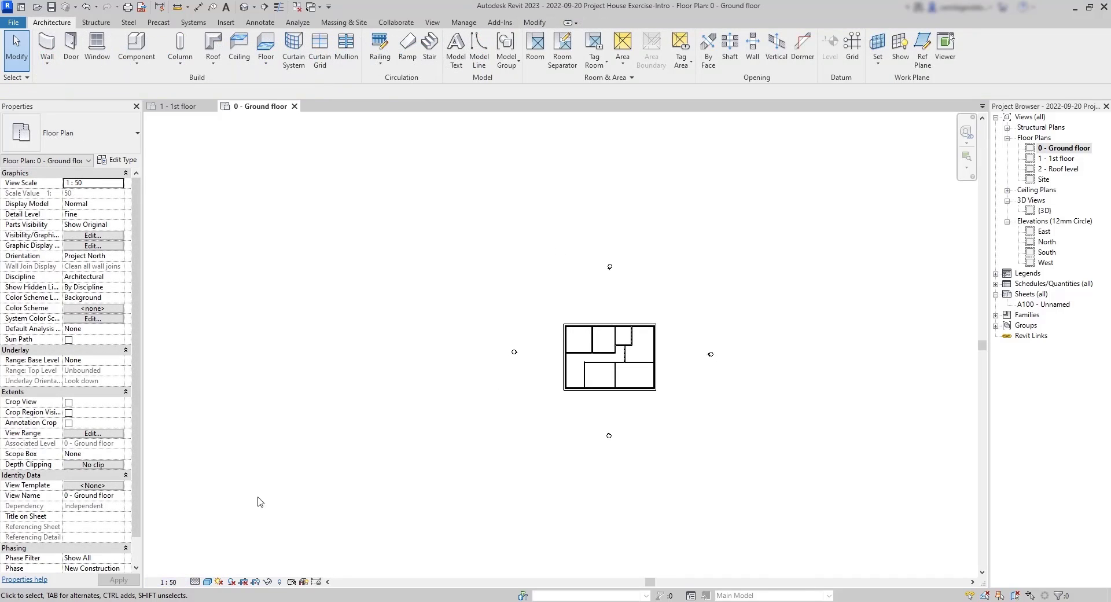
Step: Demonstrate a right-to-left crossing selection on the internal walls and a left-to-right window selection of only fully enclosed walls, clearing each selection
scroll(672, 420, up, 3)
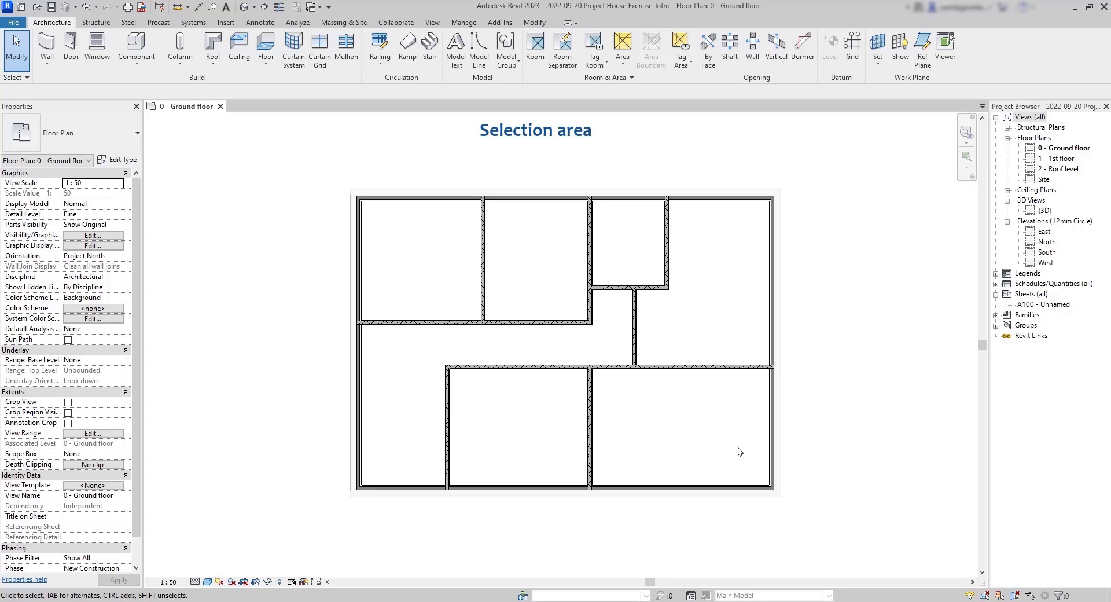
drag(736, 445, 396, 227)
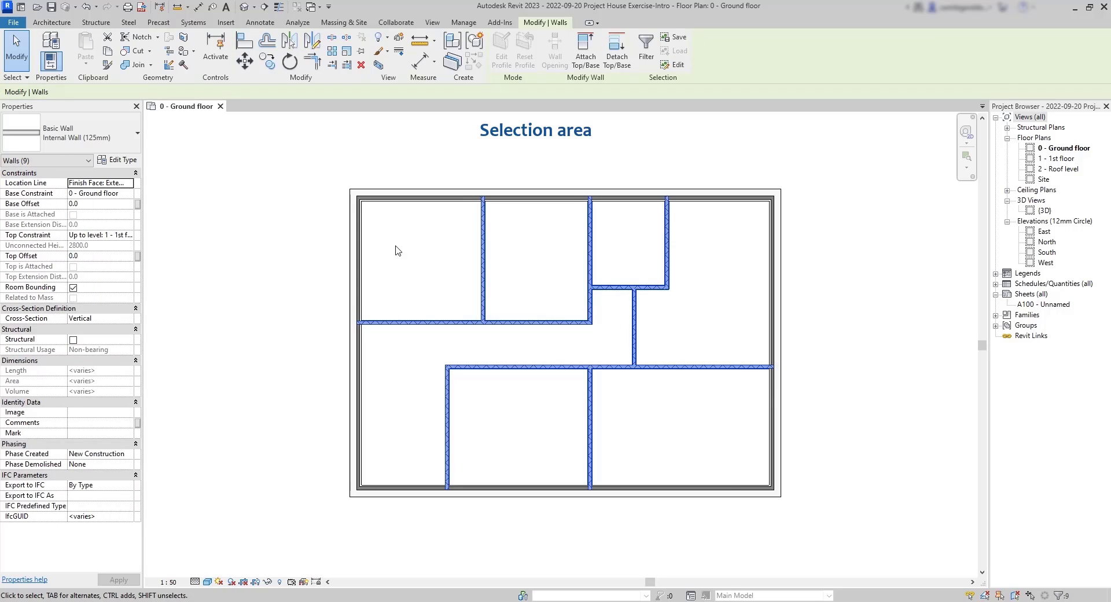
click(400, 434)
drag(397, 434, 691, 263)
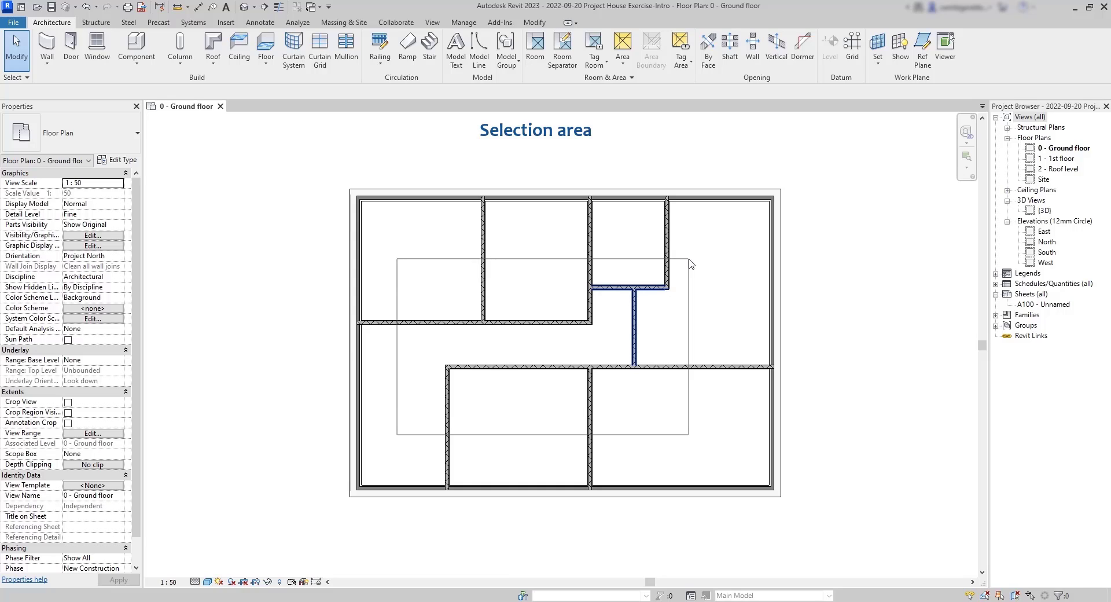
drag(690, 263, 690, 264)
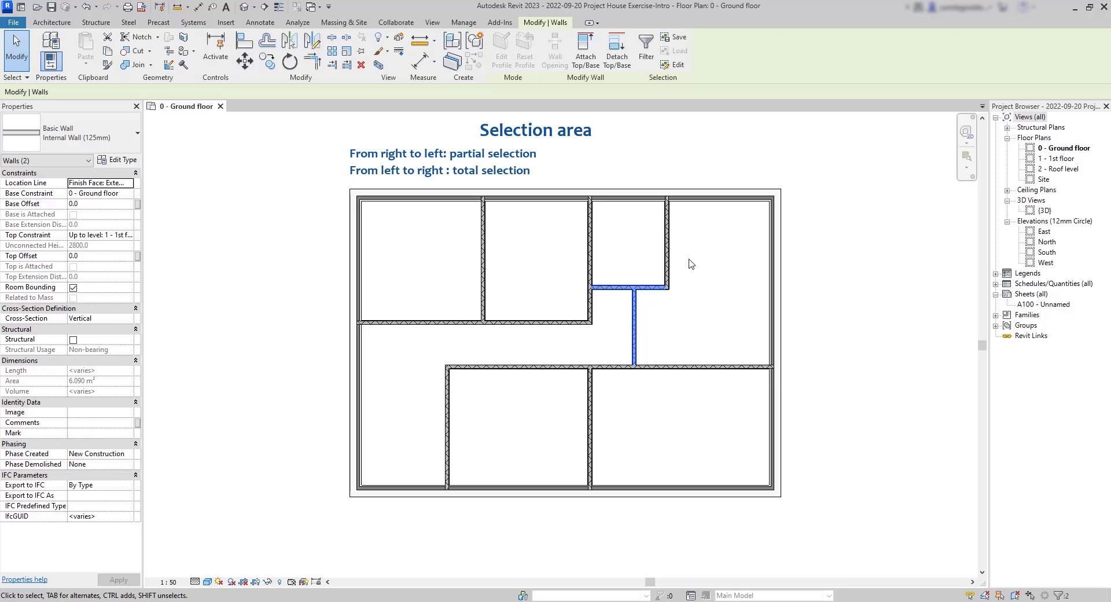
click(691, 266)
Step: Select all the ground-floor internal walls with a crossing window and delete them
drag(742, 443, 403, 238)
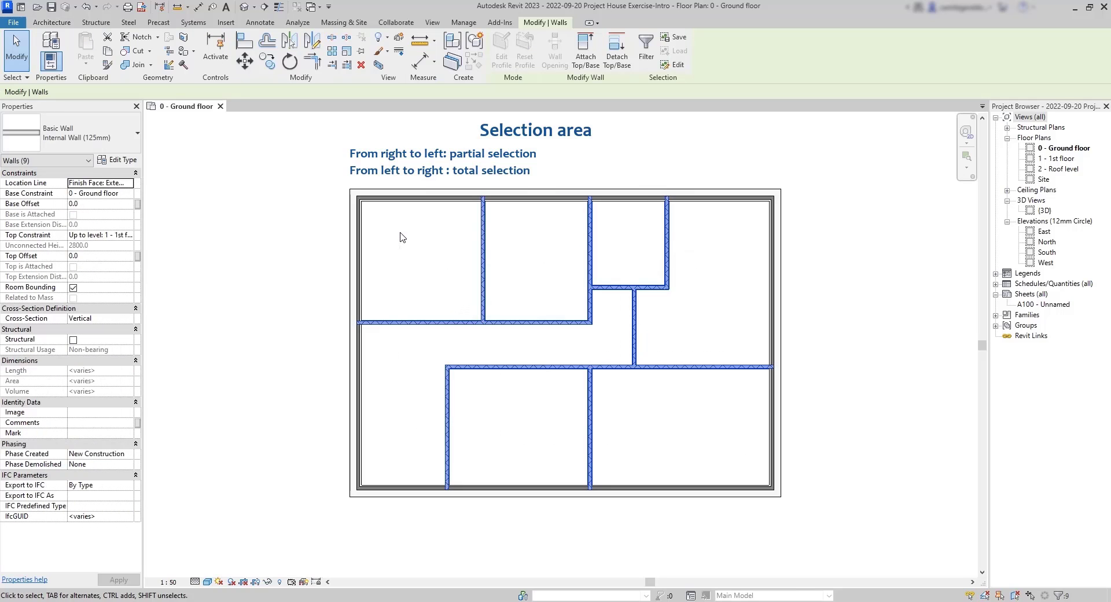
key(Delete)
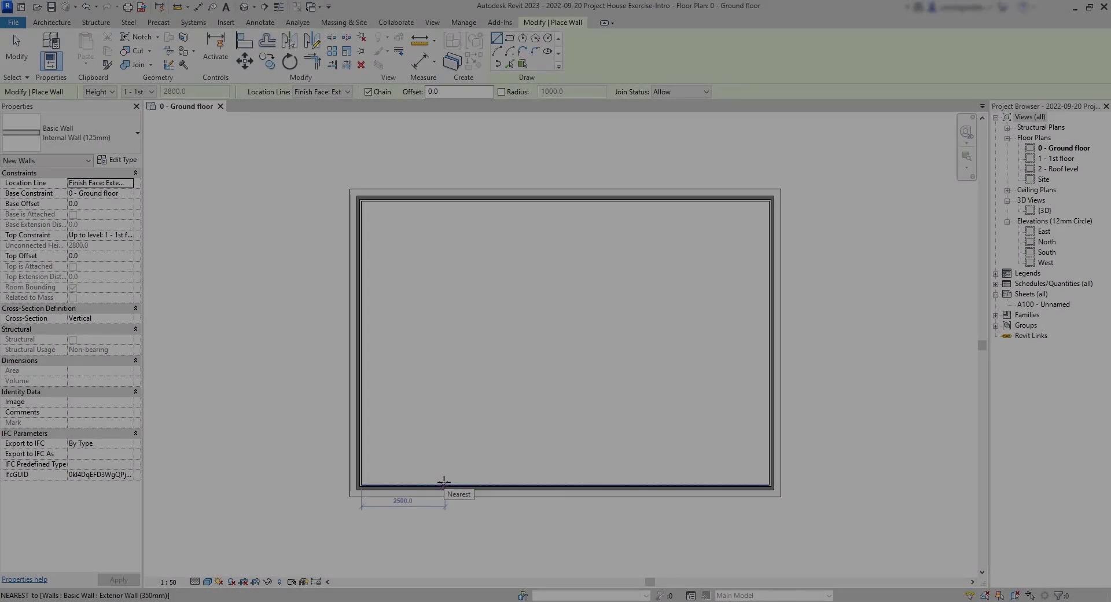
Step: Draw an Internal Wall (125mm) from the lower exterior wall, about 2500 mm from the left wall, 3700 mm up and 9700 mm across to the right wall
click(446, 486)
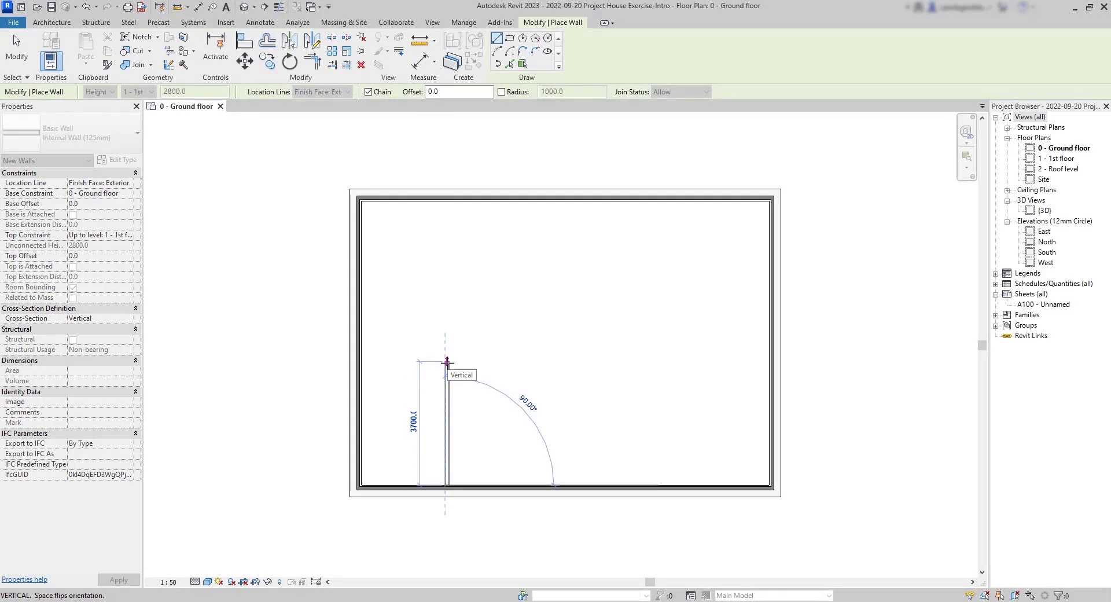
click(446, 362)
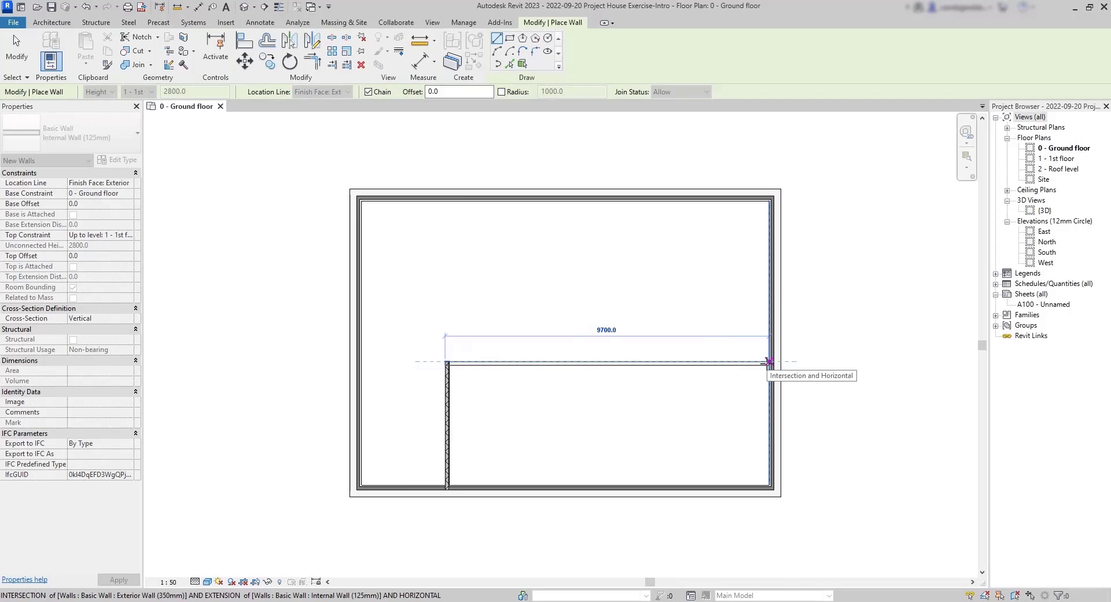
click(770, 363)
key(Escape)
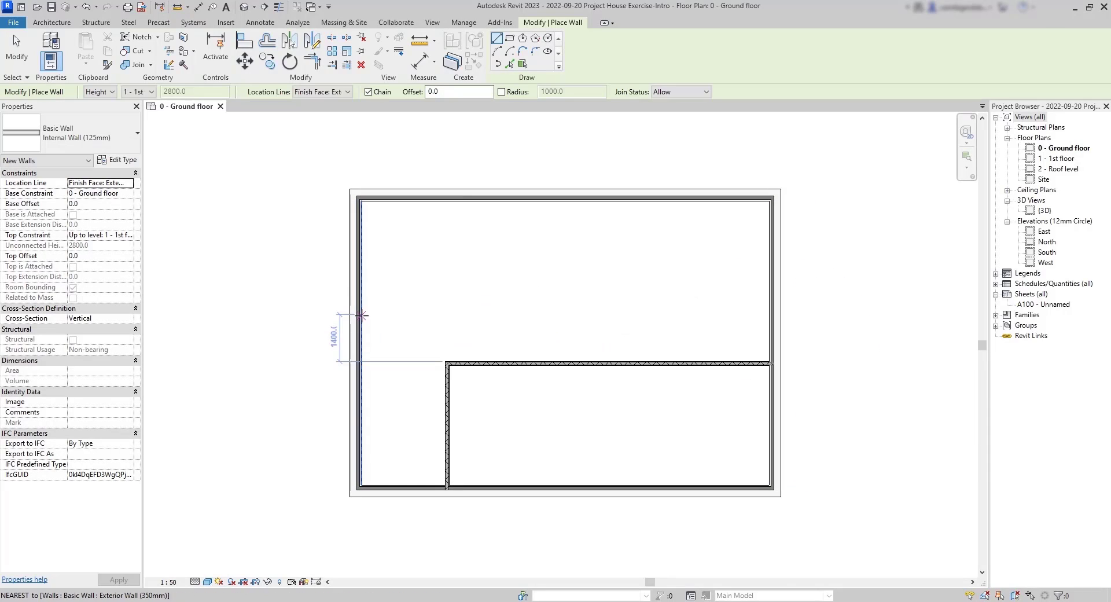
Step: Draw internal walls enclosing an upper-left area, starting about 1400 mm above the existing horizontal wall, and divide it with a vertical wall into two rooms
click(361, 316)
click(594, 315)
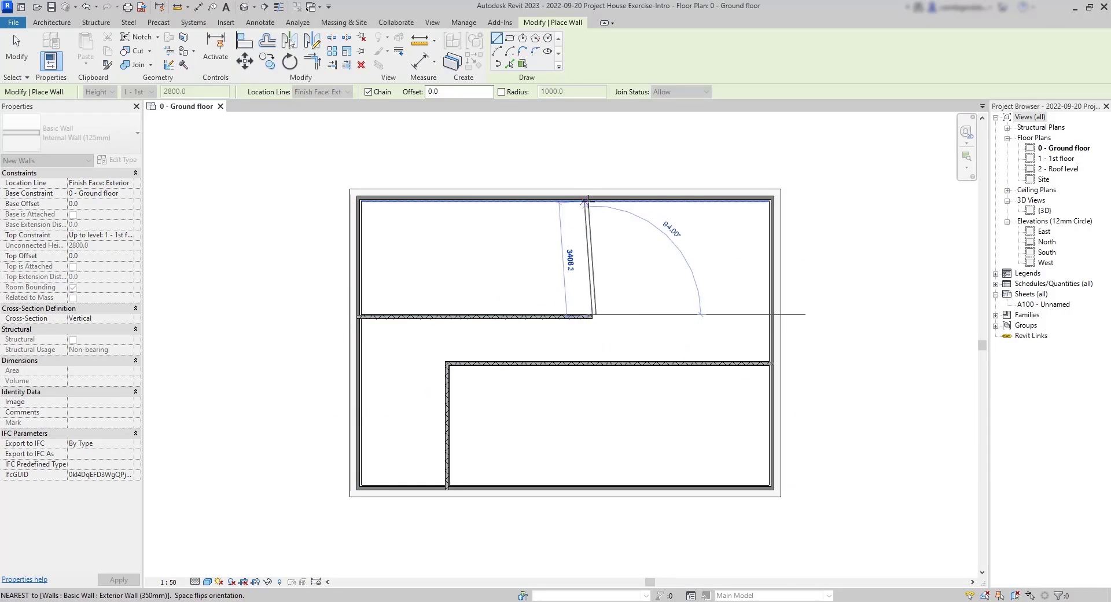
click(595, 198)
key(Escape)
click(475, 315)
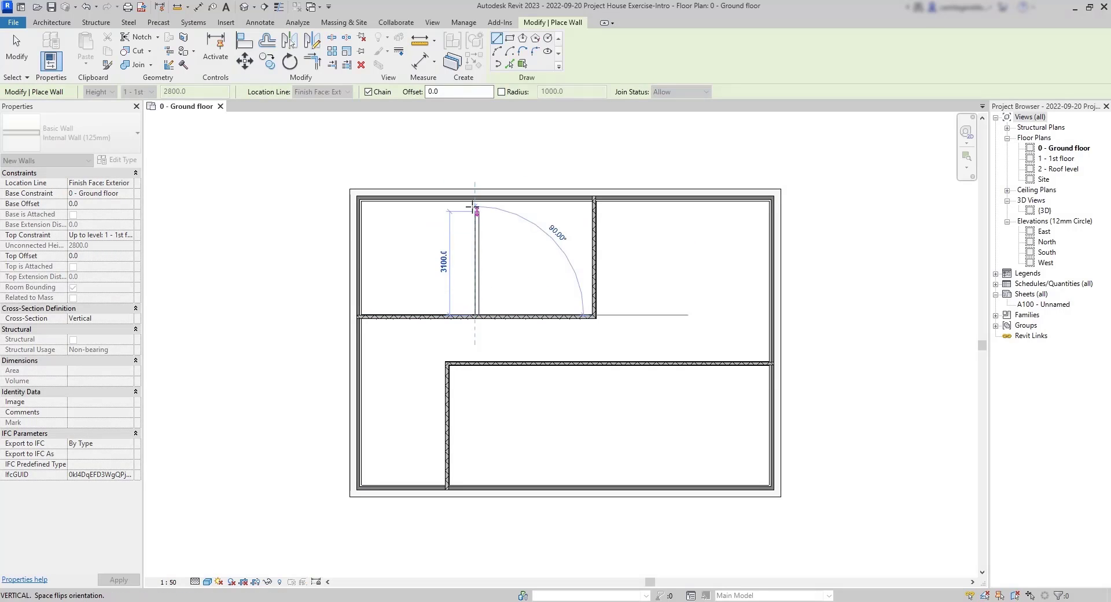
click(475, 198)
key(Escape)
Step: Draw internal walls enclosing a small upper room about 2200 mm deep, plus a vertical wall from its lower side to the long horizontal wall
click(596, 275)
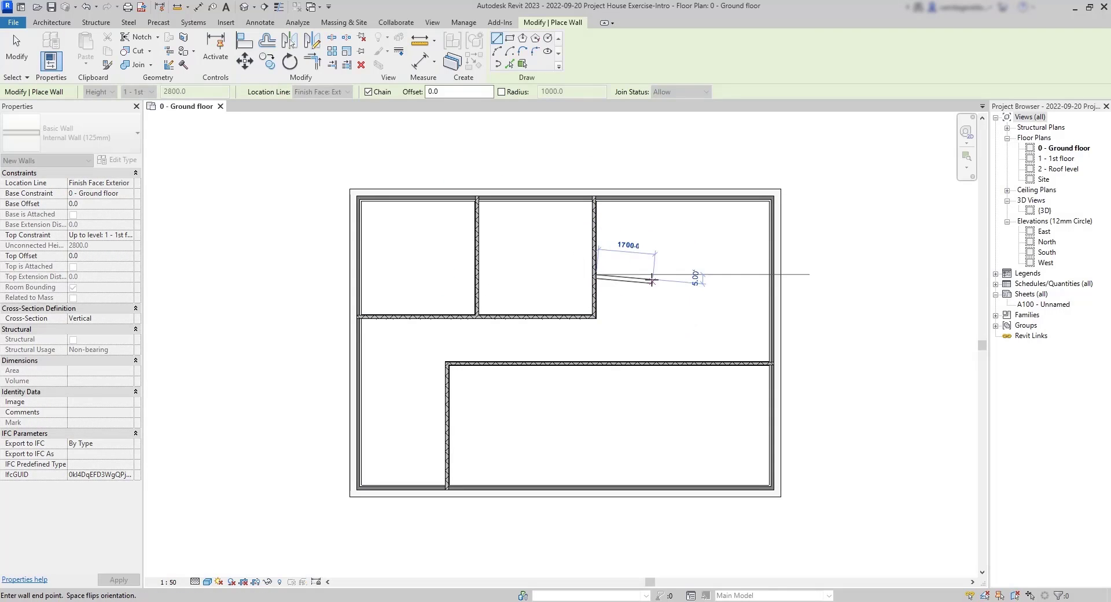
click(666, 275)
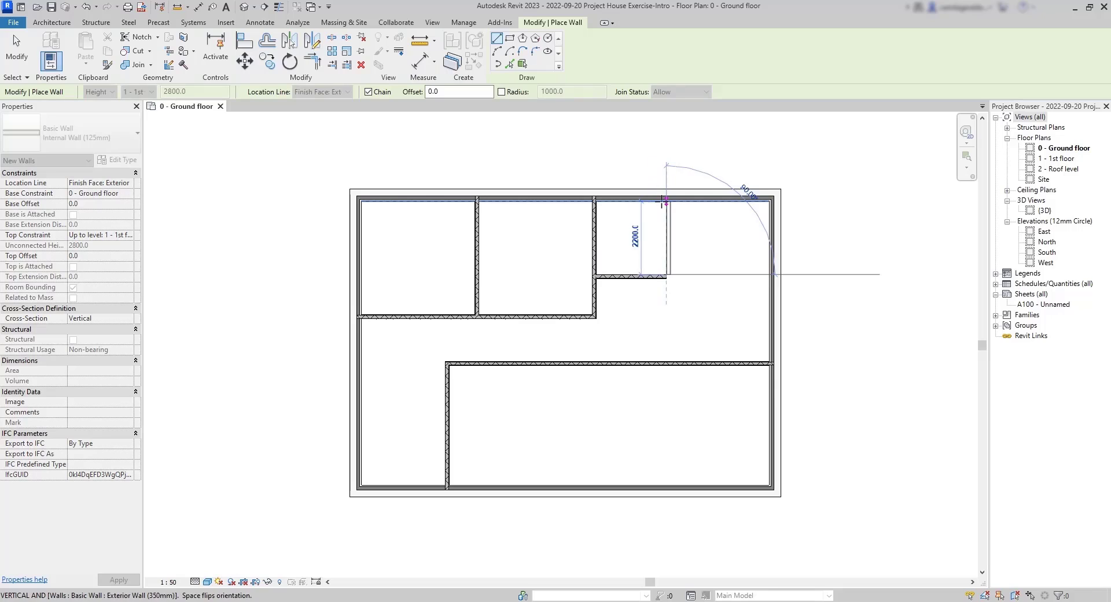
click(664, 201)
key(Escape)
click(630, 278)
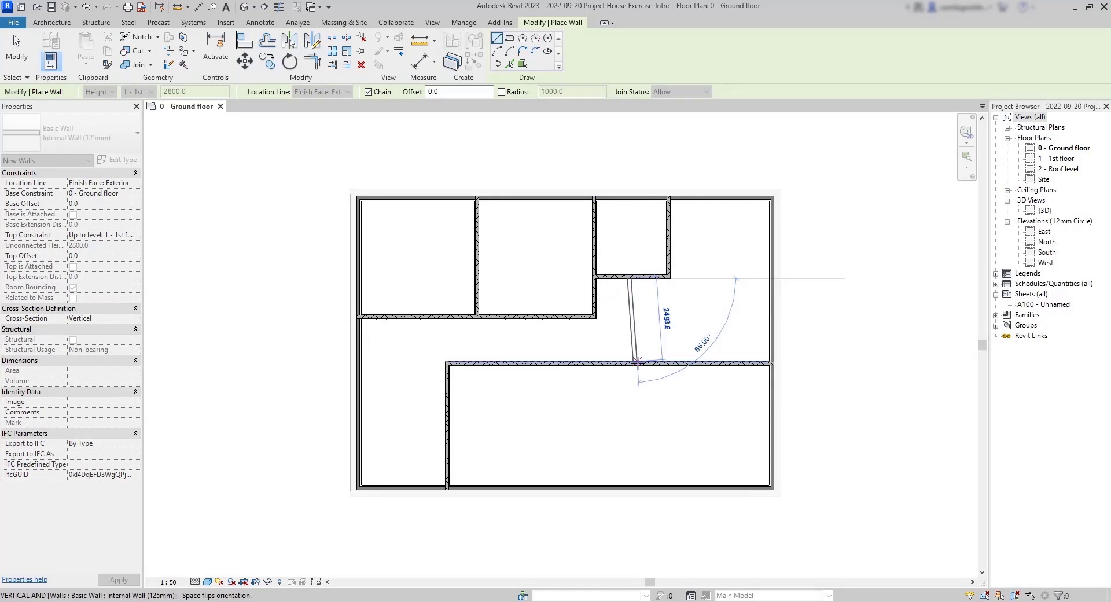
click(630, 363)
key(Escape)
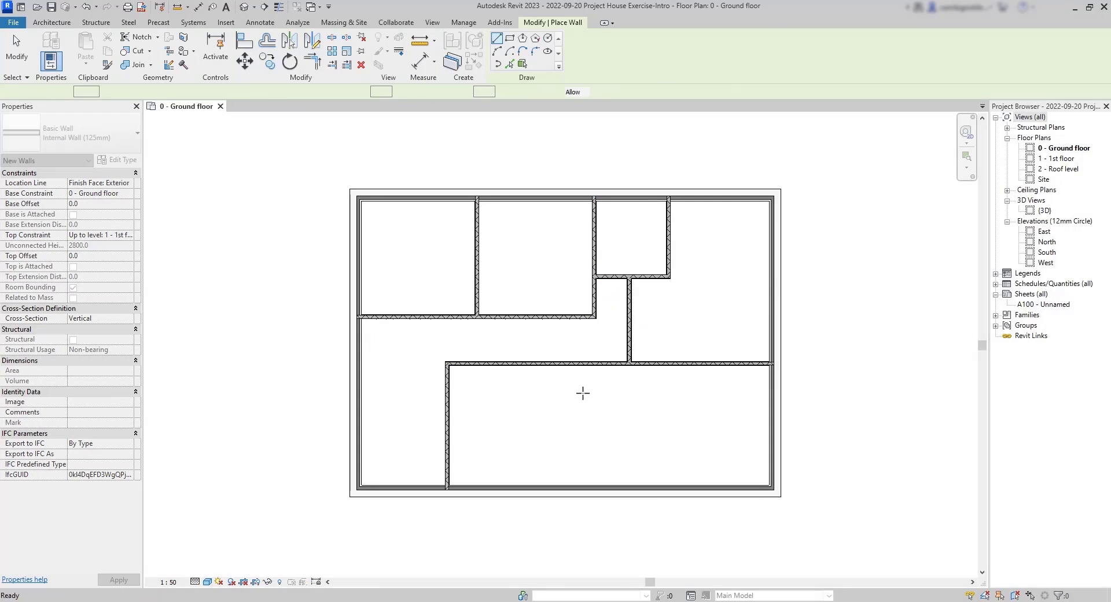
Step: Divide the large lower room with a vertical internal wall about 3750 mm from its left wall, and finish wall placement
click(576, 365)
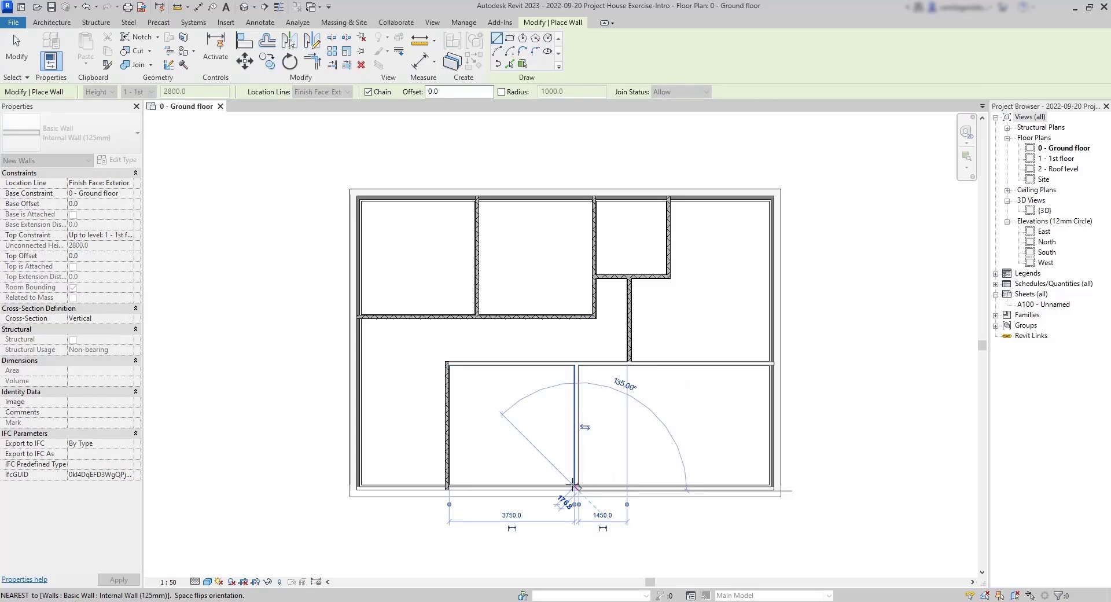
click(574, 485)
key(Escape)
key(Escape)
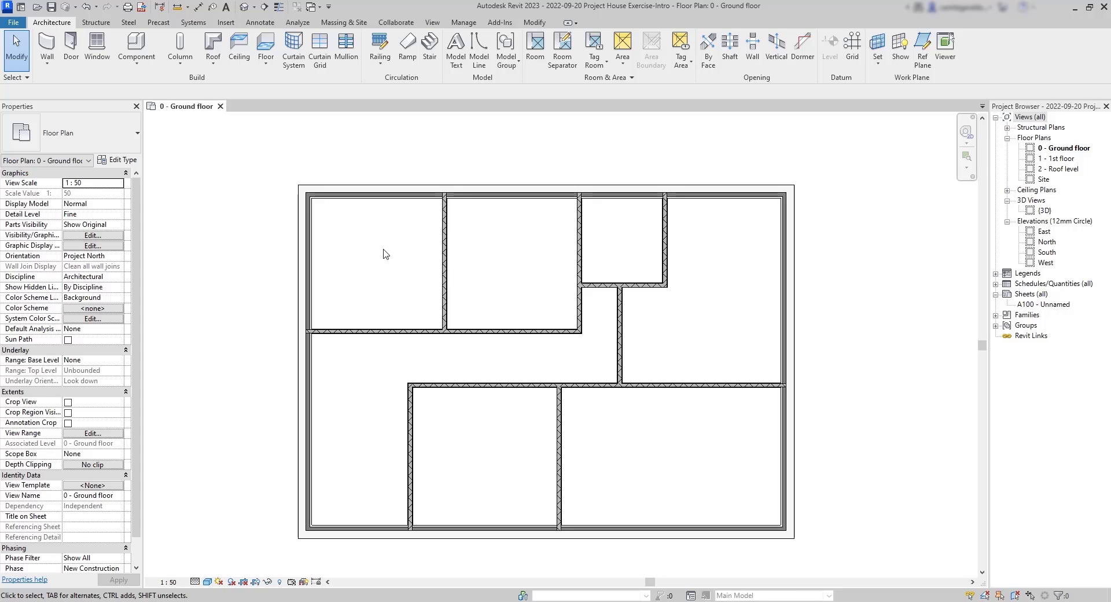
Step: Move the vertical wall between the two upper-left rooms so the first room is 3700 mm wide
click(444, 250)
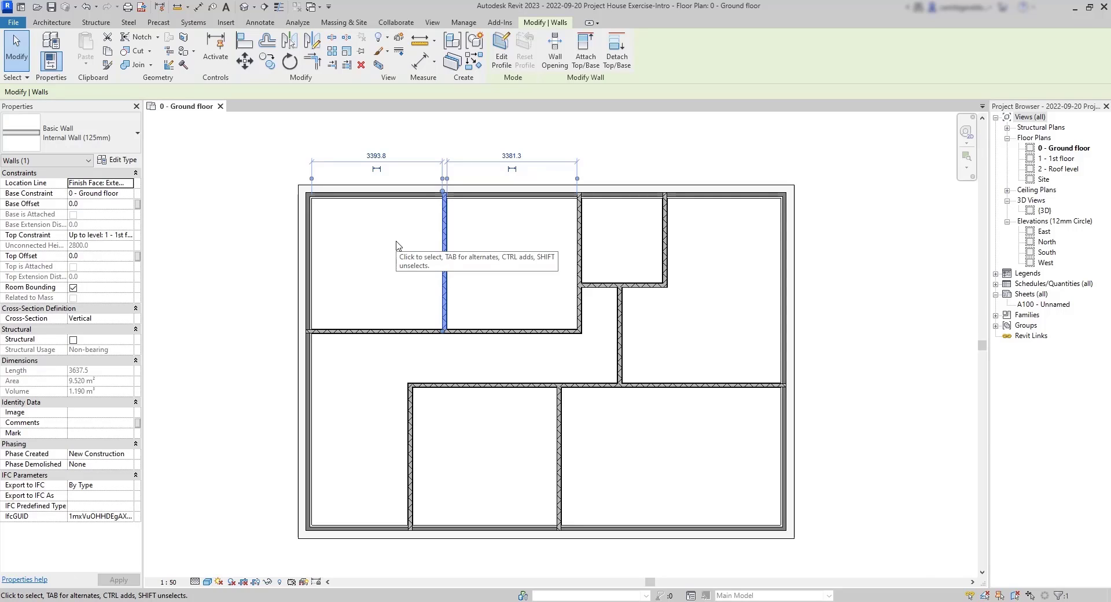
scroll(397, 245, up, 2)
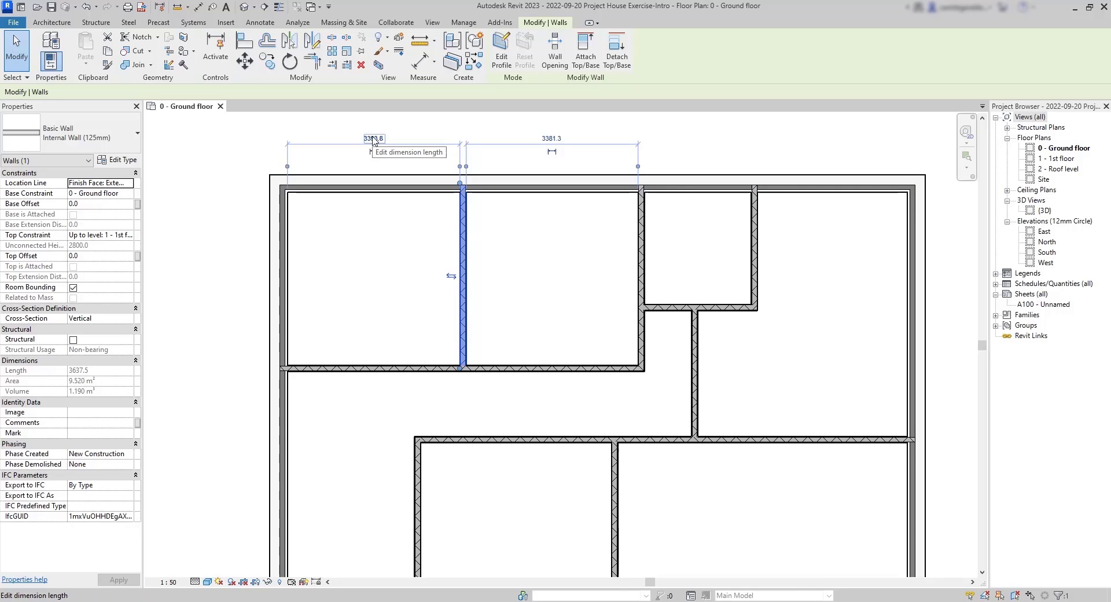
click(373, 139)
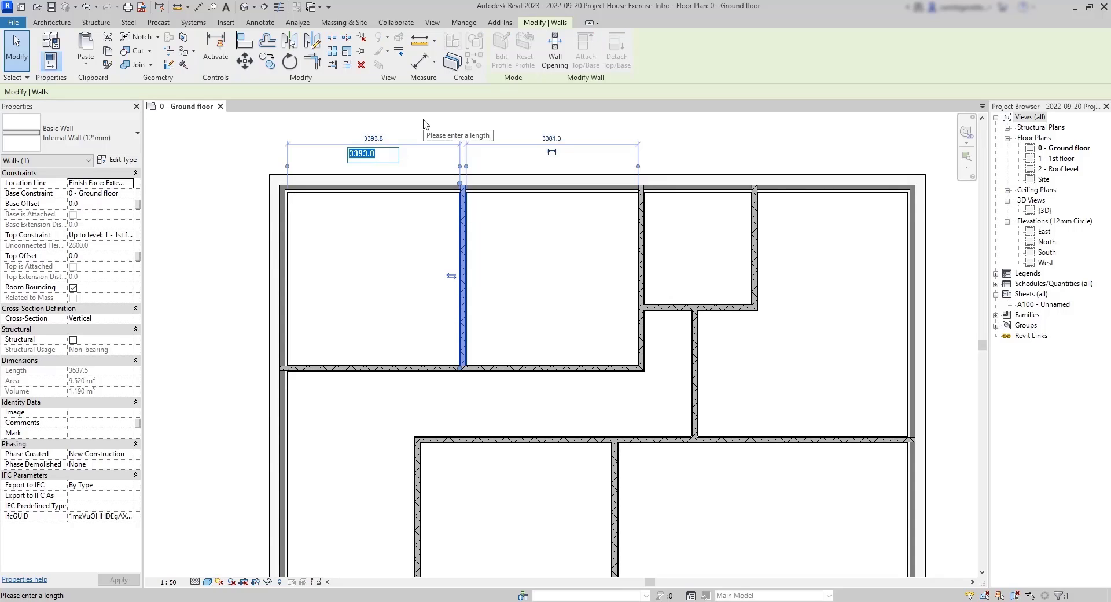
text(37)
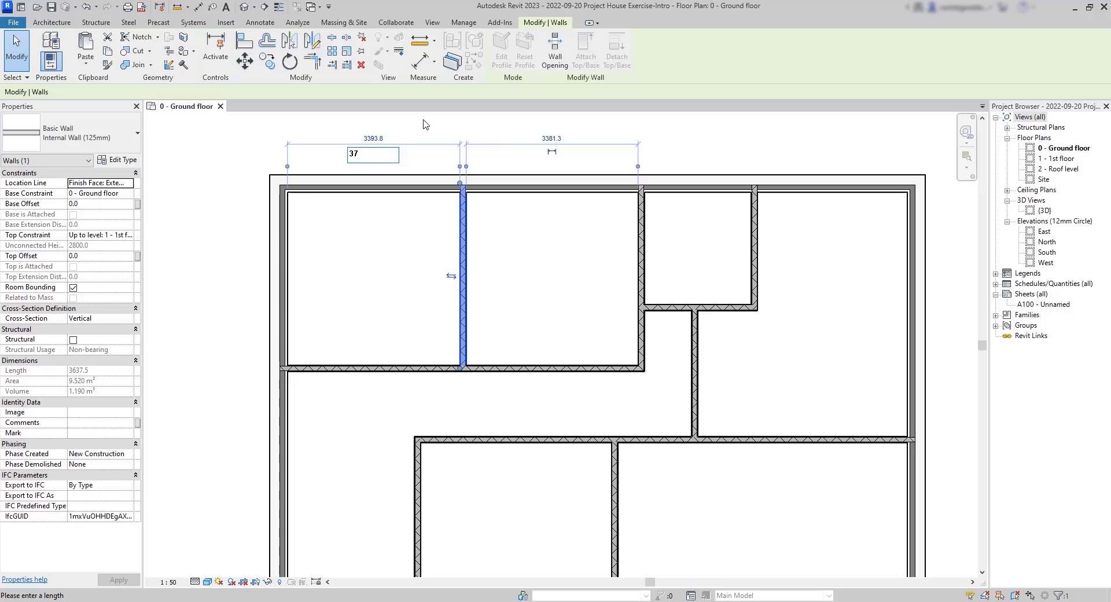
text(00)
key(Return)
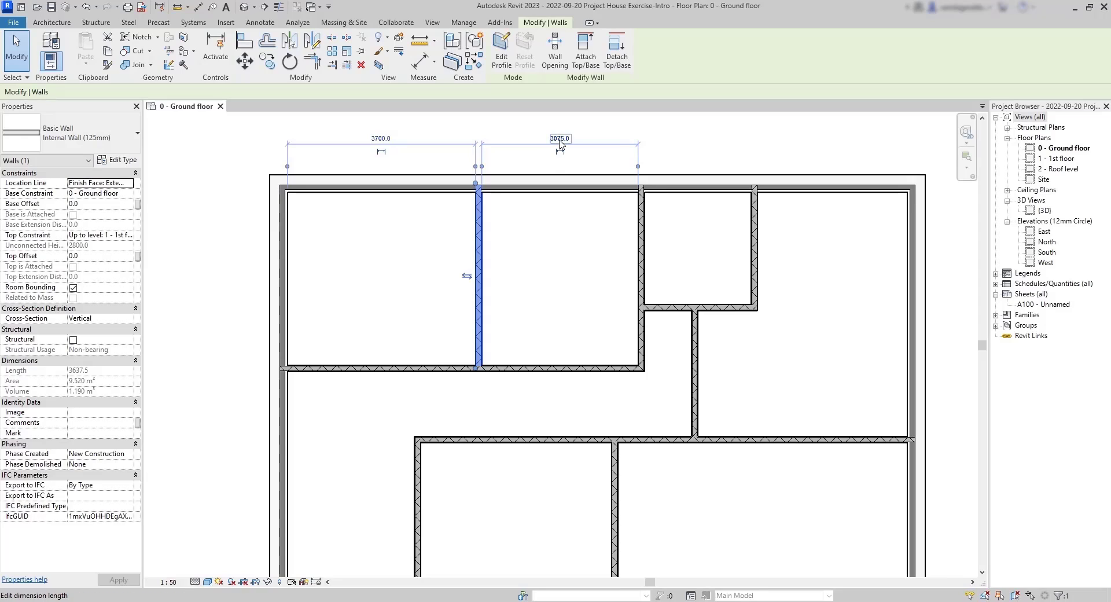
Step: Try setting the second upper room's width to 2950 mm by moving the same dividing wall, and undo that move
click(559, 143)
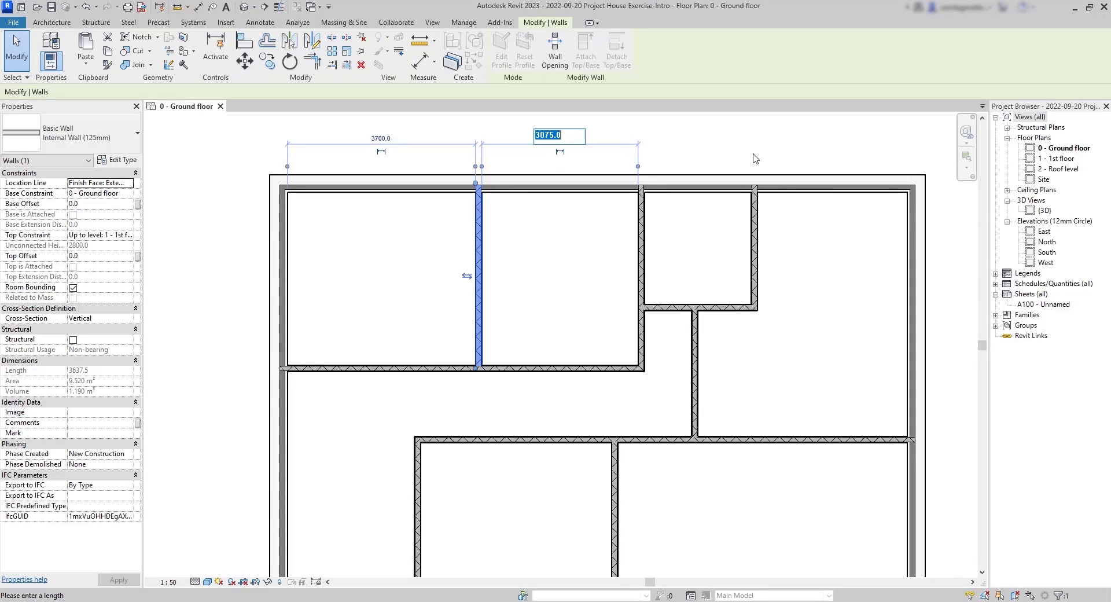
text(2950)
key(Return)
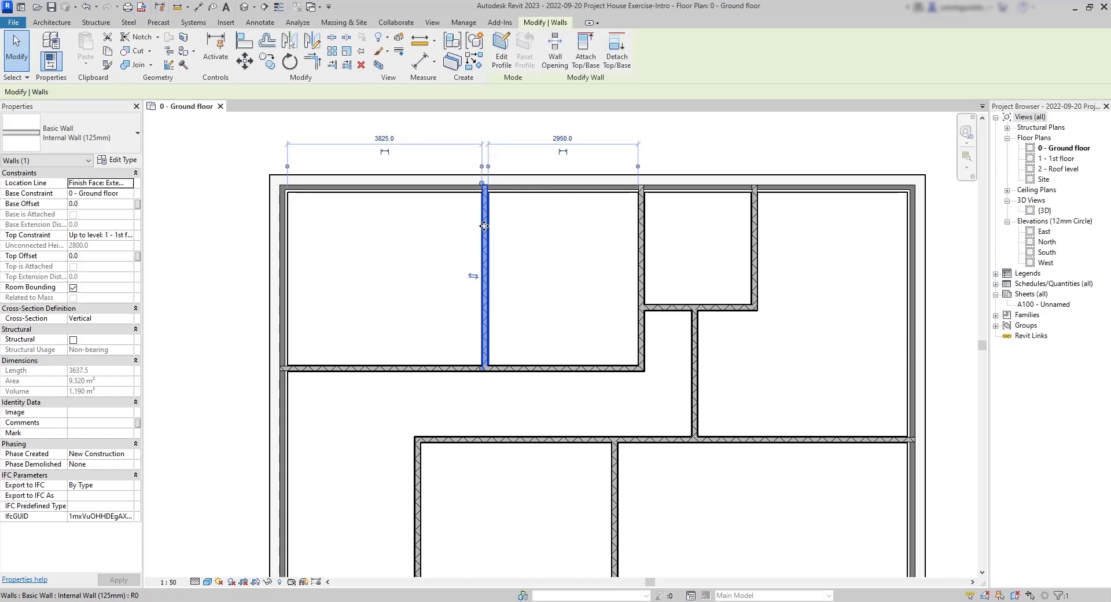
key(ctrl+z)
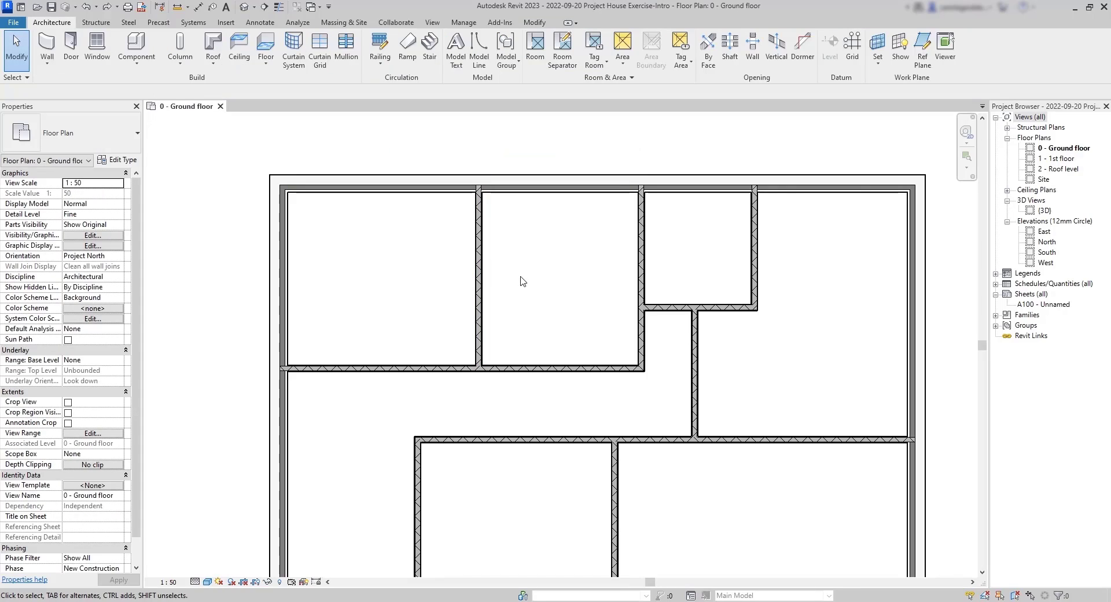
click(479, 261)
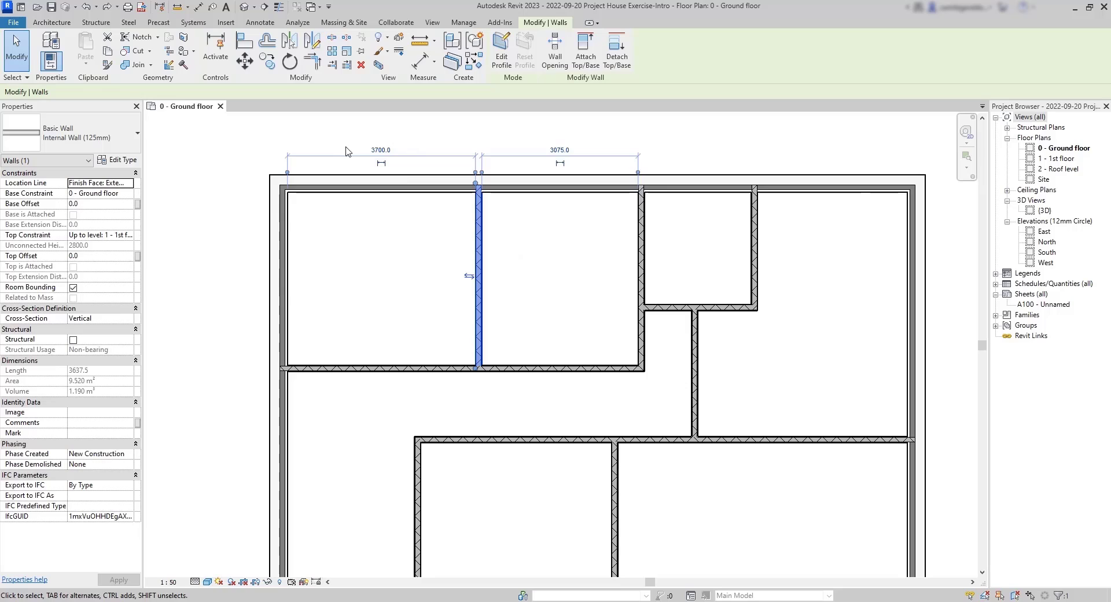
click(570, 242)
Step: Move the second upper room's right-hand wall to make that room 2950 mm wide
click(642, 241)
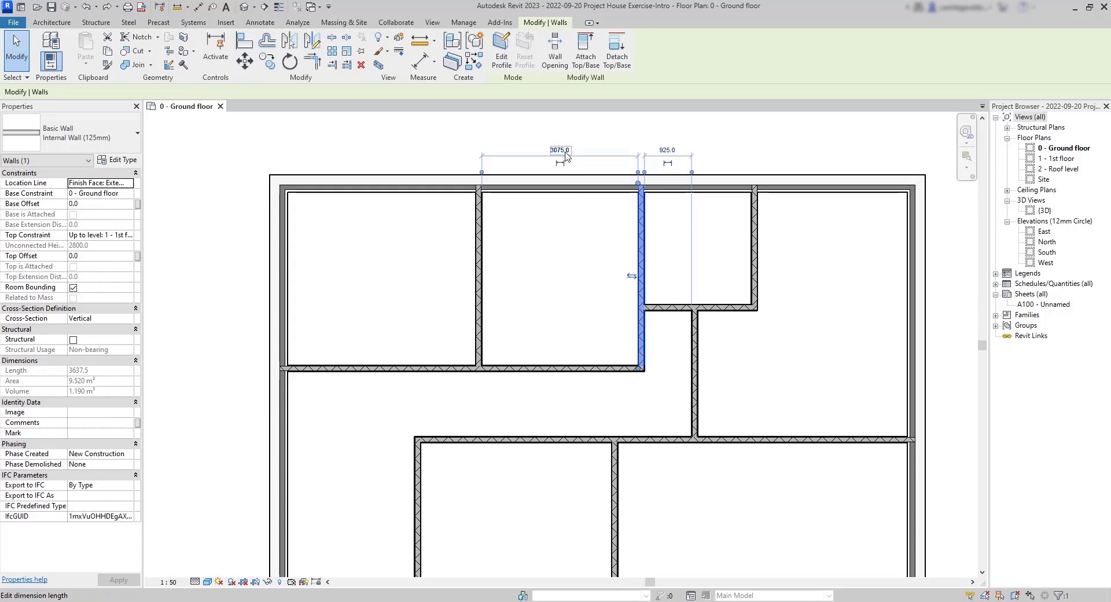
click(565, 153)
text(2950)
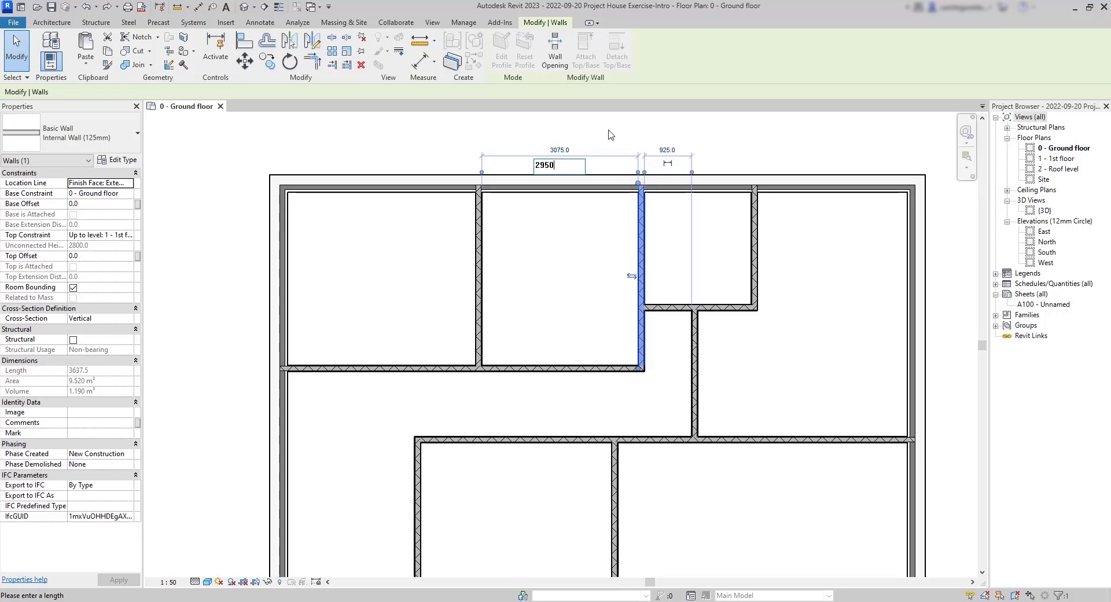
key(Return)
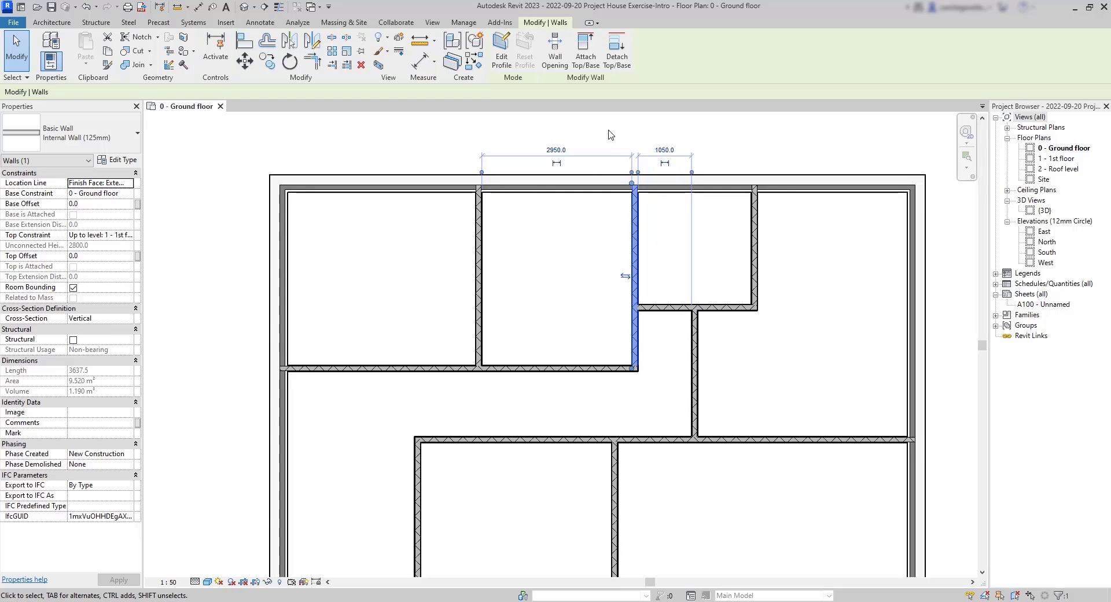
Step: Move the small upper room's right-hand wall to make the room 2175 mm wide, and clear the selection
click(755, 251)
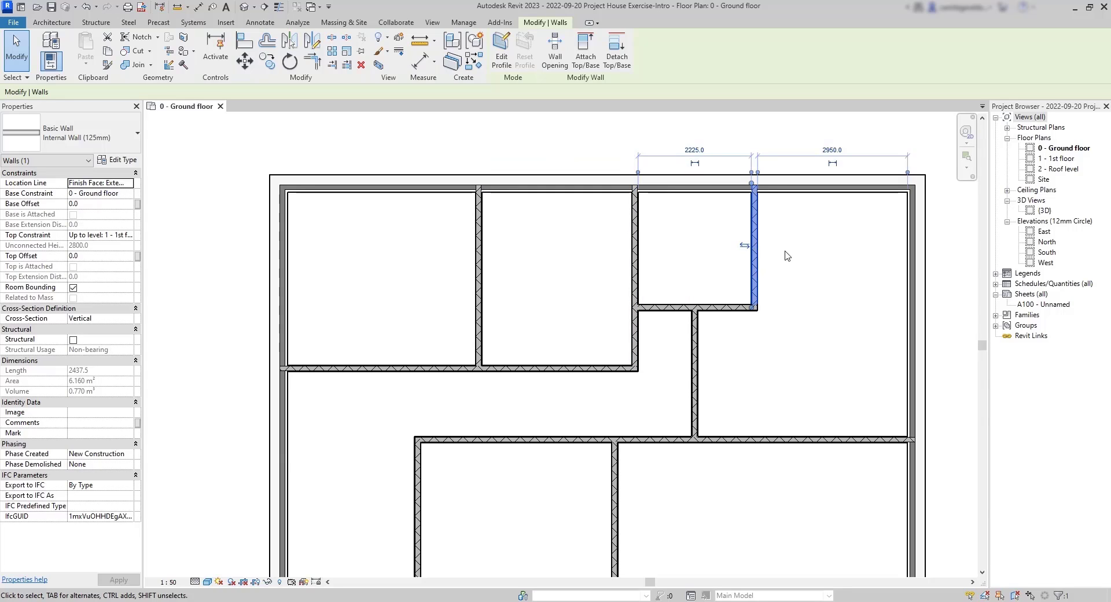
click(695, 150)
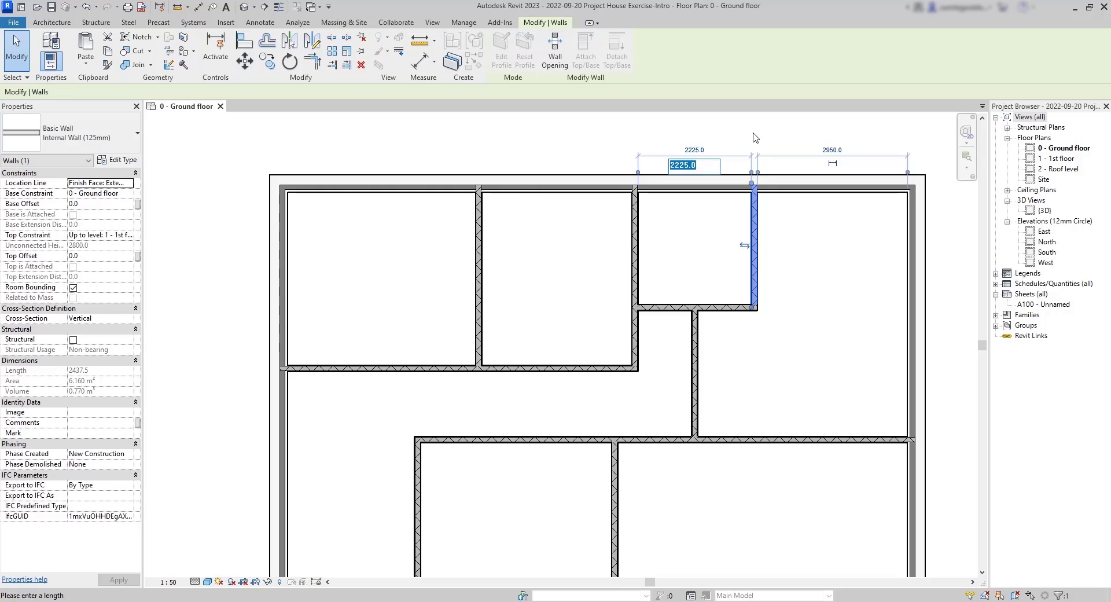
text(2175)
key(Return)
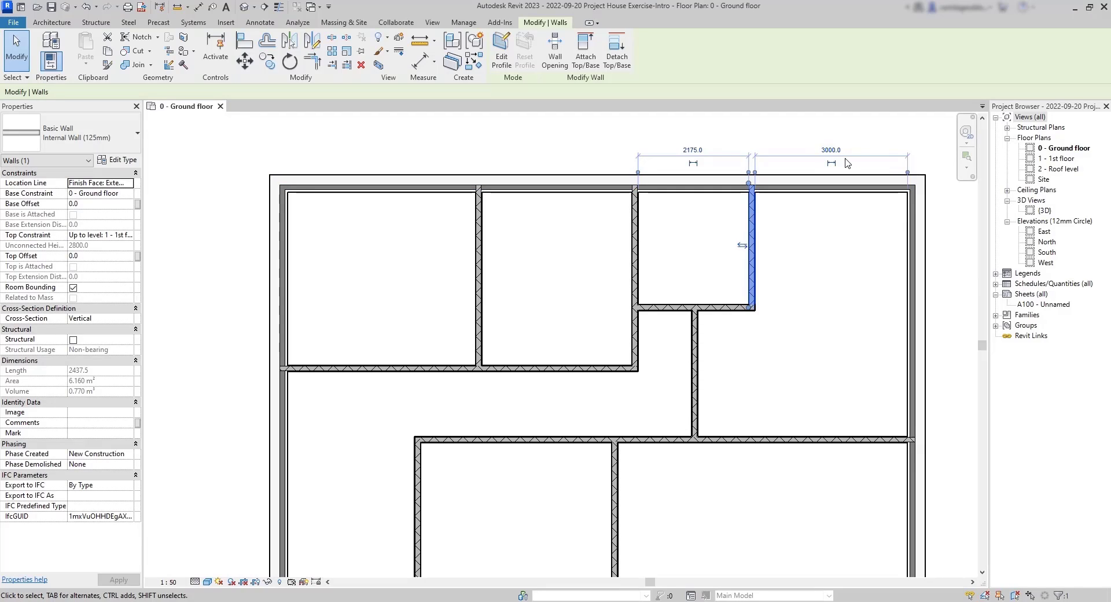
click(485, 295)
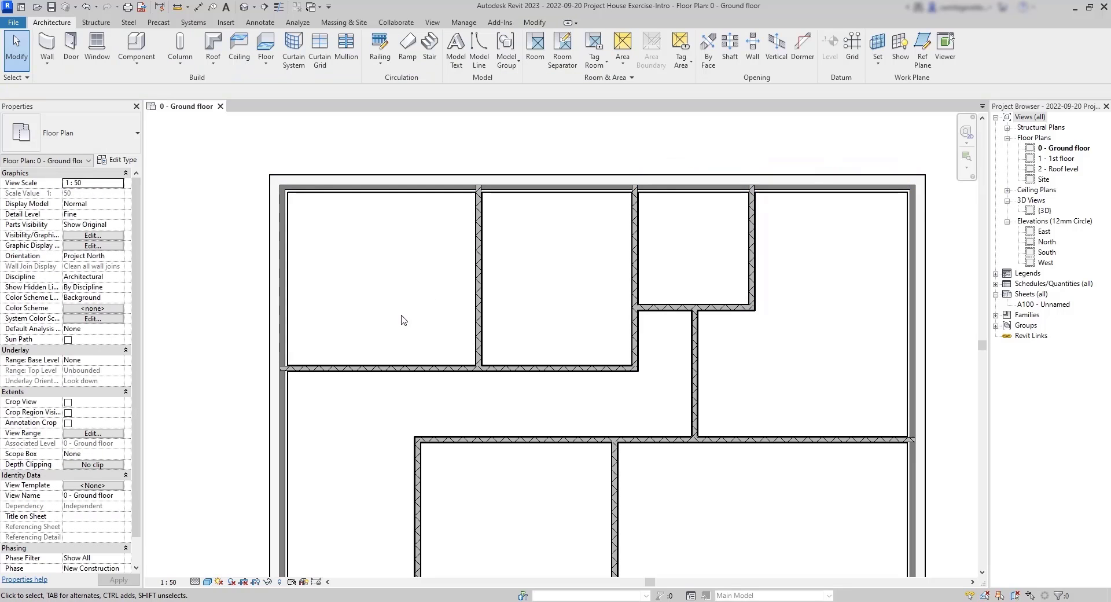
Step: Try moving the horizontal wall below the two upper-left rooms freehand towards the upper exterior wall
click(379, 369)
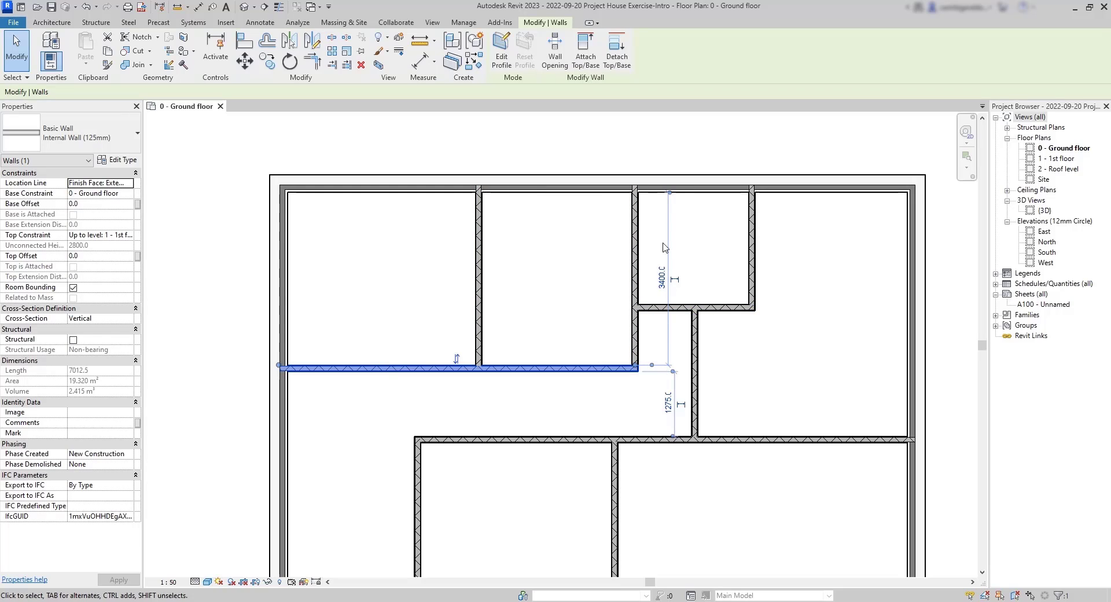
scroll(525, 323, up, 3)
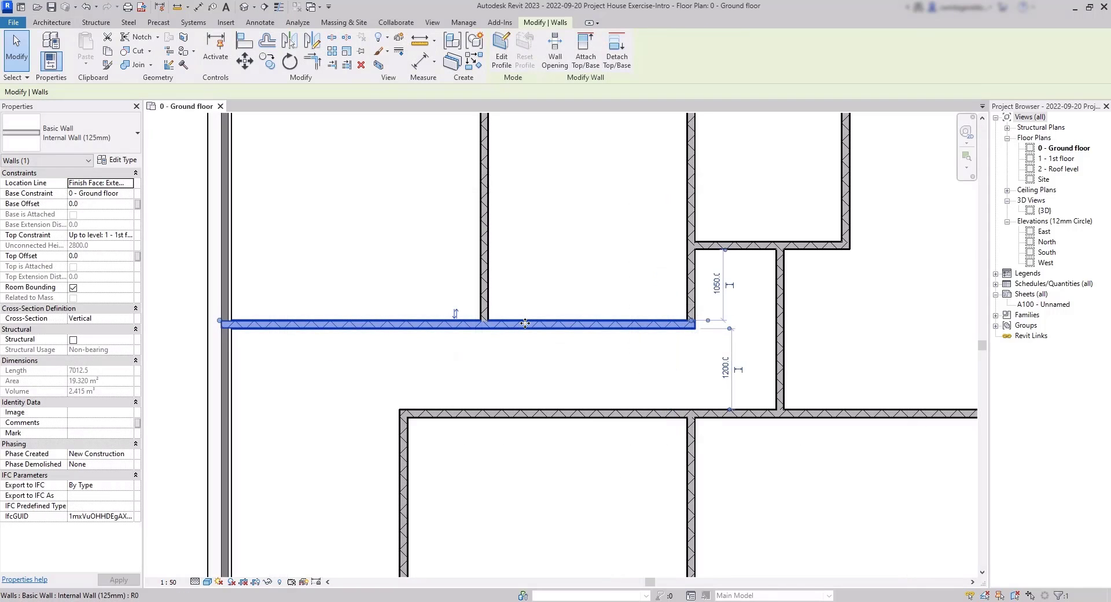
drag(526, 322, 548, 286)
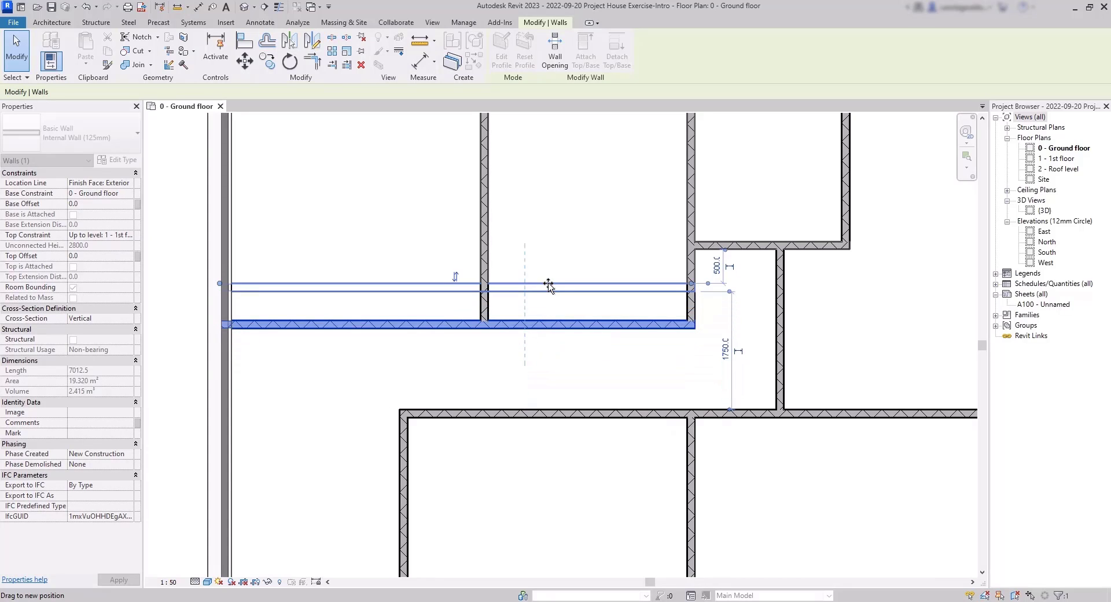
drag(548, 285, 443, 284)
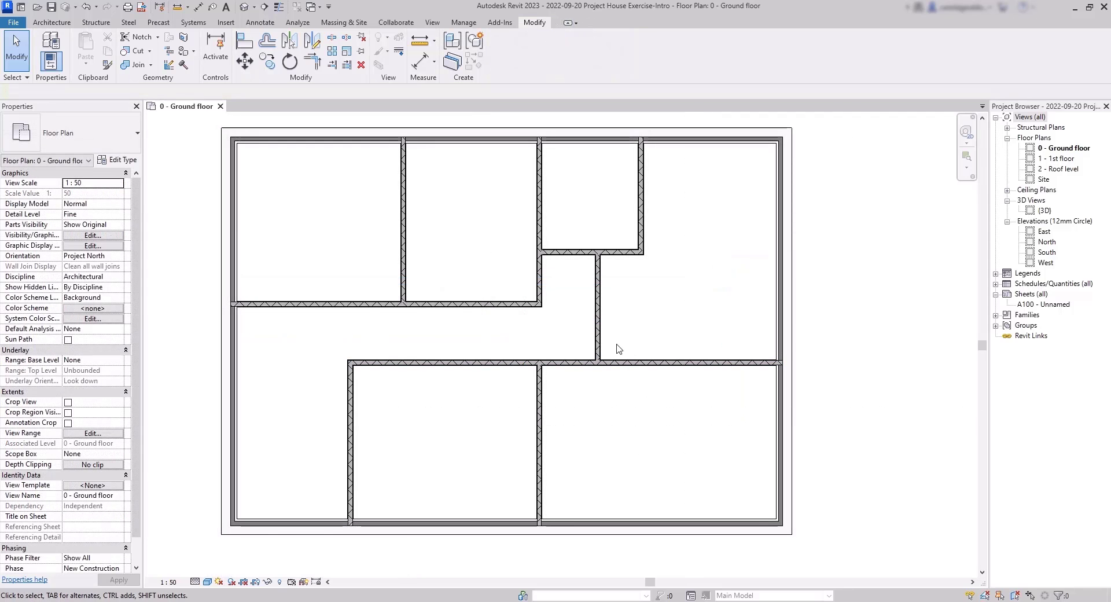
Step: Try moving the short vertical wall at the corridor's end and a freestanding 1500 mm wall freehand
click(601, 329)
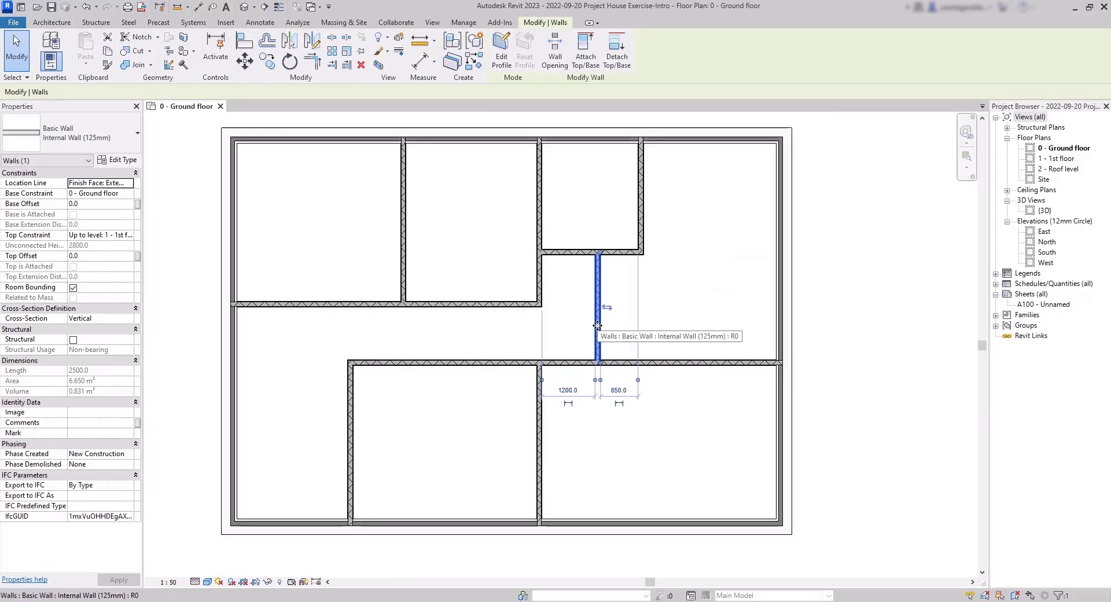
drag(600, 329, 556, 332)
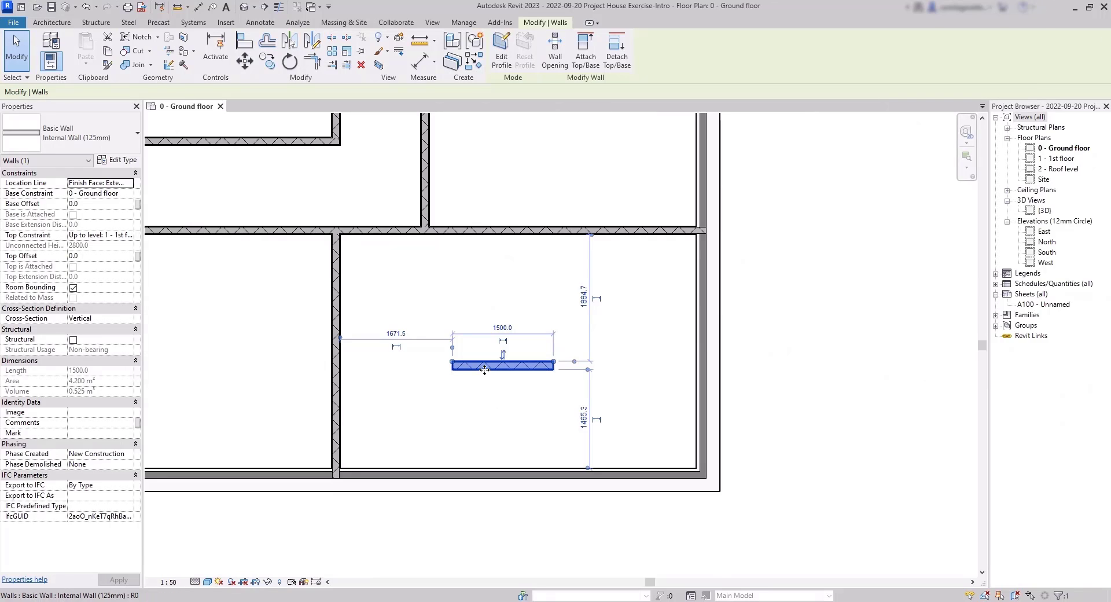
drag(484, 372, 519, 371)
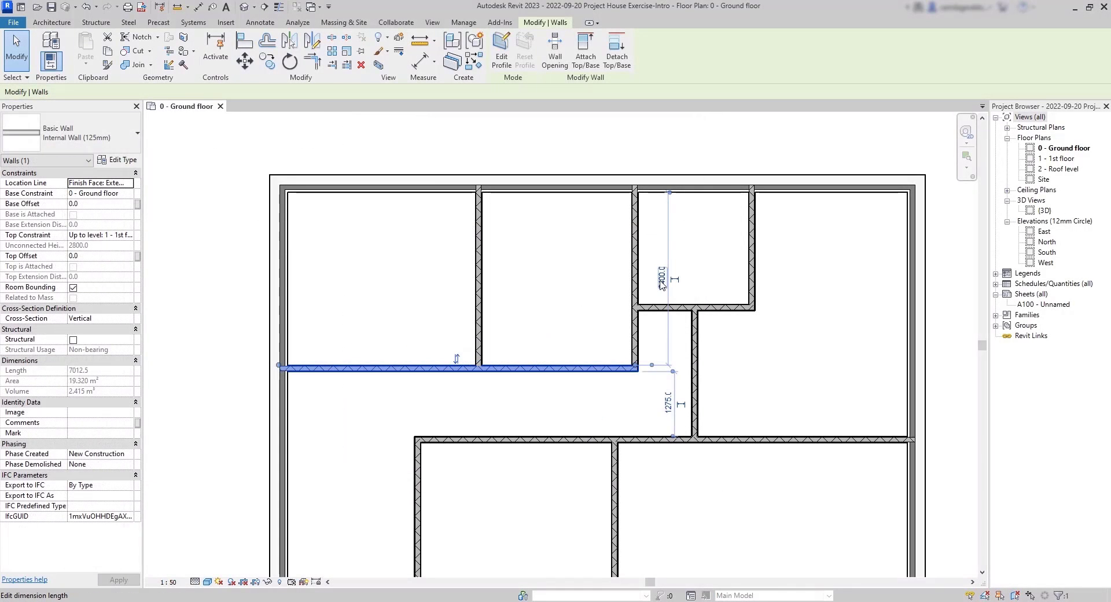
Step: Set the distance from the upper exterior wall to the horizontal wall below the two upper-left rooms to 3575 mm
click(662, 277)
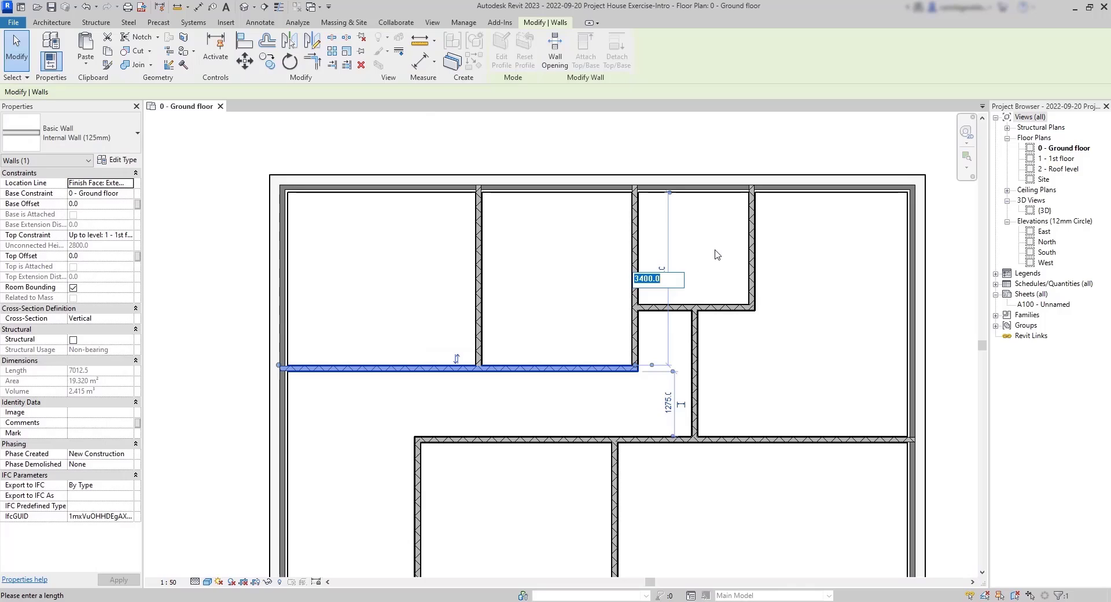
text(3575)
key(Return)
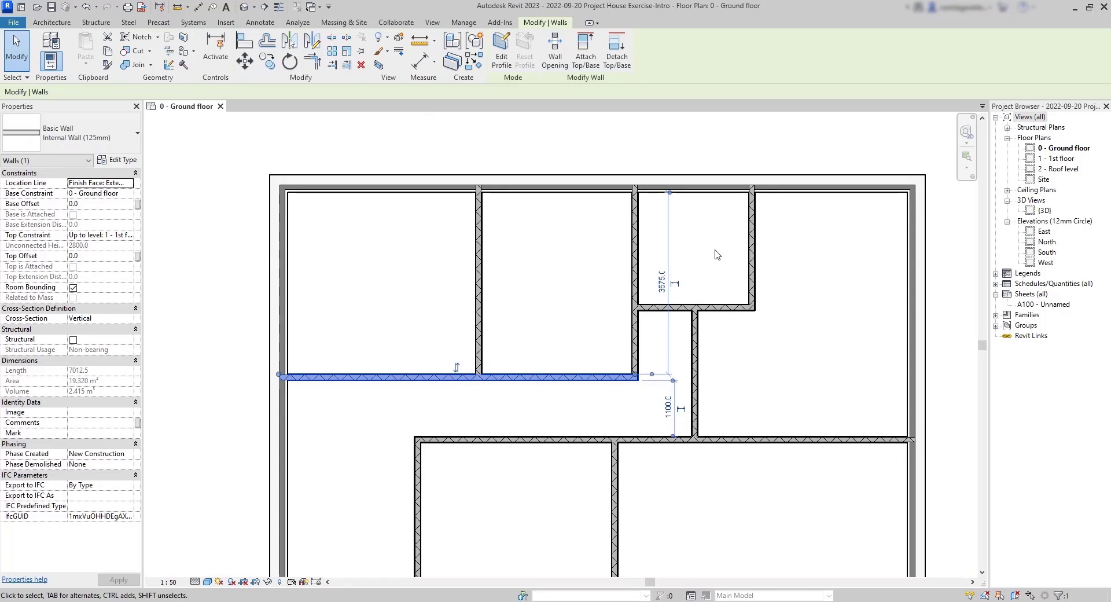
Step: Set the distance from the upper exterior wall to the outer face of the small upper room's lower wall to 2525 mm
click(730, 309)
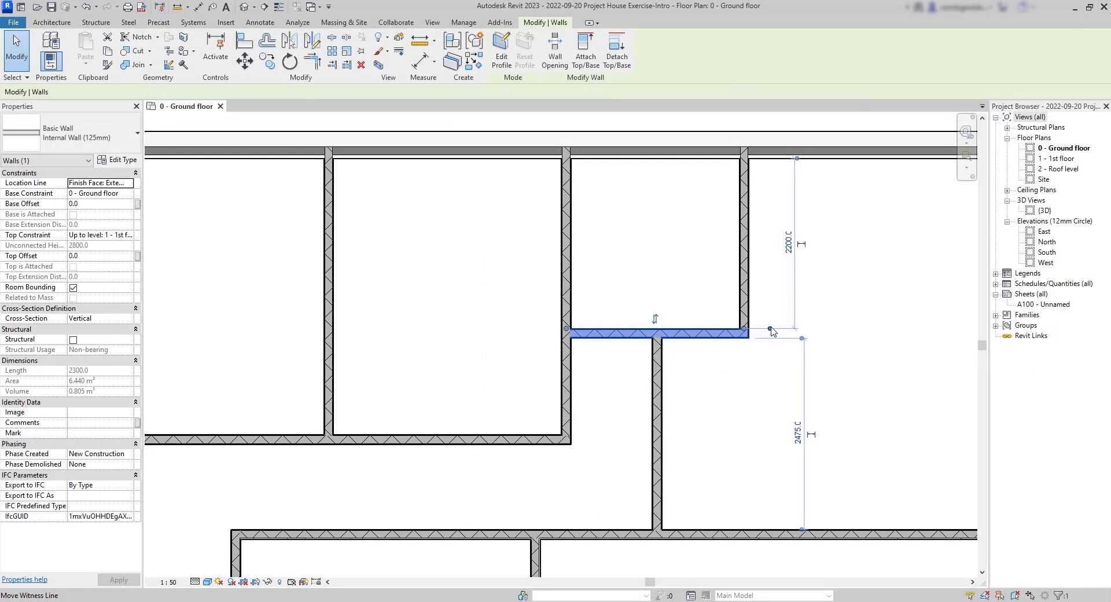
drag(771, 330, 741, 343)
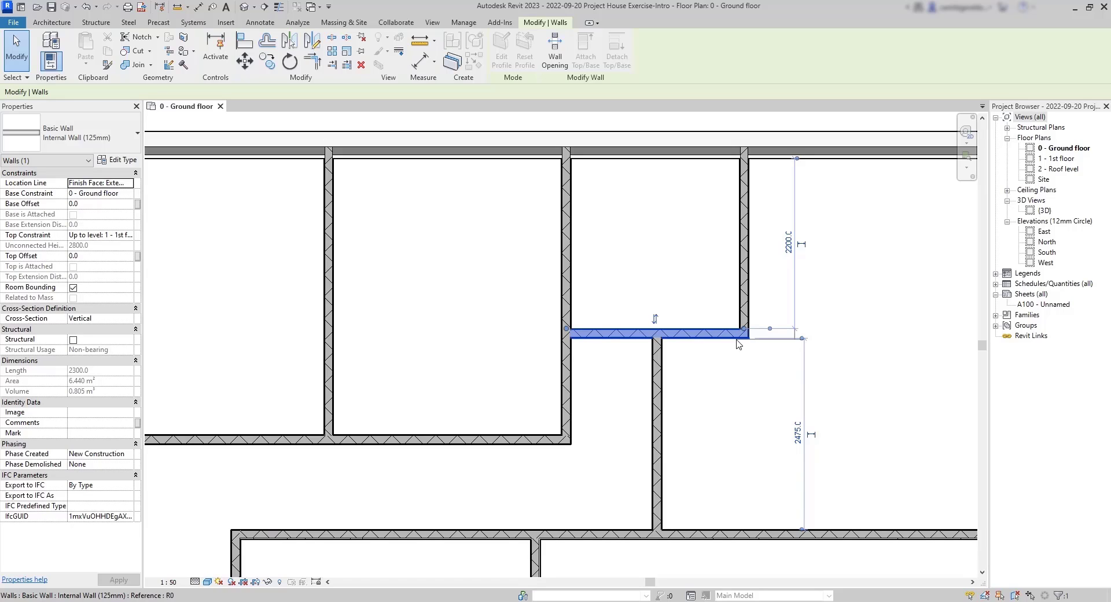
drag(738, 344, 738, 344)
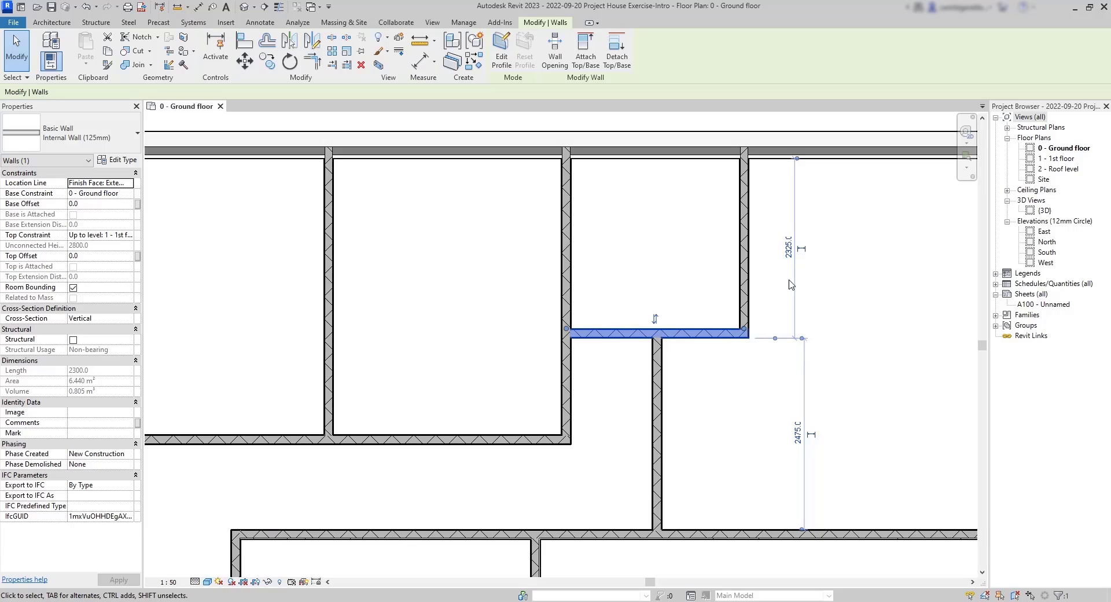
click(789, 247)
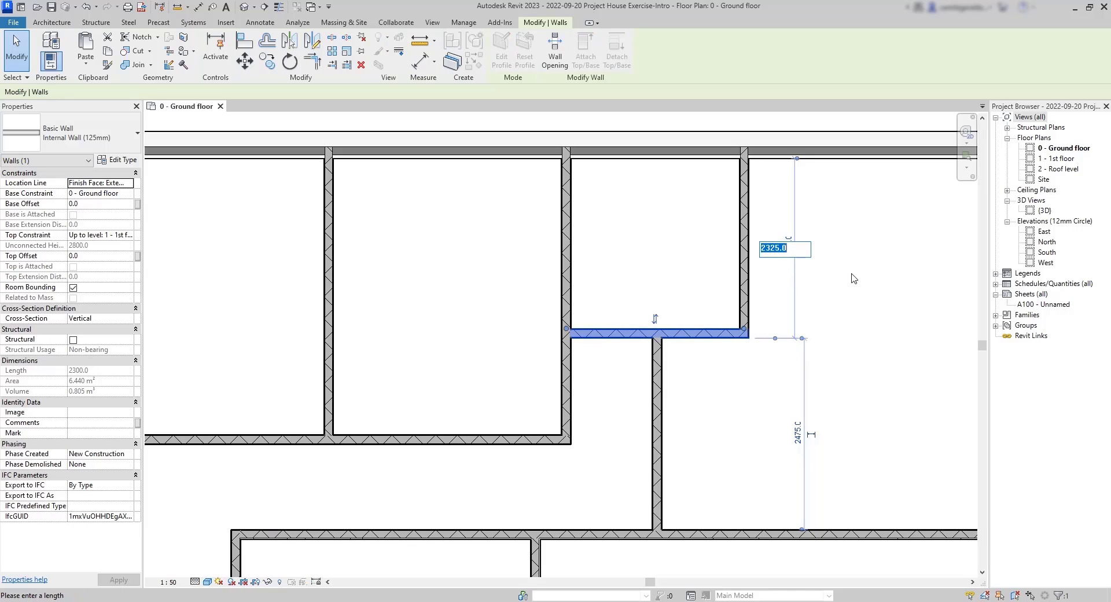
text(2525)
key(Return)
click(785, 347)
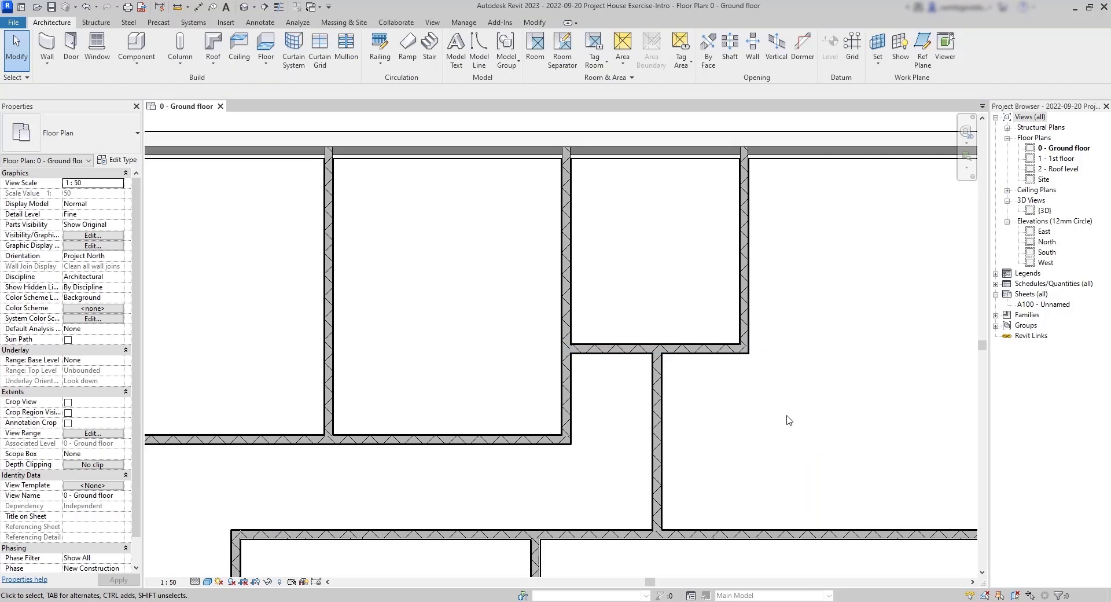
Step: Move the short vertical wall at the corridor's end to make the space beside it 1200 mm wide, and clear the selection
click(658, 434)
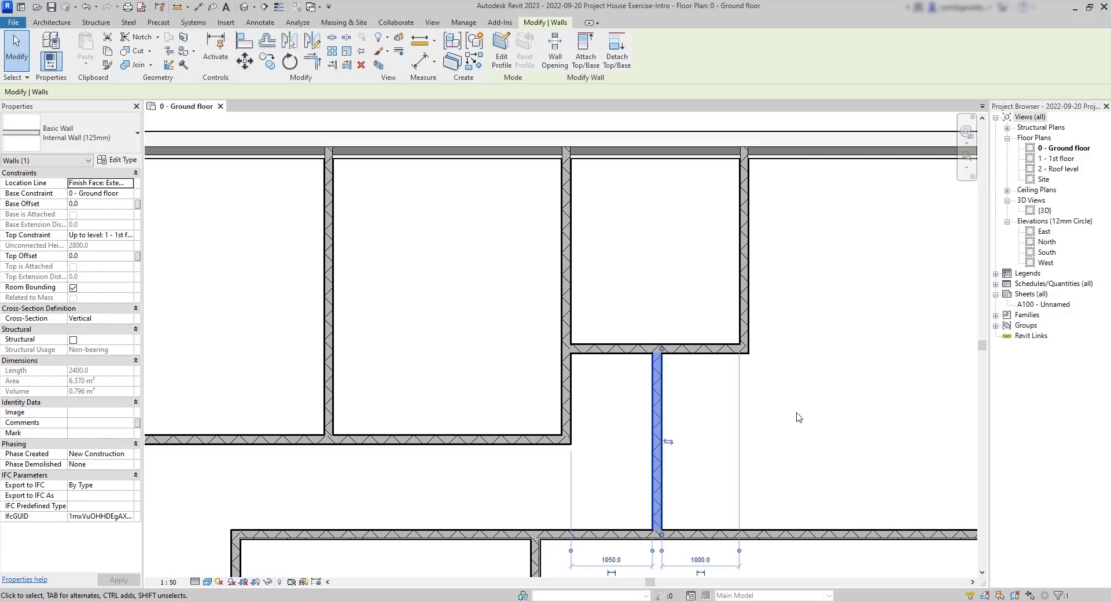
middle_drag(800, 441, 812, 391)
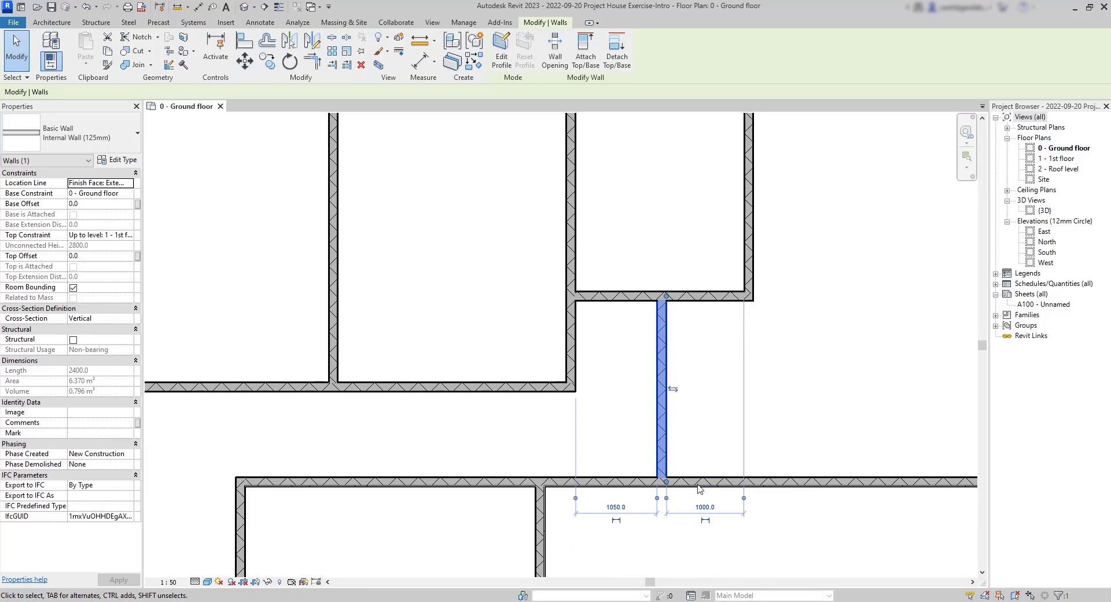
click(616, 507)
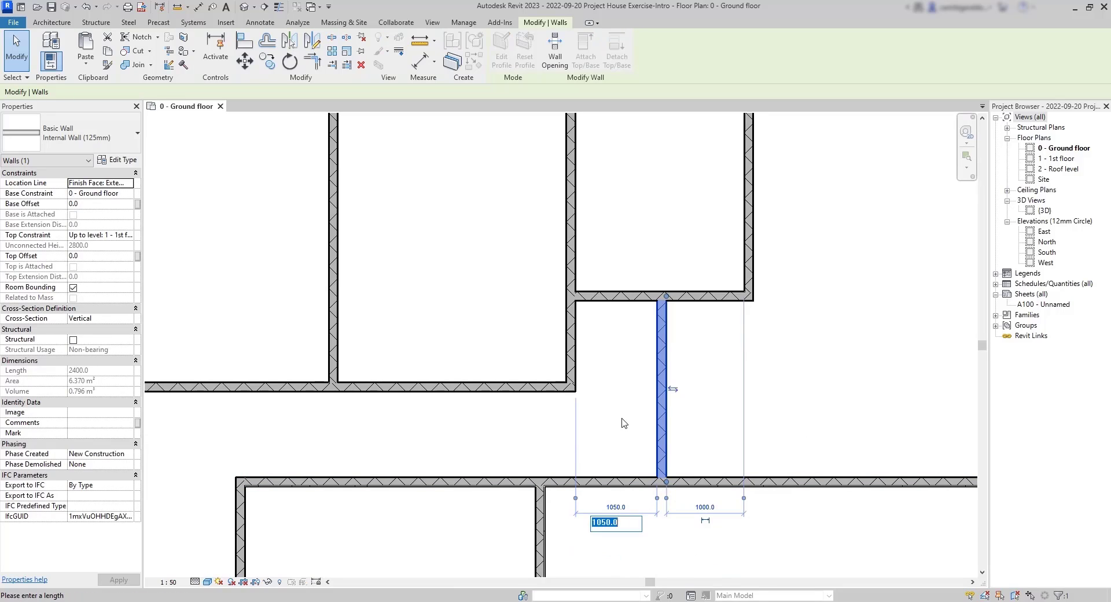
text(1)
key(Return)
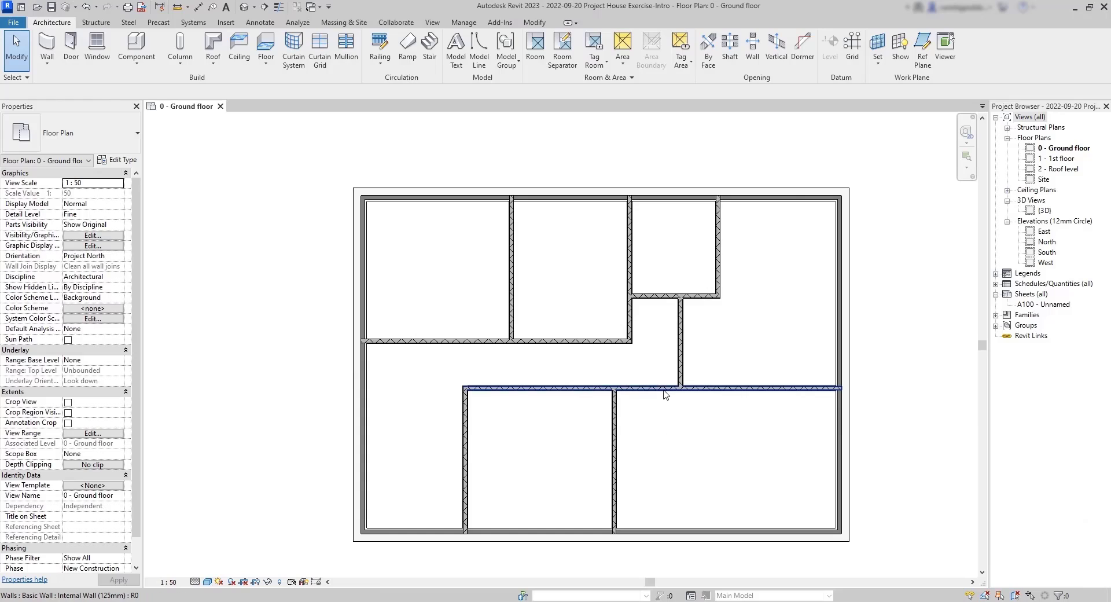
Step: Move the long horizontal wall above the lower rooms to make the corridor 1200 mm wide, and clear the selection
click(666, 393)
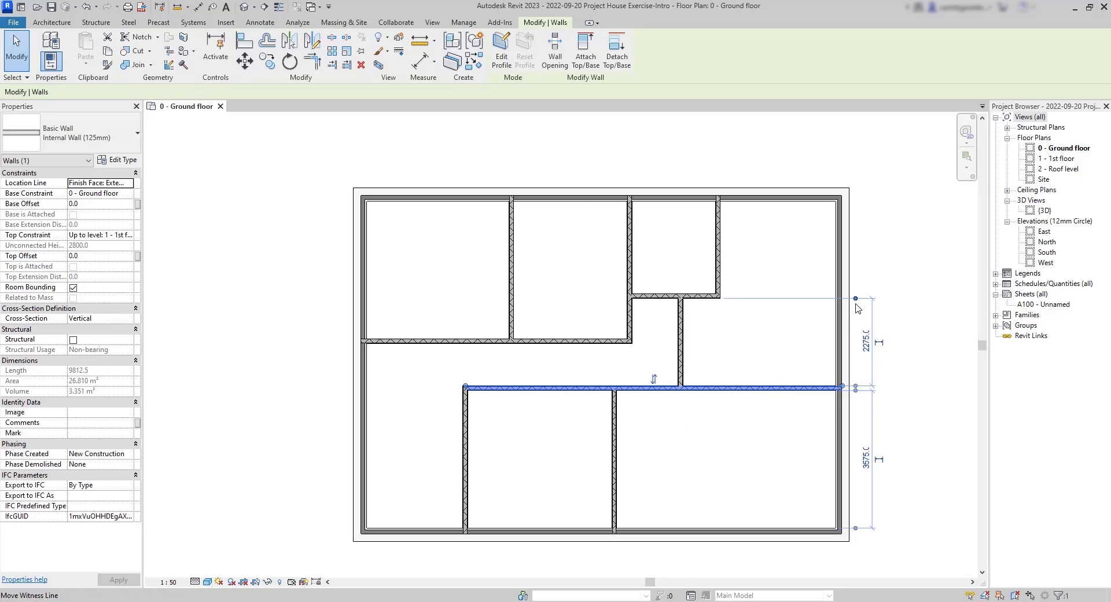
drag(856, 305, 630, 348)
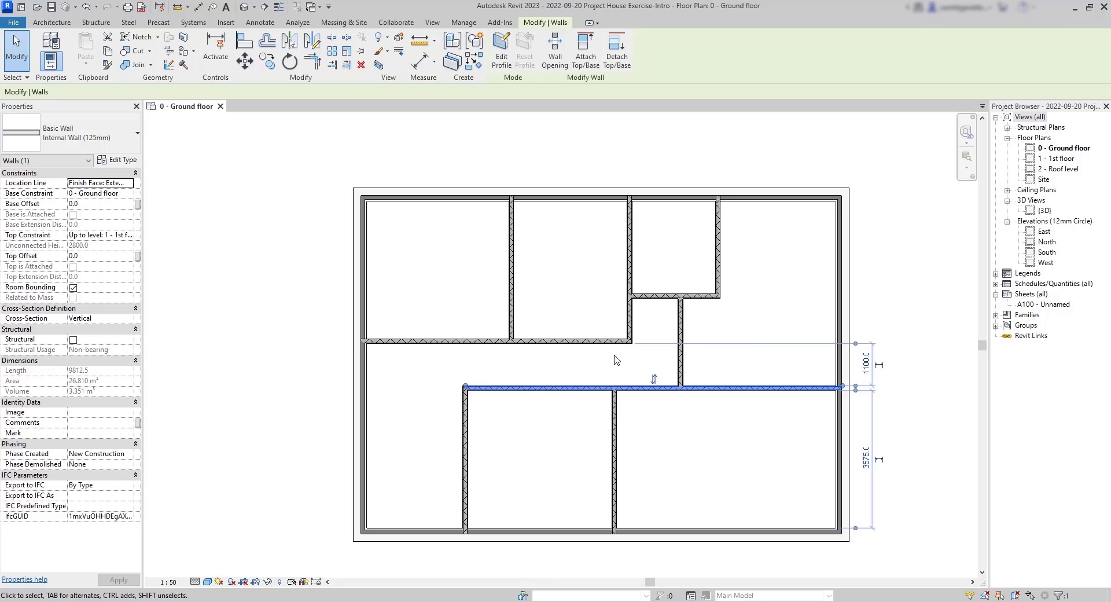
click(864, 366)
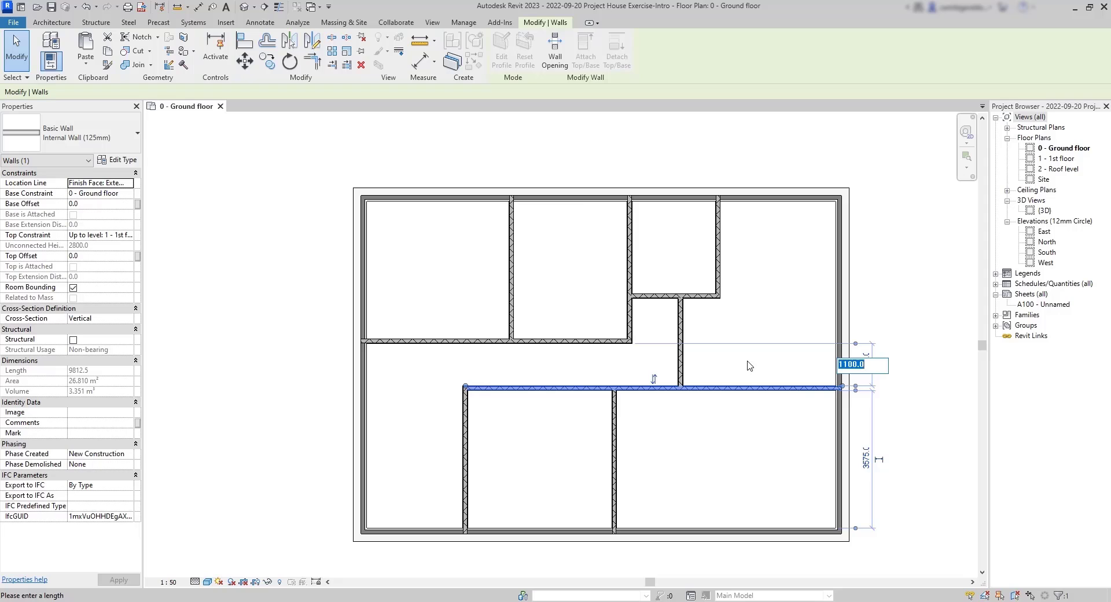
text(1200)
key(Return)
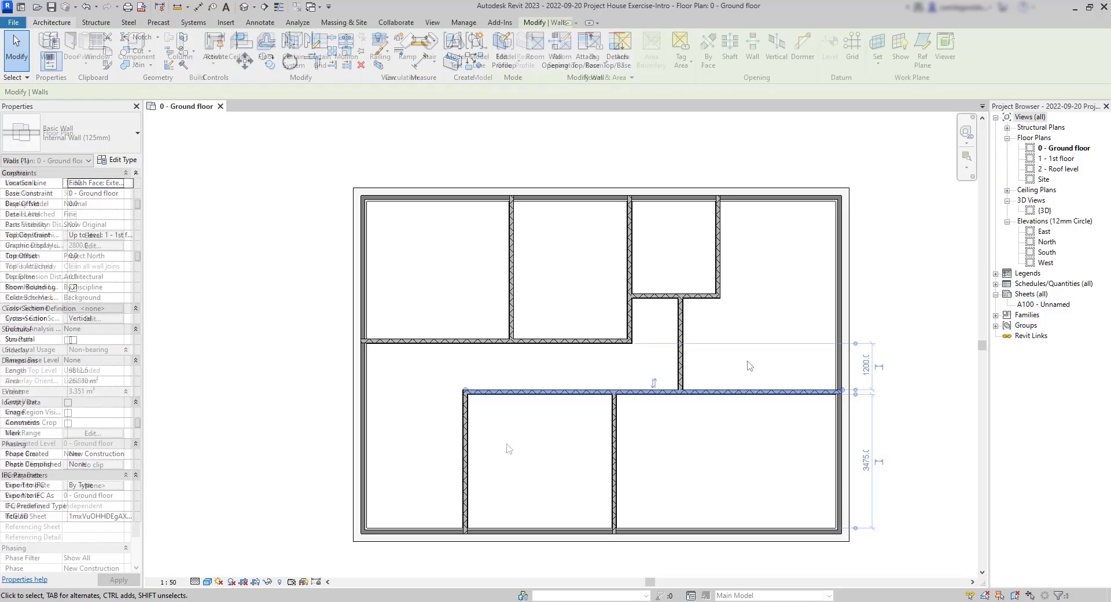
key(Escape)
Step: Check the distance between the left exterior wall and the vertical internal wall nearest to it in the lower half
click(466, 453)
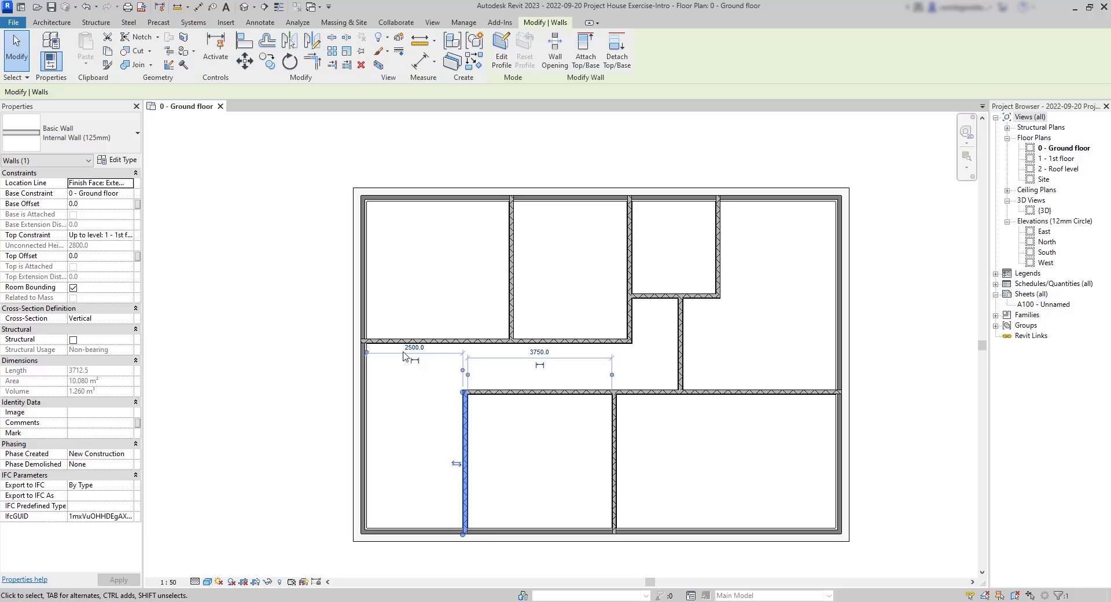
scroll(414, 357, up, 2)
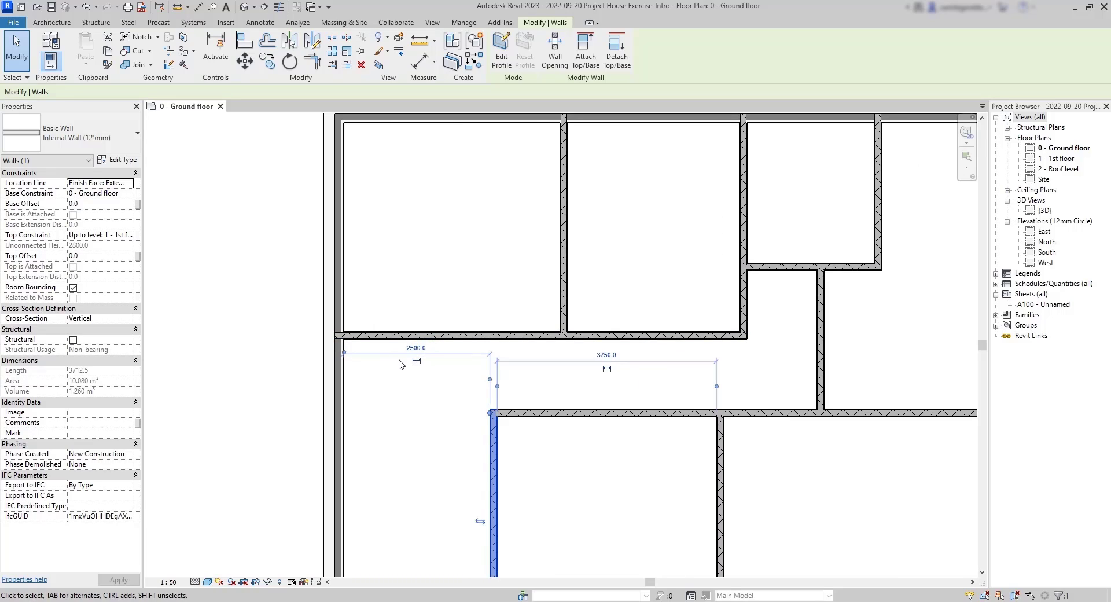
middle_drag(574, 493, 573, 403)
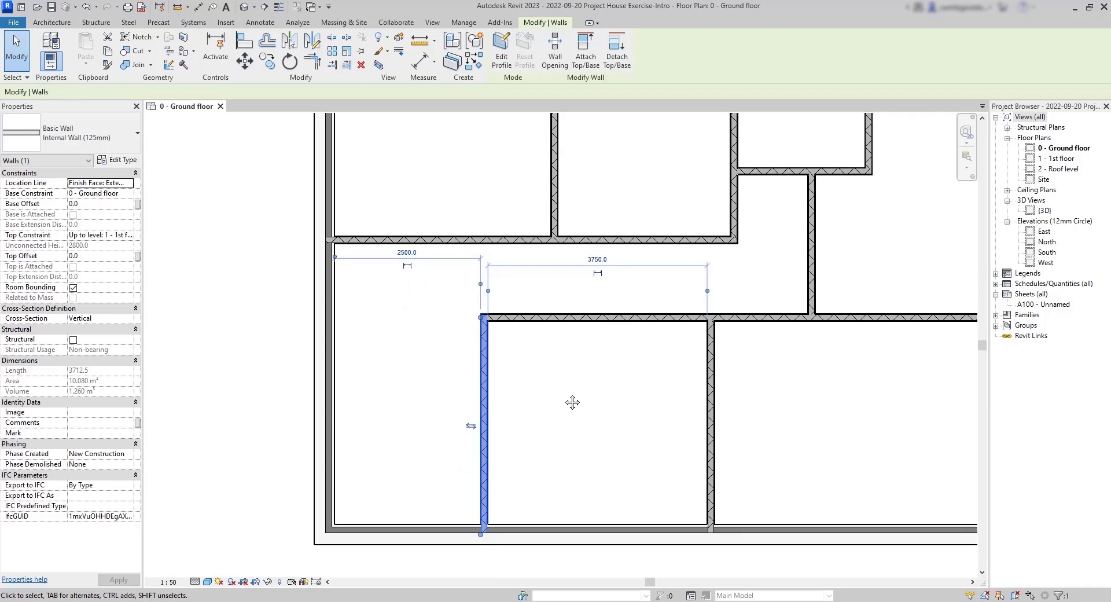
click(570, 401)
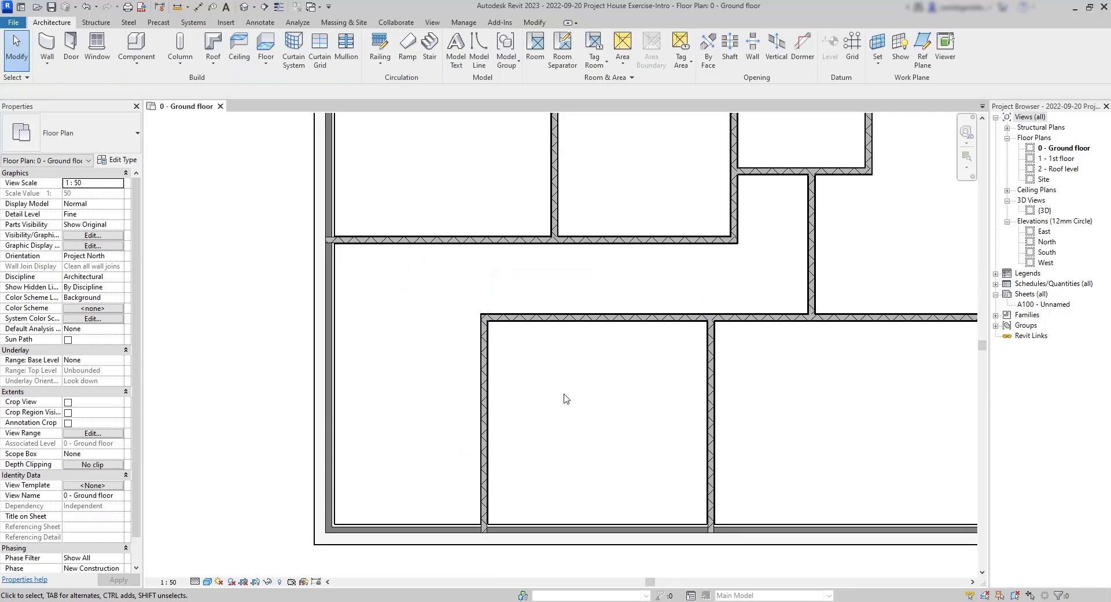
Step: Set the lower middle room's width to 4150 mm by moving its right-hand wall, and reference that wall's other dimension to the right exterior wall
click(711, 413)
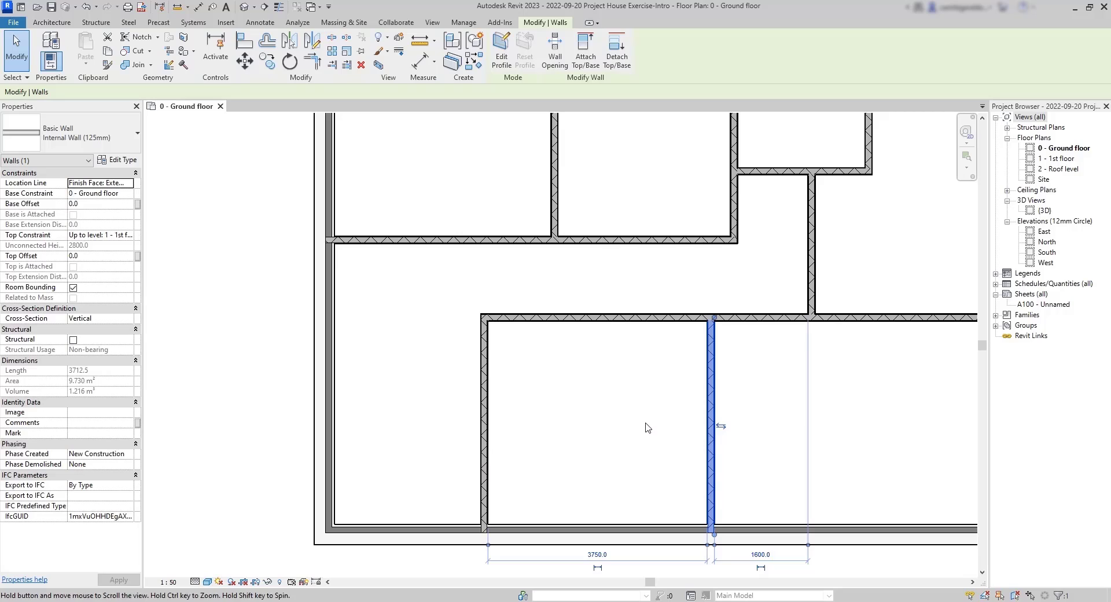
middle_drag(647, 427, 641, 373)
click(599, 499)
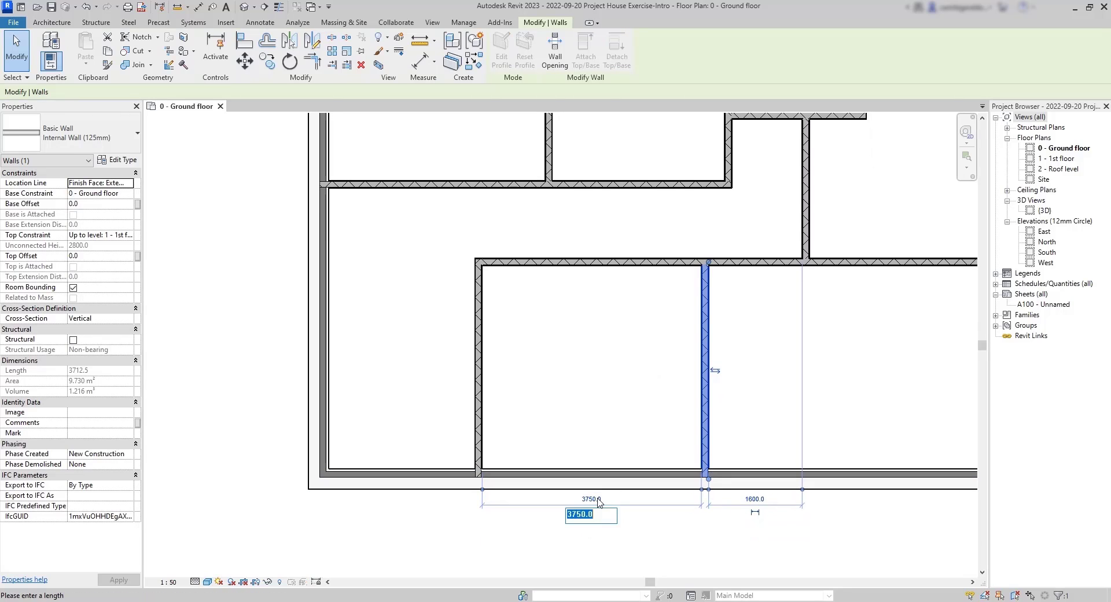
text(4150)
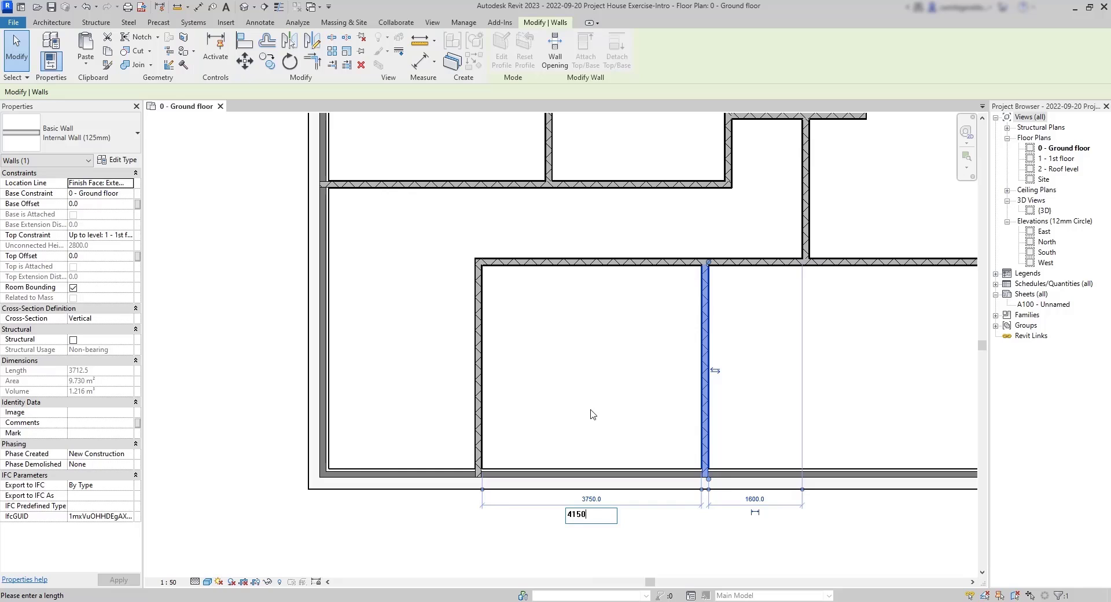
key(Return)
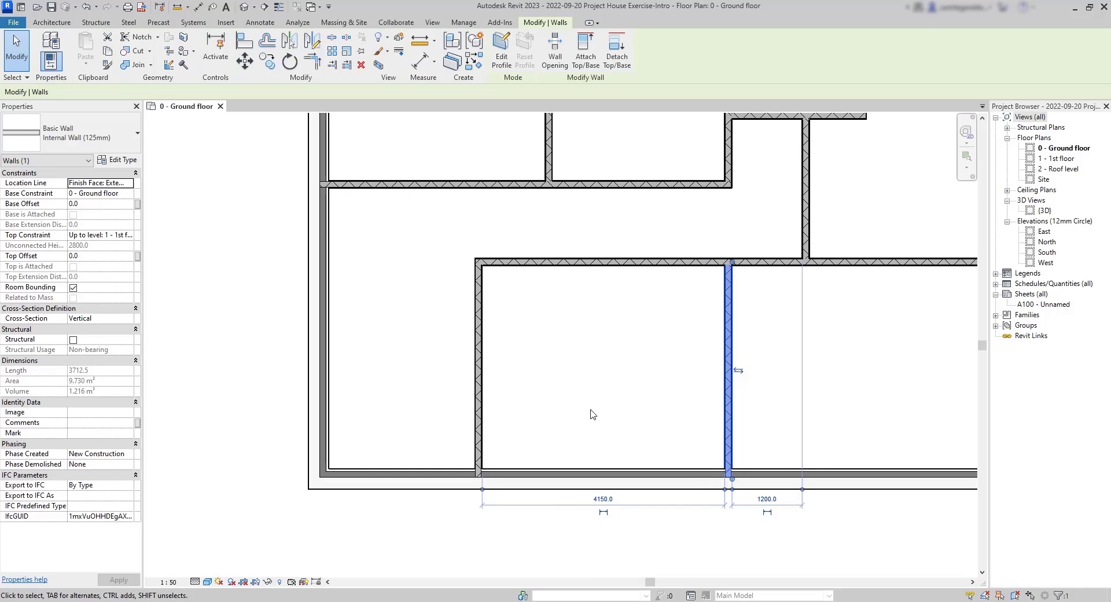
scroll(882, 428, down, 2)
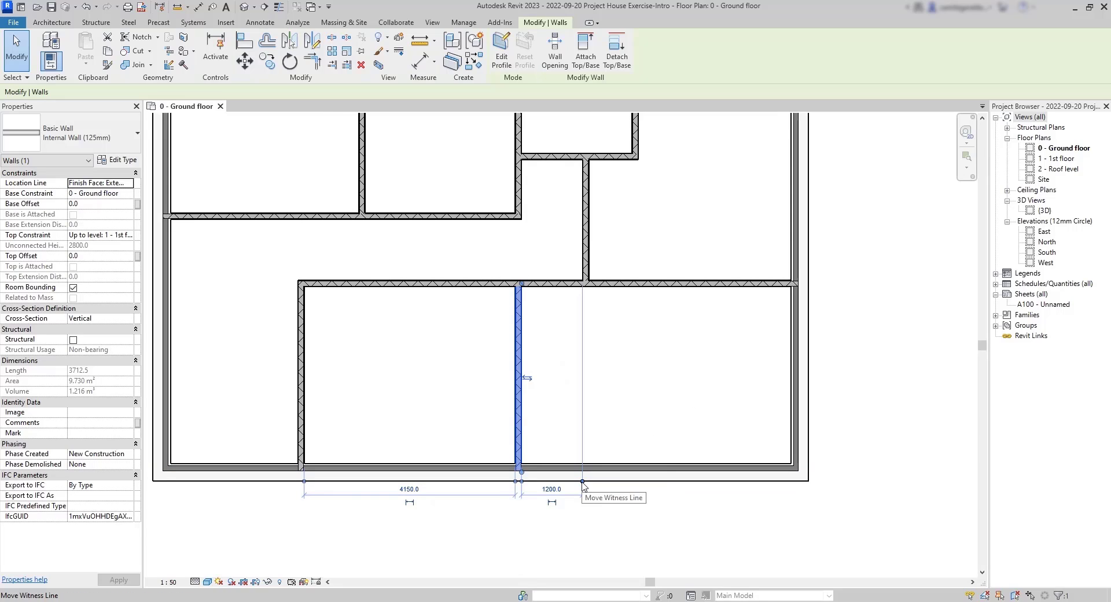
drag(582, 485, 791, 449)
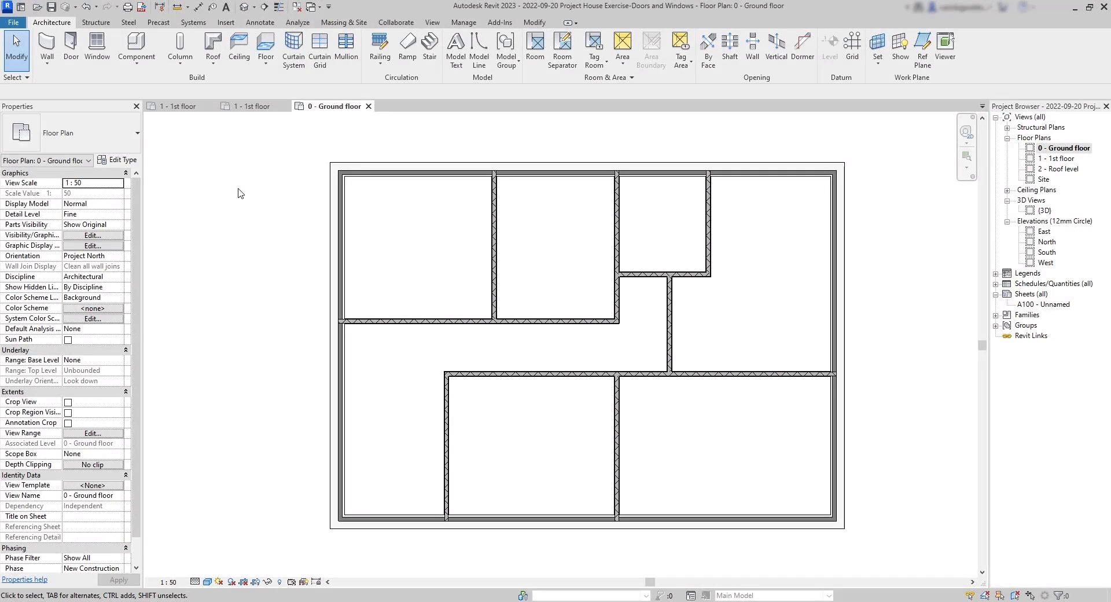
Step: Start placing a door of type Doors_IntSgl 910x2110mm and review its type properties down to the rough width and height
click(70, 45)
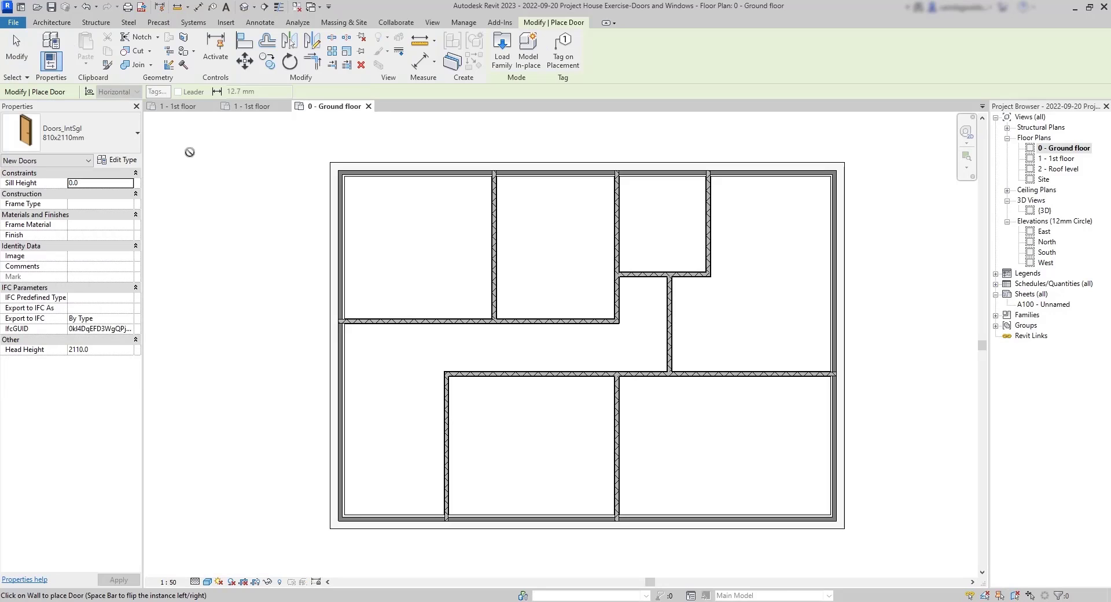
click(134, 139)
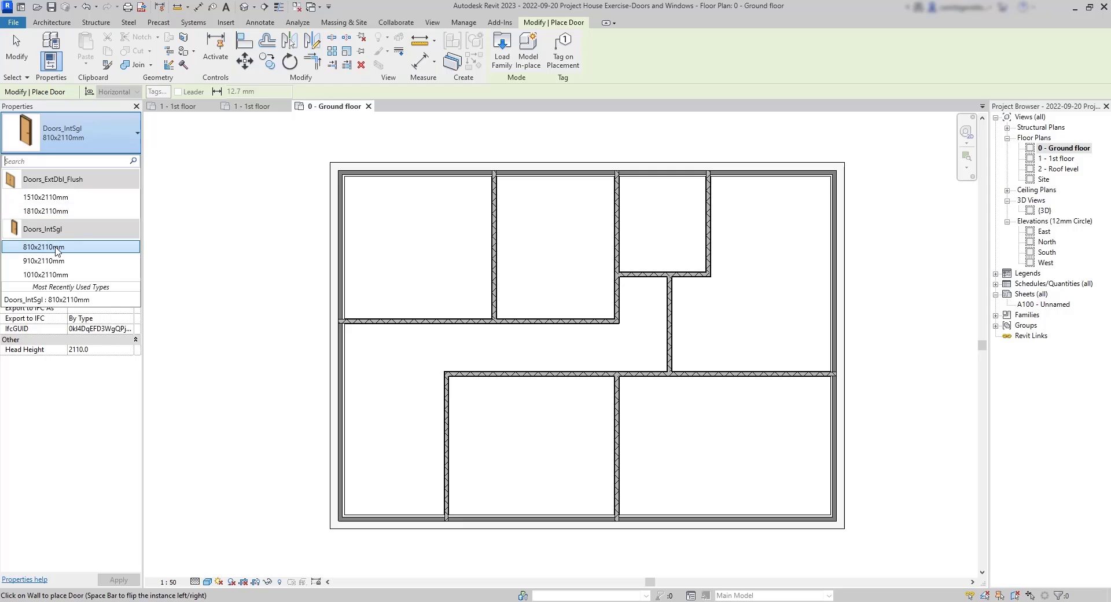
click(88, 263)
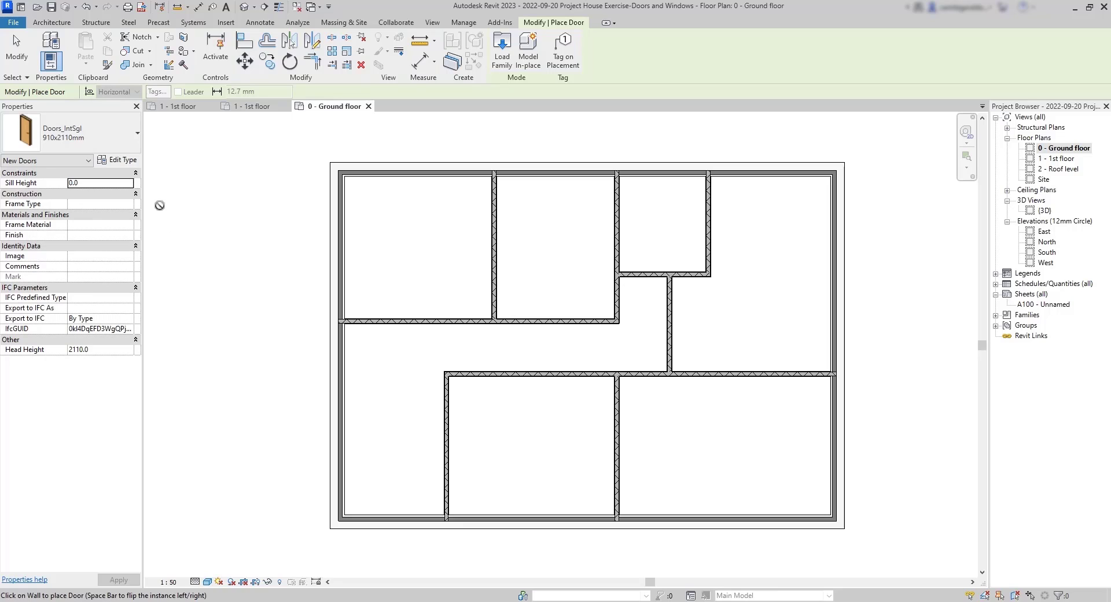
click(127, 162)
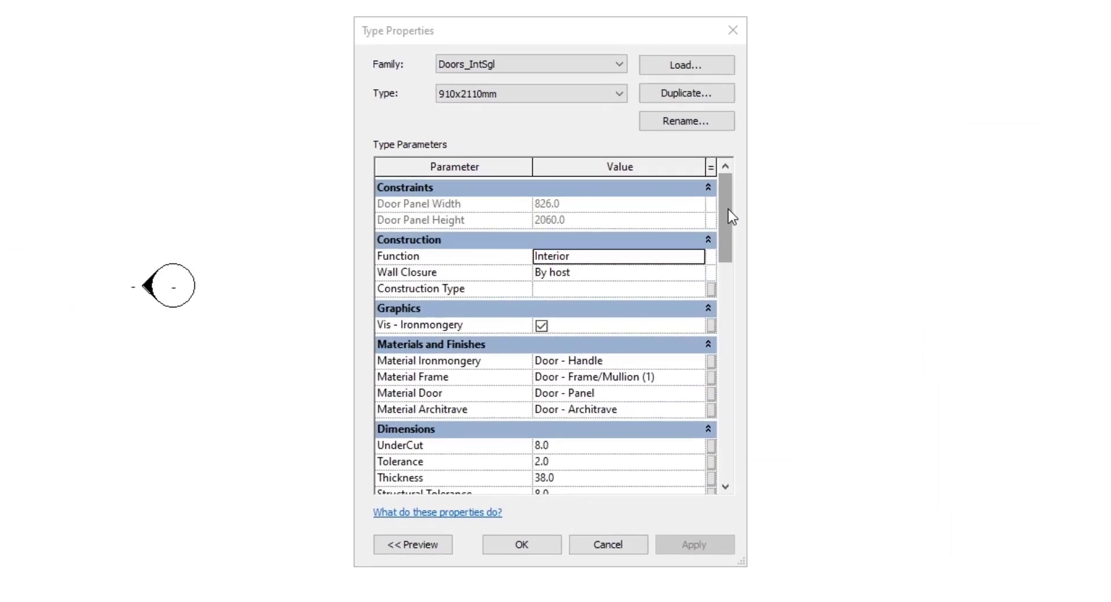
drag(662, 255, 665, 277)
drag(730, 239, 731, 295)
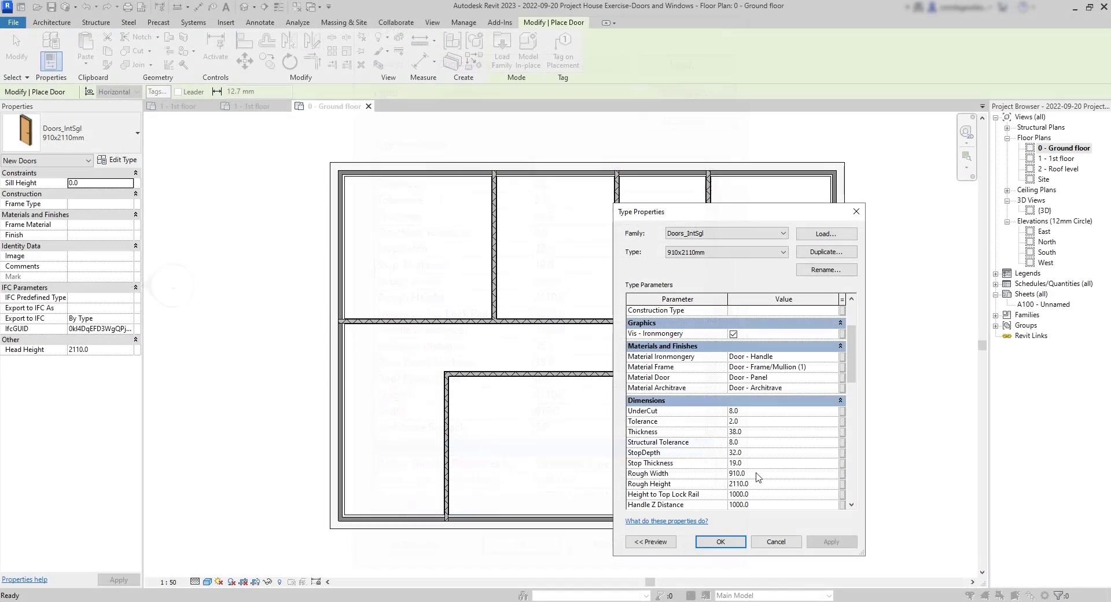
click(717, 541)
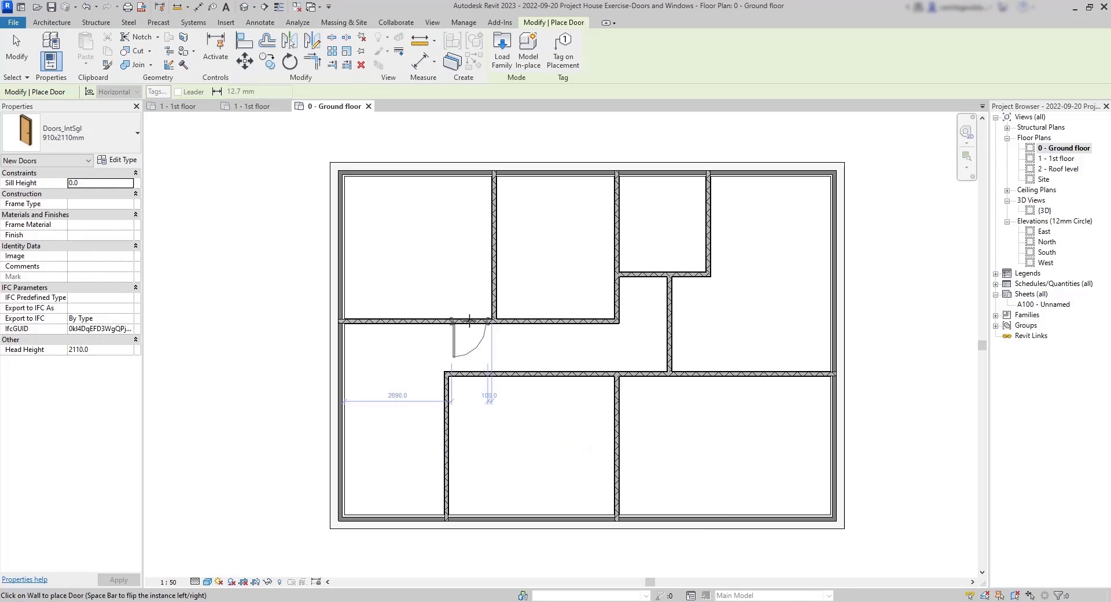
Step: Place the door in the upper-left room's lower wall, opening into the room, 100 mm from the room's right-hand wall
scroll(469, 318, up, 3)
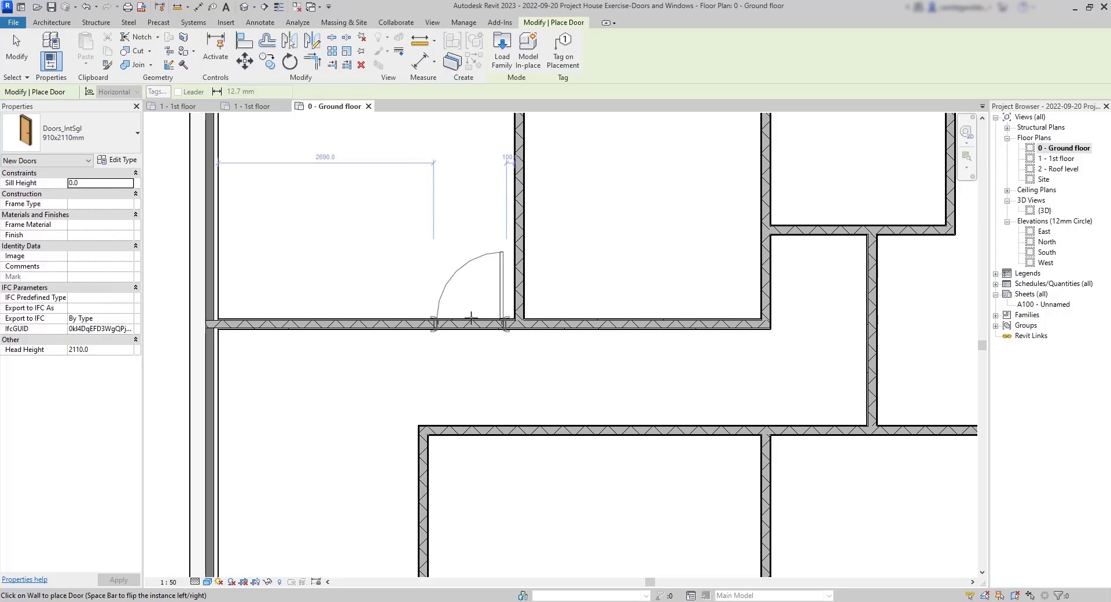
click(471, 319)
click(471, 317)
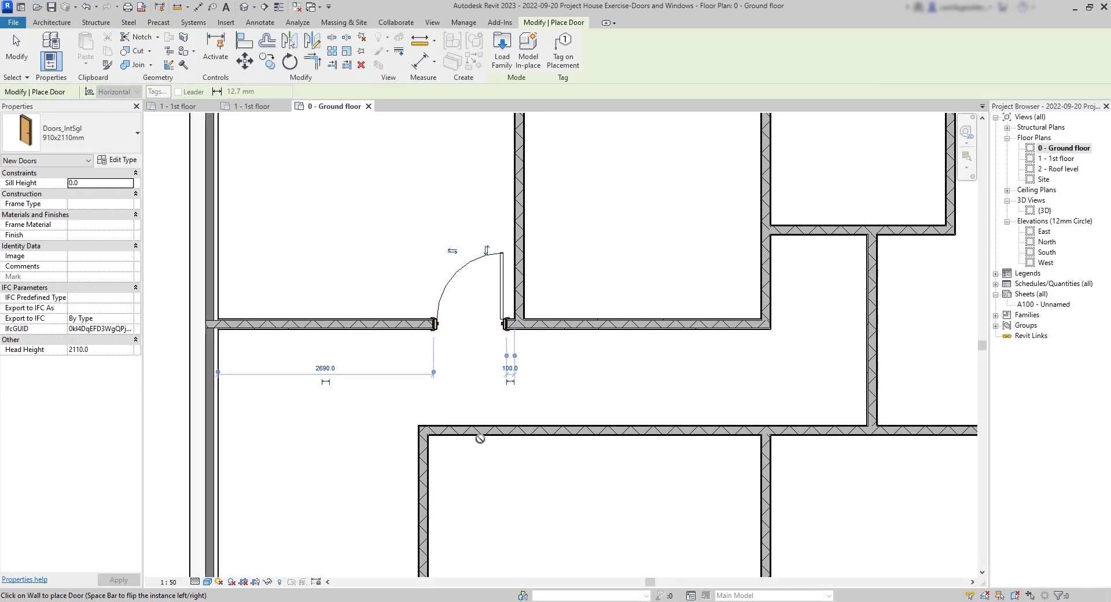
middle_drag(481, 438, 539, 314)
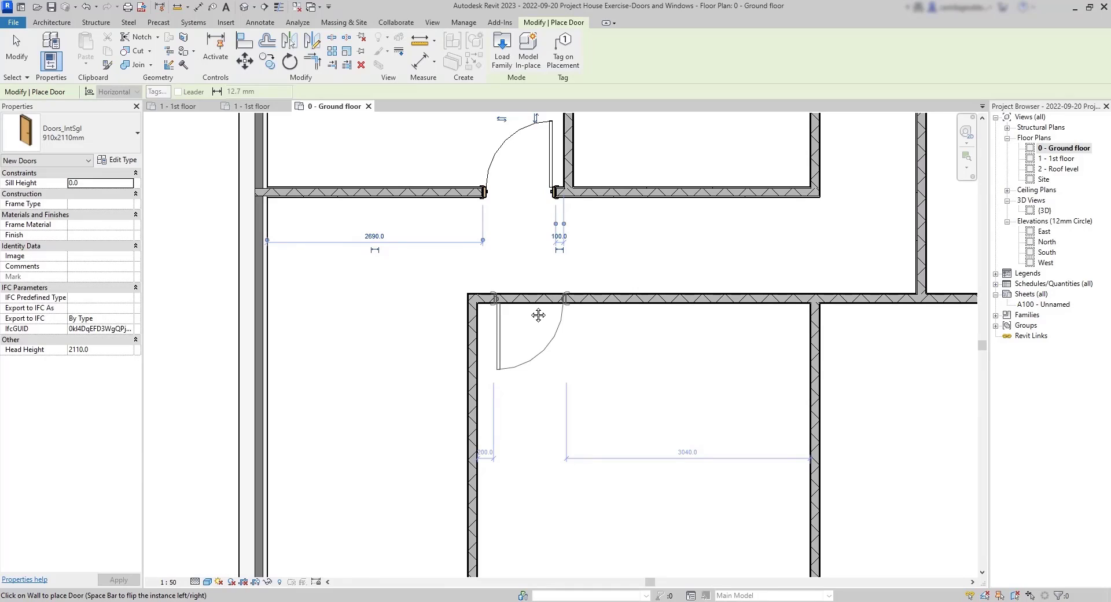
Step: Place a Doors_IntSgl 910x2110mm door in the corridor's lower wall near the corner and set its offset from the side wall to 100 mm
scroll(521, 305, up, 1)
click(521, 305)
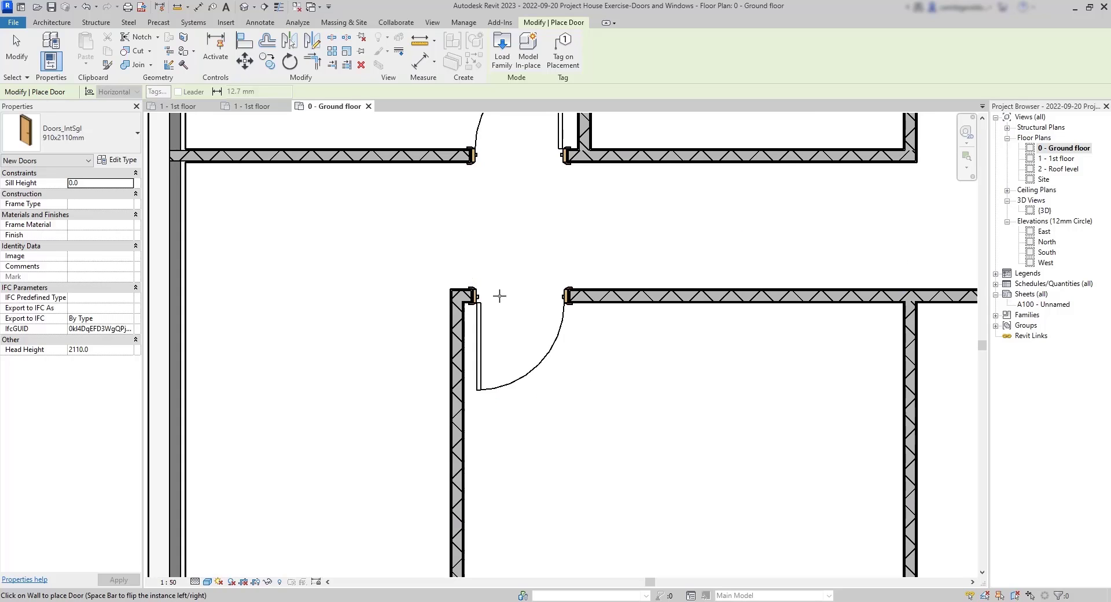
click(517, 295)
key(Escape)
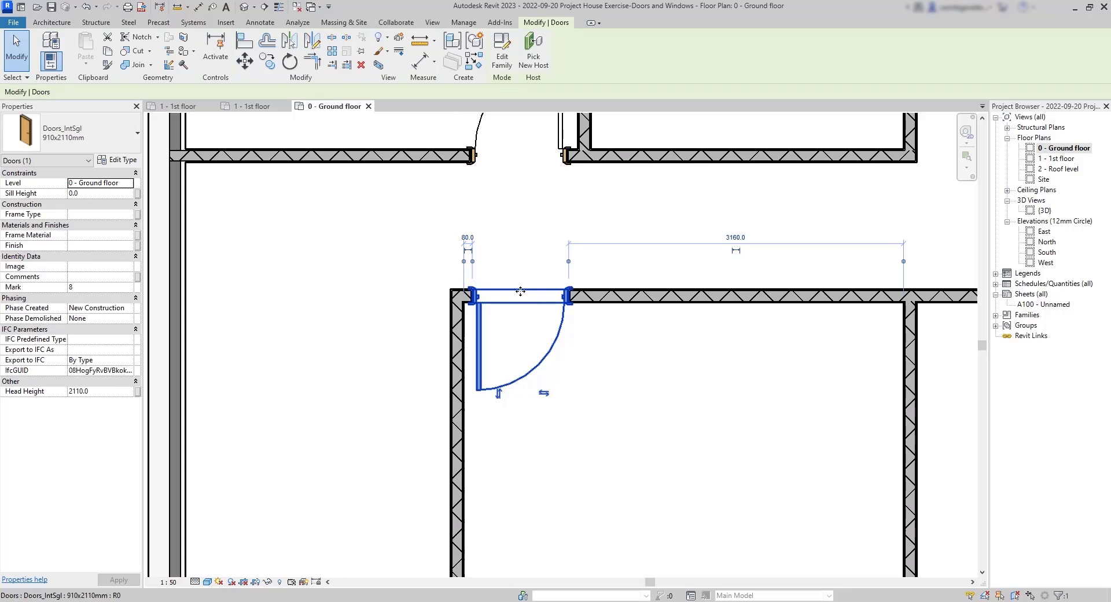
click(468, 239)
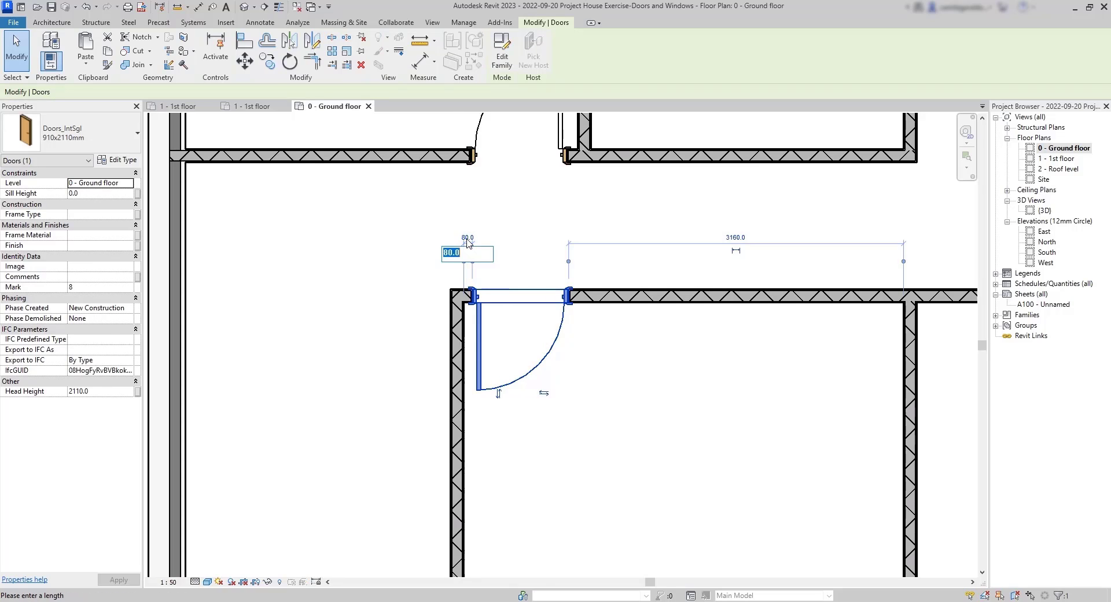
text(100)
key(Return)
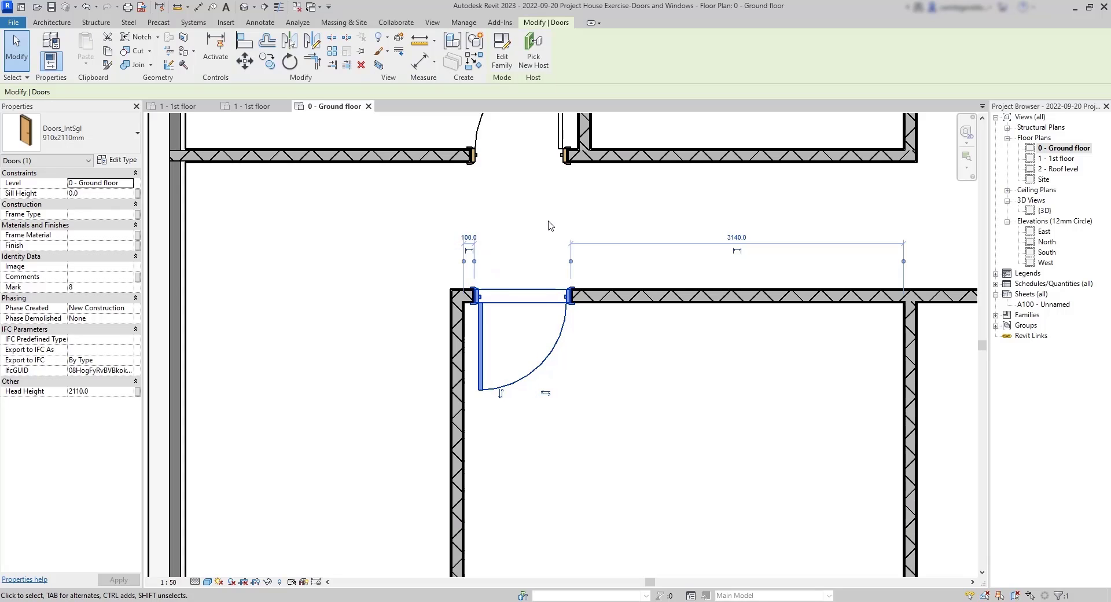
click(638, 384)
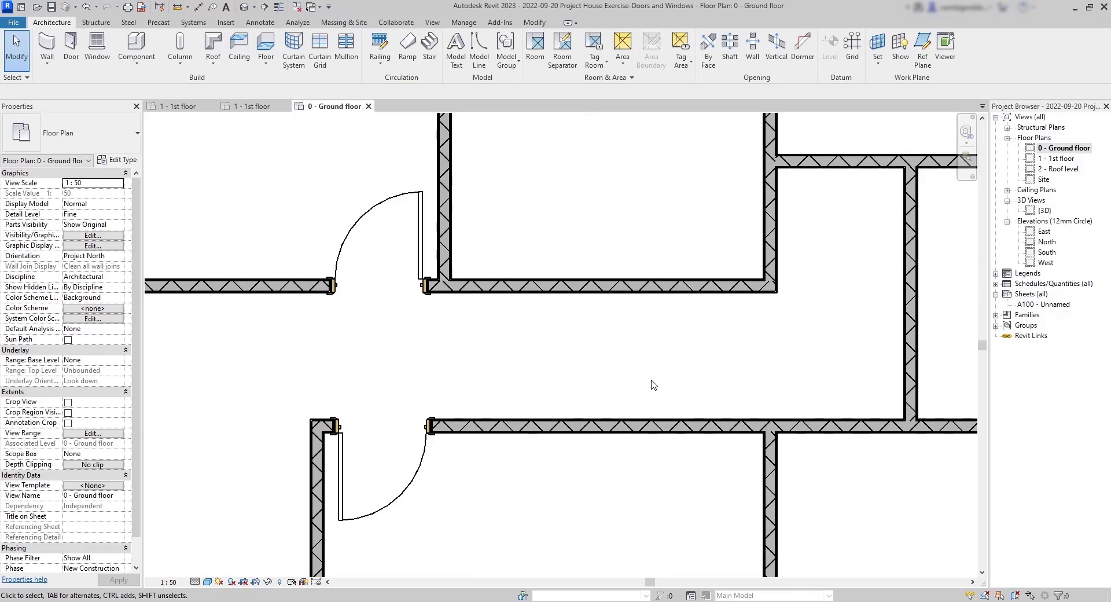
Step: Create a door similar to the first upper room's and place it in the adjacent room's corridor wall, 100 mm from its far side wall
click(422, 275)
right_click(422, 275)
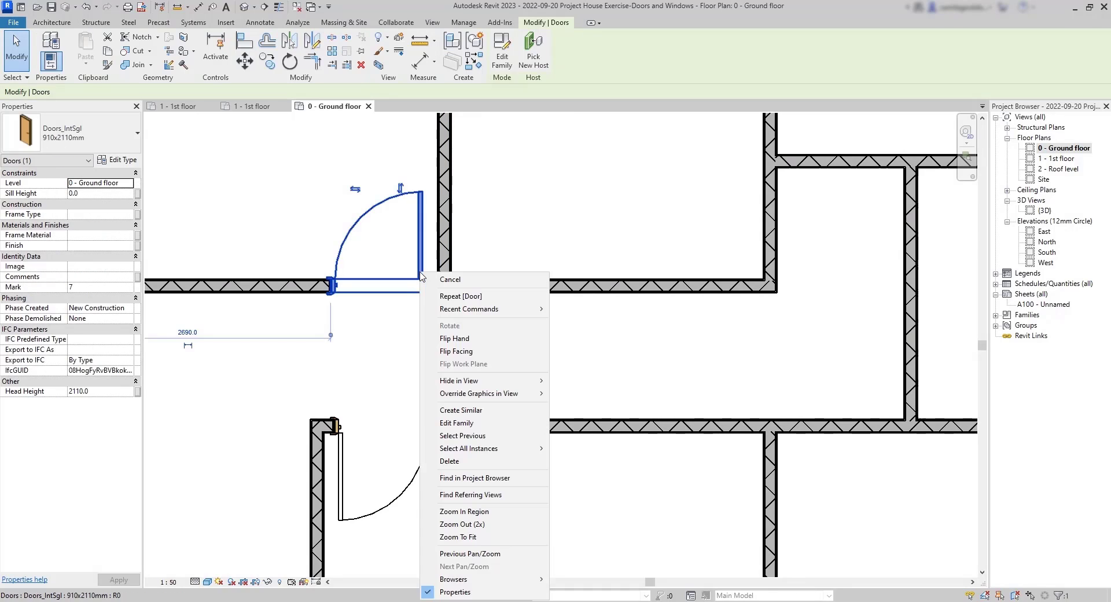
click(504, 411)
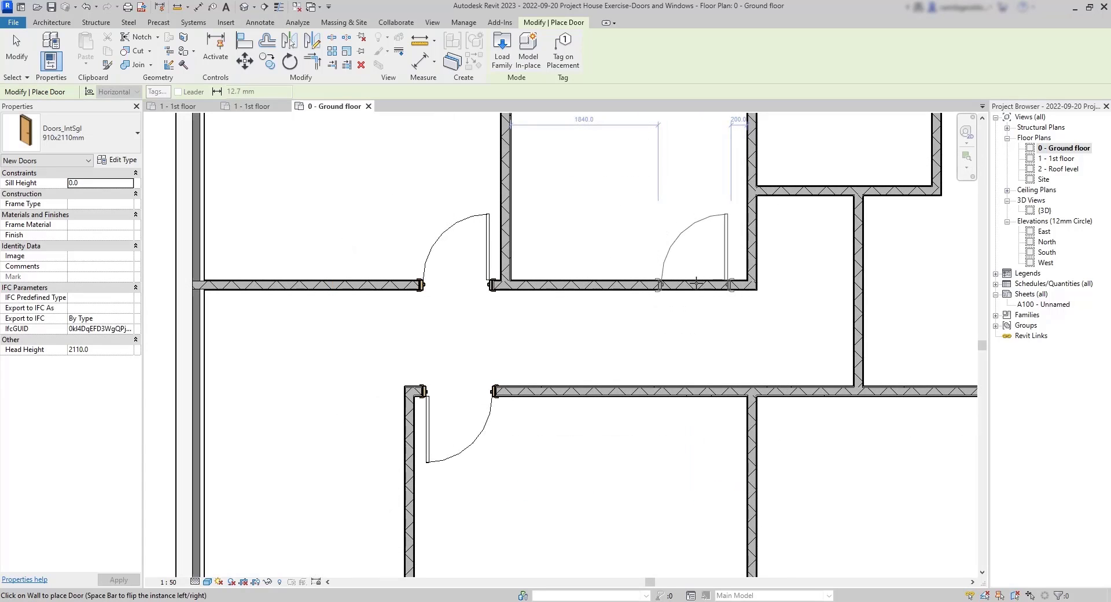
click(702, 281)
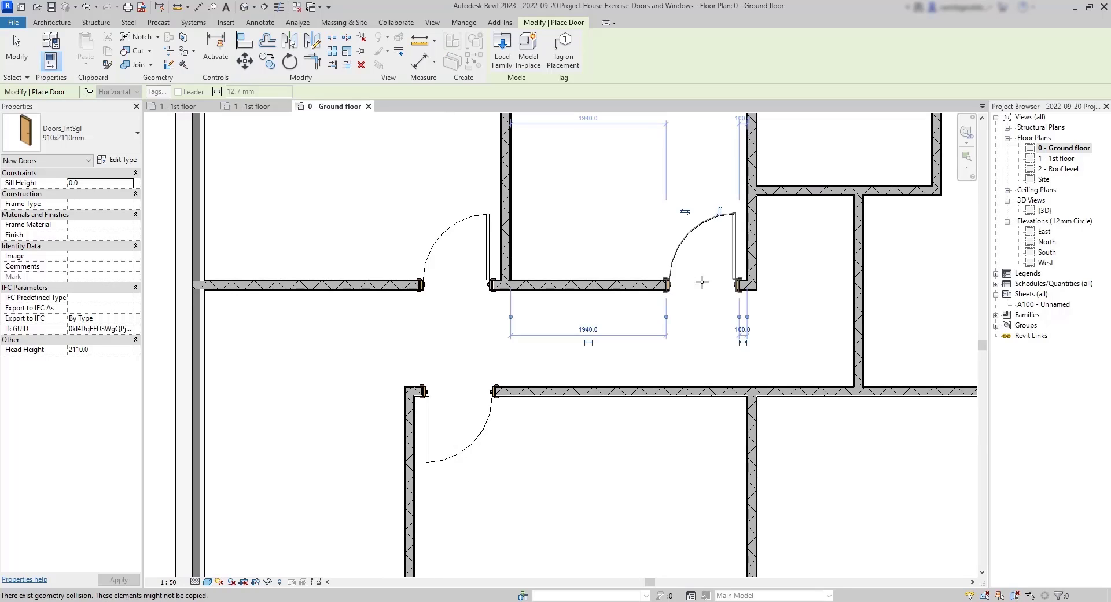
middle_drag(761, 341, 550, 318)
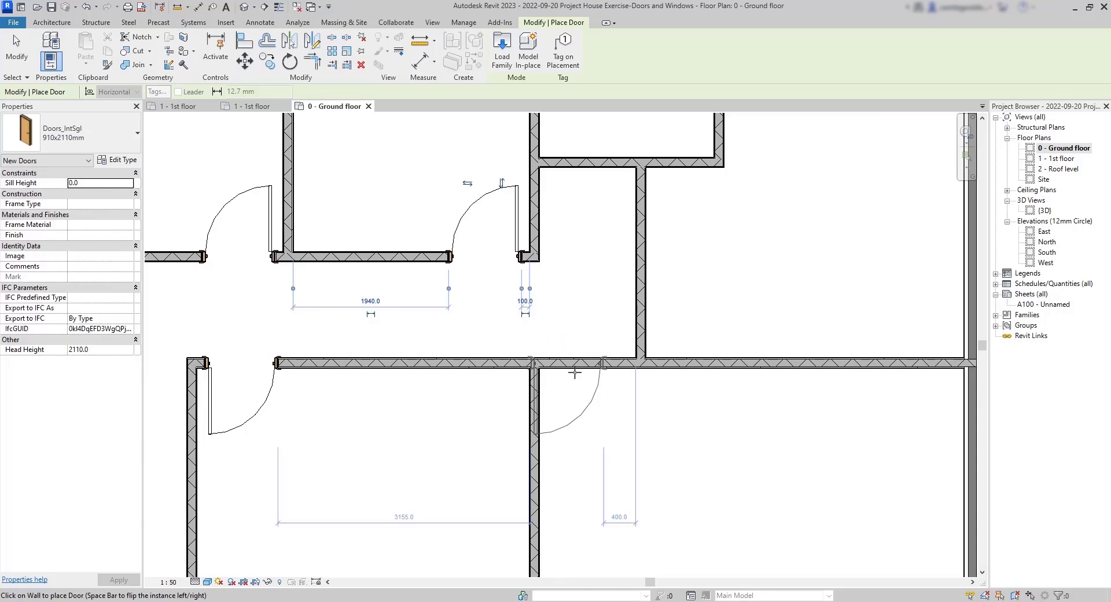
scroll(547, 194, up, 5)
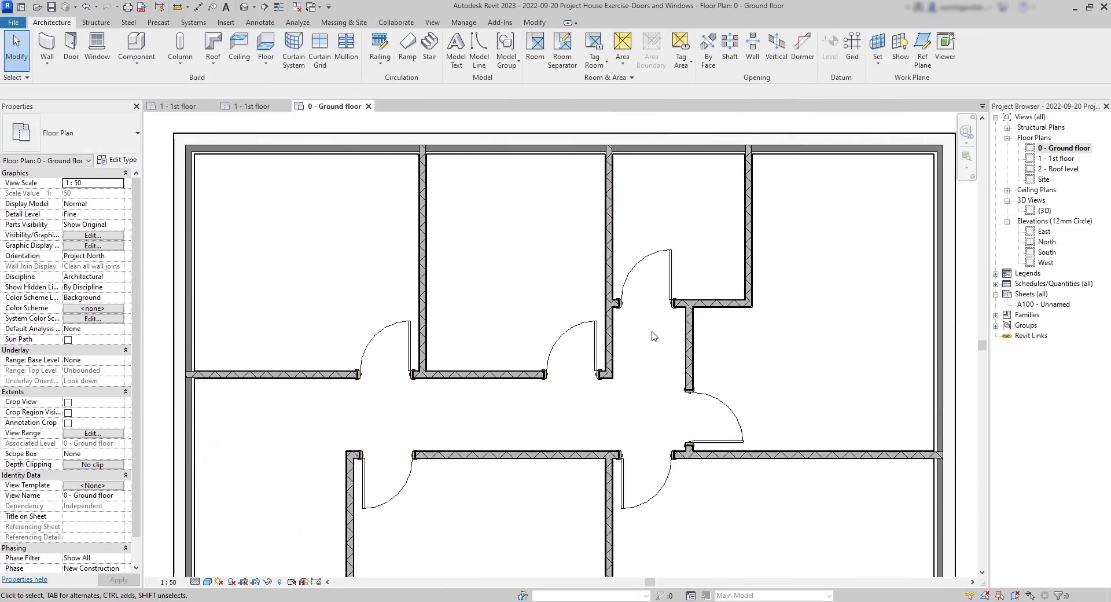
Step: Flip the hinge side of the door to the small upper room so its leaf swings toward the nearer side wall
scroll(688, 259, up, 3)
scroll(687, 255, up, 2)
middle_drag(694, 253, 625, 355)
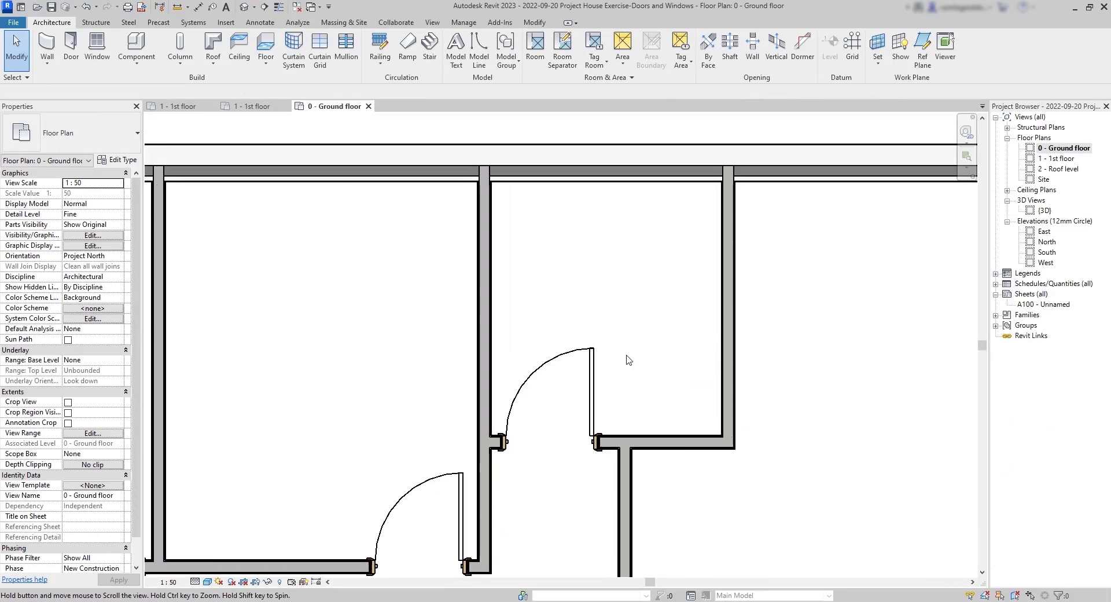
click(593, 388)
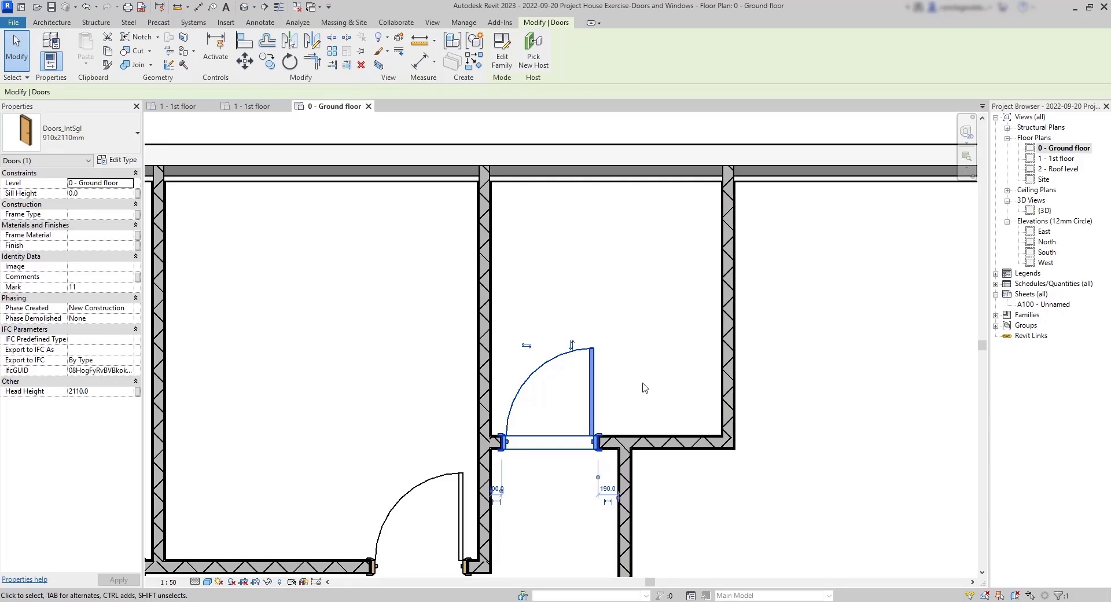
key(space)
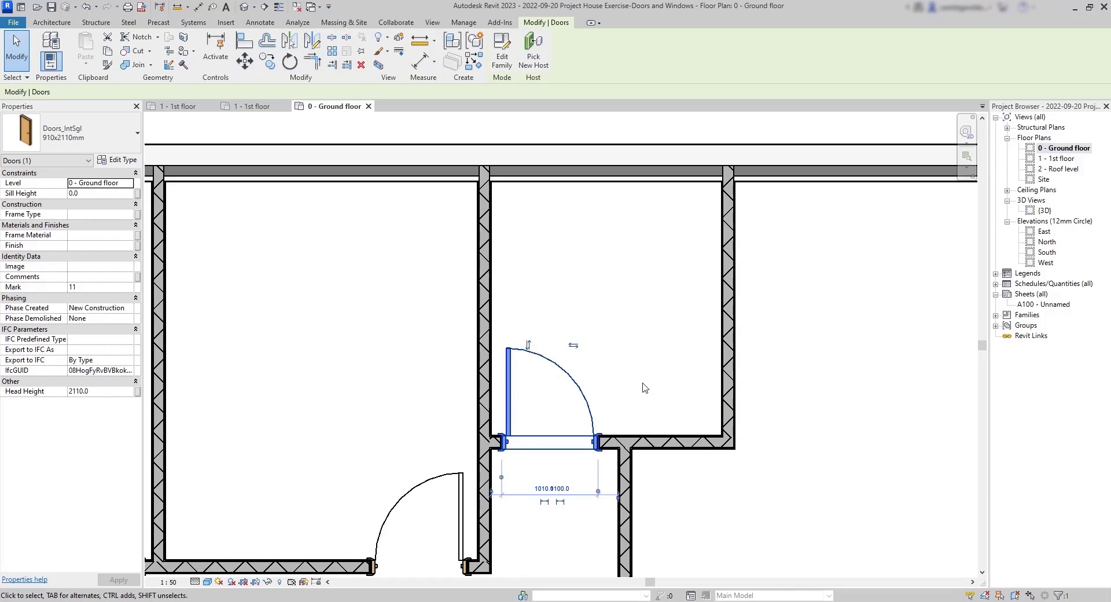
Step: Try flipping the small upper room's door to open into the corridor, and flip it back into the room
click(528, 346)
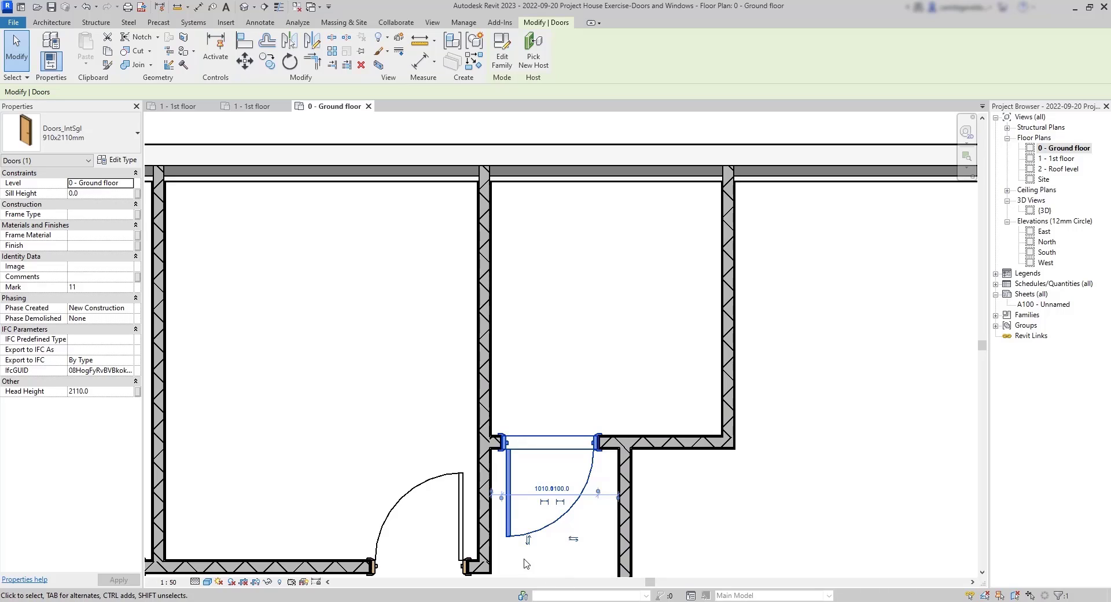
click(528, 540)
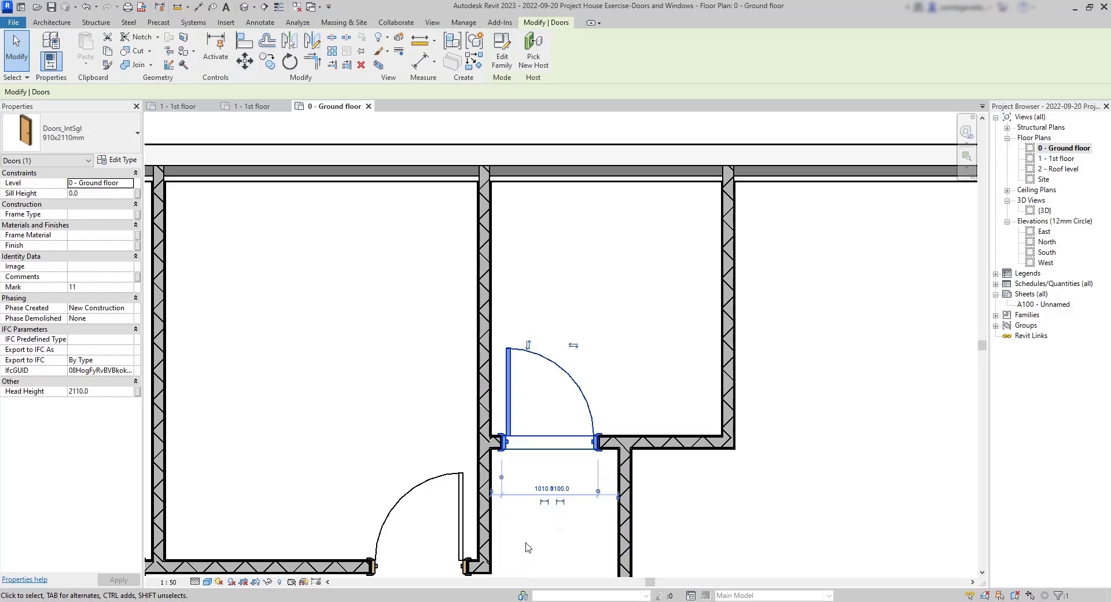
click(663, 305)
scroll(665, 300, down, 4)
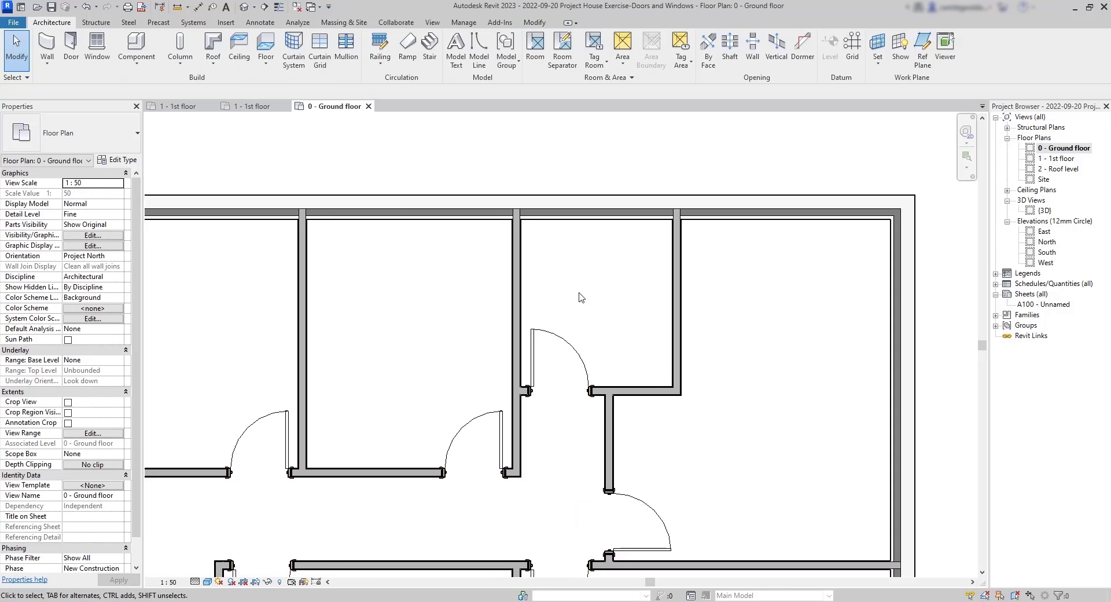
scroll(545, 387, down, 1)
middle_drag(474, 539, 541, 424)
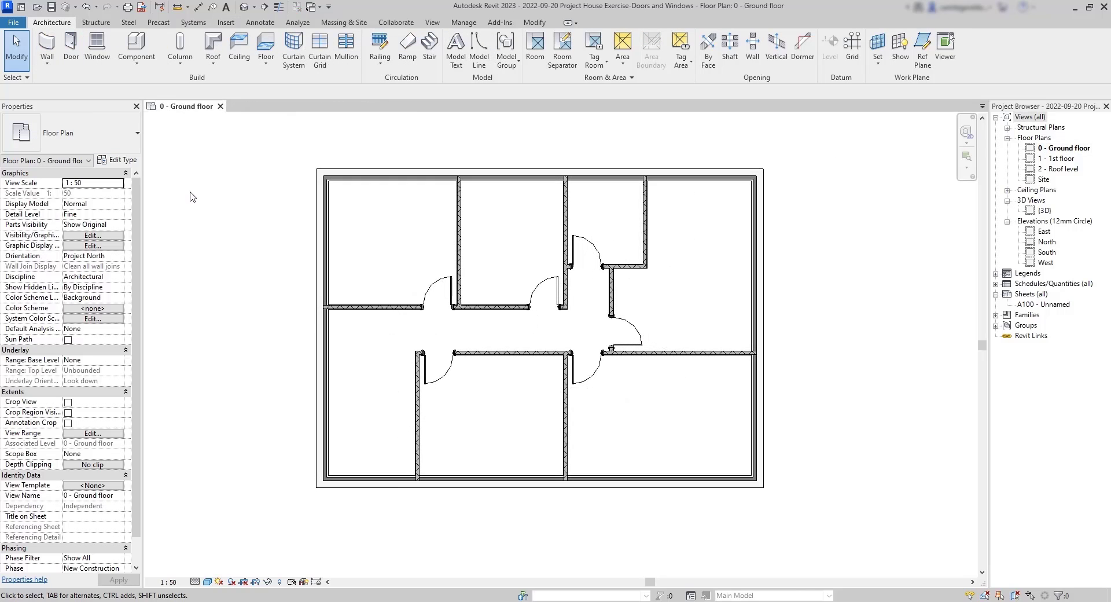
Step: Load the Doors_ExtSgl_w-Glazing_Bars_1 family from the Doors category of the Autodesk family library
click(226, 22)
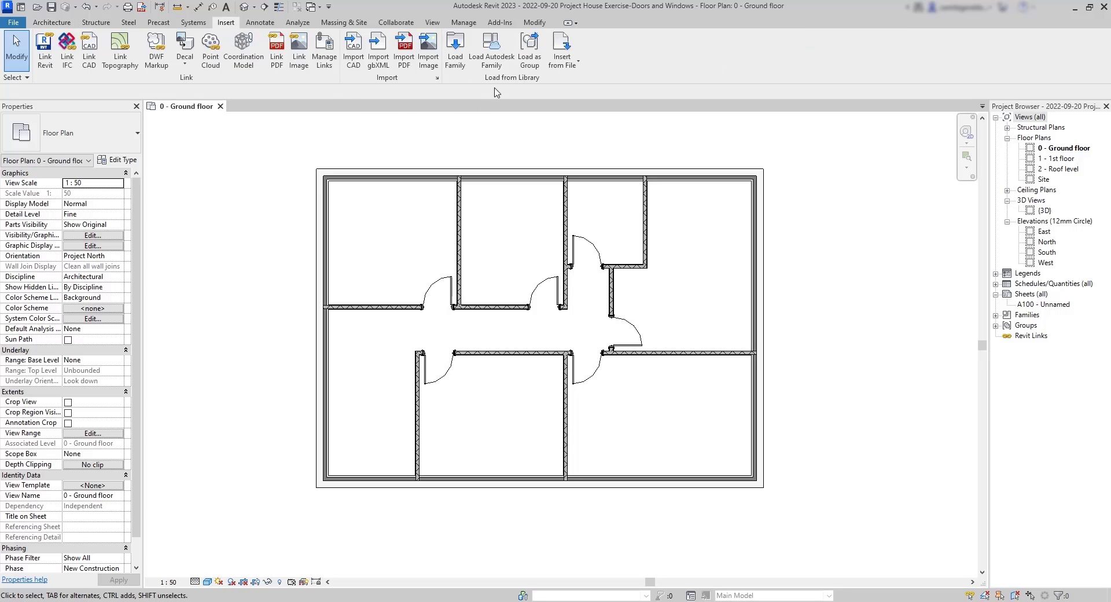
click(492, 58)
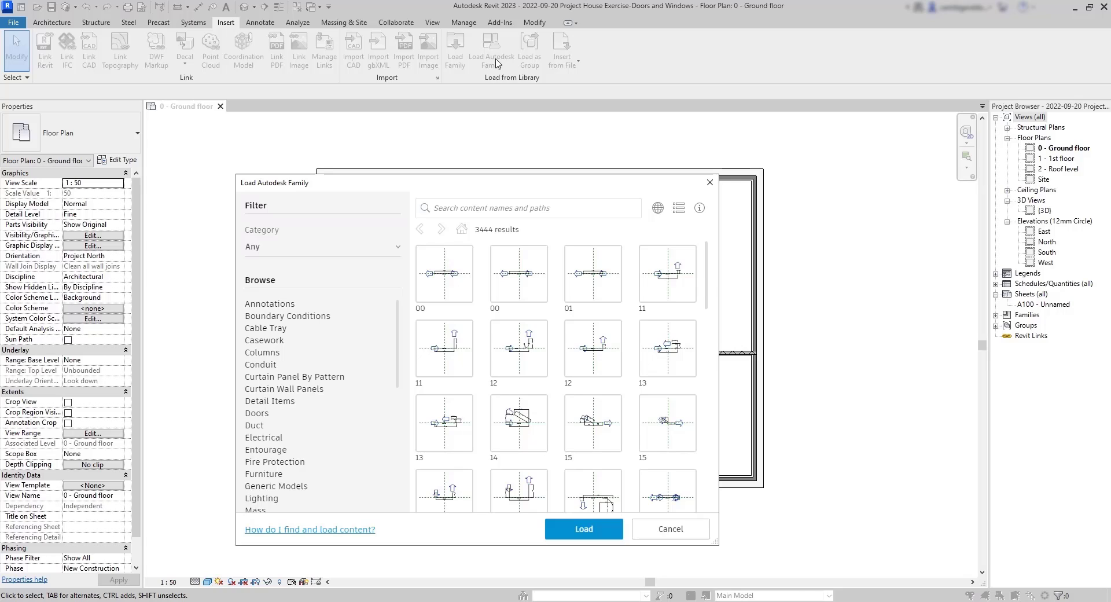
click(260, 413)
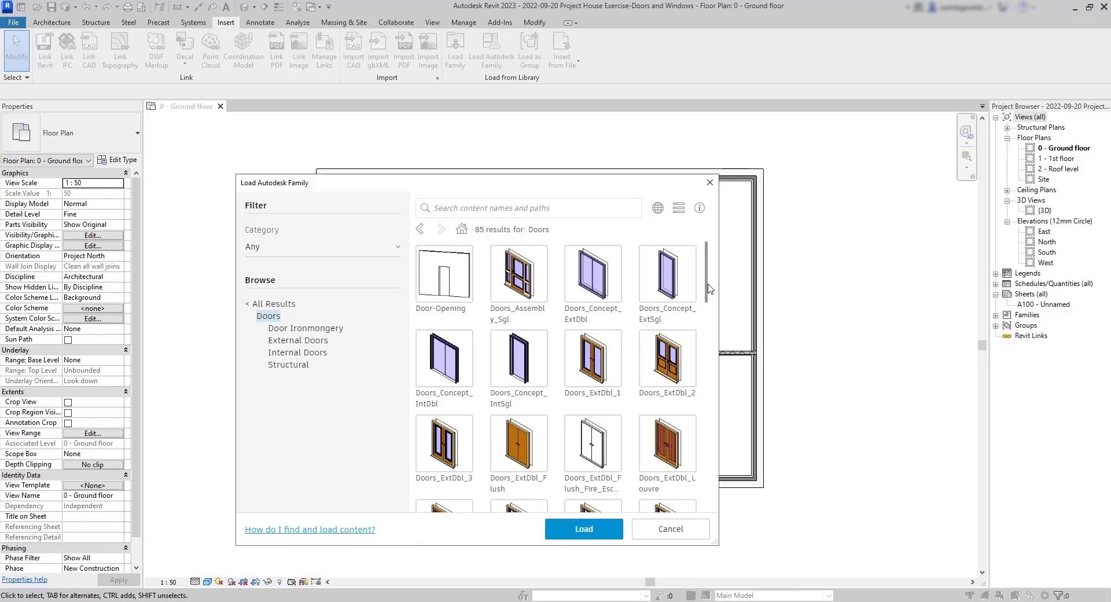
drag(710, 288, 699, 372)
scroll(712, 501, down, 10)
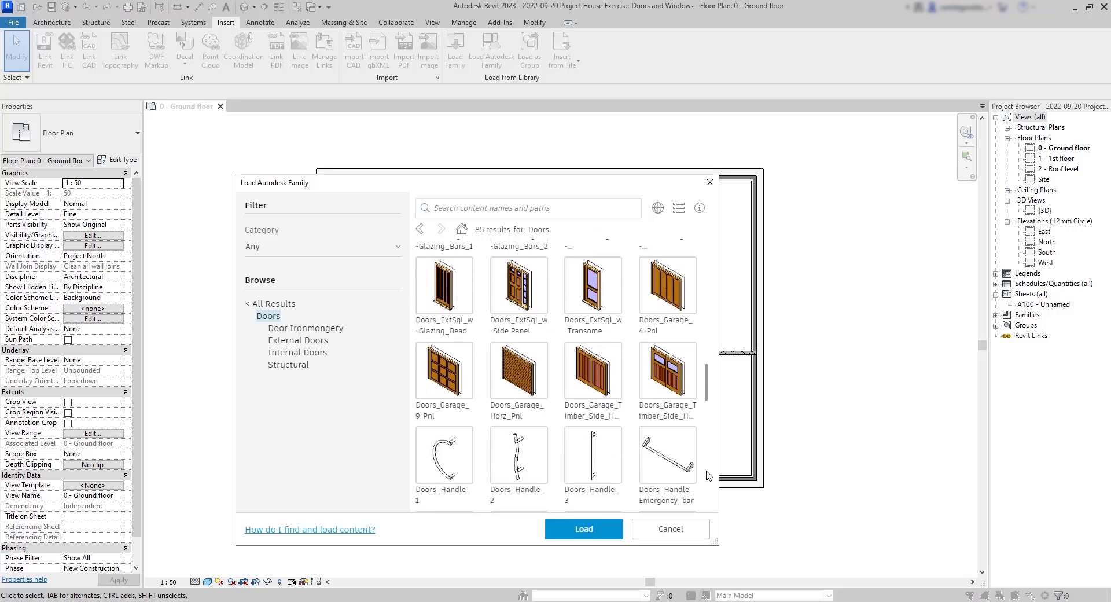
scroll(712, 501, down, 10)
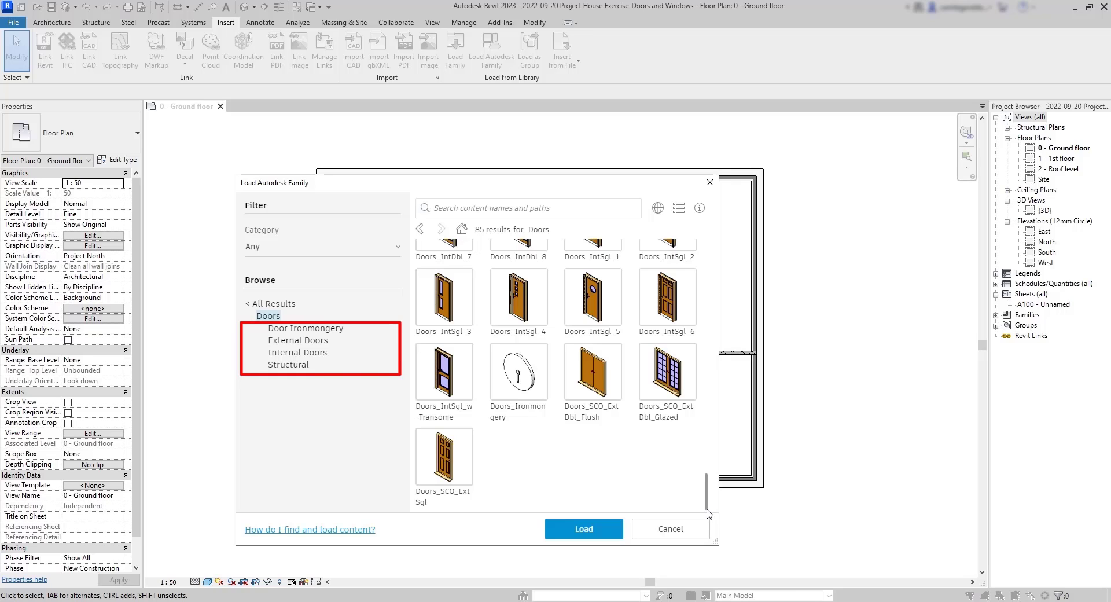
scroll(665, 372, up, 5)
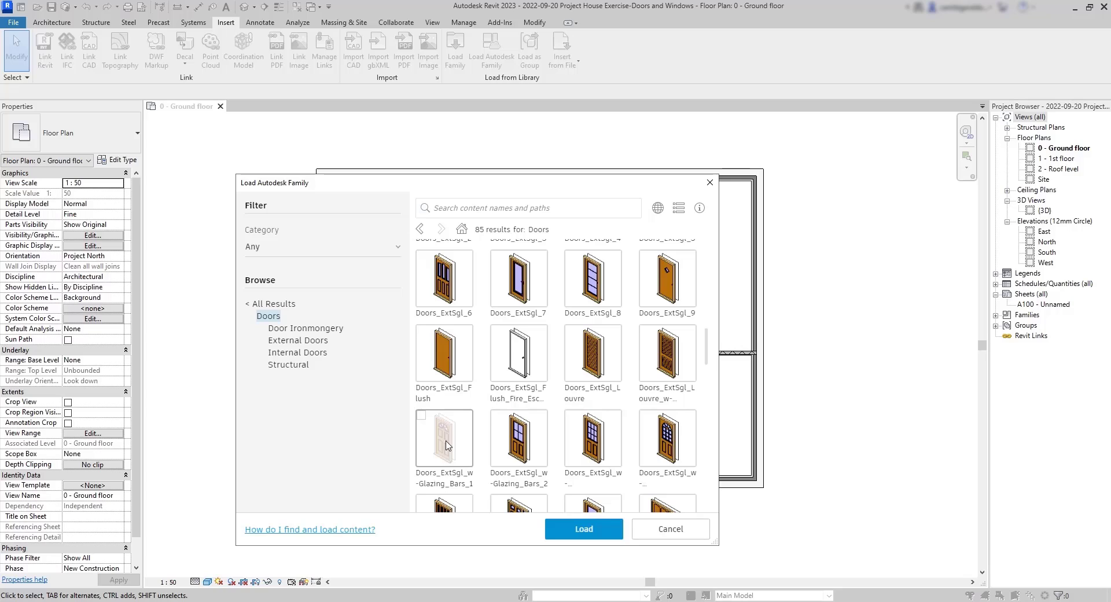
click(452, 455)
click(585, 527)
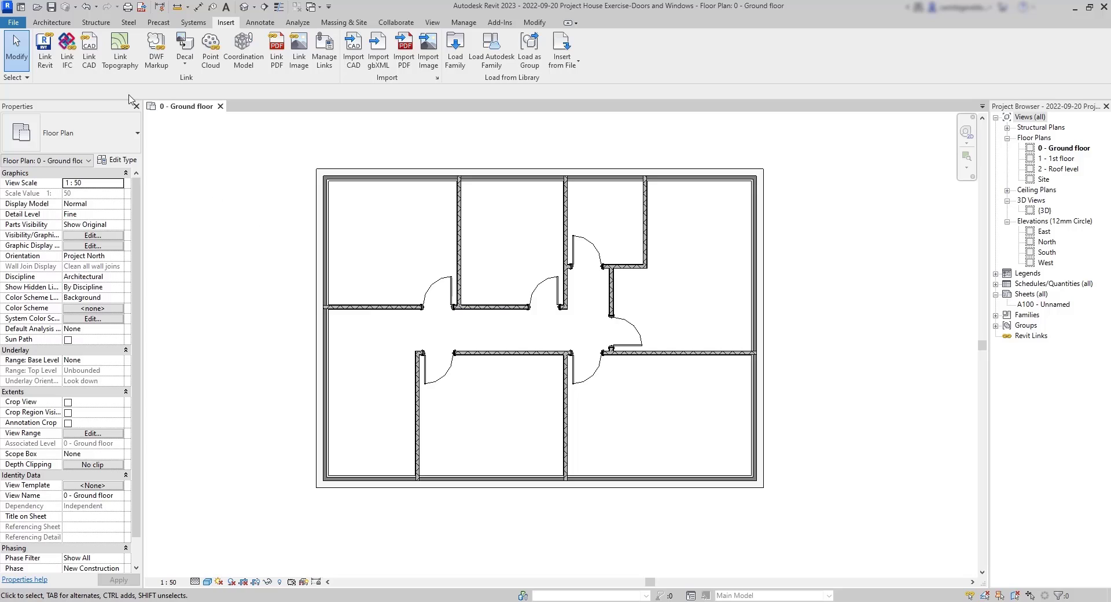
Step: Place a Doors_ExtSgl_w-Glazing_Bars_1 910x2110mm door in the entrance hall's lower exterior wall, centred with 795 mm on each side
click(52, 22)
click(71, 49)
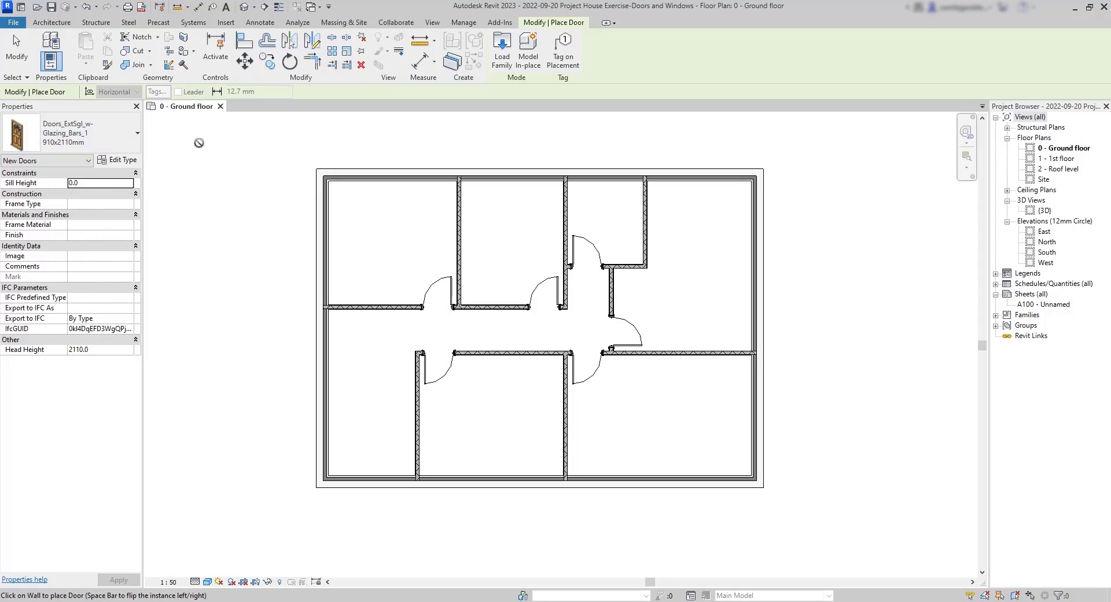
click(124, 141)
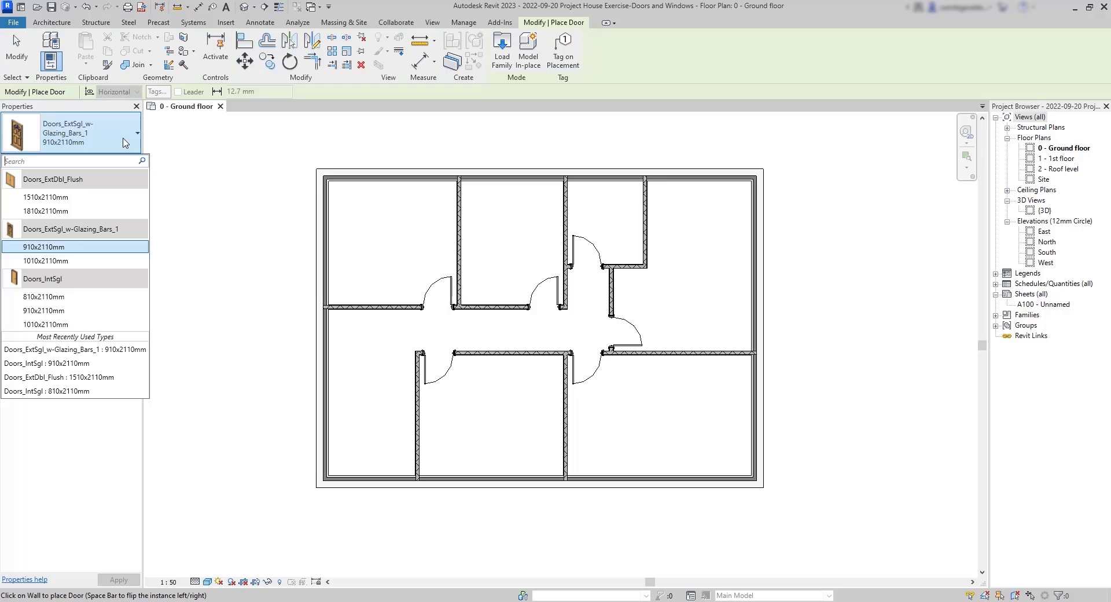
click(74, 249)
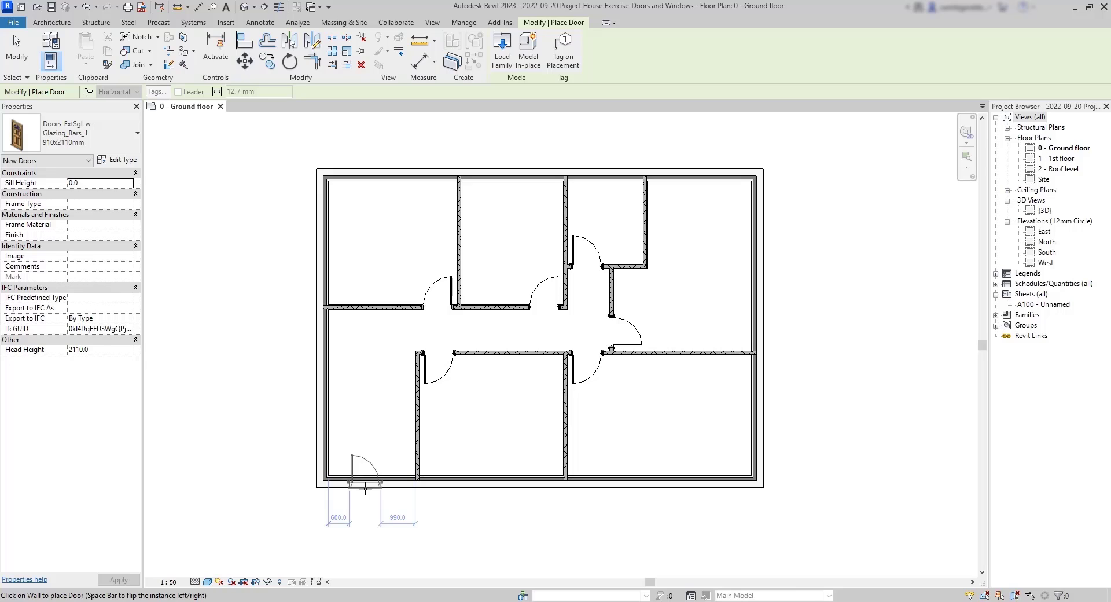
scroll(365, 490, up, 3)
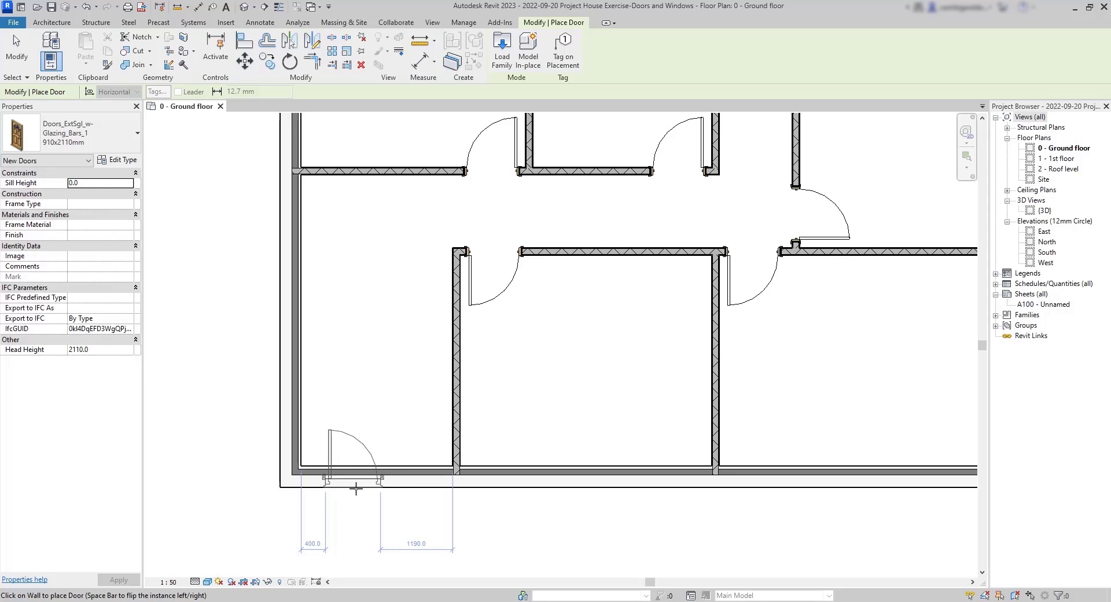
scroll(359, 489, down, 1)
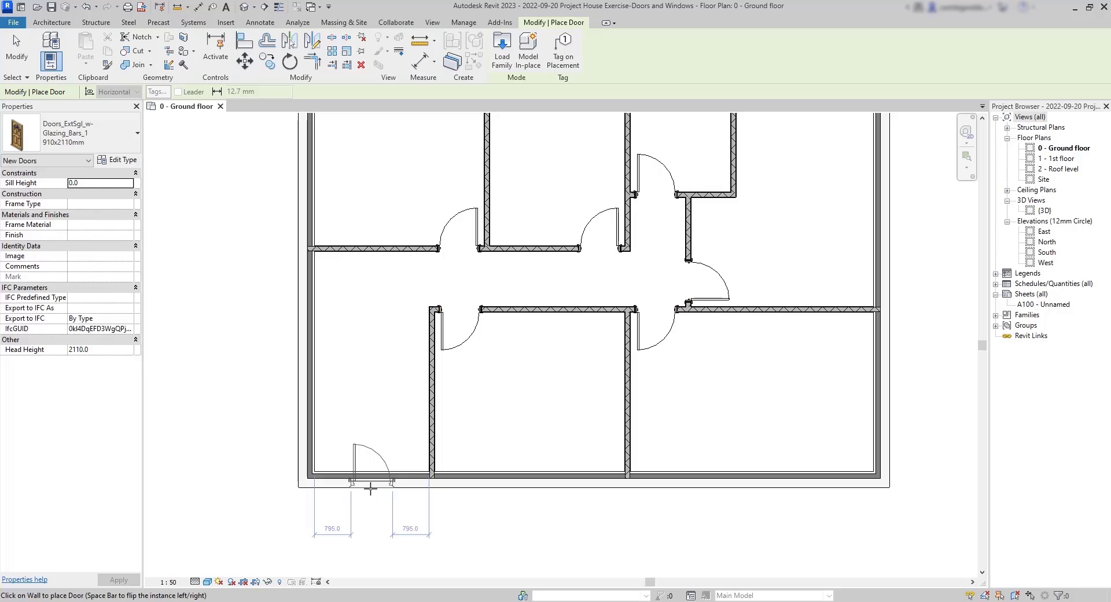
click(370, 489)
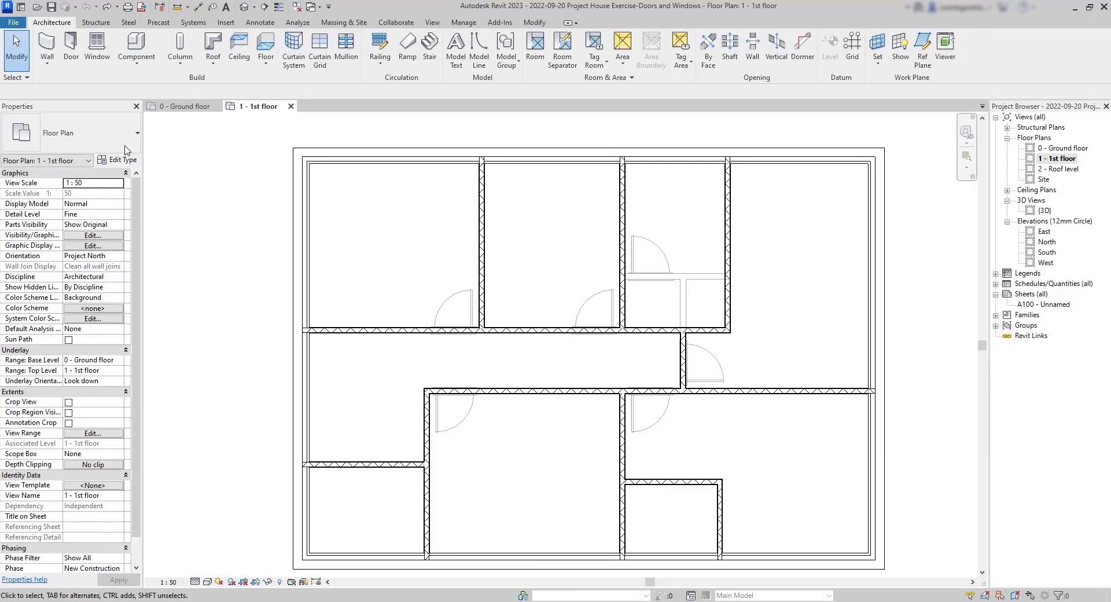
Step: Place Doors_IntSgl 910x2110mm doors over the underlay doors of the first floor's two larger upper rooms, 100 mm from the partitions, and at the corridor's end
click(69, 45)
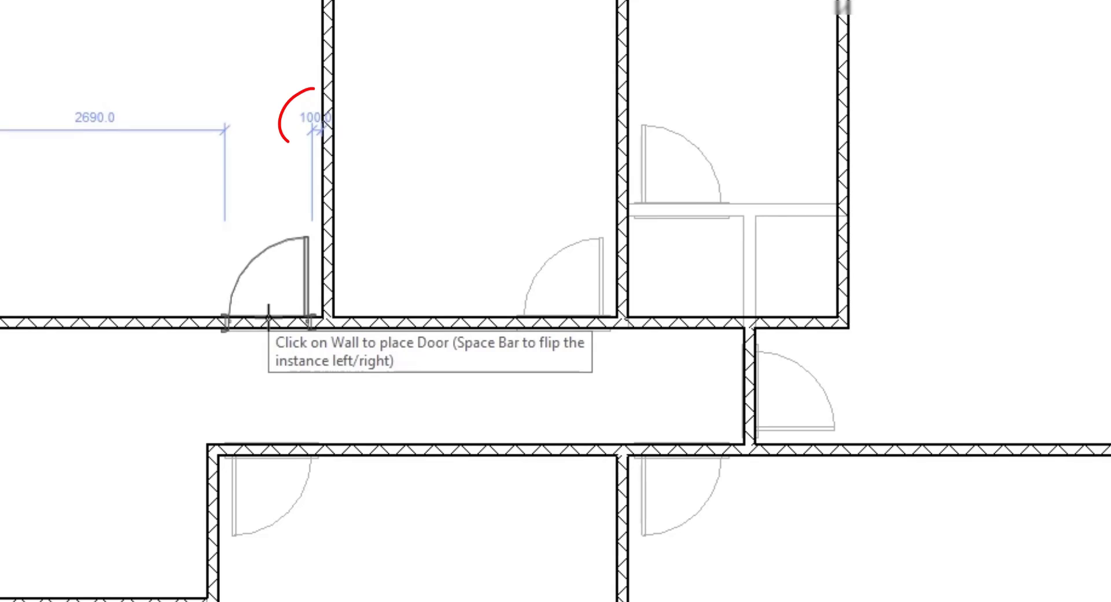
click(268, 317)
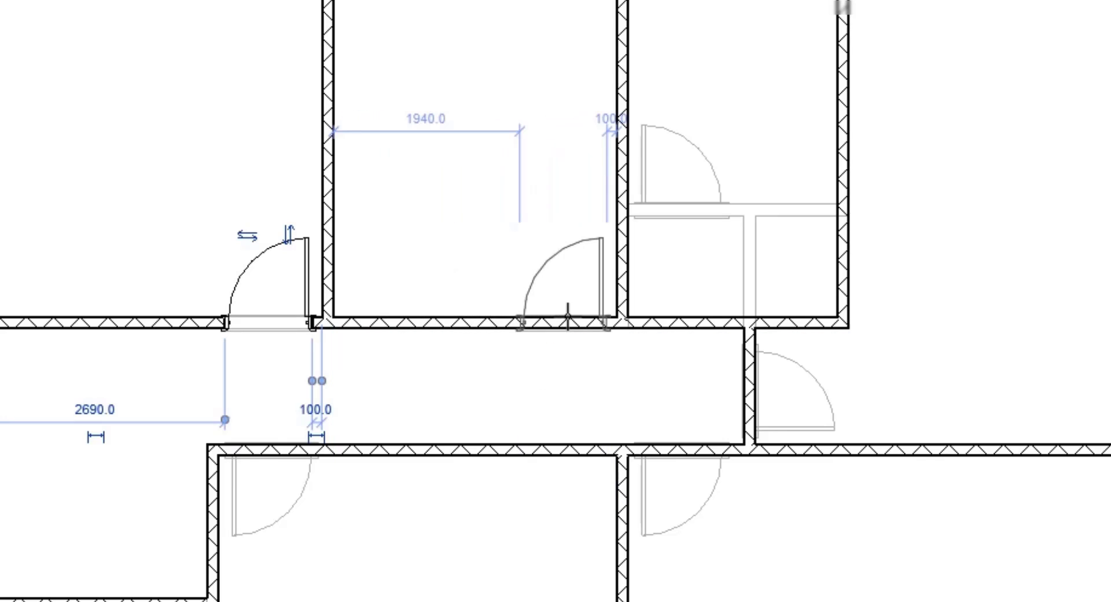
click(569, 317)
scroll(783, 392, up, 4)
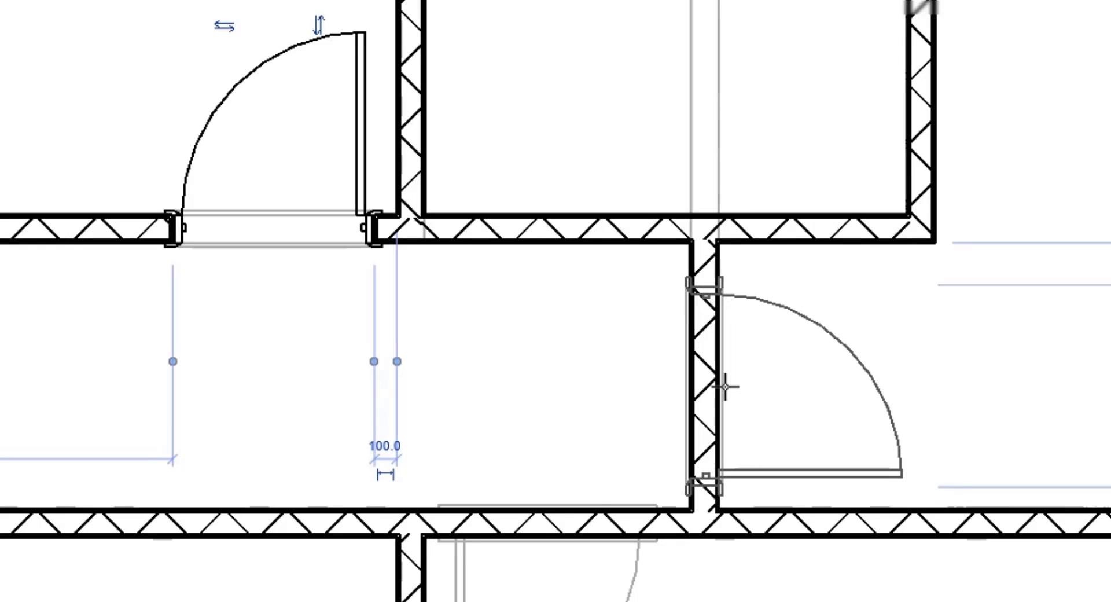
click(725, 387)
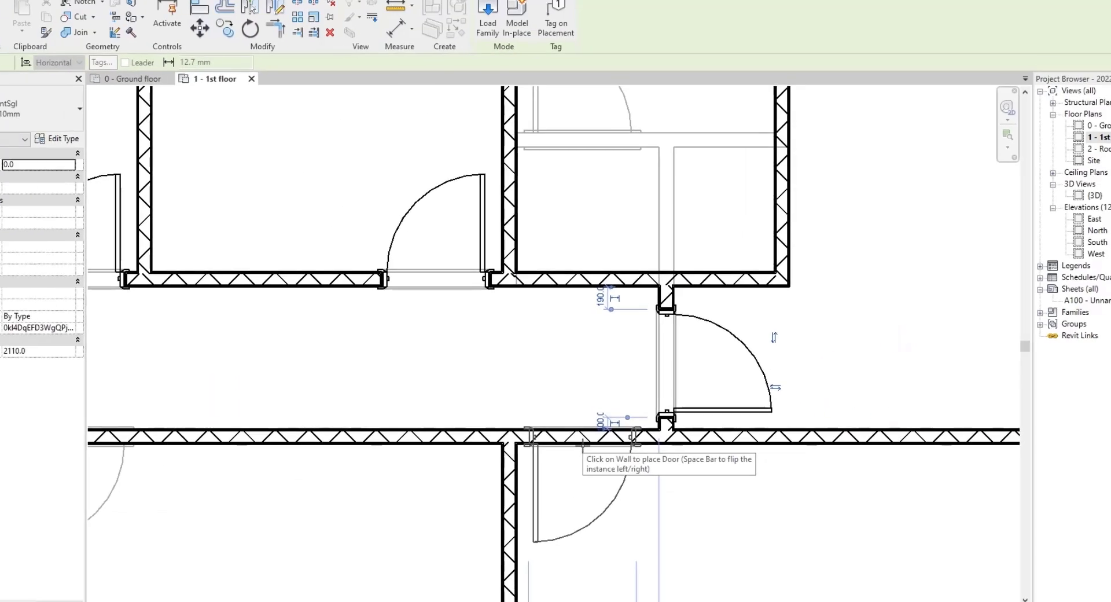
Step: Place a door to the small lower corner room 100 mm from the partition with its hinge side flipped, and another to the third upper room
middle_drag(568, 558, 580, 152)
scroll(599, 250, down, 3)
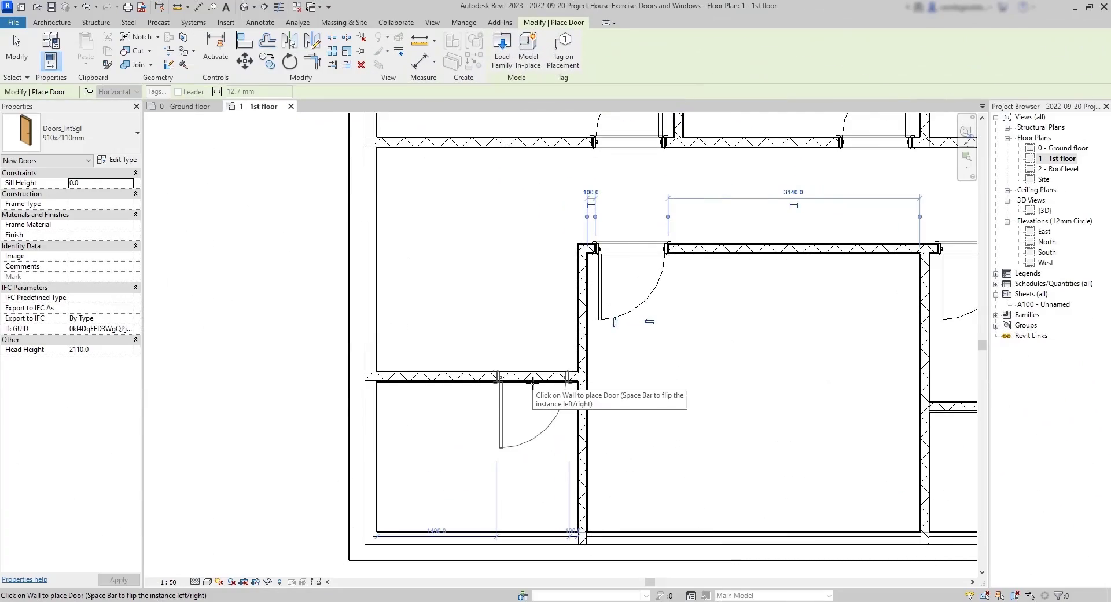
click(532, 382)
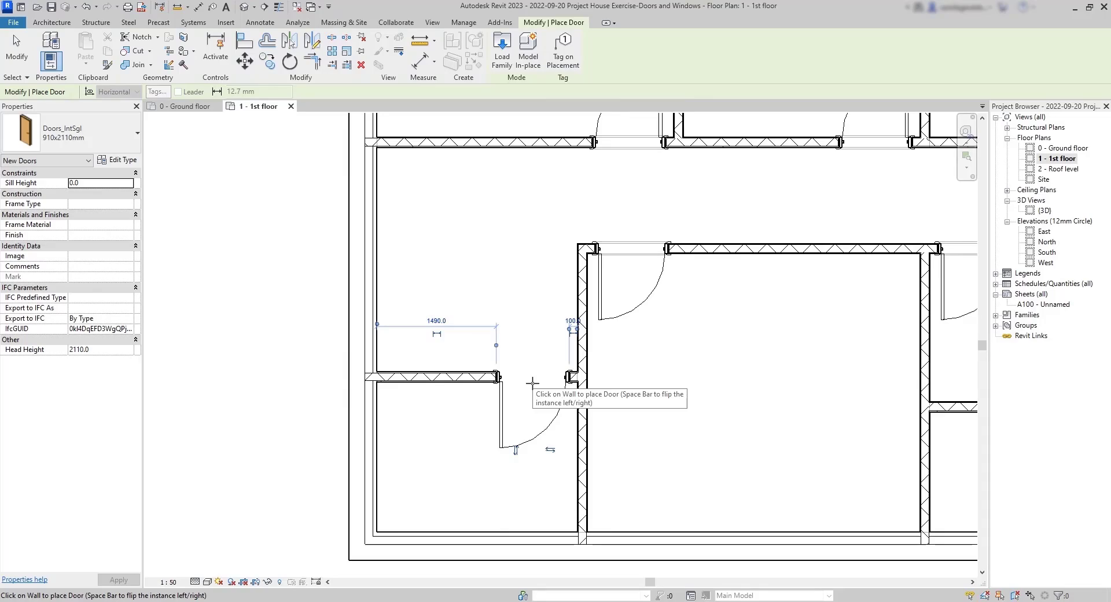
click(550, 449)
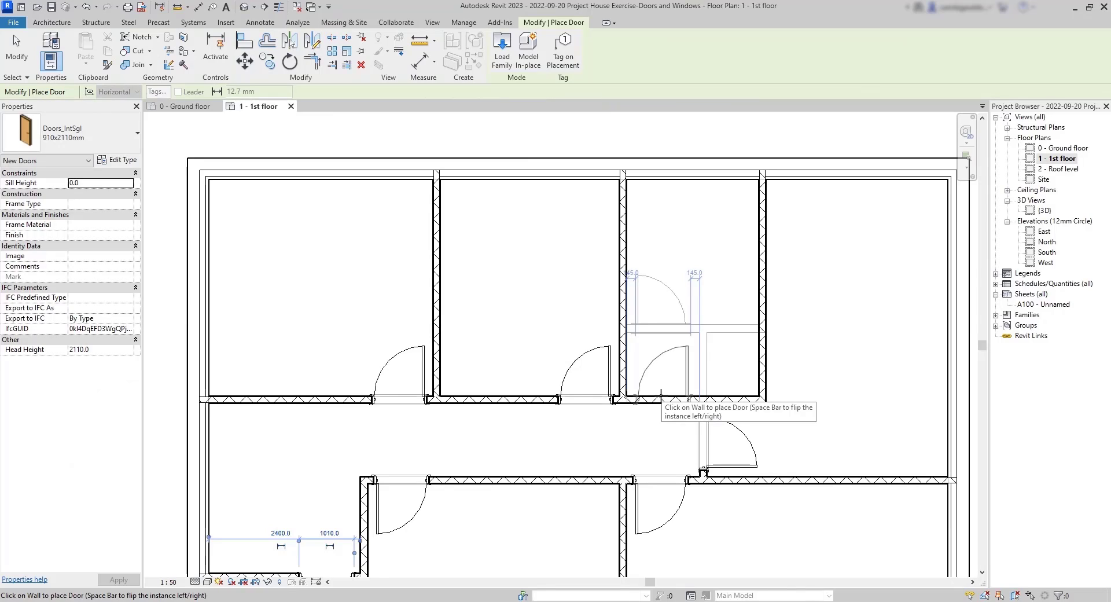
click(659, 396)
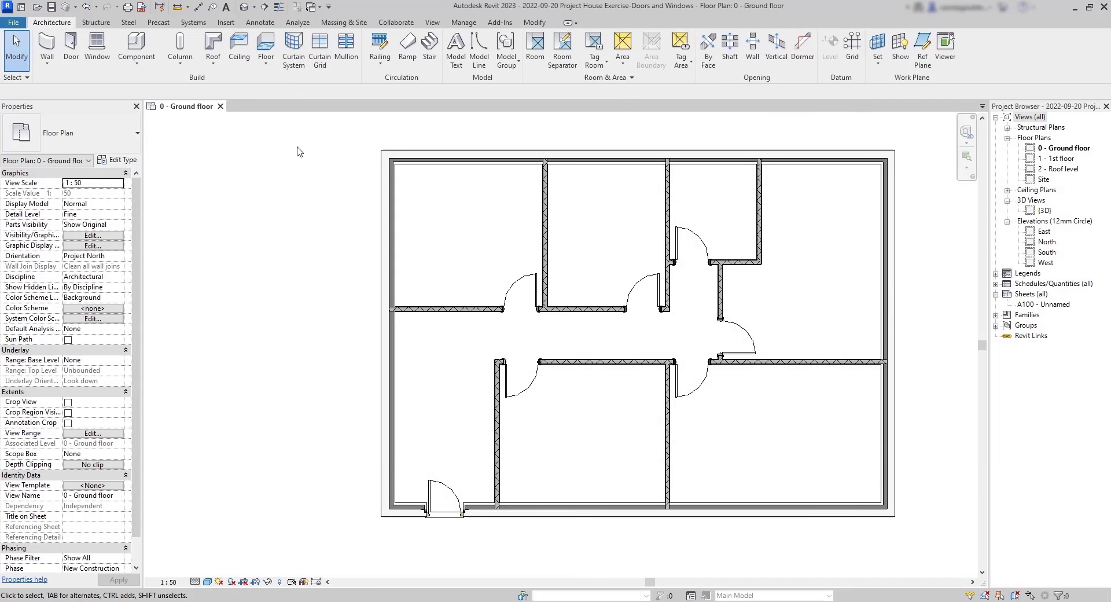
Step: Load the Windows_Dbl_Swept_Head family from the Windows category of the Autodesk family library
click(225, 22)
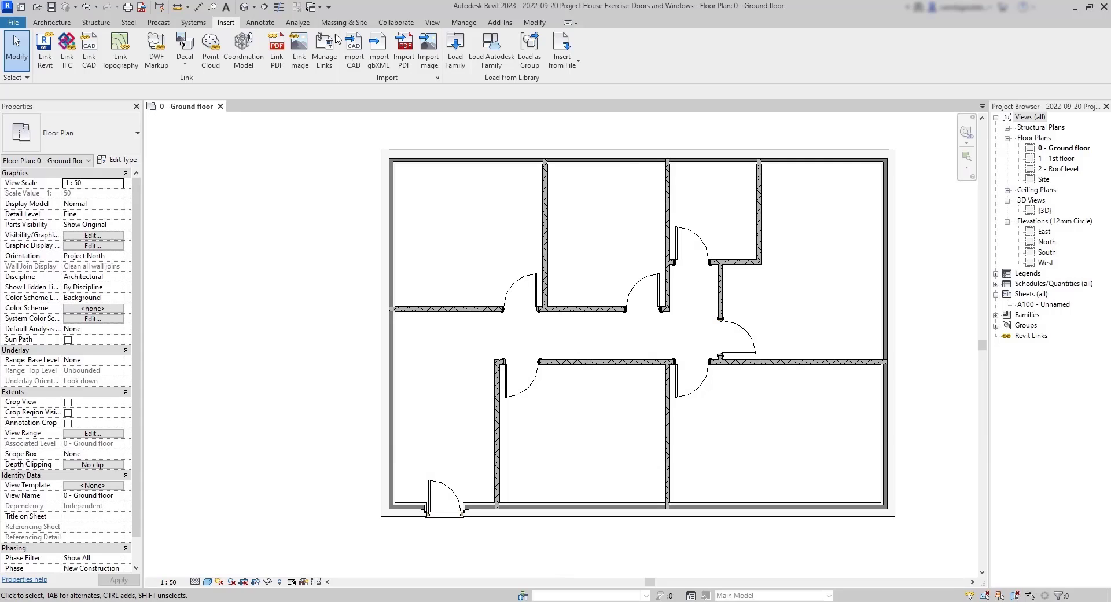
click(494, 58)
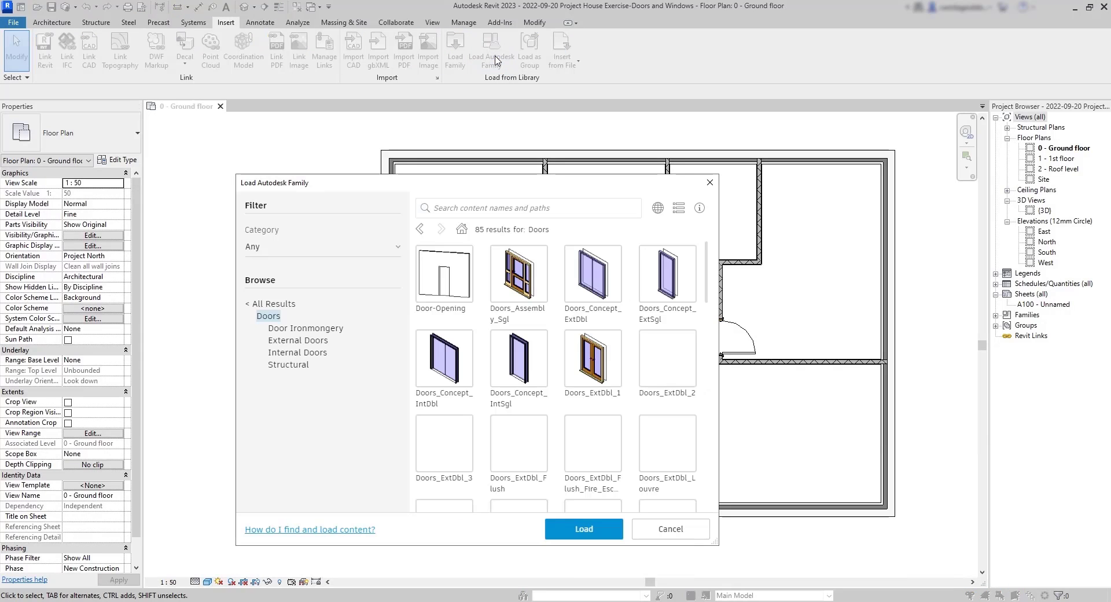
click(276, 305)
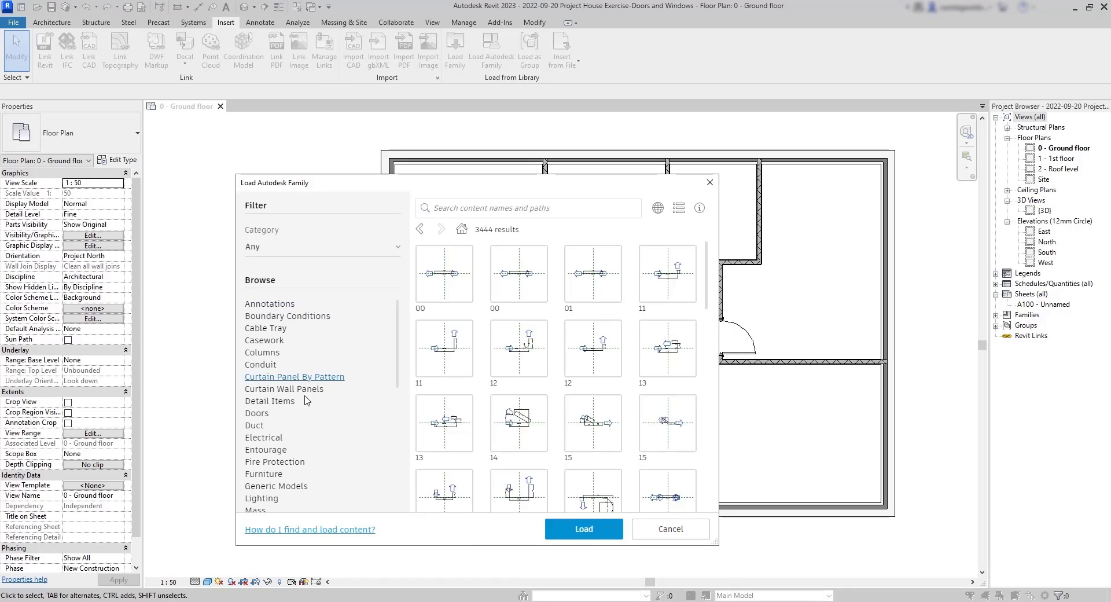
scroll(288, 442, down, 3)
scroll(288, 443, down, 3)
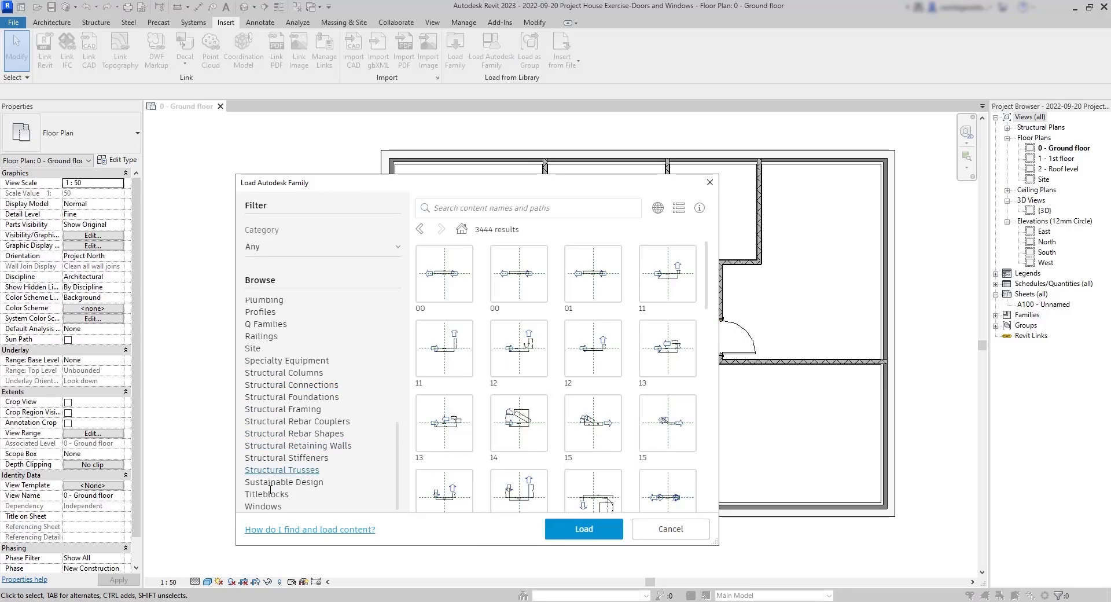
click(265, 507)
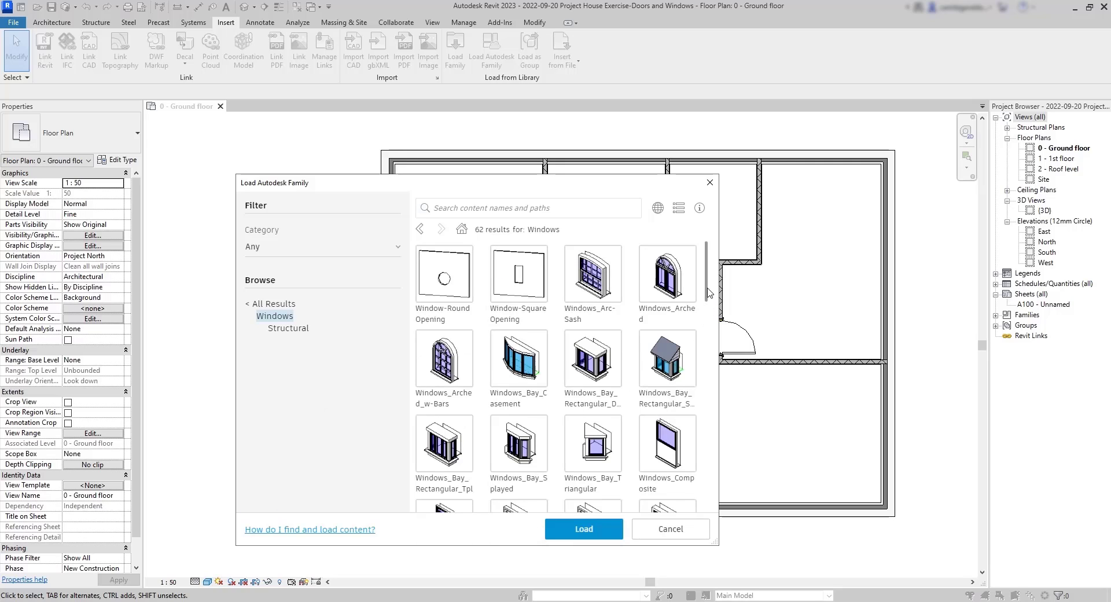
drag(707, 296, 705, 375)
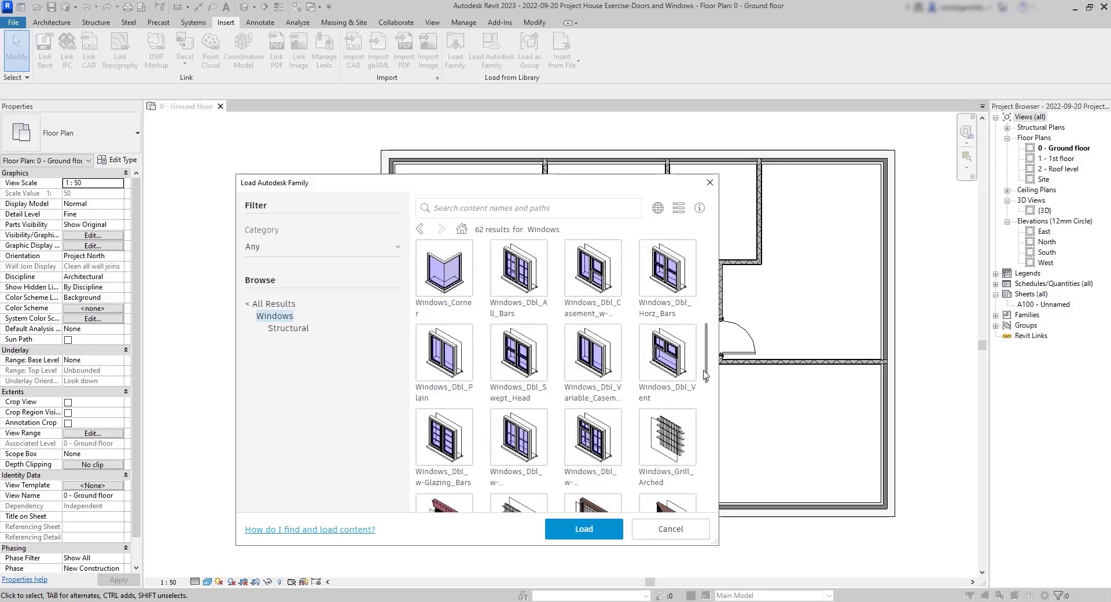
click(536, 364)
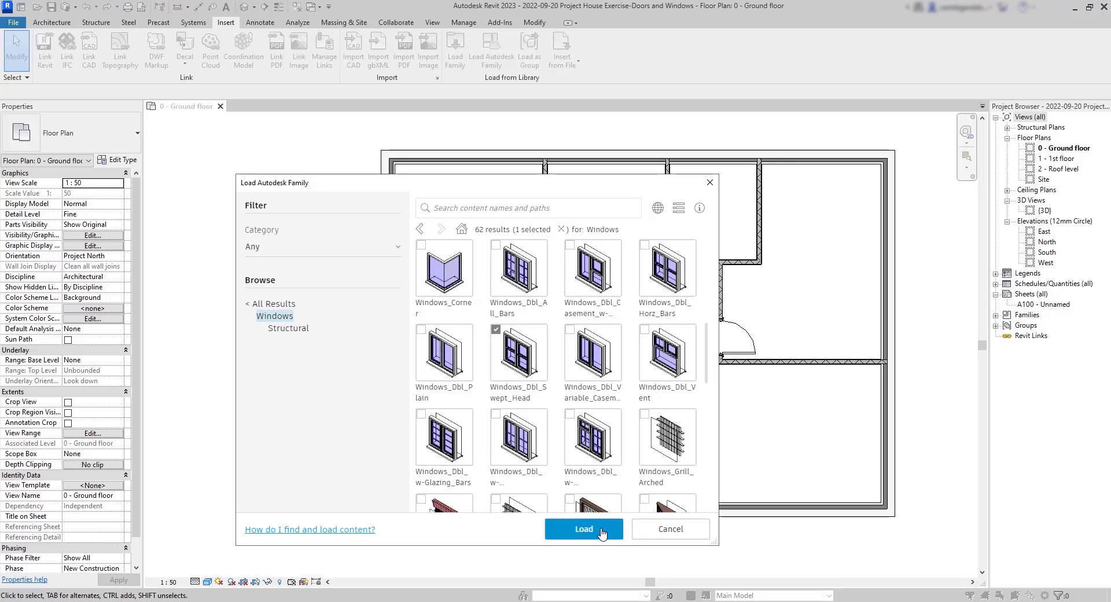
click(583, 529)
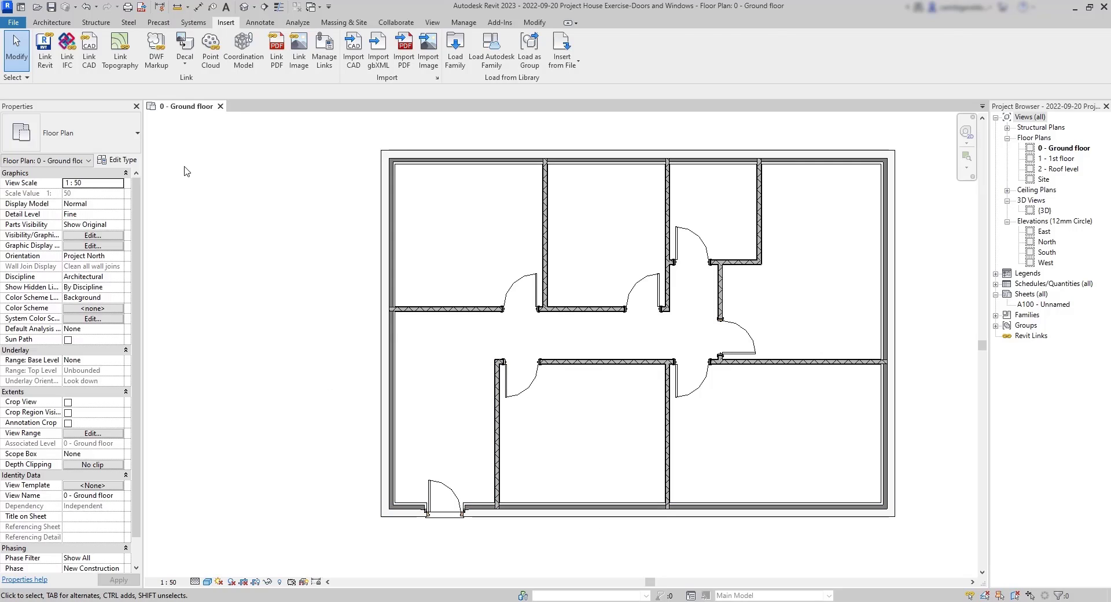
Step: Place a Windows_Dbl_Swept_Head 1360x910mm window in the middle lower room's exterior wall on the ground floor, 1690 mm and 1100 mm from the partitions
click(54, 22)
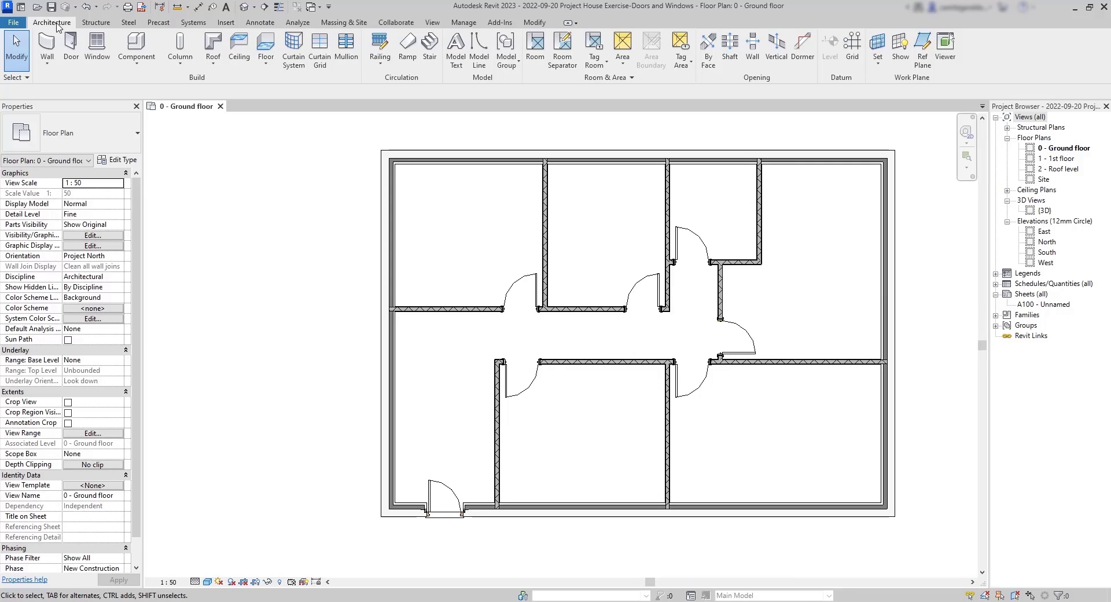
click(96, 48)
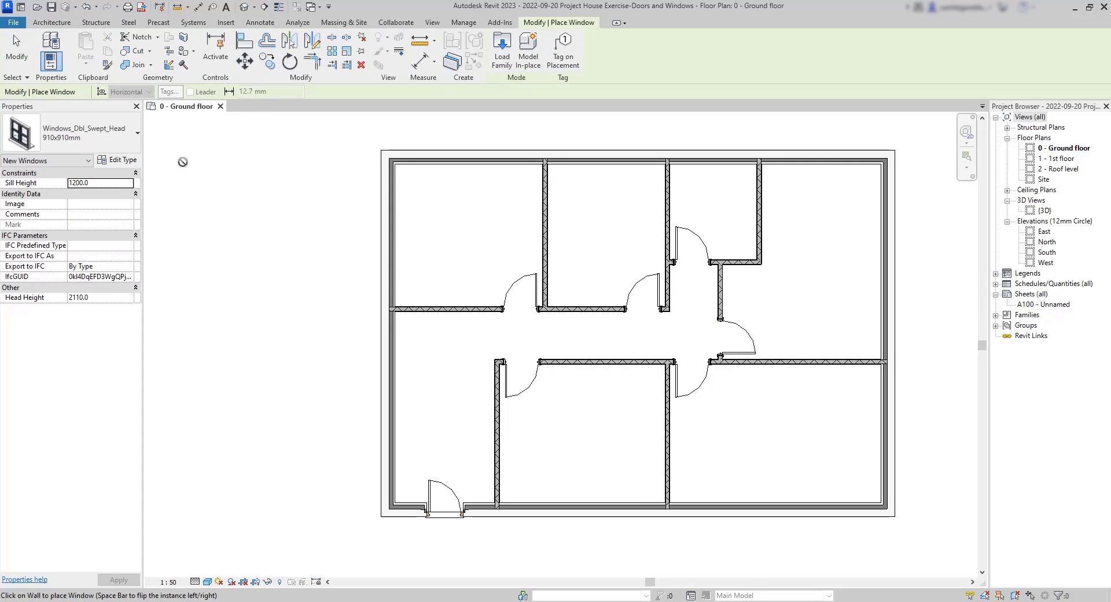
click(132, 145)
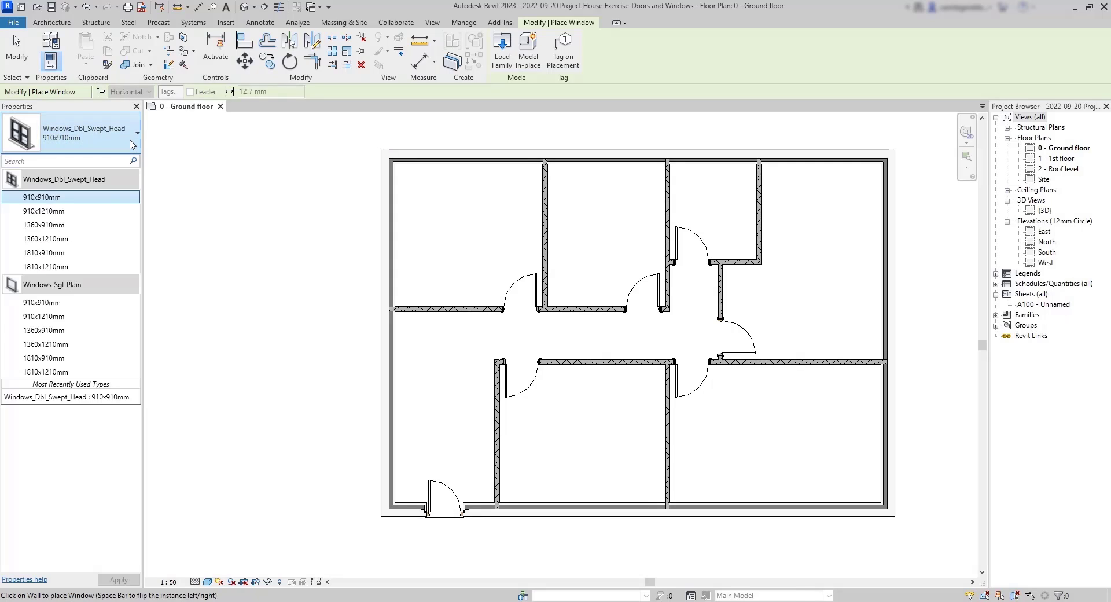
click(95, 227)
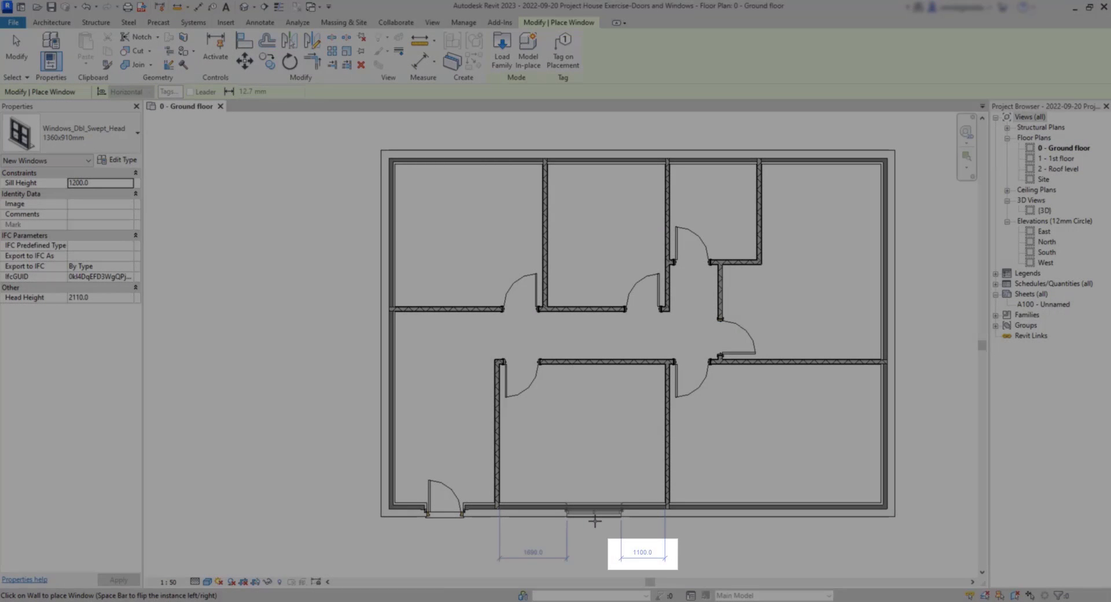
click(595, 521)
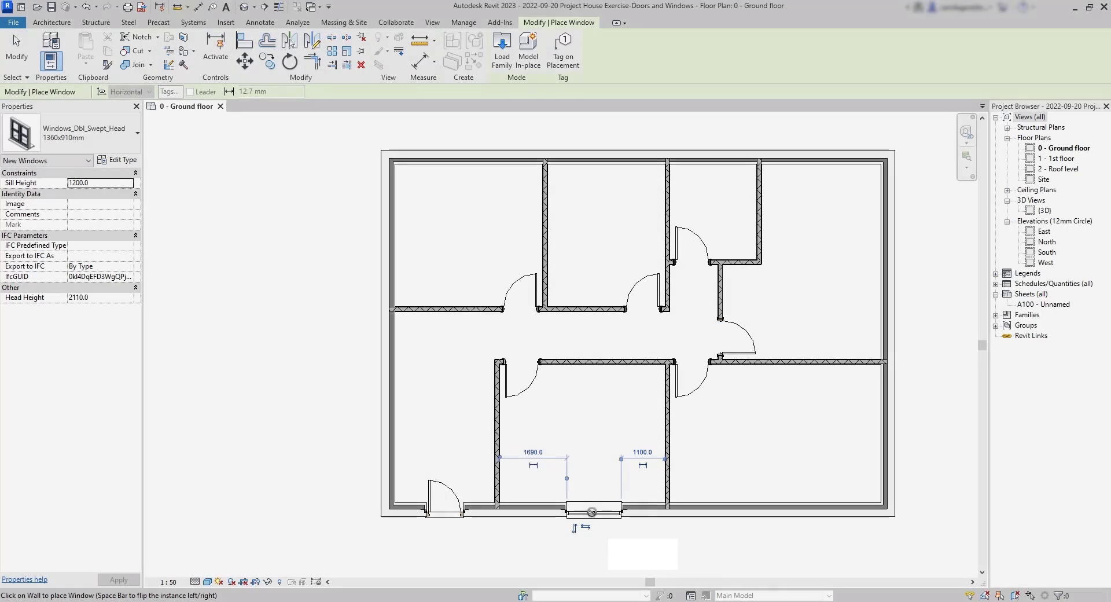
Step: Place two 1360x910mm windows in the large lower room's lower exterior wall, each 500 mm from the nearer side wall
scroll(781, 547, up, 3)
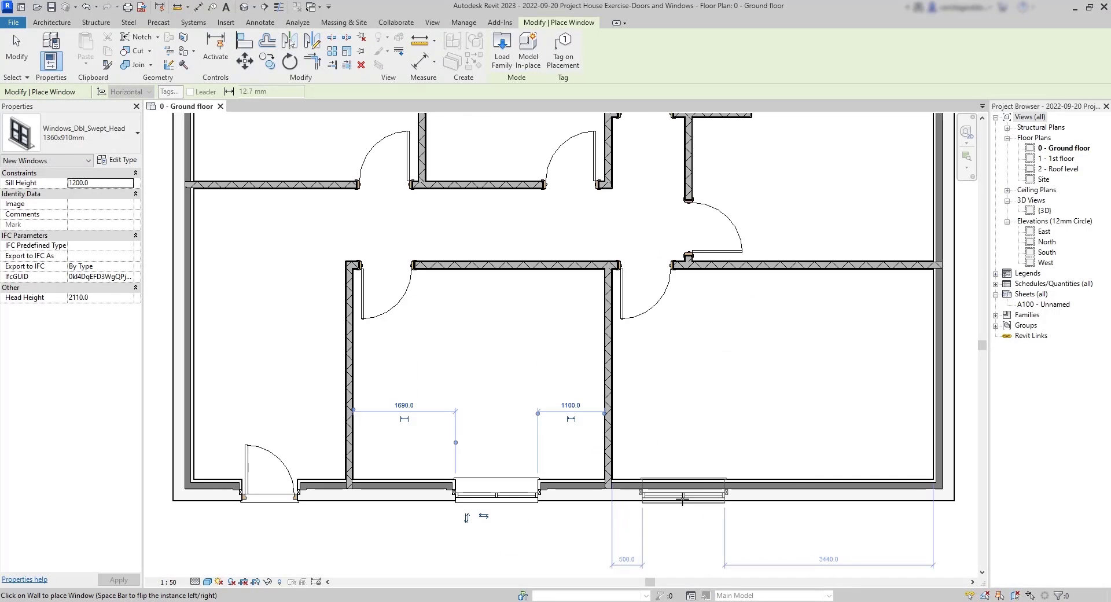
click(683, 499)
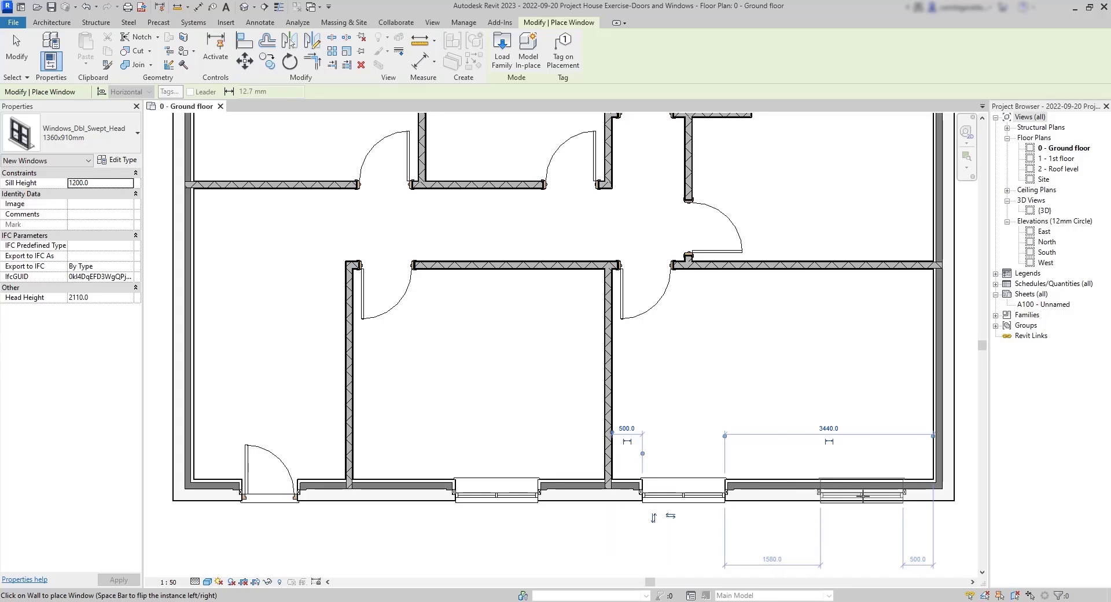
click(863, 496)
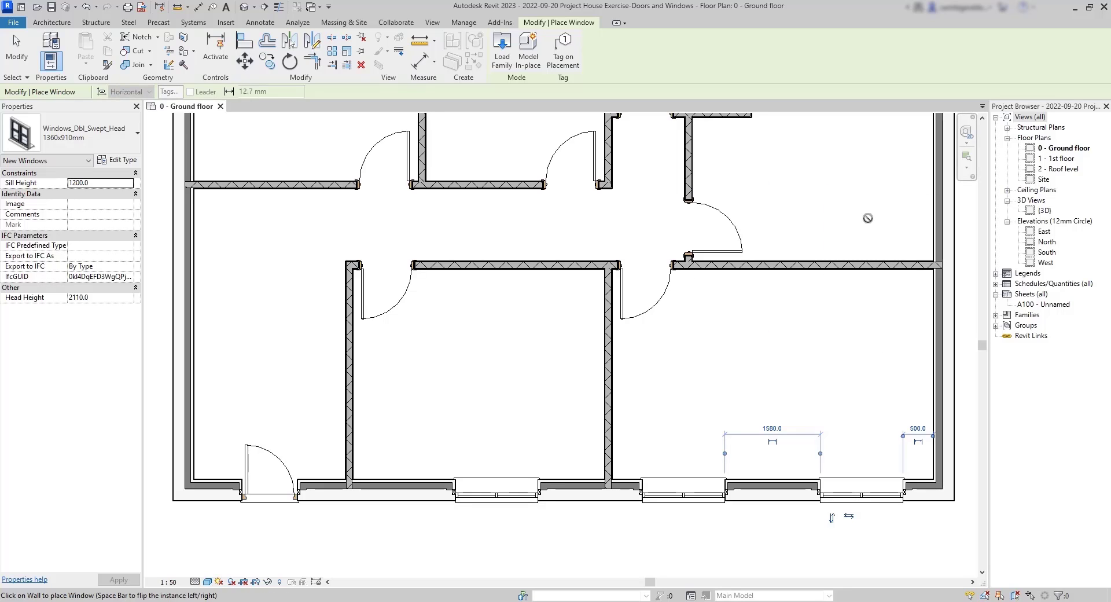
Step: Place windows in the L-shaped room's side exterior wall, 400 mm from the lower partition, and in its upper exterior wall, 300 mm from the partition
middle_drag(868, 218, 643, 365)
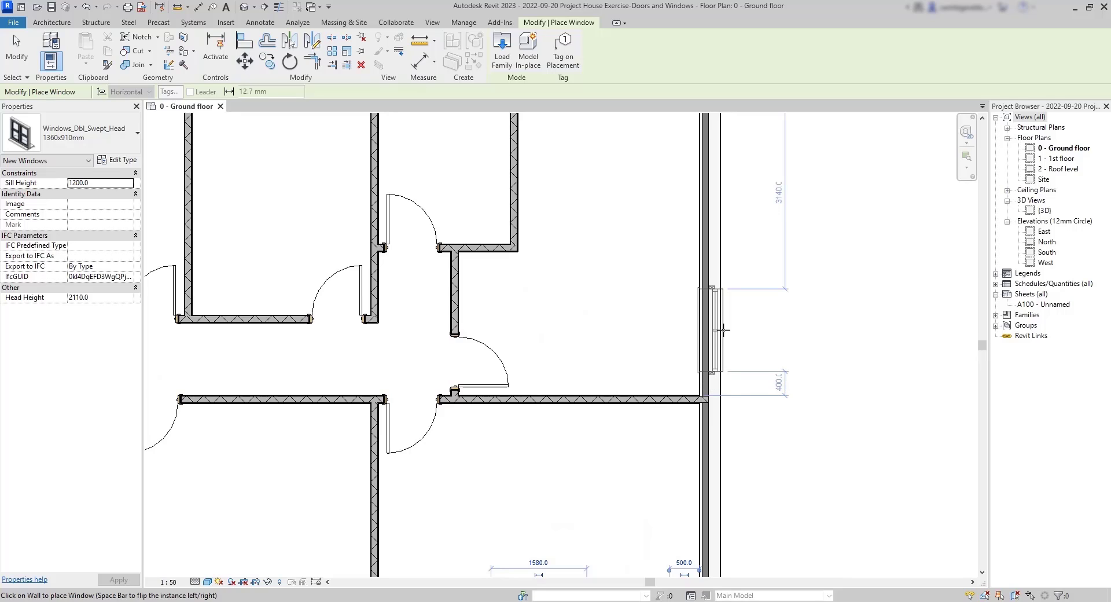
click(723, 330)
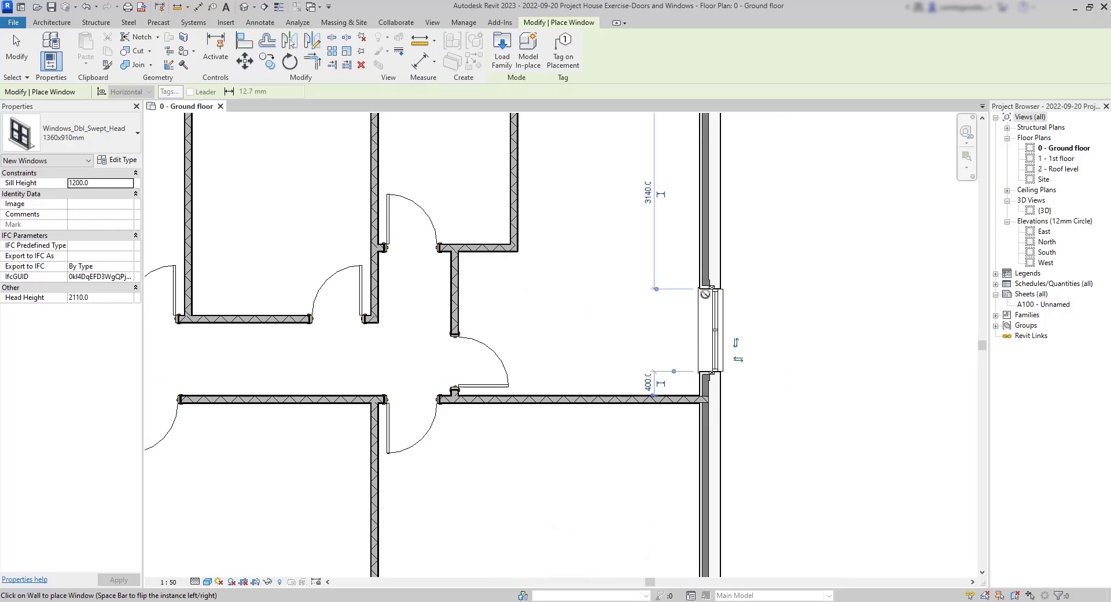
middle_drag(664, 220, 657, 427)
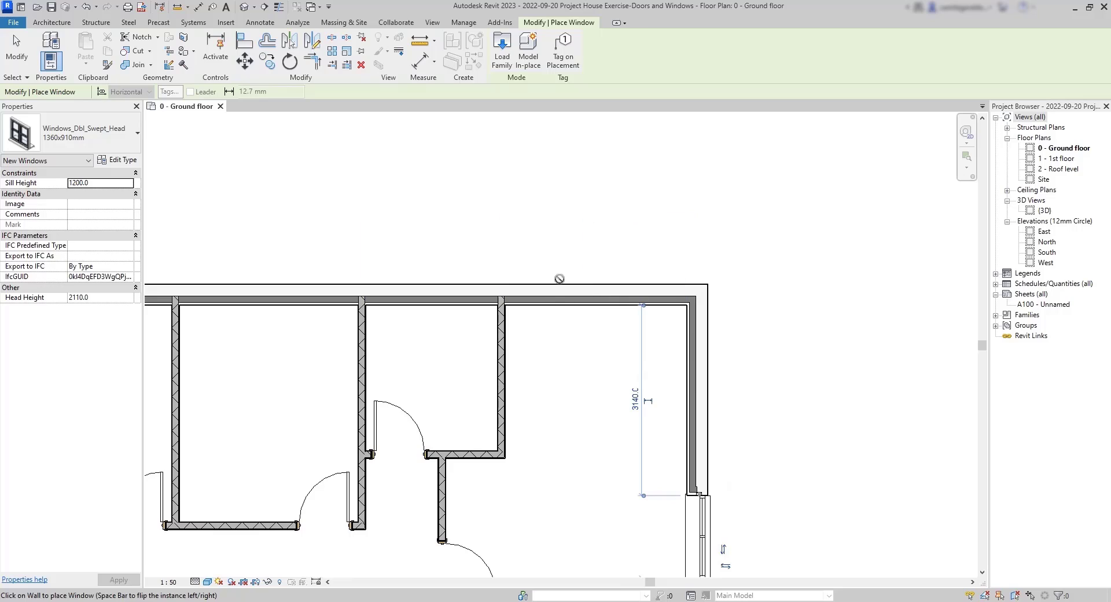
click(564, 286)
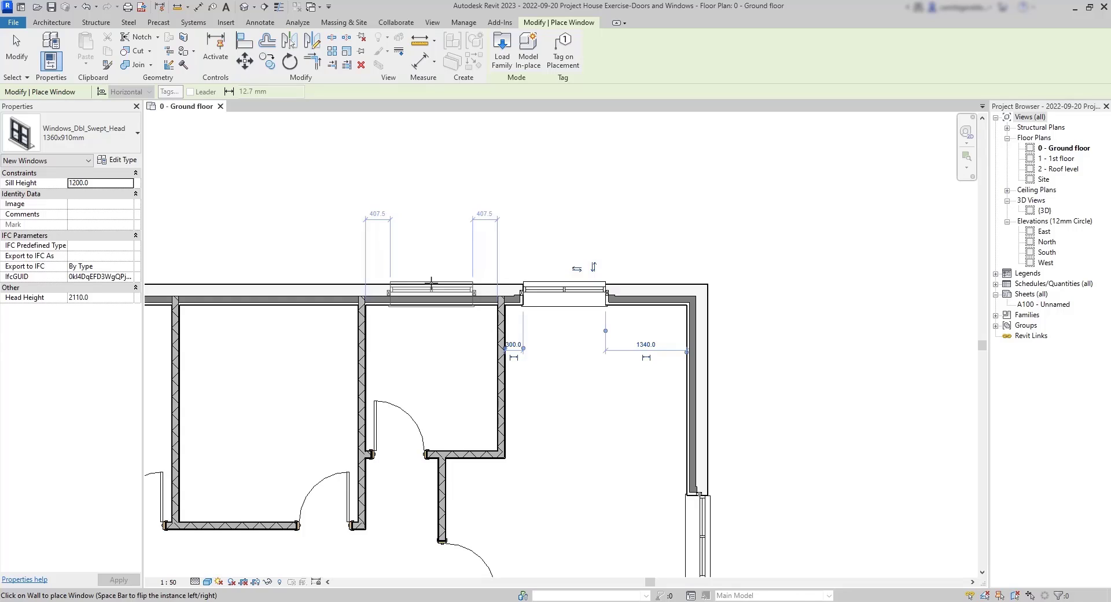
Step: Place a window centred in the small upper room's exterior wall with 407.5 mm each side, and one in the adjacent room 200 mm from the shared partition
click(431, 284)
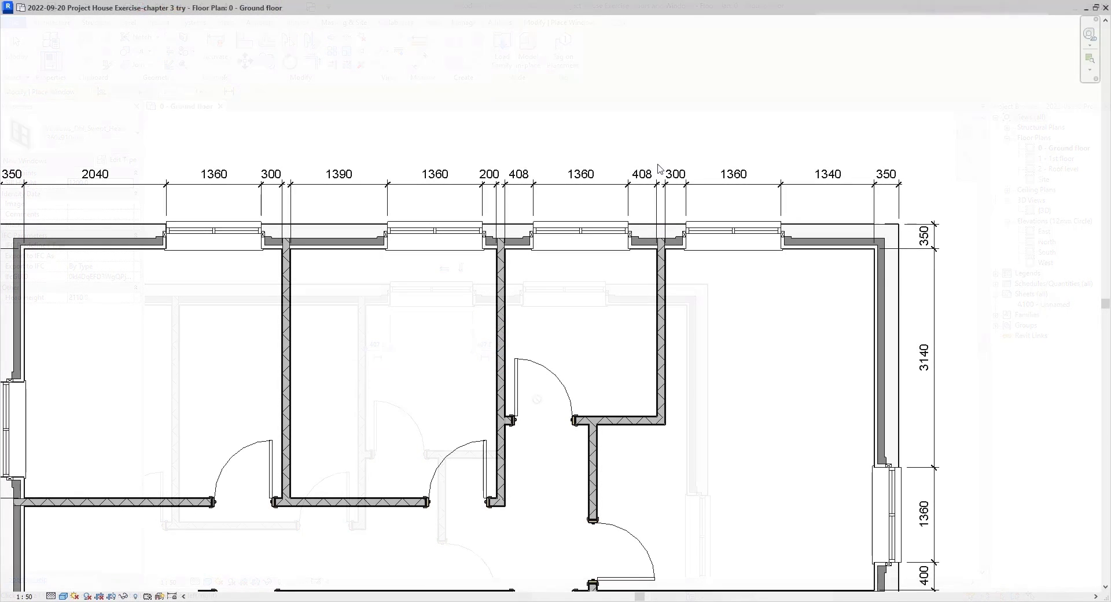
click(602, 229)
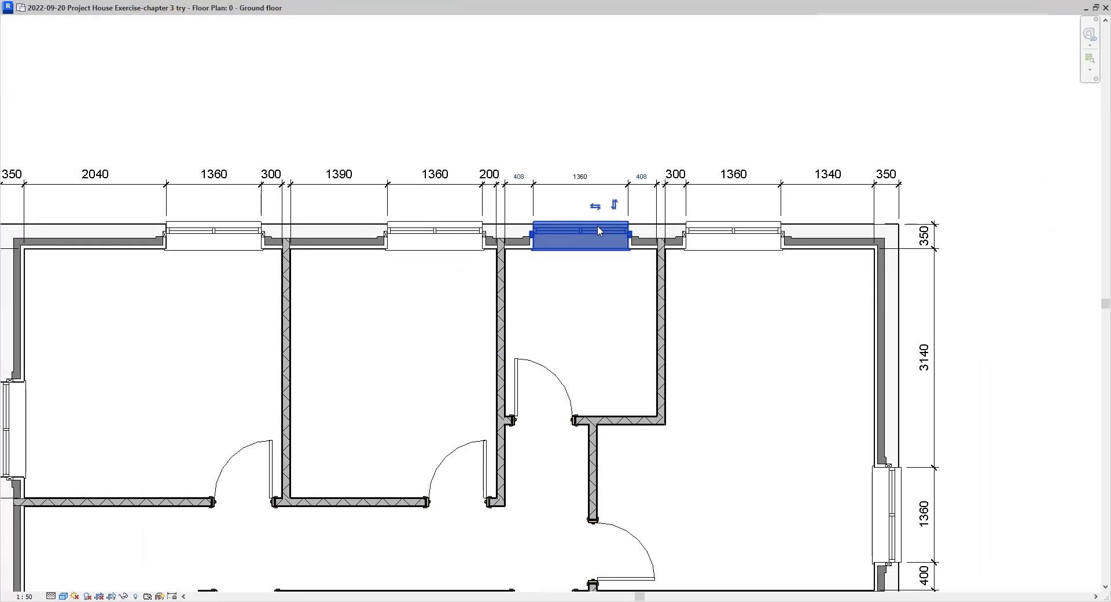
click(641, 177)
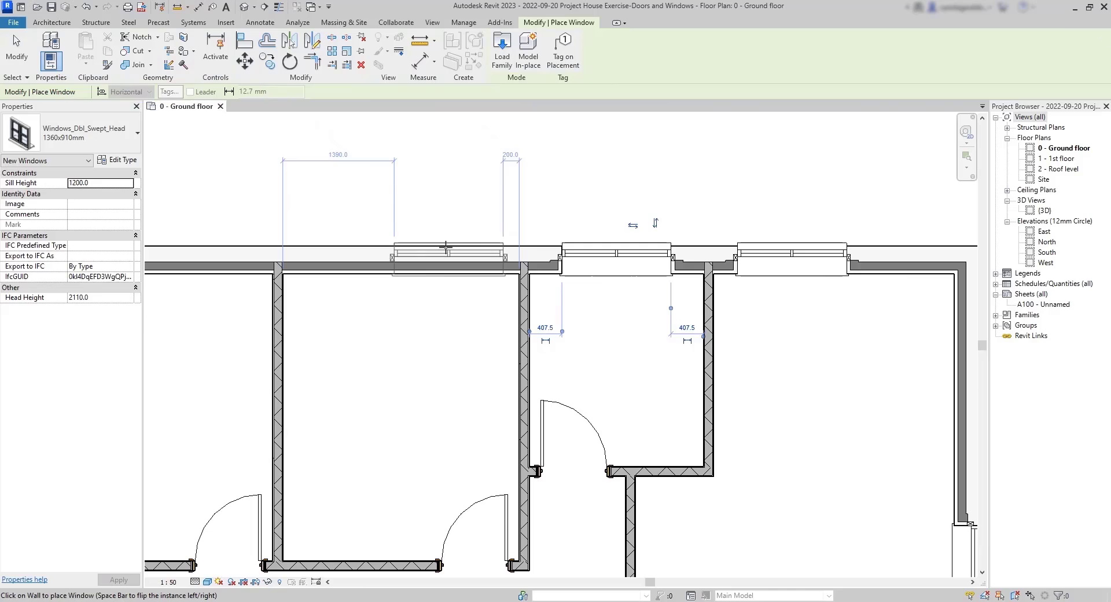
Step: Place windows in the upper-left corner room's upper and side exterior walls, each 300 mm from the nearer partition
middle_drag(347, 391, 638, 450)
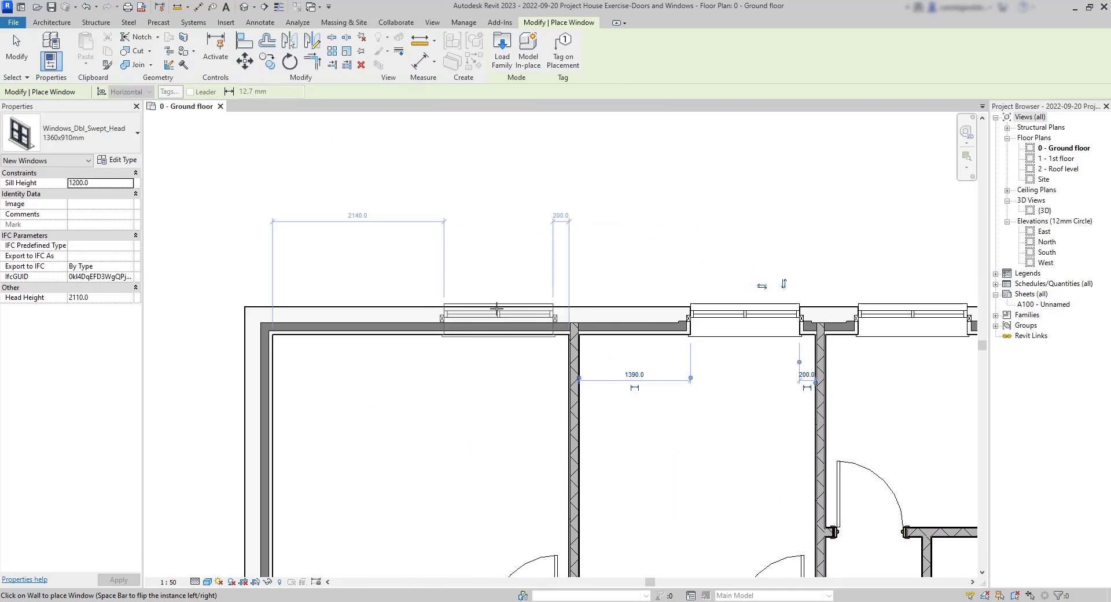
click(490, 307)
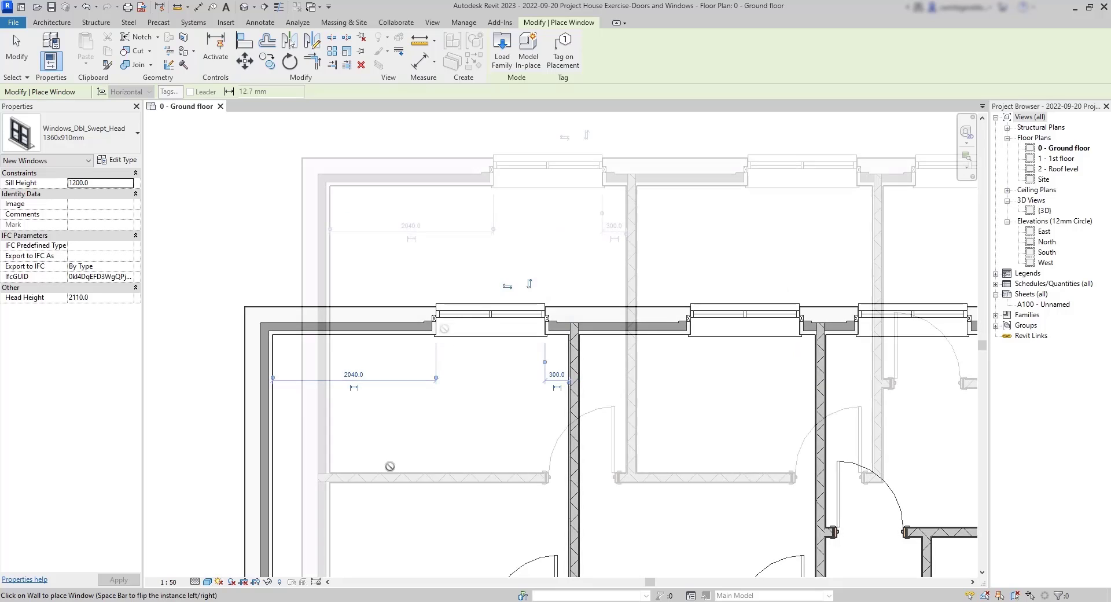
middle_drag(390, 467, 449, 320)
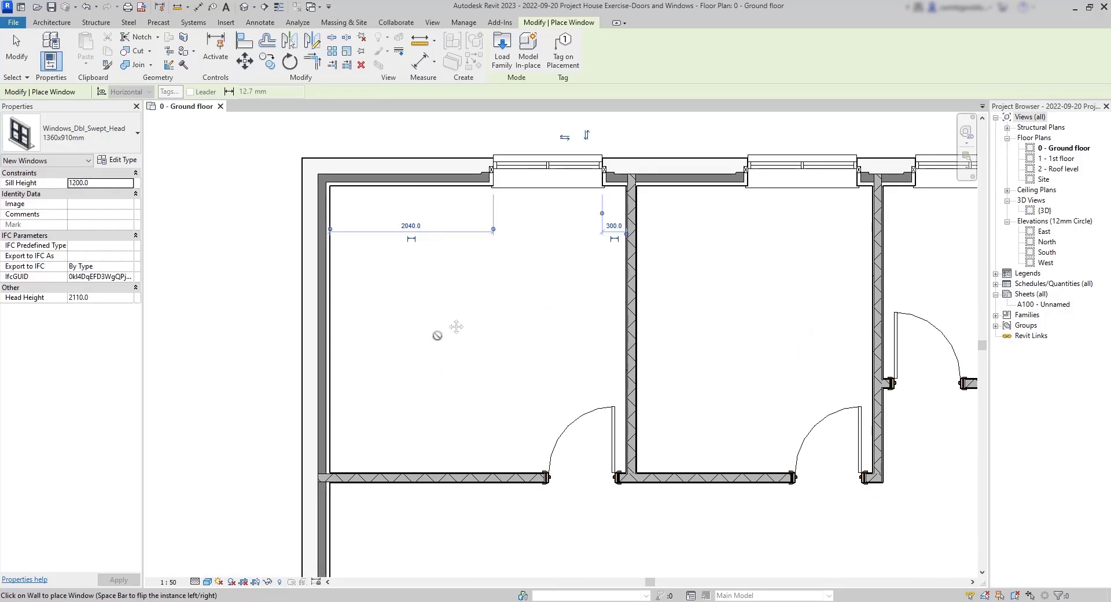
click(317, 393)
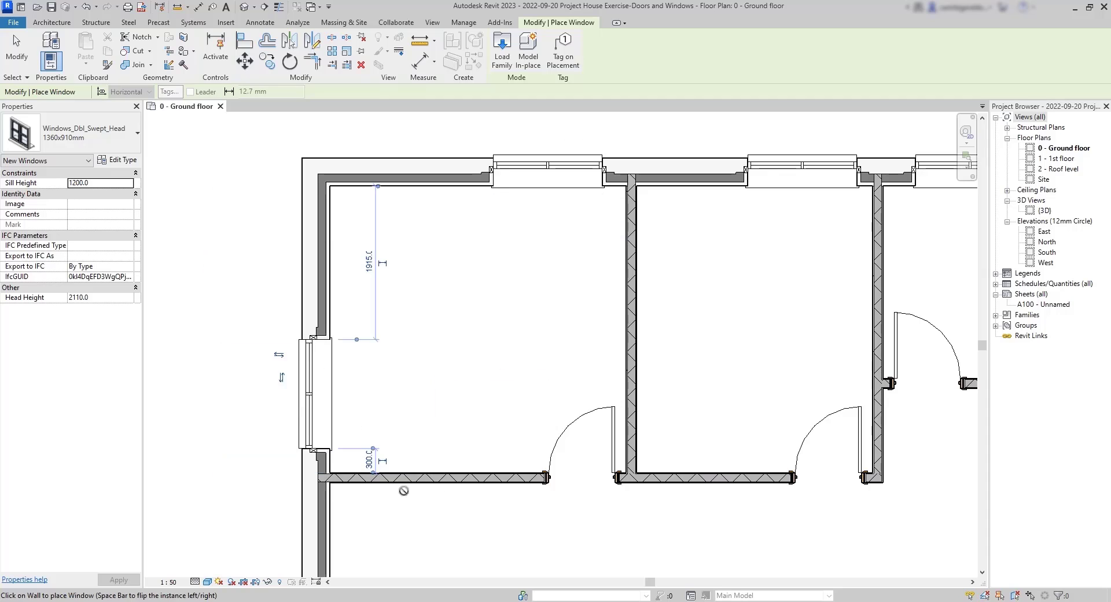
Step: Place a 1360x910mm window in the ground floor corner room's side exterior wall, 300 mm from the lower partition, and flip its interior/exterior facing
middle_drag(405, 520, 394, 332)
scroll(394, 334, down, 2)
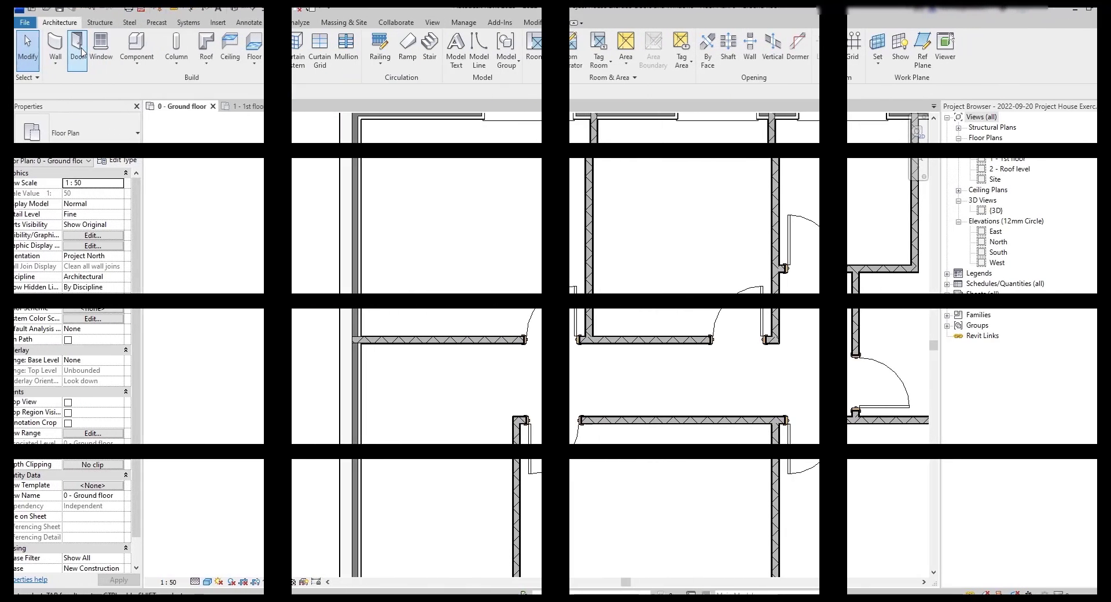
click(97, 51)
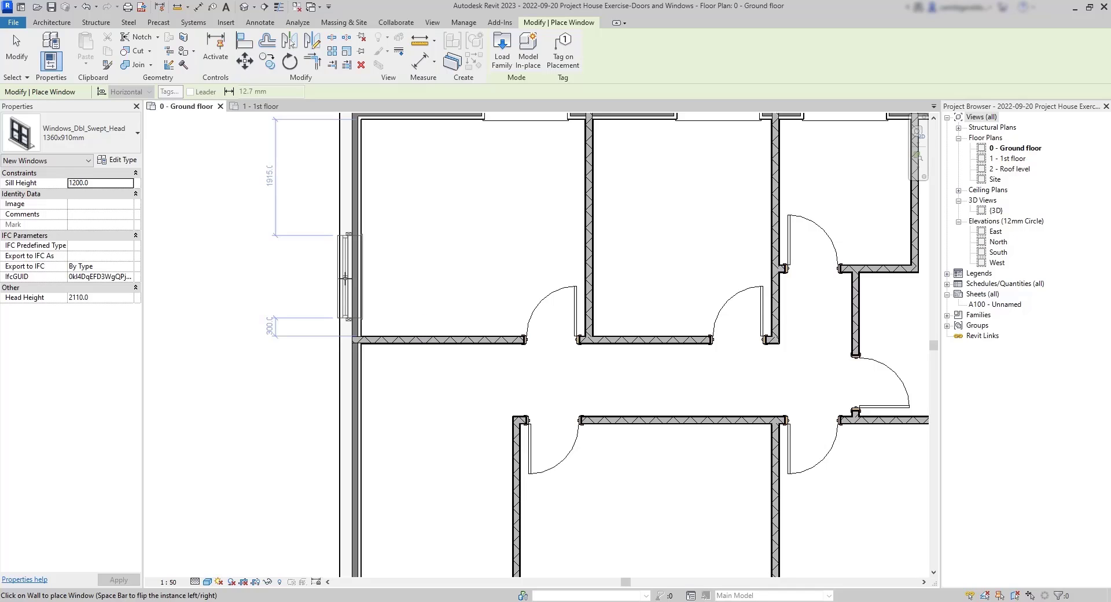
click(346, 278)
key(Escape)
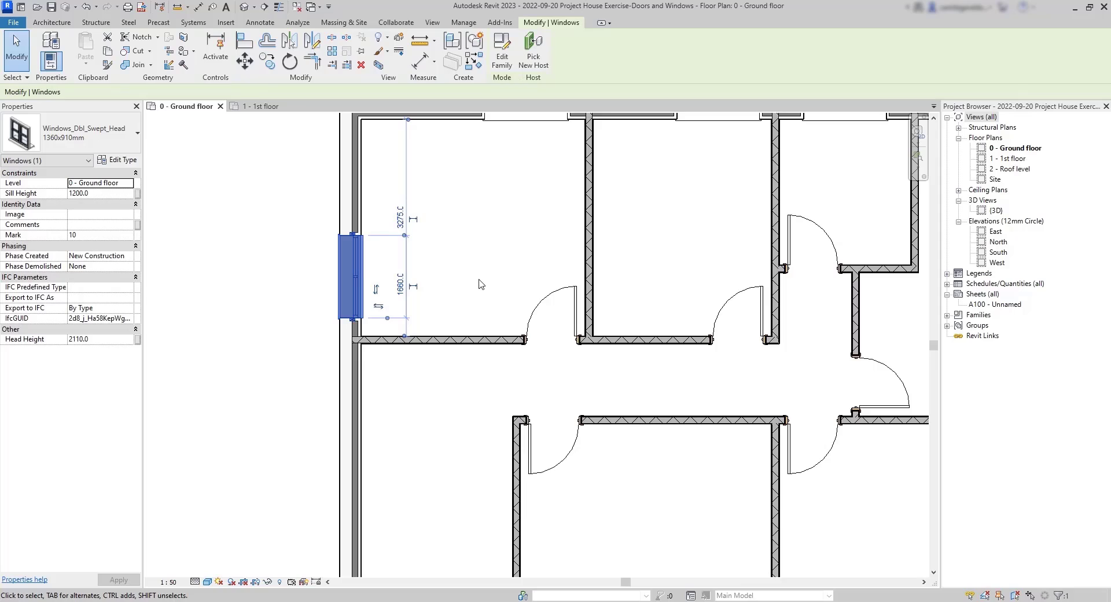
click(378, 306)
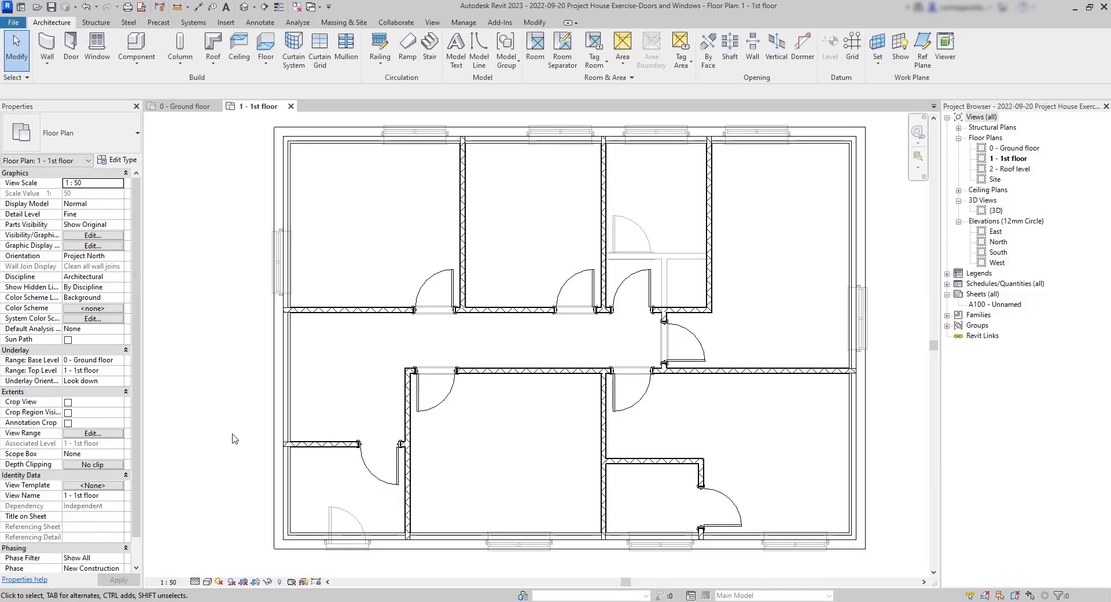
Step: Preview the first floor plan in the Hidden Line and Wireframe visual styles, and the 3D view in Wireframe
click(207, 581)
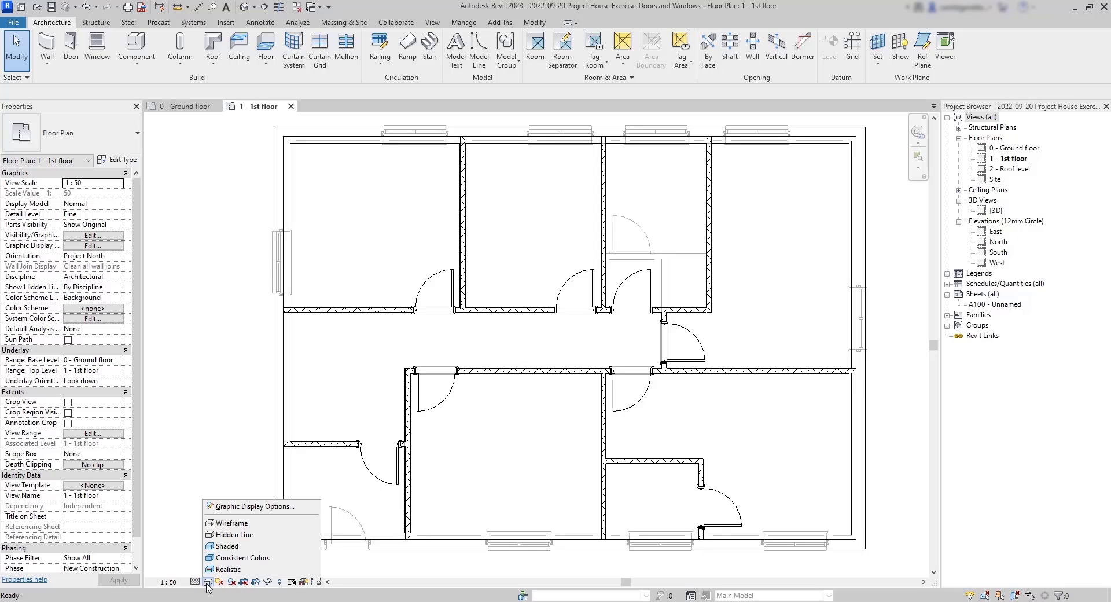
click(263, 535)
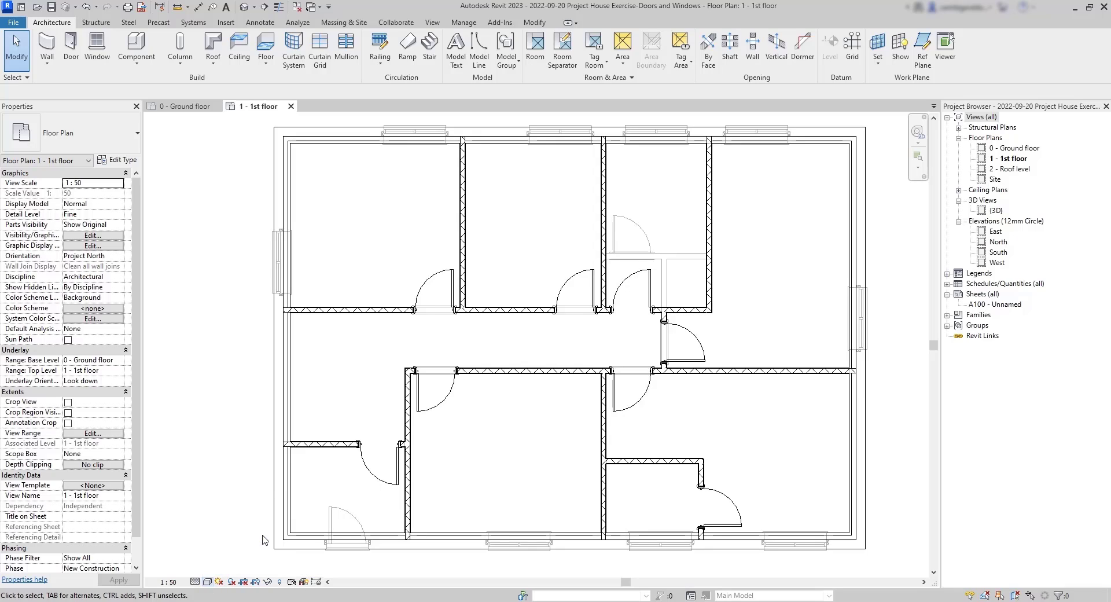
click(209, 583)
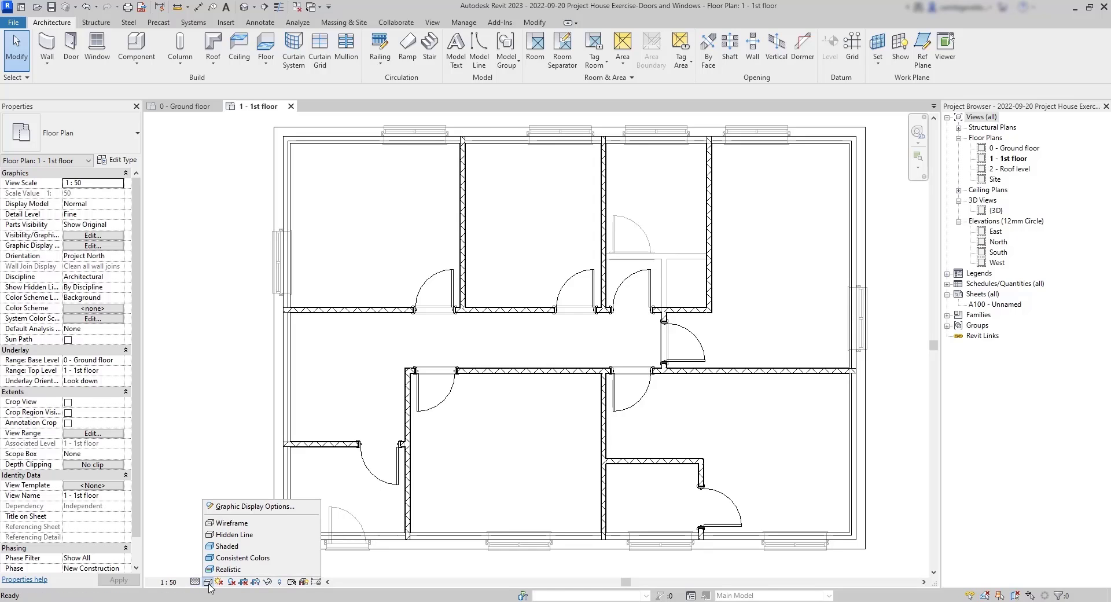
click(243, 524)
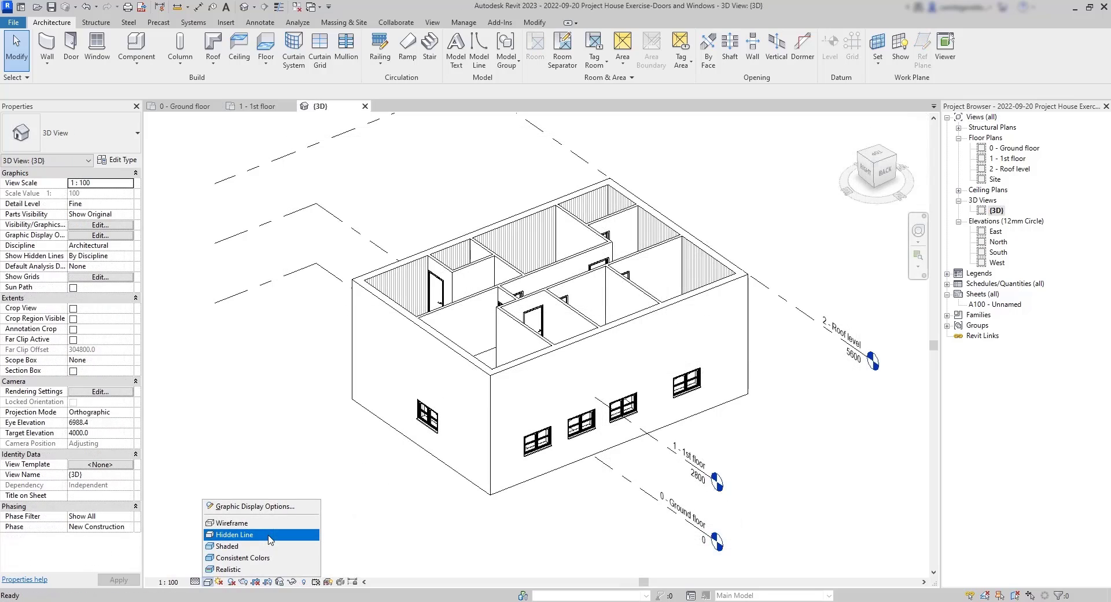
click(271, 523)
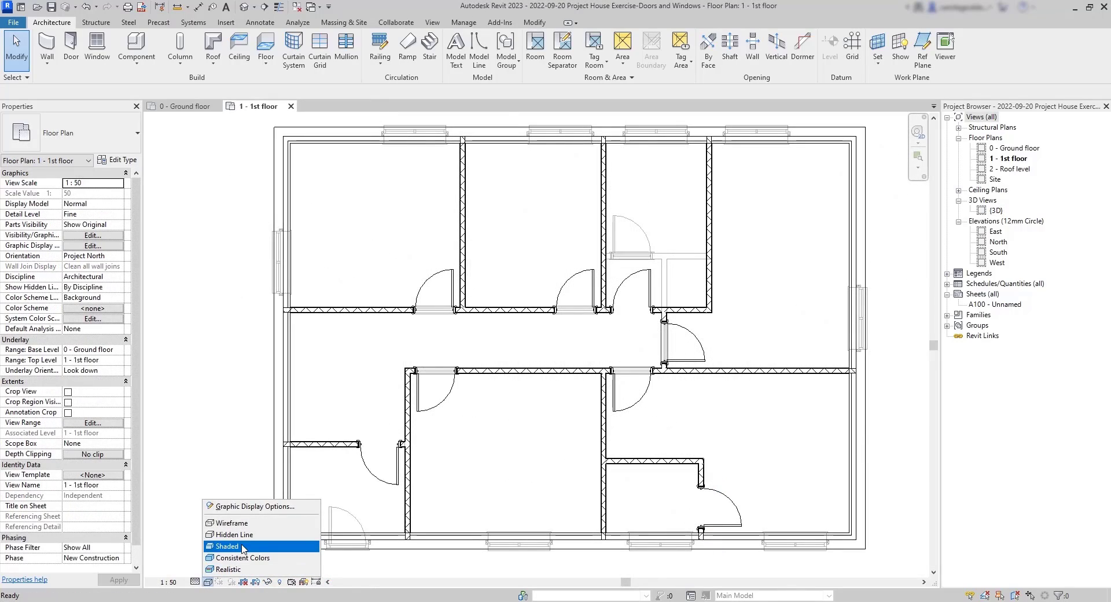
Step: Preview the first floor plan in the Shaded and Consistent Colors visual styles
click(244, 550)
click(206, 582)
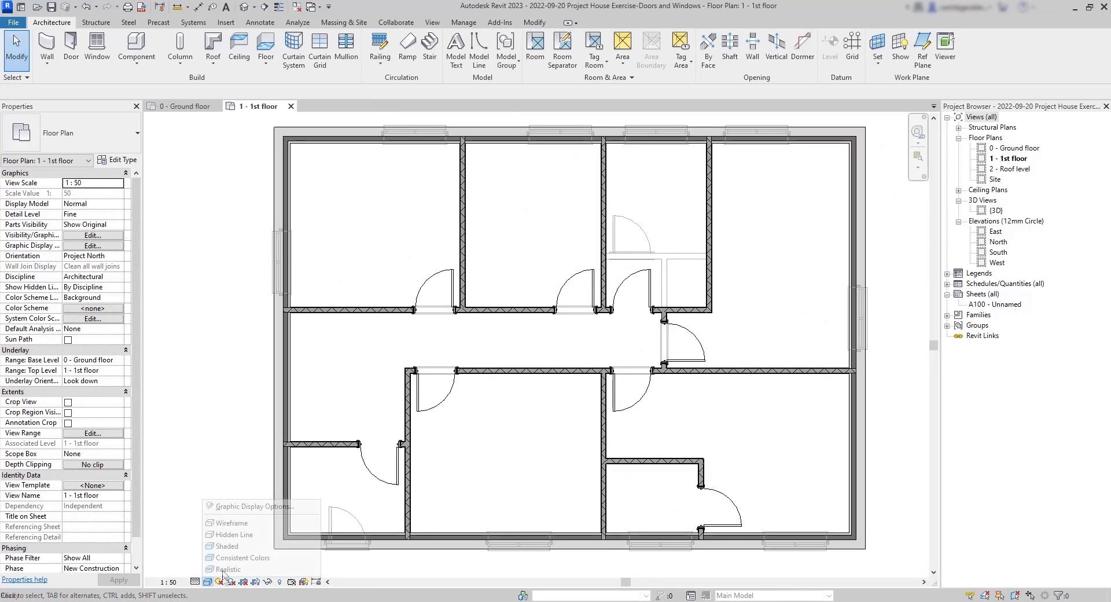
click(245, 564)
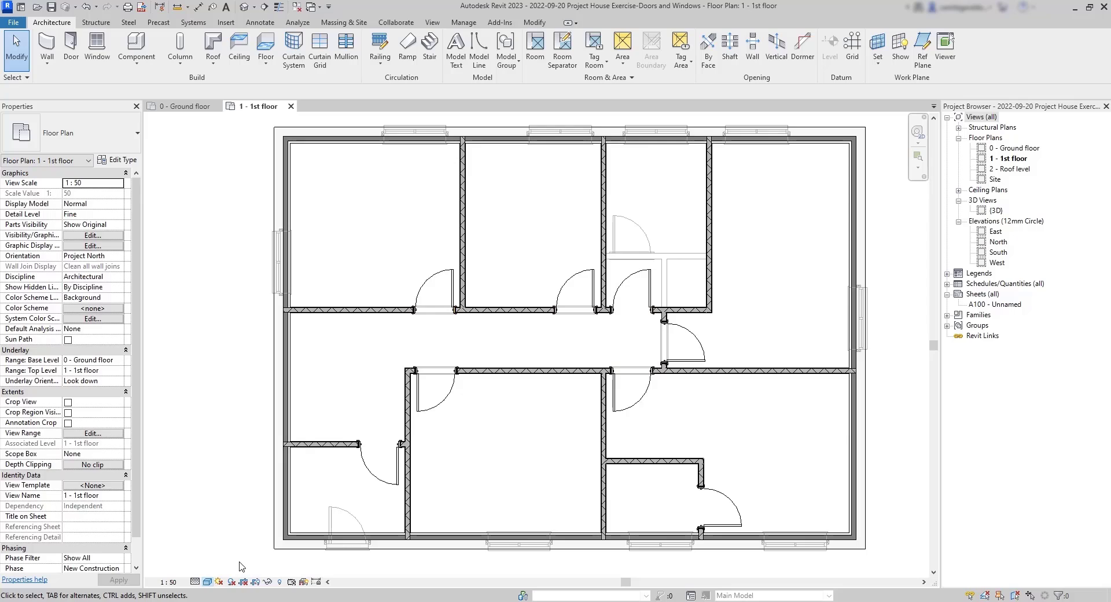
Step: Show the first floor plan in the Realistic visual style and examine the material textures of the exterior and partition walls
click(207, 582)
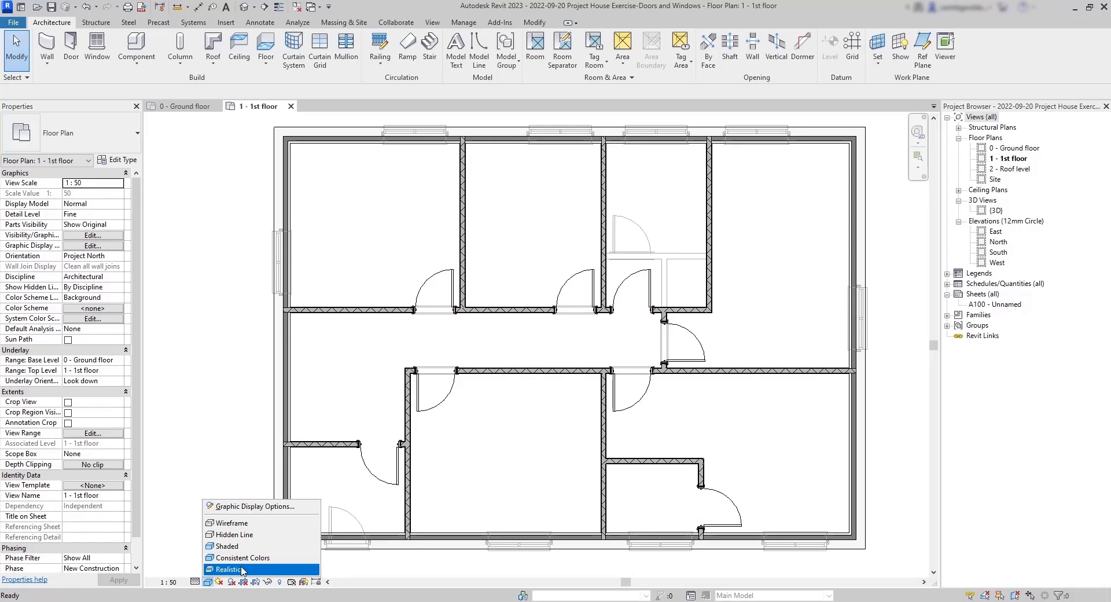
click(226, 569)
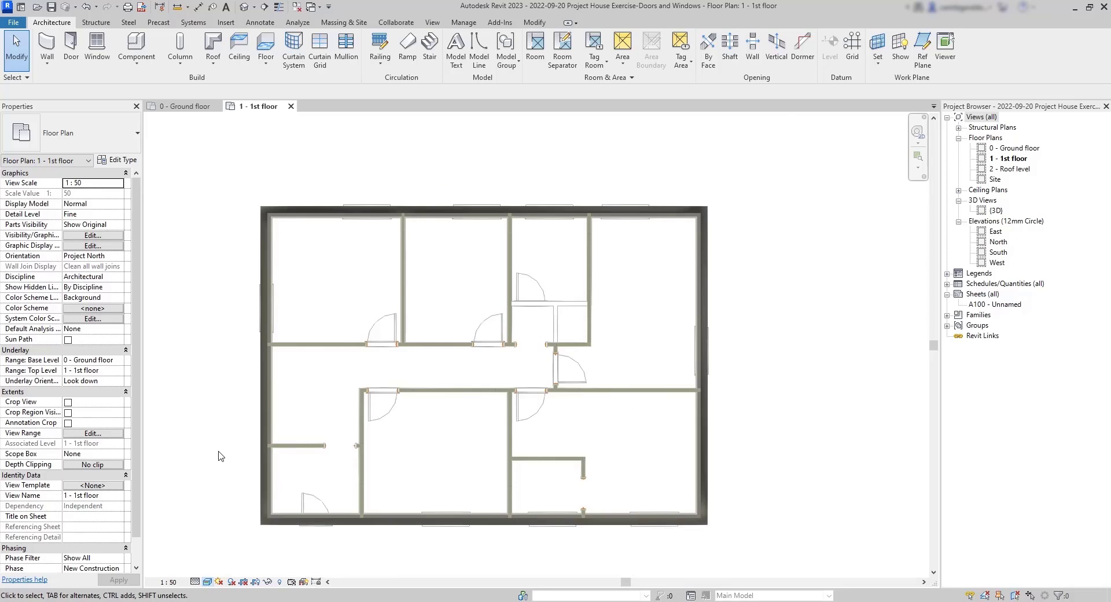
scroll(217, 455, up, 2)
scroll(253, 503, up, 8)
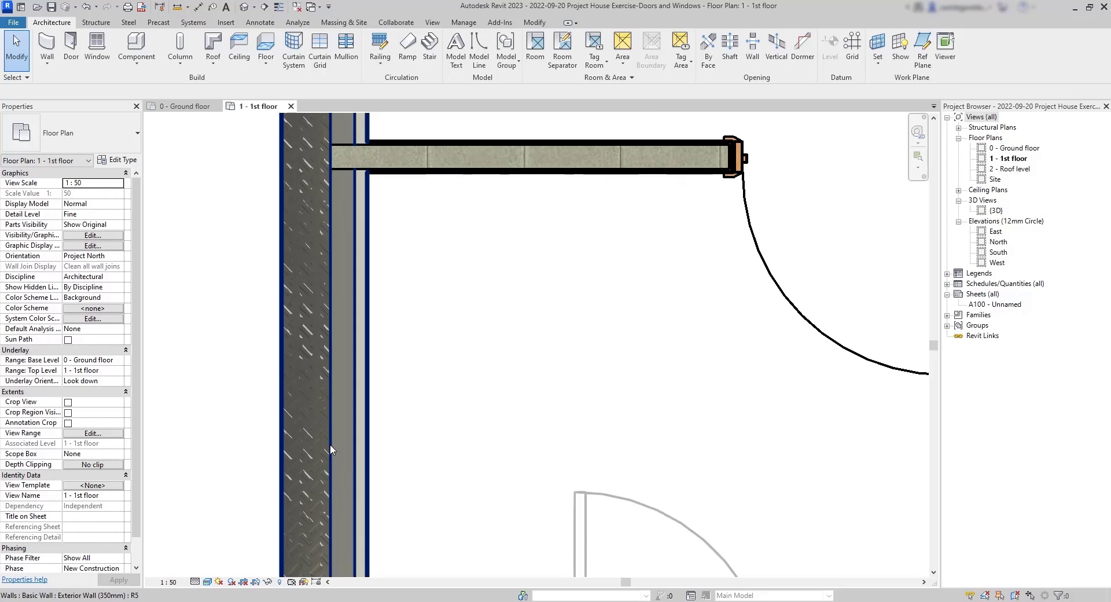
middle_drag(575, 273, 445, 459)
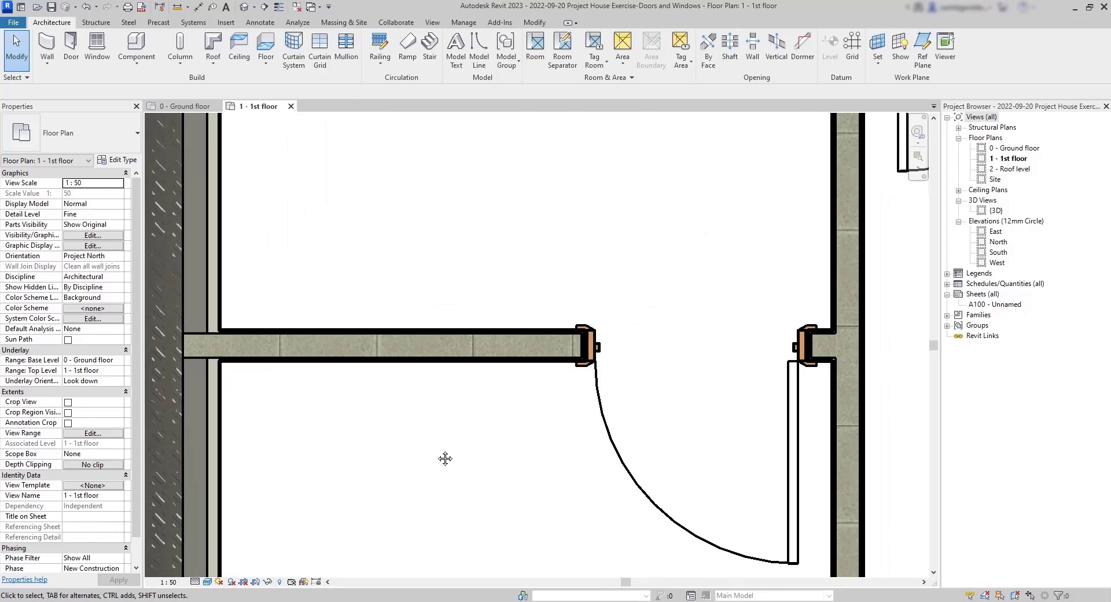
scroll(419, 450, down, 4)
scroll(451, 311, down, 3)
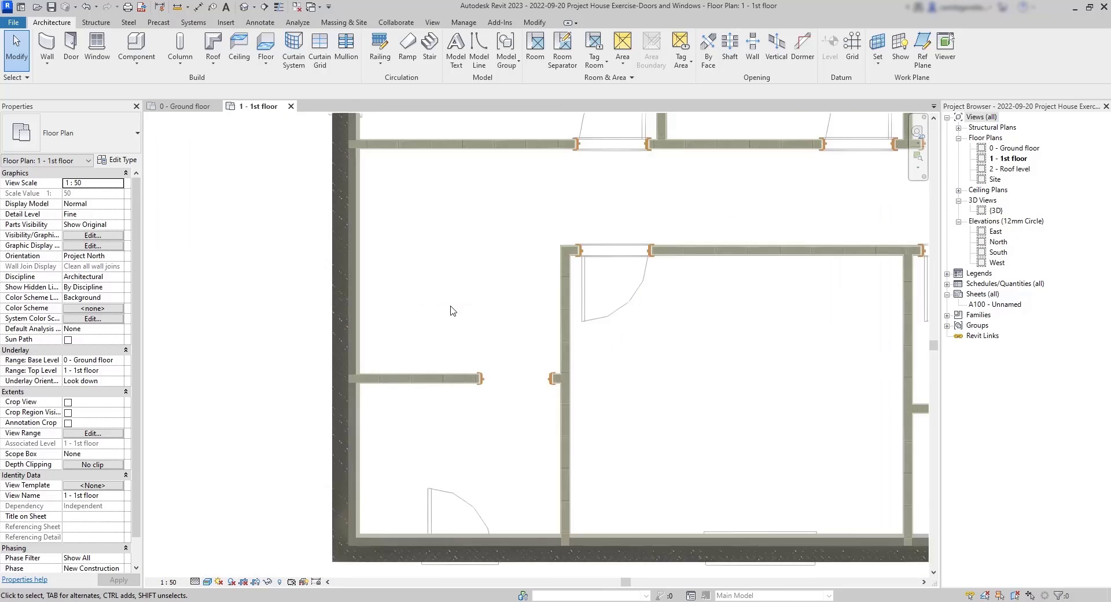
middle_drag(712, 295, 566, 429)
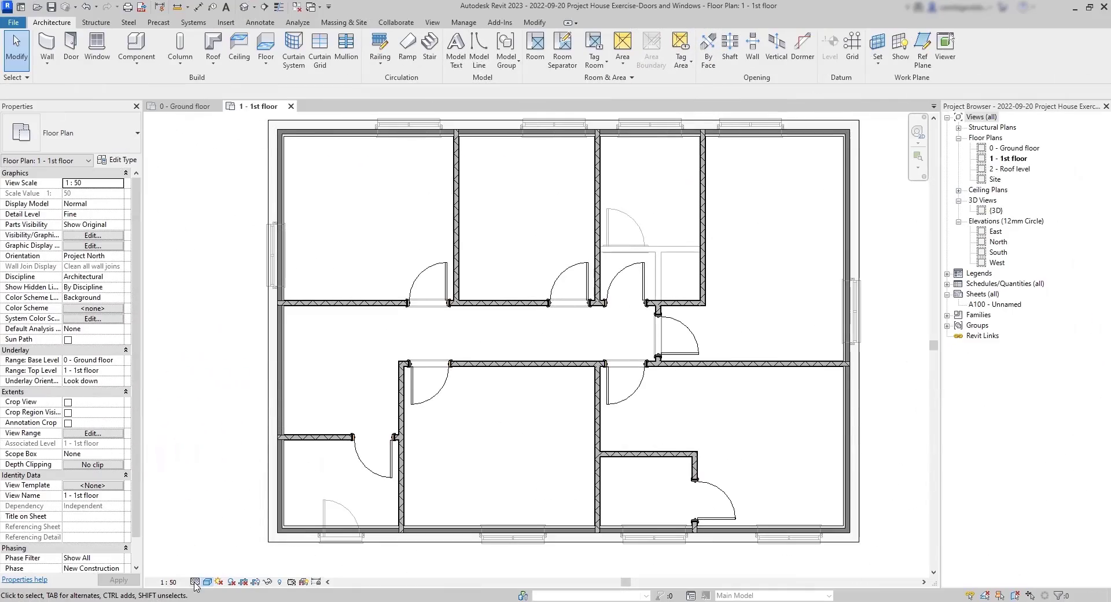
Step: Compare the Coarse and Medium detail levels on the first floor plan's walls and door frames, and return the view to Fine
click(195, 581)
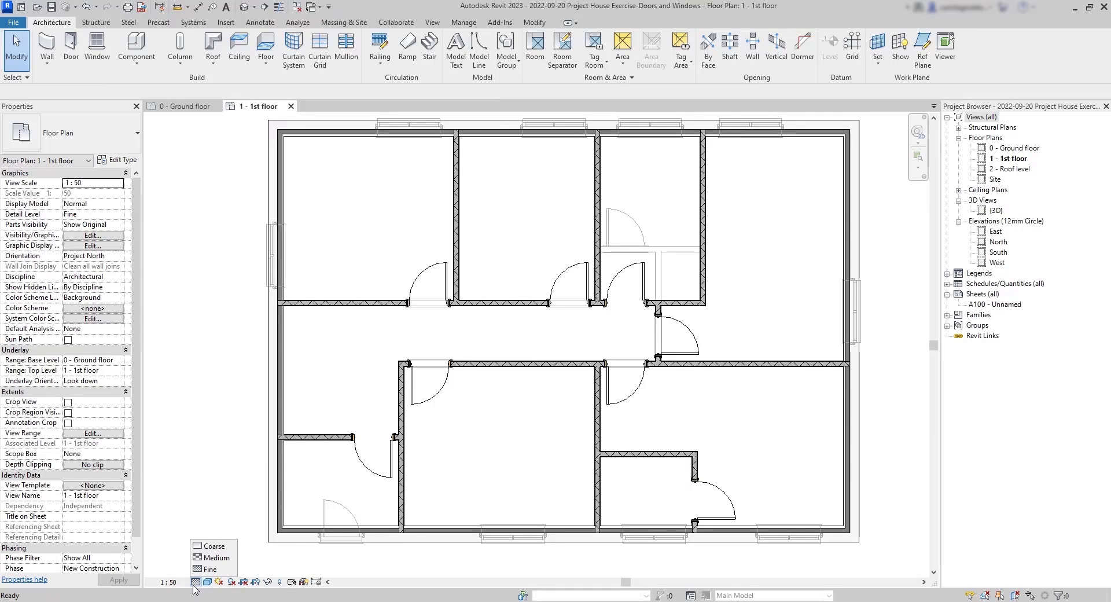
click(231, 551)
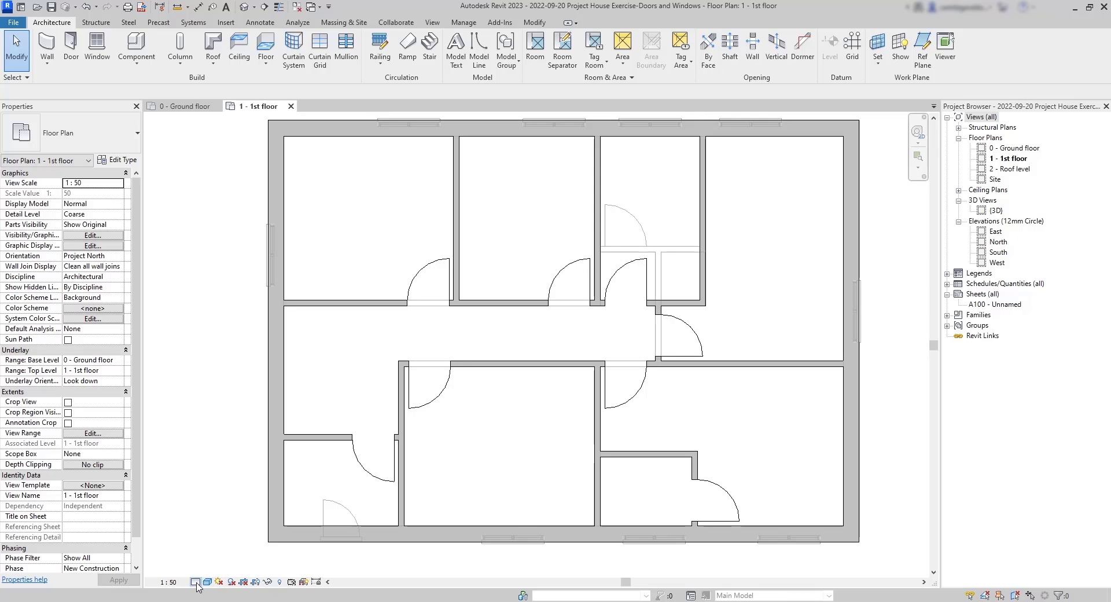
click(196, 582)
click(228, 559)
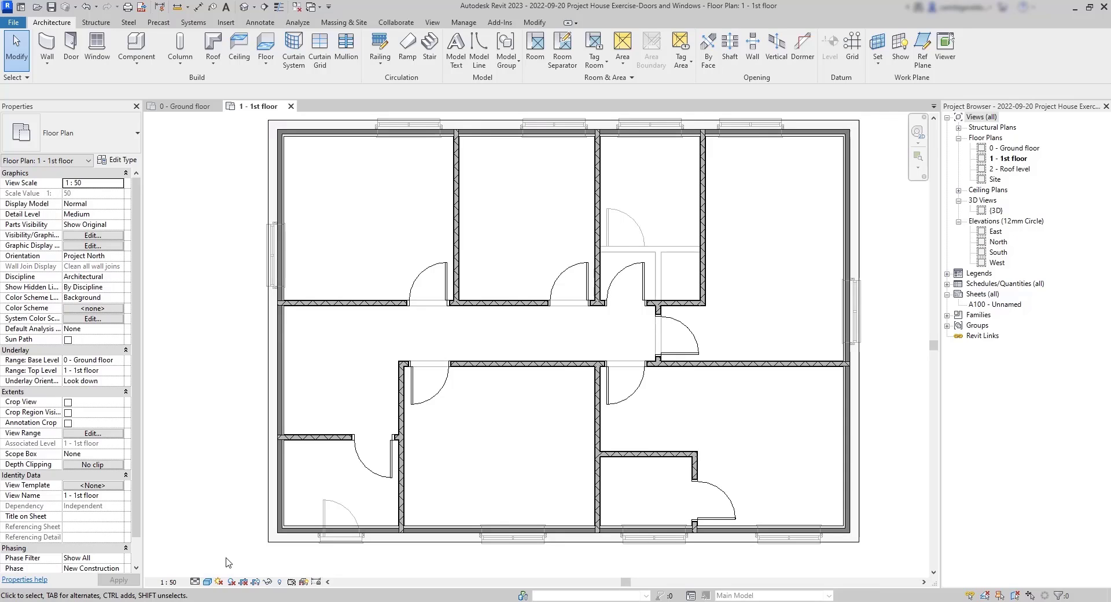
scroll(357, 444, up, 5)
click(195, 581)
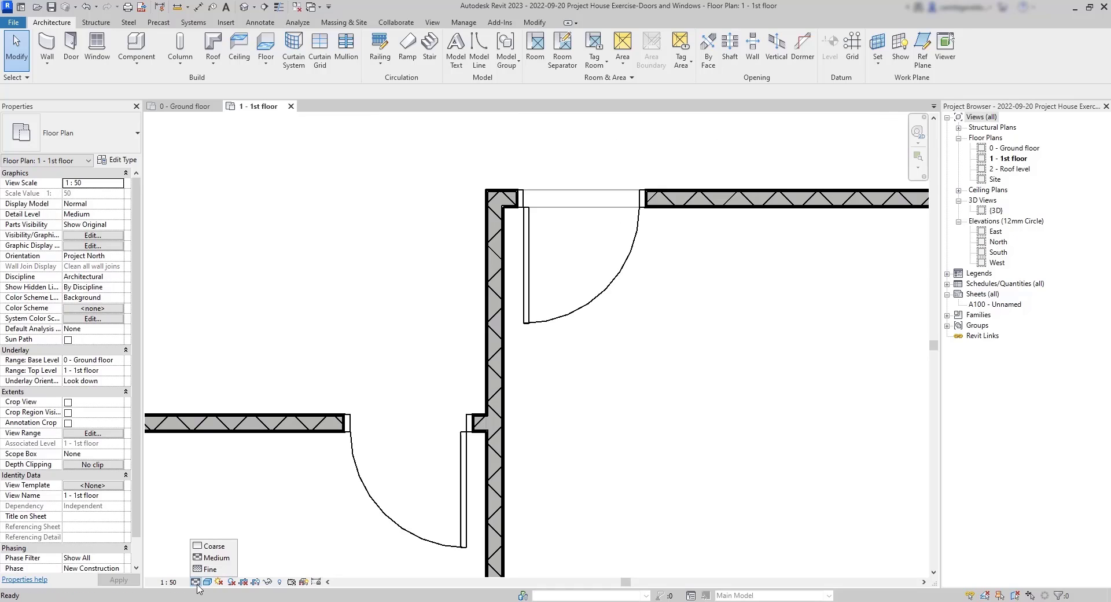
click(207, 570)
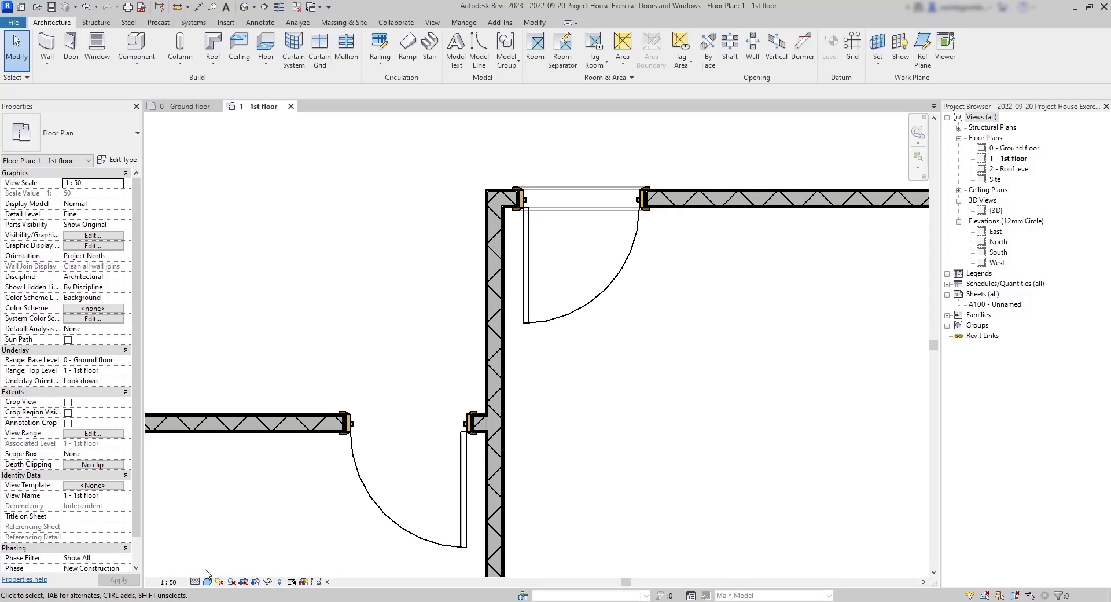
scroll(329, 375, down, 5)
middle_drag(350, 368, 508, 471)
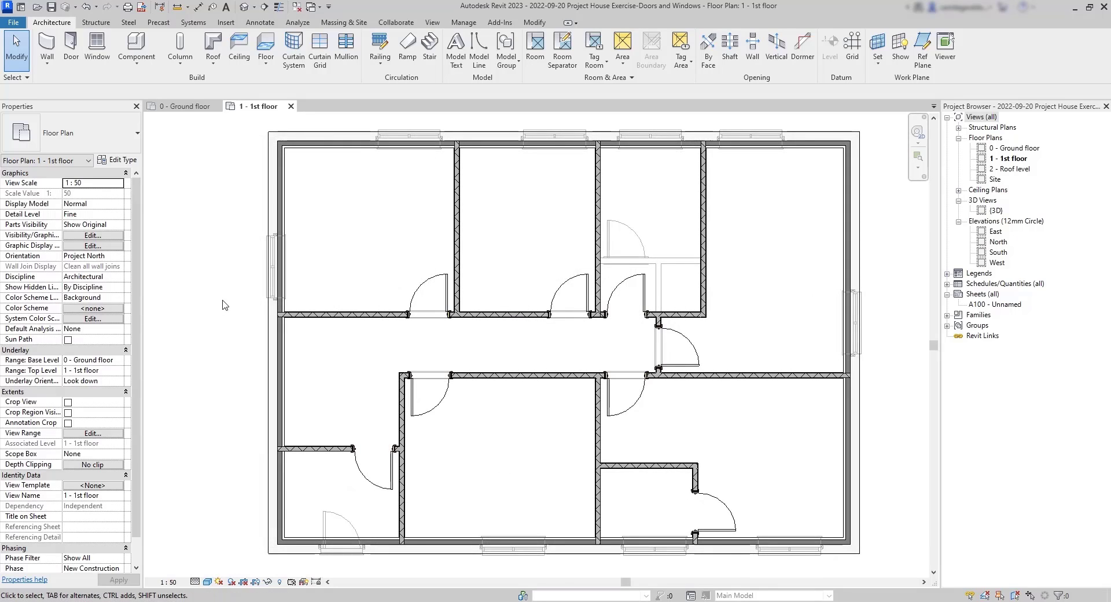
Step: Place two 1360x910mm windows in the first floor's lower exterior wall, 1100 mm from the middle room's partition and 500 mm from the outer side wall
click(99, 47)
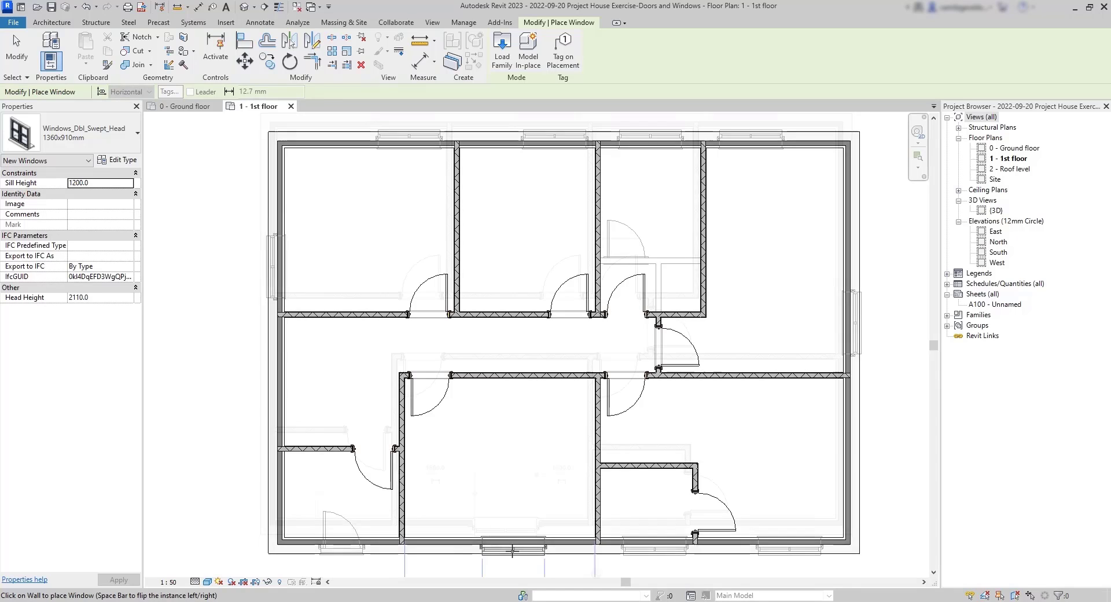
click(505, 532)
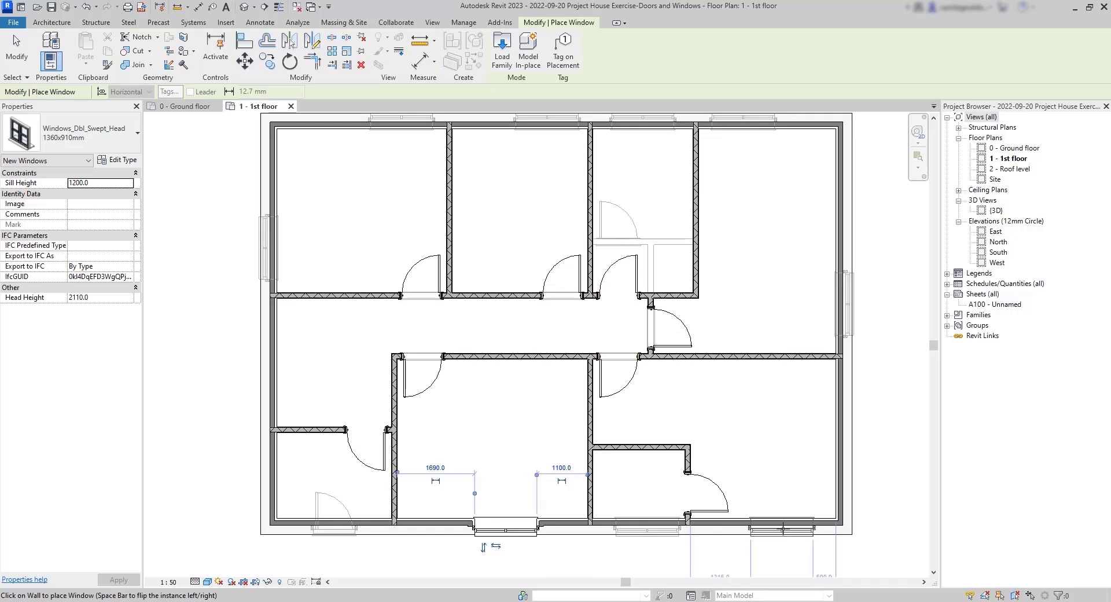
click(782, 528)
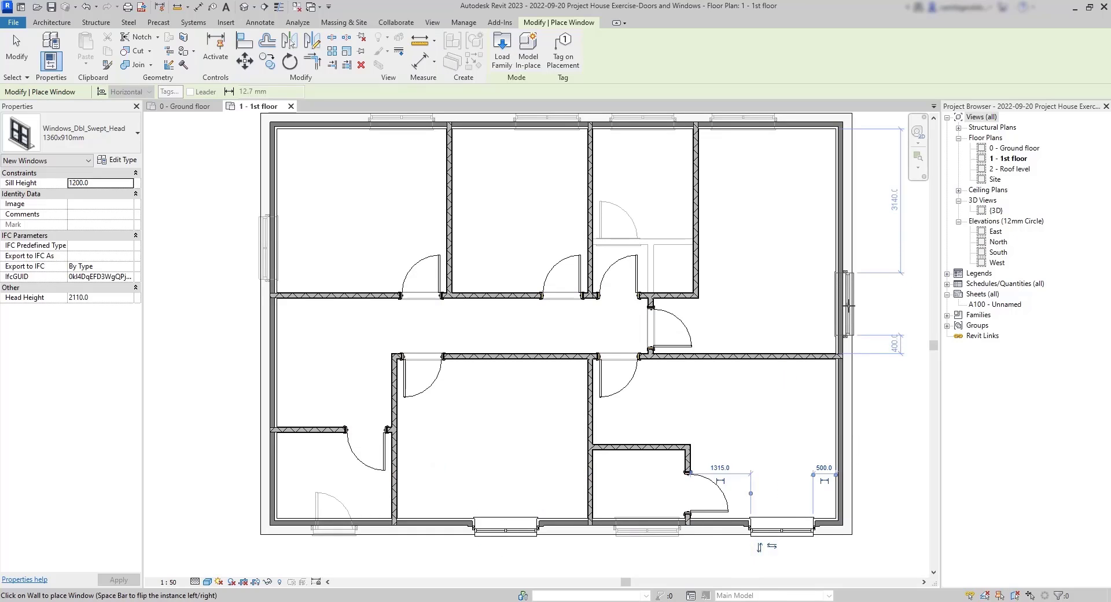
Step: Place first-floor windows over the ground-floor ones: in the large corner room's exterior walls, centred in the small upper room, and 200 mm from the adjacent room's partition
scroll(752, 220, up, 3)
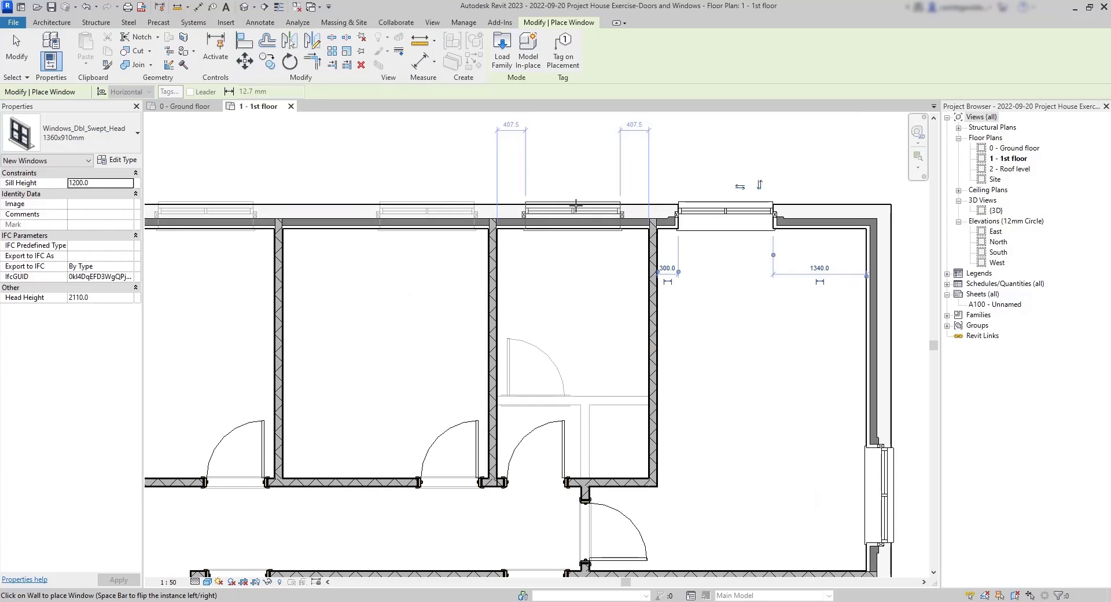
click(575, 205)
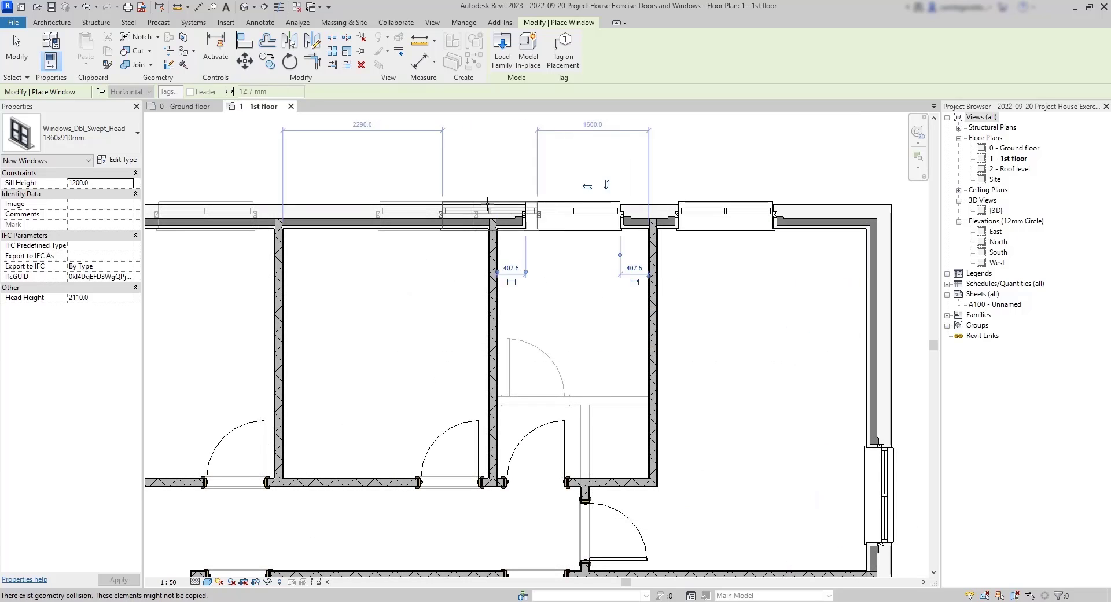
click(427, 206)
Step: Place windows in the first floor's upper-left corner room, in its upper and side exterior walls, each 300 mm from the nearer partition
middle_drag(301, 206, 758, 238)
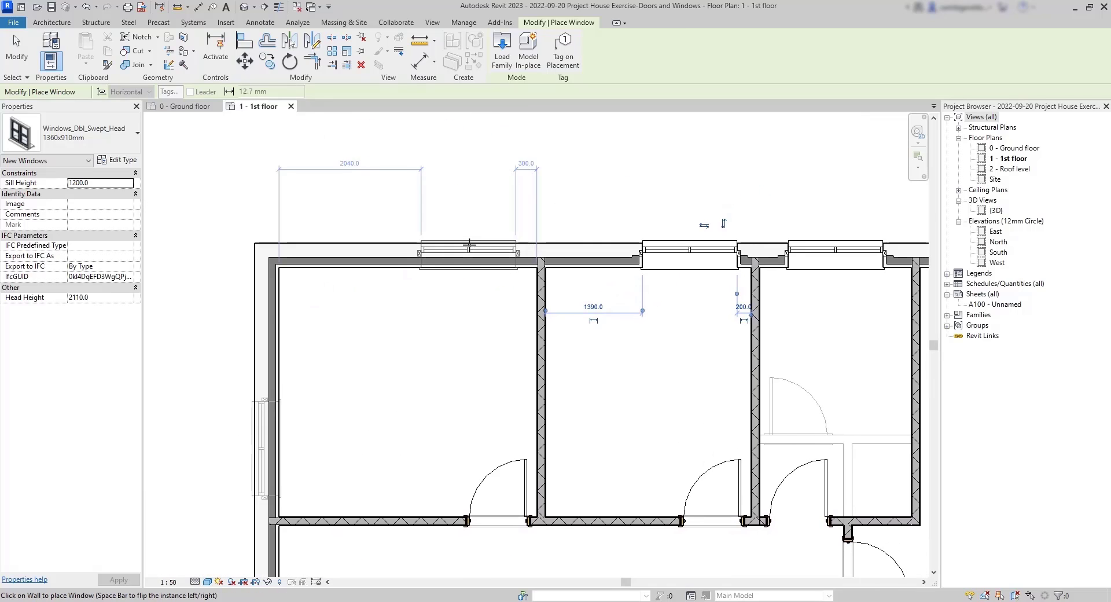
click(469, 253)
scroll(511, 177, down, 3)
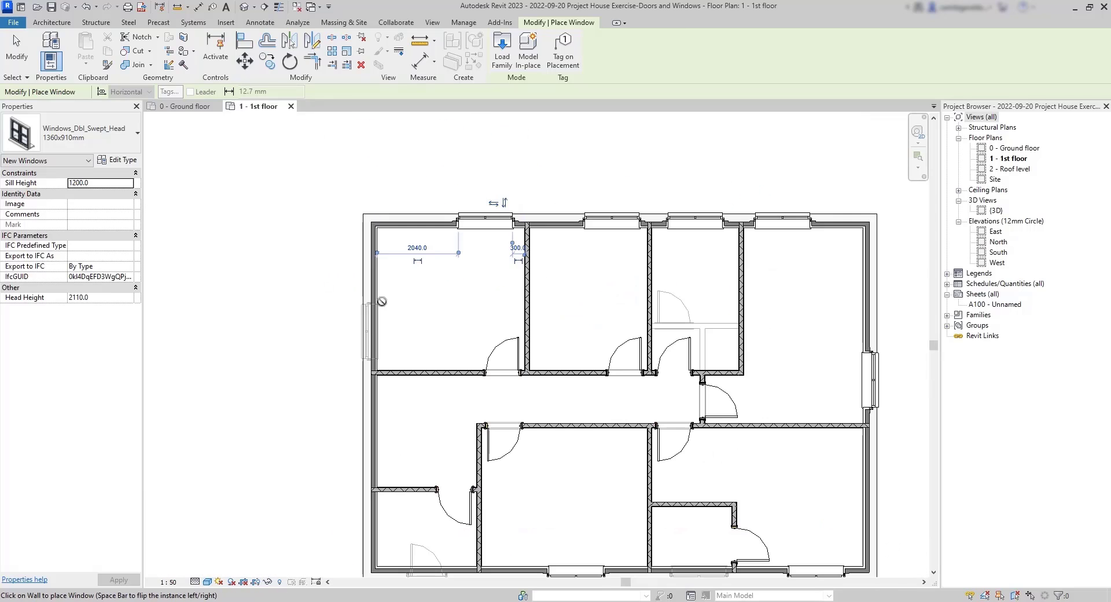
scroll(362, 332, up, 2)
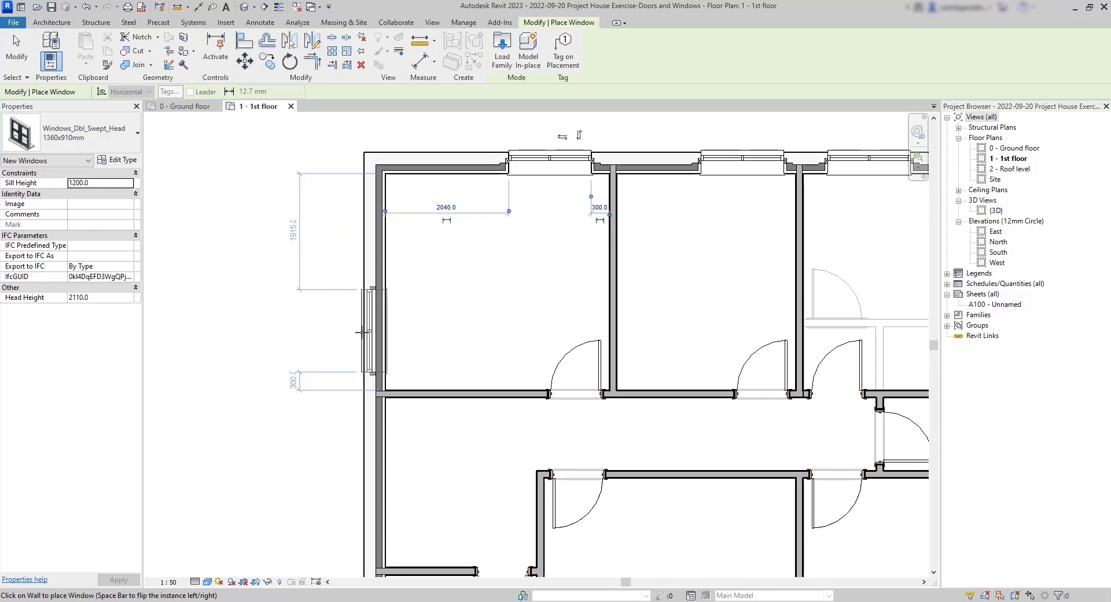
click(363, 332)
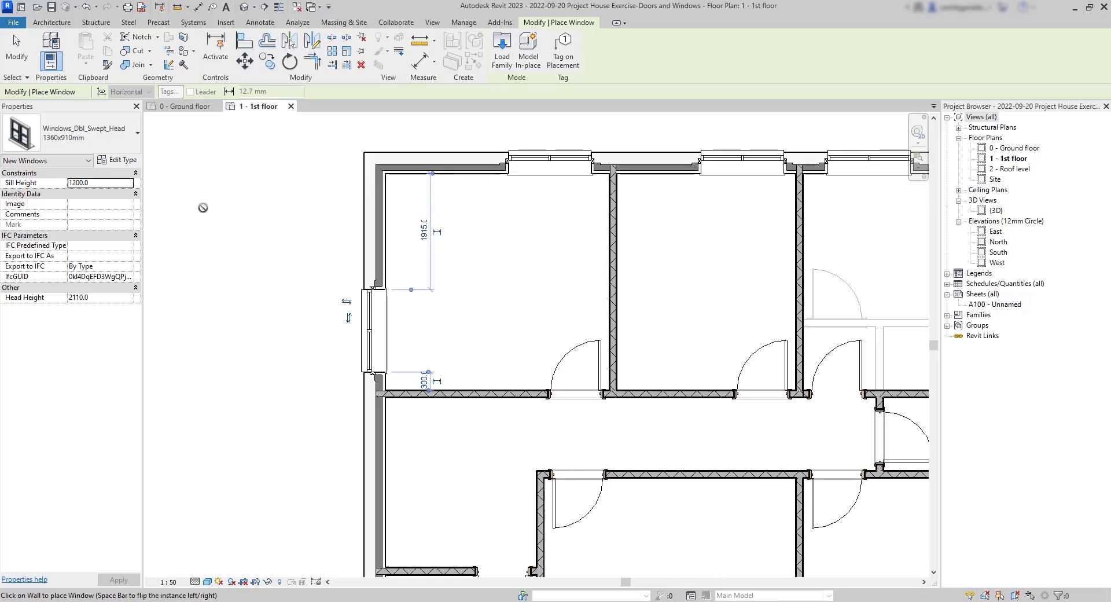
Step: Place a 910x910mm window in the first floor hall's side exterior wall, 200 mm from the corner room's partition
click(118, 145)
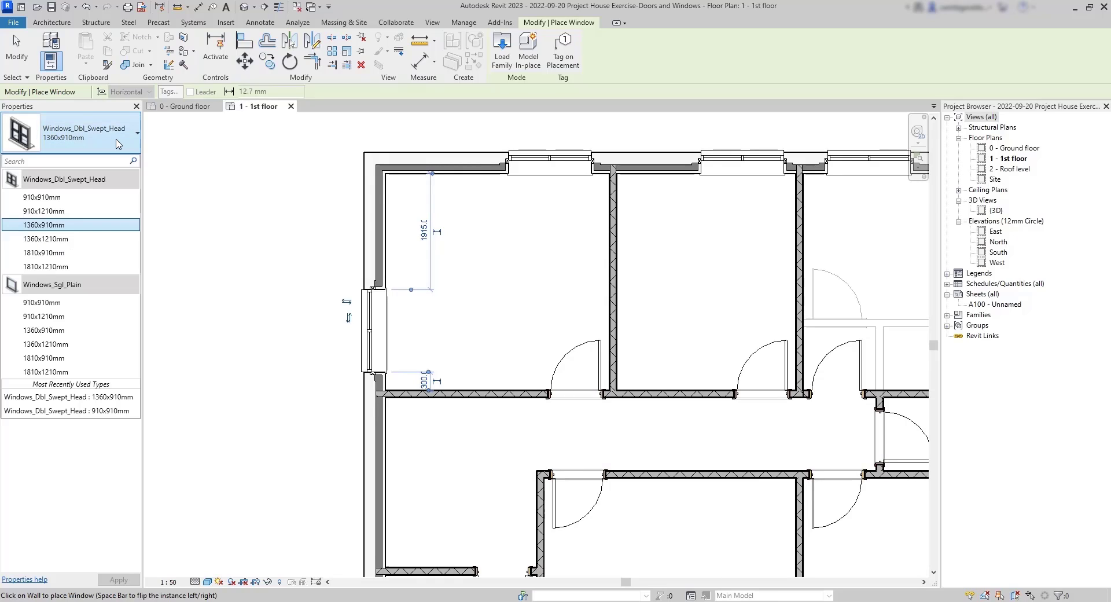
click(61, 202)
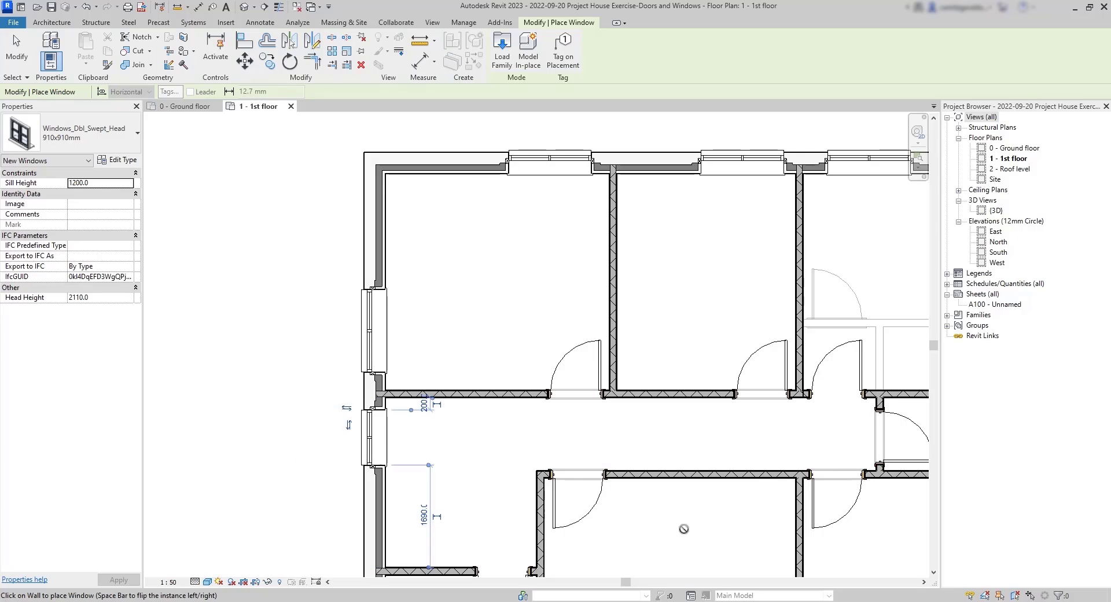
middle_drag(691, 537, 391, 235)
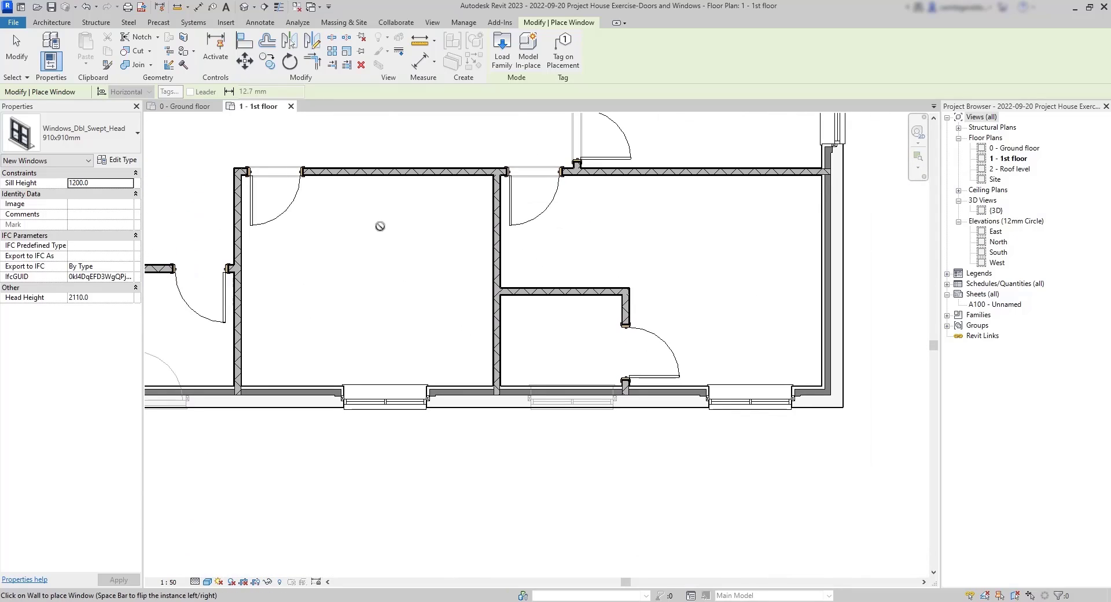
Step: Place 910x910mm windows in the first floor's lower exterior wall, 940 mm from the small room's partition and centred in the lower-left corner room
click(582, 401)
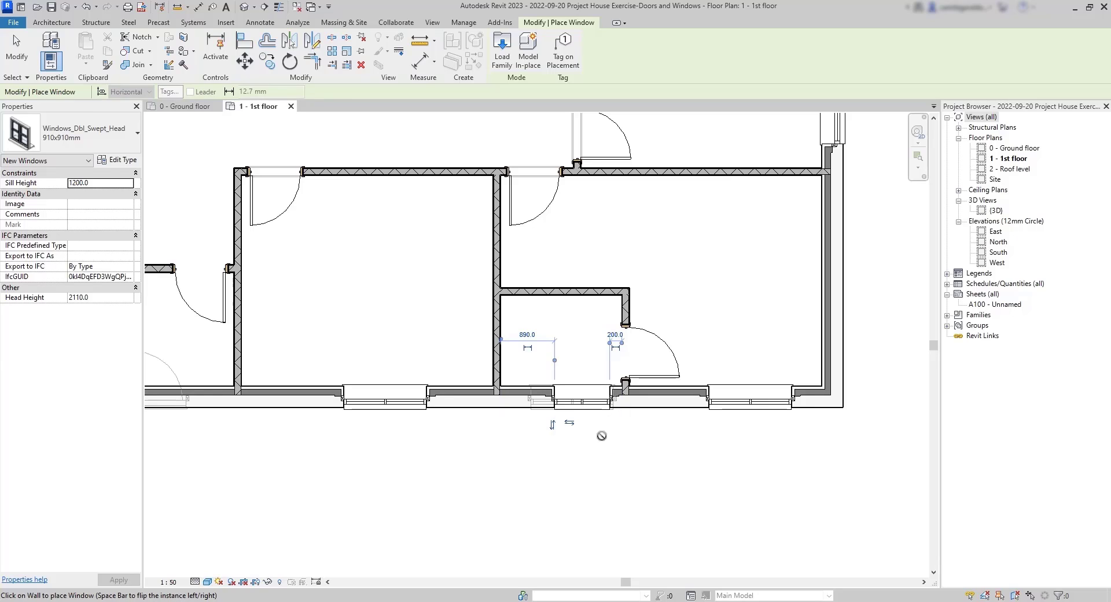
click(527, 334)
text(9)
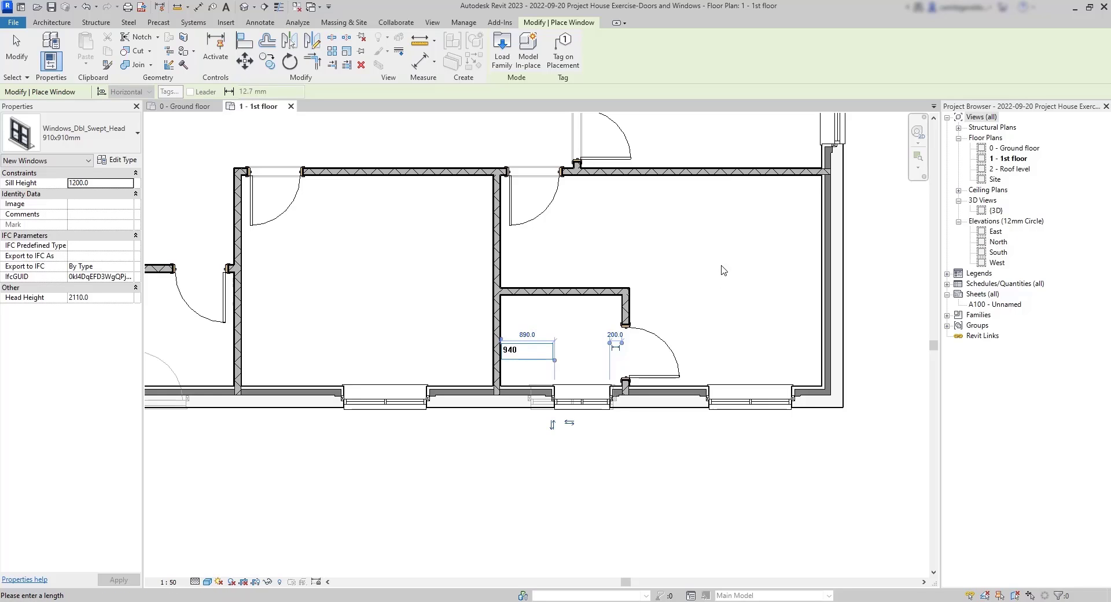
text(40)
key(Return)
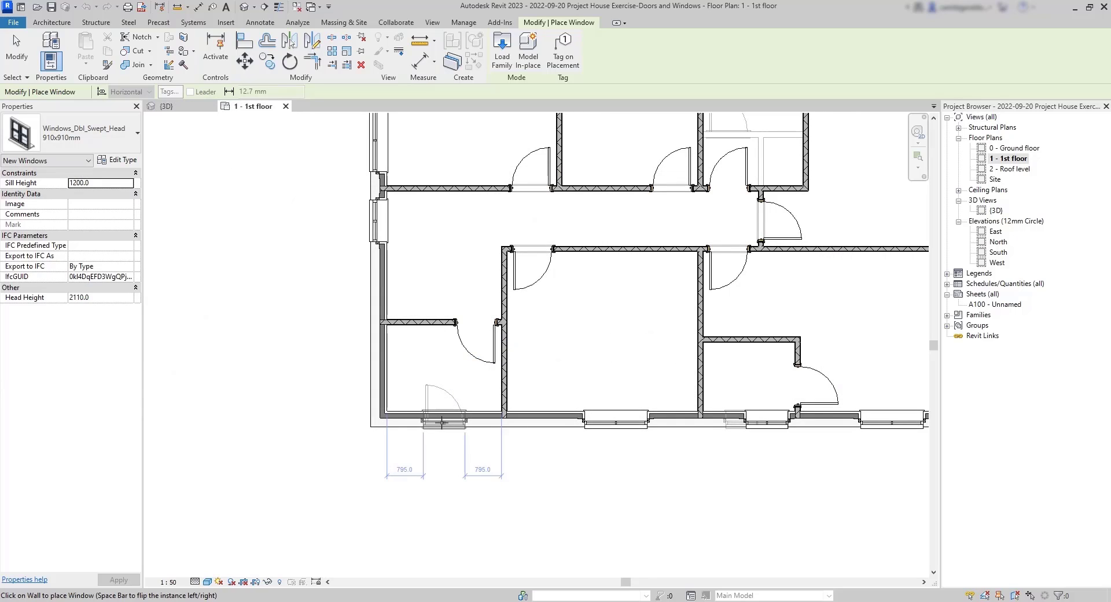
click(443, 423)
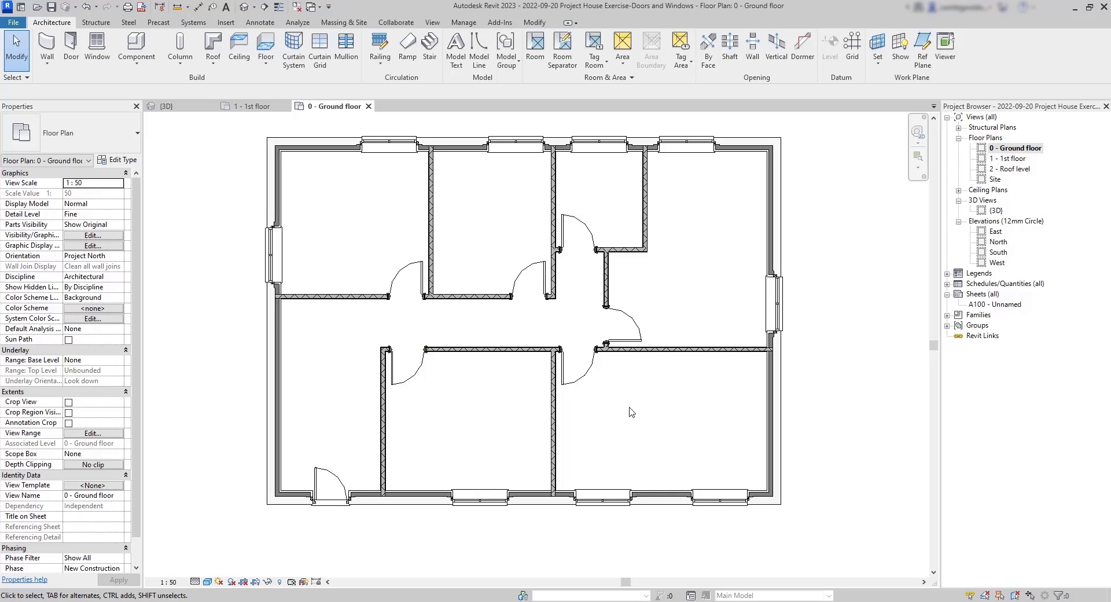
Step: Draw an 8000 mm horizontal Exterior Wall (350mm) beside the house on the ground floor, aligned with the house's lower wall
click(776, 409)
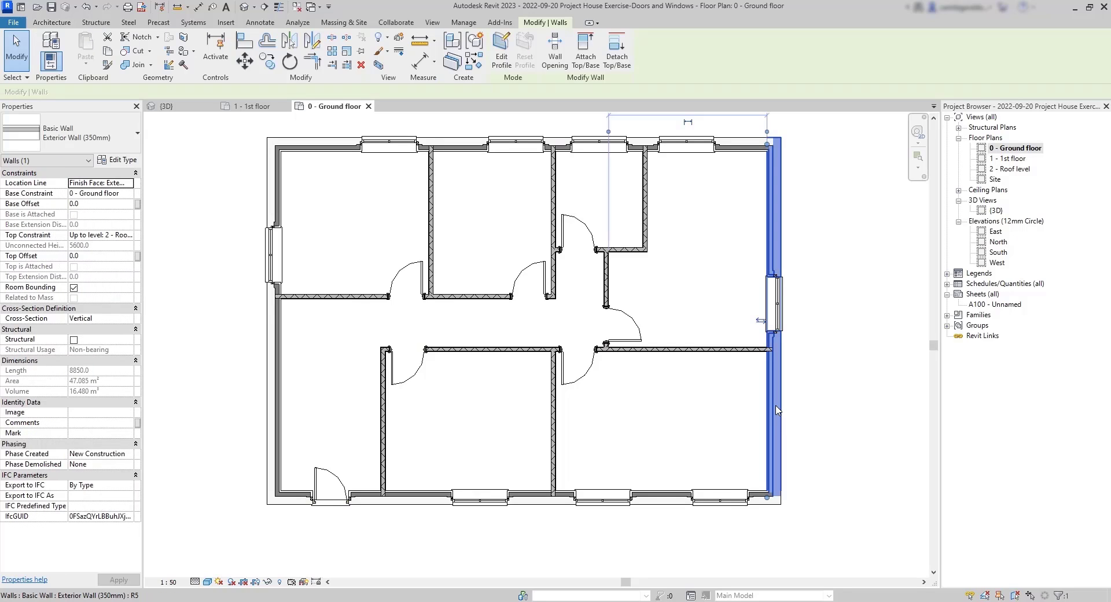
right_click(776, 410)
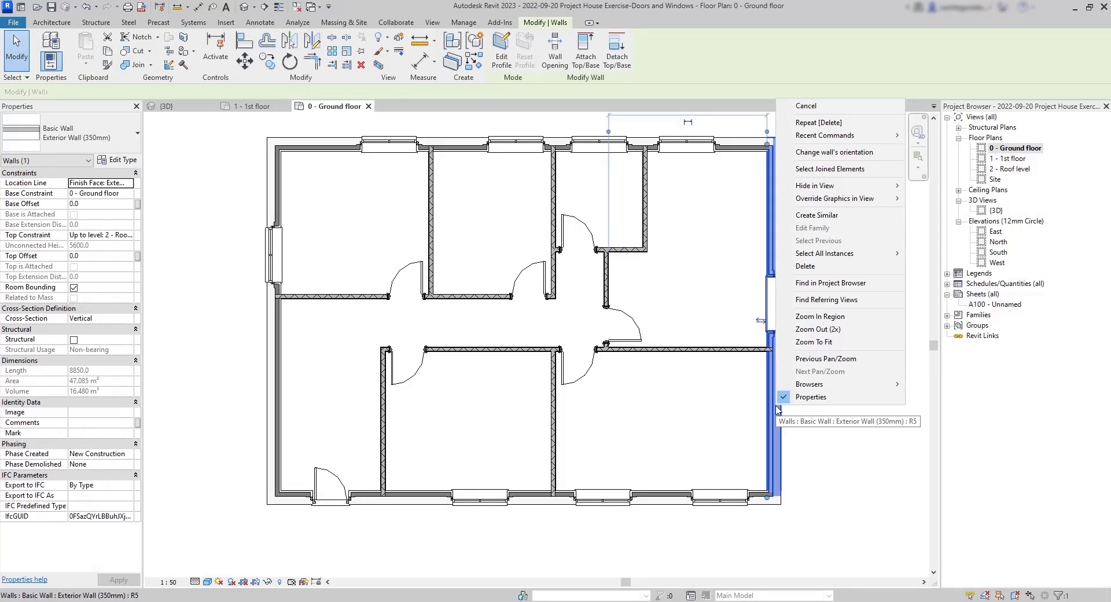
click(816, 214)
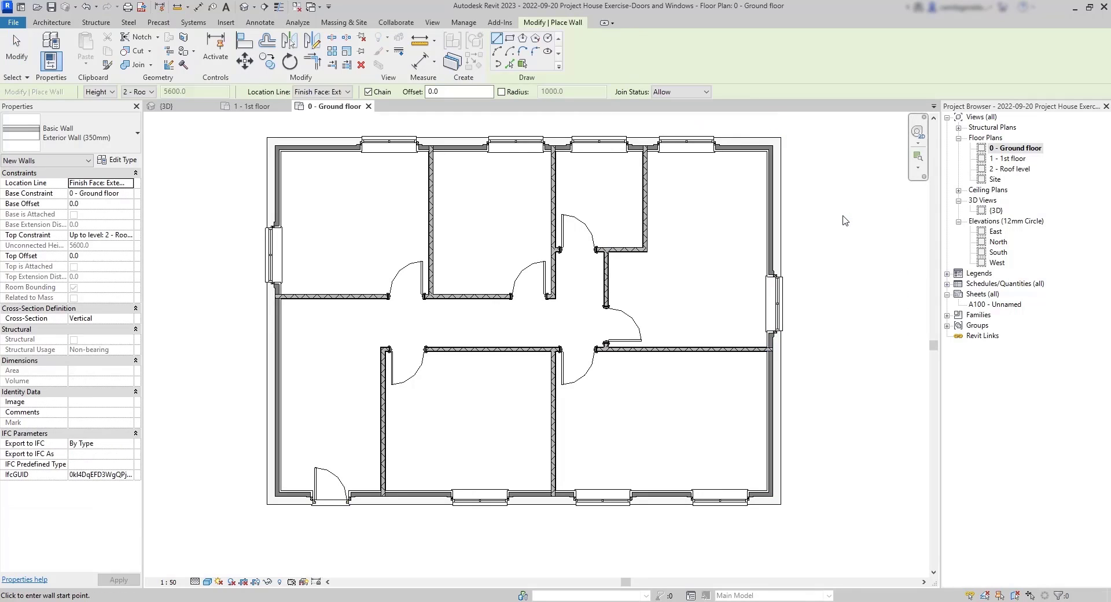
scroll(420, 370, down, 2)
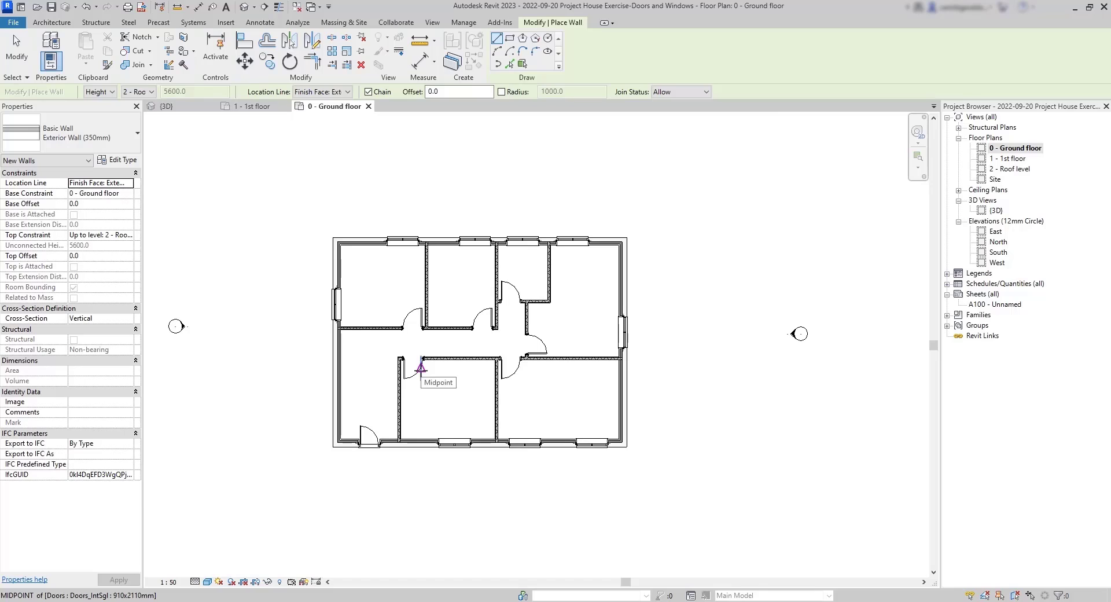
middle_drag(739, 405, 598, 407)
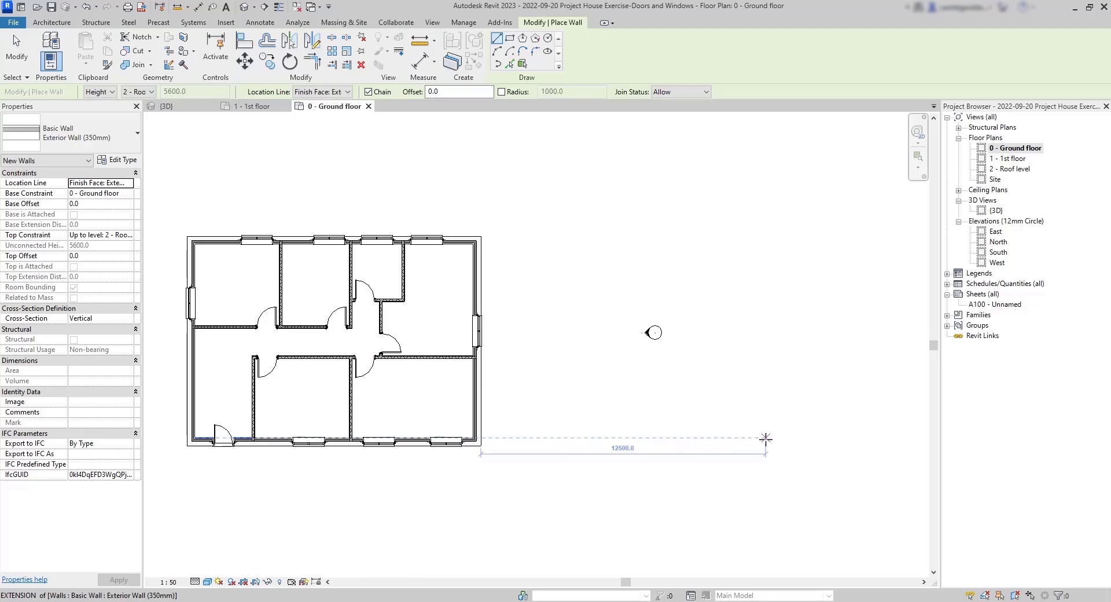
click(747, 438)
text(8)
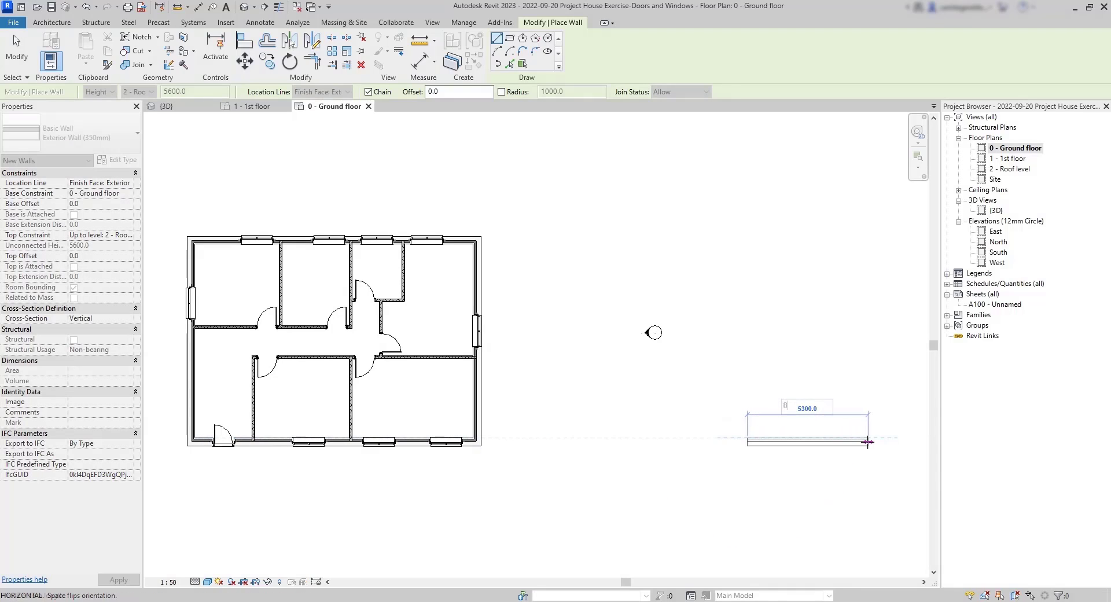
text(000)
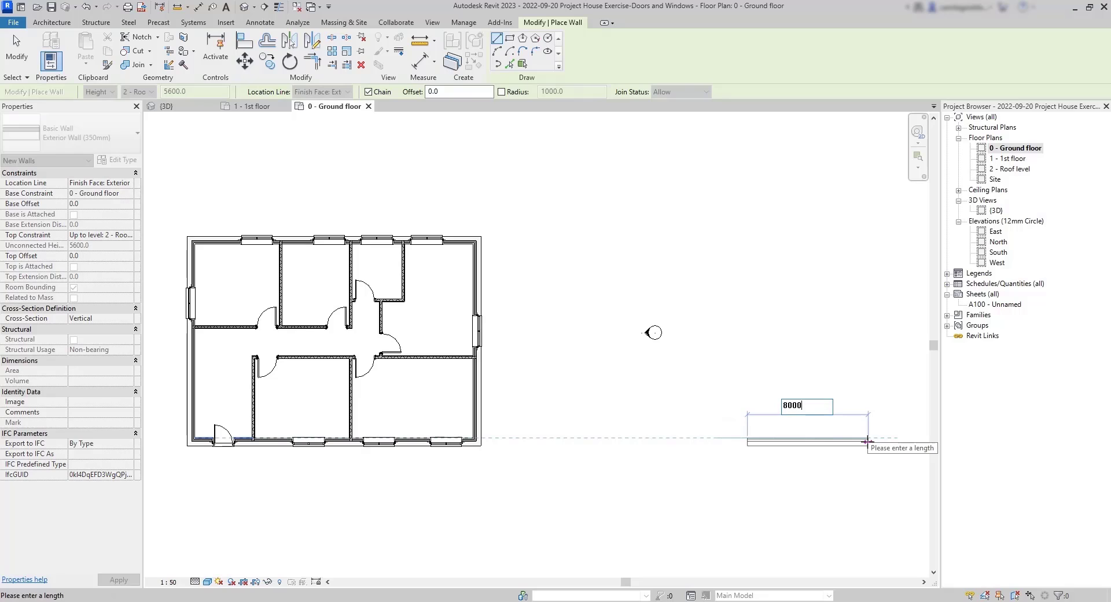
key(Return)
Step: Close an 8000 by 8000 mm square enclosure with three more exterior walls chained from the new wall's end
middle_drag(871, 297, 634, 271)
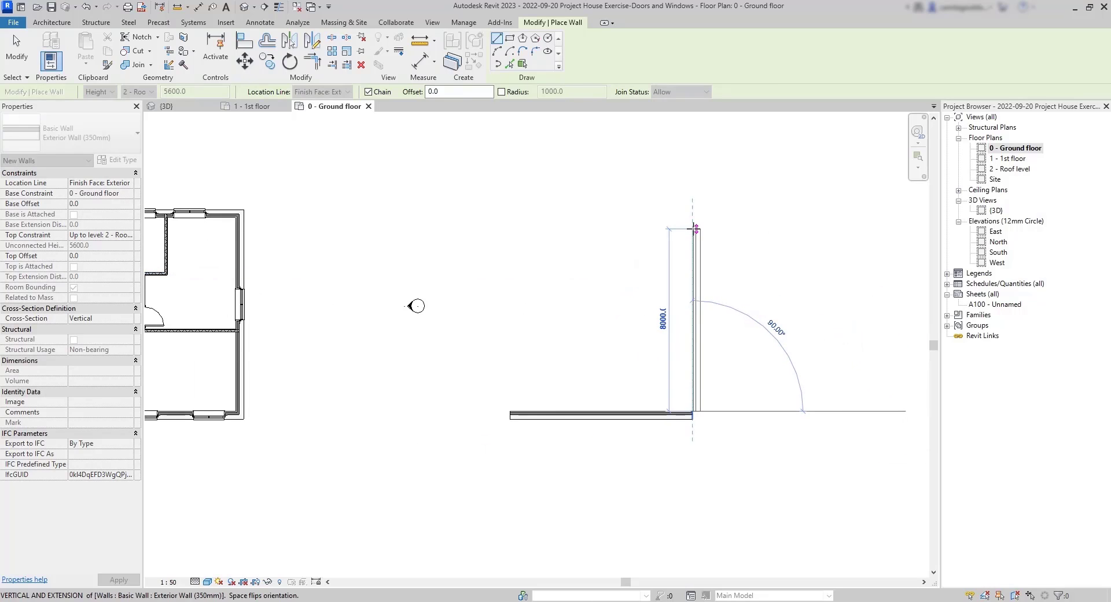
click(695, 225)
click(510, 227)
click(510, 414)
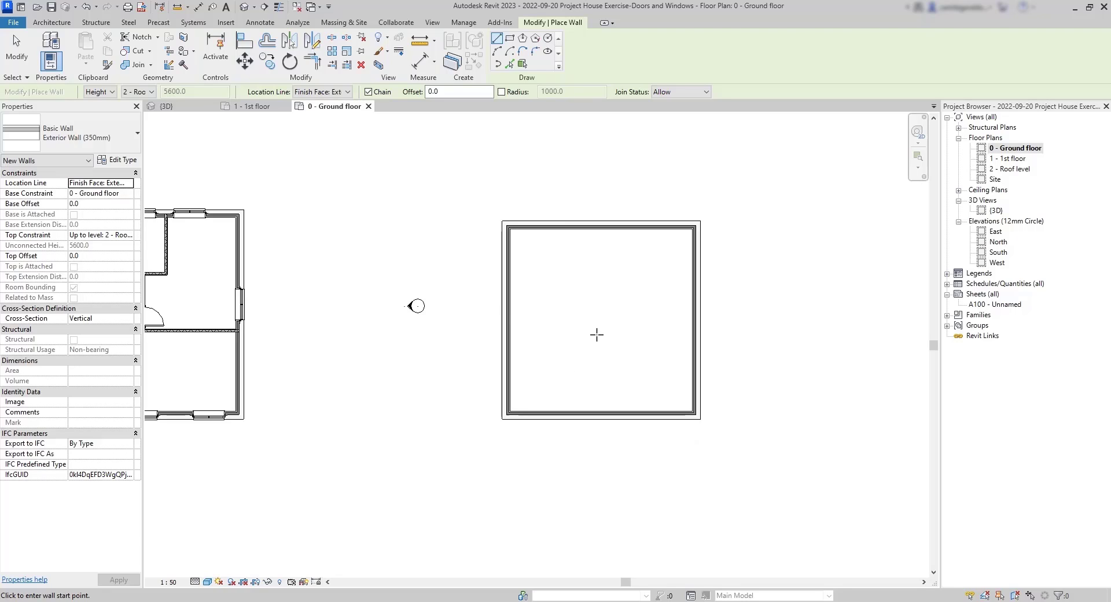
key(Escape)
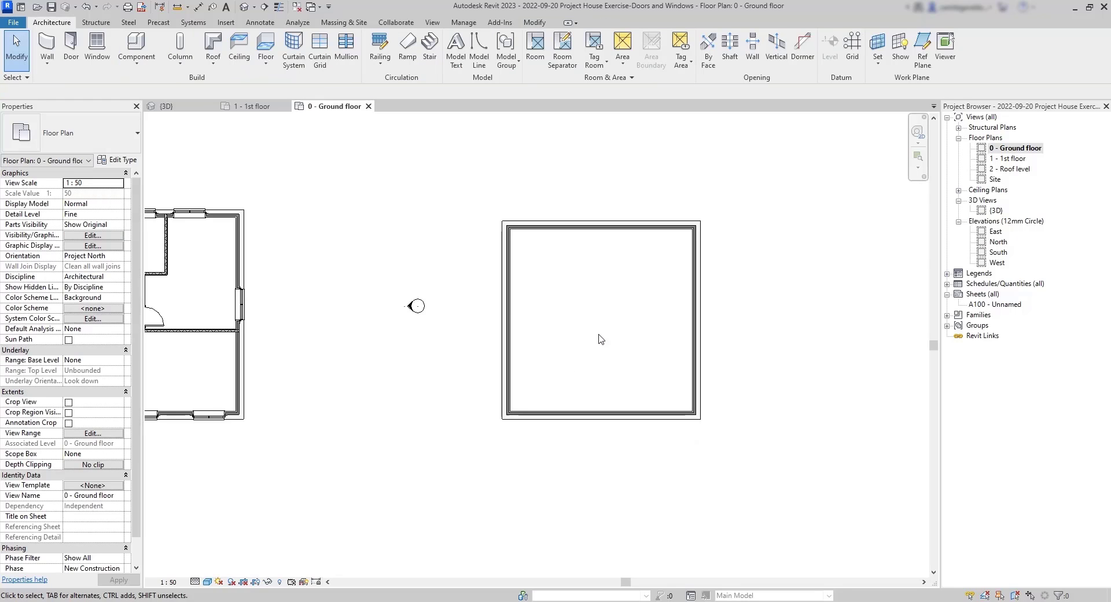
Step: Start a stair inside the square enclosure and draw a 2000 mm vertical first run with the location line set to Exterior Support: Left
click(429, 52)
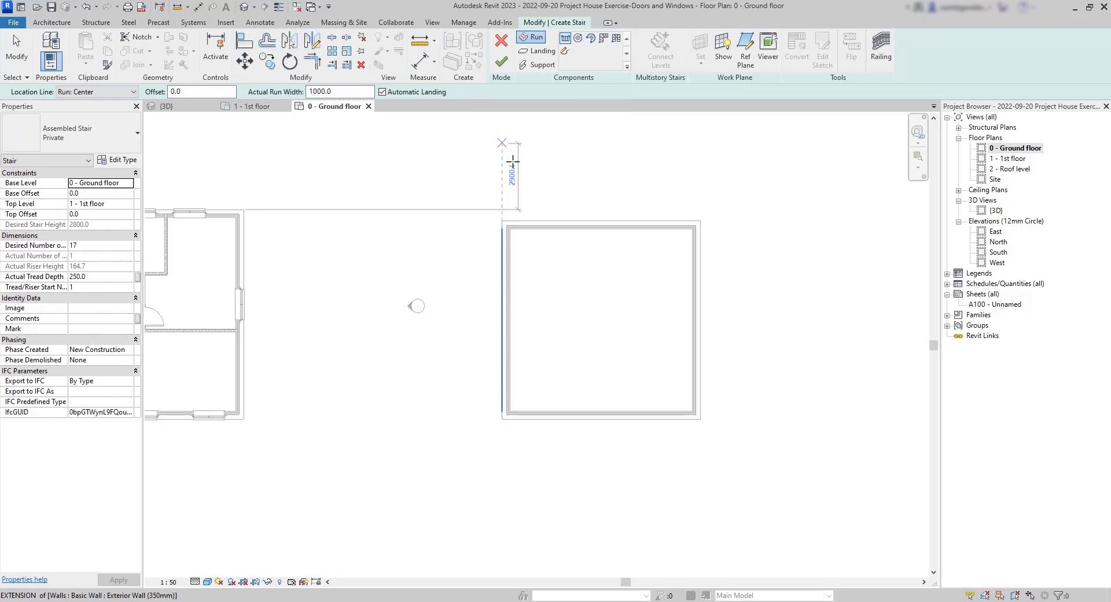
scroll(627, 309, up, 3)
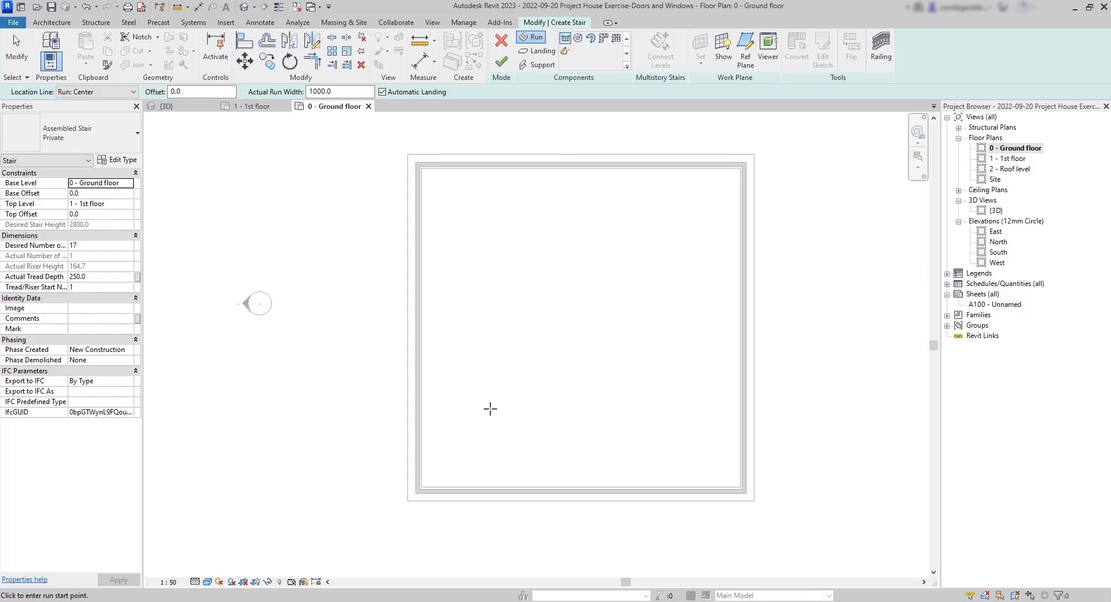
click(490, 409)
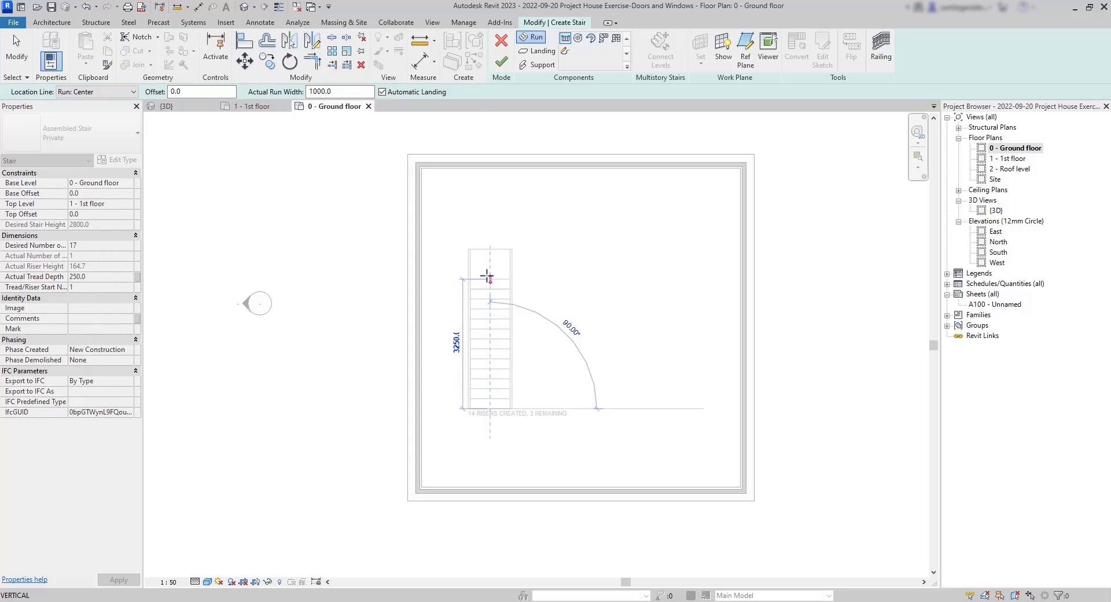
click(132, 92)
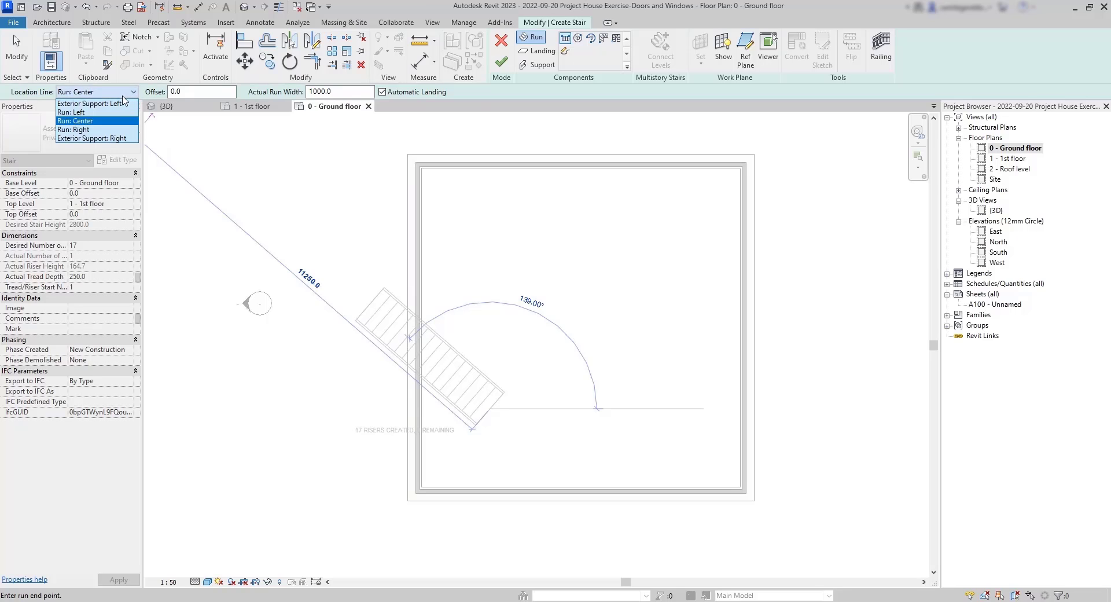
click(88, 114)
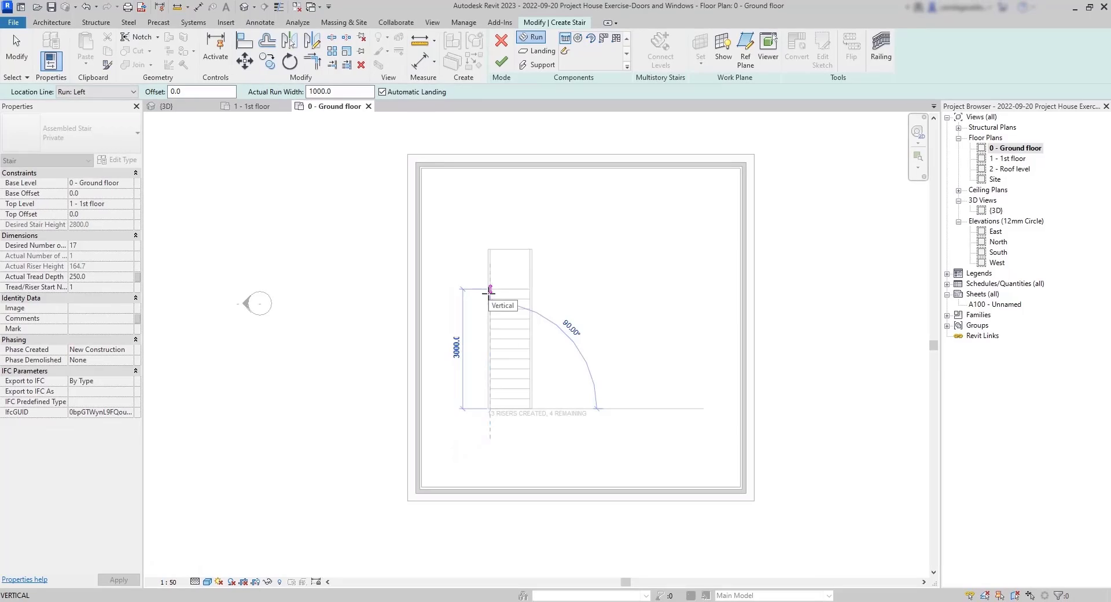
click(124, 92)
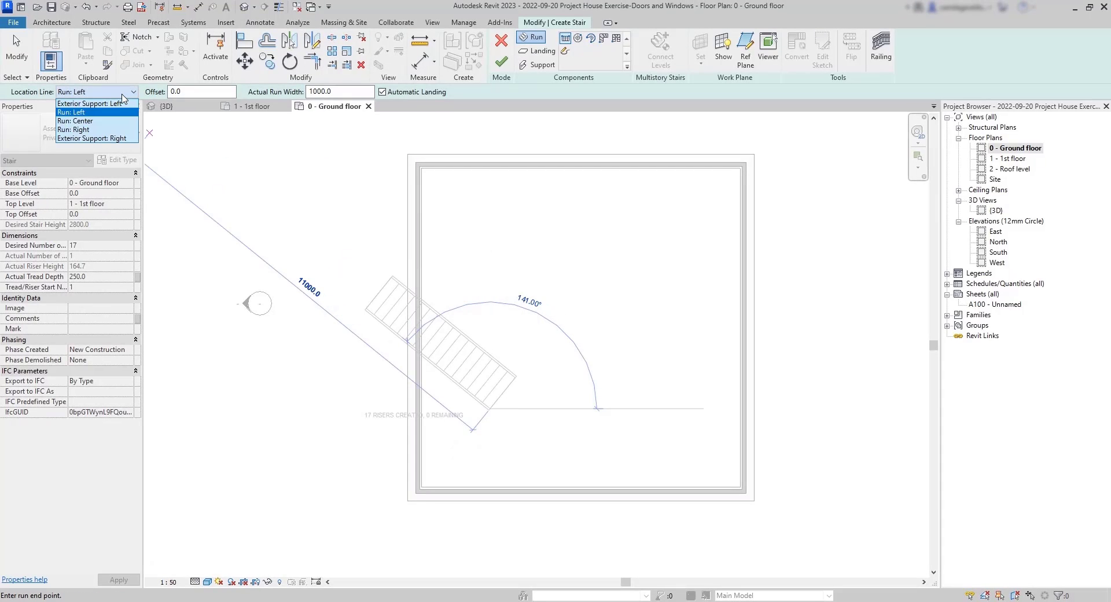
click(119, 104)
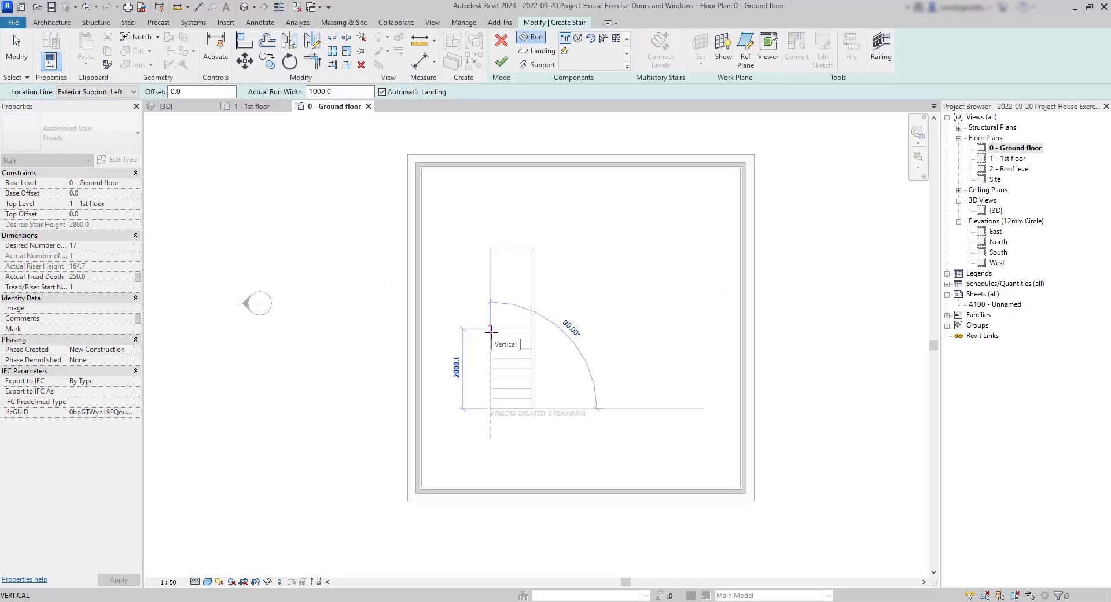
click(490, 331)
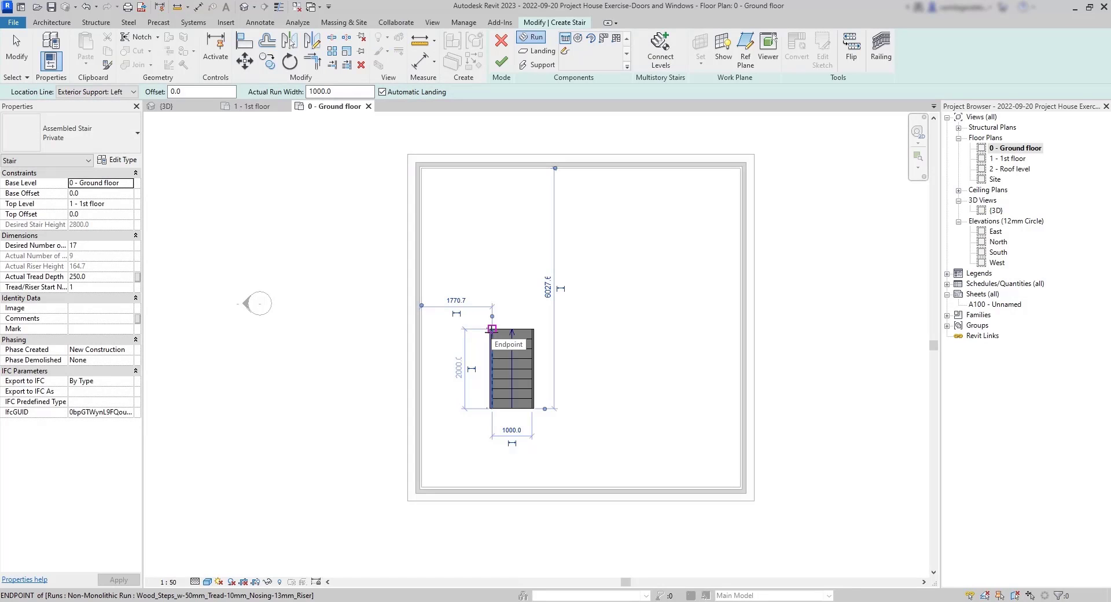
scroll(491, 329, up, 4)
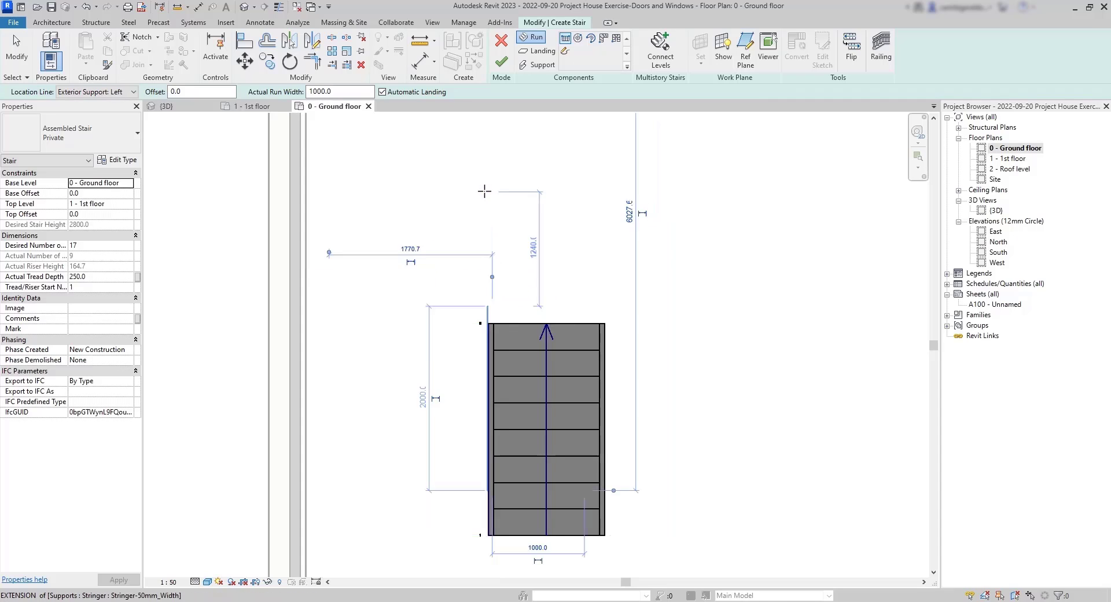
scroll(487, 194, down, 1)
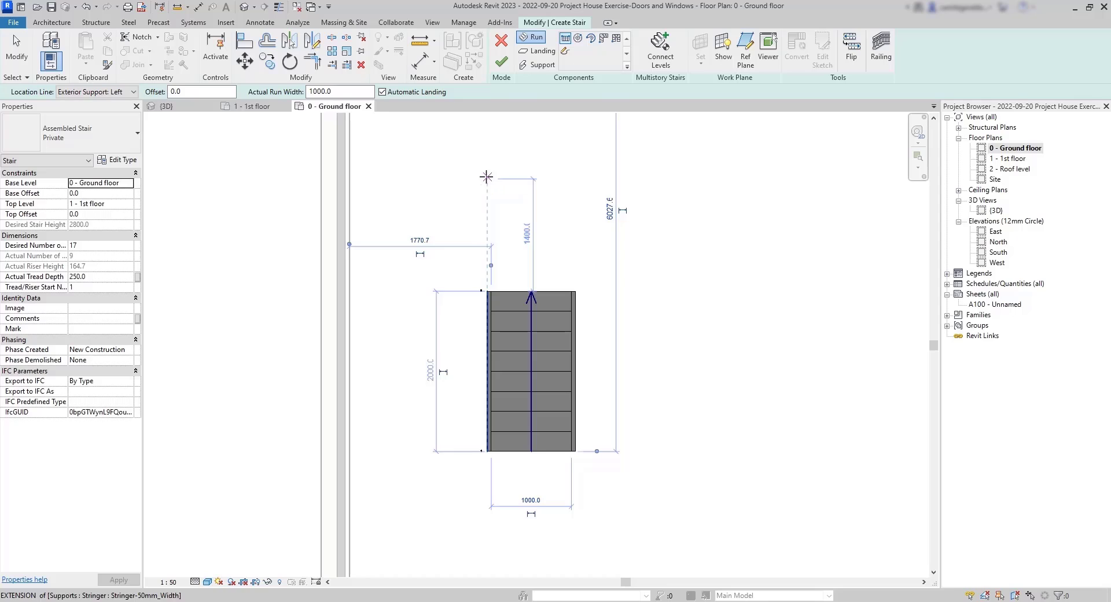
click(487, 176)
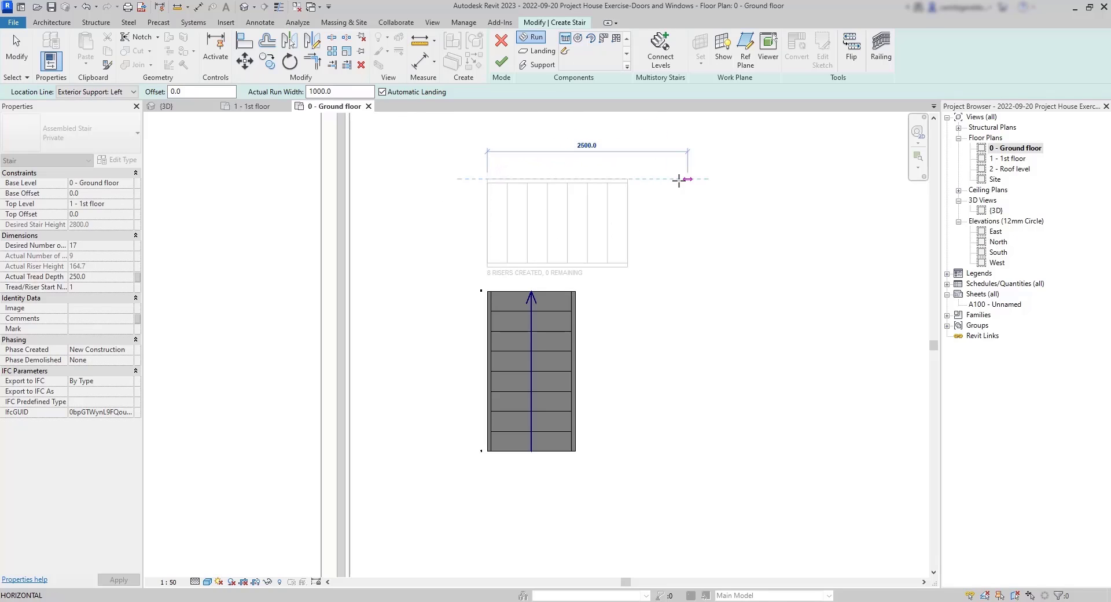
key(Escape)
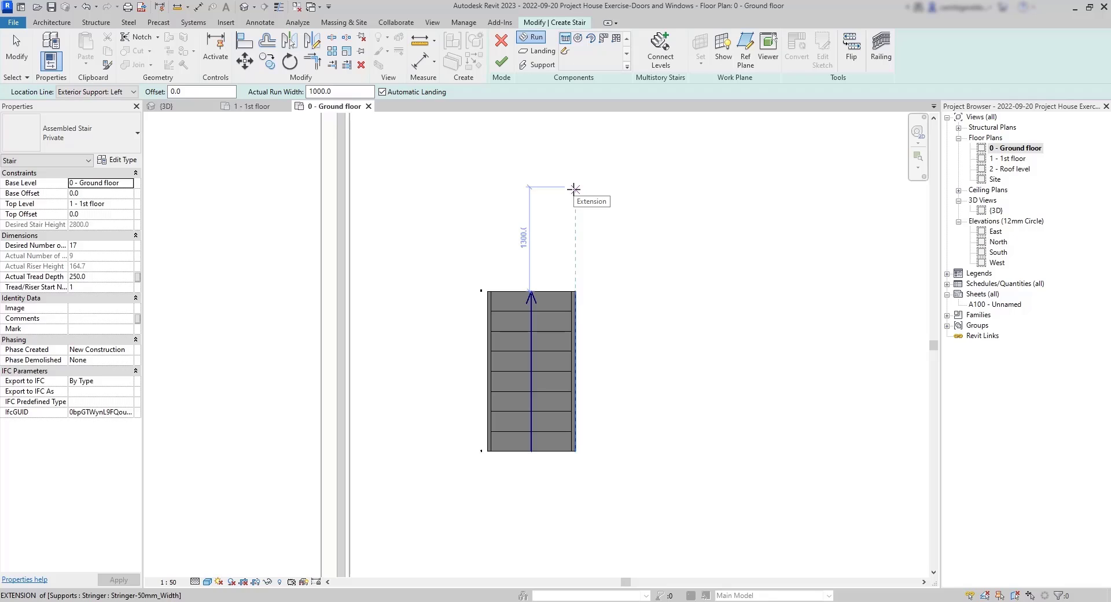
Step: Complete the L-shaped stair with a perpendicular second run starting 1300 mm beyond the first run, and view it in 3D
click(574, 189)
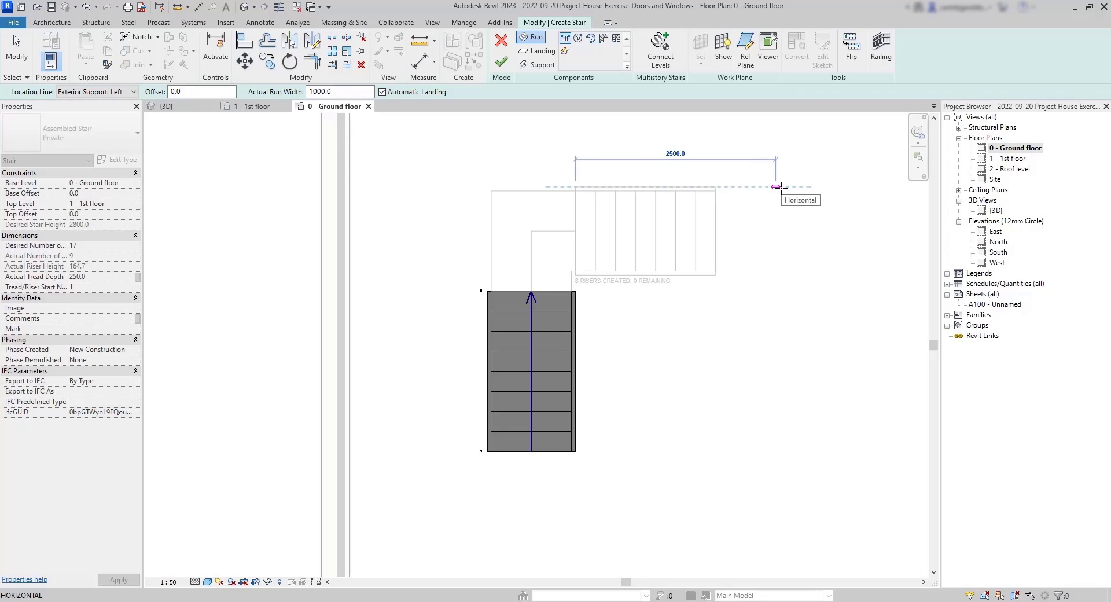
click(776, 187)
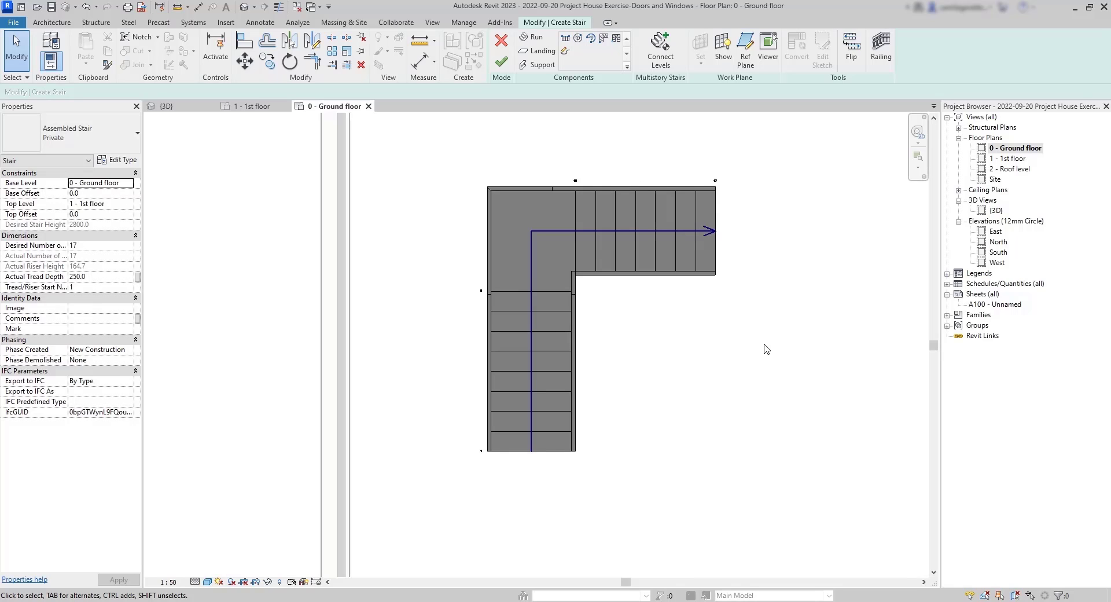
click(501, 61)
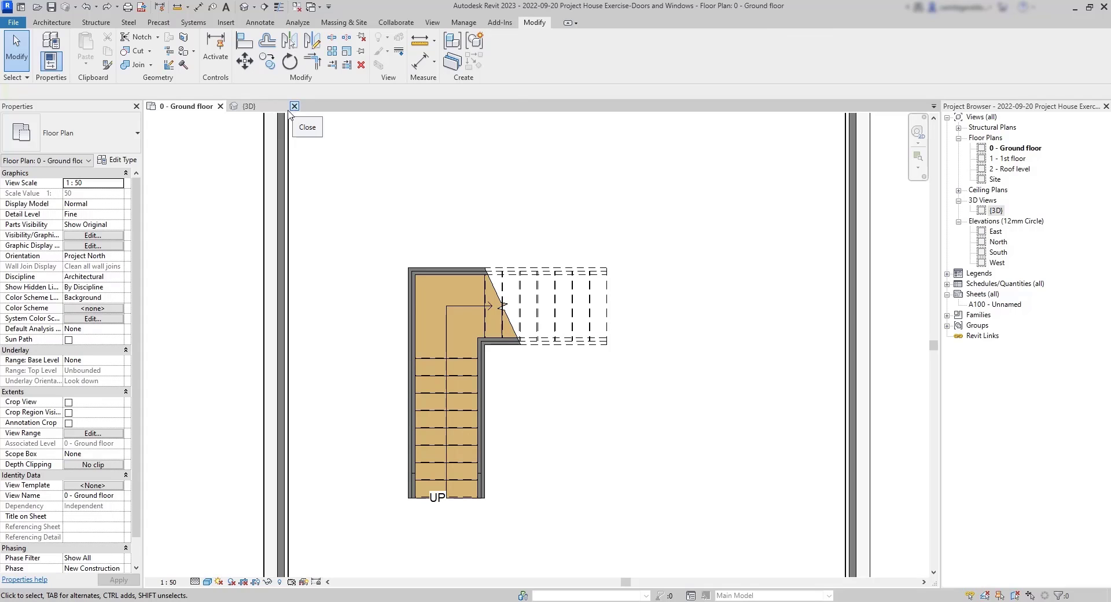
click(258, 110)
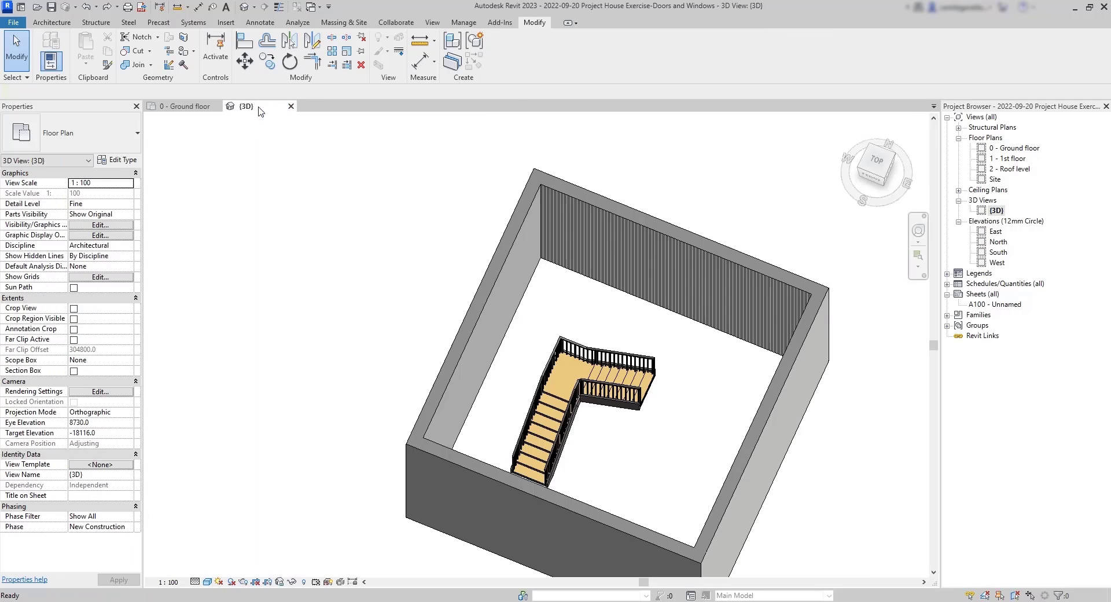
middle_drag(630, 486, 393, 310)
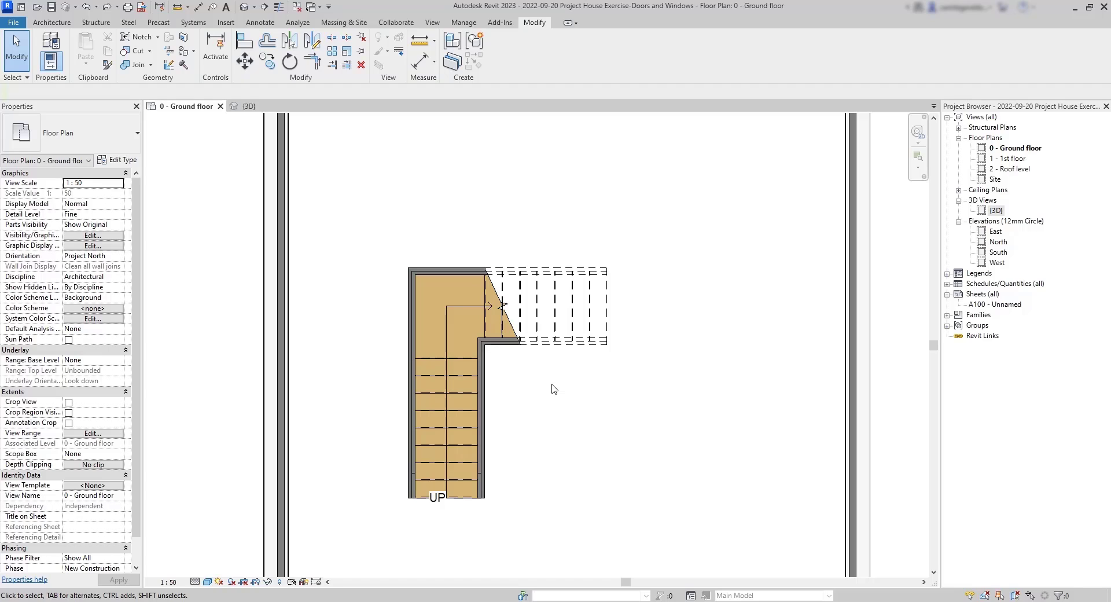
Step: Try moving the whole stair up and to the right in the ground floor plan, and undo the move
click(521, 327)
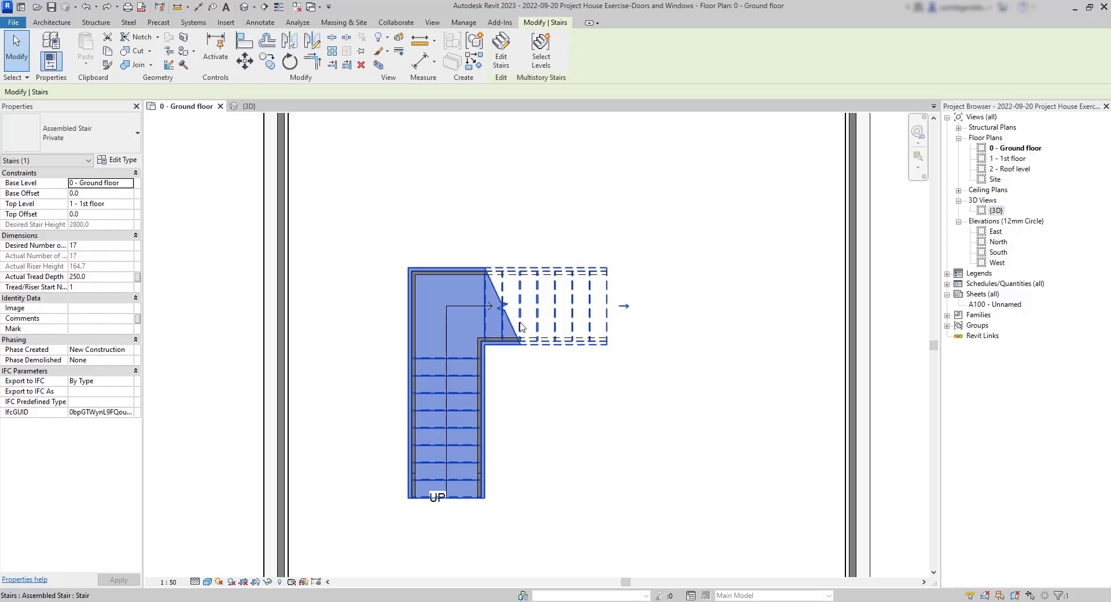
drag(520, 327, 630, 195)
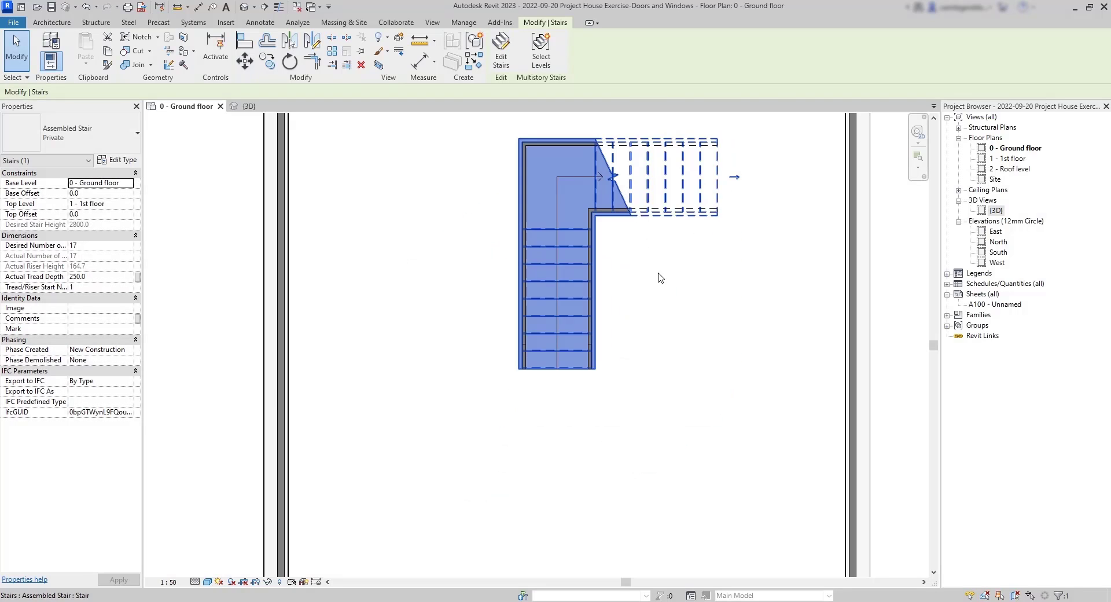
key(ctrl+z)
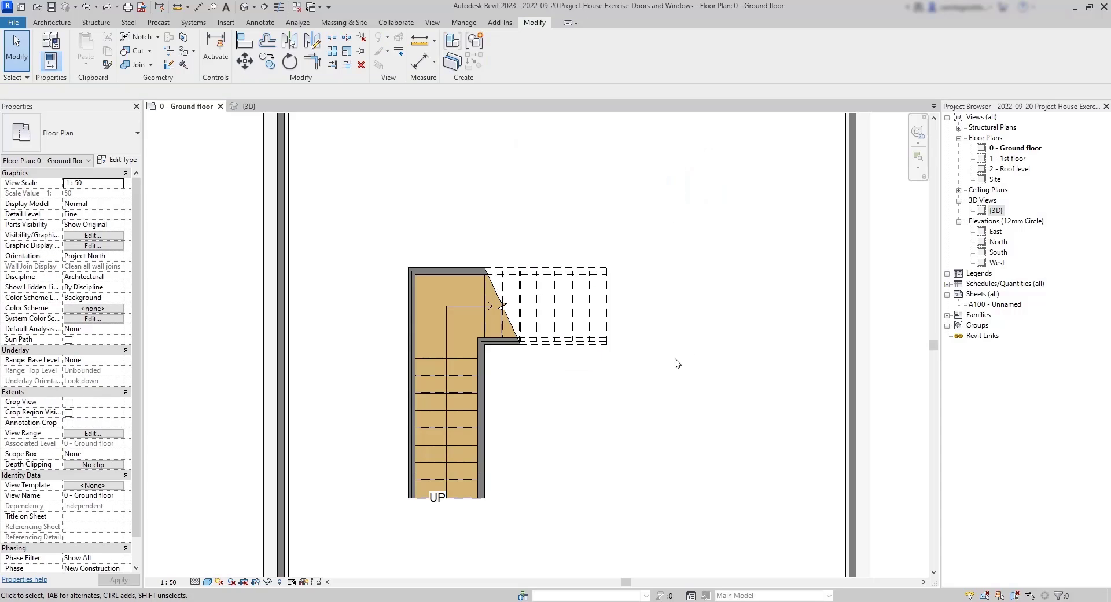
Step: Try moving the stair's inner railing away from the stair in plan, and undo the move
click(559, 342)
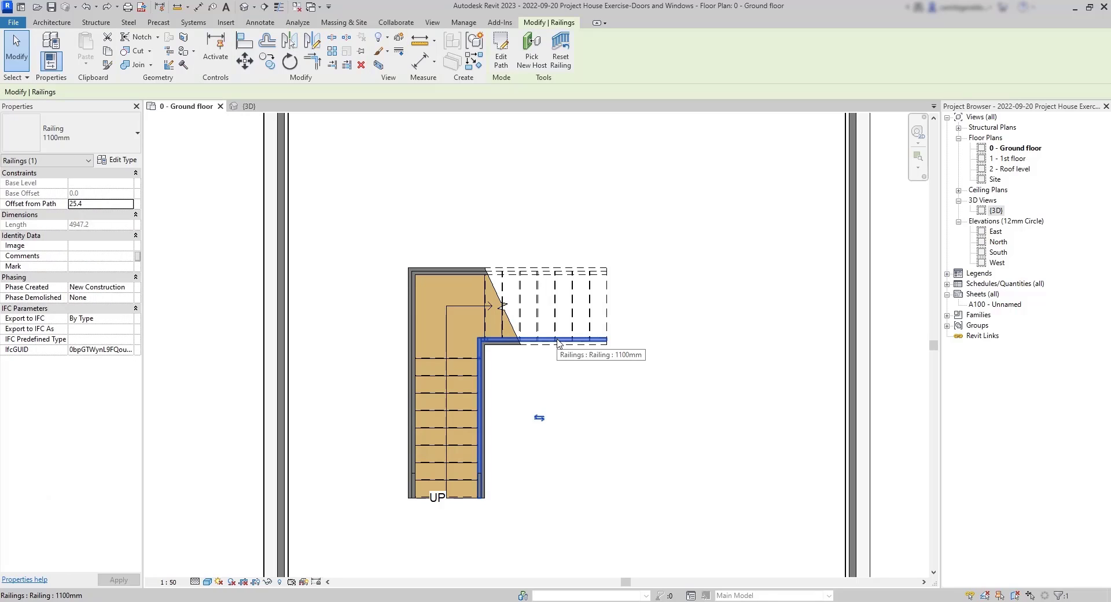
mouse_move(558, 342)
mouse_down()
mouse_move(613, 377)
mouse_move(699, 395)
mouse_move(716, 388)
mouse_up()
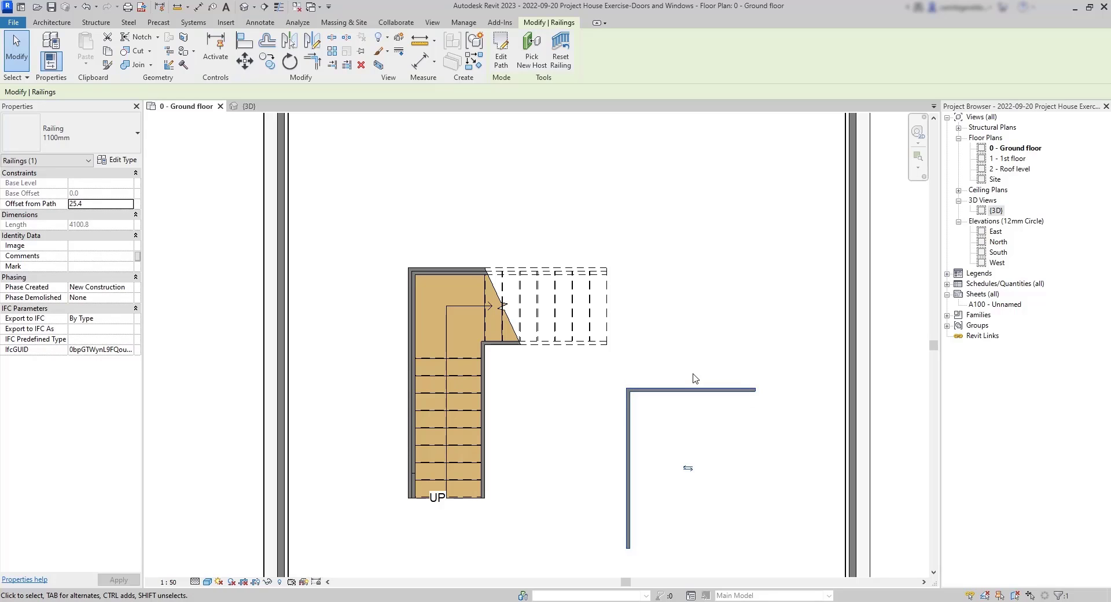
key(ctrl+z)
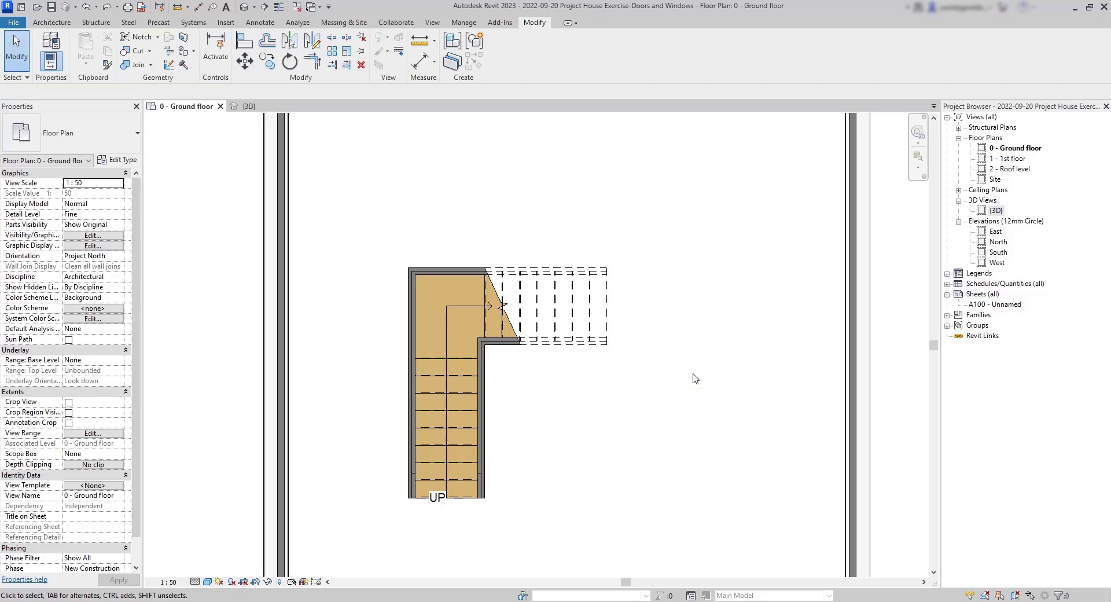
Step: Try positioning the whole stair freehand in the upper-left inner corner of the square enclosure
click(466, 313)
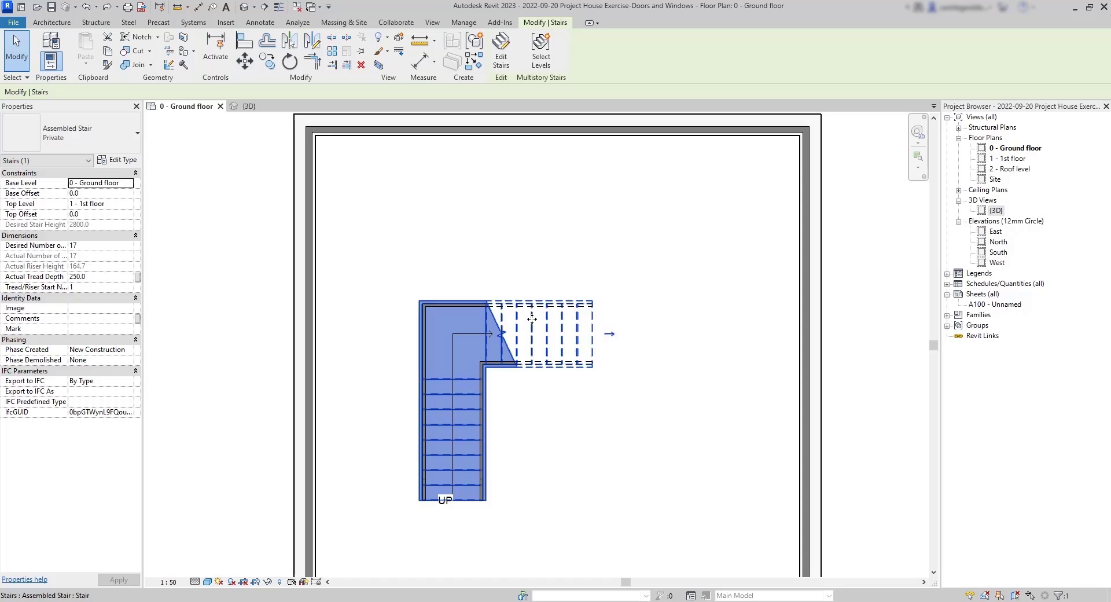
drag(531, 318, 432, 158)
scroll(300, 127, up, 5)
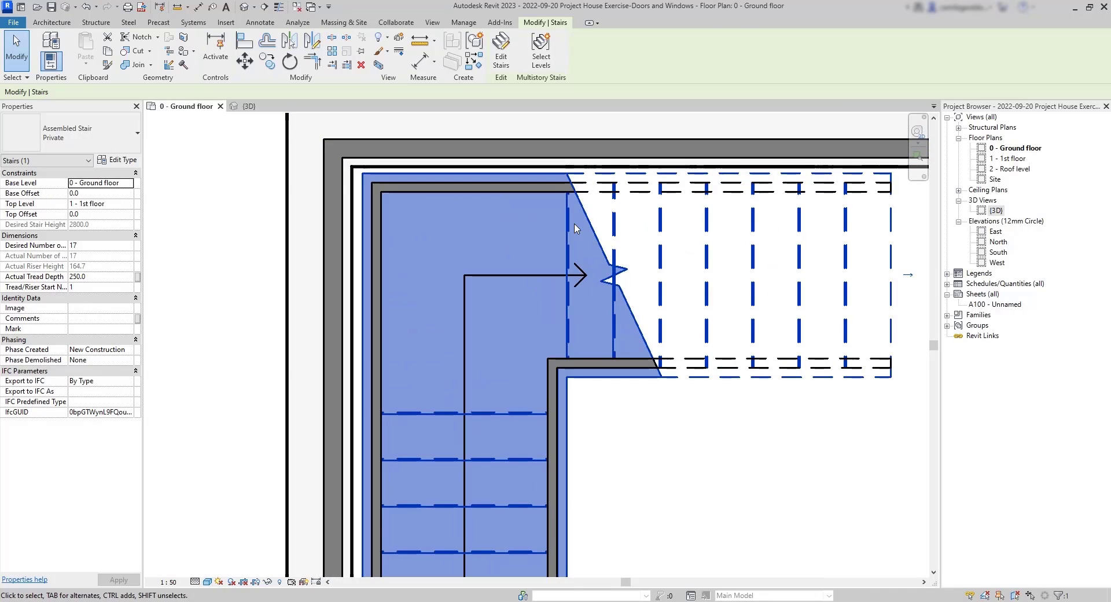
drag(570, 223, 556, 213)
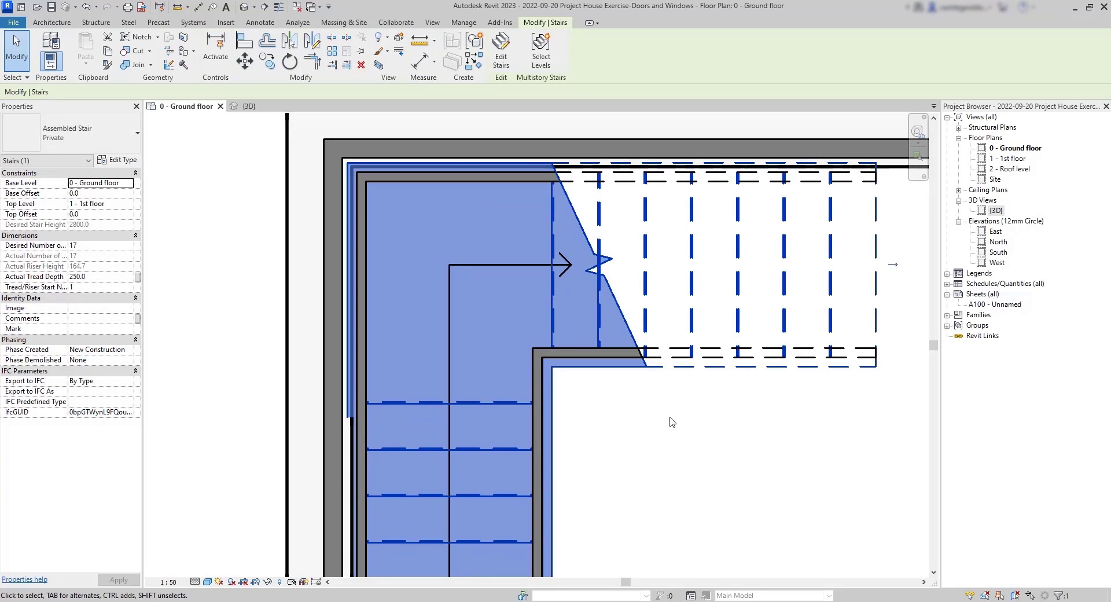
click(671, 423)
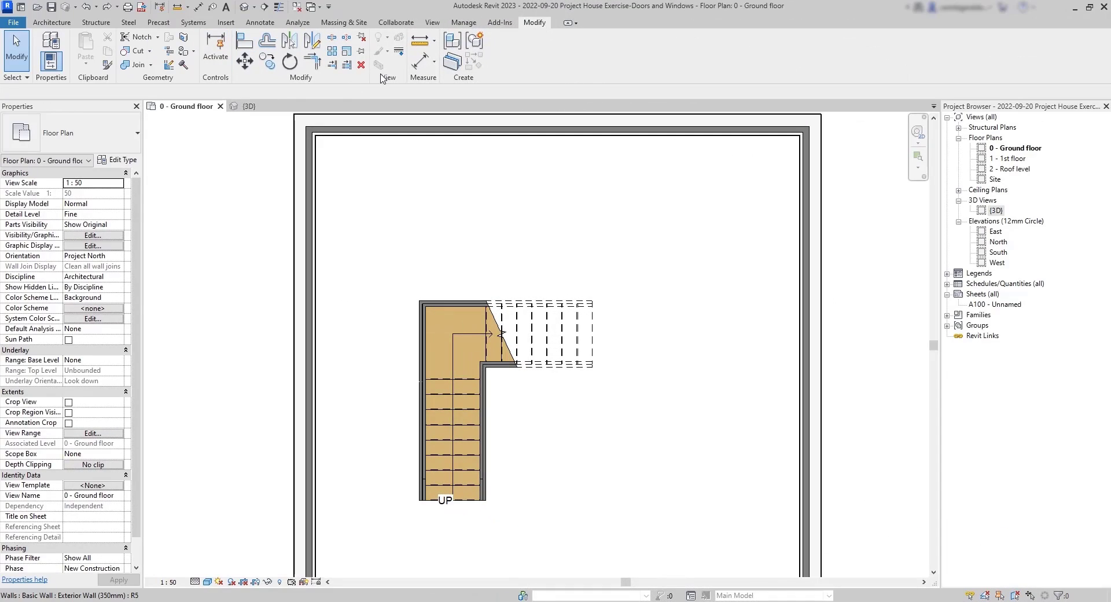
Step: Use the Move tool to shift the stair from its outer corner endpoint to the enclosure's upper-left inner corner
click(245, 60)
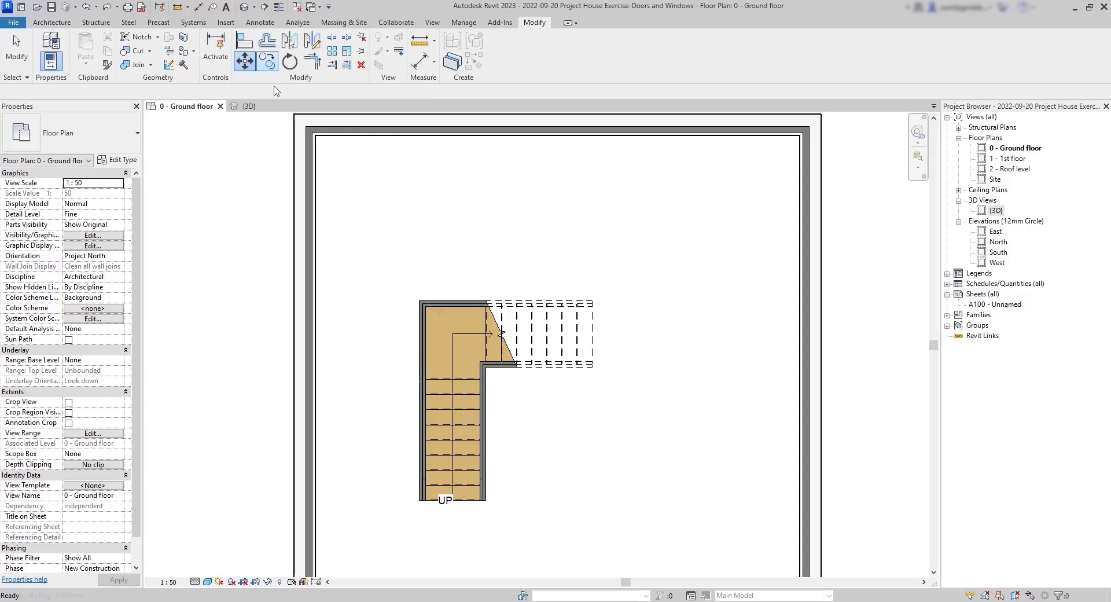
click(496, 326)
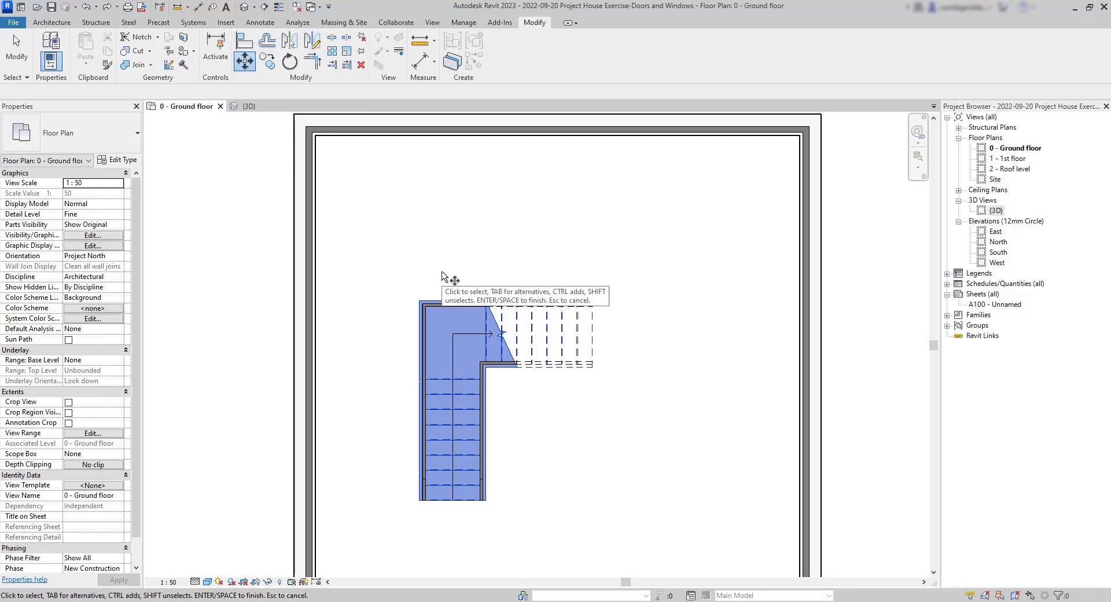
key(Return)
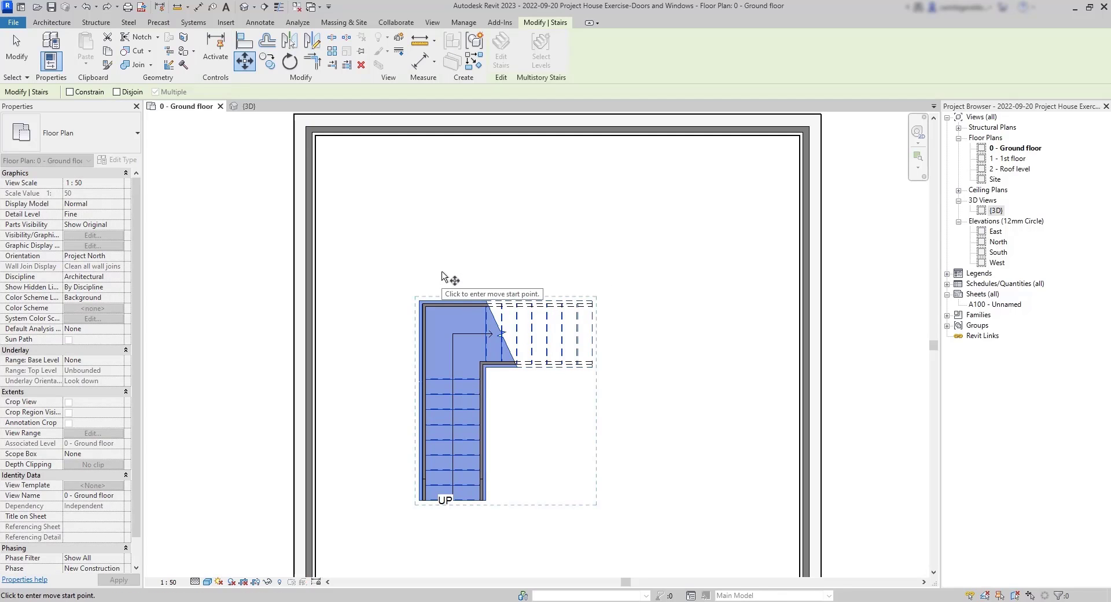
scroll(437, 287, up, 4)
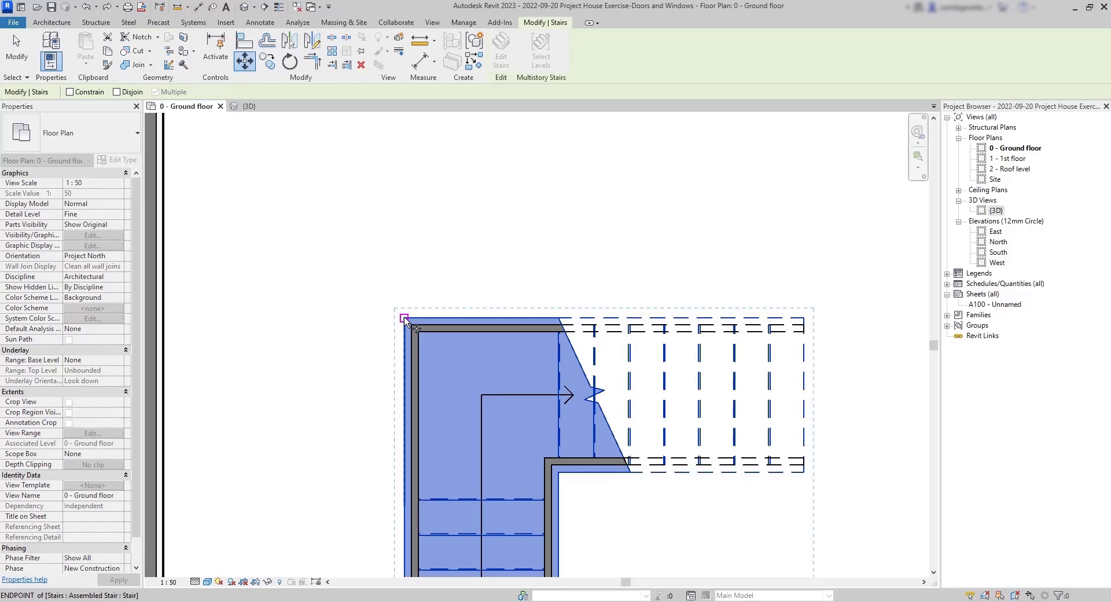
click(404, 318)
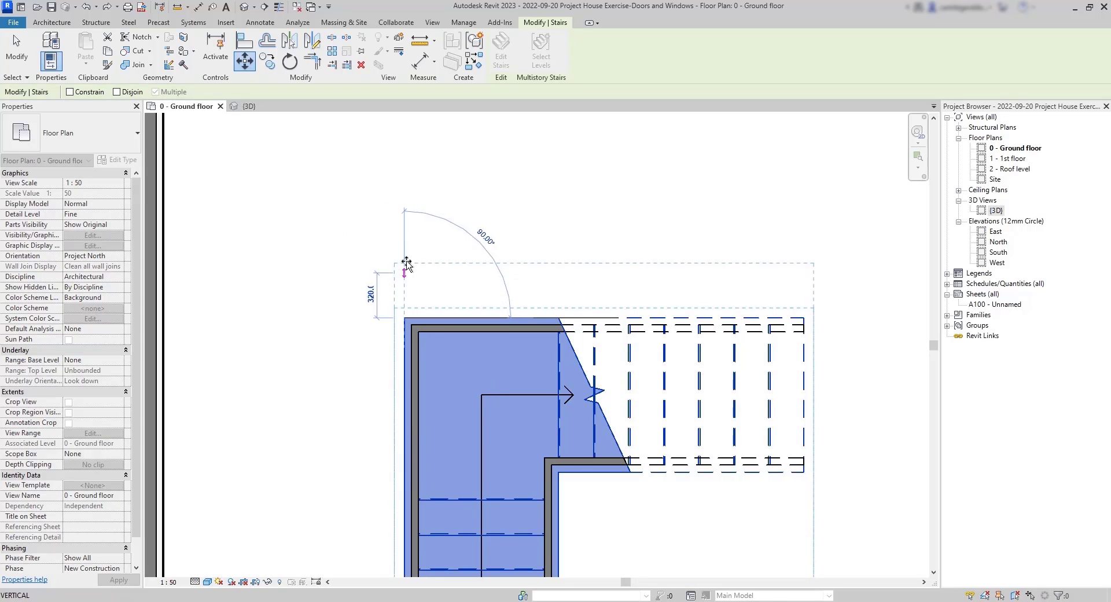
scroll(326, 283, down, 3)
scroll(442, 259, up, 6)
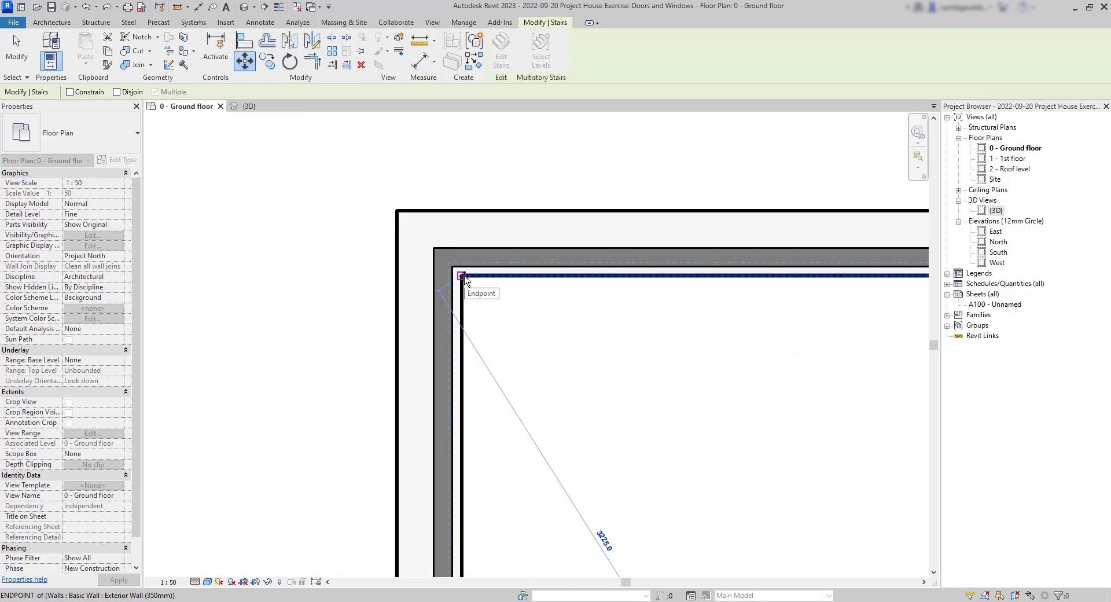
click(464, 273)
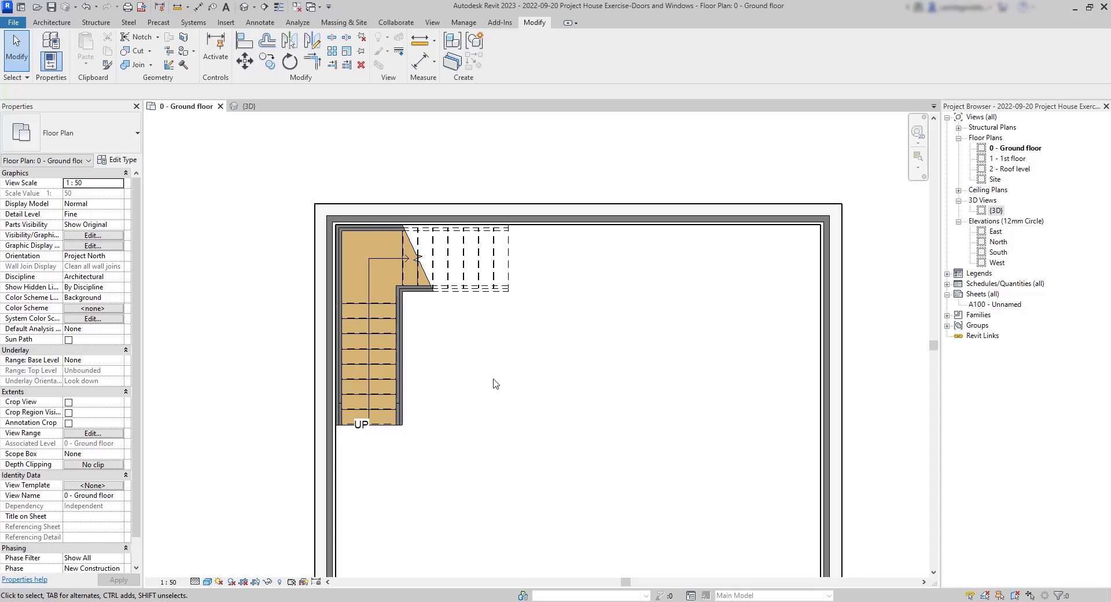
Step: Try reversing the stair's up direction, inspect the stair in 3D, and dismiss the railing warning
click(463, 274)
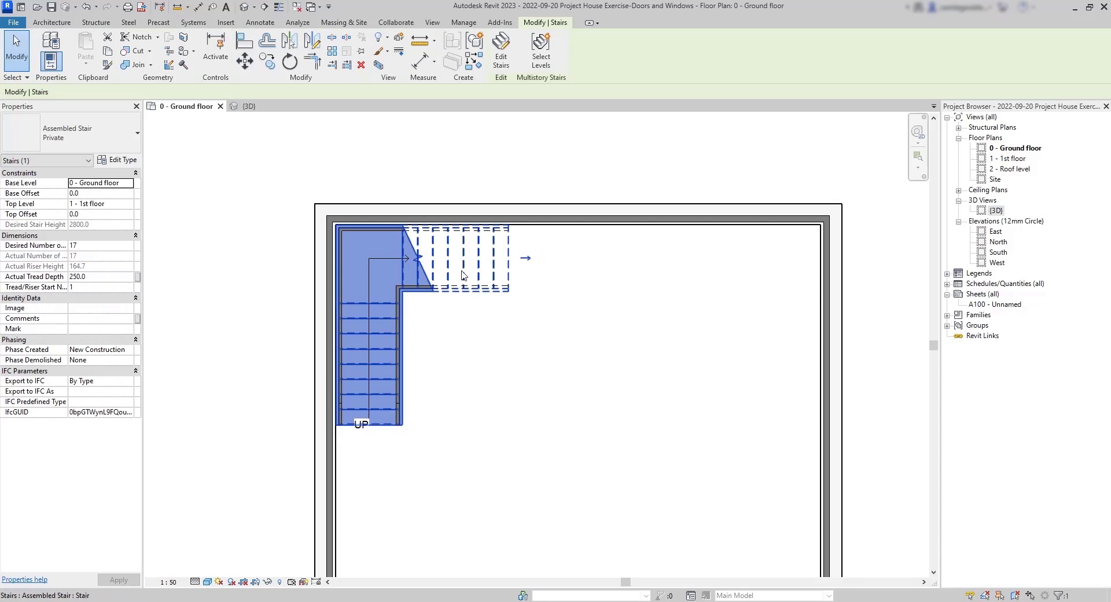
click(527, 263)
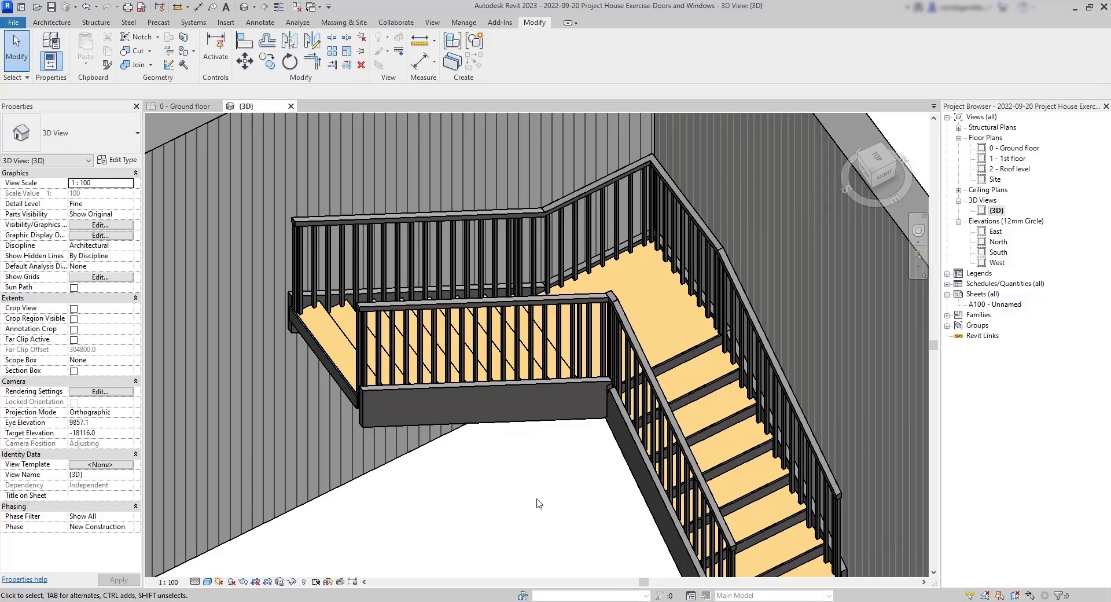
shift+middle_drag(538, 502, 489, 484)
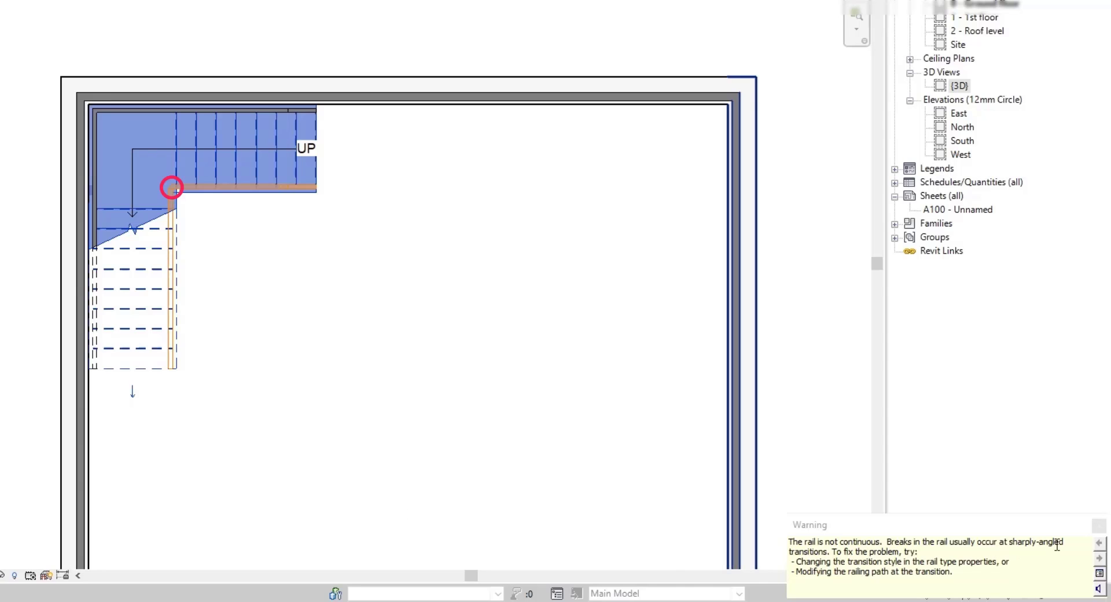
click(1098, 526)
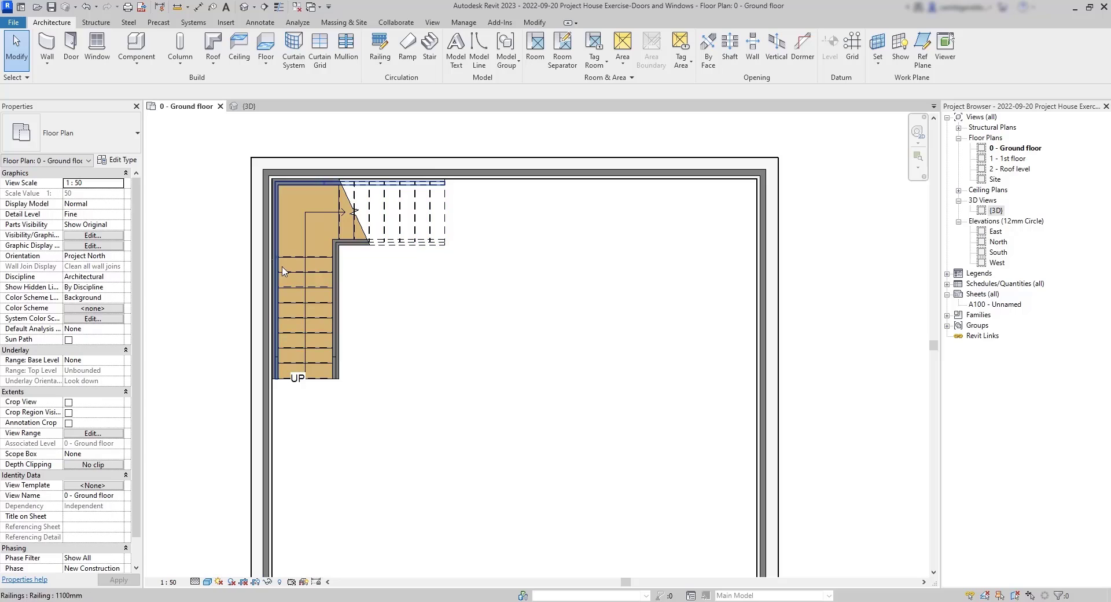
Step: Open the stair for editing and set the first run's width to 1200 mm
double_click(285, 274)
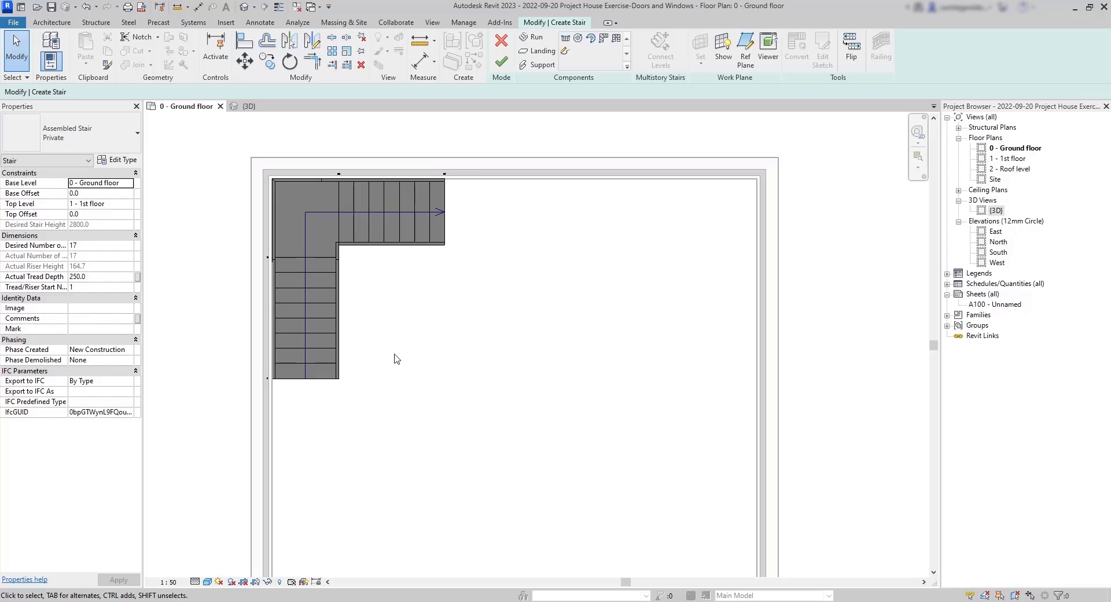
click(333, 364)
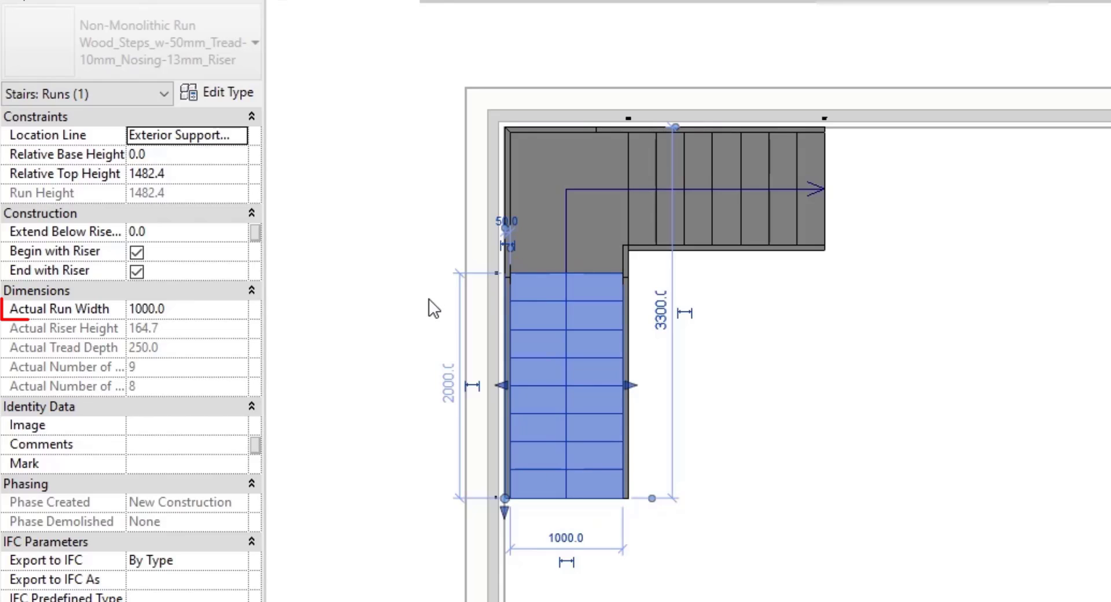
click(571, 541)
text(12)
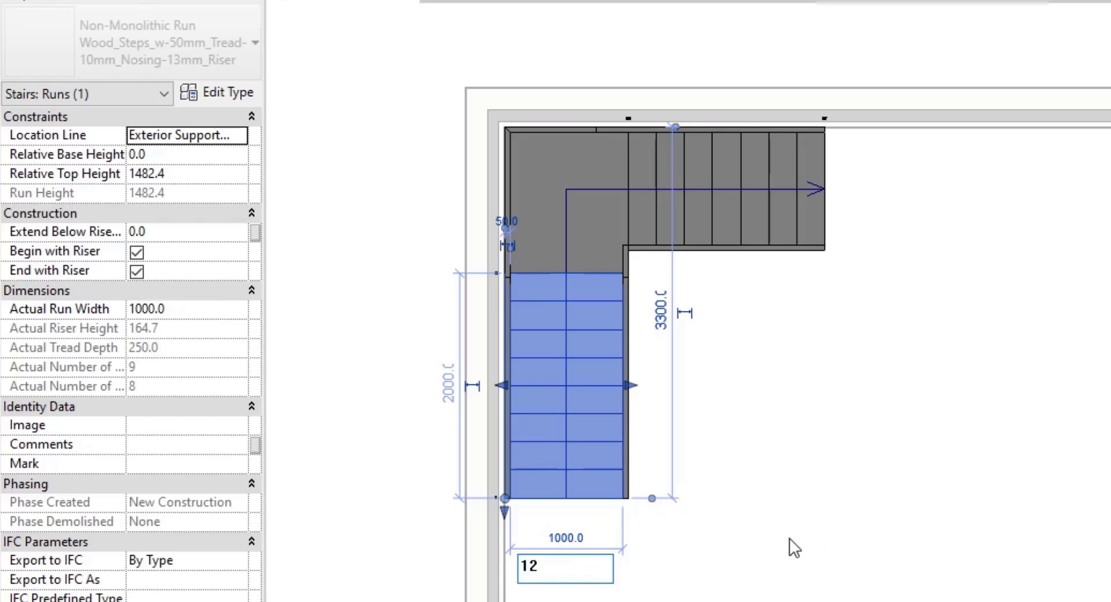
text(00)
key(Return)
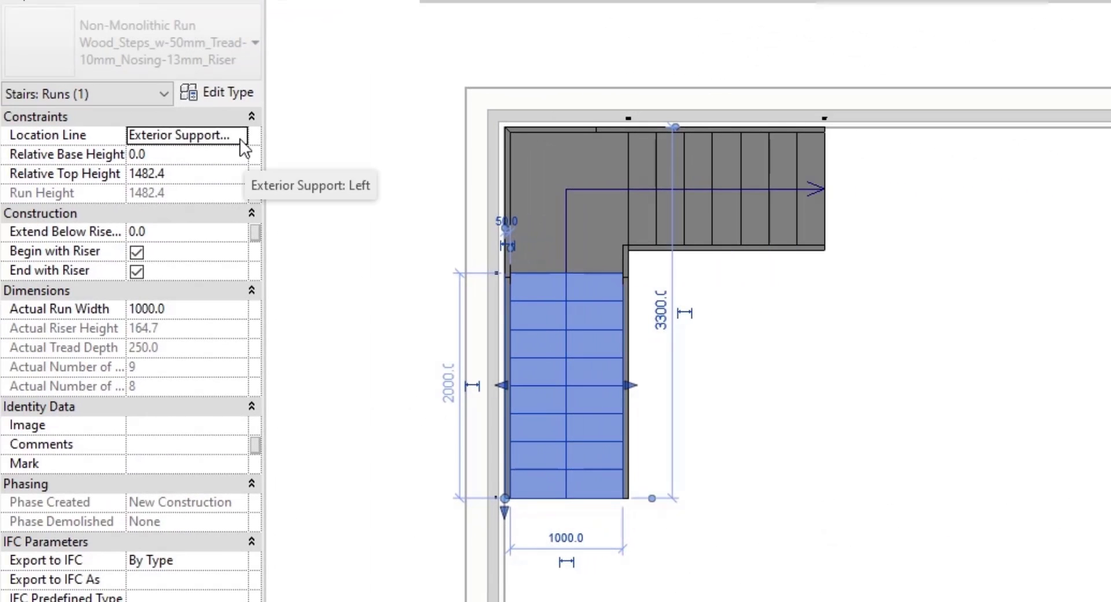
Step: Try a Run: Center location line on the first run with the run width set to 1200 mm
click(238, 135)
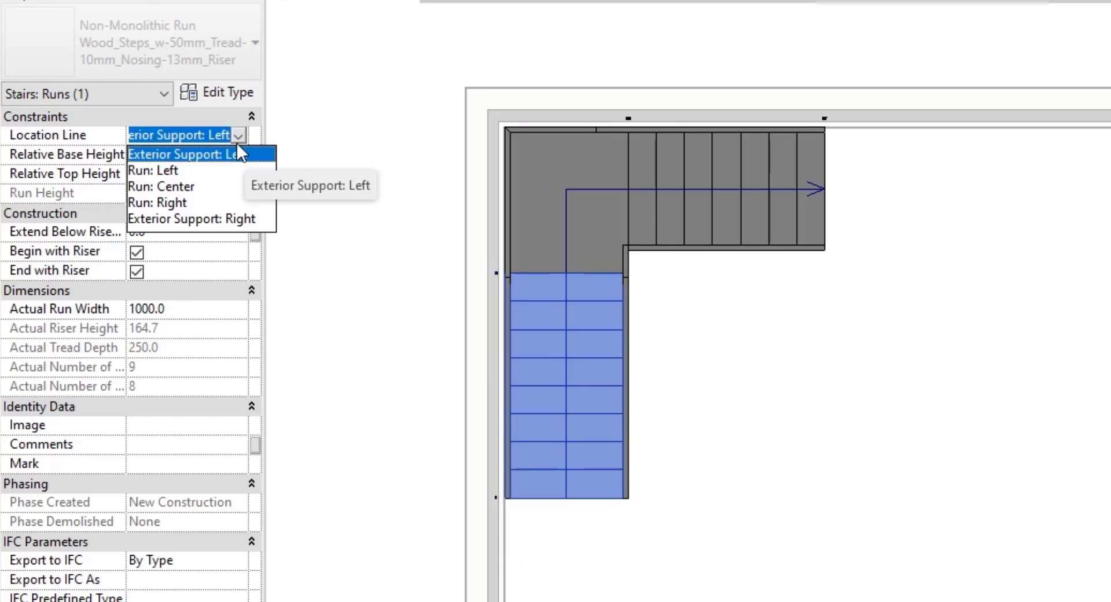
click(183, 191)
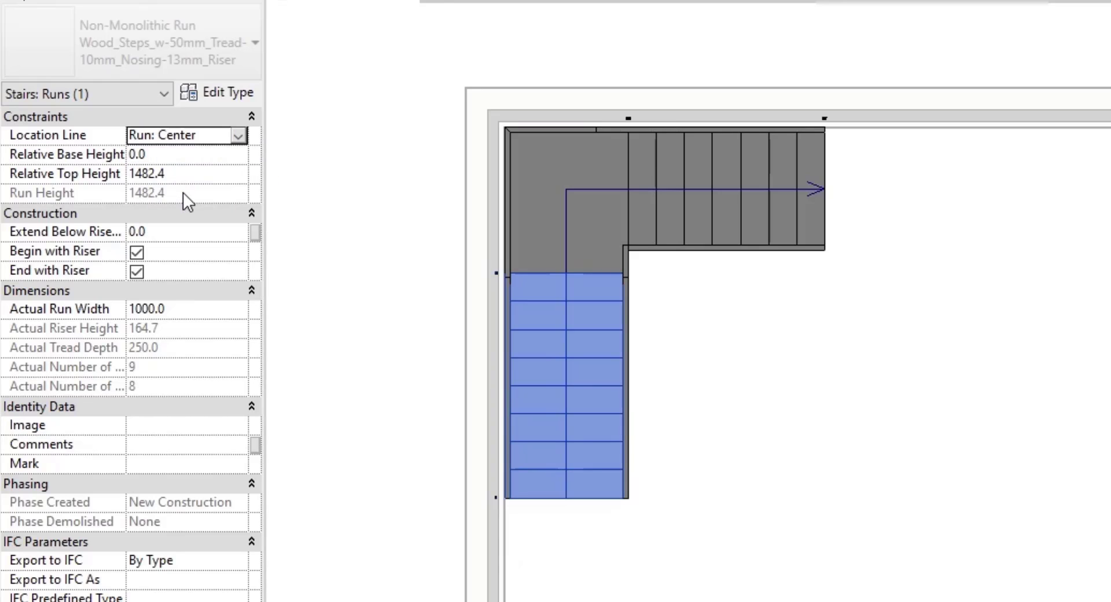
click(574, 536)
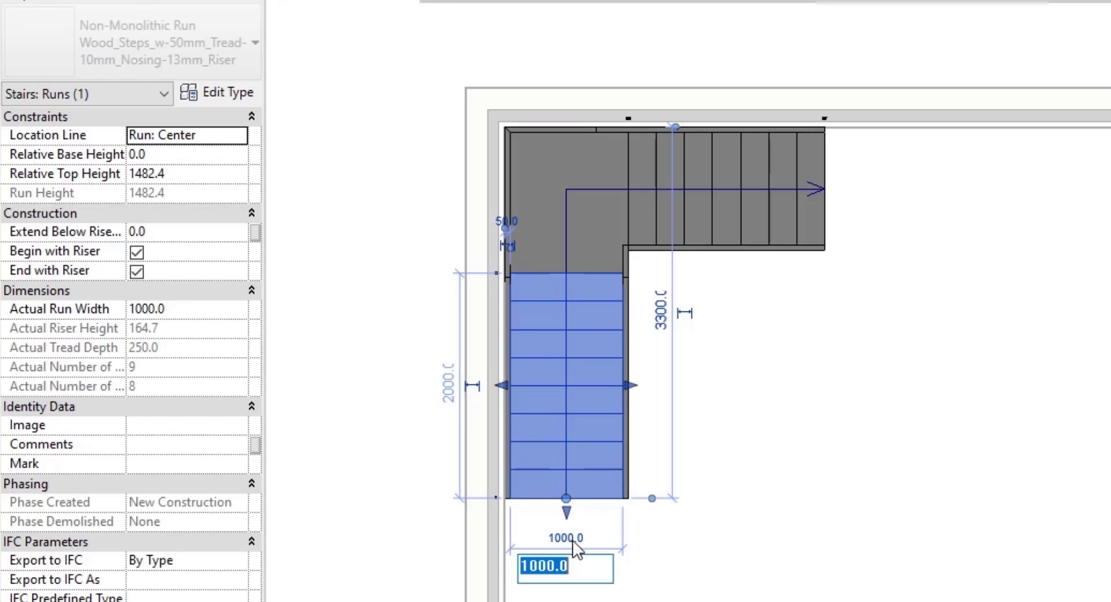
text(1200)
key(Return)
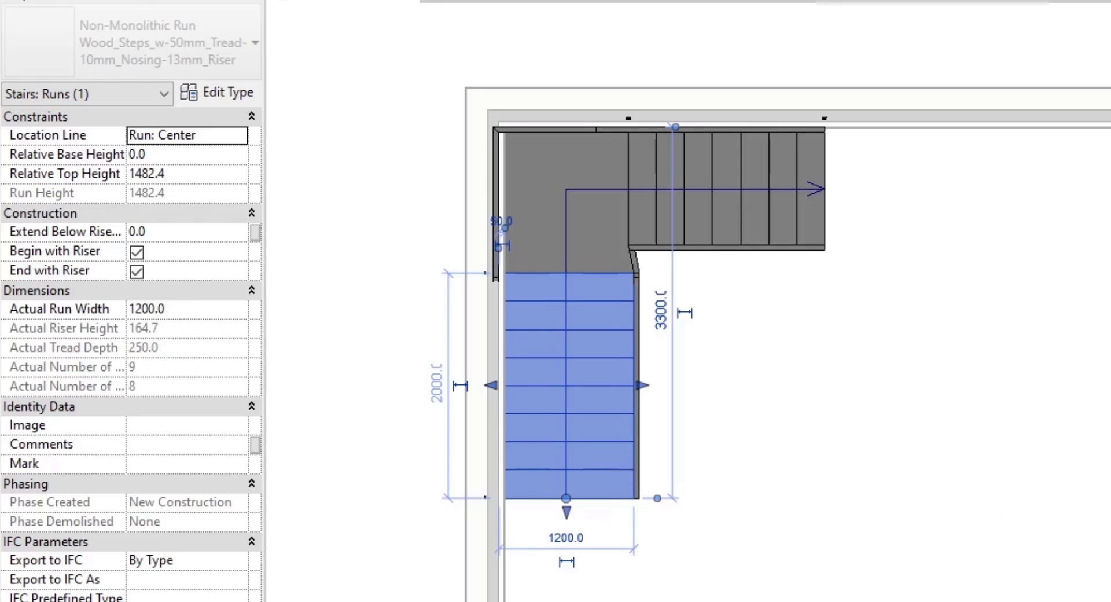
click(964, 514)
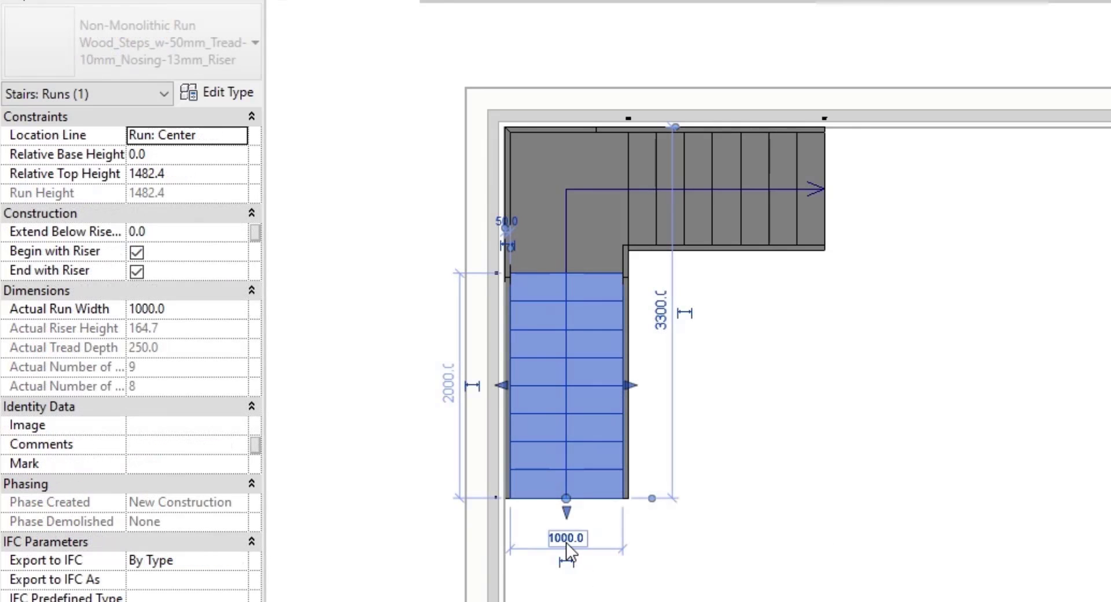
Step: Set the centred first run's width to 900 mm, and check the minimum run width in the stair's type properties
click(566, 538)
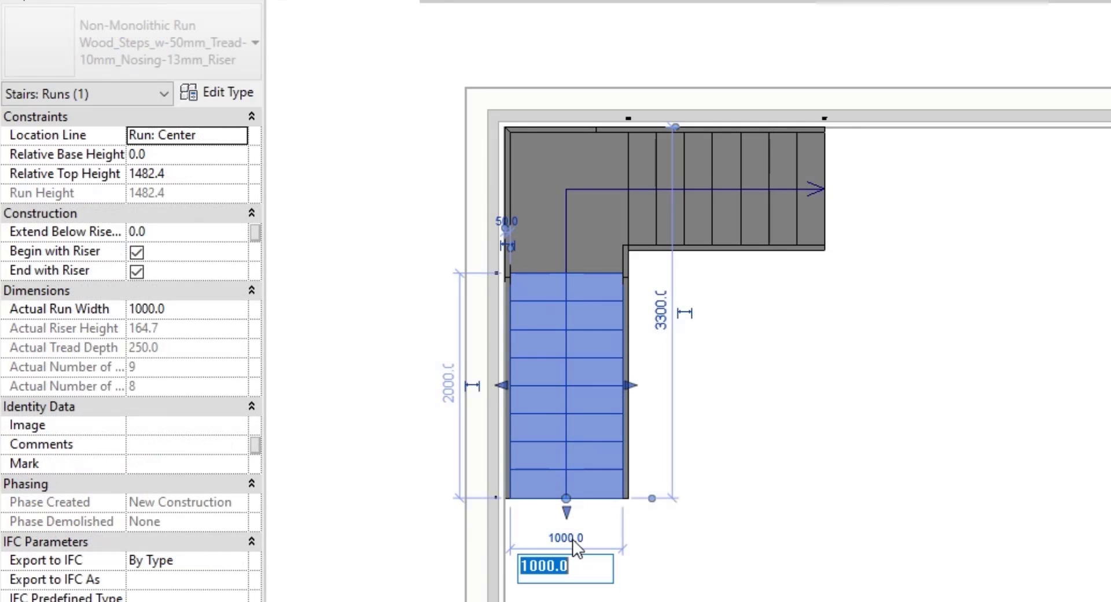
text(900)
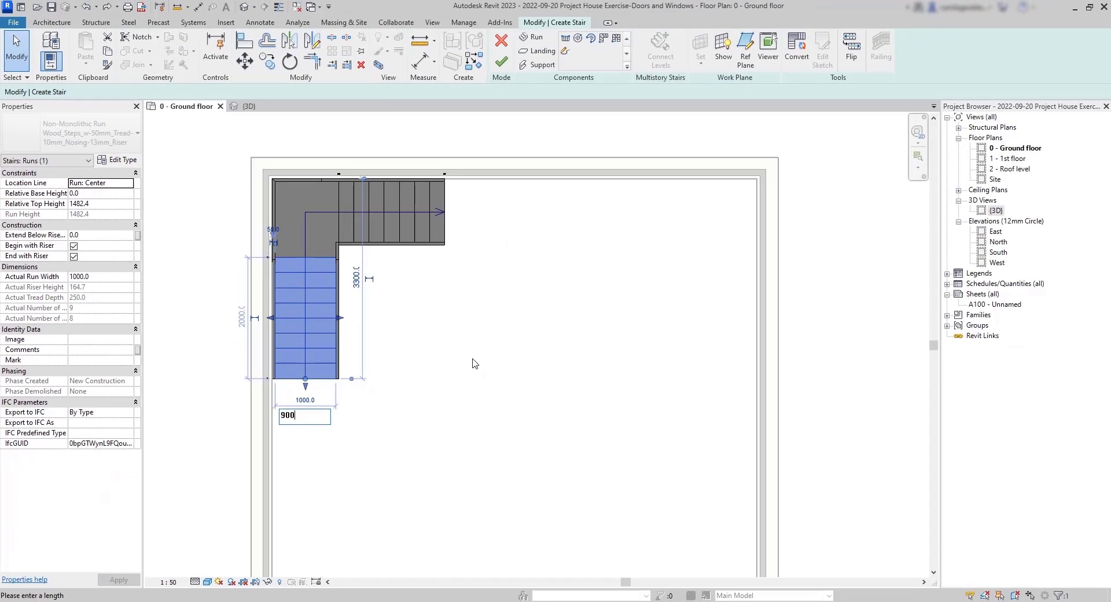
key(Return)
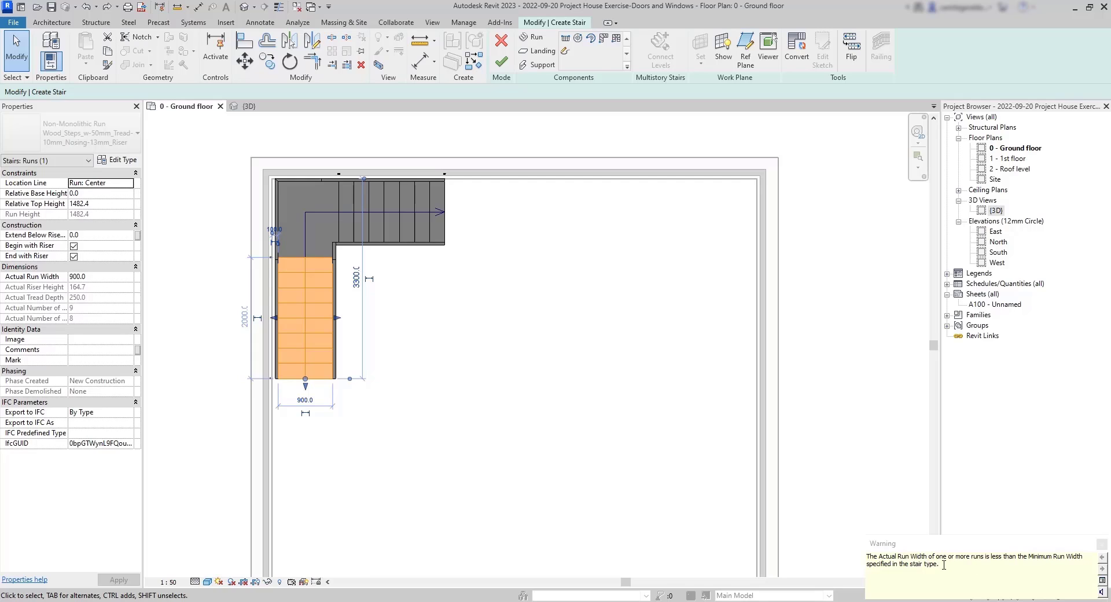
click(1103, 545)
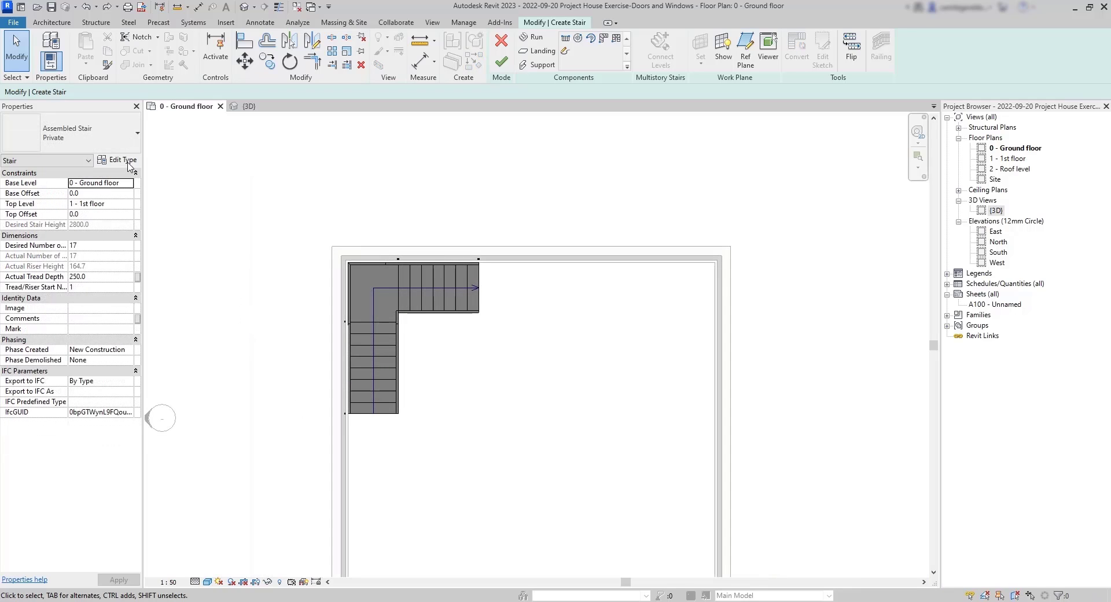
click(127, 162)
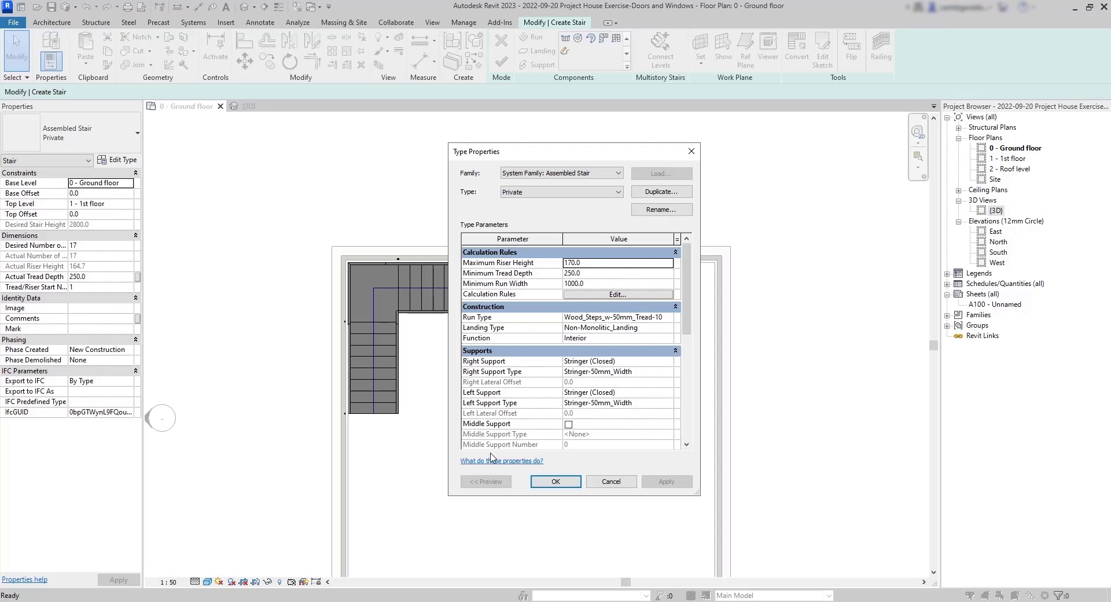
click(553, 482)
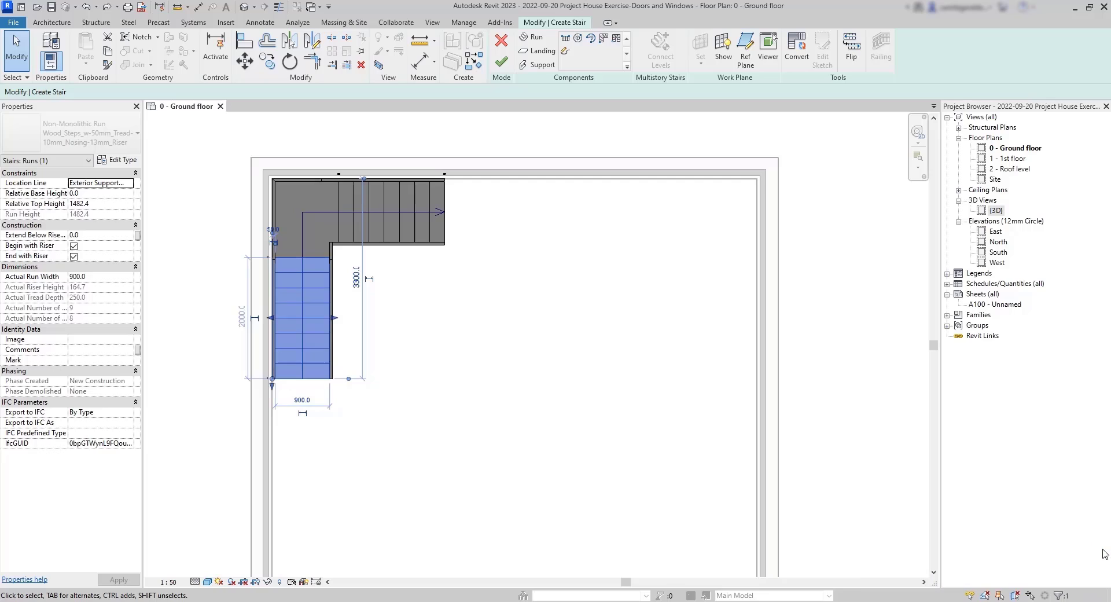
Step: Set the first run's width to 500 mm and finish editing the stair
click(307, 400)
text(500)
key(Return)
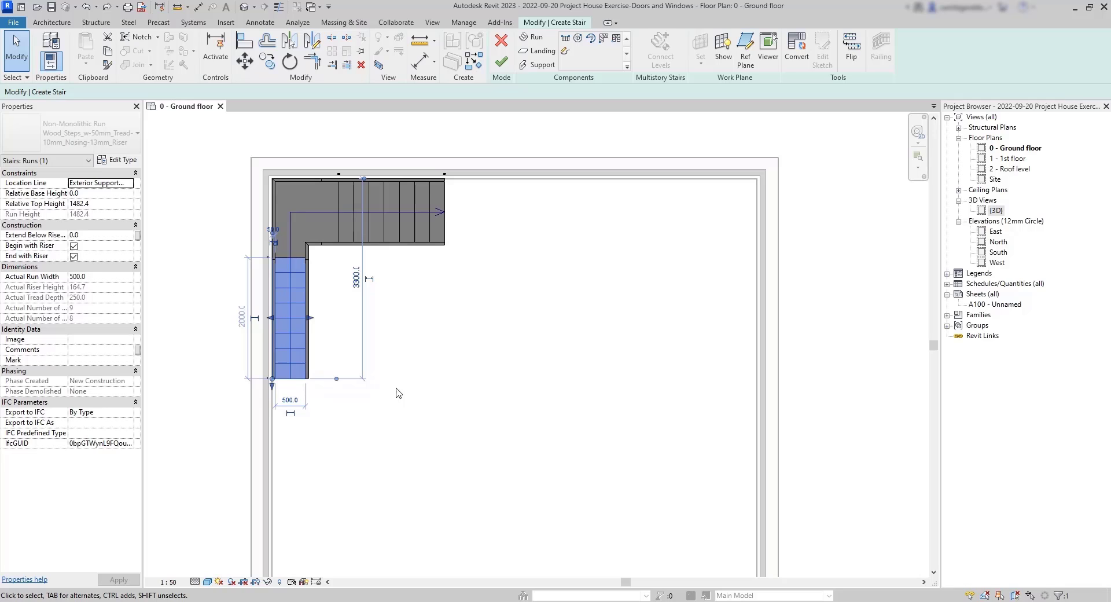
click(502, 66)
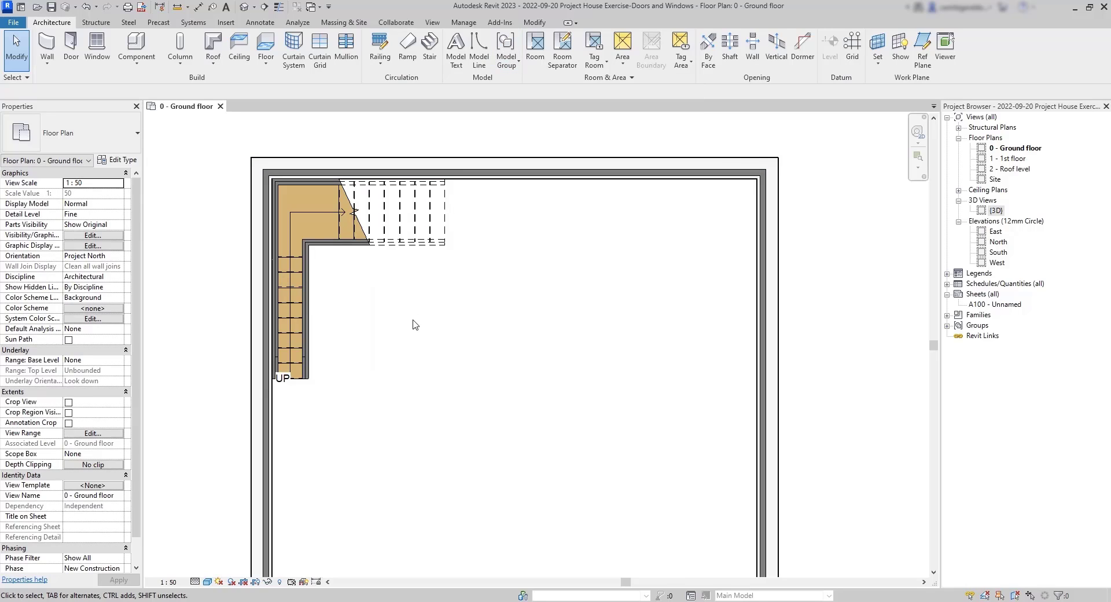
Step: Undo the reduction of the practice stair's first run to a 500 mm width
middle_drag(515, 319, 518, 330)
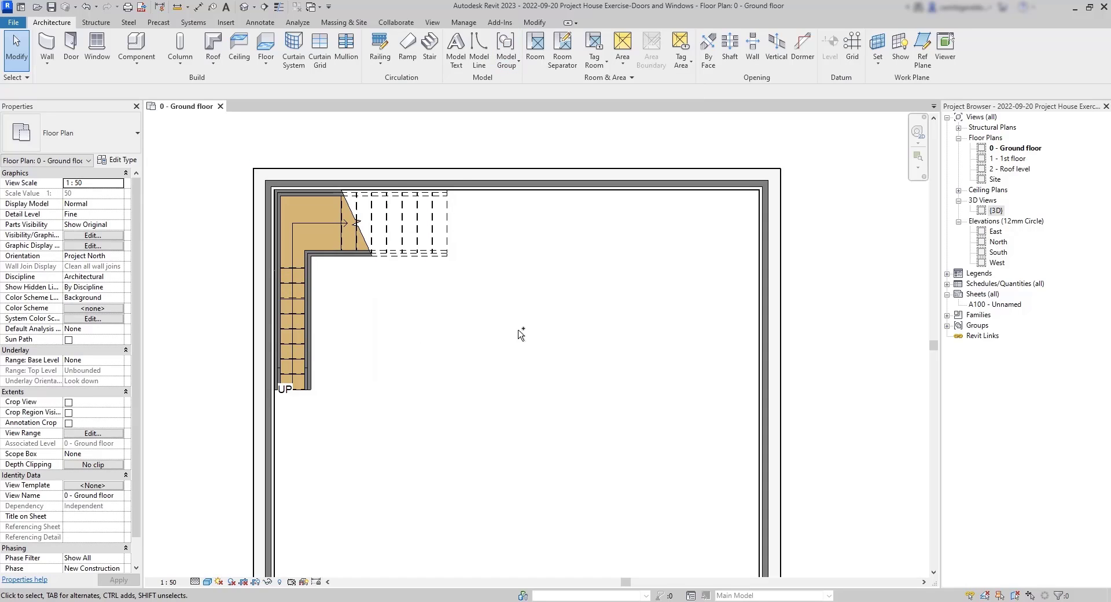
key(ctrl+z)
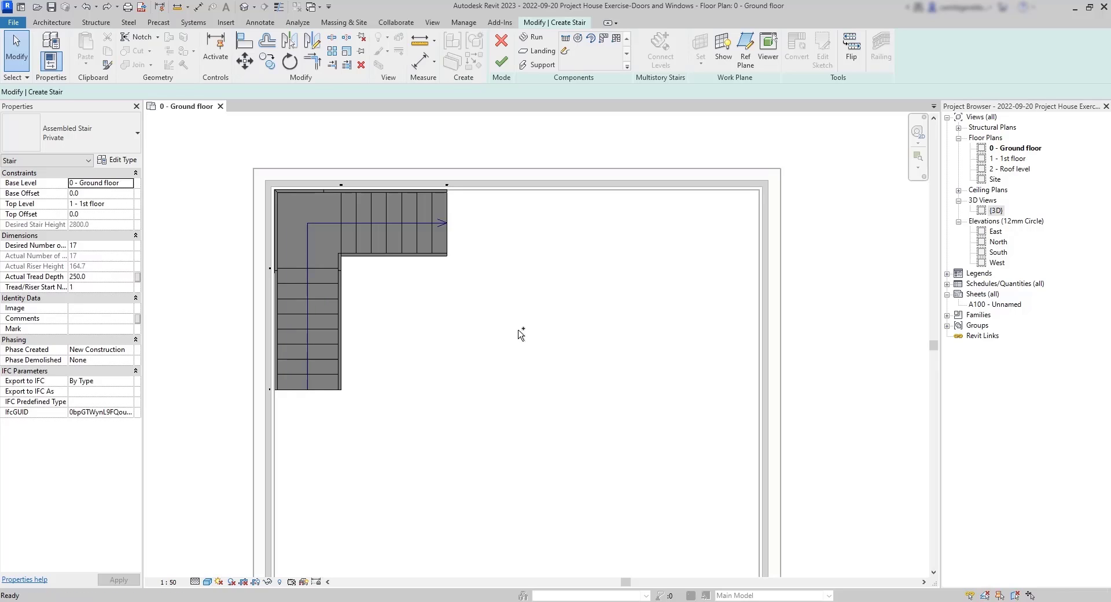
key(ctrl+y)
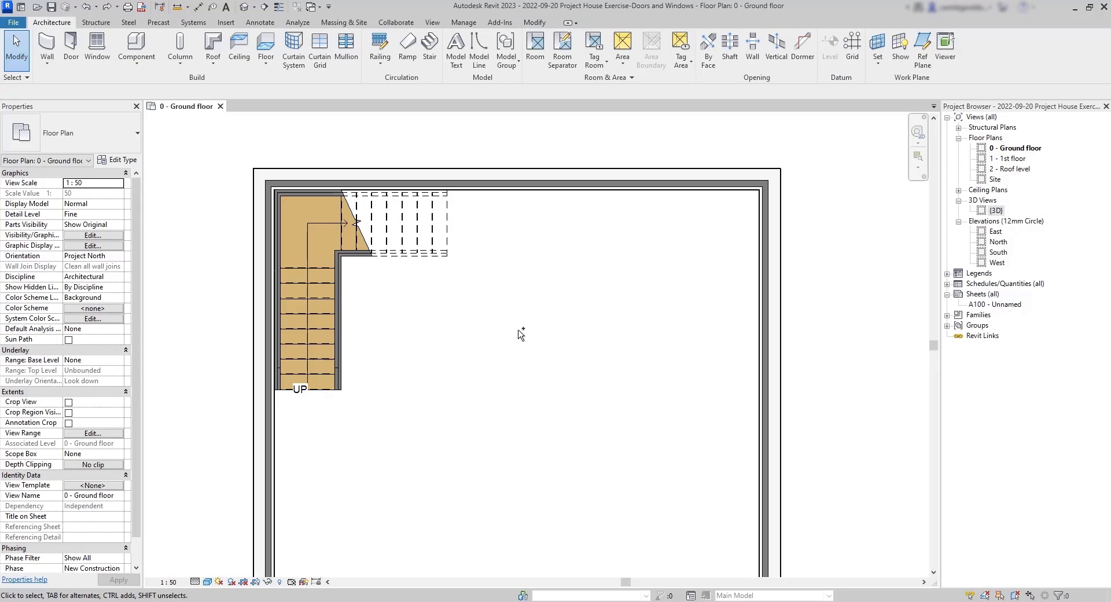
Step: Move the house's entrance door to 100 mm from the adjacent internal wall and flip its hinge side
scroll(521, 334, down, 8)
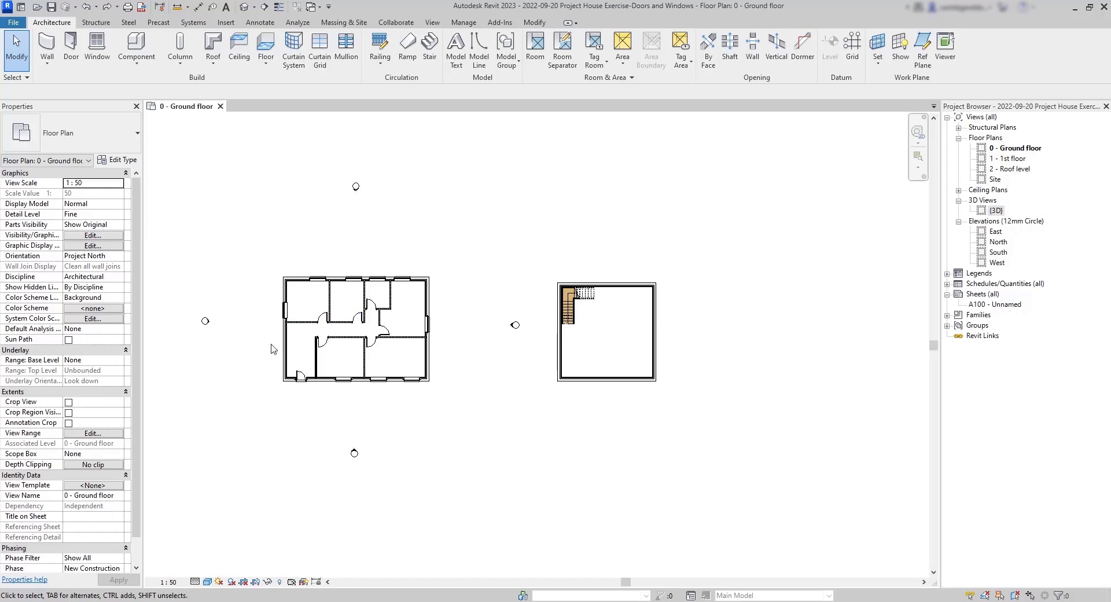
scroll(273, 349, up, 5)
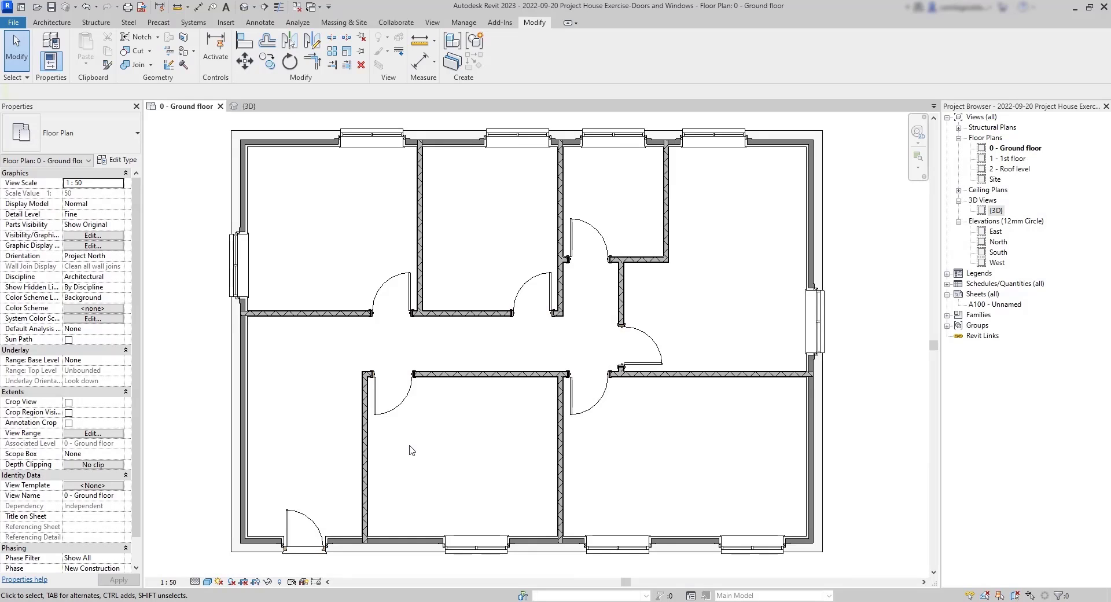
click(304, 553)
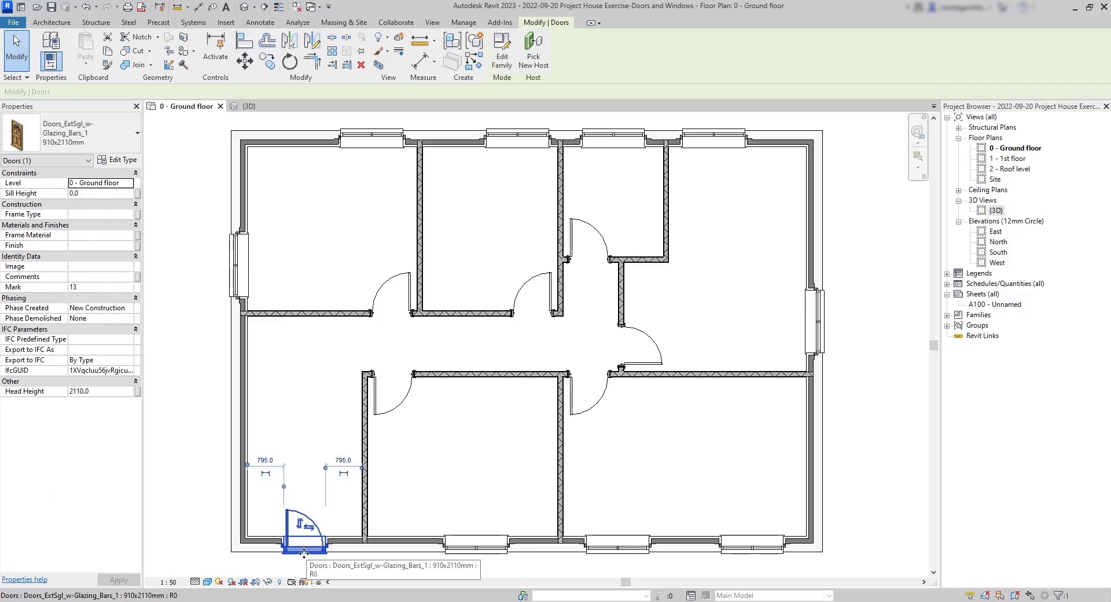
scroll(303, 551, up, 2)
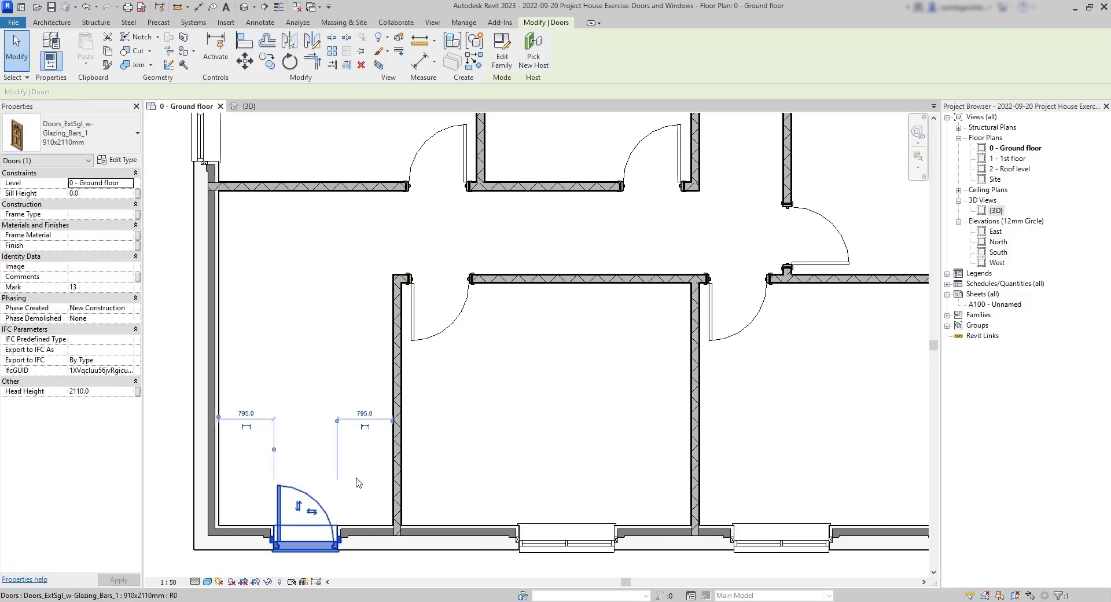
click(363, 413)
text(1)
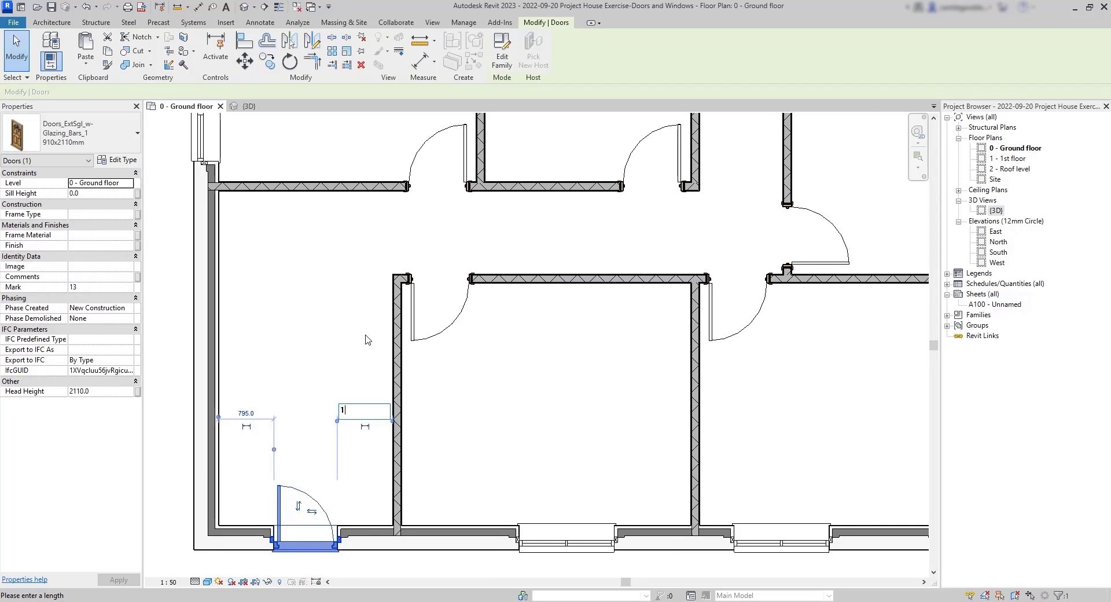
text(00)
key(Return)
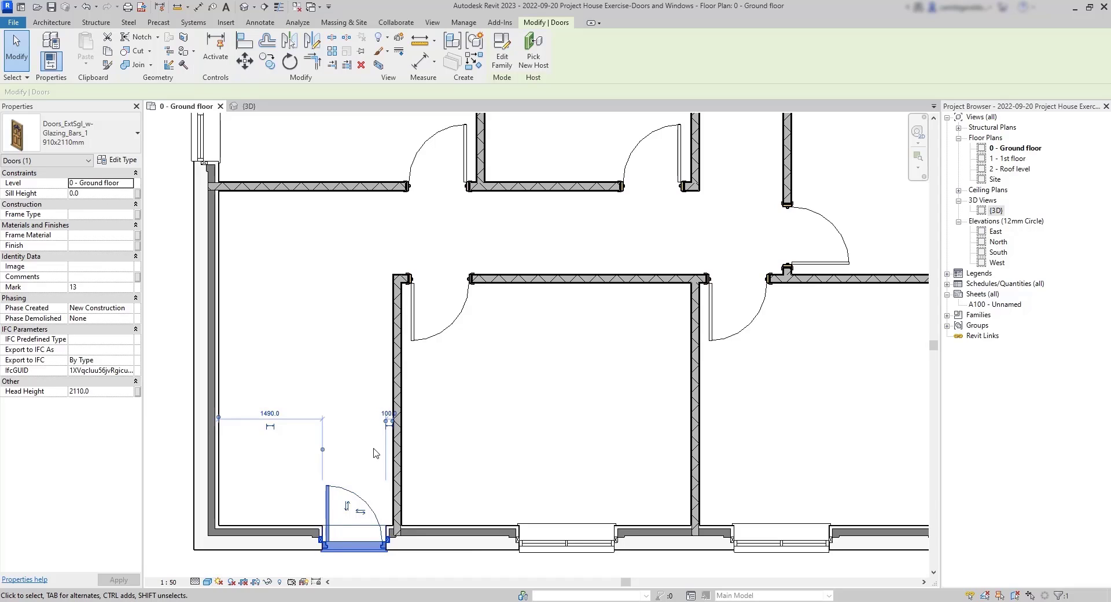
click(360, 511)
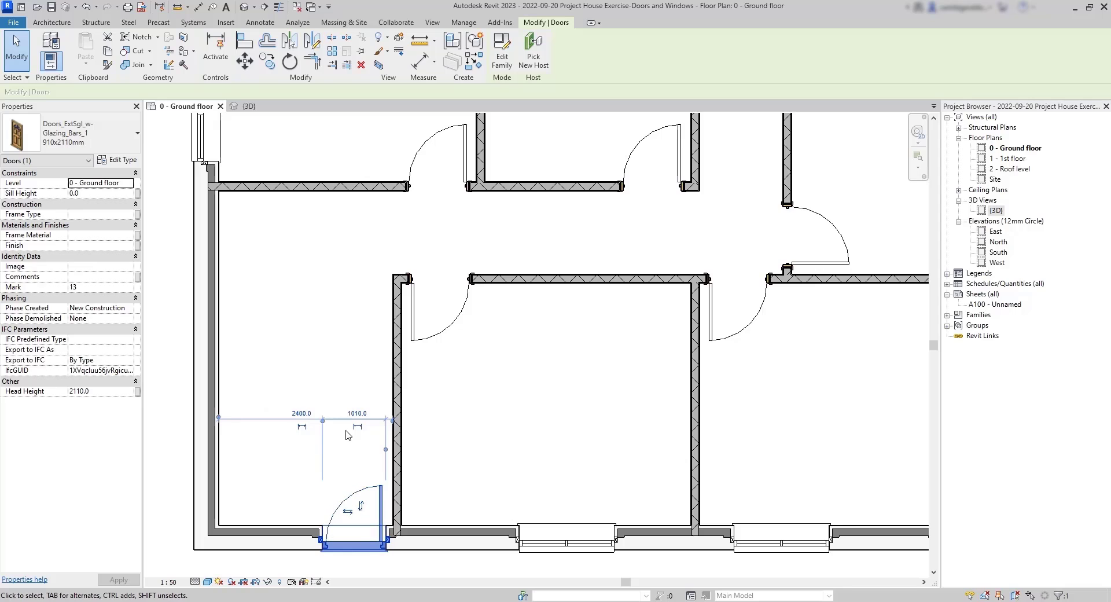
click(337, 466)
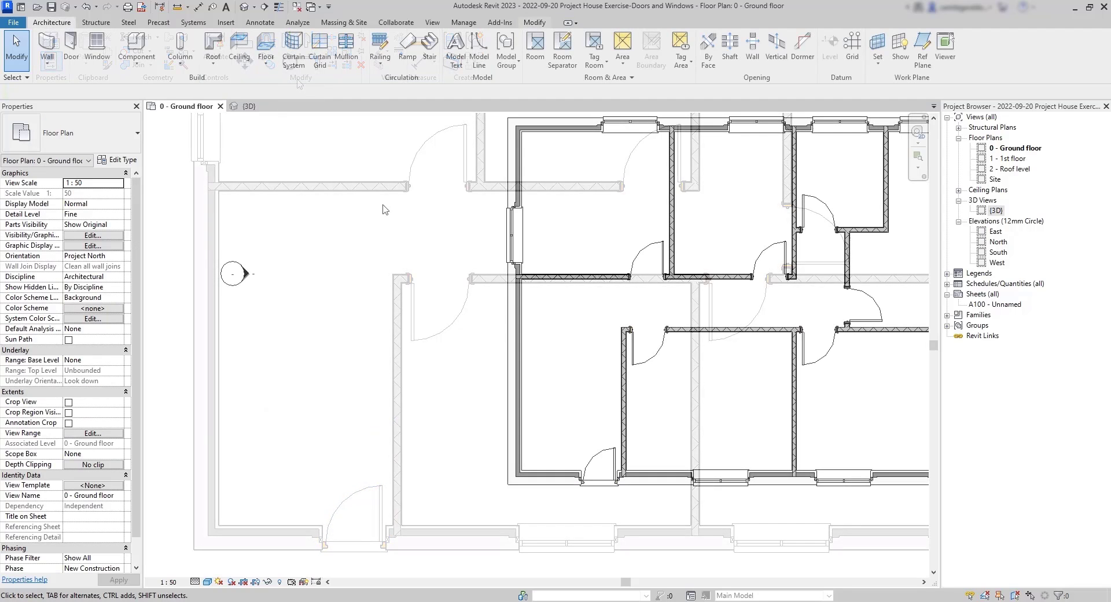
Step: Start a new stair and sketch a vertical 14-riser first run in the empty area beside the house
click(429, 49)
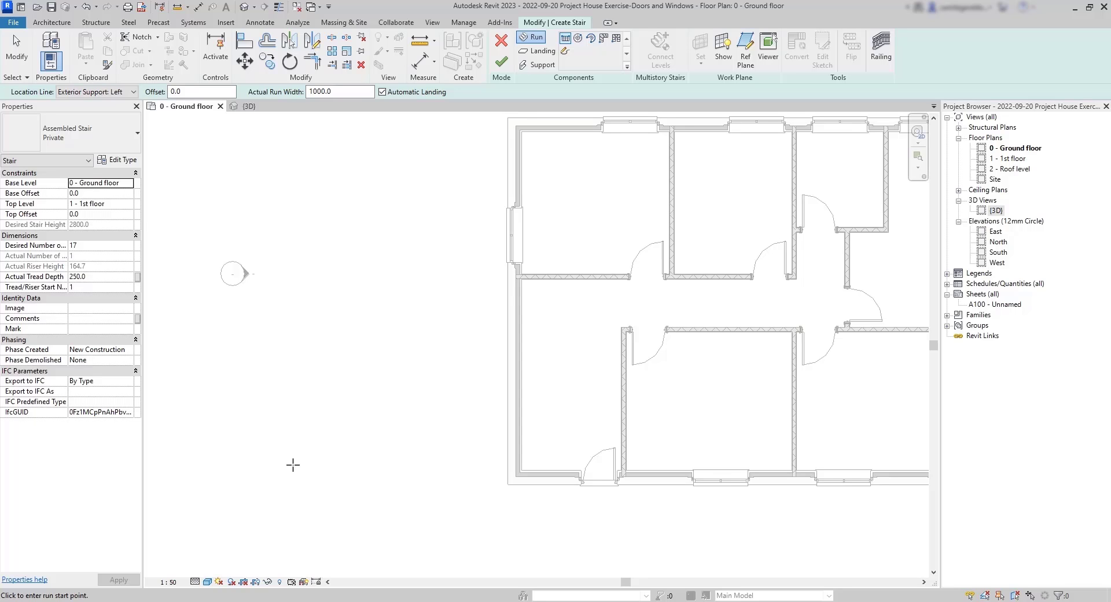
click(293, 465)
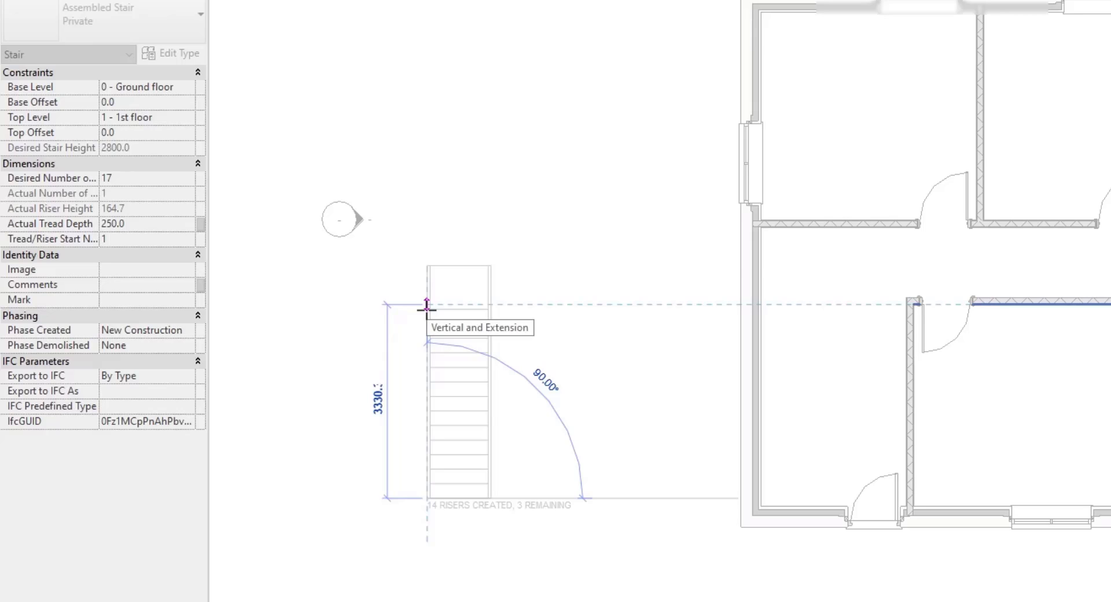
click(427, 308)
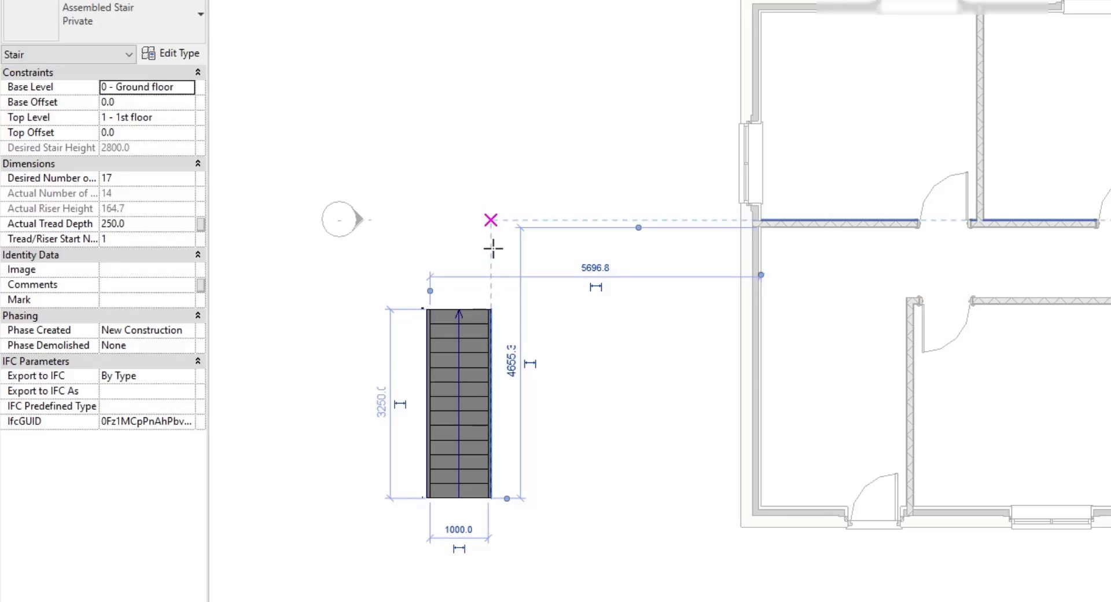
Step: Add a perpendicular second run with the remaining 3 risers, starting 1200 mm beyond the first run's end, and finish the stair
scroll(491, 261, up, 3)
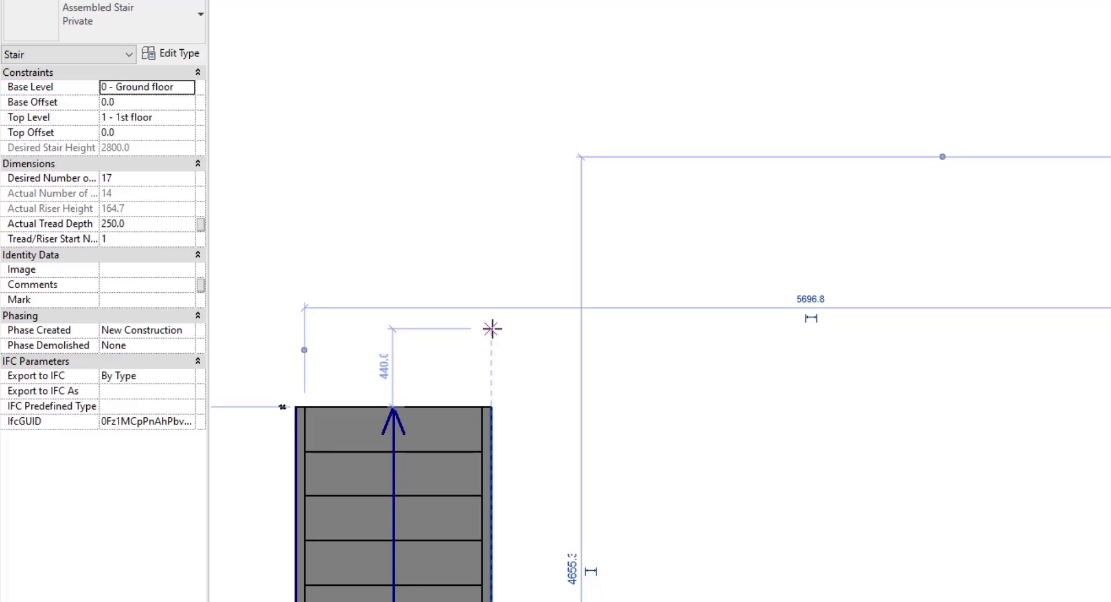
text(1200)
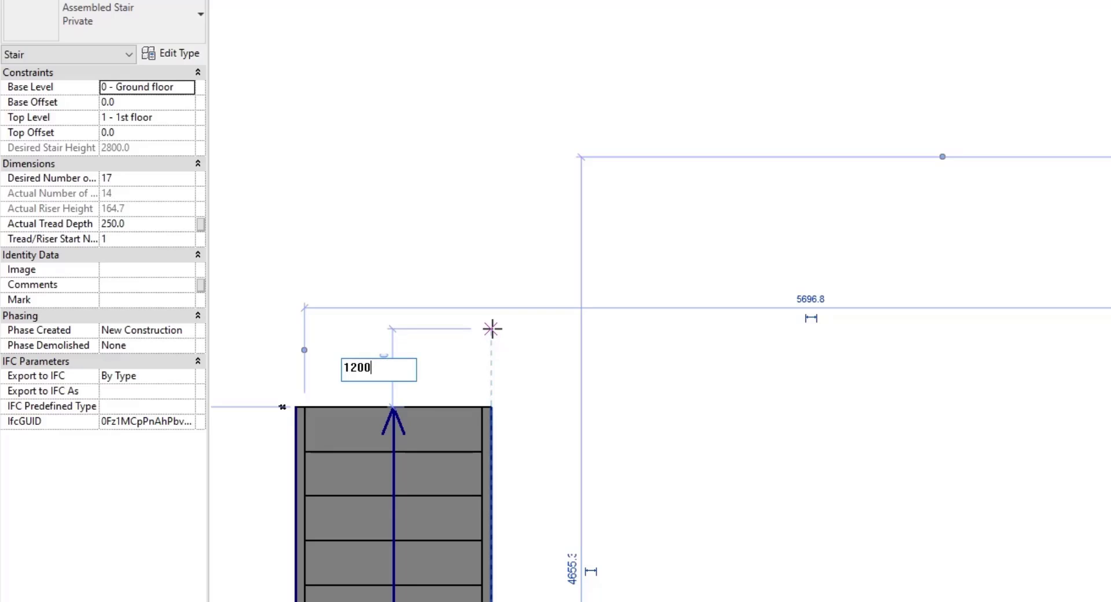
key(Return)
click(491, 328)
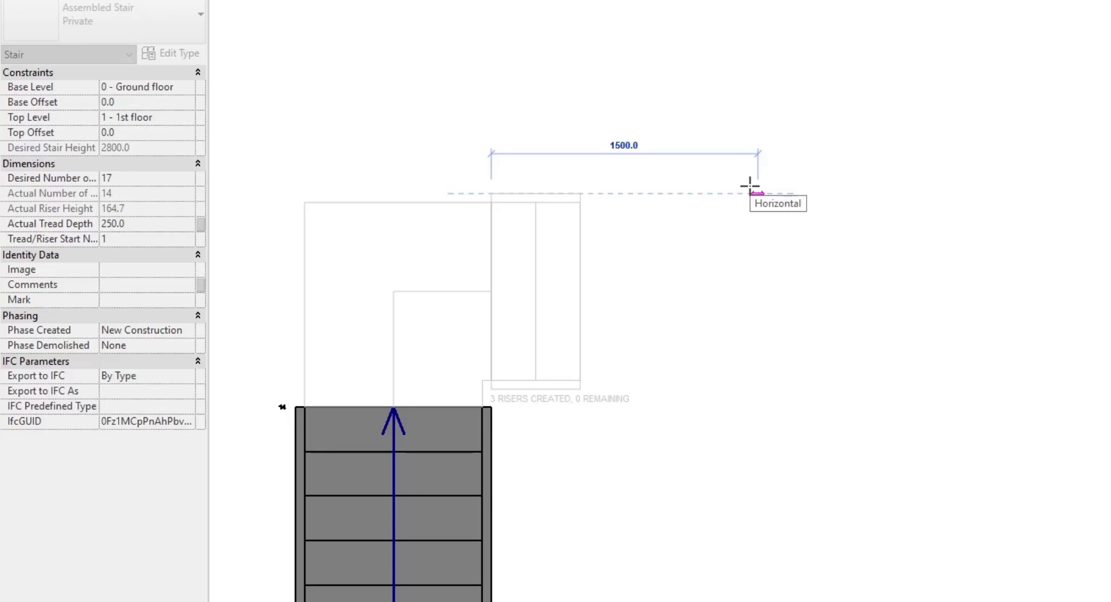
click(750, 187)
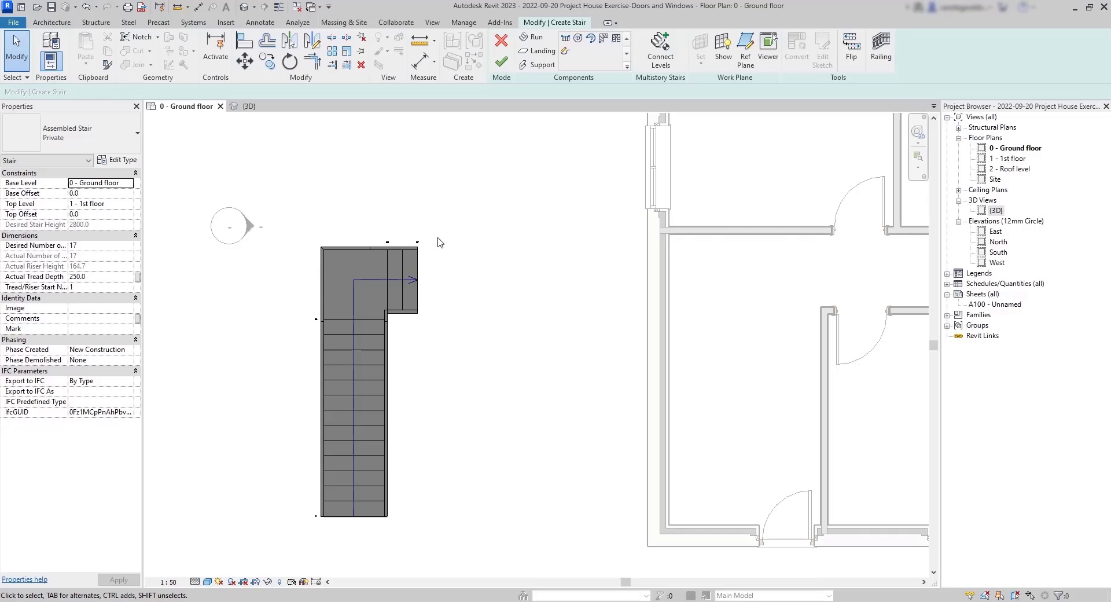
click(502, 65)
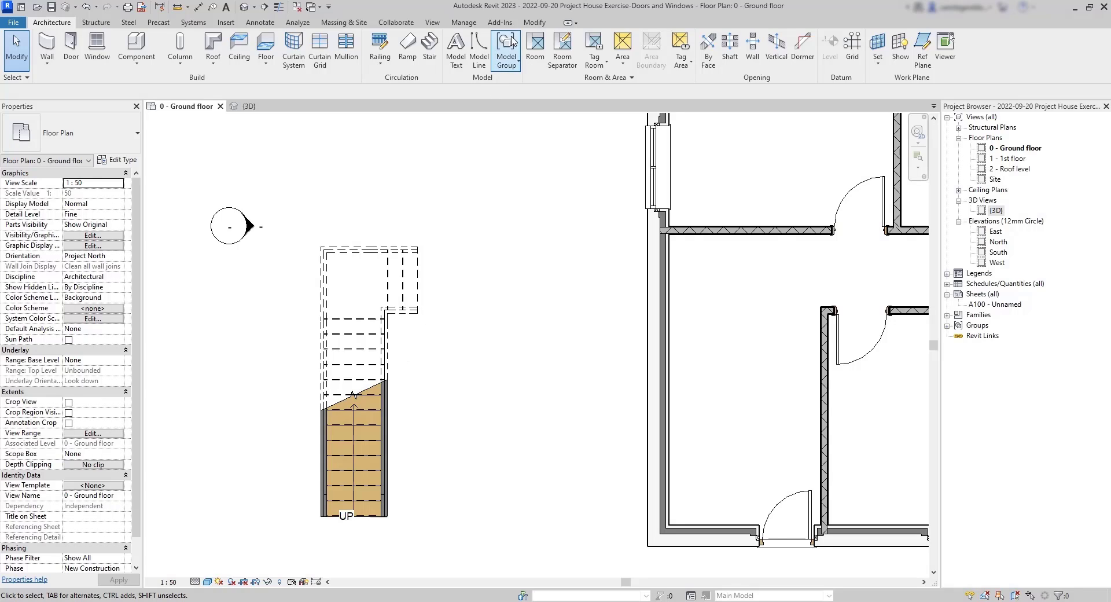
Step: Move the new stair by its outer landing corner to the entrance hall's inner corner, where the exterior and internal walls meet
click(535, 23)
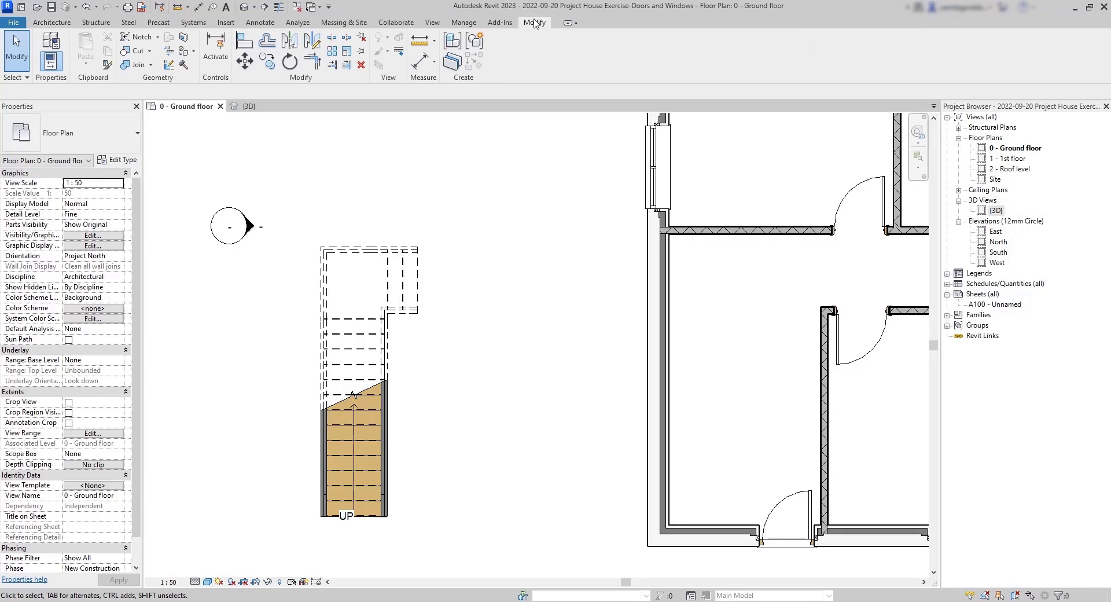
click(249, 66)
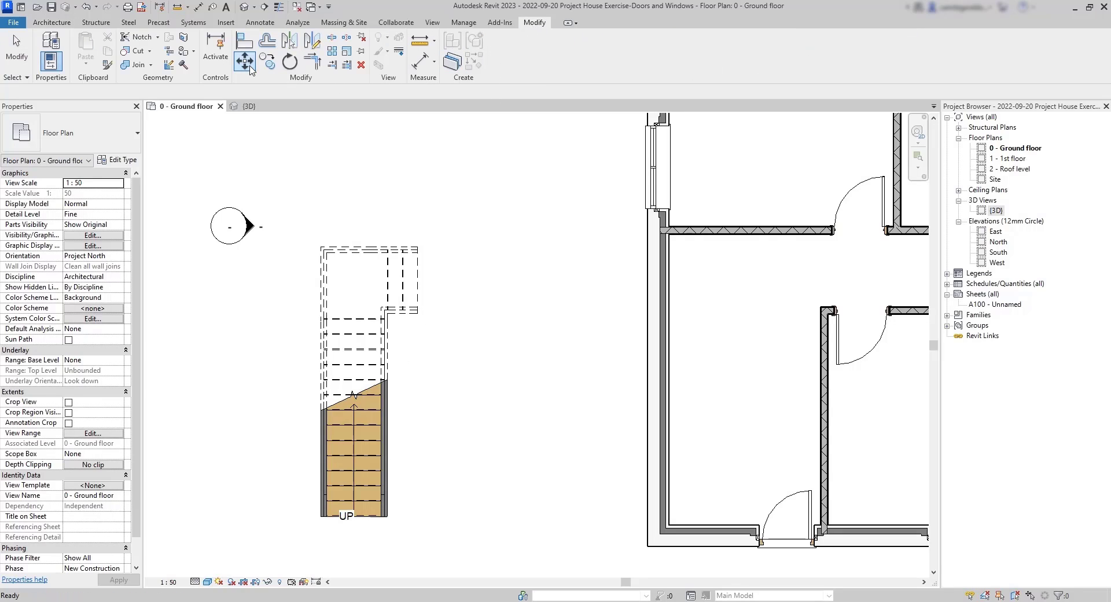
click(346, 325)
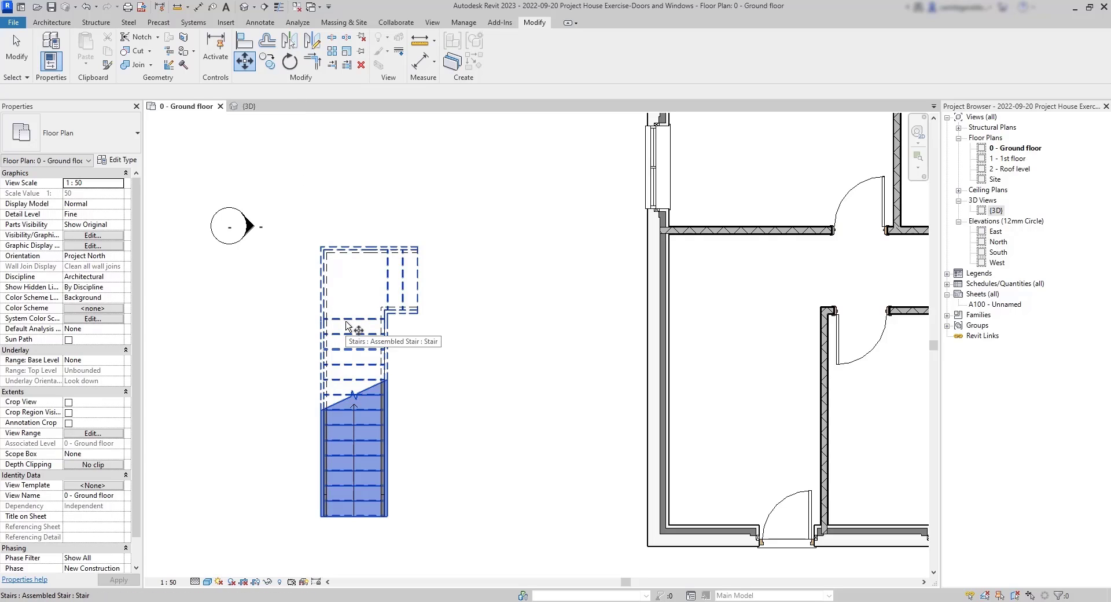
click(346, 325)
key(Return)
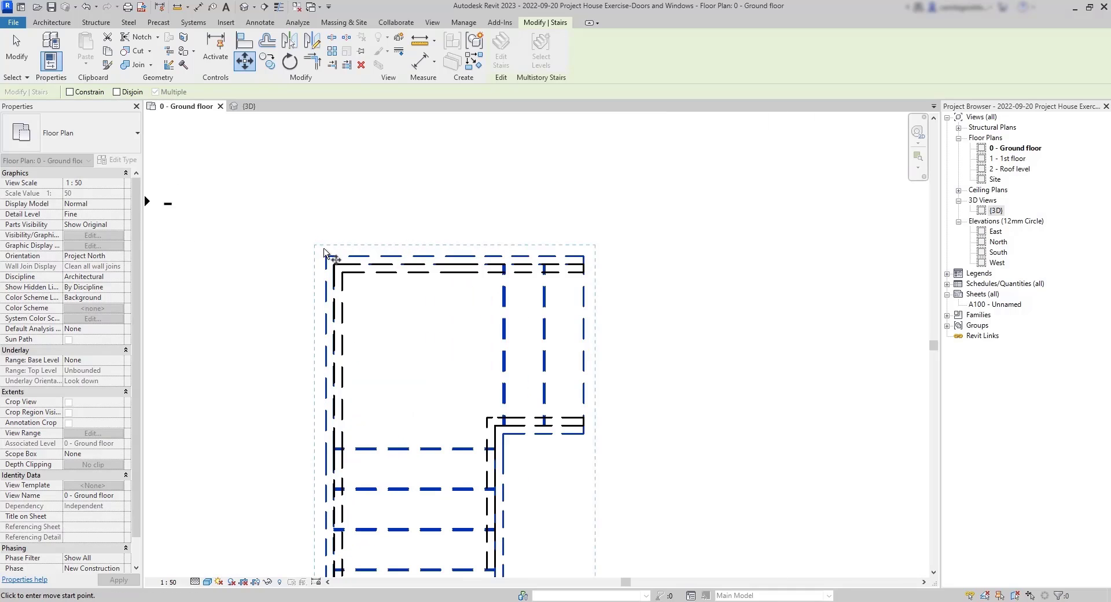
click(328, 252)
scroll(336, 304, down, 1)
scroll(336, 305, down, 1)
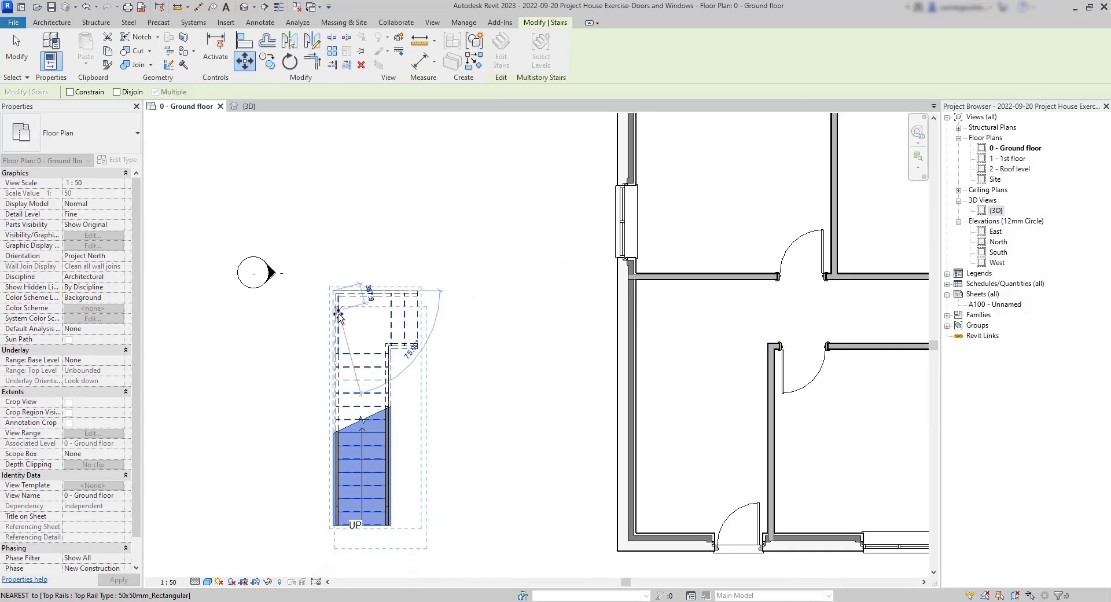
scroll(636, 280, up, 2)
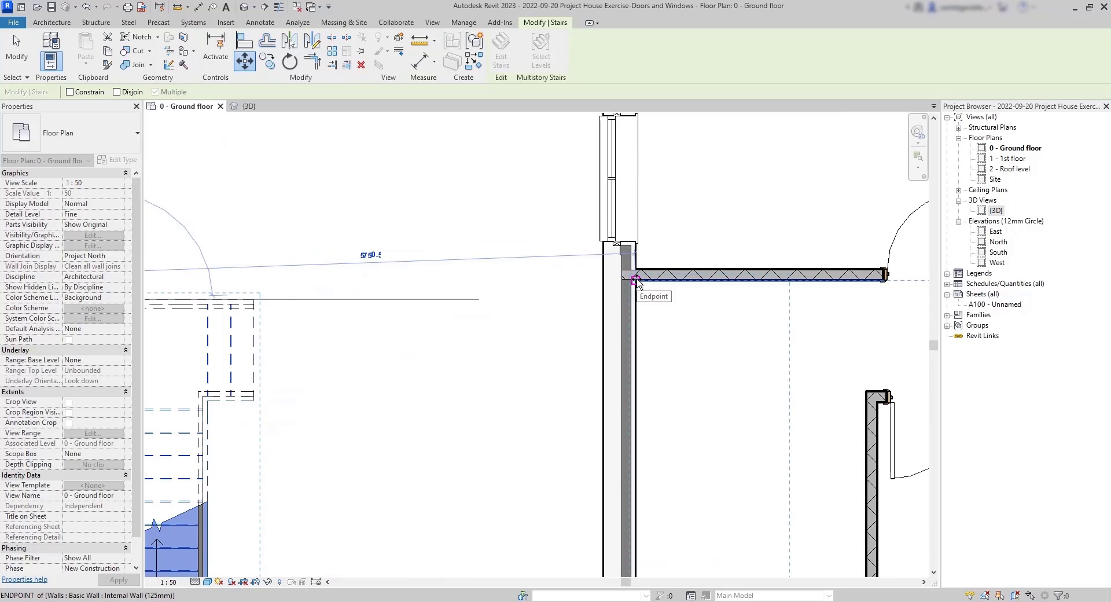
click(637, 281)
scroll(517, 283, down, 3)
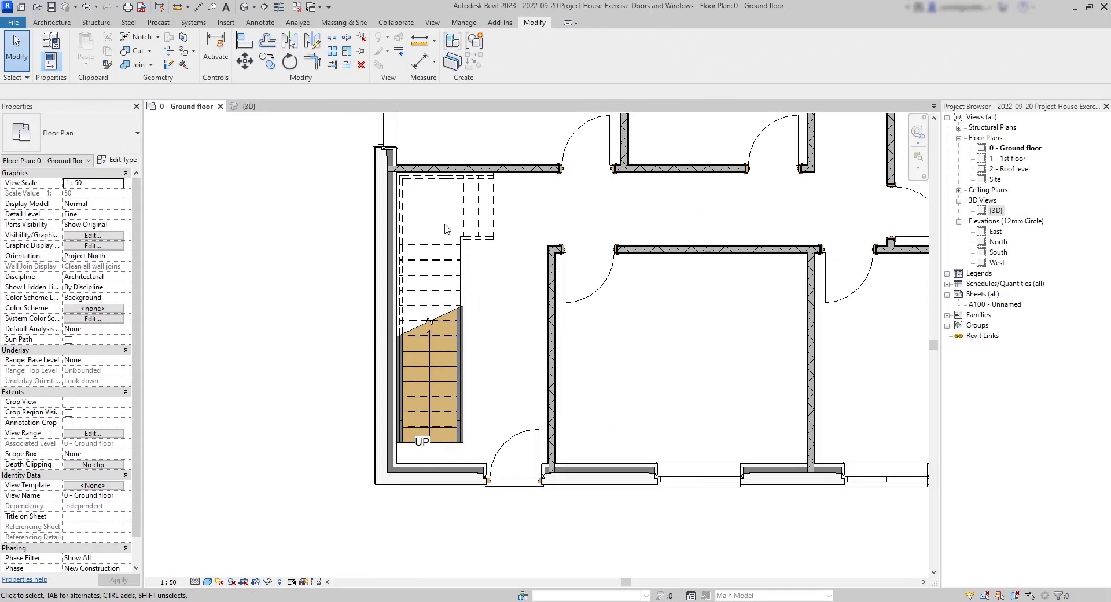
Step: Open the hall stair for editing and set the first run's start 4350 mm from the second run's outer edge
scroll(447, 229, up, 1)
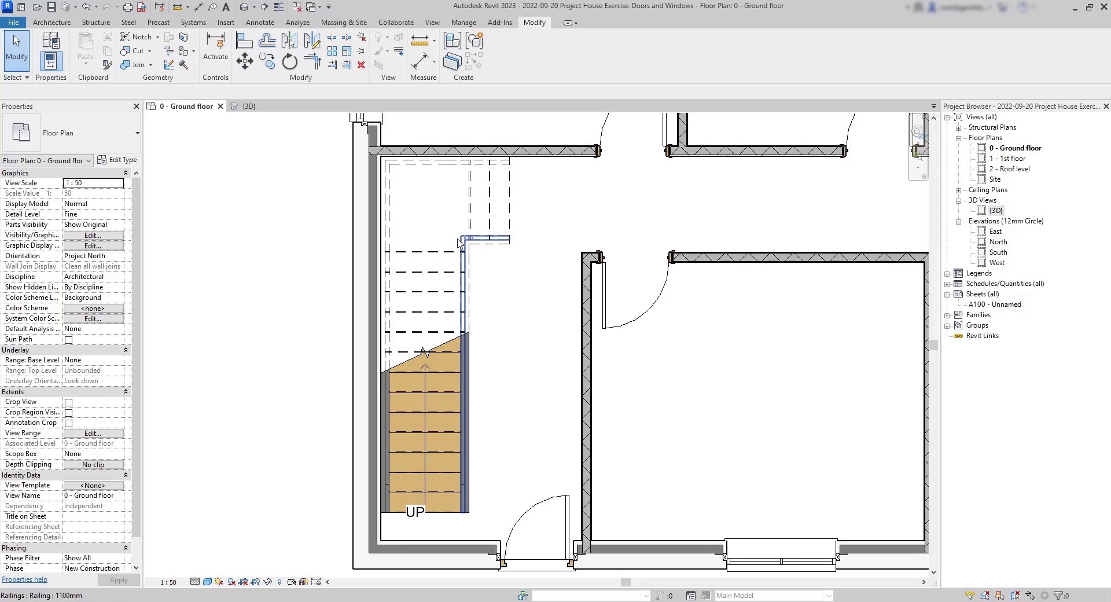
click(452, 256)
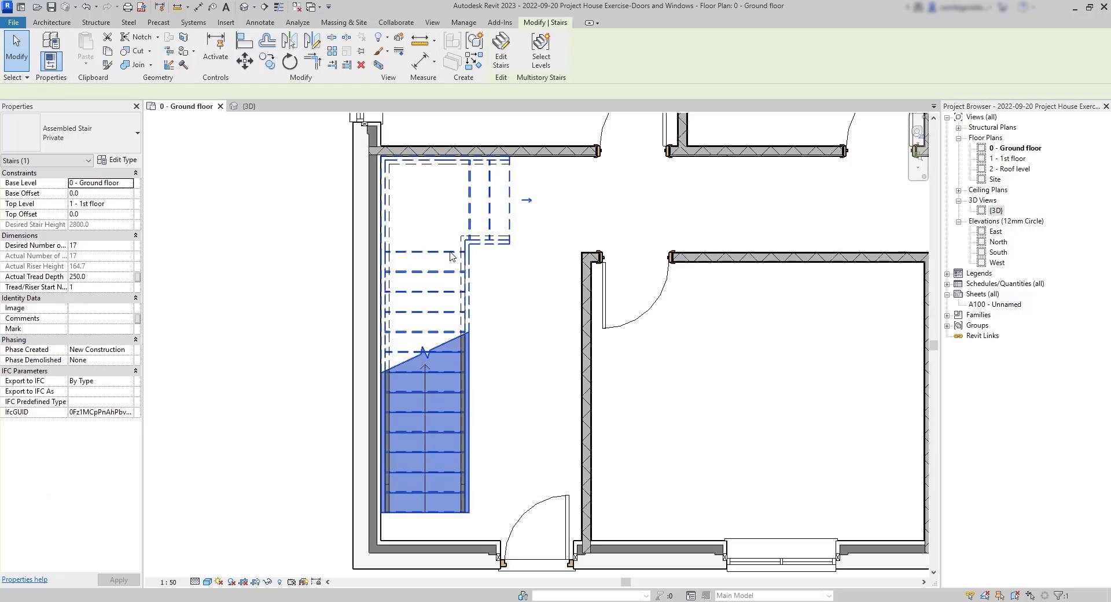
double_click(453, 256)
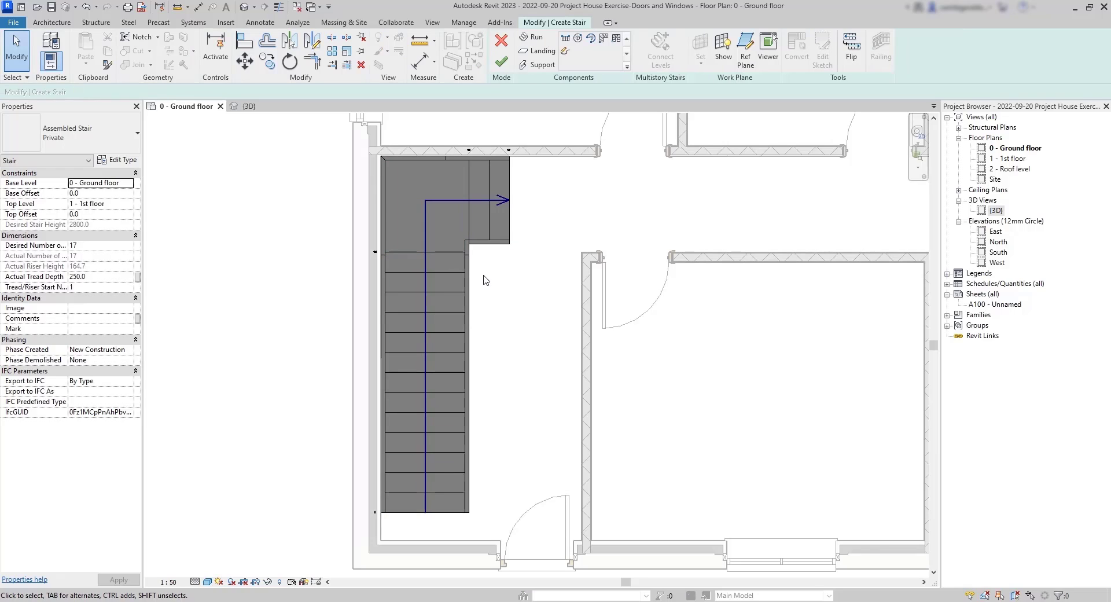
click(452, 296)
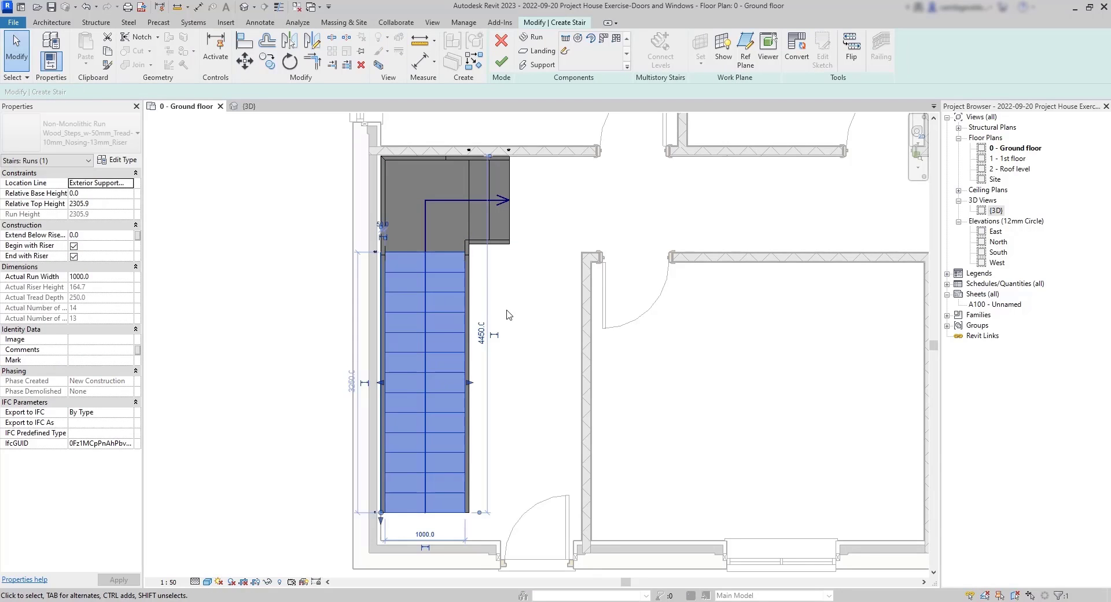
click(482, 334)
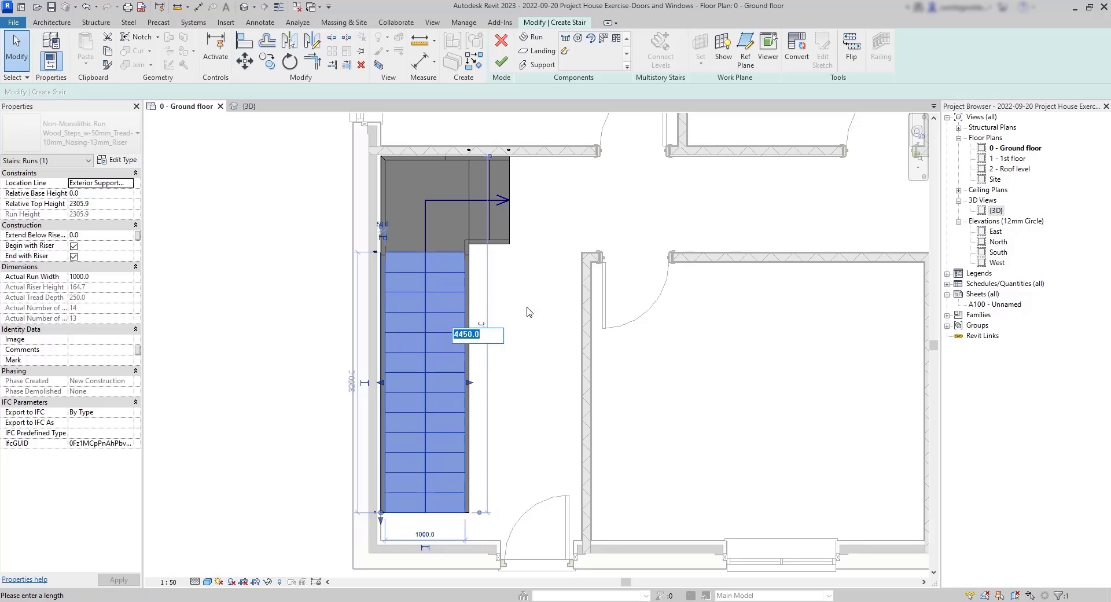
text(4350)
key(Return)
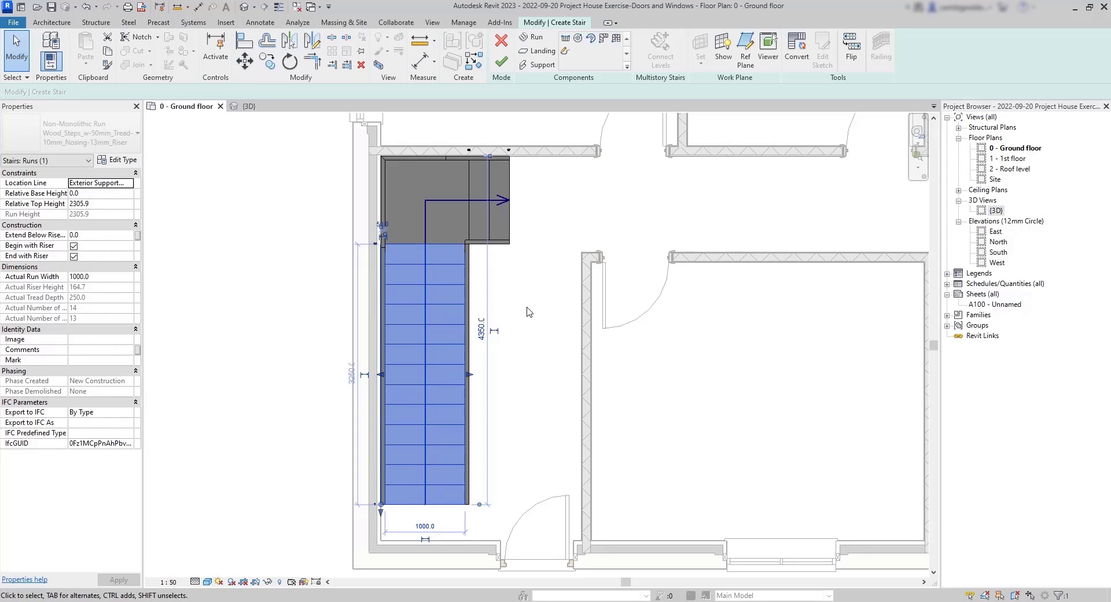
Step: Set the distance from the second run's outer edge to the first run's start to 4800 mm
click(481, 329)
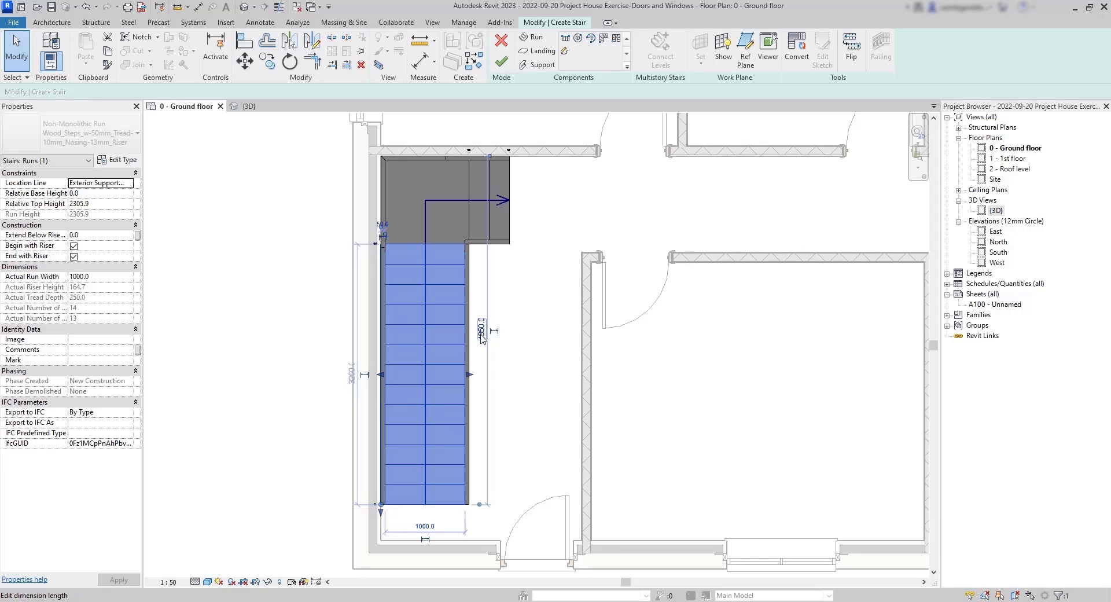
text(4800)
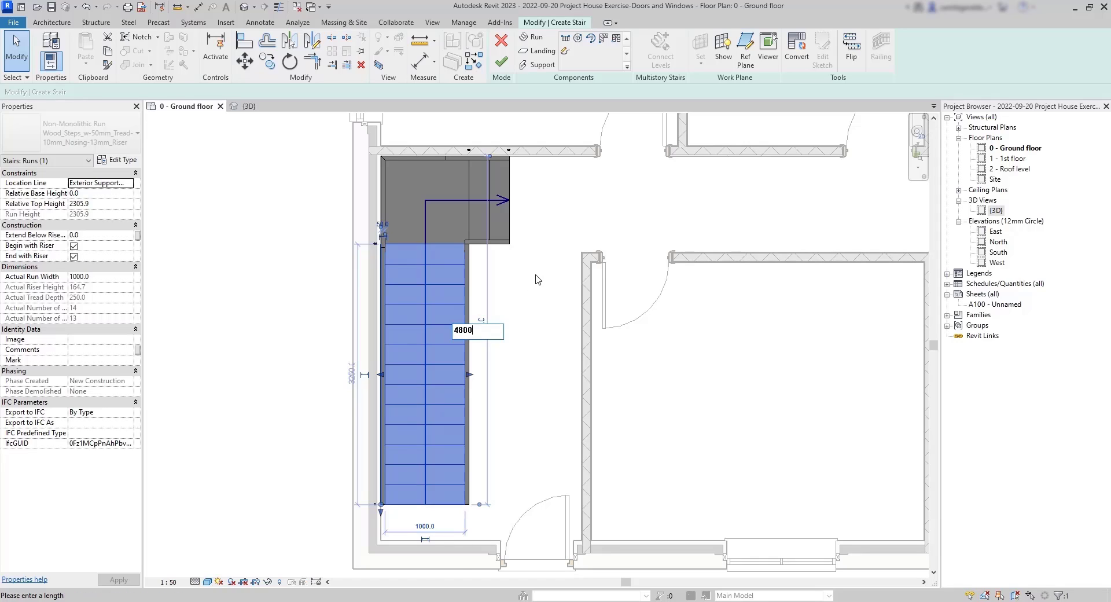
key(Return)
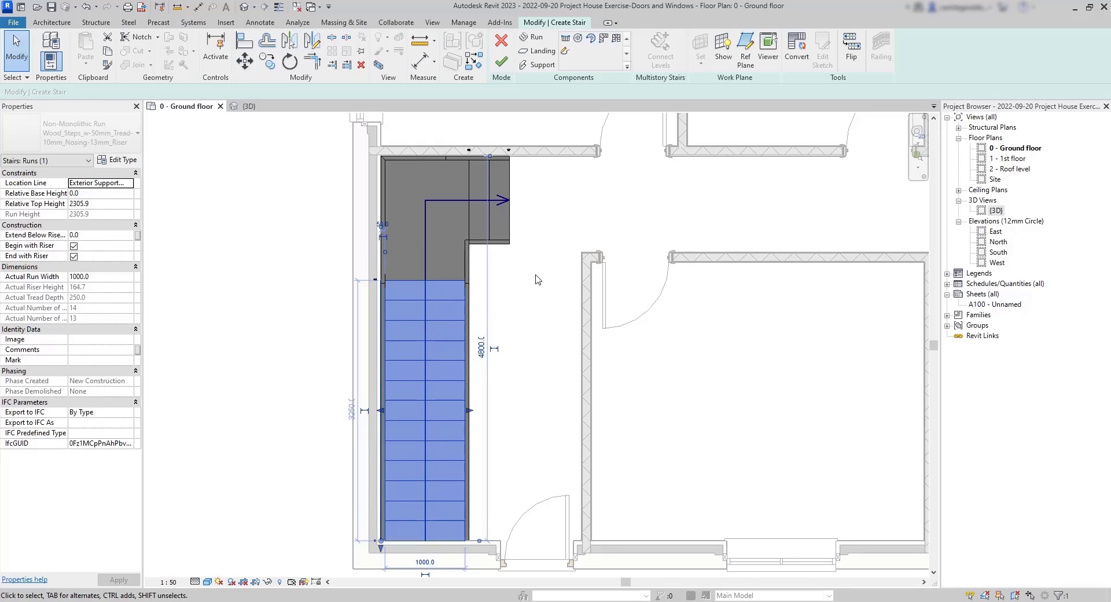
Step: Undo the last change to the first run's start distance and finish editing the hall stair
key(ctrl+z)
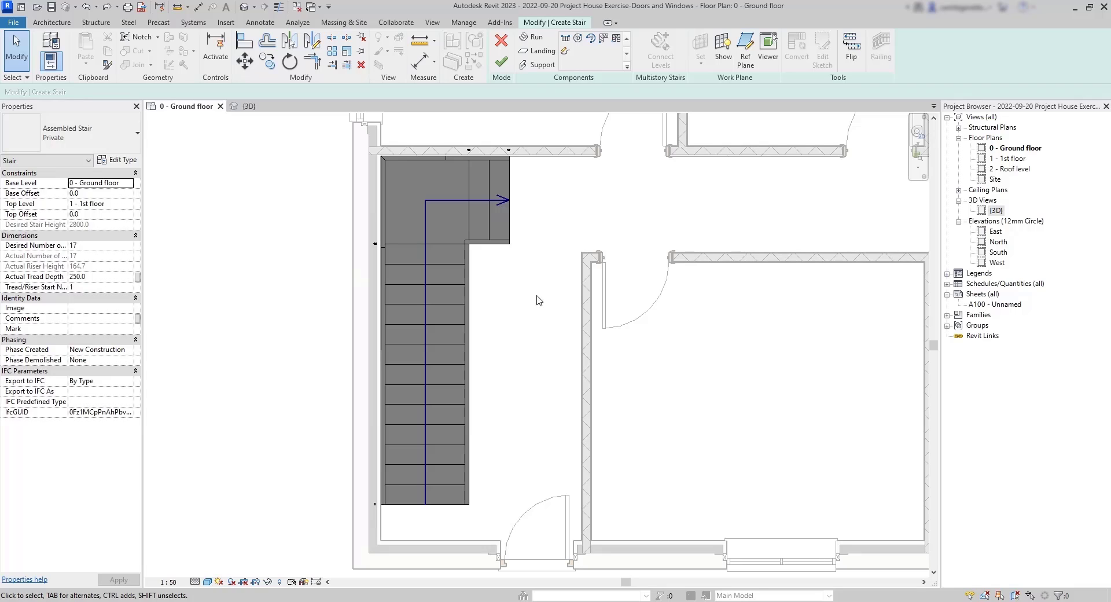
click(432, 266)
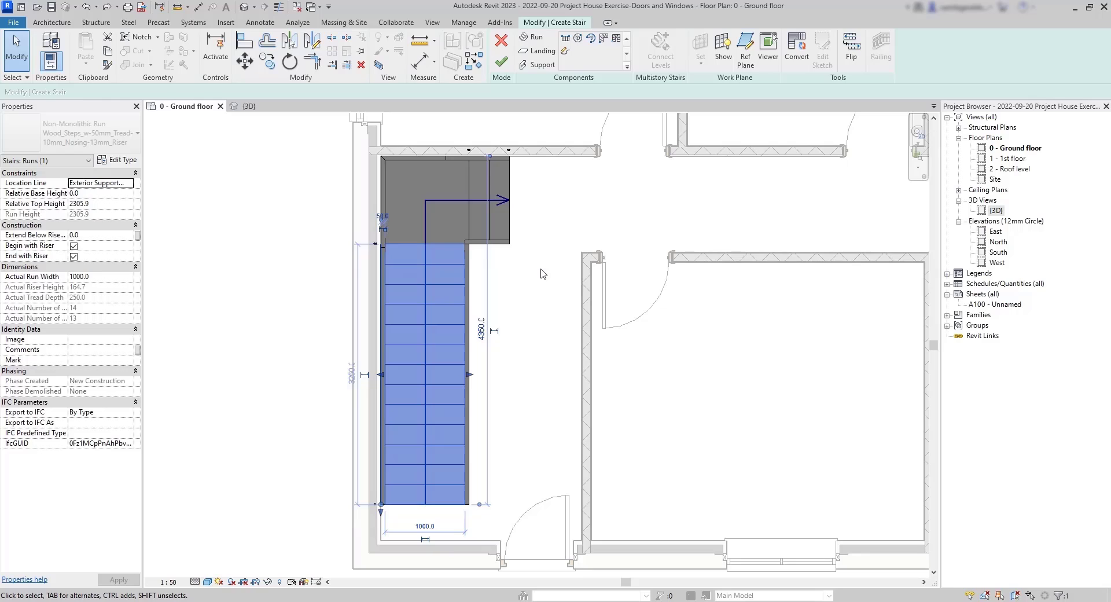
click(503, 61)
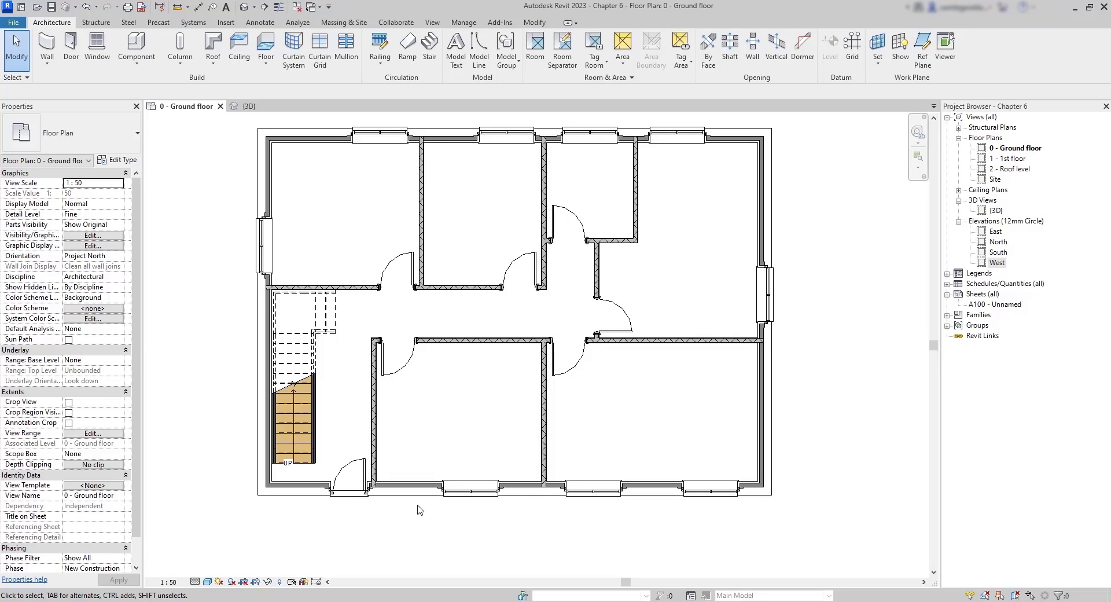
Step: Select all instances of the Exterior Wall (350mm) type in the entire project
scroll(420, 509, up, 5)
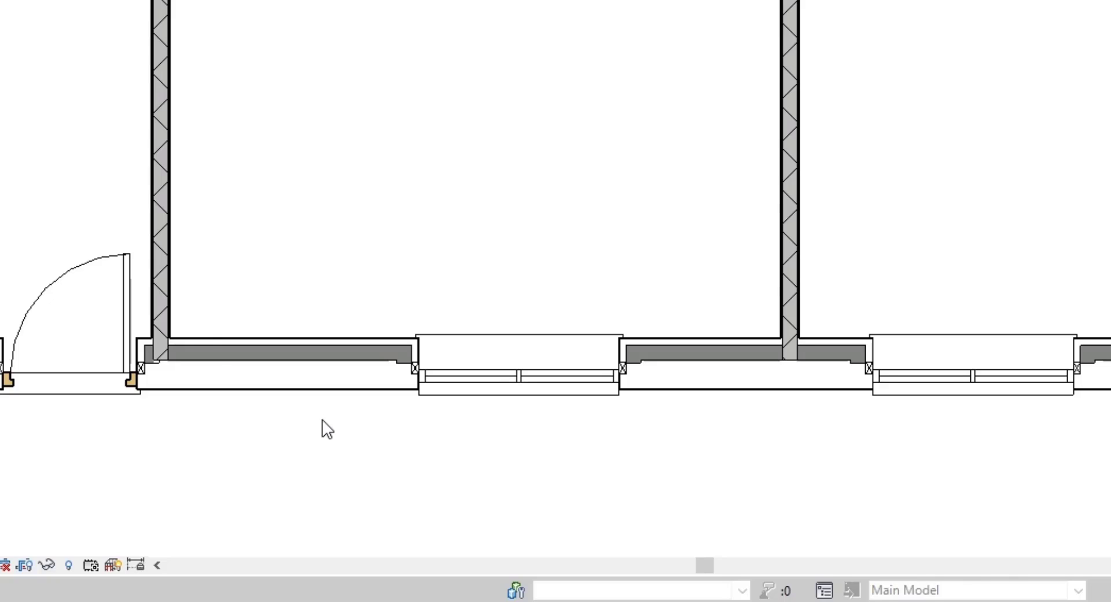
click(325, 400)
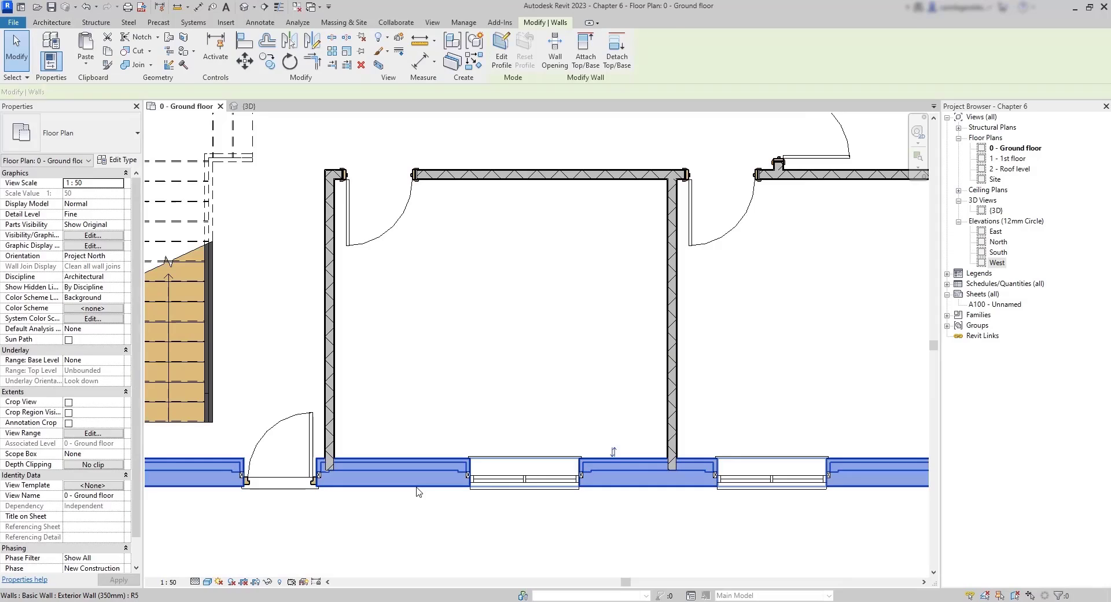
right_click(419, 492)
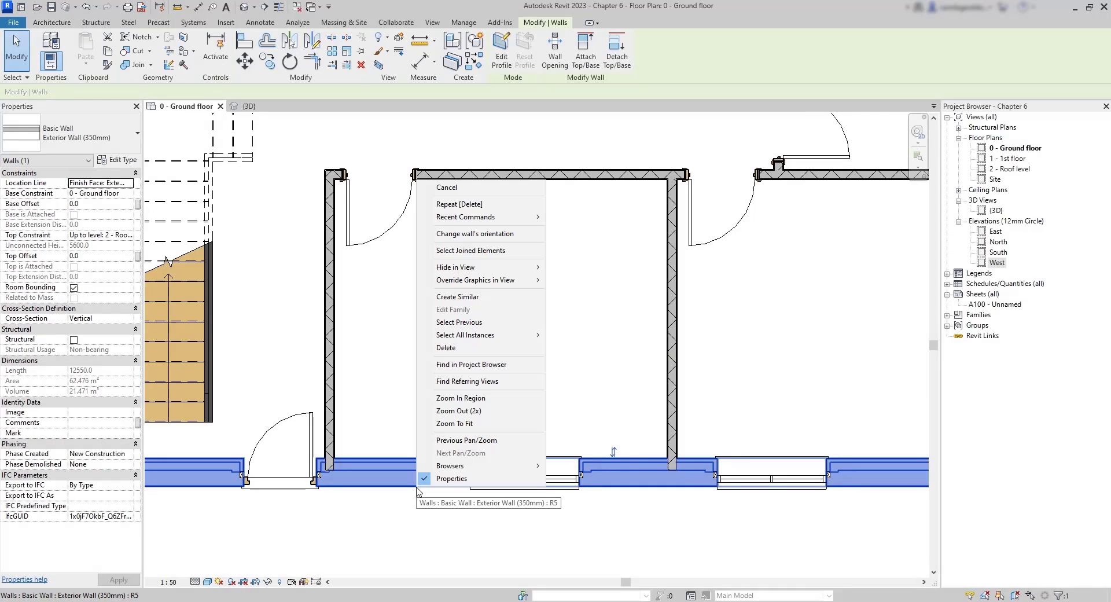
mouse_move(491, 340)
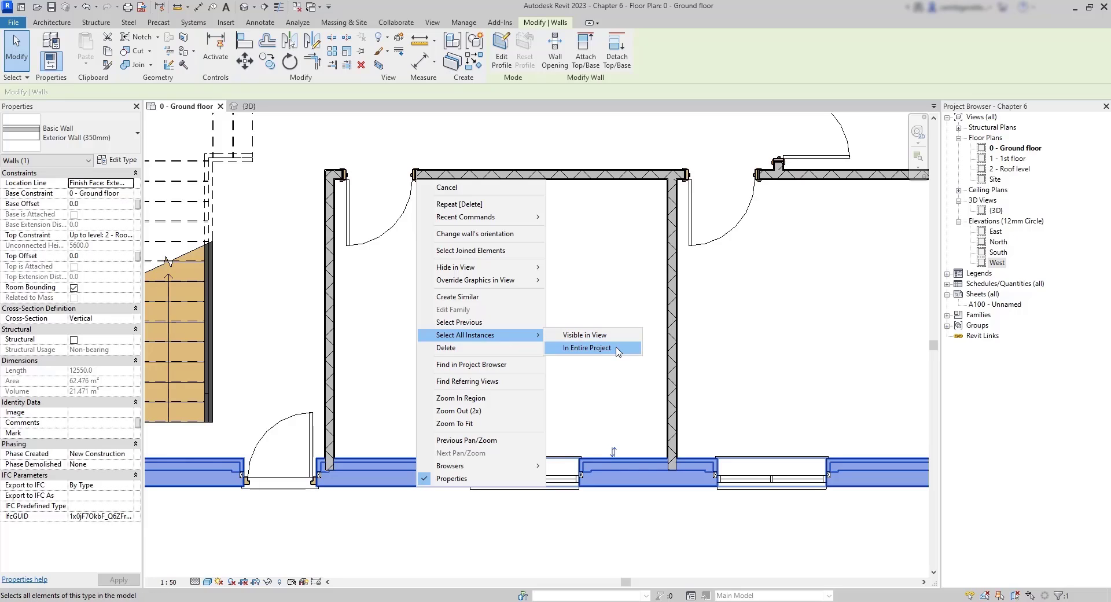
click(618, 350)
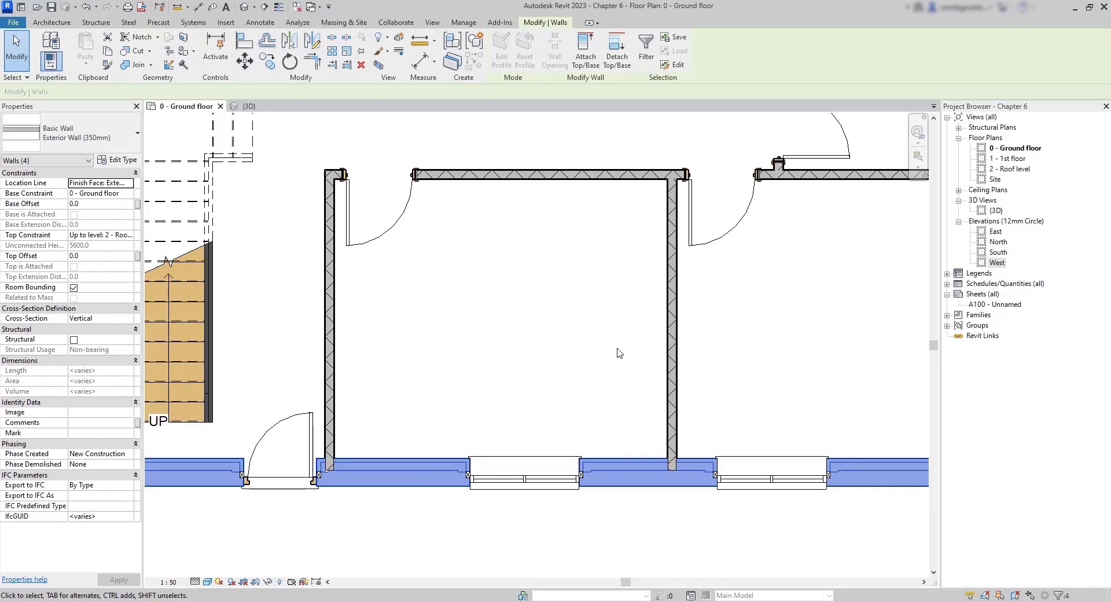
scroll(539, 398, down, 3)
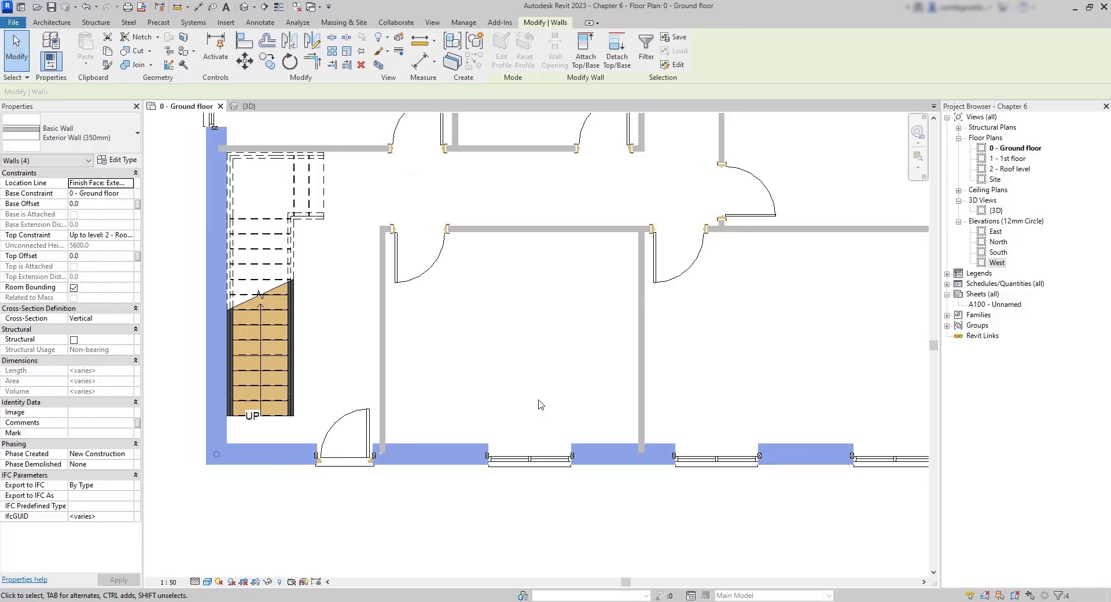
middle_drag(537, 298, 518, 352)
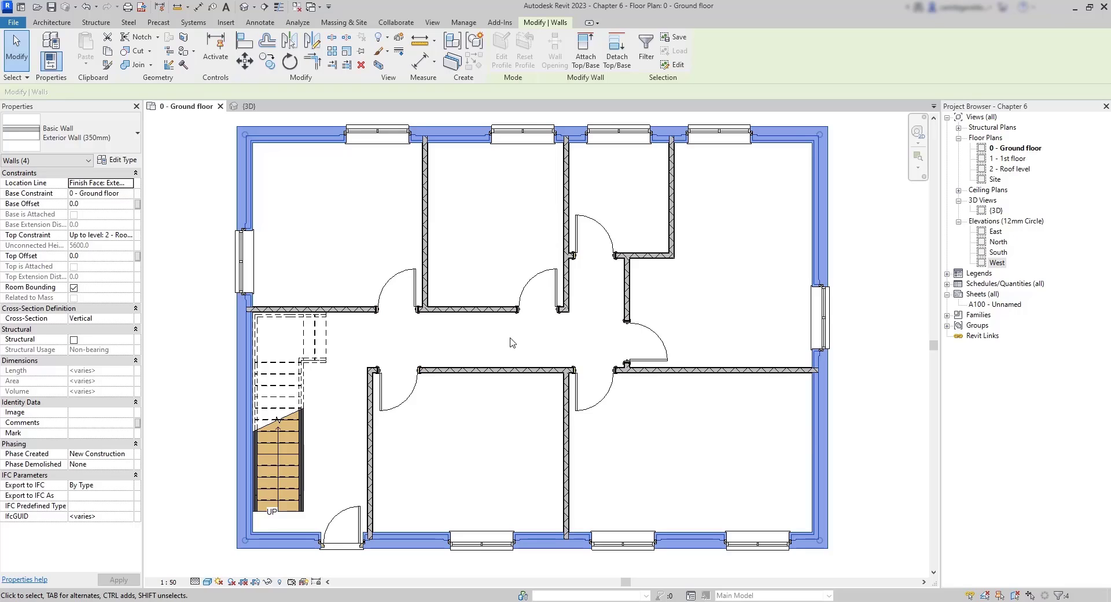
Step: Set the location line of the selected exterior walls to Wall Centerline and clear the selection
key(space)
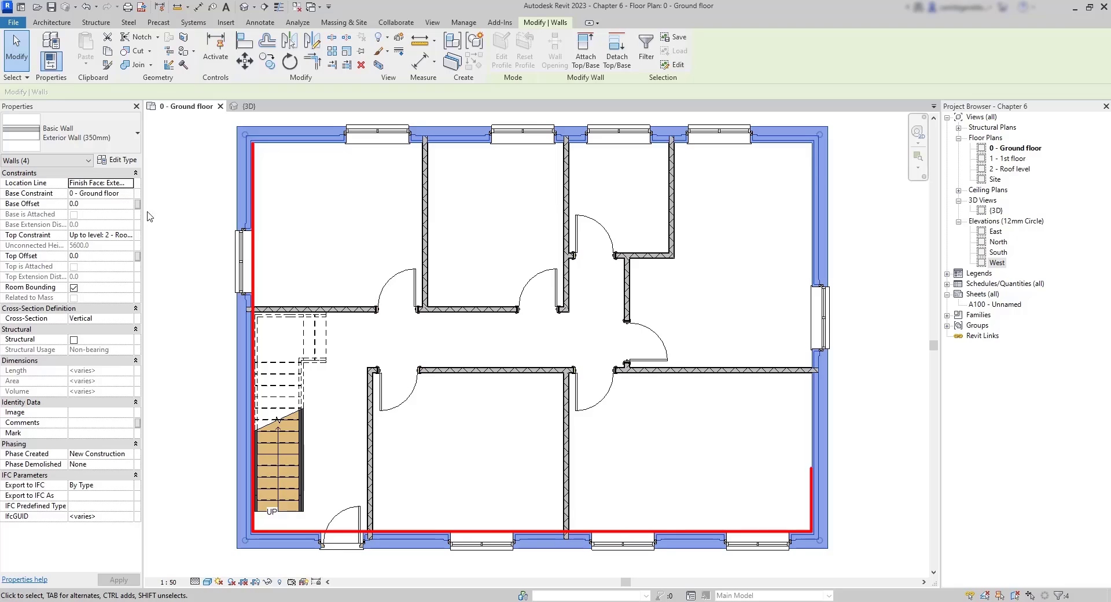
click(128, 182)
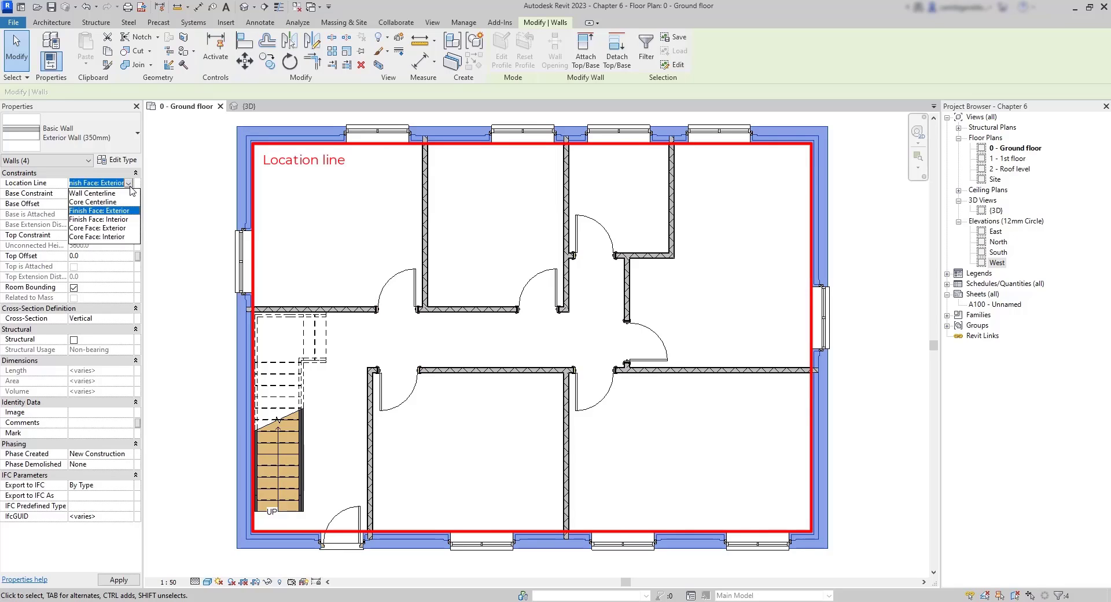
click(110, 195)
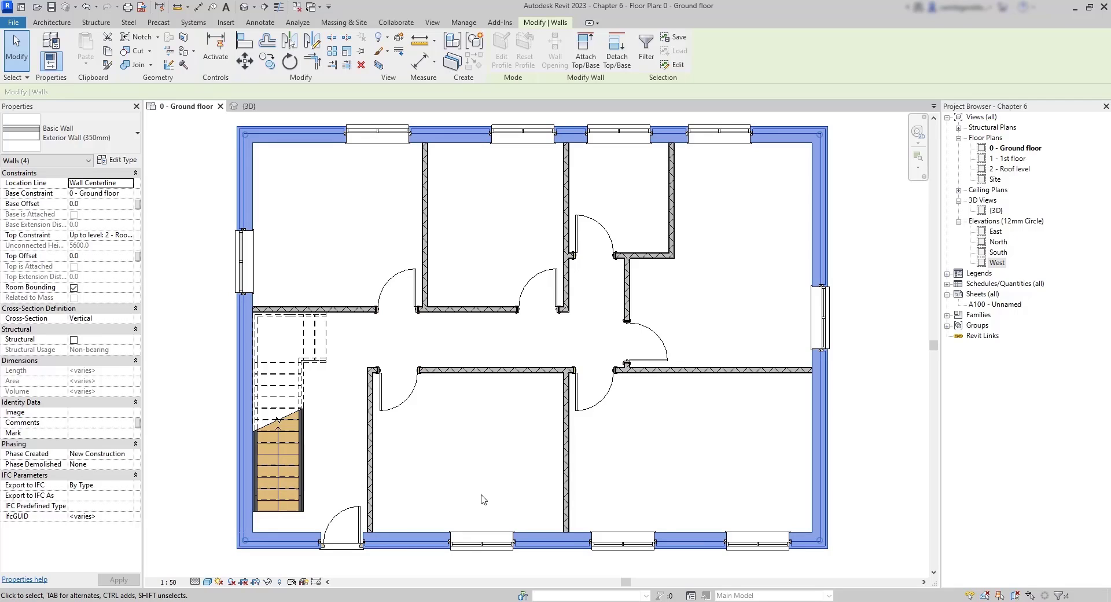
key(Escape)
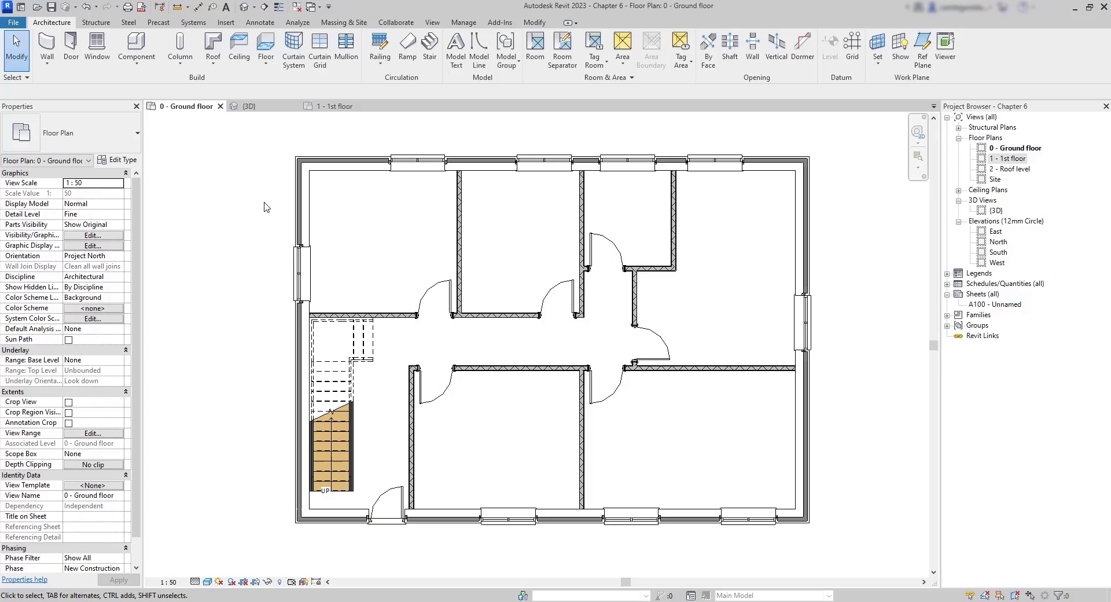
Step: Start an architectural floor on the ground floor with the Floor-Grnd-Bearing_65Scr-90Ins-125Conc-50SBld-150Hcore type and review its type properties
click(265, 63)
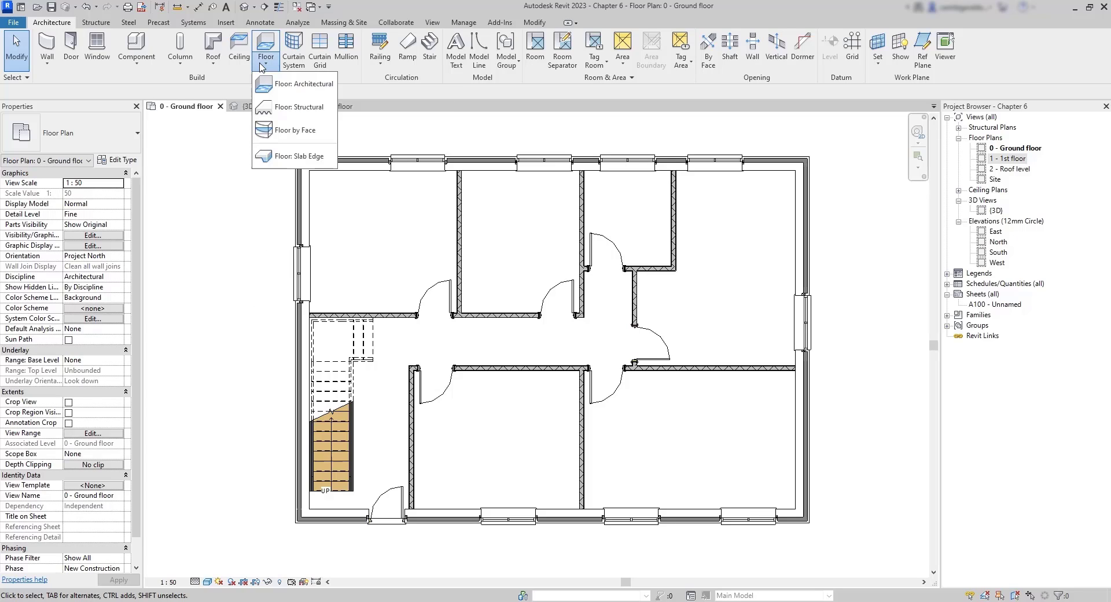
click(295, 84)
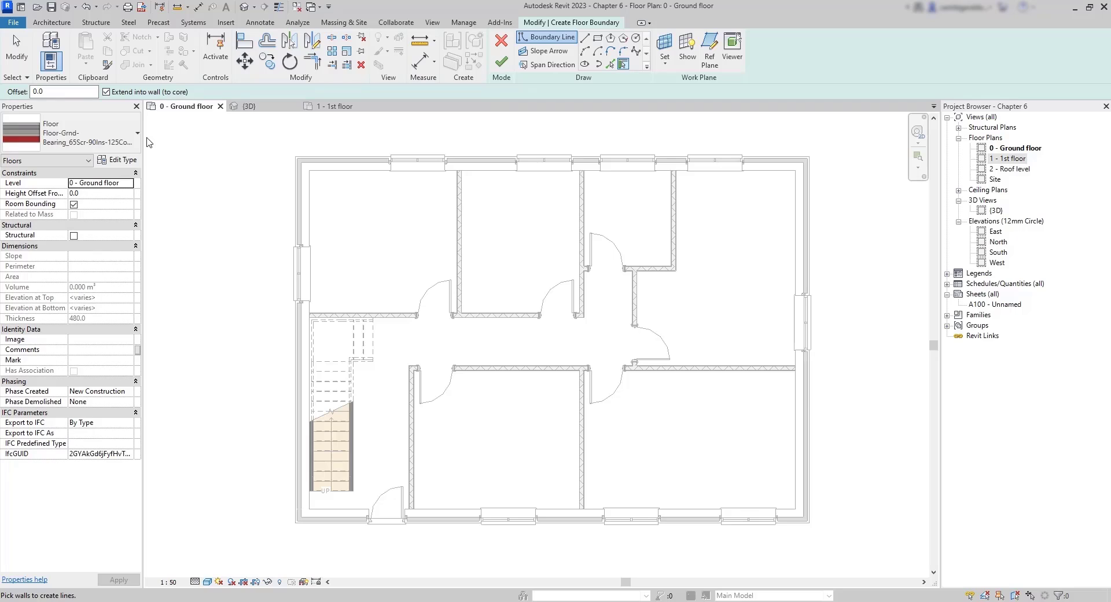
click(128, 144)
click(128, 143)
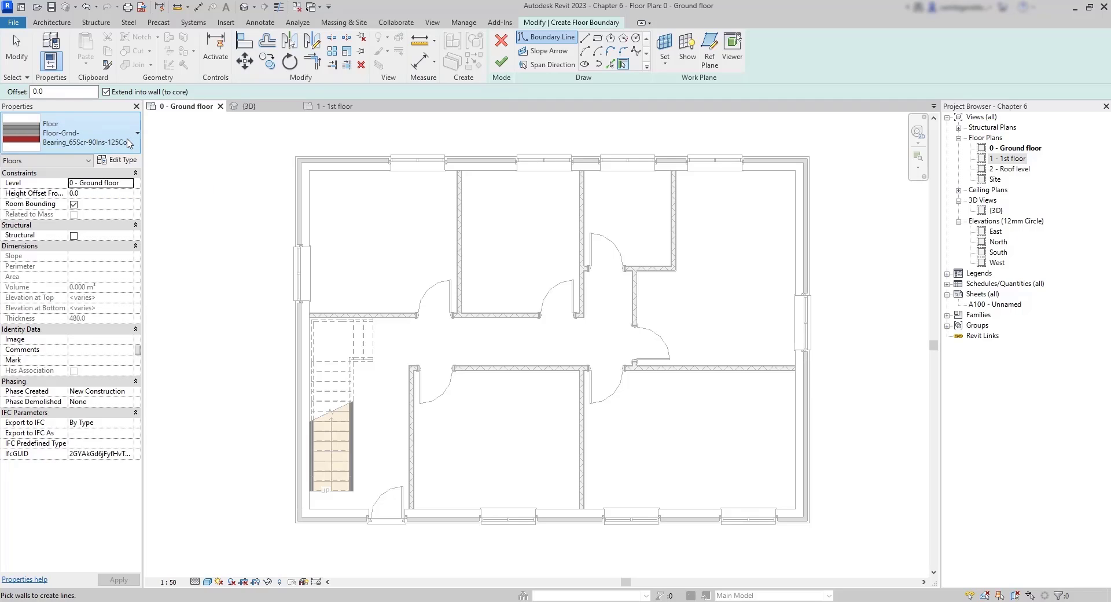
click(124, 160)
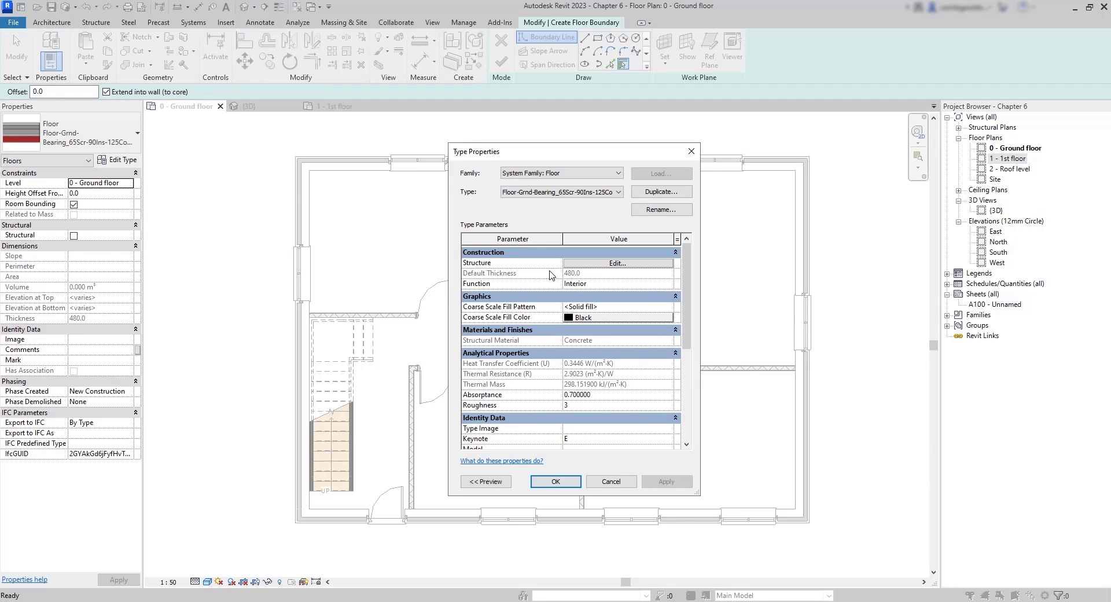
click(555, 482)
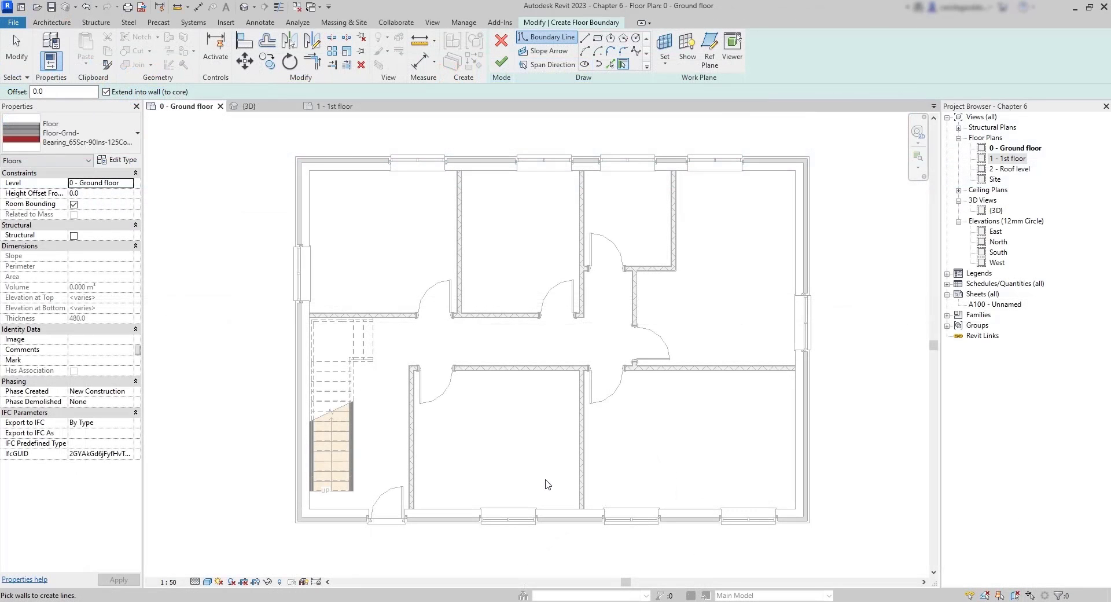
Step: Create the ground floor slab by picking the four exterior walls as its boundary, and inspect it in the 3D view
click(496, 169)
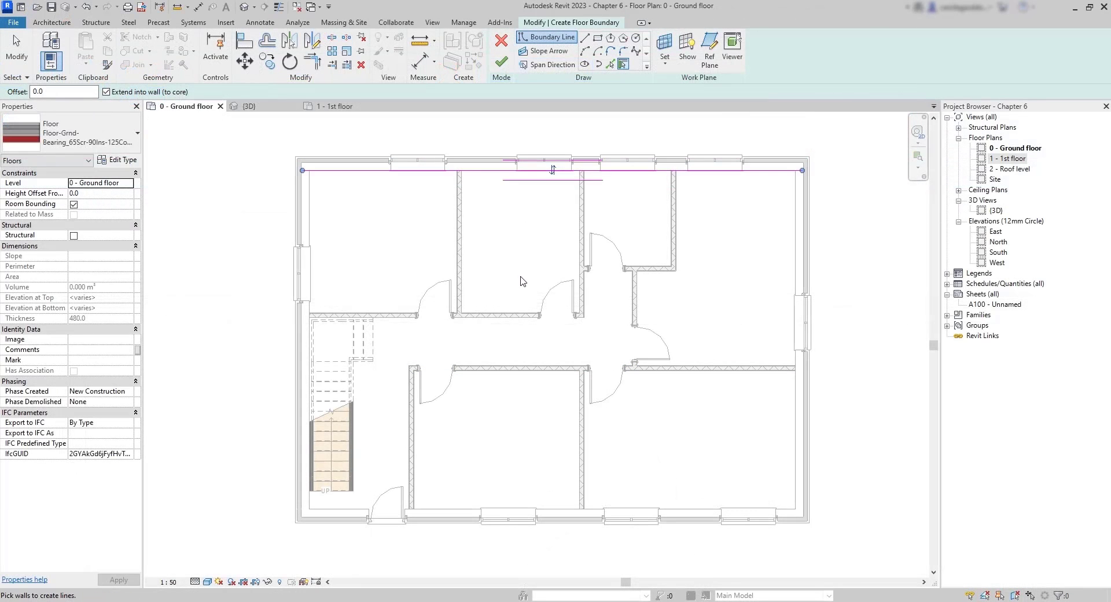
click(797, 237)
click(573, 512)
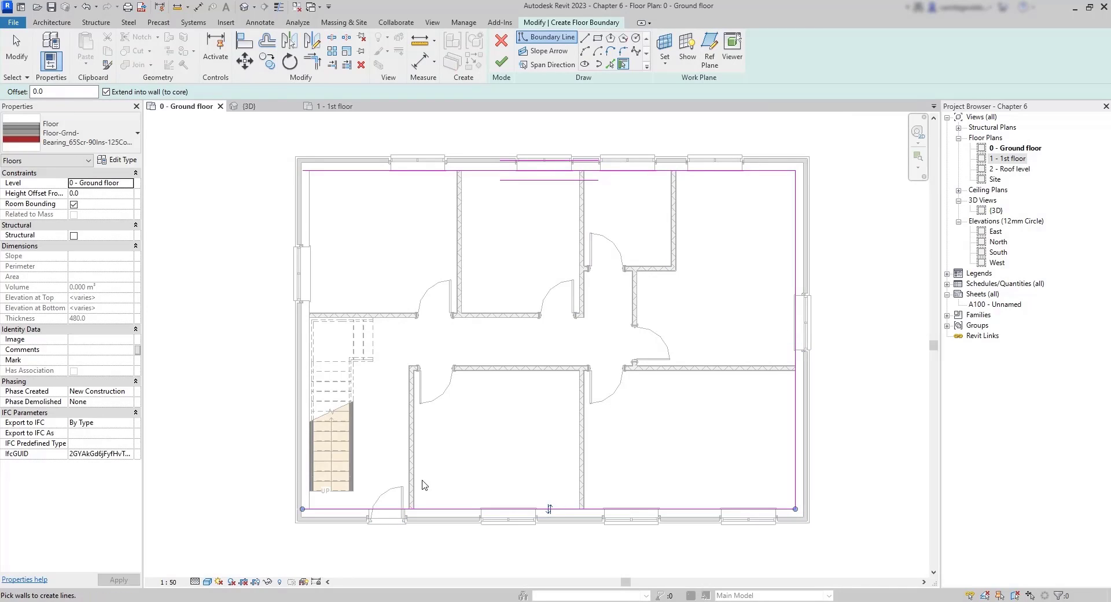
click(303, 463)
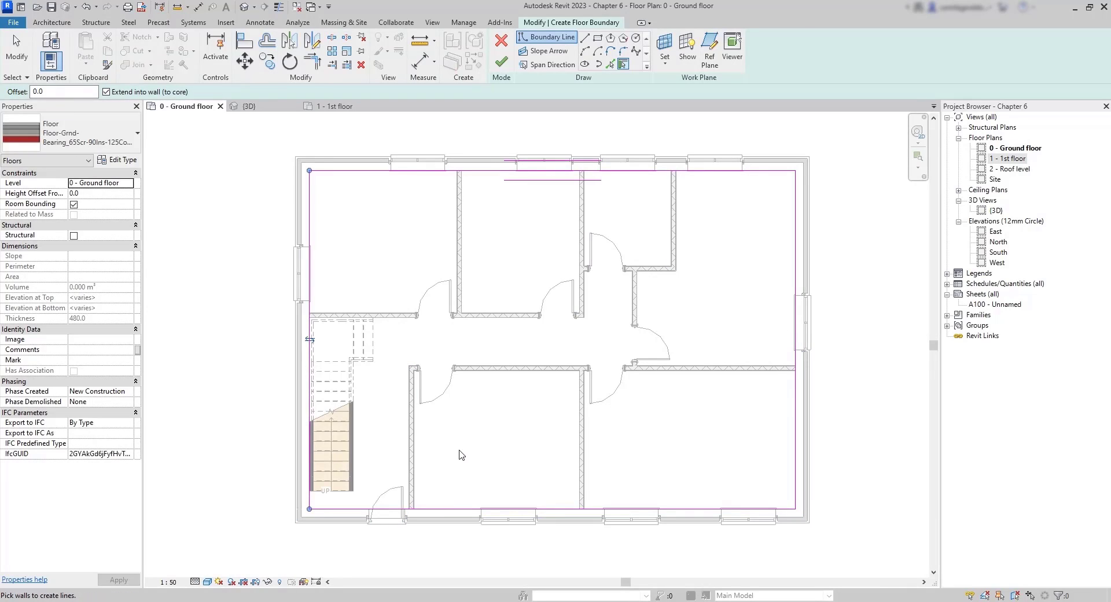
click(502, 63)
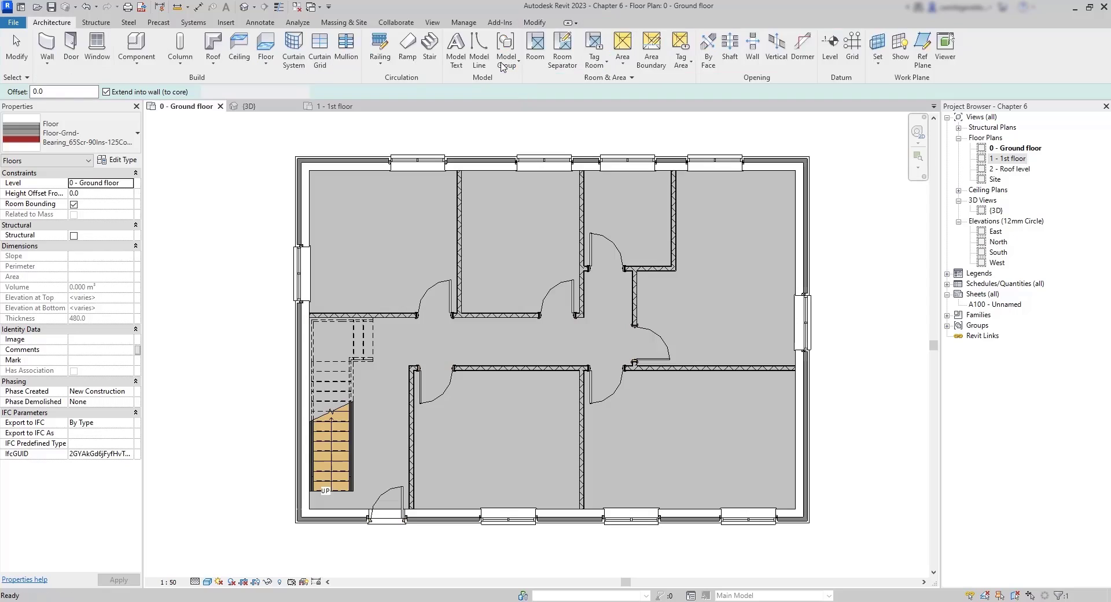
click(462, 125)
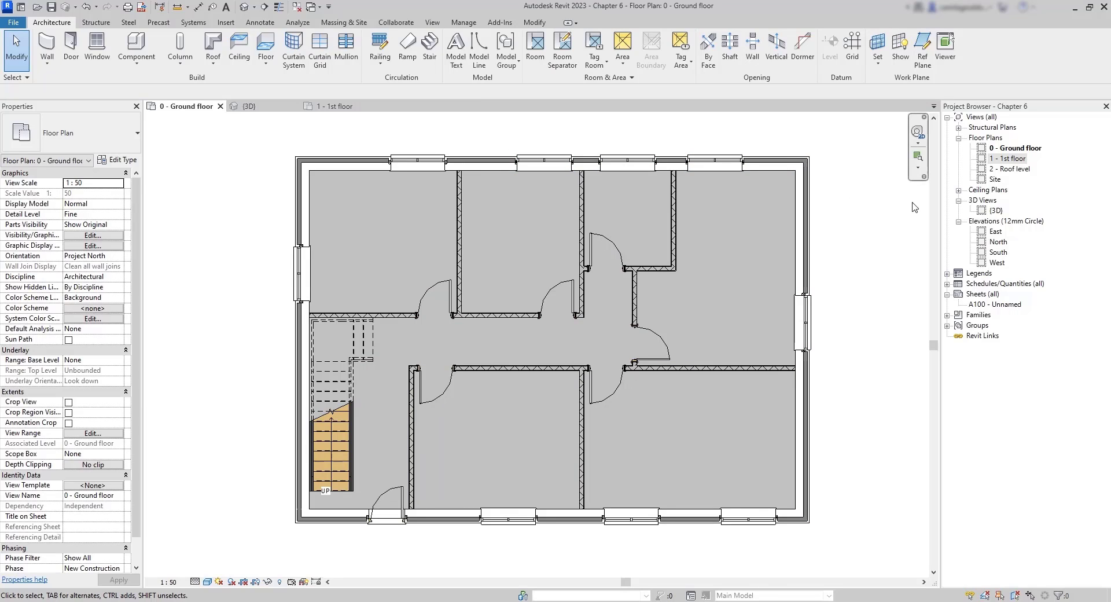
double_click(996, 210)
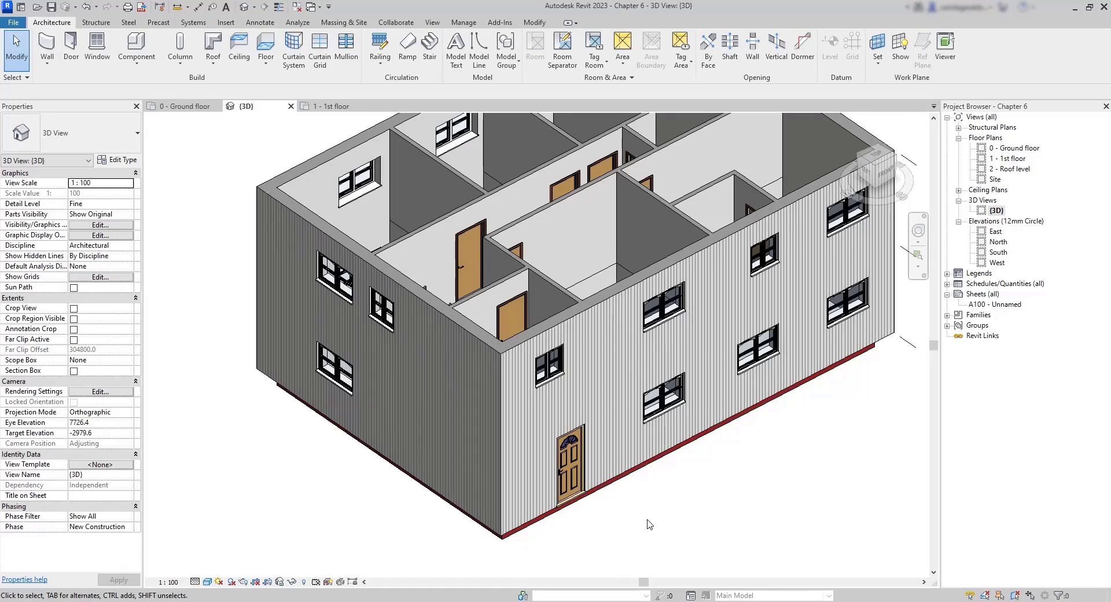
shift+middle_drag(648, 521, 620, 376)
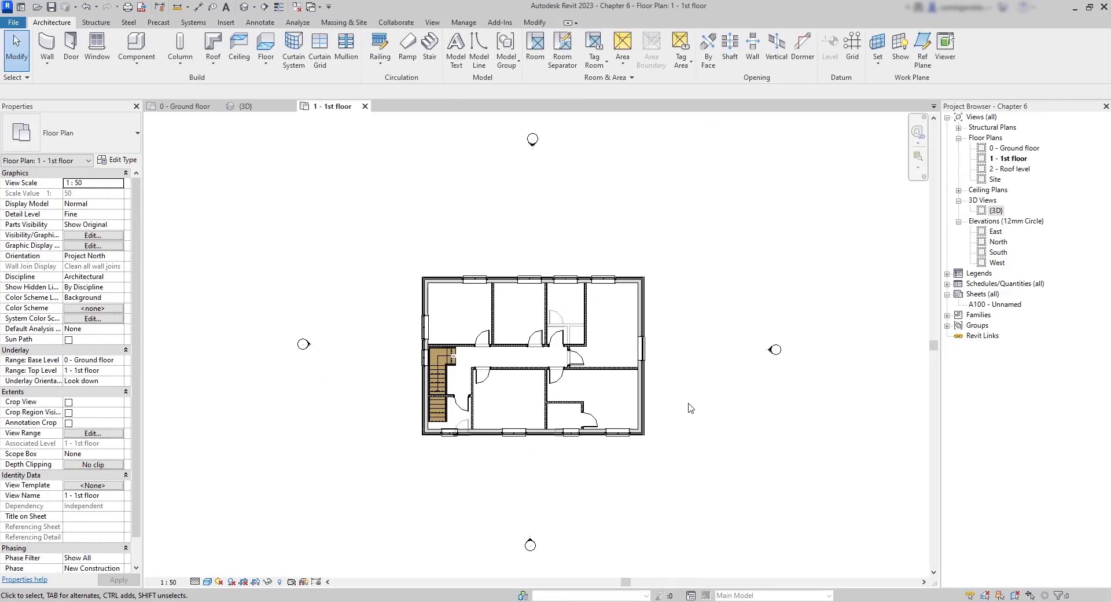
Step: Start a floor on the 1st floor plan, saving the project when reminded, and choose the Floor-Upper_160mmConc-CorusComFlor51 type
scroll(690, 399, up, 4)
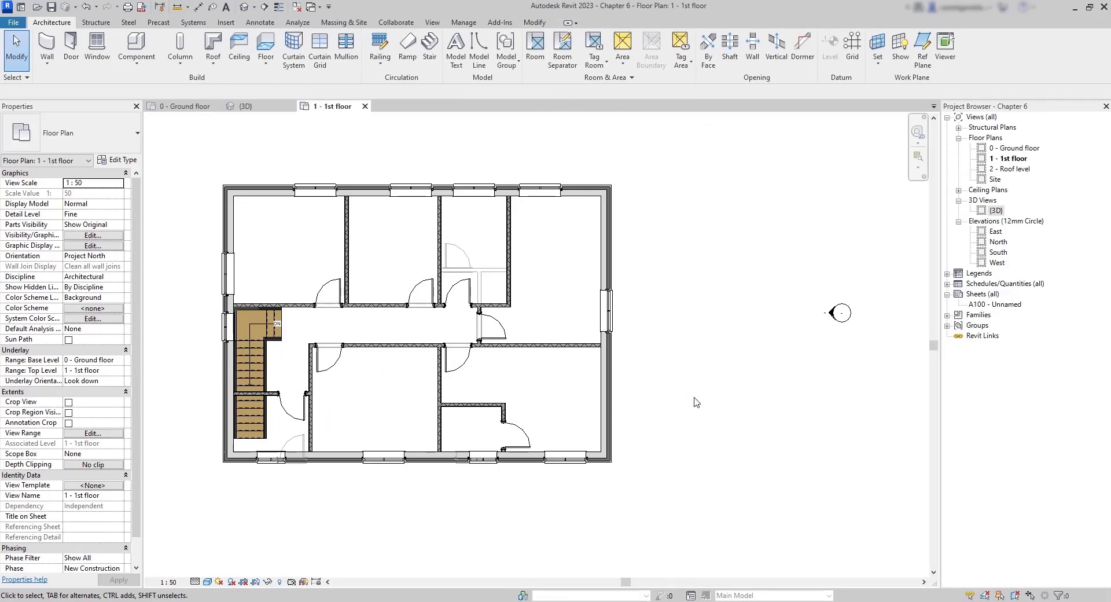
click(265, 41)
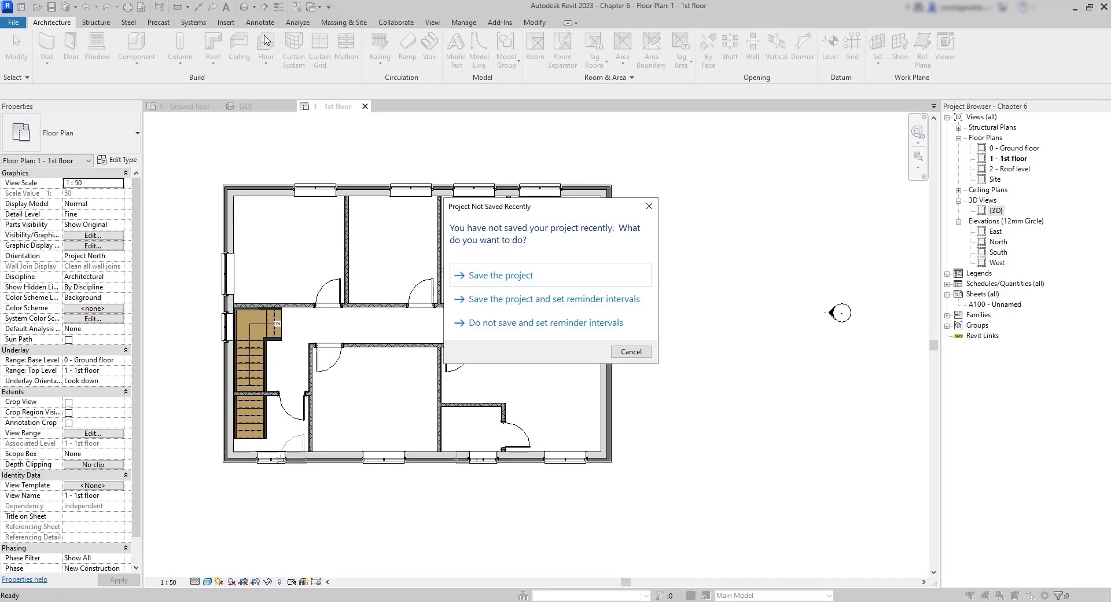
click(598, 281)
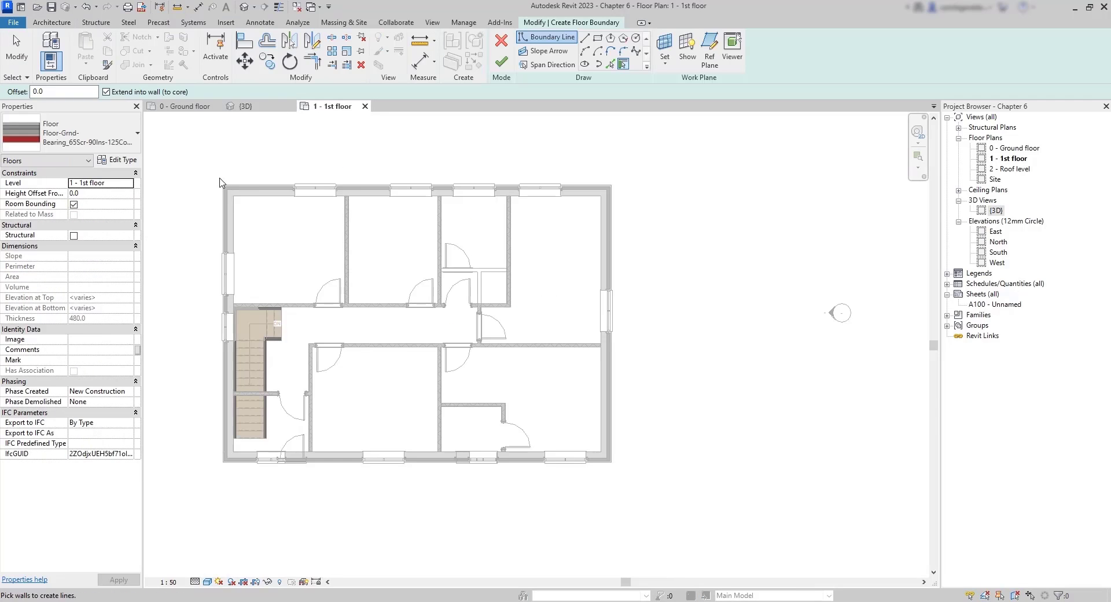
click(138, 136)
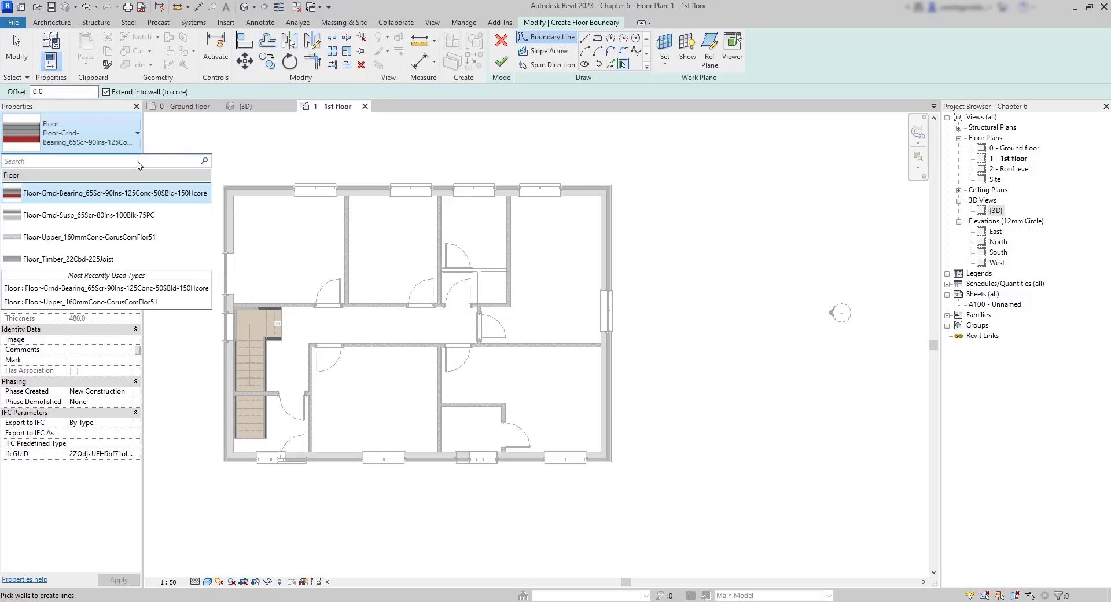
click(132, 237)
Step: Pick the four exterior walls as the 1st floor slab's boundary and finish the floor
click(416, 191)
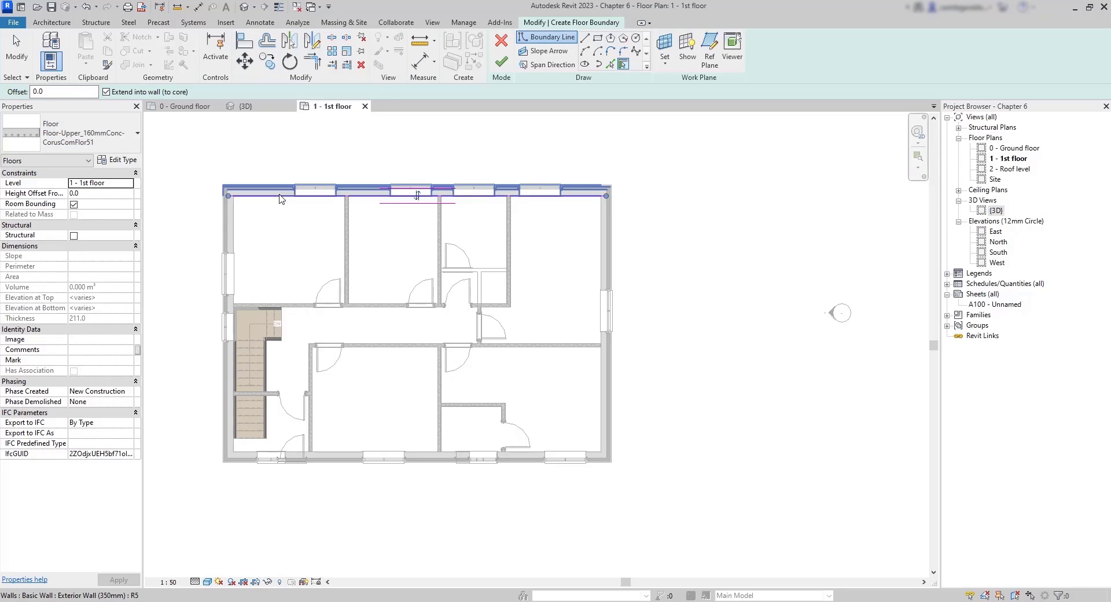
click(605, 342)
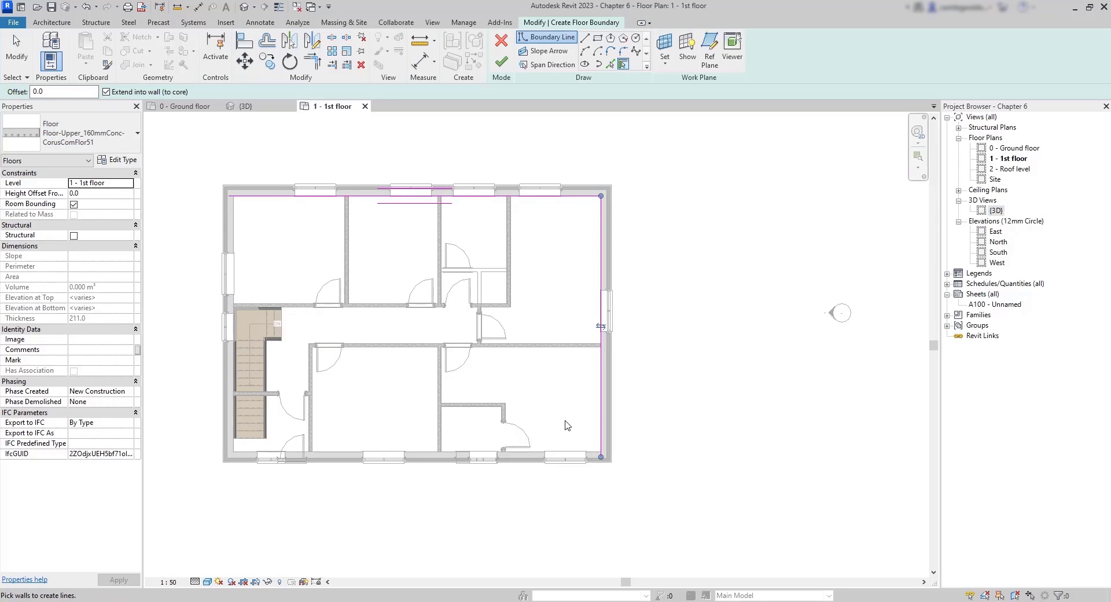
click(488, 477)
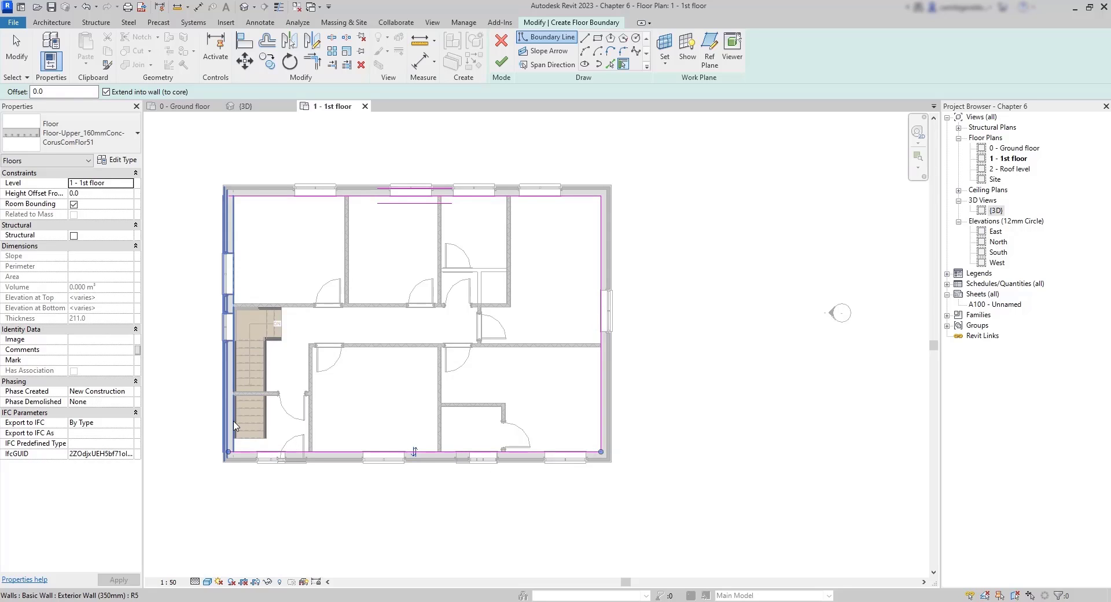
click(230, 405)
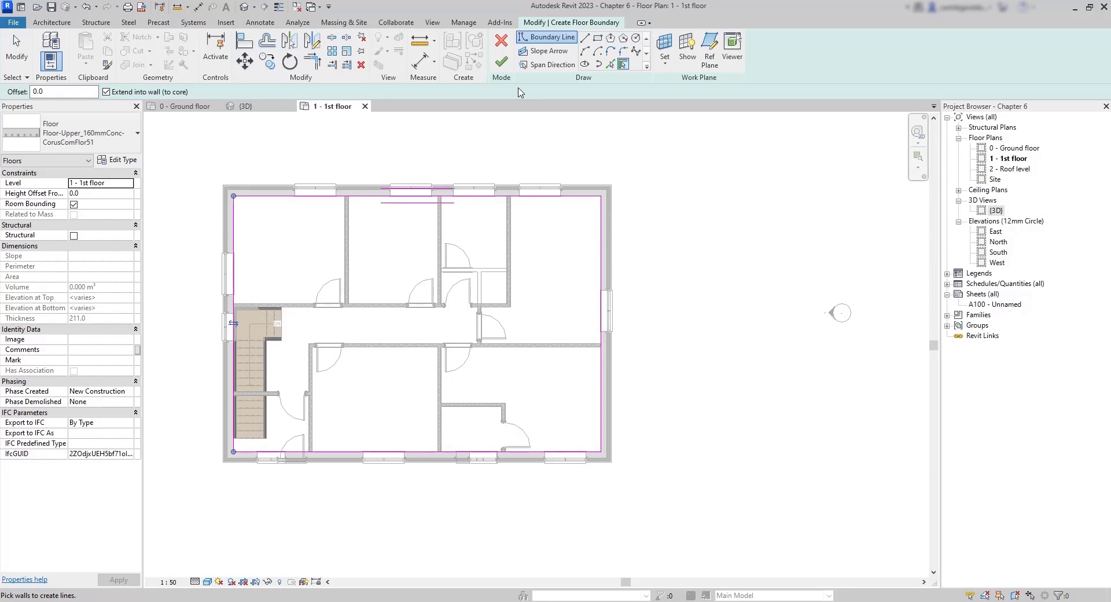
click(501, 61)
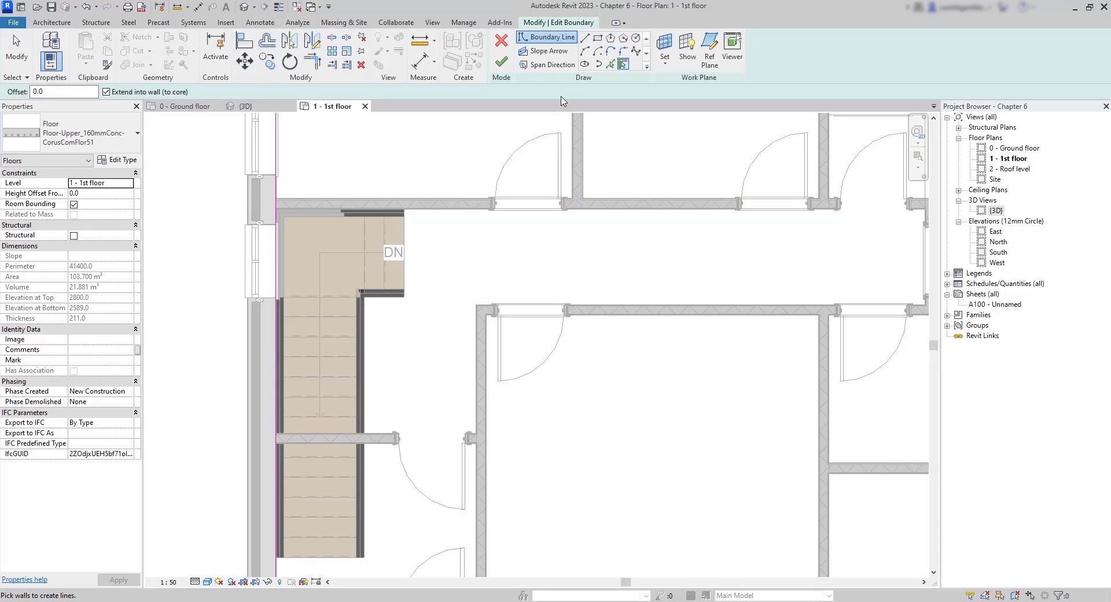
Step: Sketch chained boundary lines around the stair on the 1st floor slab, with a 200 mm jog and 1100 mm landing edge, and try to finish
click(584, 40)
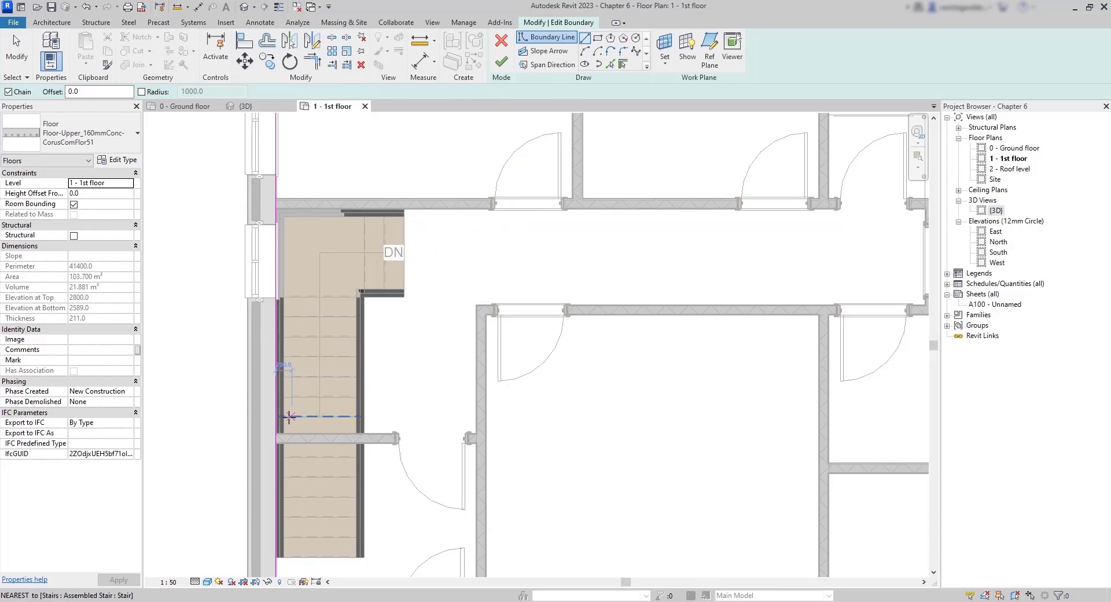
click(276, 433)
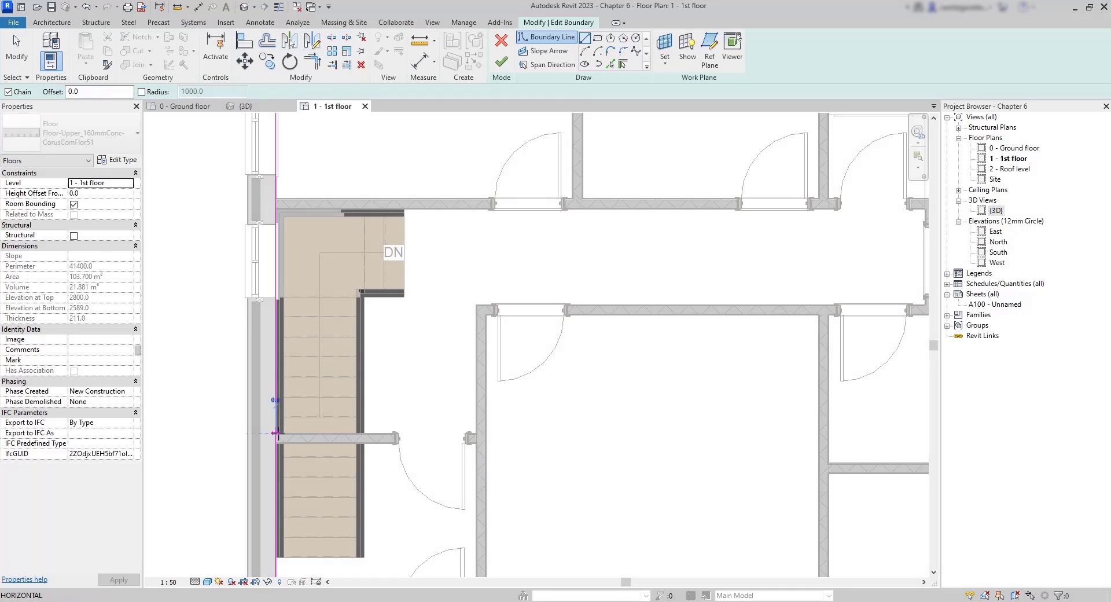
click(387, 433)
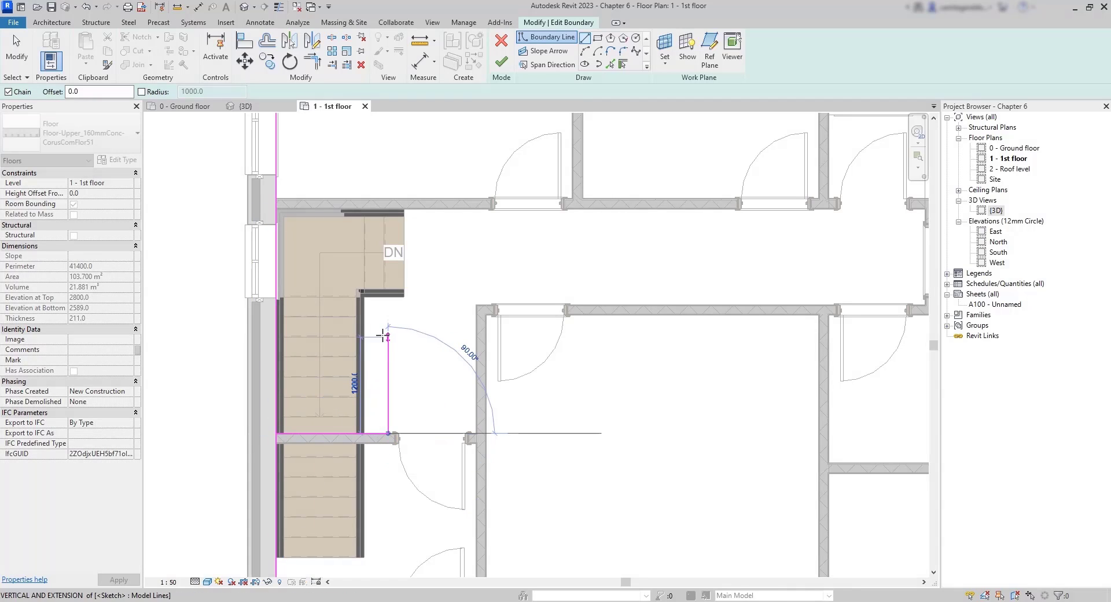
click(388, 296)
scroll(388, 296, up, 2)
scroll(405, 295, up, 2)
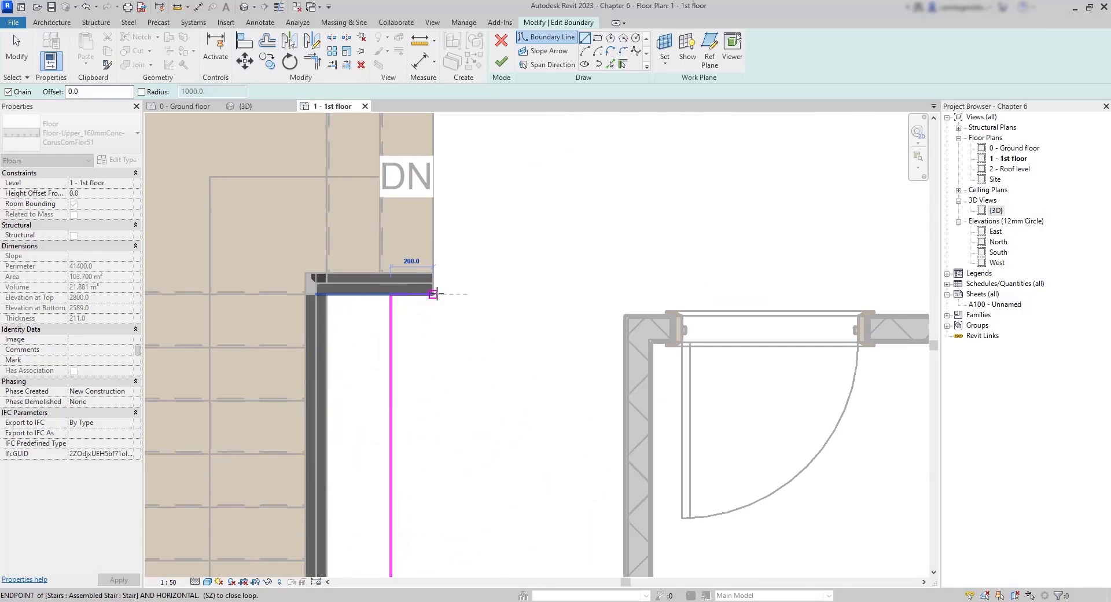
click(434, 295)
scroll(434, 295, down, 1)
click(434, 118)
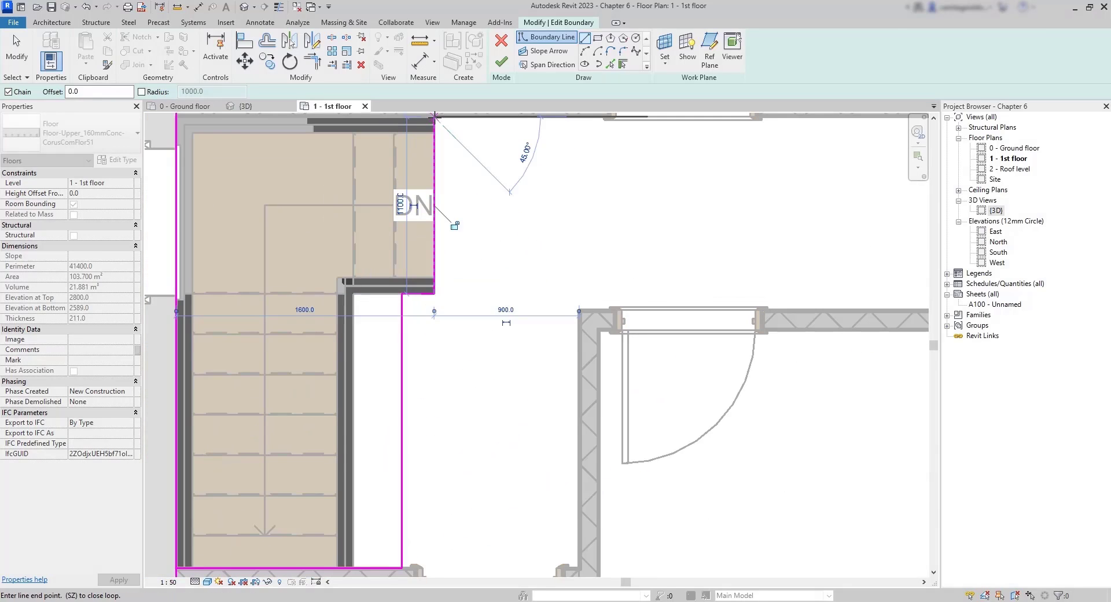
middle_drag(452, 219, 458, 341)
click(181, 238)
key(Escape)
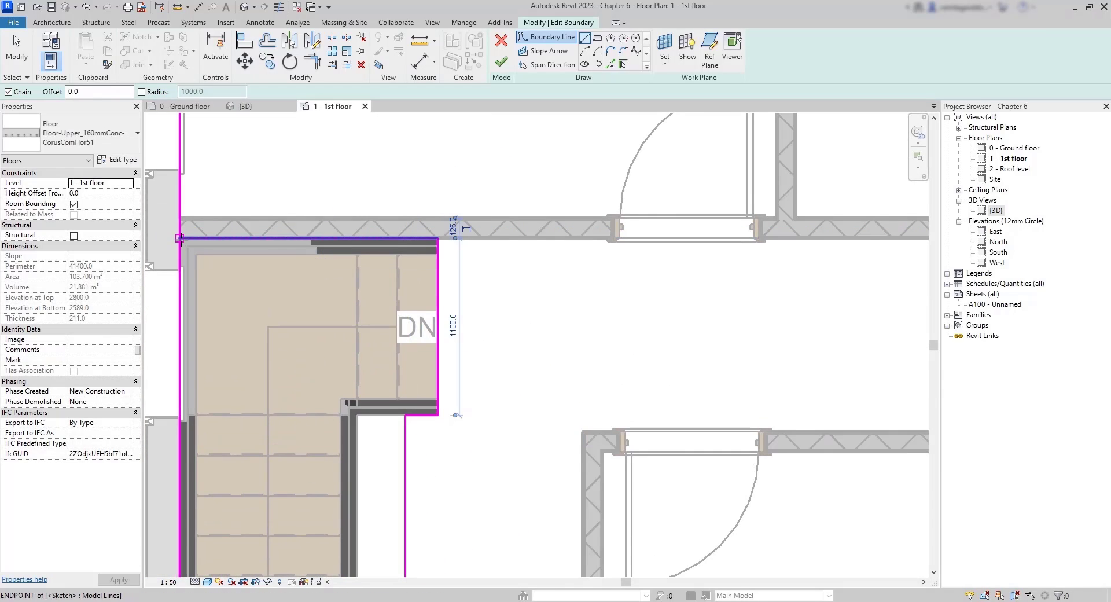
scroll(480, 426, down, 4)
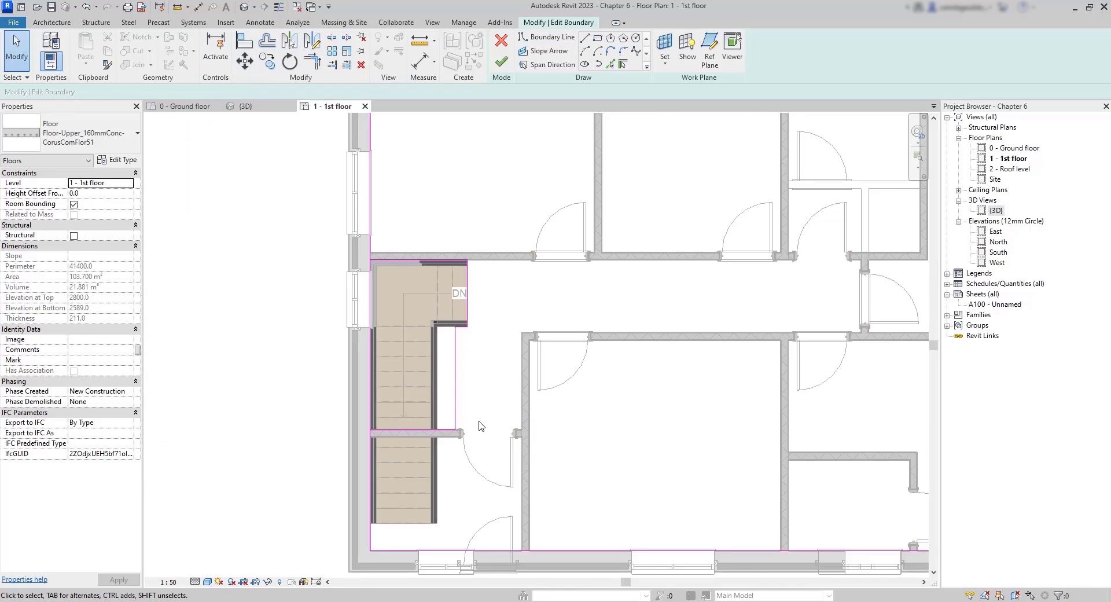
click(500, 63)
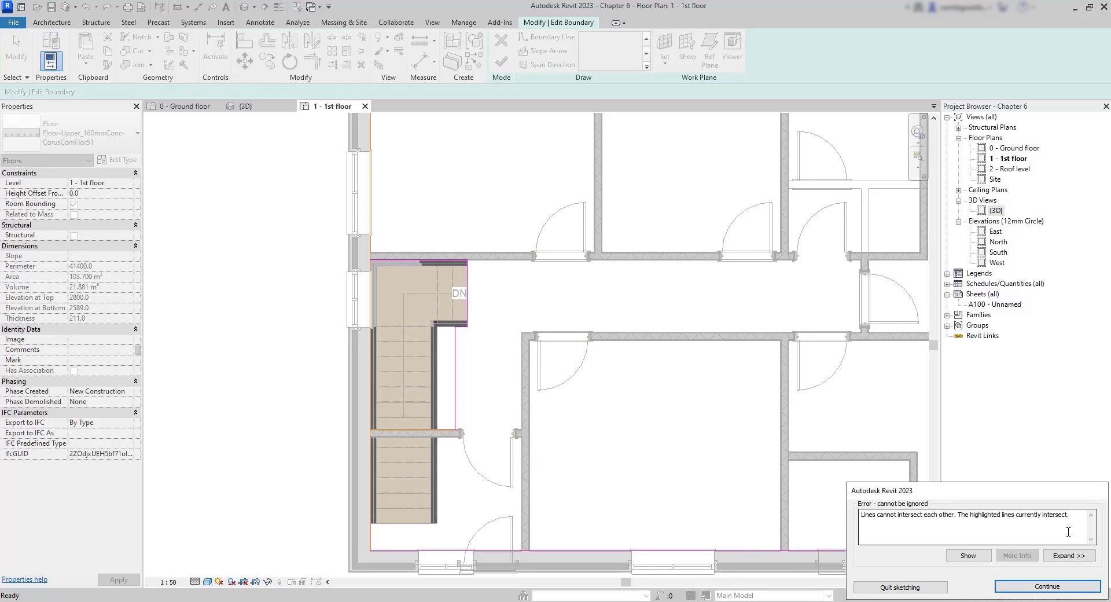
click(1069, 585)
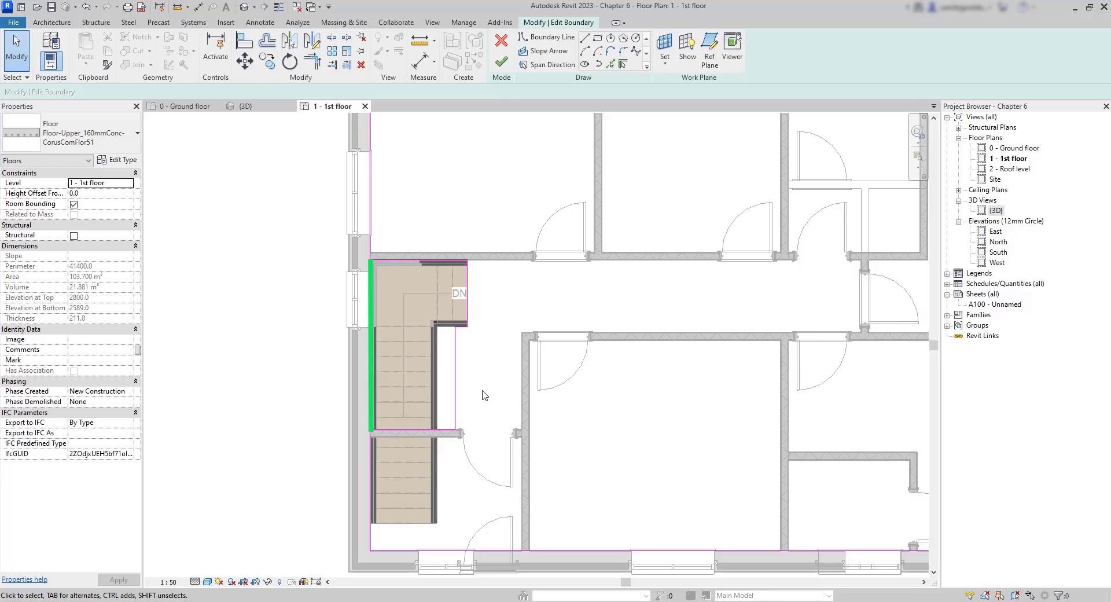
Step: Split the slab's exterior-wall boundary line at both corners of the stair opening and delete the segment beside the stair
click(332, 38)
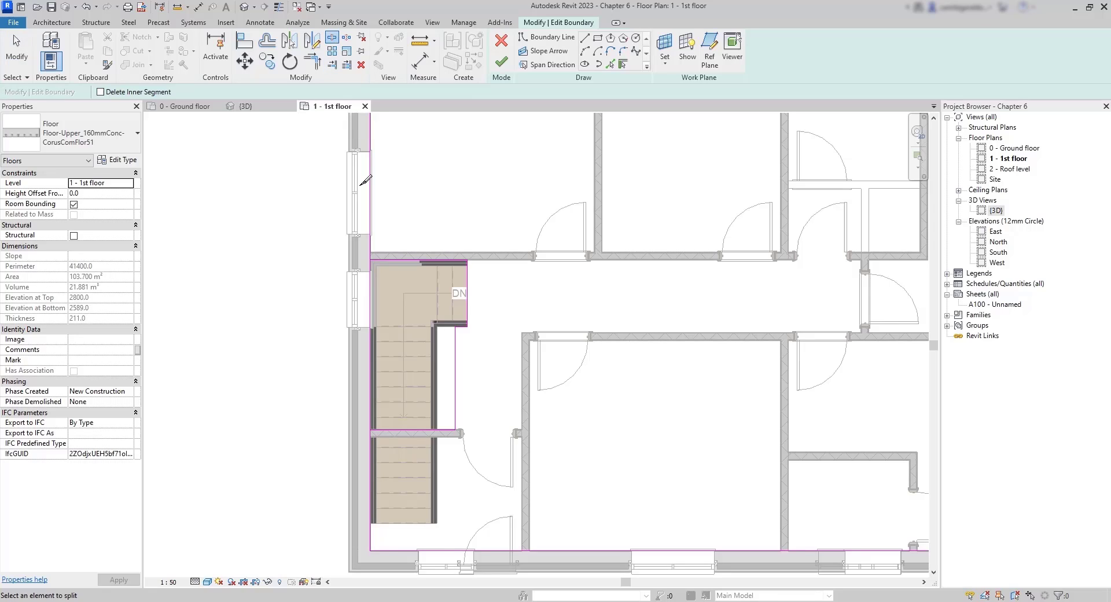
click(371, 259)
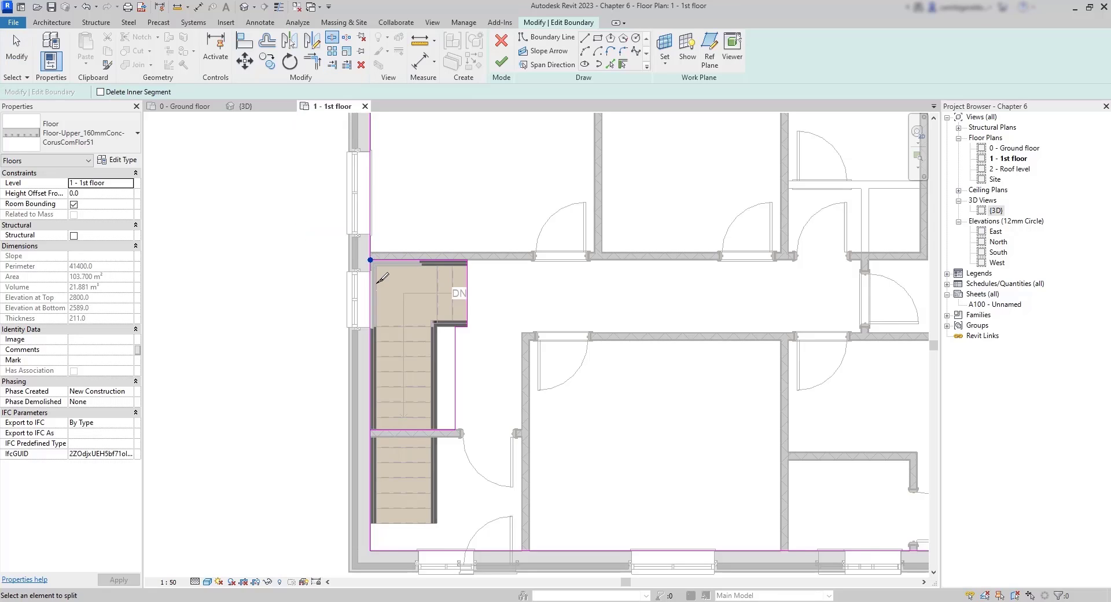
click(371, 430)
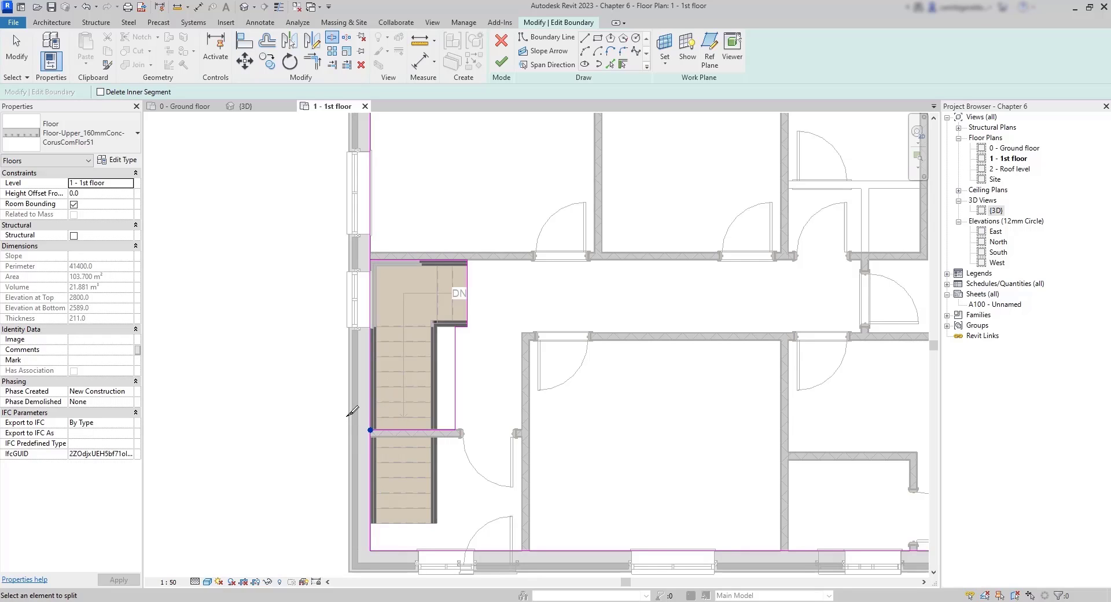
click(25, 62)
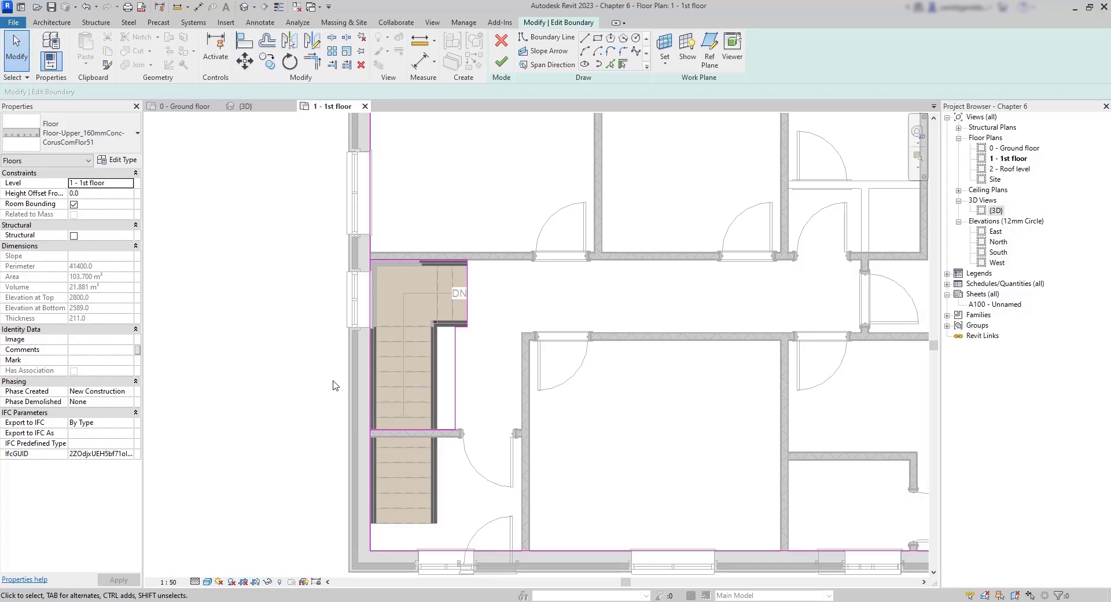
click(371, 376)
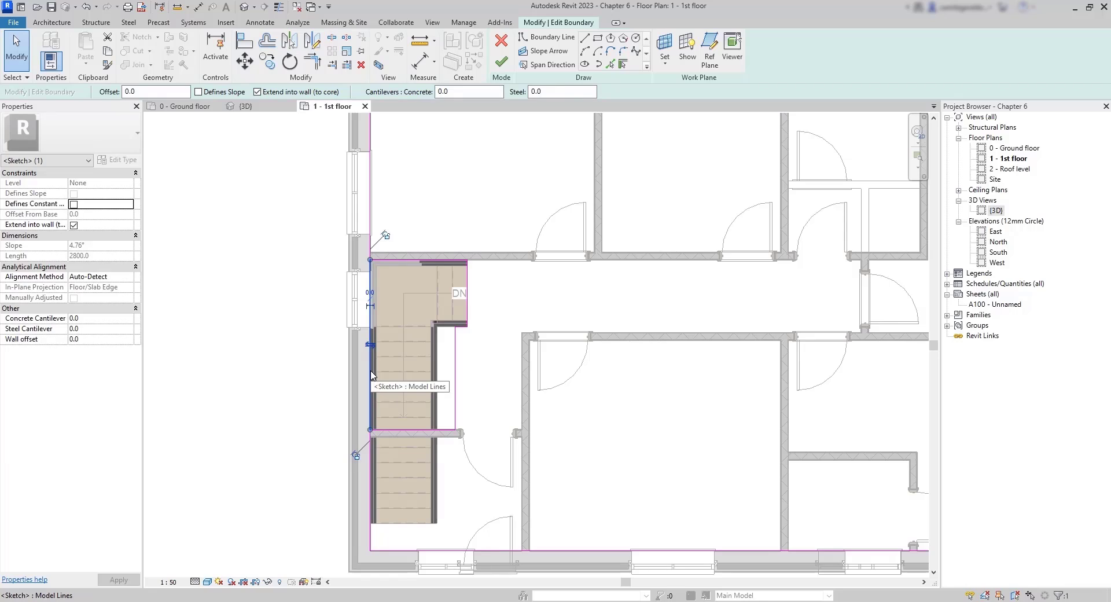
click(325, 401)
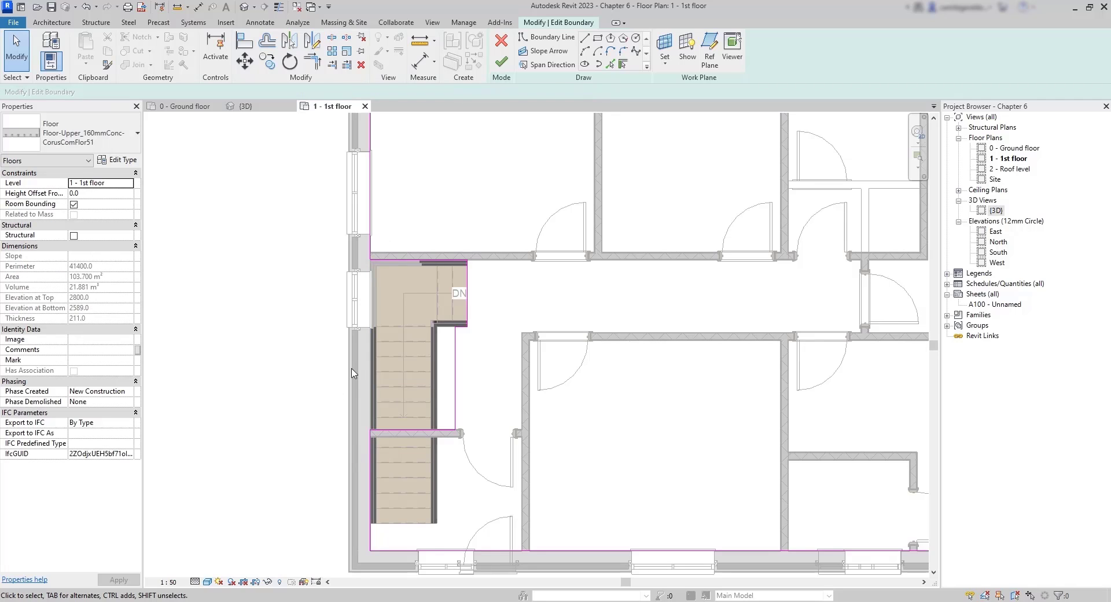
Step: Finish the 1st floor slab's boundary and inspect the slab in the floor plan and in Section 1
click(503, 60)
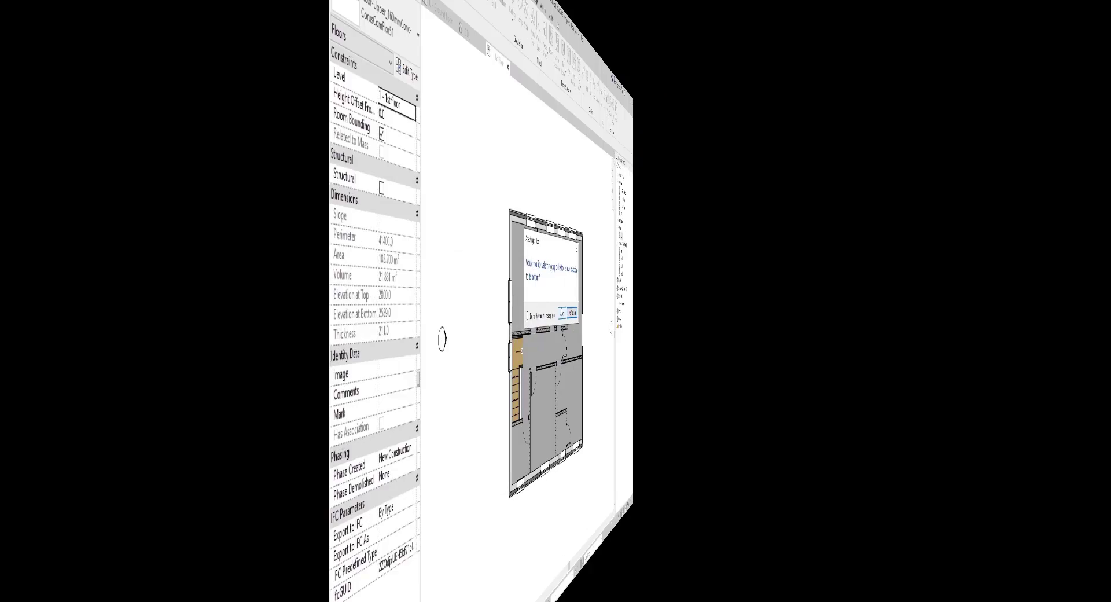
click(590, 314)
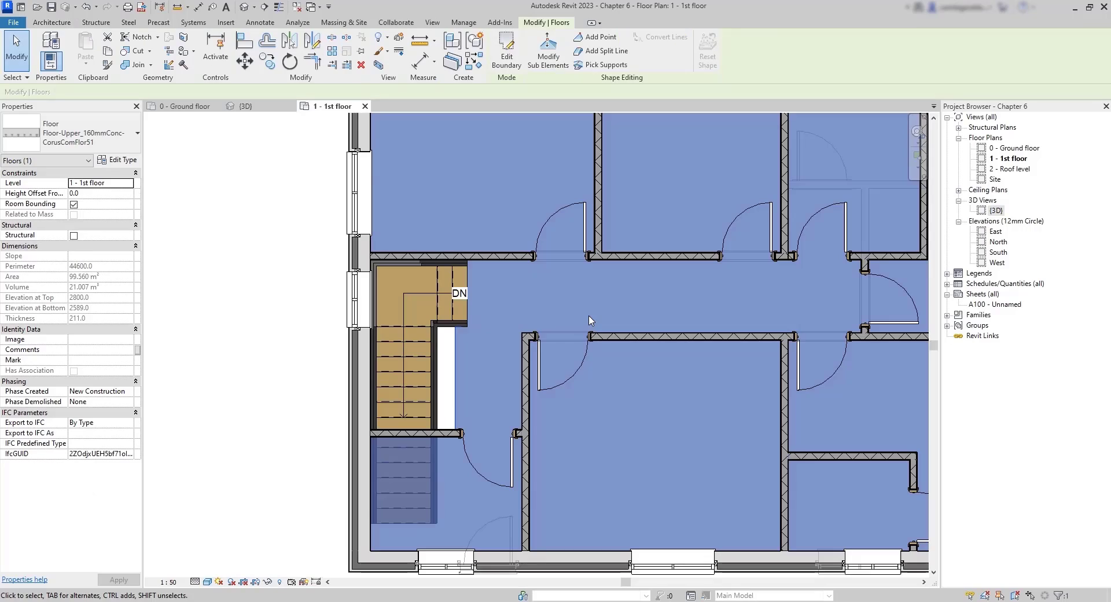
scroll(268, 368, down, 3)
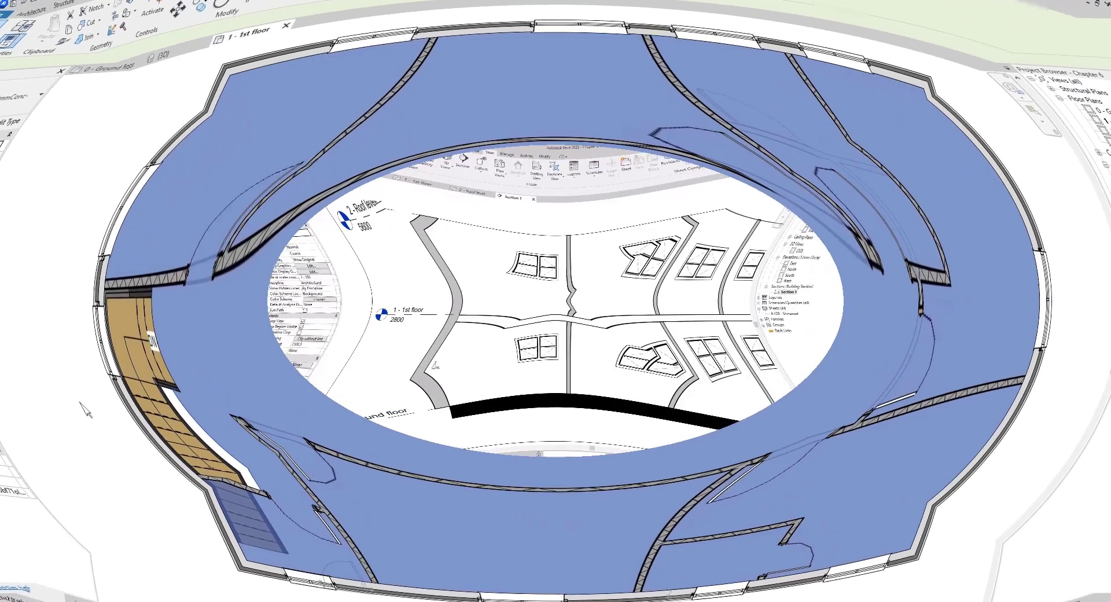
scroll(386, 359, up, 2)
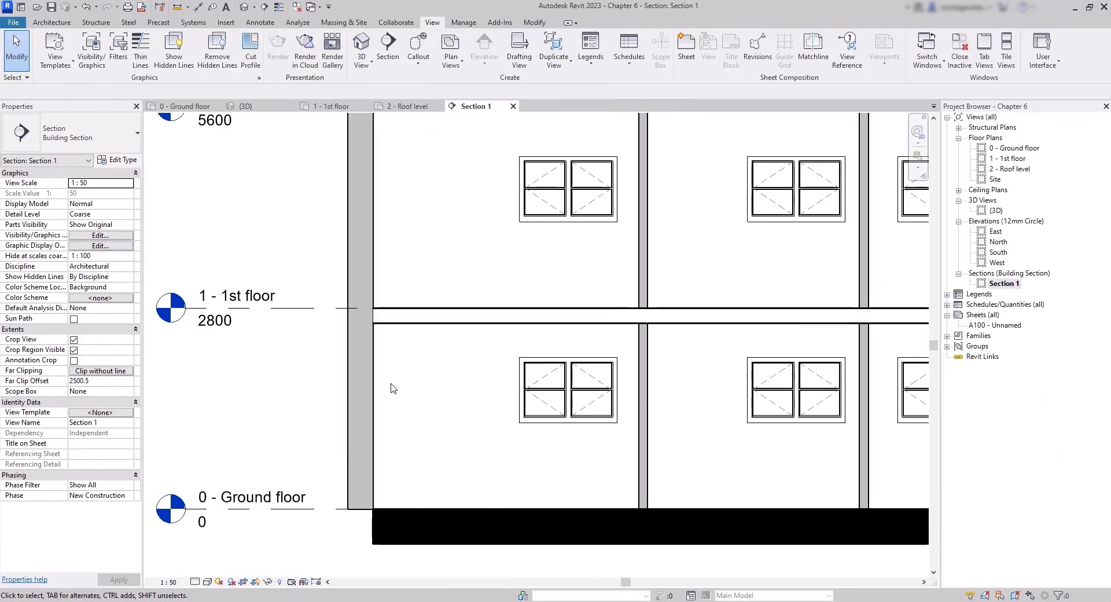
click(394, 327)
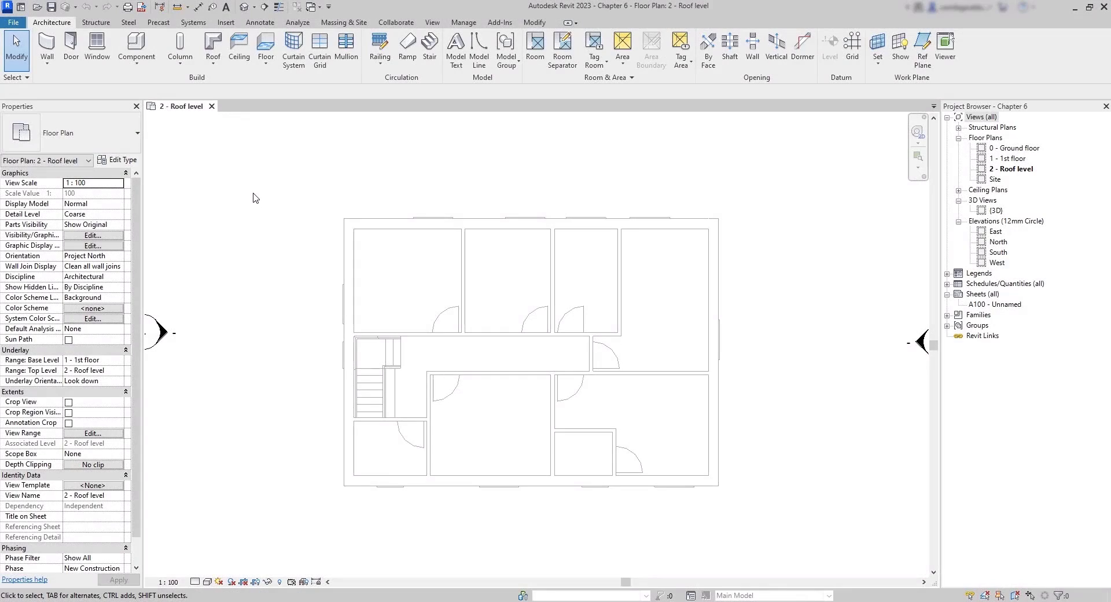
Step: Create a Roof_Generic-400mm roof by footprint on 2 - Roof level, picking the four exterior walls with 30° slopes and no overhang
click(214, 65)
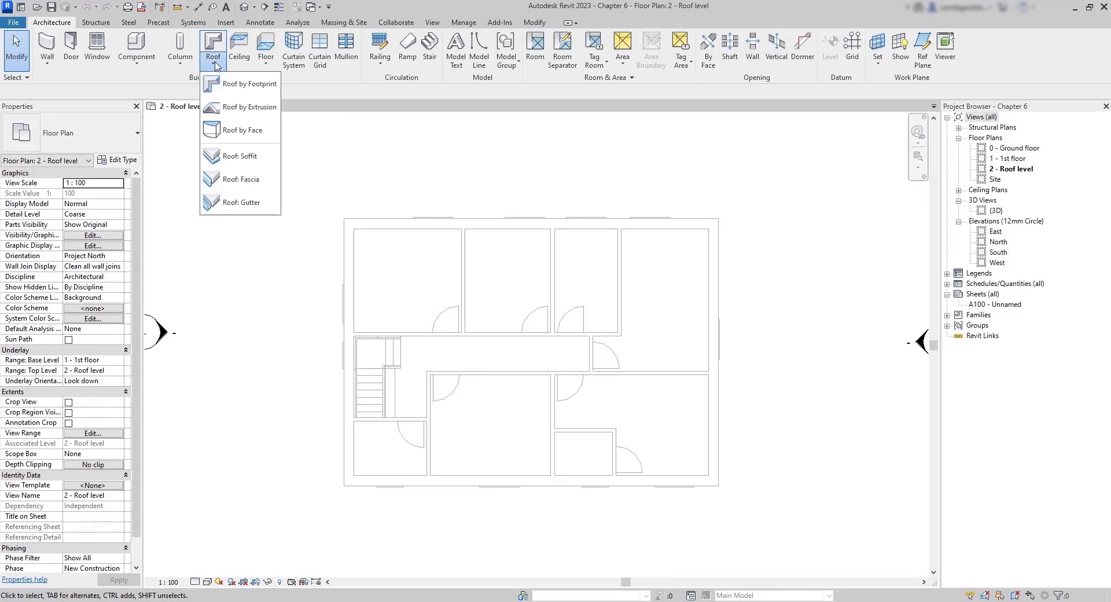
click(229, 91)
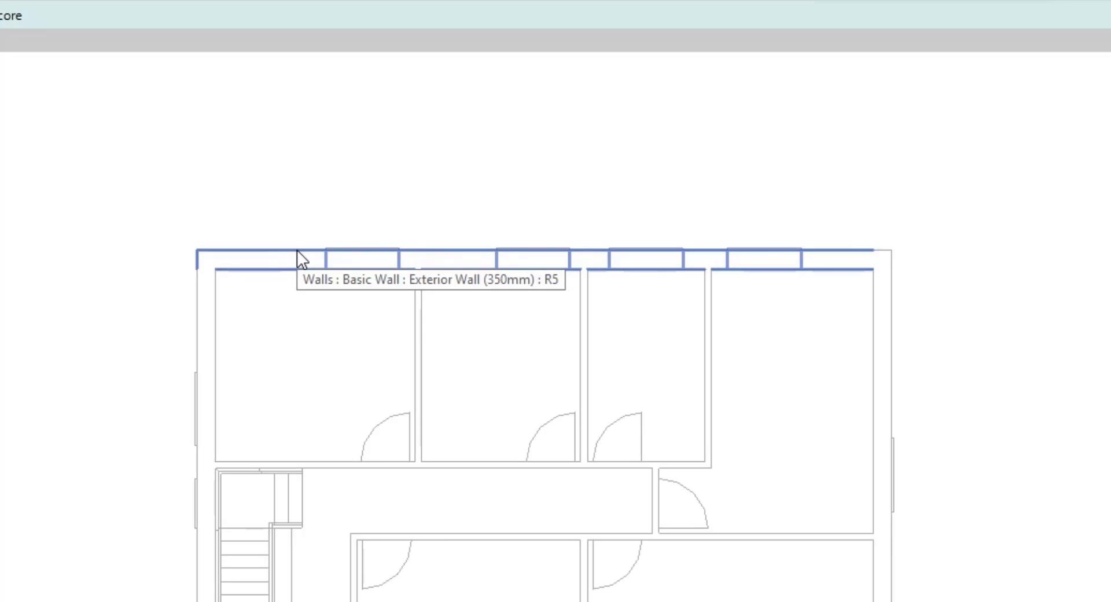
click(300, 250)
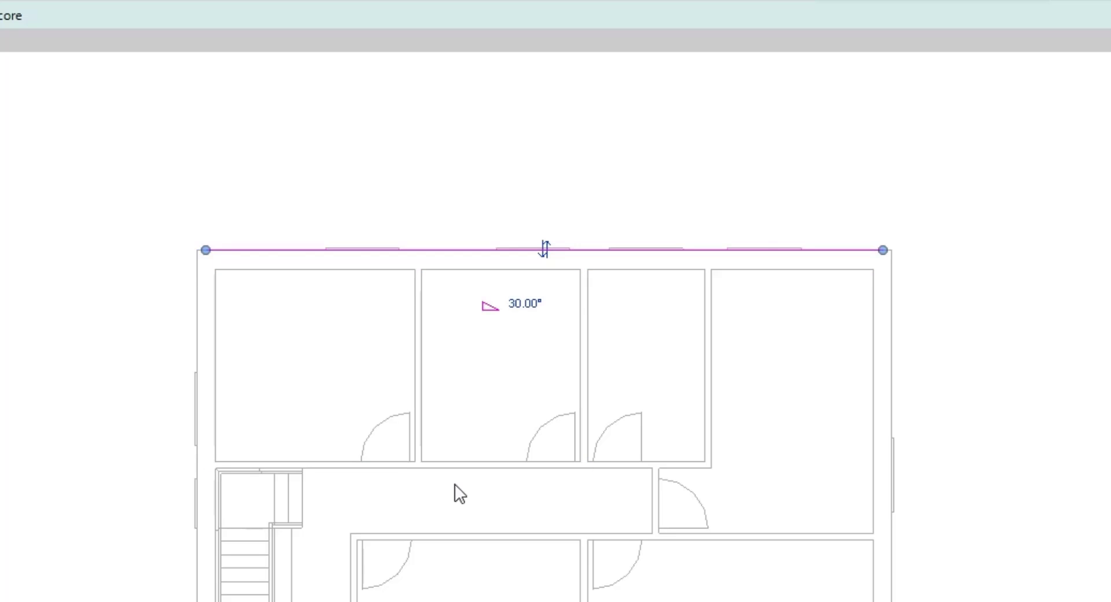
click(879, 447)
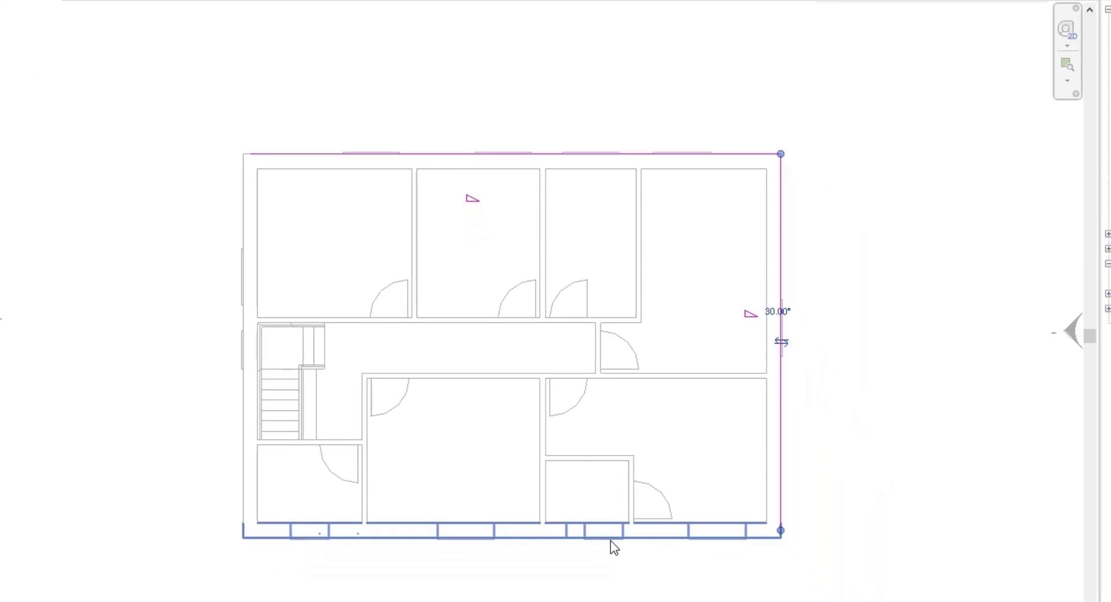
click(610, 538)
click(243, 434)
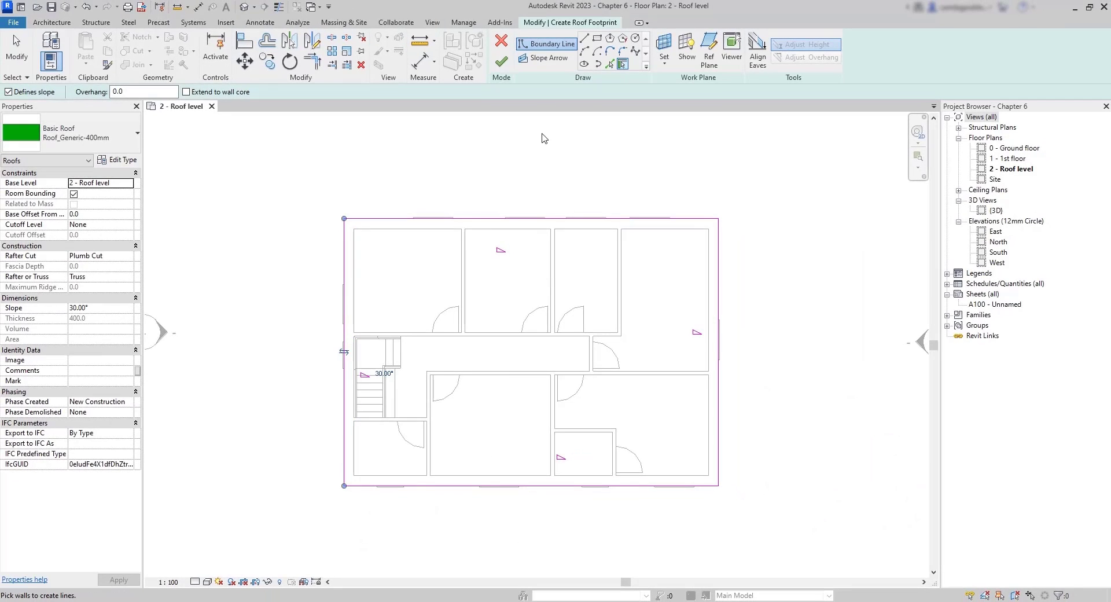
click(502, 60)
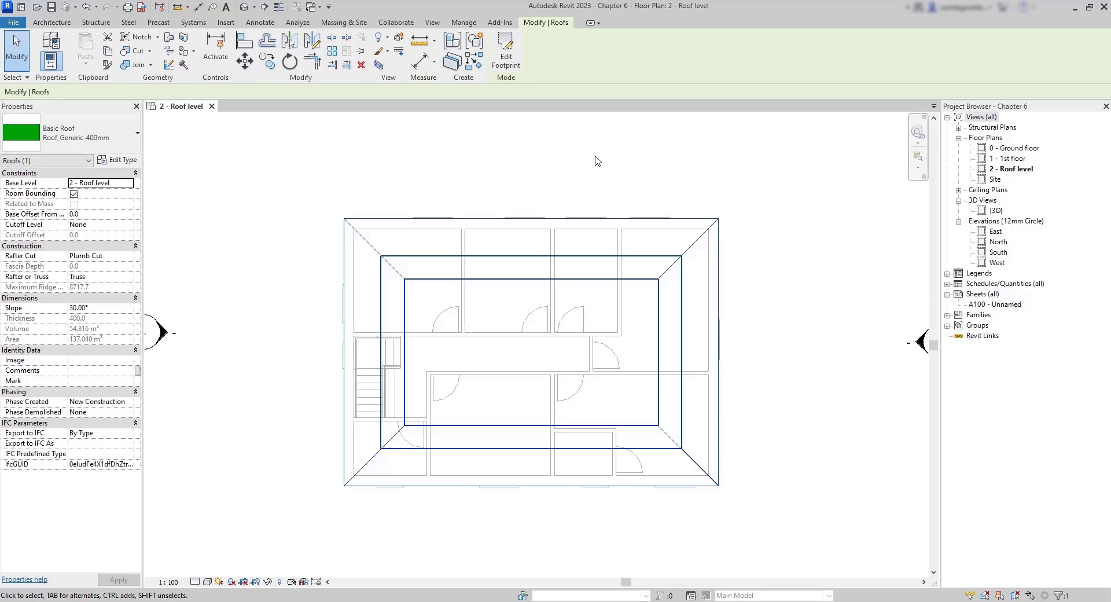
Step: Inspect the four-sided sloped roof over the house from several angles in the 3D view
click(995, 210)
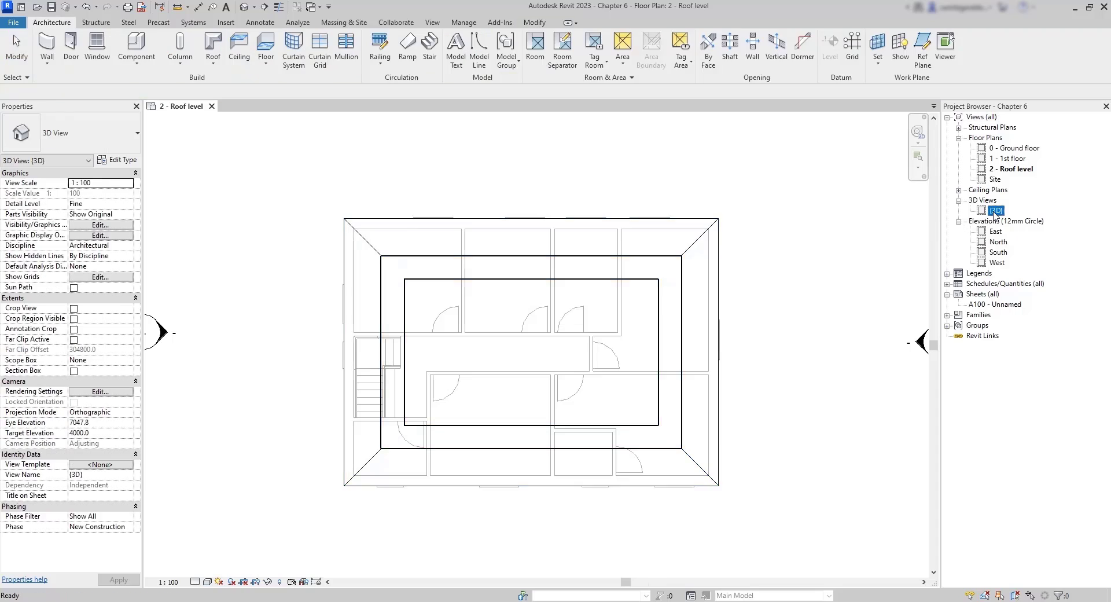
double_click(996, 210)
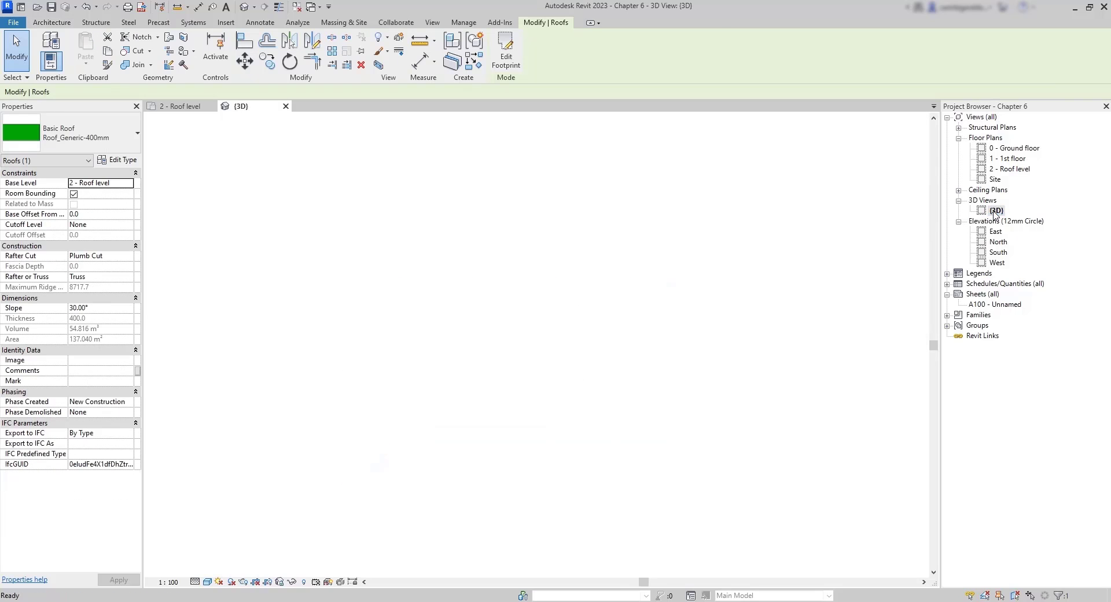
click(628, 501)
scroll(442, 332, up, 4)
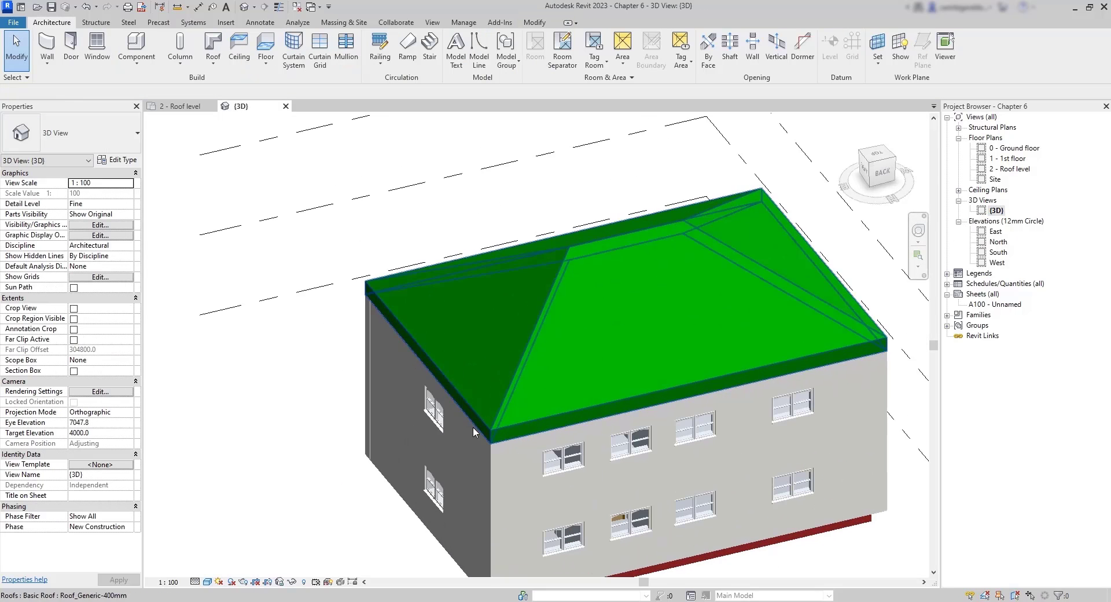
shift+middle_drag(473, 426, 631, 445)
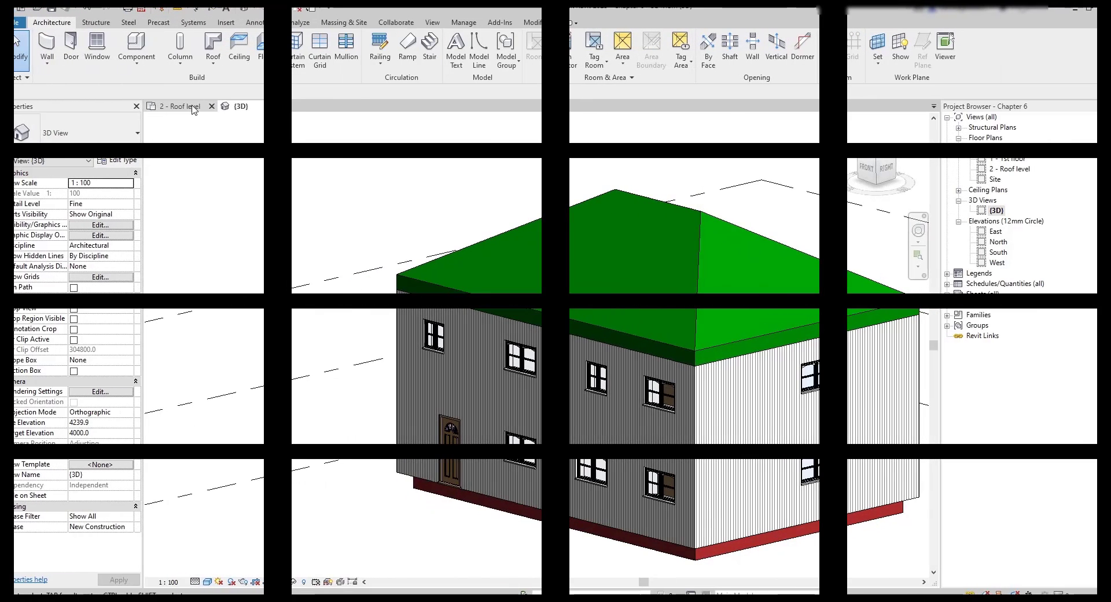
Step: Return to the 2 - Roof level plan and delete the roof
click(193, 110)
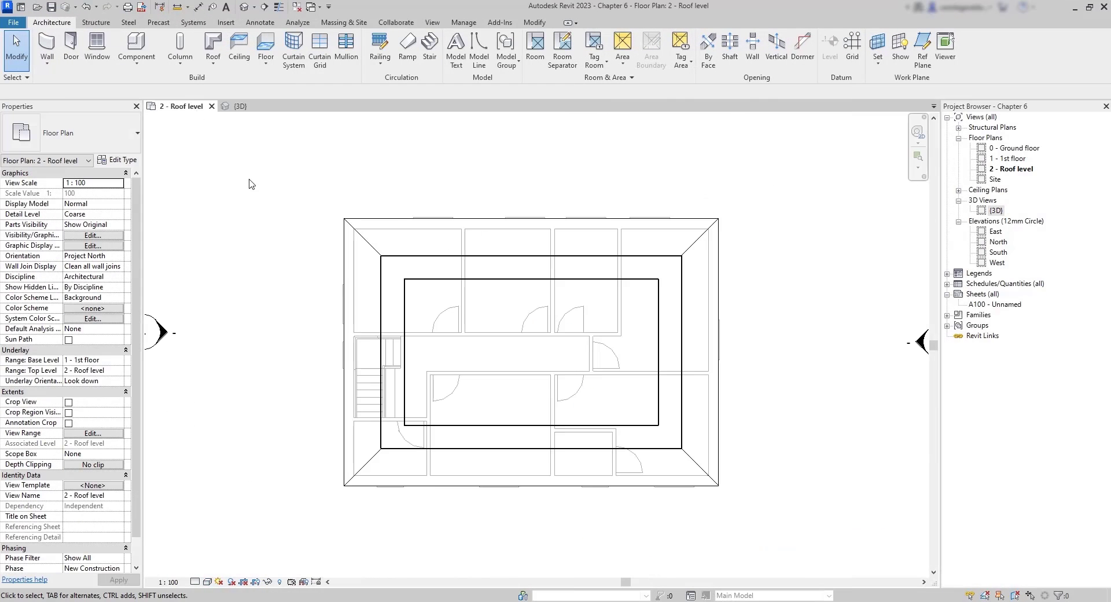
click(390, 219)
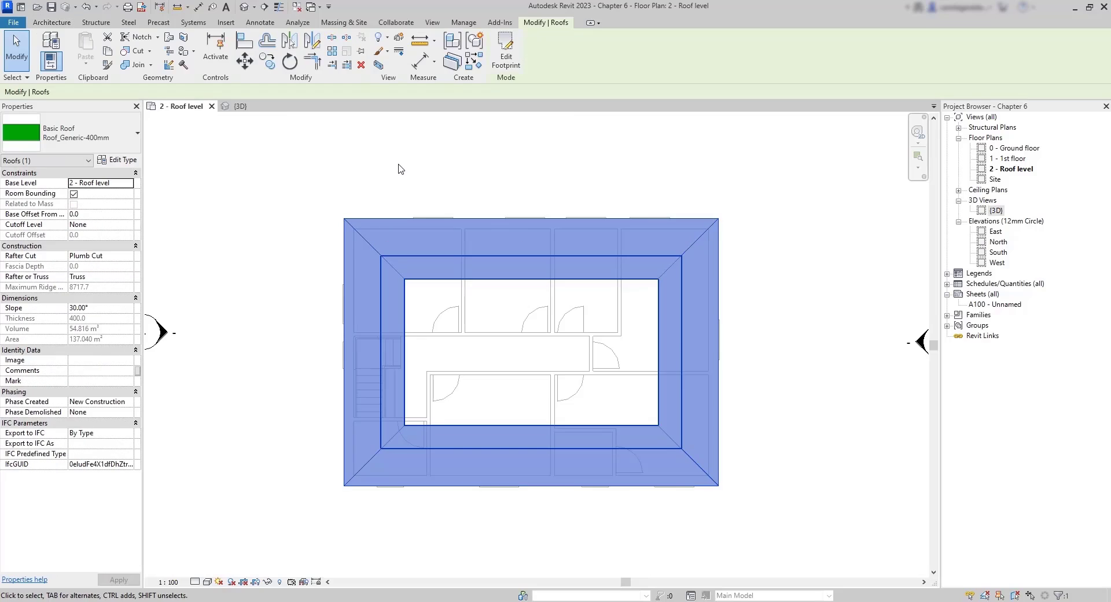
key(Escape)
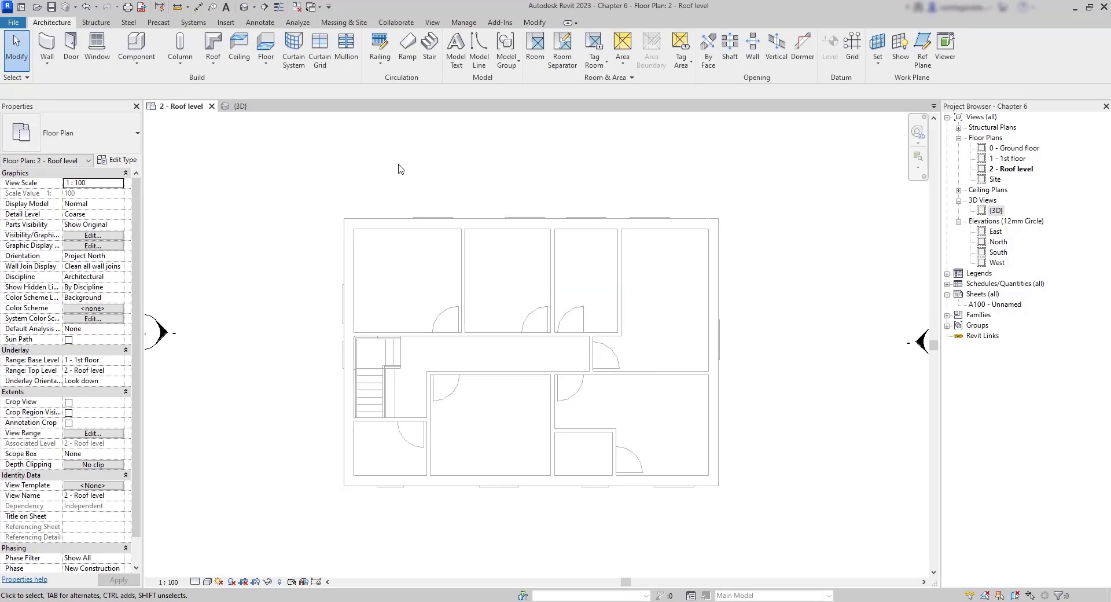
Step: Start a roof by footprint on the 2 - Roof level plan with a 300 mm overhang and pick the four exterior walls as its boundary
click(214, 62)
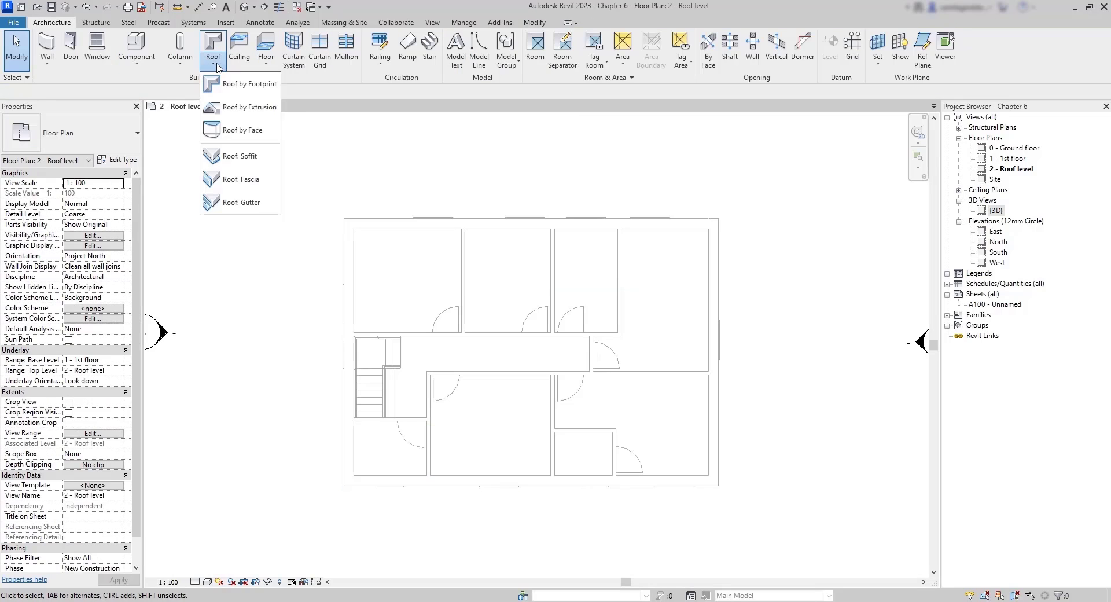
click(234, 86)
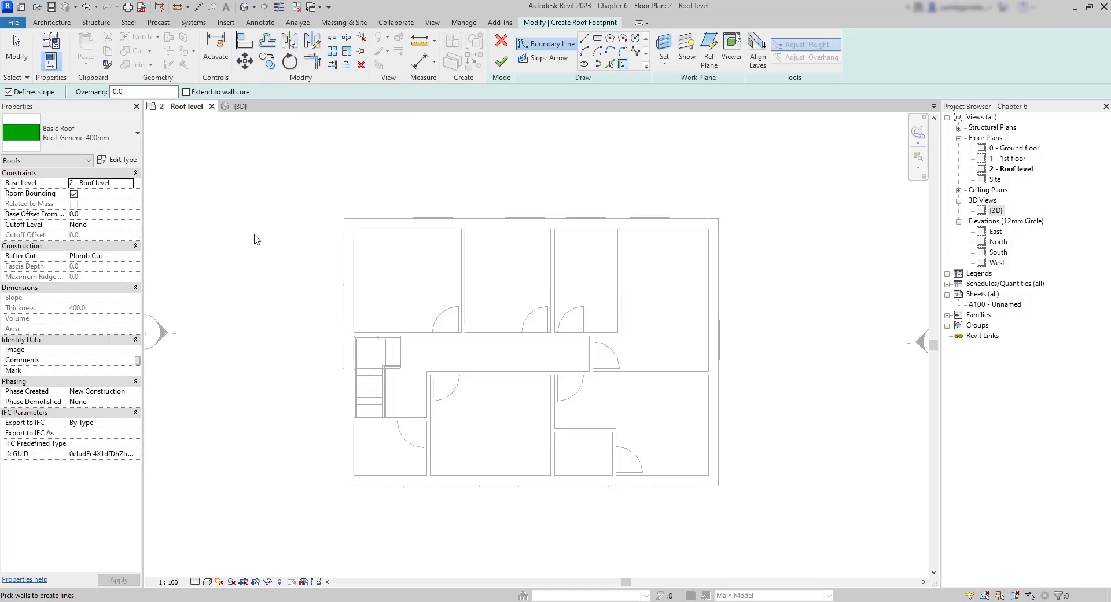
double_click(146, 92)
text(300)
key(Return)
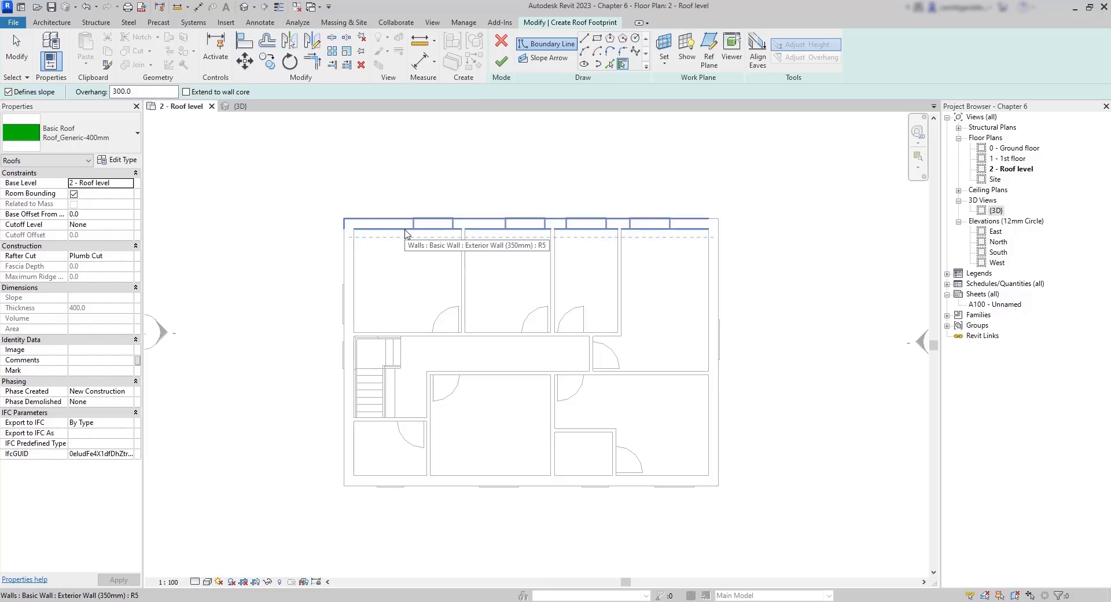
scroll(405, 233, up, 2)
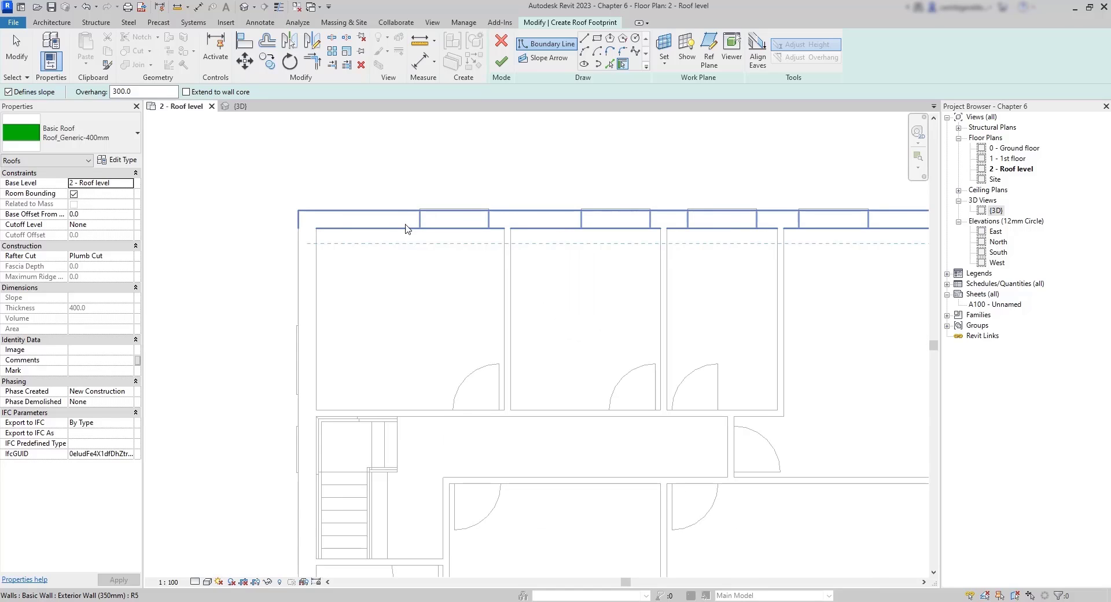
click(405, 217)
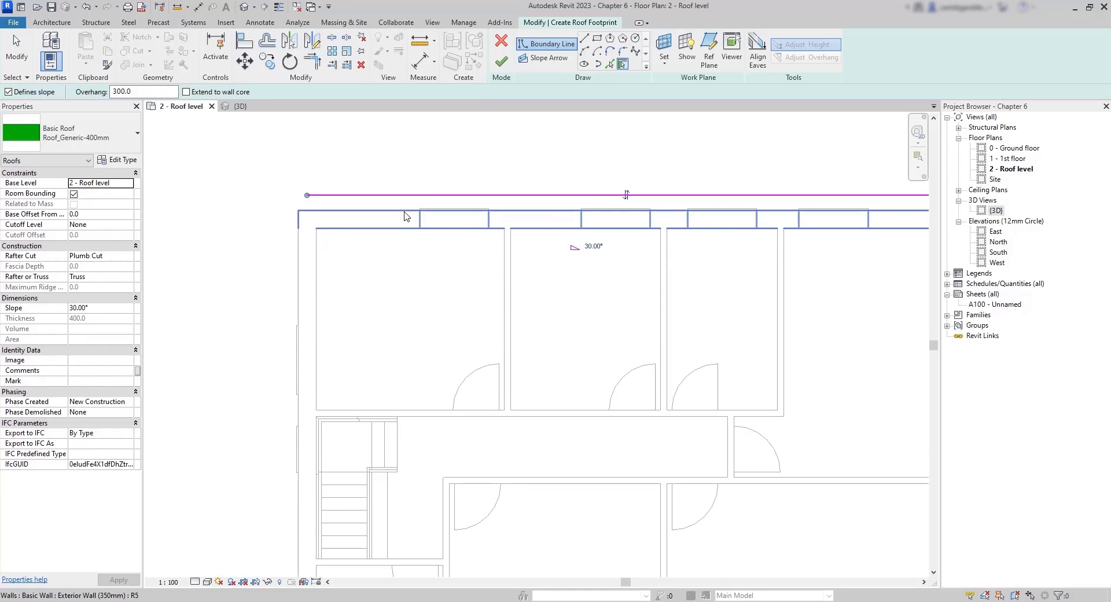
scroll(404, 218, down, 1)
click(817, 345)
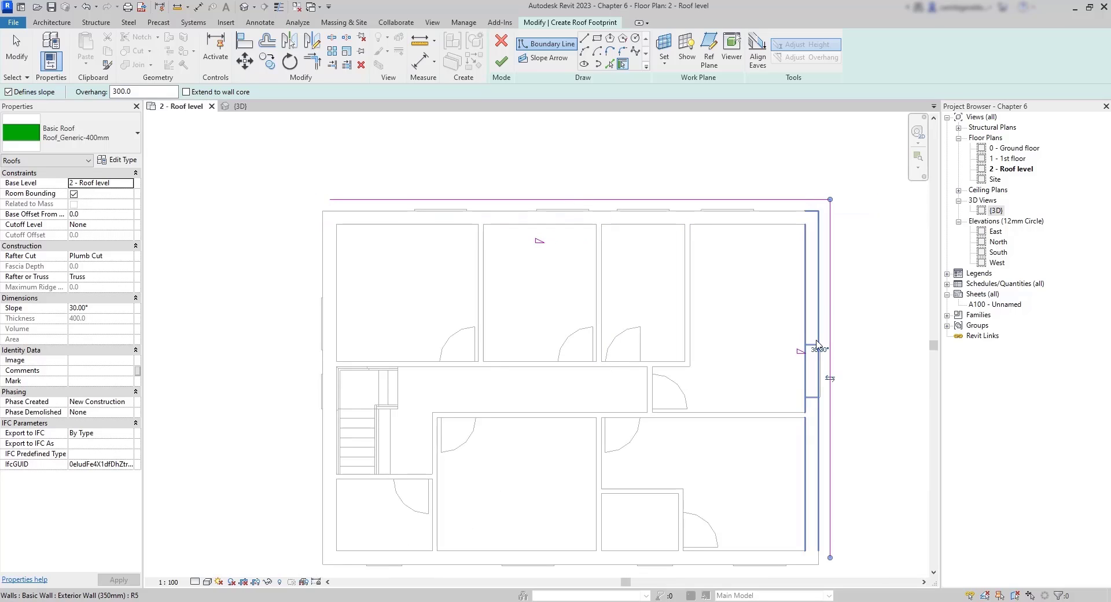
click(746, 560)
click(329, 417)
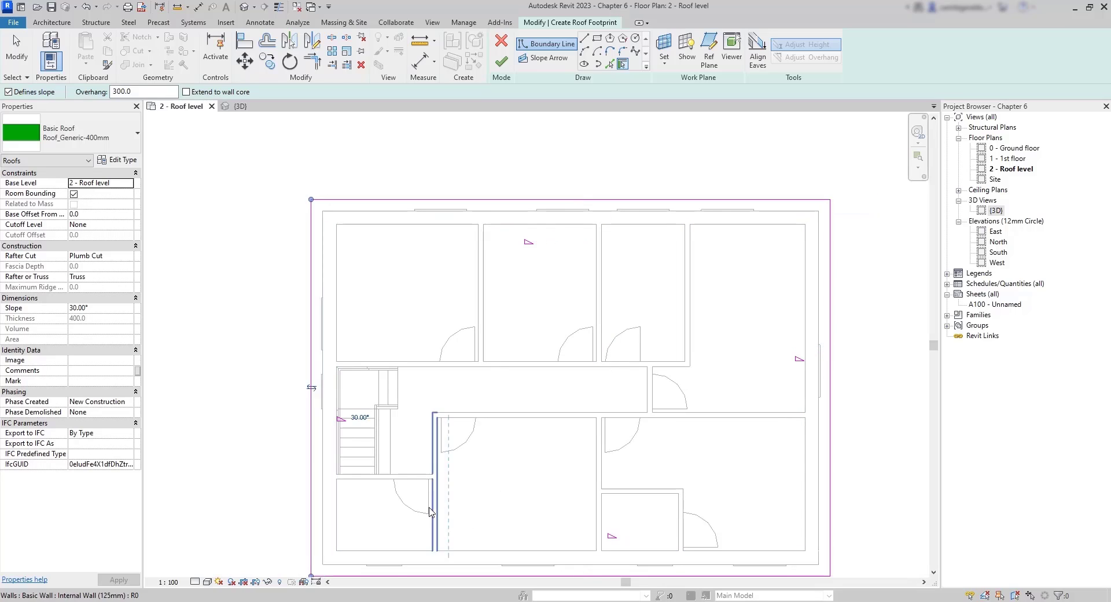
middle_drag(470, 489, 469, 427)
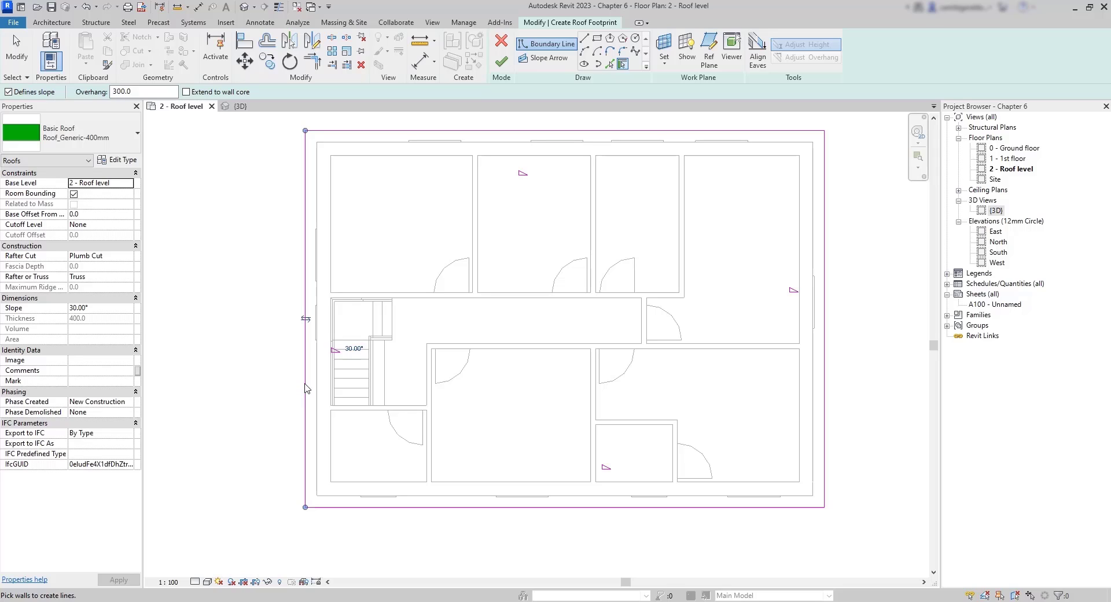
Step: Remove the slope definition from the roof sketch's two short boundary lines along the east and west walls
click(17, 52)
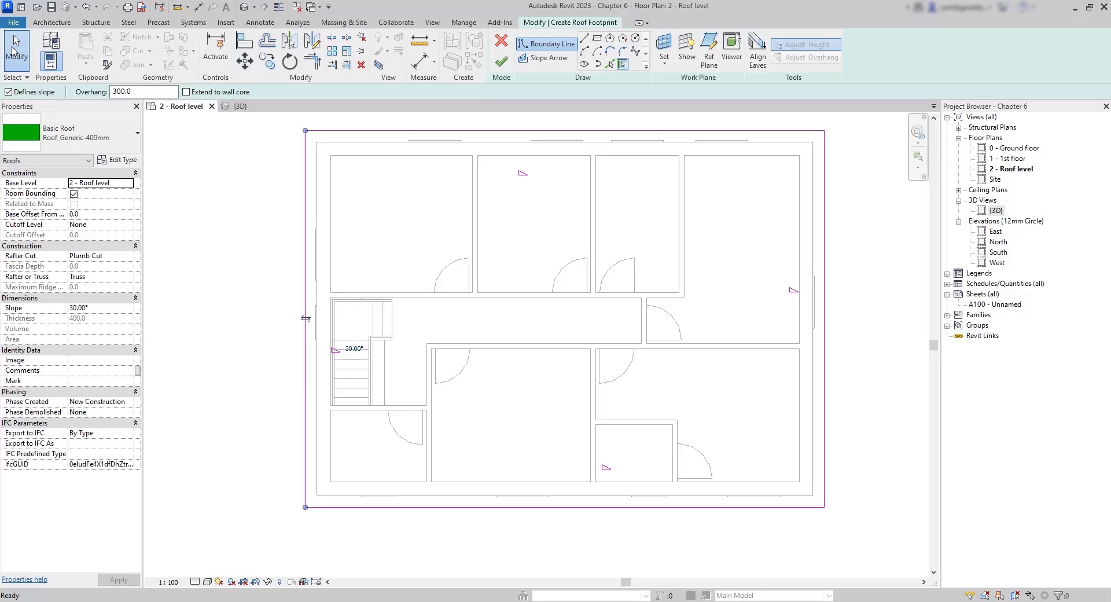
click(307, 237)
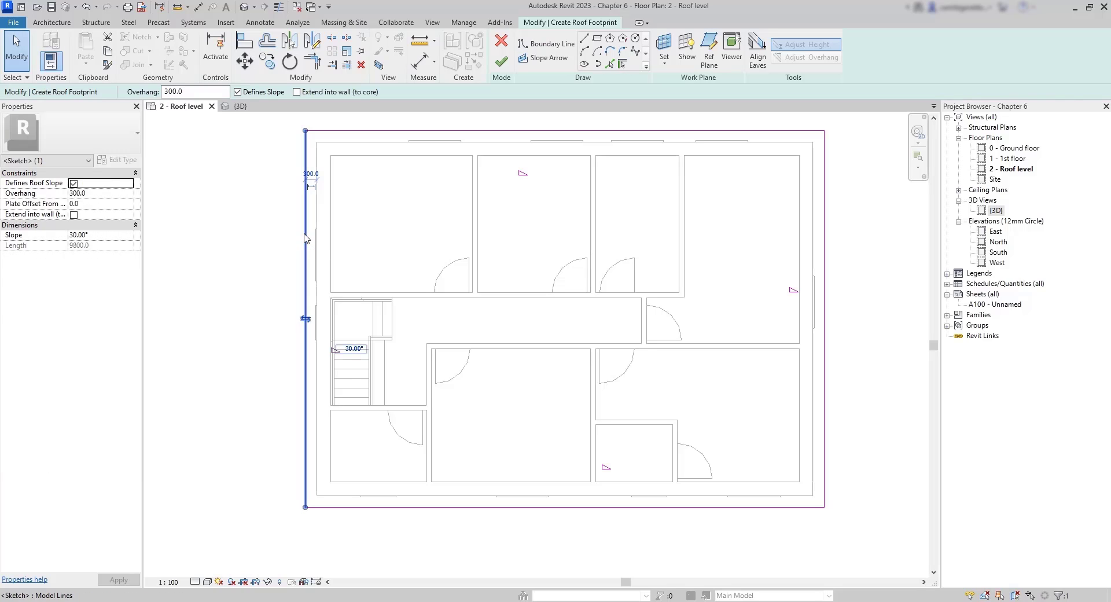
ctrl+click(827, 379)
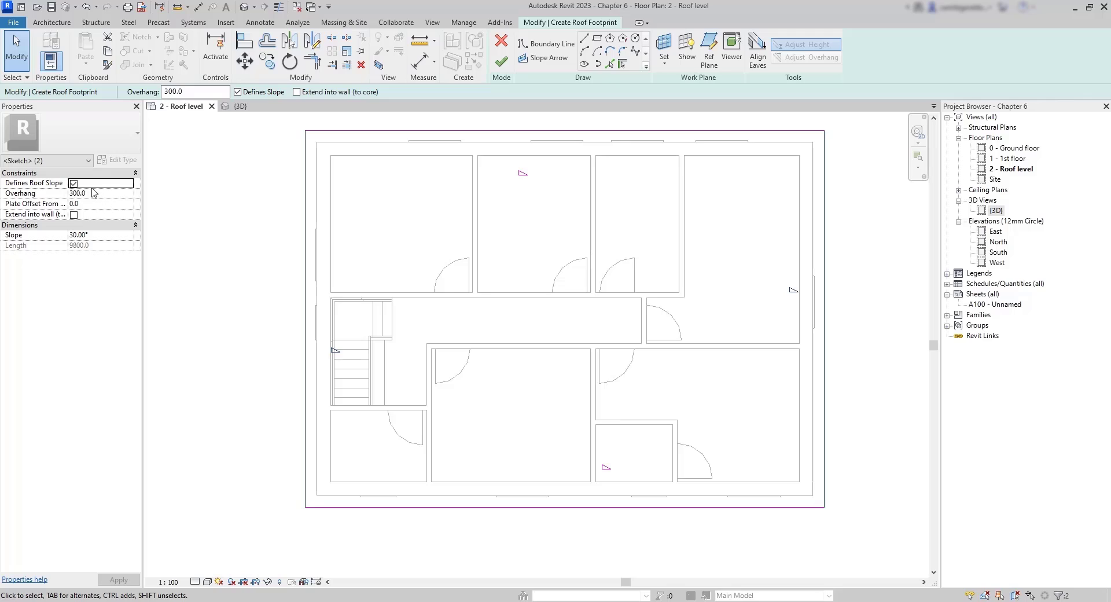
click(73, 184)
click(226, 273)
Step: Set the slope of the two long boundary lines along the north and south walls to 18°
click(549, 133)
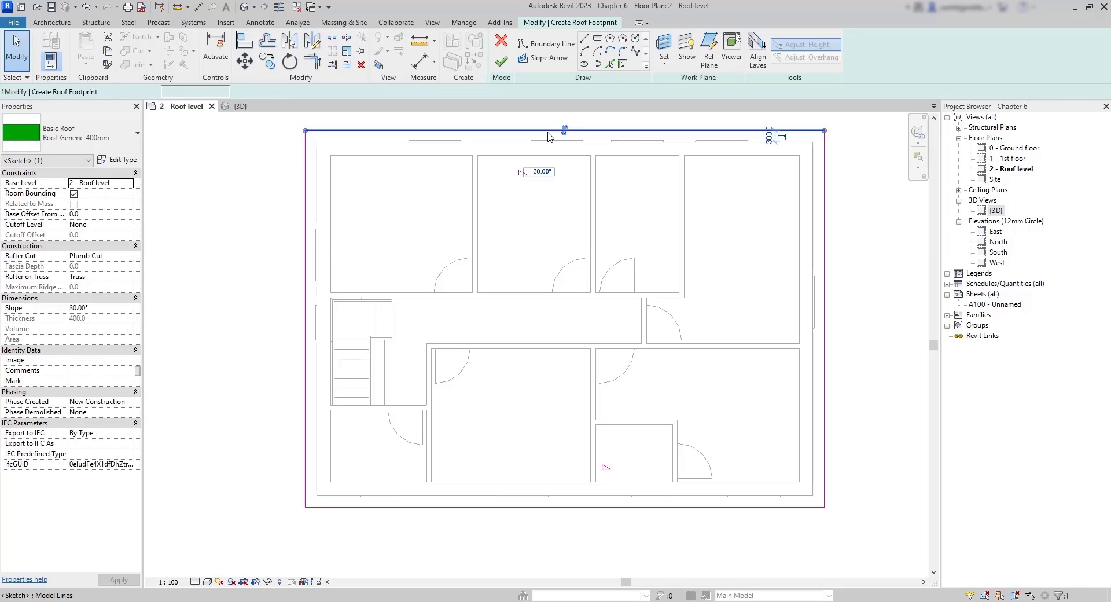
ctrl+click(509, 507)
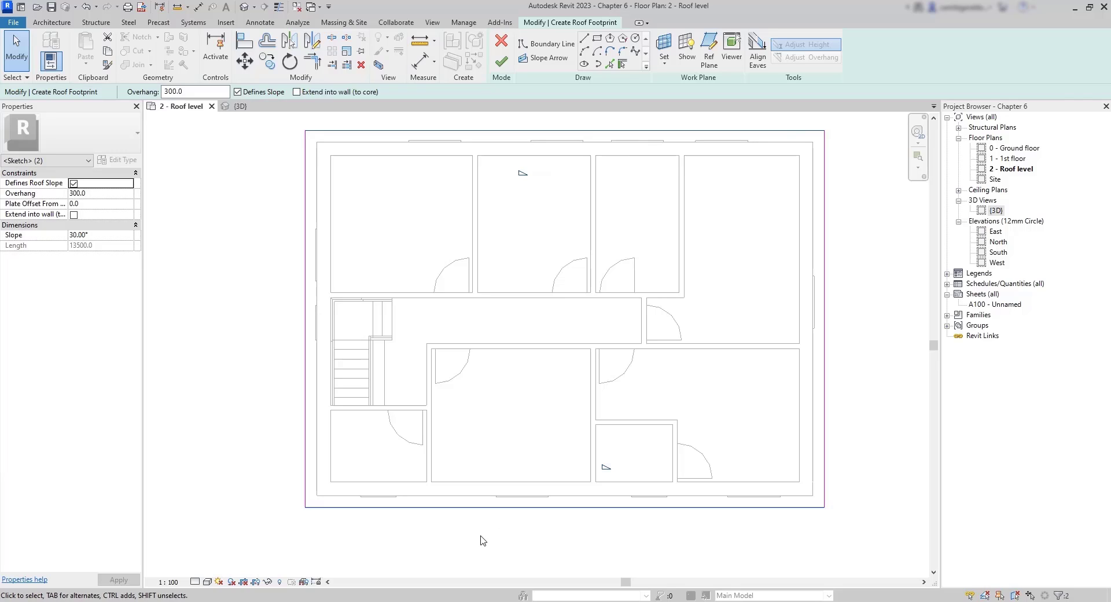
double_click(79, 235)
text(18)
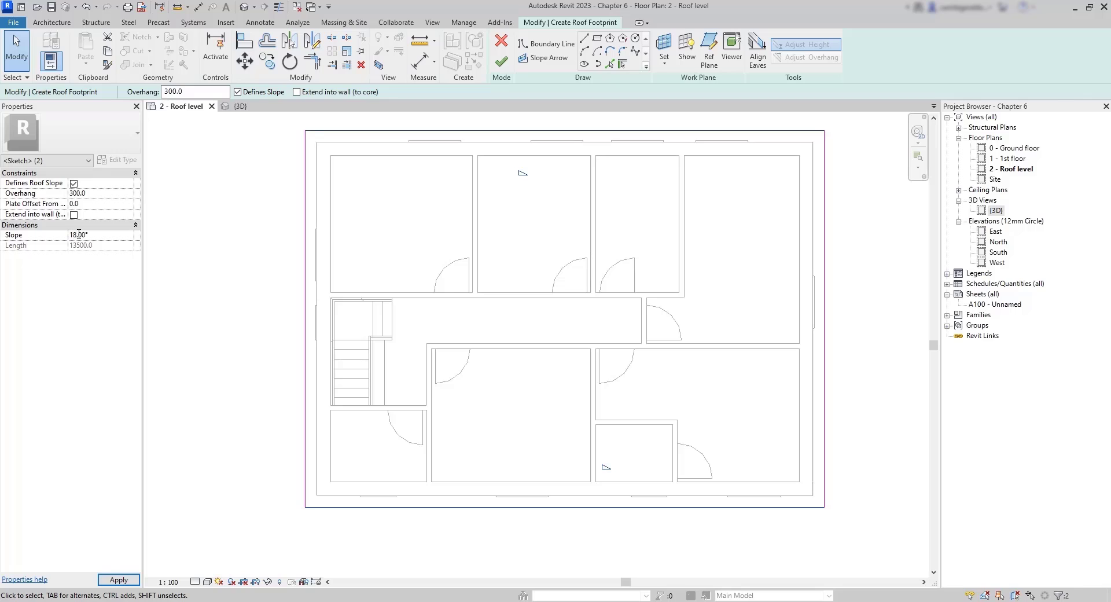
click(199, 258)
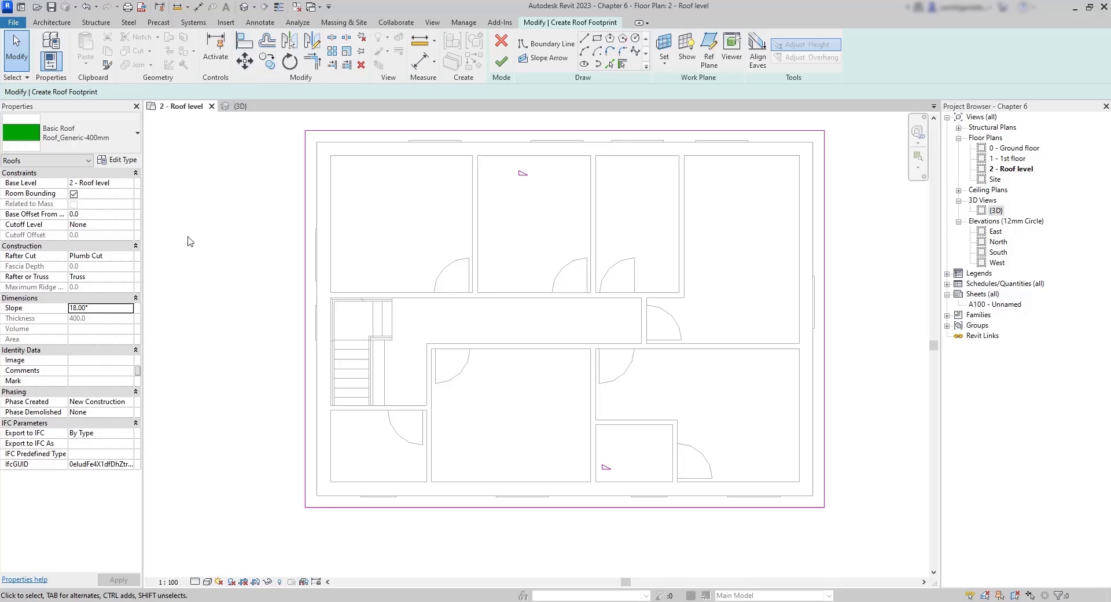
Step: Change the roof type to Roof_Flat-4Felt-150Ins-50Scr-150Conc-12Plr, view its type properties and finish the roof sketch
click(133, 142)
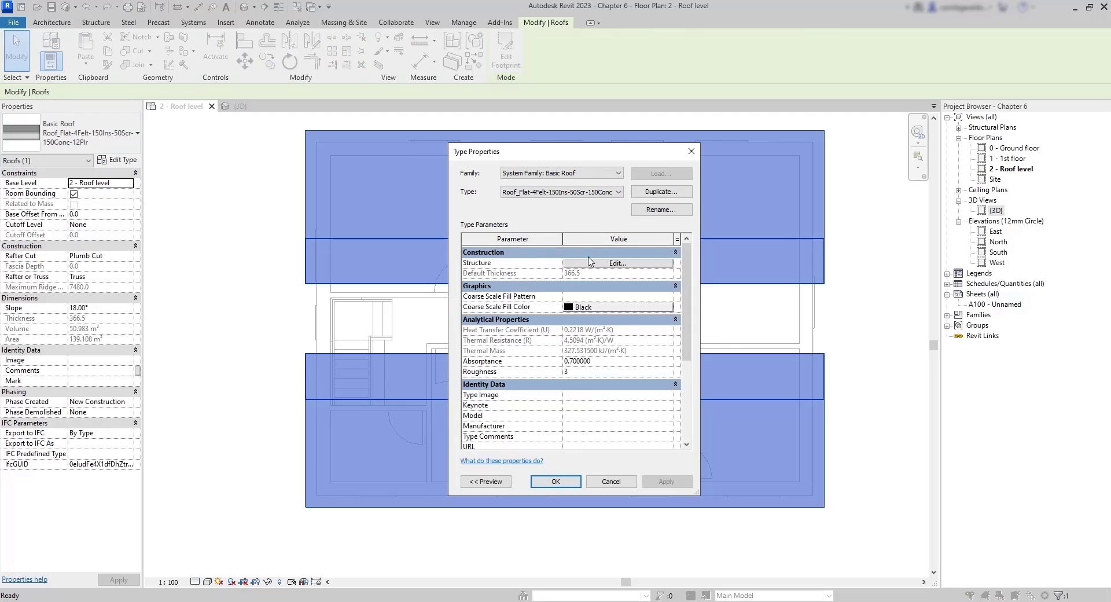
click(592, 264)
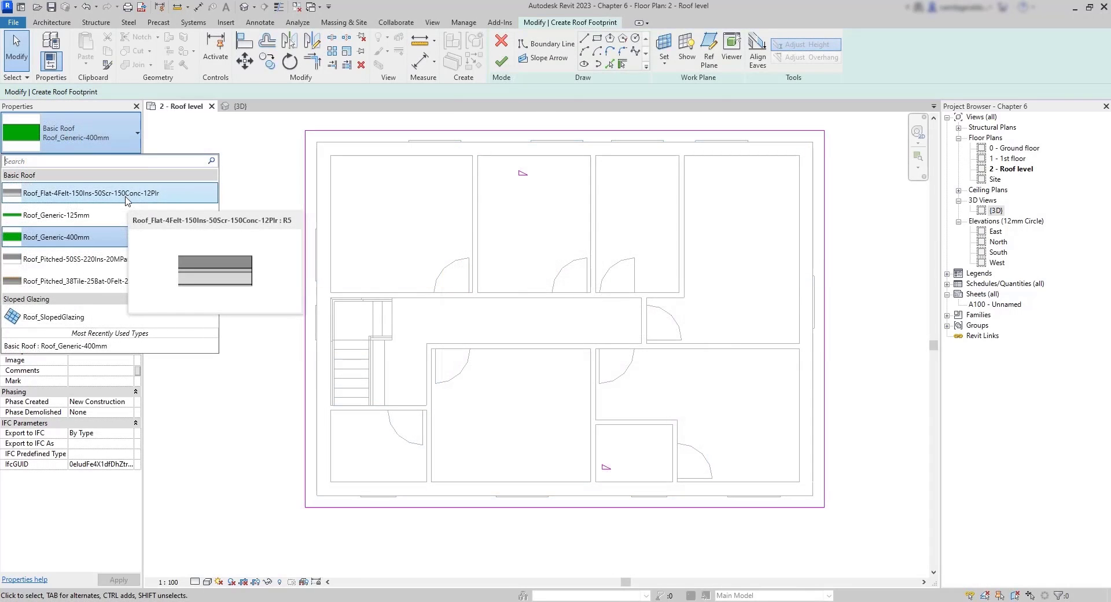
click(128, 201)
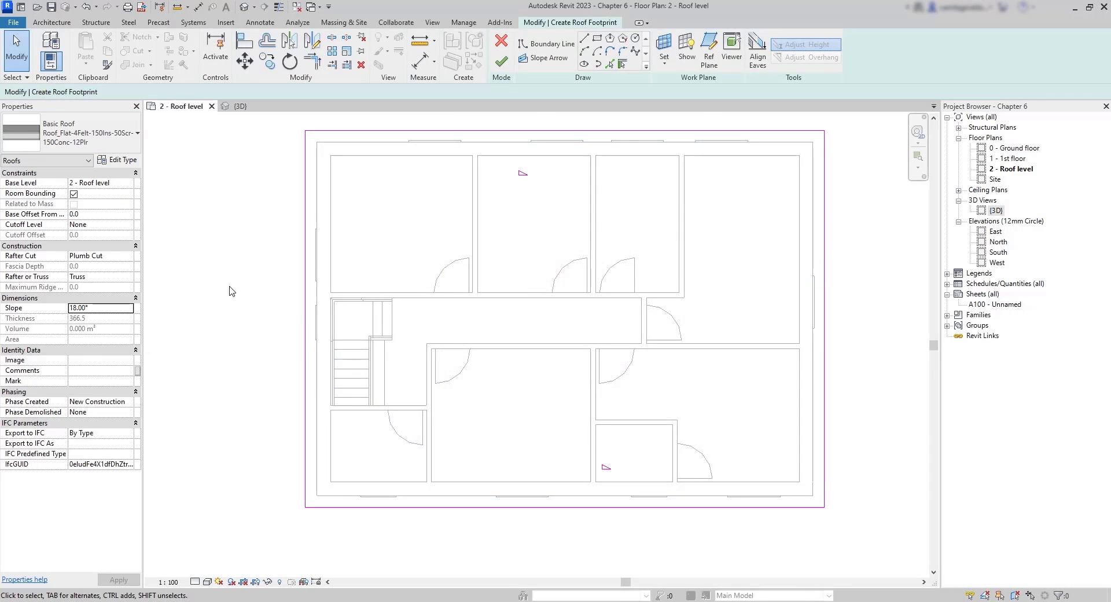
click(502, 62)
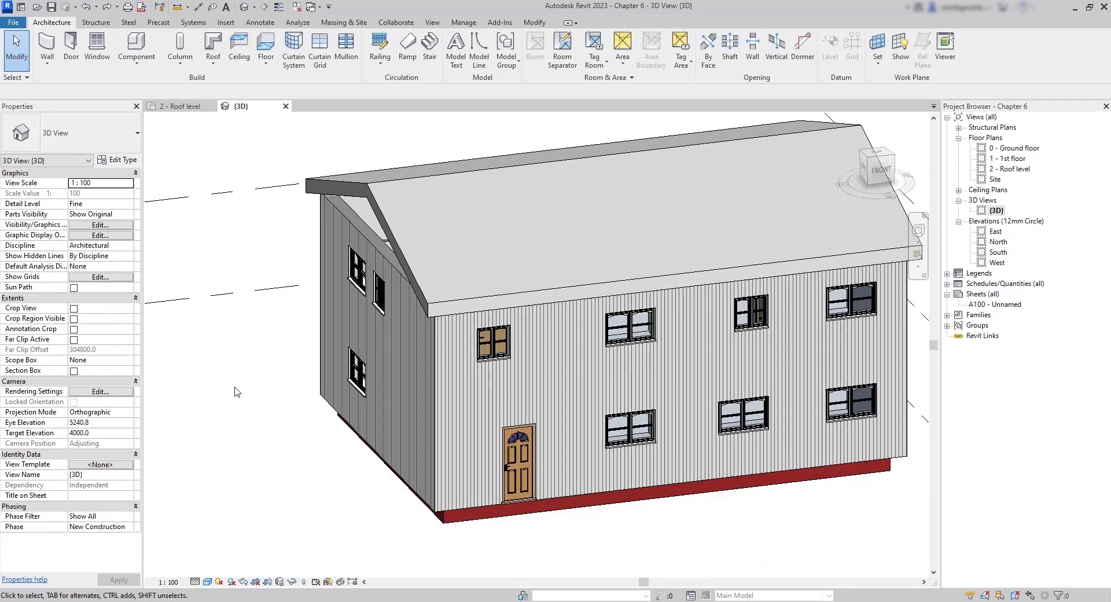
Step: Examine where the gable end of the roof meets the exterior walls from several angles in the 3D view
shift+middle_drag(239, 428, 329, 325)
scroll(347, 289, up, 3)
shift+middle_drag(355, 271, 330, 424)
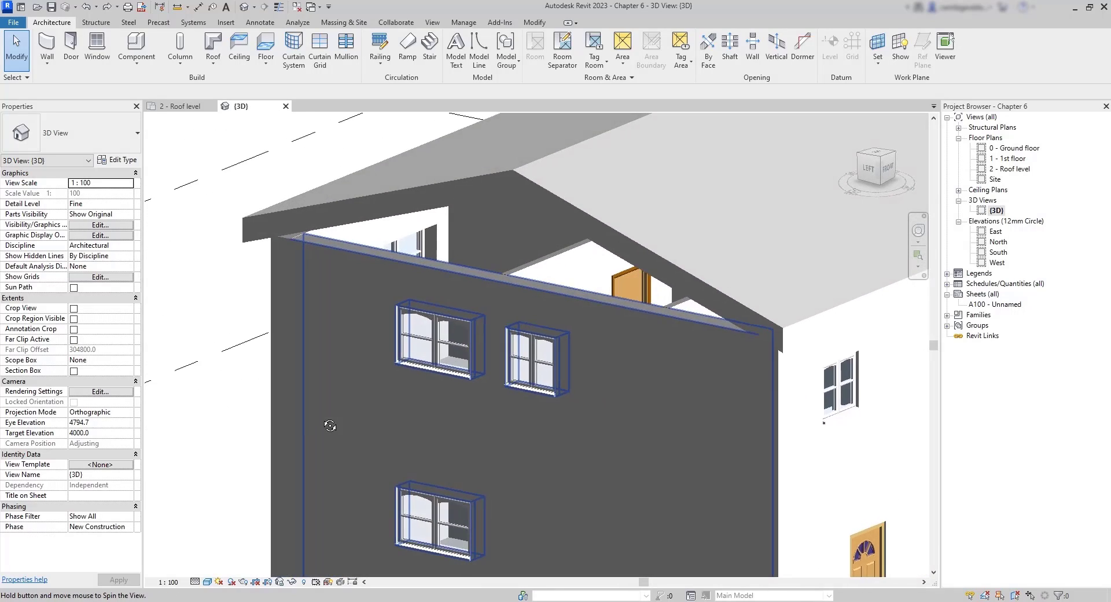
scroll(331, 200, up, 3)
shift+middle_drag(342, 269, 370, 303)
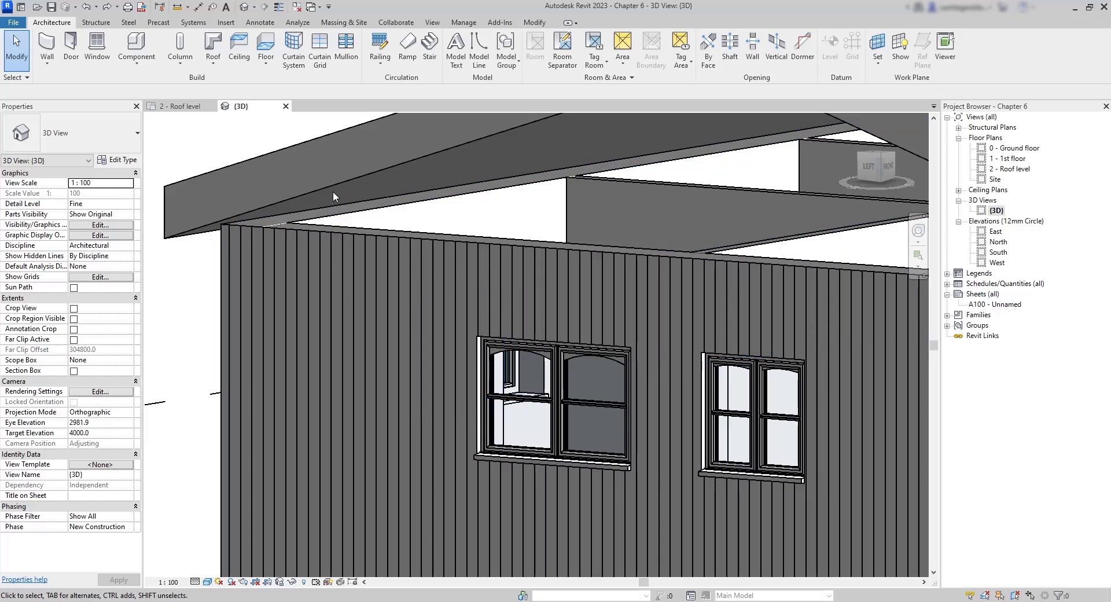
scroll(332, 190, down, 6)
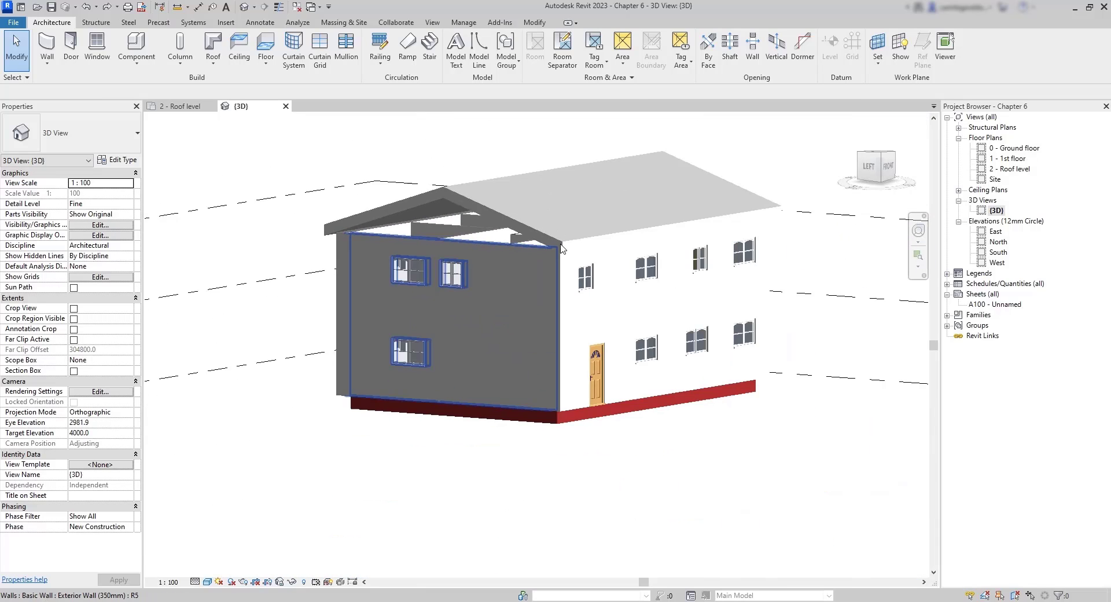
shift+middle_drag(373, 238, 417, 289)
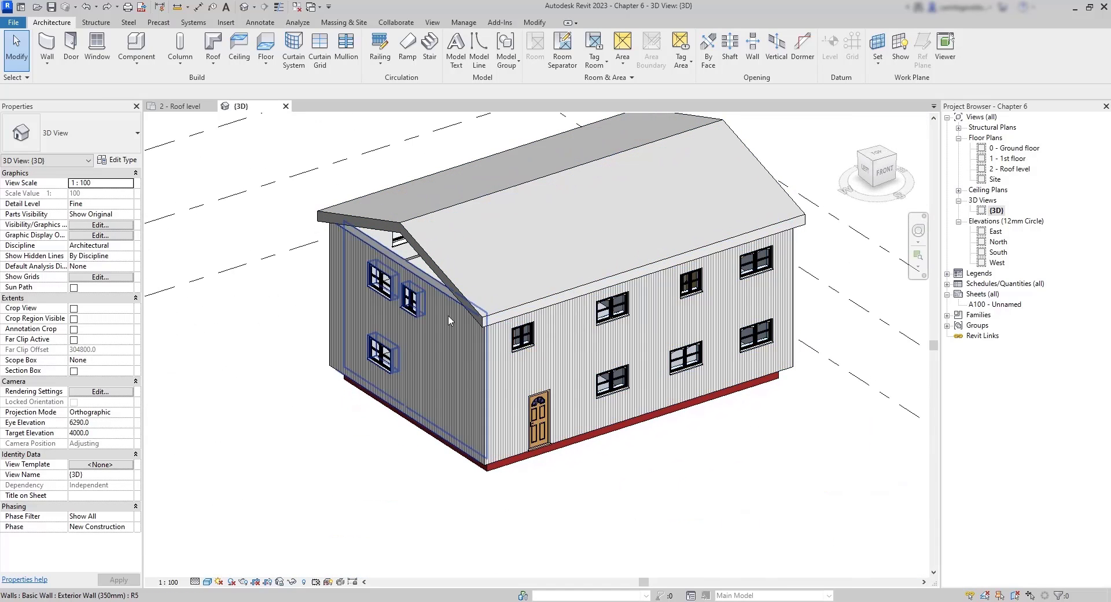
Step: Select all Exterior Wall (350mm) instances in the entire project and attach their tops to the roof
click(438, 291)
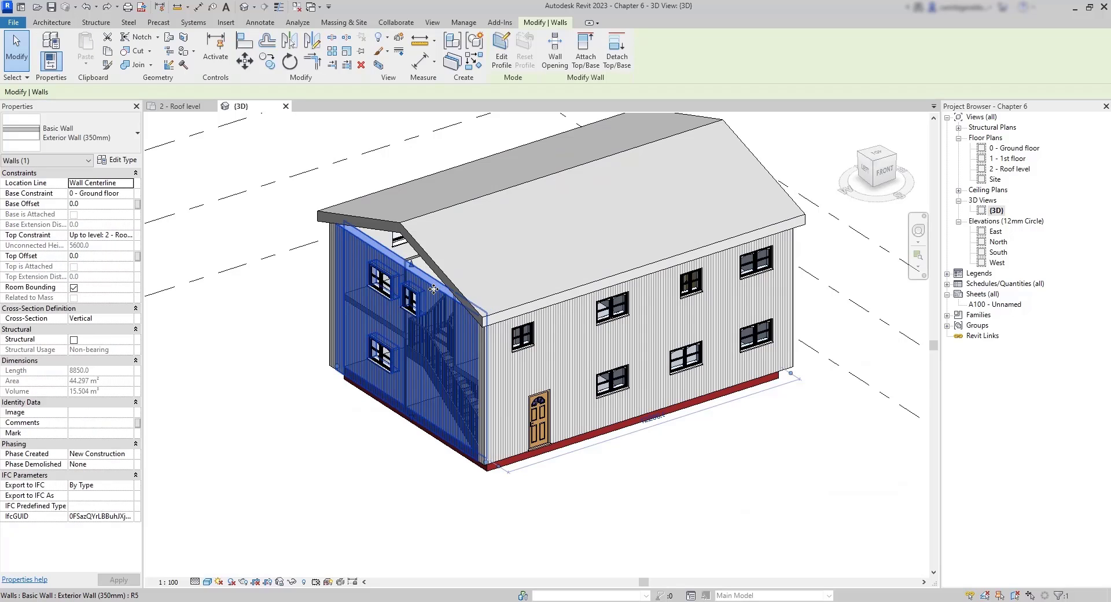
right_click(434, 289)
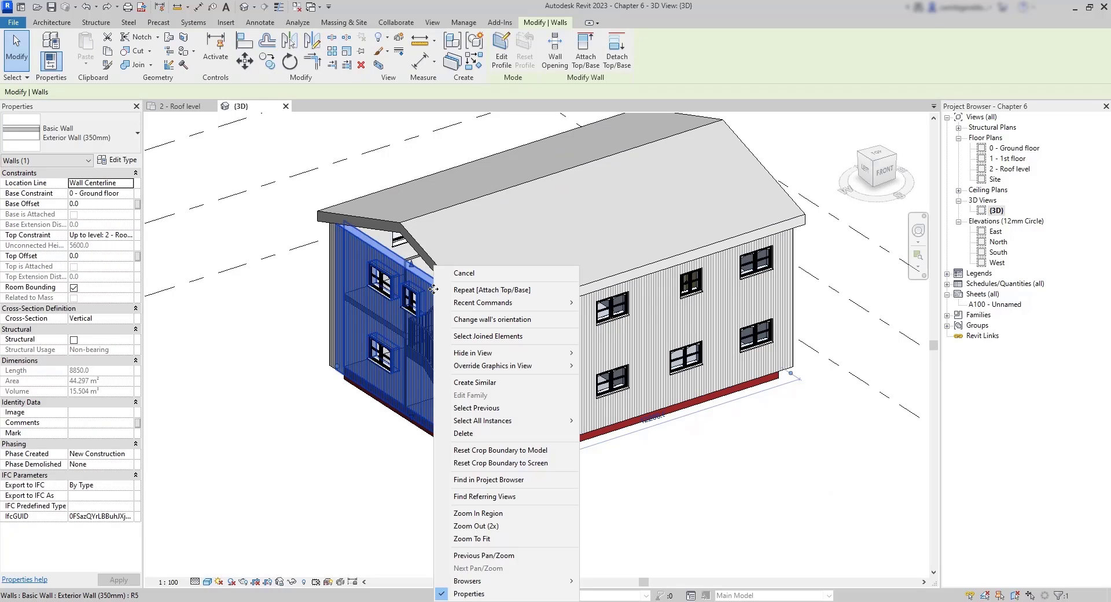
mouse_move(535, 422)
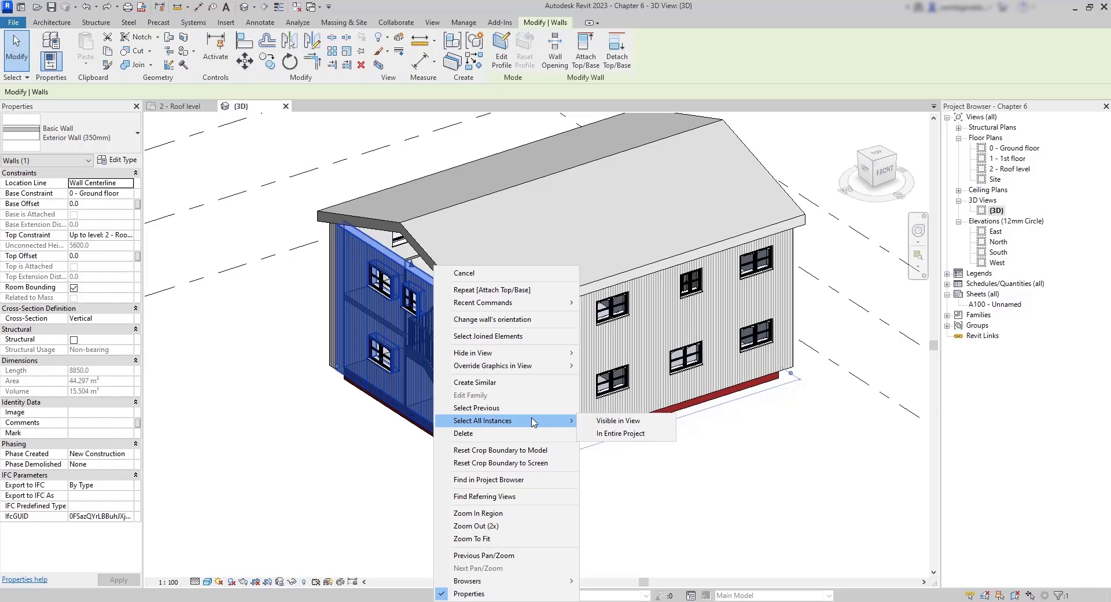
click(620, 434)
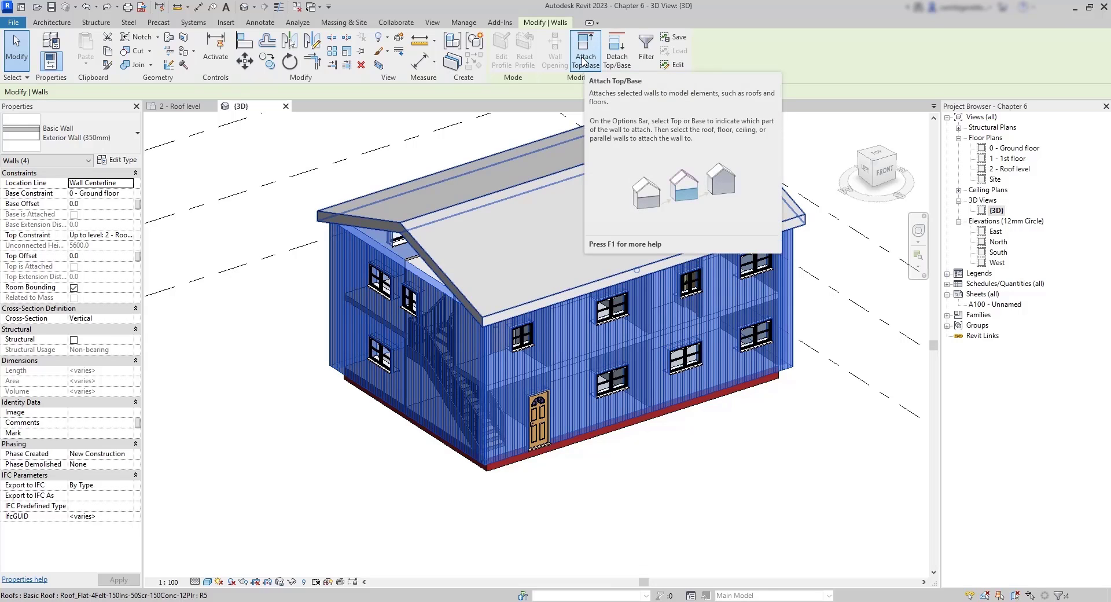
click(584, 58)
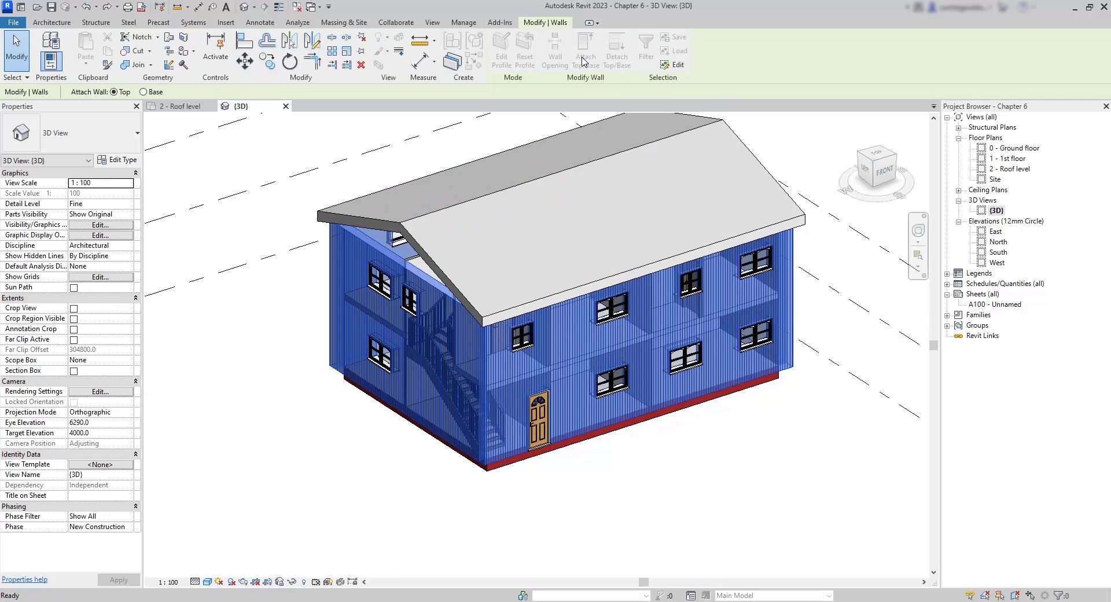
click(481, 201)
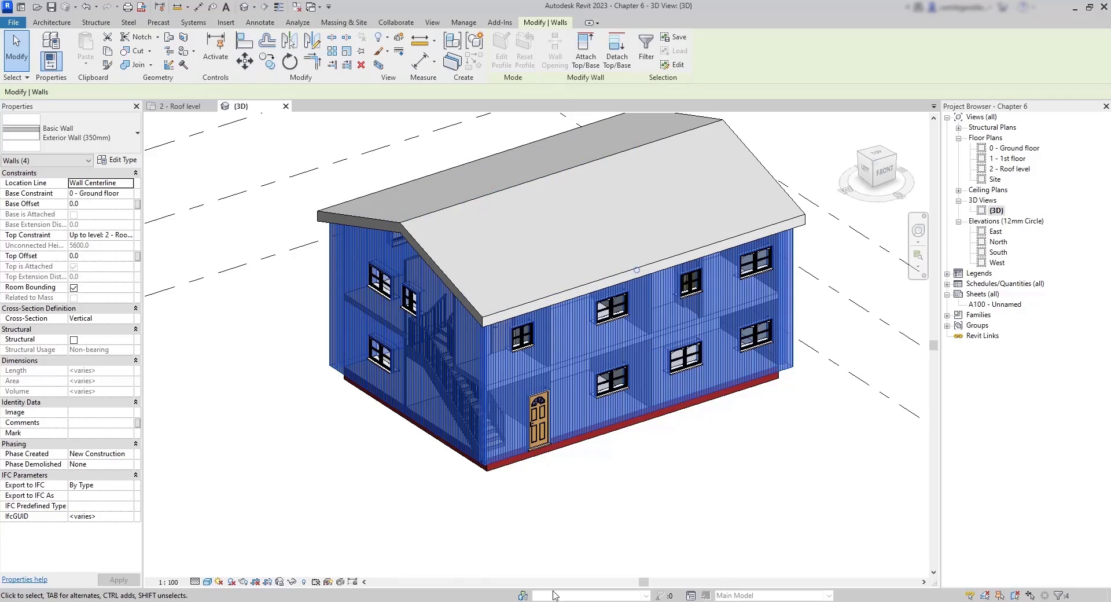
shift+middle_drag(305, 425, 509, 464)
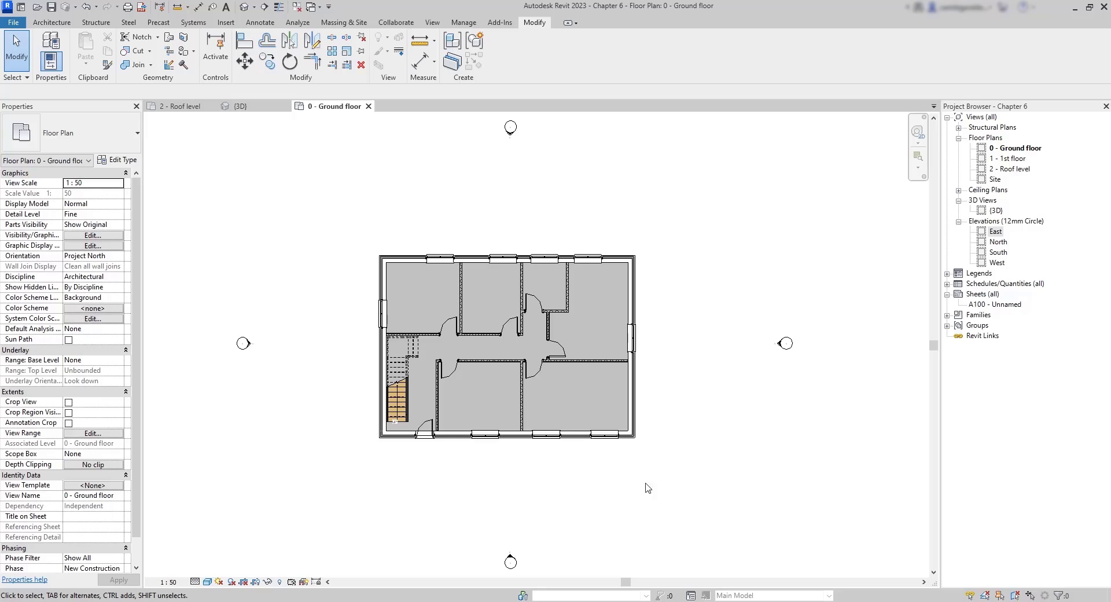
Step: View the East elevation, and in the North elevation extend the level lines outward so their heads stand clear of the house
double_click(996, 232)
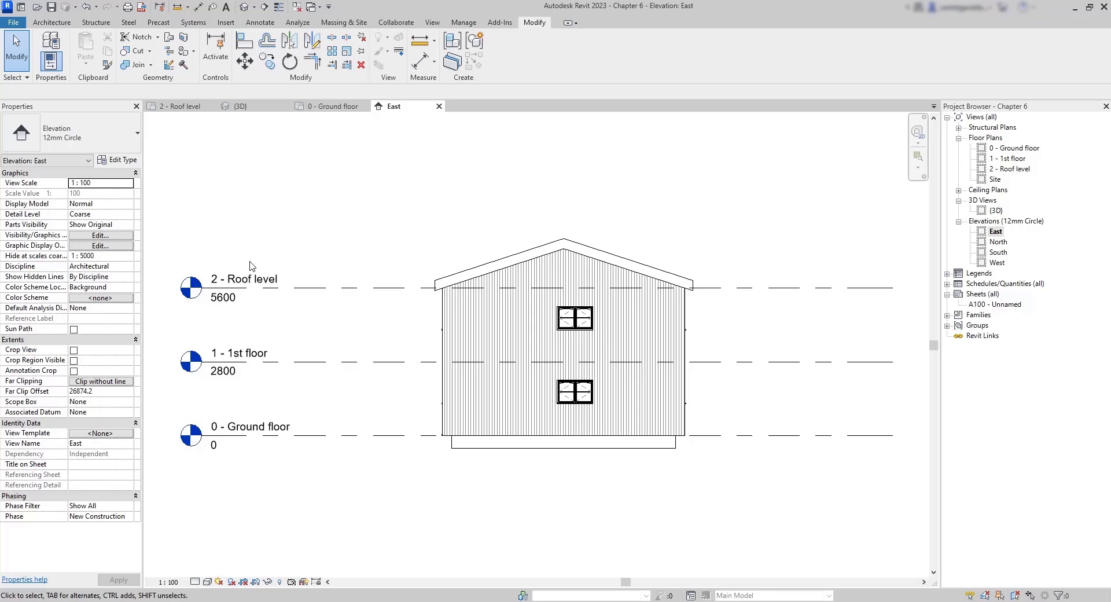
click(998, 243)
double_click(997, 243)
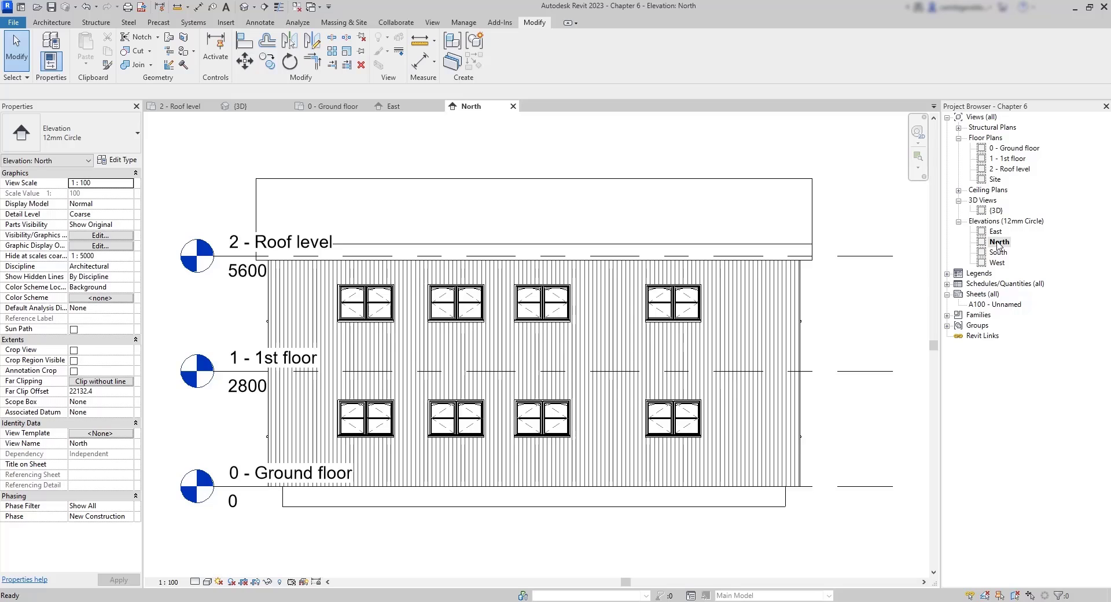
scroll(814, 320, down, 3)
click(438, 430)
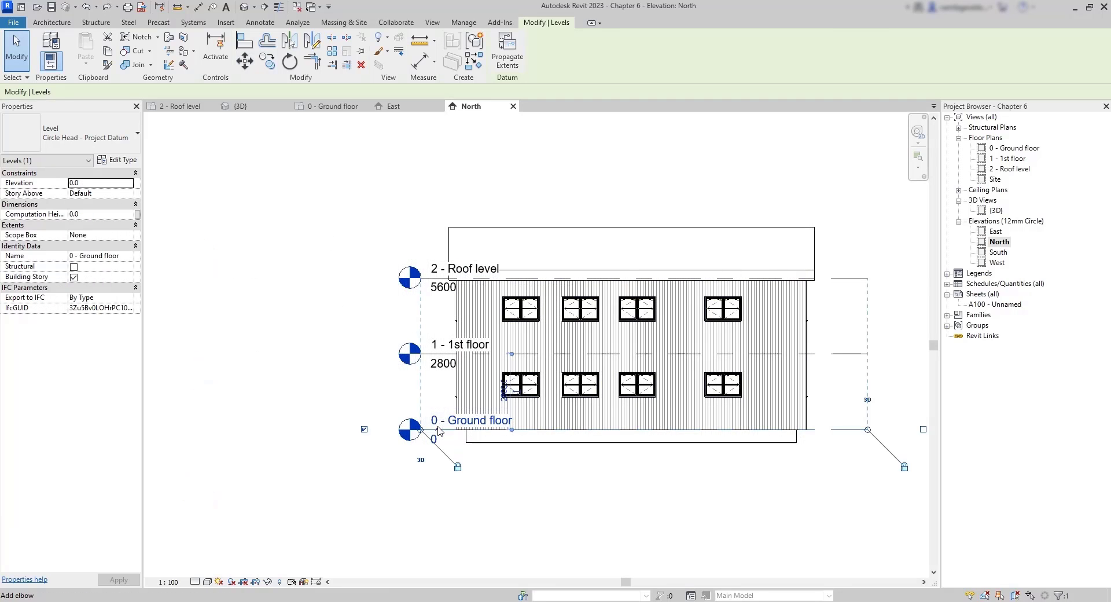
scroll(433, 430, up, 3)
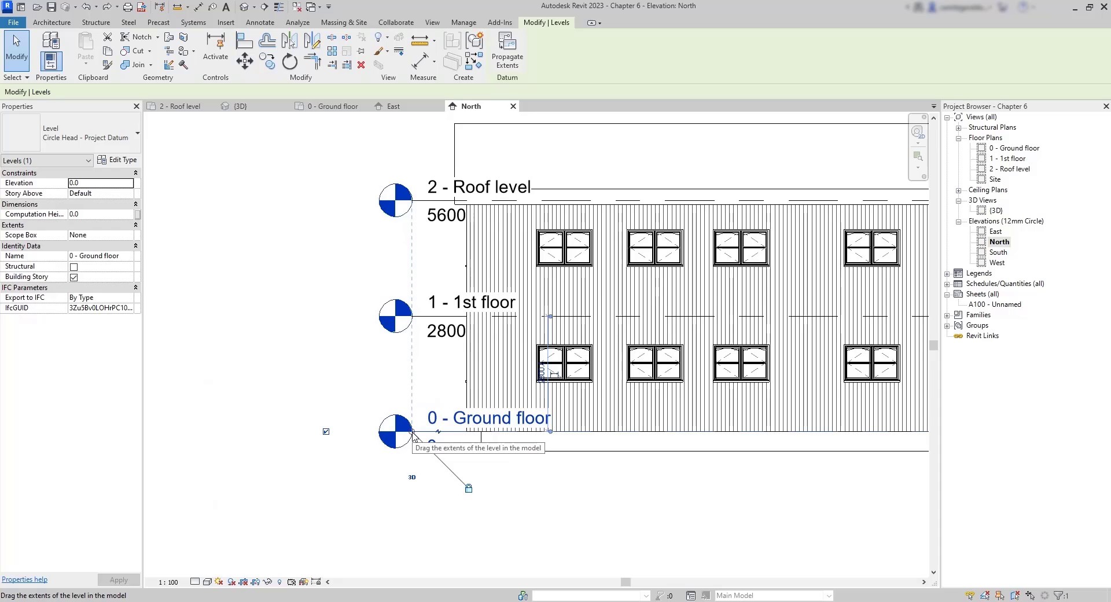
drag(412, 432, 184, 435)
scroll(191, 448, down, 2)
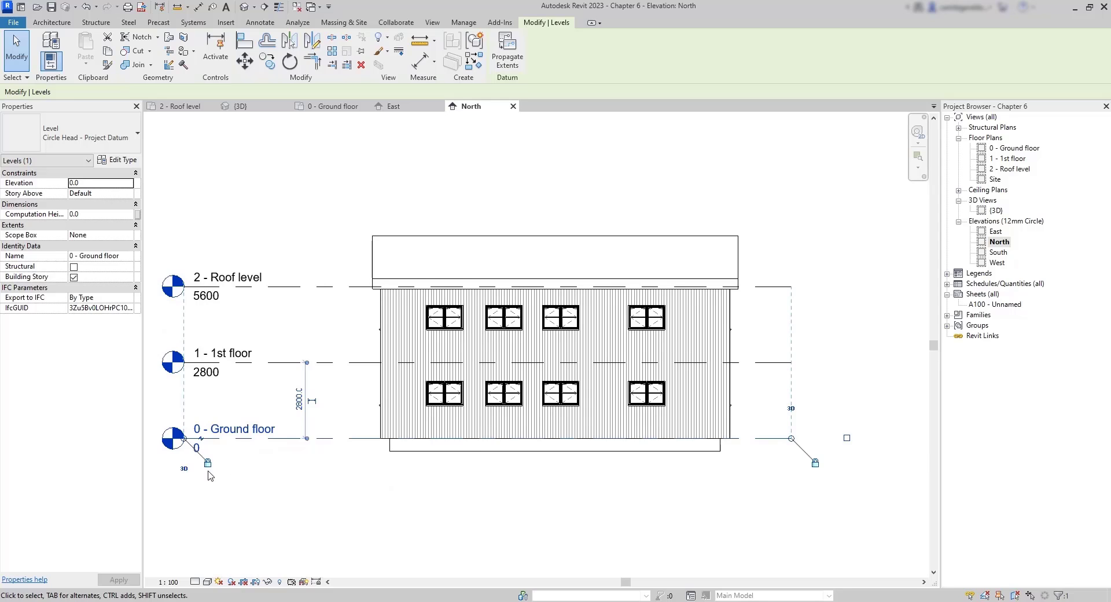
Step: Extend the opposite ends of the level lines outward past the house in the North elevation, and open the South elevation
mouse_move(228, 493)
middle_down()
mouse_move(292, 484)
mouse_move(248, 488)
middle_up()
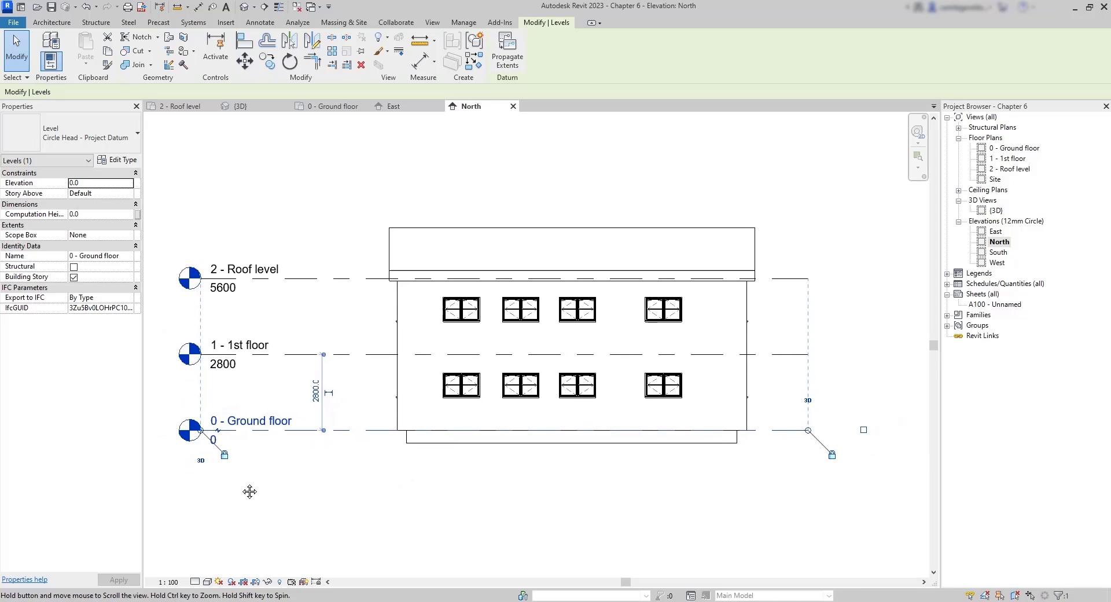
drag(805, 430, 898, 431)
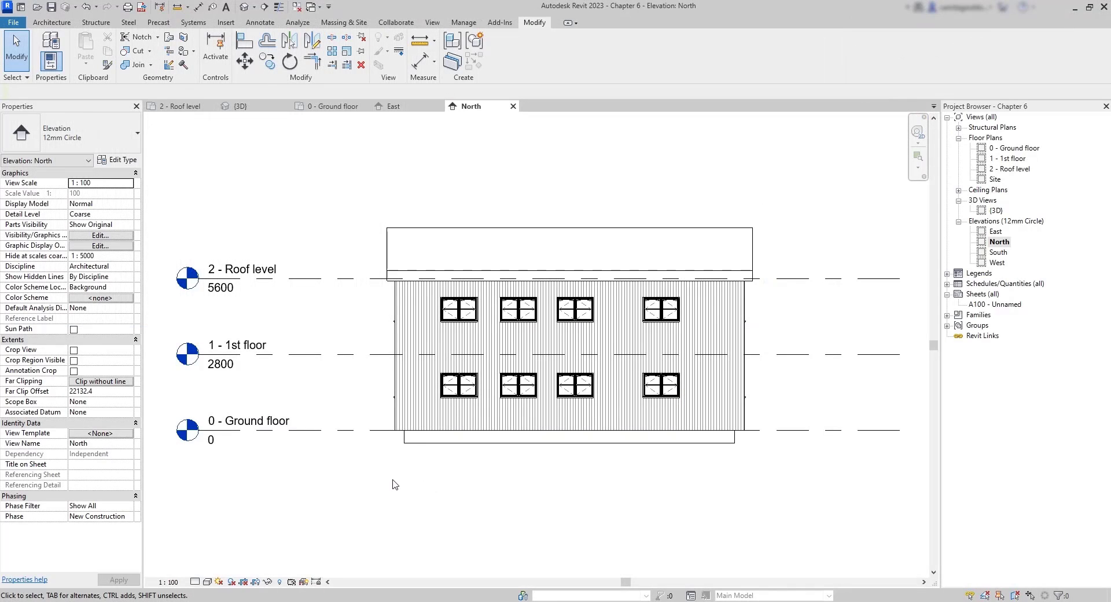
double_click(1000, 252)
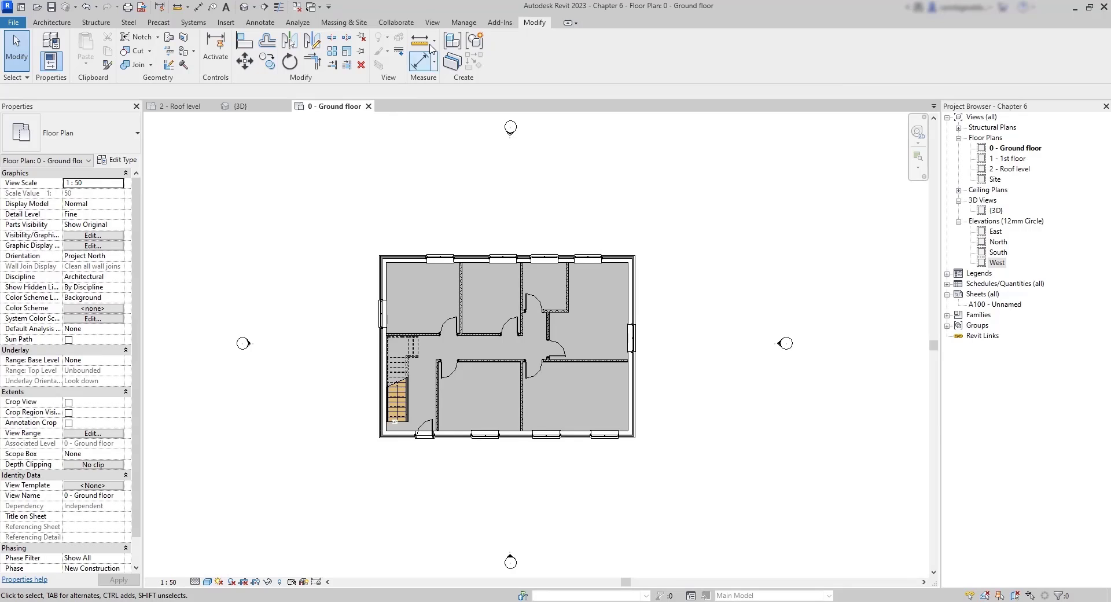
Step: Create a horizontal building section across the northern rooms of the ground floor plan, extending past both side walls, and open its view
click(433, 22)
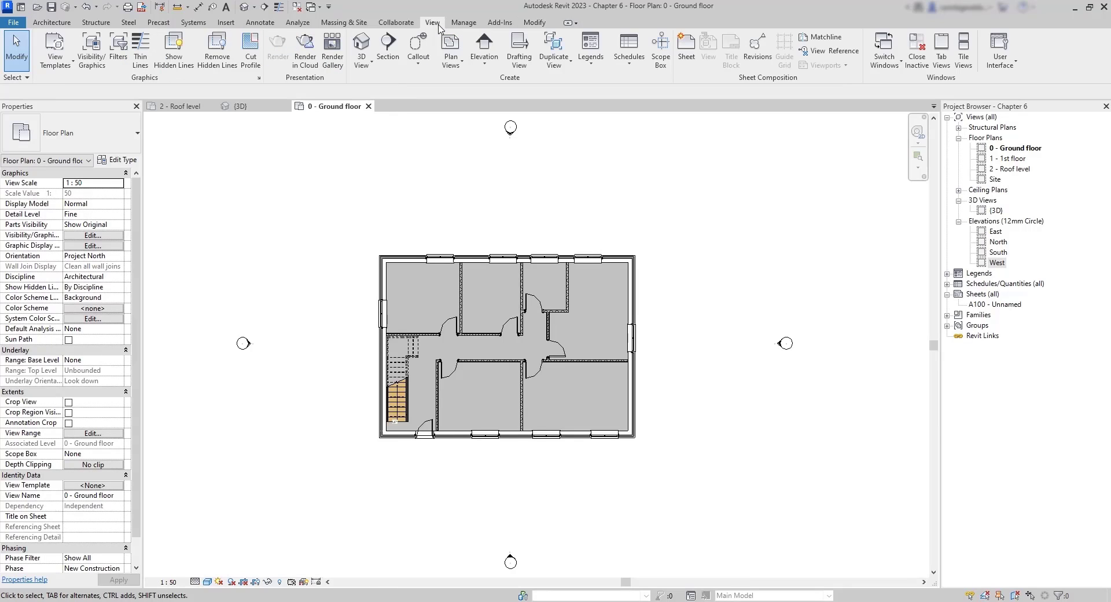
click(389, 46)
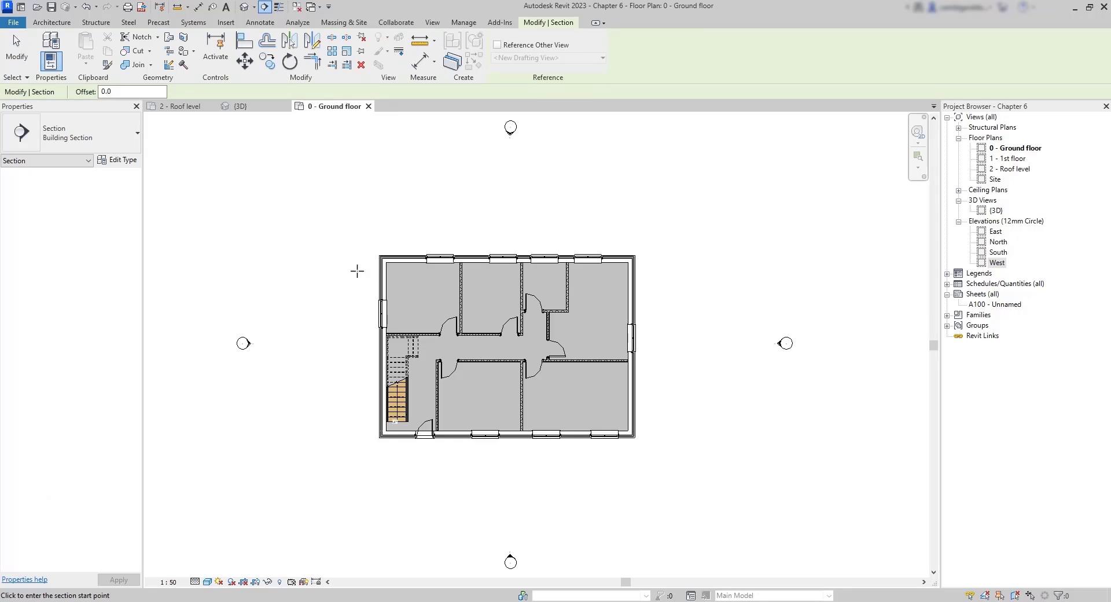
click(283, 279)
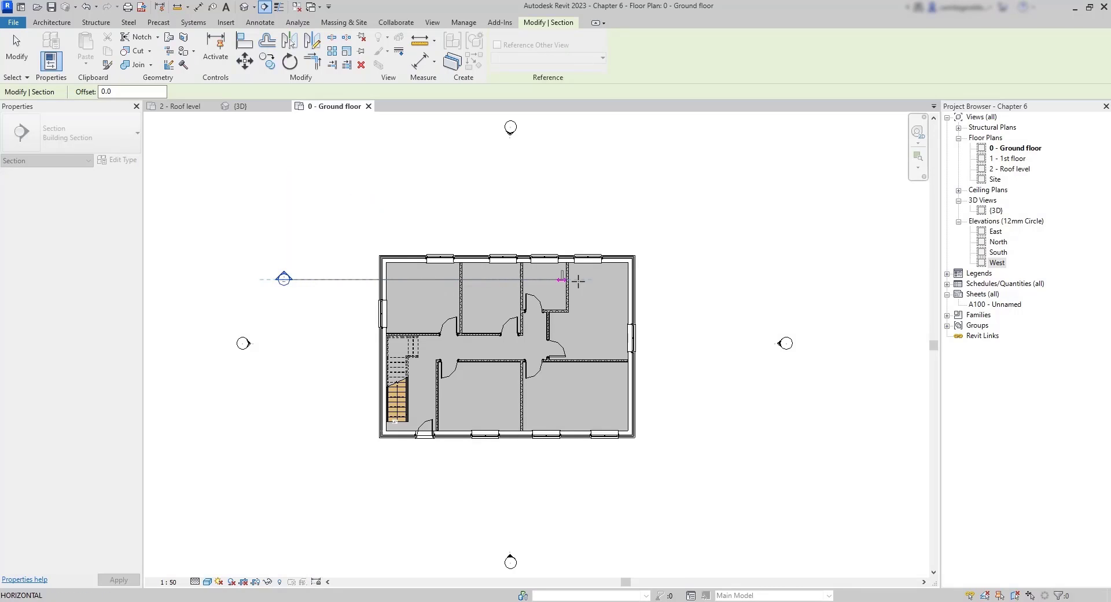
click(723, 279)
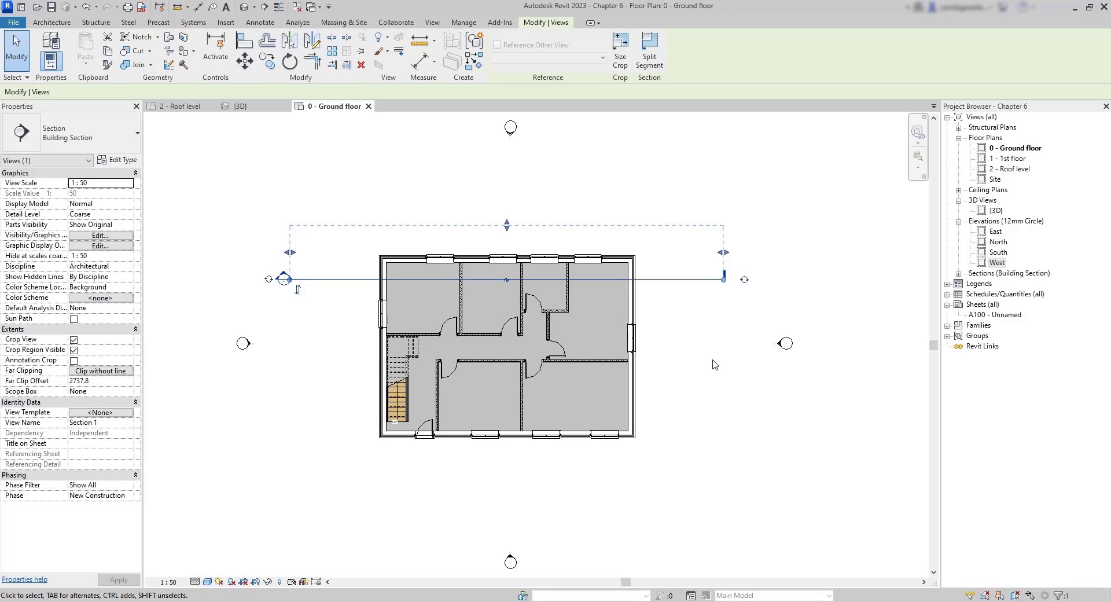
click(959, 273)
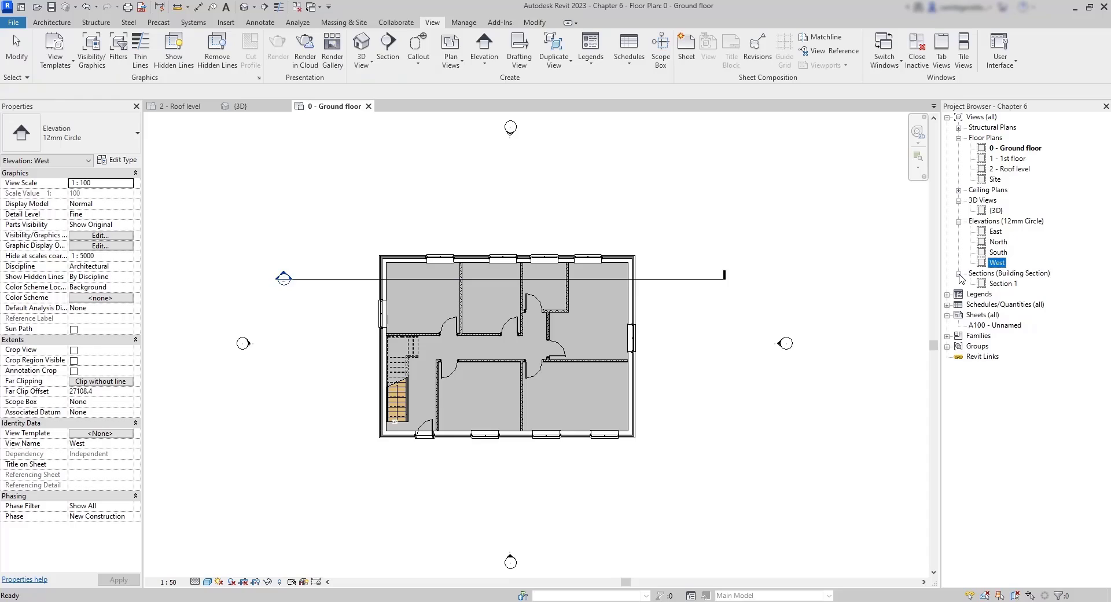
double_click(1003, 284)
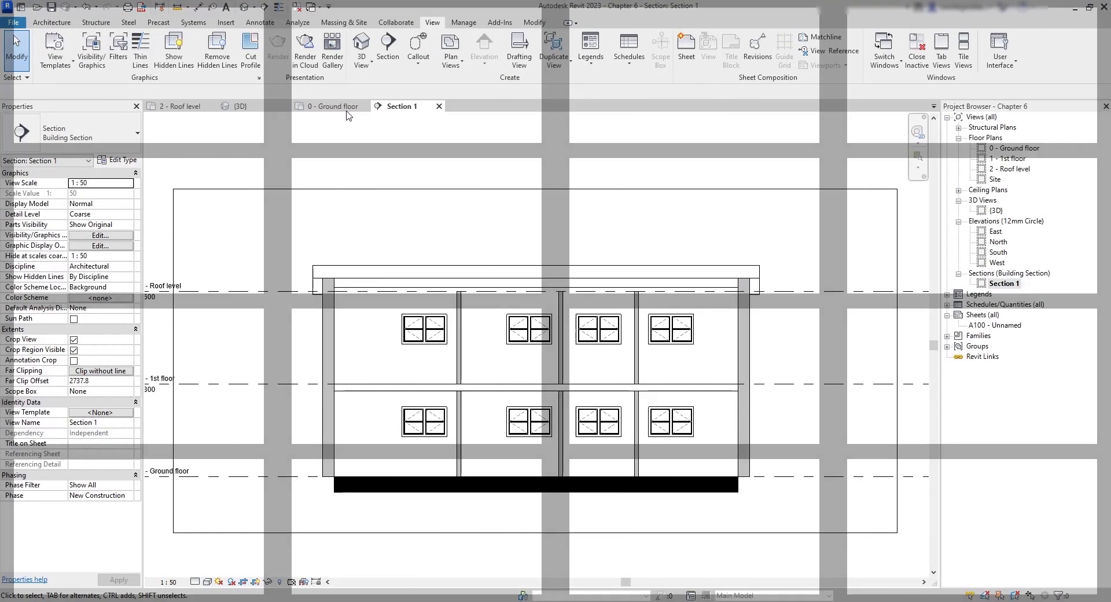
Step: Flip Section 1 in the ground floor plan so it looks south into the house, and view the section
click(347, 107)
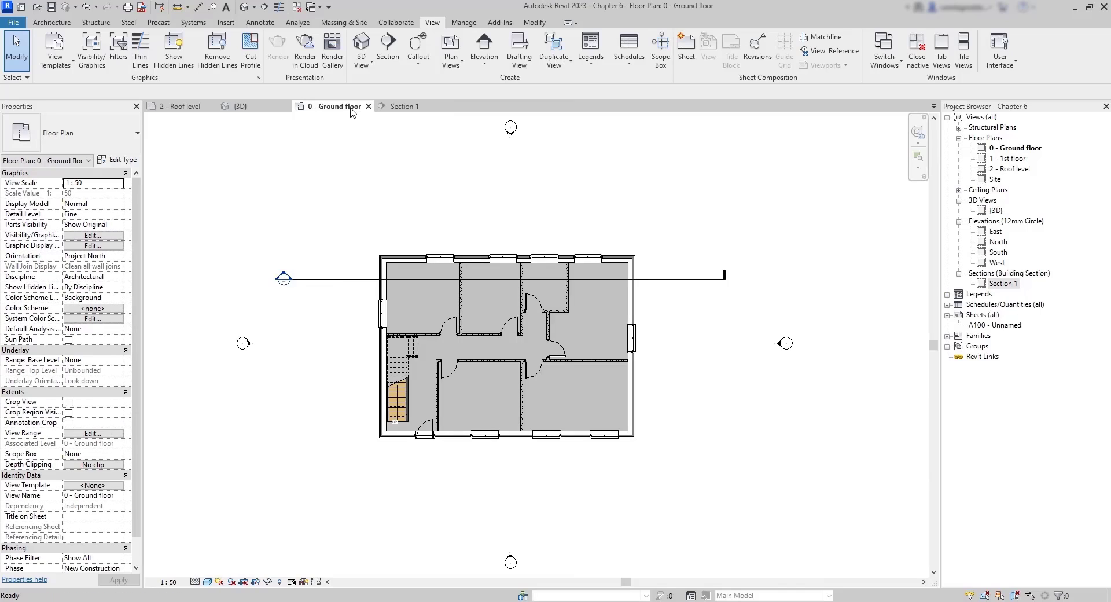
click(350, 279)
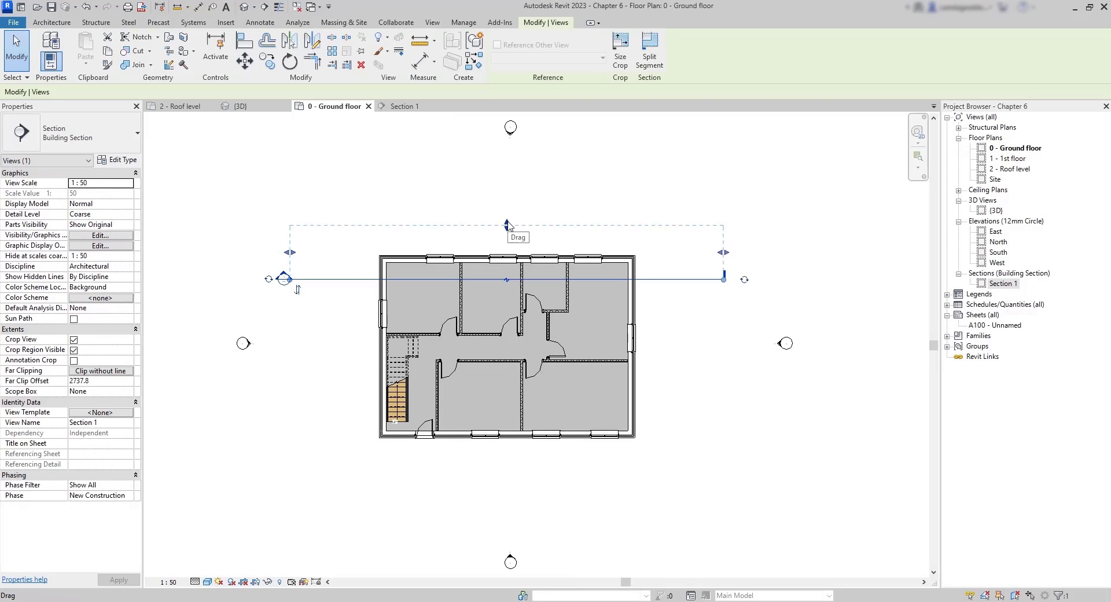
click(298, 292)
scroll(299, 298, up, 1)
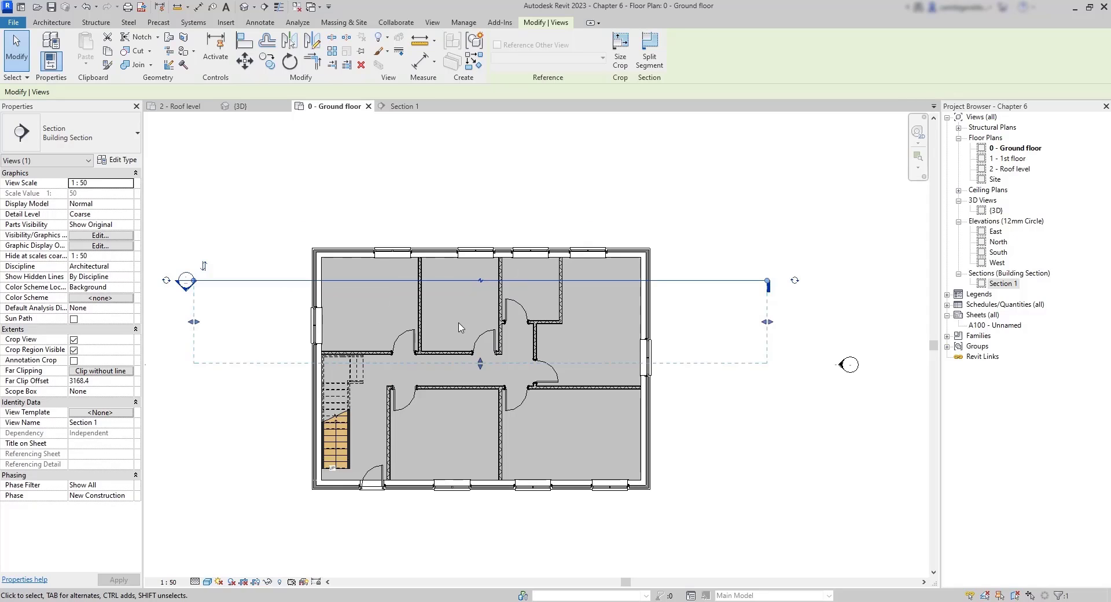
click(405, 106)
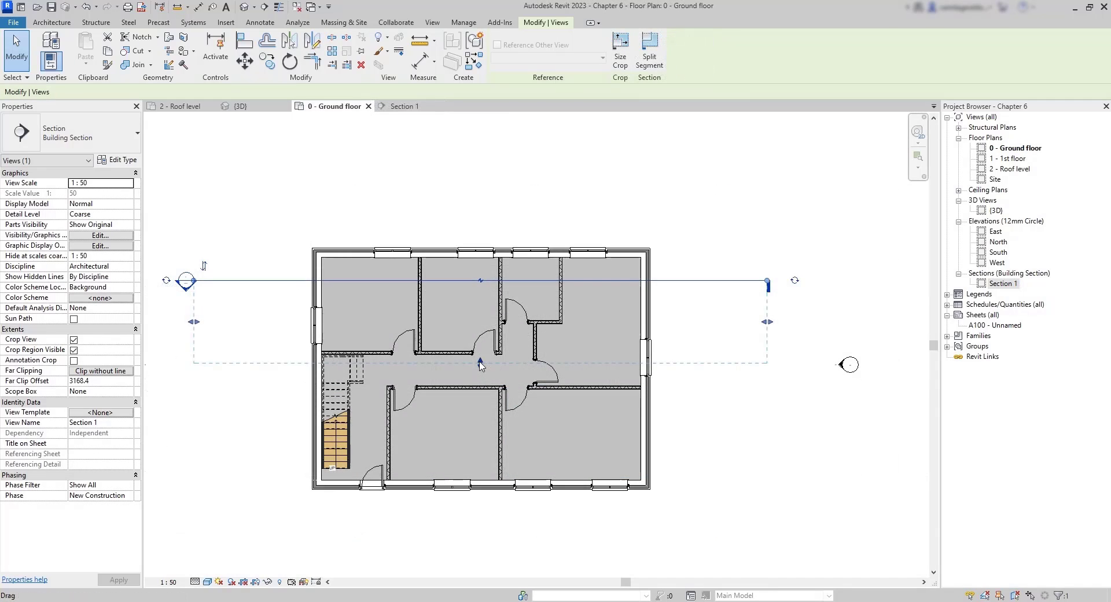
Step: Adjust Section 1's view depth and pull the east side of its extent inward into the house, checking the section view after each change
drag(485, 368, 478, 342)
click(402, 107)
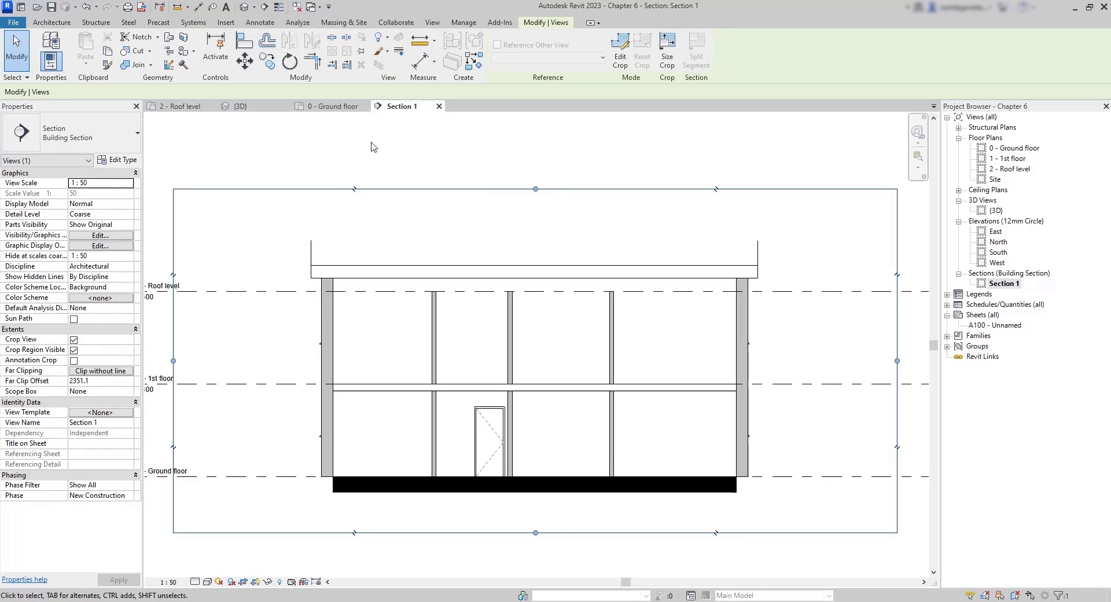
click(353, 109)
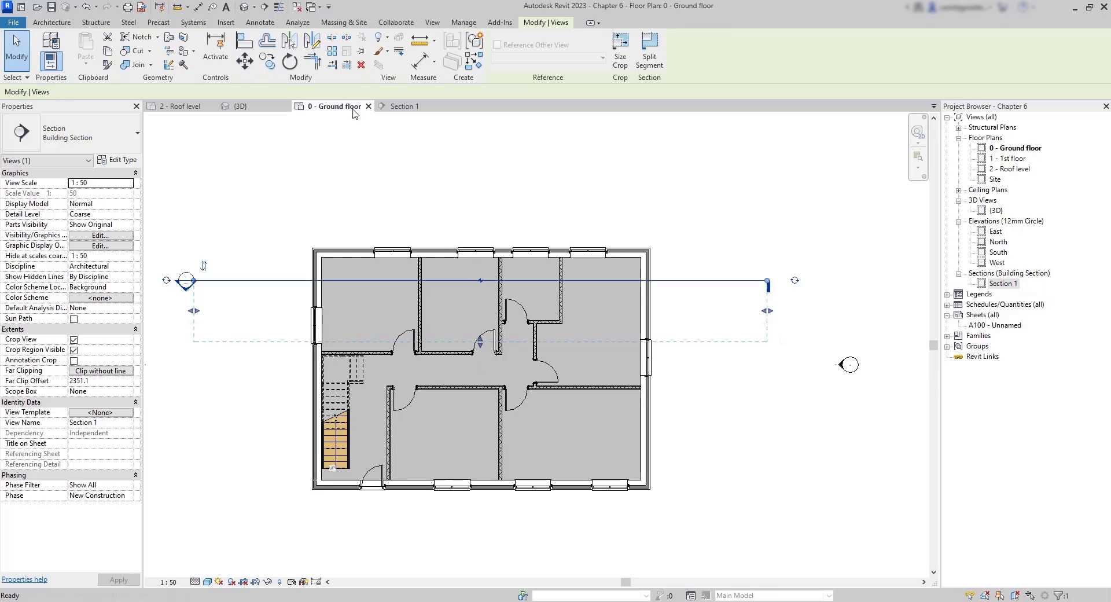
drag(768, 313, 578, 322)
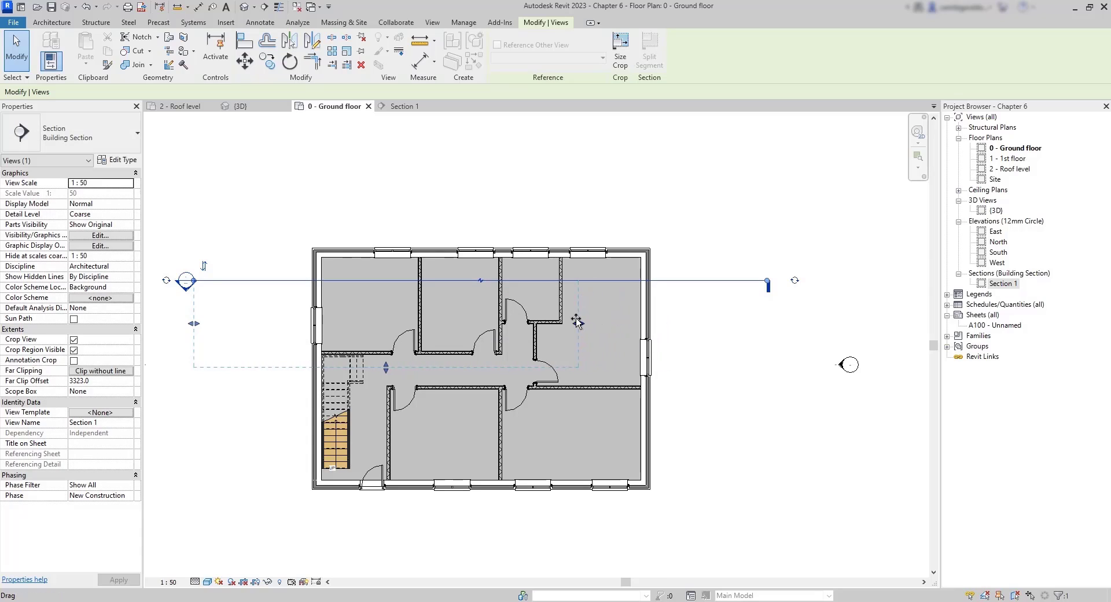
click(401, 106)
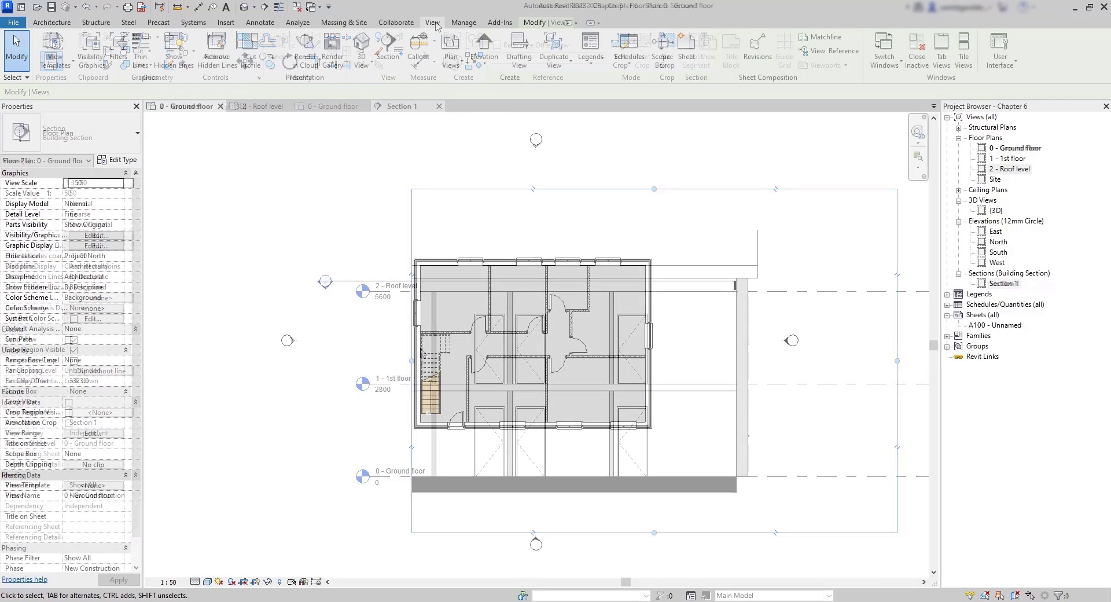
Step: Create a vertical building section through the entrance door and hall, looking west toward the stairs, and open its view
click(388, 49)
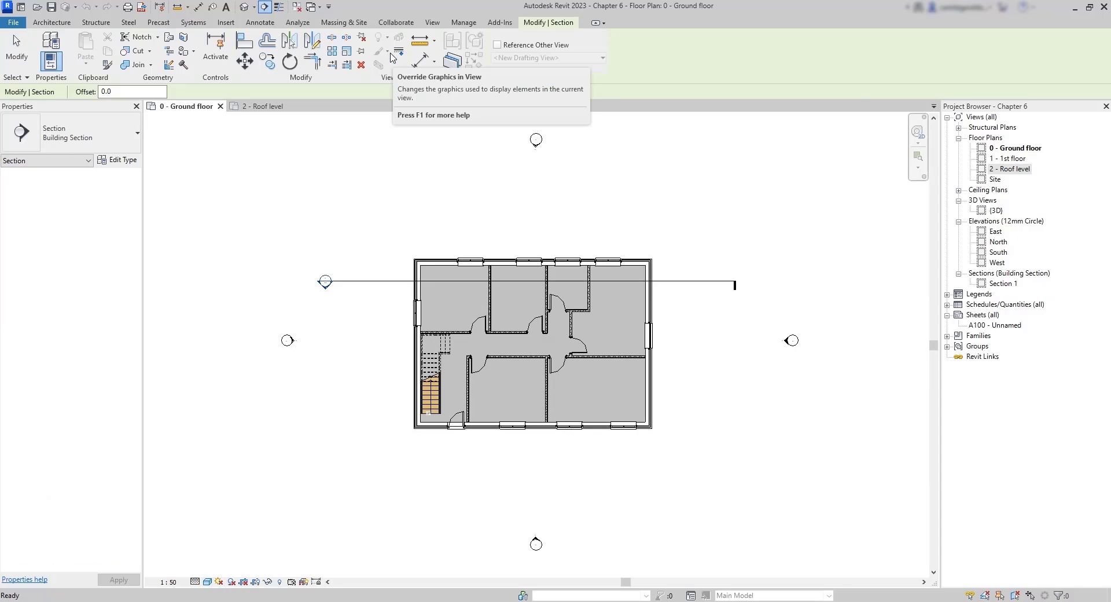
click(455, 463)
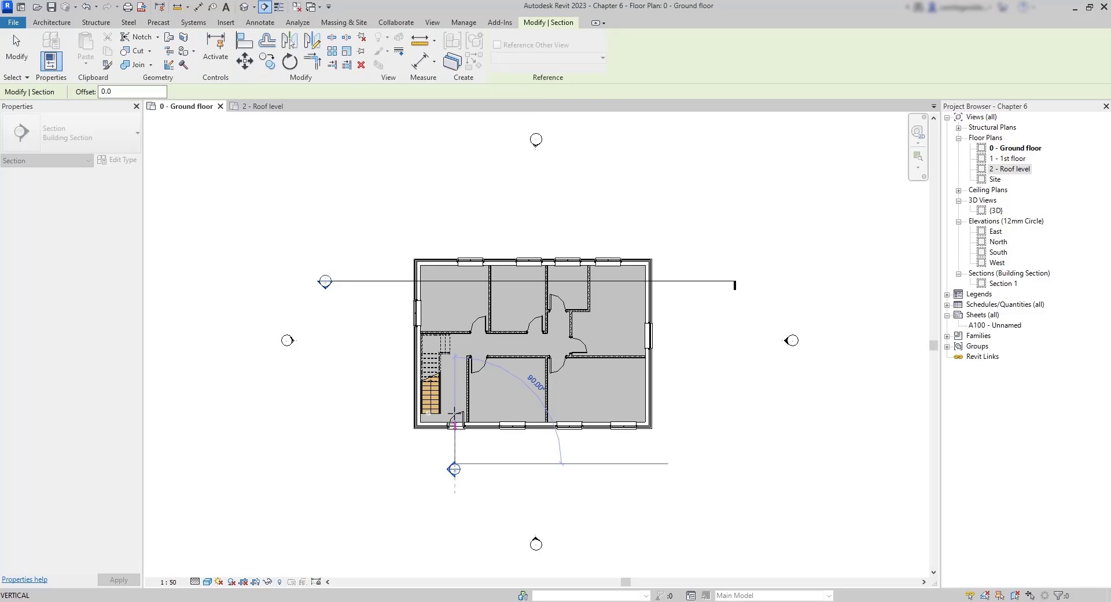
click(455, 223)
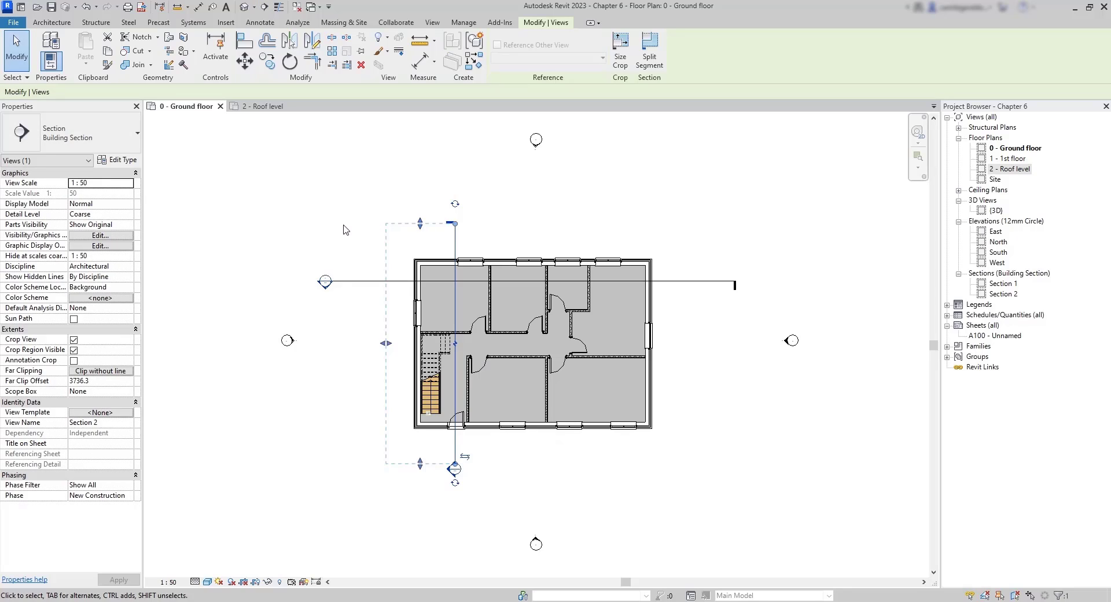
scroll(364, 381, up, 1)
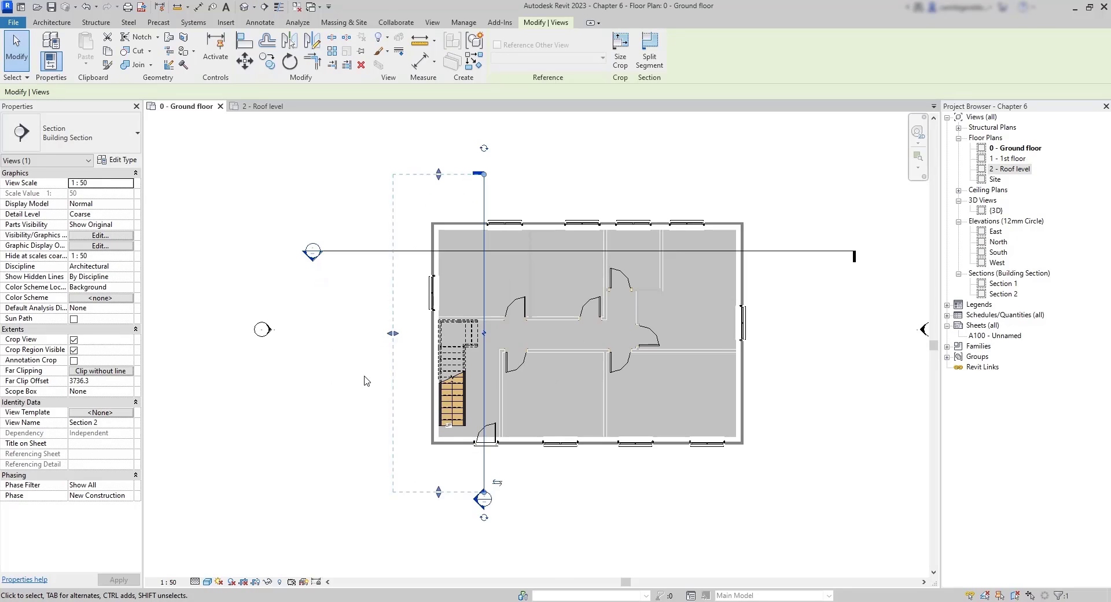
scroll(364, 380, up, 2)
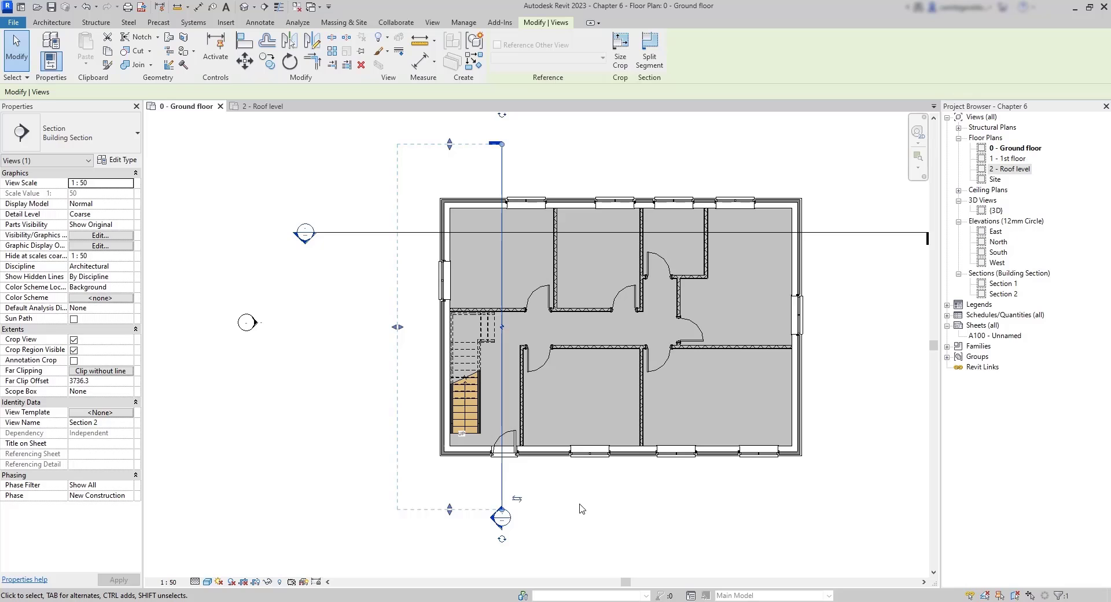
double_click(1003, 294)
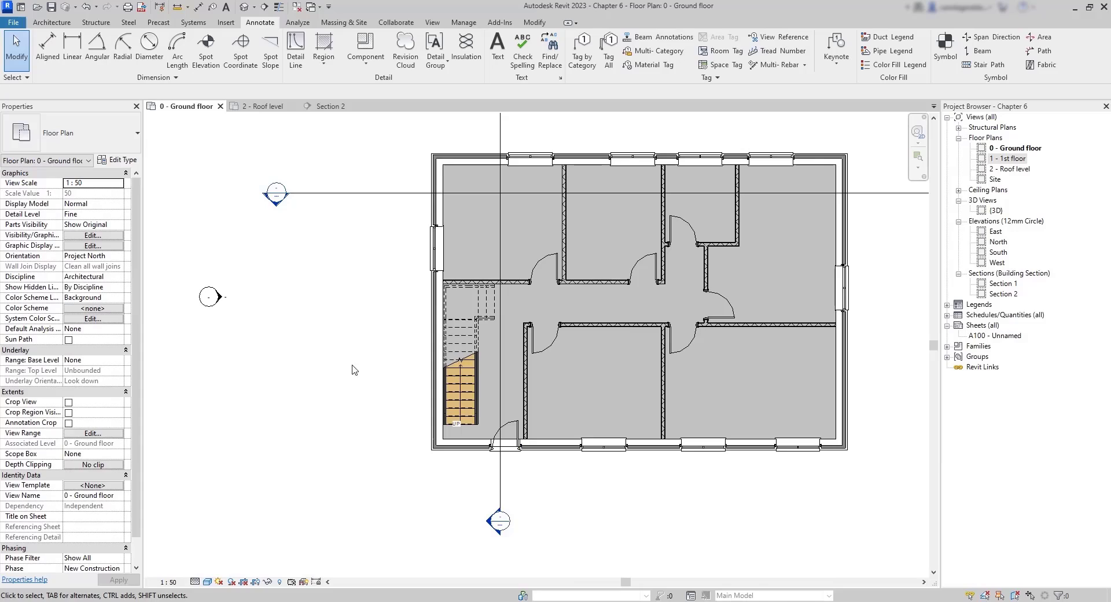
Step: Open the 1st floor plan, move the Section 2 line over the opening beside the stairs, and open the Section 2 view
click(1022, 161)
double_click(1021, 161)
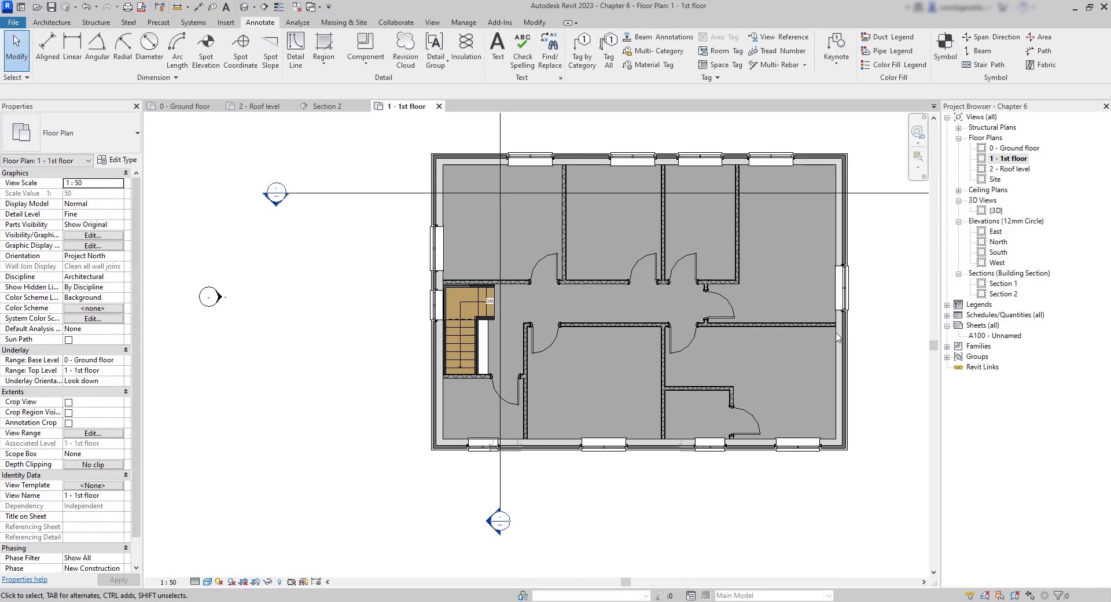
click(500, 477)
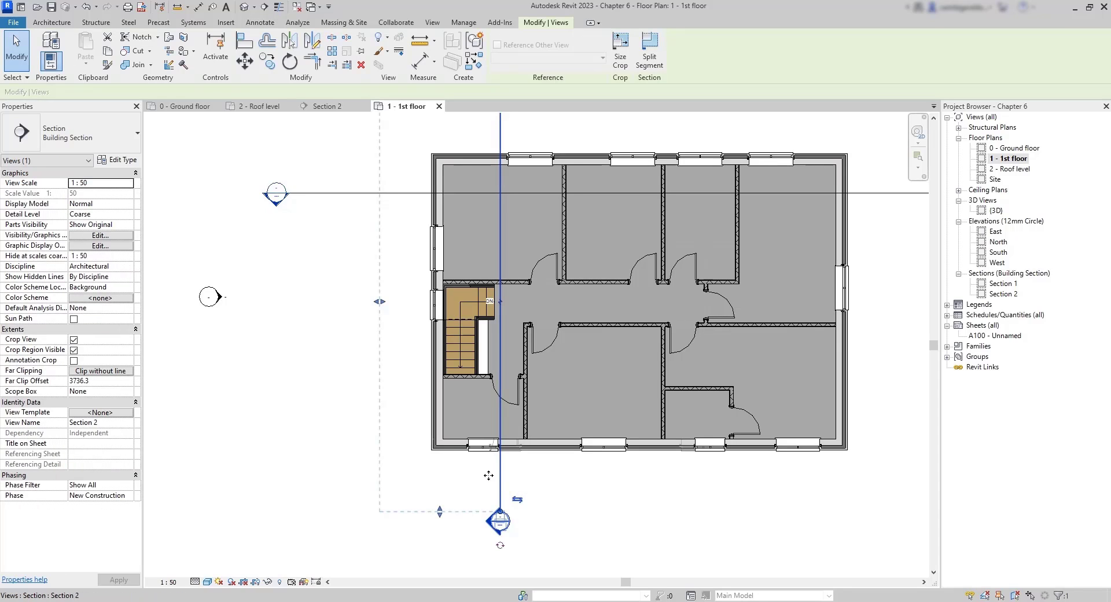
drag(491, 476, 482, 438)
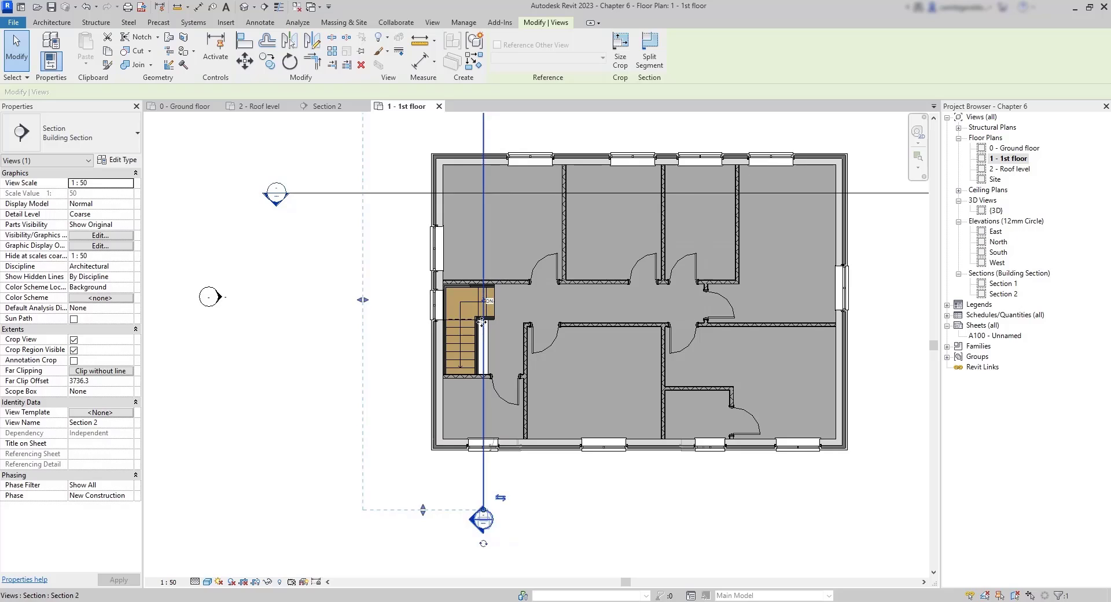
scroll(484, 322, up, 3)
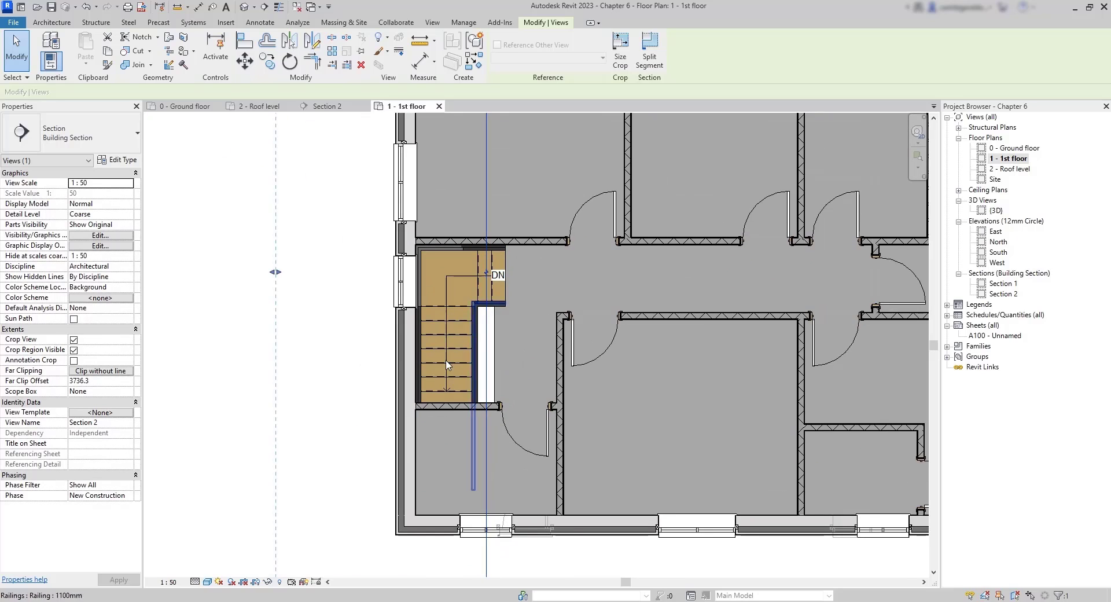
scroll(363, 284, down, 3)
scroll(372, 347, up, 2)
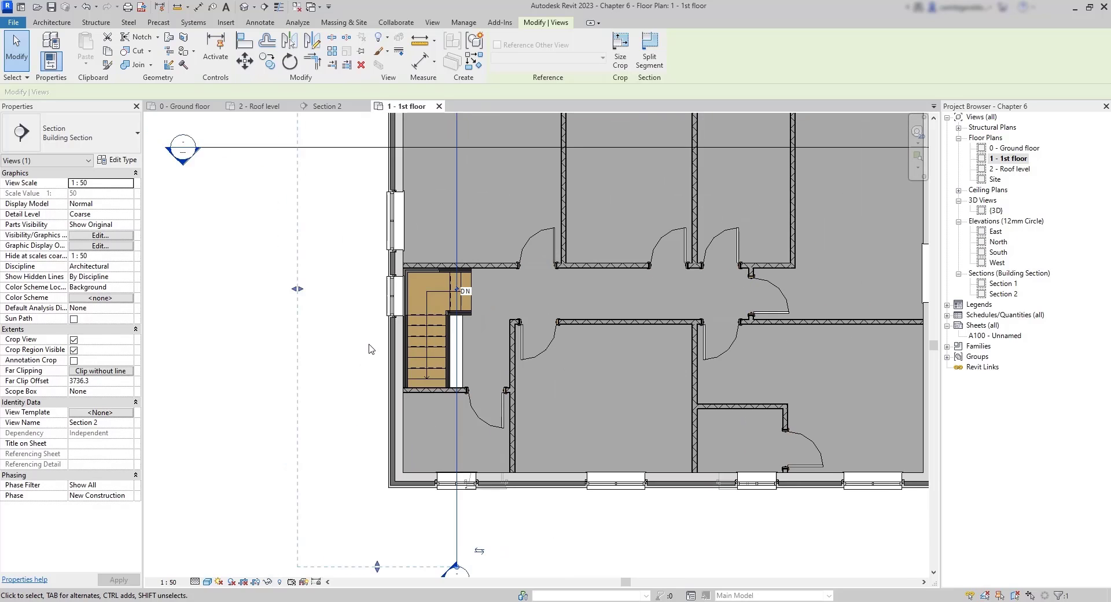
click(332, 106)
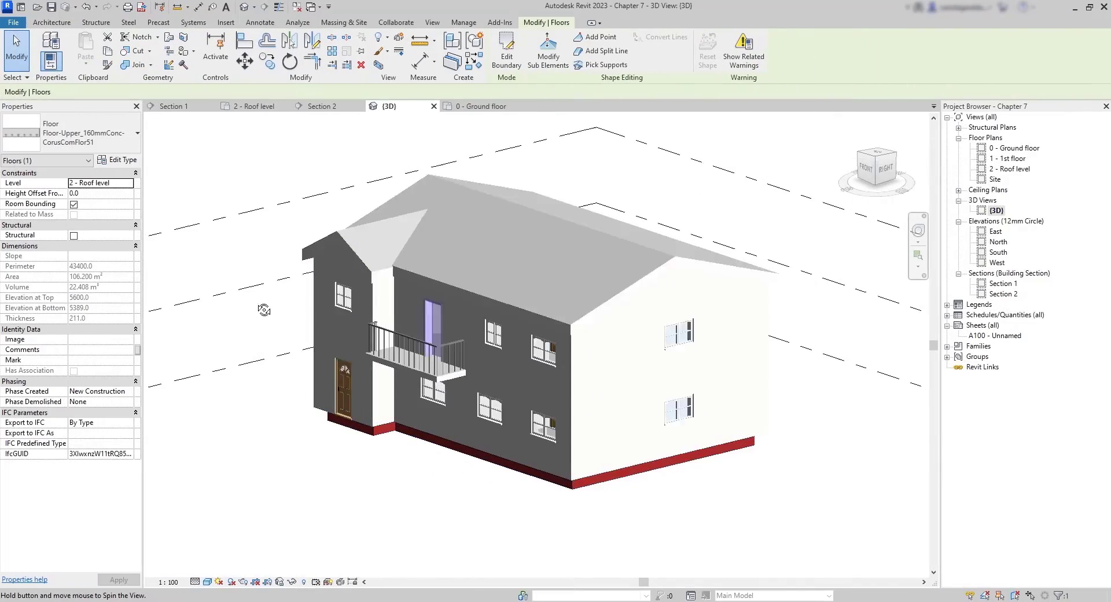
shift+middle_drag(263, 311, 482, 298)
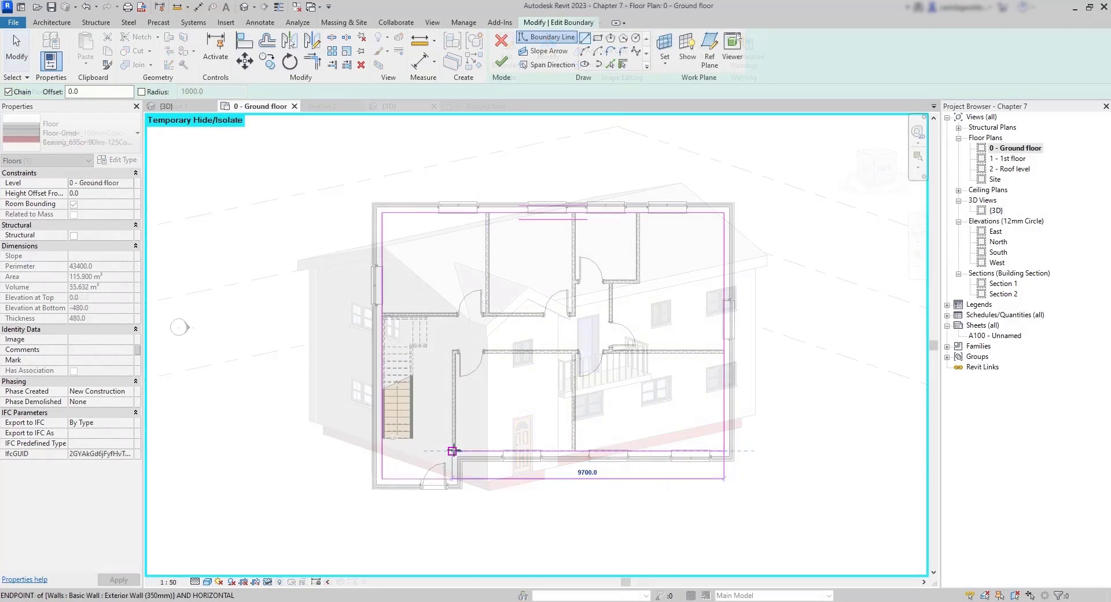
scroll(450, 452, up, 5)
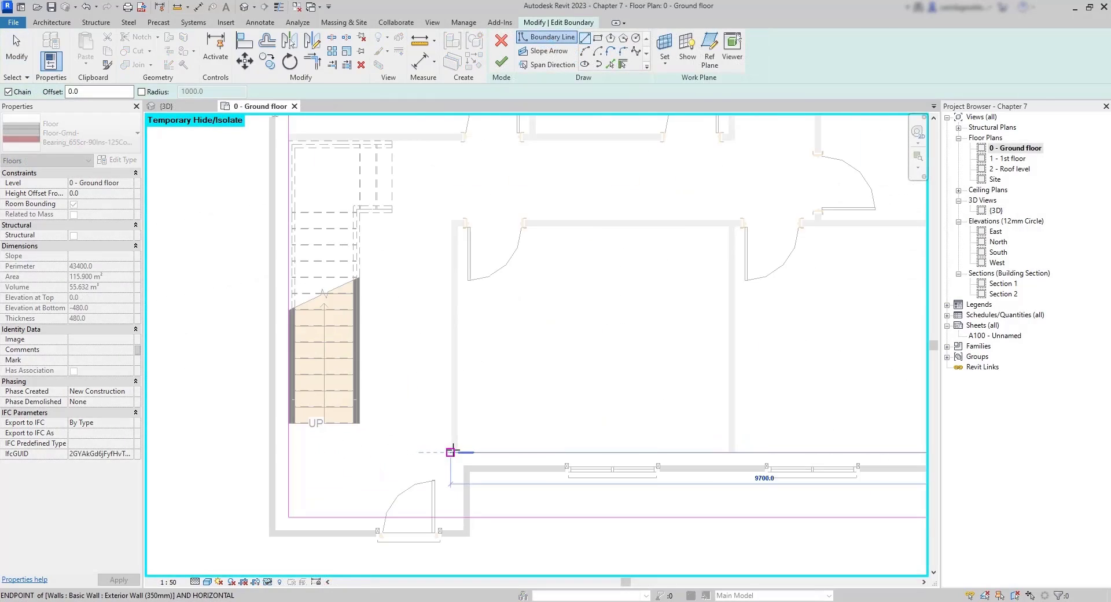
scroll(451, 452, down, 3)
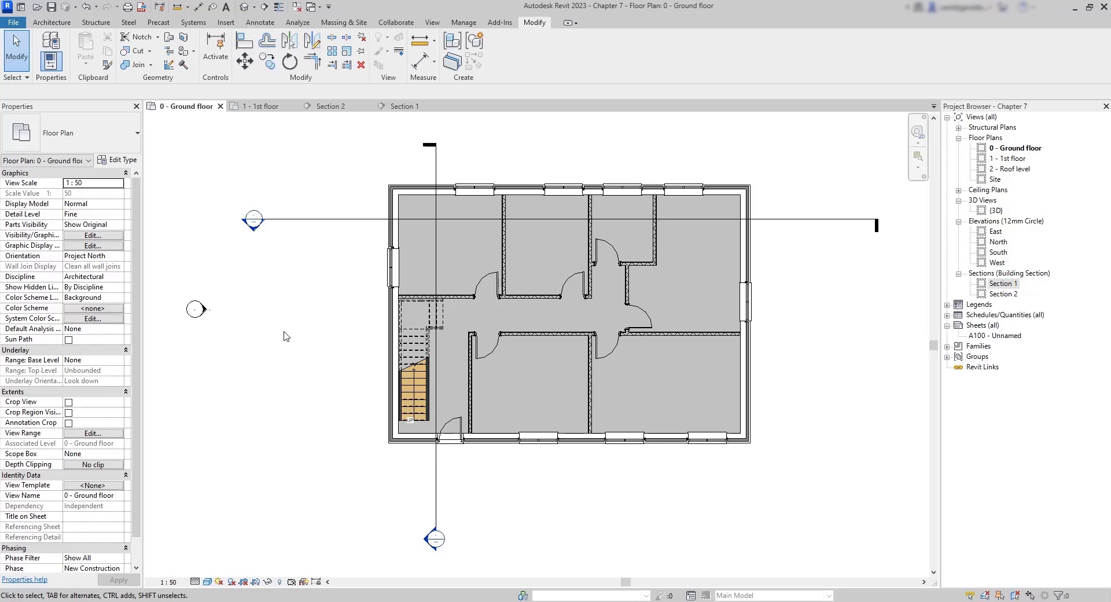
Step: Temporarily hide the Section 1 and Section 2 lines in the ground floor plan using Hide Element
click(436, 503)
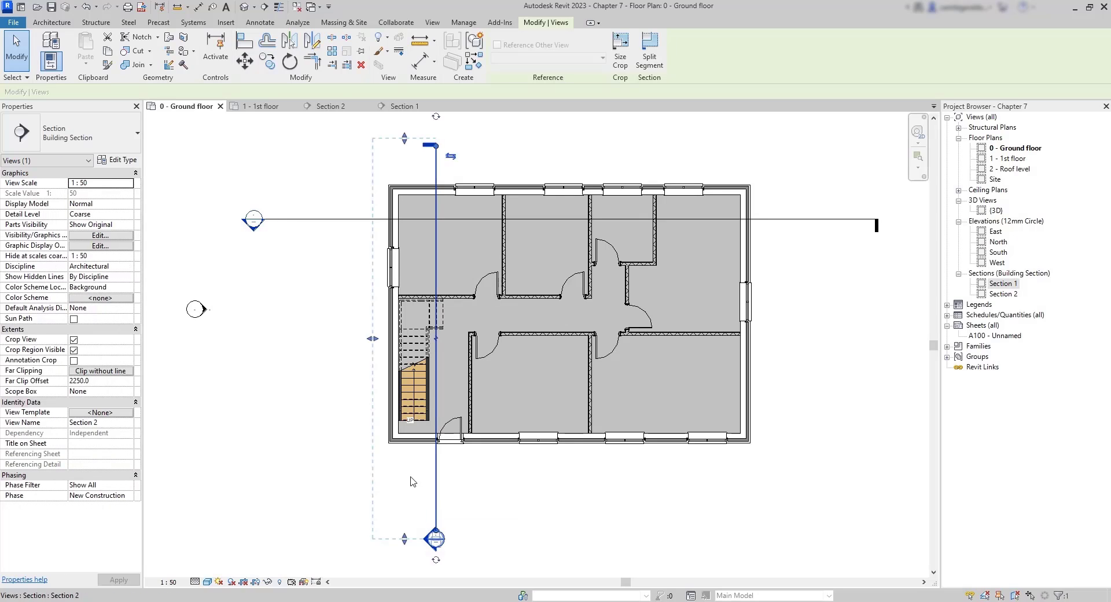
ctrl+click(328, 219)
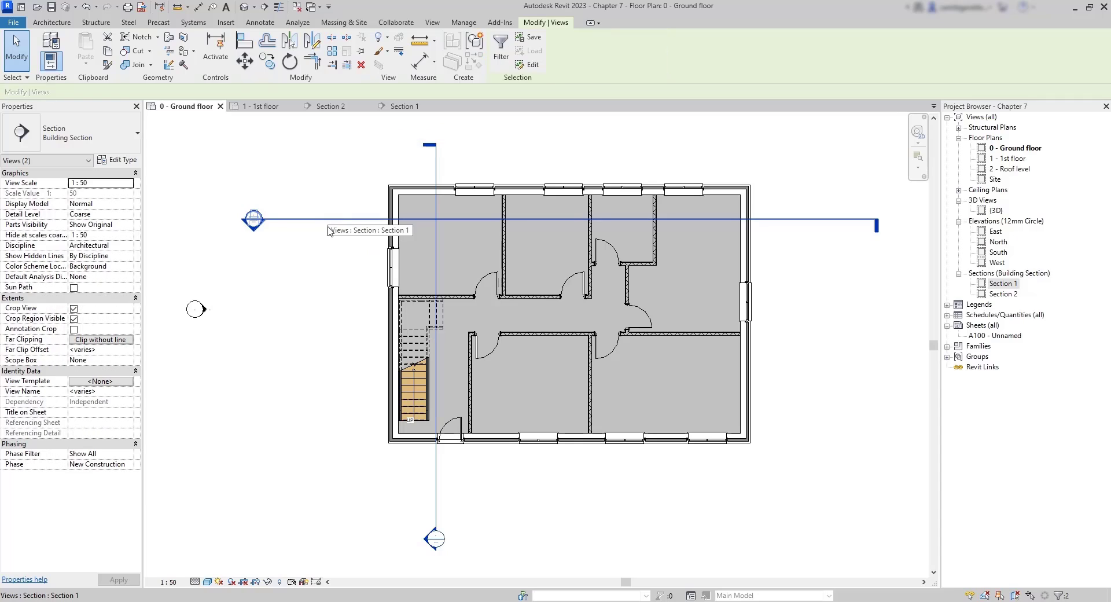
click(268, 581)
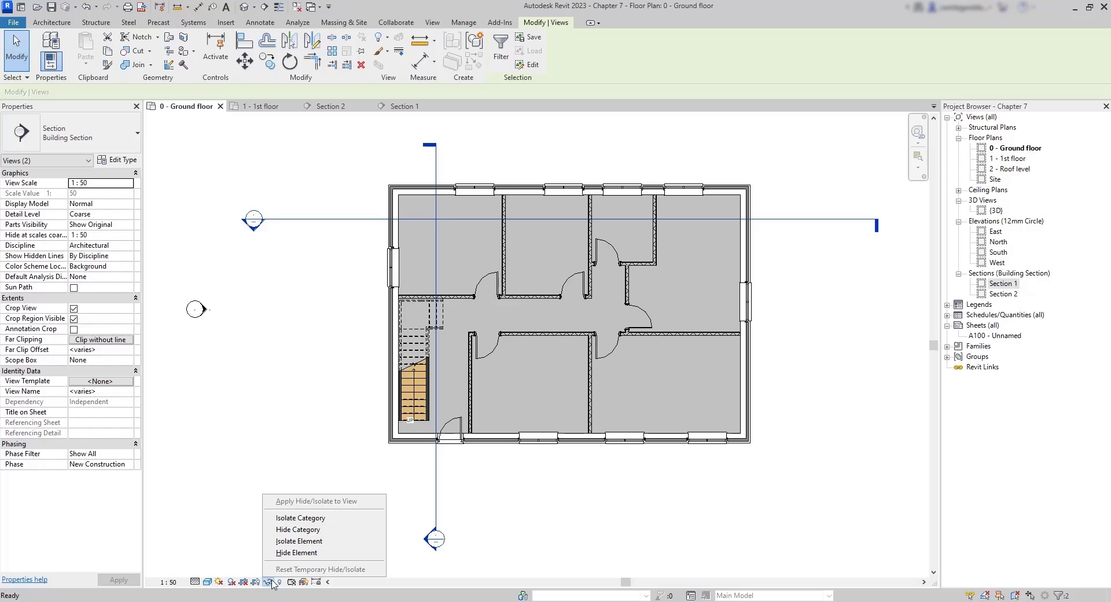
click(316, 553)
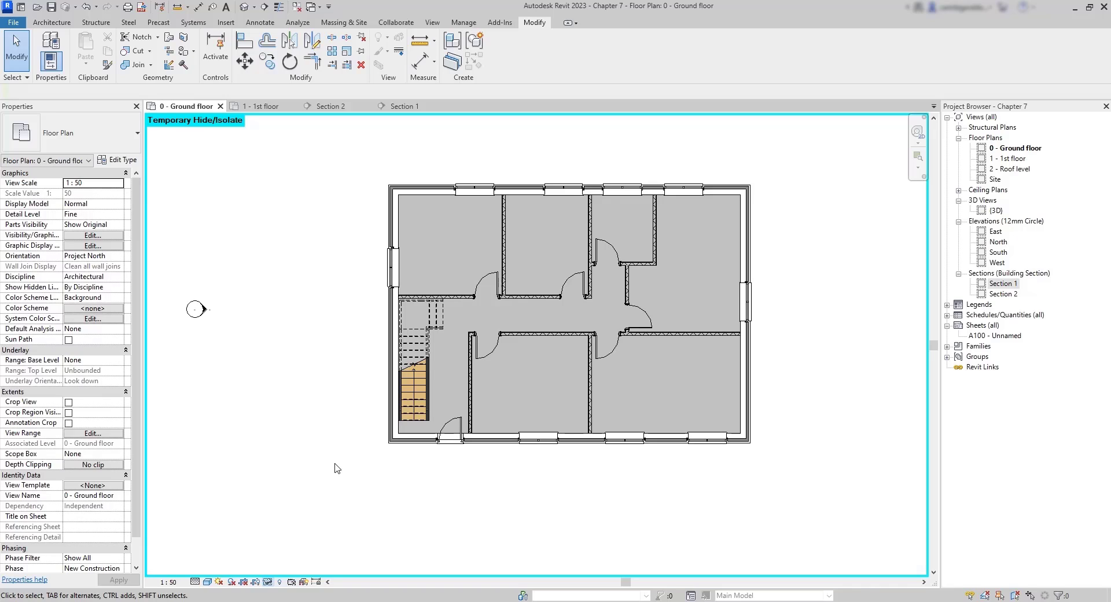
Step: Split the front exterior wall where the internal wall between the stair hall and the adjacent room meets it
scroll(460, 441, up, 3)
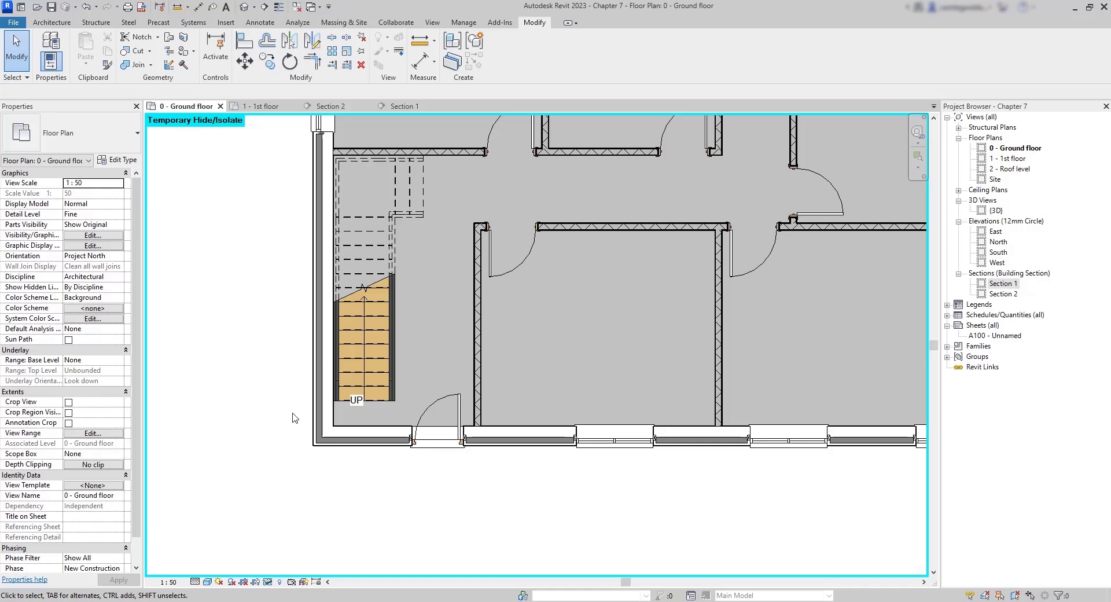
click(334, 37)
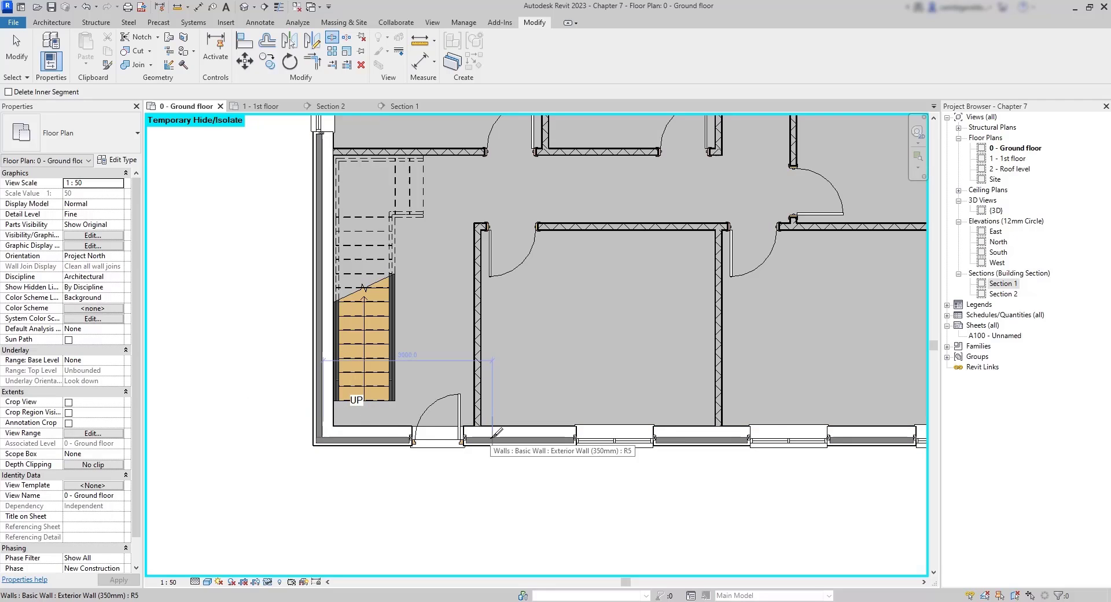
scroll(493, 434, up, 5)
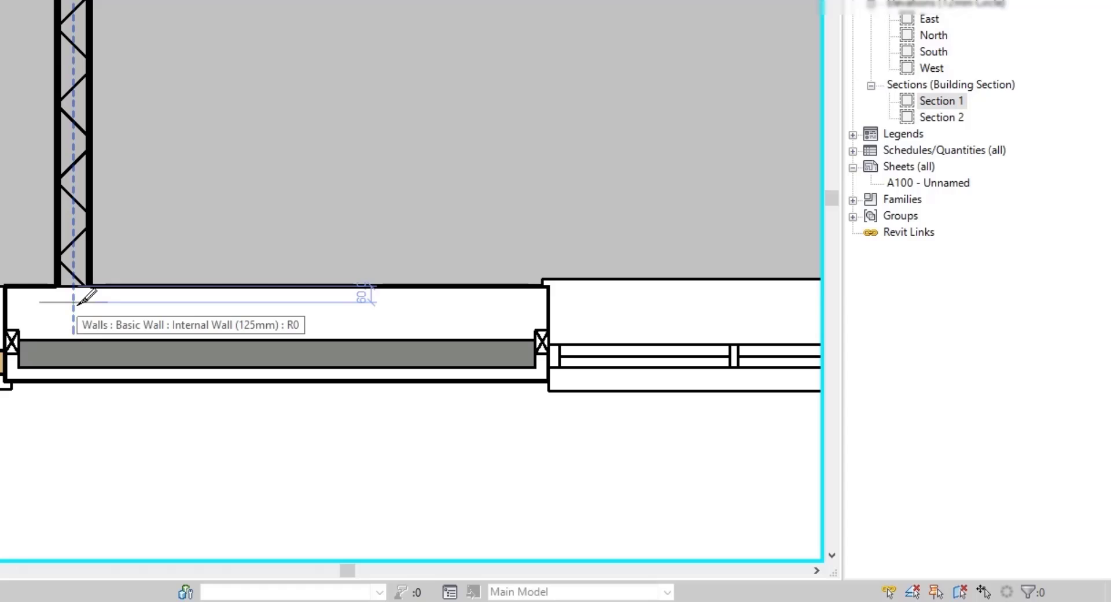
click(78, 302)
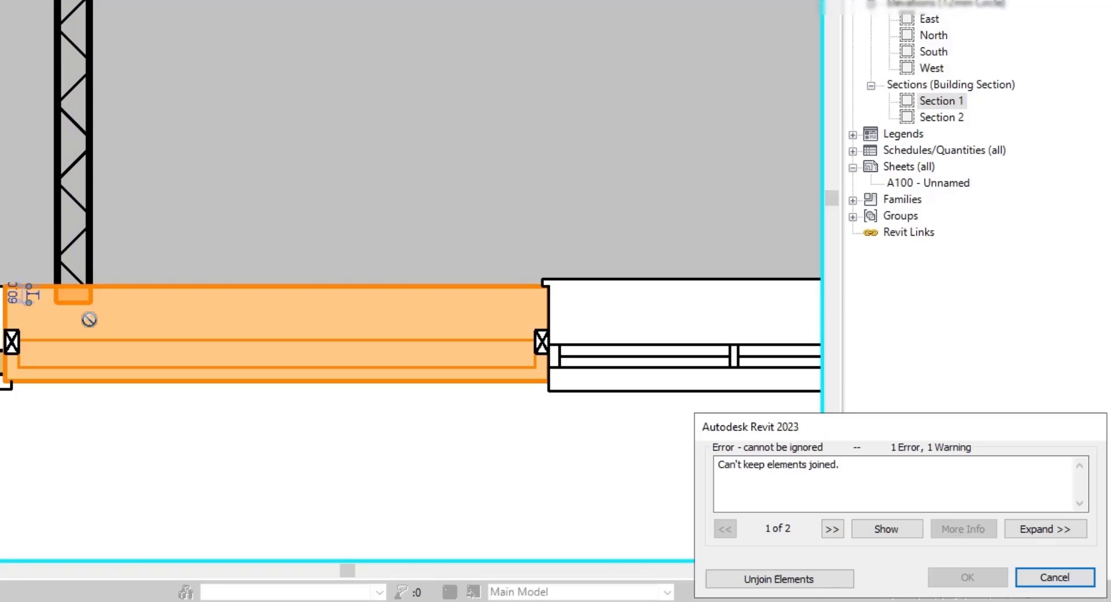
click(1048, 578)
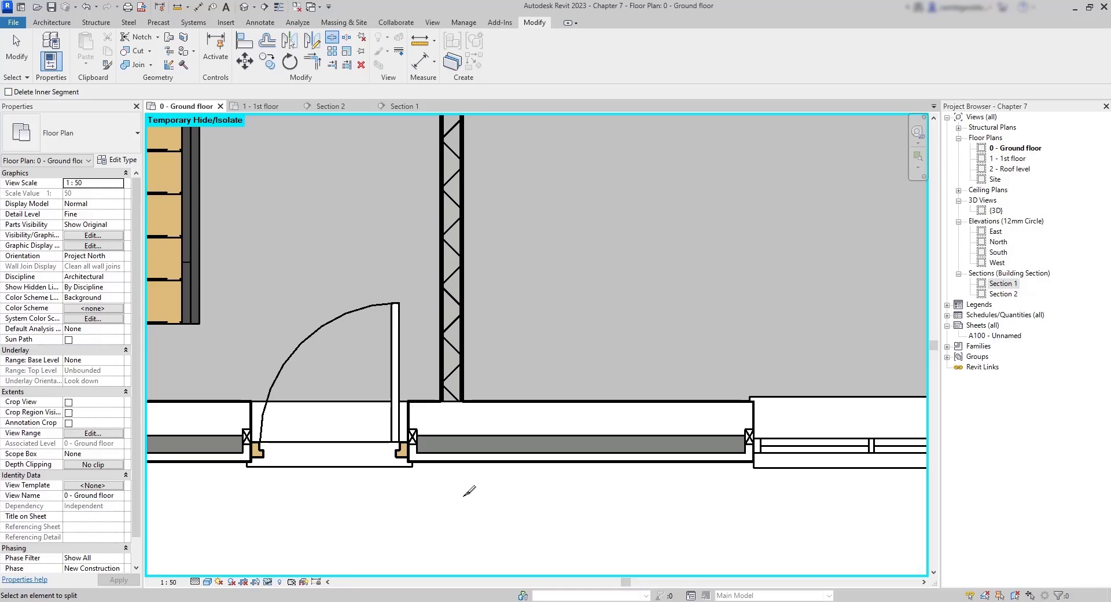
key(Escape)
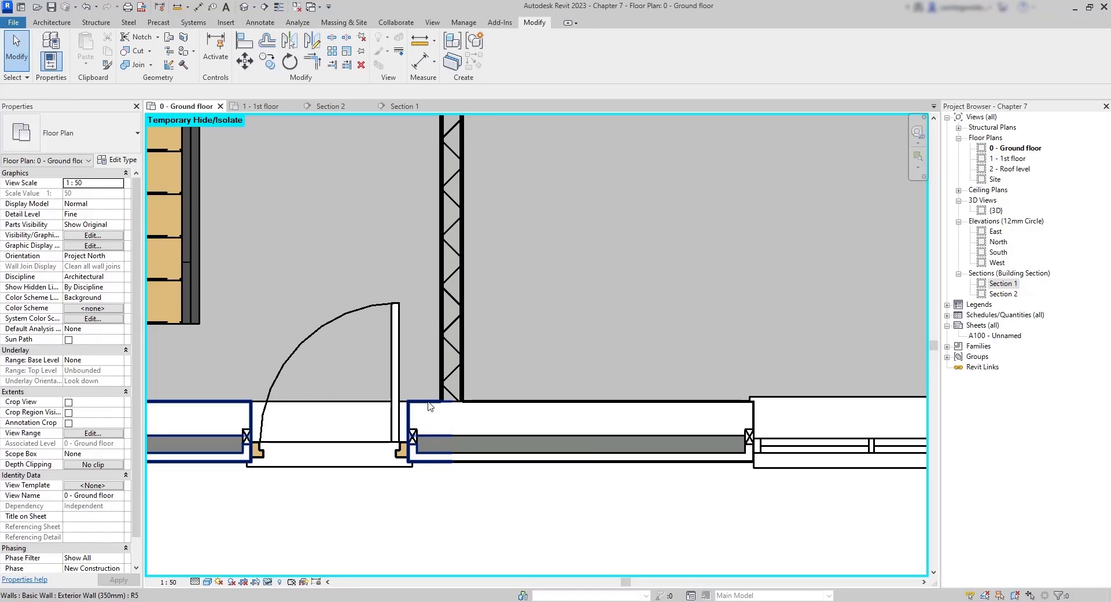
Step: Select each piece of the split exterior wall to check where the split falls
click(428, 448)
scroll(535, 497, down, 1)
scroll(535, 496, down, 1)
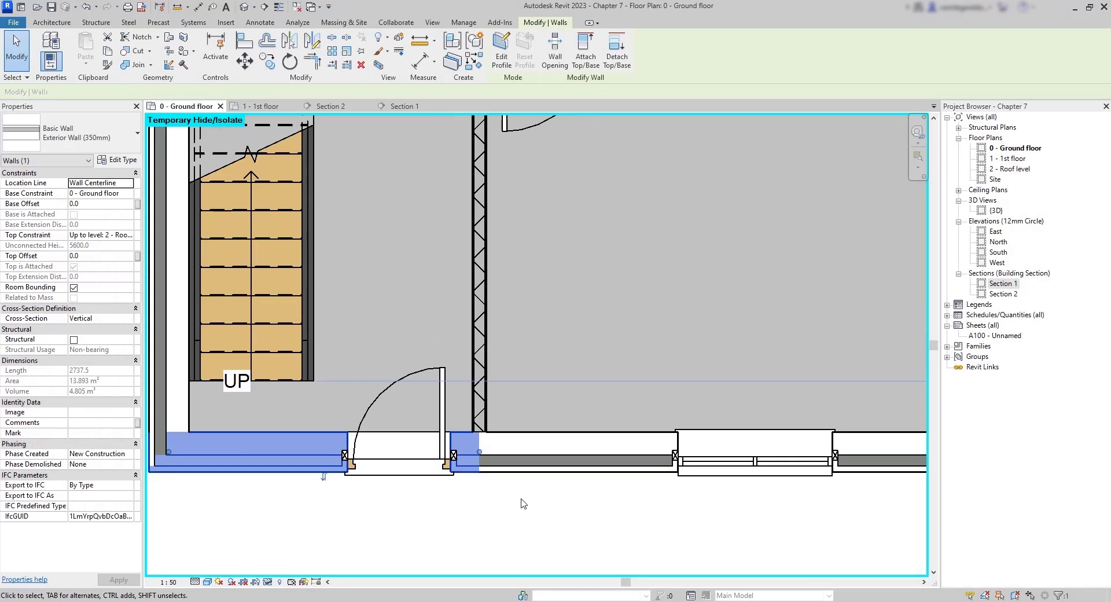
scroll(522, 503, down, 1)
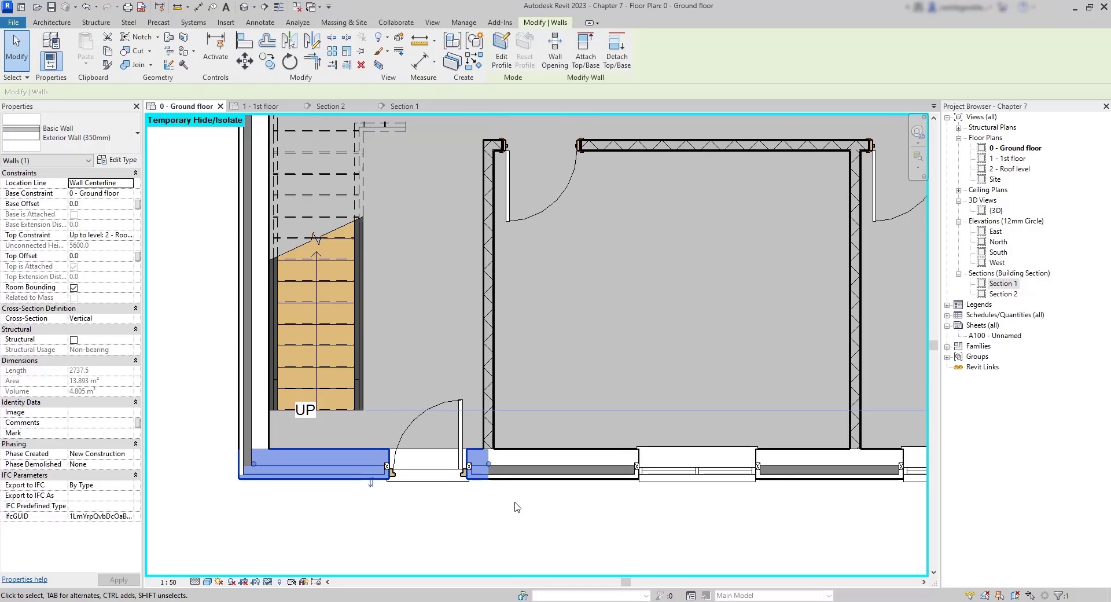
click(525, 478)
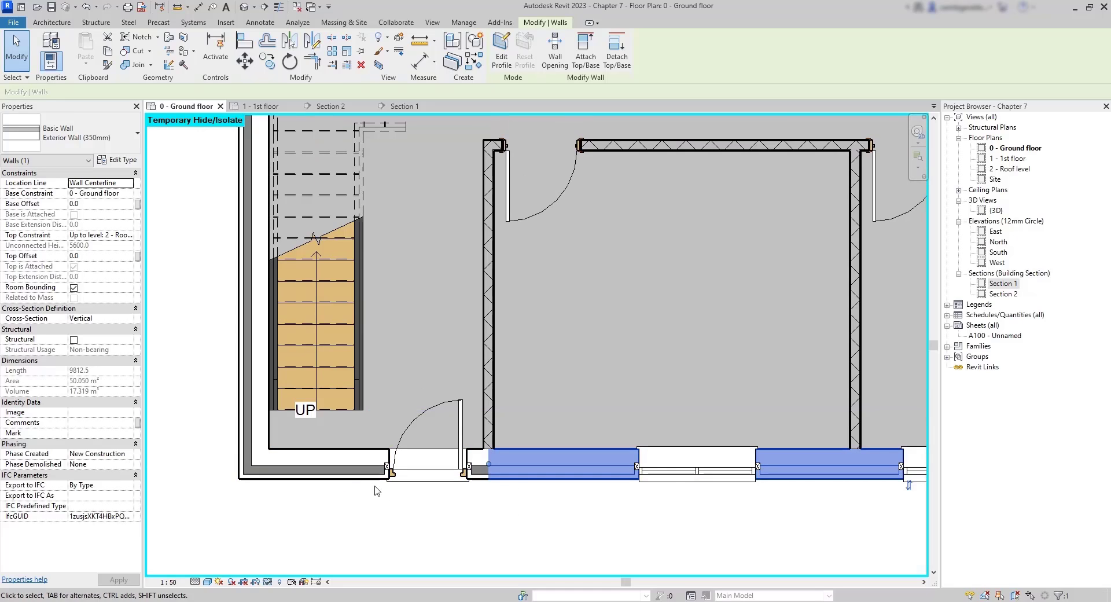
Step: Try to move the exterior wall segment containing the entrance door outward from the house
click(342, 457)
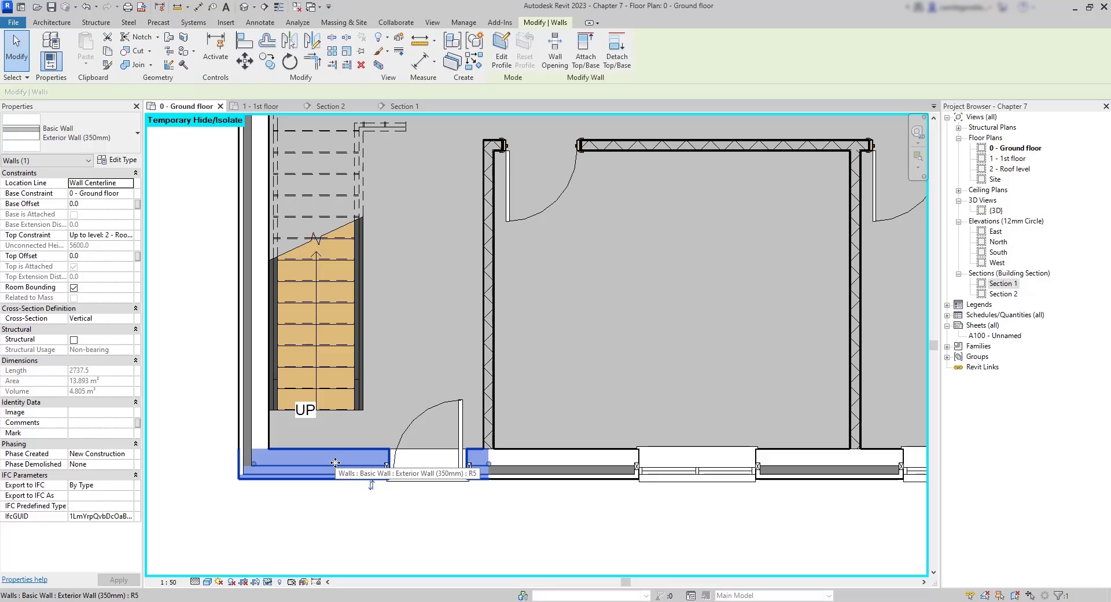
drag(336, 462, 336, 539)
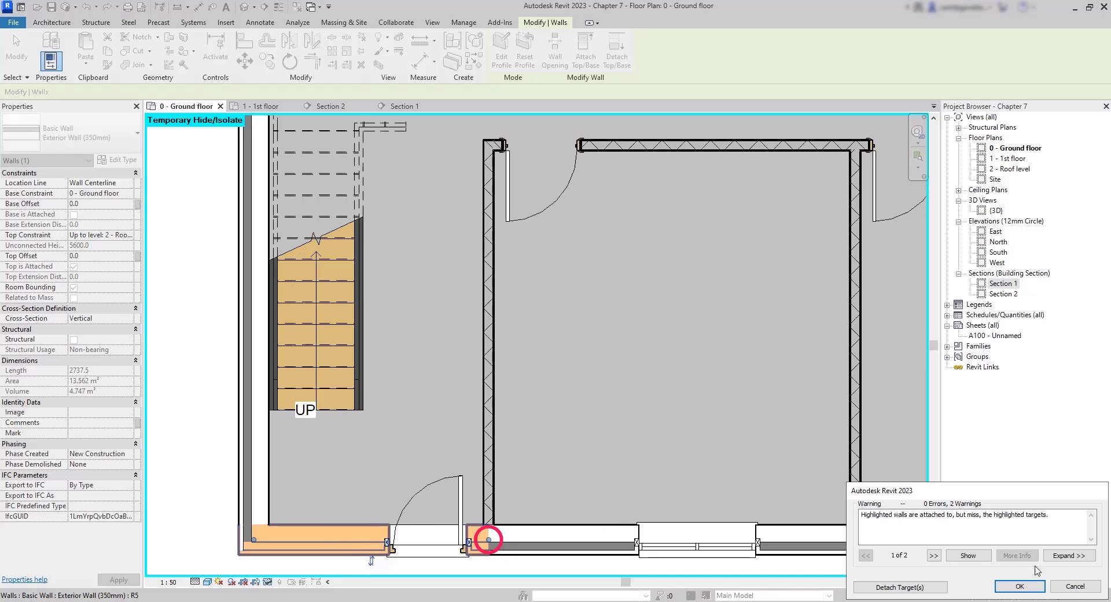
click(1075, 586)
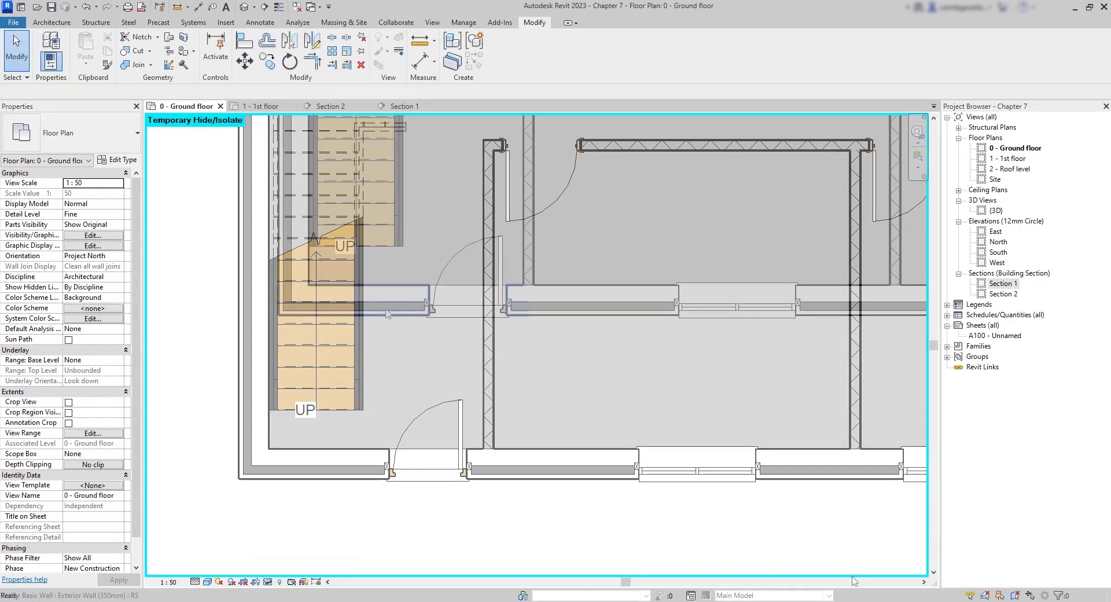
Step: Disallow the join at the end of the entrance wall segment where it meets the rest of the front wall
click(387, 314)
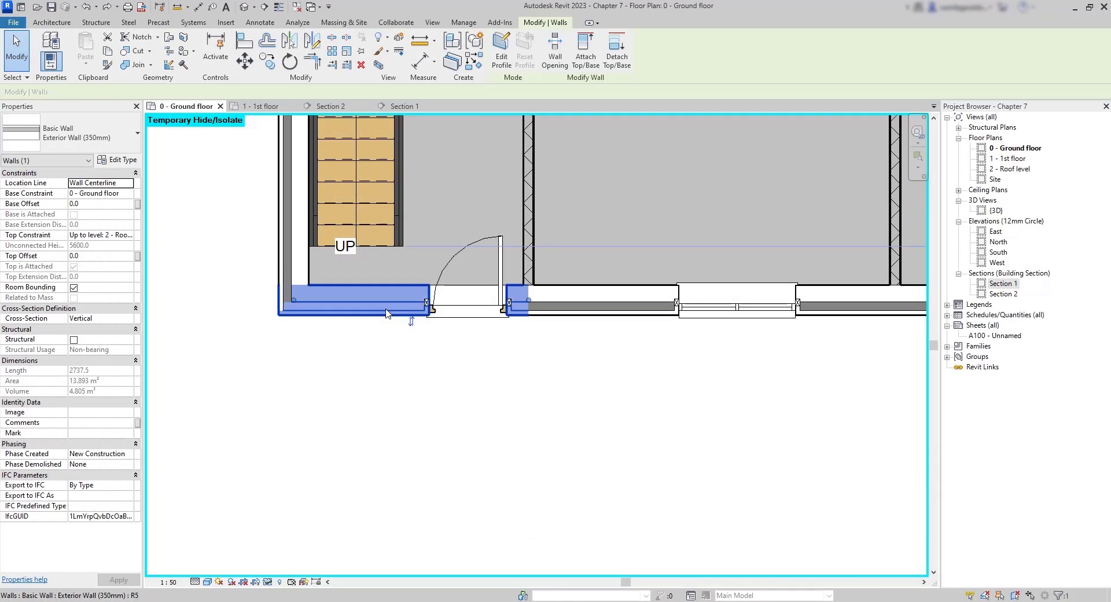
right_click(533, 306)
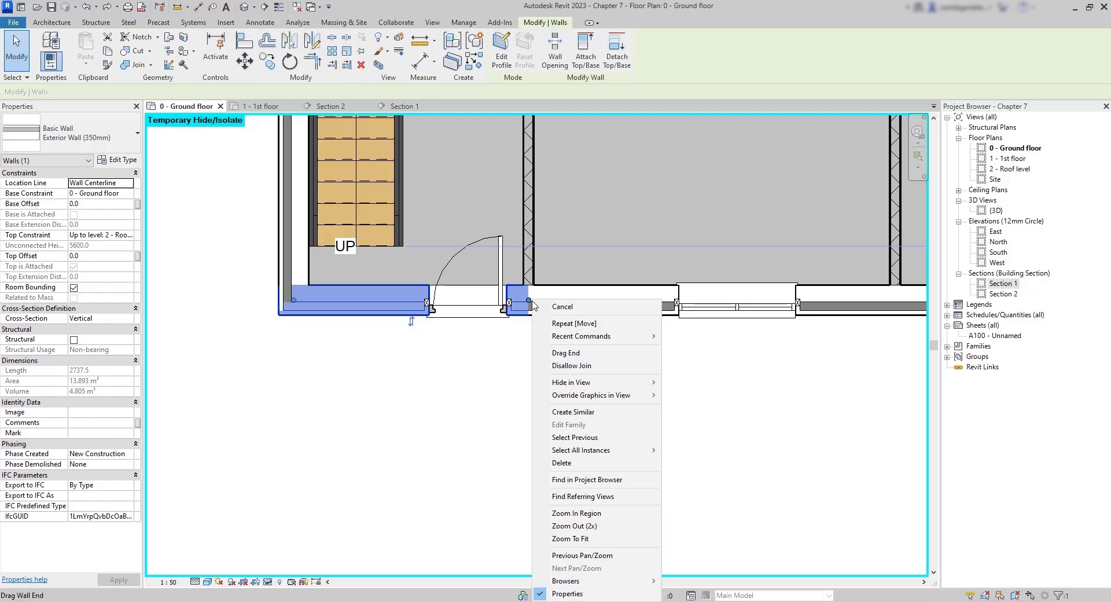
click(597, 366)
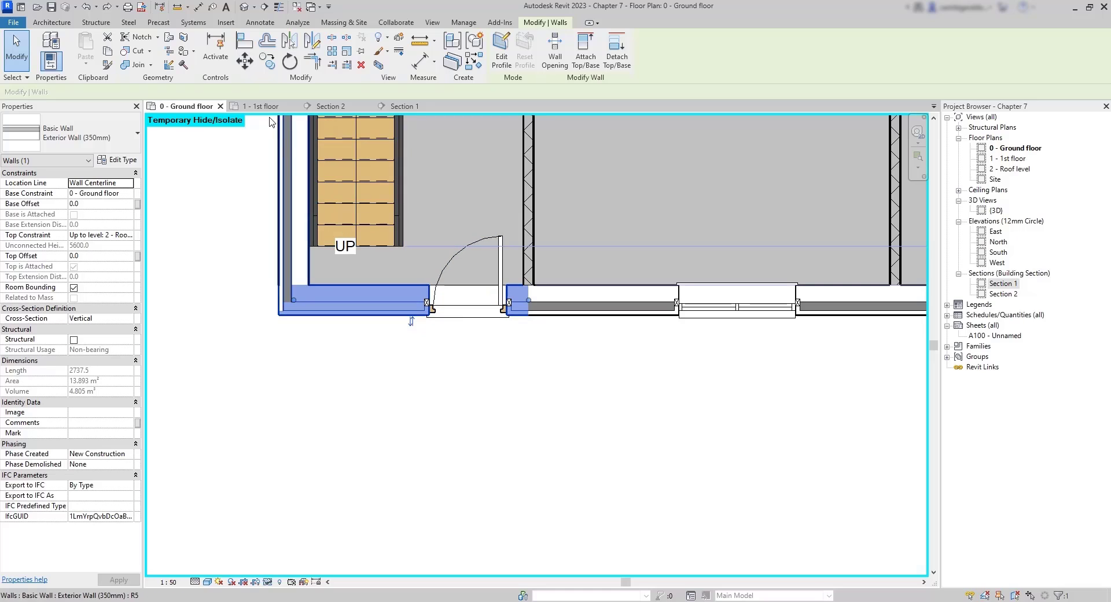
Step: Move the entrance wall segment 1000 mm straight outward from its outer corner
click(244, 61)
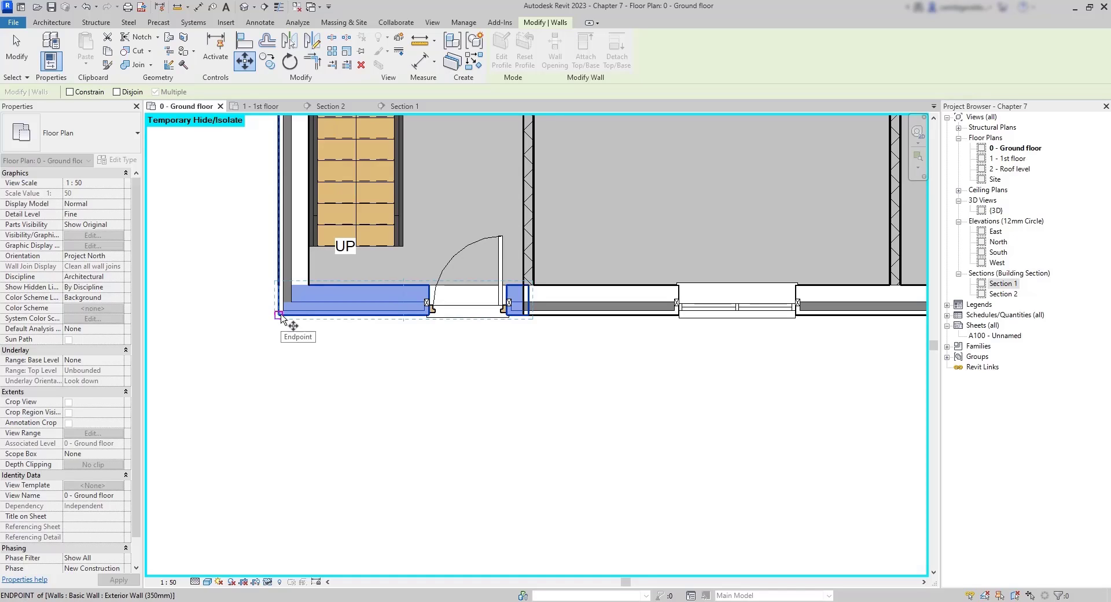
click(280, 316)
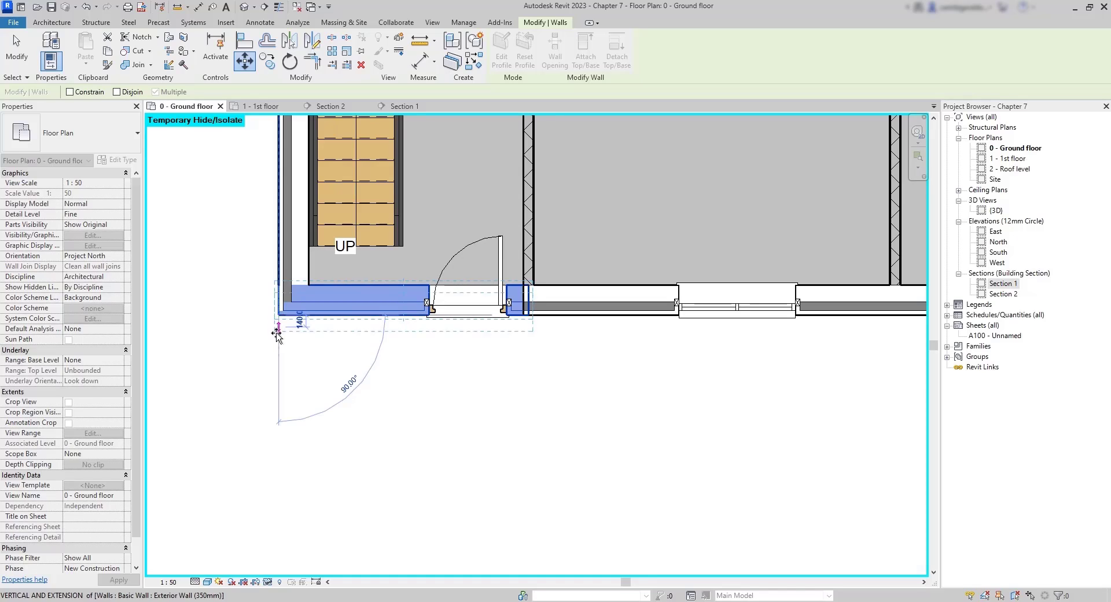
click(280, 399)
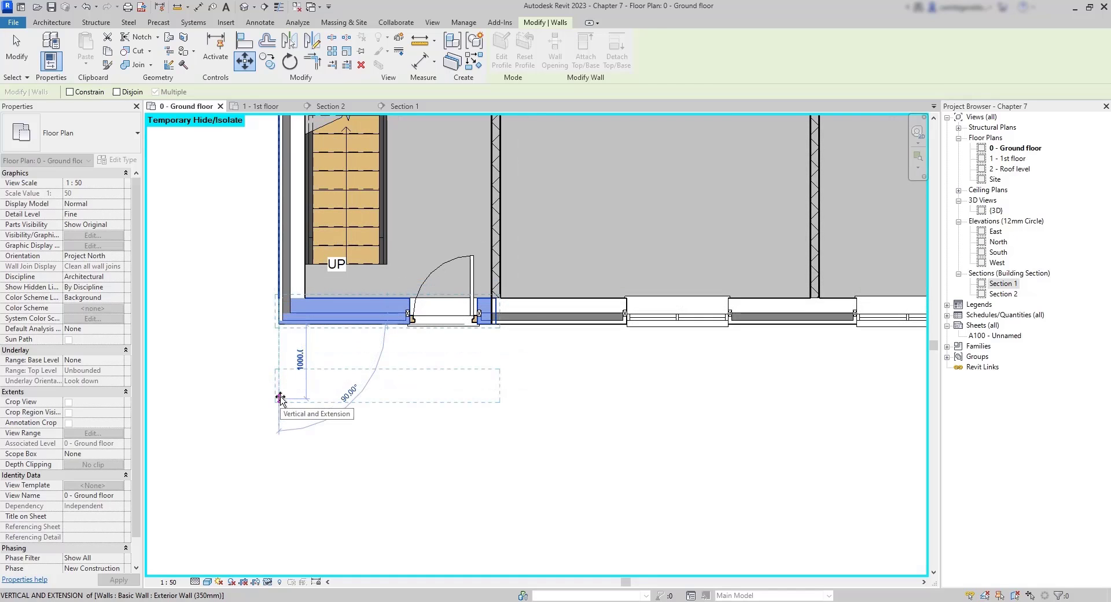
click(280, 399)
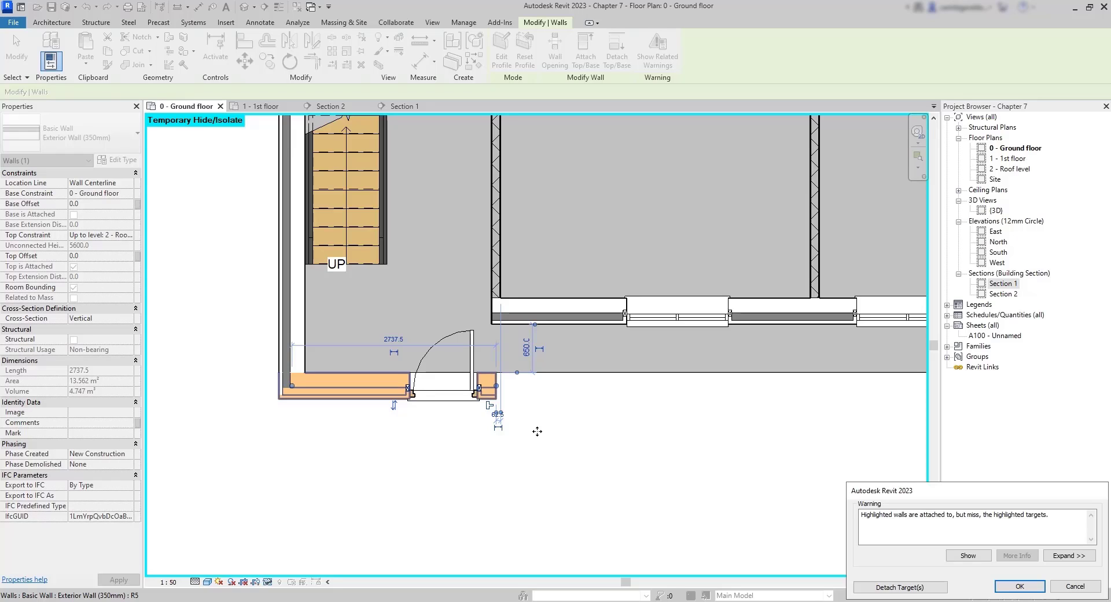
Step: Inspect the moved wall in the Section 2 view and detach it from the roof
scroll(537, 431, up, 1)
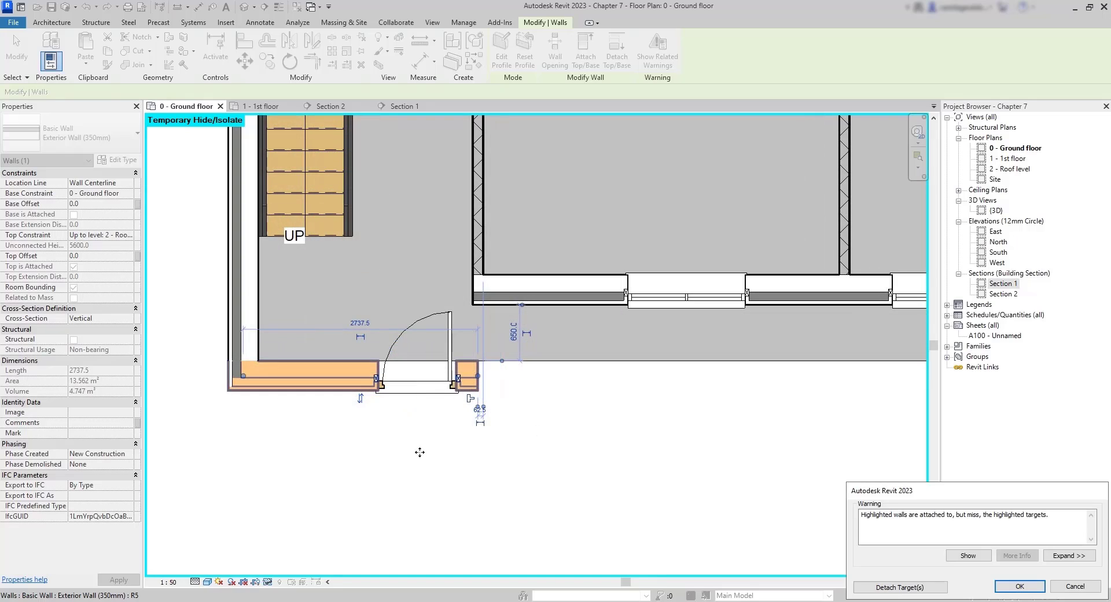
click(328, 106)
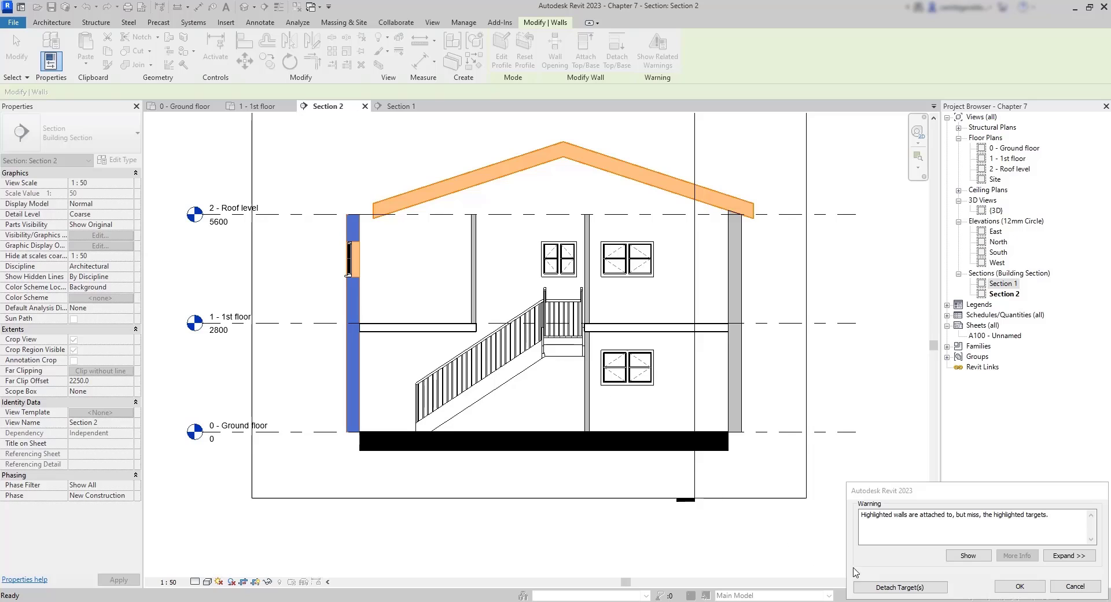
click(904, 587)
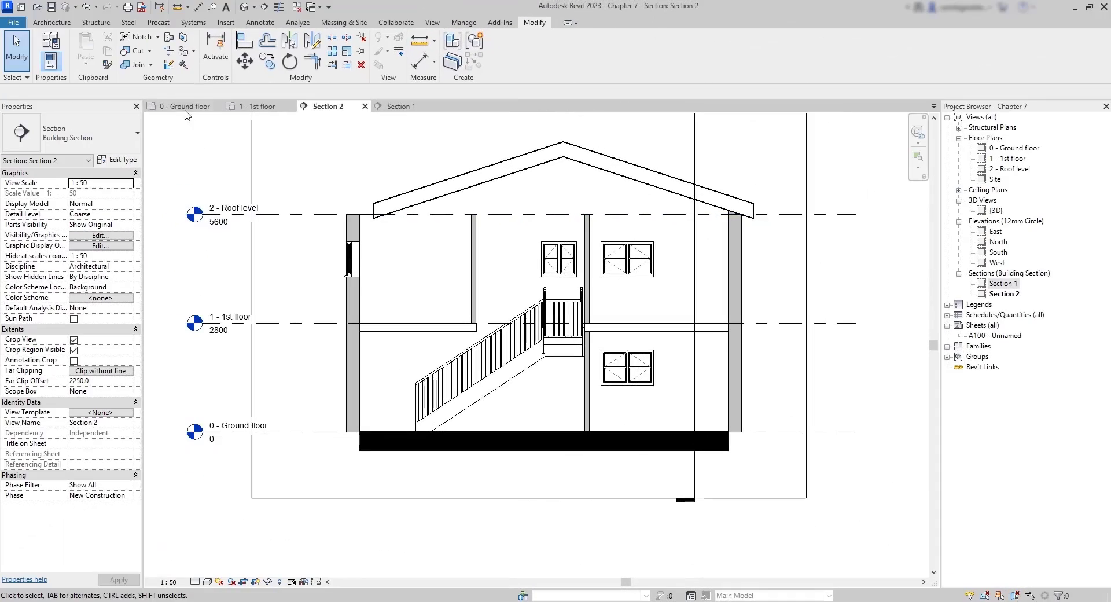
Step: Open the 0 - Ground floor plan and start the Wall tool for an Exterior Wall (350mm)
click(184, 107)
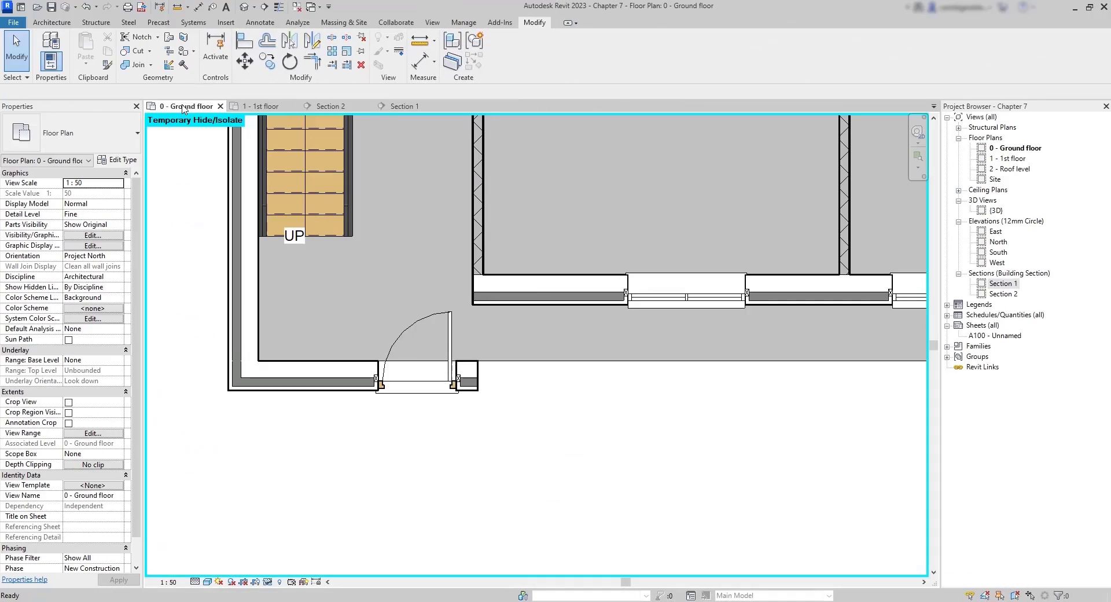
click(51, 22)
click(47, 46)
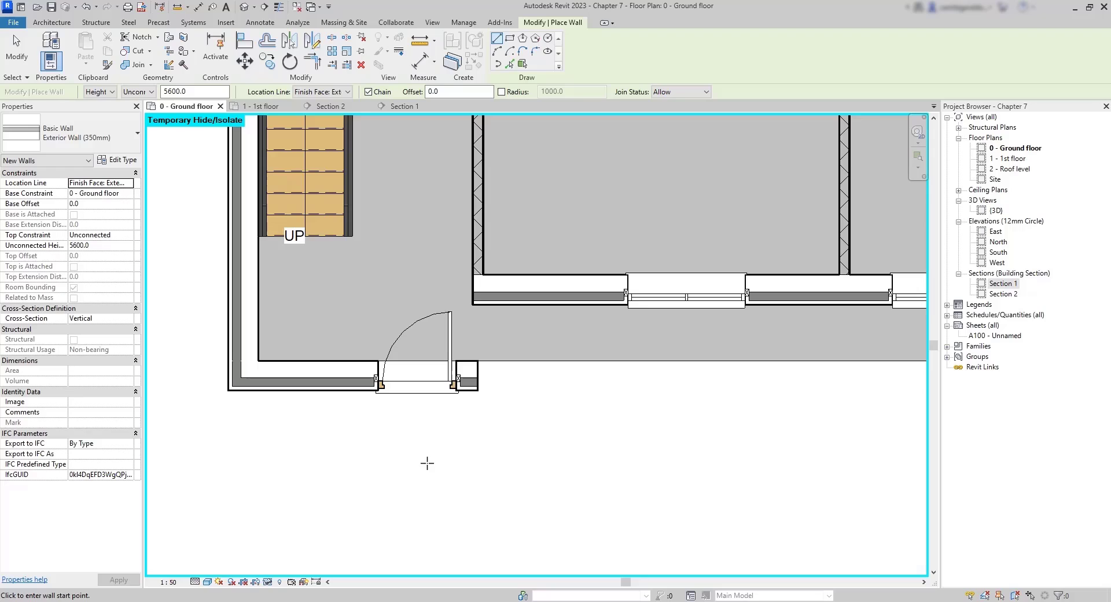
click(473, 304)
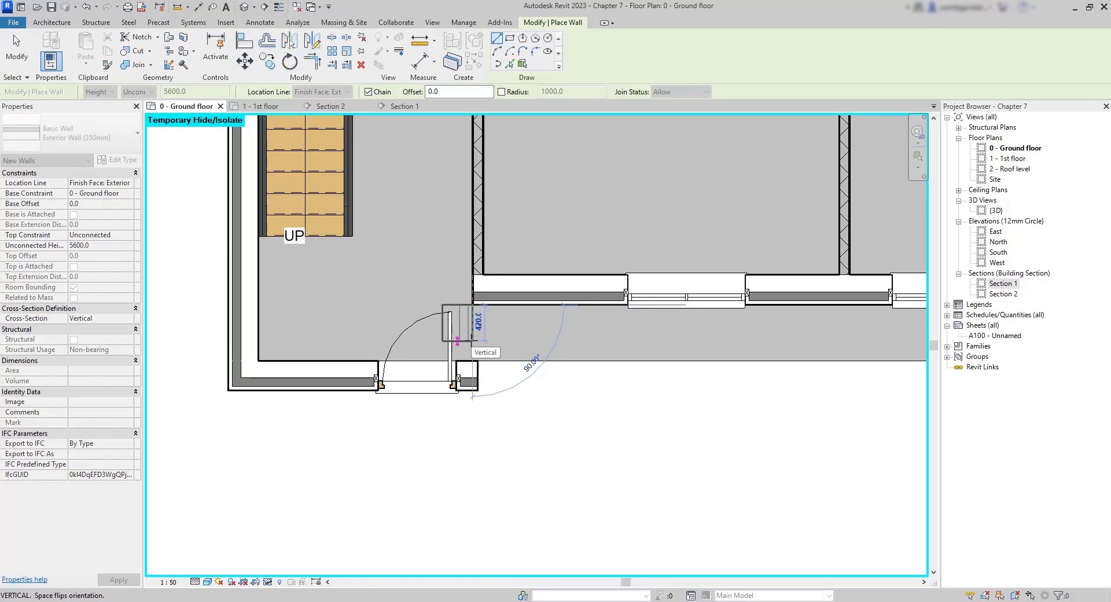
key(space)
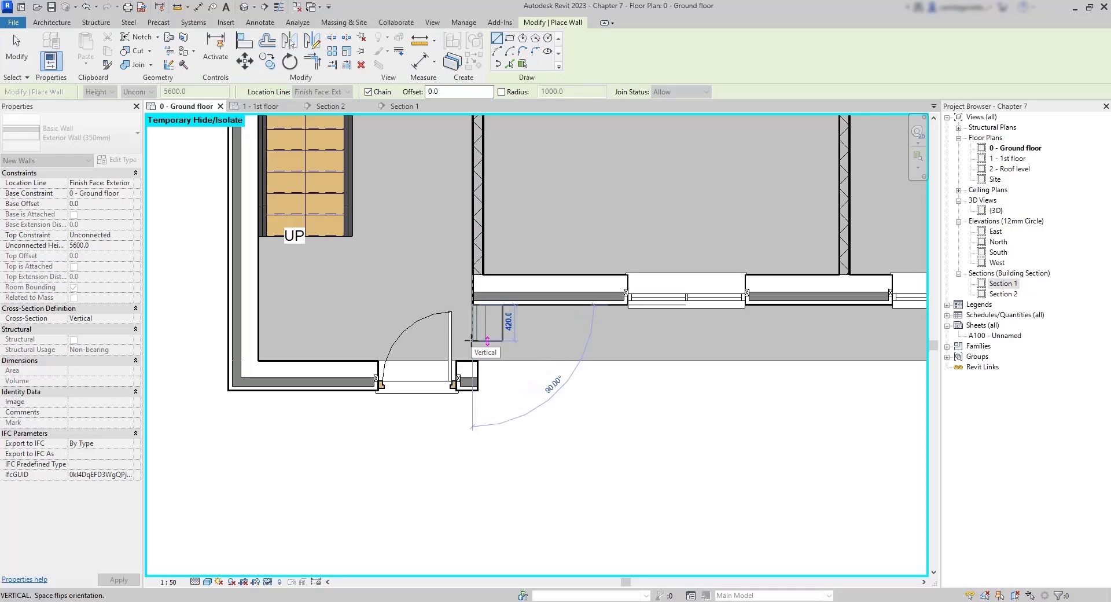
key(space)
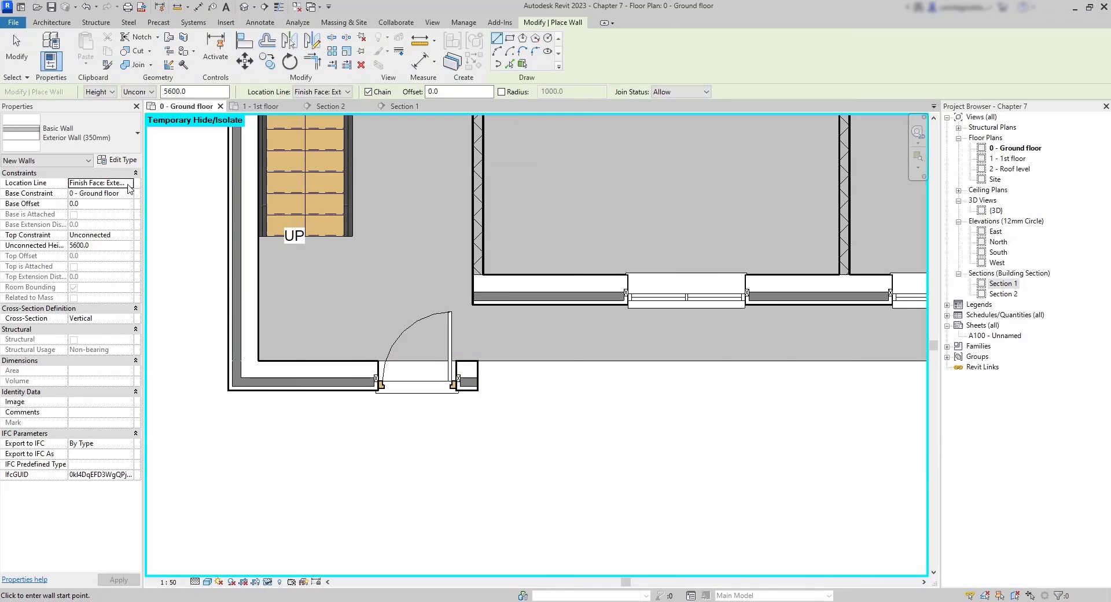
Step: Draw a wall, located by Finish Face: Interior, from the front wall's corner to the entrance wall, and allow the entrance wall's end to join
click(128, 182)
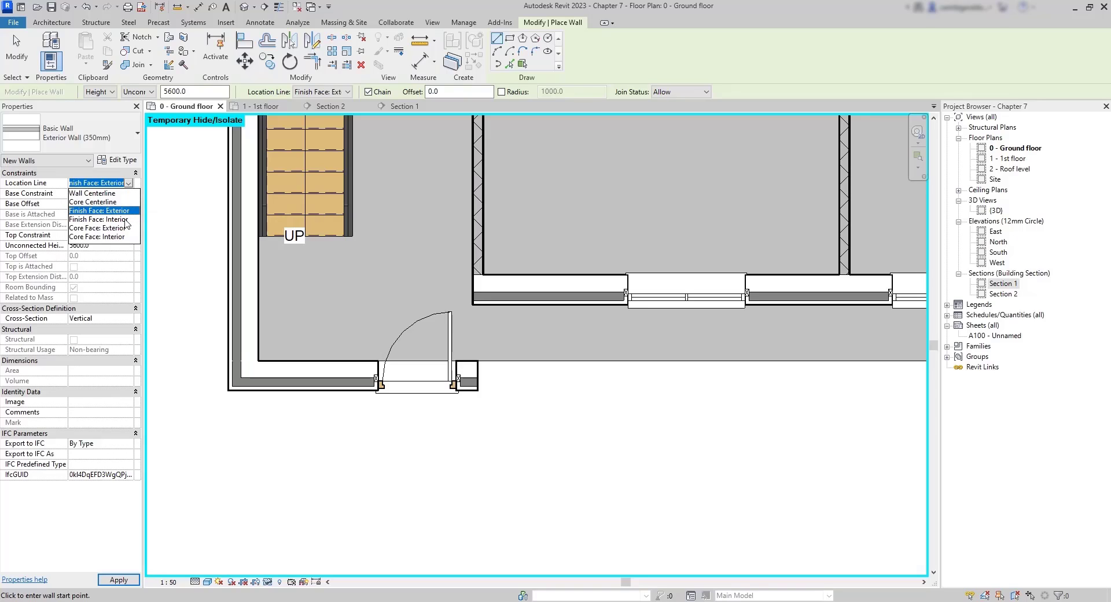
click(99, 219)
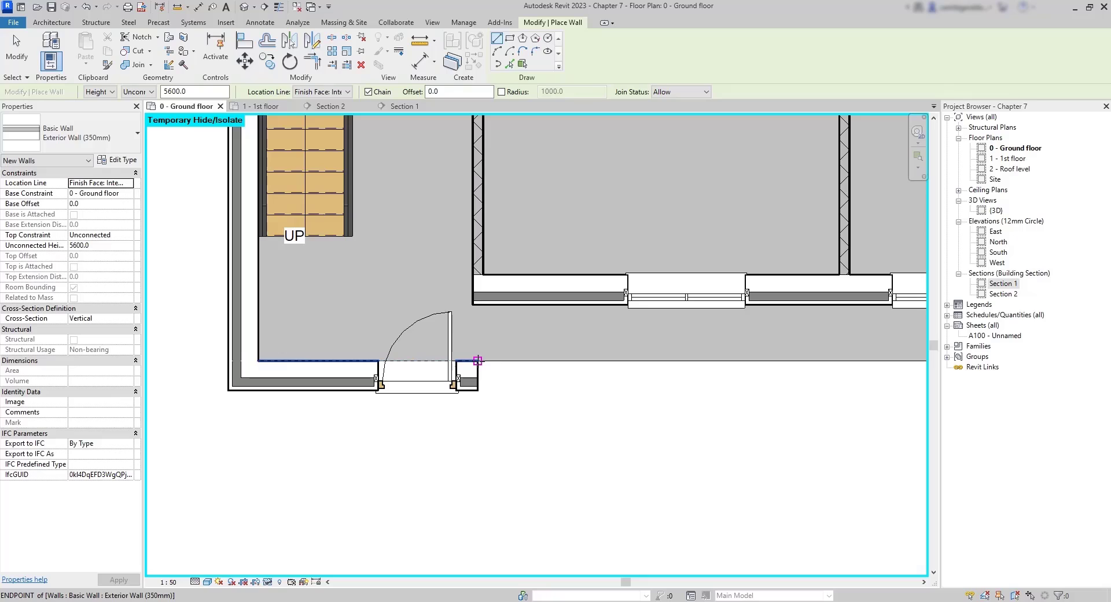
click(478, 360)
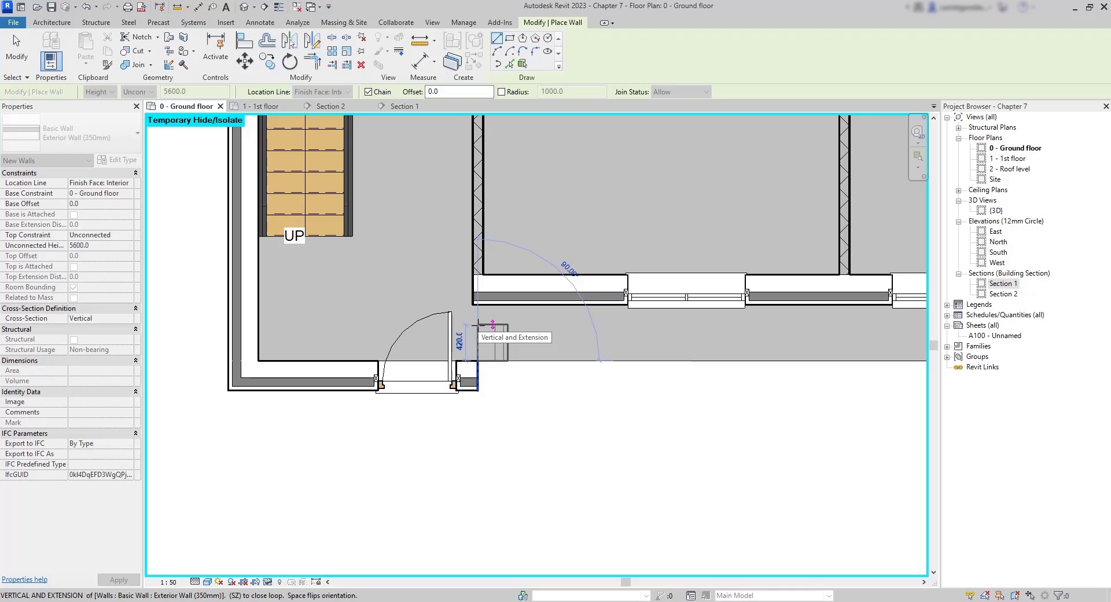
key(Escape)
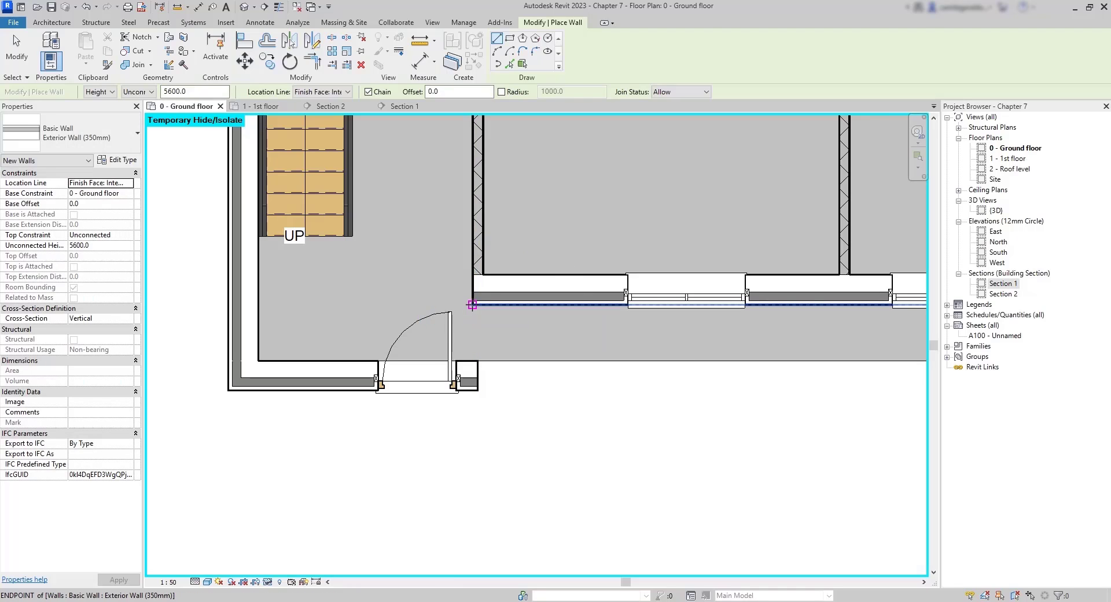
click(473, 305)
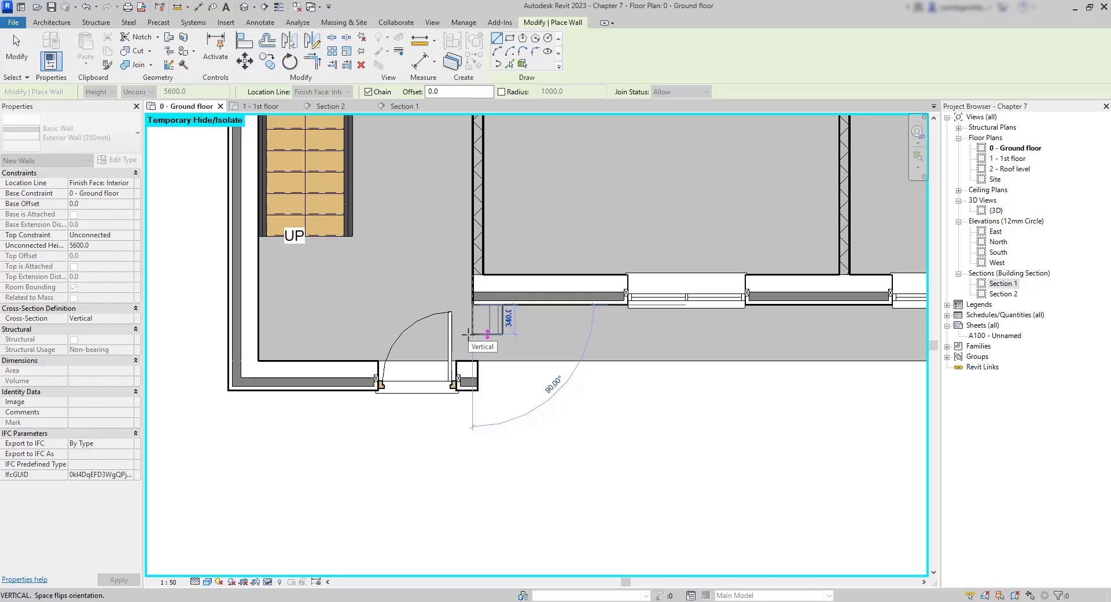
click(473, 378)
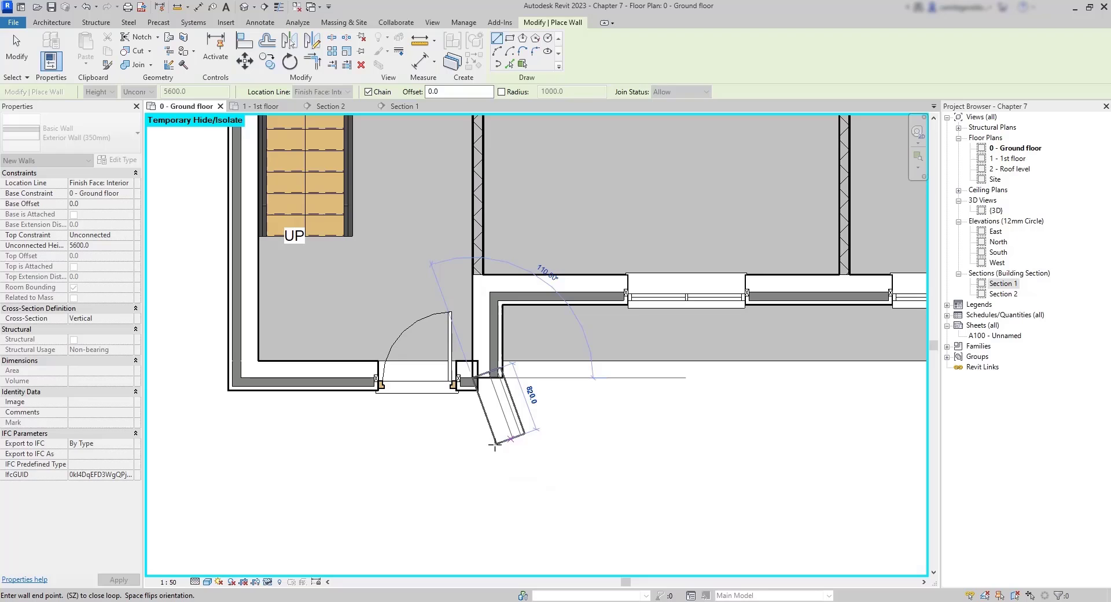
key(Escape)
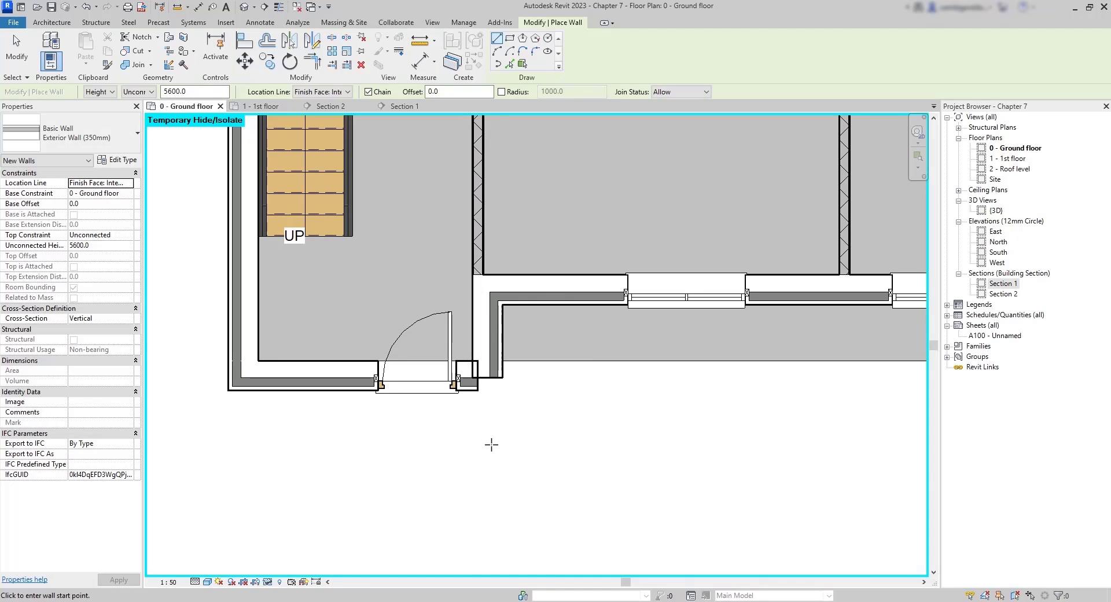
key(Escape)
click(478, 392)
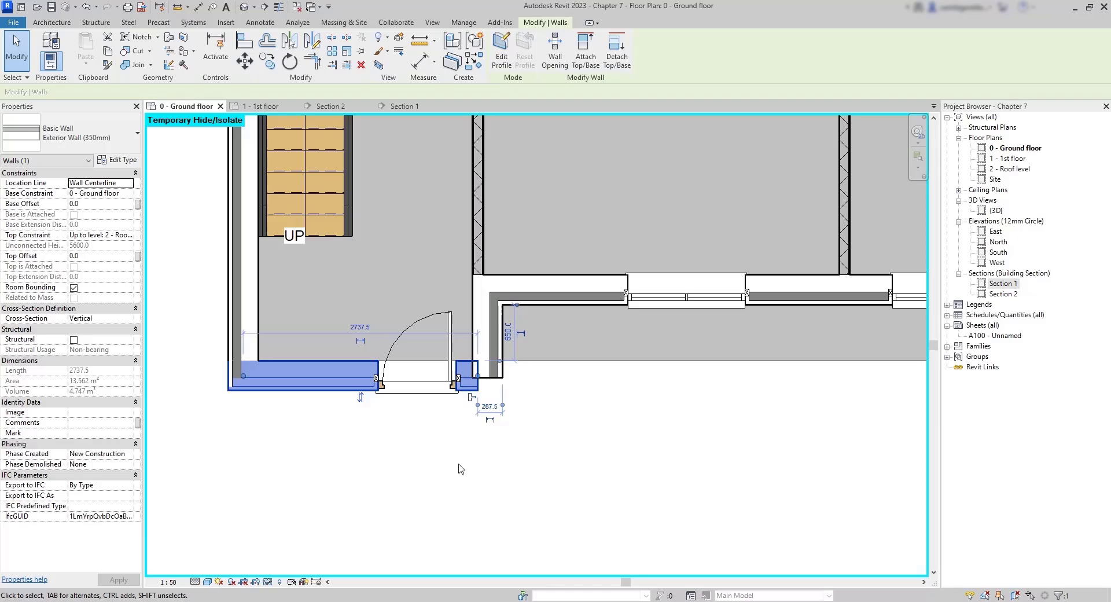
click(471, 400)
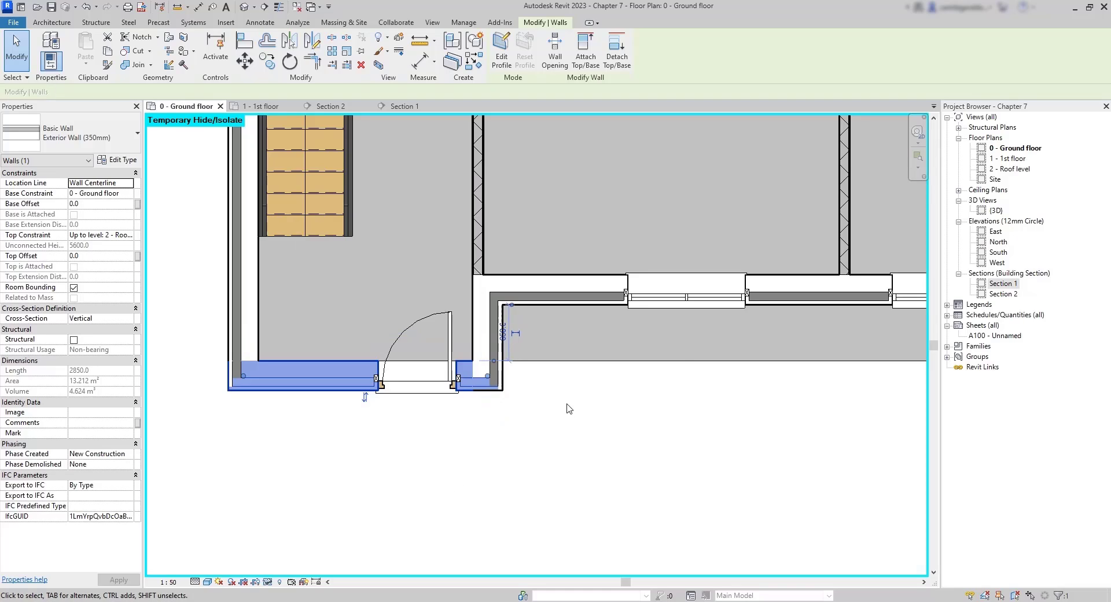
Step: Examine the extended entrance wall and its junction with the roof in the 3D view
double_click(993, 212)
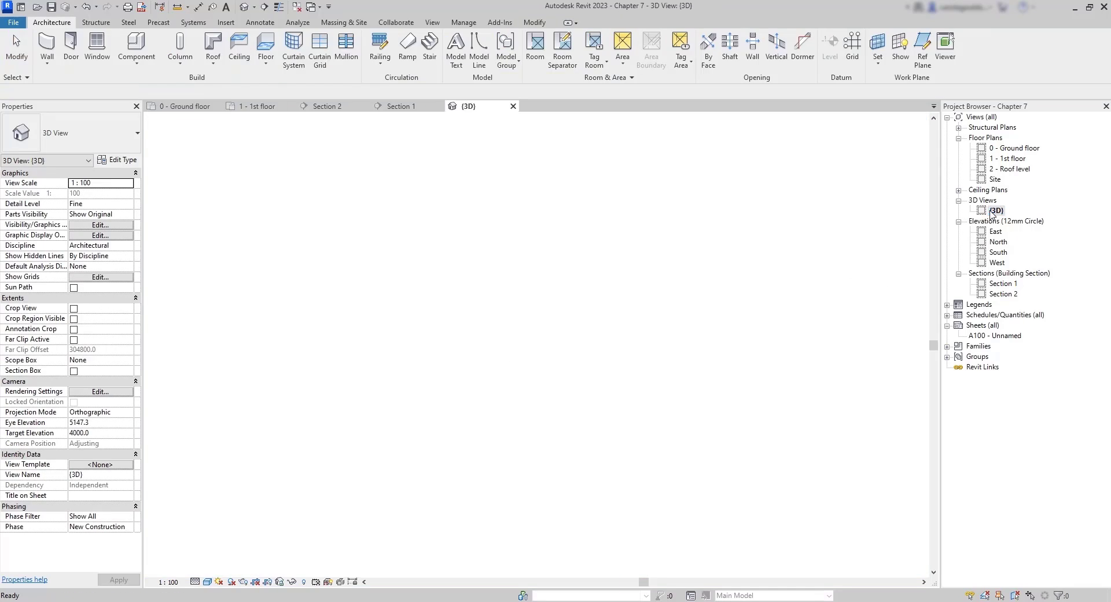
click(528, 279)
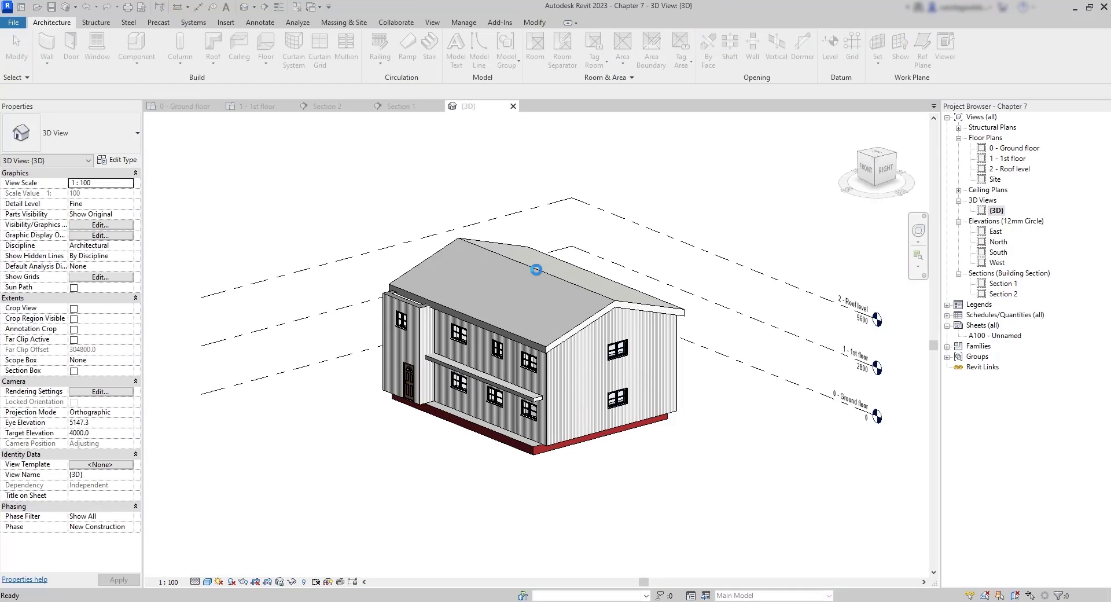
click(405, 347)
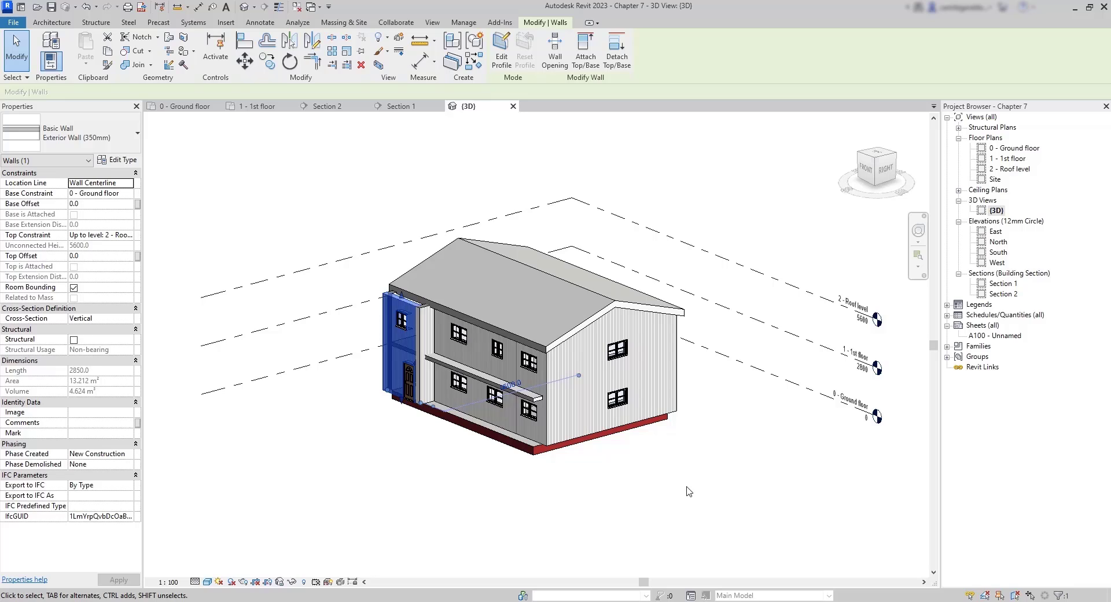
scroll(376, 265, up, 3)
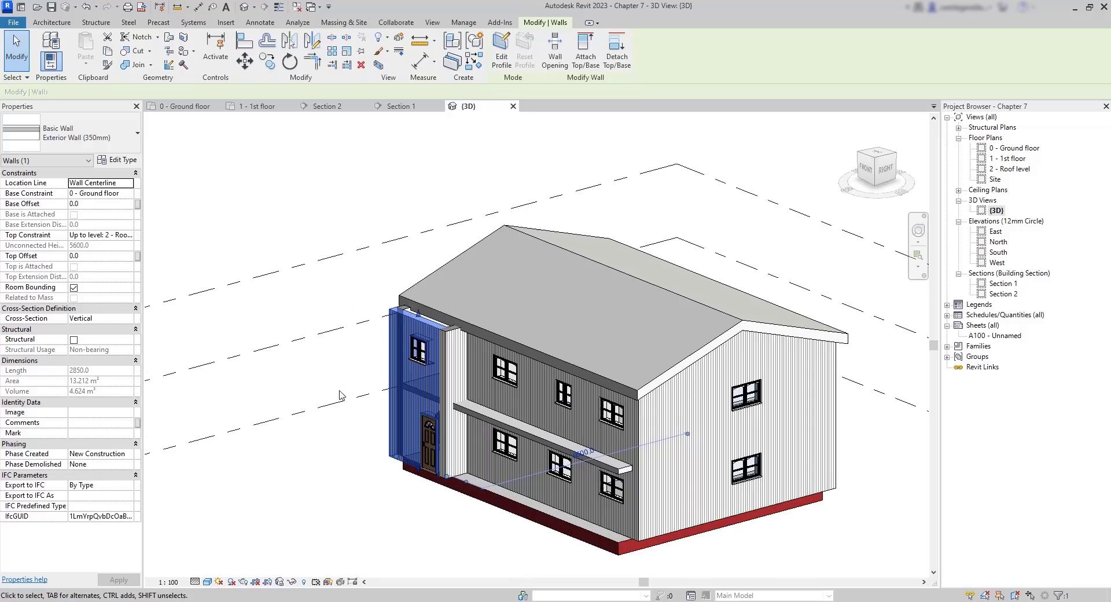
middle_drag(441, 506, 381, 479)
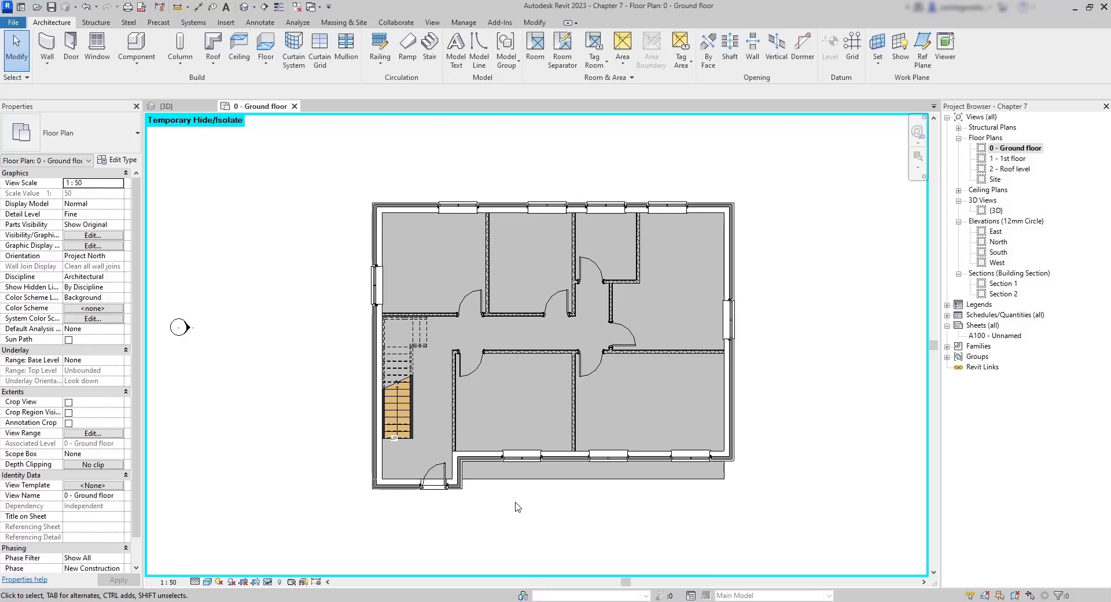
Step: Edit the ground floor slab's boundary, sketching lines along the inner faces of the set-back front wall and the new return wall
double_click(537, 480)
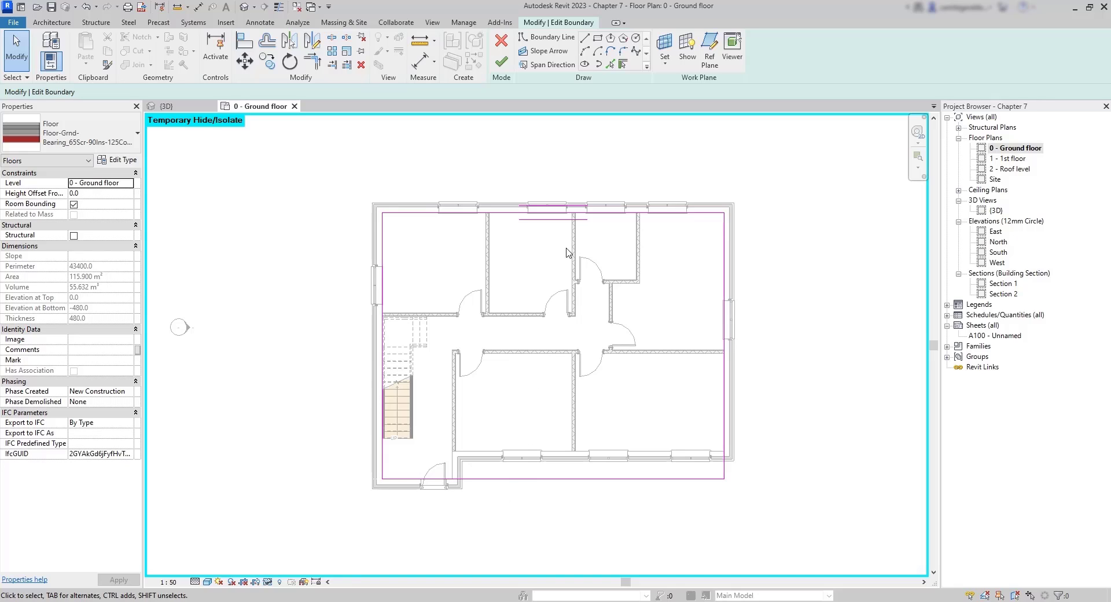
click(585, 38)
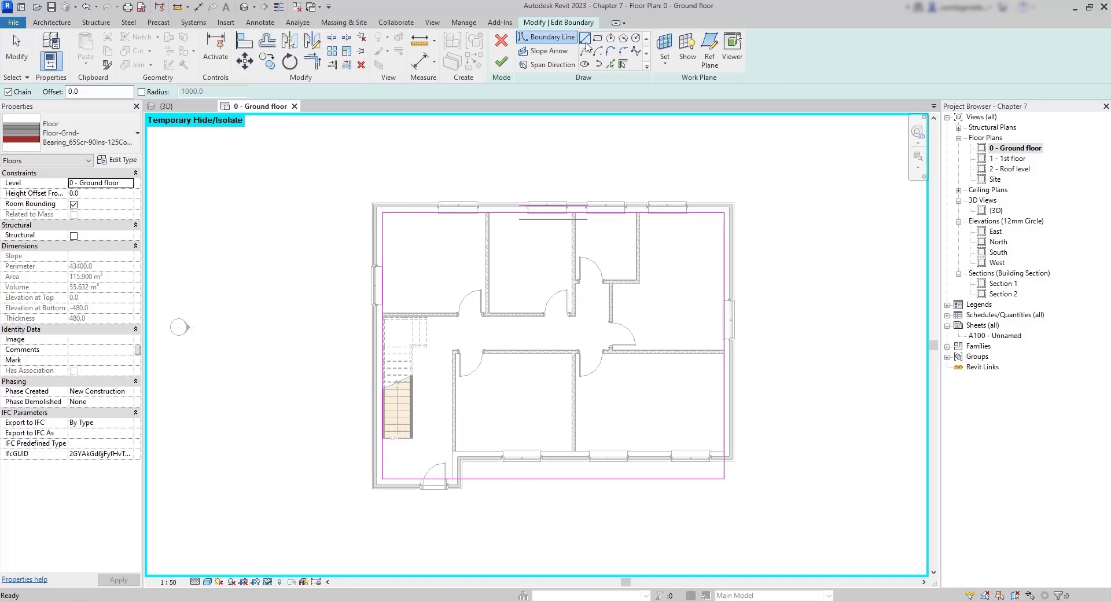
click(725, 451)
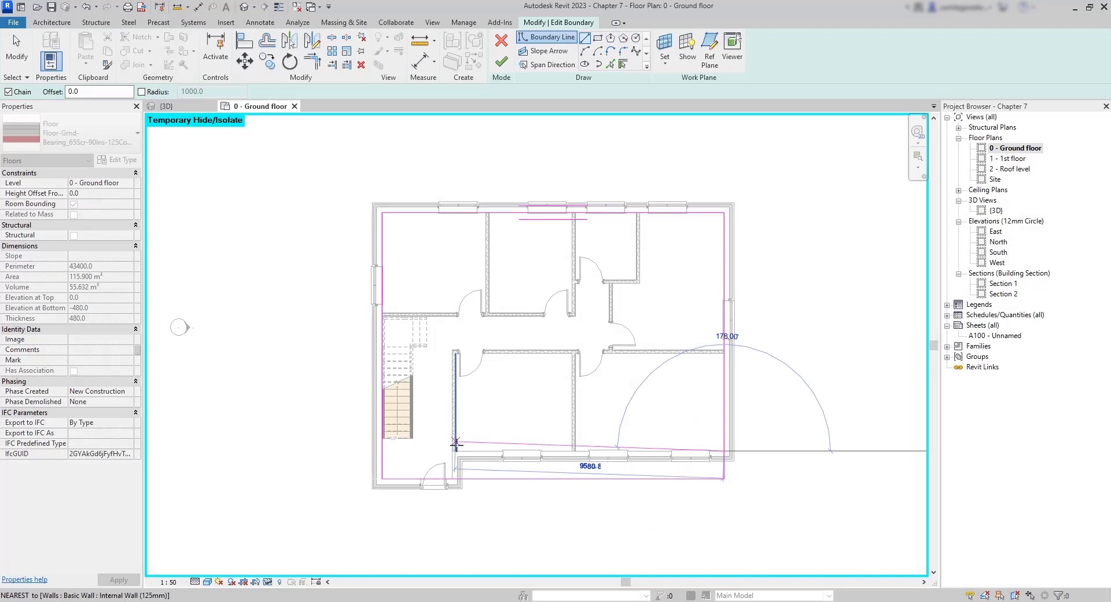
scroll(451, 450, up, 3)
scroll(451, 451, up, 1)
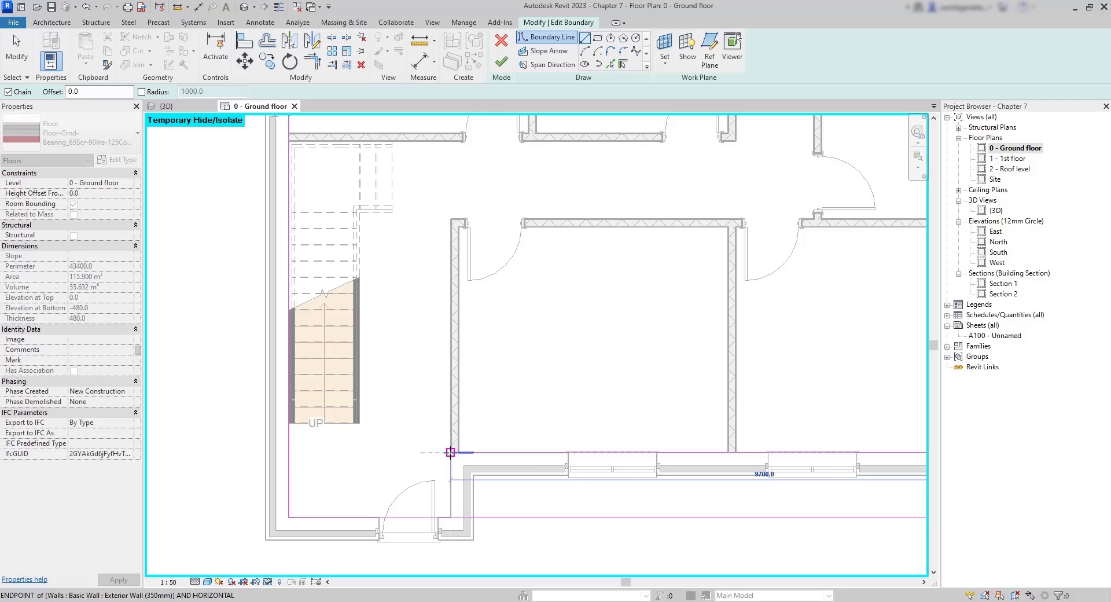
click(451, 450)
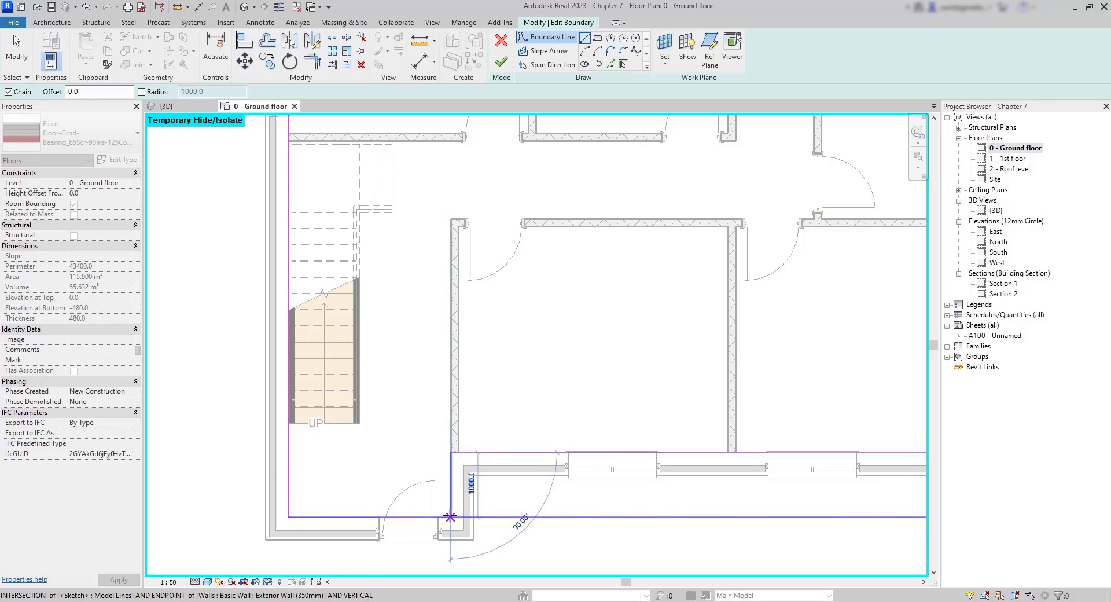
click(451, 516)
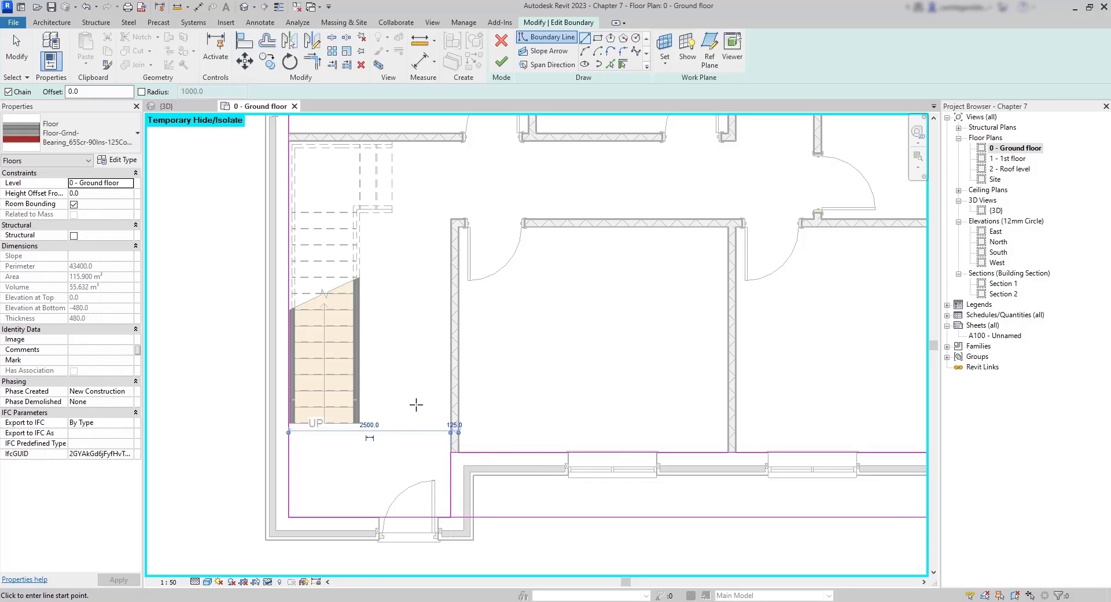
key(Escape)
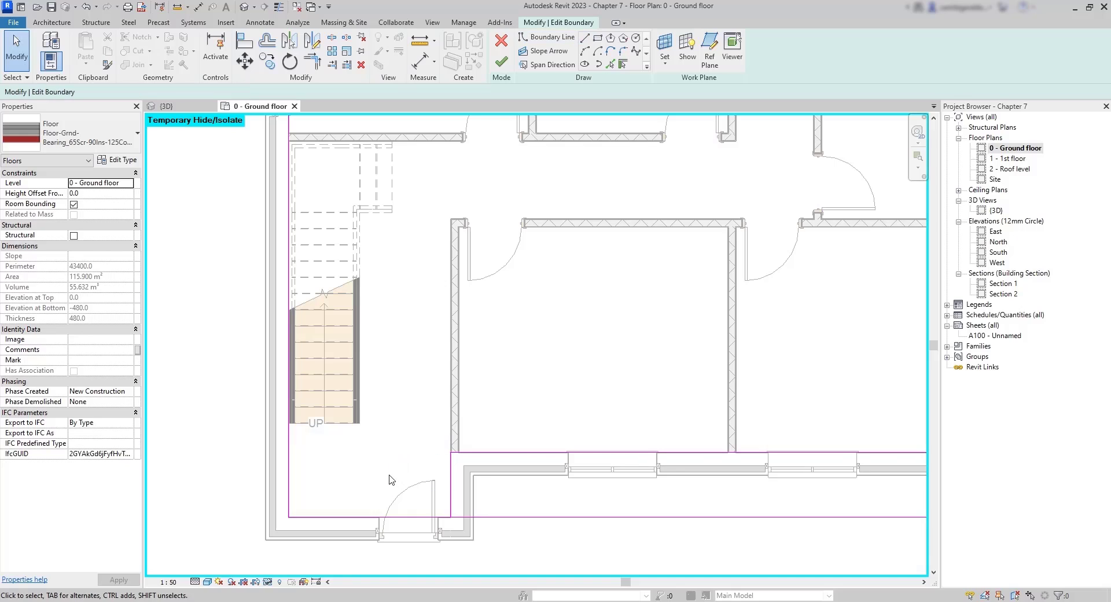
Step: Trim the slab boundary's excess lines outside the front wall to form a closed L-shaped outline and finish the boundary edit
scroll(389, 479, down, 3)
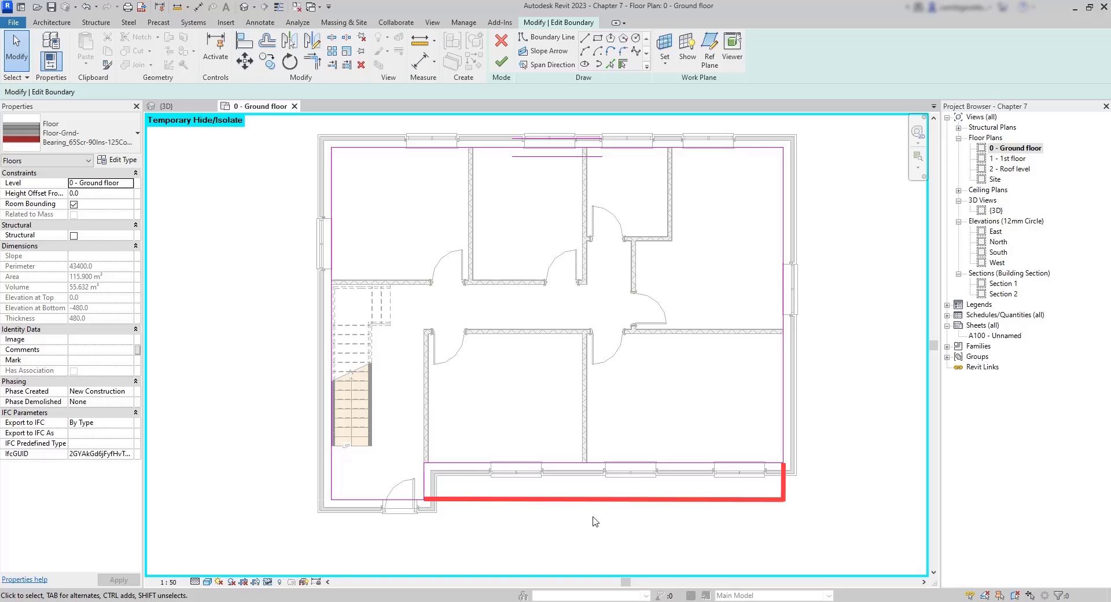
click(317, 63)
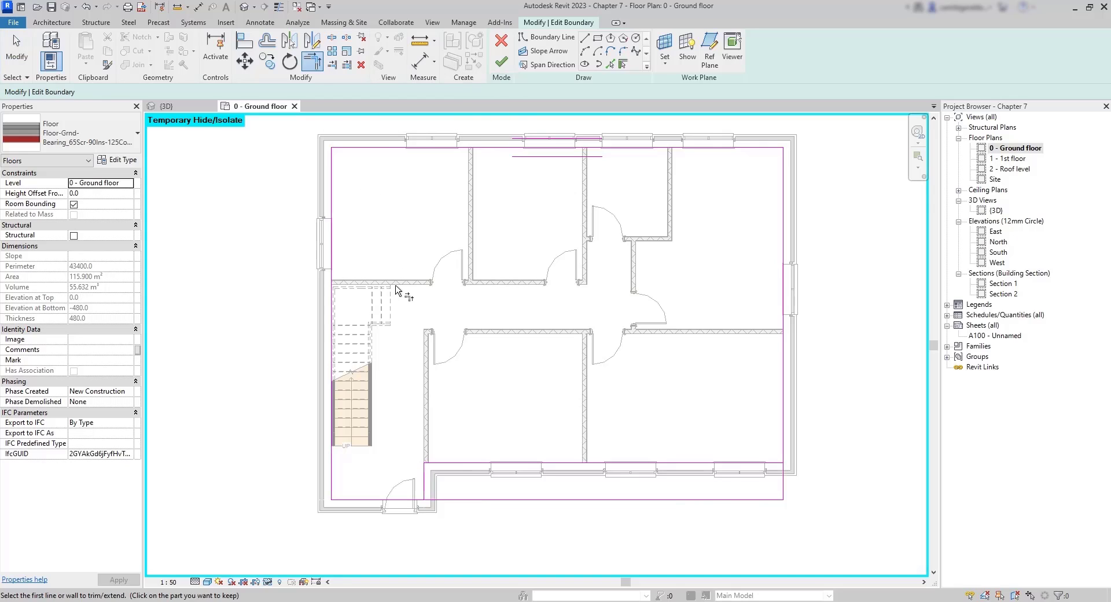
click(404, 500)
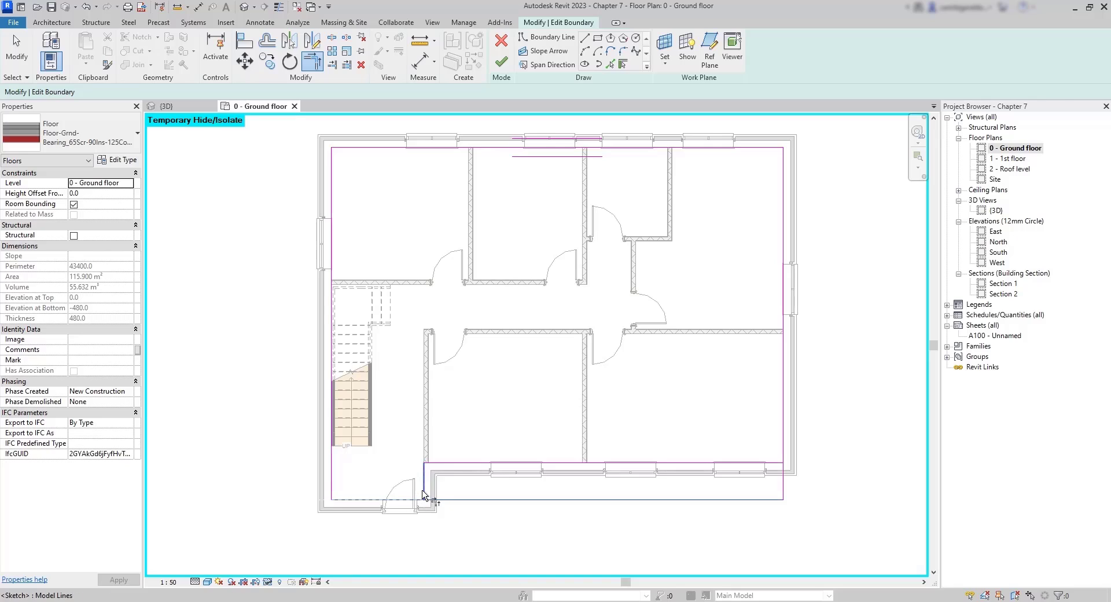
click(426, 486)
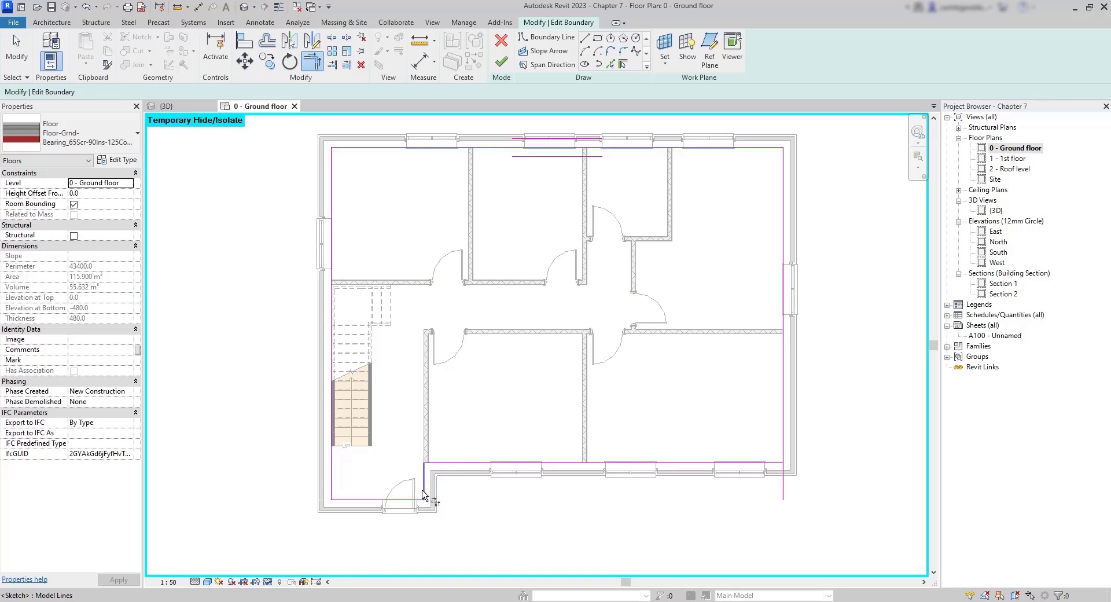
click(784, 457)
click(779, 462)
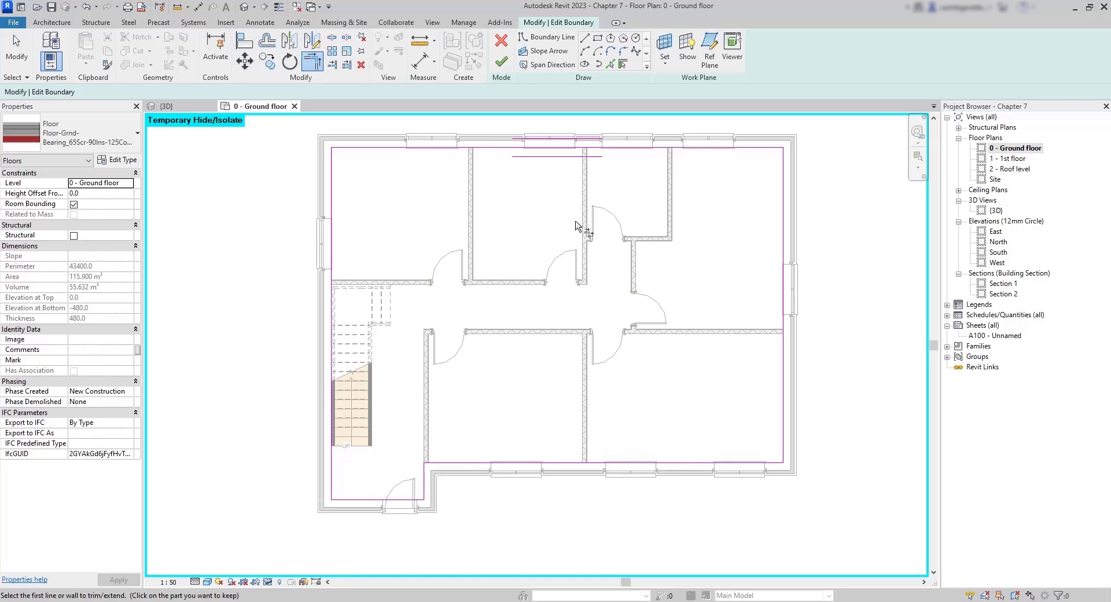
click(501, 64)
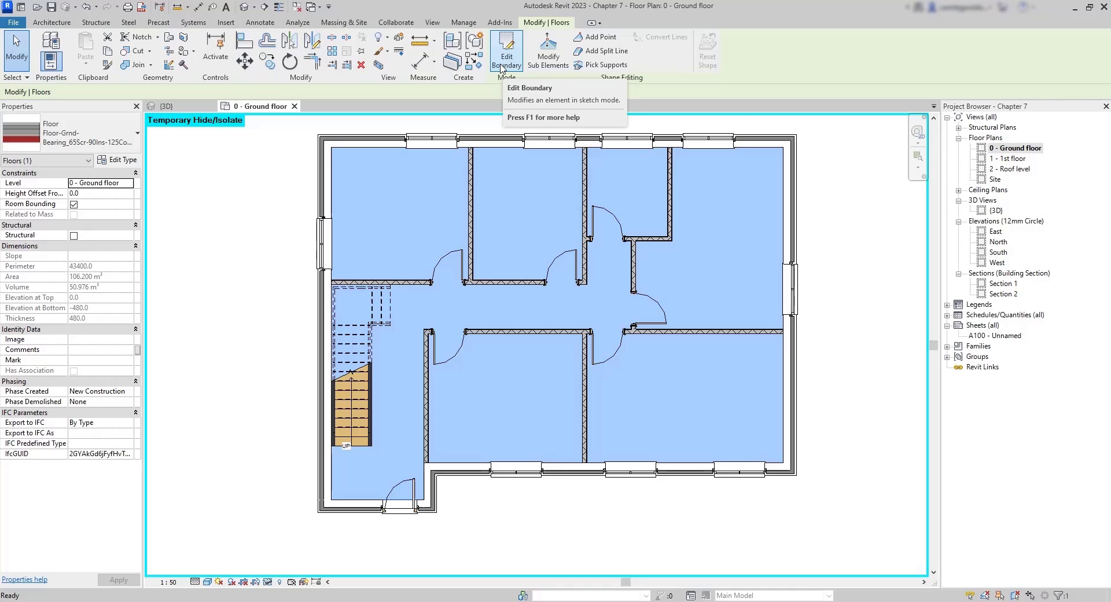
Step: In the 1st floor plan, edit the floor slab's boundary and shorten its front line to about 2850 mm, ending at the return wall's outer face
click(1020, 161)
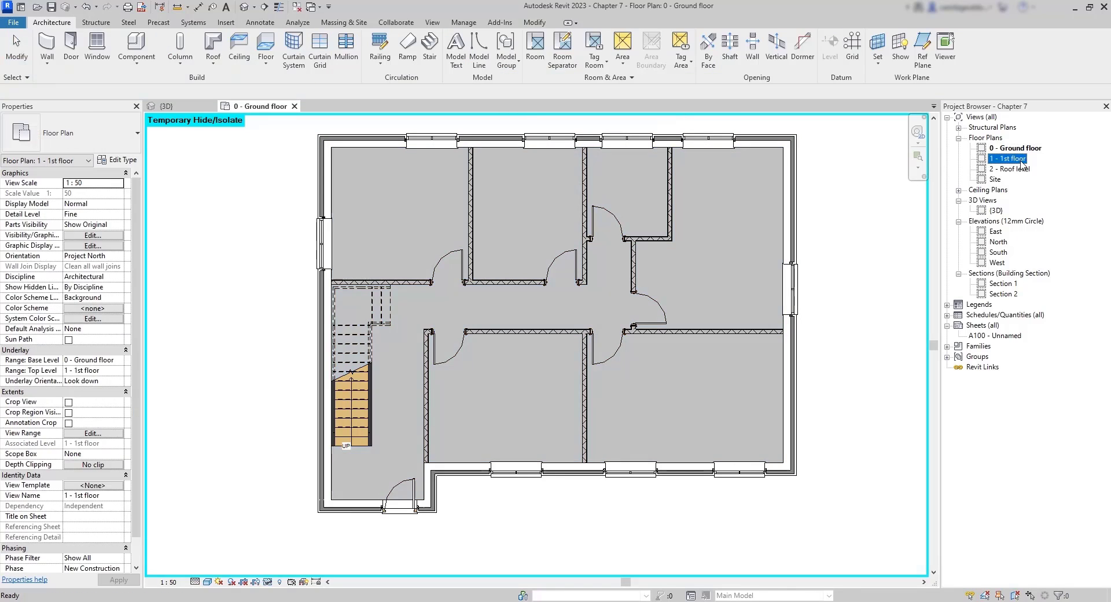
double_click(1020, 159)
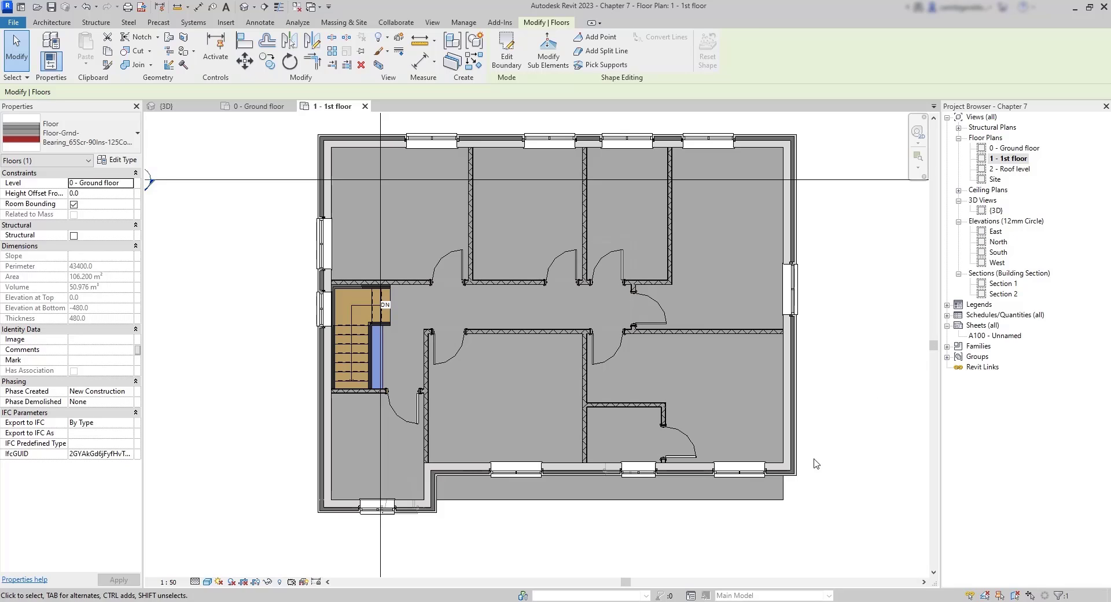
double_click(582, 501)
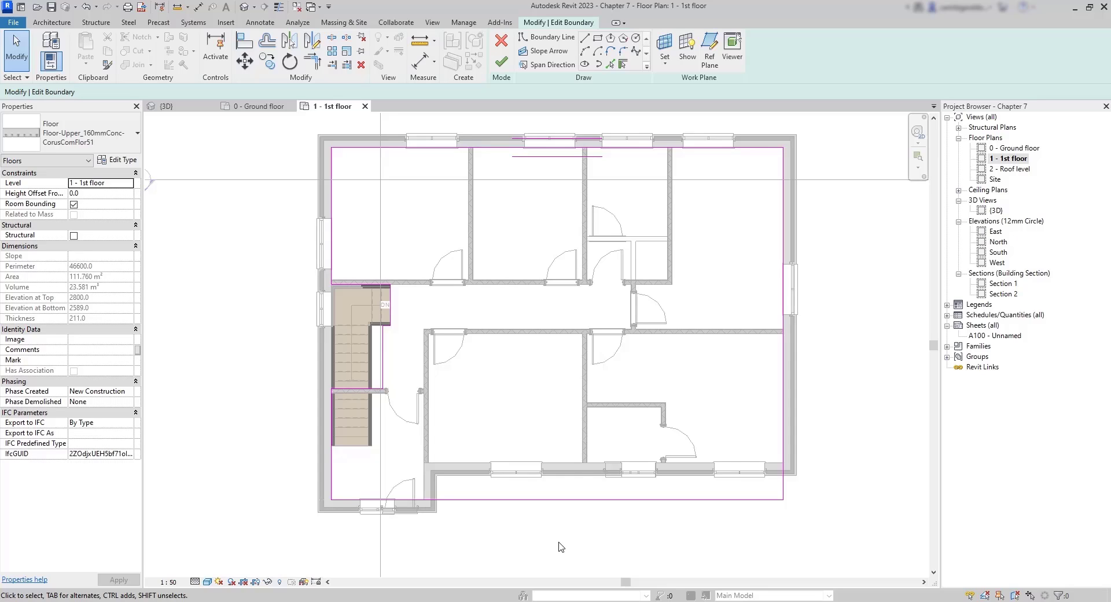
click(785, 501)
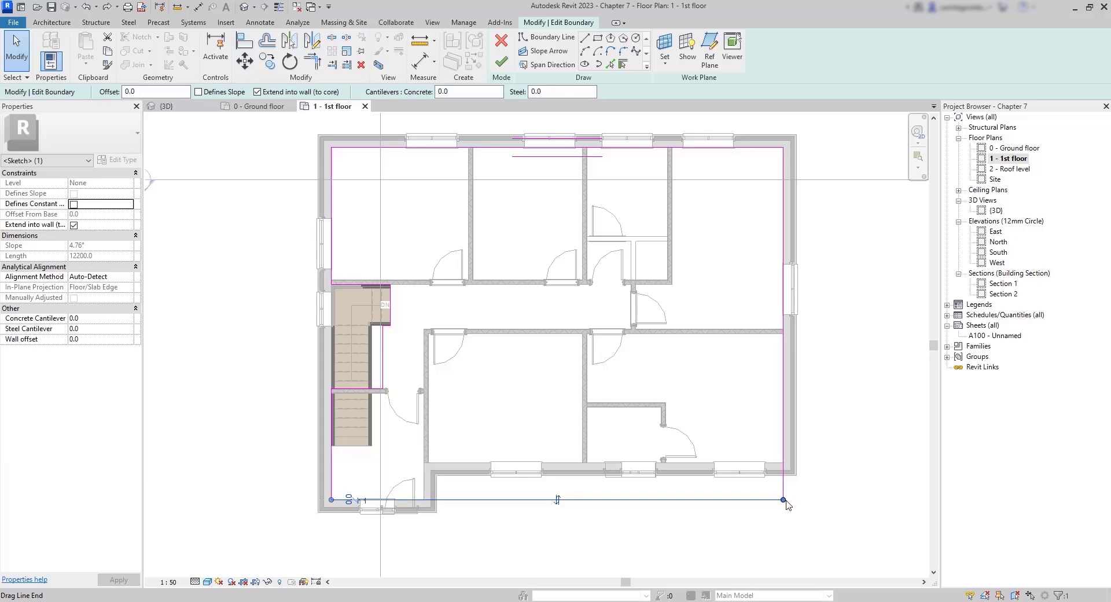
drag(785, 501, 785, 501)
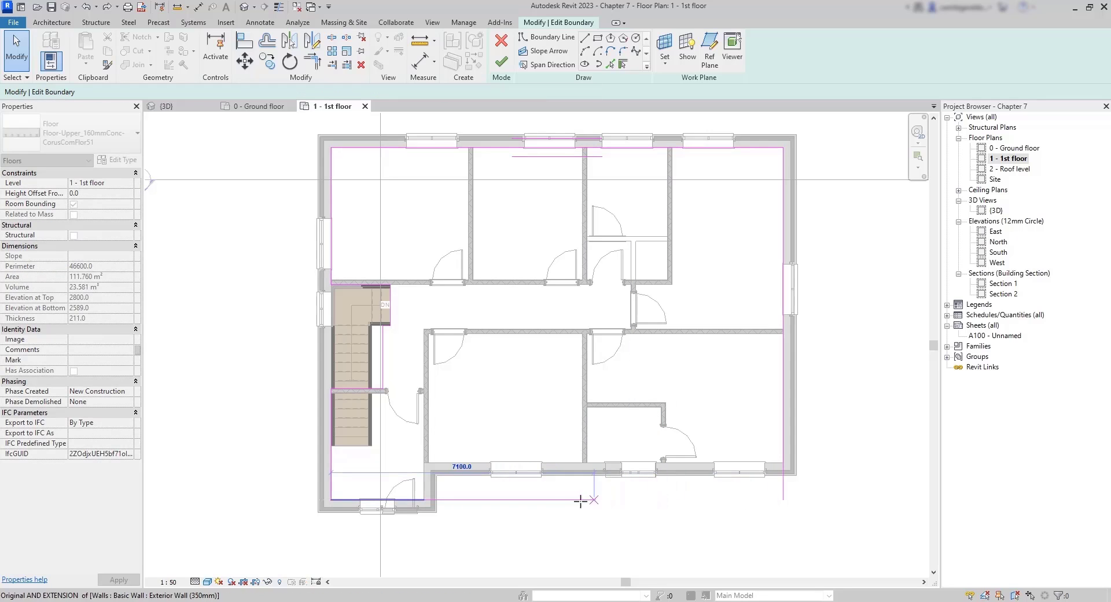
click(437, 500)
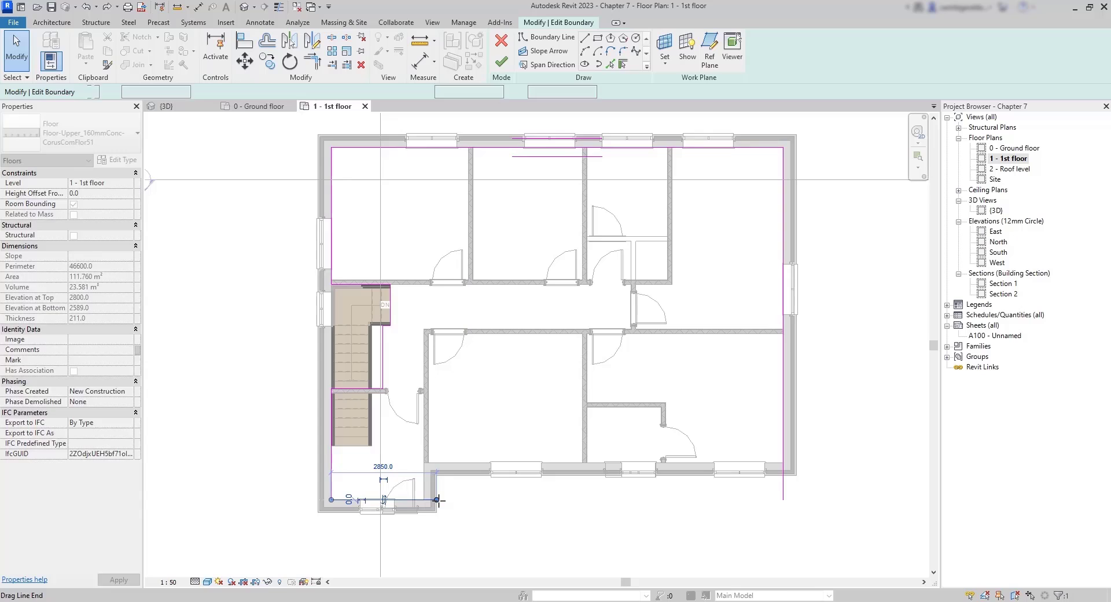
key(Escape)
Step: Sketch slab boundary lines about 700 mm outward, 3925 mm across and 1700 mm back, continuing along the front wall's inner face to the side edge
scroll(466, 535, up, 3)
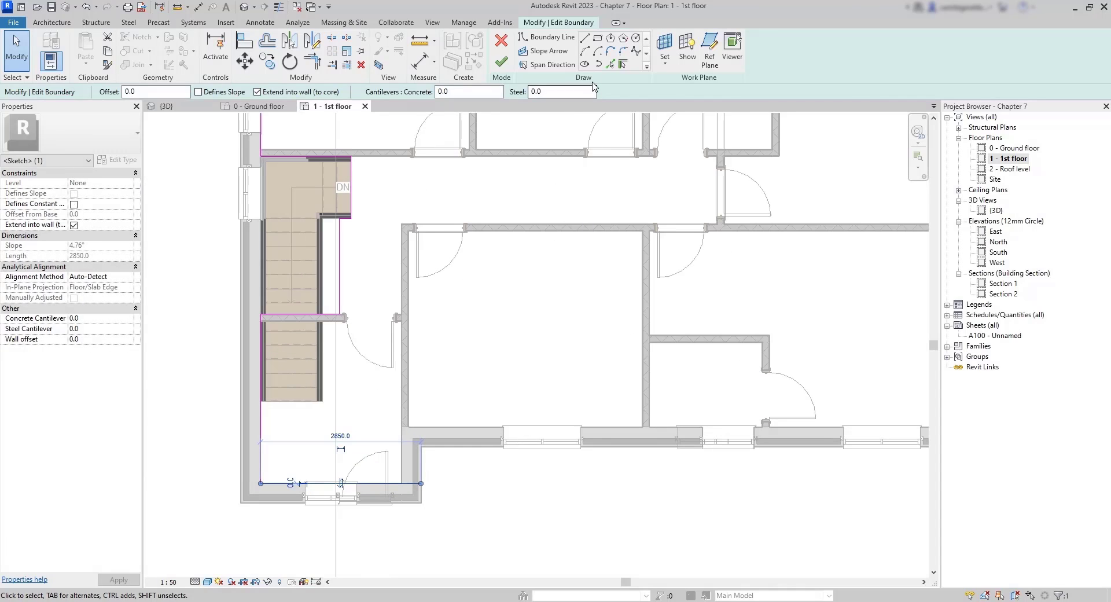
click(586, 40)
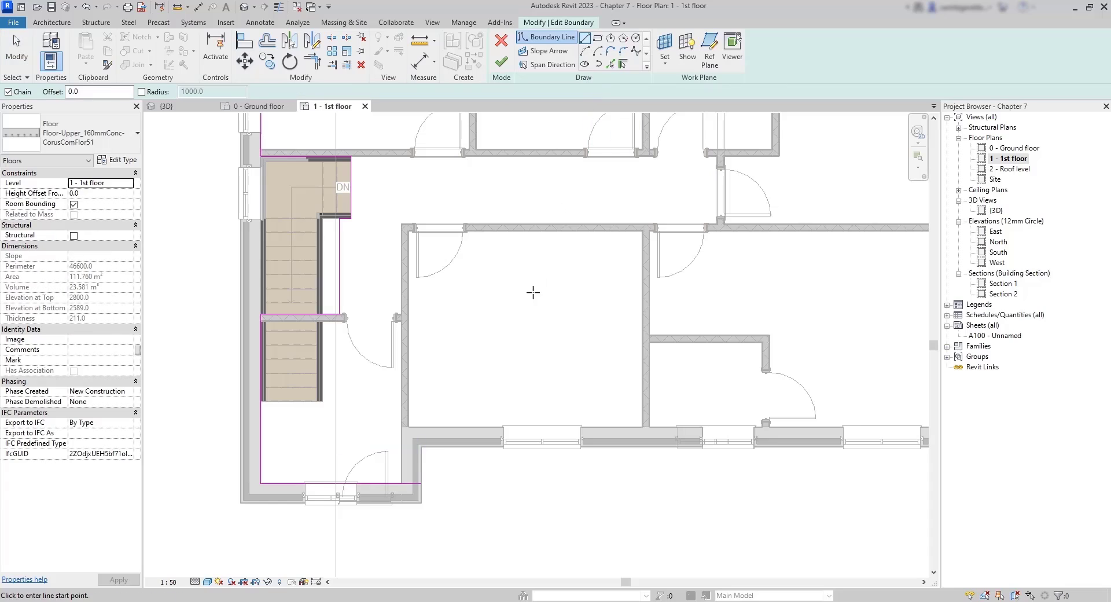
click(421, 483)
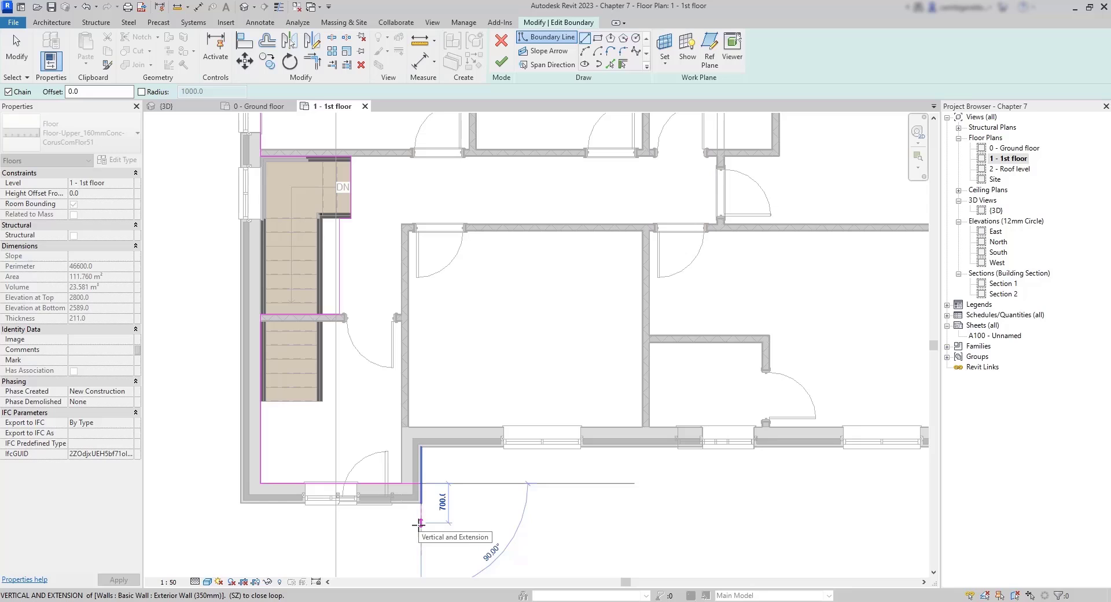
click(419, 524)
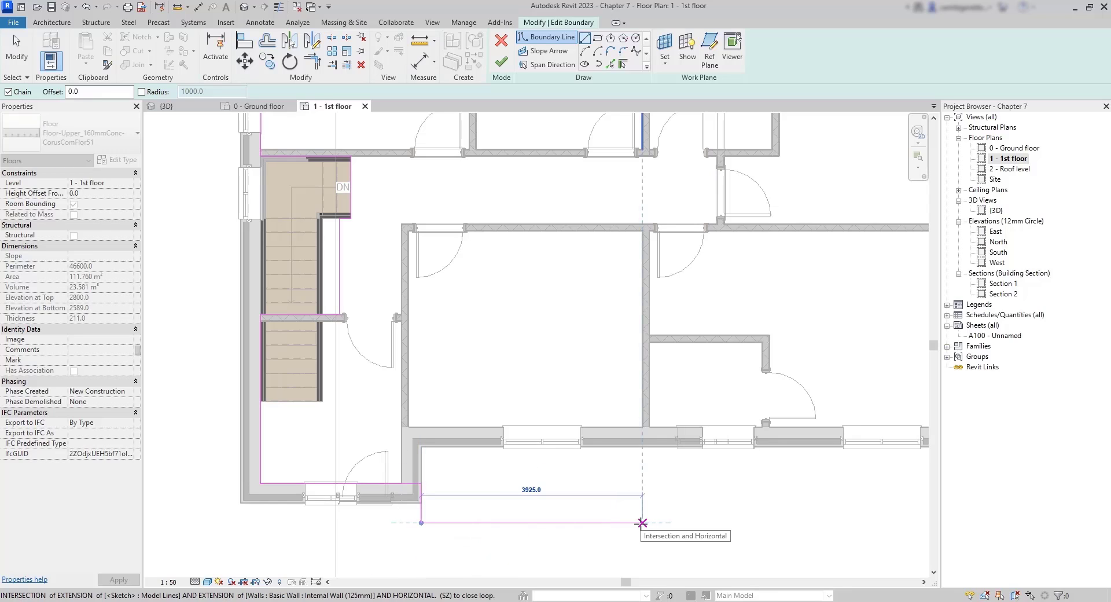
click(640, 453)
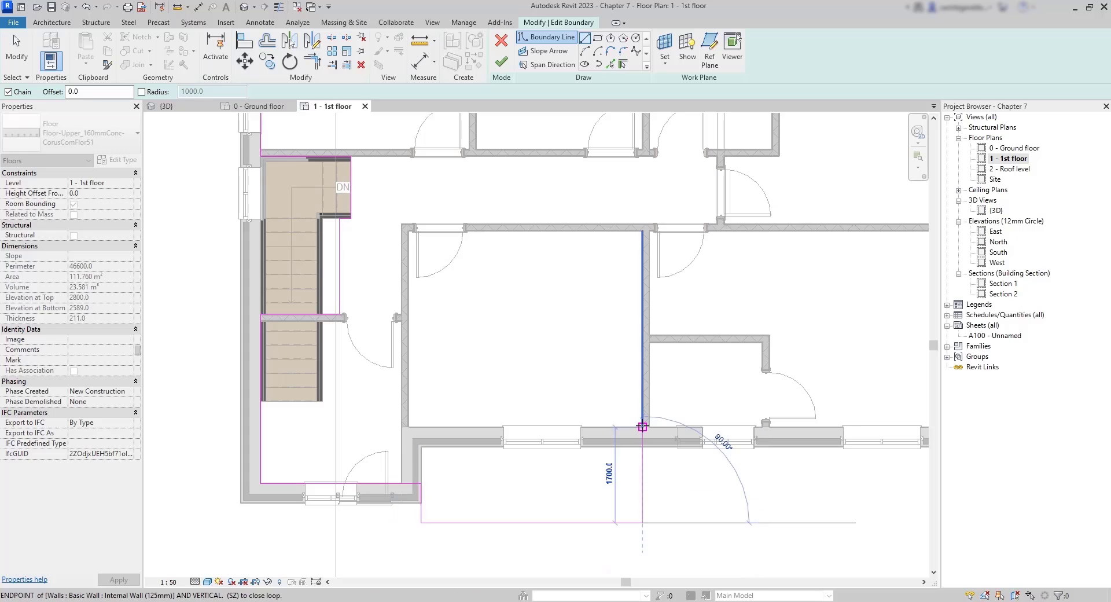
click(643, 427)
scroll(642, 427, down, 2)
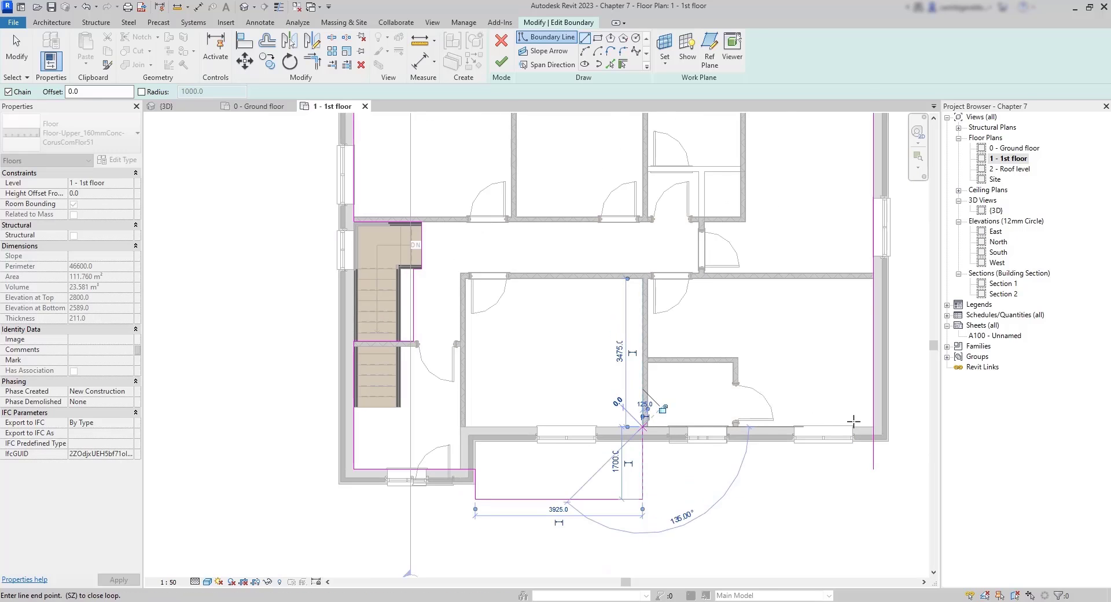
click(873, 427)
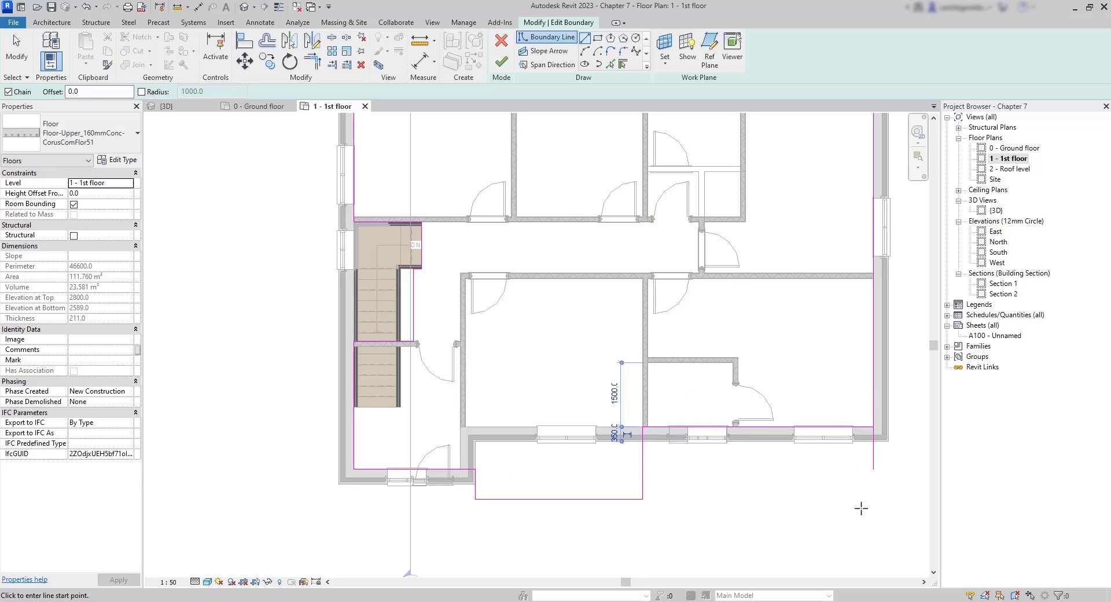
key(Escape)
key(Escape)
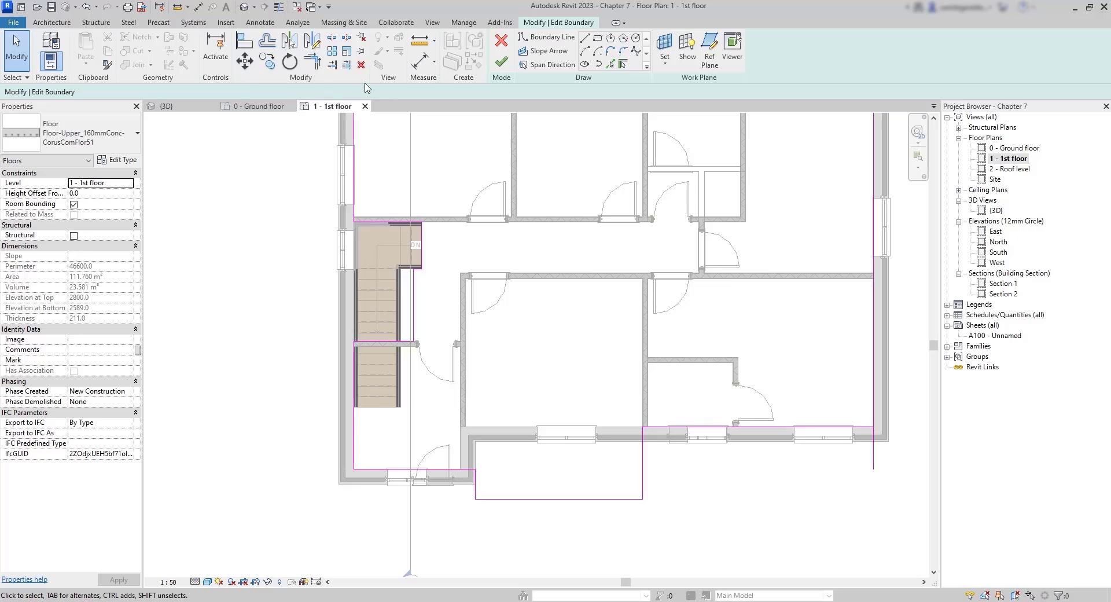
Step: Trim the front and side boundary lines to a corner, finish the slab edit and attach the walls below to the floor's bottom
click(312, 61)
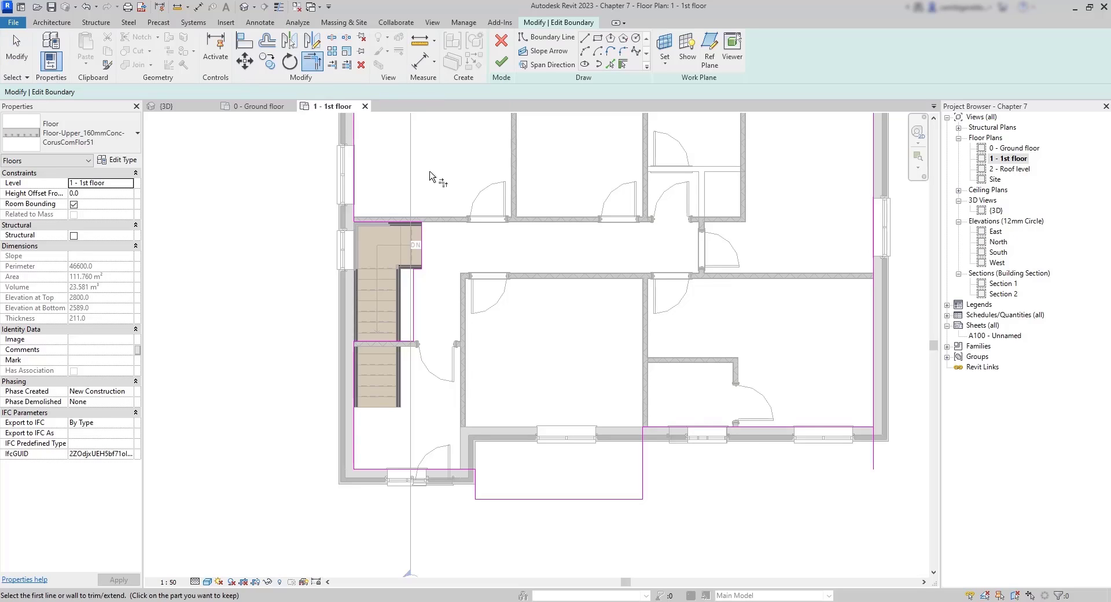
click(846, 429)
click(874, 415)
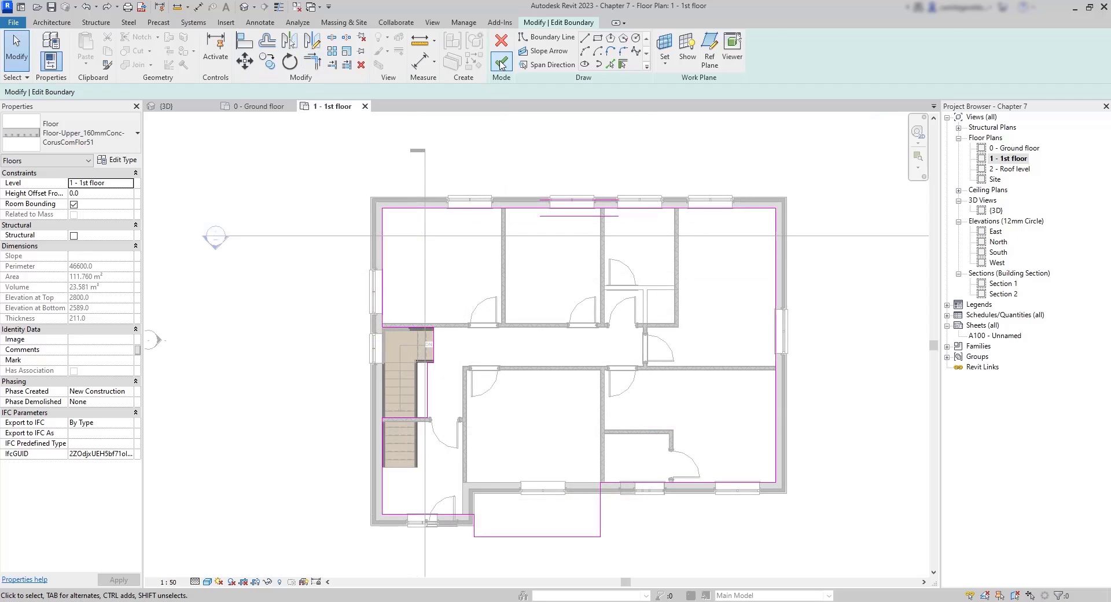
click(501, 63)
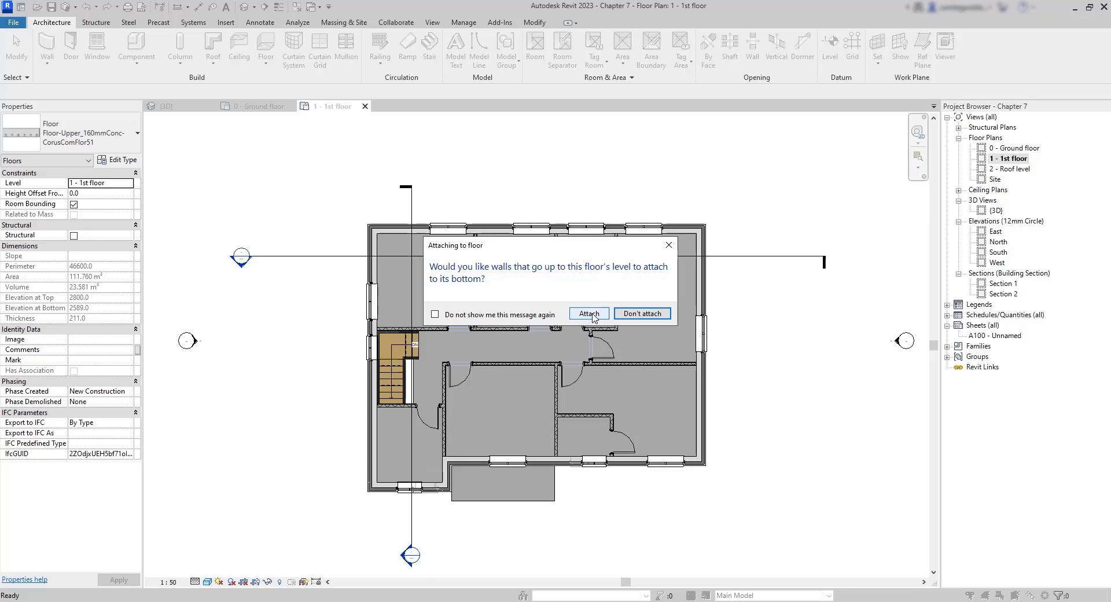
click(589, 313)
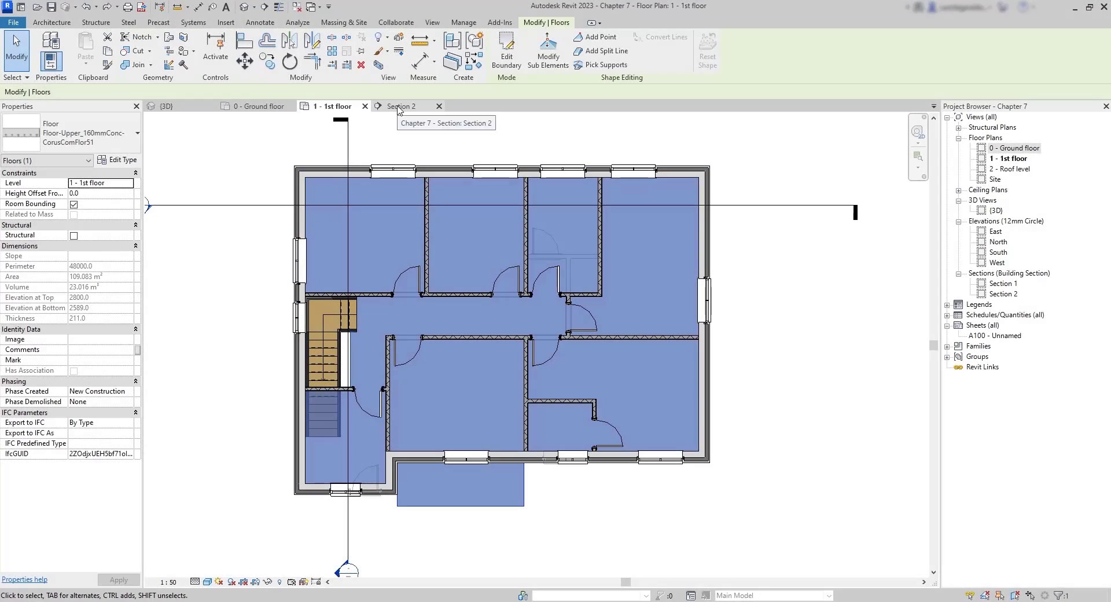
Step: In Section 2, draw detail lines 2200 mm down from the upper slab's underside, across to the railing's lower edge and vertically back up to the slab
click(399, 107)
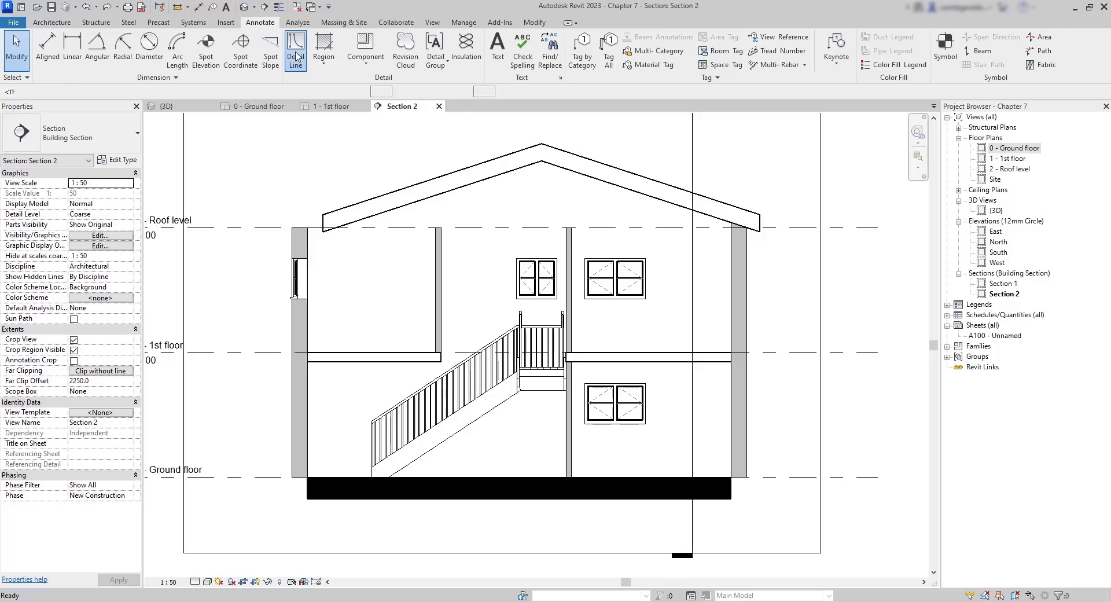
click(295, 56)
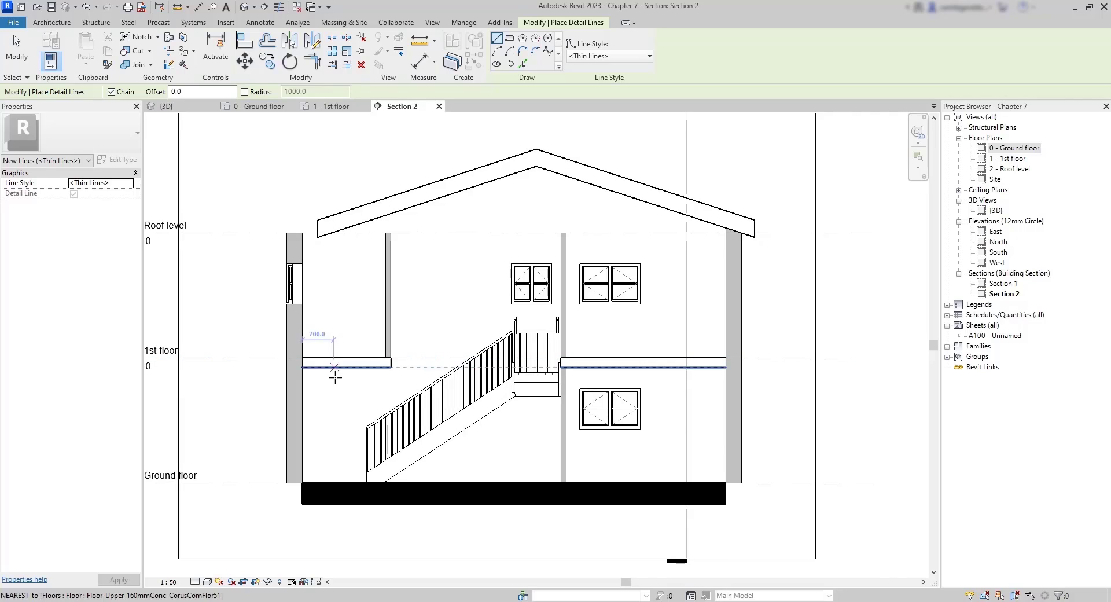
scroll(335, 394, up, 2)
scroll(336, 396, up, 1)
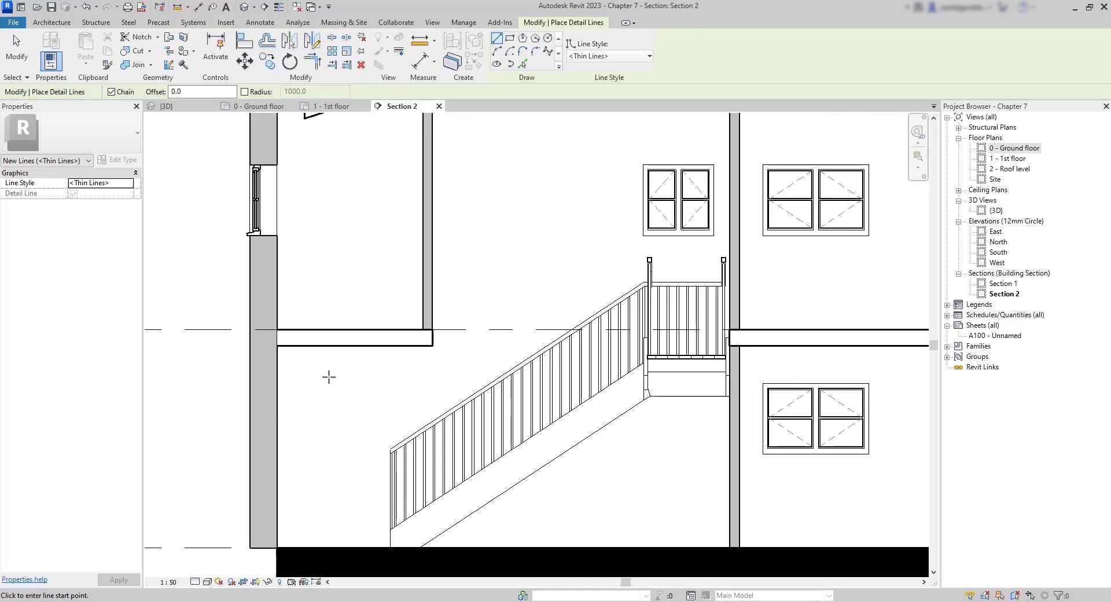
click(311, 346)
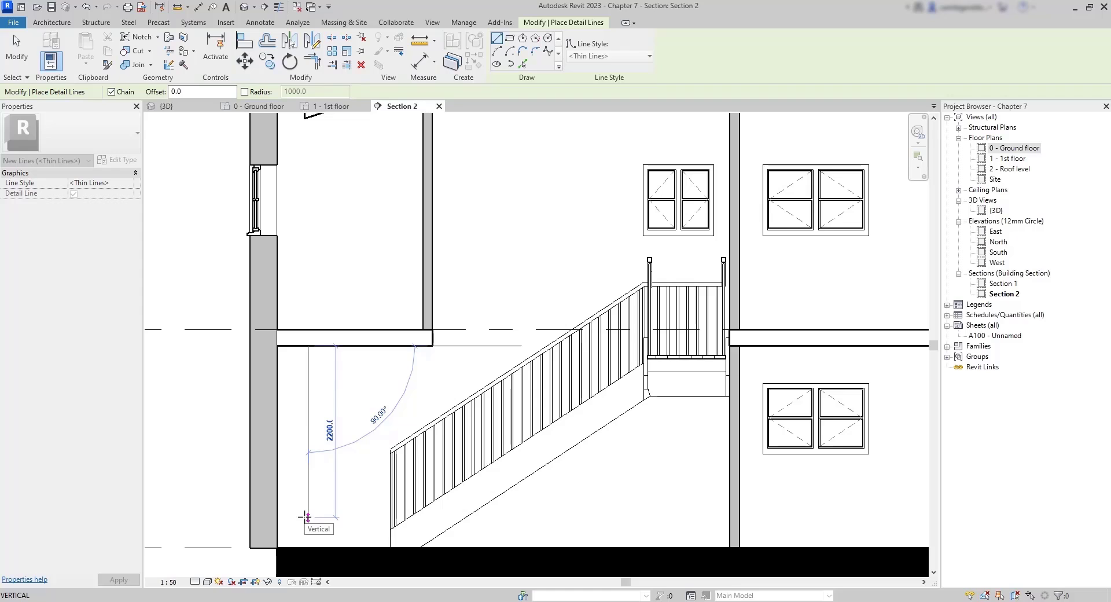
click(307, 517)
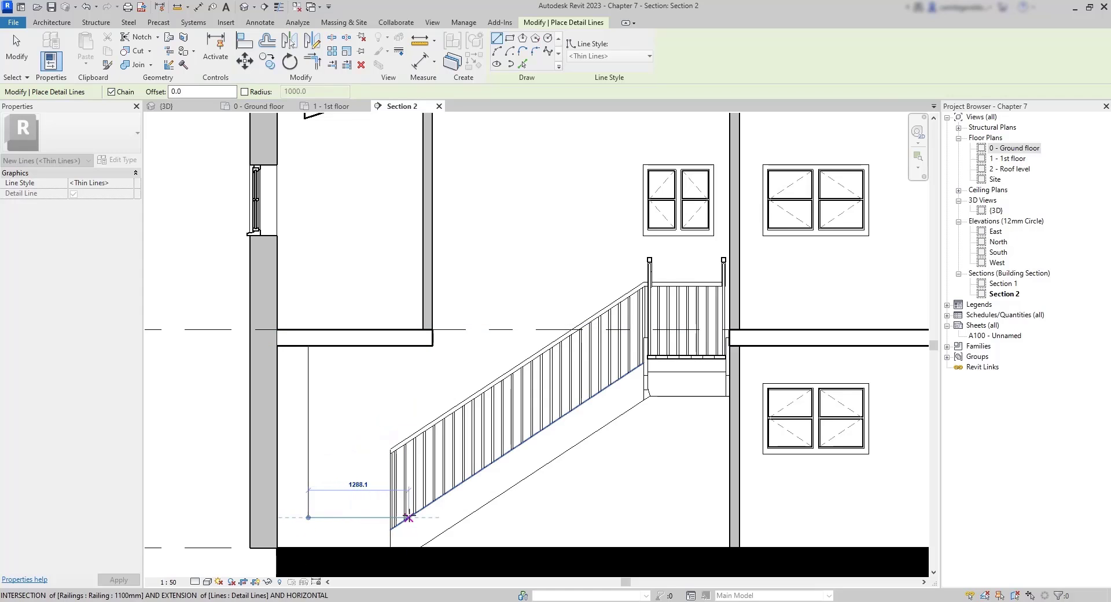
scroll(409, 517, up, 5)
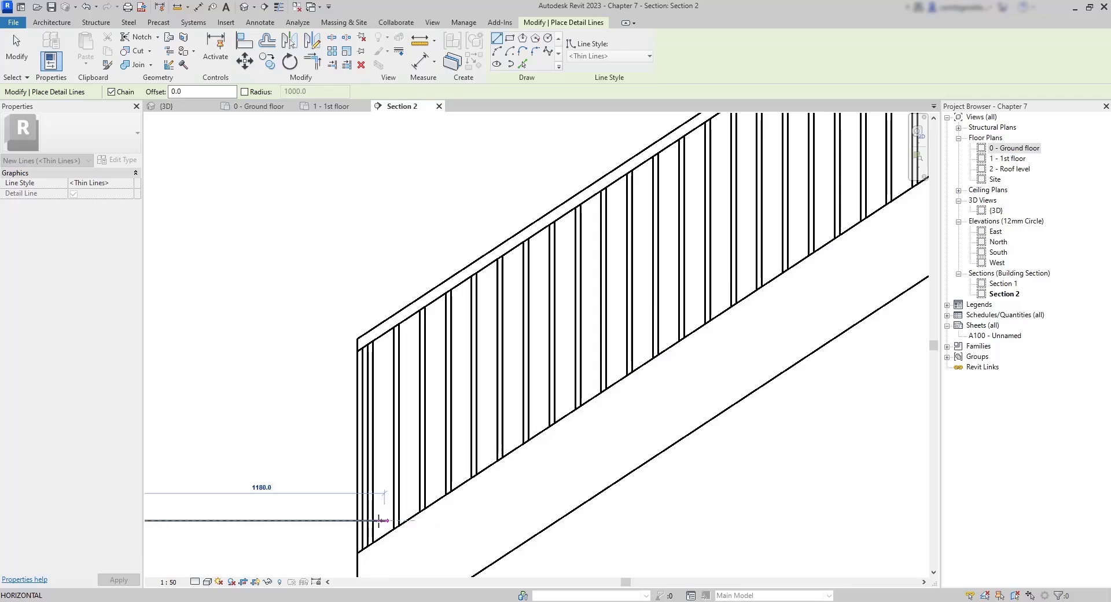
click(409, 520)
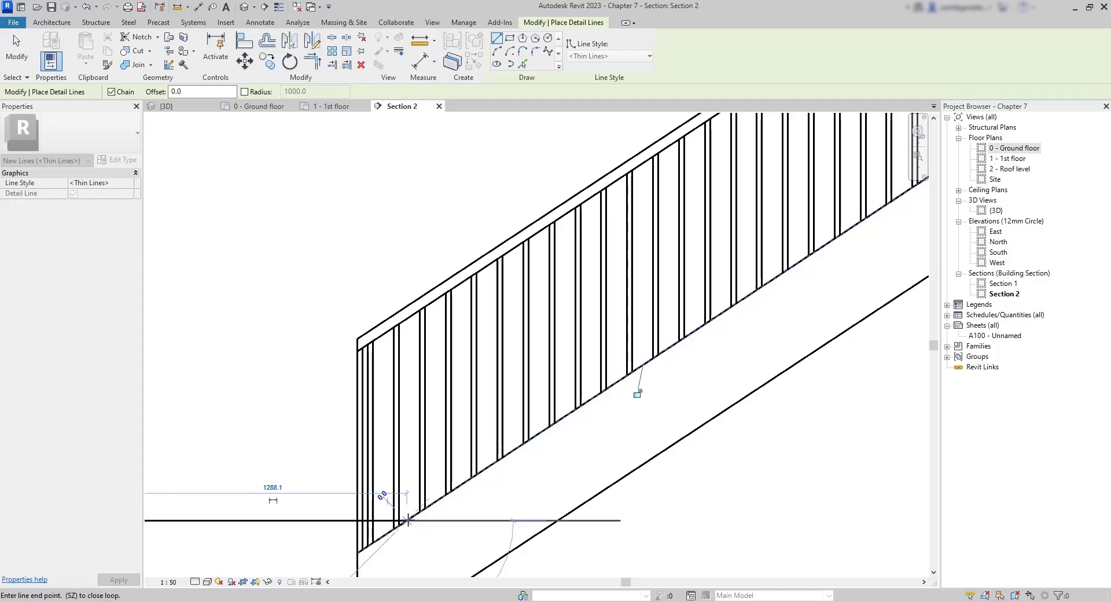
scroll(409, 519, down, 3)
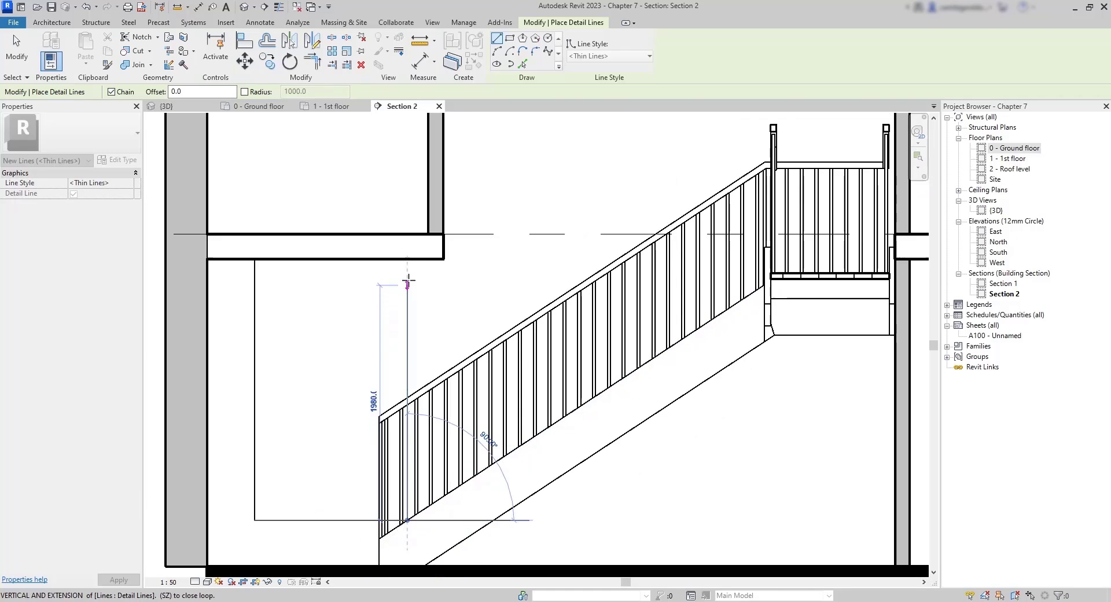
click(408, 259)
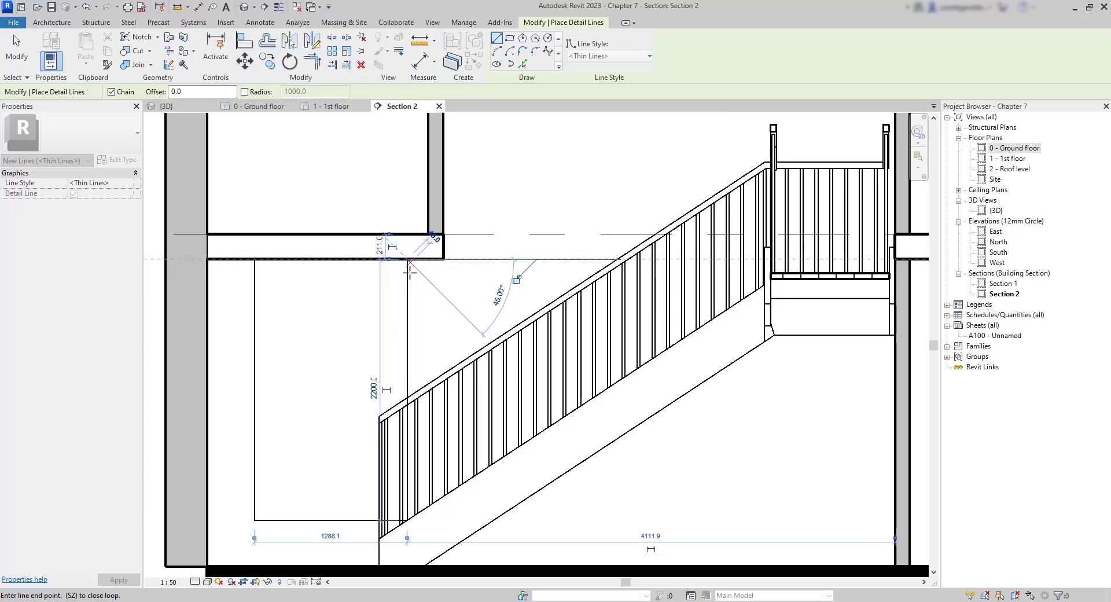
key(Escape)
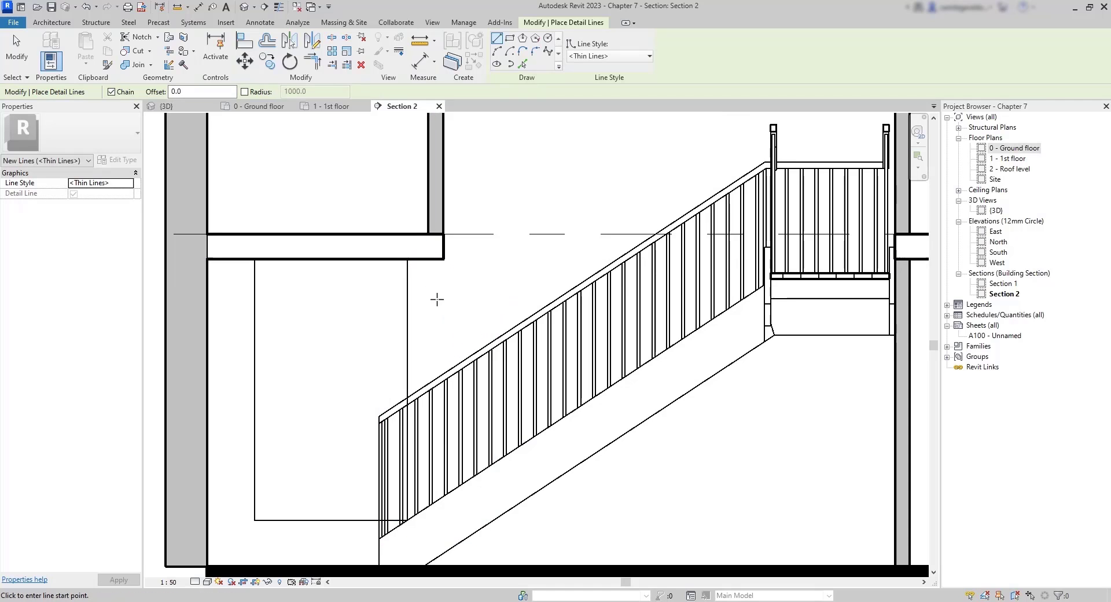
key(Escape)
scroll(437, 299, down, 3)
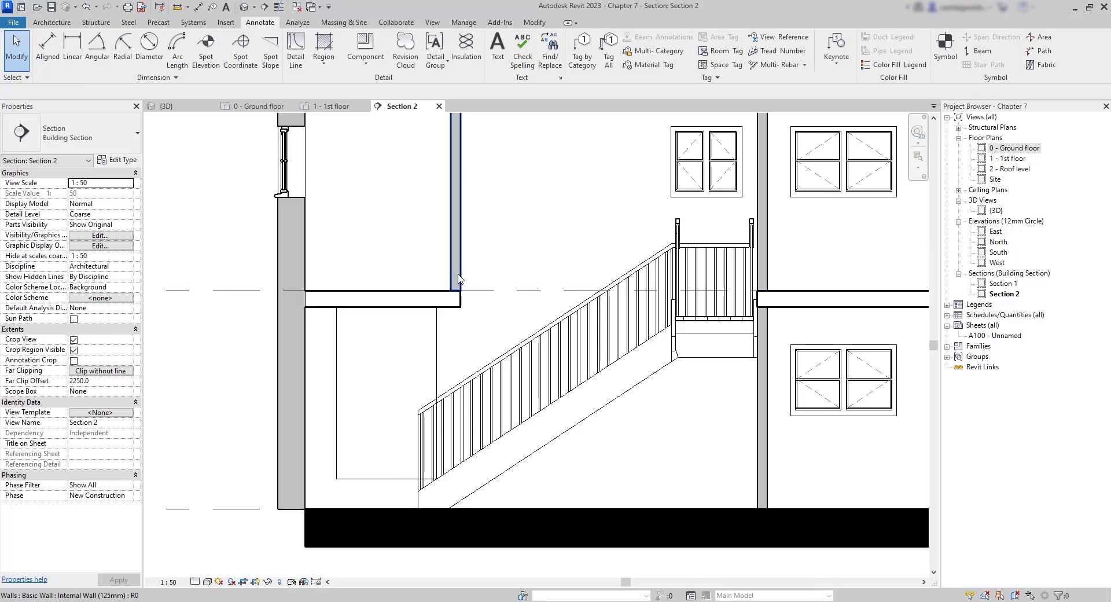
click(456, 272)
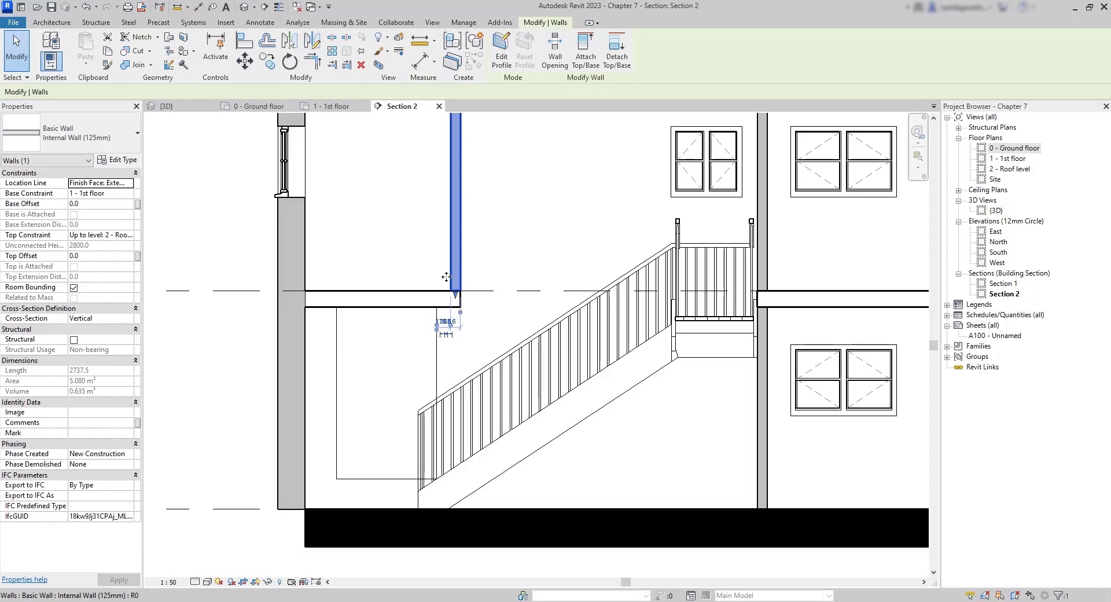
drag(446, 277, 434, 277)
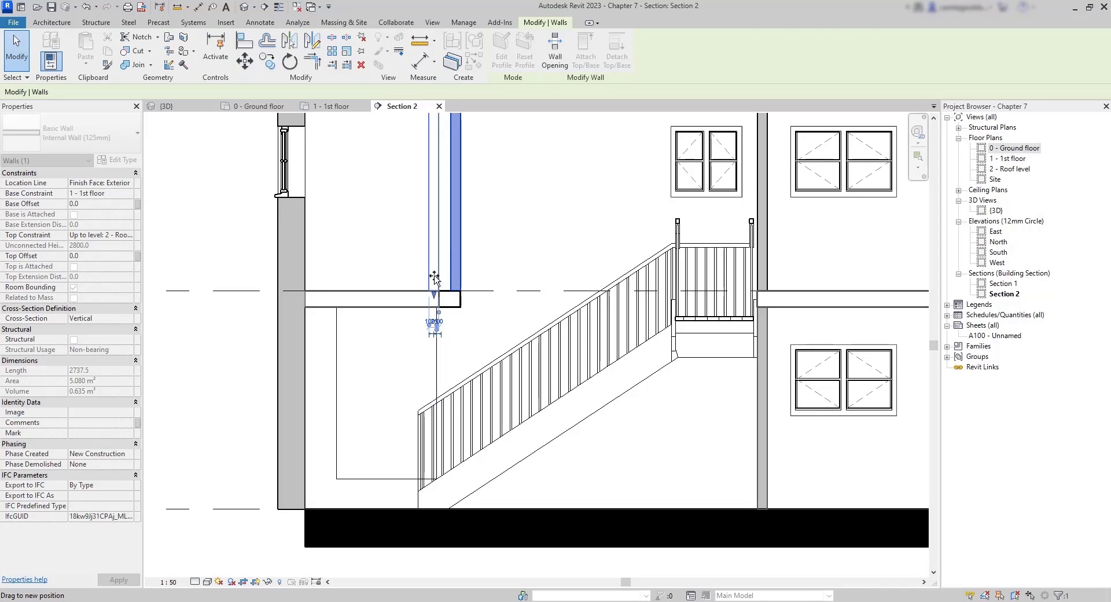
key(Escape)
key(Escape)
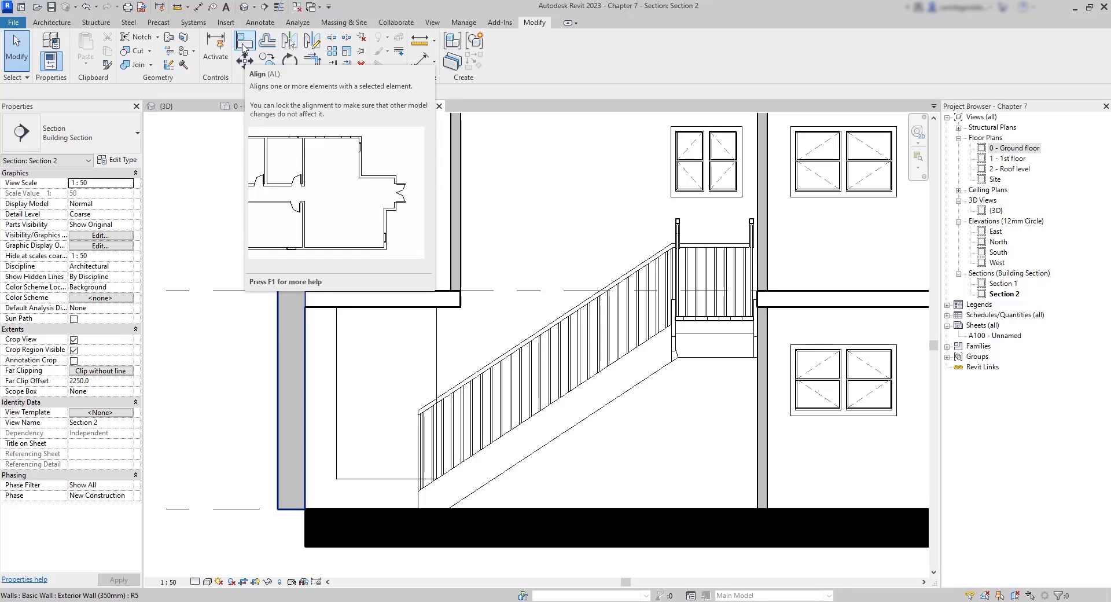
Step: Align the stair-side face of the first-floor internal wall with the vertical detail line that rises from the stair railing
click(244, 42)
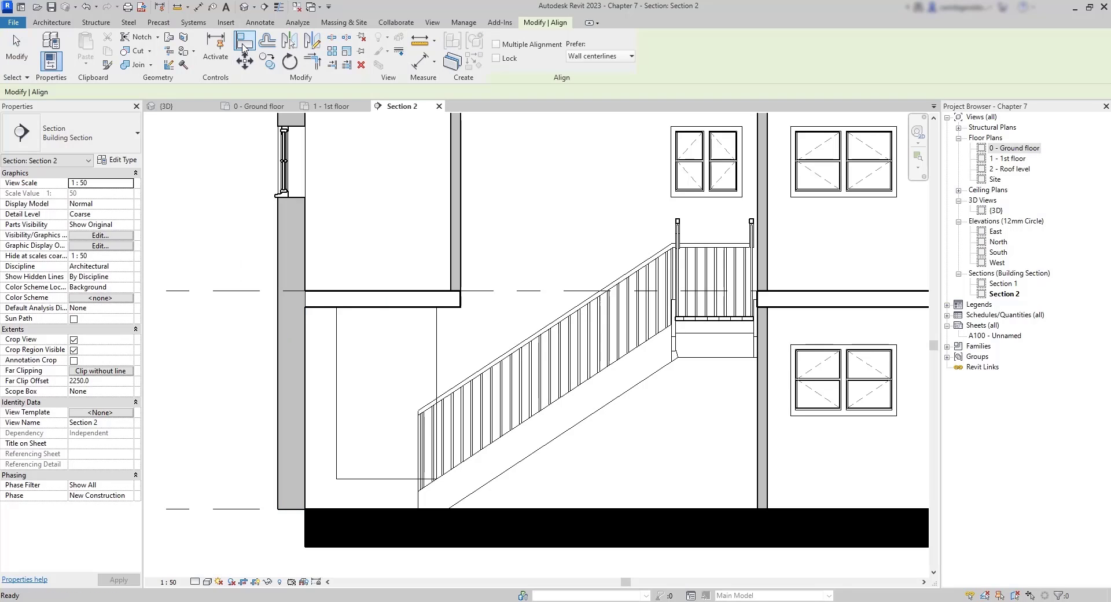
click(437, 342)
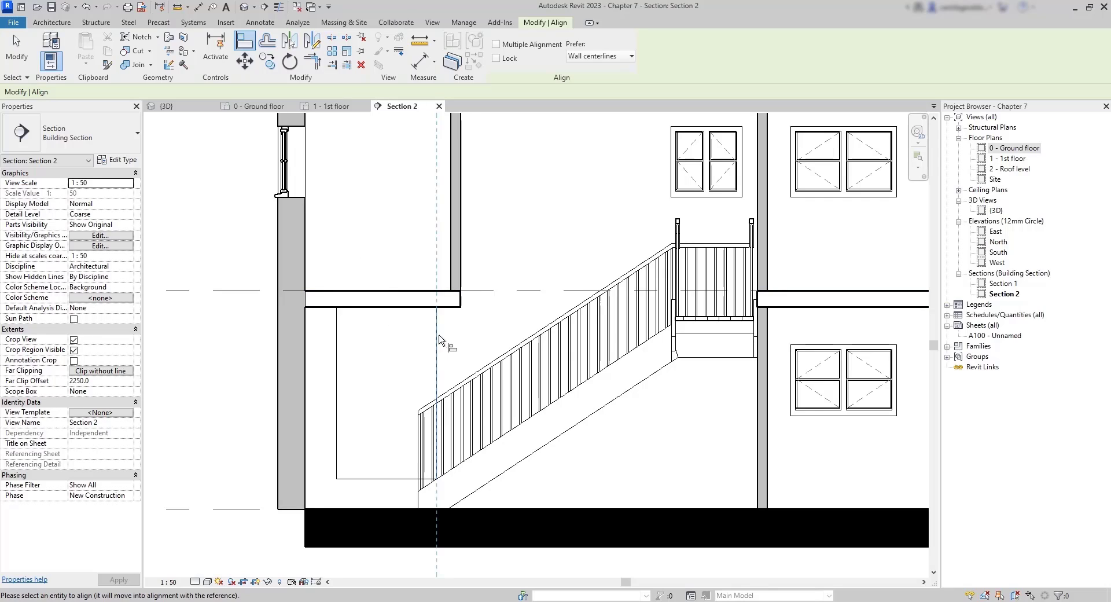
click(462, 284)
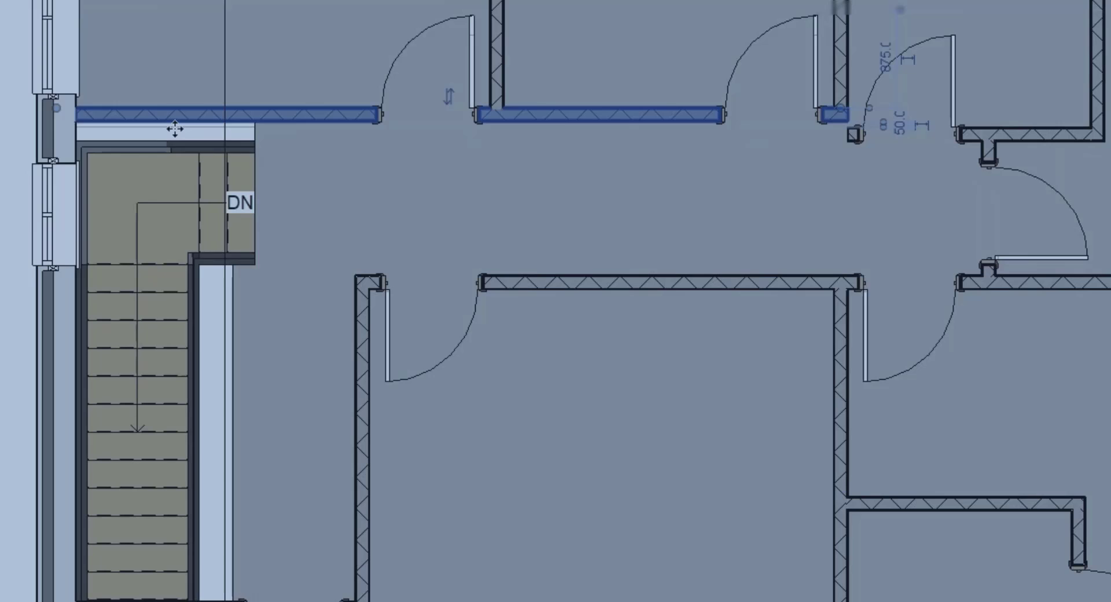
Step: Move the corridor wall beside the stair towards the stair, in line with the adjoining wall segment
drag(174, 122, 190, 137)
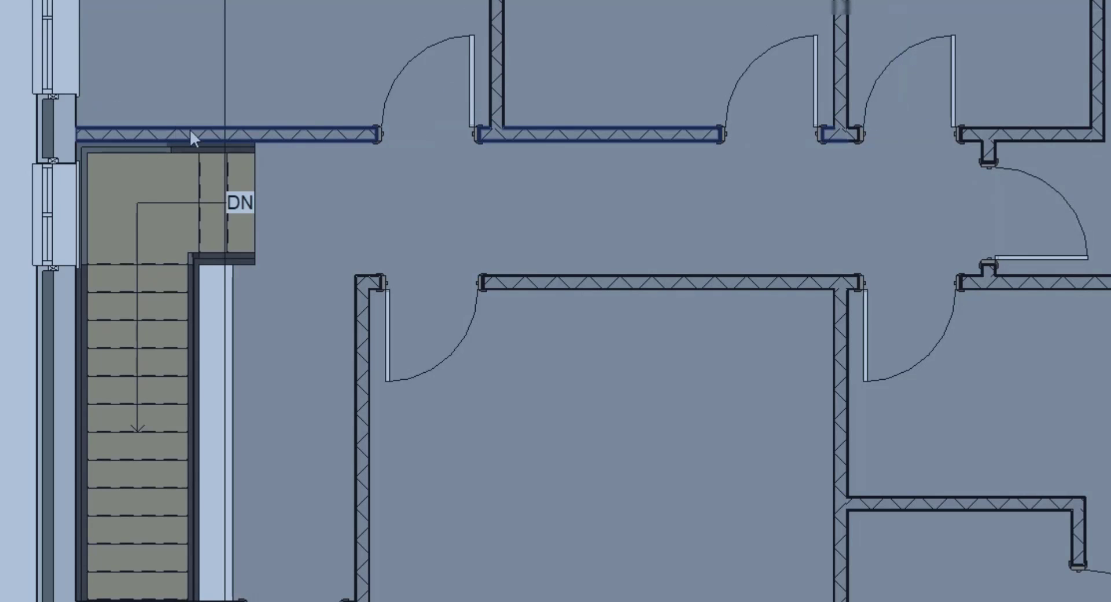
key(Escape)
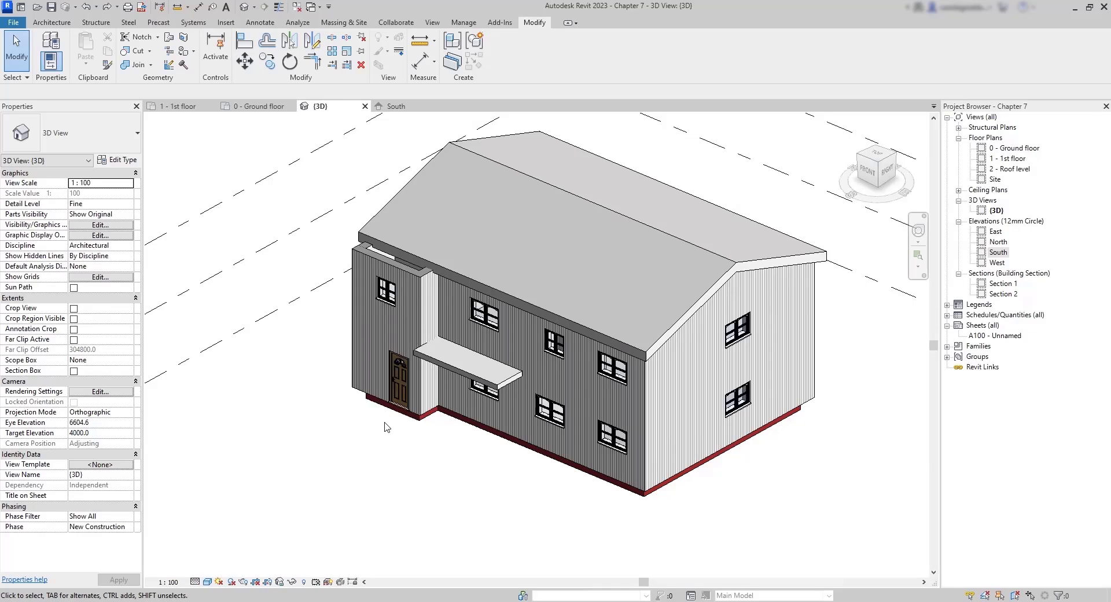
Step: In the South elevation, align the handle-side edge of the entrance door with the matching edge of the window above it
scroll(381, 329, up, 5)
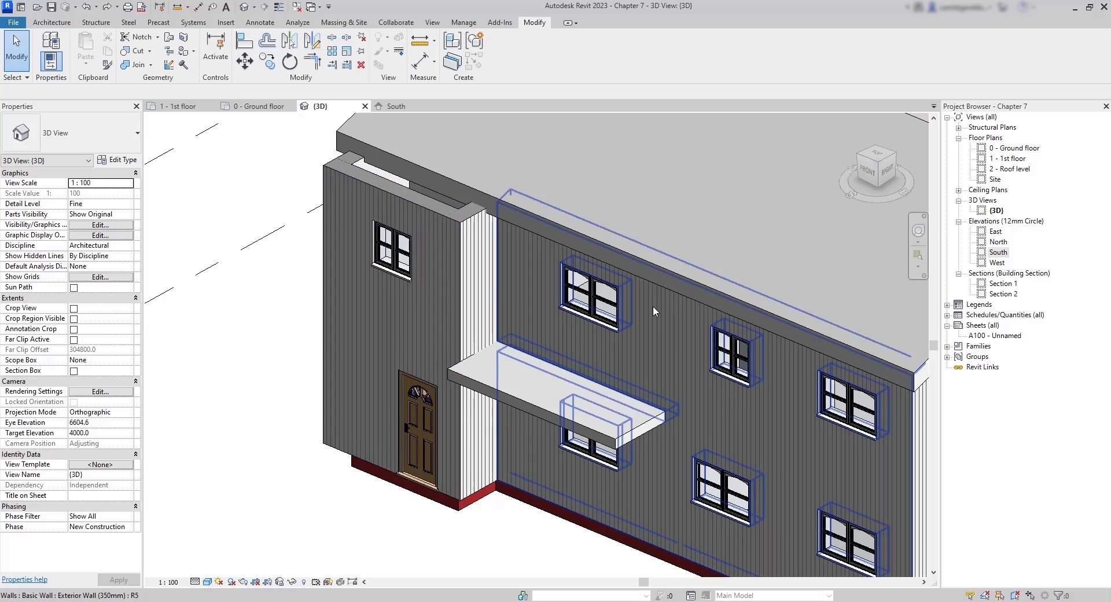
double_click(1006, 256)
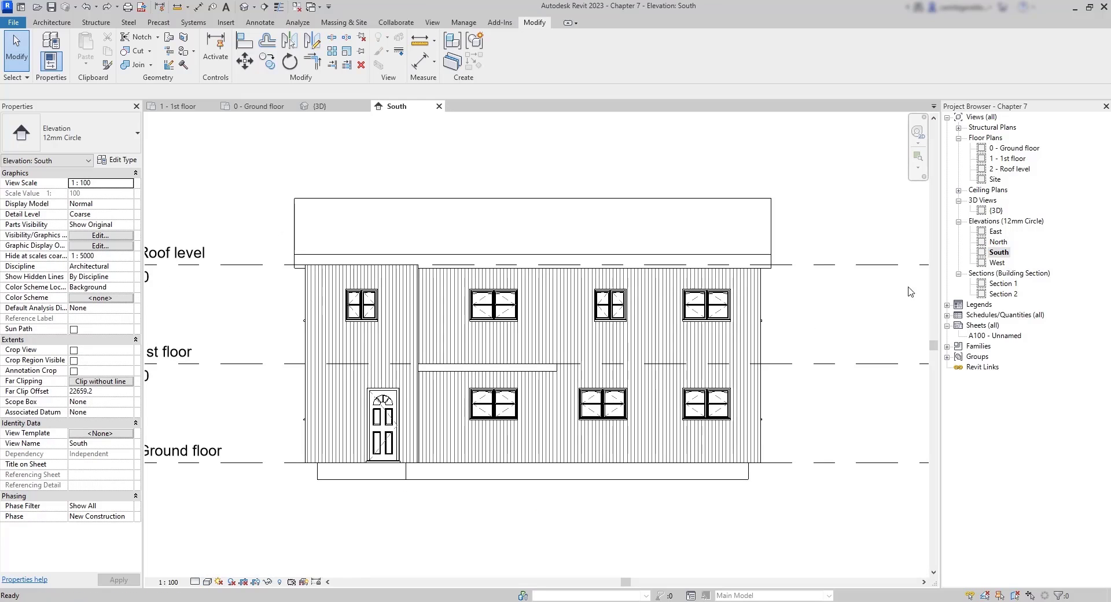
scroll(290, 457, up, 4)
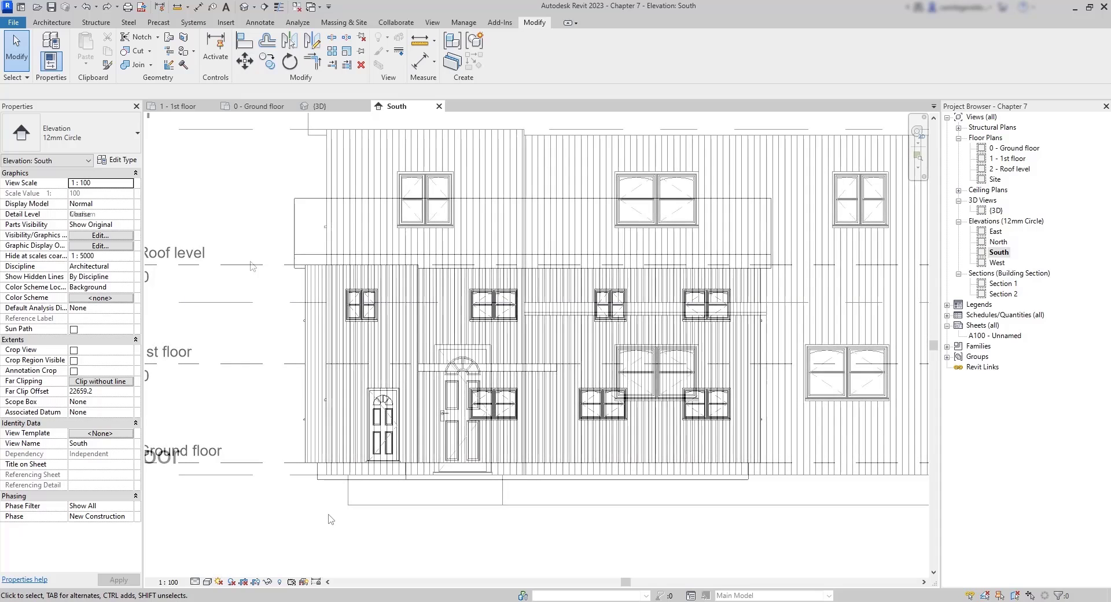
click(245, 42)
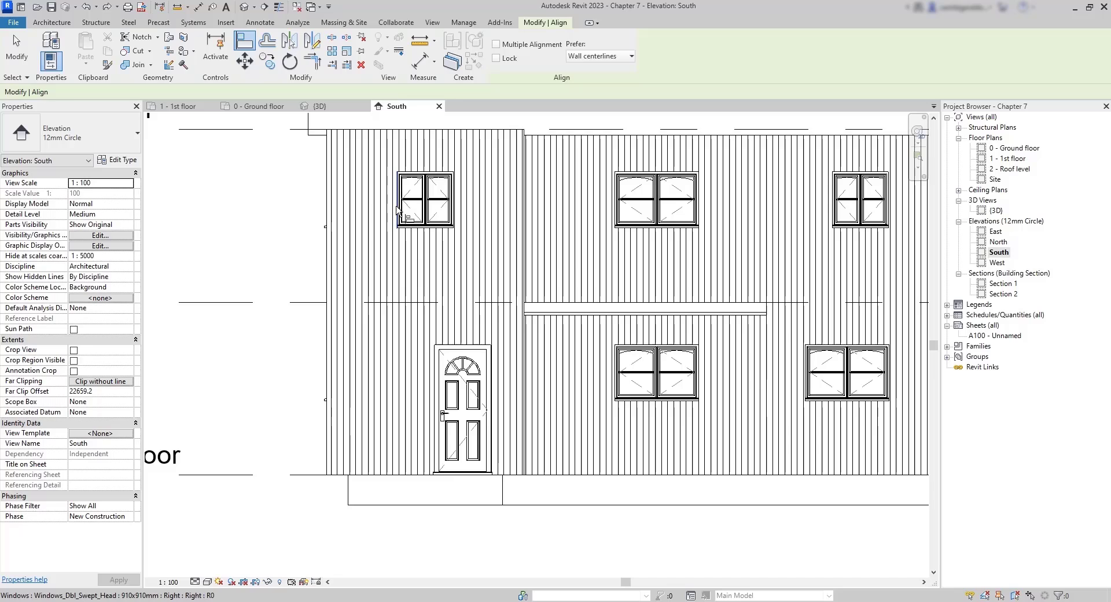
scroll(386, 210, up, 4)
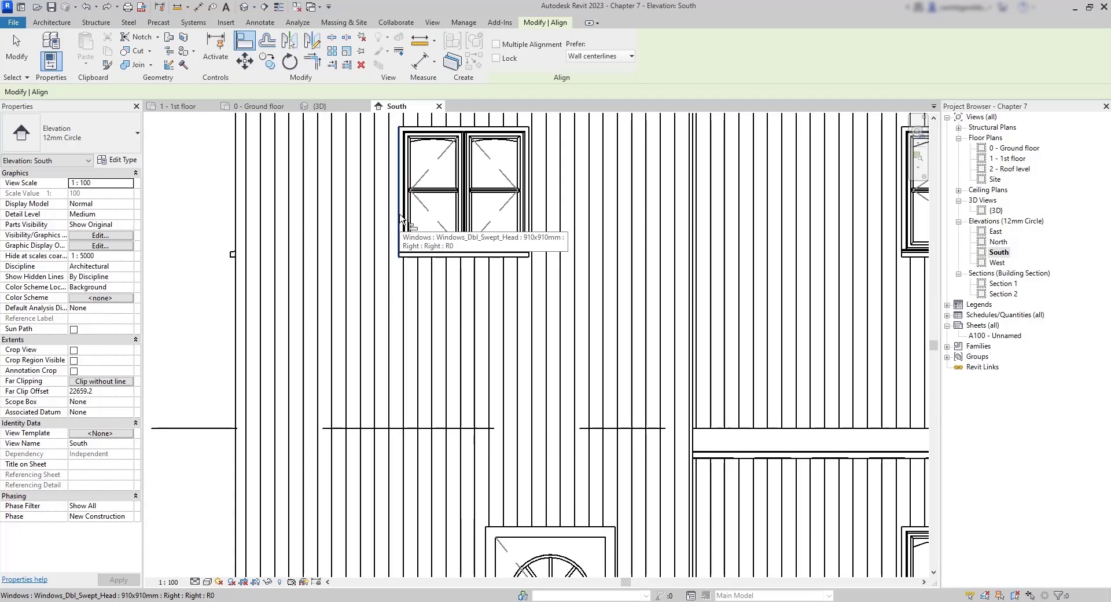
click(401, 219)
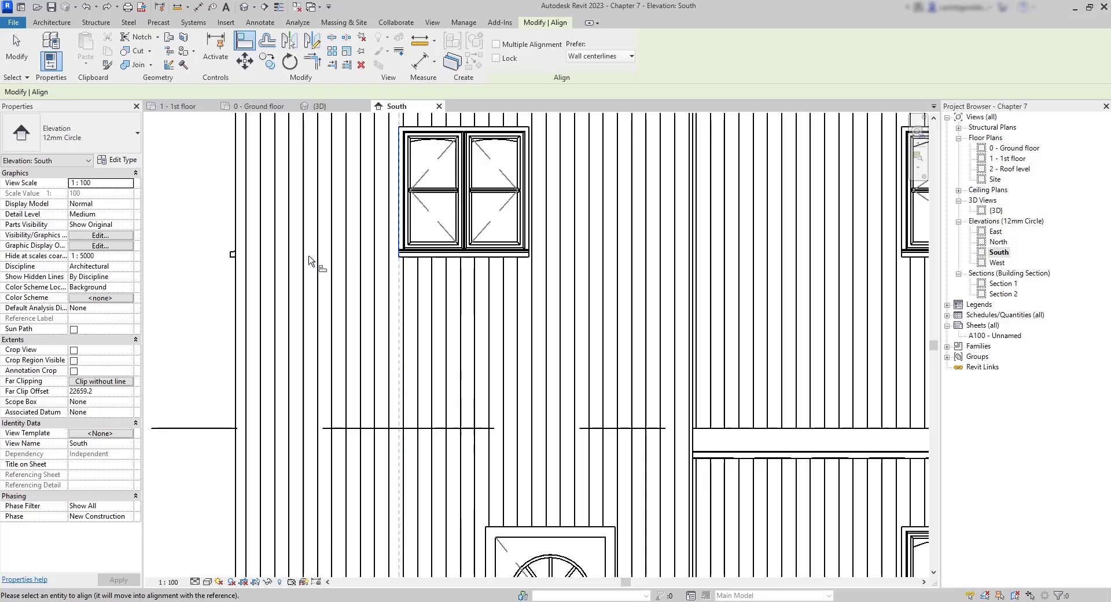
scroll(338, 215, down, 1)
scroll(400, 468, up, 5)
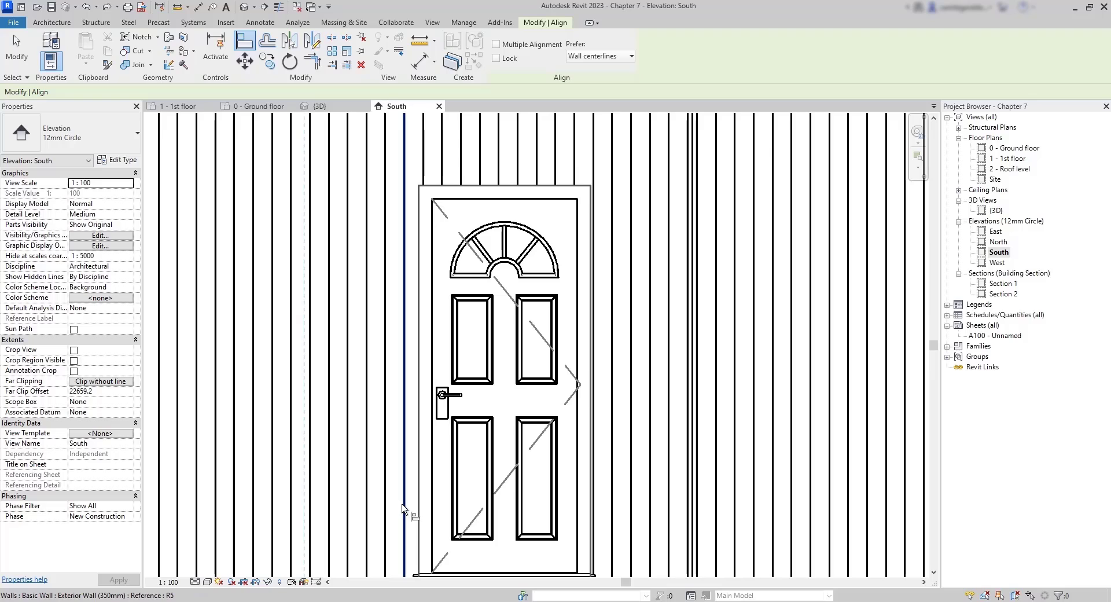
click(419, 341)
scroll(509, 301, down, 5)
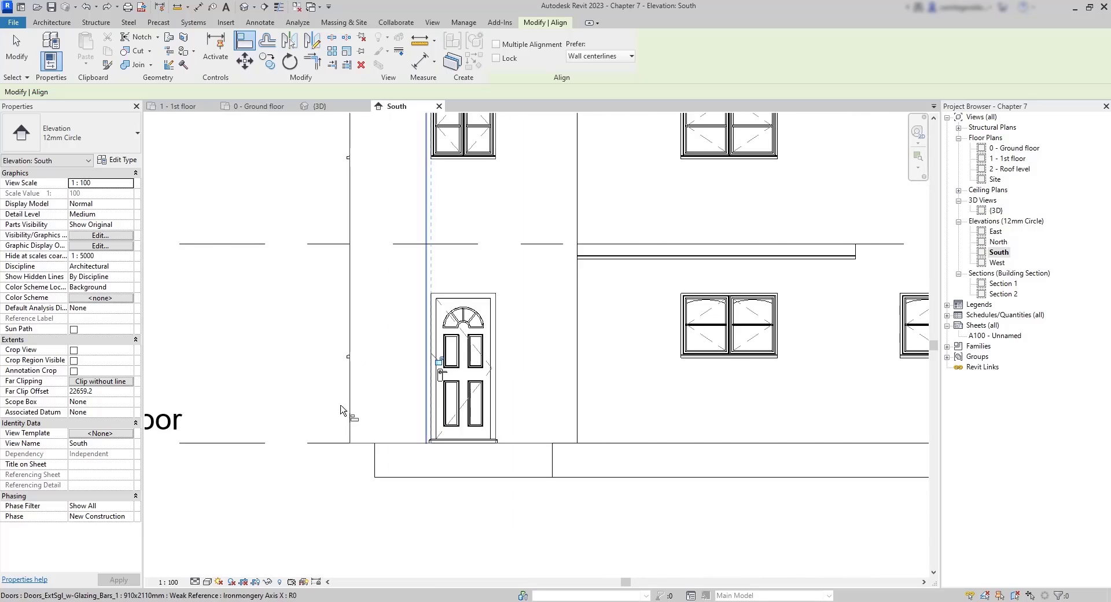
Step: Lock the alignment between the entrance door and the window above, and finish the Align command
scroll(342, 410, down, 1)
scroll(329, 399, up, 6)
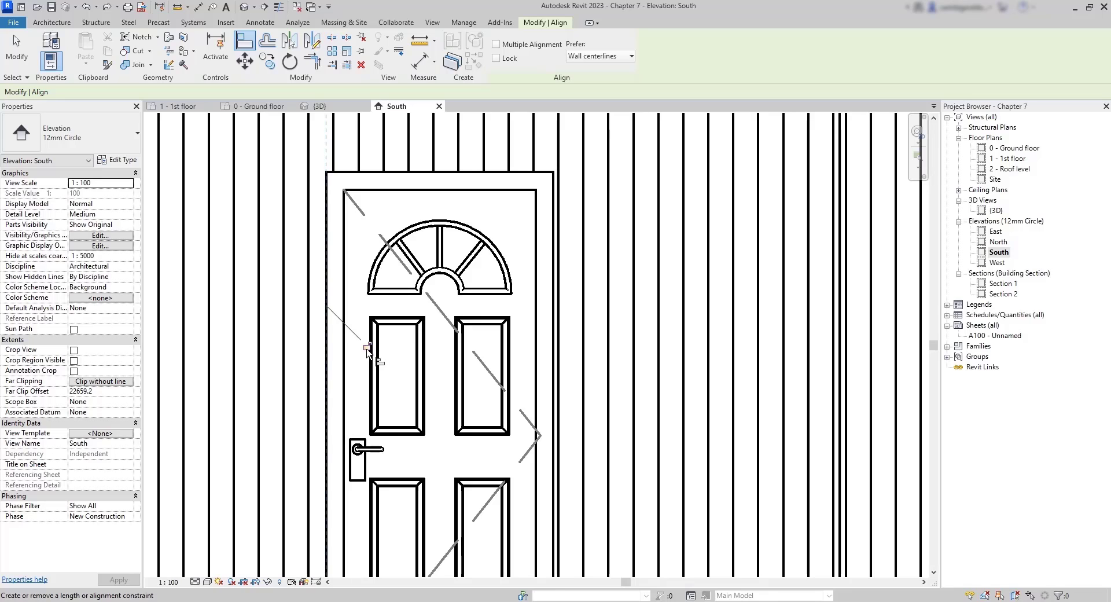
click(366, 348)
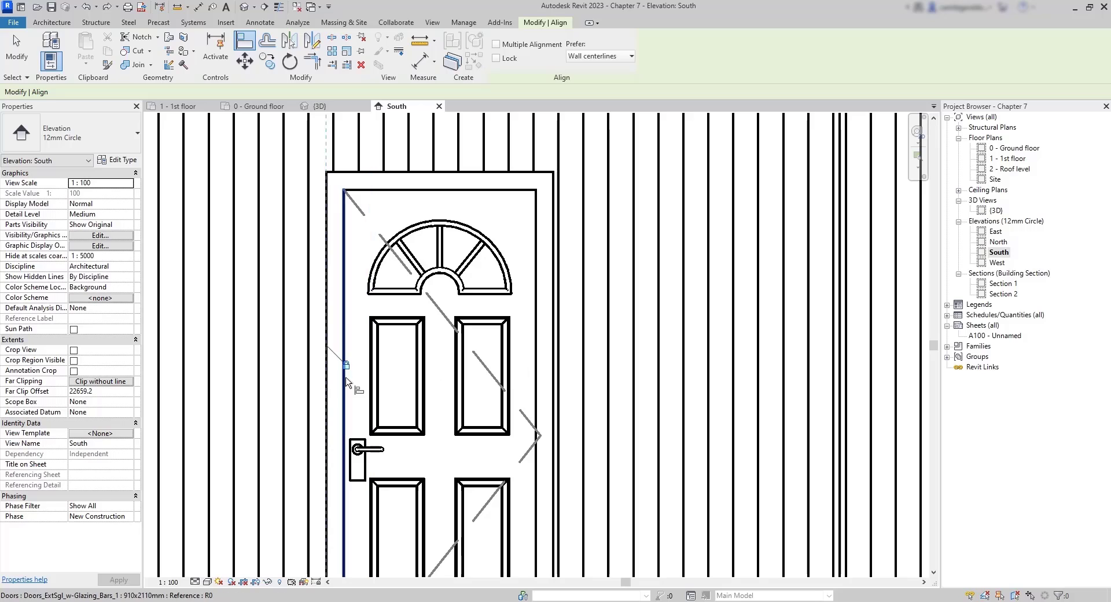
scroll(354, 379, down, 7)
key(Escape)
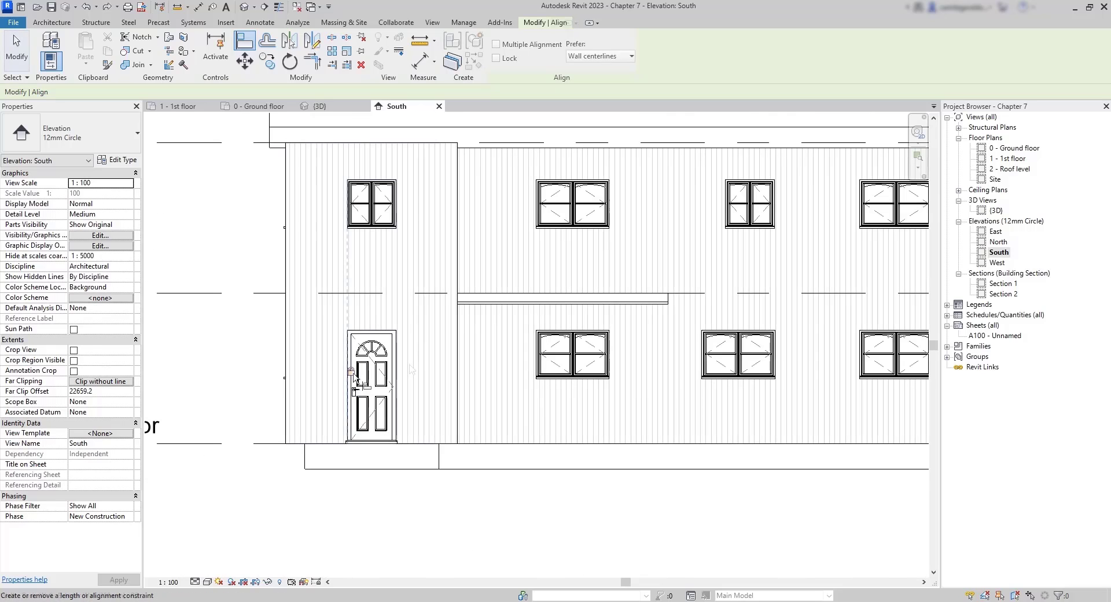
Step: Try moving the window above the entrance door about 705 mm towards the house's outer corner, and toggle its alignment lock
click(377, 217)
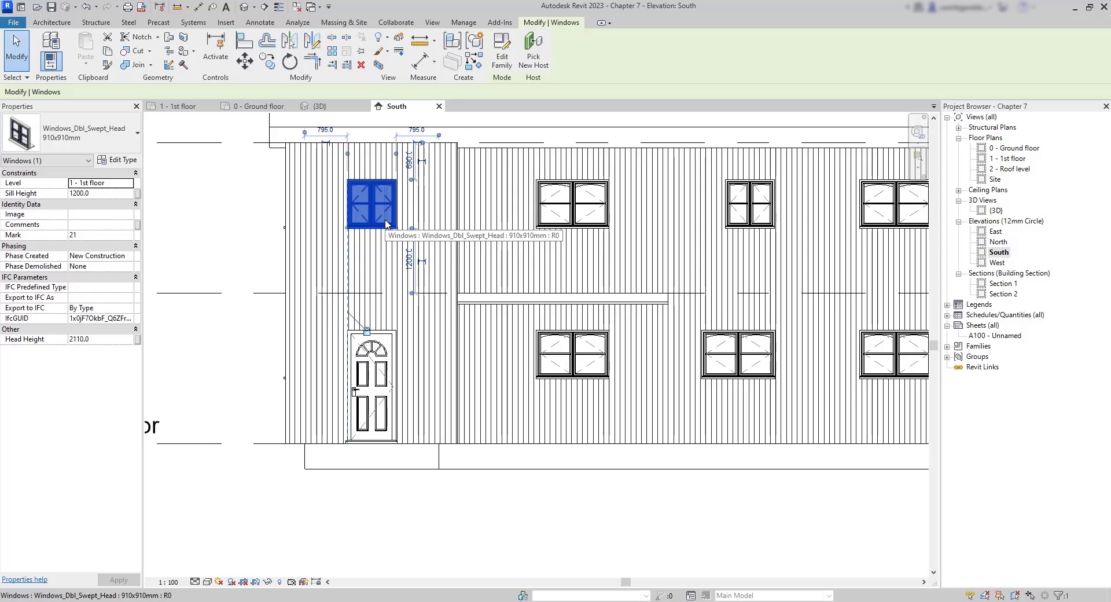
drag(377, 217, 338, 213)
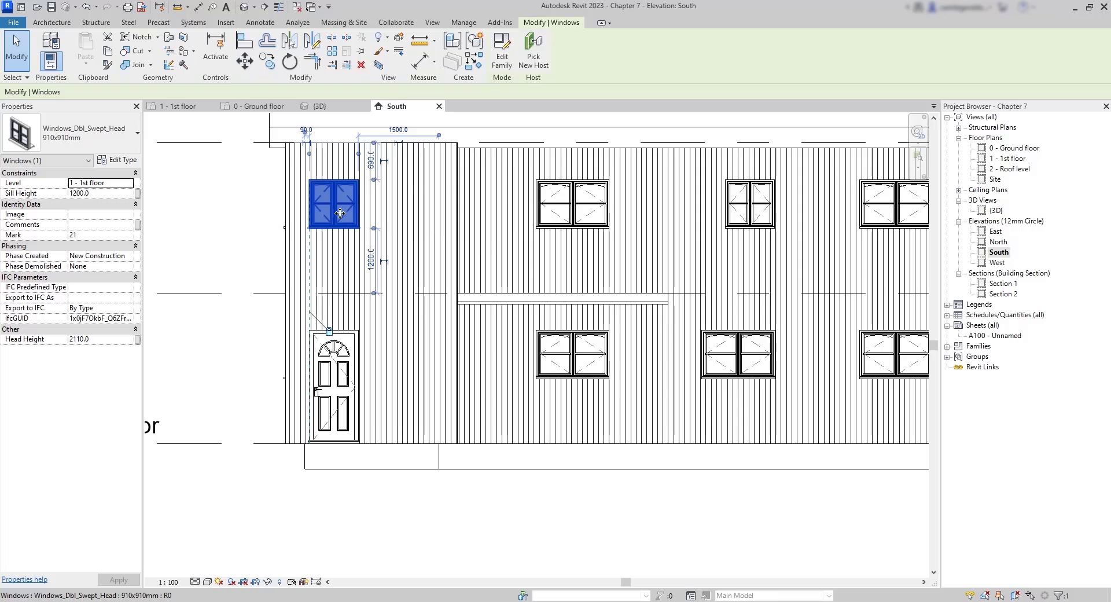
click(328, 331)
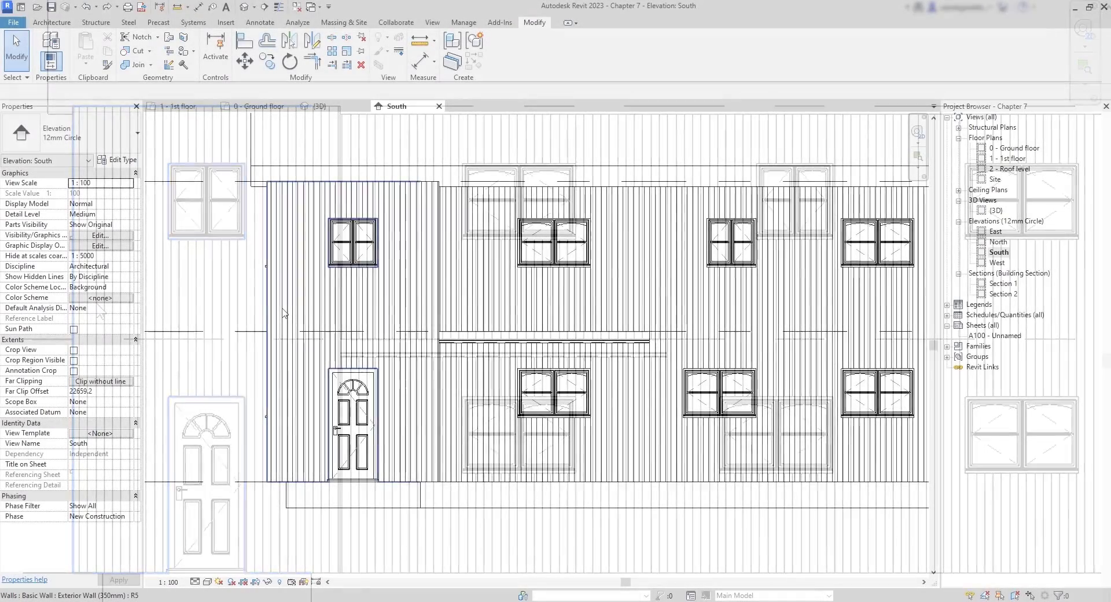
Step: Open the graphics settings of the Cladding, Vertical Ribbed material in the outer finish layer of the Exterior Wall (350mm) type
click(99, 309)
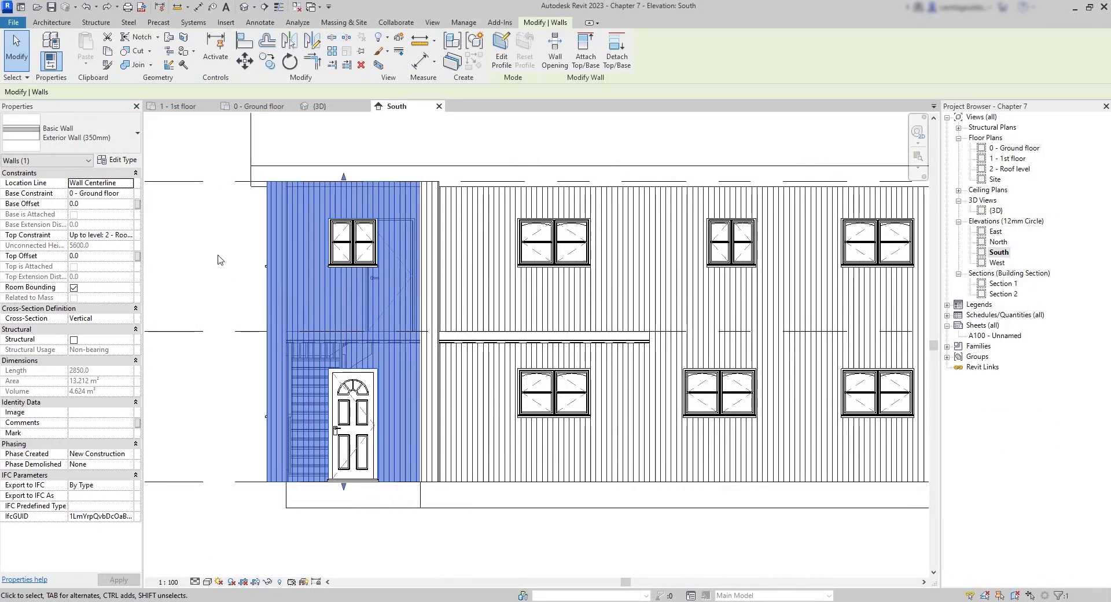
click(119, 159)
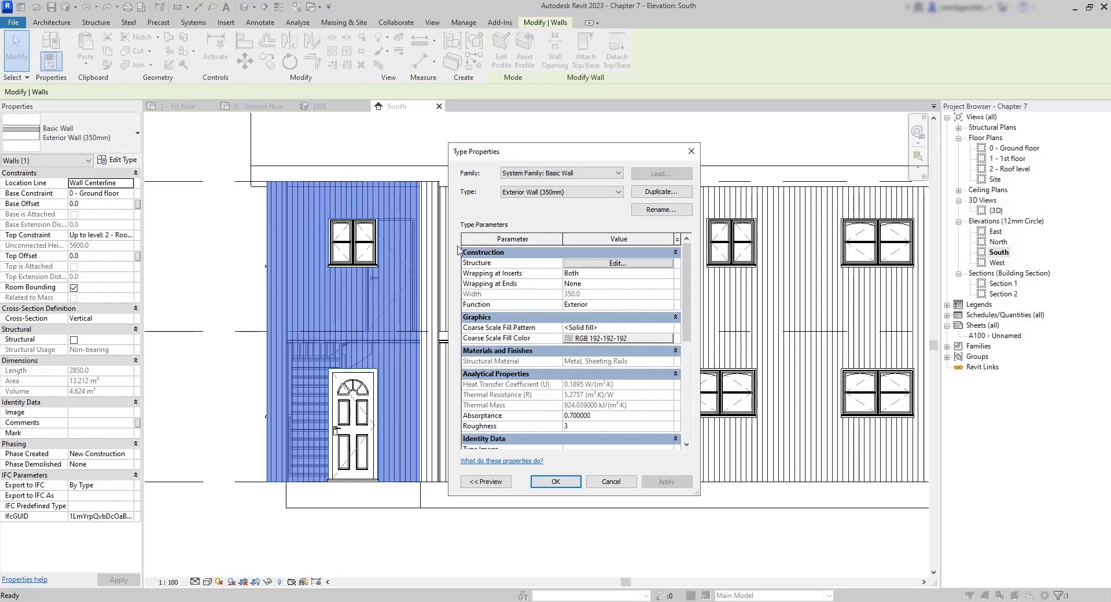
click(616, 264)
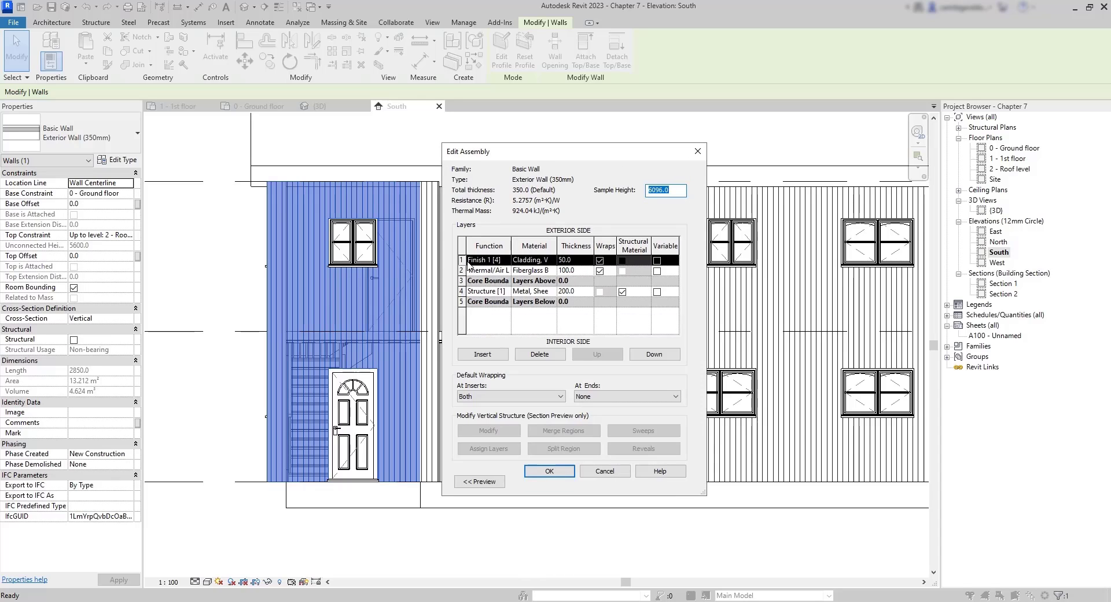
click(548, 261)
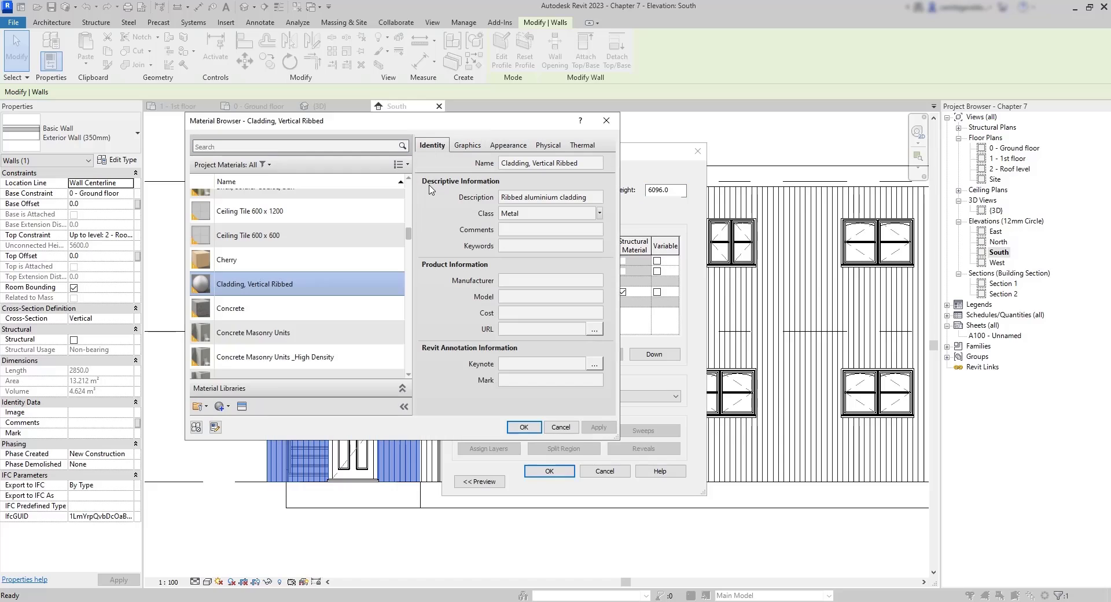
click(476, 147)
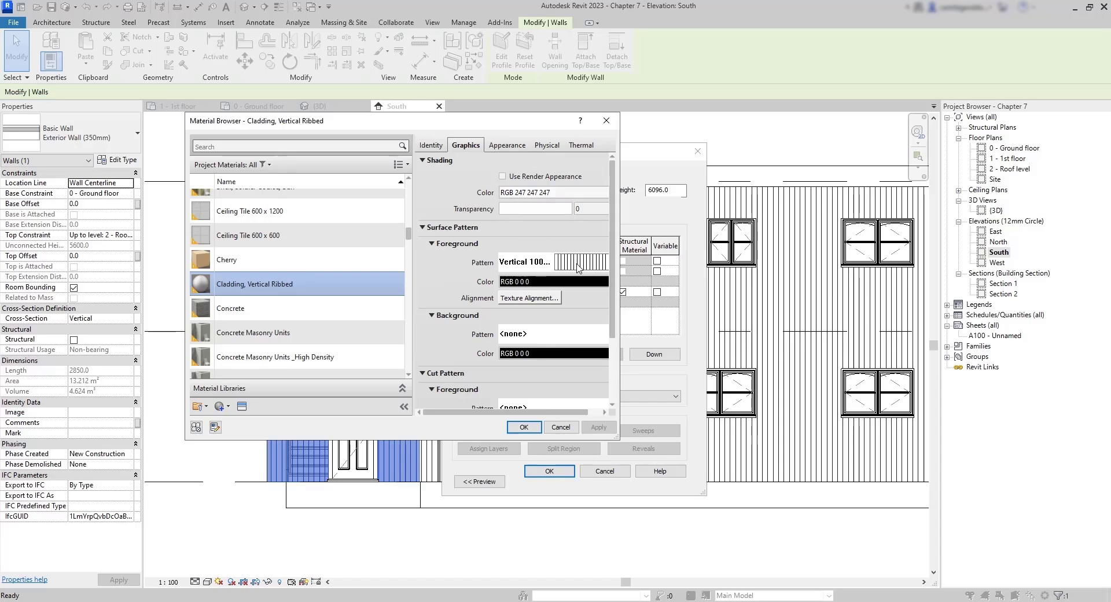
Step: Set the cladding material's surface foreground pattern to <No pattern>, apply it to the wall type and deselect the wall
click(579, 267)
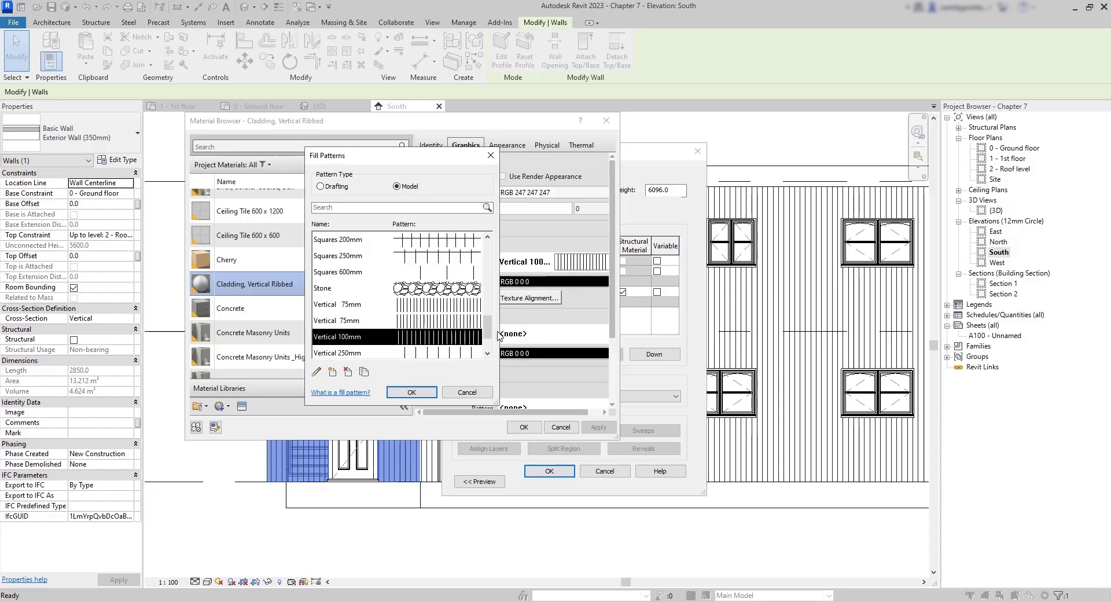
drag(489, 332, 497, 252)
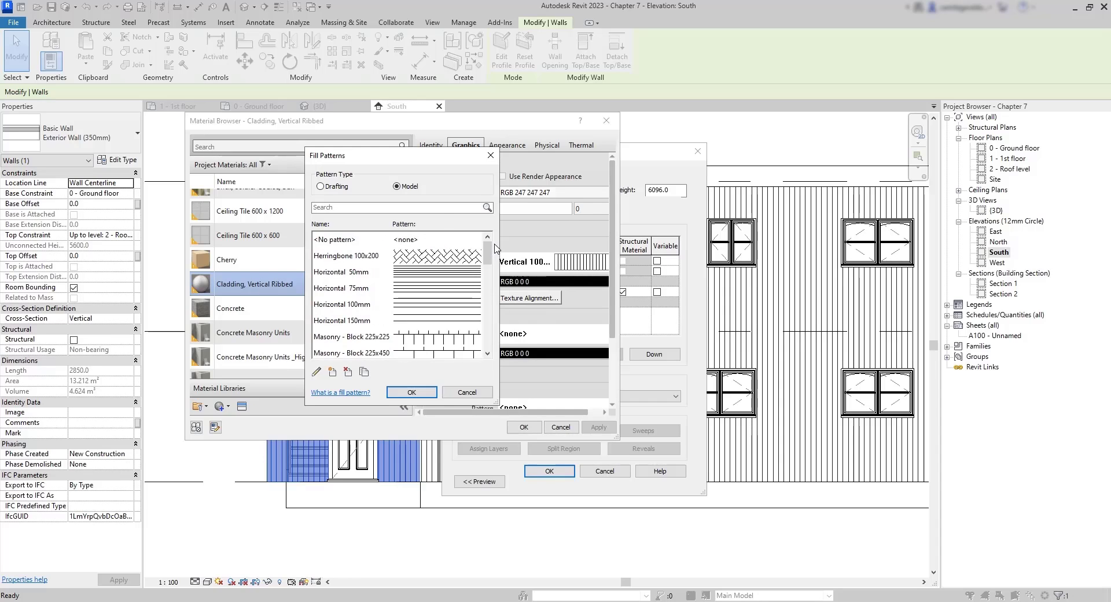
click(438, 240)
click(404, 388)
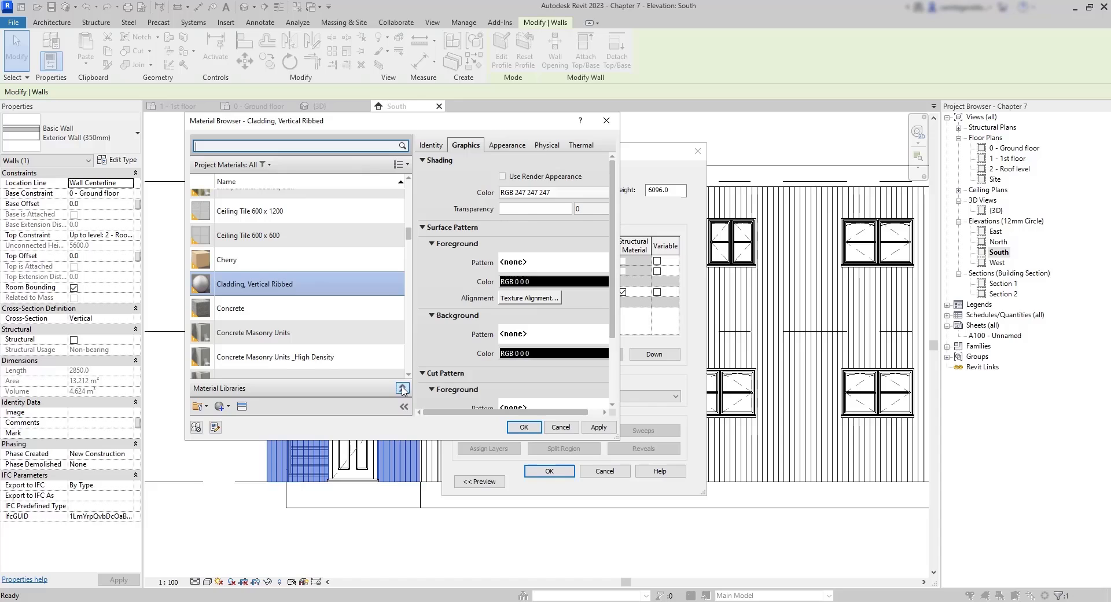
click(524, 427)
click(549, 470)
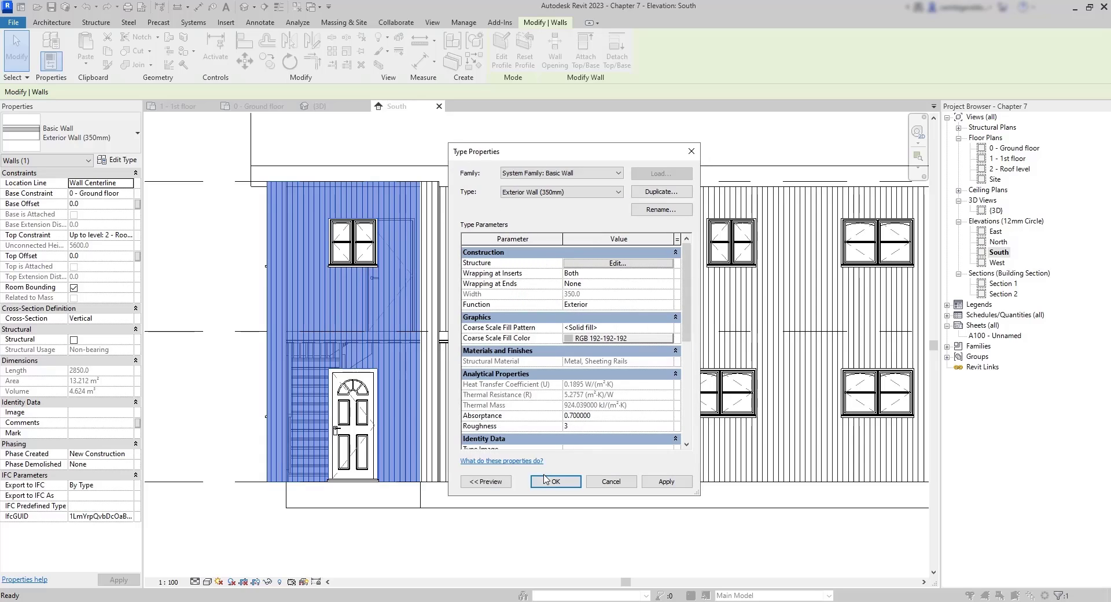
click(549, 485)
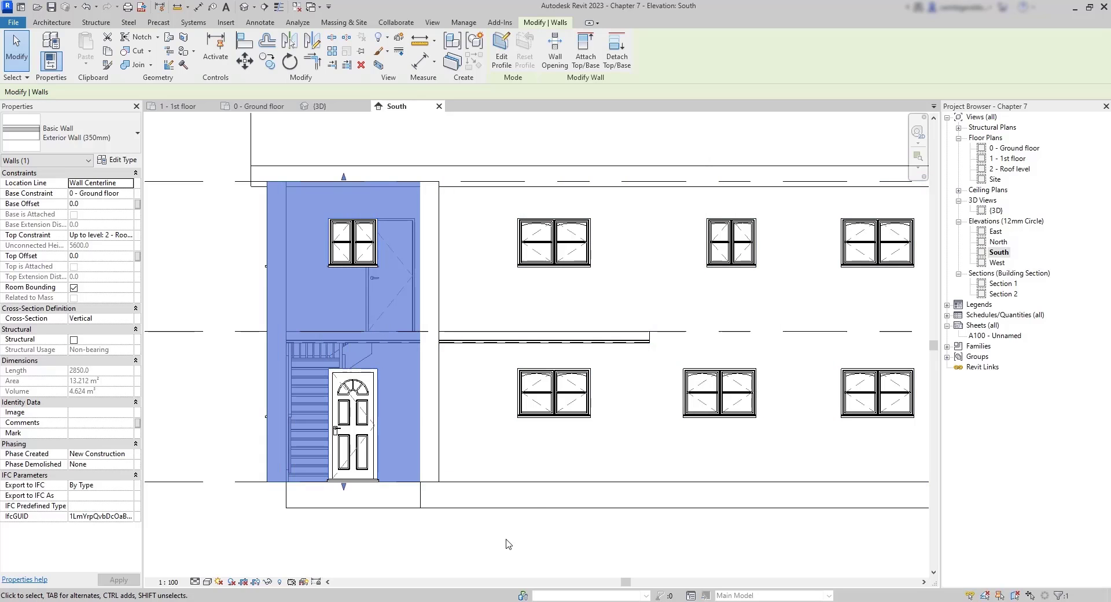
key(Escape)
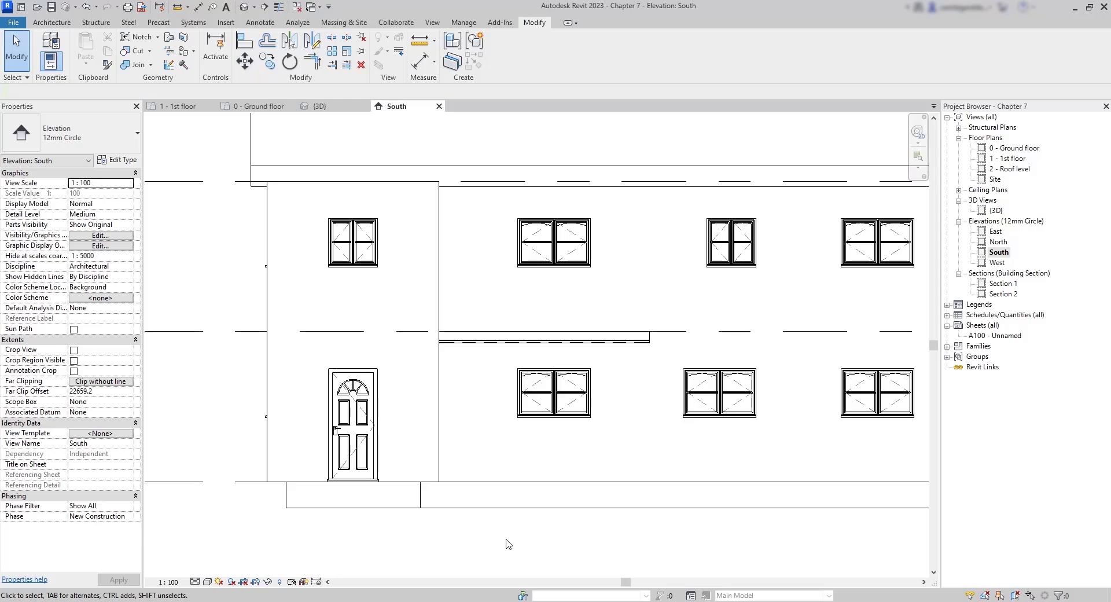
Step: Set the South elevation's visual style to Consistent Colors
click(209, 582)
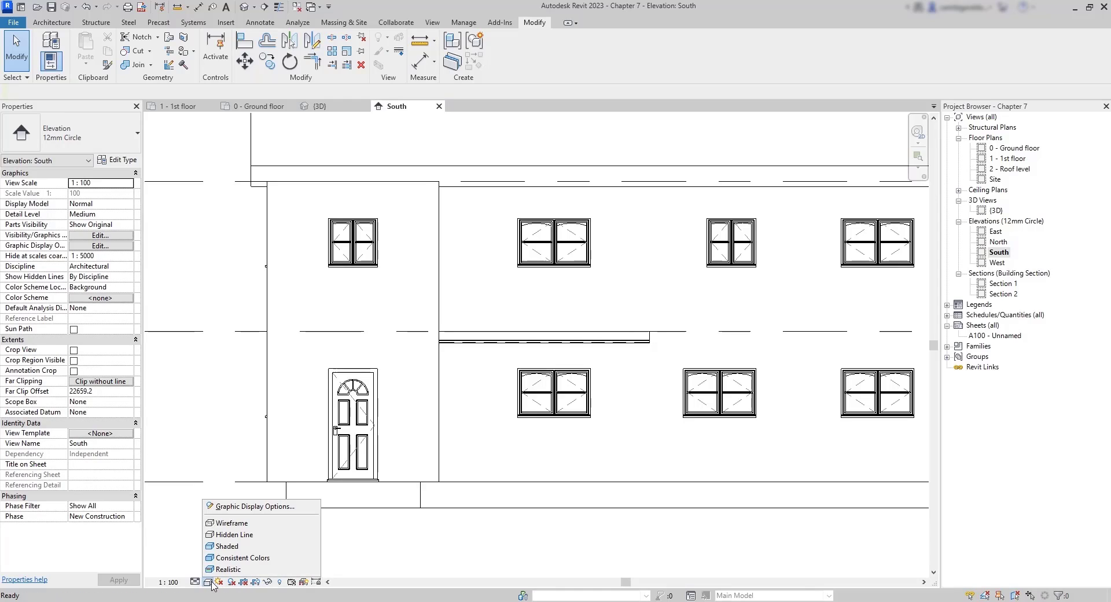
click(296, 553)
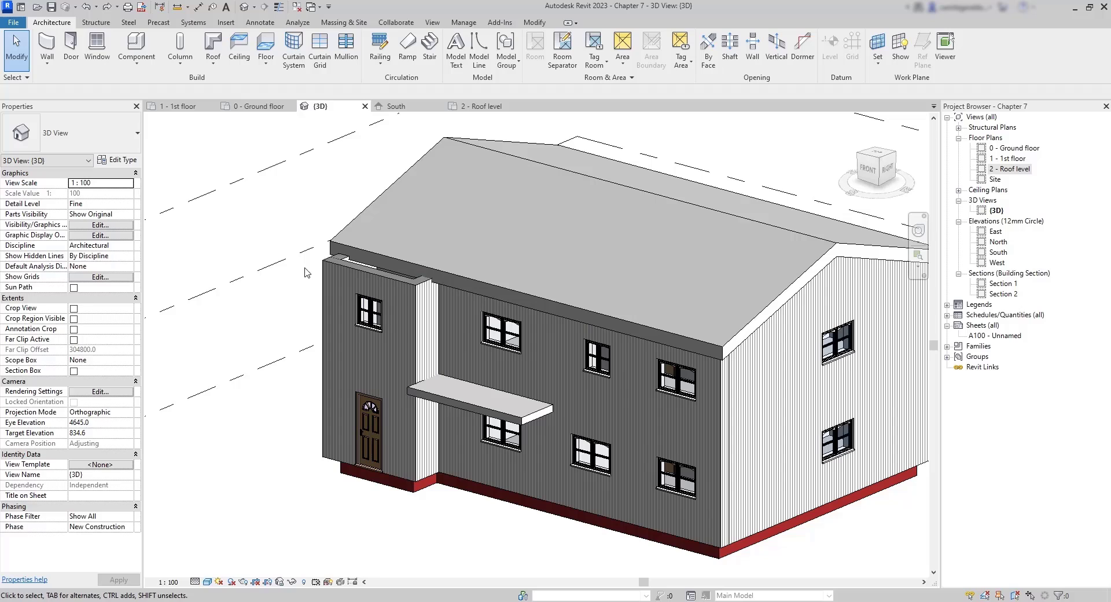
Step: In the Roof level plan, start a footprint roof with sloped boundary lines along the extension's two side walls, using a 300 mm overhang
click(476, 107)
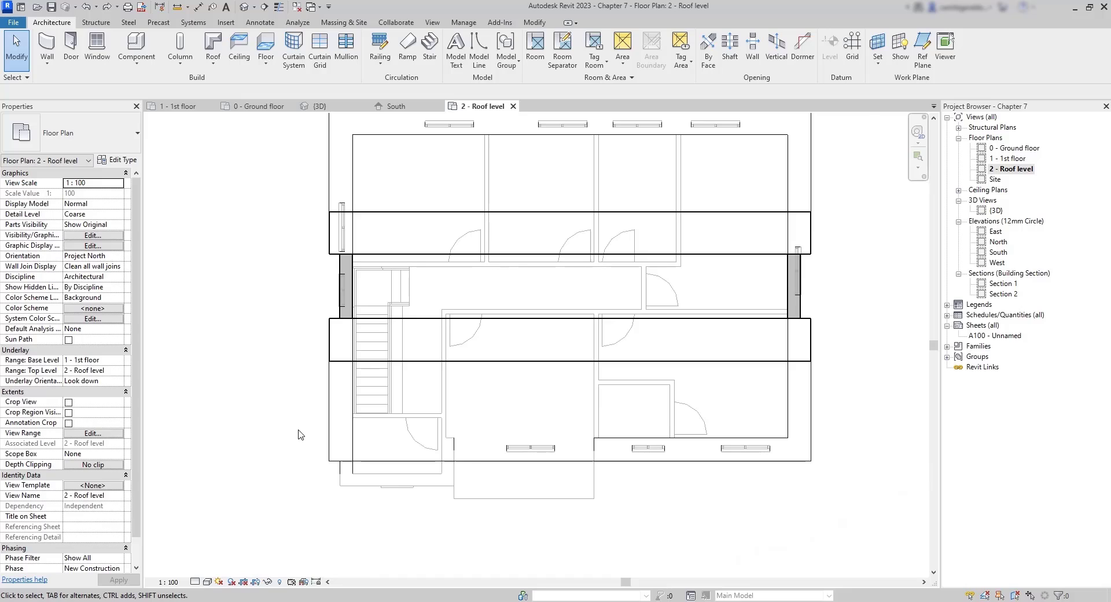
click(215, 45)
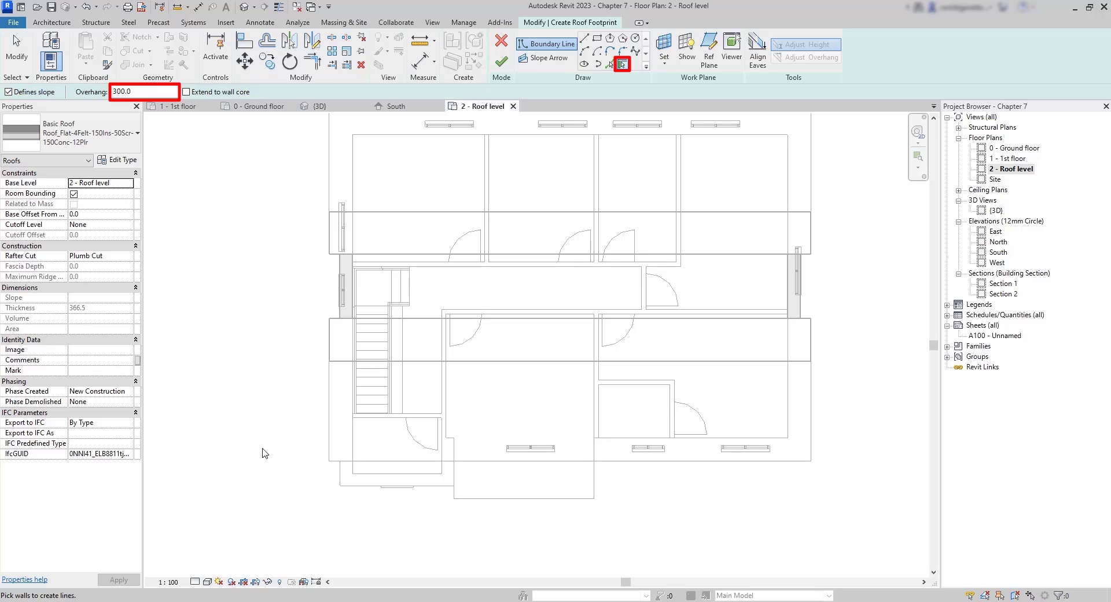
click(344, 474)
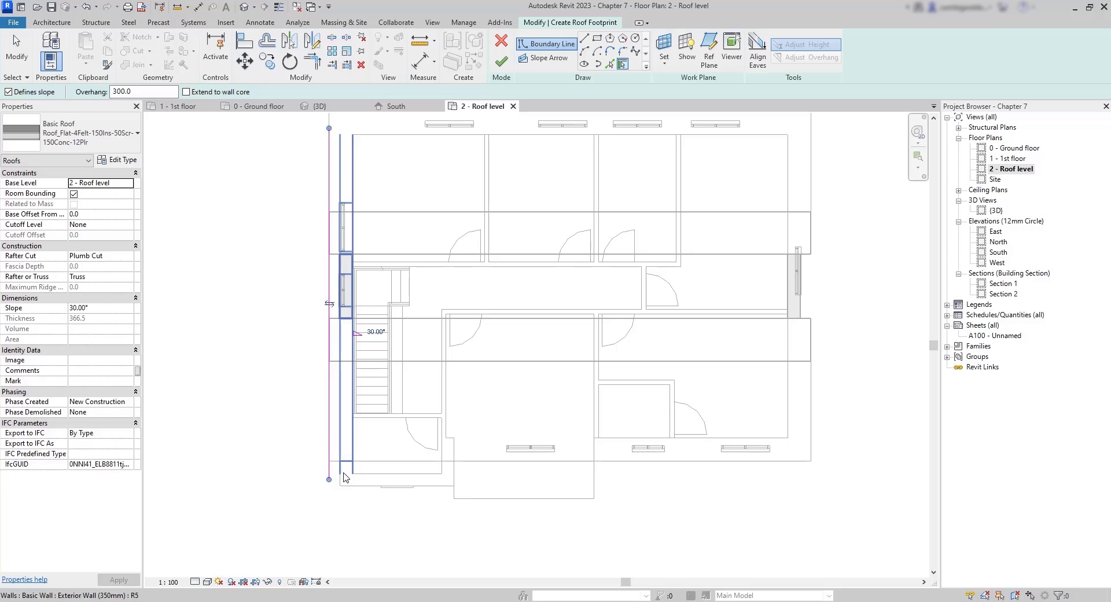
click(455, 469)
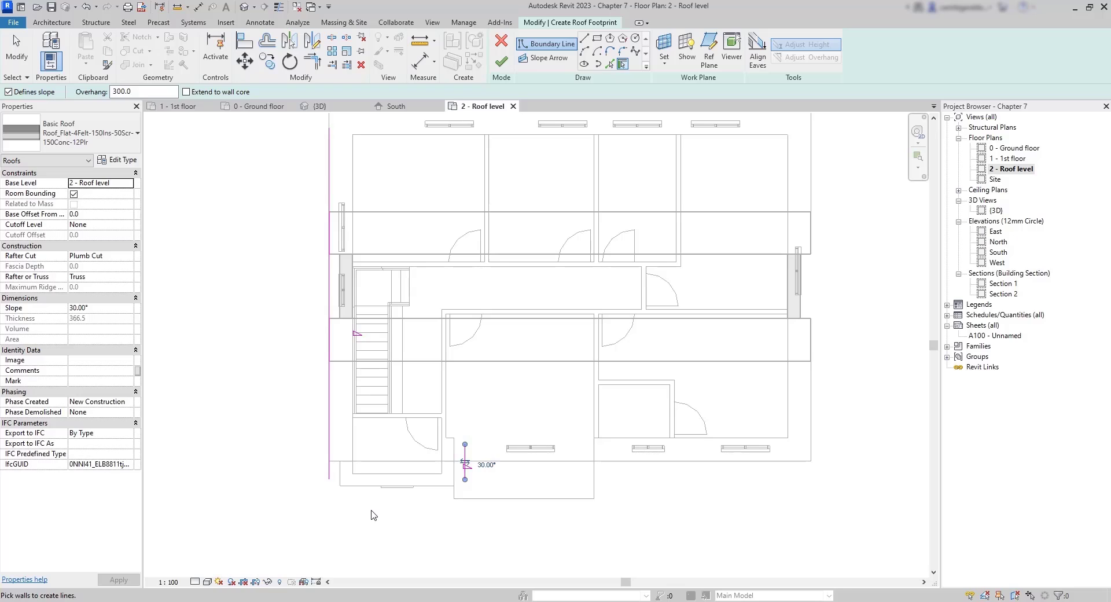
Step: Add a non-sloping roof boundary line along the extension's front wall with the 300 mm overhang
scroll(373, 515, up, 2)
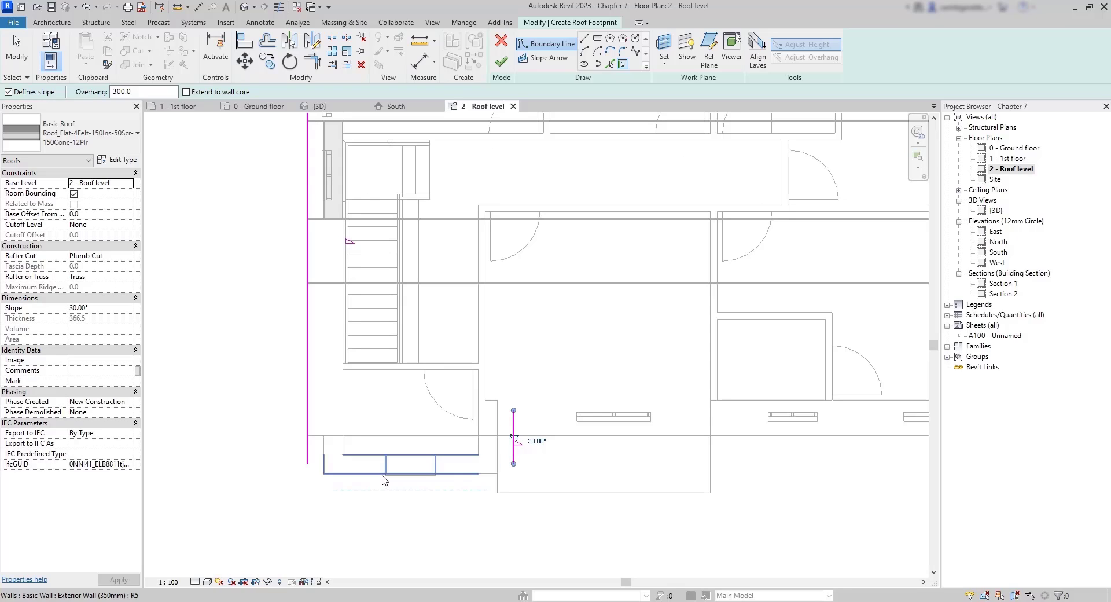
click(9, 91)
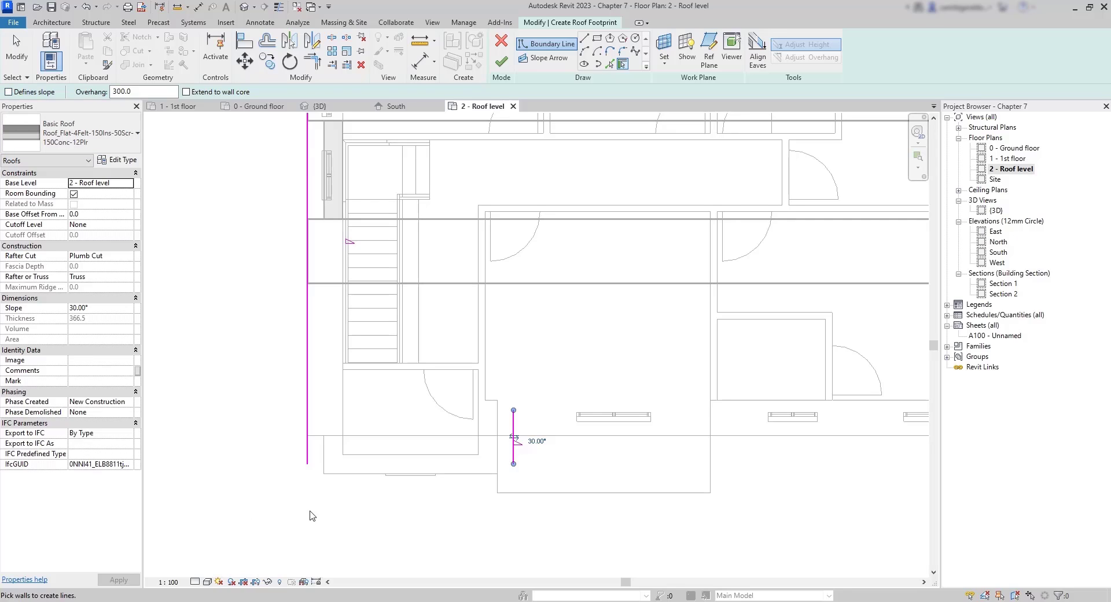
click(350, 482)
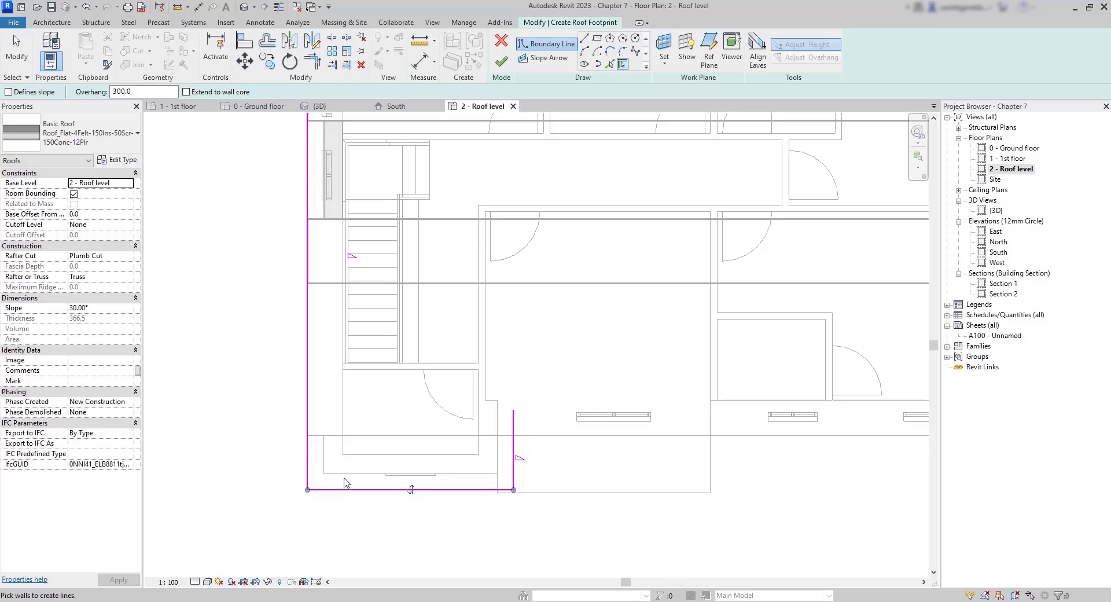
Step: Close the footprint with a straight non-sloping line between the two side boundaries, and trim the long west boundary to it
click(585, 38)
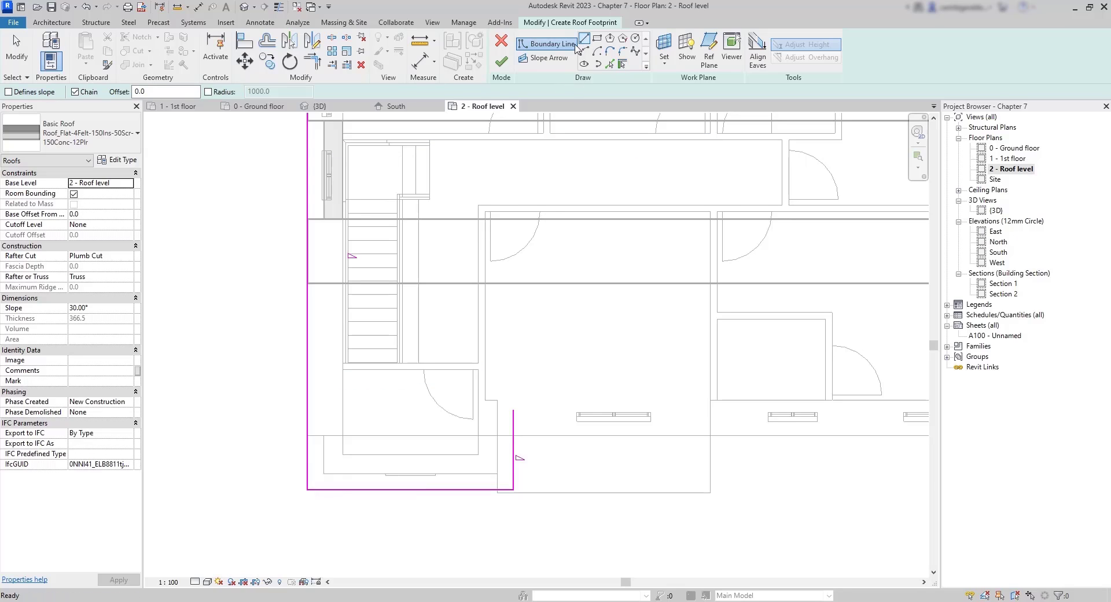
click(513, 409)
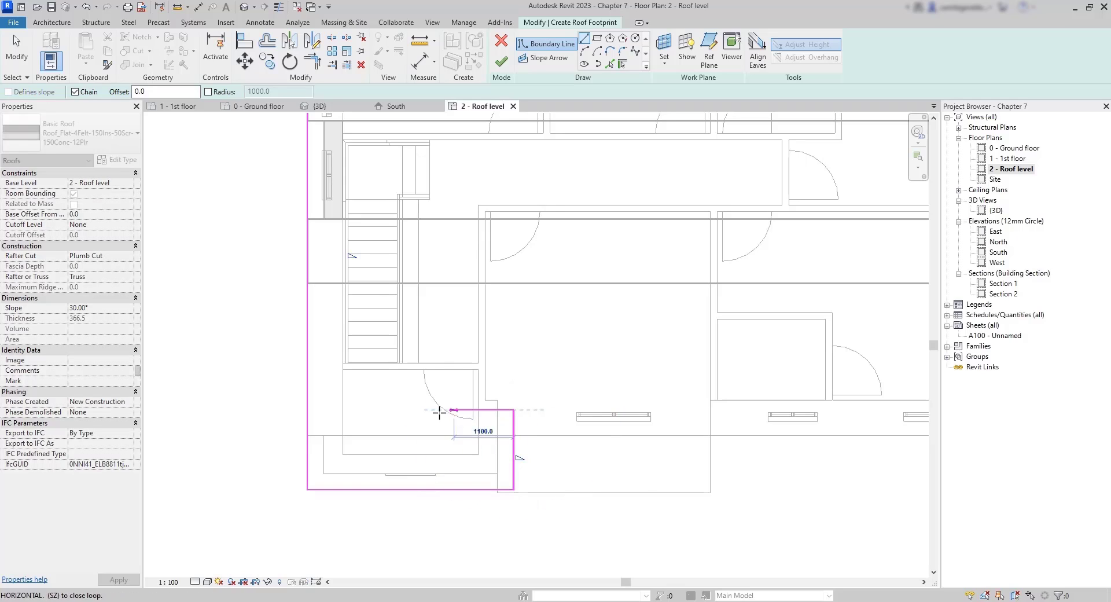
click(307, 410)
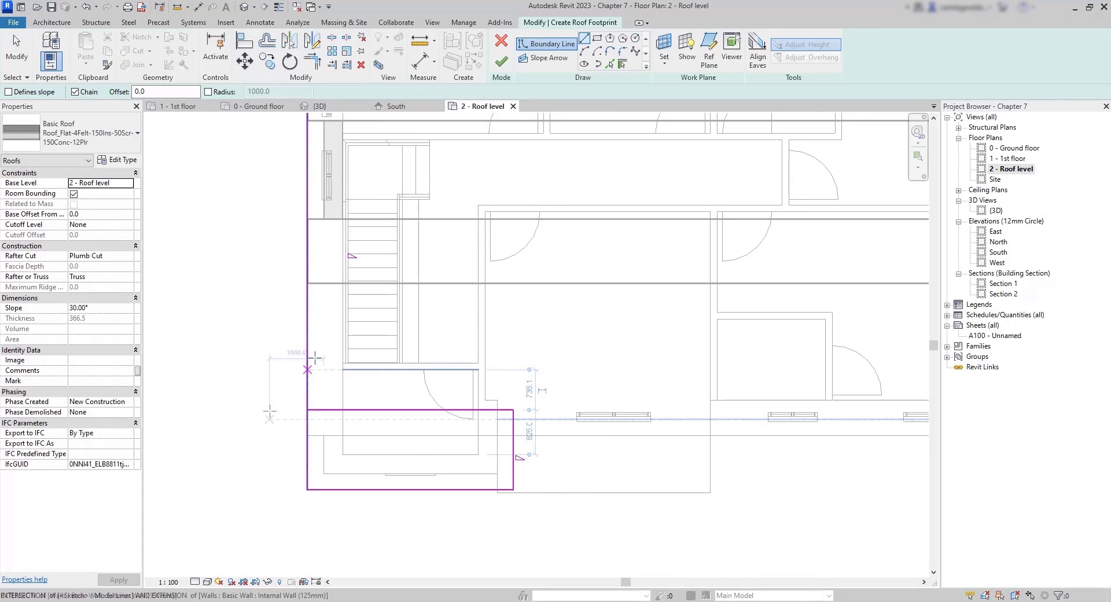
click(315, 62)
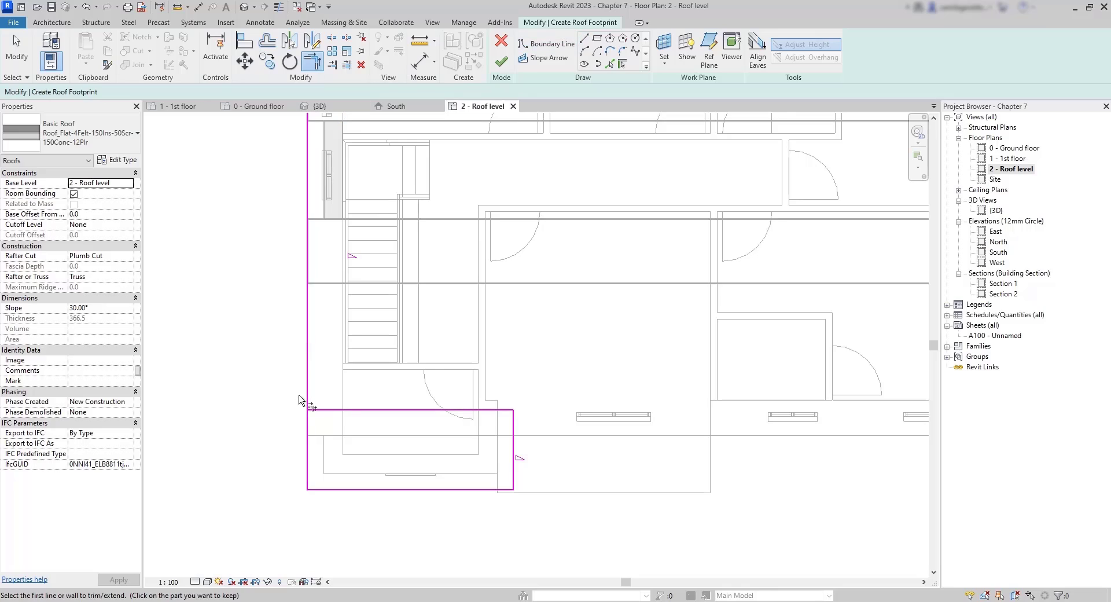
click(309, 427)
click(327, 410)
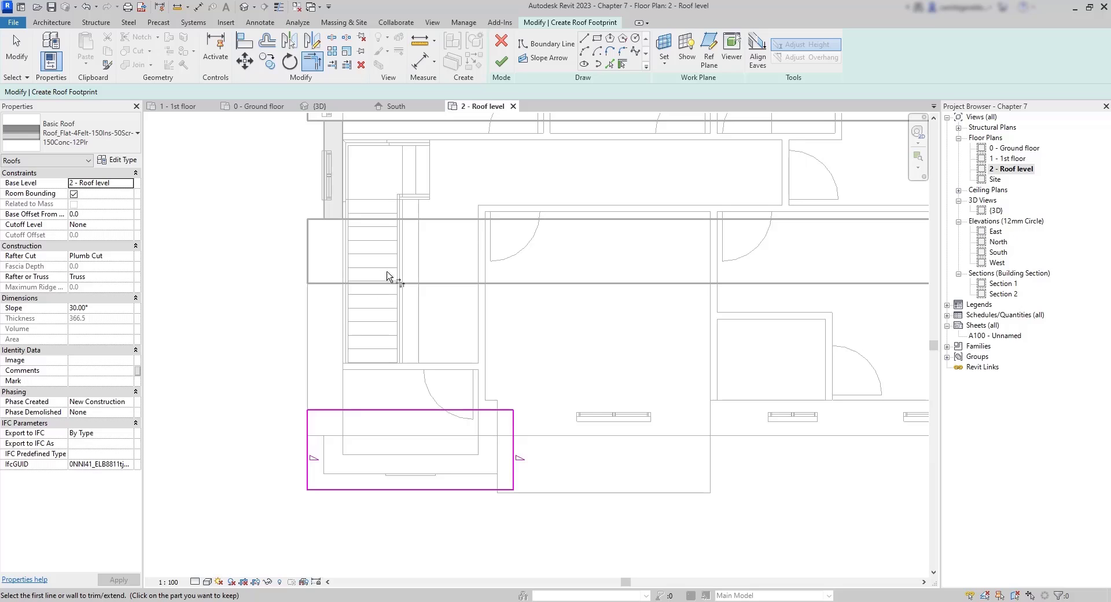
Step: Finish the extension's roof footprint, attach the highlighted walls to the roof, and inspect it in the 3D view
click(502, 60)
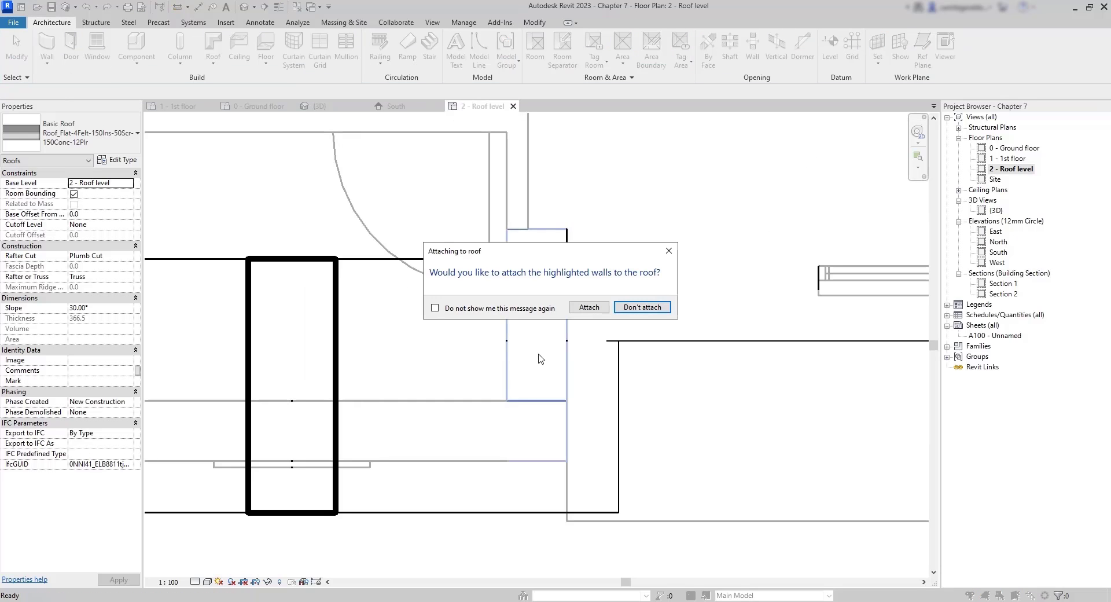
click(589, 307)
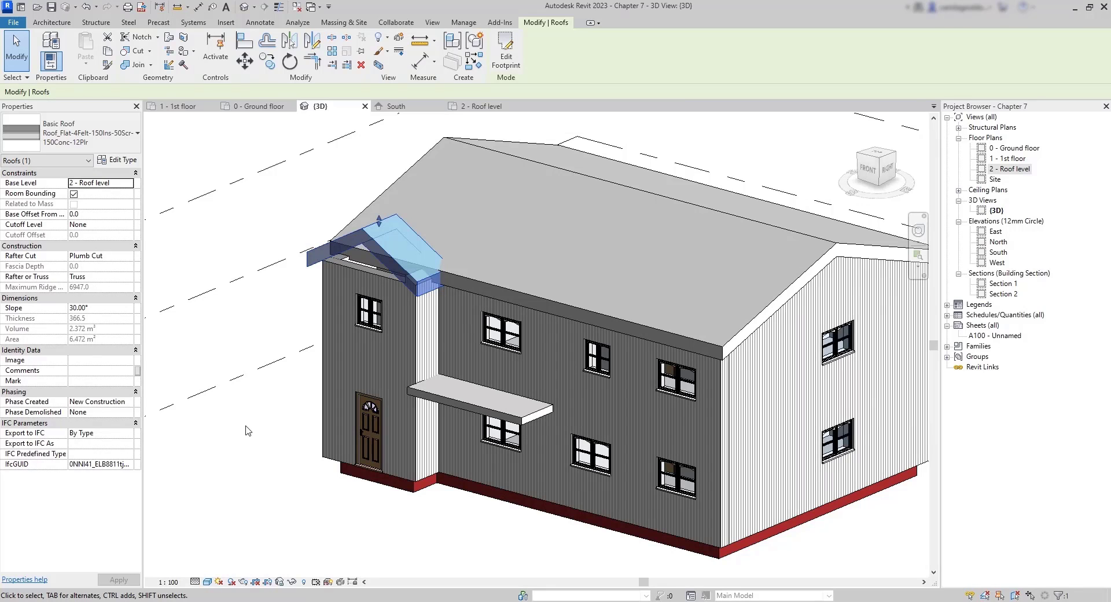
scroll(286, 272, up, 5)
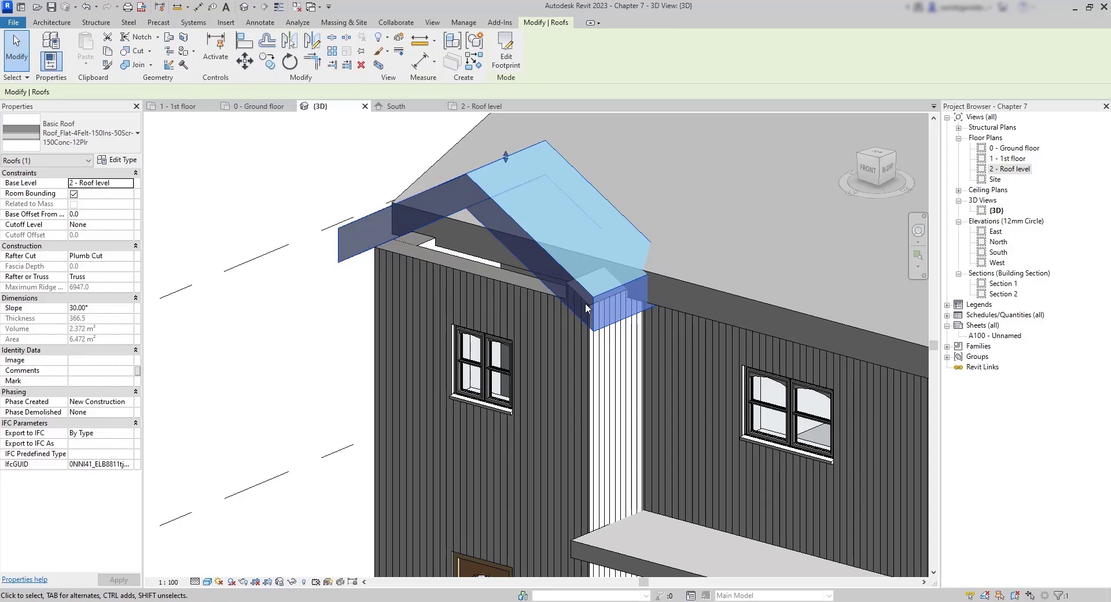
shift+middle_drag(586, 305, 676, 234)
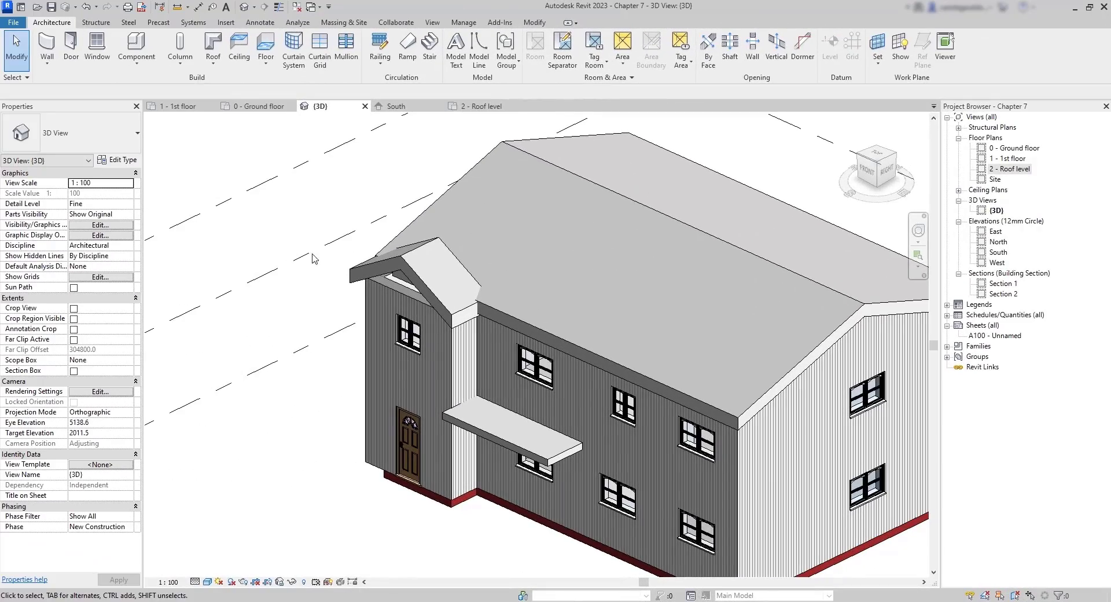
Step: Attach the tops of the extension's front wall and the house's west side wall to the extension roof
click(391, 291)
scroll(356, 260, up, 5)
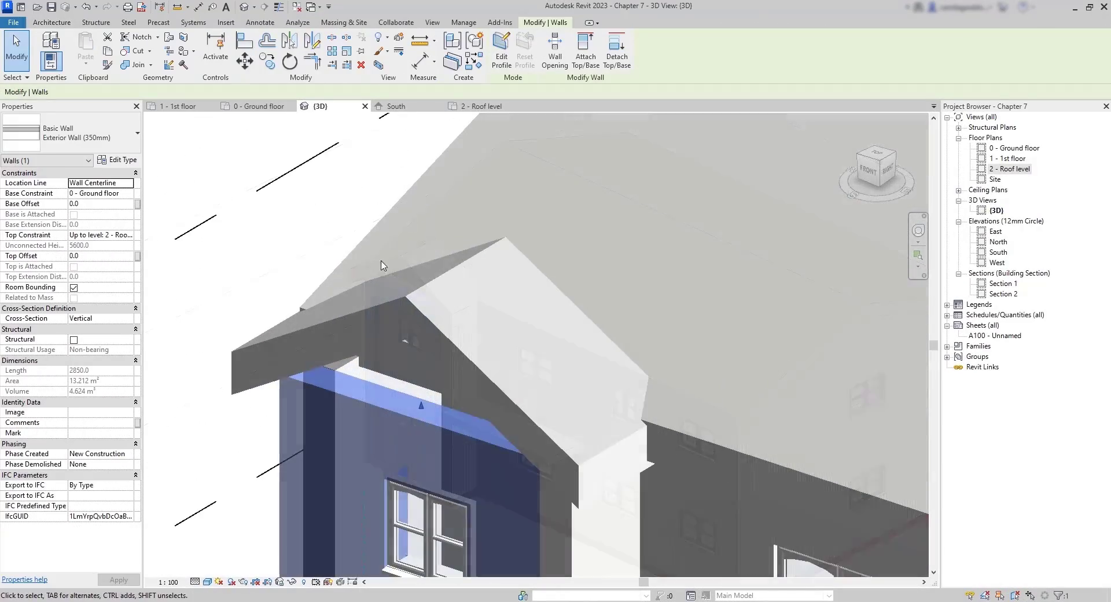
shift+middle_drag(318, 429, 347, 376)
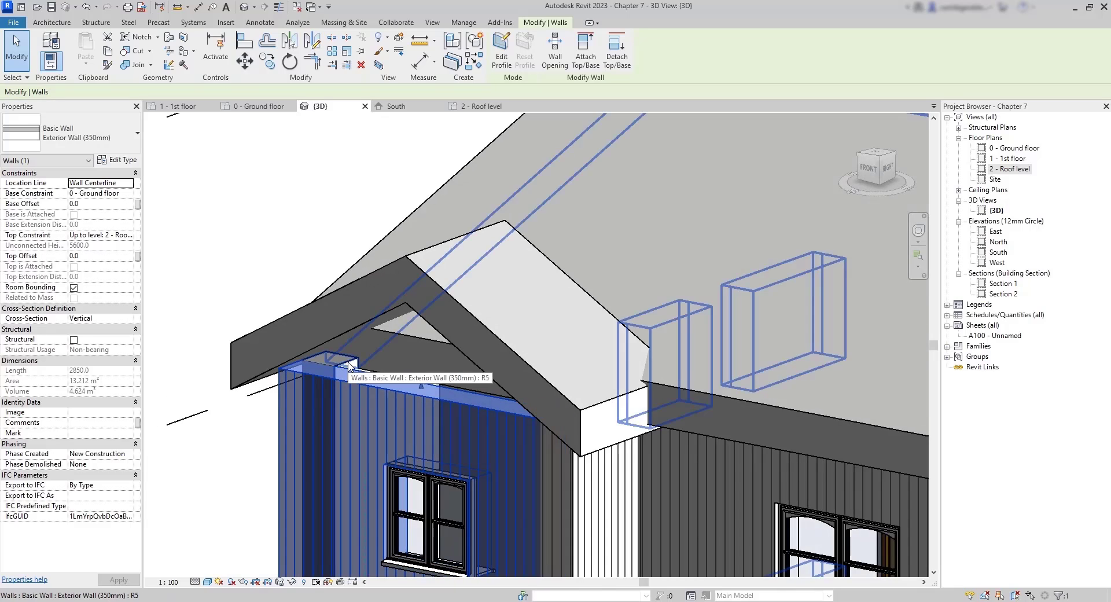
click(347, 366)
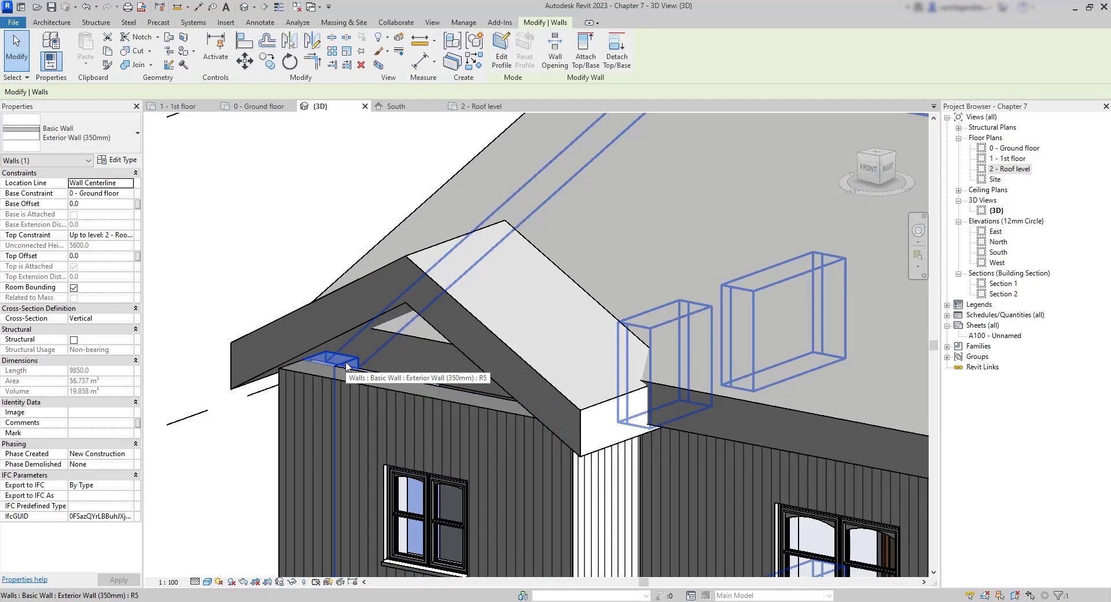
ctrl+click(336, 377)
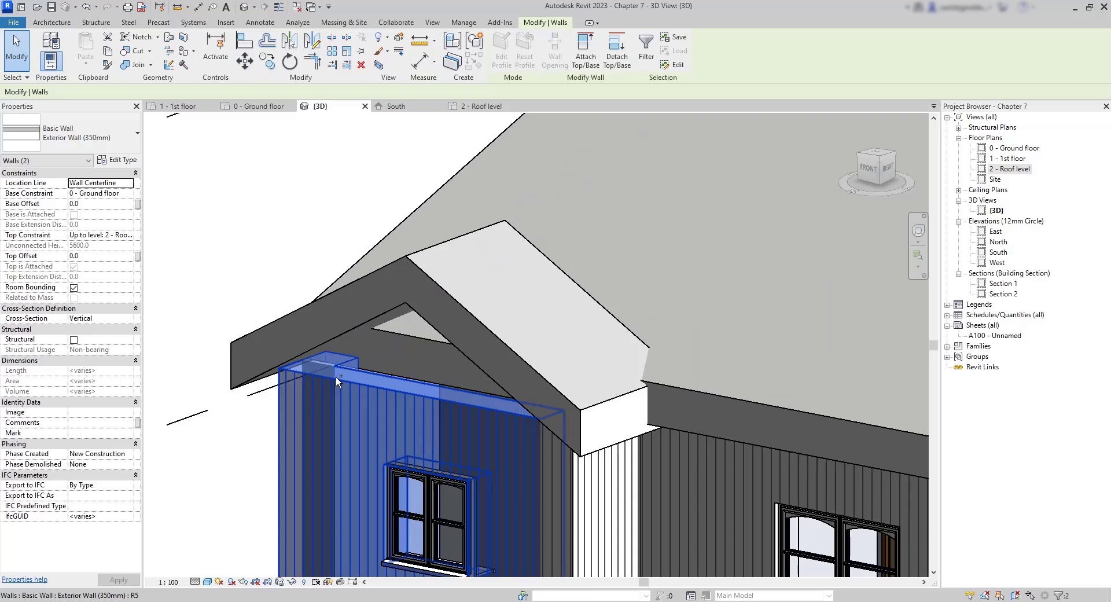
shift+middle_drag(335, 377, 261, 262)
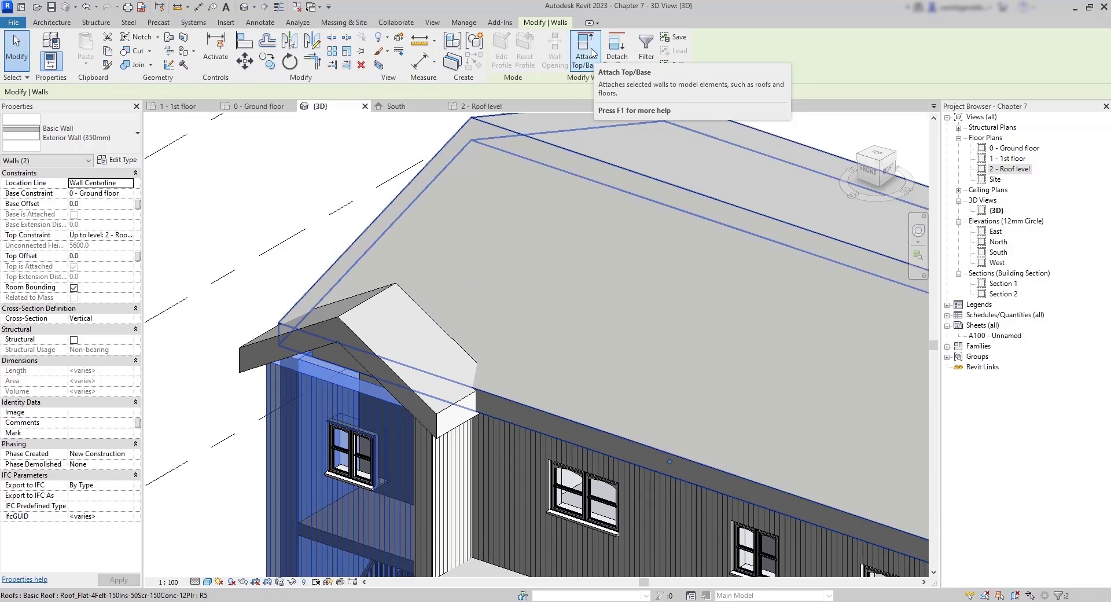
click(591, 53)
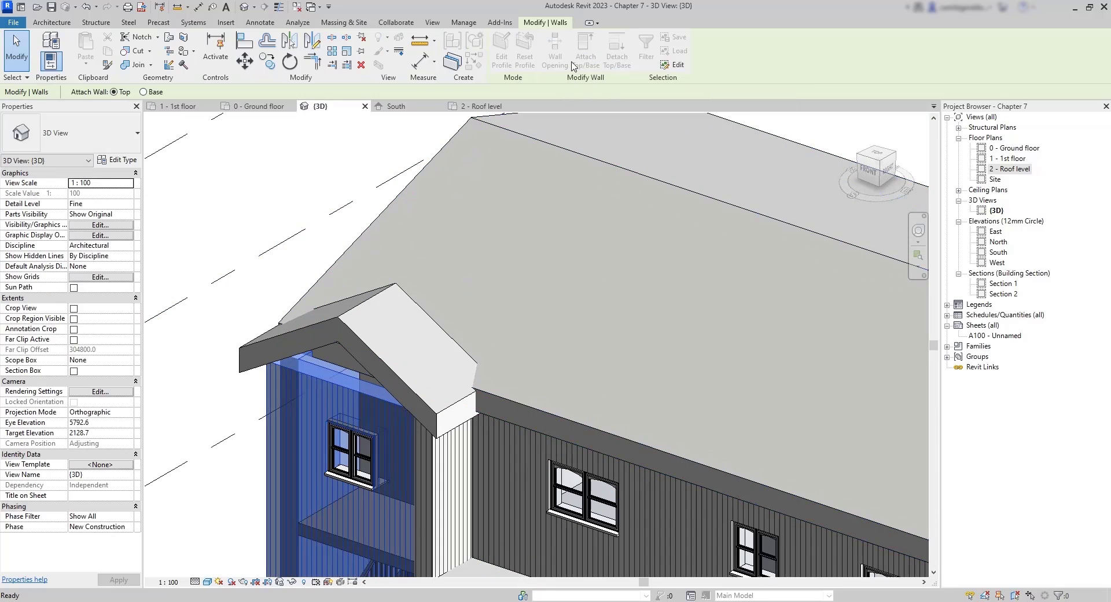
click(268, 334)
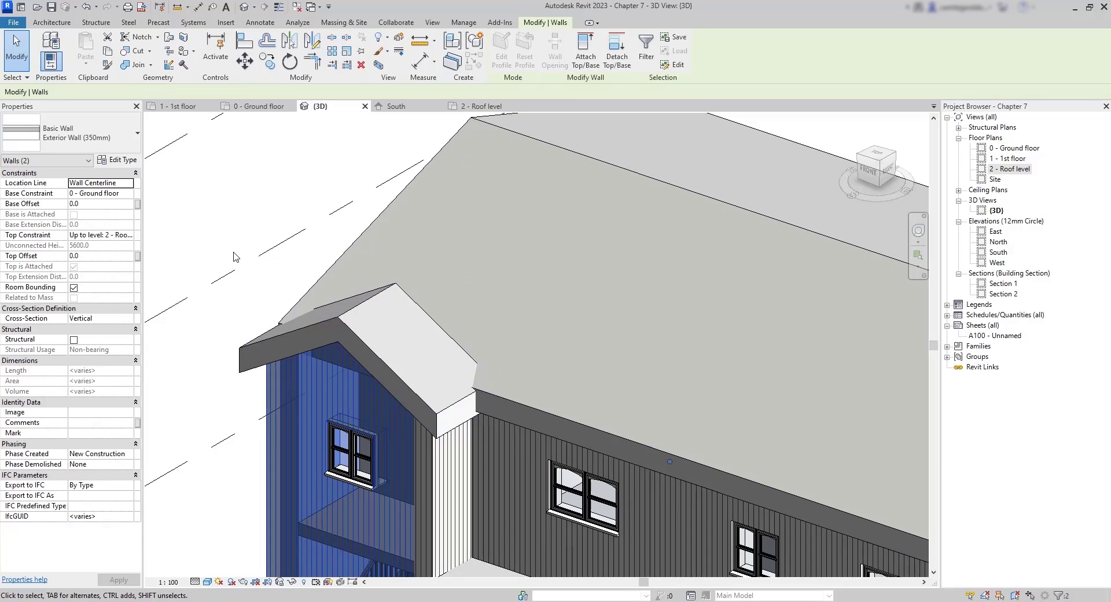
scroll(234, 257, down, 4)
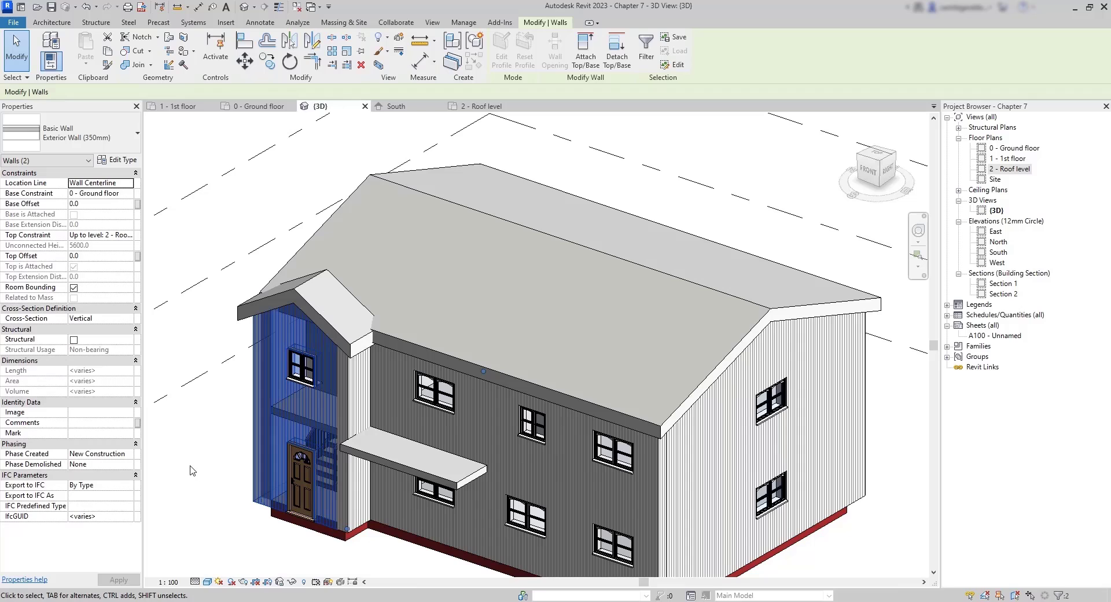
click(202, 474)
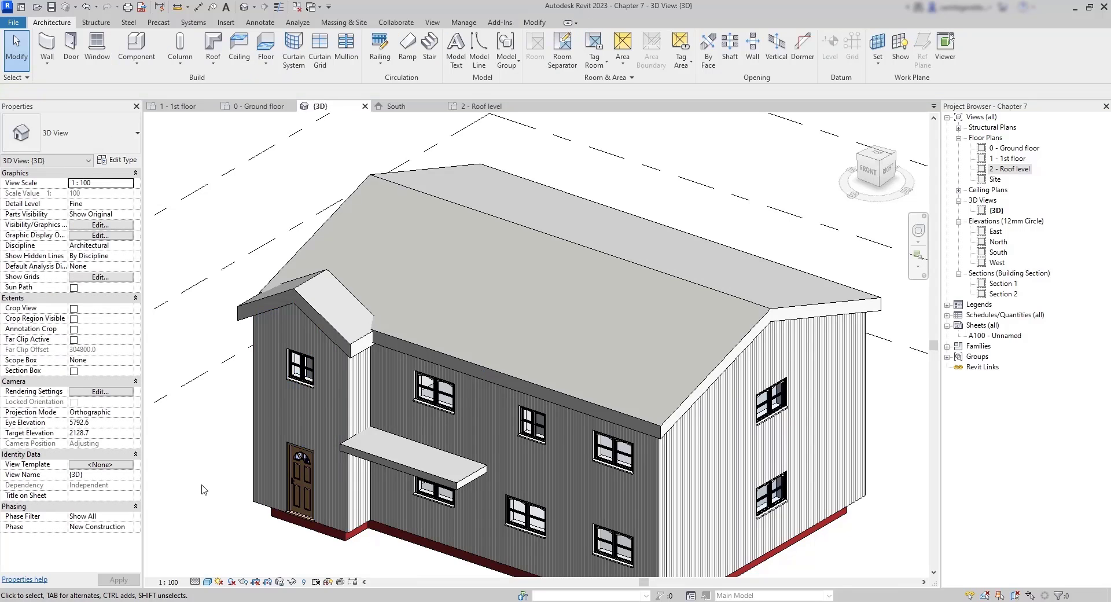
Step: Join the rear edge of the extension roof to the sloping face of the main roof with Join/Unjoin Roof
shift+middle_drag(205, 492, 614, 498)
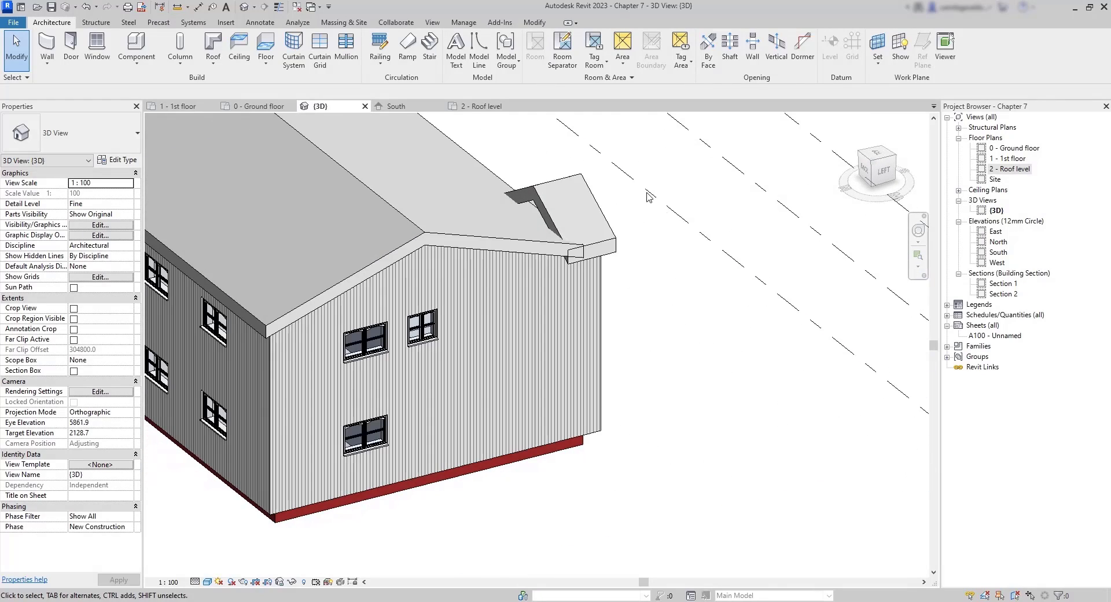
scroll(533, 174, up, 3)
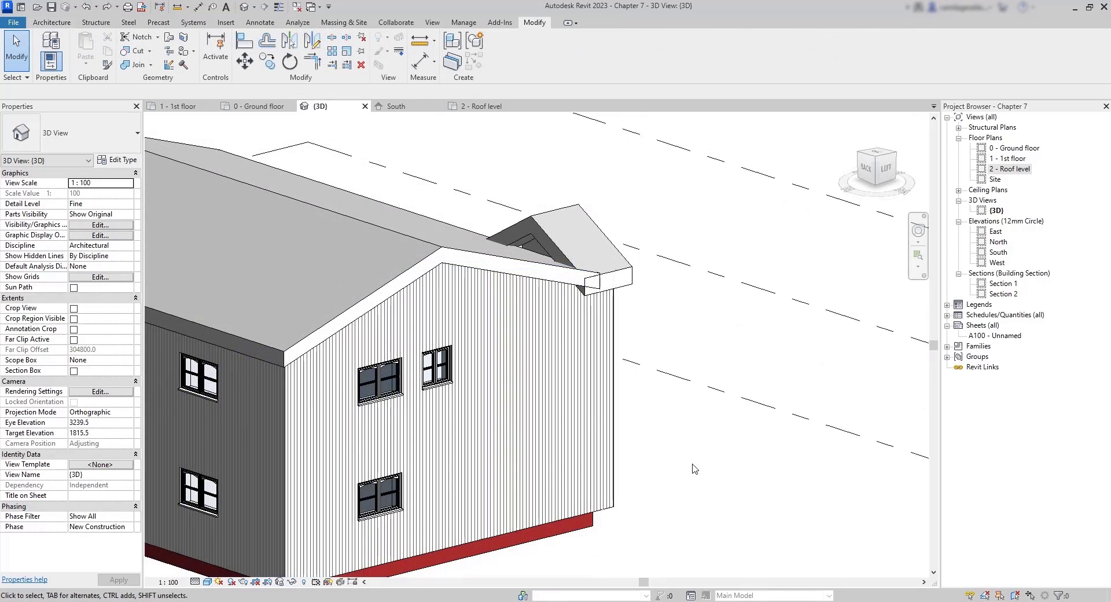
shift+middle_drag(695, 469, 663, 472)
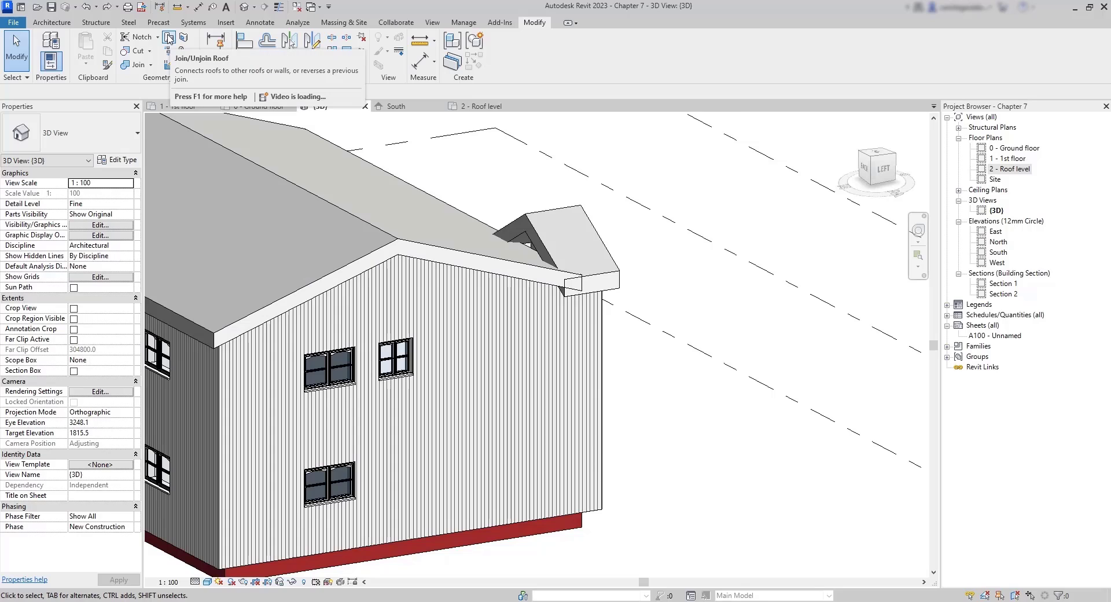
click(169, 38)
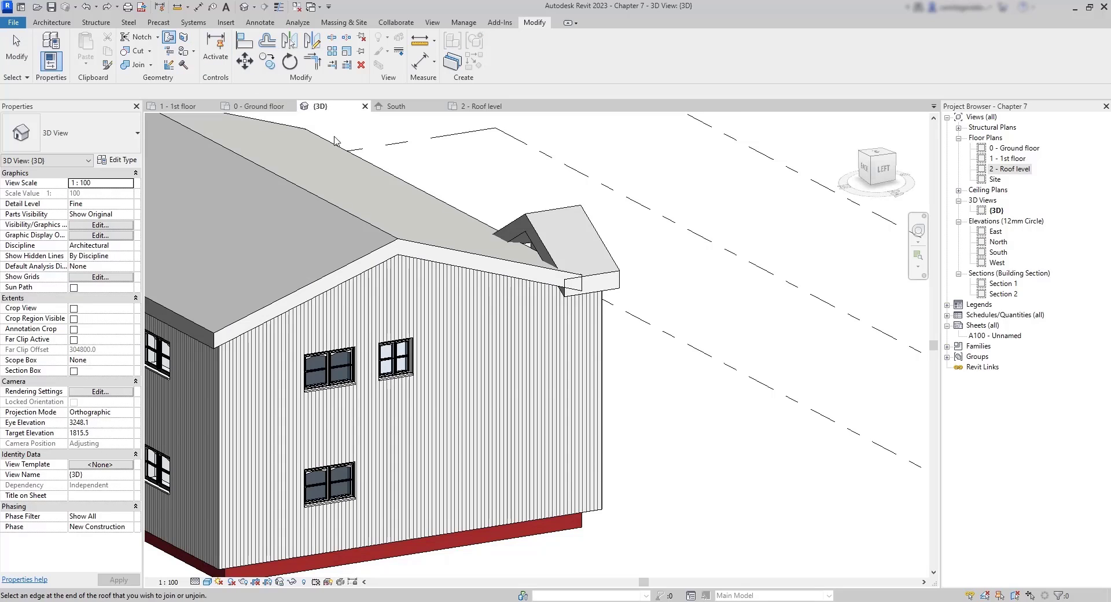
click(541, 242)
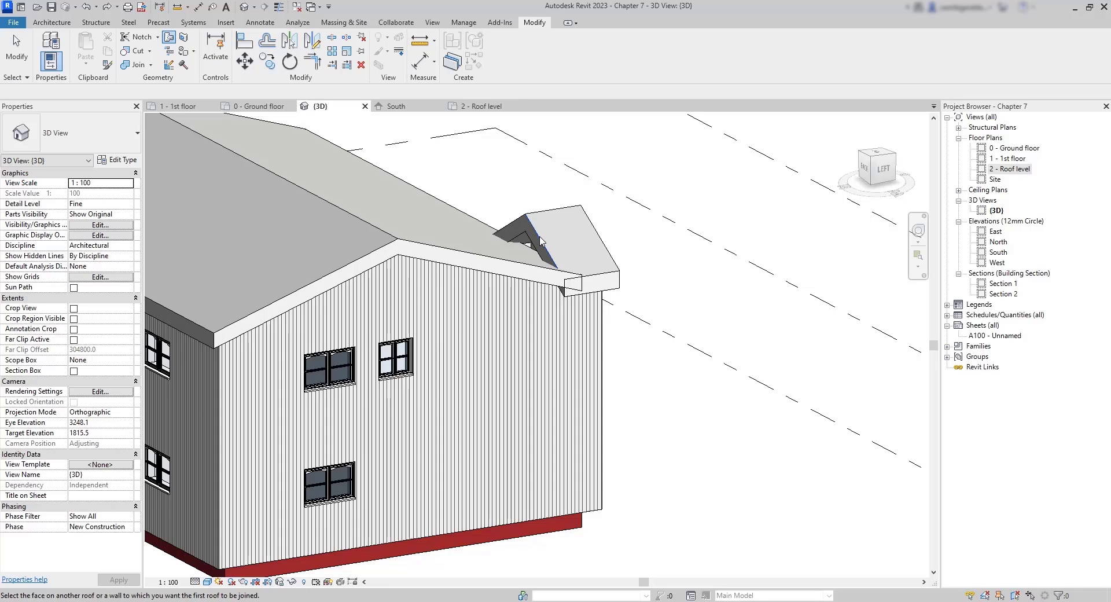
click(445, 252)
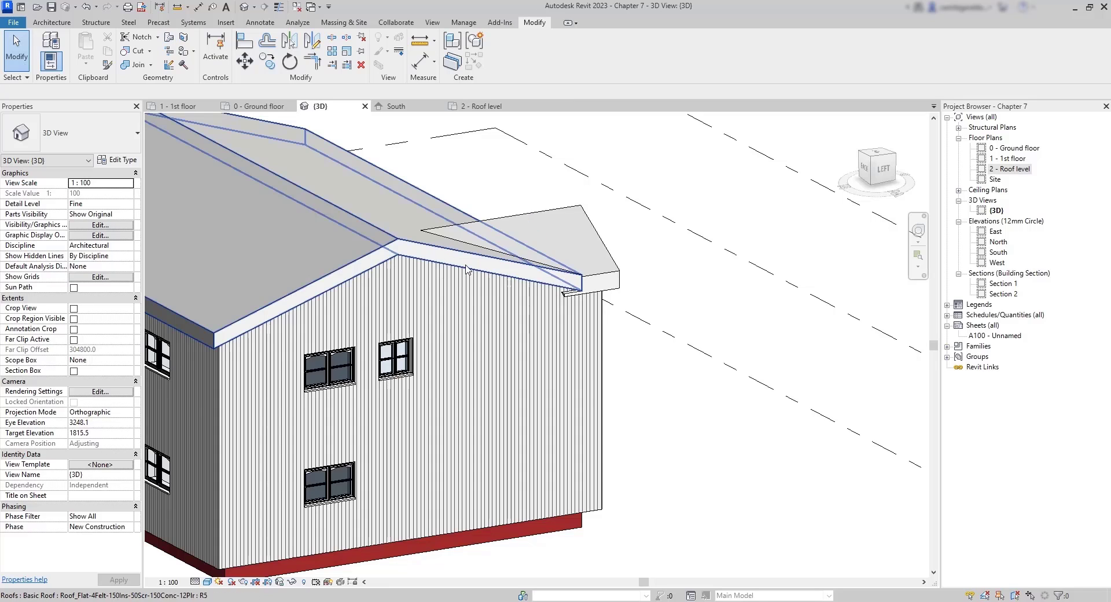
shift+middle_drag(706, 440, 711, 457)
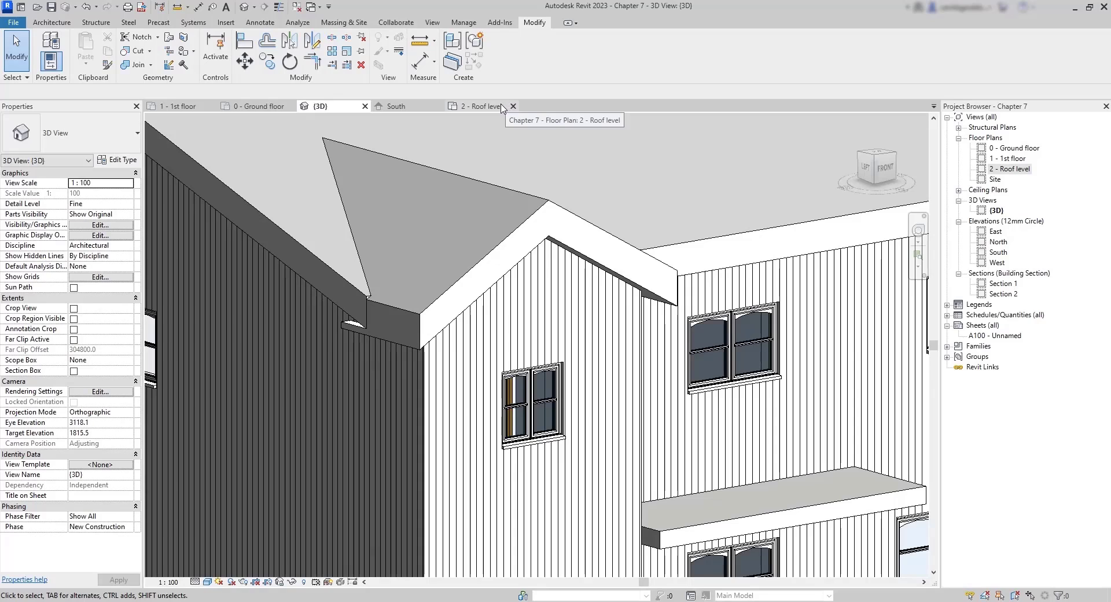
Step: Unjoin the extension roof from the main roof in the 2 - Roof level plan
click(501, 108)
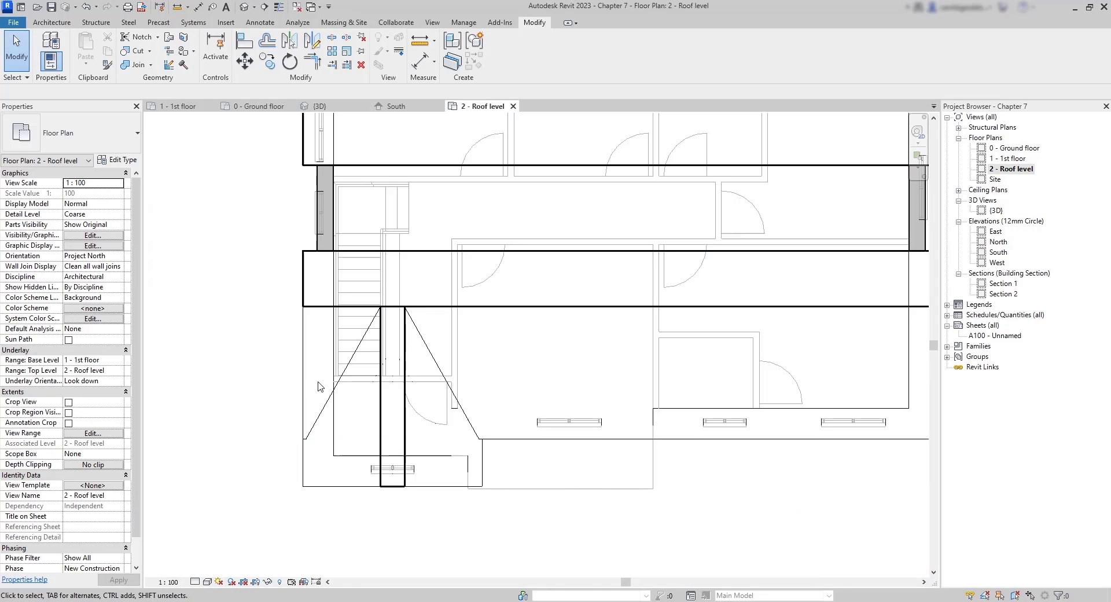
click(343, 384)
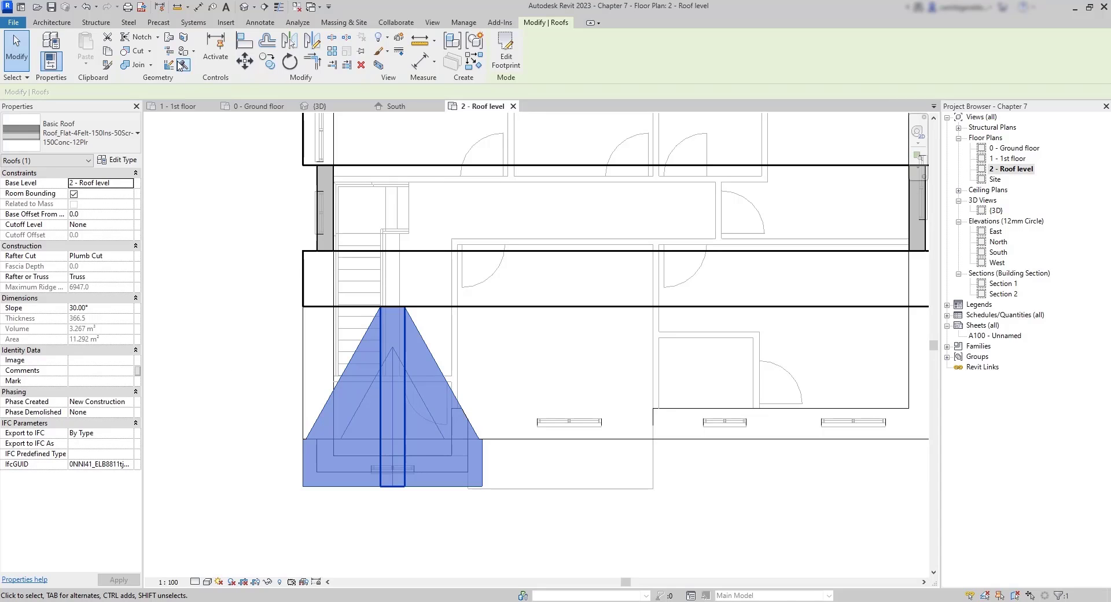
key(Escape)
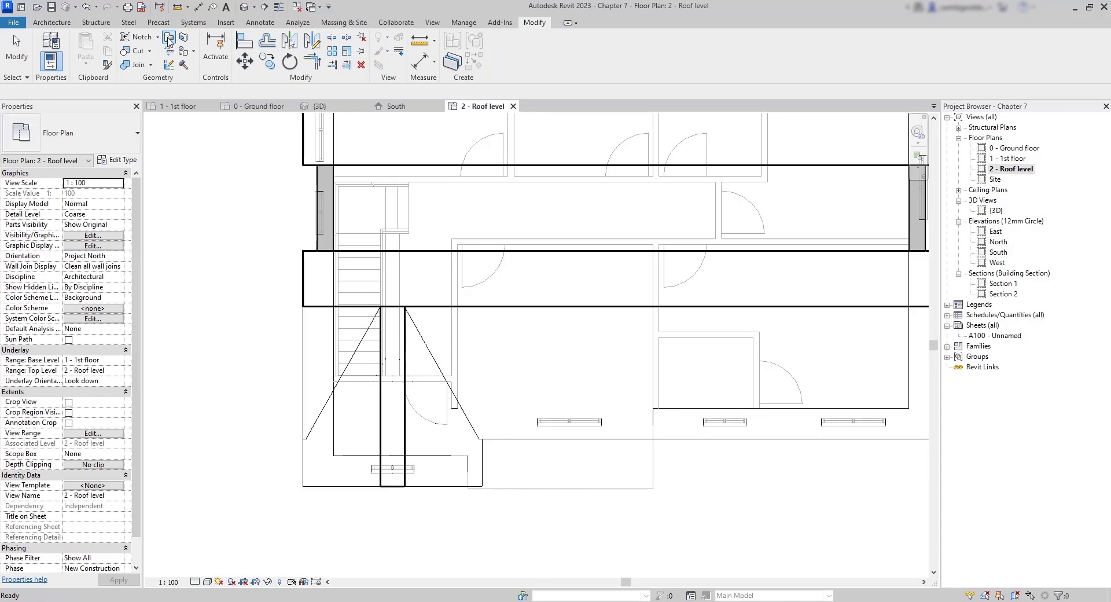
click(169, 38)
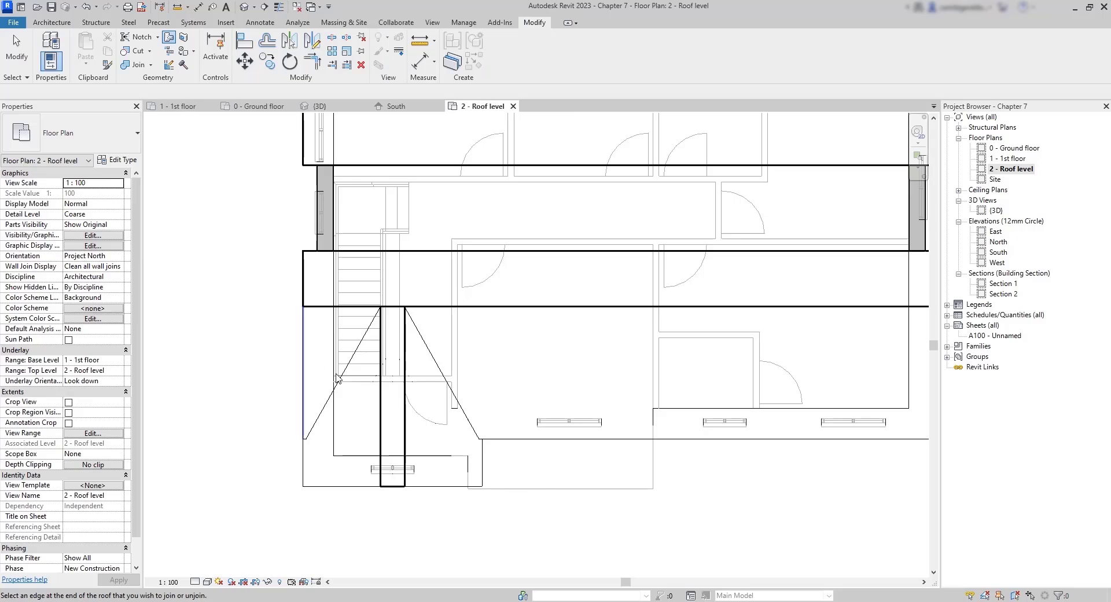
click(346, 379)
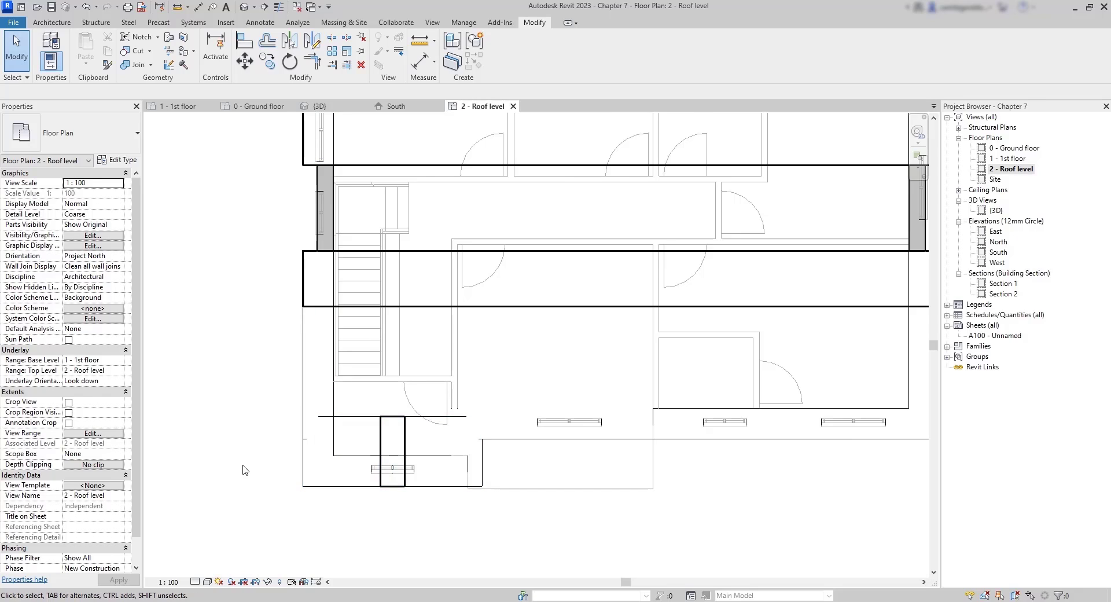
Step: Move the extension roof's rear footprint line clear of the main roof's eave, about 200 mm behind the front wall's inner face, and finish editing
scroll(243, 470, down, 1)
click(326, 483)
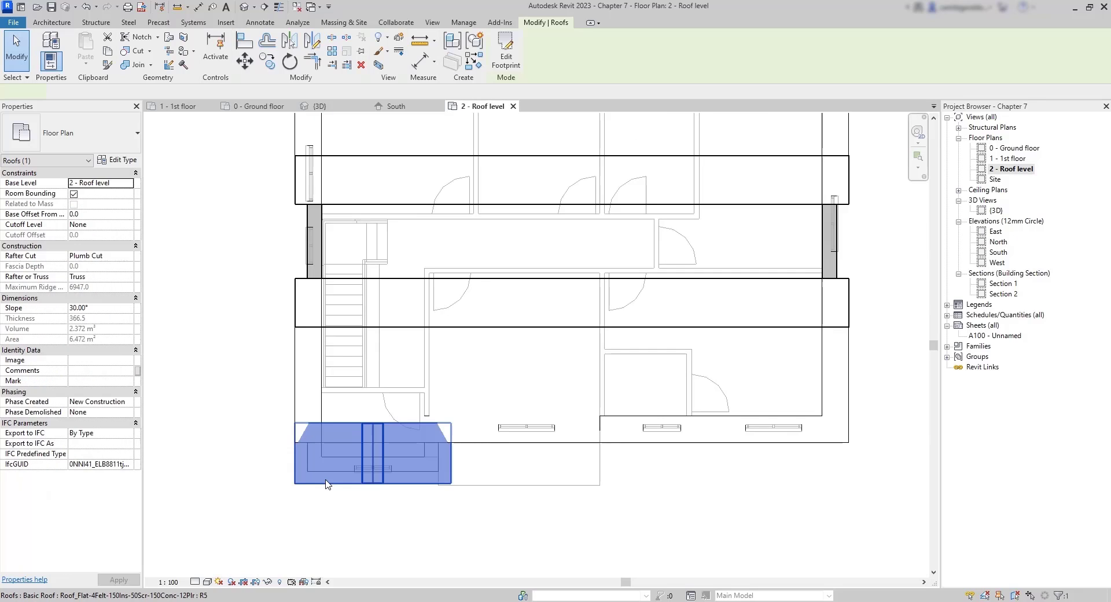
double_click(328, 483)
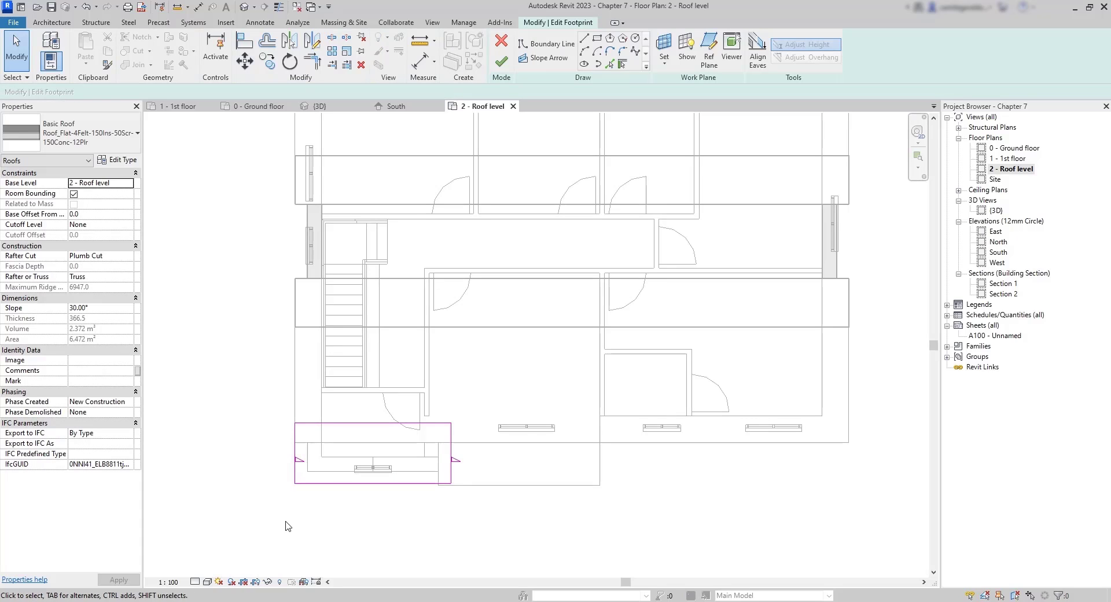
click(368, 427)
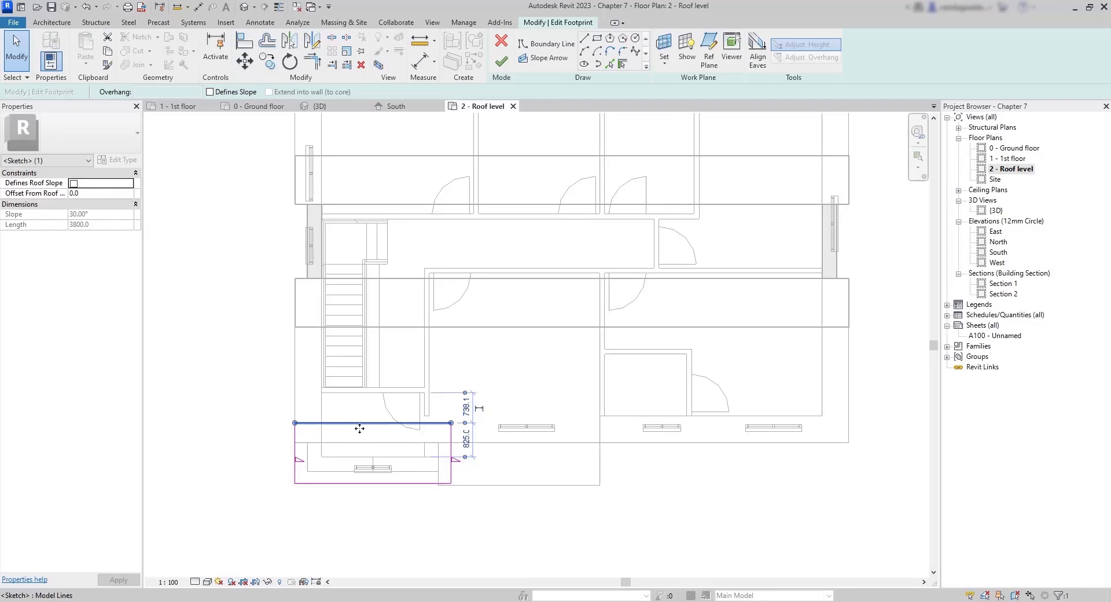
drag(359, 428, 360, 453)
scroll(337, 527, up, 3)
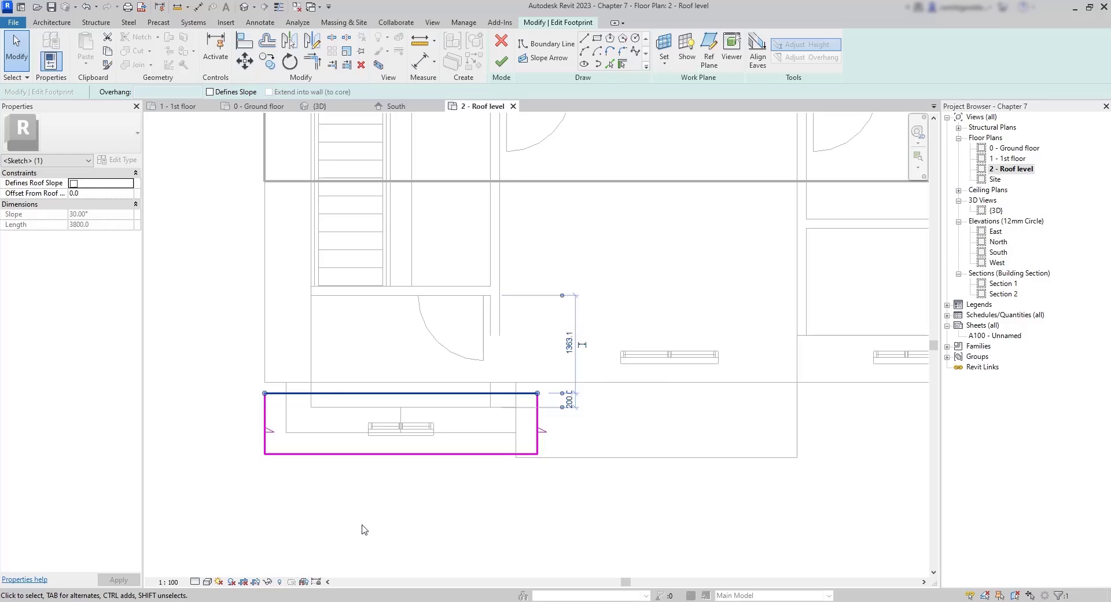
click(501, 61)
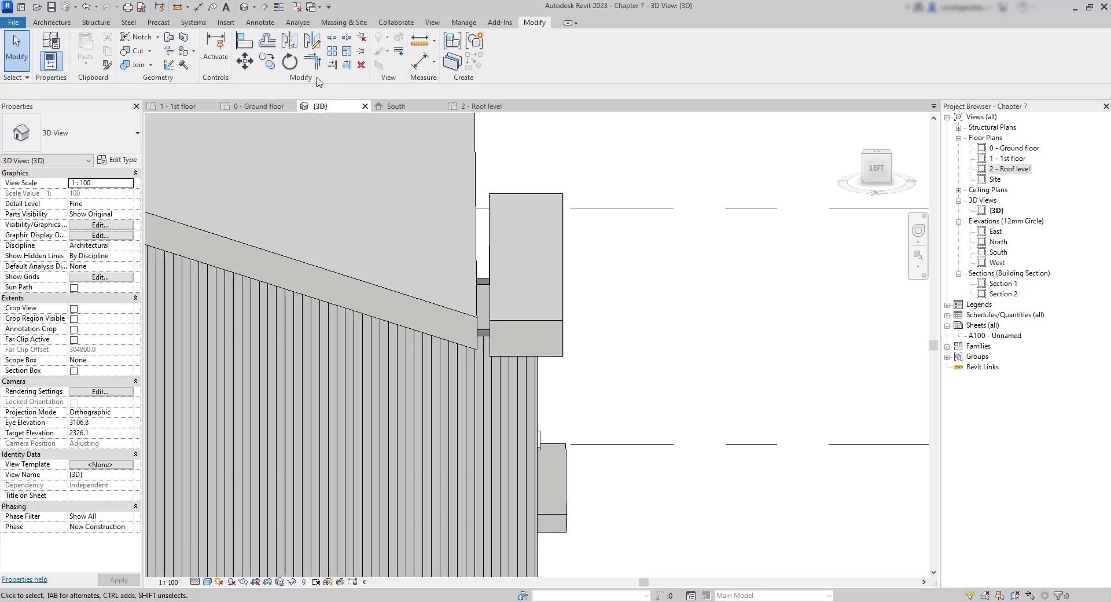
Step: Join the rear edge of the shortened extension roof to the main roof with Join/Unjoin Roof
click(169, 37)
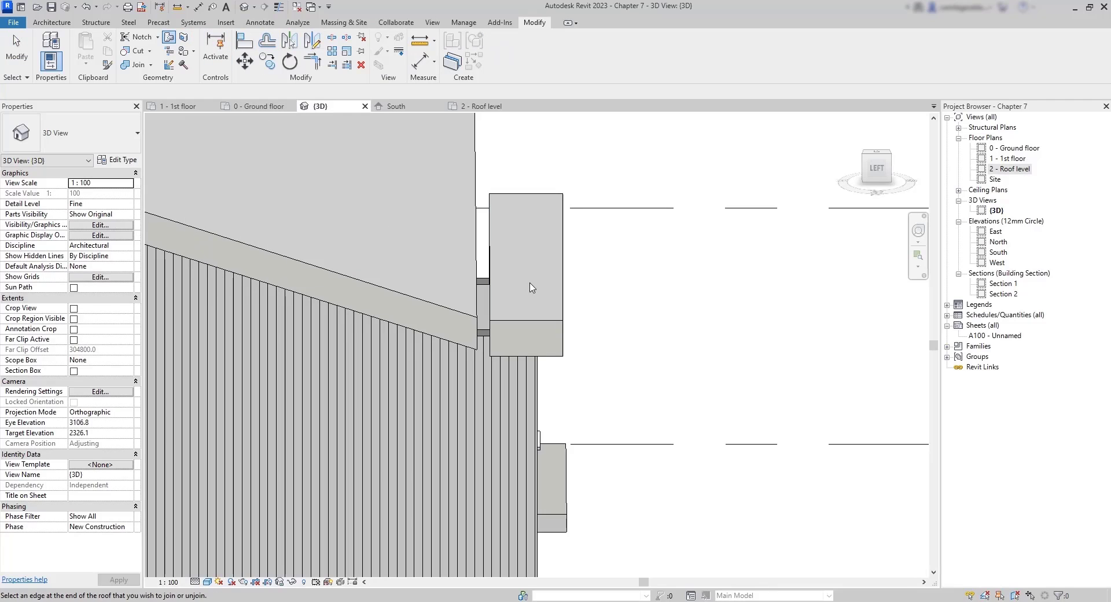
shift+middle_drag(530, 283, 489, 246)
click(479, 244)
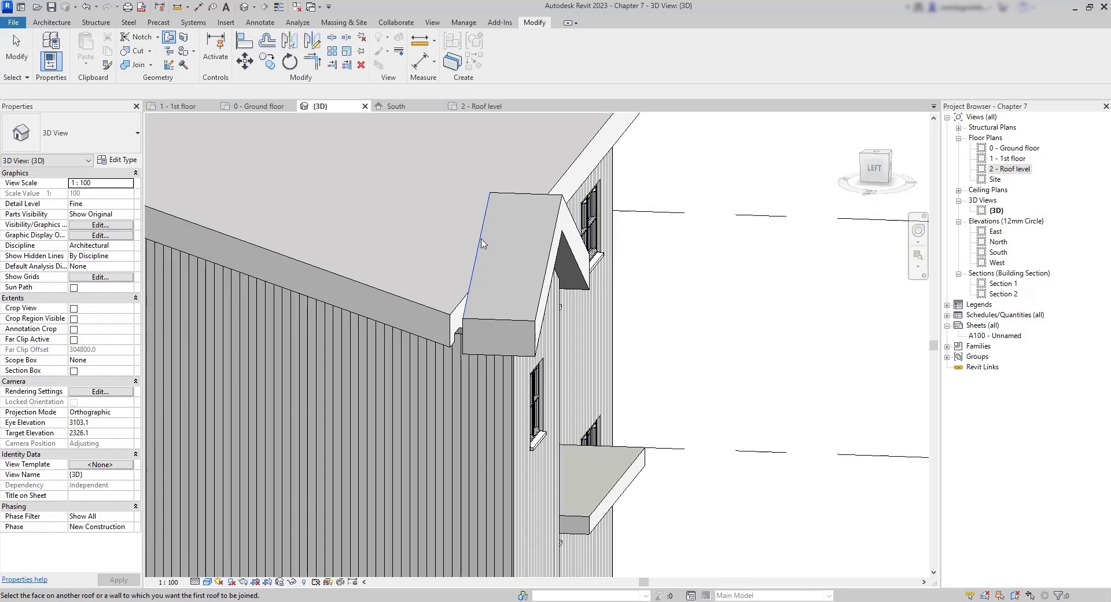
click(405, 298)
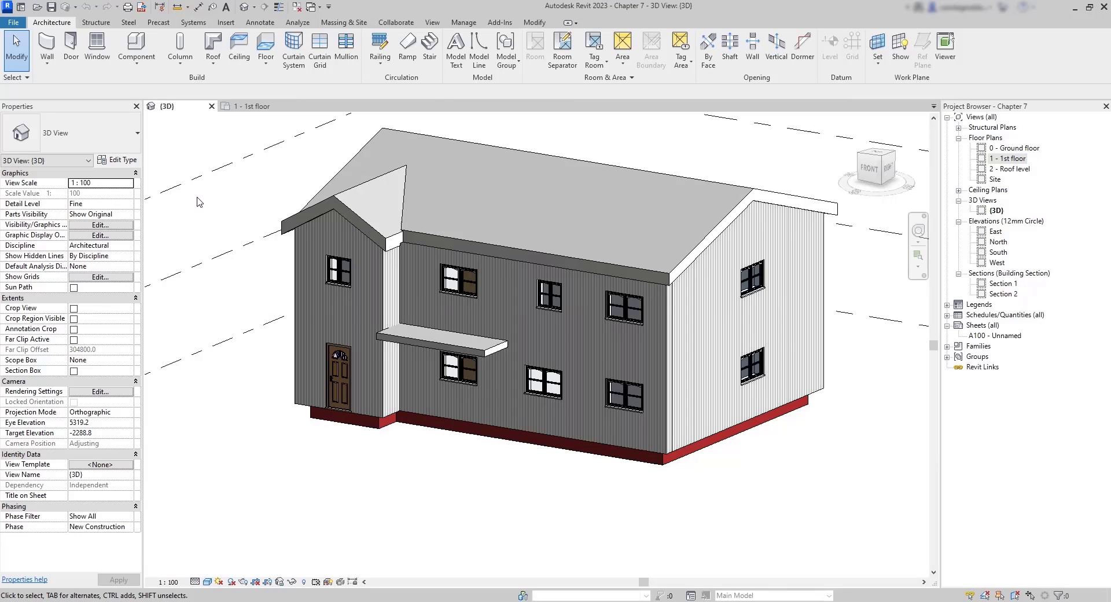
Step: In the 1 - 1st floor plan, sketch a chained 1100mm railing path along the balcony slab's three open sides with a 100 mm offset
click(268, 109)
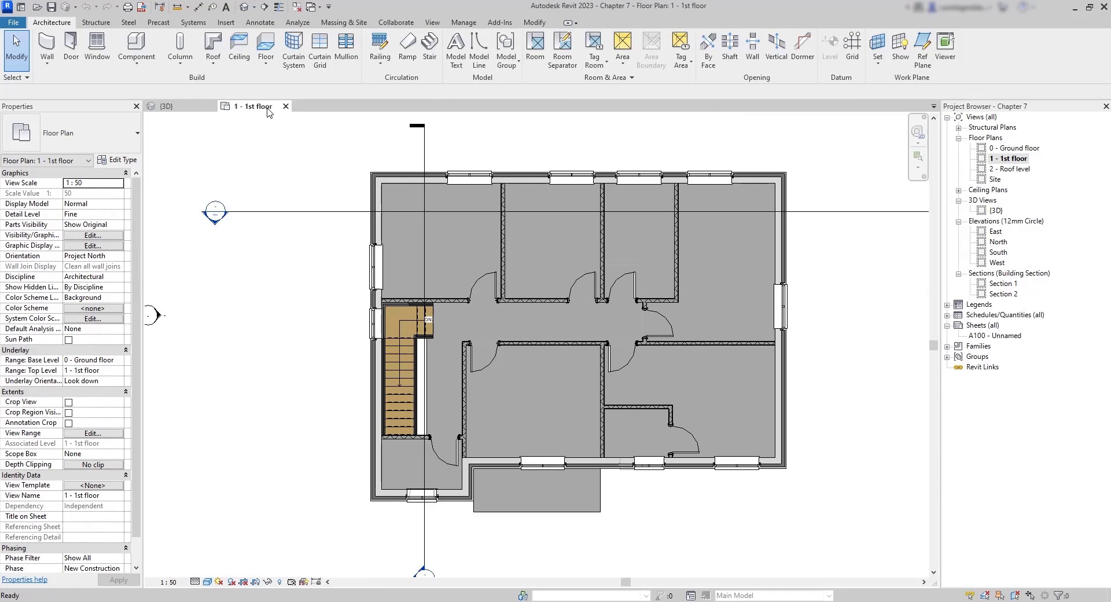
scroll(531, 493, up, 5)
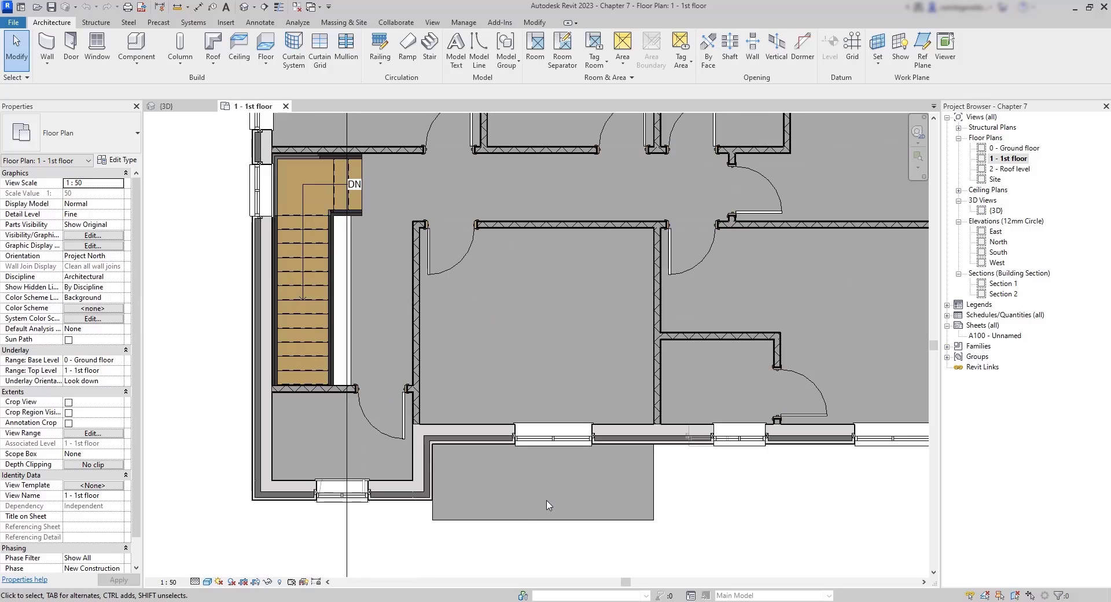
middle_drag(529, 490, 528, 464)
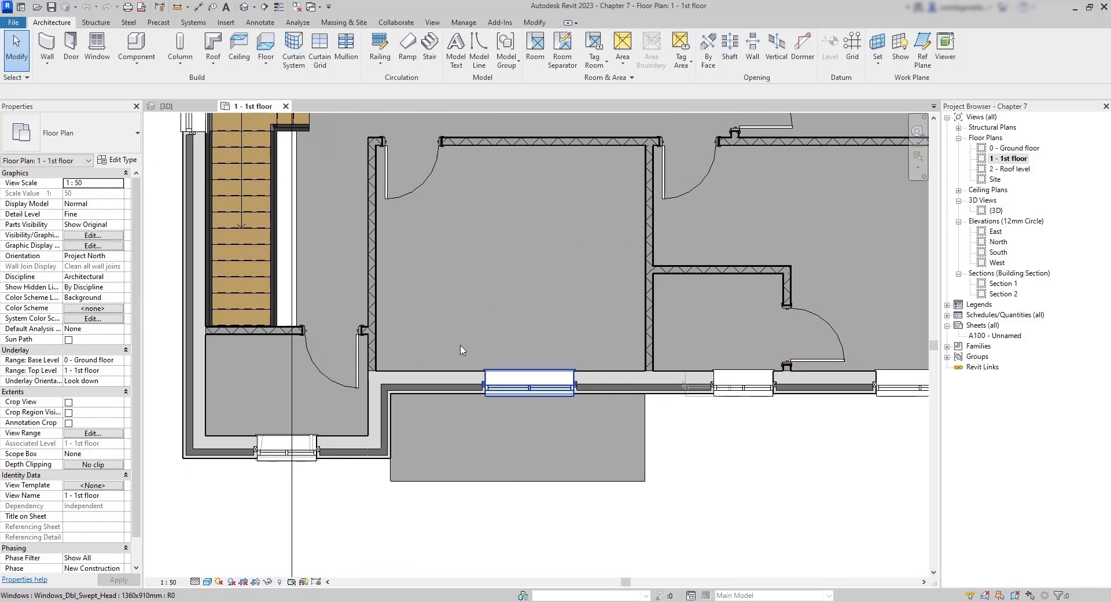
click(379, 46)
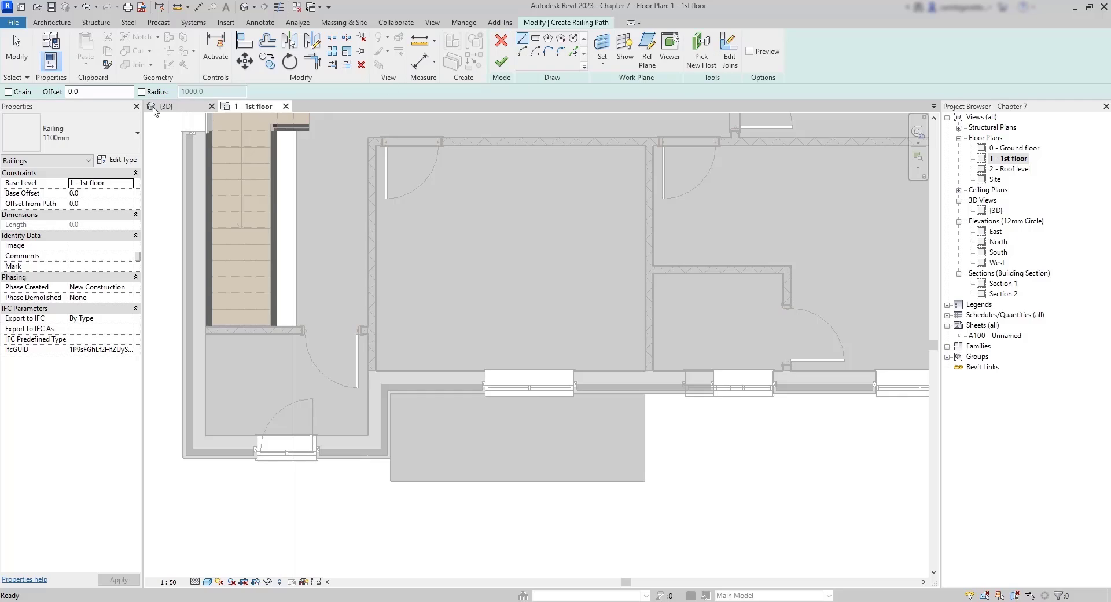
click(98, 91)
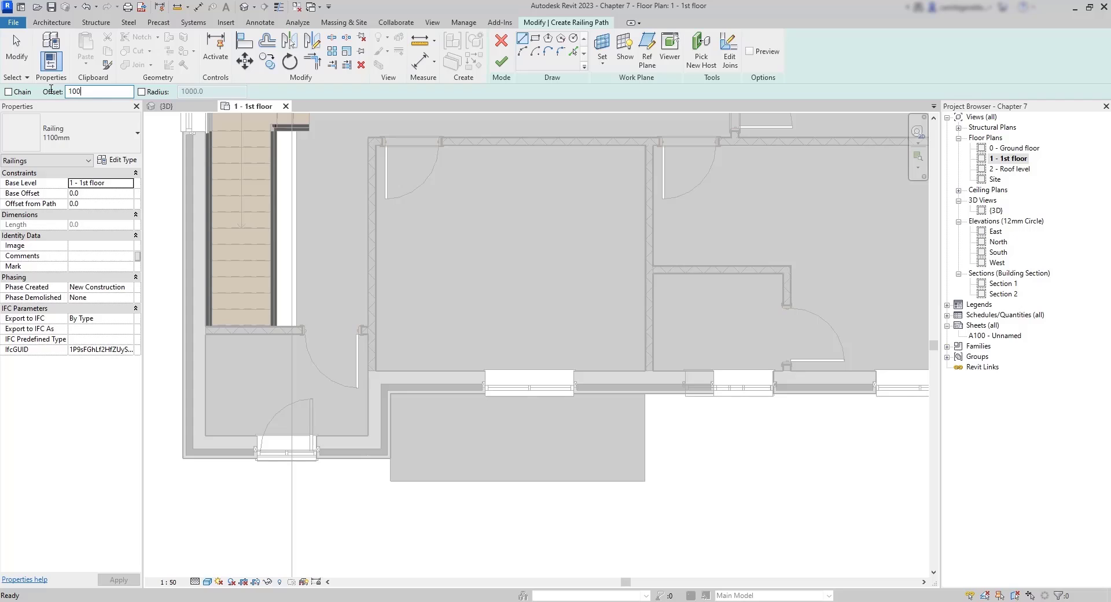
text(100)
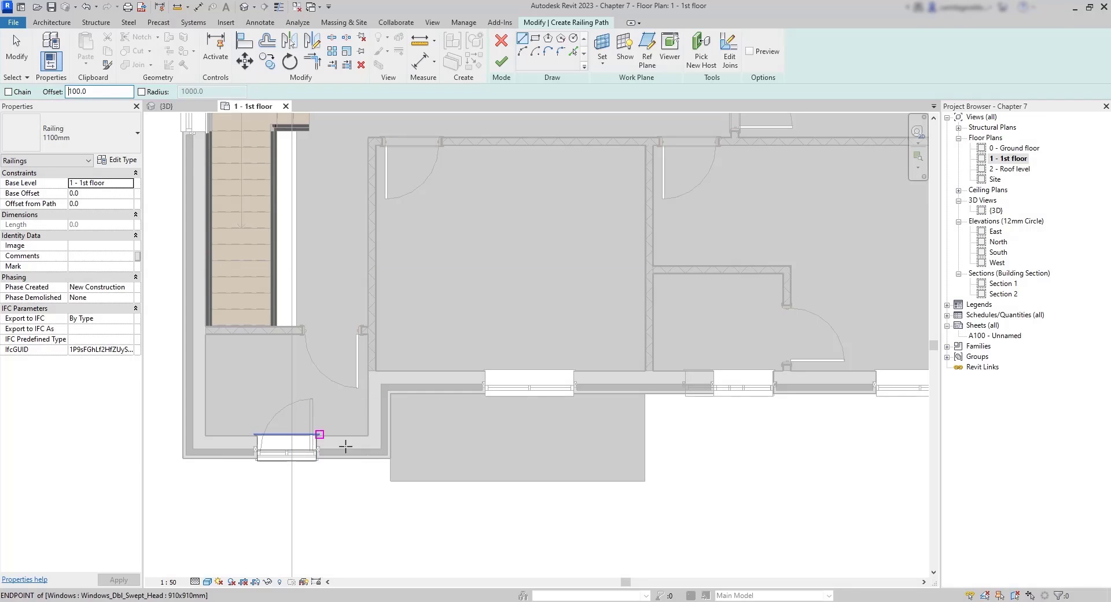
click(390, 394)
scroll(389, 451, up, 3)
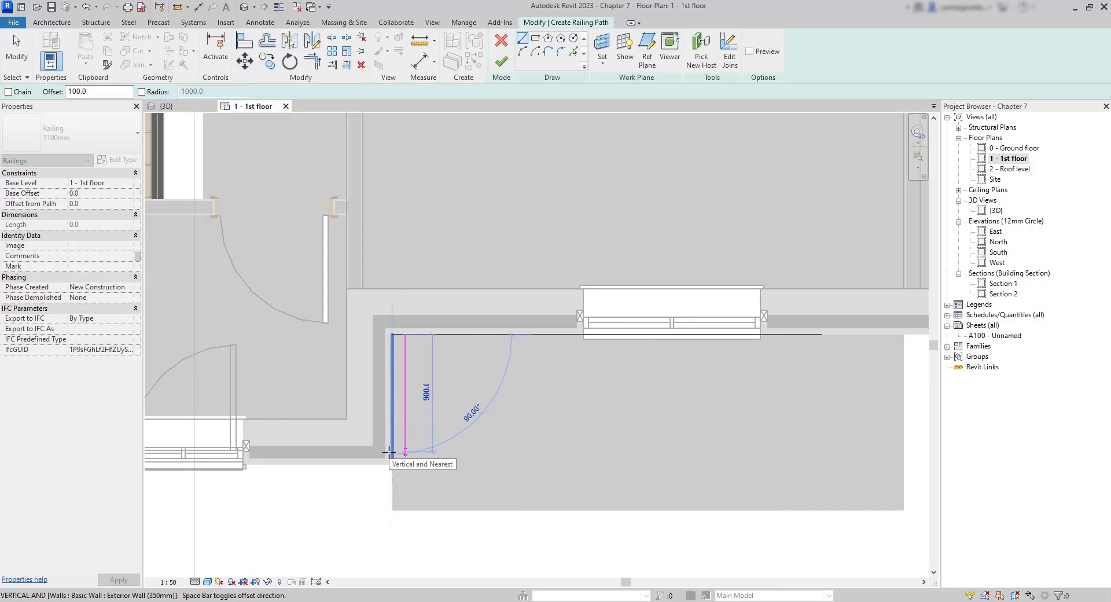
scroll(480, 429, down, 3)
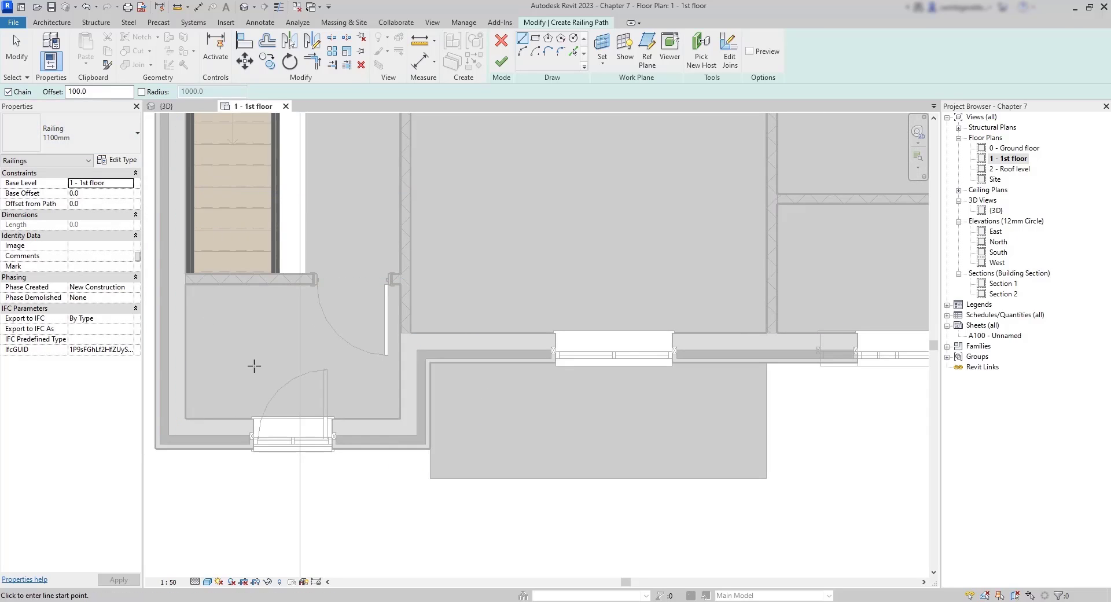
click(430, 363)
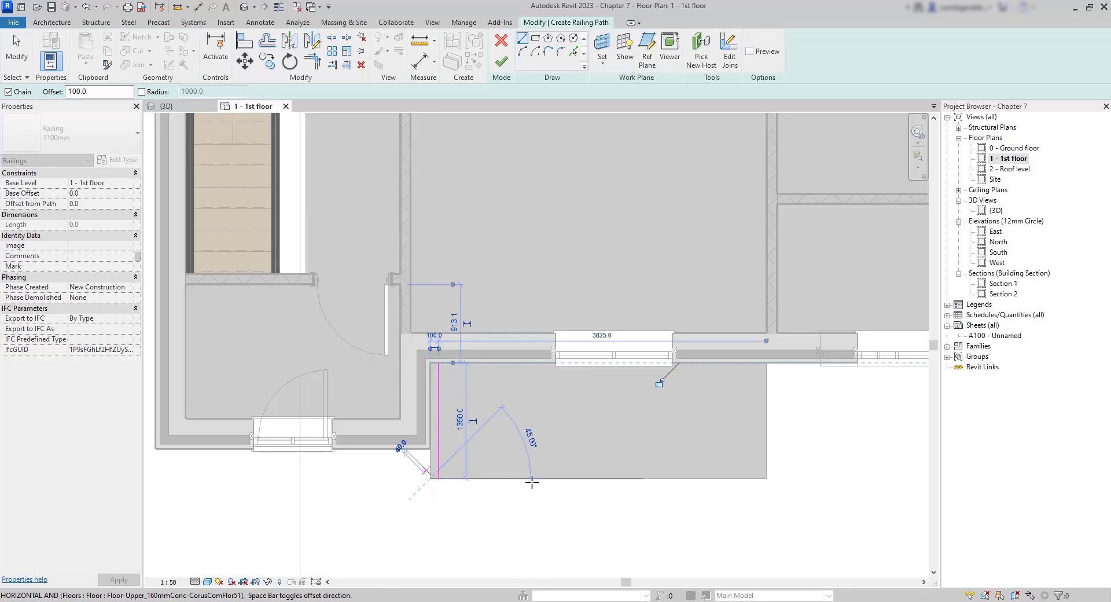
click(767, 478)
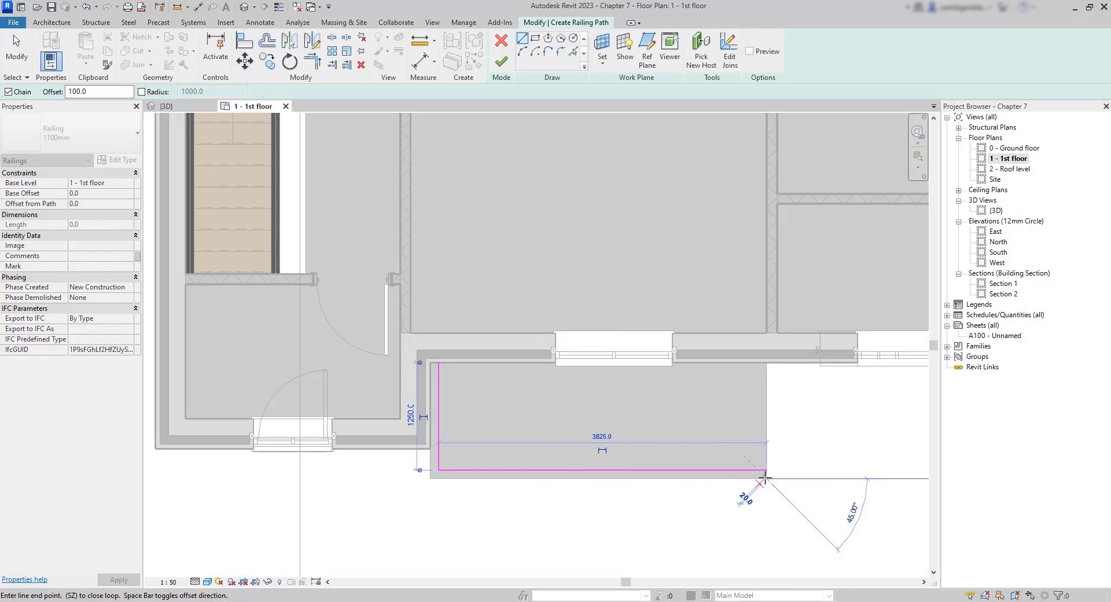
click(766, 367)
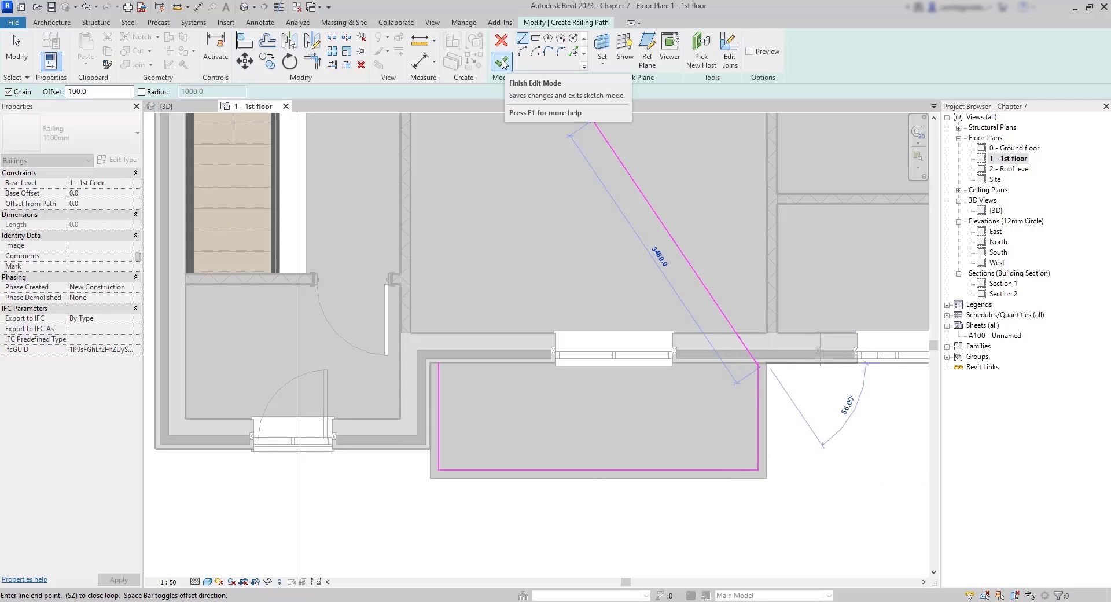
key(Escape)
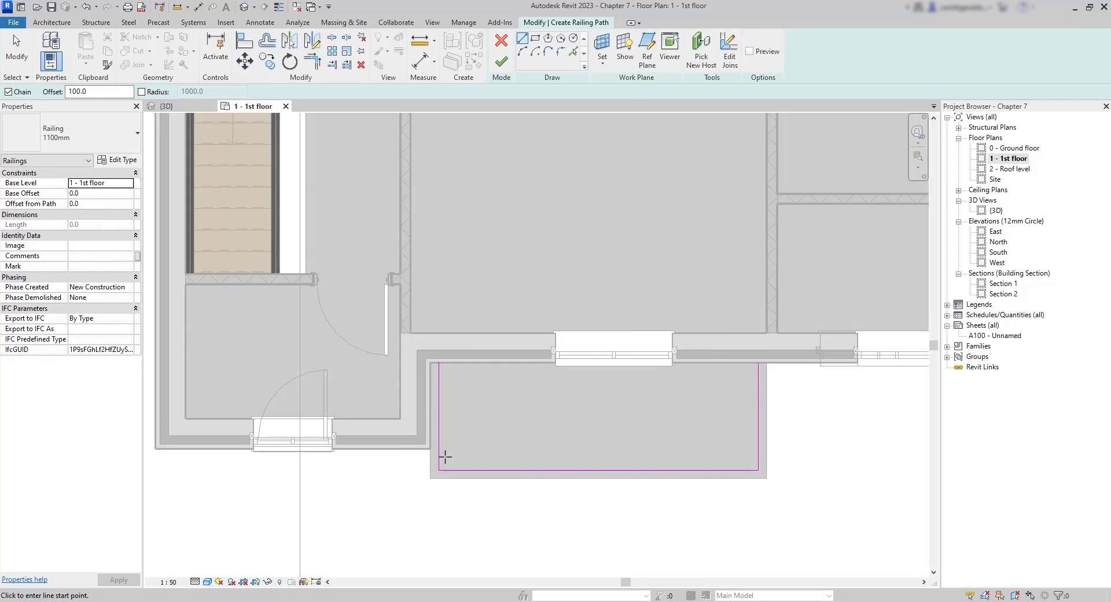
Step: Add a short return from the railing path to the extension's outer corner, trim the west line back to it, and finish the railing
click(439, 448)
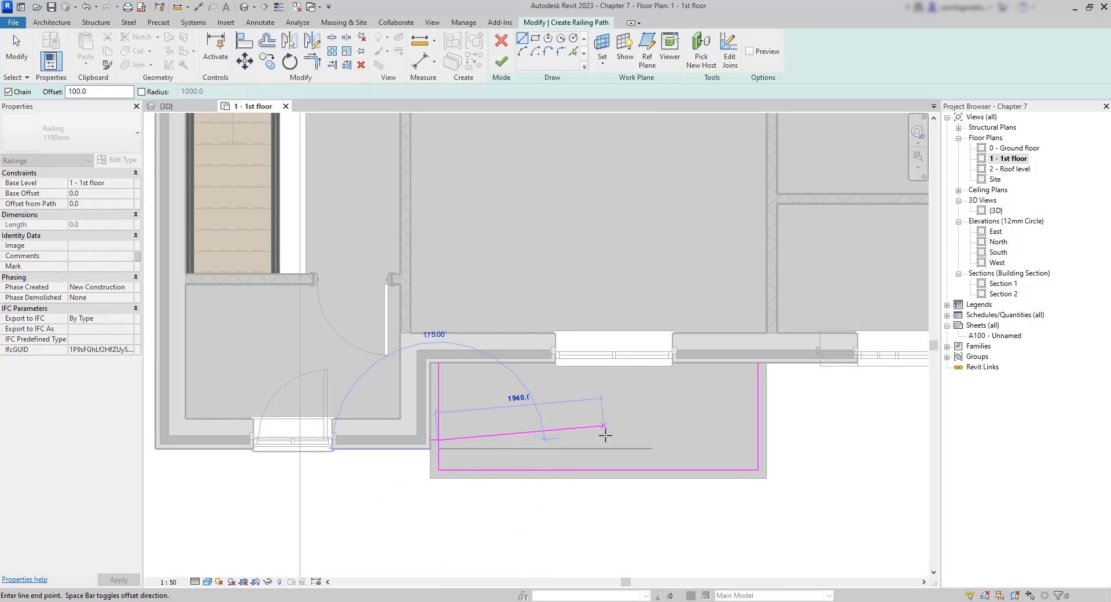
key(Escape)
key(Escape)
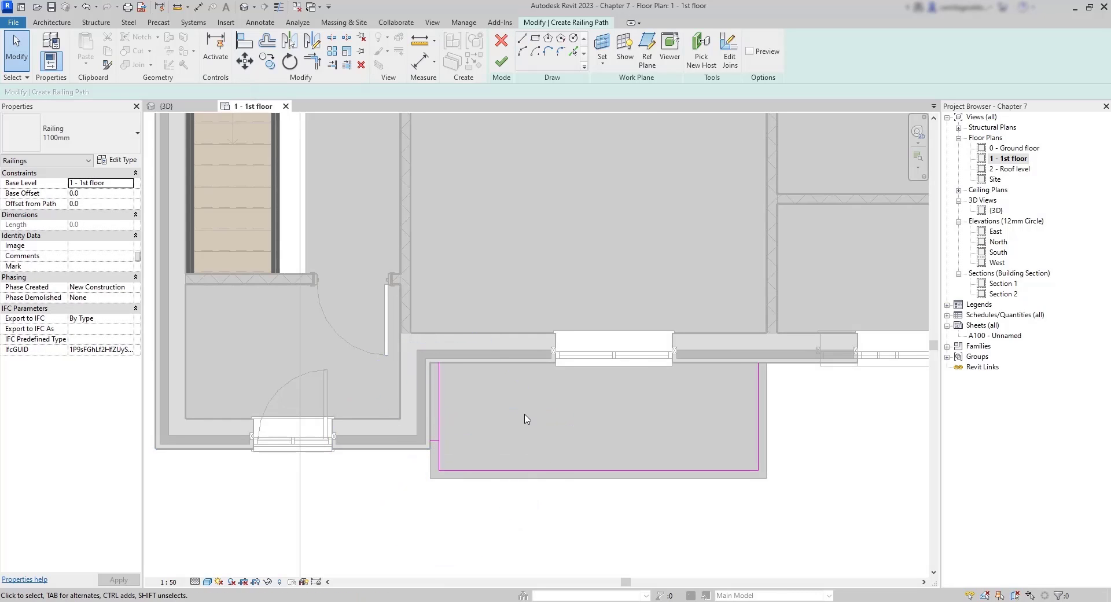
click(440, 425)
drag(438, 364, 439, 440)
click(511, 524)
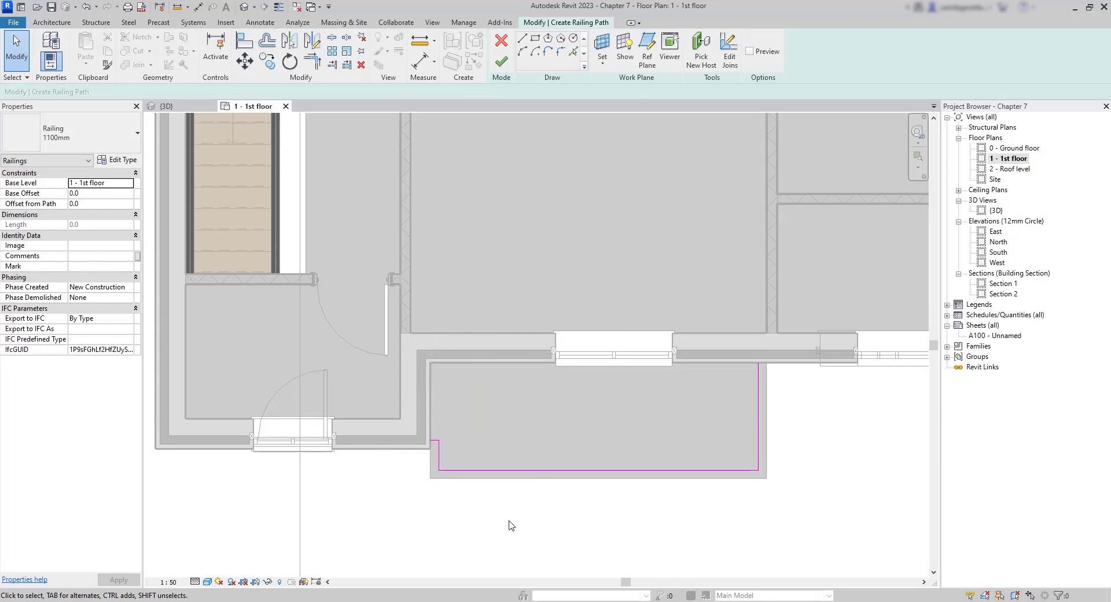
click(501, 61)
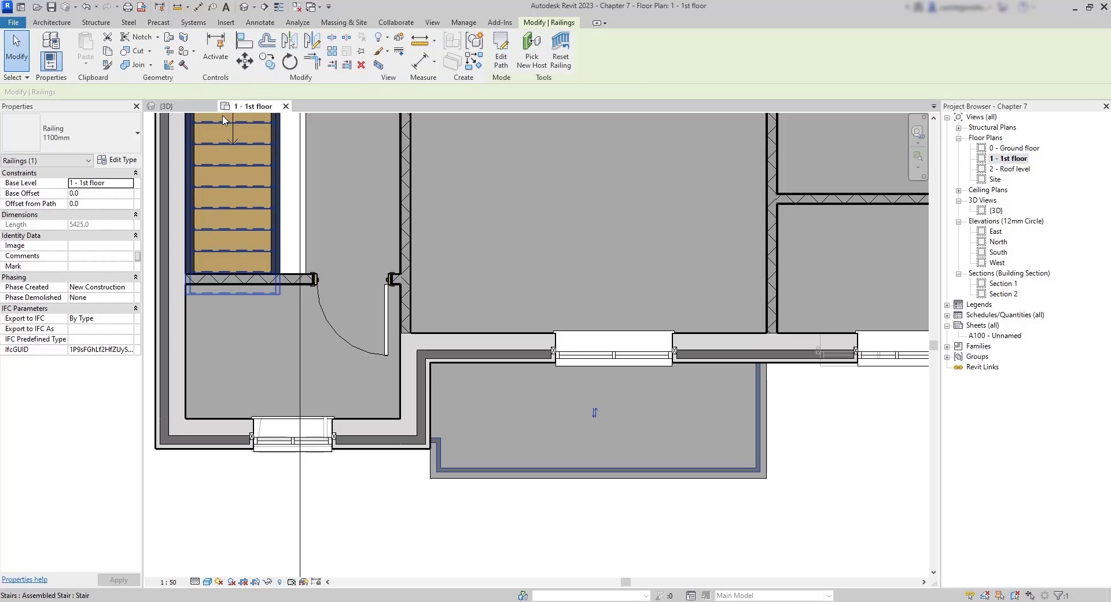
Step: Inspect the balcony railing in the 3D view and look through the available railing types
click(167, 107)
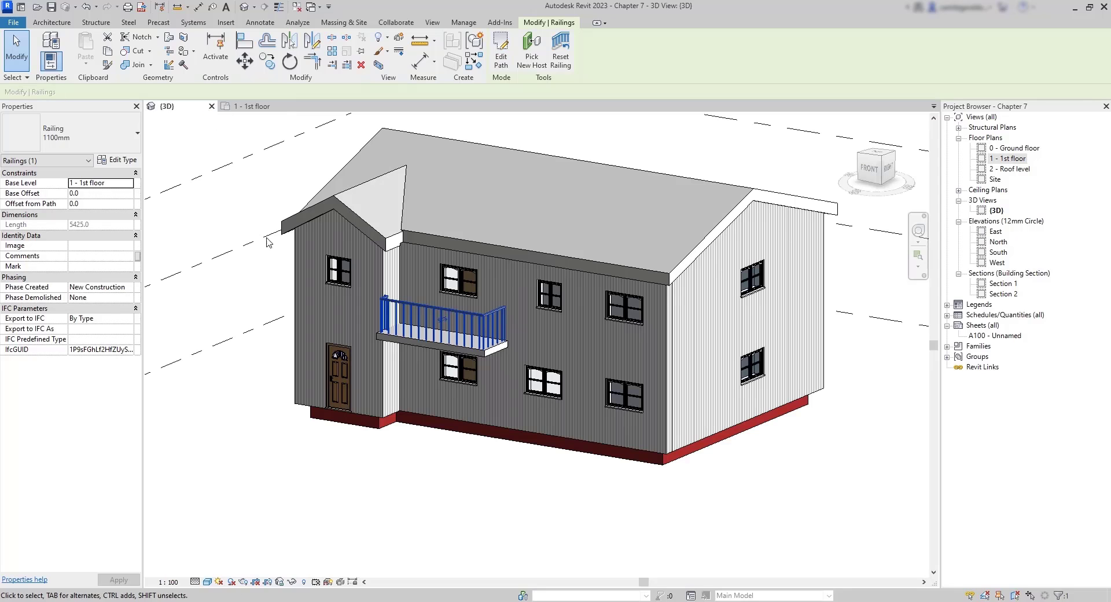
click(473, 490)
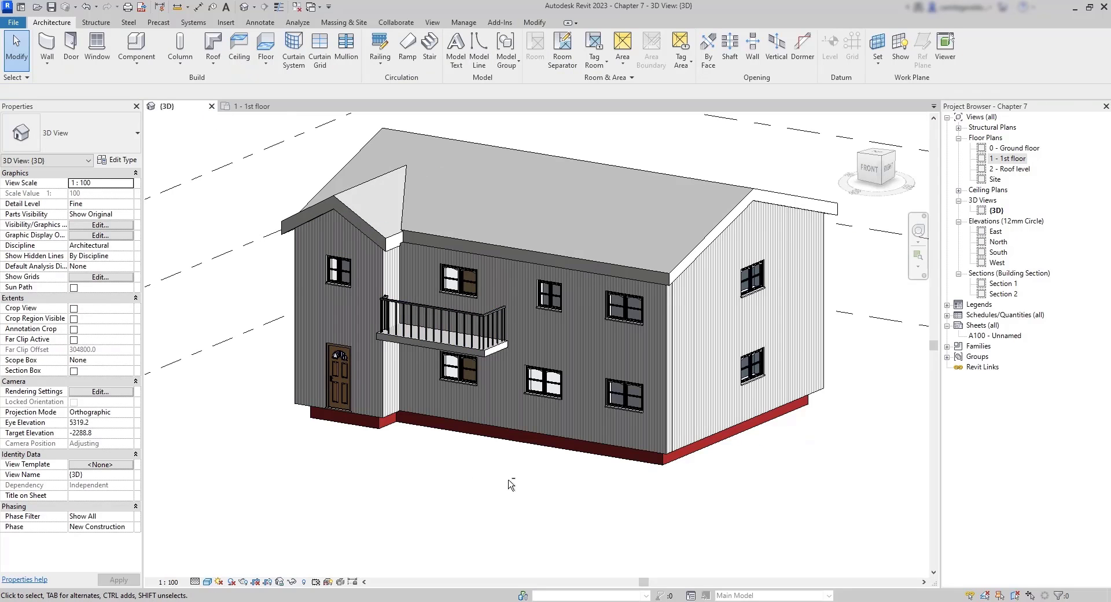
mouse_move(533, 504)
shift+middle_down()
mouse_move(424, 533)
mouse_move(492, 528)
mouse_move(487, 519)
shift+middle_up()
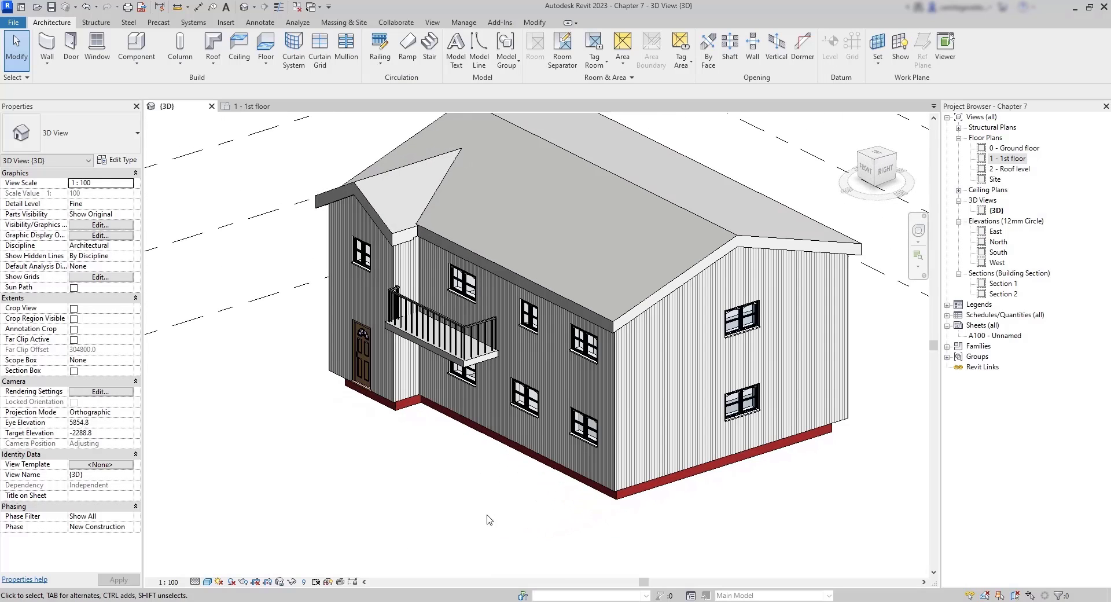
click(443, 327)
click(137, 143)
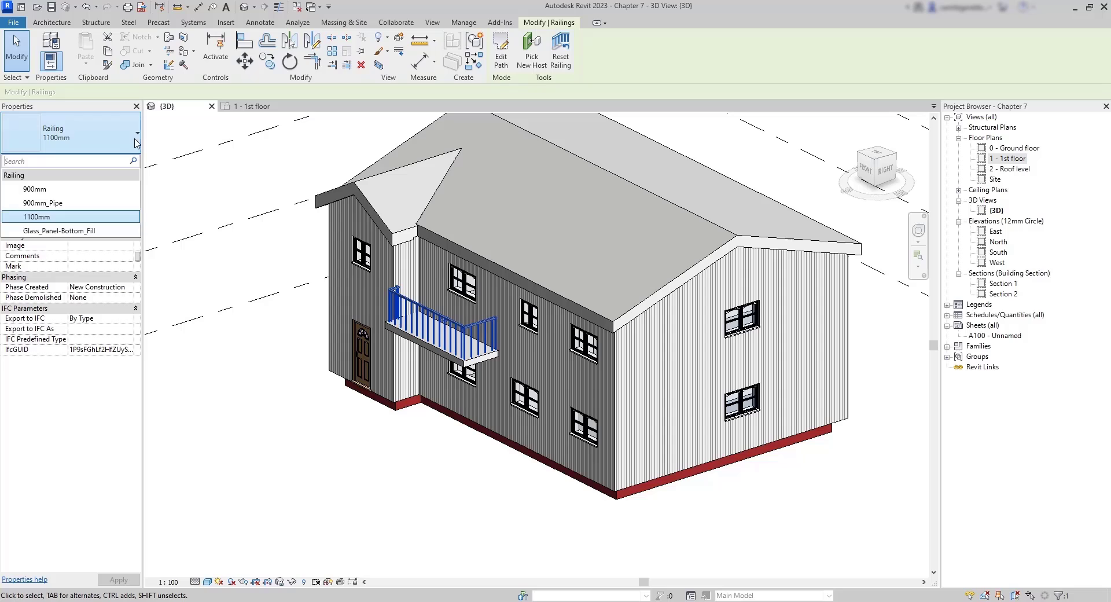
click(109, 231)
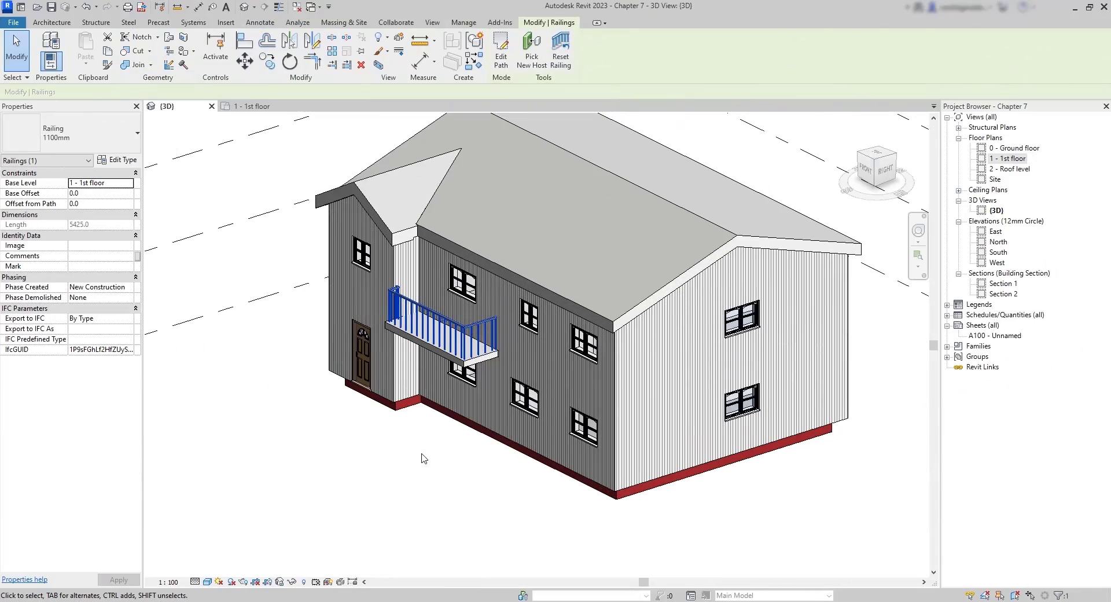
click(423, 459)
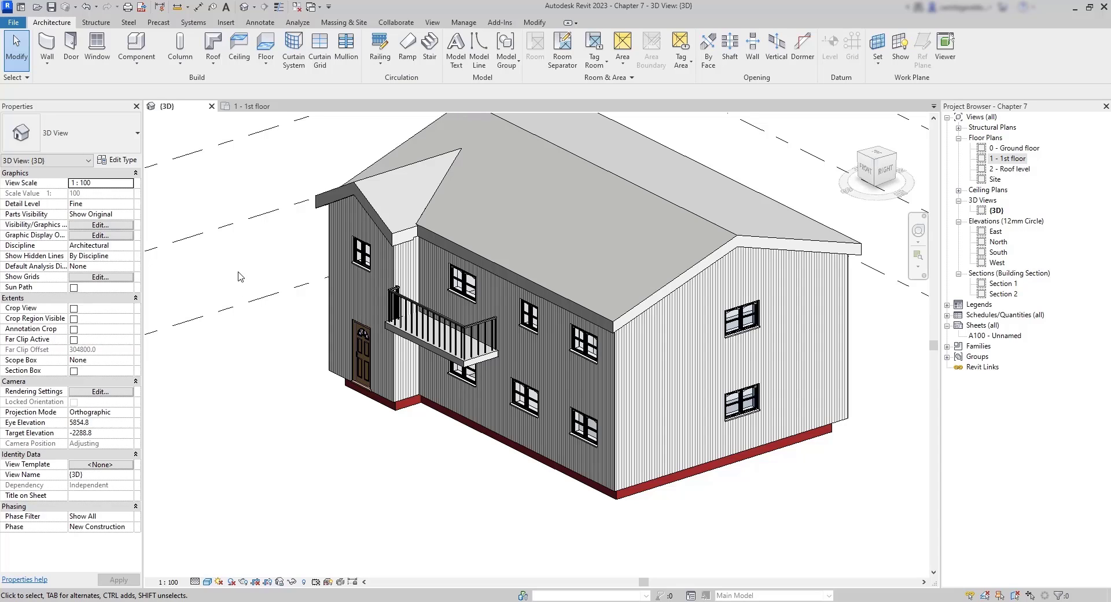
Step: Delete the 1st floor window above the balcony from its wall, working in the 1 - 1st floor plan
click(456, 285)
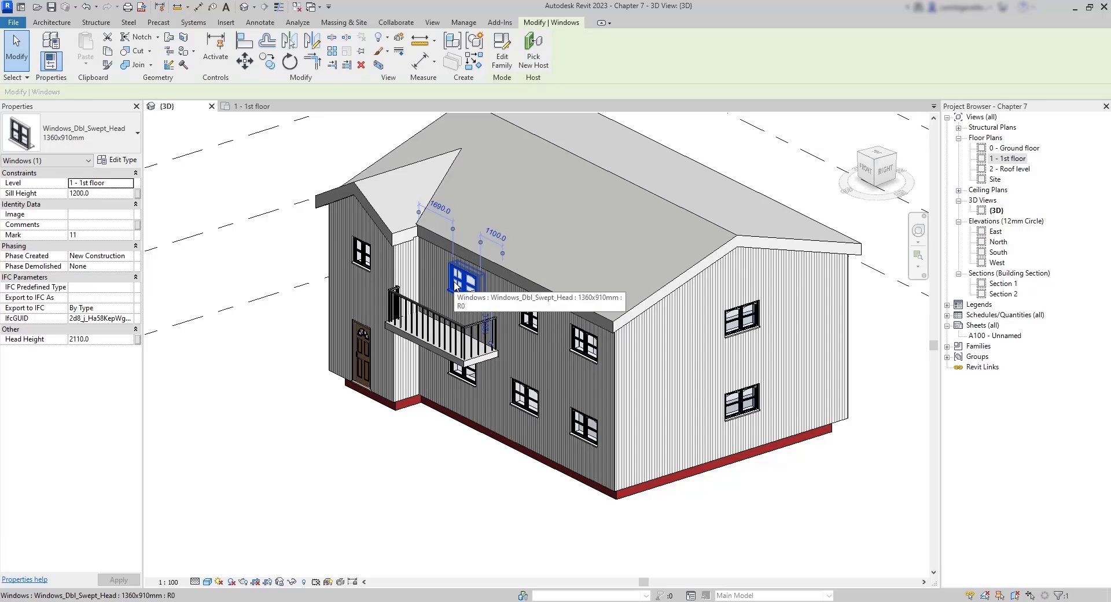
click(247, 106)
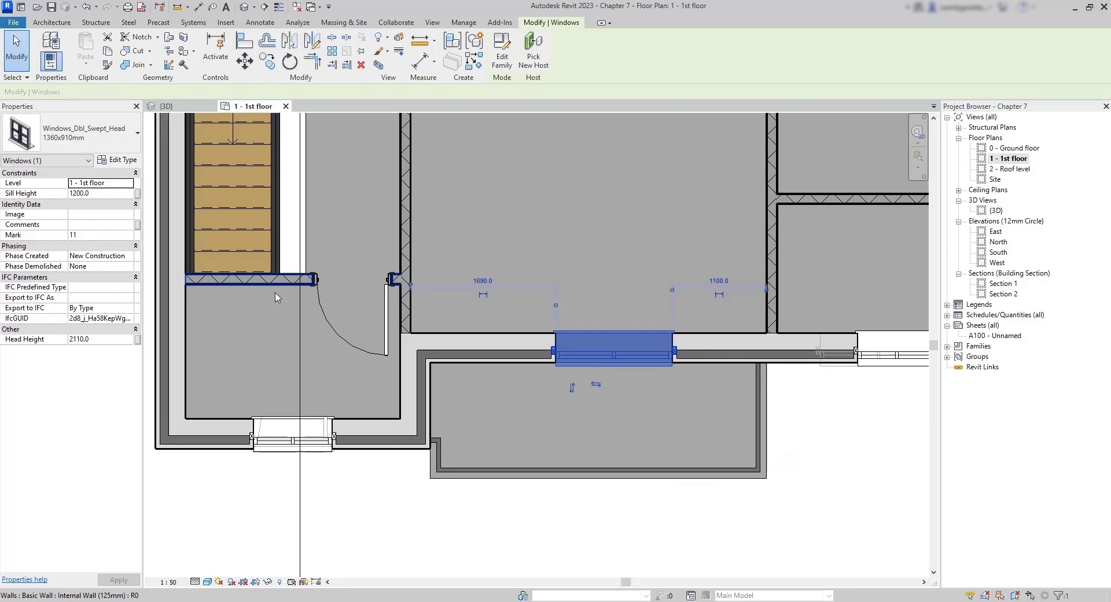
click(242, 328)
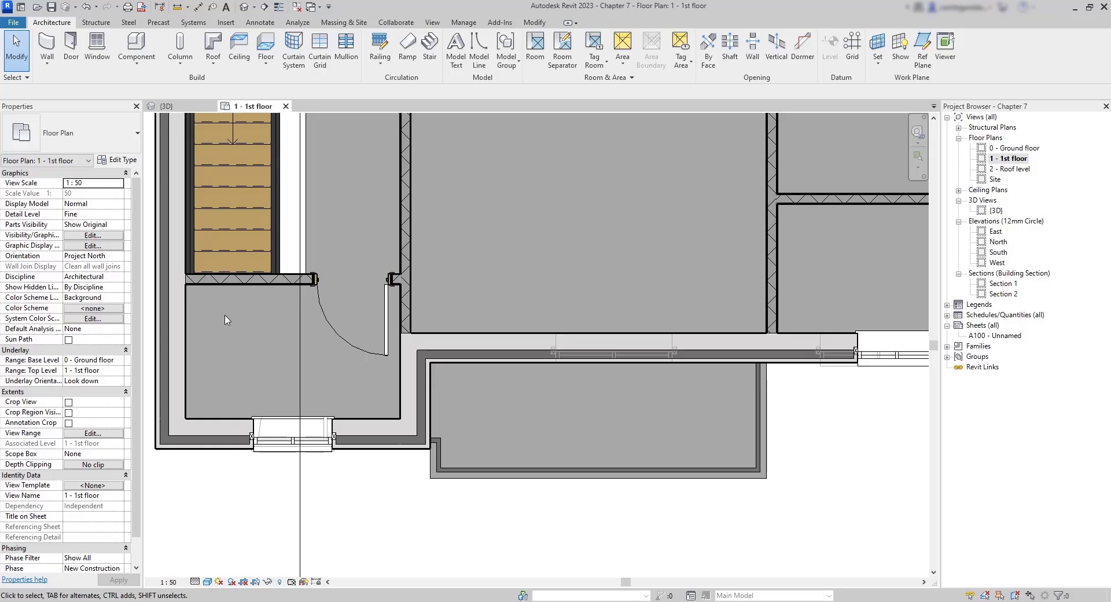
Step: Save the project and place a Doors_IntSgl 910x2110mm door in the 1st floor wall where it opens onto the balcony
click(71, 45)
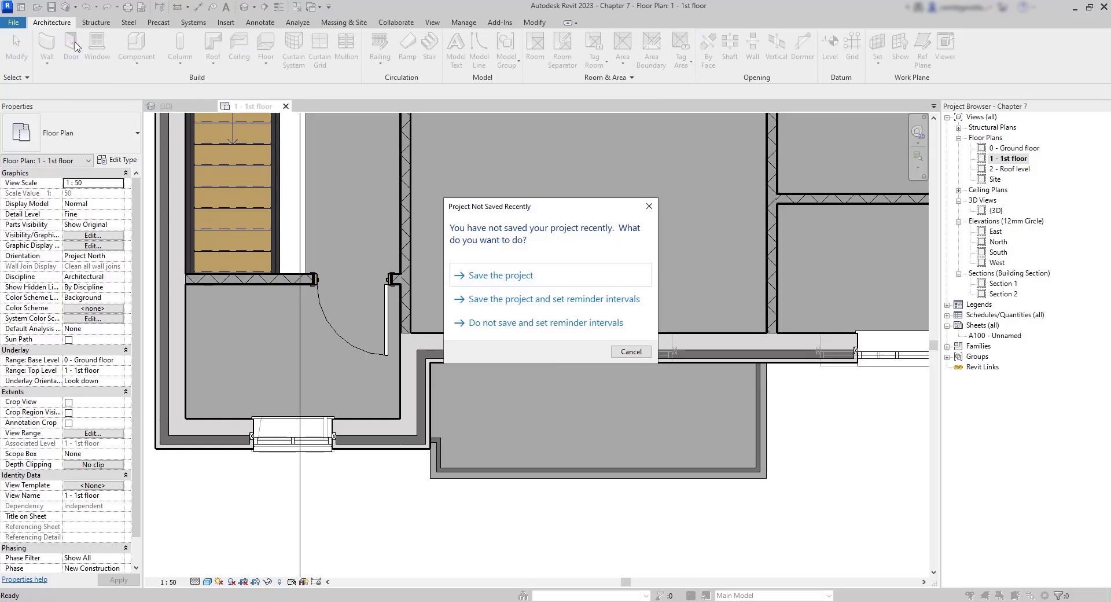
click(482, 276)
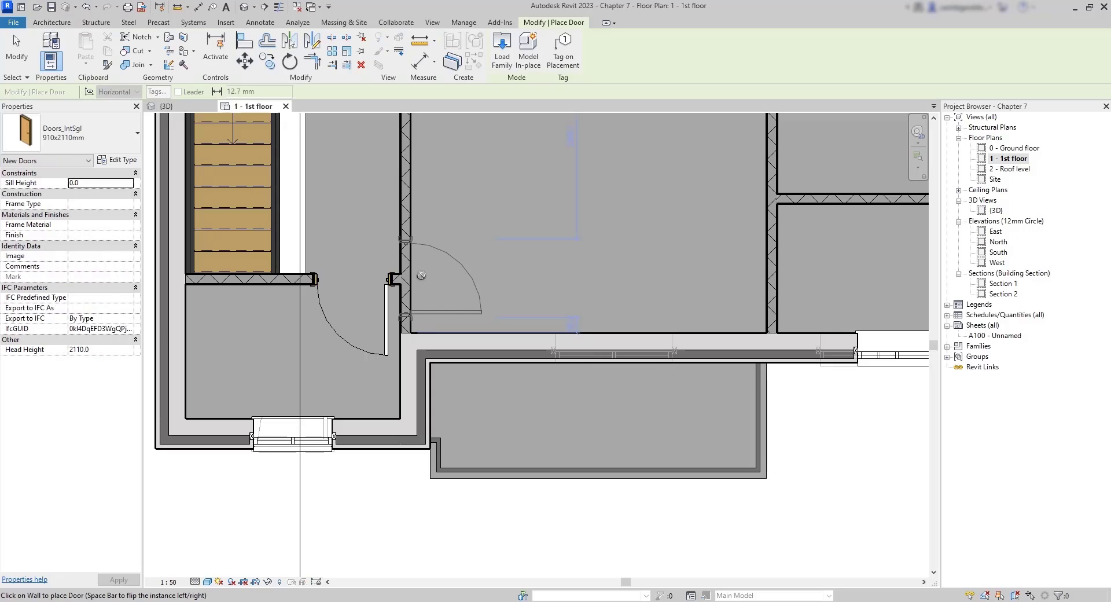
click(613, 337)
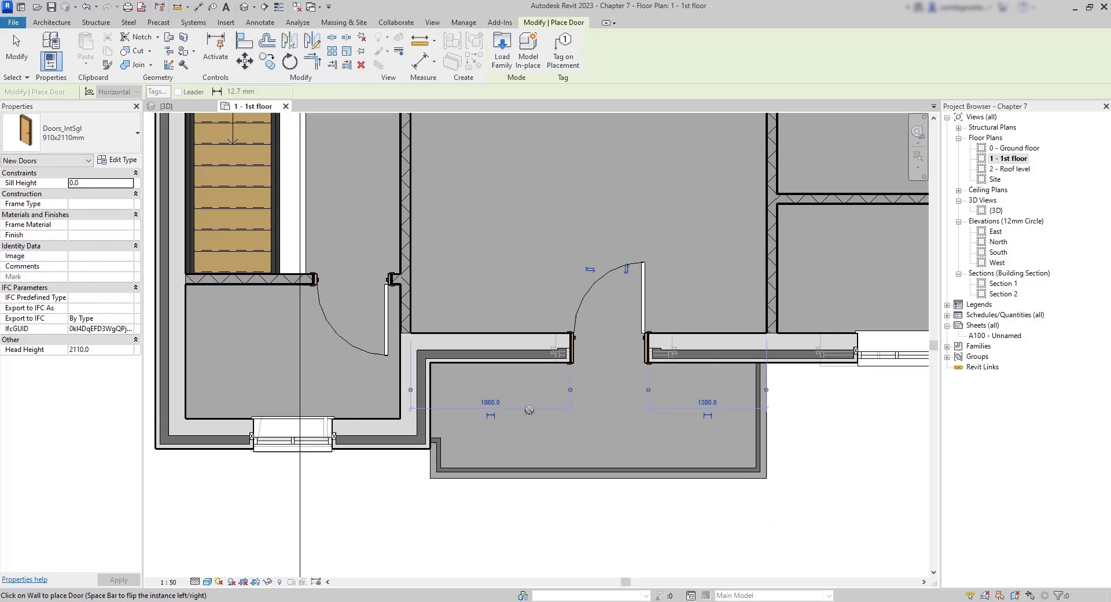
key(Escape)
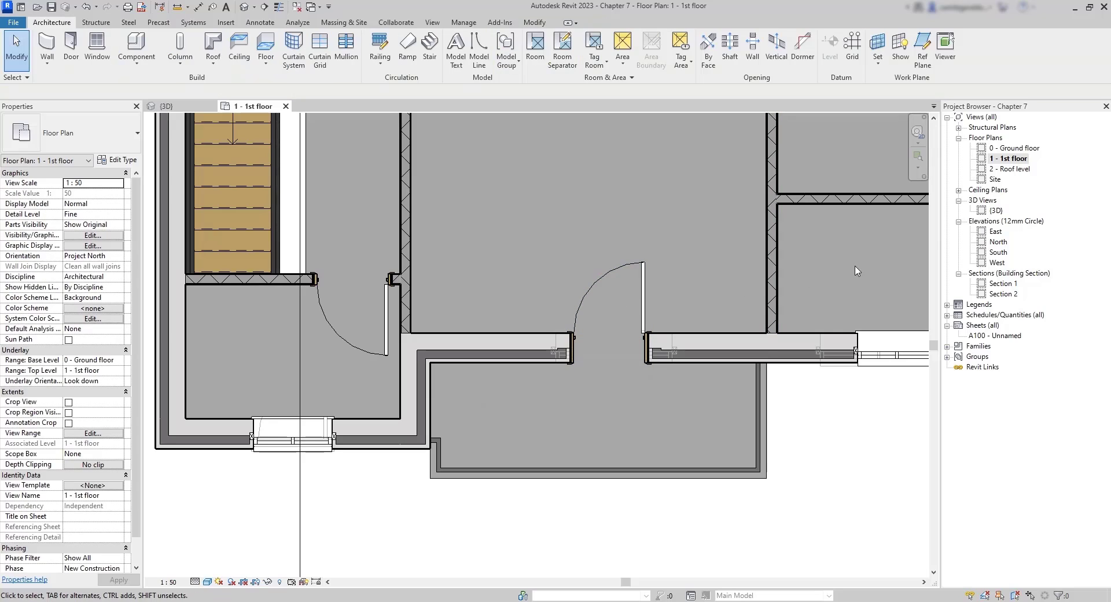
Step: In the South elevation, align the balcony door's centre with the centre of the ground floor window below it, and lock the alignment
double_click(997, 253)
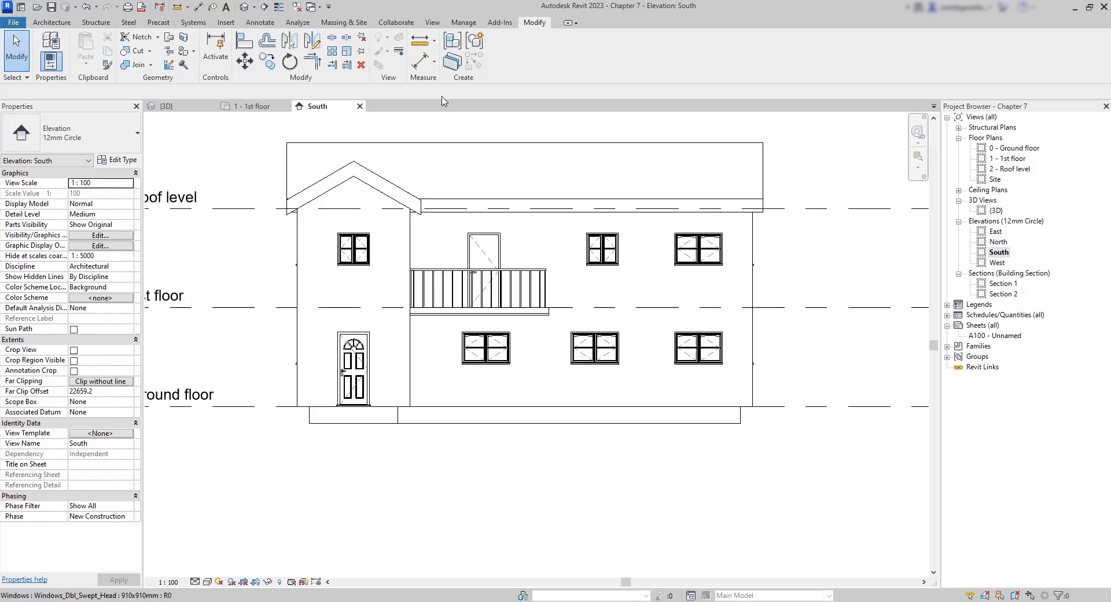
click(534, 24)
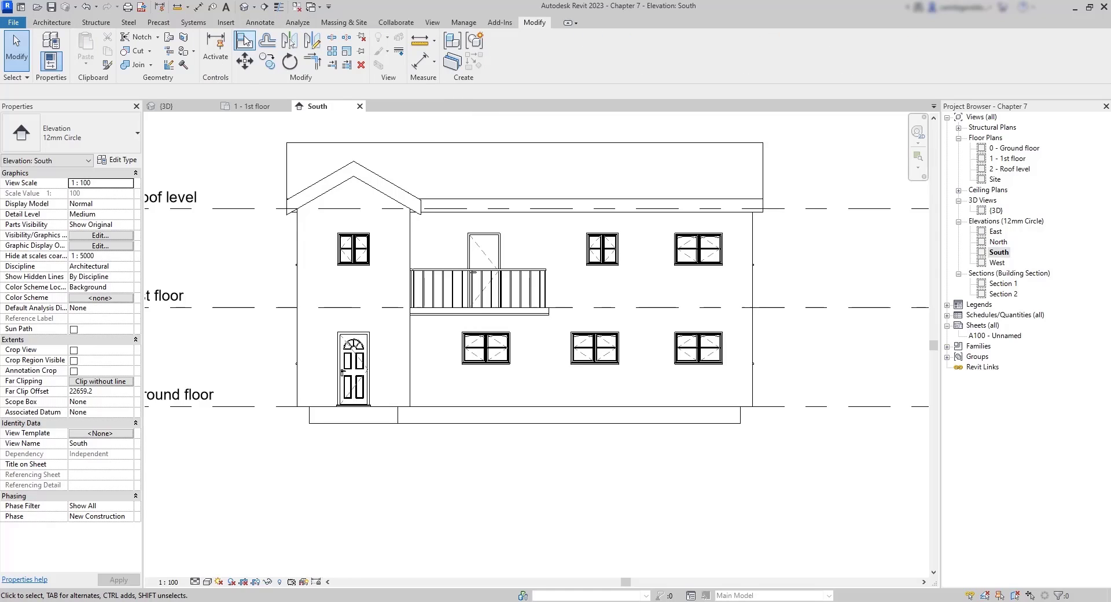
click(244, 41)
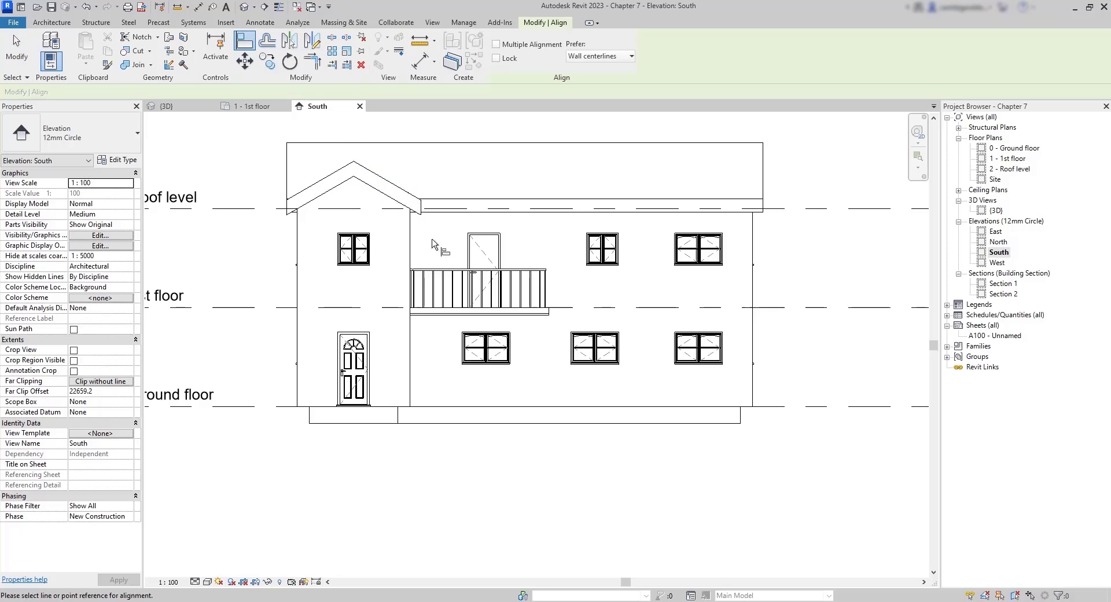
scroll(489, 360, up, 3)
scroll(489, 360, up, 1)
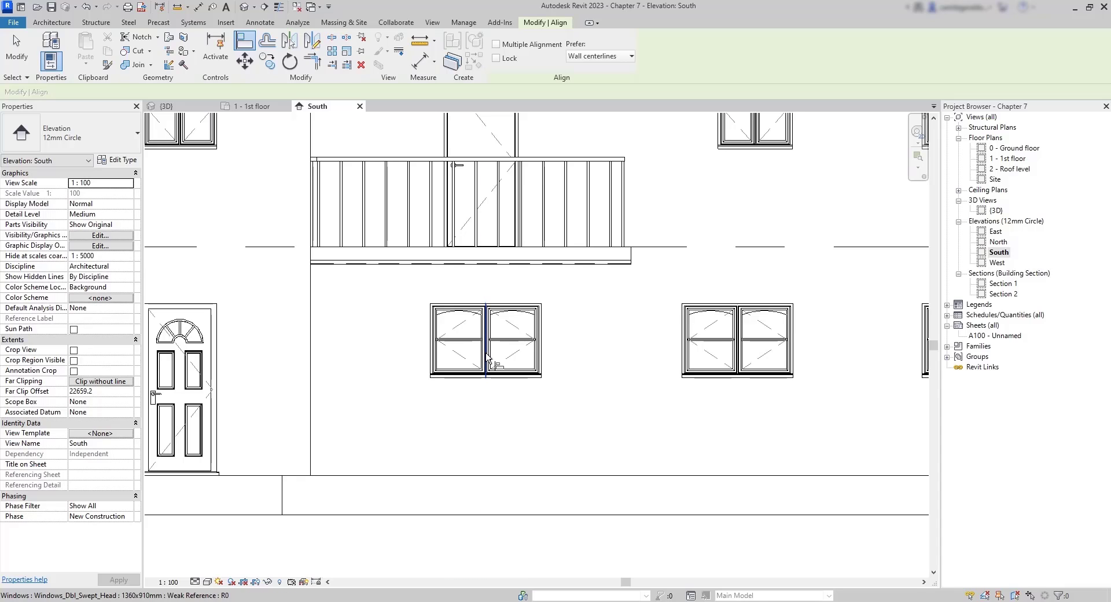
click(488, 360)
middle_drag(591, 150, 615, 280)
scroll(588, 275, up, 1)
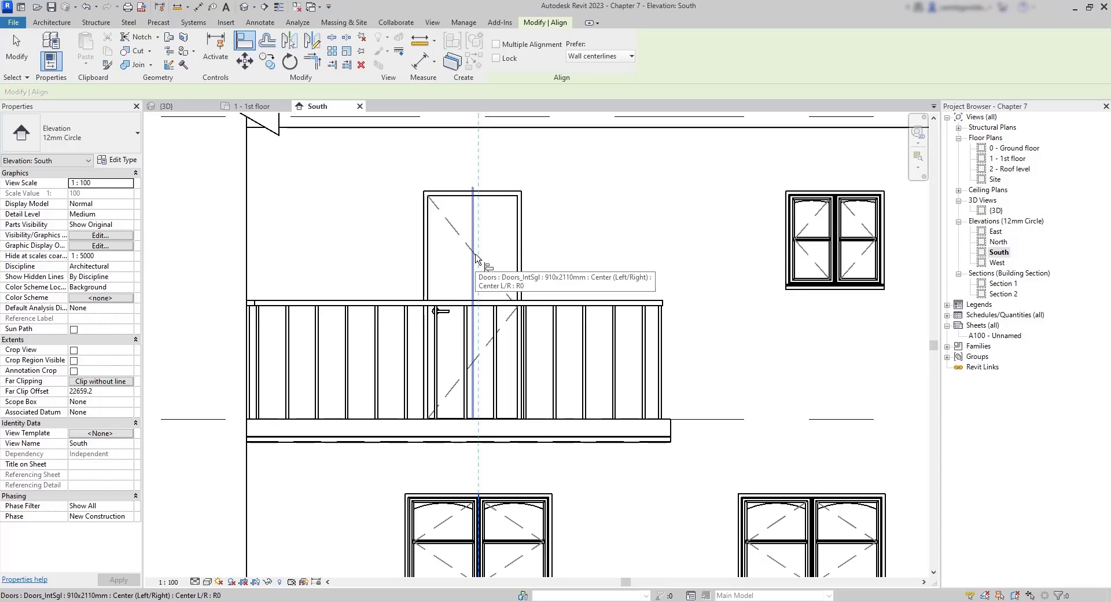
click(475, 258)
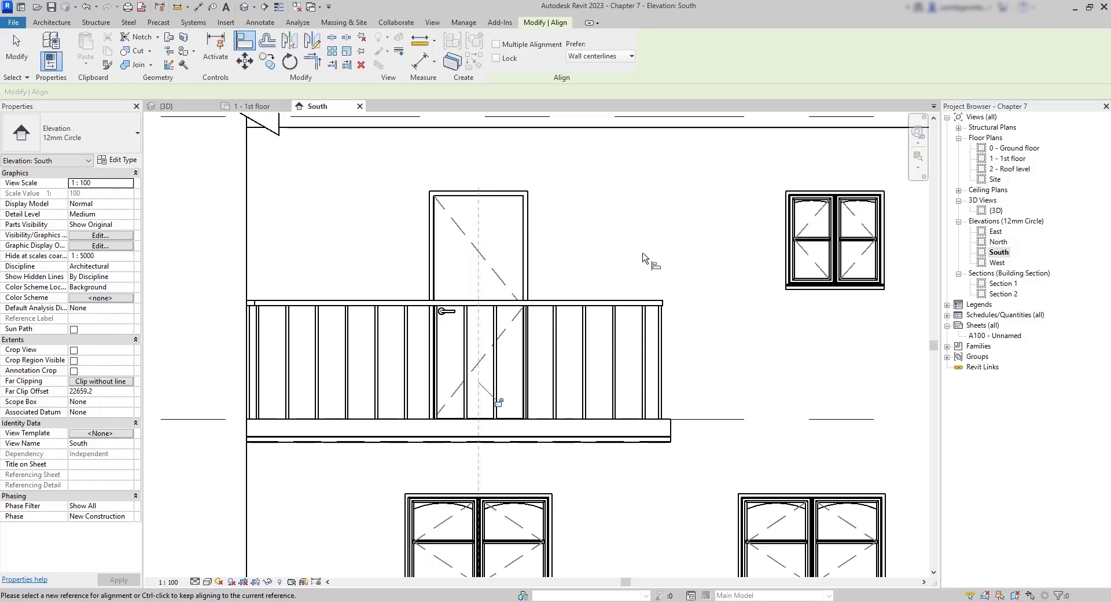
click(499, 408)
Step: Try to move the aligned balcony door sideways, and look over the whole South elevation
scroll(364, 302, down, 2)
click(465, 263)
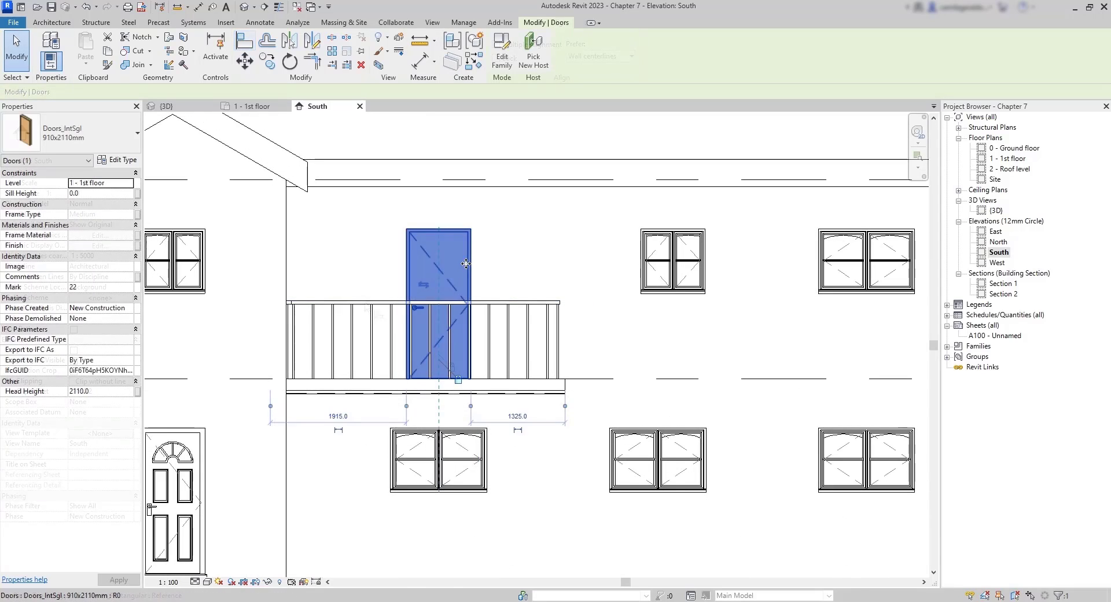
drag(466, 264, 416, 271)
key(Escape)
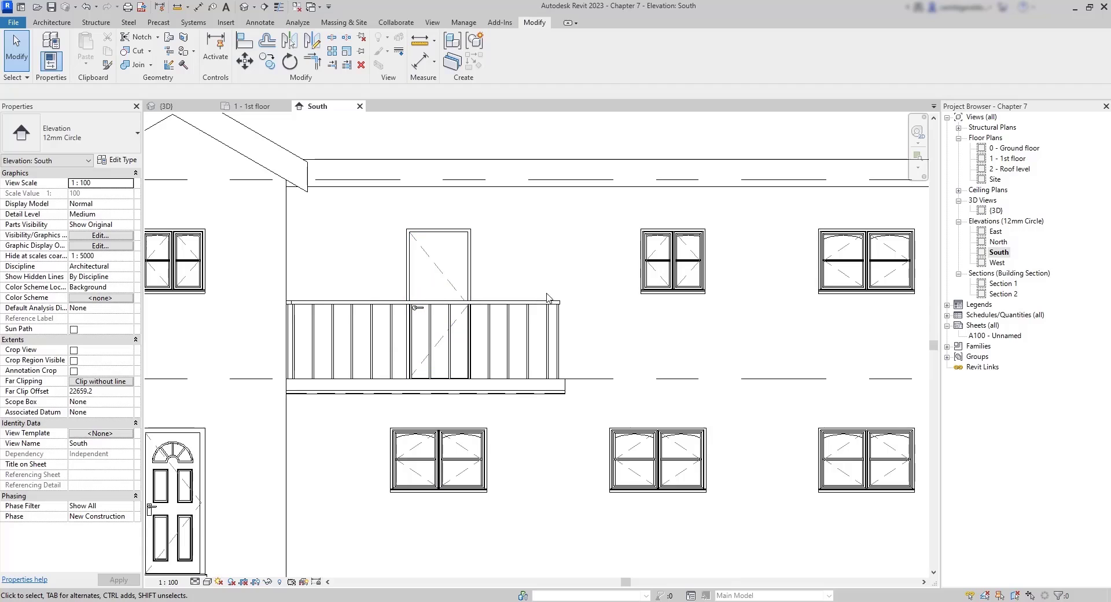
scroll(499, 271, down, 3)
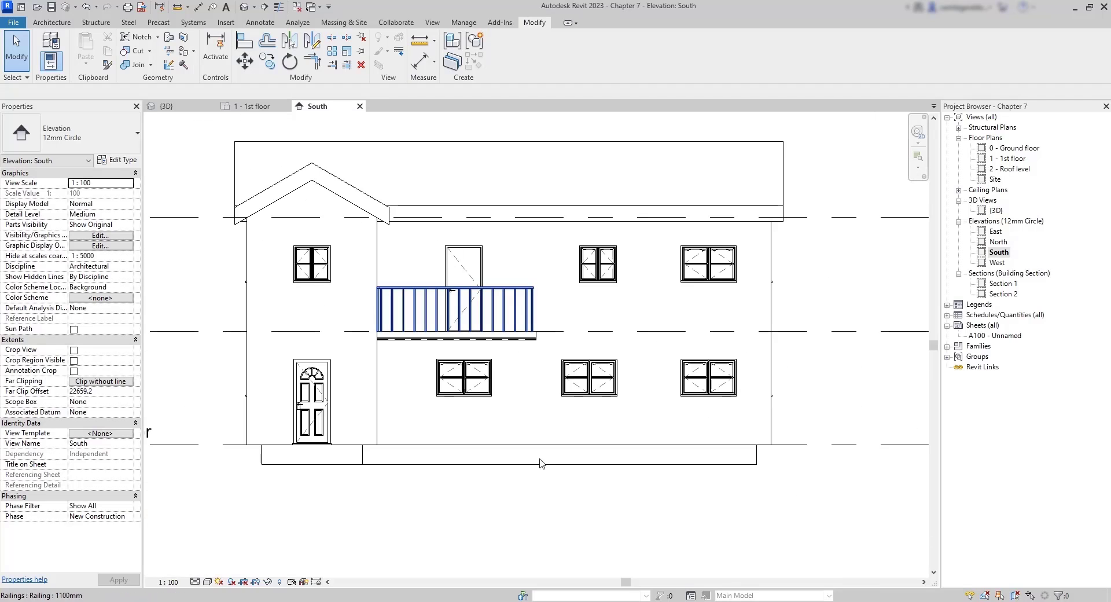
middle_drag(558, 495, 531, 517)
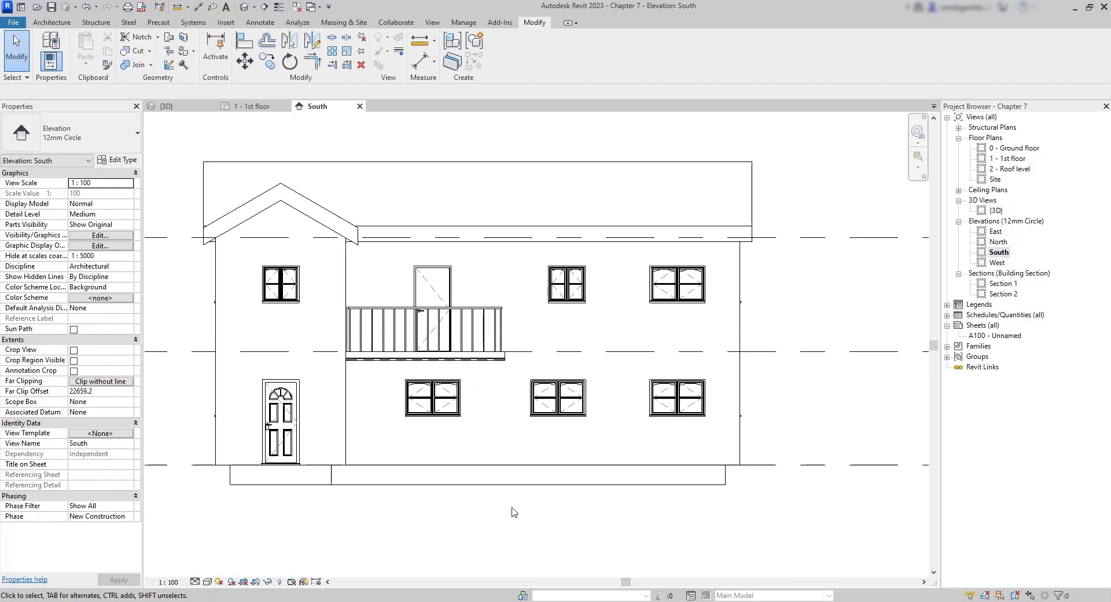
Step: From the 3D view, load the Doors_Concept_IntSgl family from the Doors category of the Autodesk family library
key(ctrl+Tab)
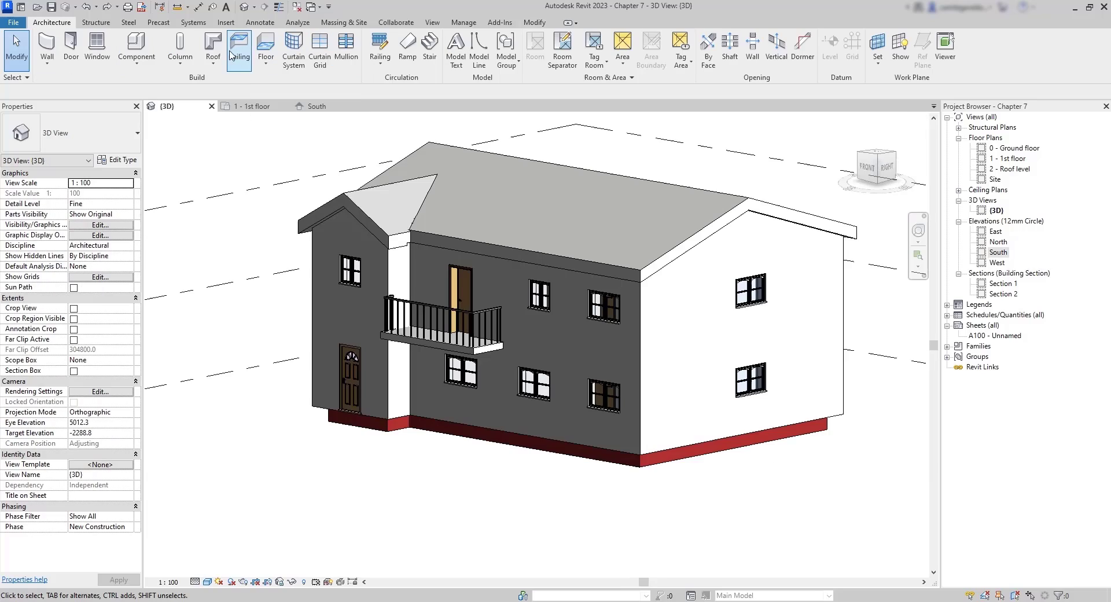
click(226, 23)
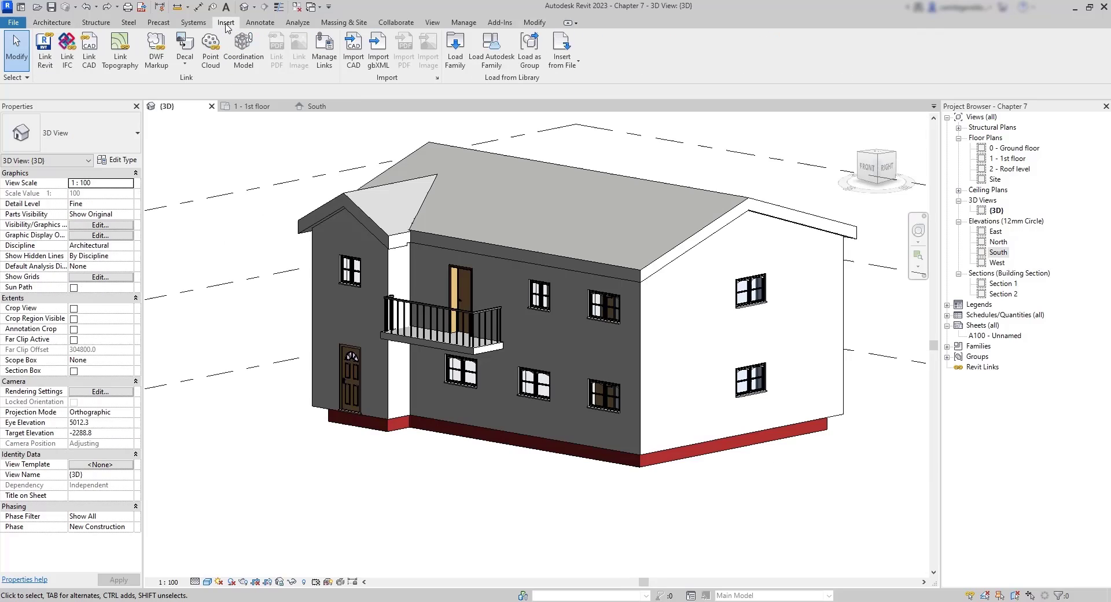
click(480, 57)
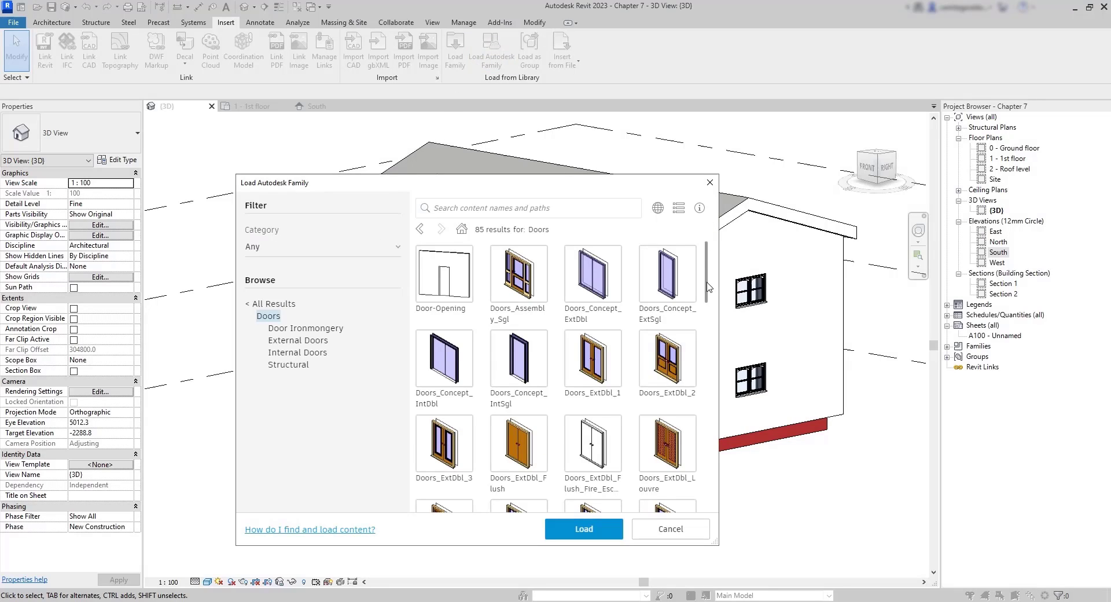
drag(709, 287, 711, 339)
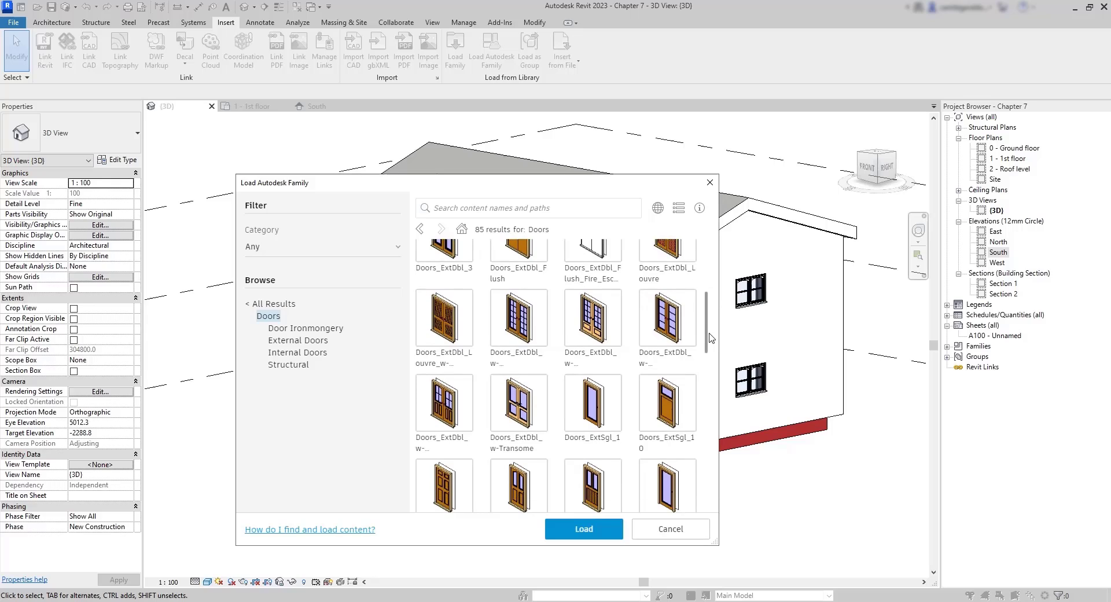
scroll(709, 340, up, 5)
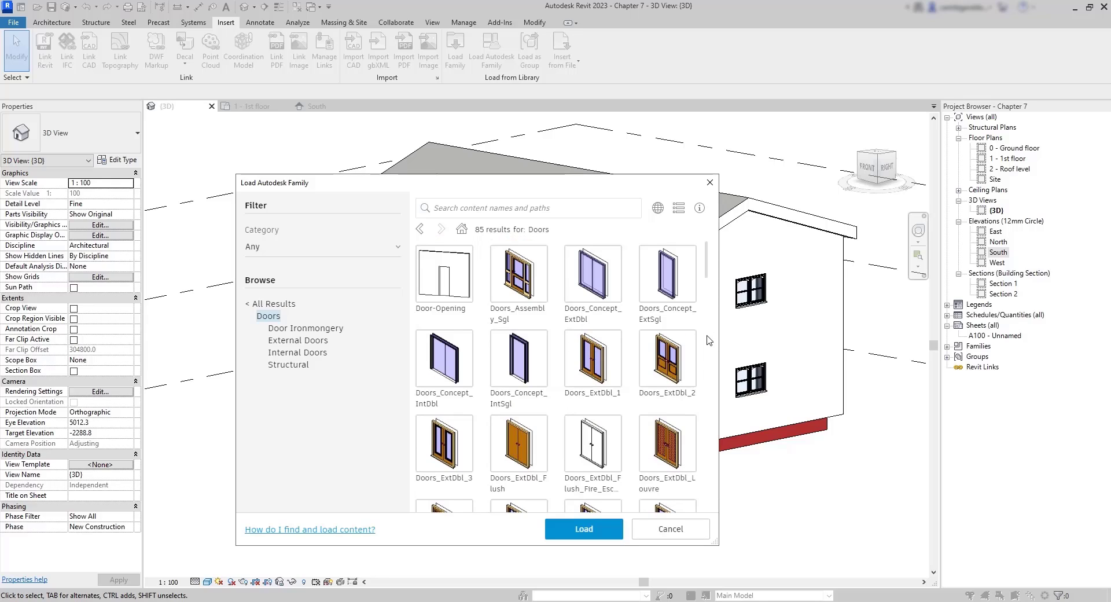
click(522, 380)
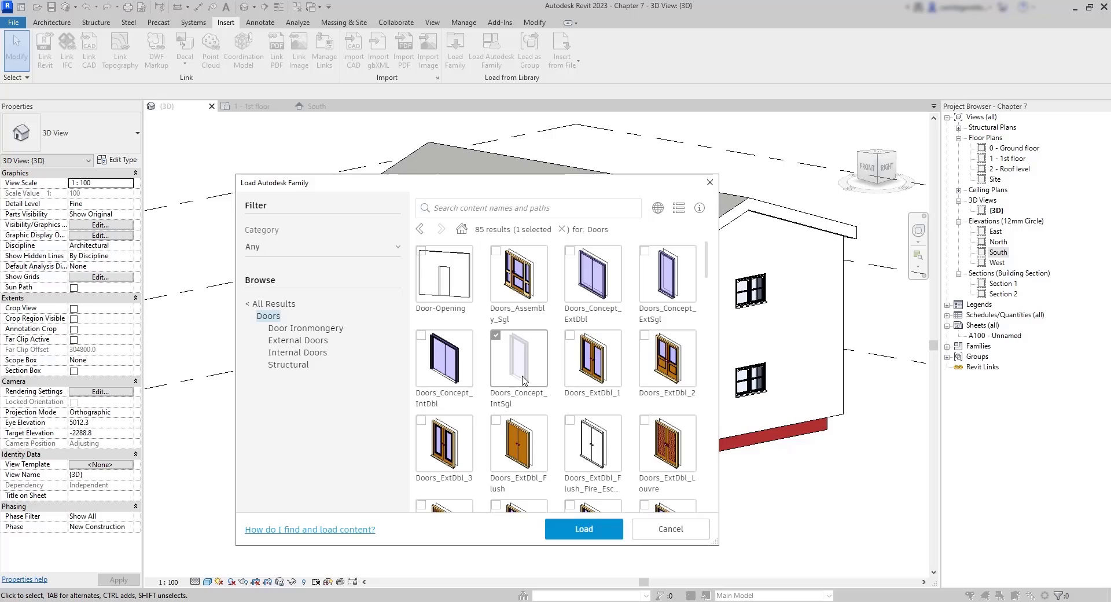
click(566, 525)
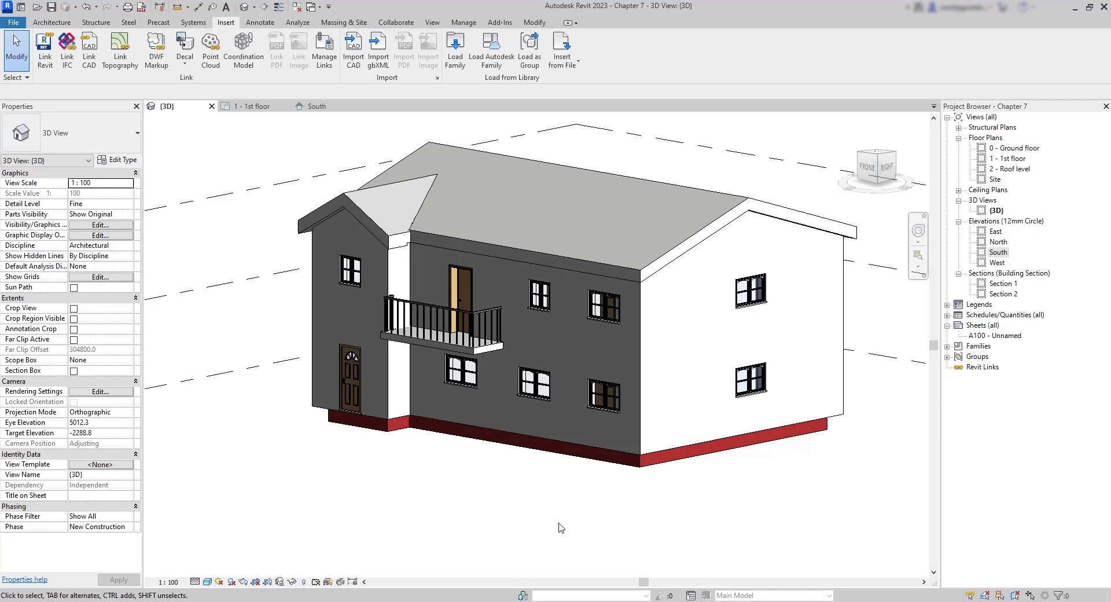
Step: Change the balcony door's type to Doors_Concept_IntSgl 910x2110mm
click(468, 294)
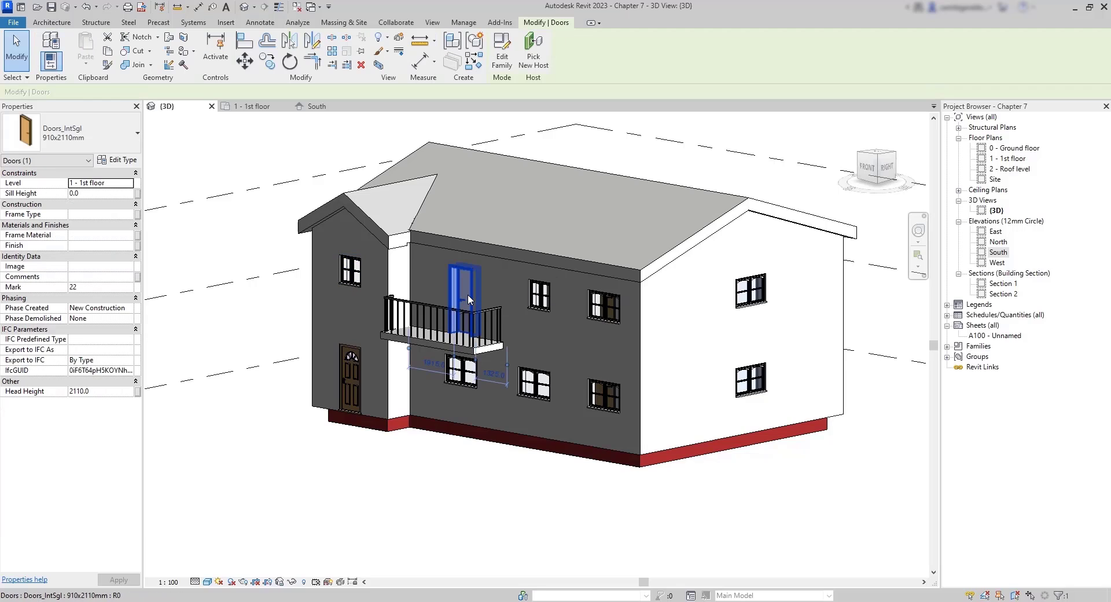
click(107, 143)
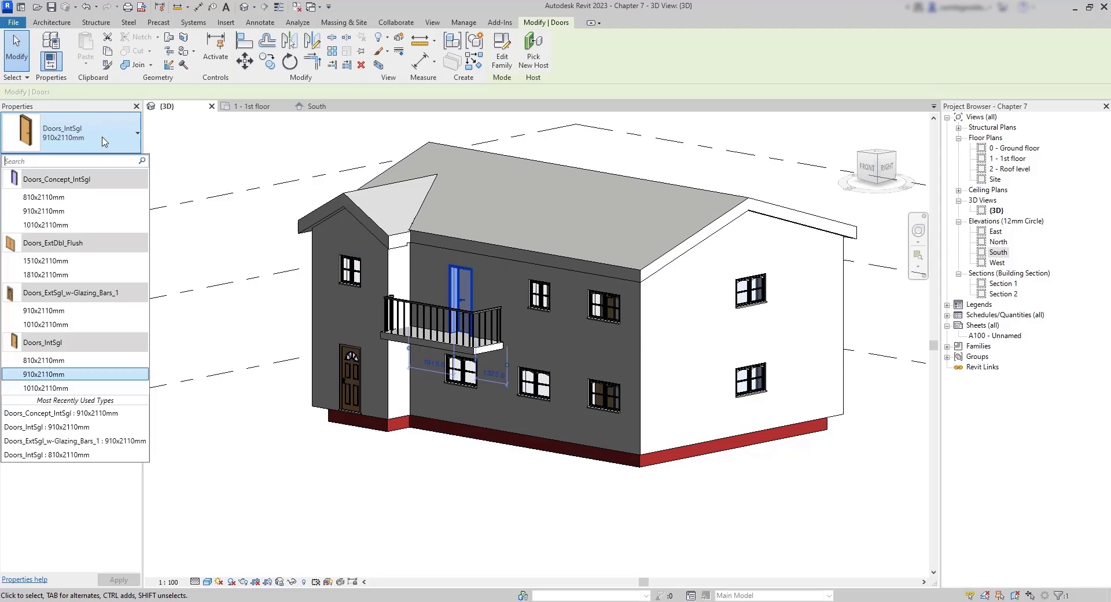
click(65, 212)
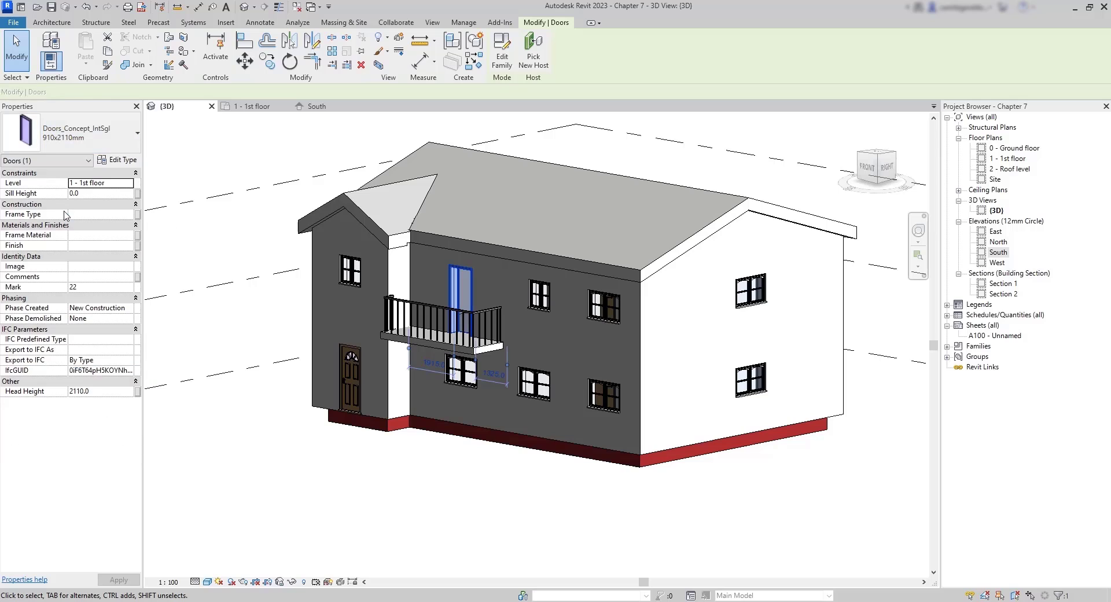
click(373, 504)
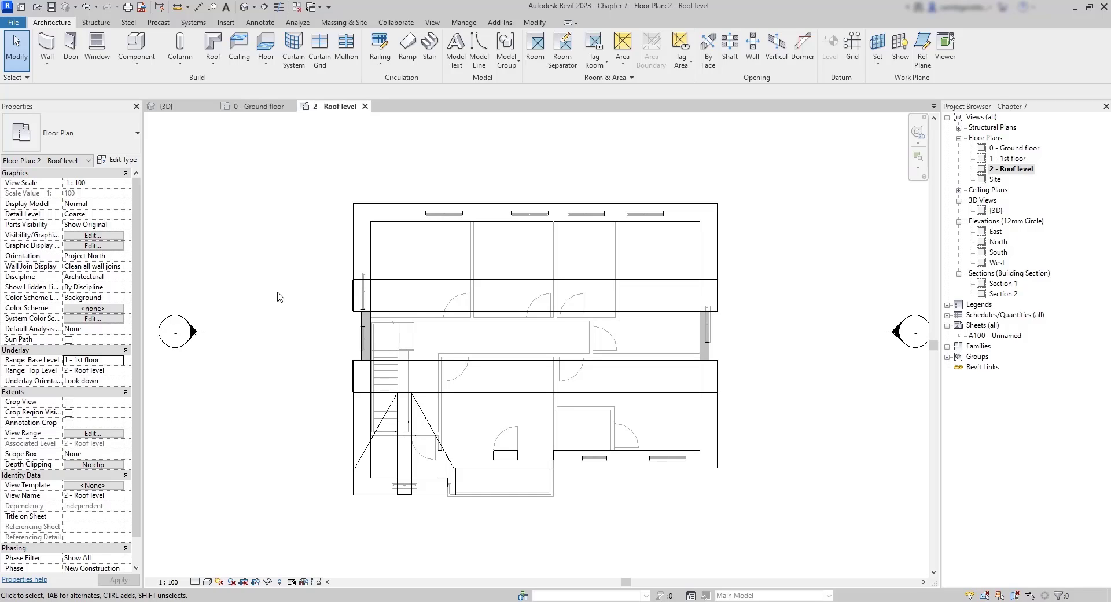
Step: Temporarily hide the roof category in the 2 - Roof level floor plan
click(376, 495)
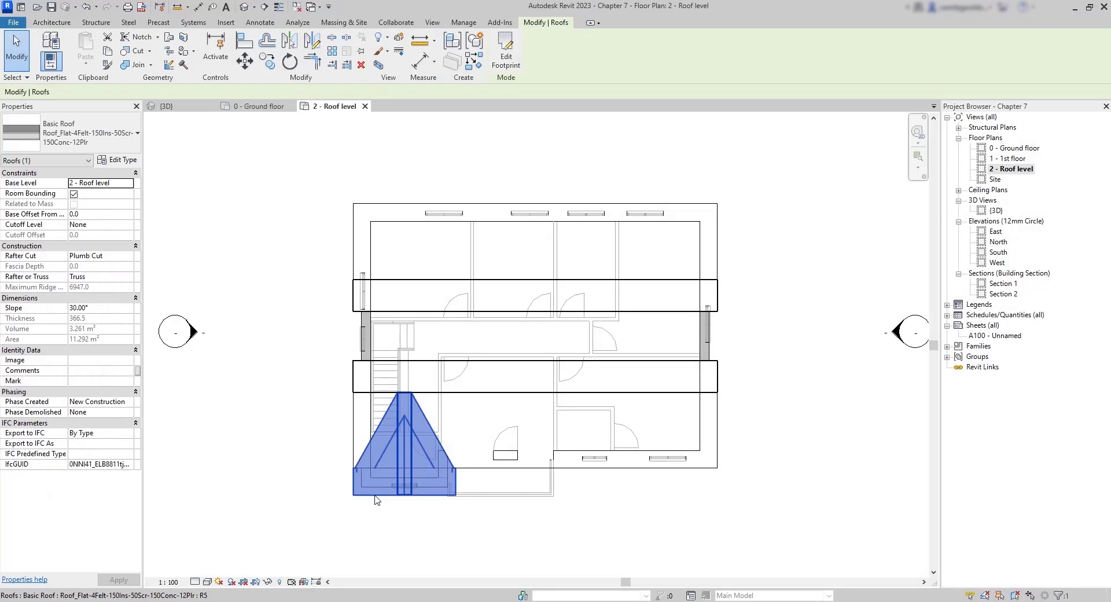
click(268, 582)
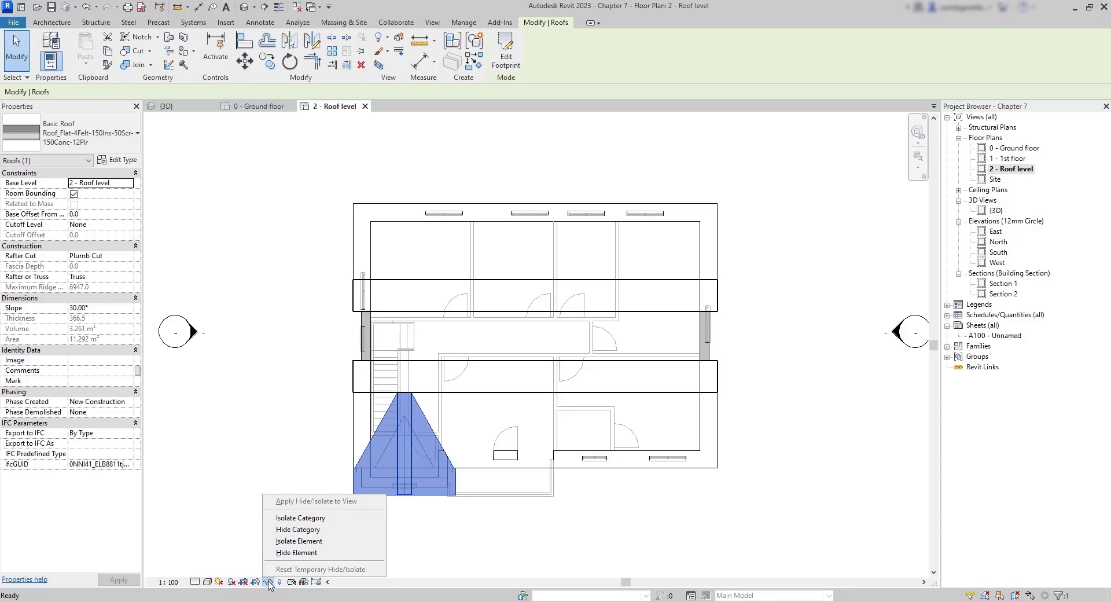
click(341, 529)
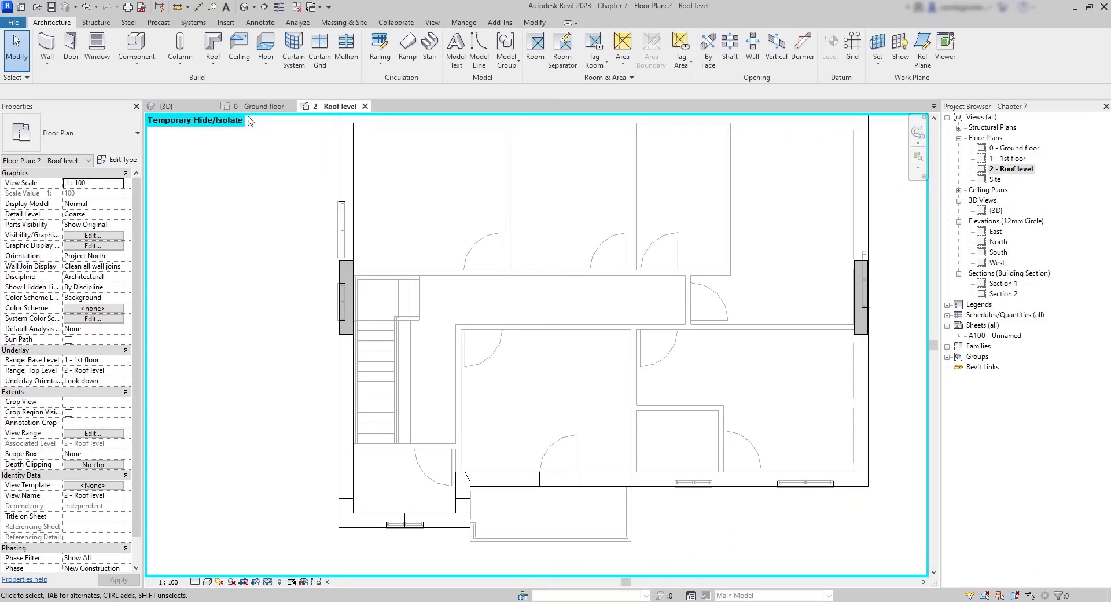
Step: Sketch a Floor-Upper_160mmConc-CorusComFlor51 boundary at roof level by picking the exterior walls around the house and its stair hall extension
click(265, 43)
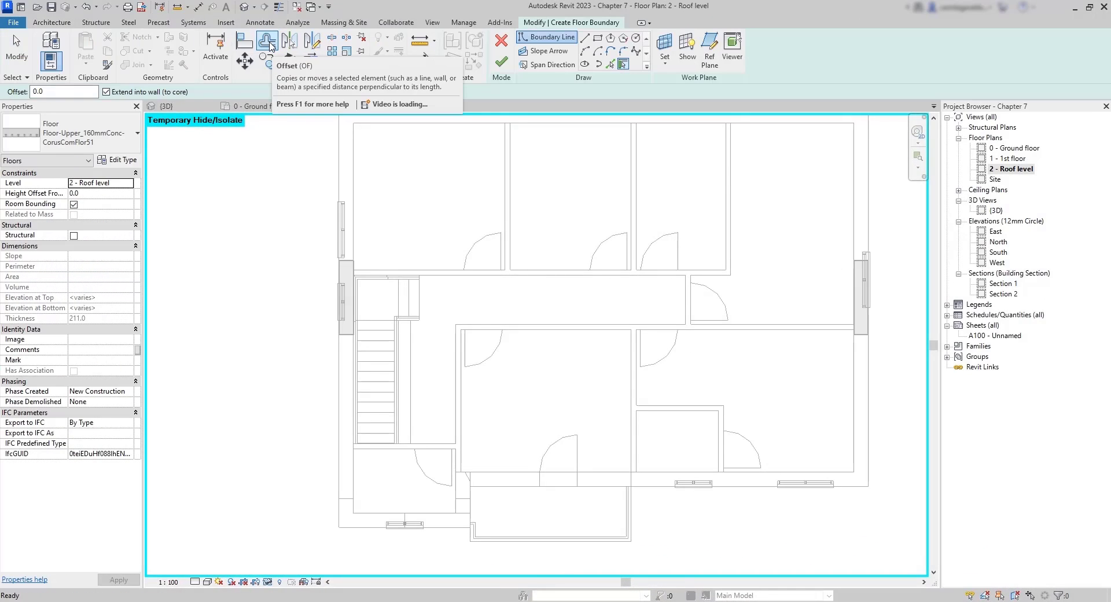
middle_drag(414, 189, 355, 267)
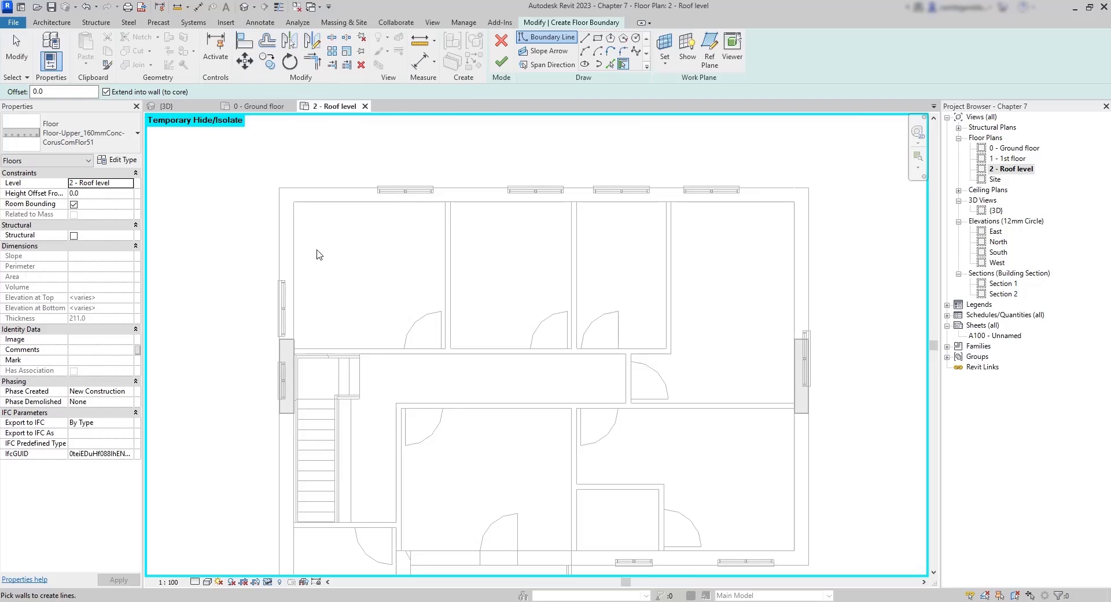
click(299, 246)
click(353, 204)
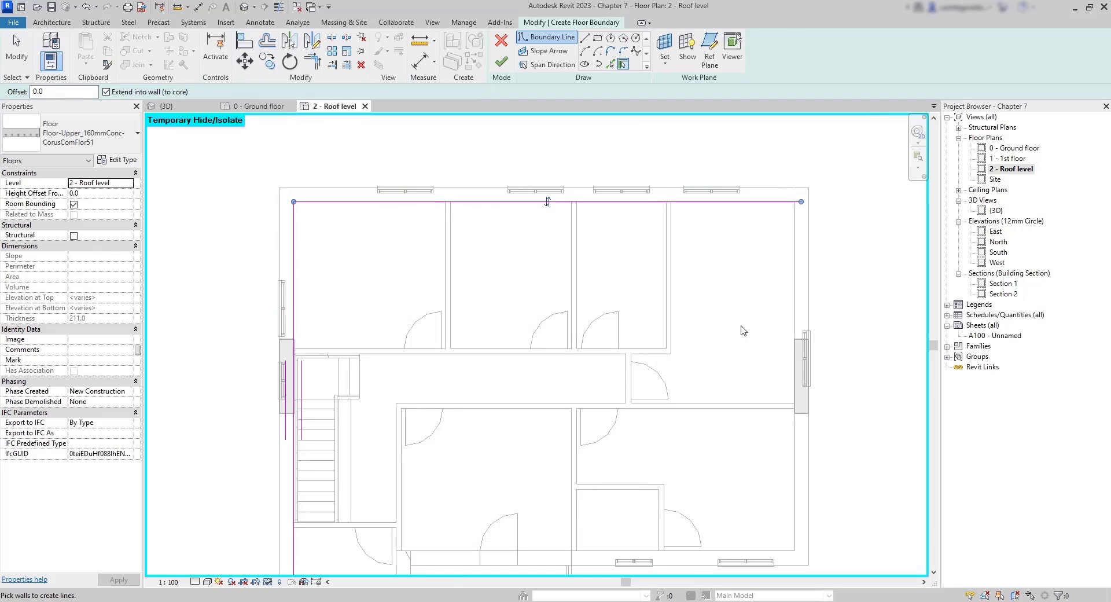
click(794, 325)
middle_drag(794, 325, 792, 190)
click(451, 426)
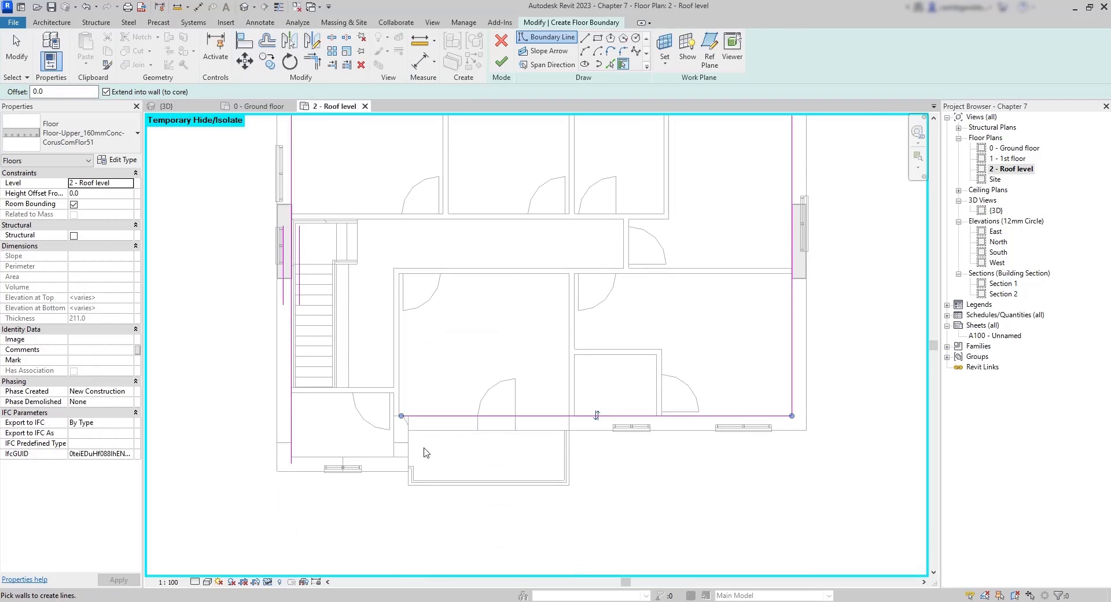
click(401, 450)
click(339, 463)
Step: Finish the roof level floor sketch and attach the walls below to the floor's bottom
scroll(355, 528, down, 2)
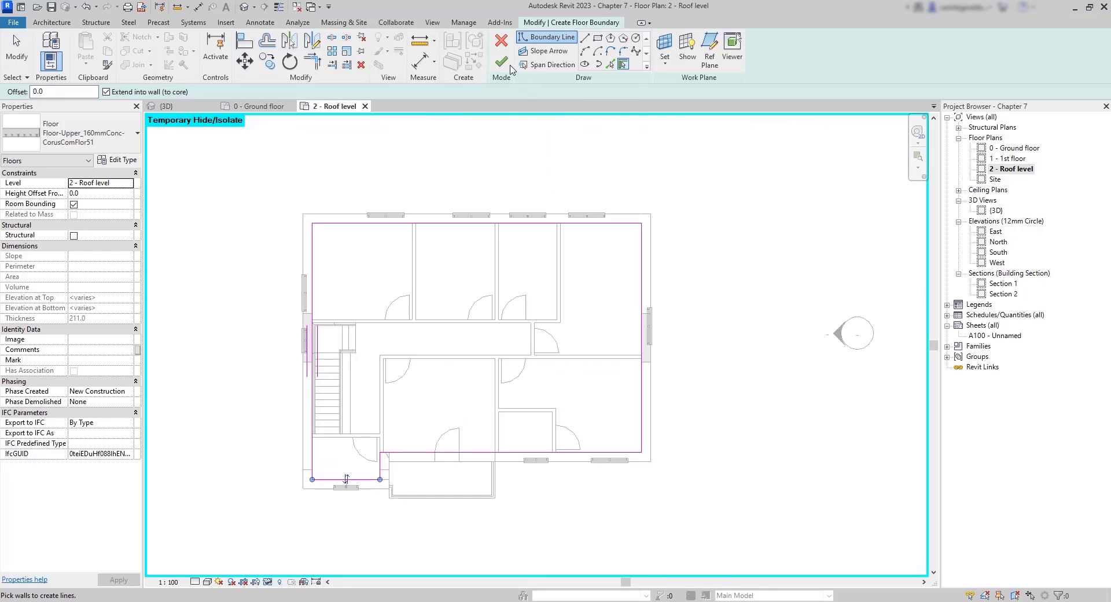
click(507, 65)
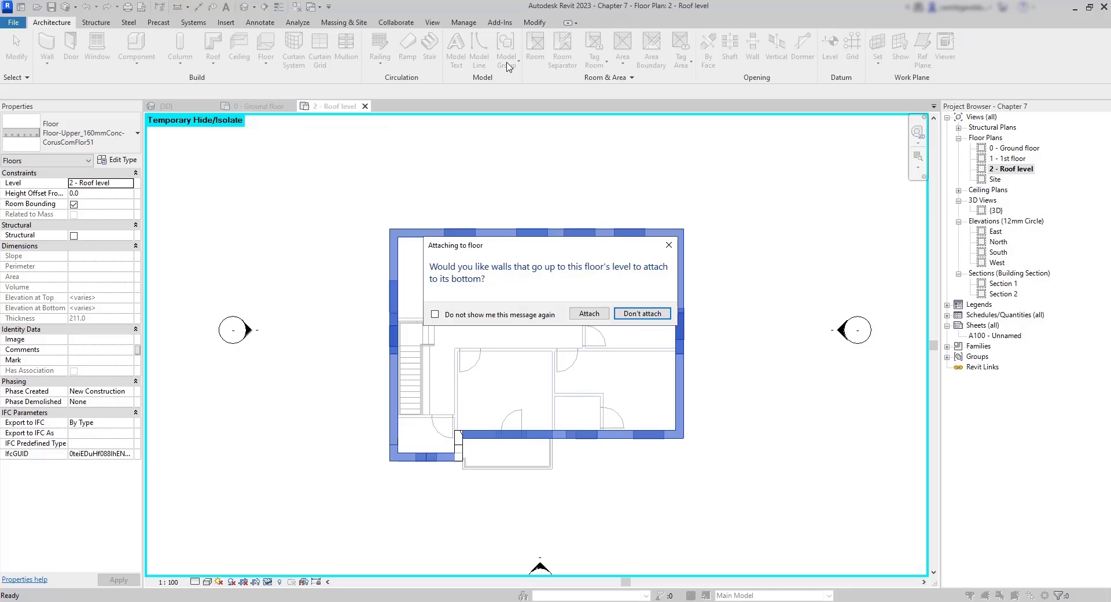
click(588, 311)
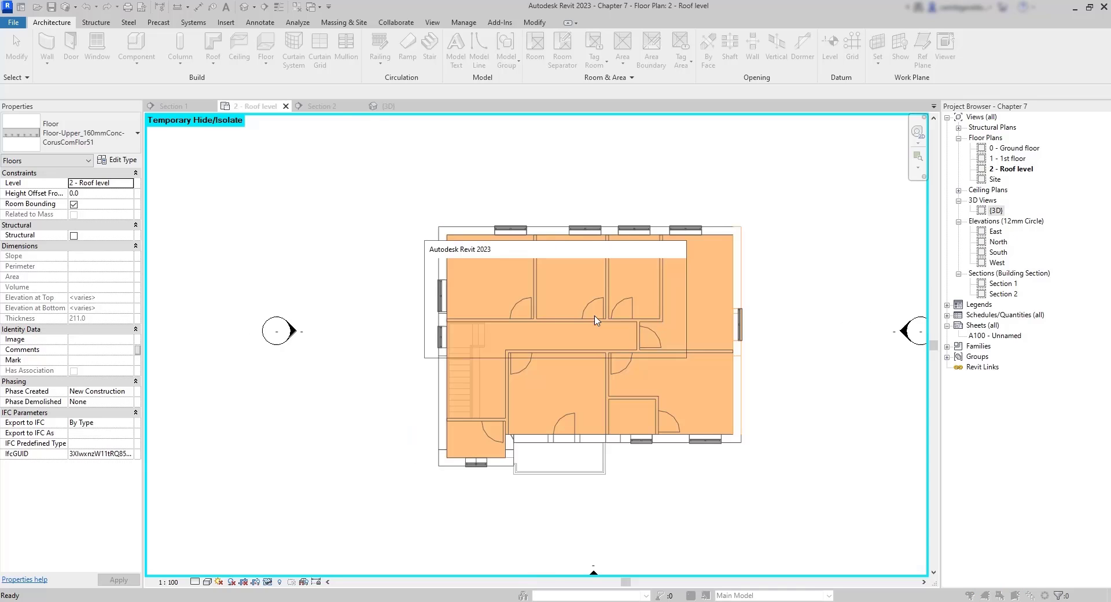
Step: Review and accept the wall attachment warnings, and join the roof level floor with the overlapping walls, cutting the shared volume from them
drag(605, 254, 455, 249)
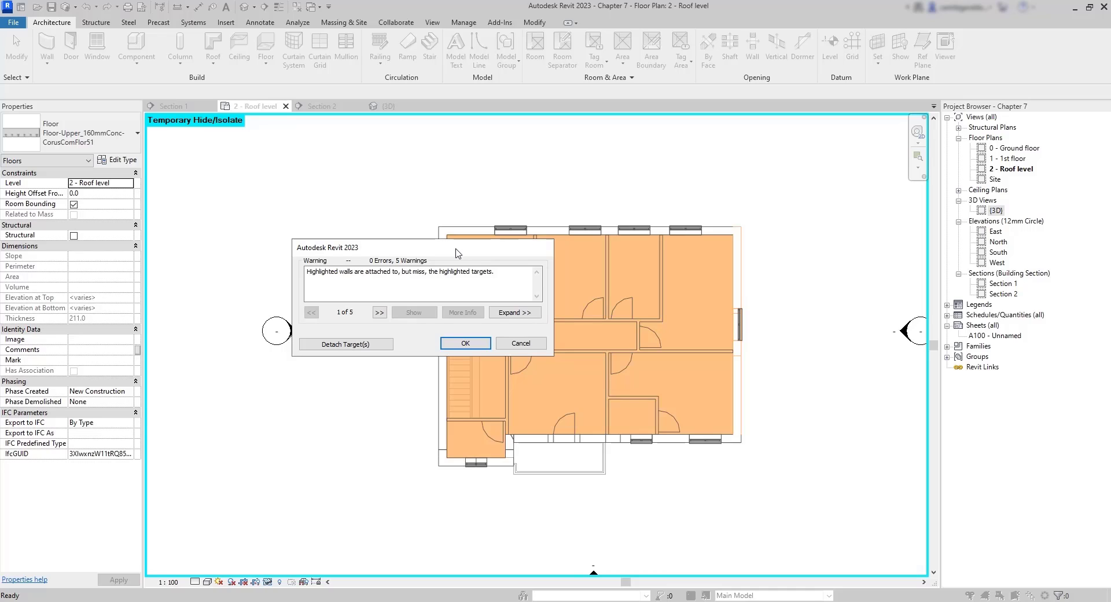
drag(458, 253, 350, 269)
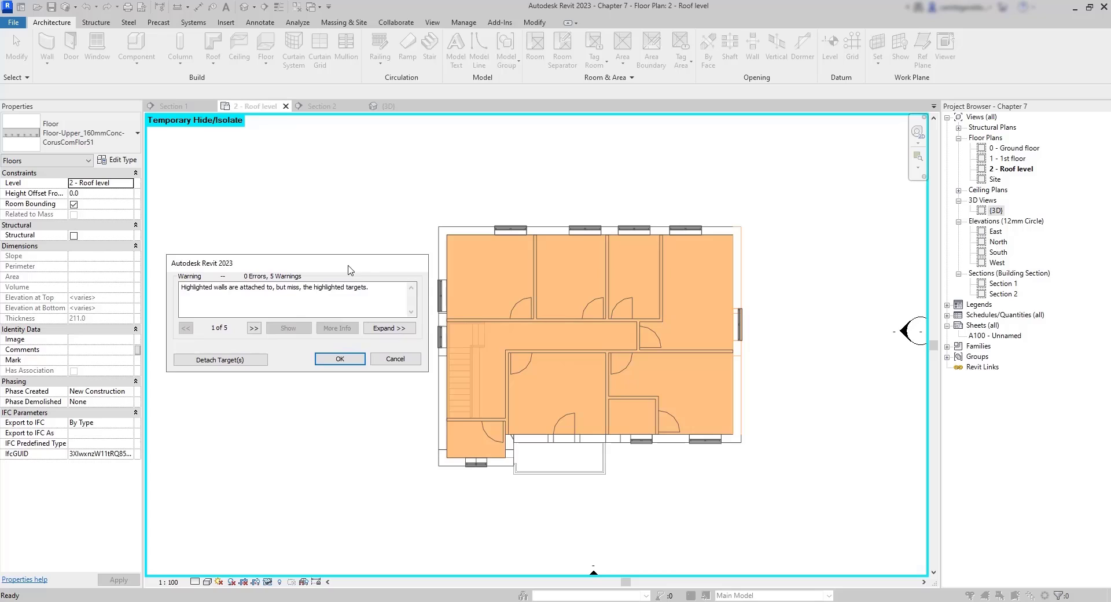
click(253, 328)
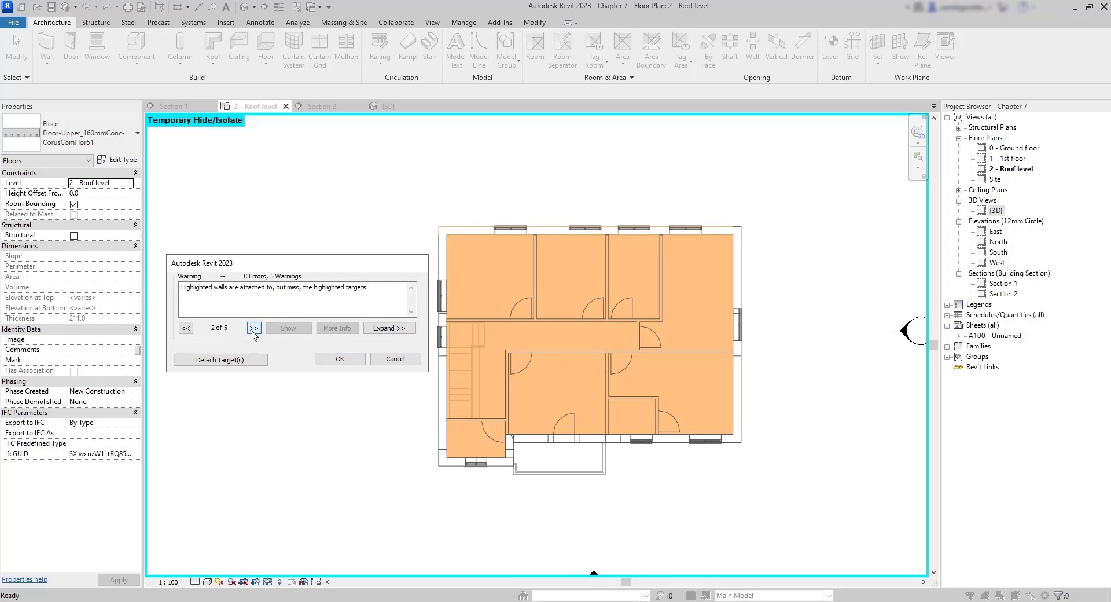
click(253, 328)
click(254, 328)
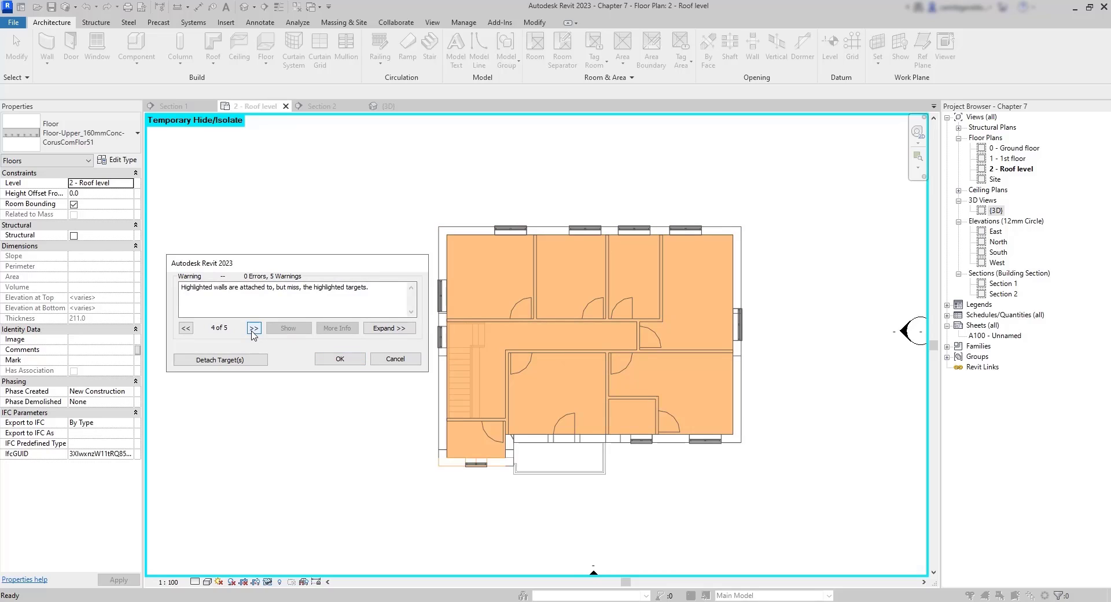
click(254, 328)
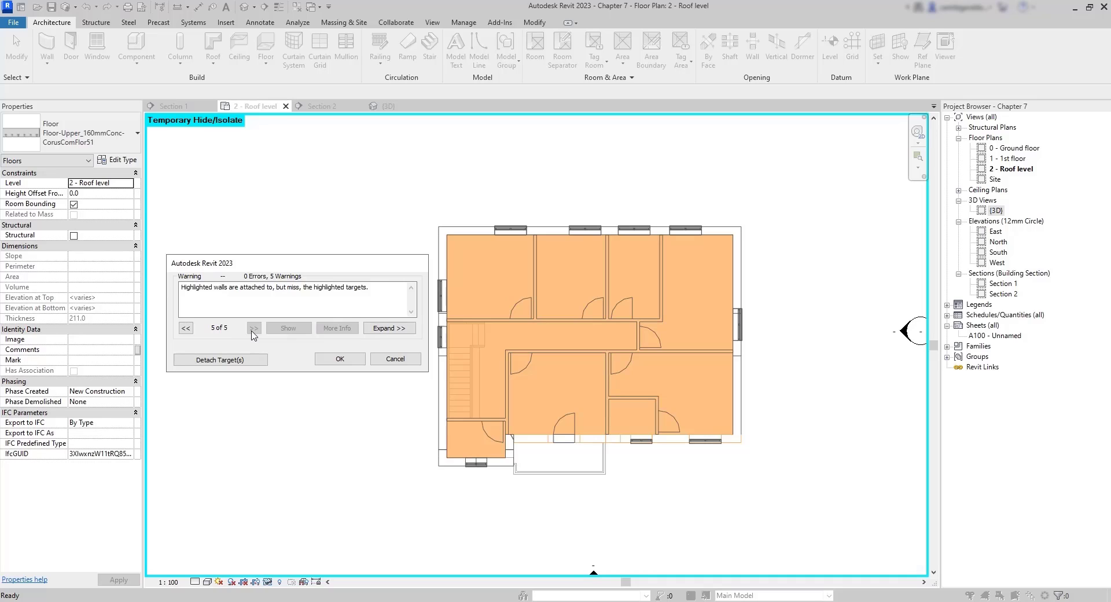
click(342, 359)
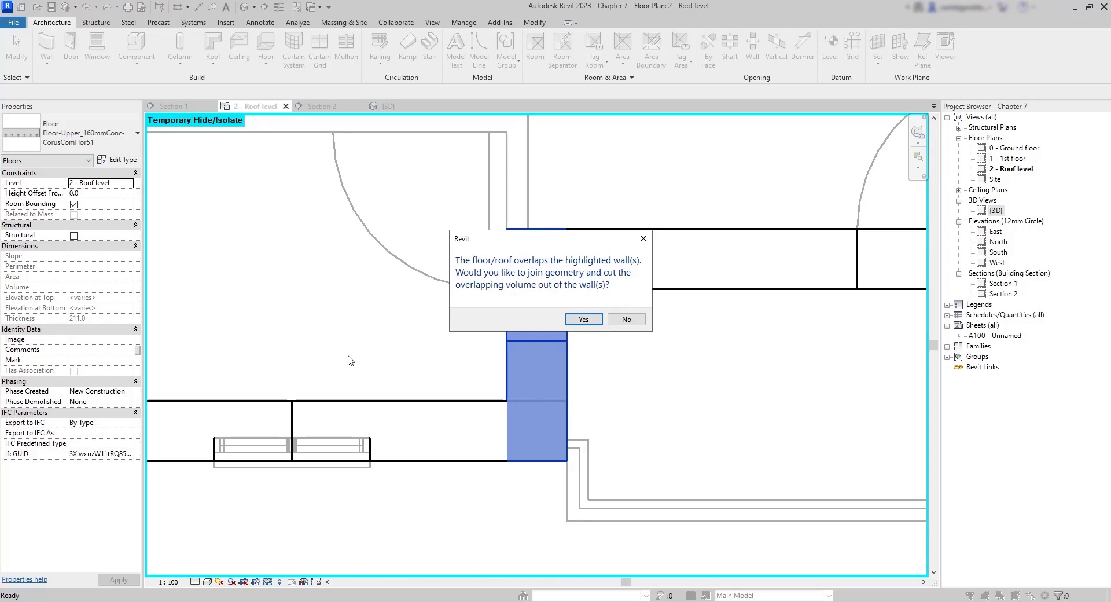
click(584, 319)
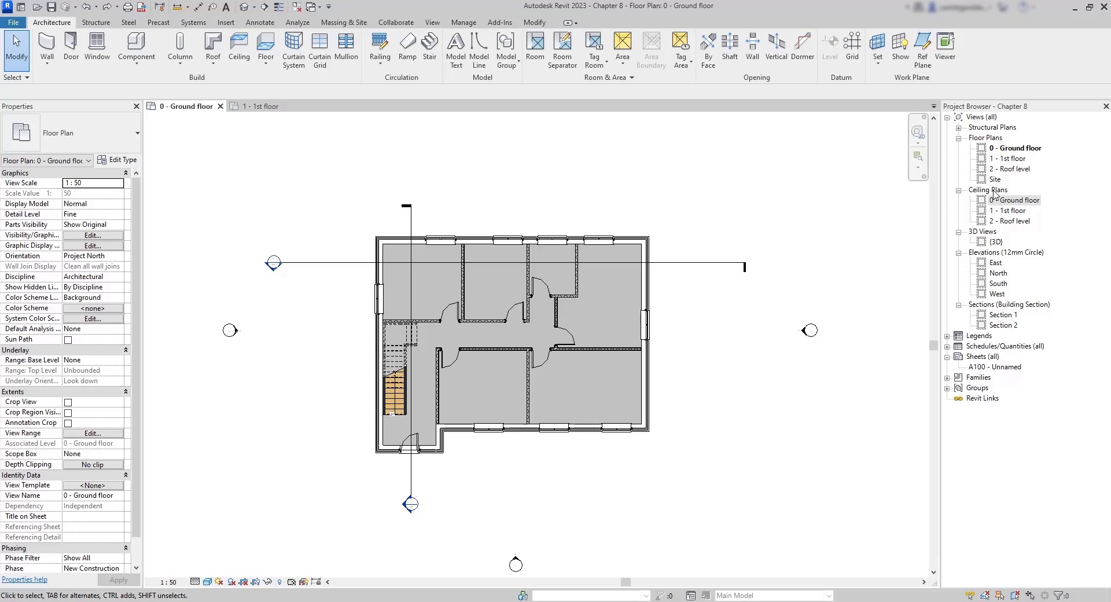
Step: Open the 0 - Ground floor ceiling plan and start an automatic ceiling with the compound type 600x600mm_Grid
double_click(1017, 200)
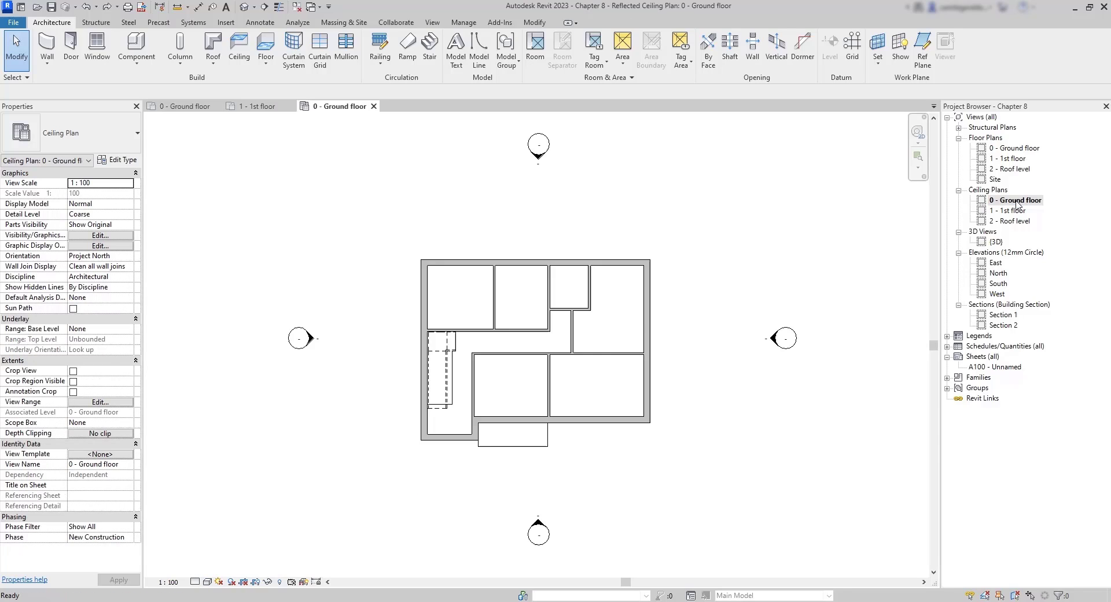
scroll(509, 375, up, 3)
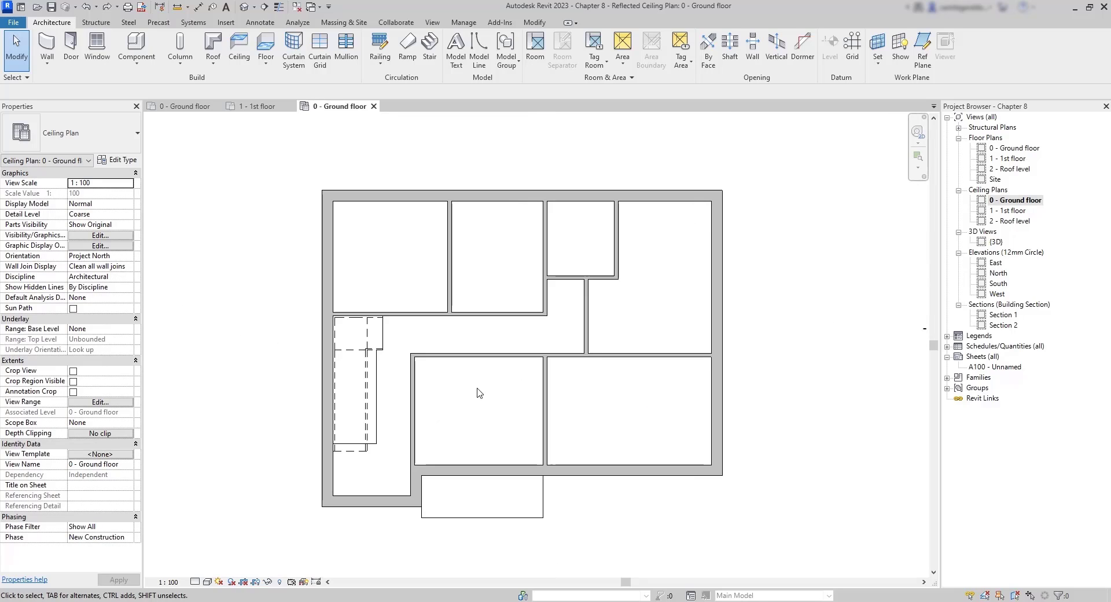
click(249, 41)
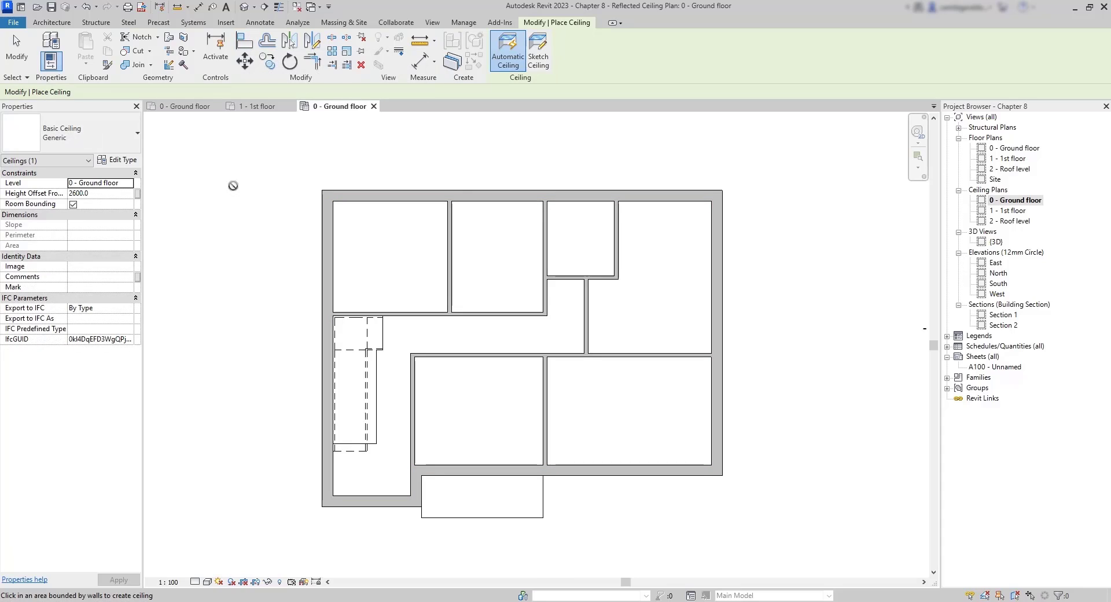
click(108, 144)
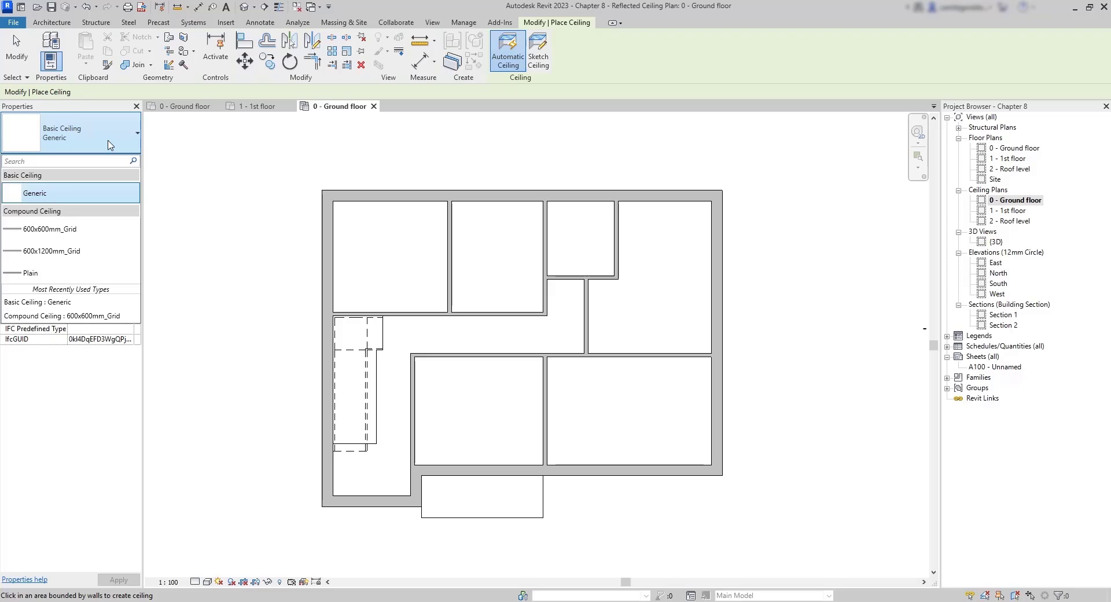
click(57, 229)
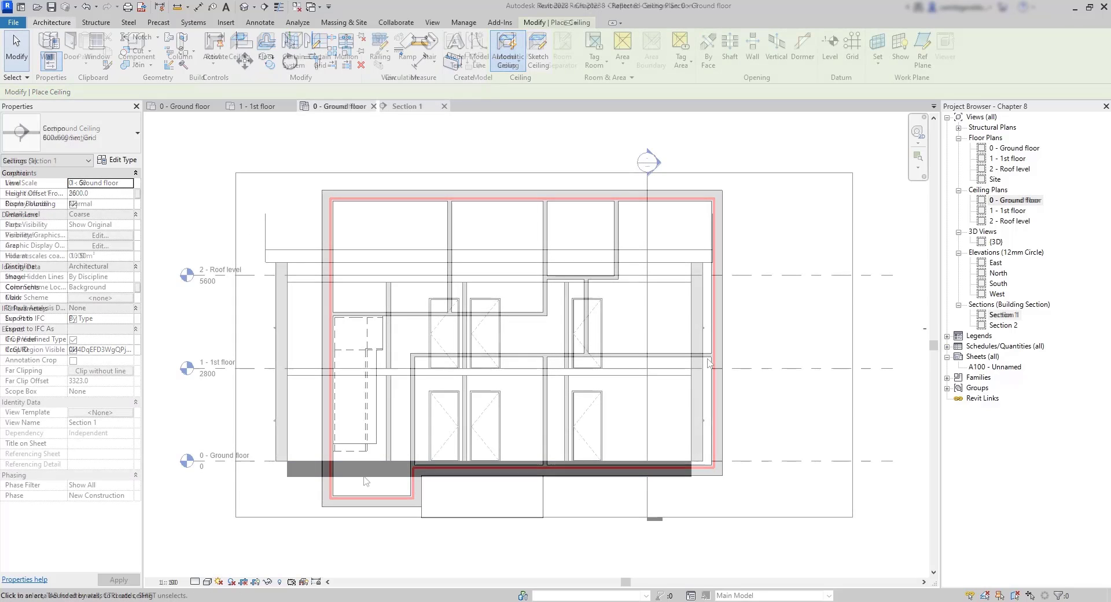
Step: Check the space below the upper floor in Section 1, and set the new ceiling's height offset to 2450
scroll(242, 454, up, 4)
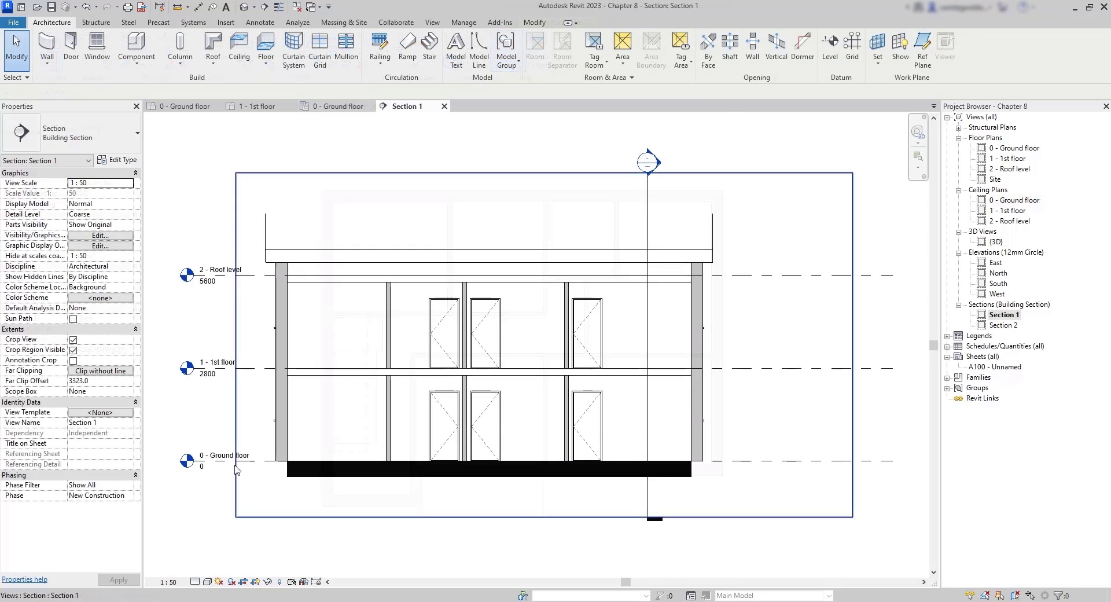
scroll(240, 451, up, 2)
middle_drag(270, 422, 366, 437)
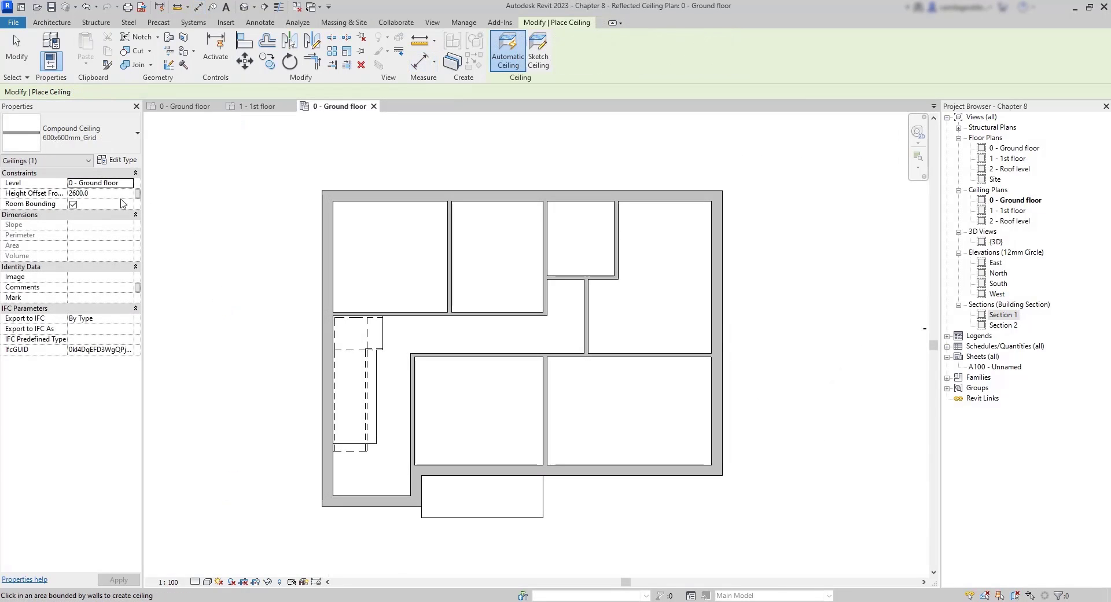
click(107, 193)
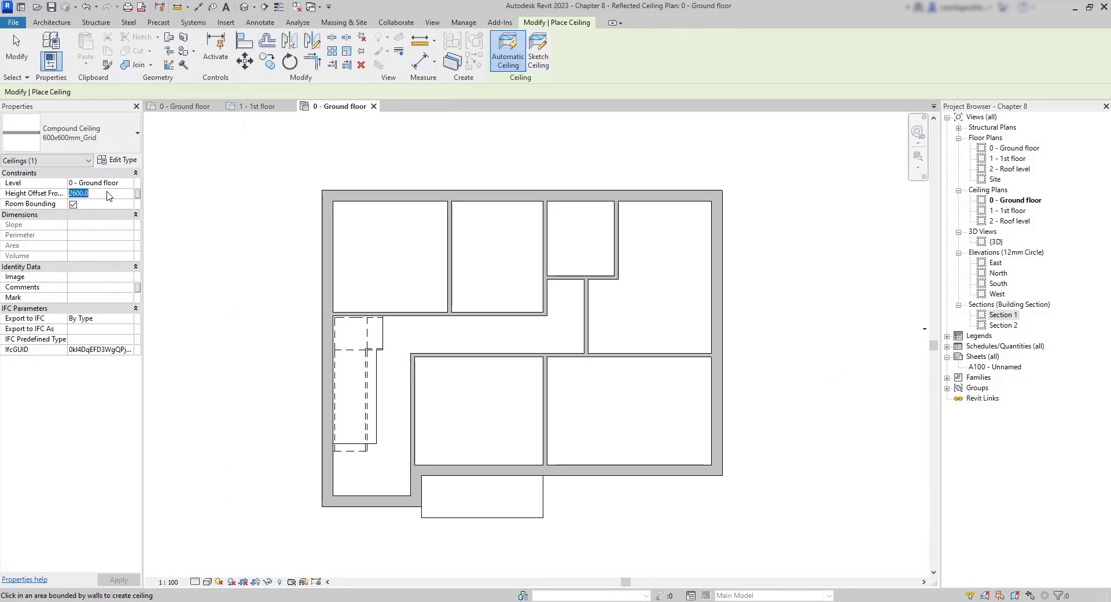
text(245)
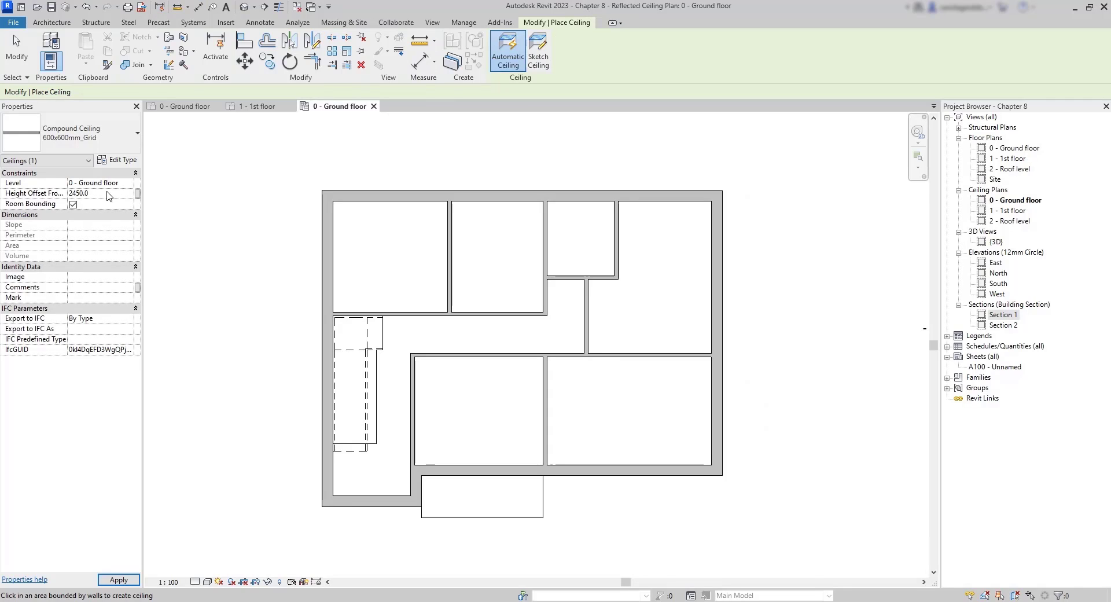
Step: Place automatic ceilings in the six enclosed ground floor rooms, leaving out the stair hall and corridor
click(366, 251)
click(490, 259)
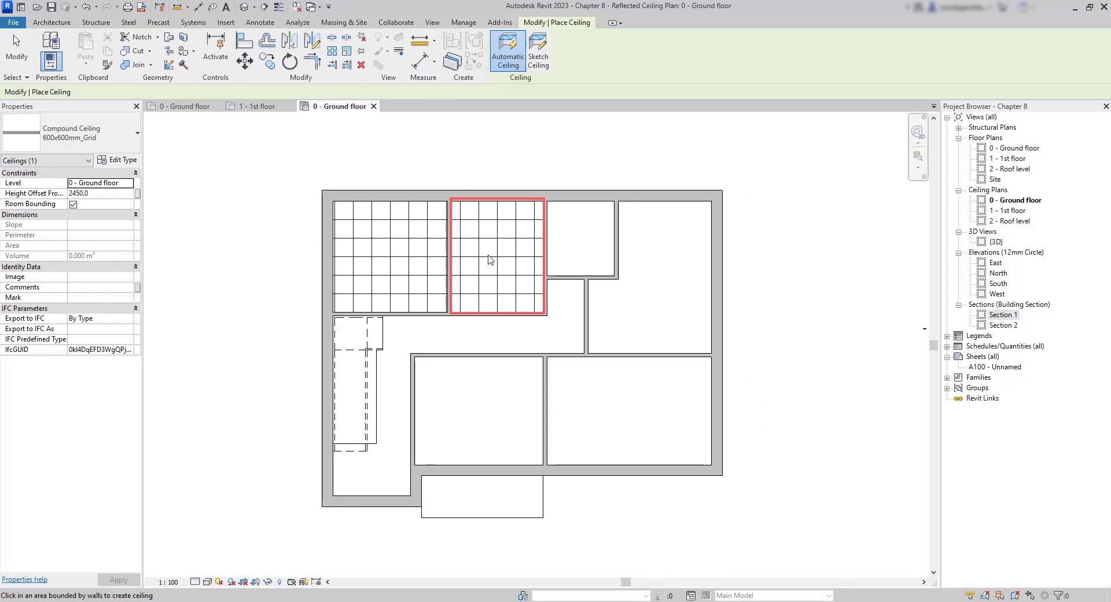
click(569, 247)
click(634, 289)
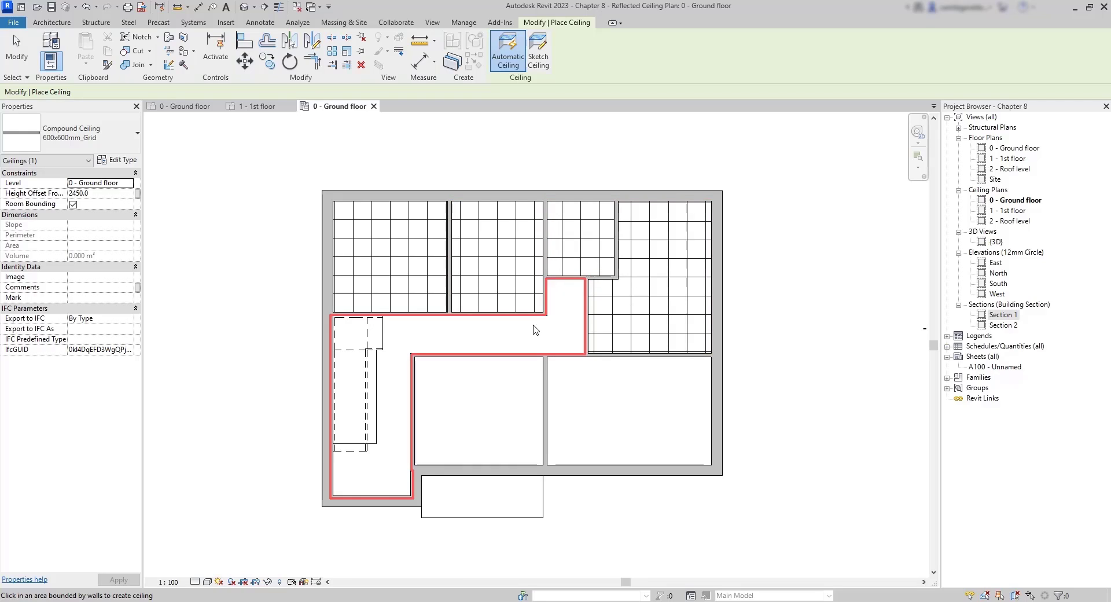
click(596, 433)
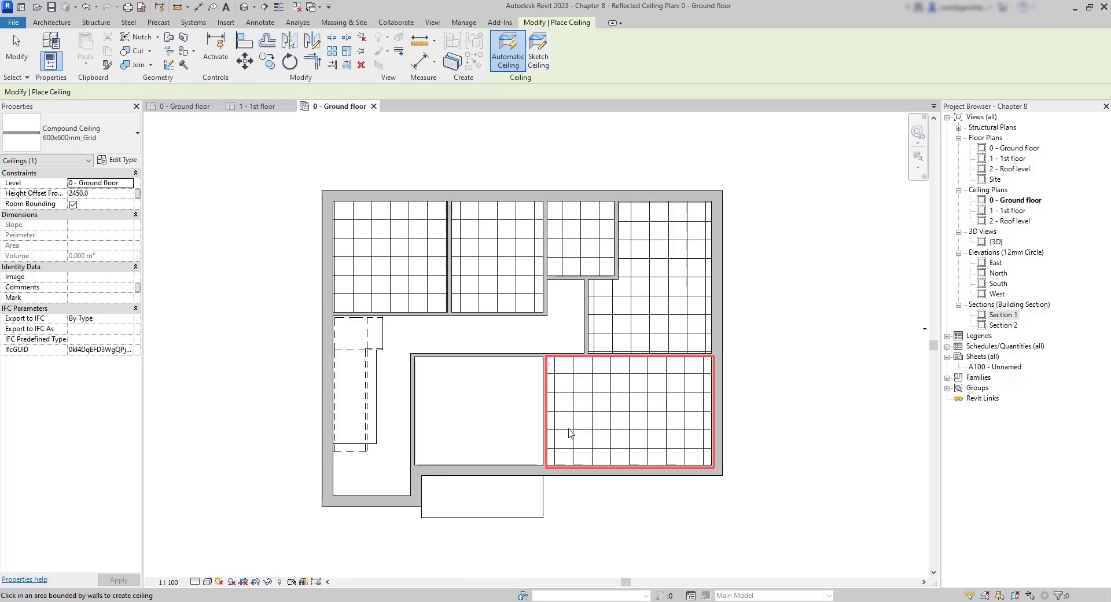
click(501, 430)
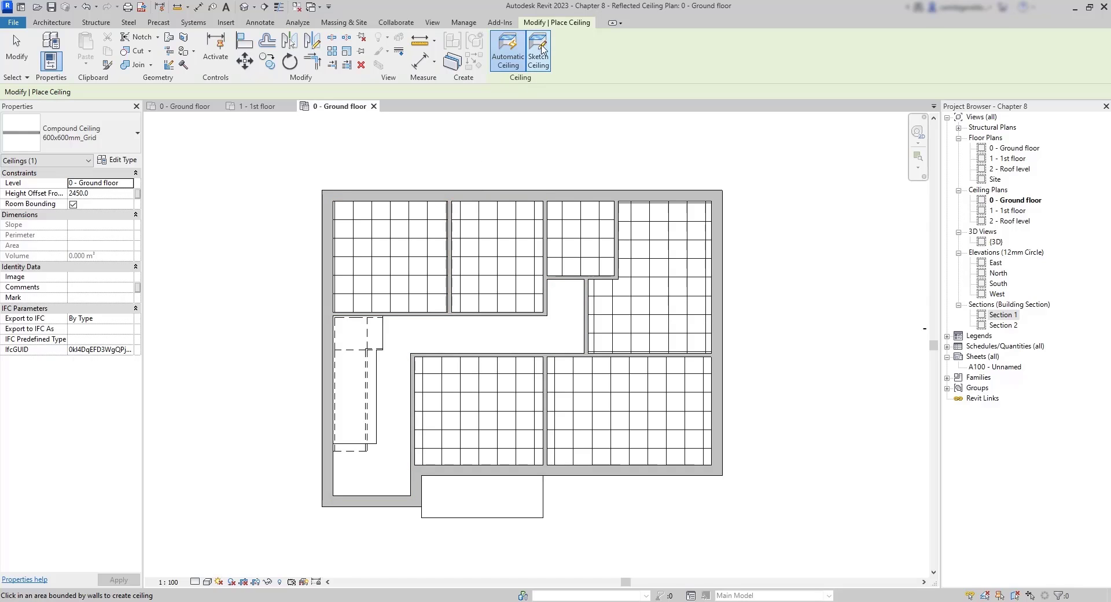
Step: Start a sketched ceiling for the ground floor corridor, drawing its boundary around the east end and along the south wall to the stair hall corner
click(540, 49)
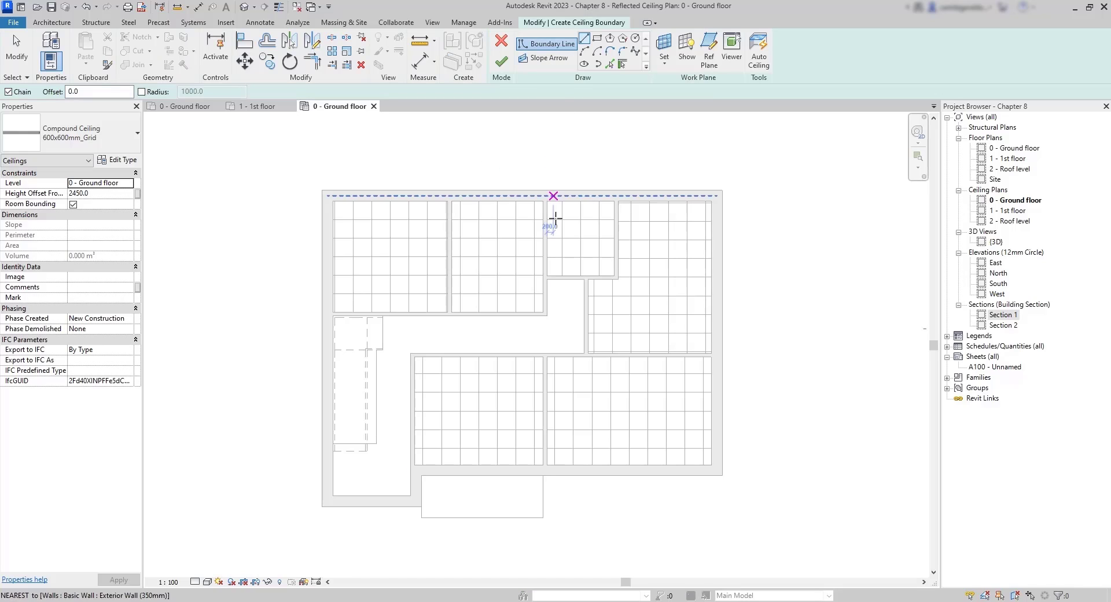
scroll(547, 316, up, 2)
scroll(549, 317, up, 2)
click(544, 313)
click(544, 216)
click(642, 216)
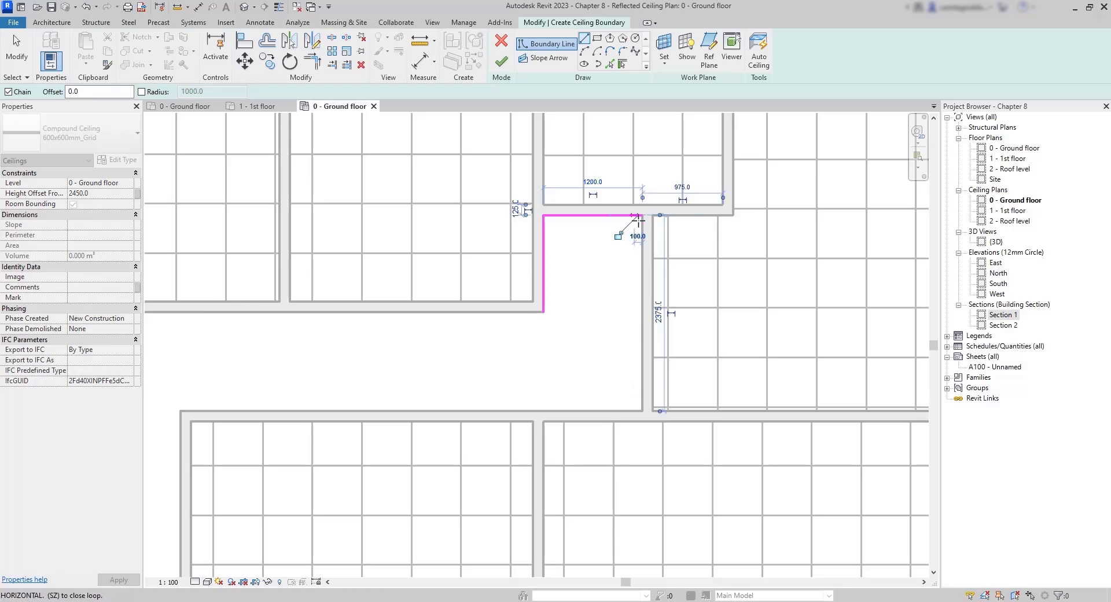
click(642, 410)
click(178, 411)
Step: Continue the ceiling boundary down the stair hall and around the stair opening, close it along the corridor's north wall, and finish the sketch
middle_drag(179, 411, 496, 285)
scroll(496, 285, down, 2)
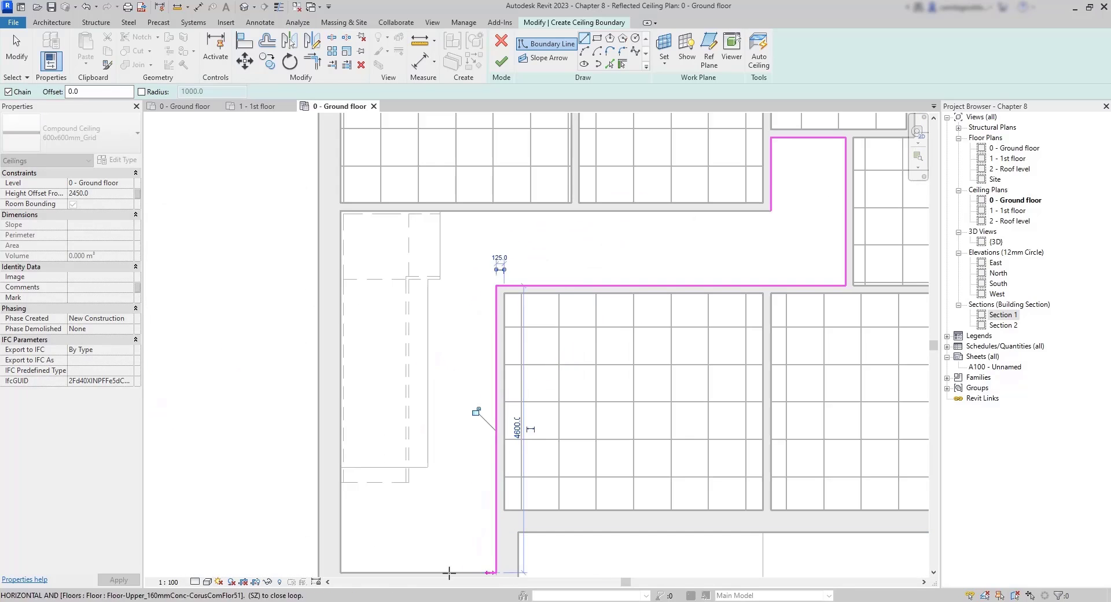
click(496, 571)
click(341, 571)
click(428, 467)
scroll(436, 288, up, 2)
click(422, 271)
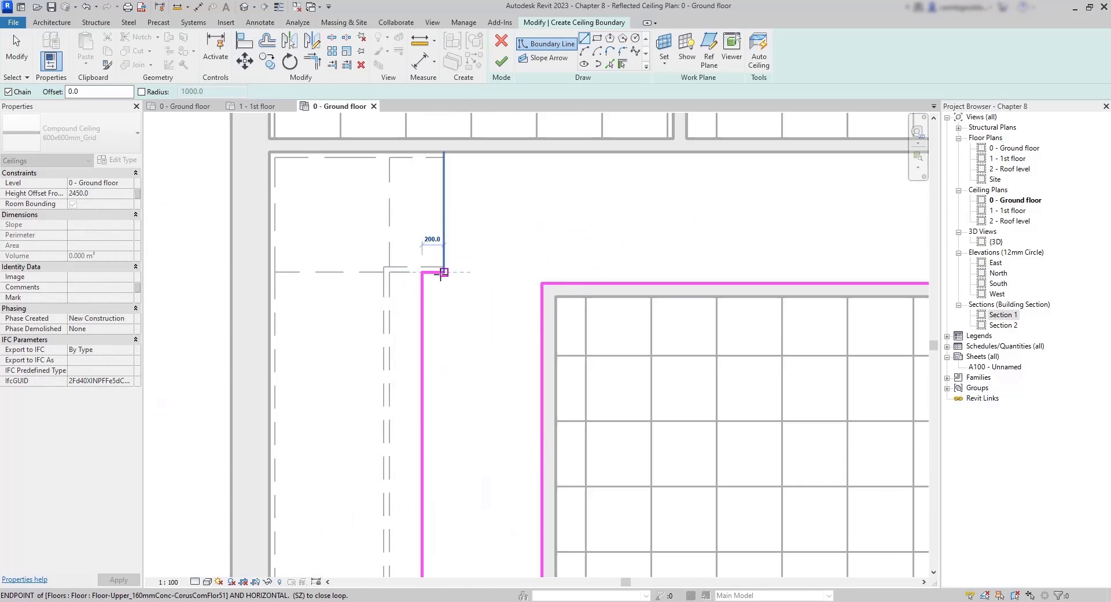
click(443, 272)
click(444, 153)
scroll(444, 152, down, 2)
click(767, 153)
scroll(553, 248, down, 2)
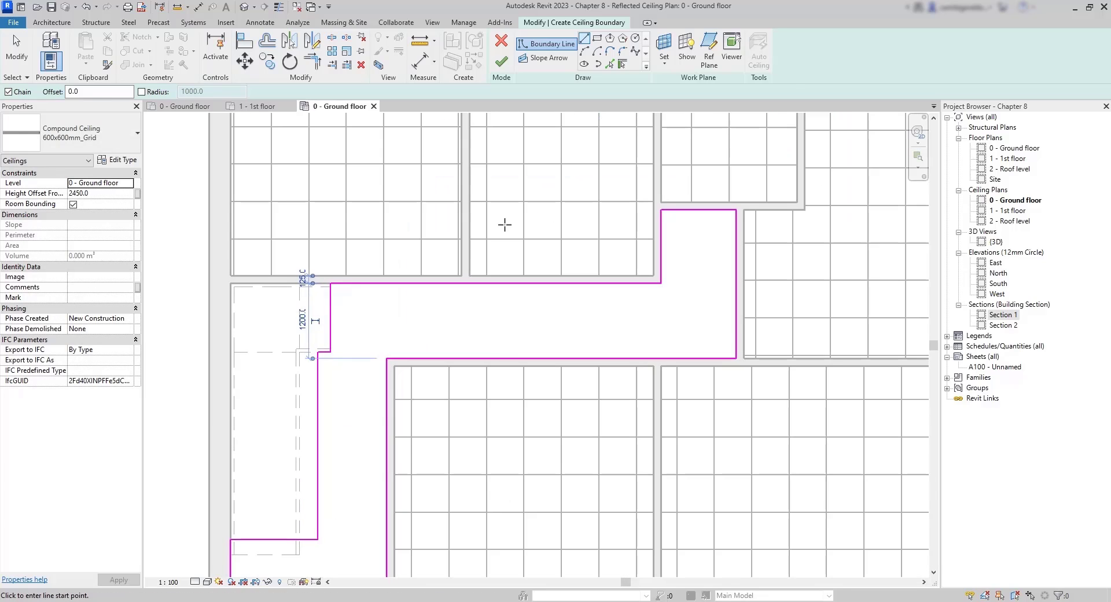
click(501, 61)
scroll(699, 463, down, 3)
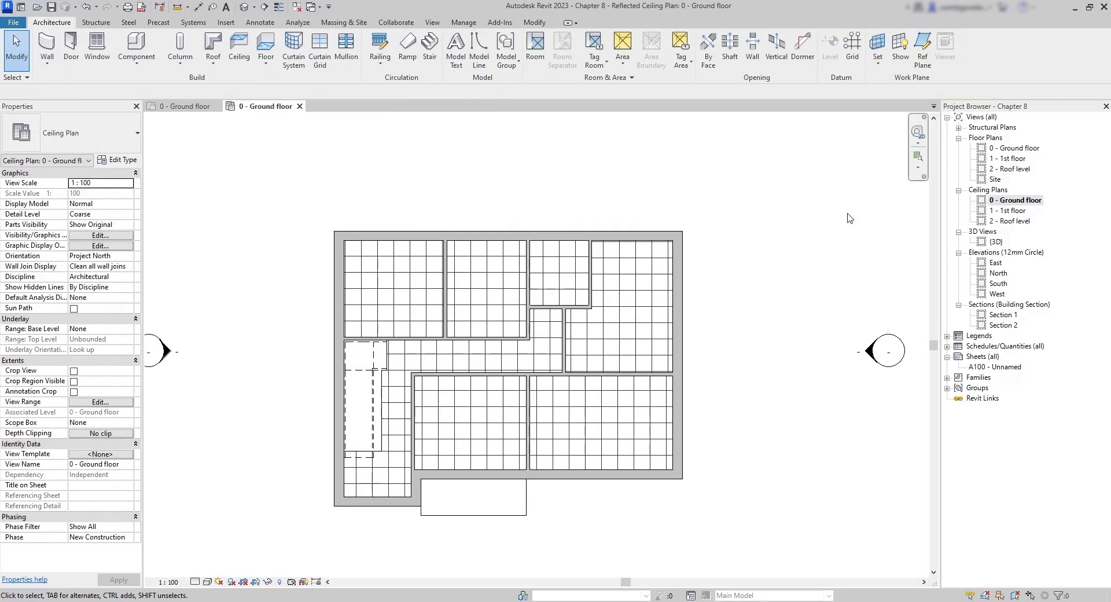
Step: In the 1 - 1st floor ceiling plan, place automatic 600x600mm_Grid ceilings at a 2450 offset in every room, including the stair hall and corridor
click(1007, 211)
double_click(1007, 211)
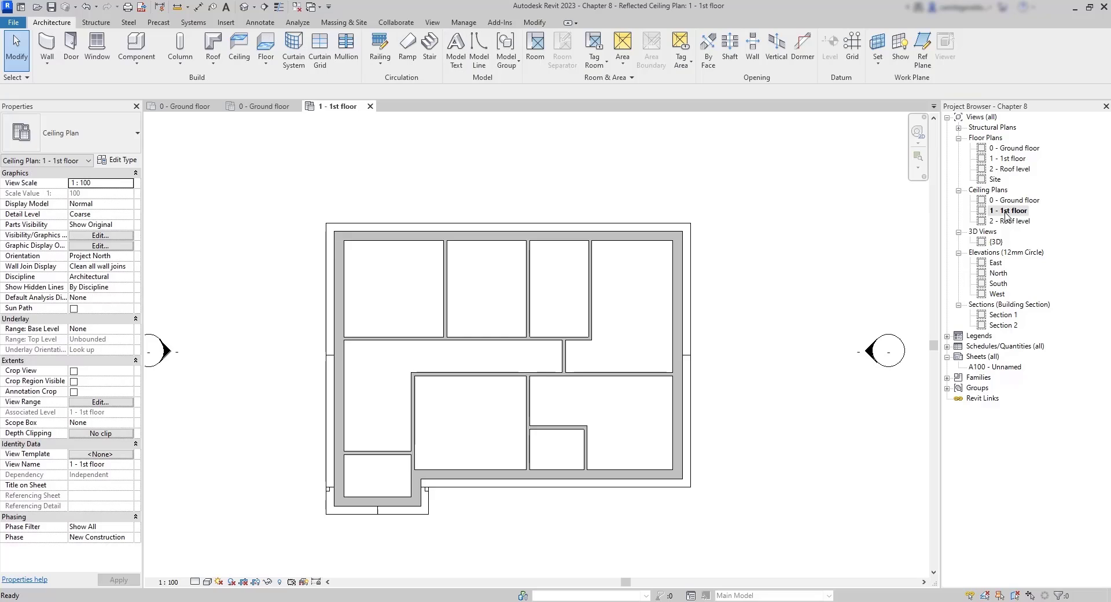
click(245, 43)
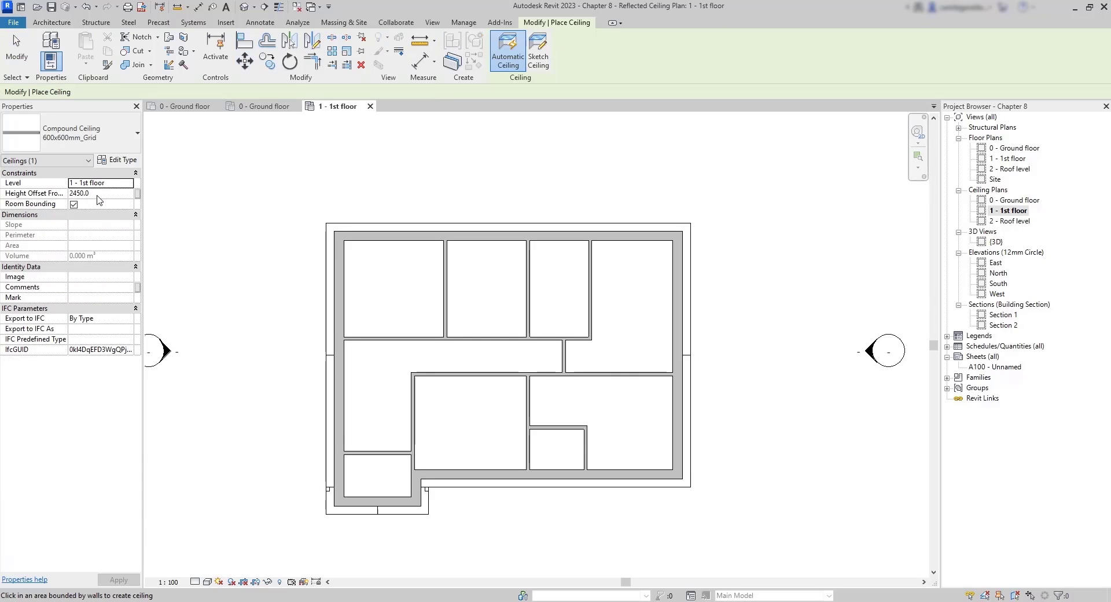
click(380, 265)
click(492, 273)
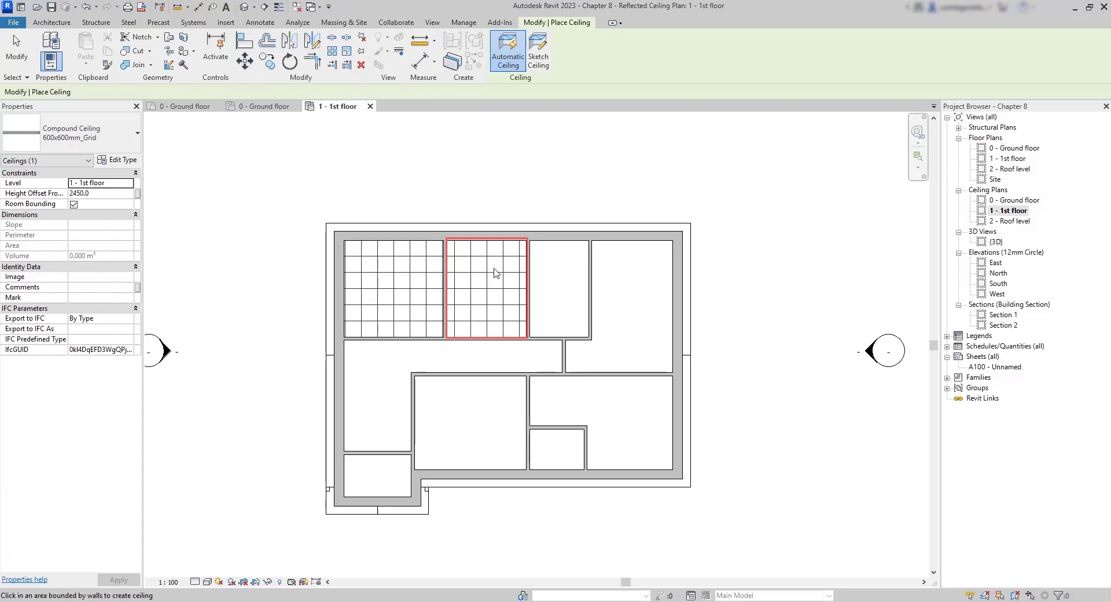
click(547, 280)
click(639, 301)
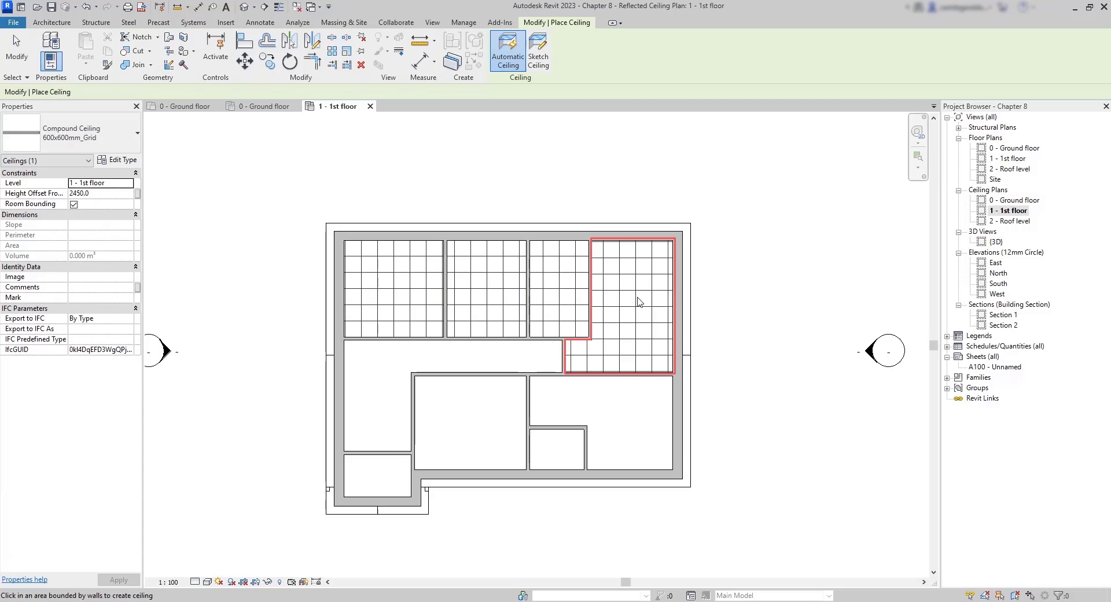
click(623, 427)
click(562, 459)
click(470, 422)
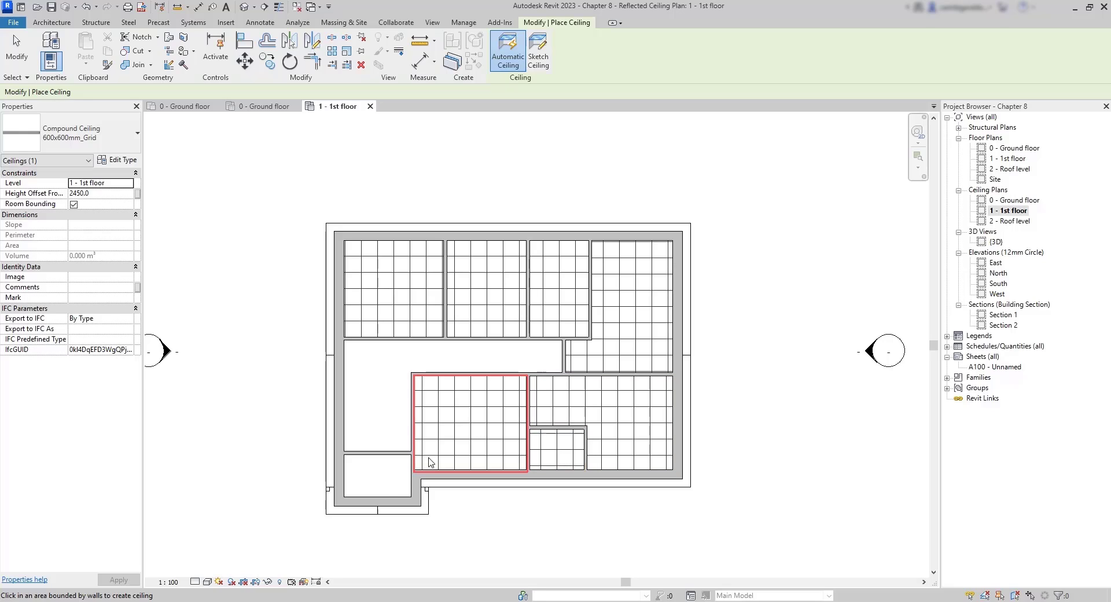
click(374, 479)
click(365, 410)
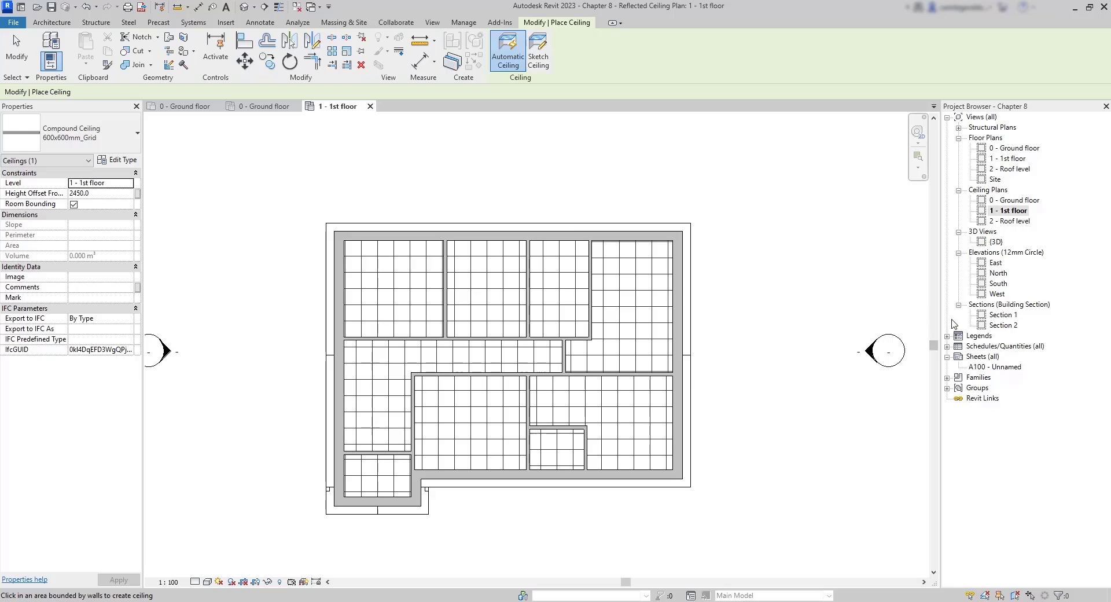
Step: Examine the new ceilings on both floors in Section 1, focusing on the first floor ceiling below the roof level slab
double_click(1002, 316)
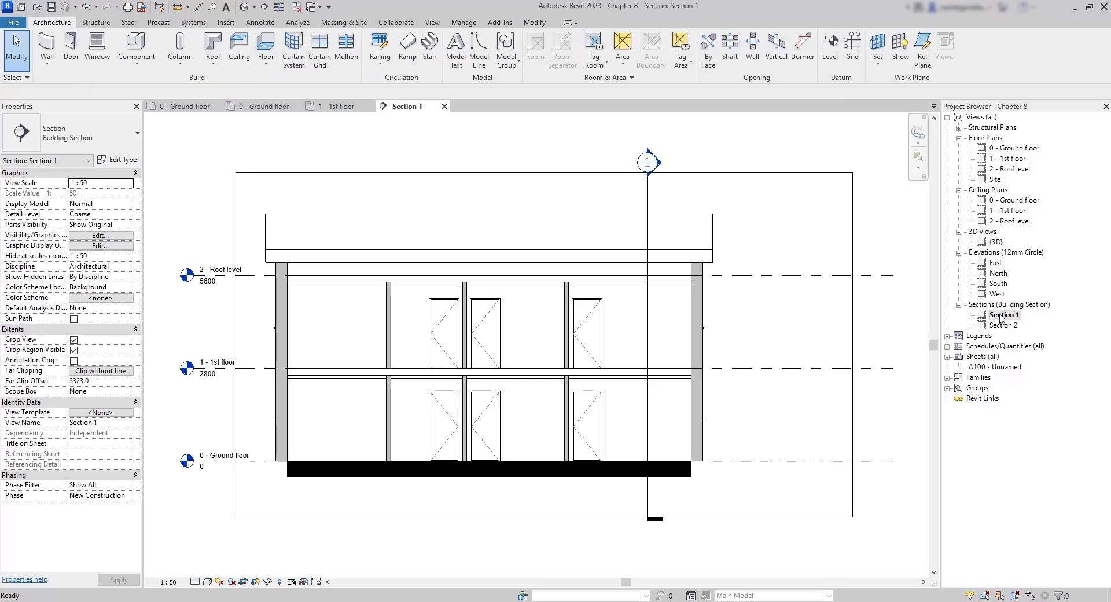
scroll(347, 335, up, 2)
scroll(347, 334, up, 1)
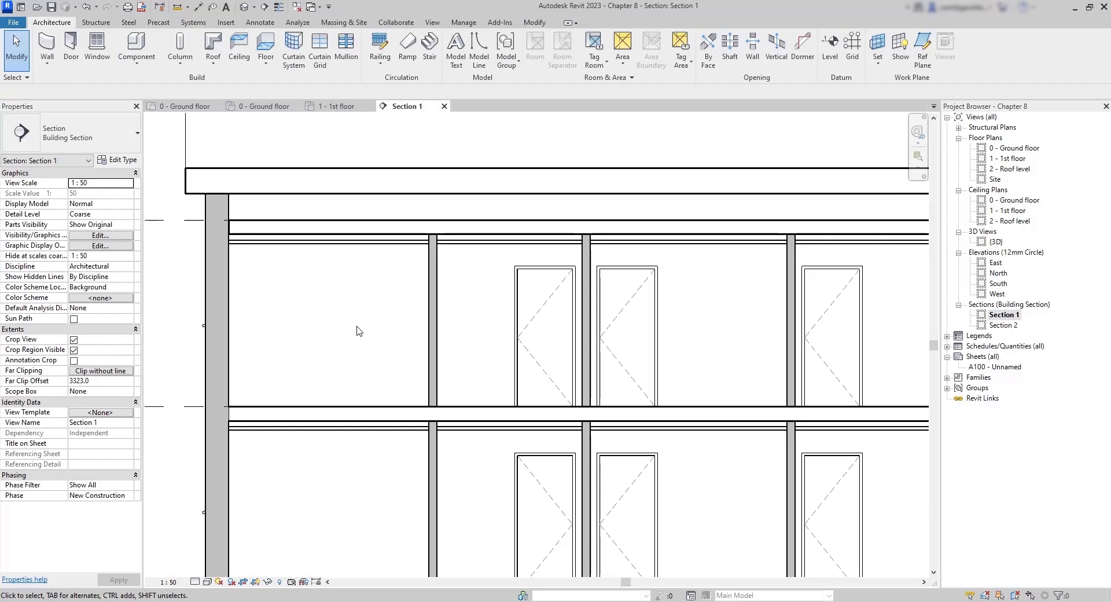
click(353, 242)
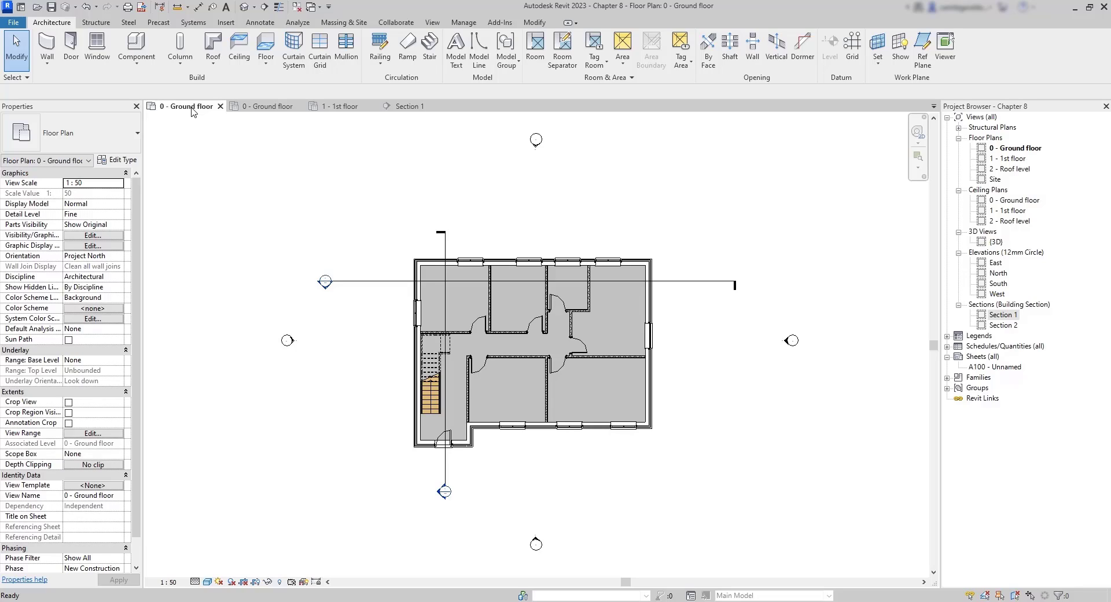
Step: Place tagged rooms on the ground floor in the two southern rooms, the eastern room and the small northern room beside it
scroll(524, 376, up, 3)
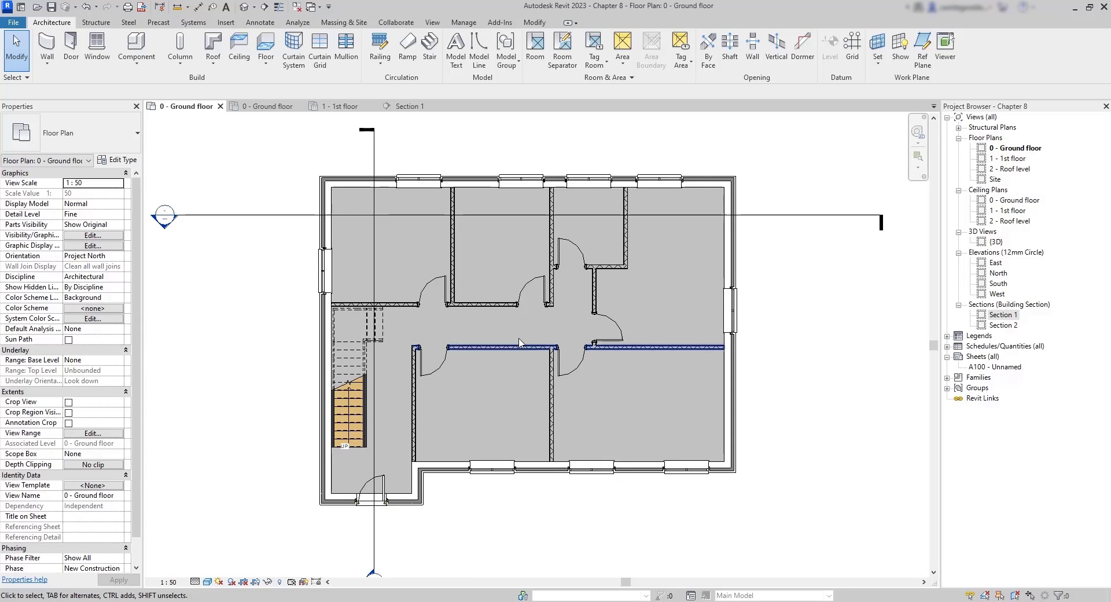
click(540, 53)
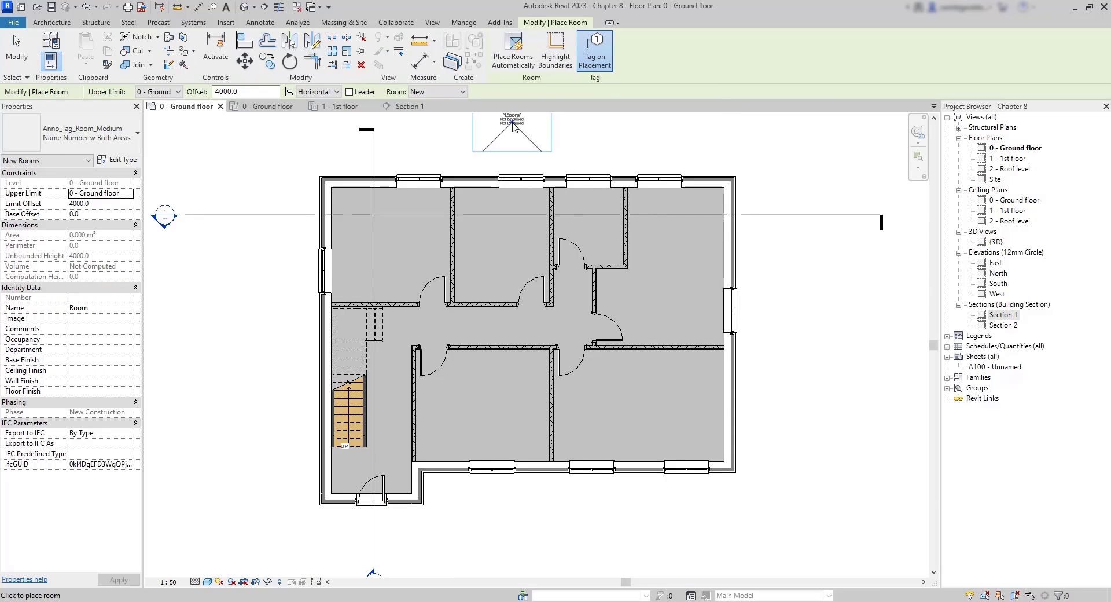
click(485, 417)
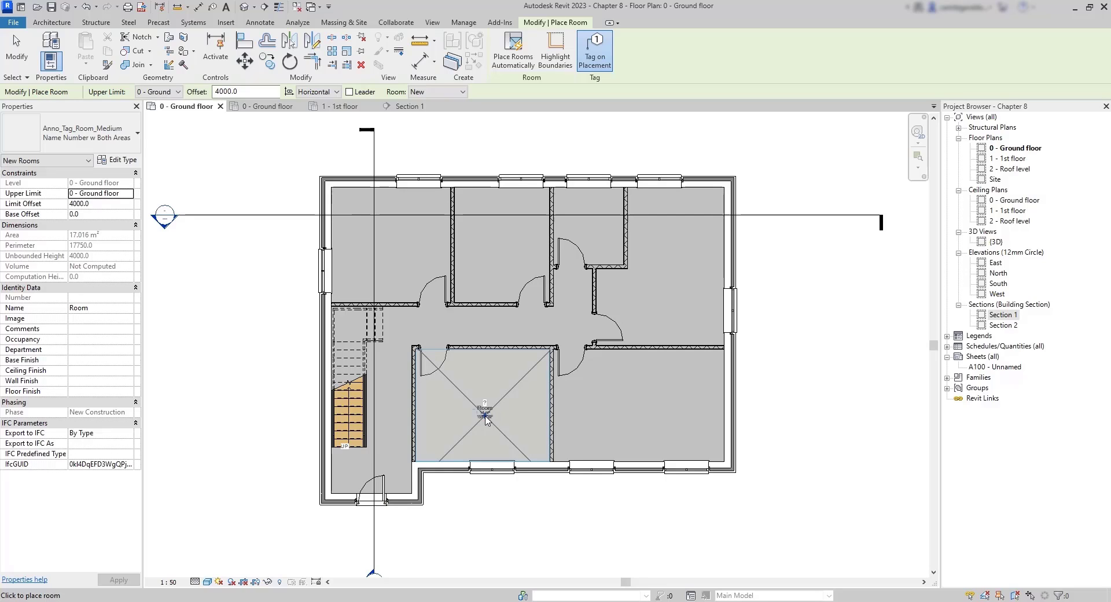
click(634, 414)
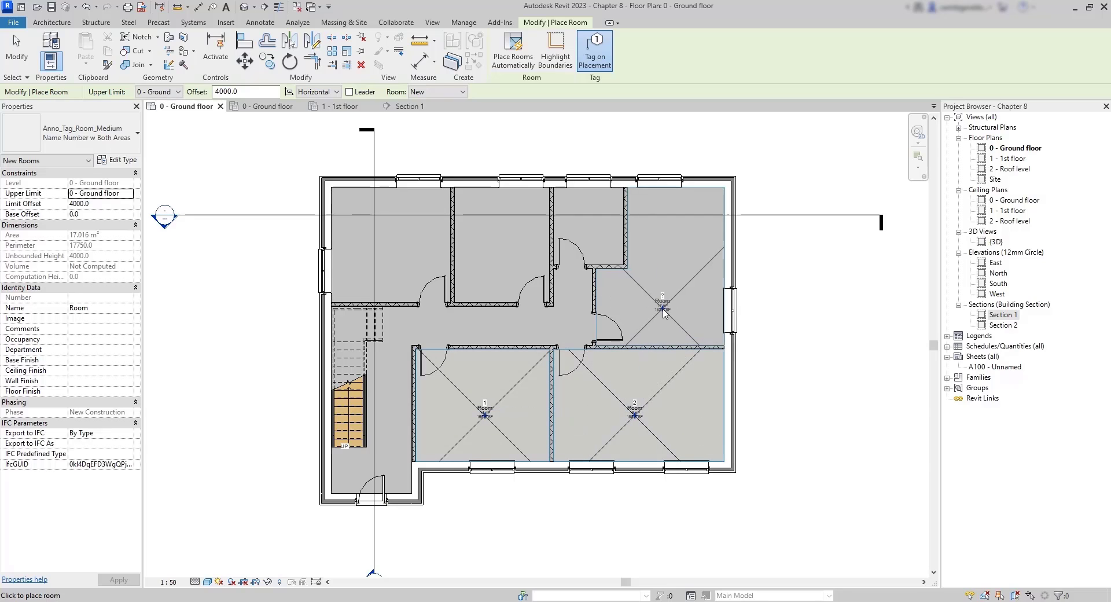
click(665, 313)
scroll(572, 228, up, 4)
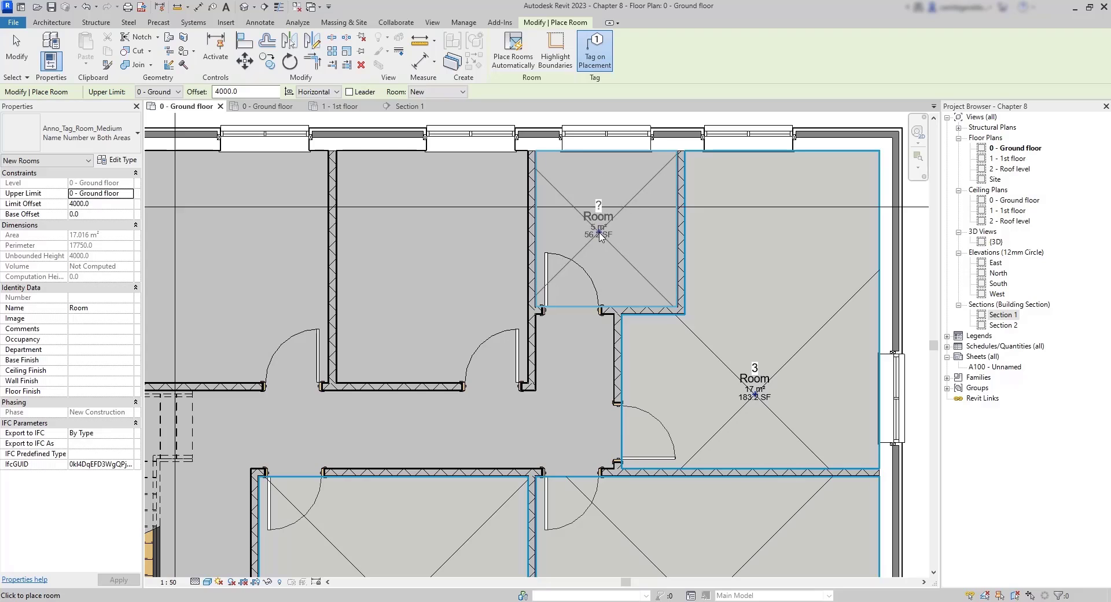
click(604, 232)
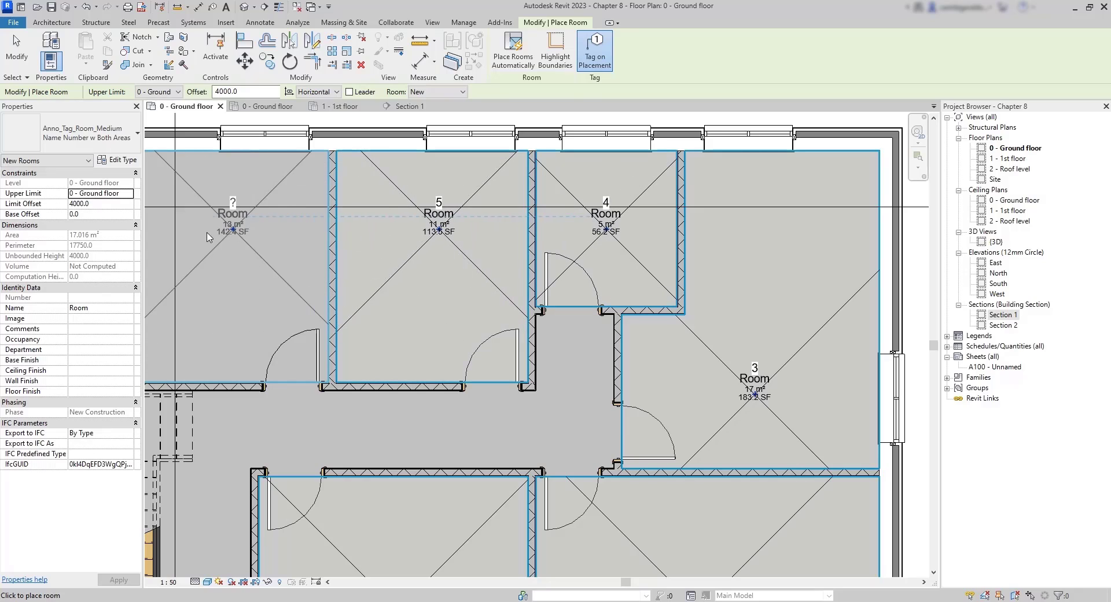
Step: Place tagged rooms in the northwest room and the combined corridor and stair hall, and finish placing rooms
middle_drag(211, 242, 457, 248)
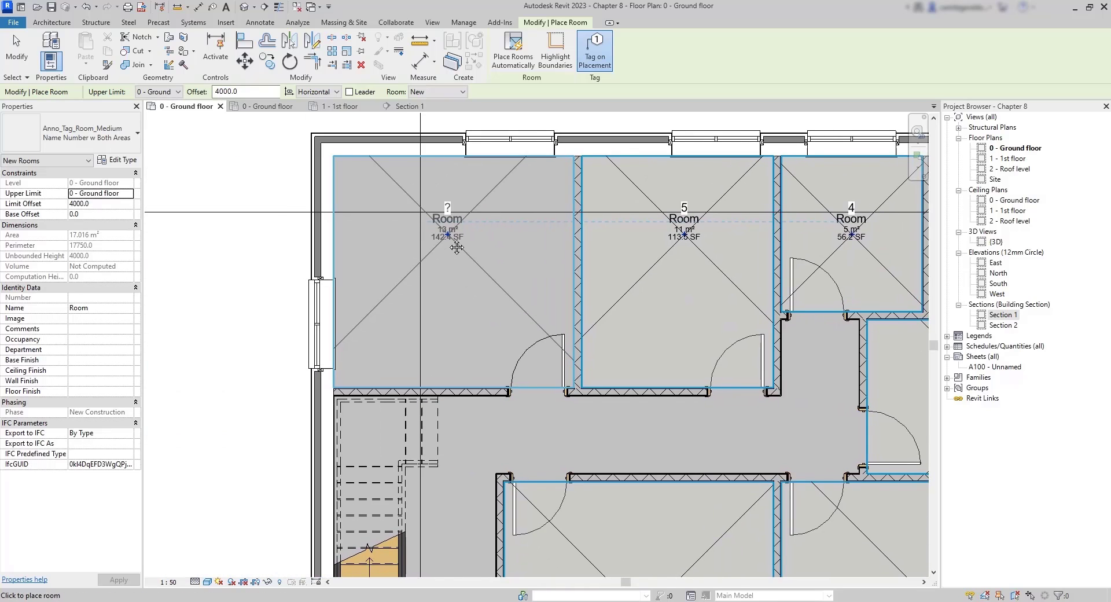
click(407, 290)
scroll(408, 290, down, 4)
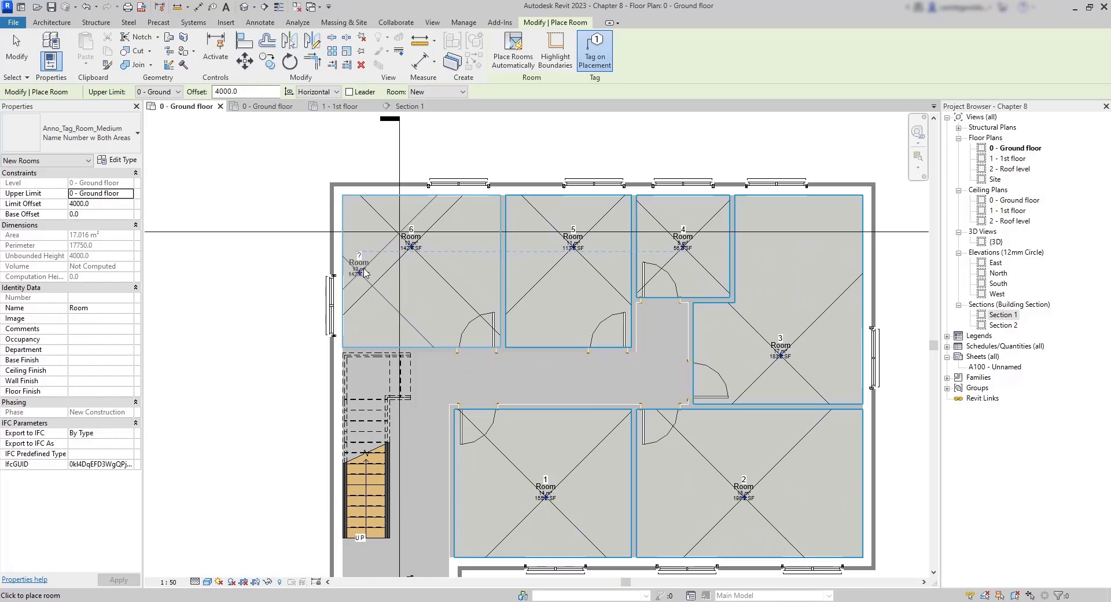
scroll(469, 302, up, 2)
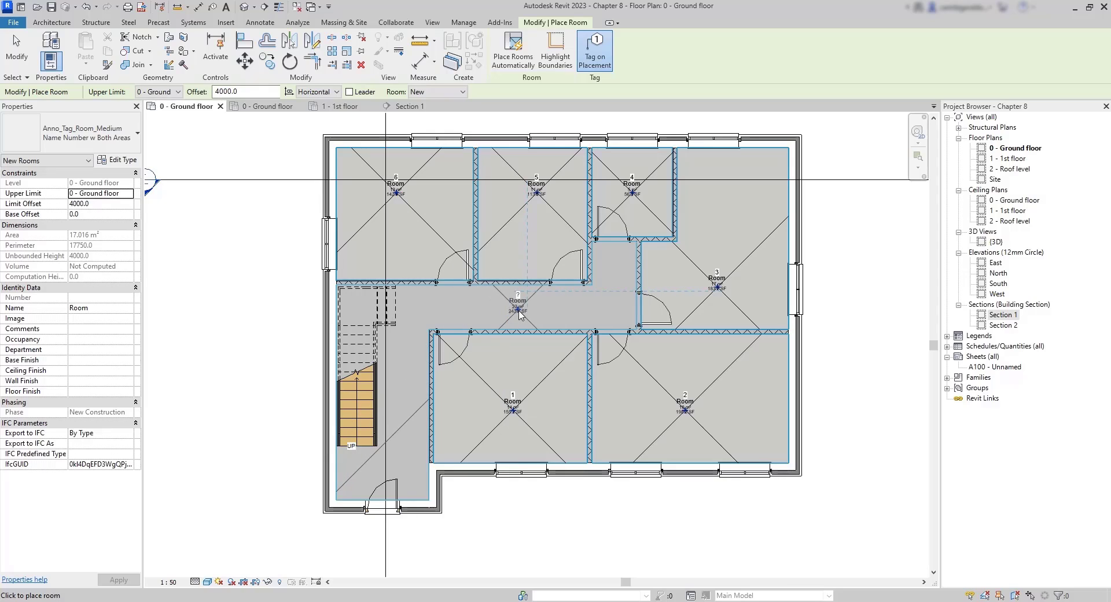
click(519, 312)
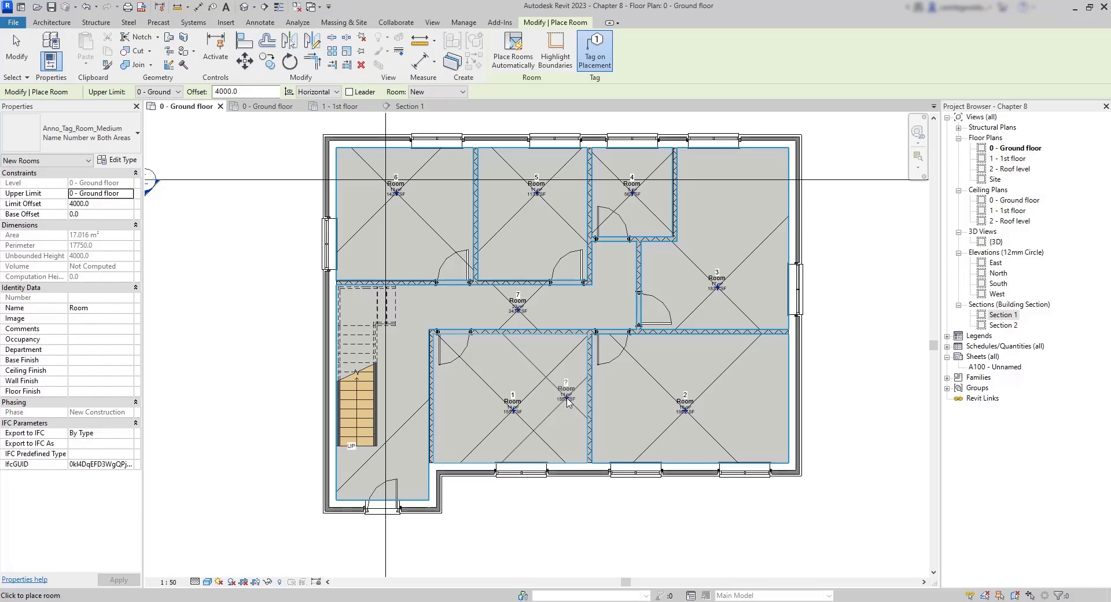
key(Escape)
key(Escape)
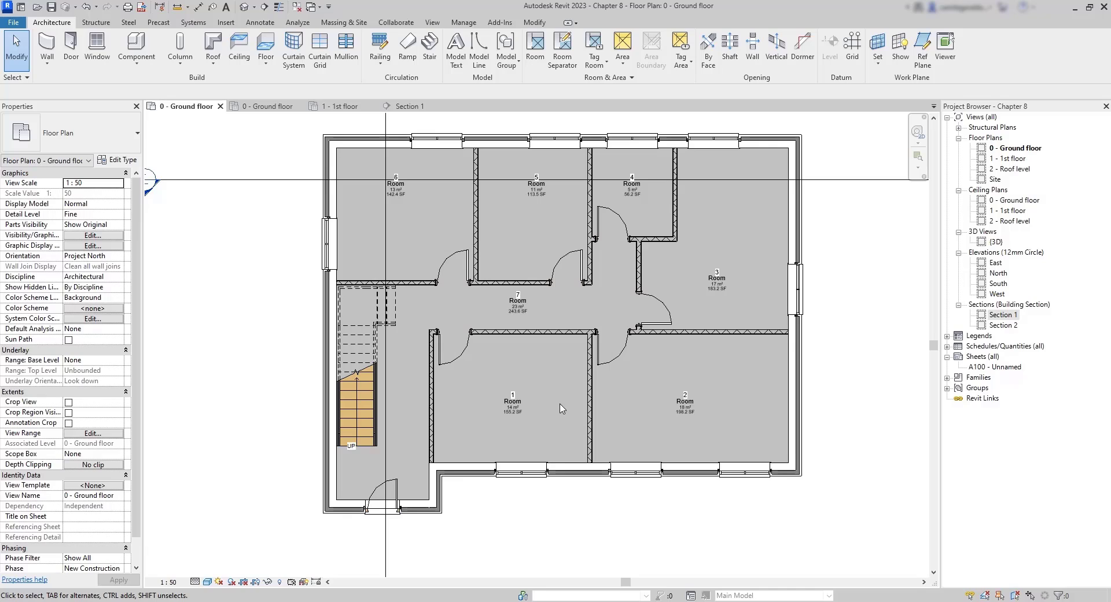
Step: Rename room 1, south of the corridor, as Living Room in its room tag
scroll(519, 411, up, 5)
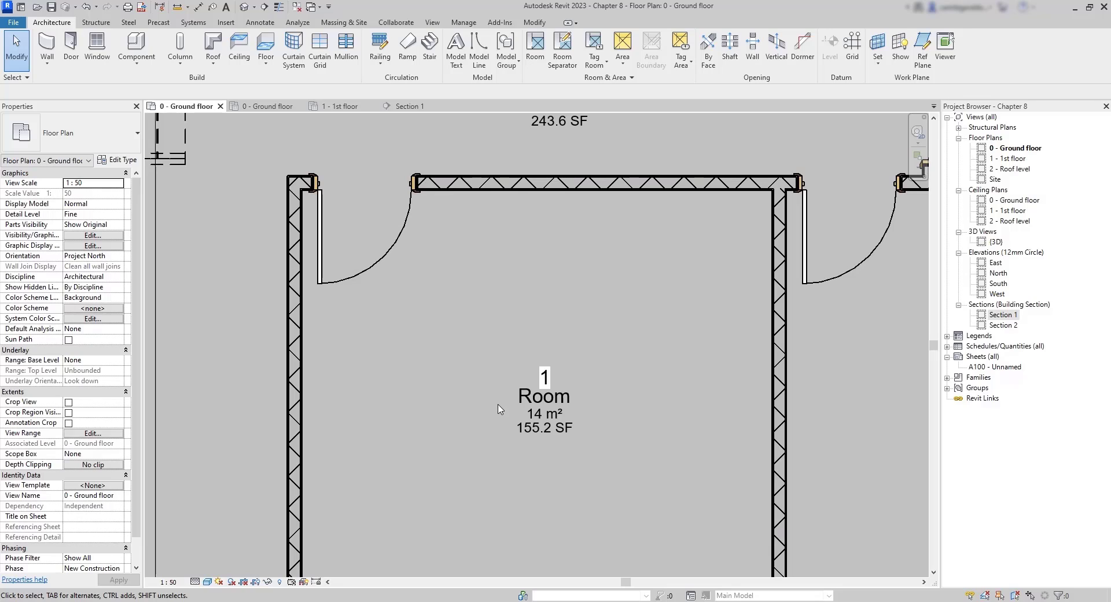
double_click(529, 400)
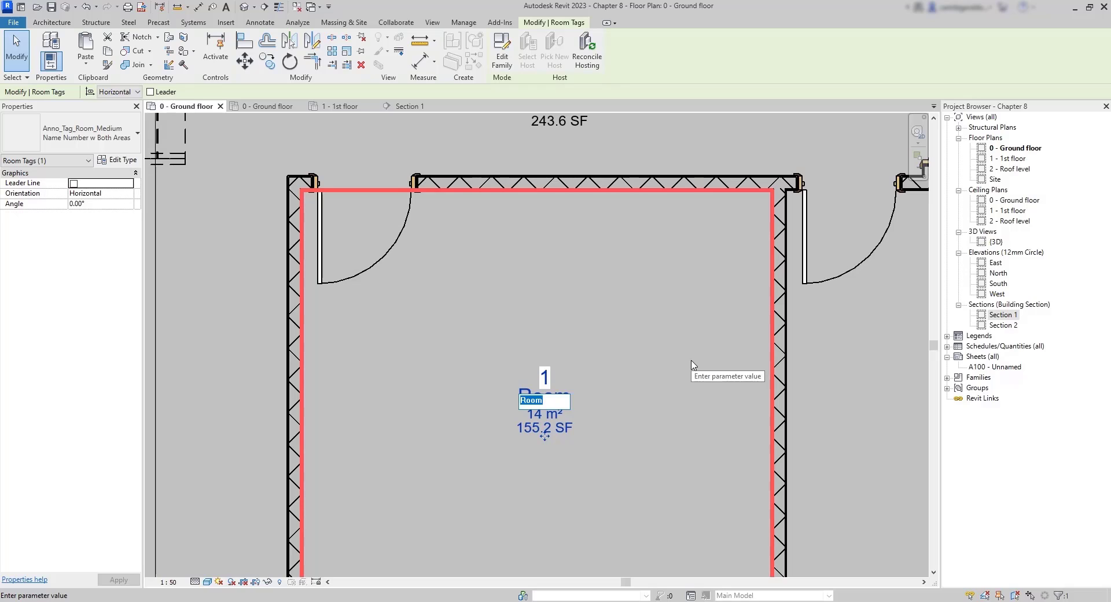
text(Living )
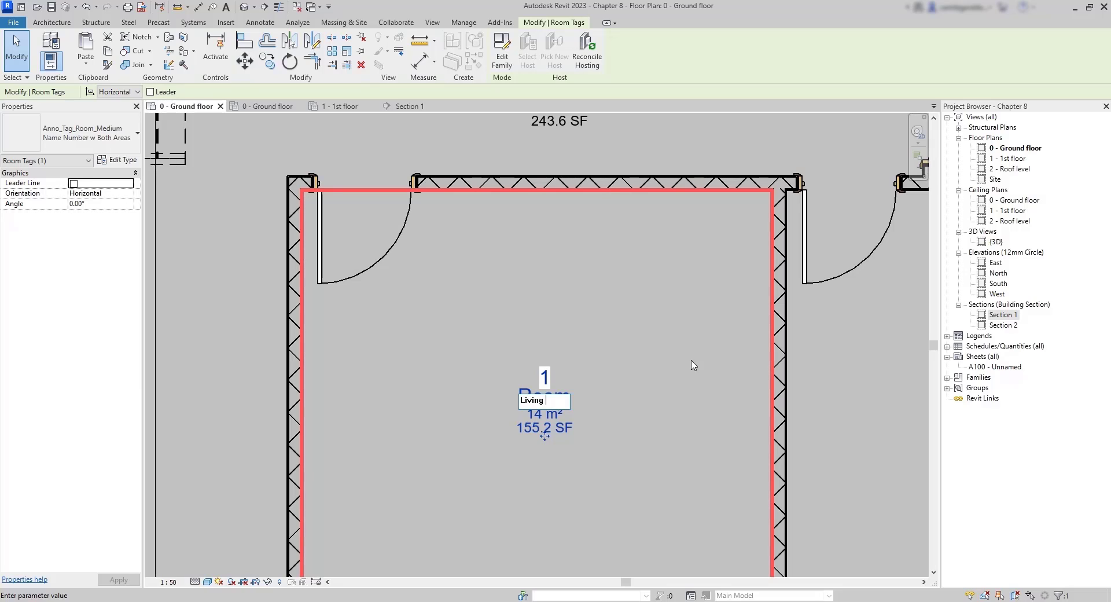
text(Room)
key(Return)
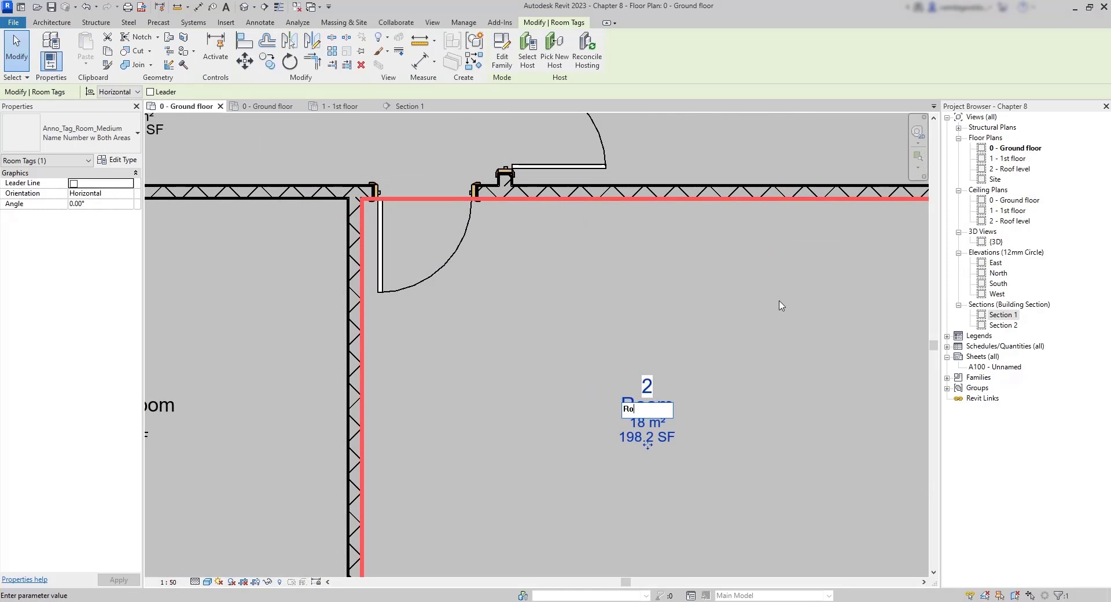
Step: Rename room 2 in the southeast corner as Office 2 in its room tag
key(BackSpace)
key(BackSpace)
text(office 2)
key(Return)
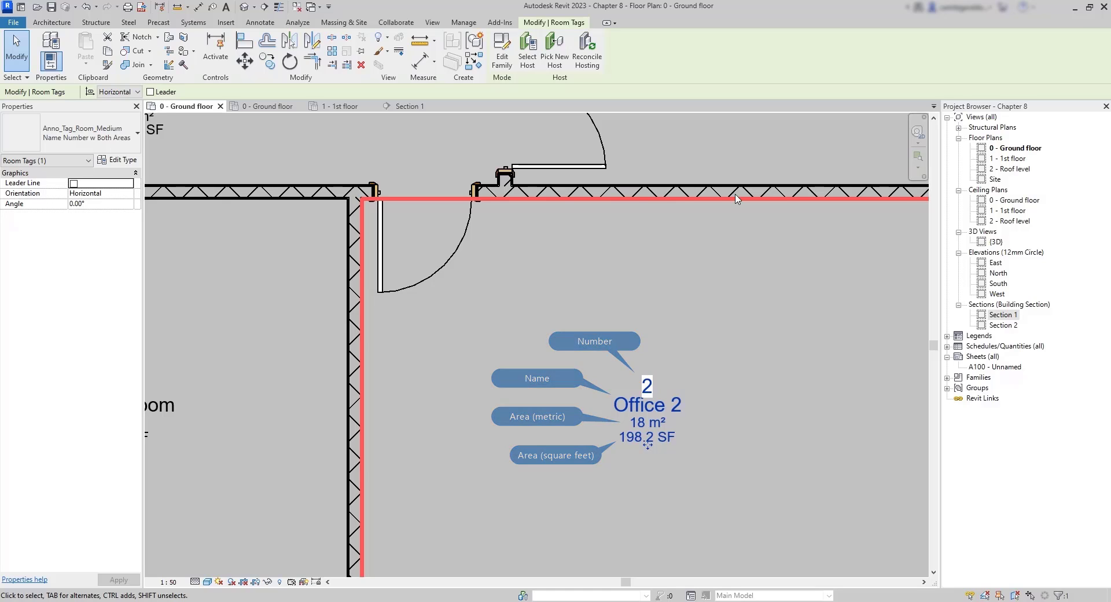
middle_drag(747, 152, 656, 471)
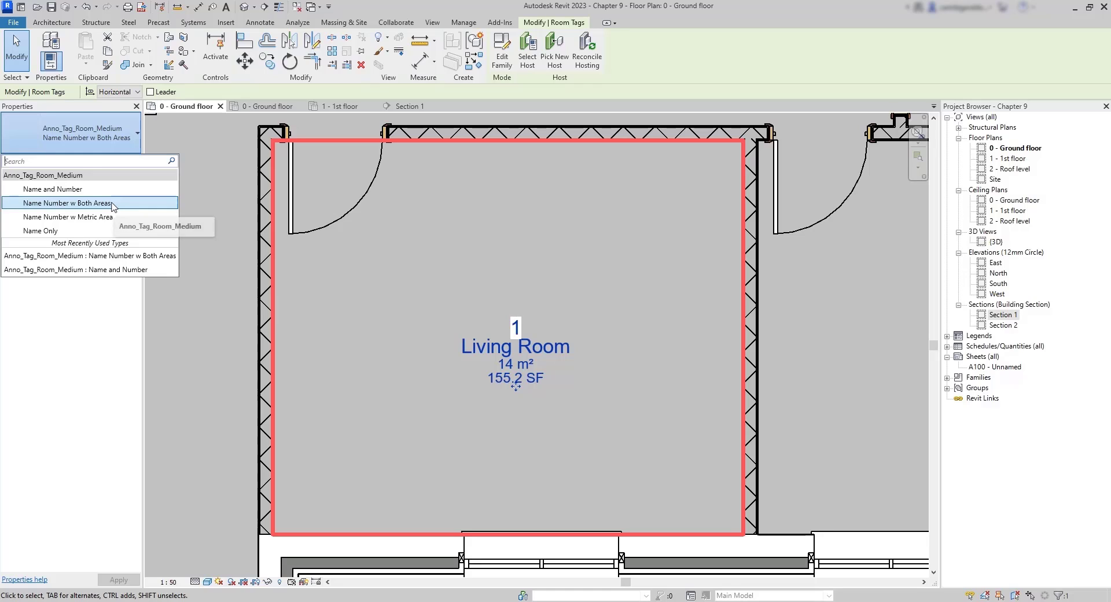
Step: Try the Name and Number and Name Number w Metric Area tag types on the Living Room tag
click(87, 190)
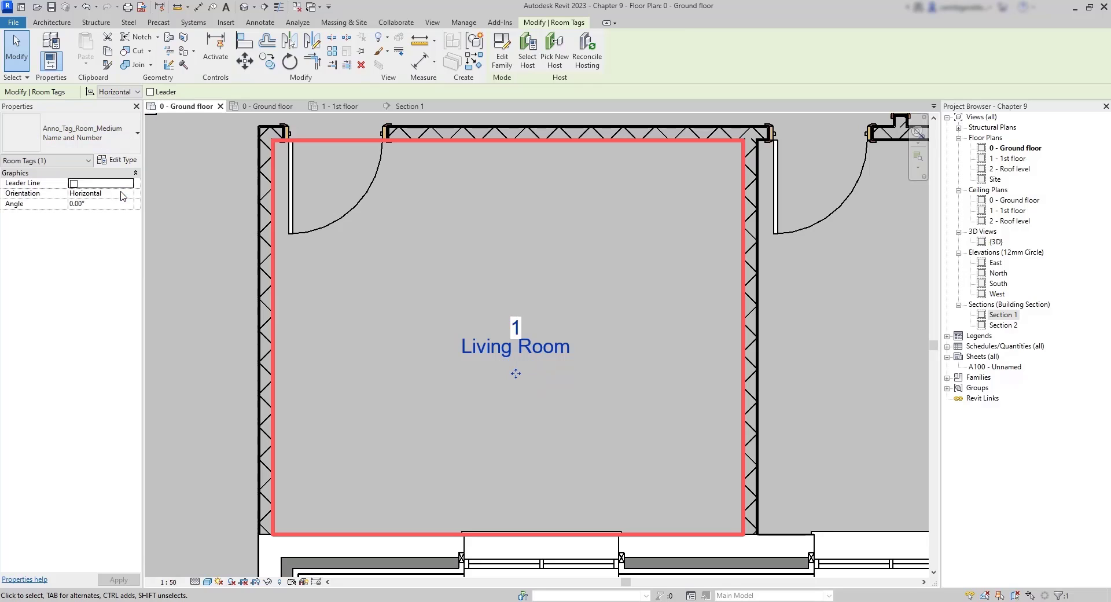
click(126, 142)
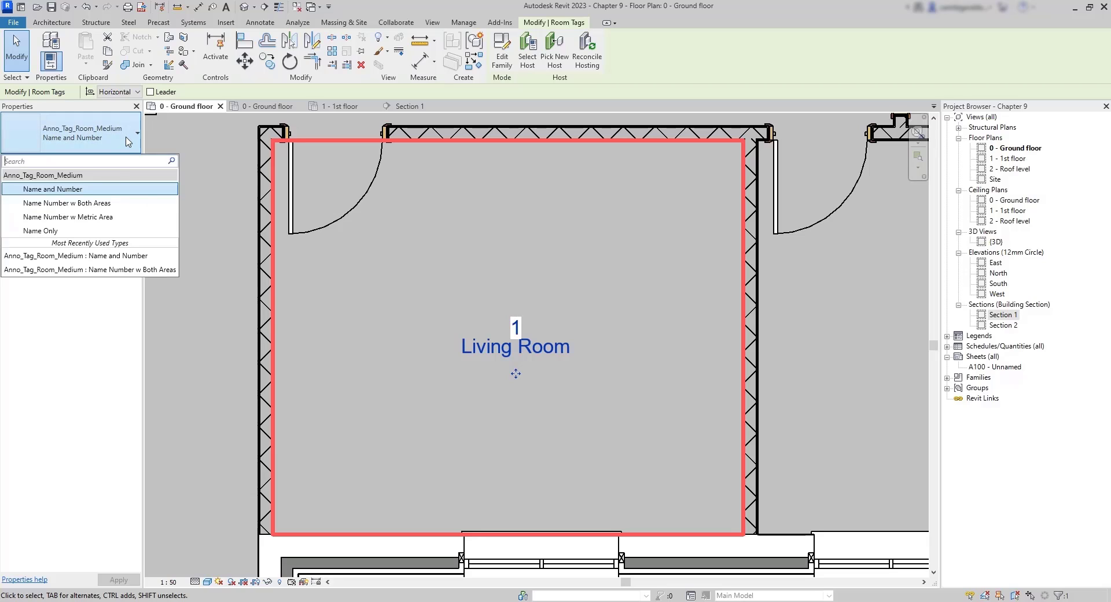
click(112, 217)
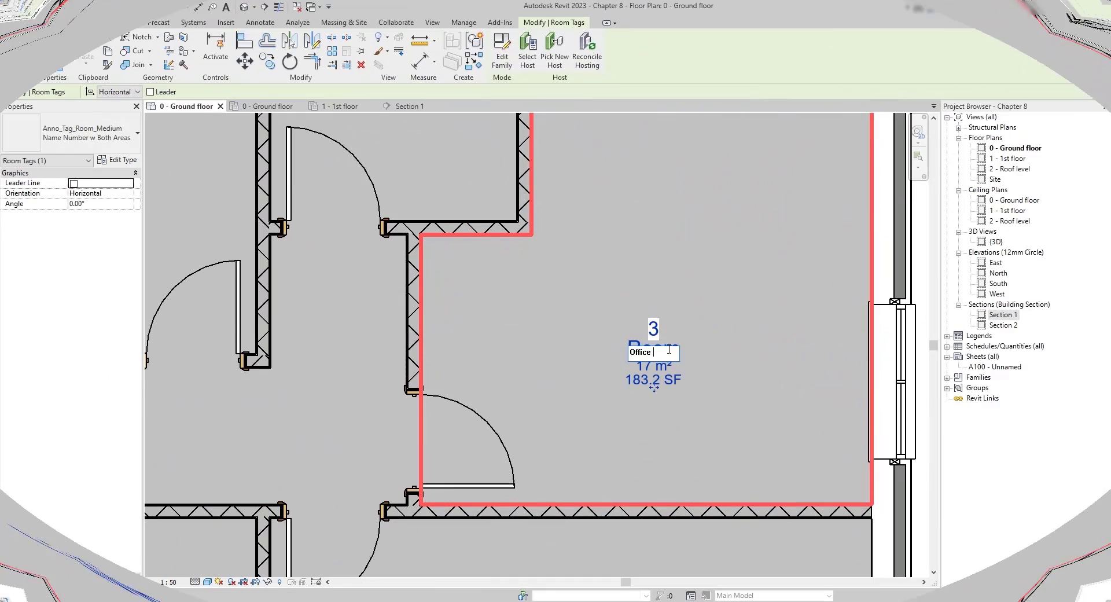
Step: Rename room 3 on the east side as Office 1 and room 4, the small northern room, as WC 1
text(1)
key(Return)
middle_drag(487, 211, 682, 475)
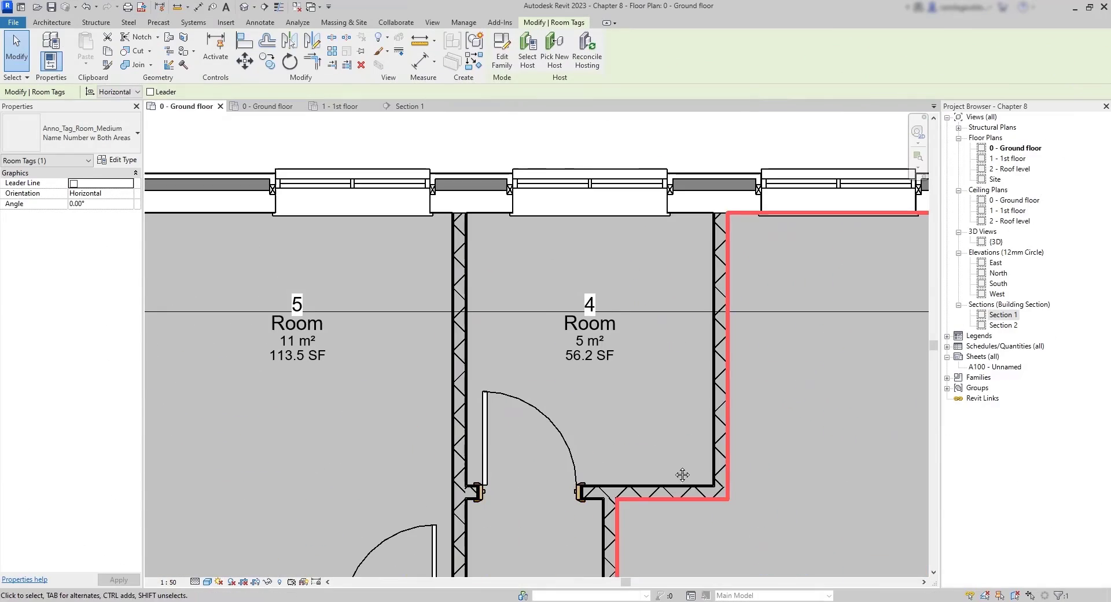
click(589, 323)
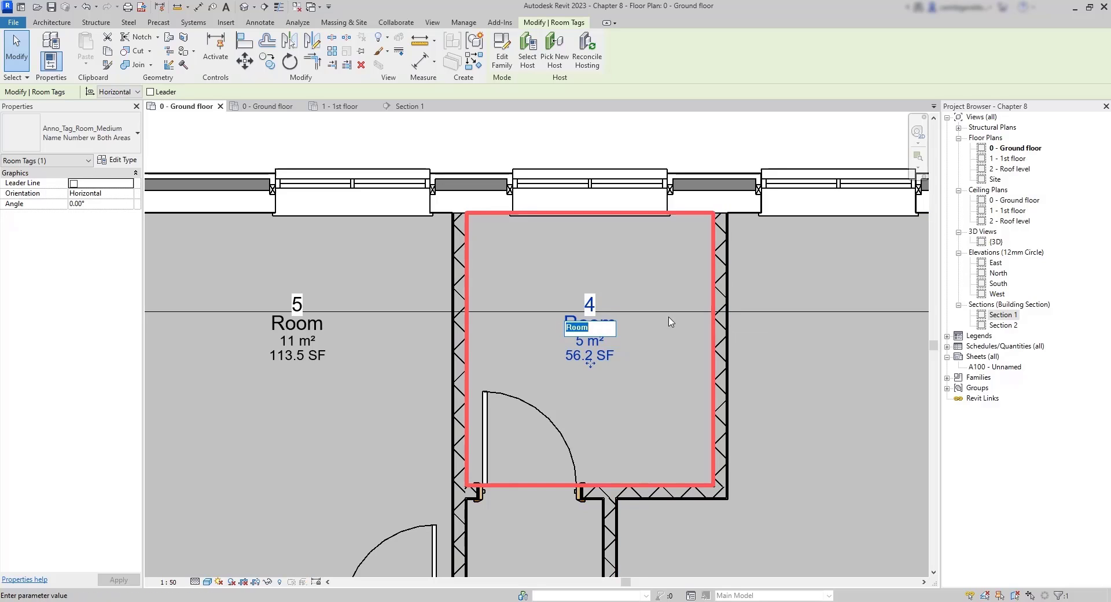
text(B)
key(BackSpace)
text(WC 1)
key(Return)
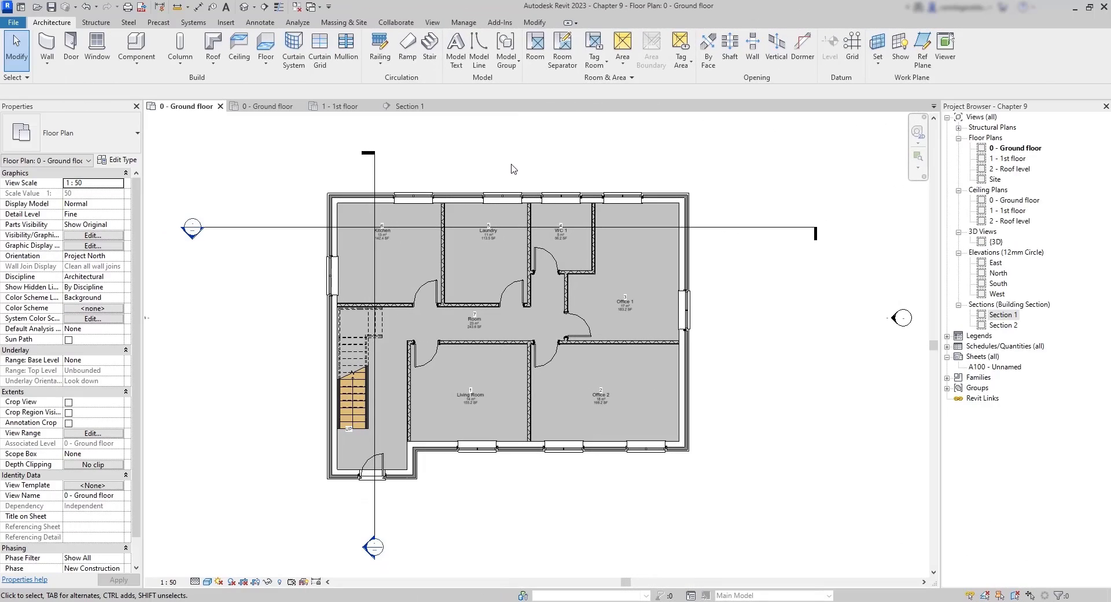
Step: Draw a room separation line across the corridor from the Living Room's wall corner to the north wall, dividing off the stair hall
click(553, 60)
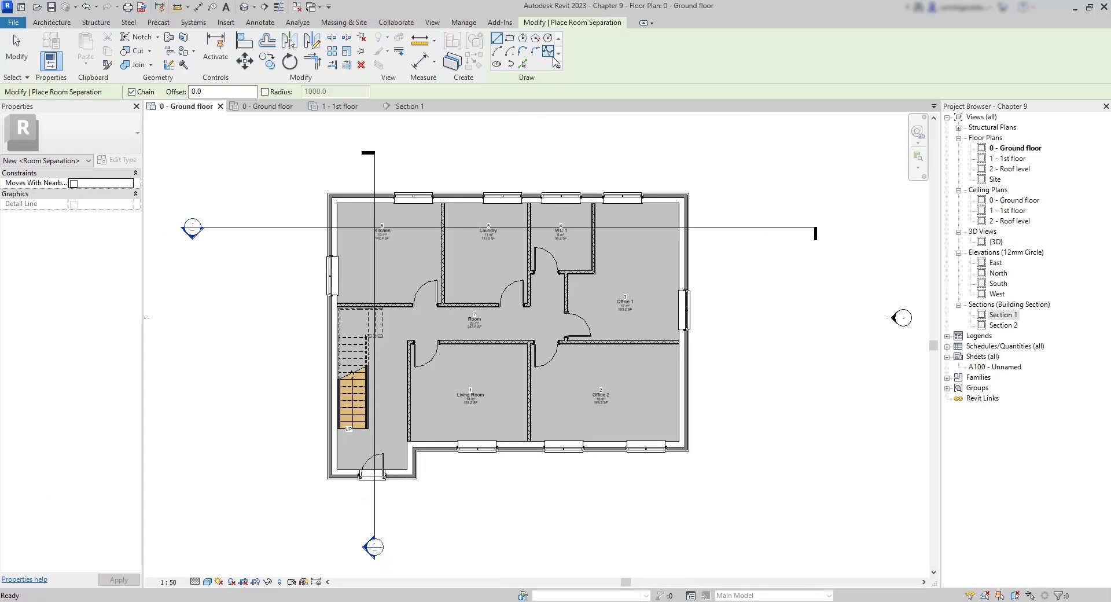
scroll(422, 298, up, 6)
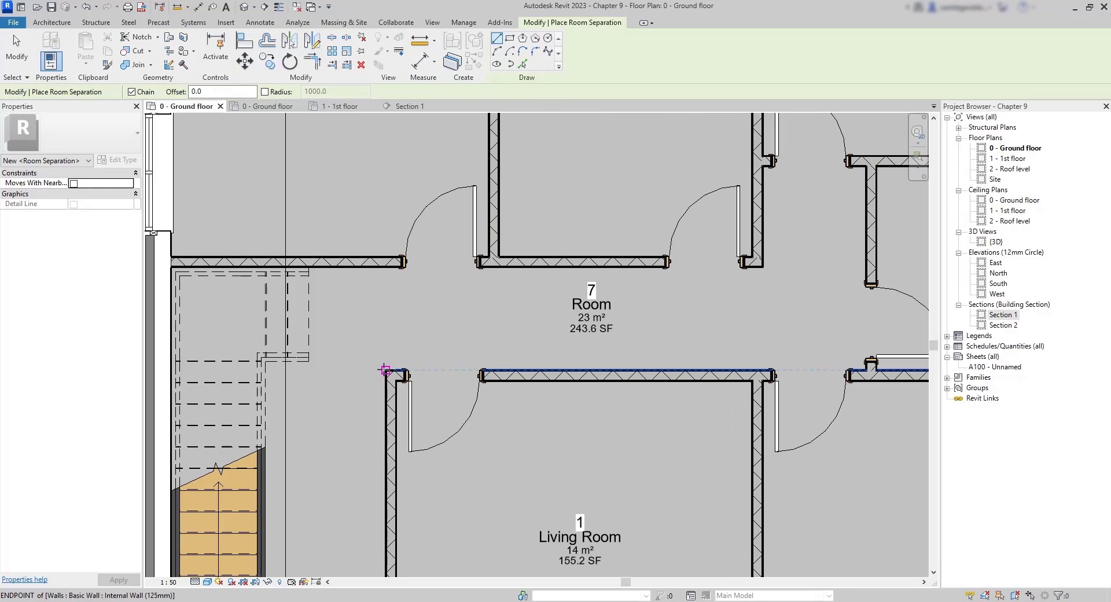
click(385, 369)
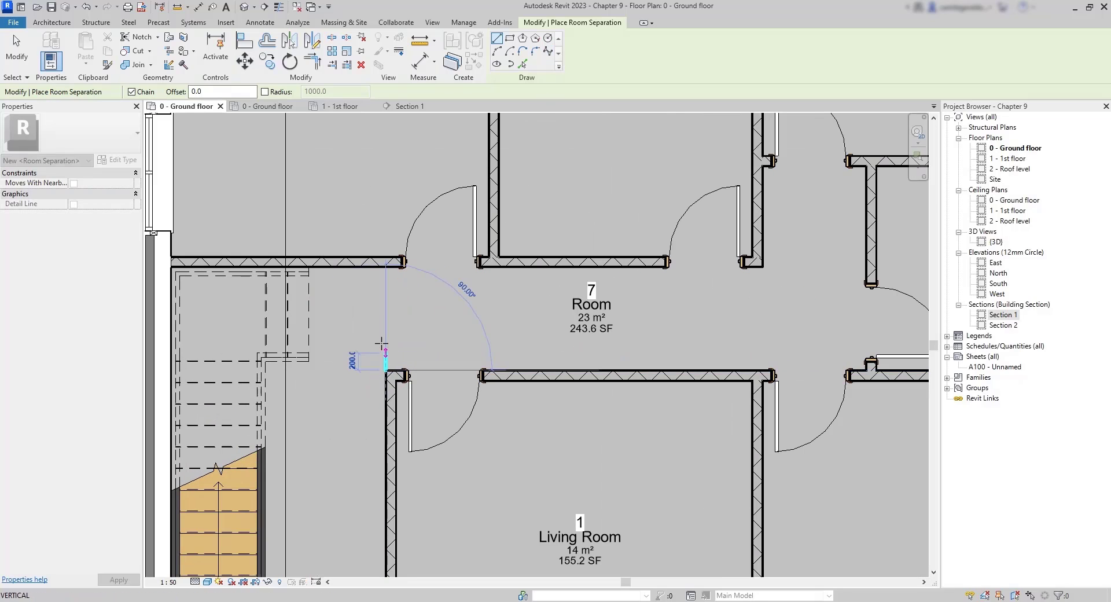
scroll(386, 266, up, 1)
click(386, 266)
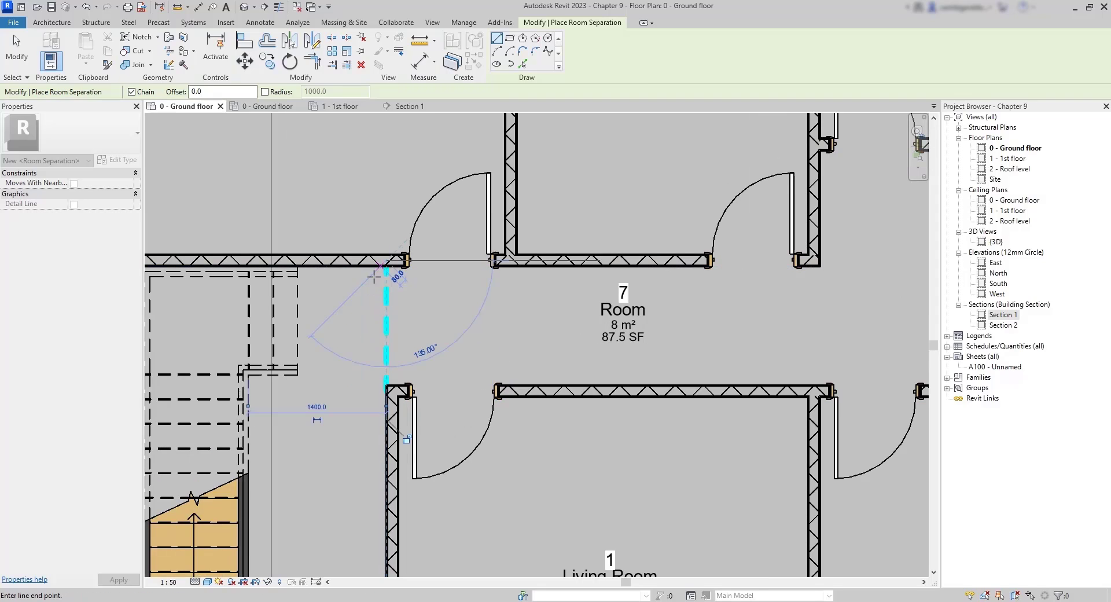
key(Escape)
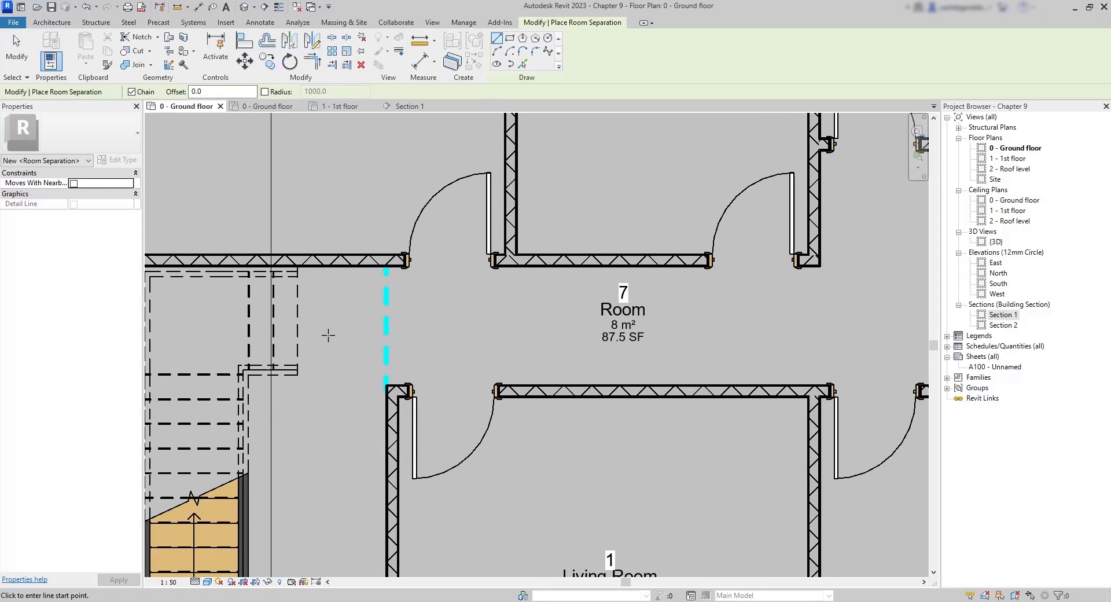
key(Escape)
Step: Select the tag of room 7, check its new boundary, and rename the room as Corridor
scroll(336, 332, down, 4)
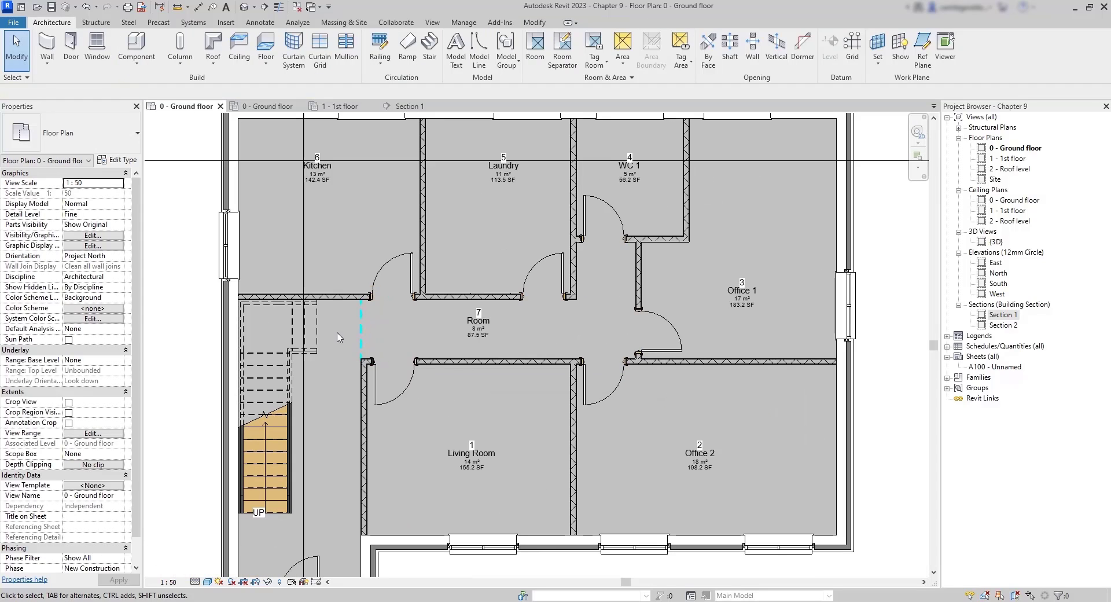
click(479, 315)
scroll(507, 343, down, 1)
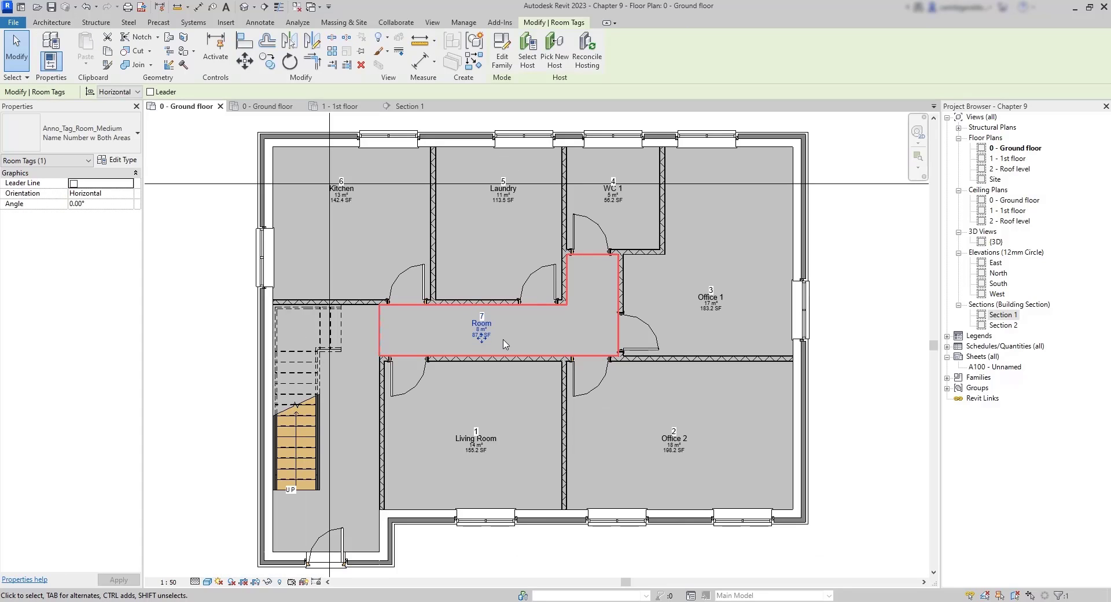
scroll(504, 344, up, 3)
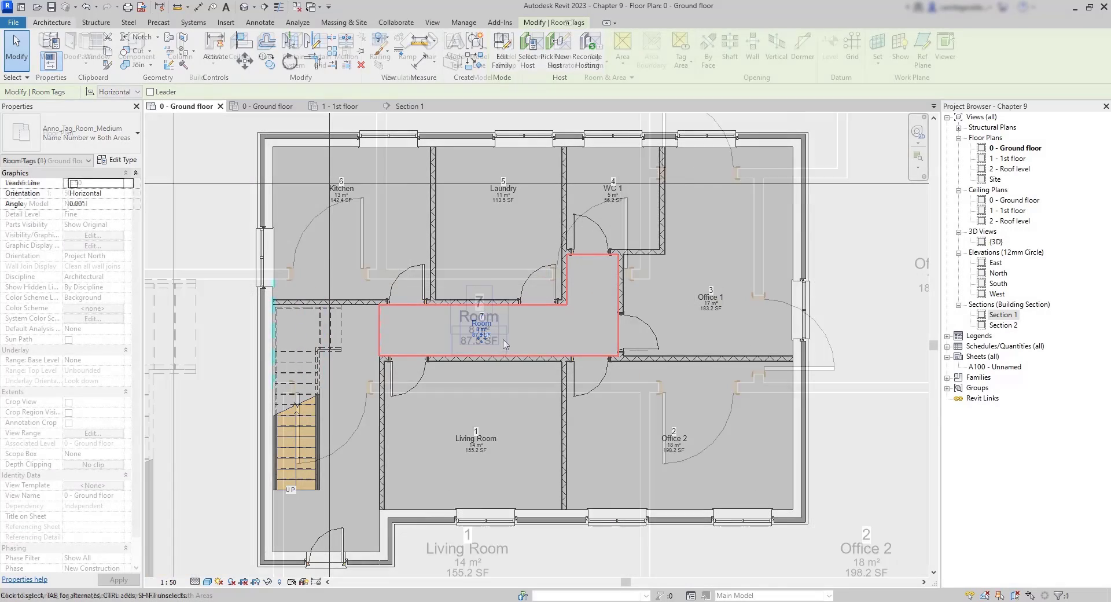
click(487, 316)
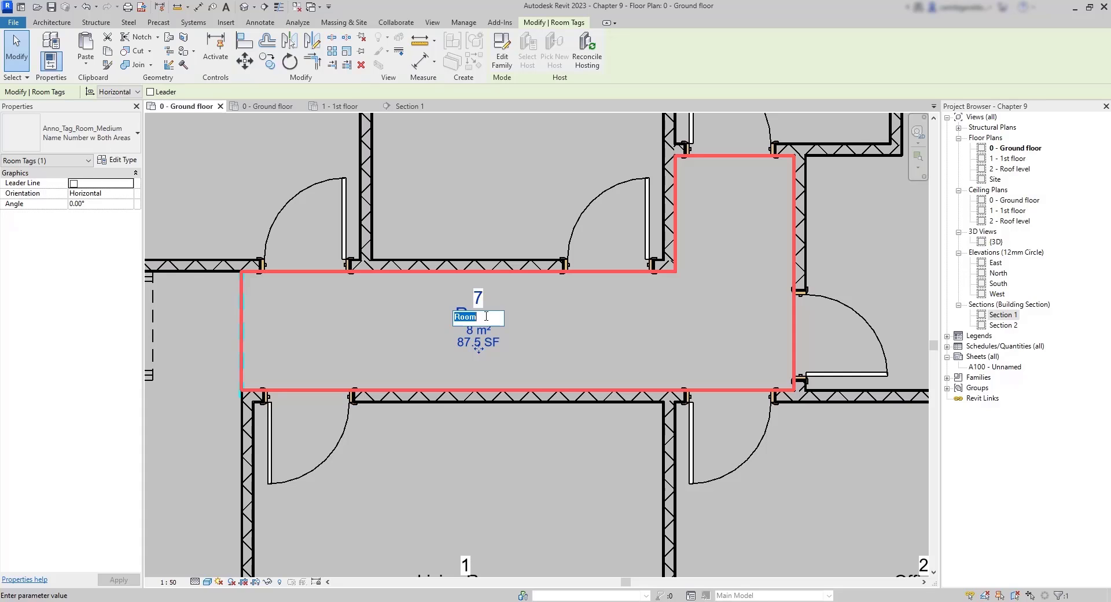
text(Corridor)
key(Return)
Step: Place a tagged room in the stair hall beside the stair and finish placing rooms
scroll(422, 323, down, 4)
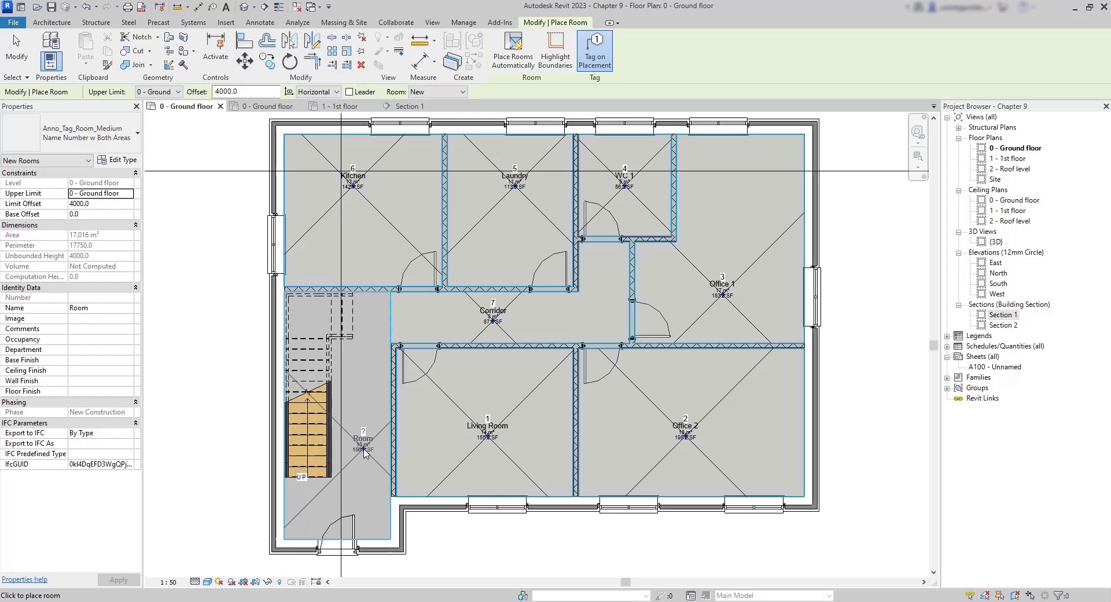
scroll(364, 449, up, 5)
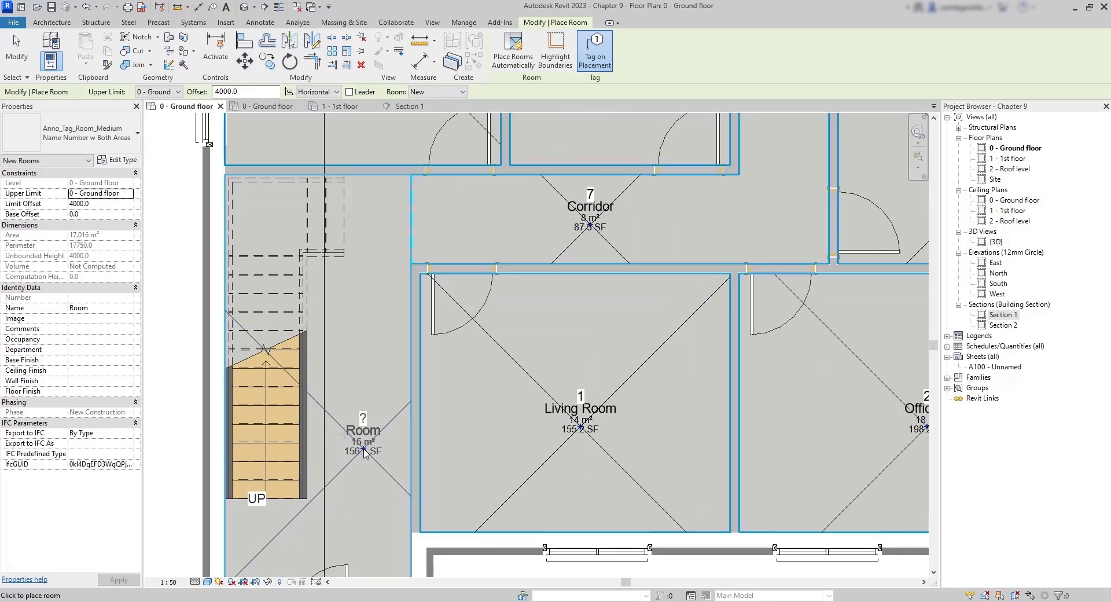
click(364, 425)
key(Escape)
key(Escape)
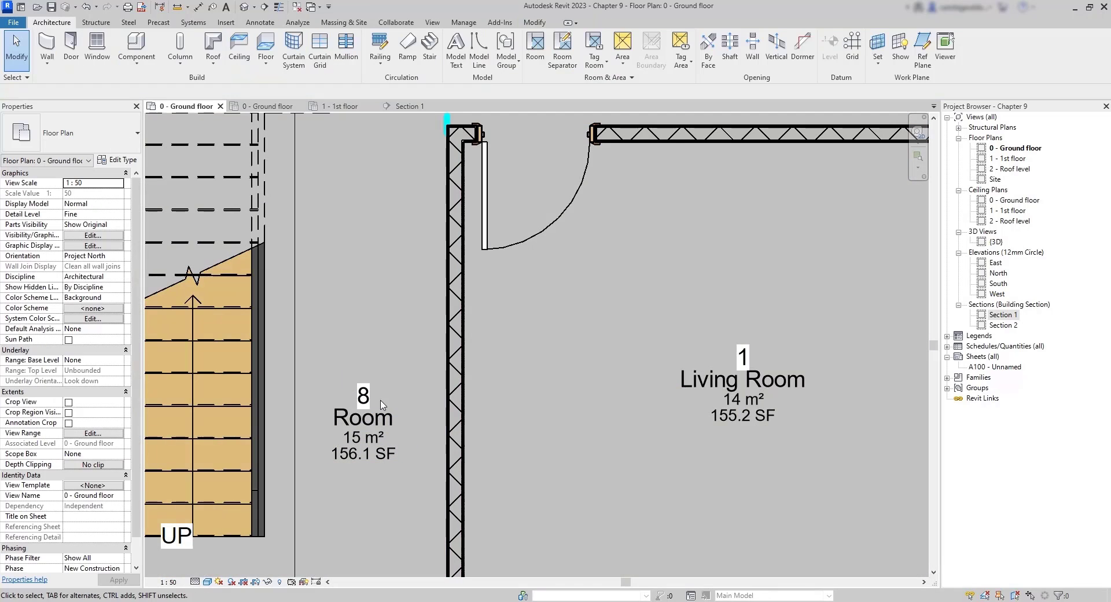
Step: Rename room 8, beside the stair on the ground floor, as Entrance Hall
double_click(382, 421)
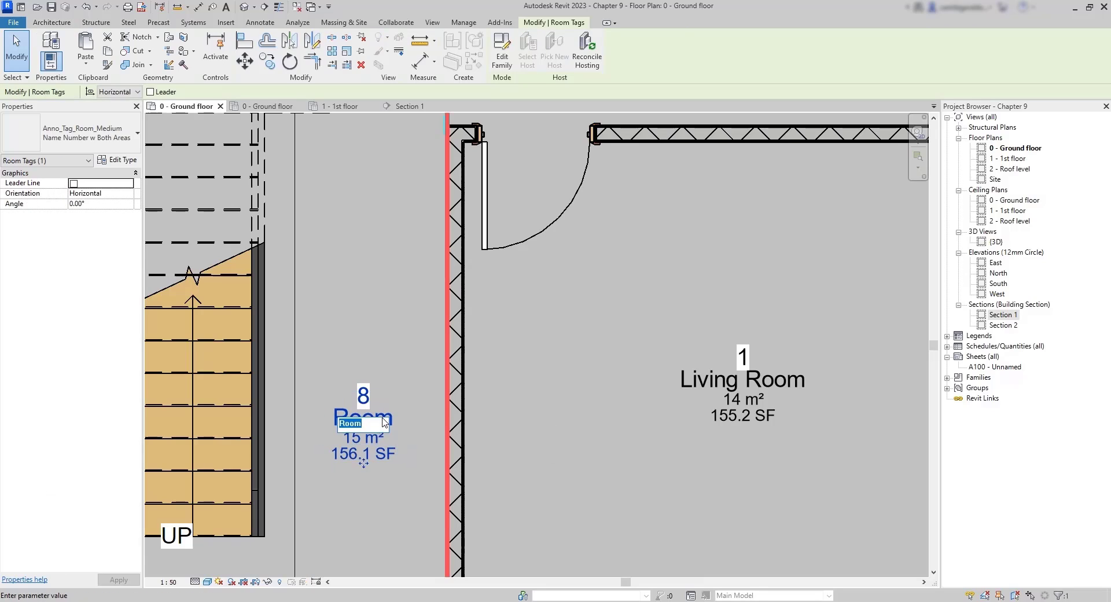
text(Entrance Hall)
click(398, 331)
scroll(398, 333, down, 4)
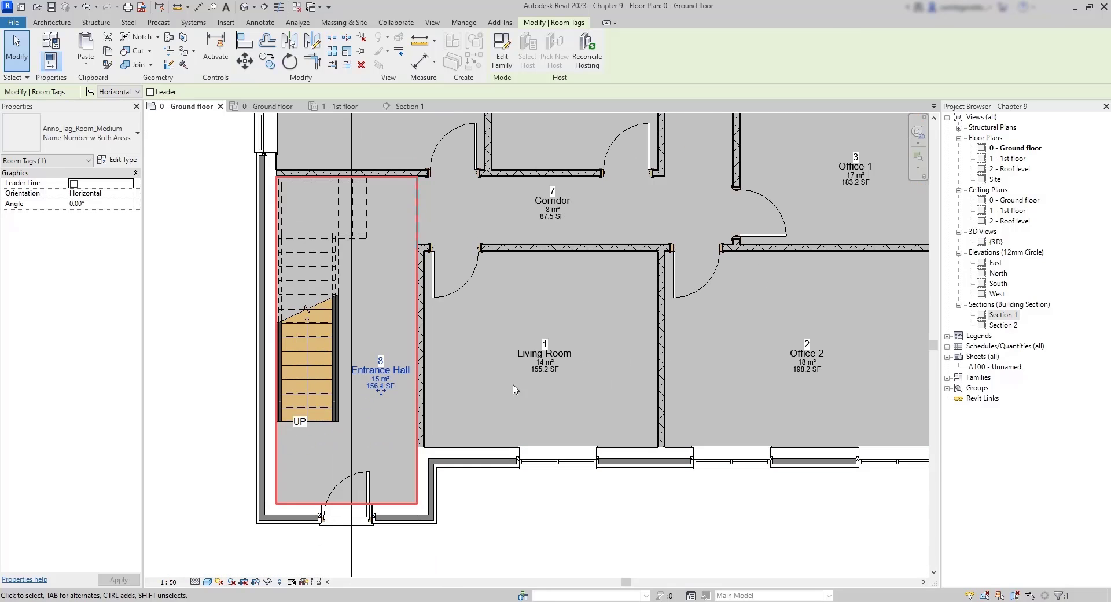
click(528, 560)
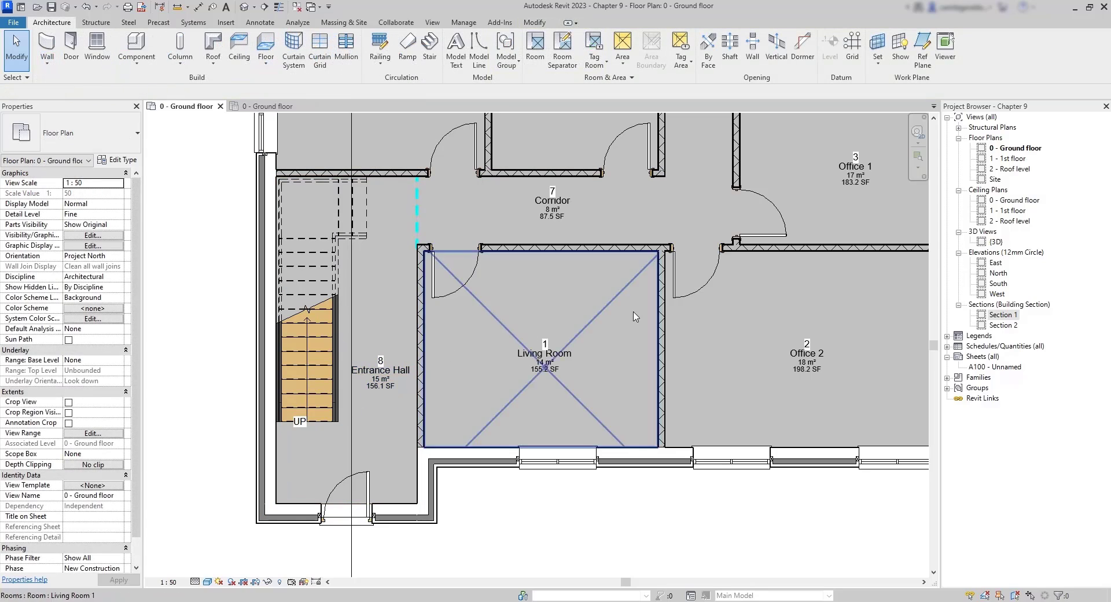
Step: Open the 1 - 1st floor plan and place tagged rooms in the three spaces south of the corridor, including the small enclosed one
double_click(1005, 159)
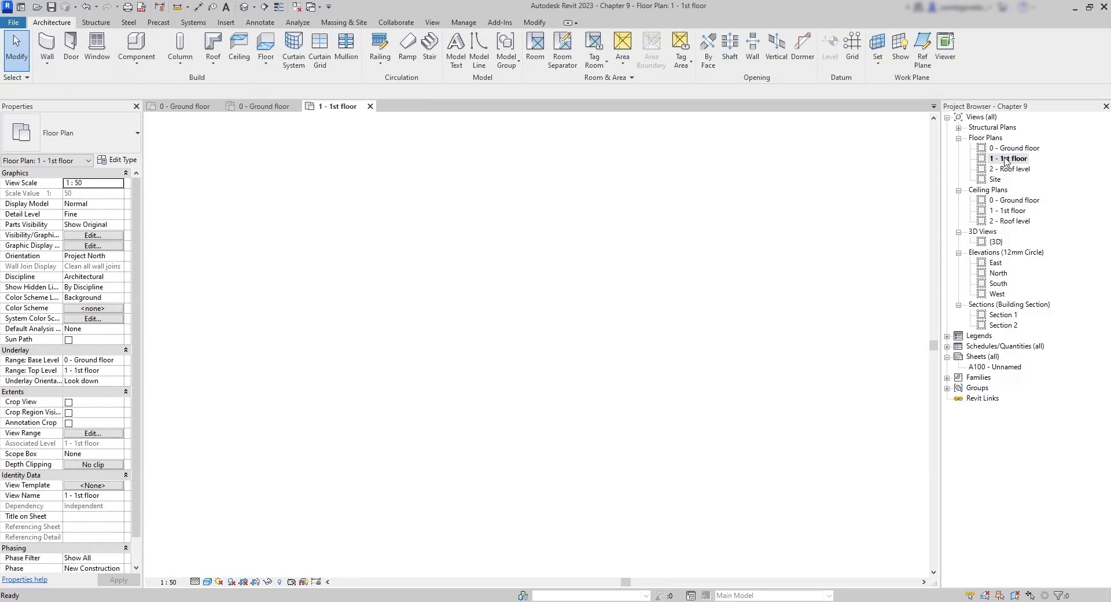
click(541, 51)
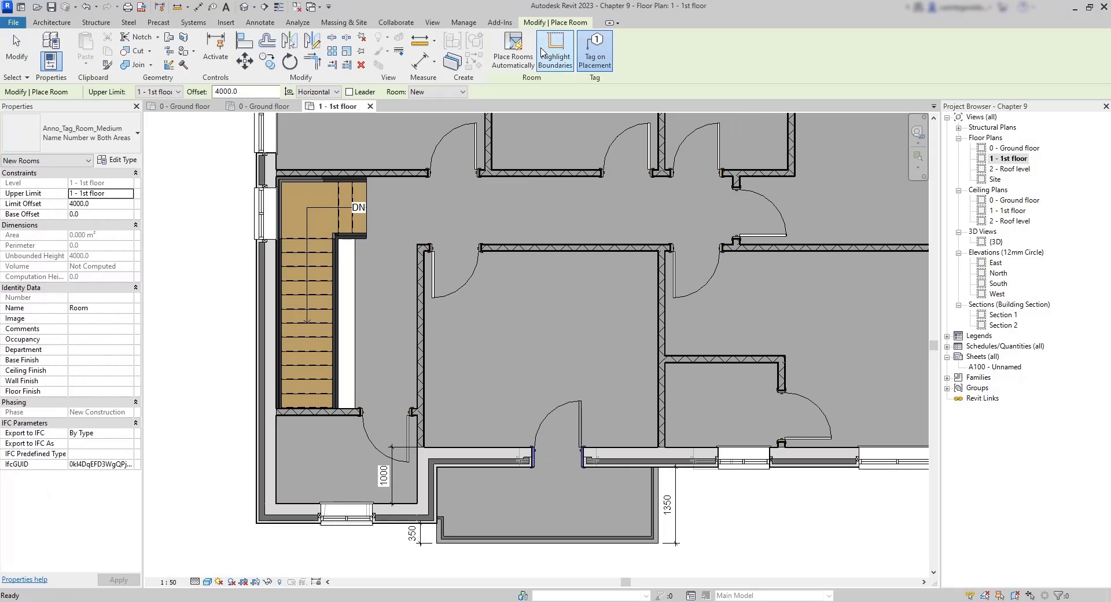
click(547, 346)
middle_drag(675, 341, 513, 386)
click(693, 391)
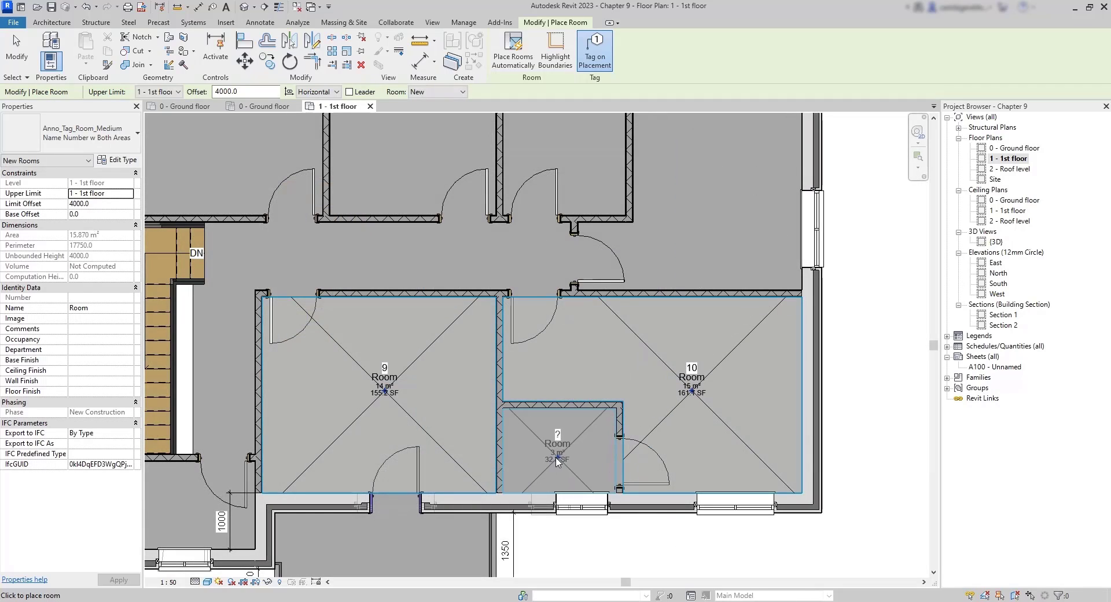
click(556, 457)
Step: Place tagged rooms in the remaining first-floor spaces: the northern rooms, the corridor and the small southwest room, and finish placing rooms
middle_drag(250, 300, 563, 304)
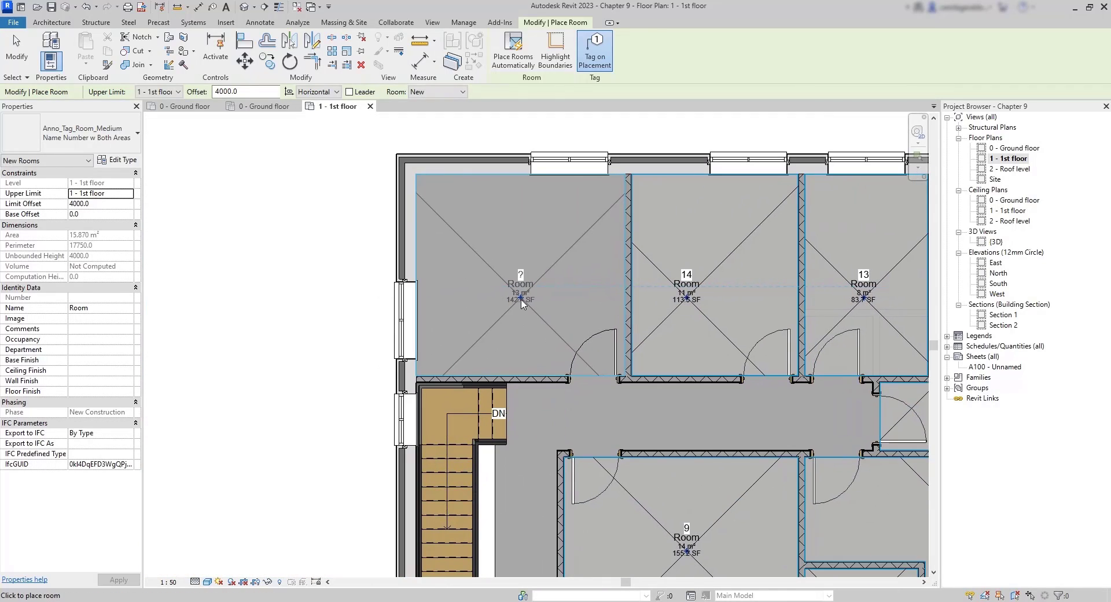
click(521, 299)
middle_drag(677, 413, 563, 286)
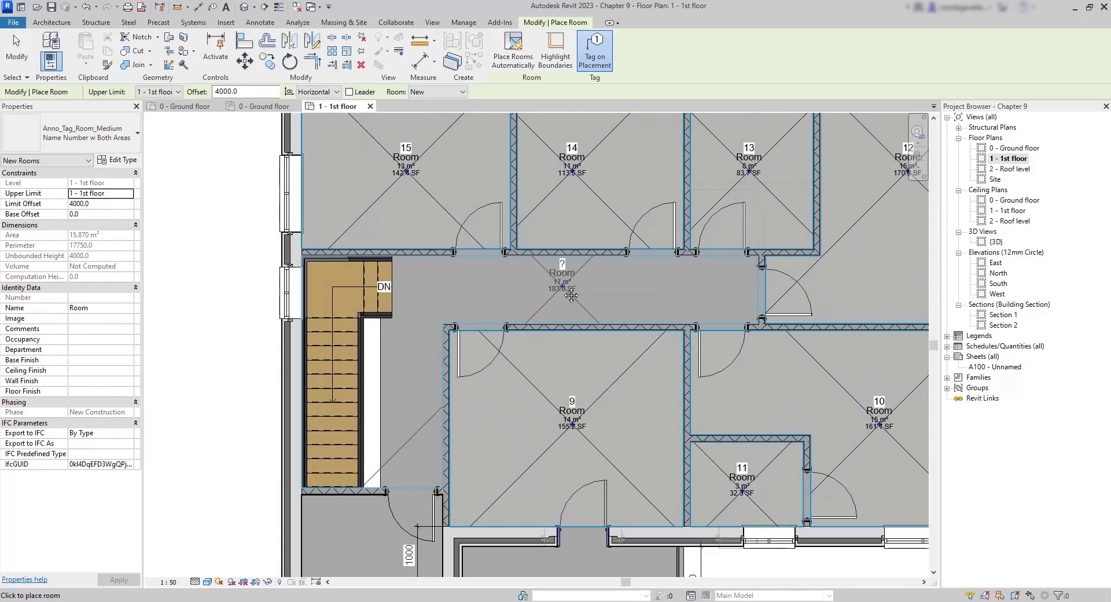
click(563, 288)
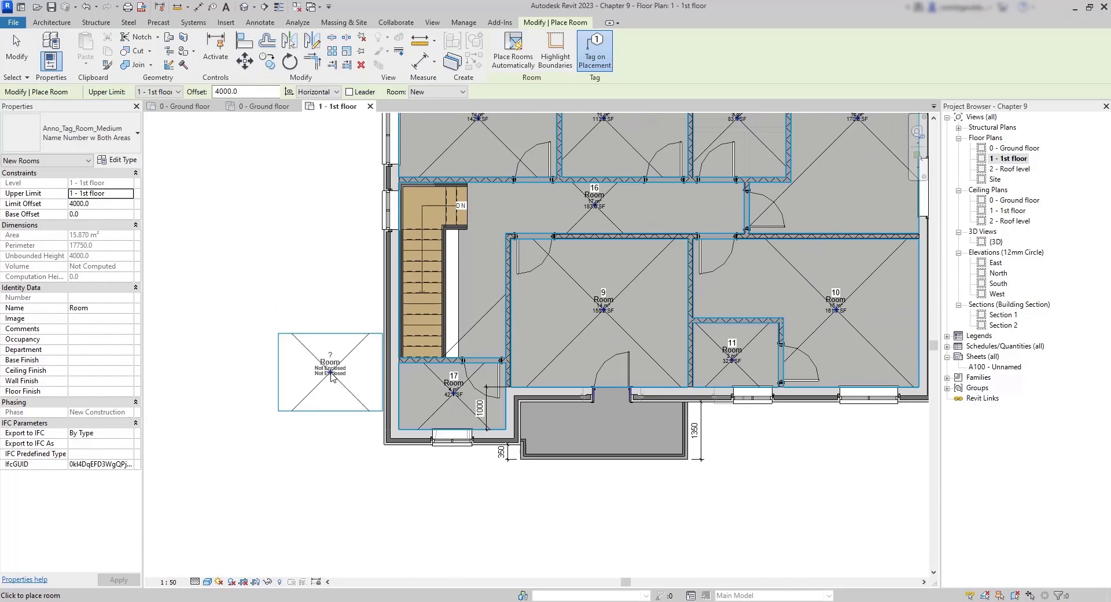
key(Escape)
key(Escape)
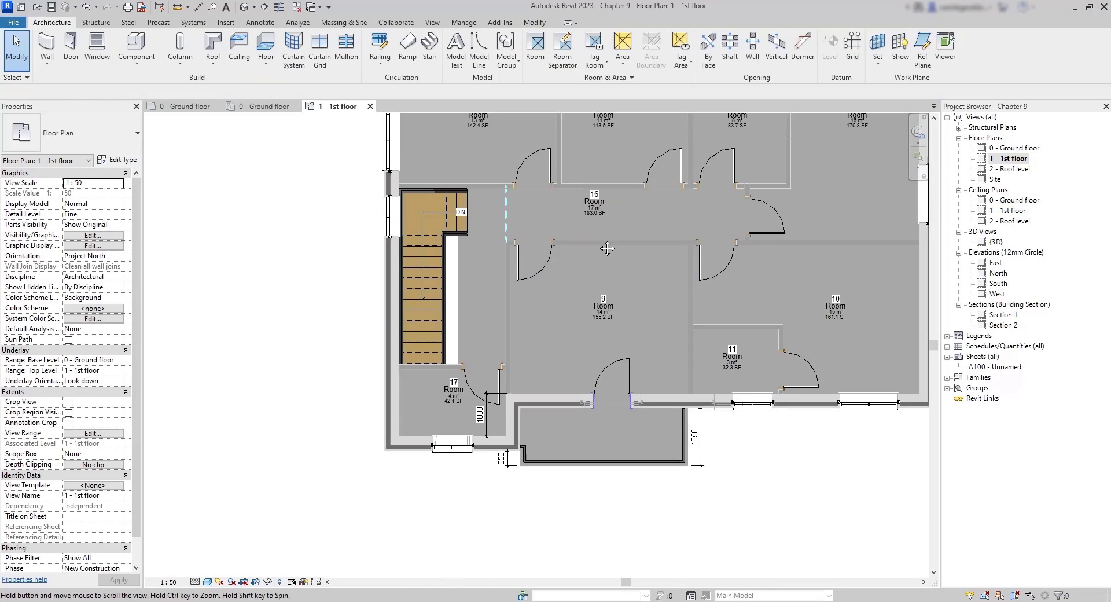
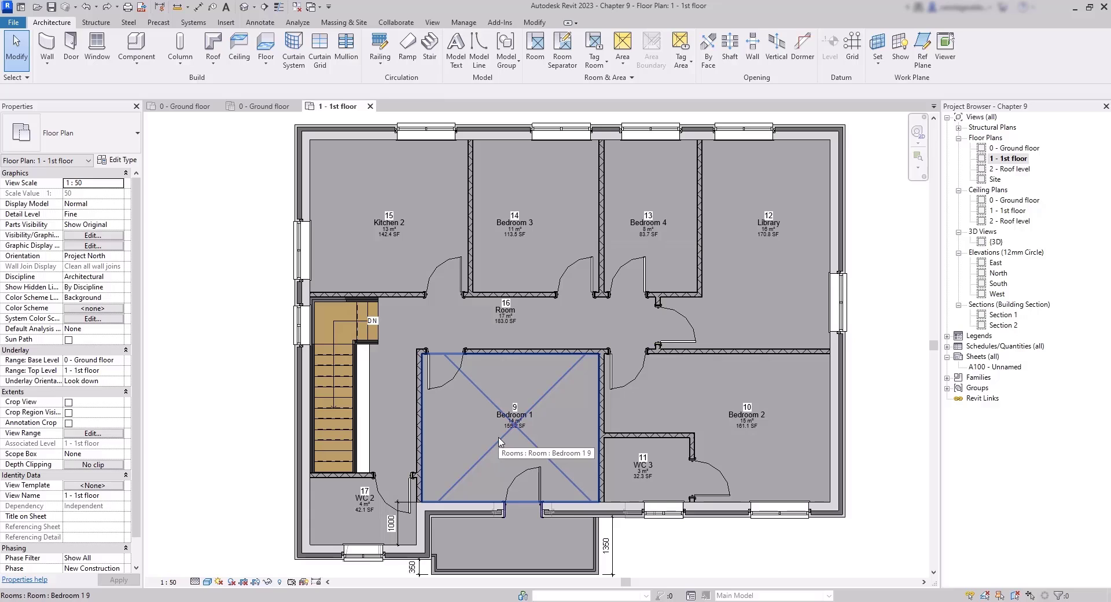
Step: Select the Bedroom 1 room object and its tag in turn to compare their properties, clearing each selection
click(499, 441)
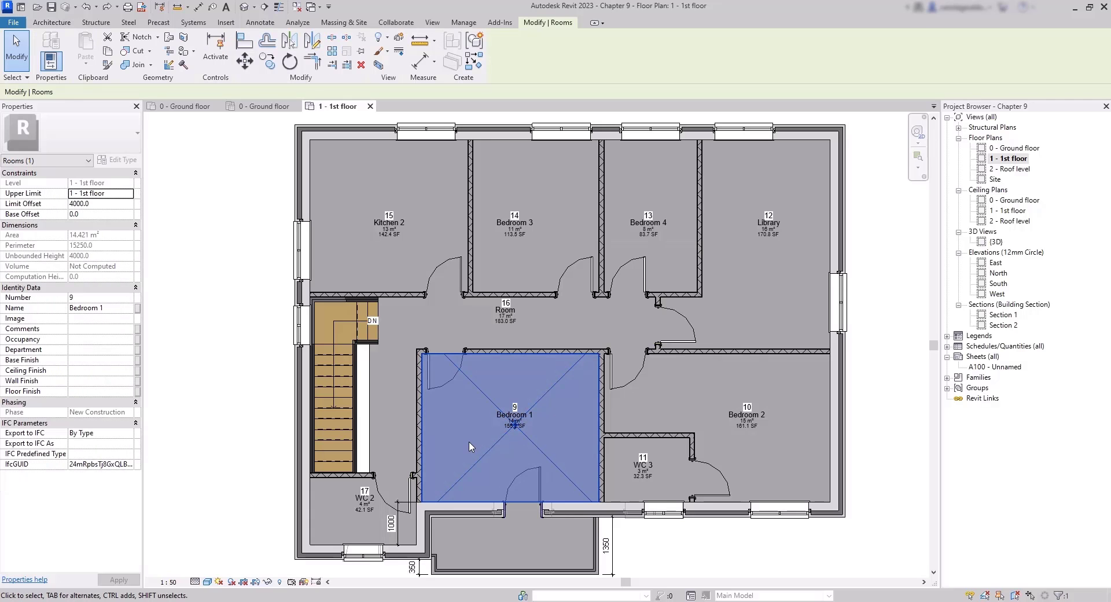
drag(491, 451, 449, 443)
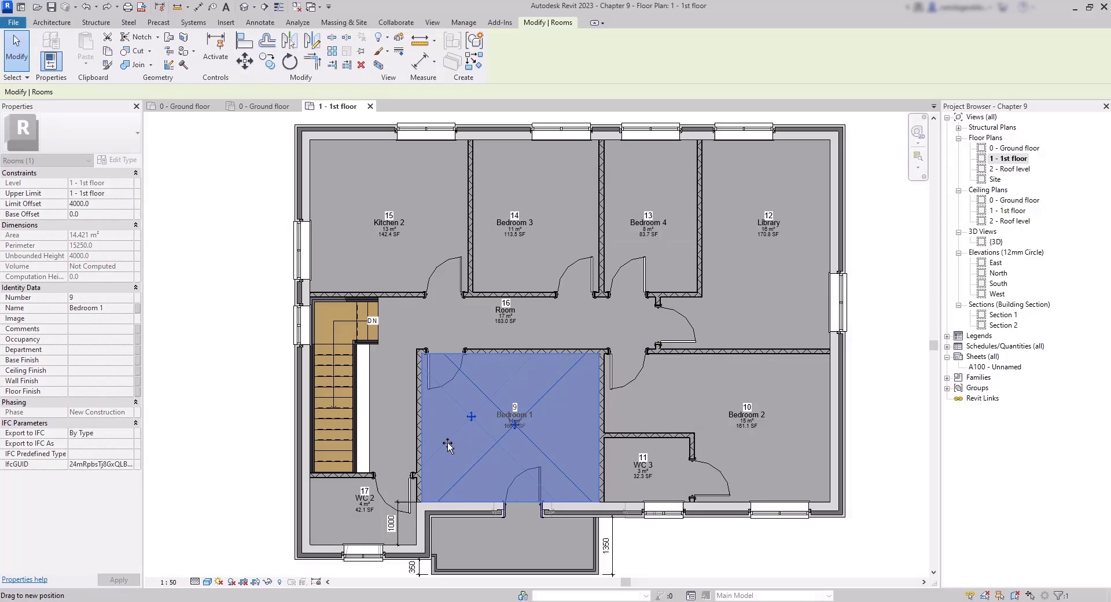
key(Escape)
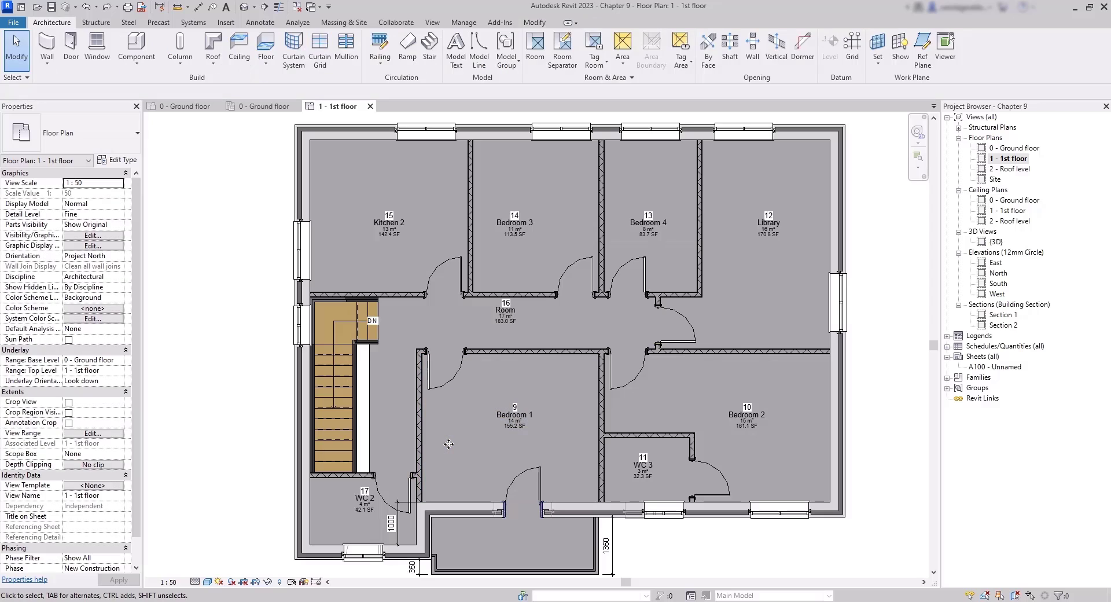
click(511, 418)
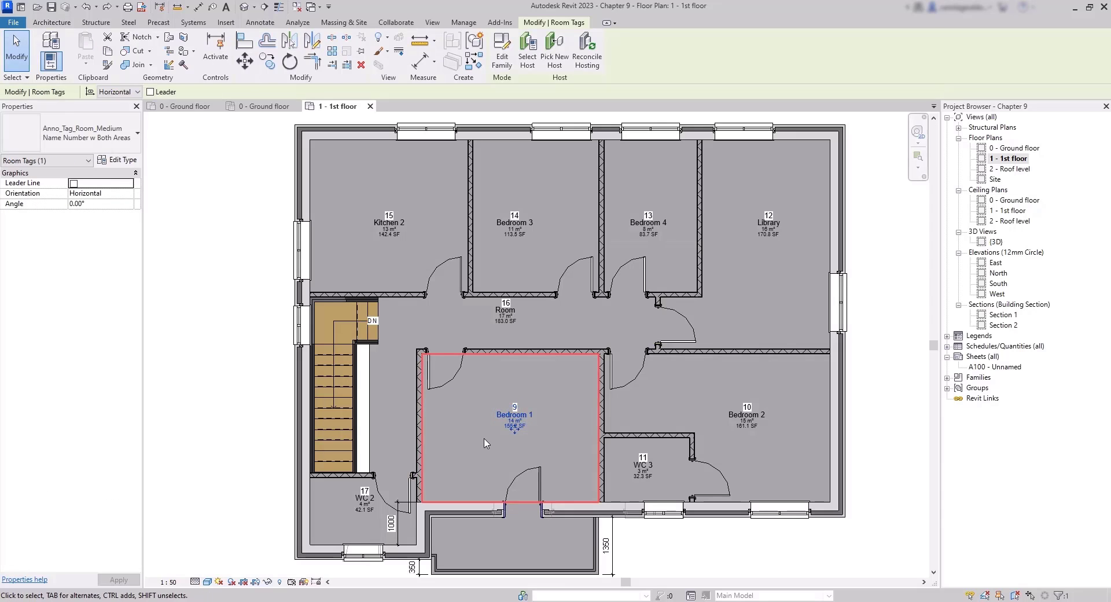
key(Escape)
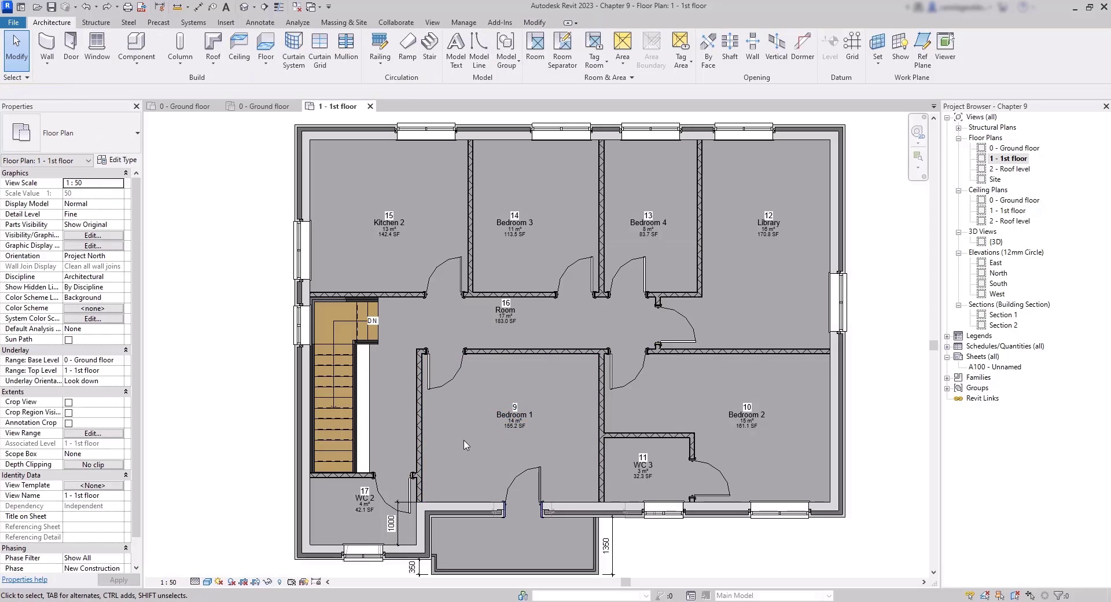
Step: Select the Bedroom 1 room object and try to change its room number to 19
click(462, 443)
scroll(531, 444, up, 3)
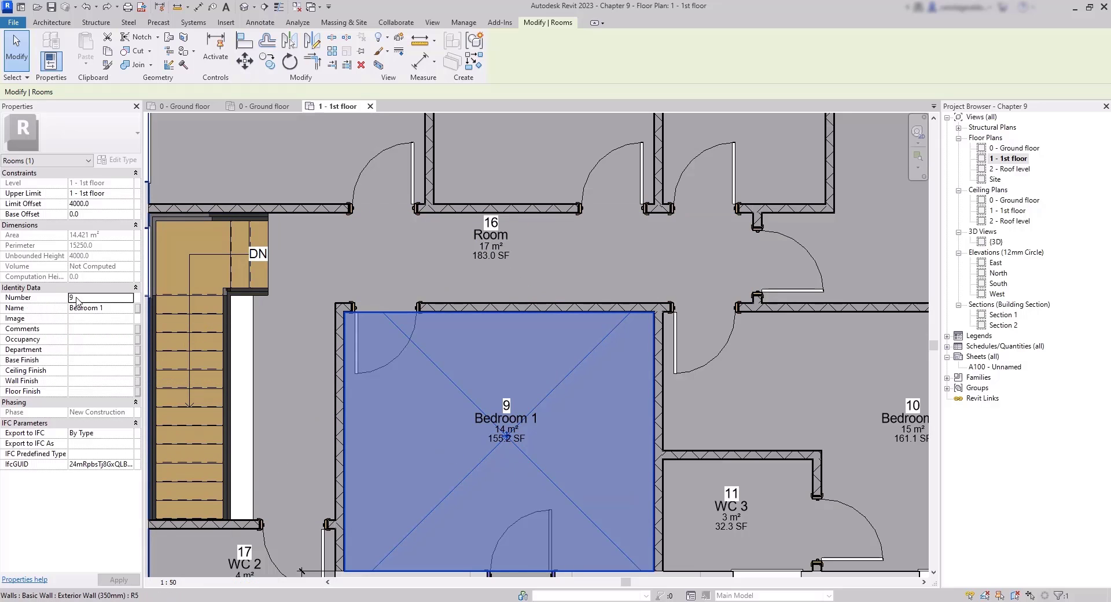
key(BackSpace)
text(19)
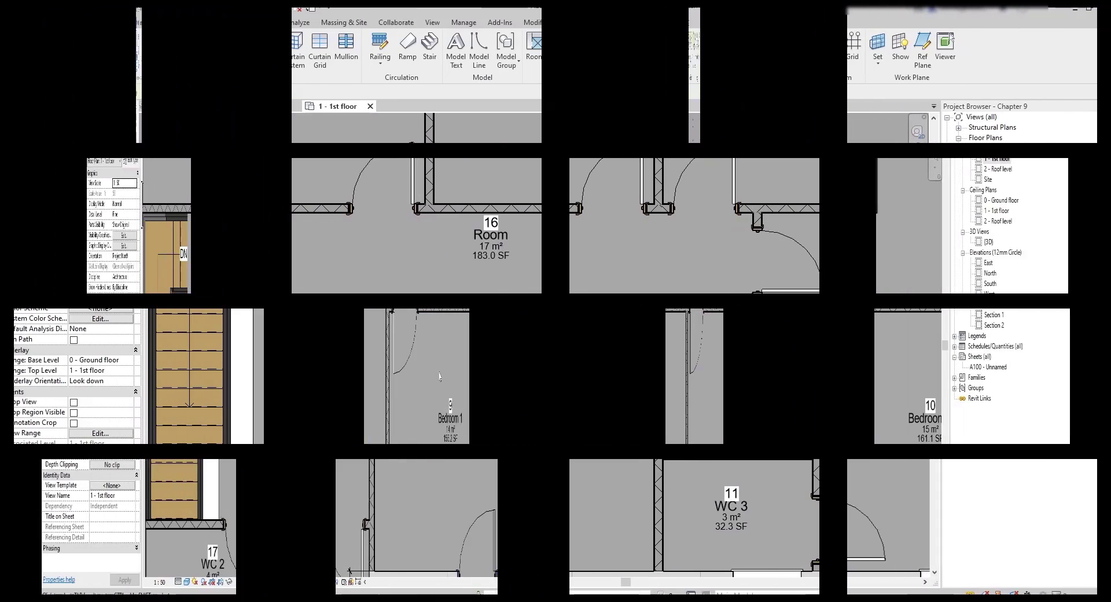
Step: Select the Bedroom 1 tag, set its orientation to Vertical and apply the change
click(491, 423)
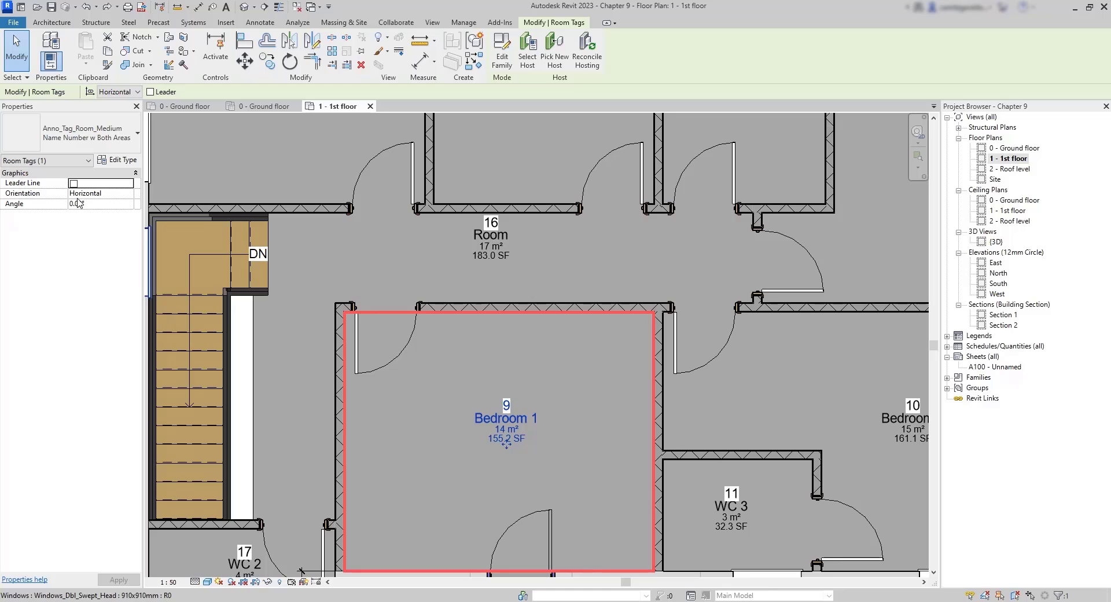
click(126, 194)
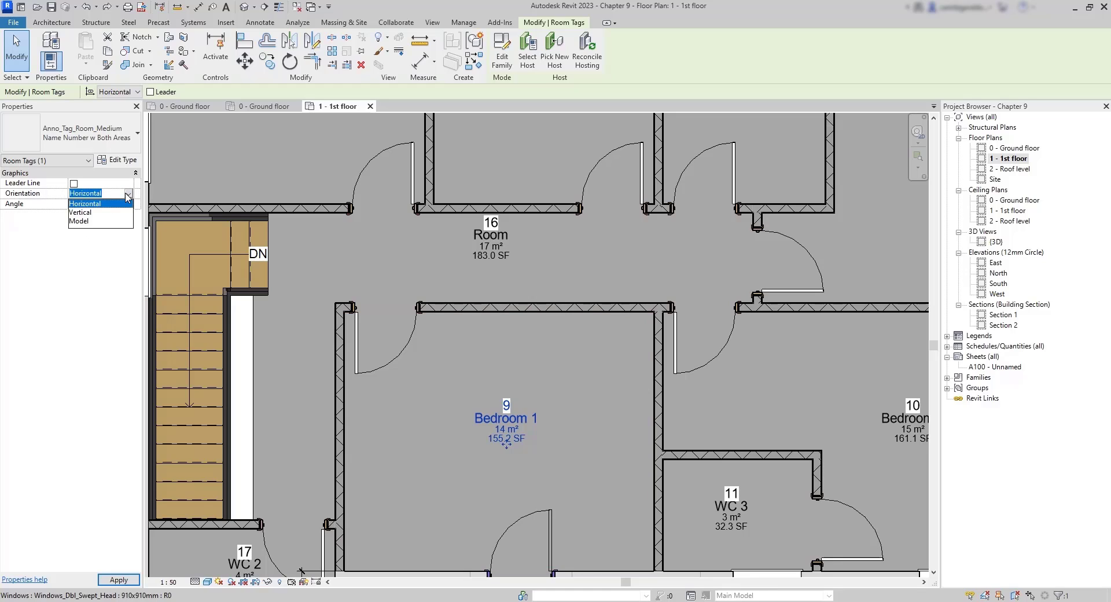
click(93, 213)
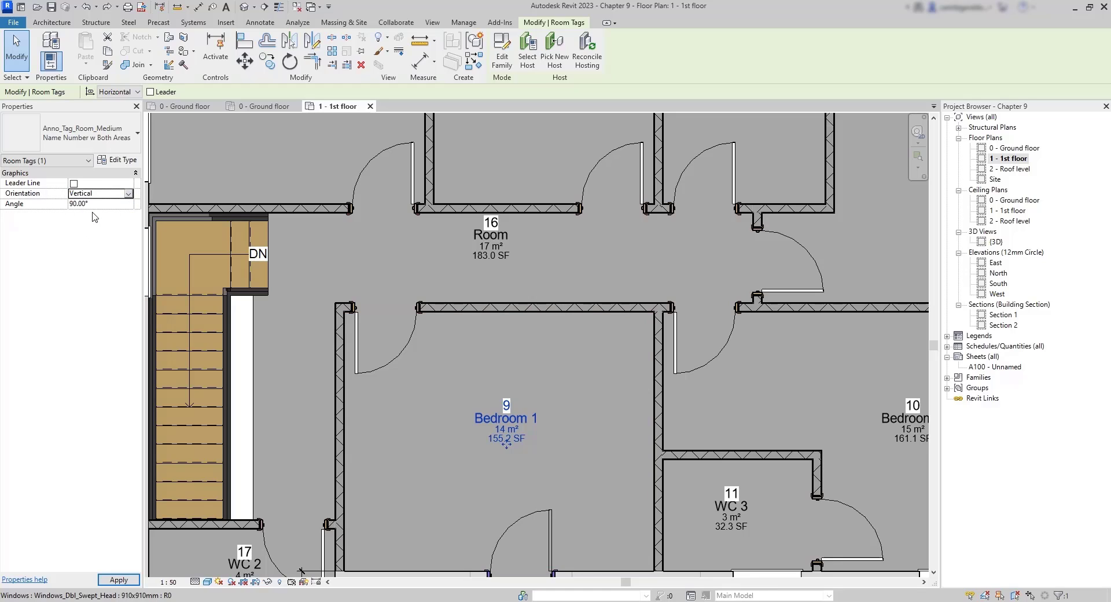
key(Return)
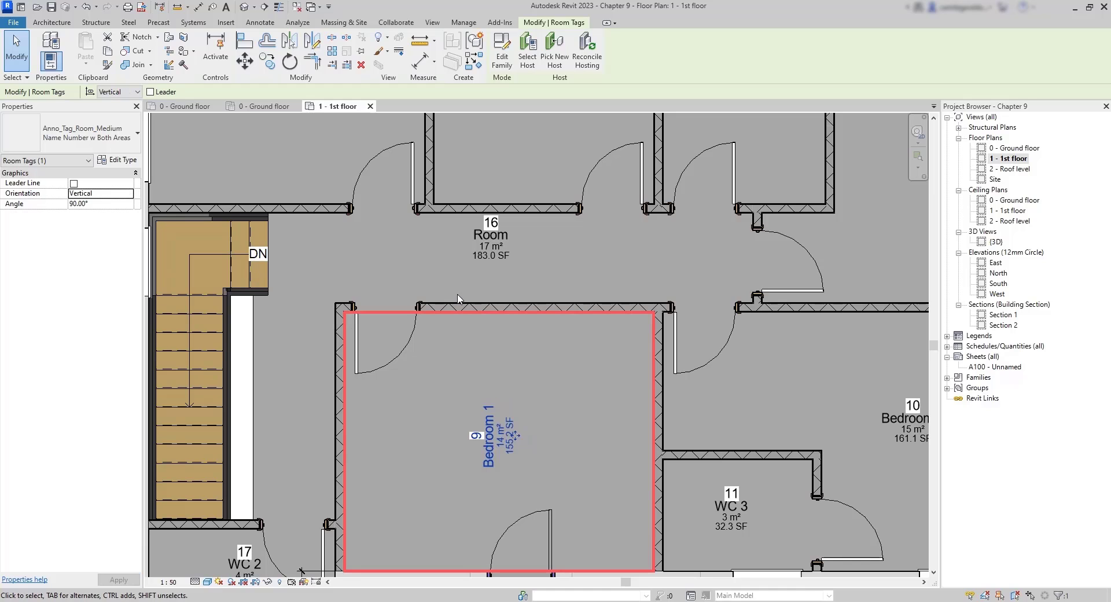
click(131, 204)
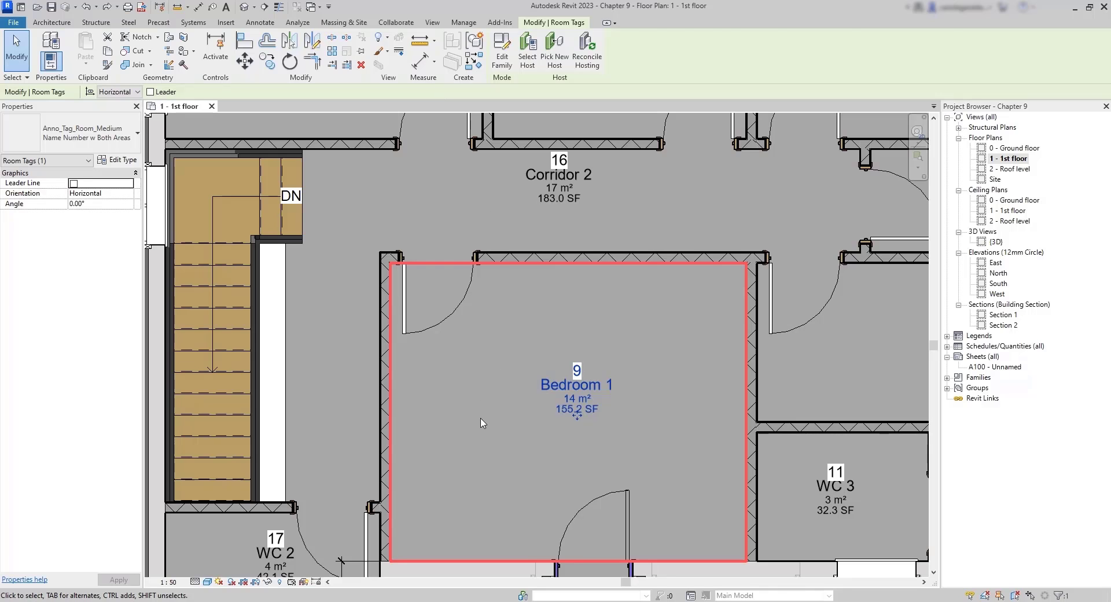
Step: Move the Bedroom 1 tag toward the southeast part of the room
key(Escape)
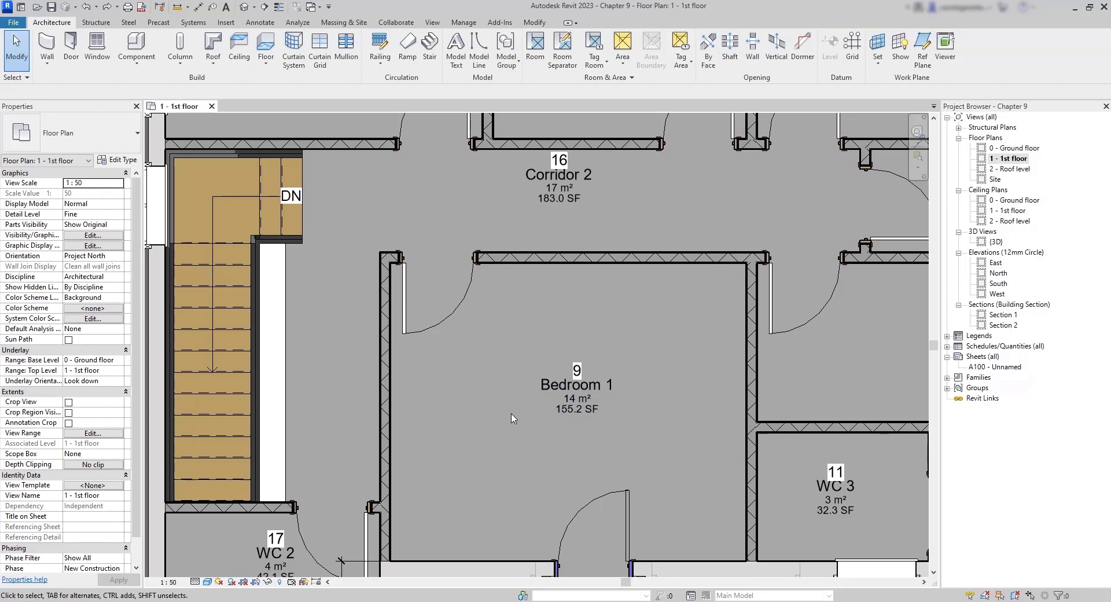
click(581, 389)
drag(581, 388, 665, 438)
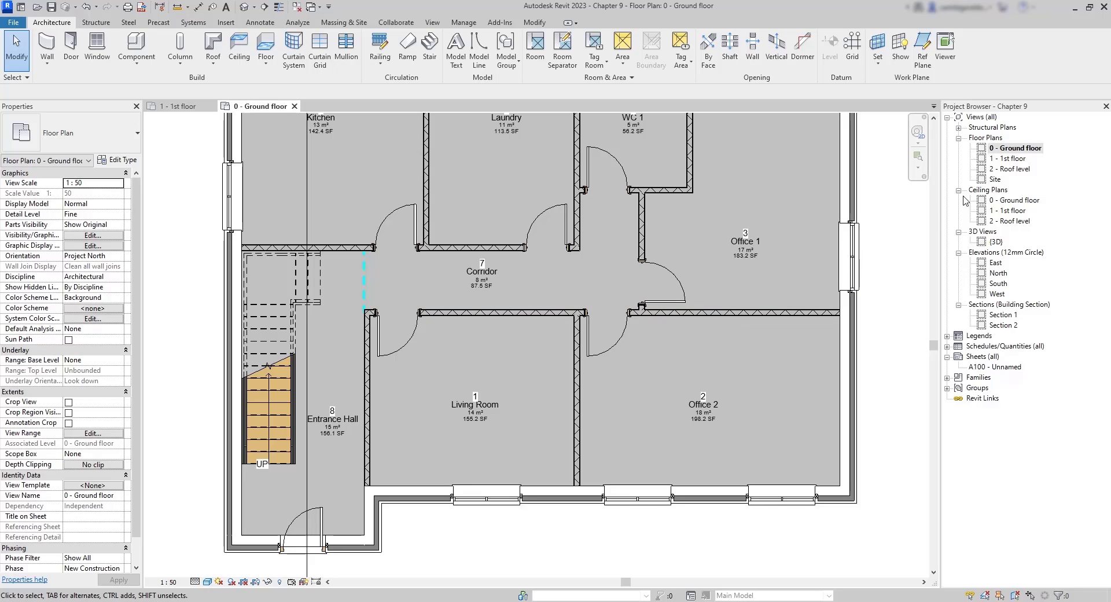
Step: Duplicate the 0 - Ground floor plan view without its detailing
right_click(1020, 150)
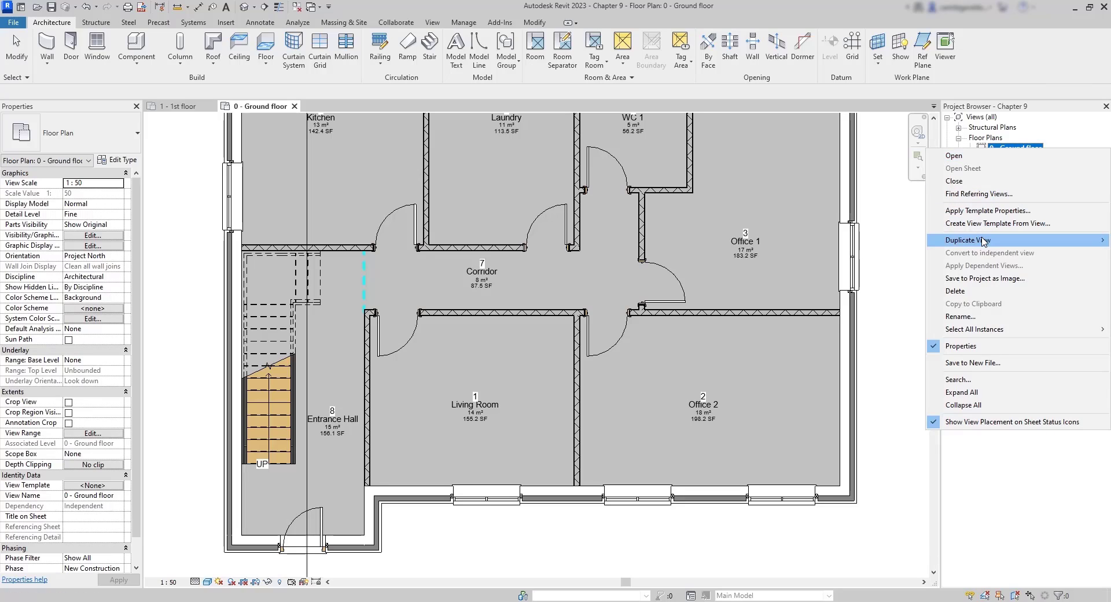
mouse_move(970, 243)
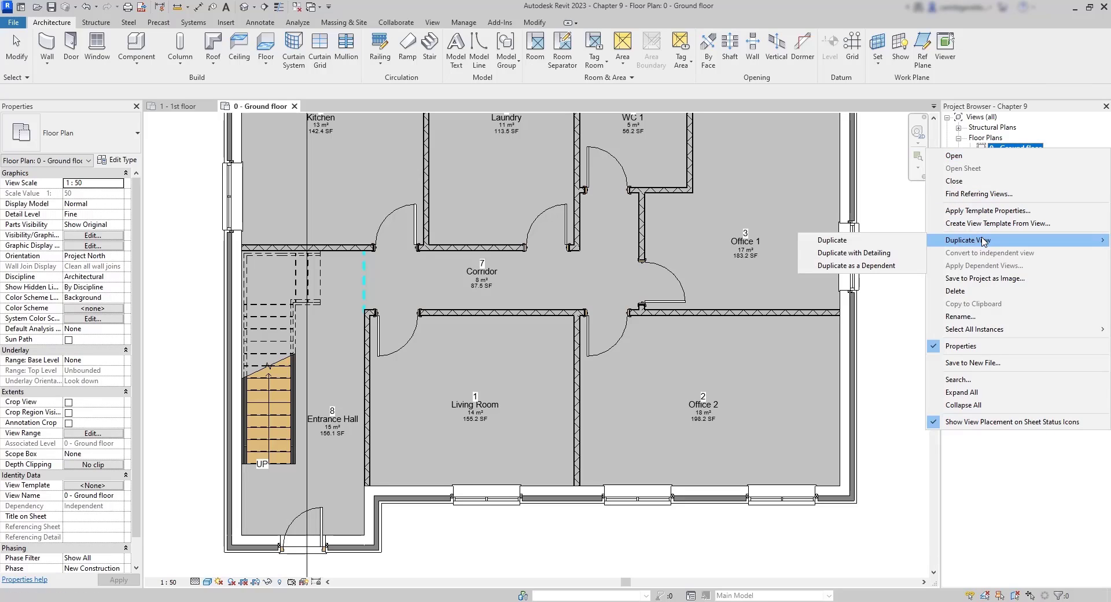
click(900, 246)
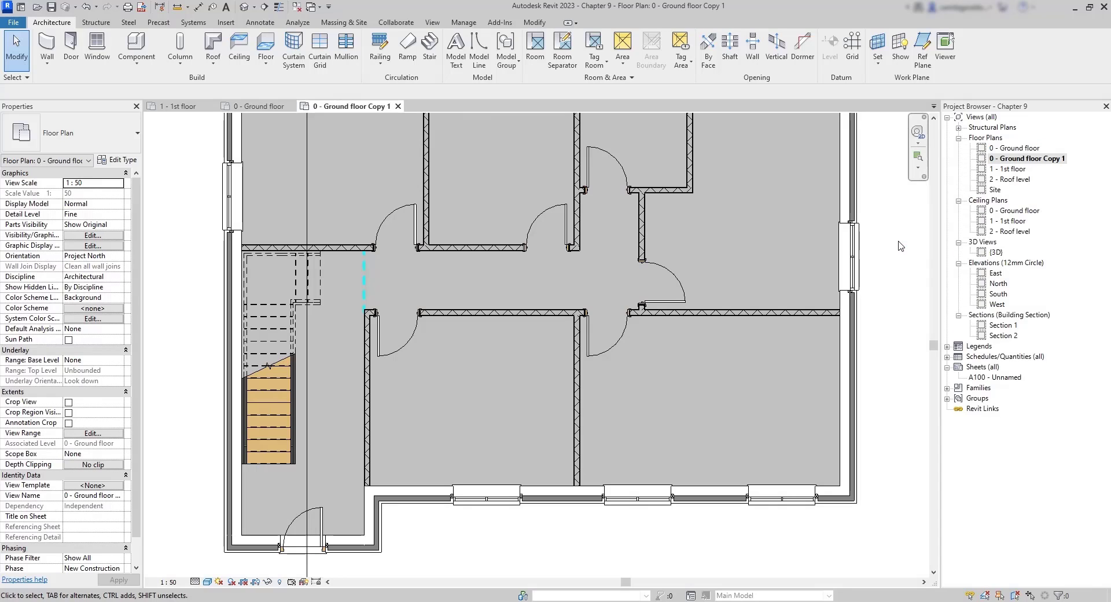
scroll(626, 337, down, 2)
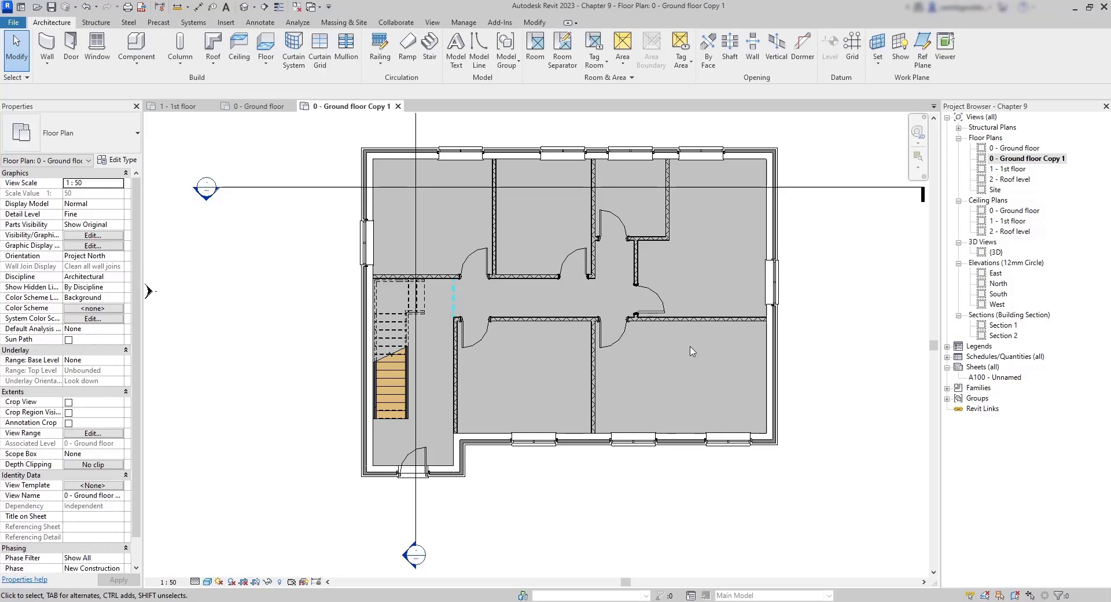
Step: Duplicate the 1 - 1st floor plan view without its detailing
click(1010, 169)
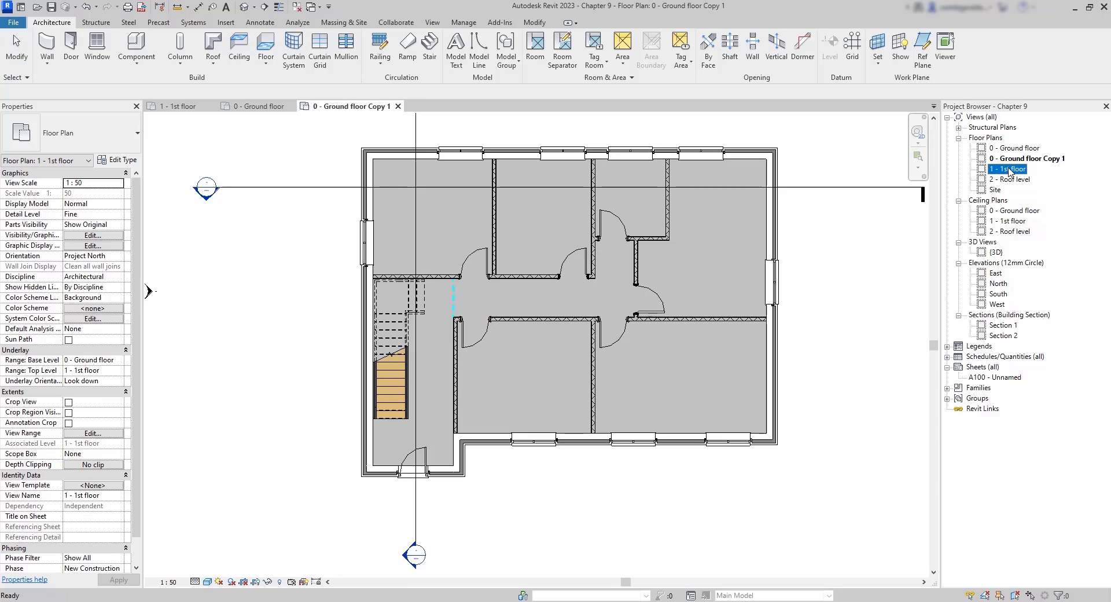
double_click(1010, 170)
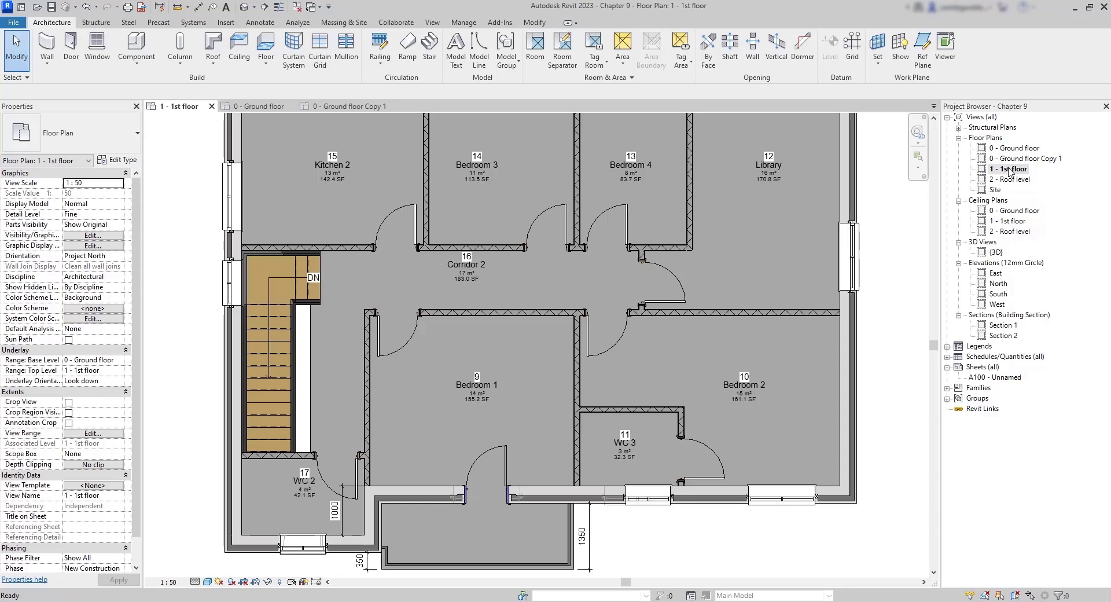
click(1010, 169)
right_click(1010, 169)
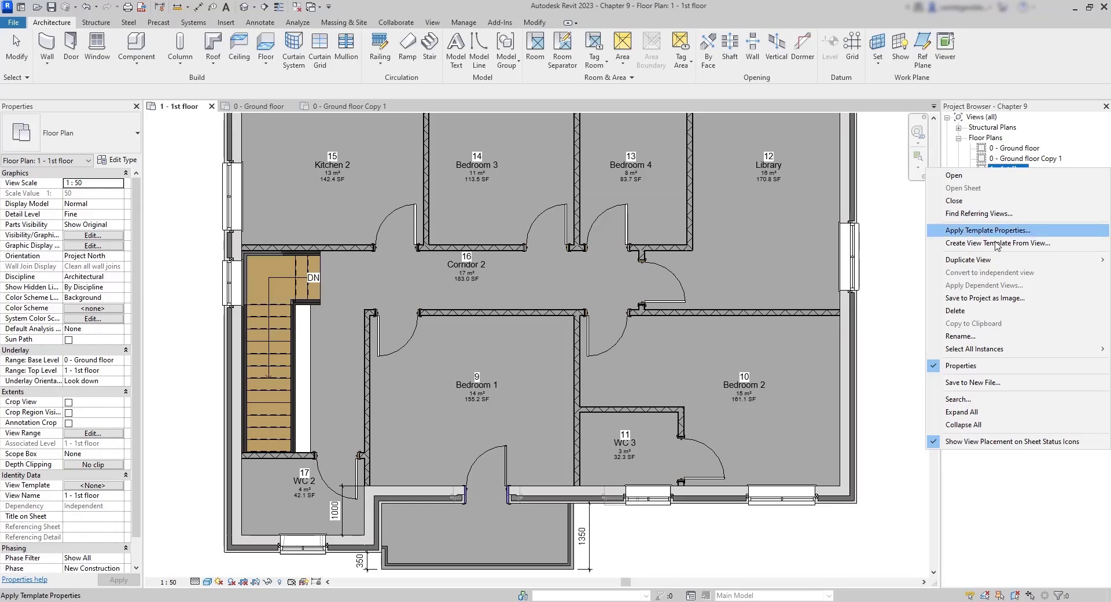
mouse_move(990, 262)
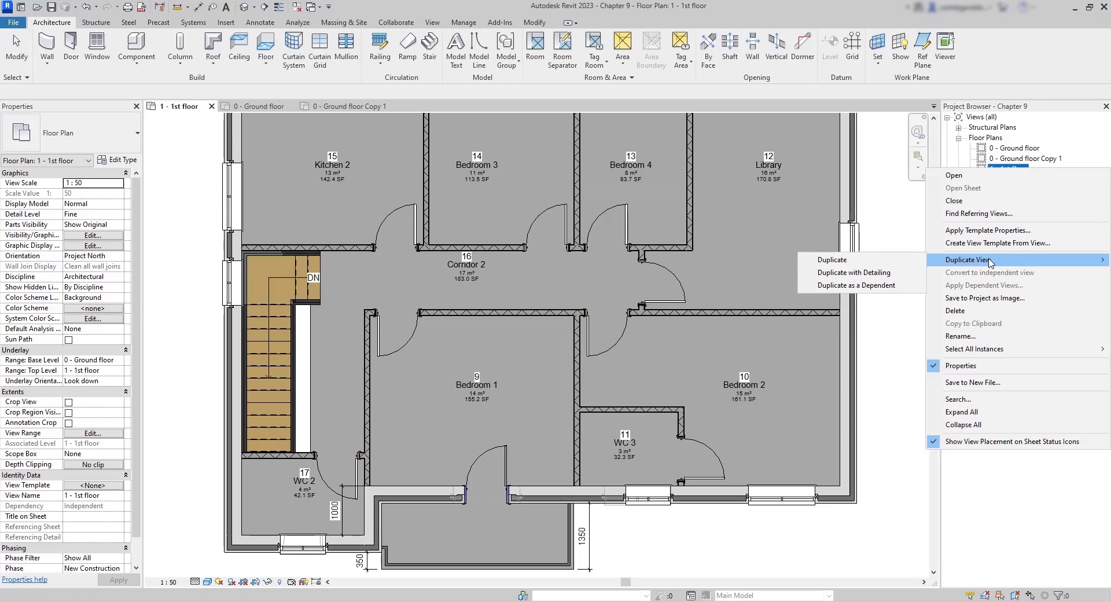
click(888, 262)
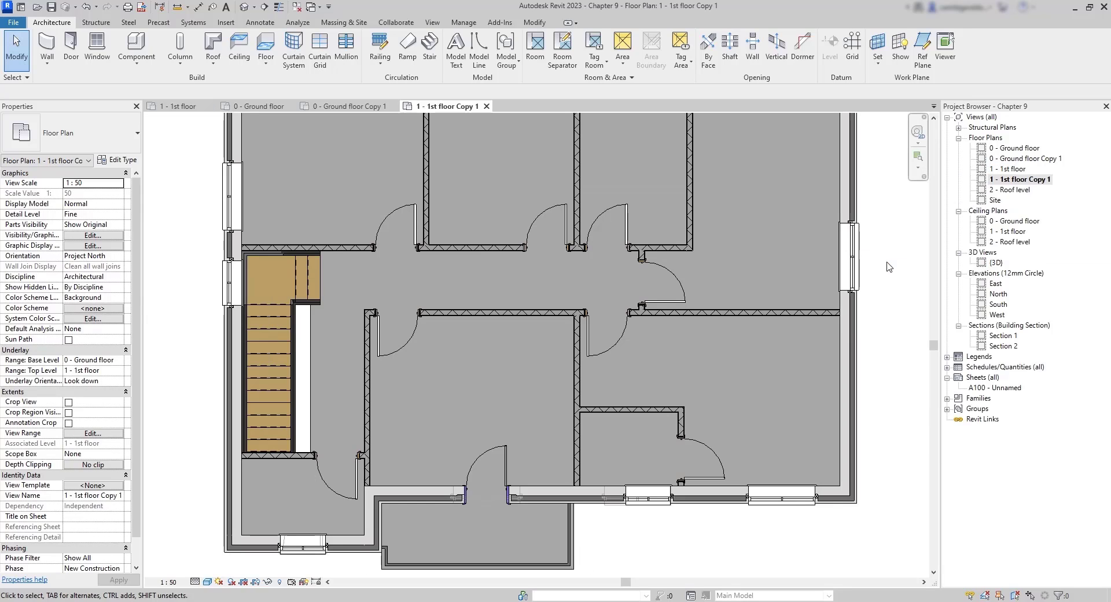
Step: Rename the copied first floor plan view as 1 - 1st floor (dimensions)
click(1045, 182)
click(1049, 181)
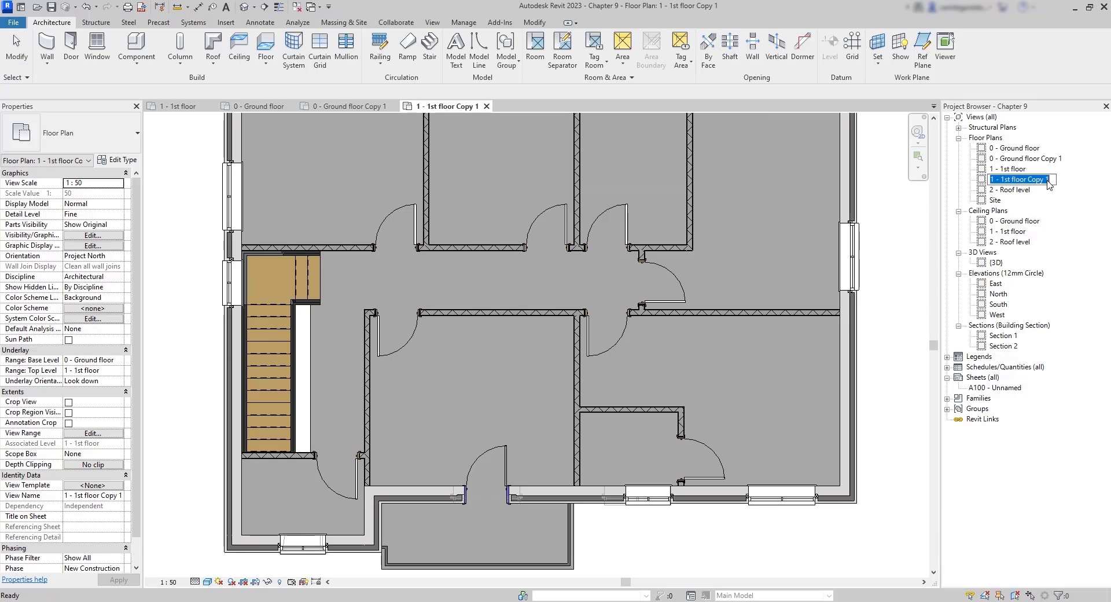
click(1053, 180)
key(BackSpace)
key(BackSpace)
key(BackSpace)
key(BackSpace)
key(BackSpace)
key(BackSpace)
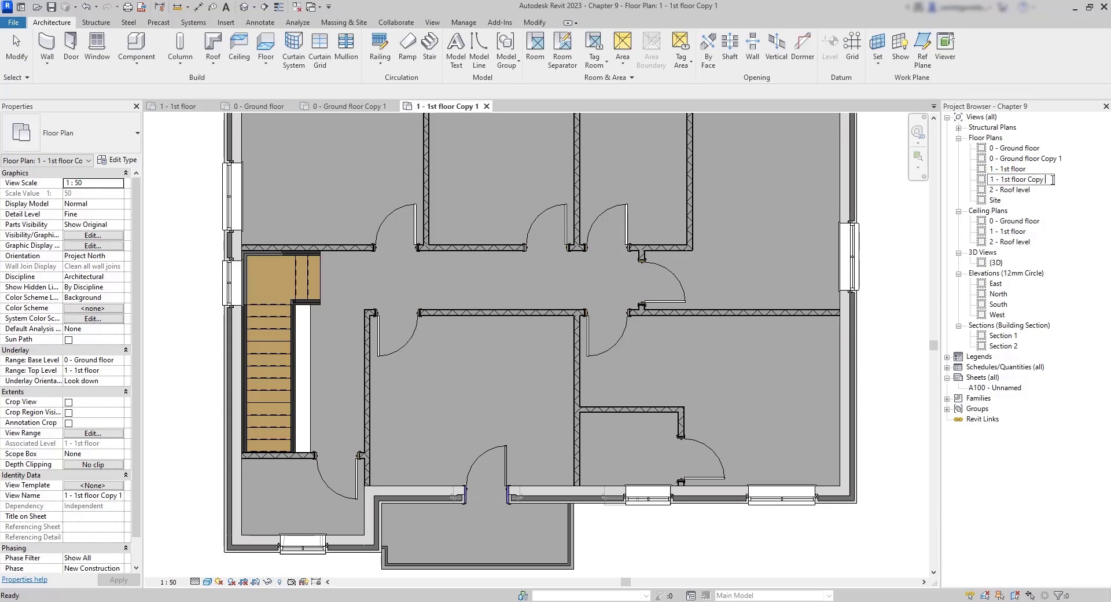
text((dimensions))
key(Return)
Step: Rename the copied ground floor plan view as 0 - Ground floor (dimensions)
click(1053, 160)
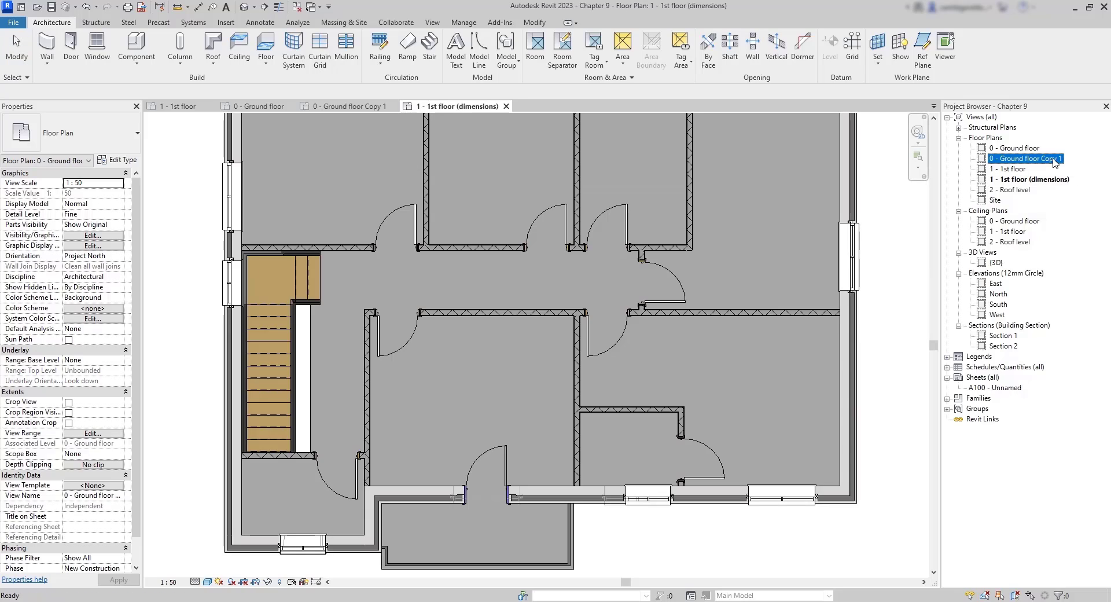
click(1054, 159)
drag(1064, 159, 1042, 159)
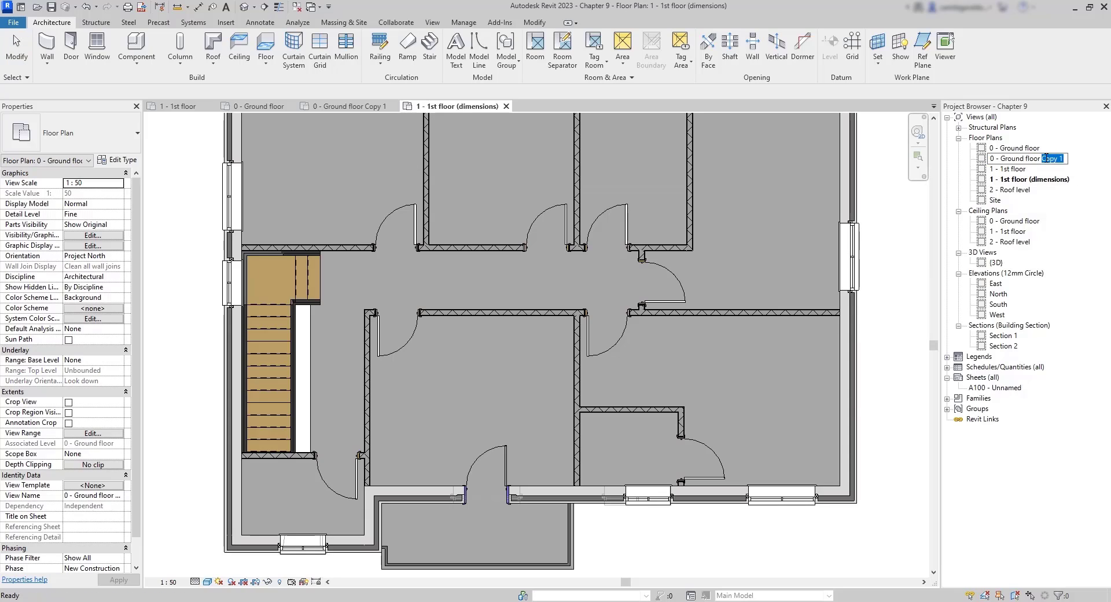
text((dimensions))
key(Return)
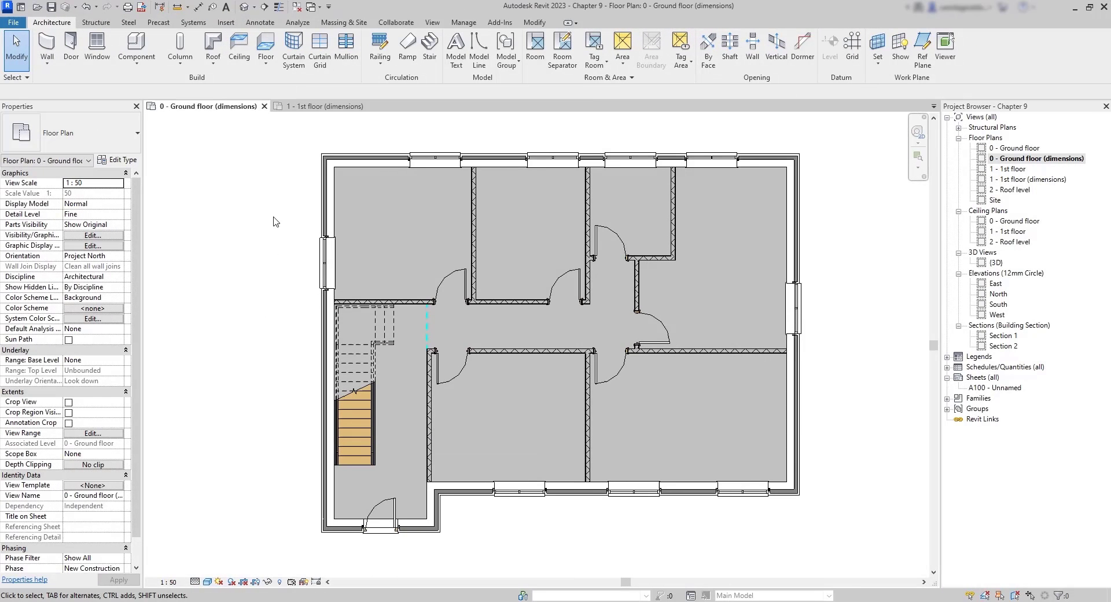
Step: Start the Aligned dimension command and try dimensioning the plan's upper-left room between wall centerlines
click(260, 22)
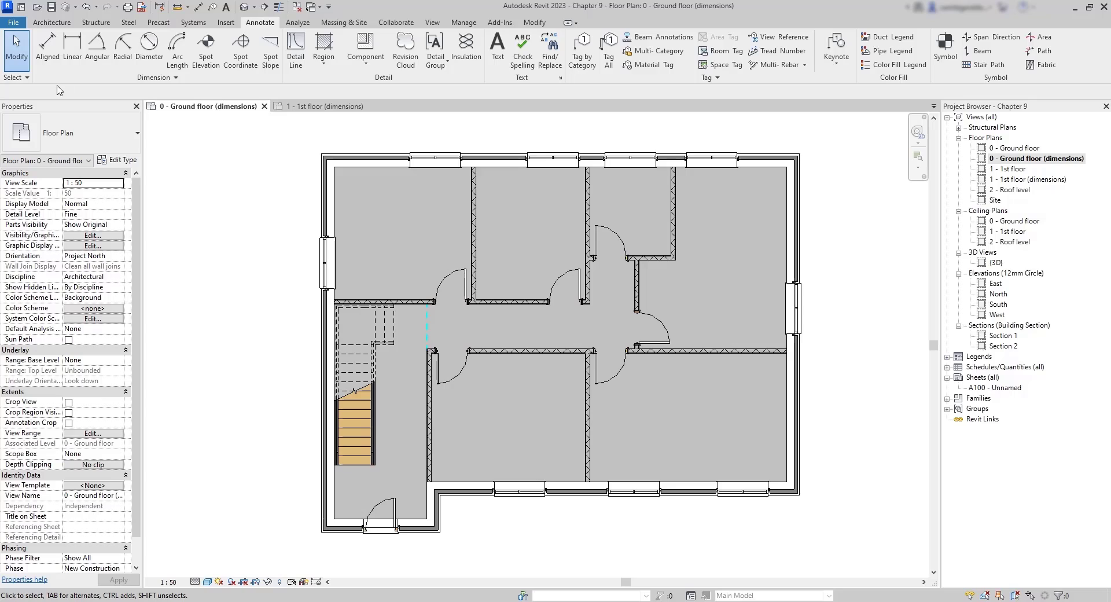
click(51, 43)
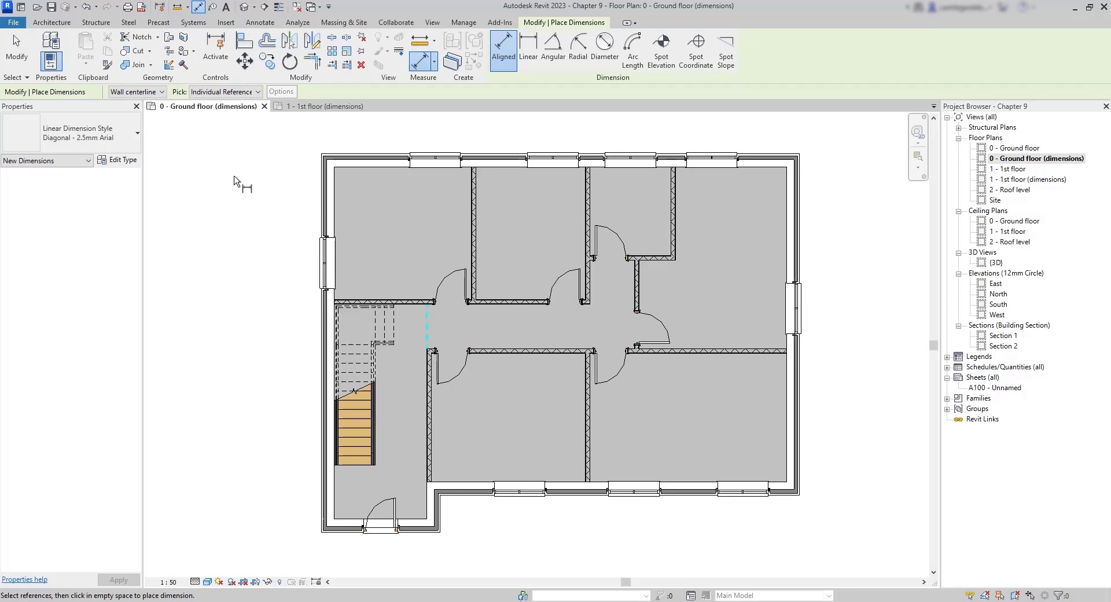
click(329, 200)
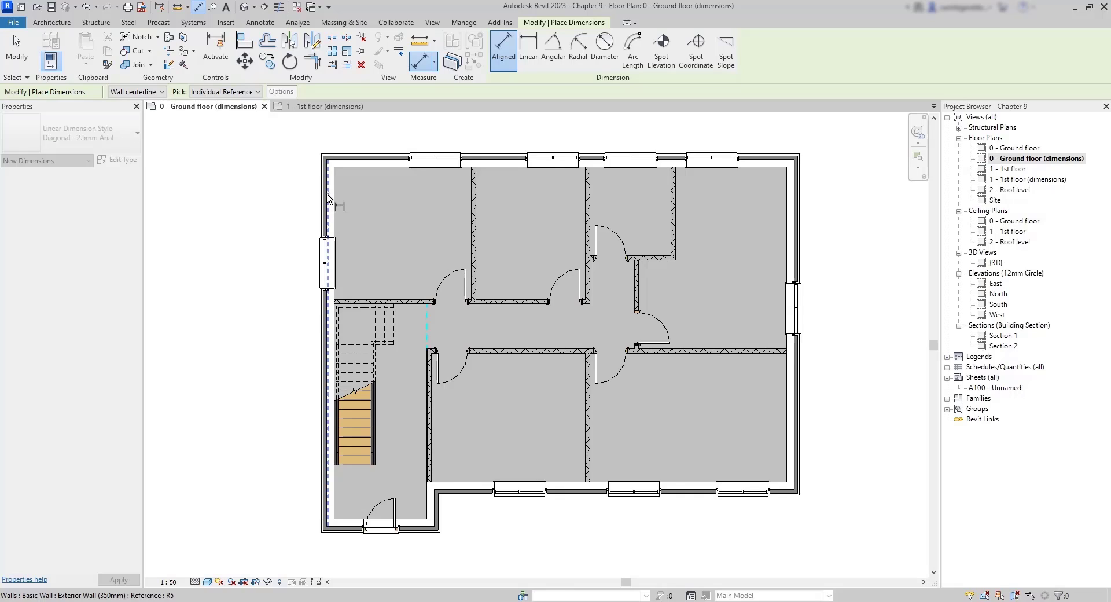
click(474, 199)
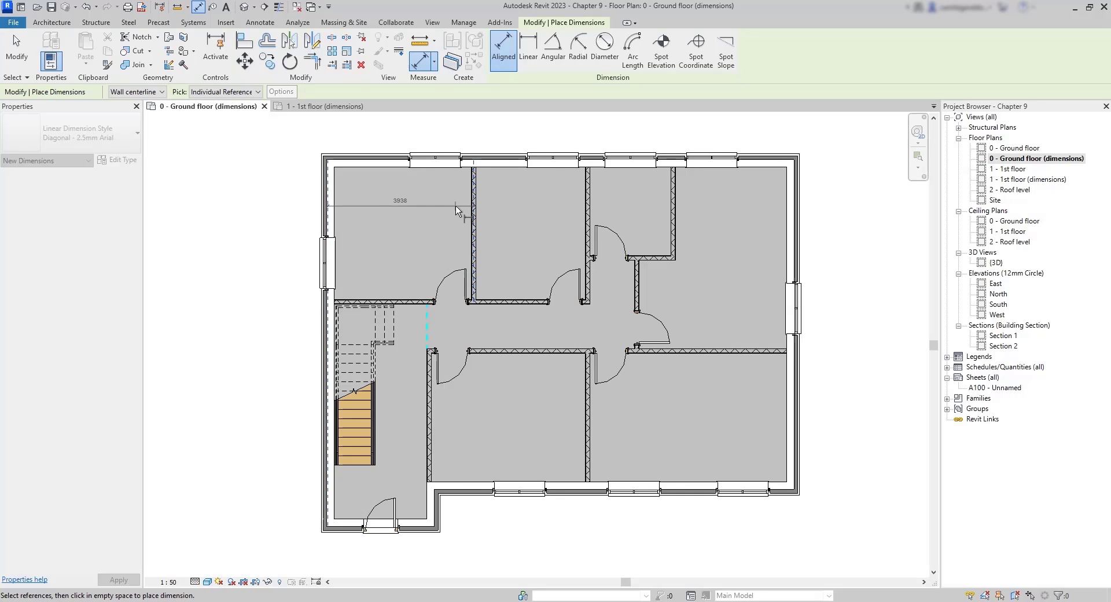
scroll(454, 204, up, 5)
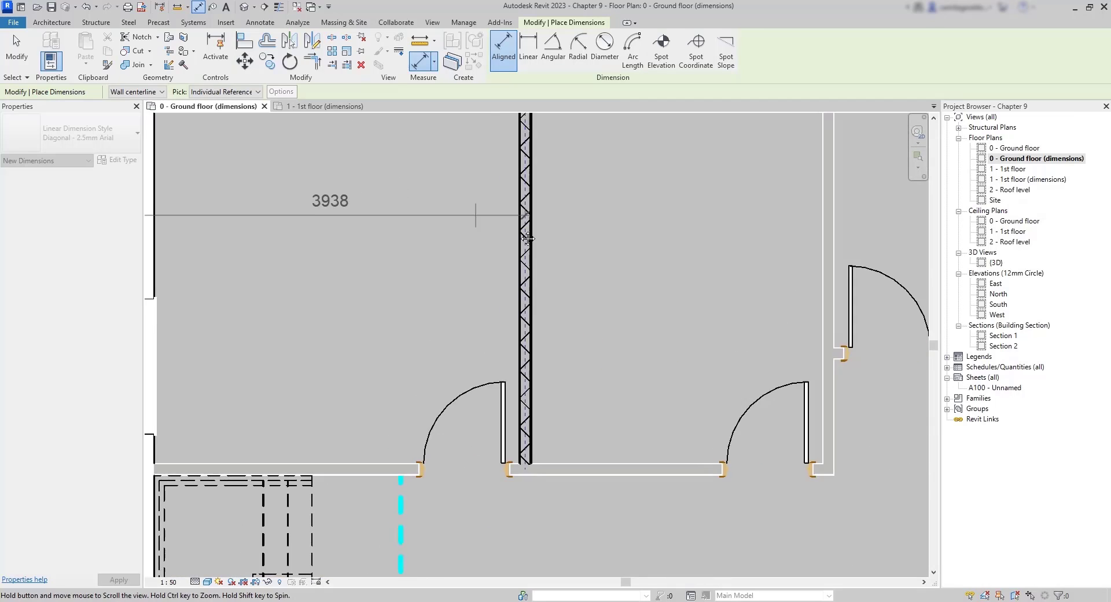
middle_drag(528, 238, 724, 277)
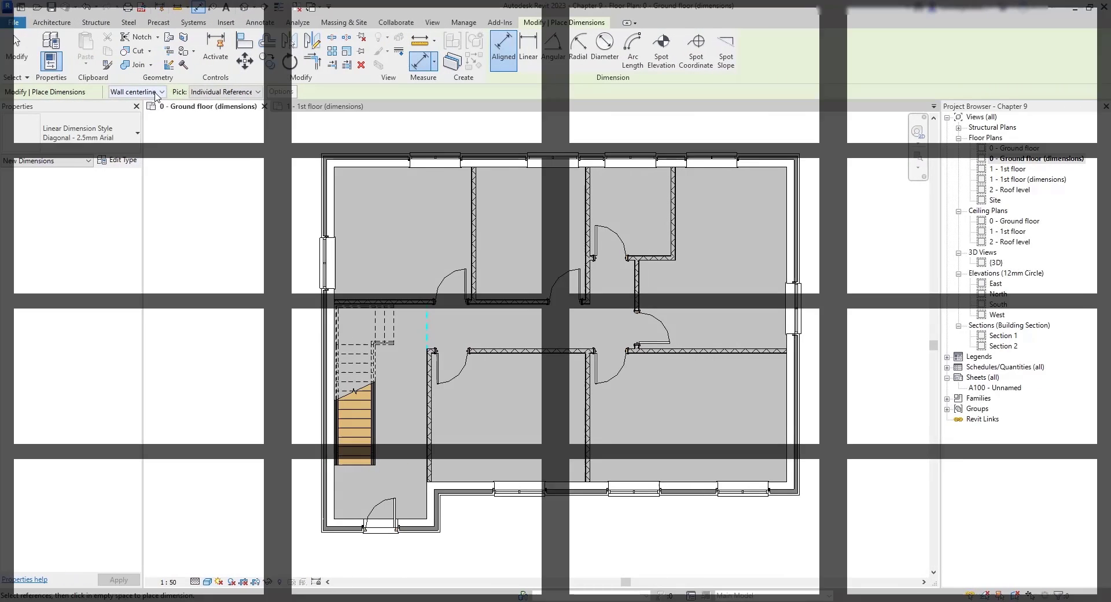
Step: Switch the dimension references to Wall faces and dimension the upper-left room's width between its inner wall faces
click(158, 93)
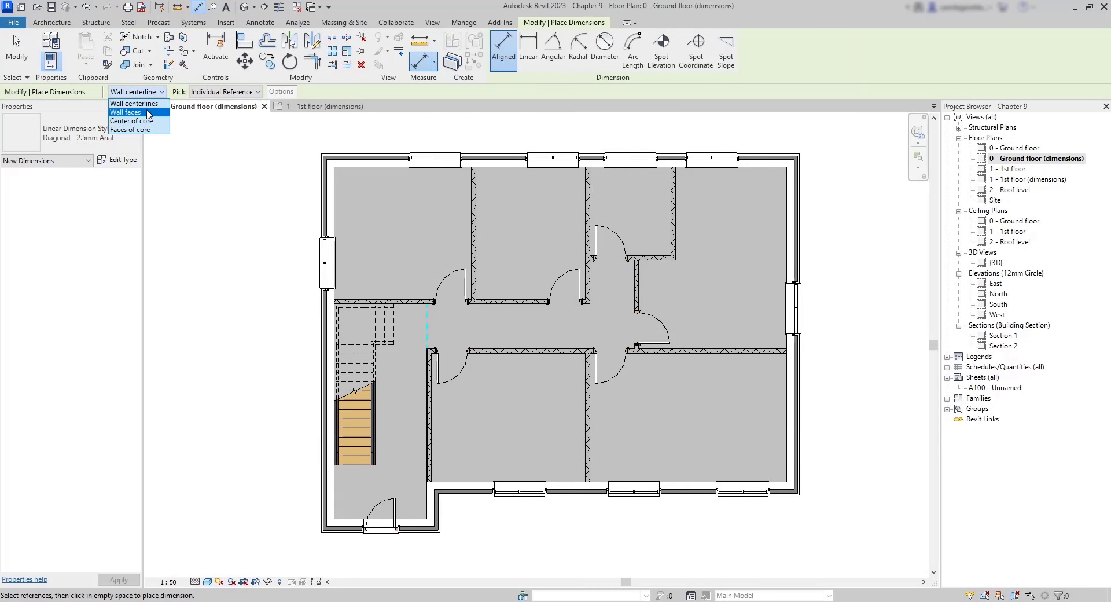
click(147, 112)
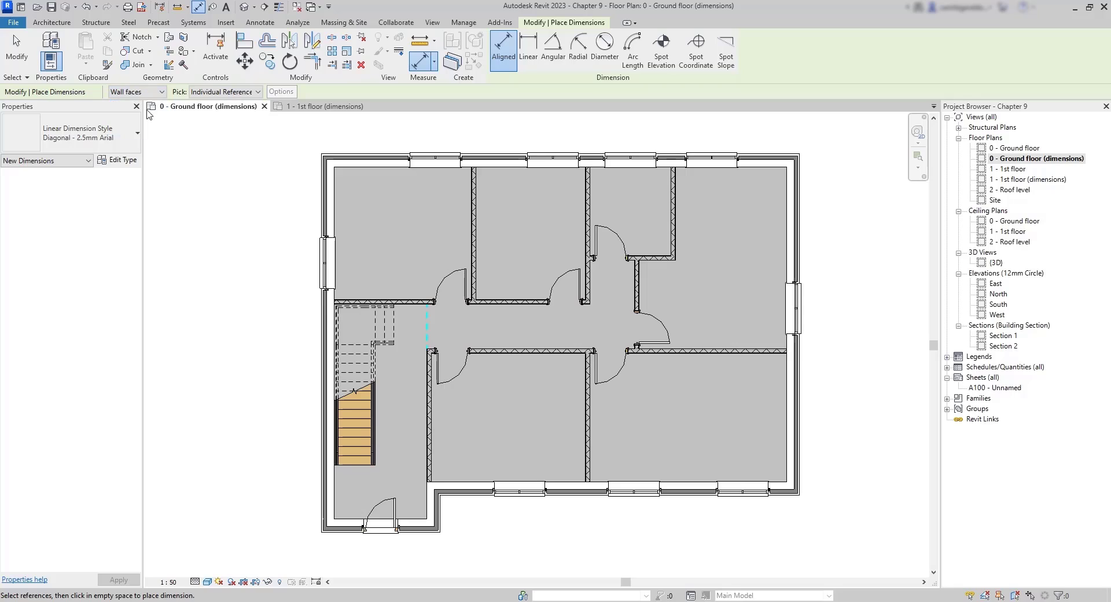
click(336, 198)
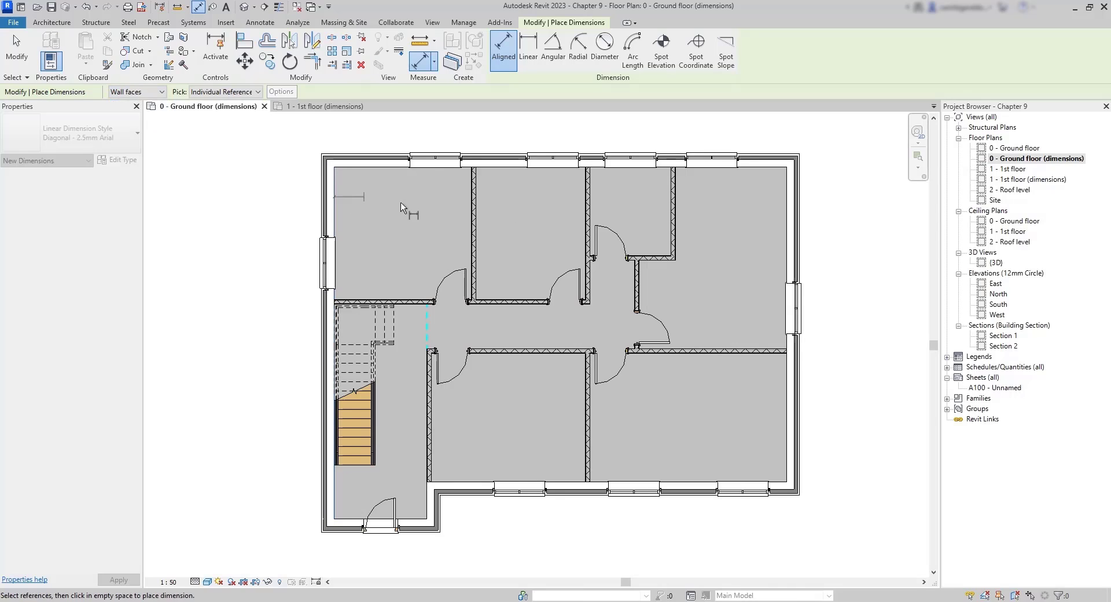
click(454, 200)
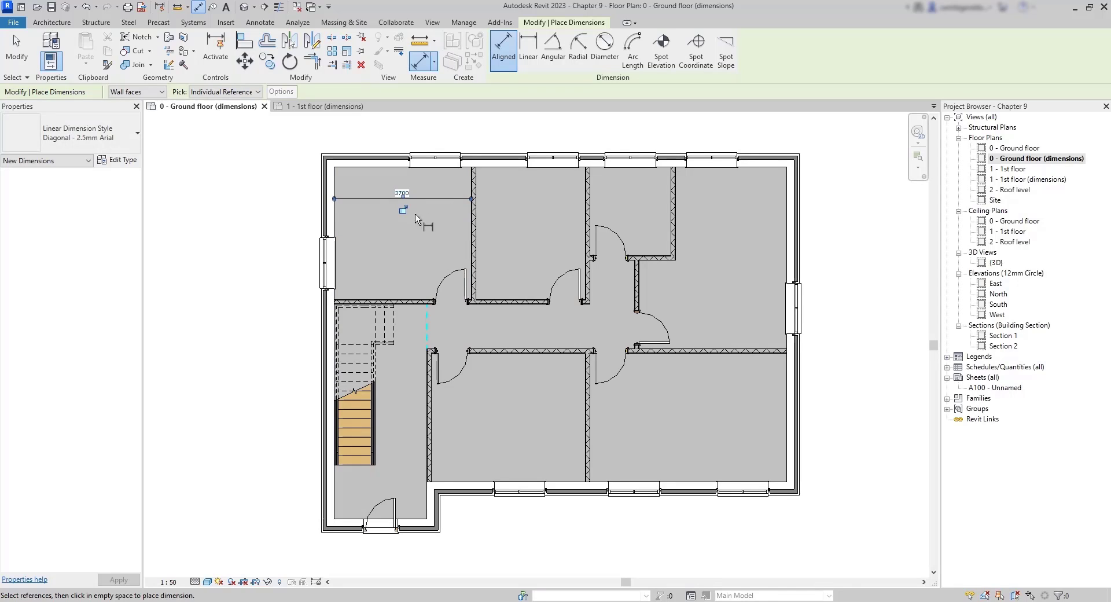
click(334, 223)
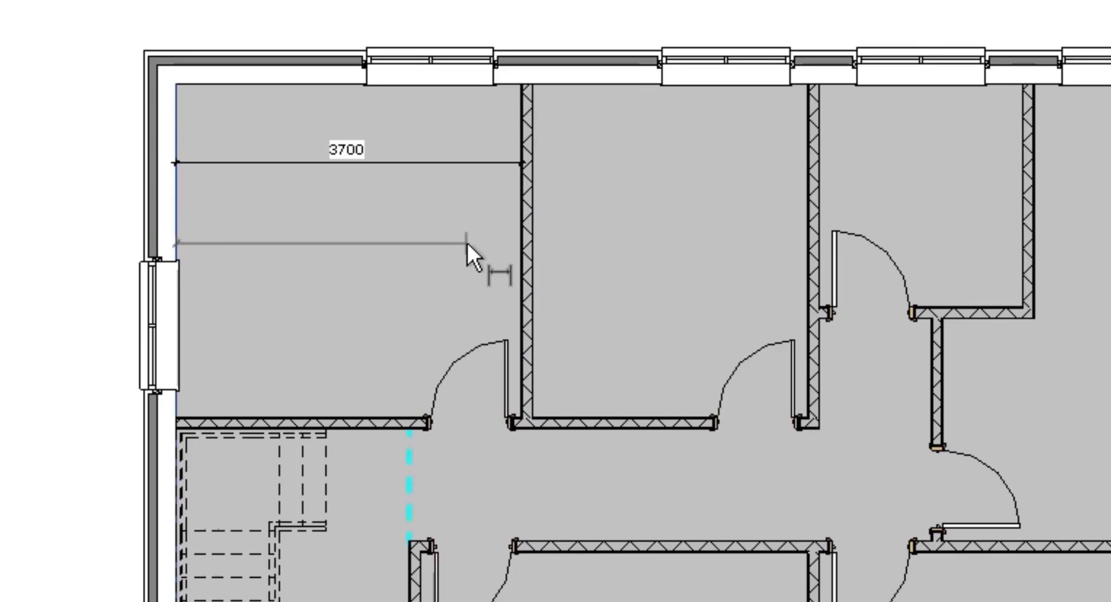
key(Escape)
Step: Dimension the second upper room's width between its inner wall faces, in line with the first room's dimension
scroll(553, 141, up, 4)
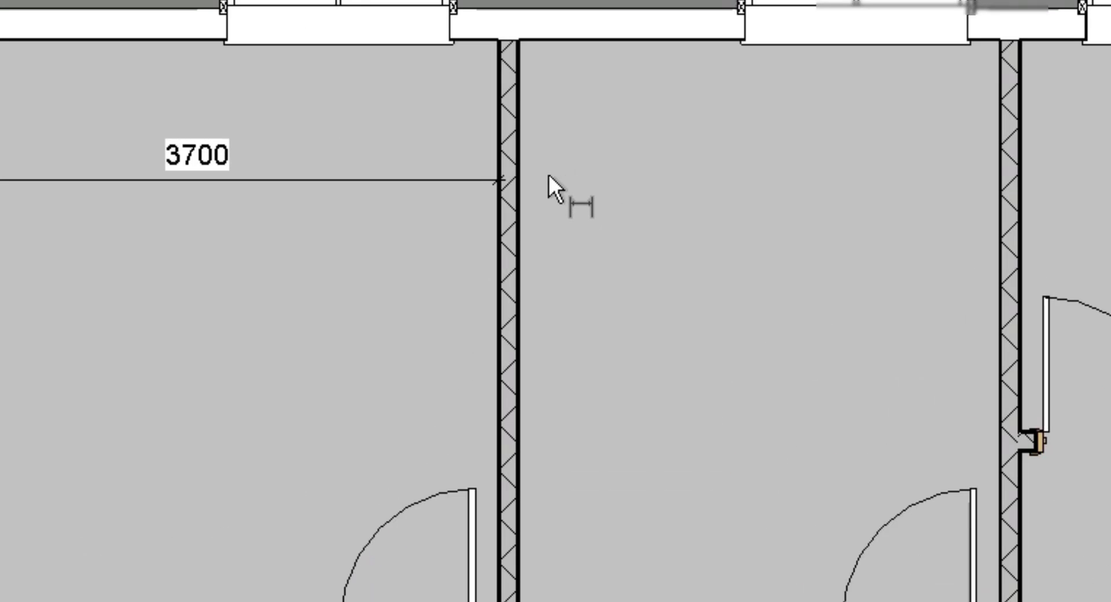
click(517, 220)
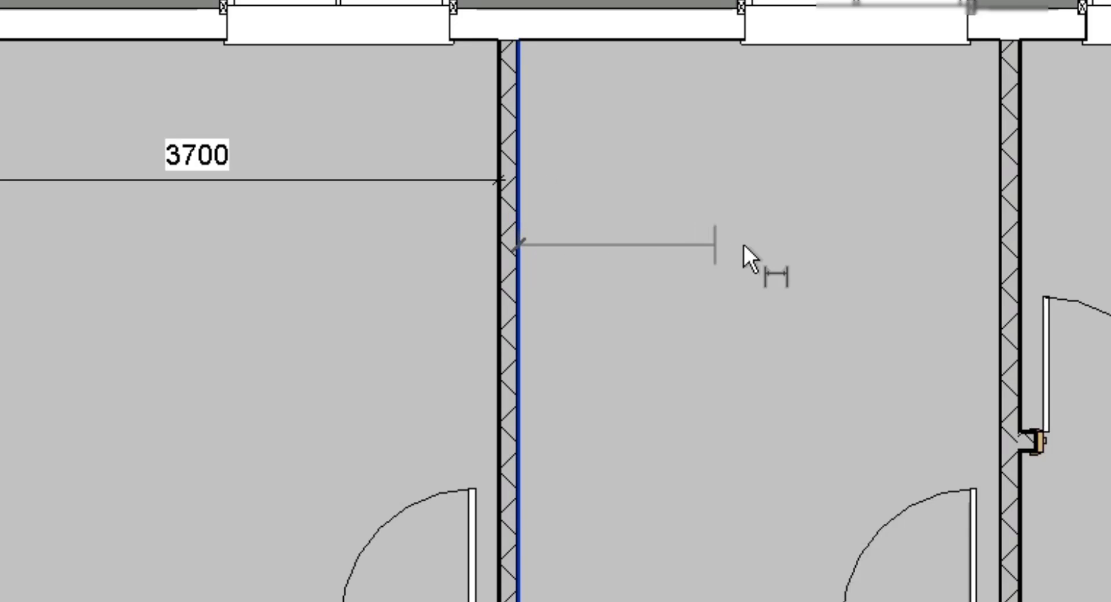
click(1000, 259)
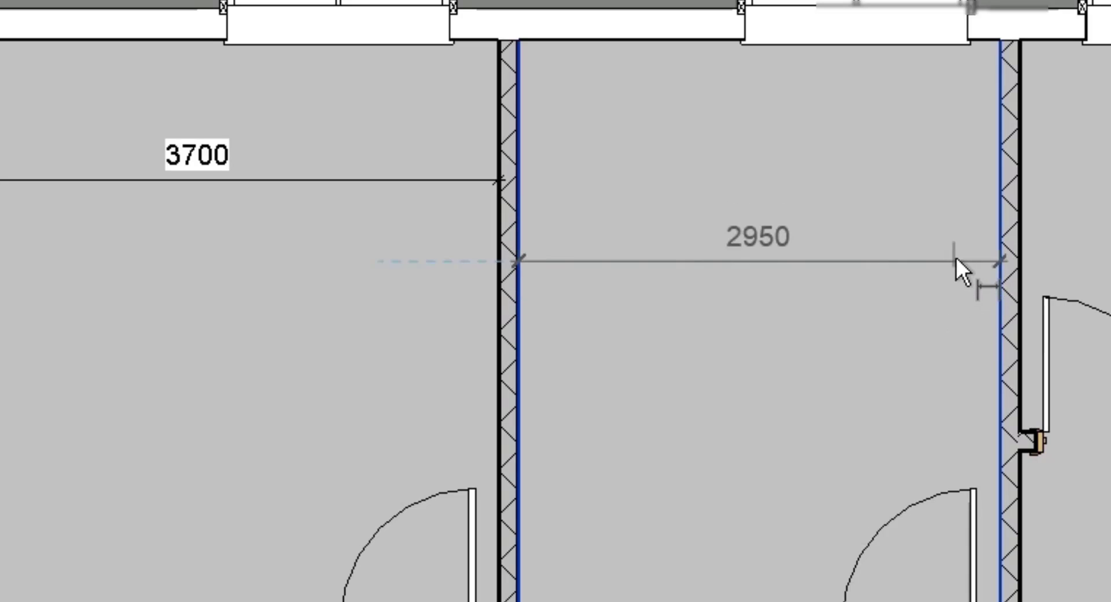
click(963, 182)
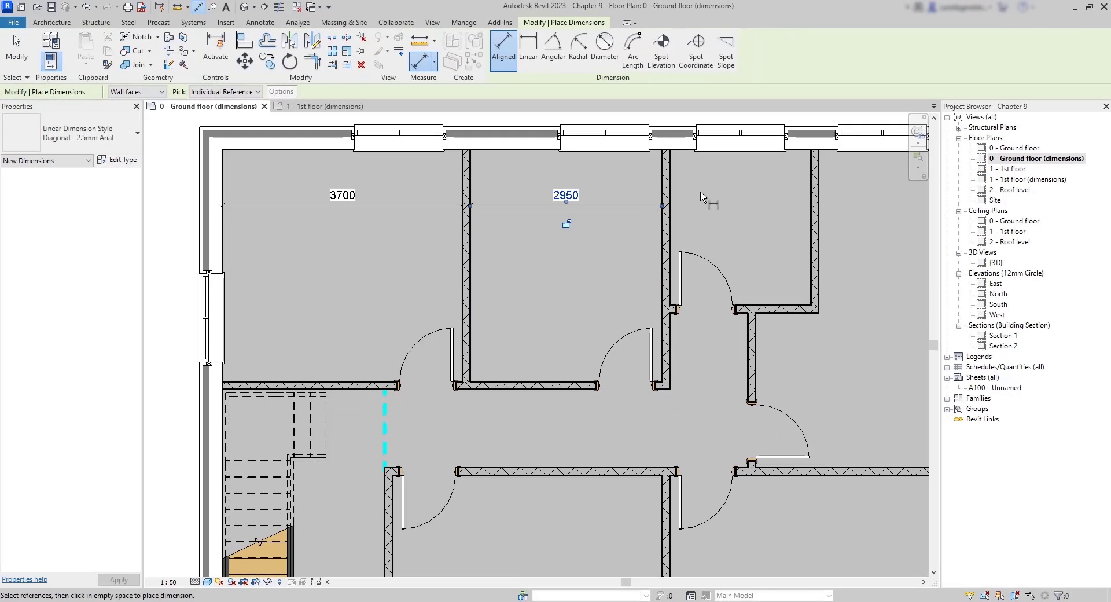
Step: Dimension the third upper room's width between its inner wall faces, in line with the neighbouring dimensions
click(670, 189)
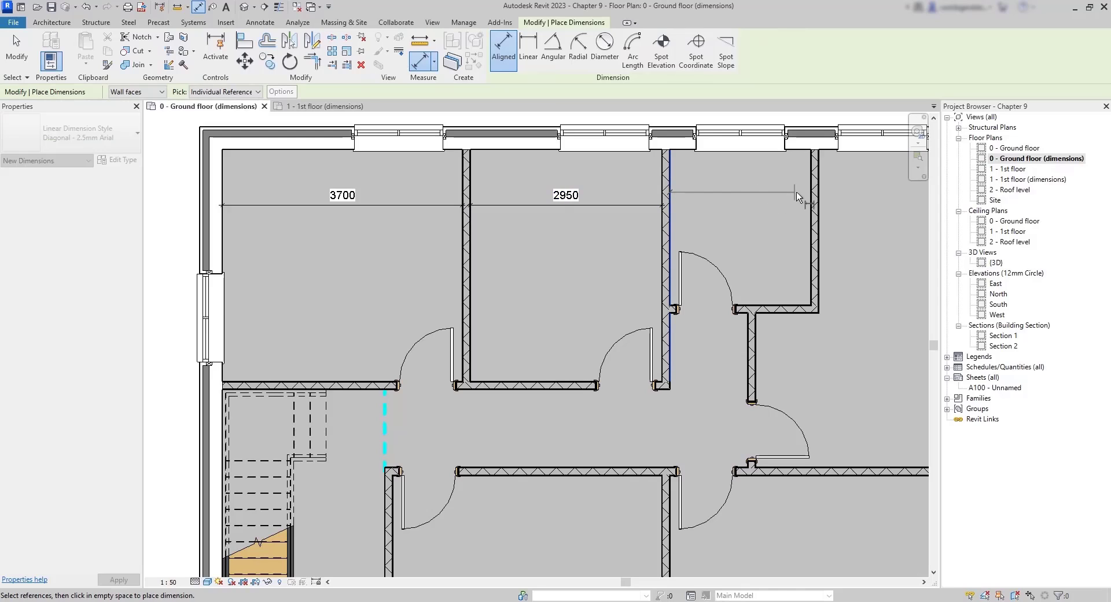
click(809, 208)
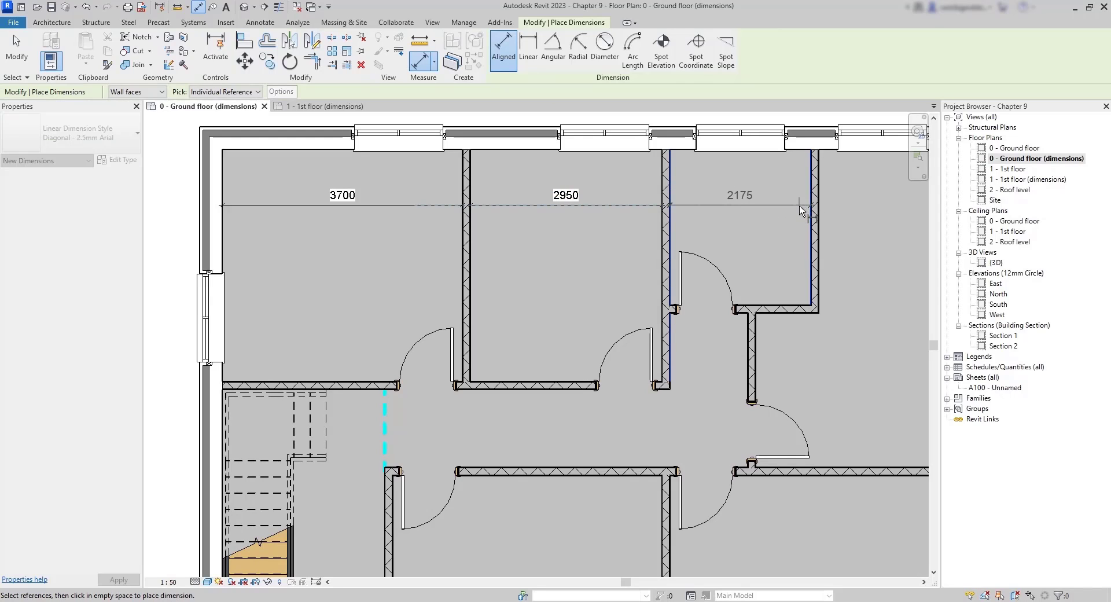
click(800, 210)
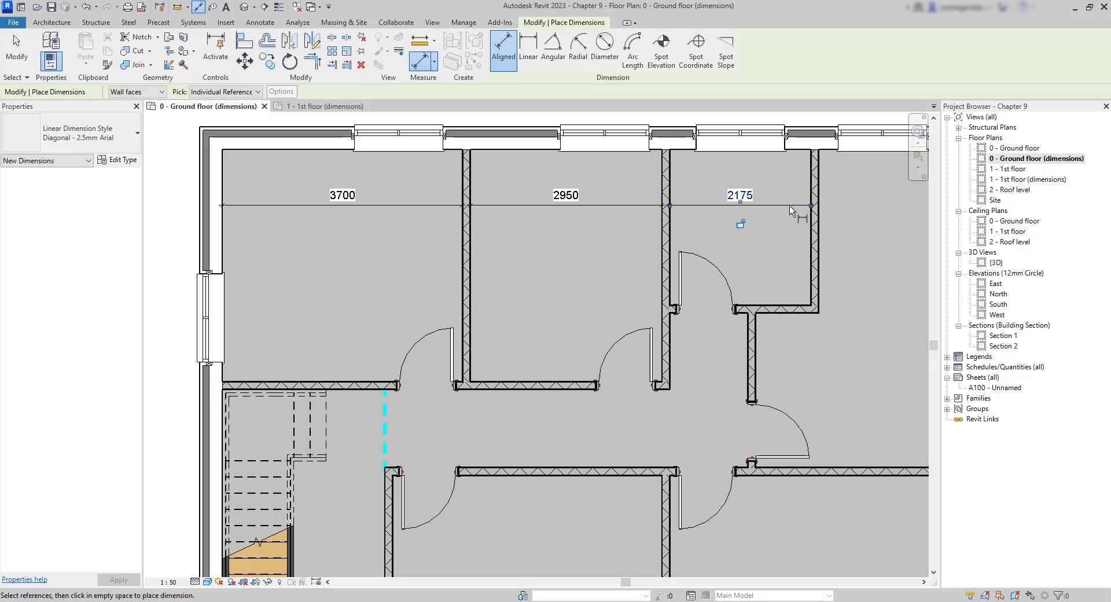
Step: Dimension the depth of the upper-right room from the upper exterior wall to the near face of the partition below
middle_drag(878, 300, 778, 298)
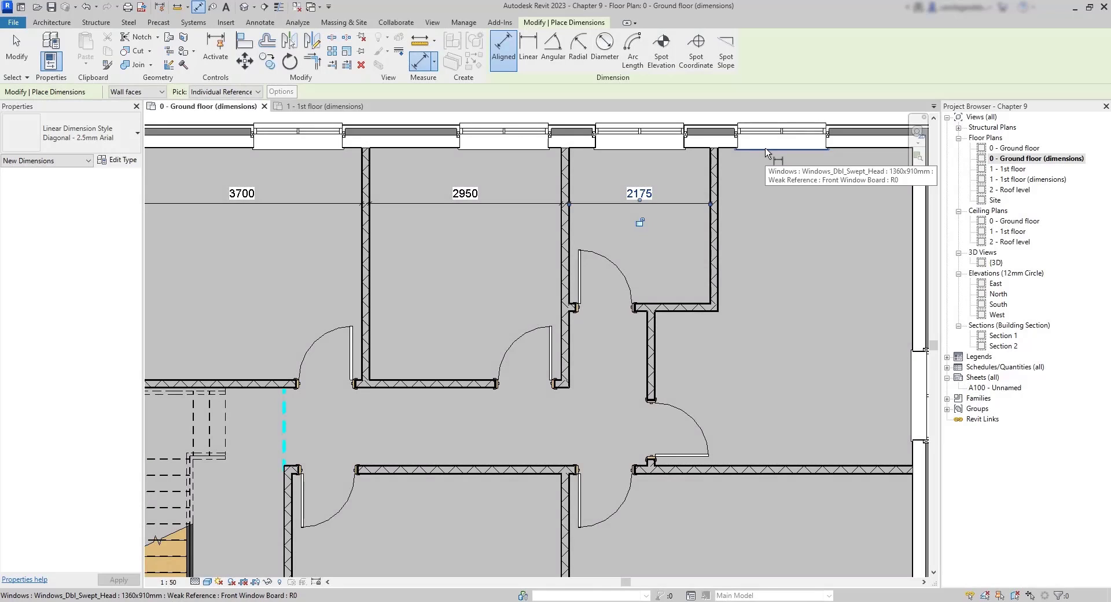
click(766, 152)
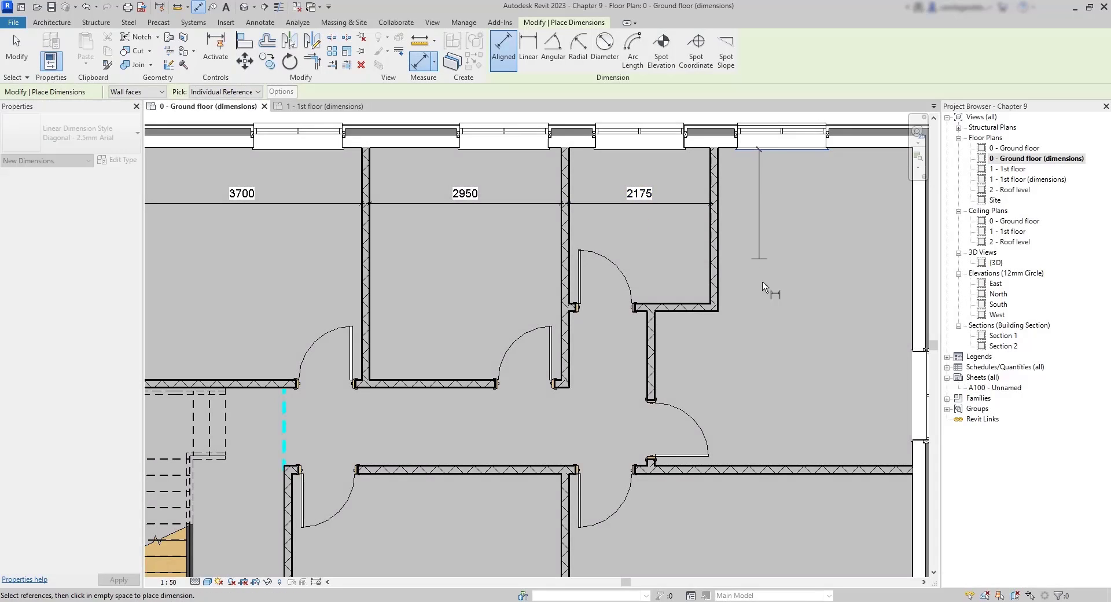
click(769, 467)
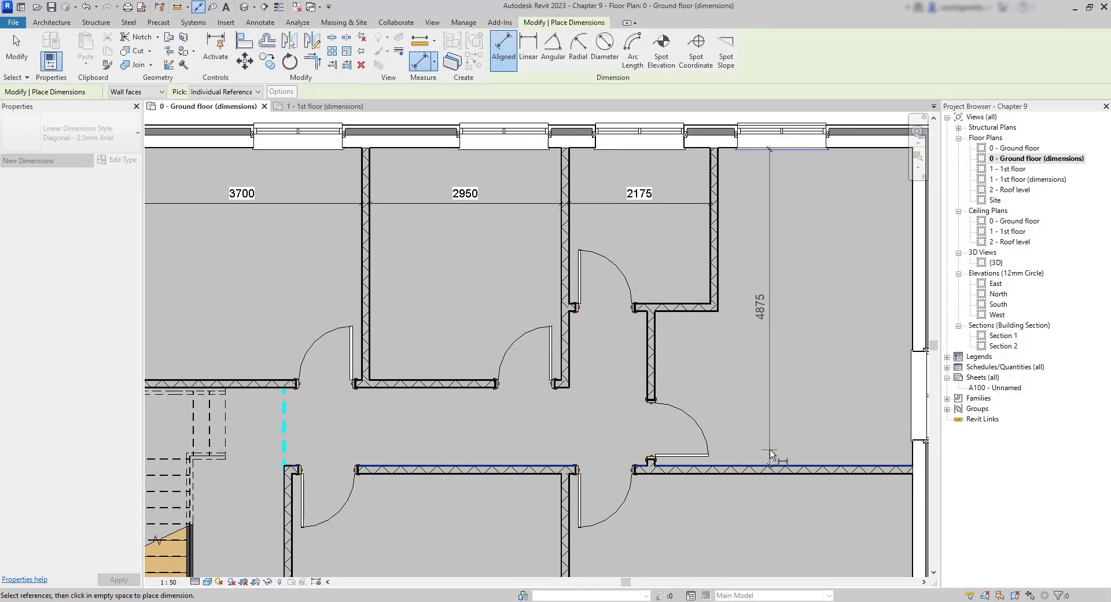
click(770, 446)
Step: Dimension the lower-right room's depth between its inner wall faces, in line with the depth dimension of the room above
middle_drag(780, 499, 743, 344)
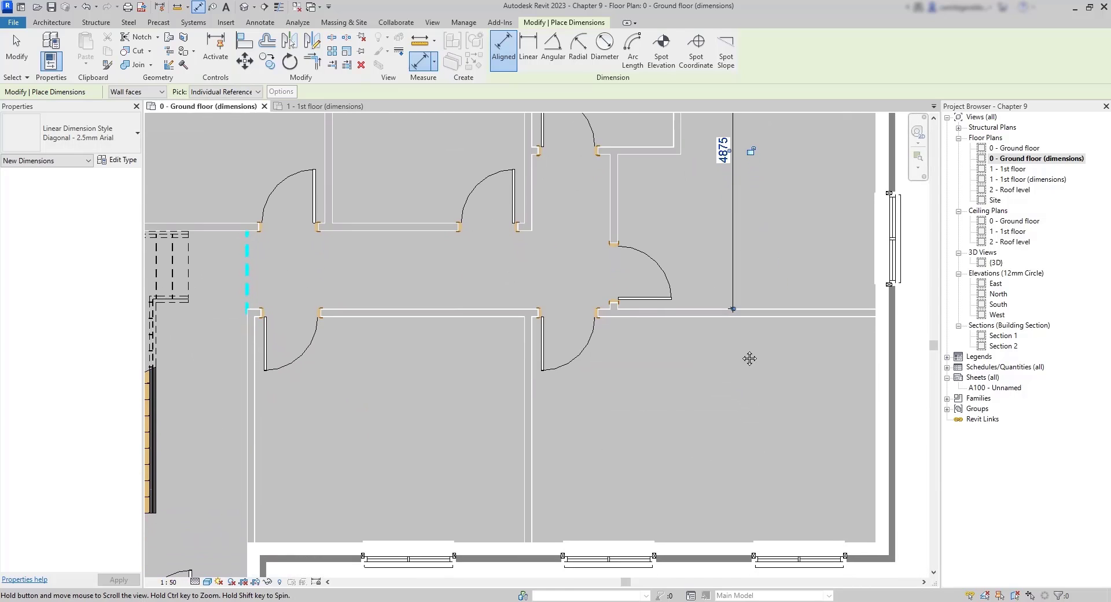
click(738, 322)
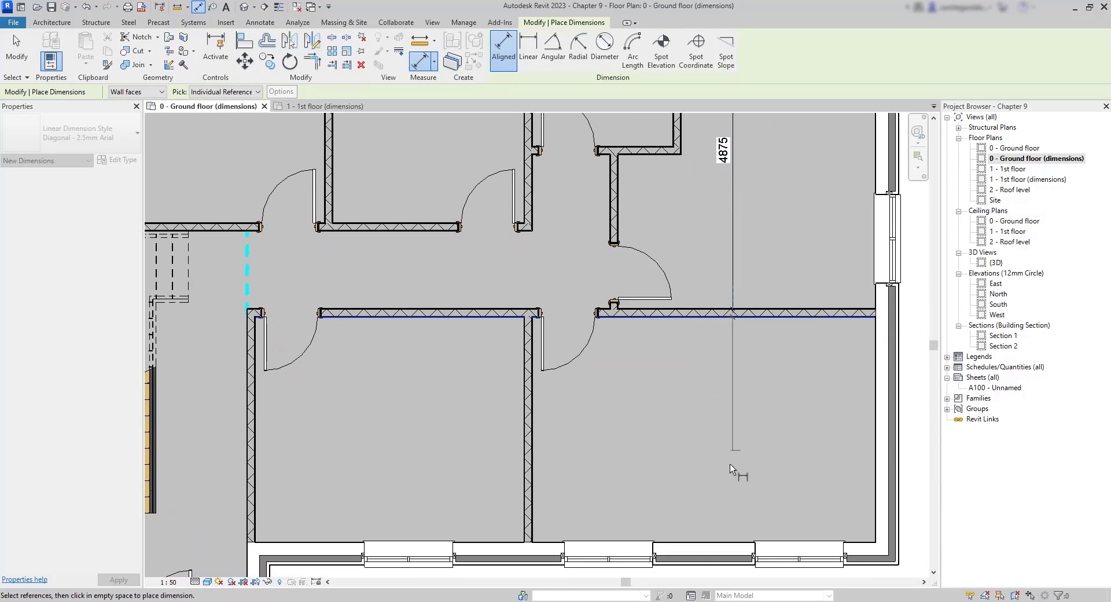
click(734, 547)
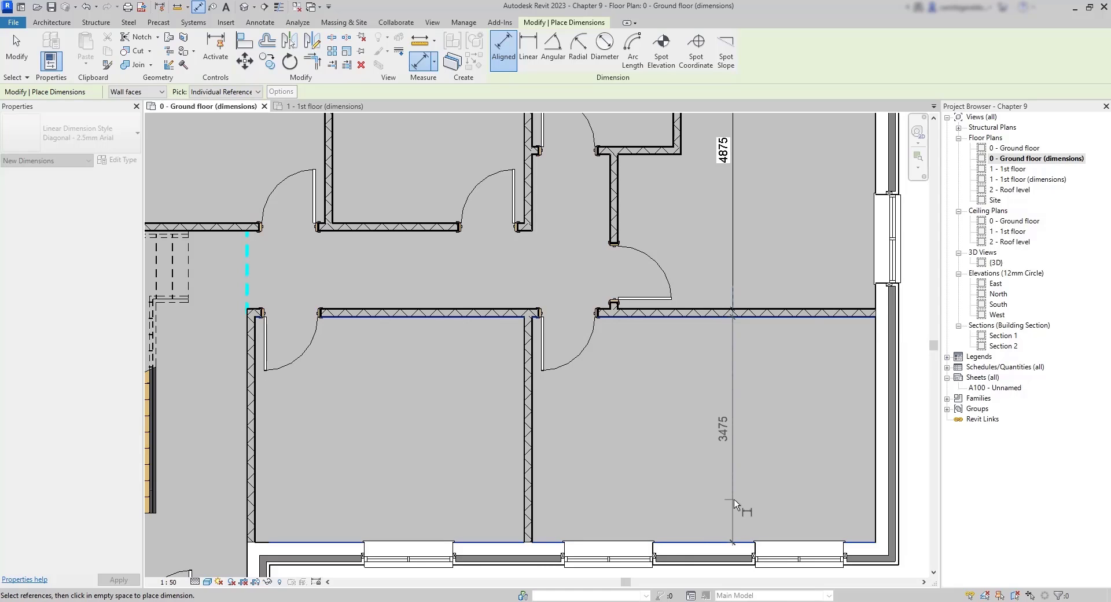
click(735, 503)
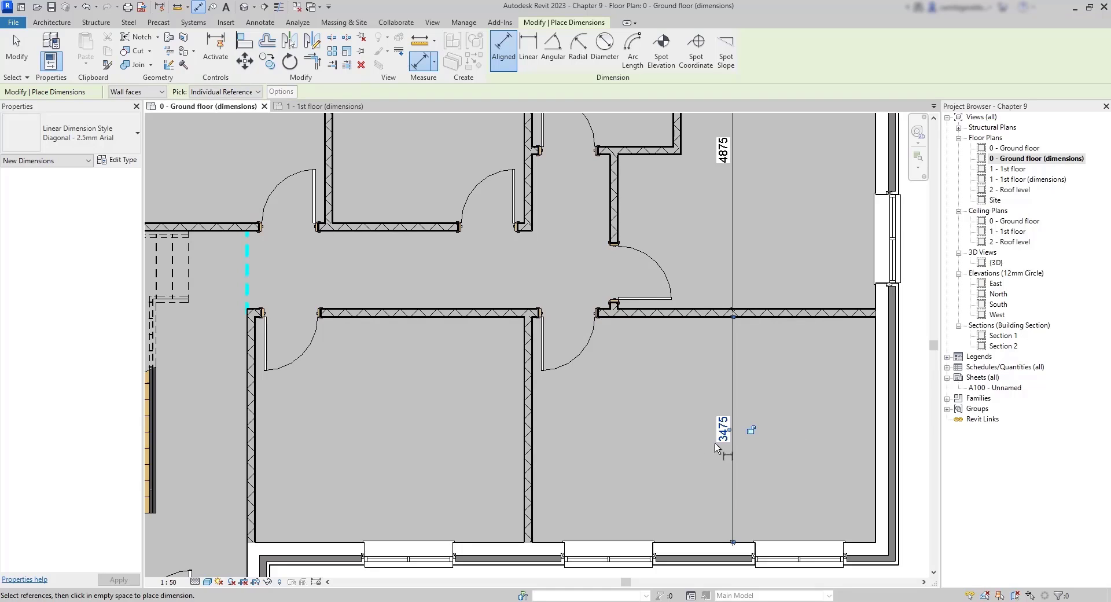
Step: Dimension the depths of the lower-middle room and the upper-left room between their inner wall faces
click(489, 544)
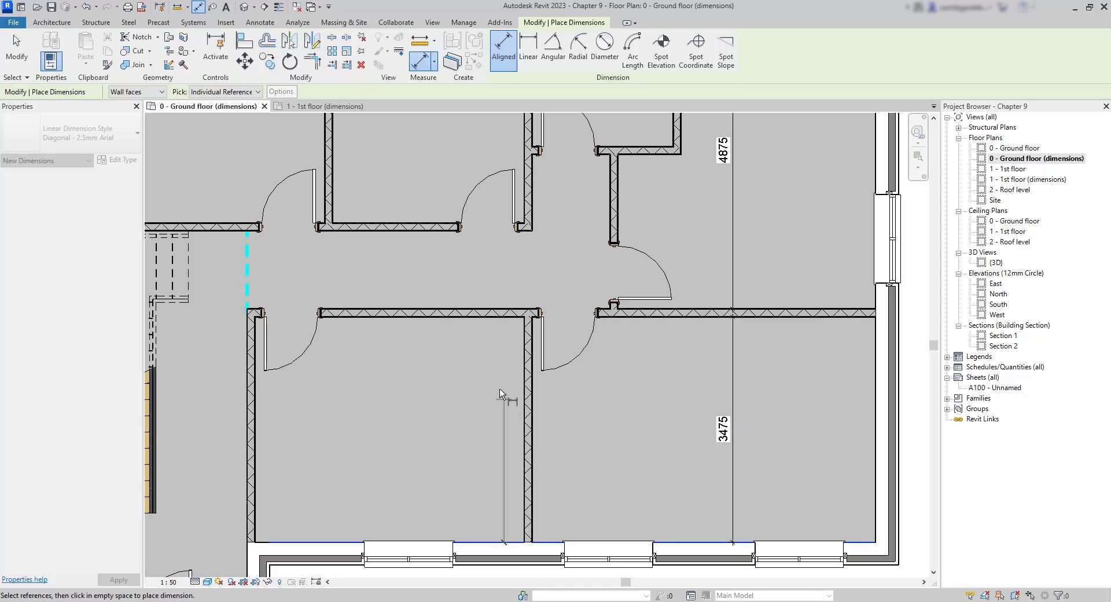
click(488, 318)
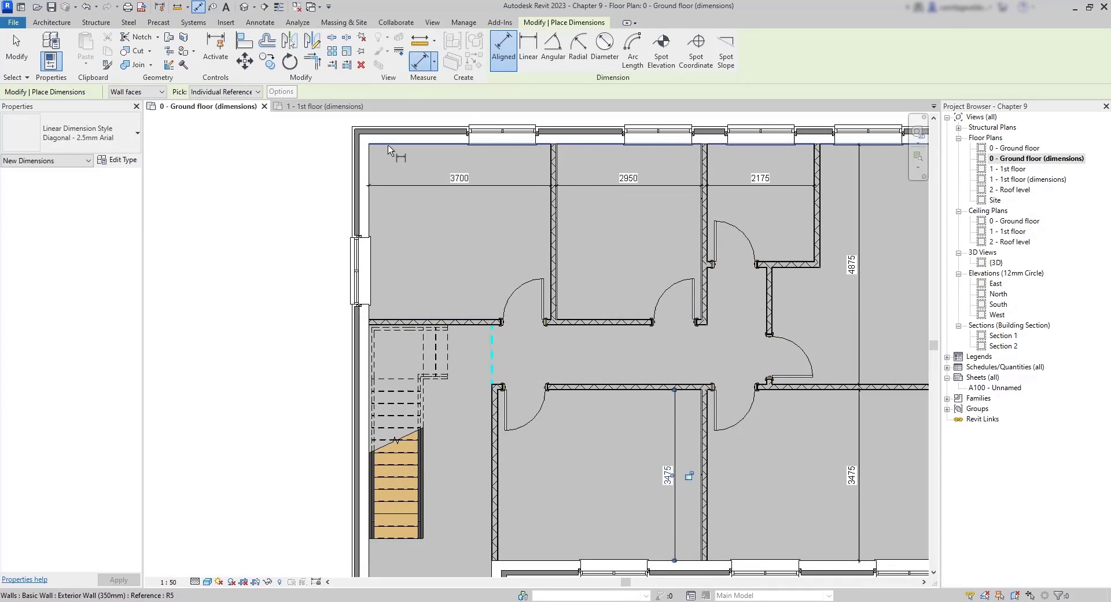
click(383, 144)
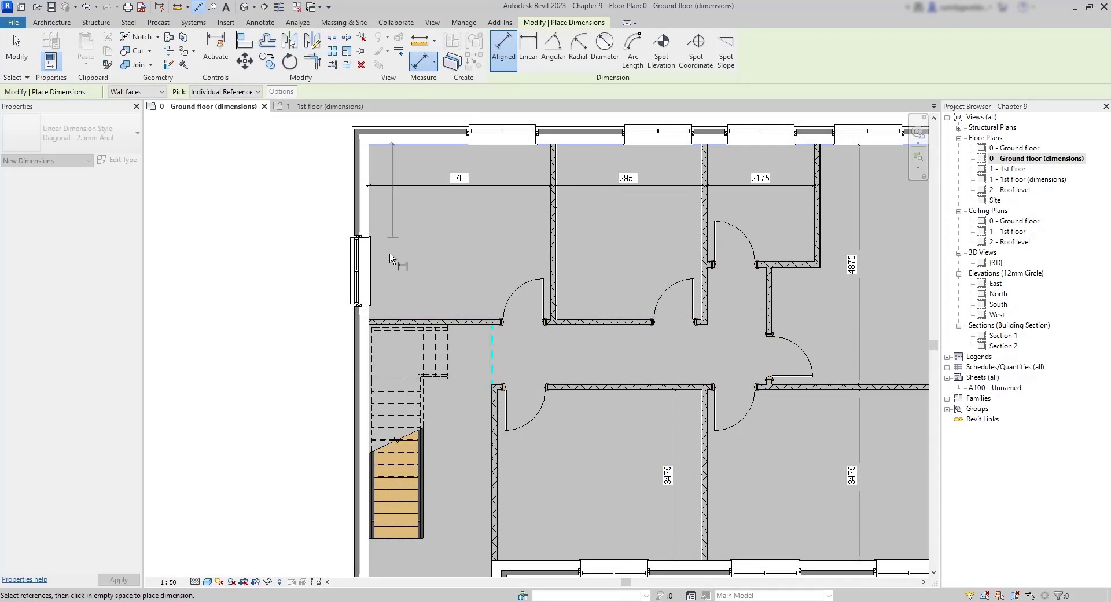
click(386, 316)
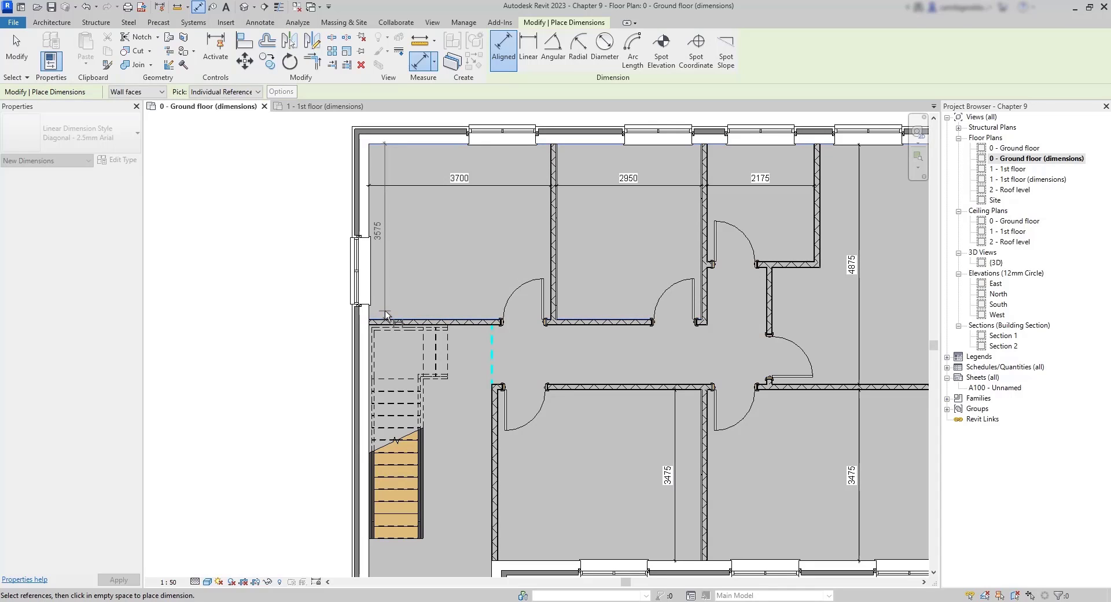
click(386, 347)
Step: Dimension the entrance hall's width below the stairs and the depth by which it projects beyond the adjoining room's exterior wall
middle_drag(429, 538, 444, 389)
click(507, 426)
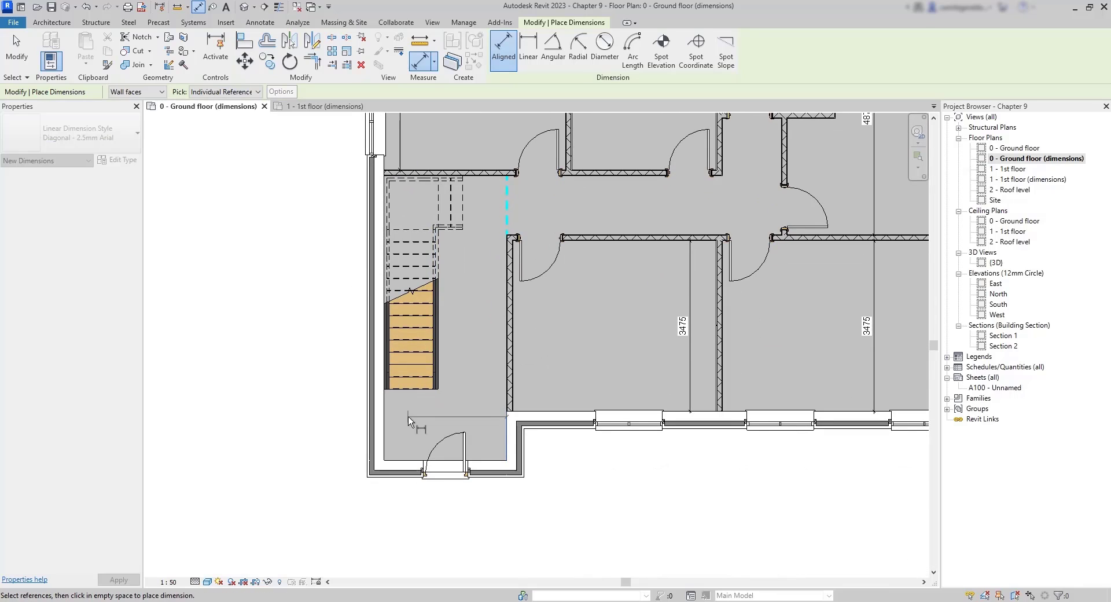
click(383, 422)
click(403, 430)
click(451, 461)
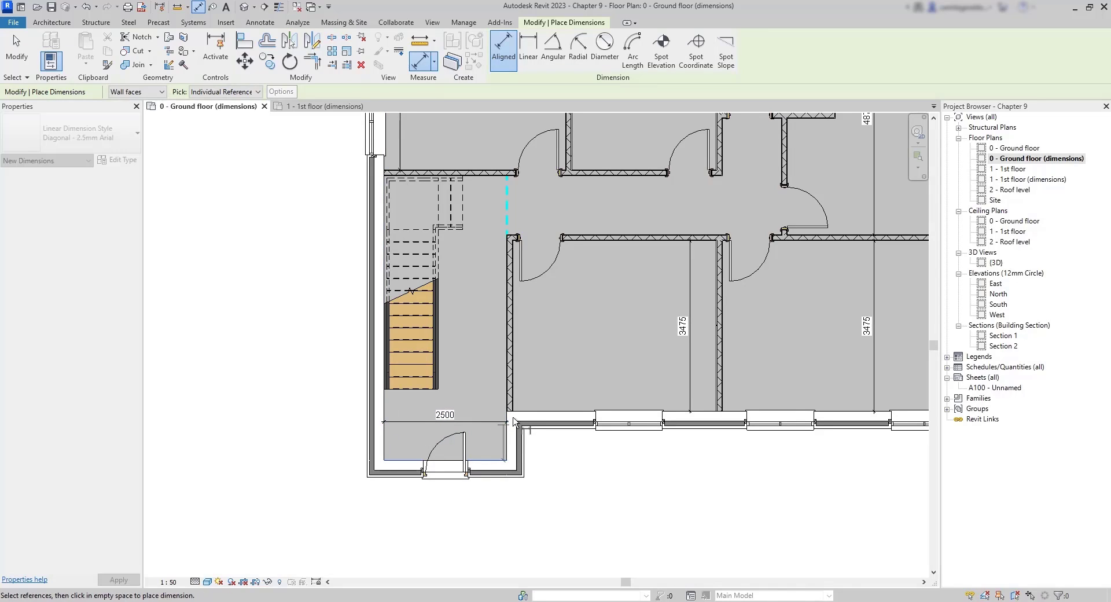
click(521, 413)
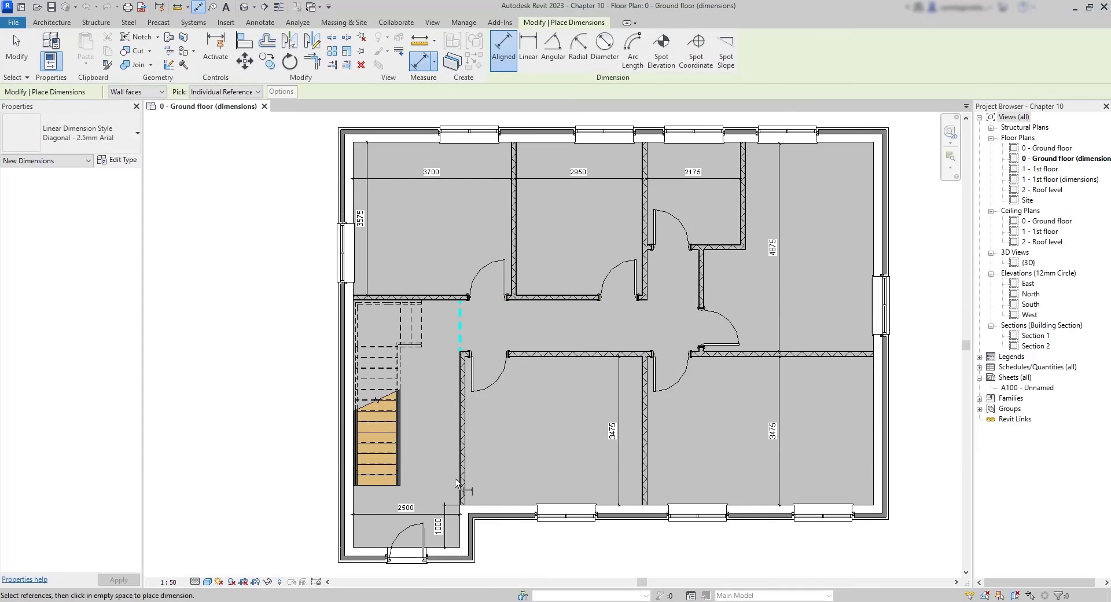
Step: Dimension the widths of the lower-middle and lower-right rooms between their inner wall faces, close to the lower exterior wall
click(467, 497)
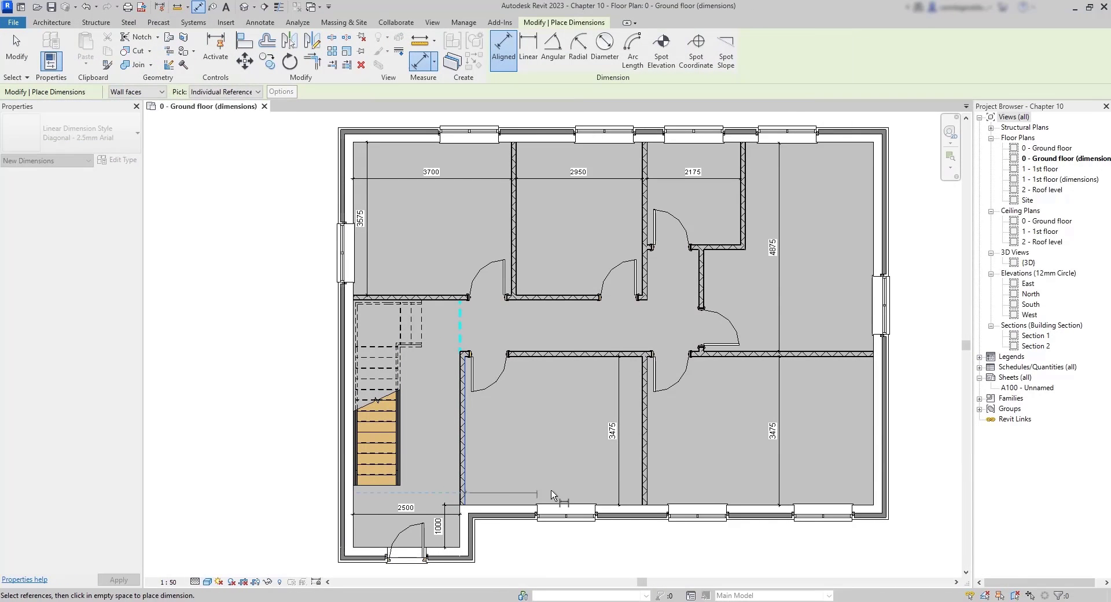
click(644, 498)
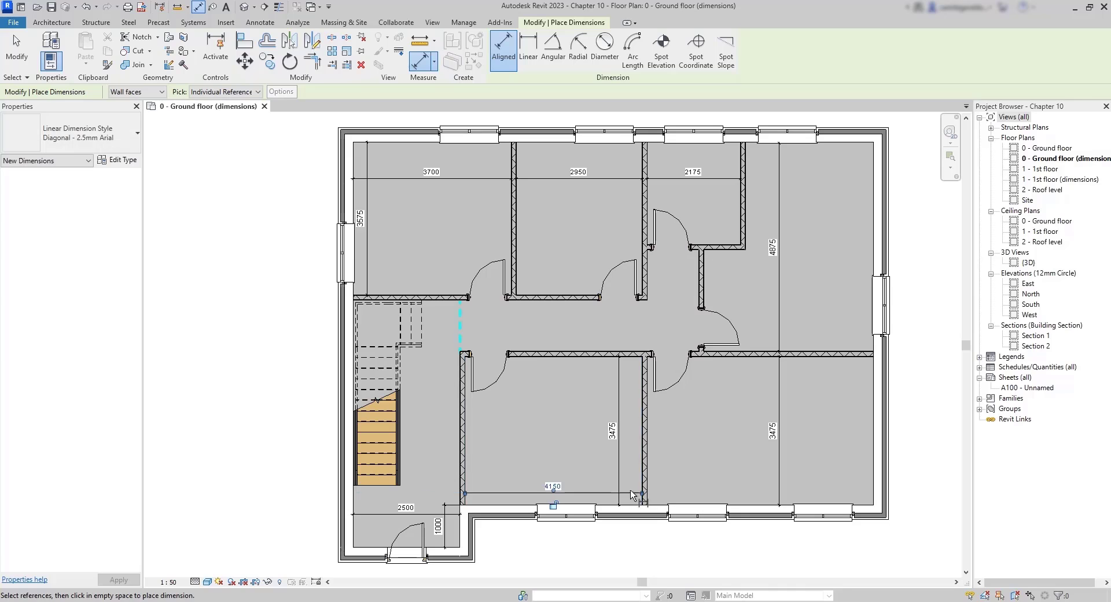
scroll(657, 497, up, 2)
click(640, 500)
middle_drag(740, 496, 542, 468)
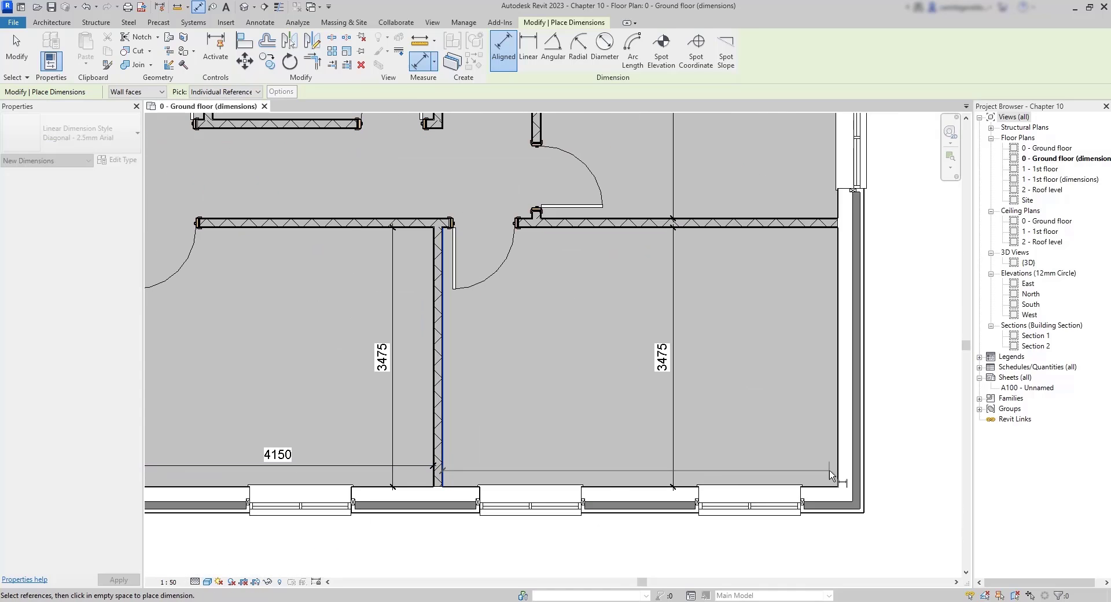
click(838, 469)
click(838, 466)
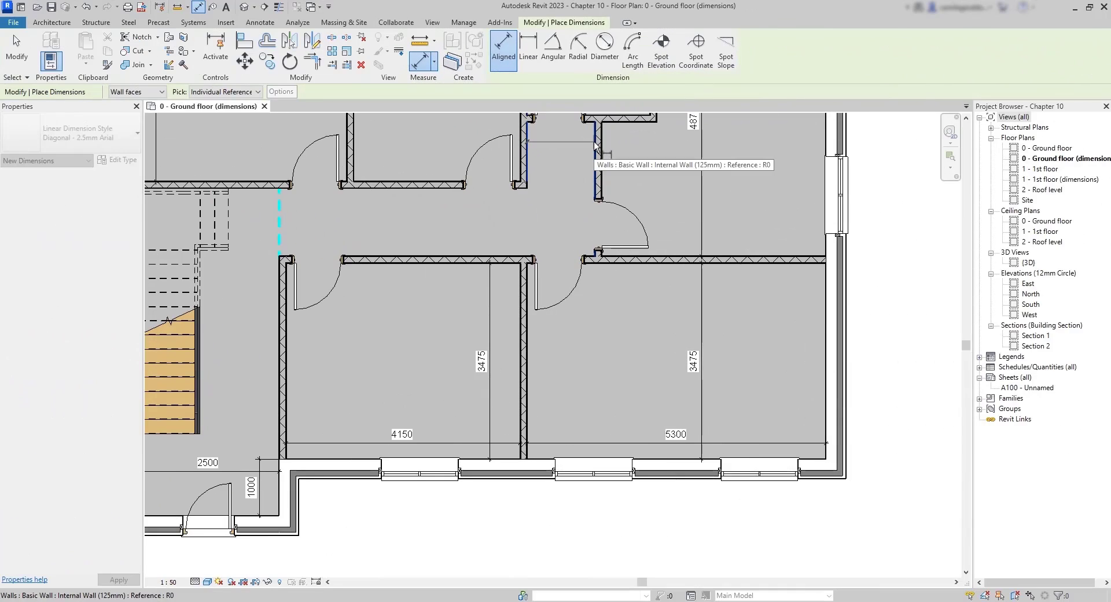
Step: Dimension the small passage's width and continue in line across the upper-right room, via the partition corner, to the right exterior wall
click(581, 144)
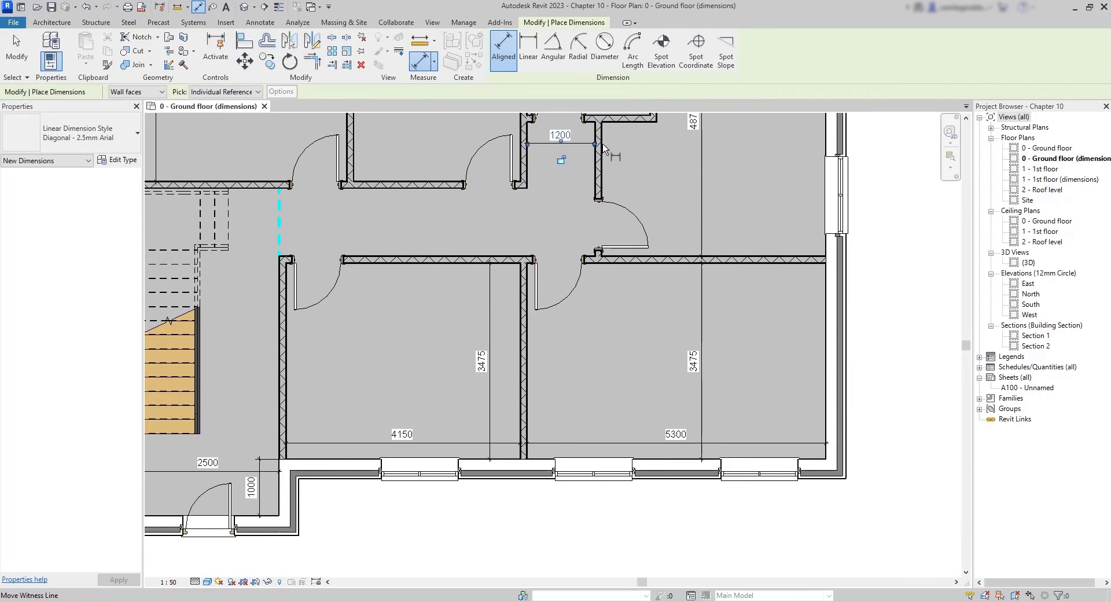
click(603, 144)
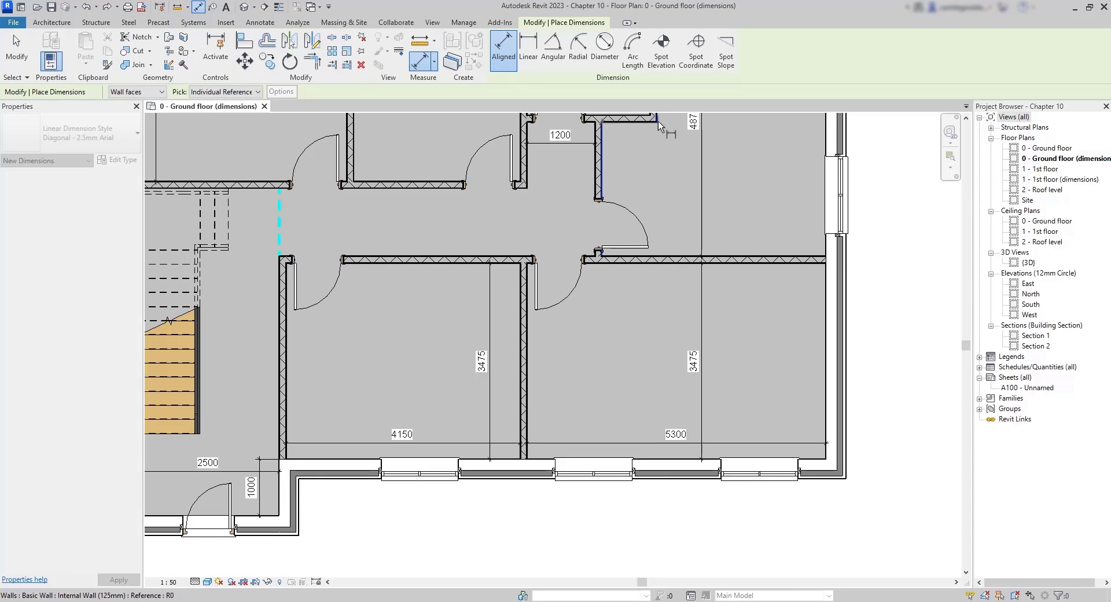
click(659, 125)
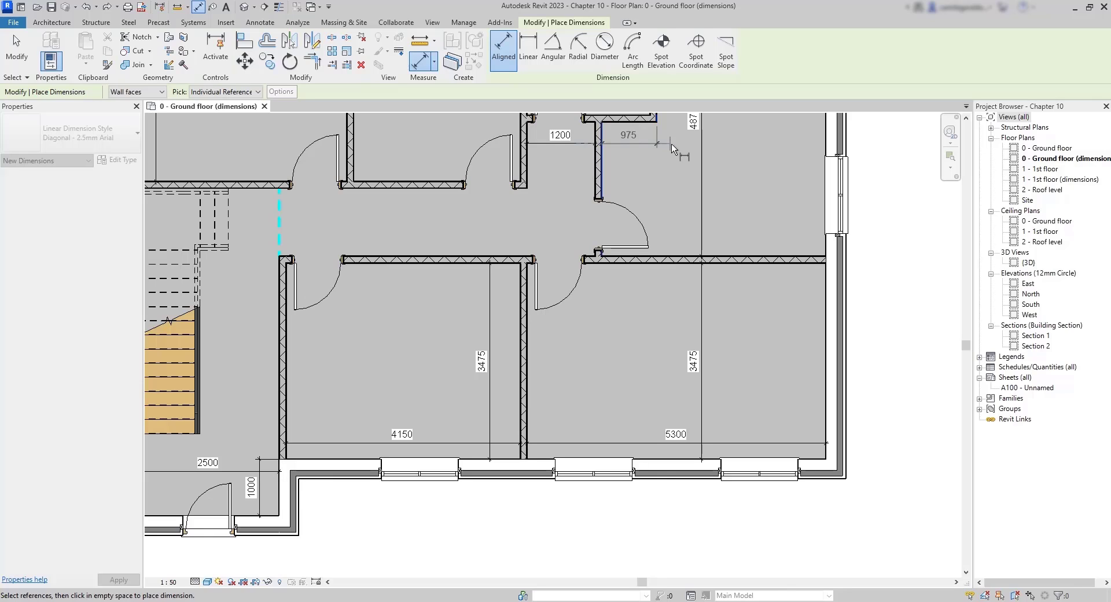
click(827, 150)
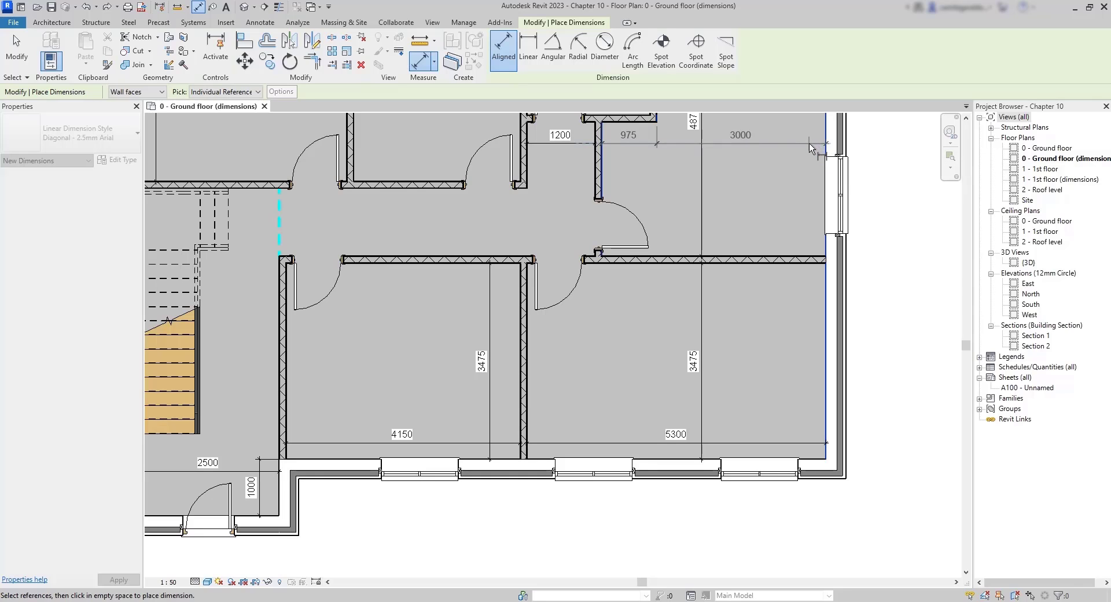
click(810, 149)
middle_drag(785, 200, 761, 290)
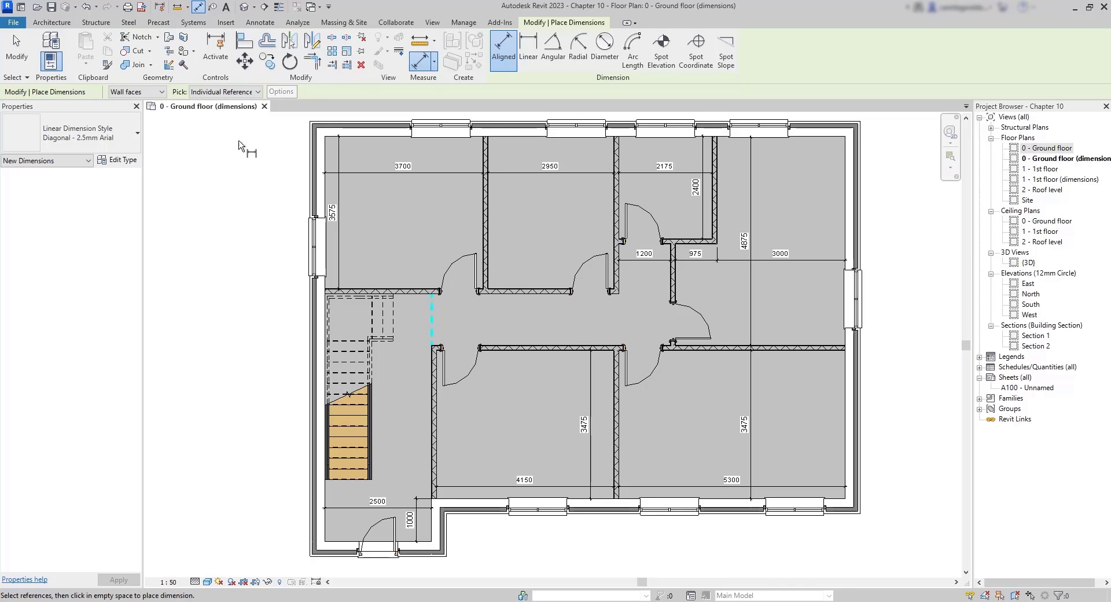
Step: Switch dimension picking to Entire Walls and enable Openings as references in the auto dimension options
click(252, 95)
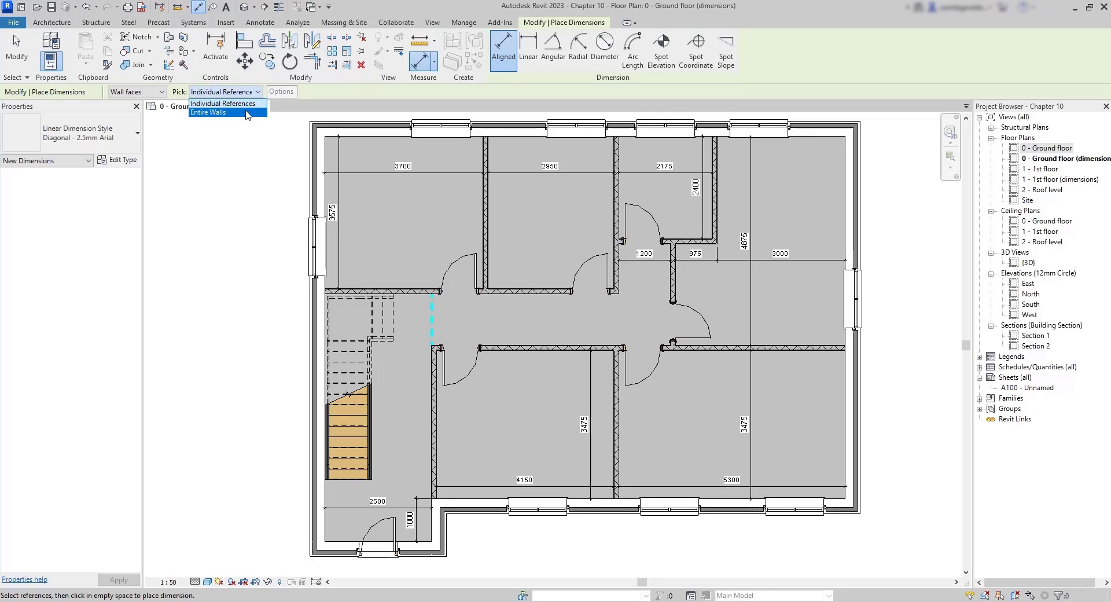
click(248, 113)
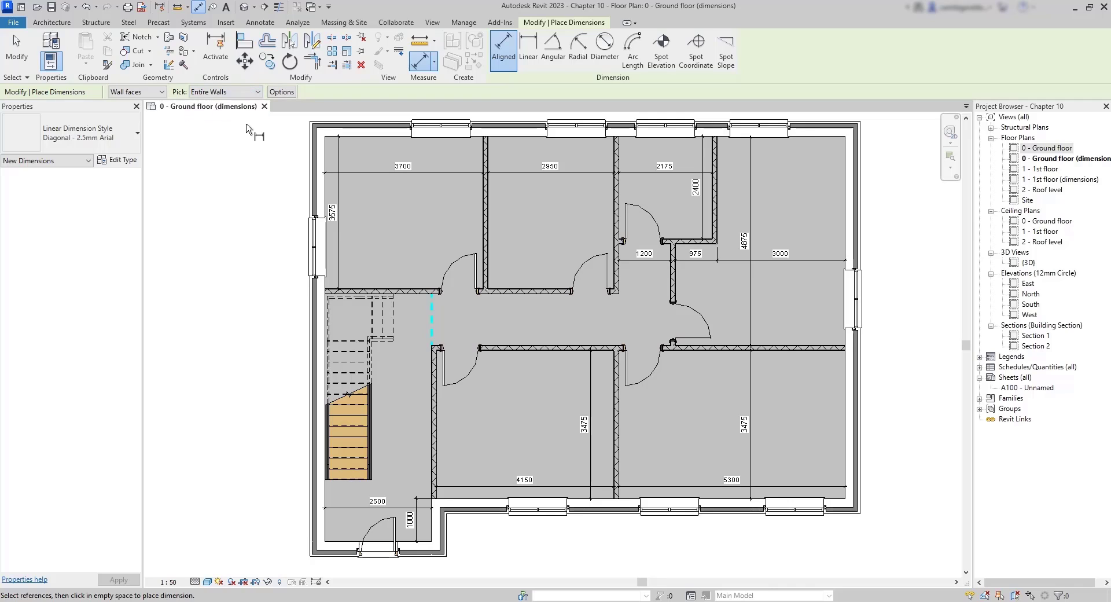
click(283, 92)
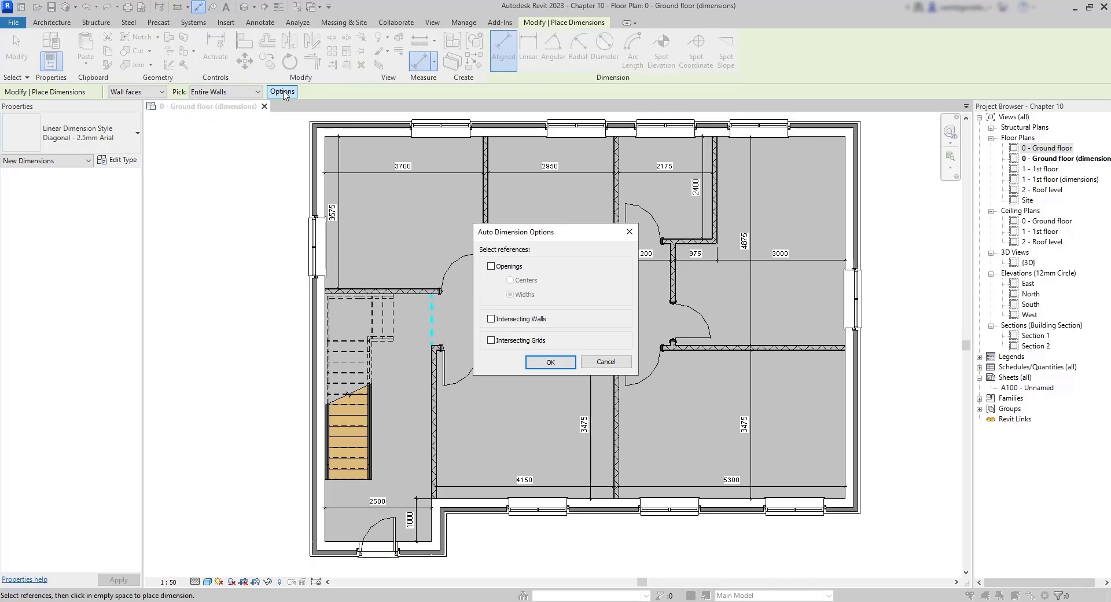
click(491, 267)
click(550, 361)
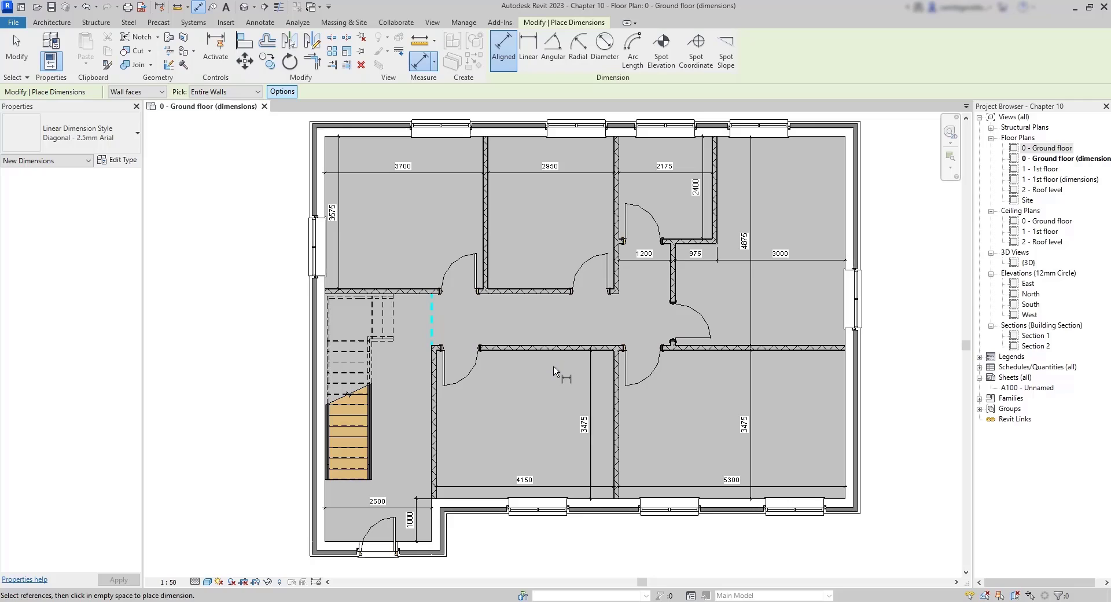
Step: Auto-dimension the left and upper exterior walls including their window openings, placing the dimension strings outside the building
click(316, 210)
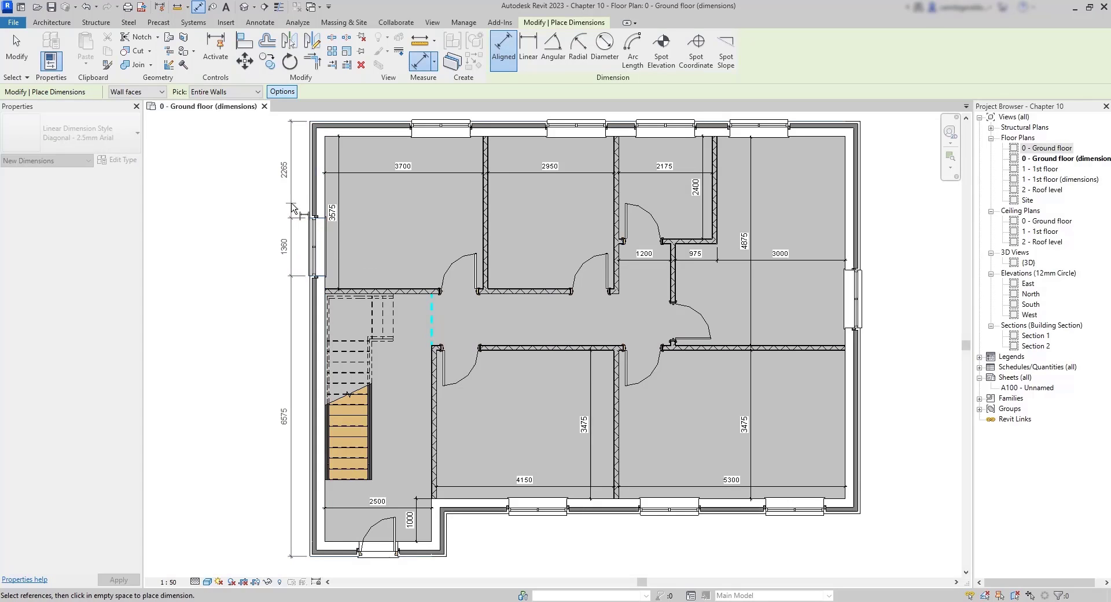
click(292, 209)
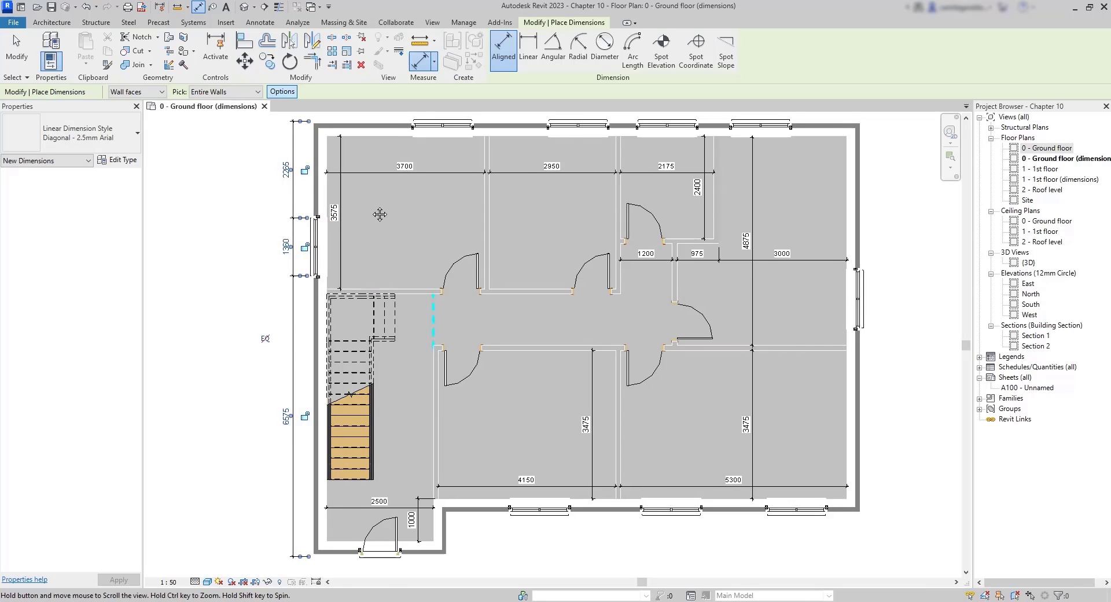
middle_drag(371, 209, 364, 265)
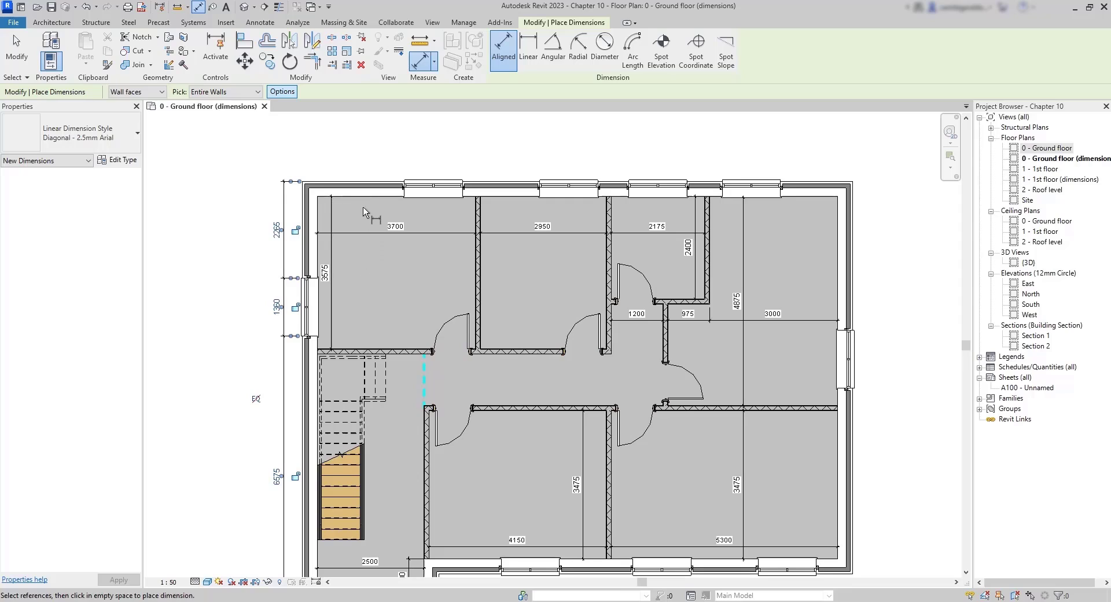
click(371, 190)
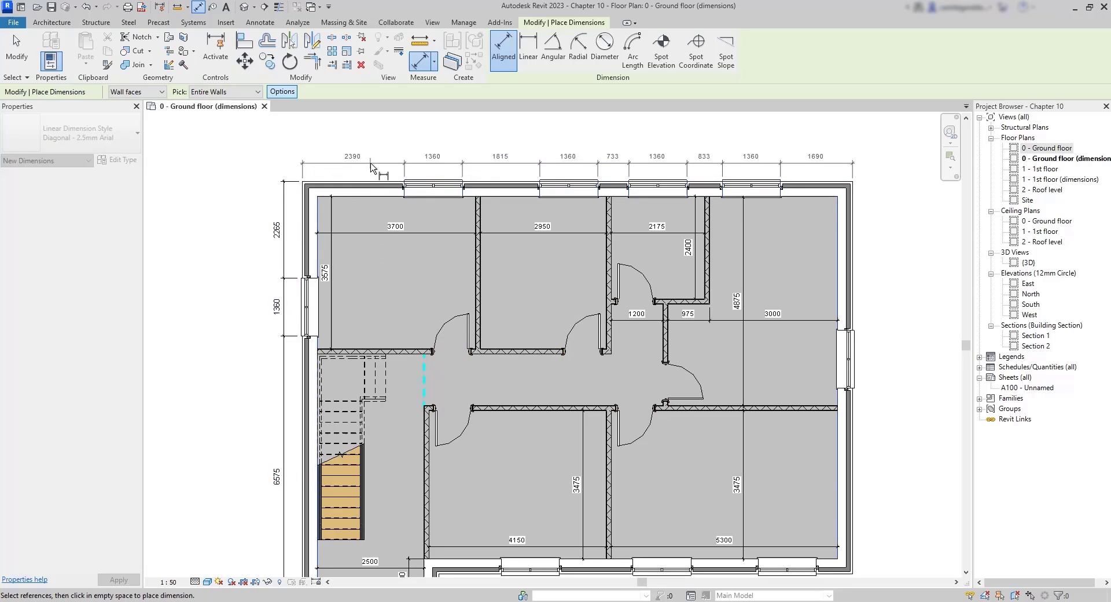
click(373, 167)
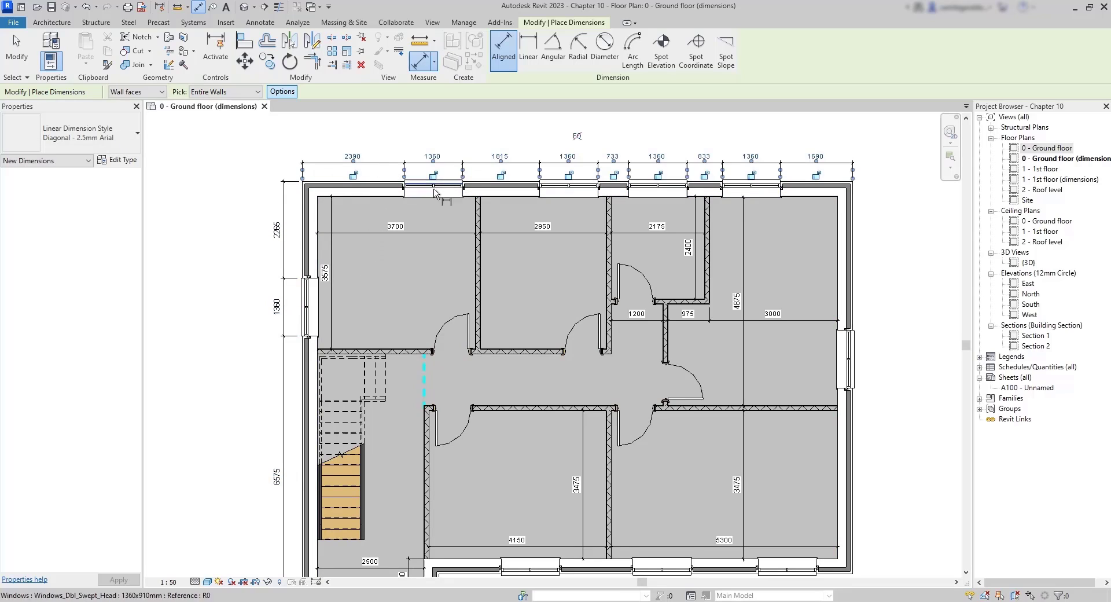
Step: Auto-dimension the right exterior wall and the long lower exterior wall with their windows, placing the strings outside the building
click(845, 305)
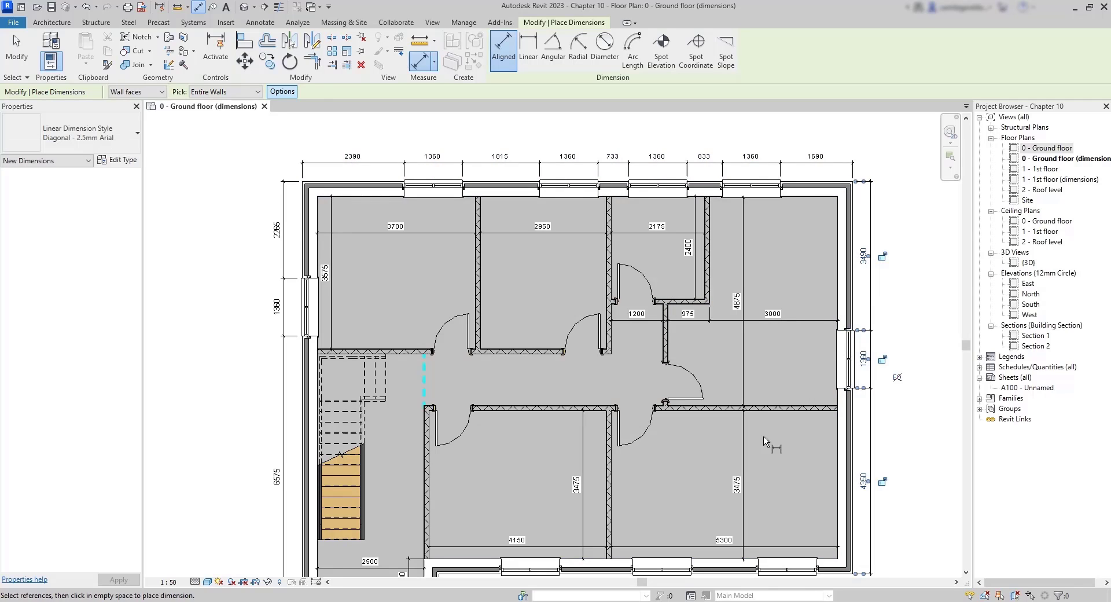
middle_drag(694, 503, 718, 390)
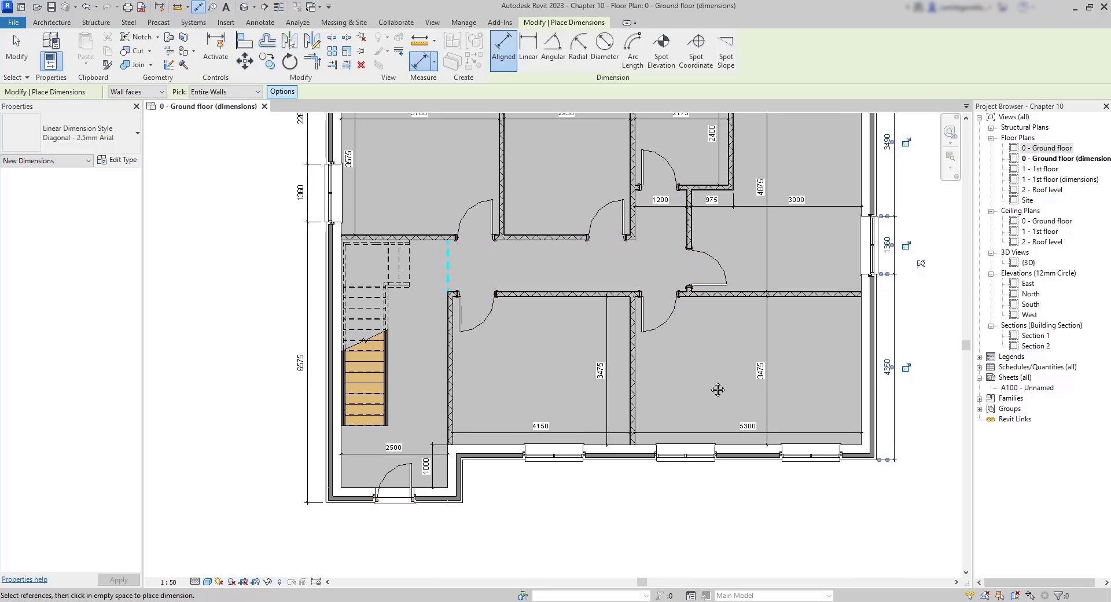
click(640, 460)
click(626, 478)
Step: Auto-dimension the short lower entrance wall with its door opening, placing the string outside the building
click(436, 500)
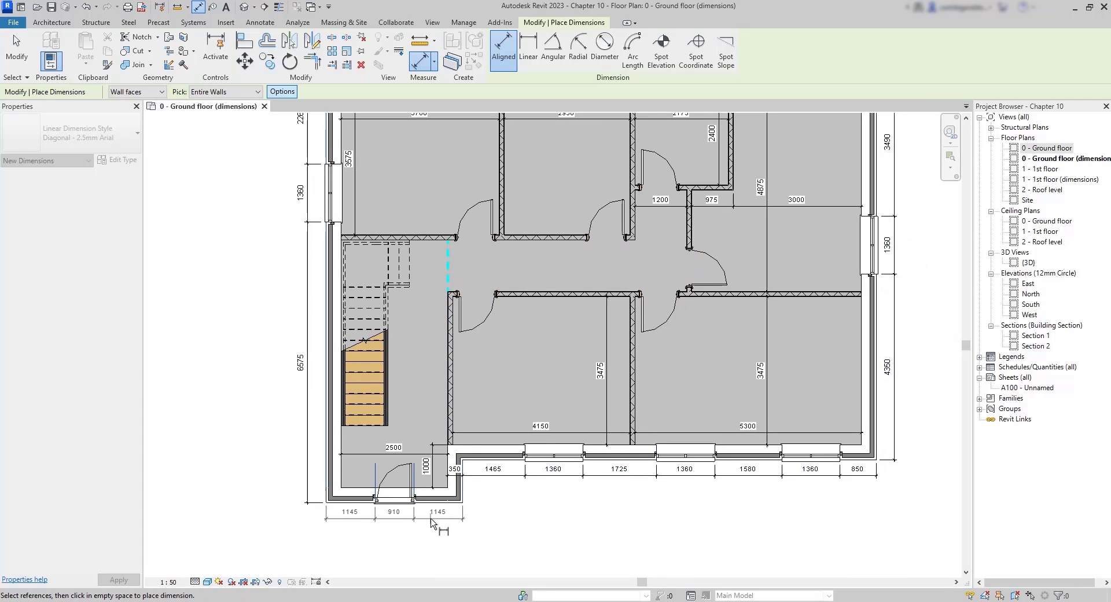
click(430, 520)
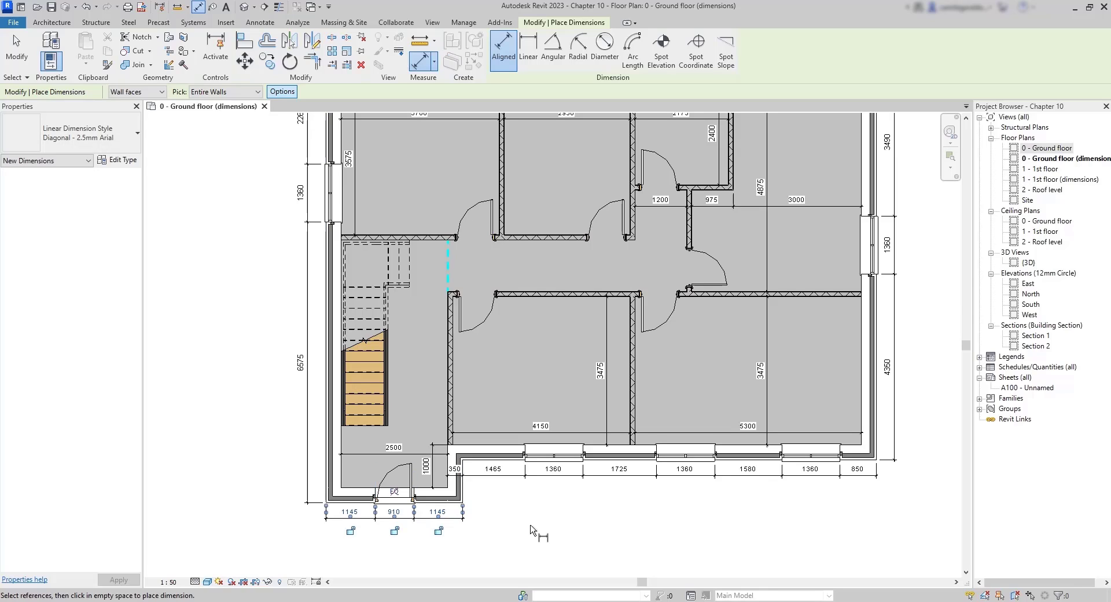
key(Escape)
Step: Turn off Openings in the auto dimension options and place the left exterior wall's overall dimension outside its opening string
click(283, 92)
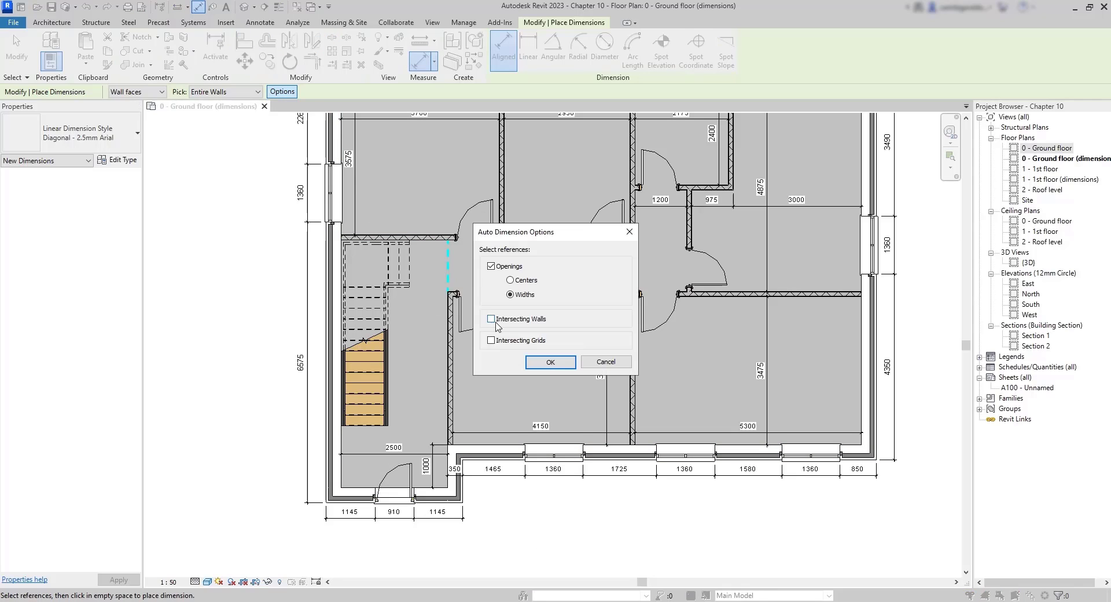
click(491, 267)
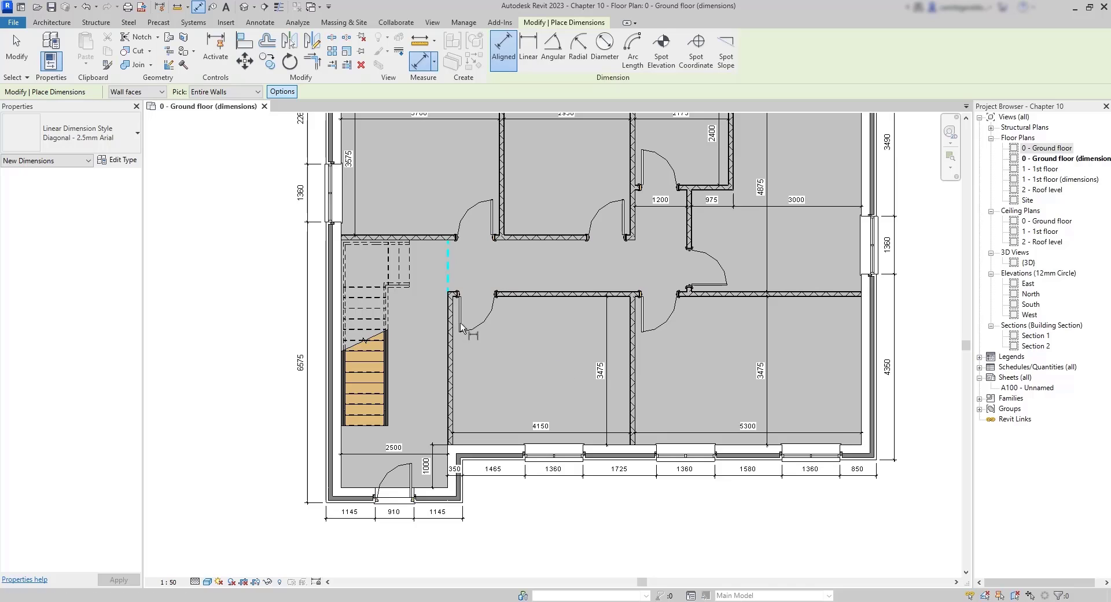
scroll(335, 298, down, 1)
middle_drag(335, 298, 345, 338)
click(346, 341)
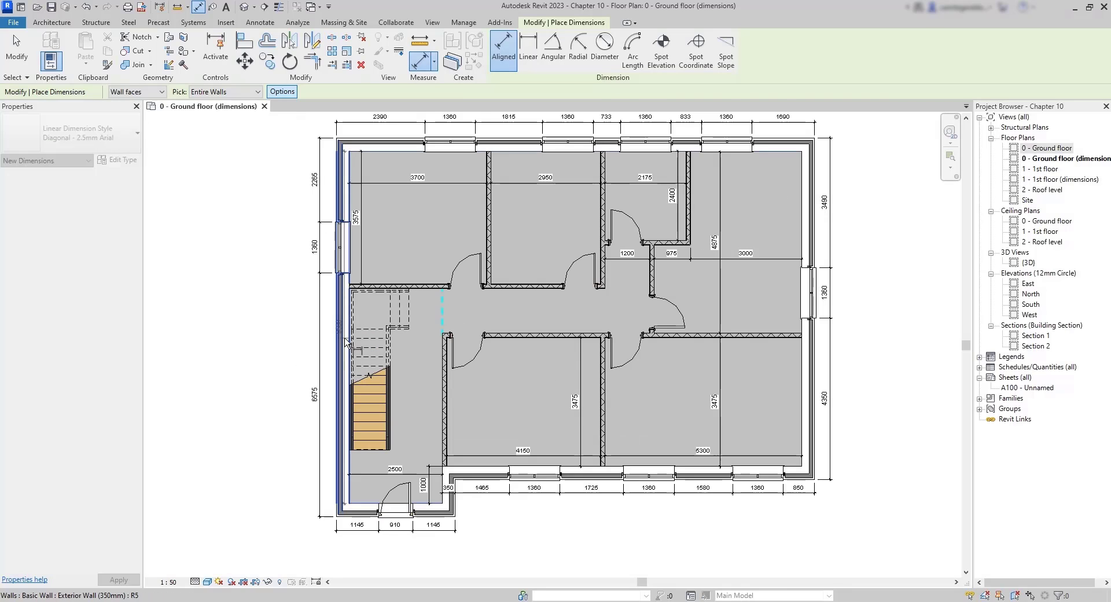
click(300, 335)
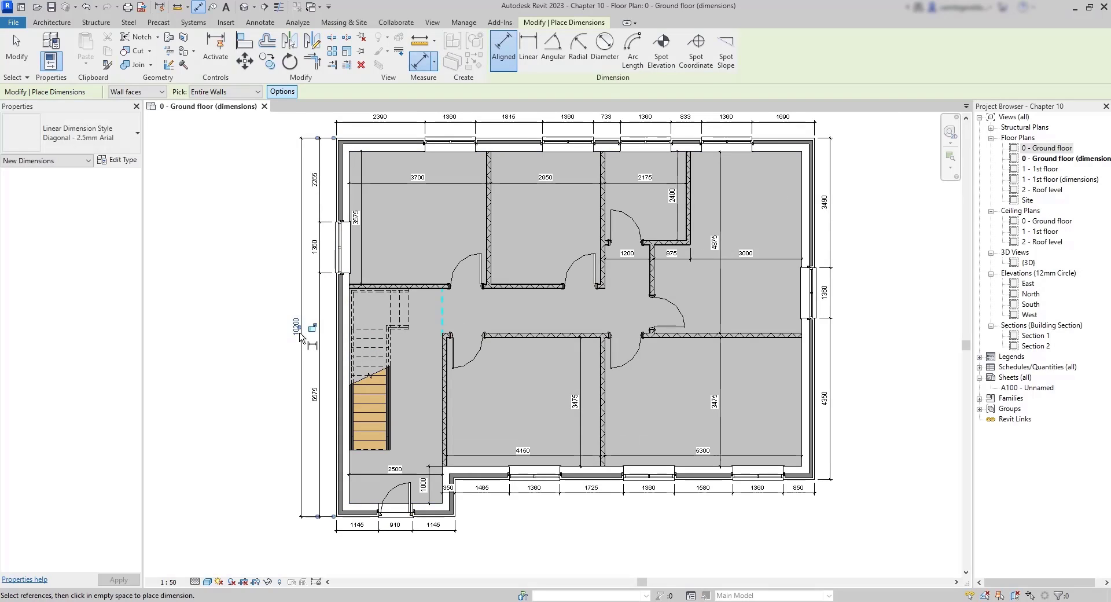
Step: Add overall length dimensions for the upper and right exterior walls, outside their opening strings
middle_drag(432, 225, 402, 298)
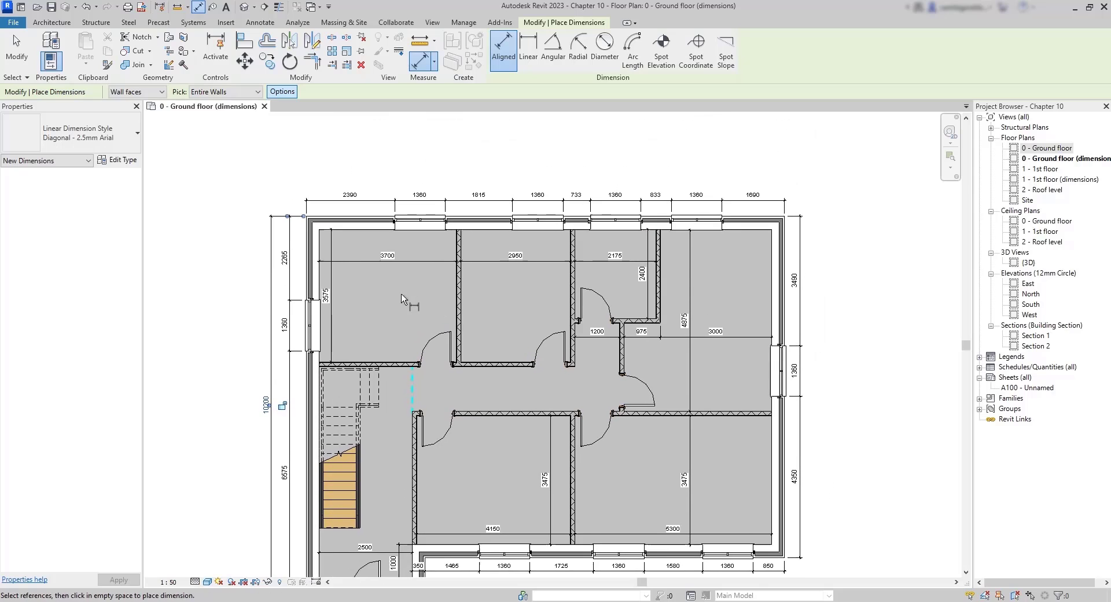
click(387, 222)
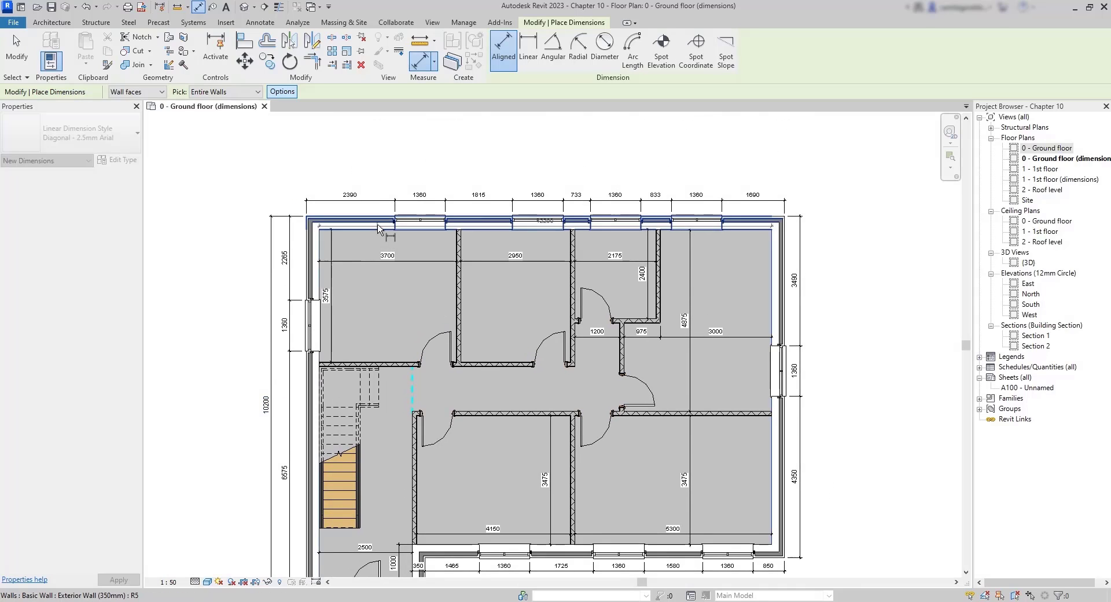
click(383, 184)
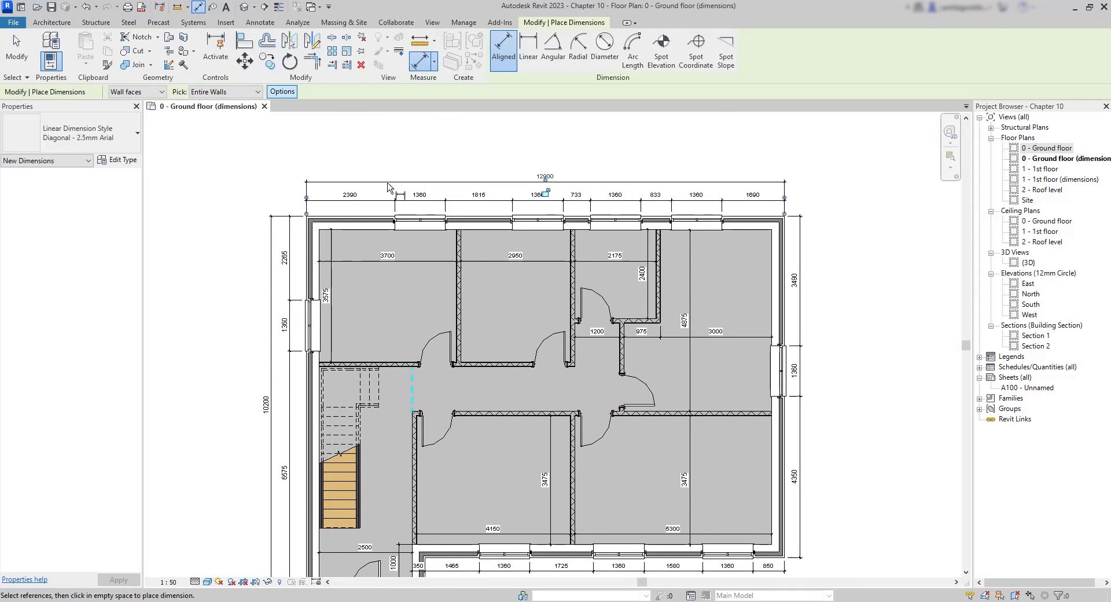
click(771, 318)
click(818, 323)
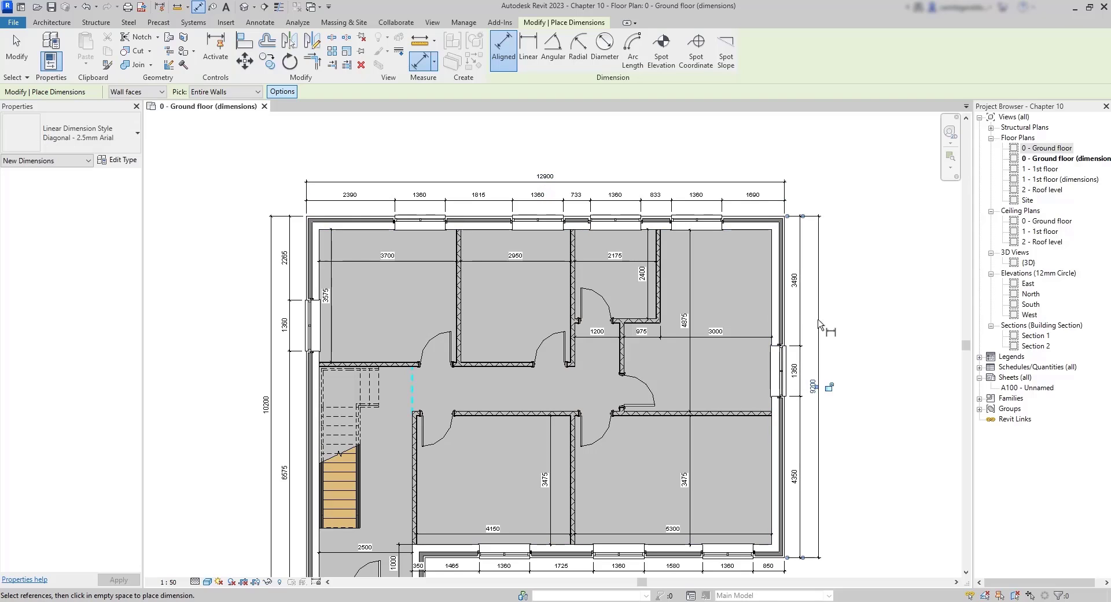
Step: Dimension the entrance wall's overall length and extend its witness line to the right exterior wall to span the whole lower side
middle_drag(858, 426, 866, 289)
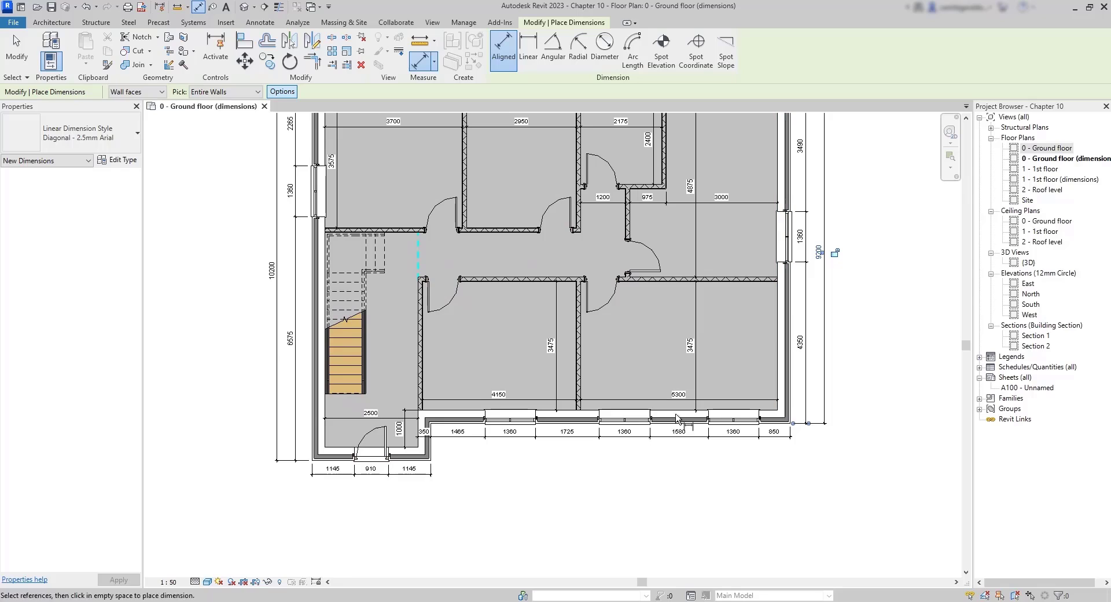
click(405, 458)
click(402, 498)
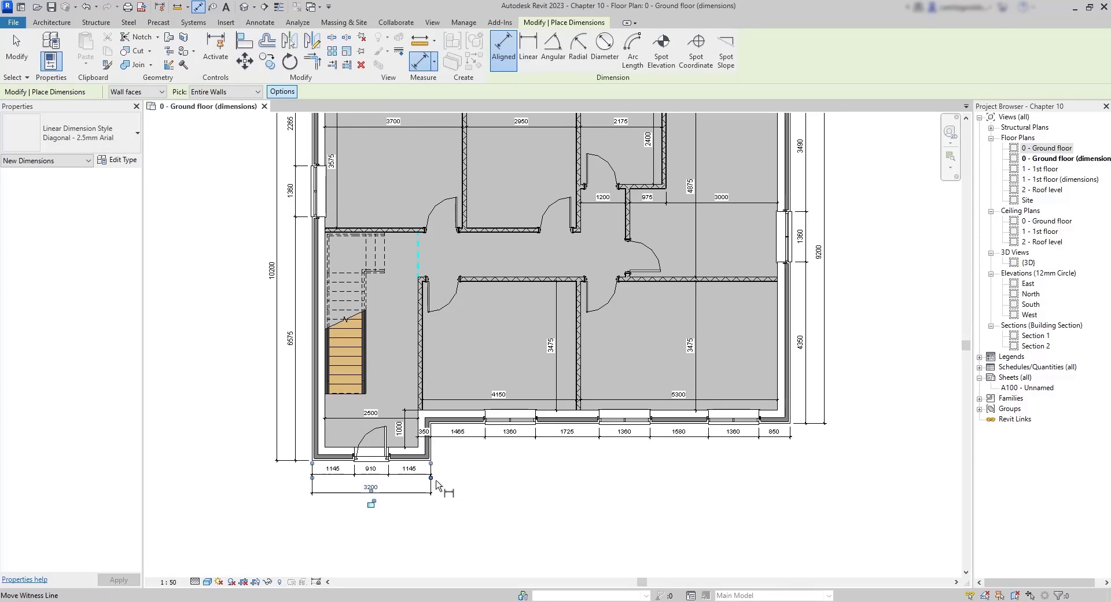
drag(435, 482, 790, 452)
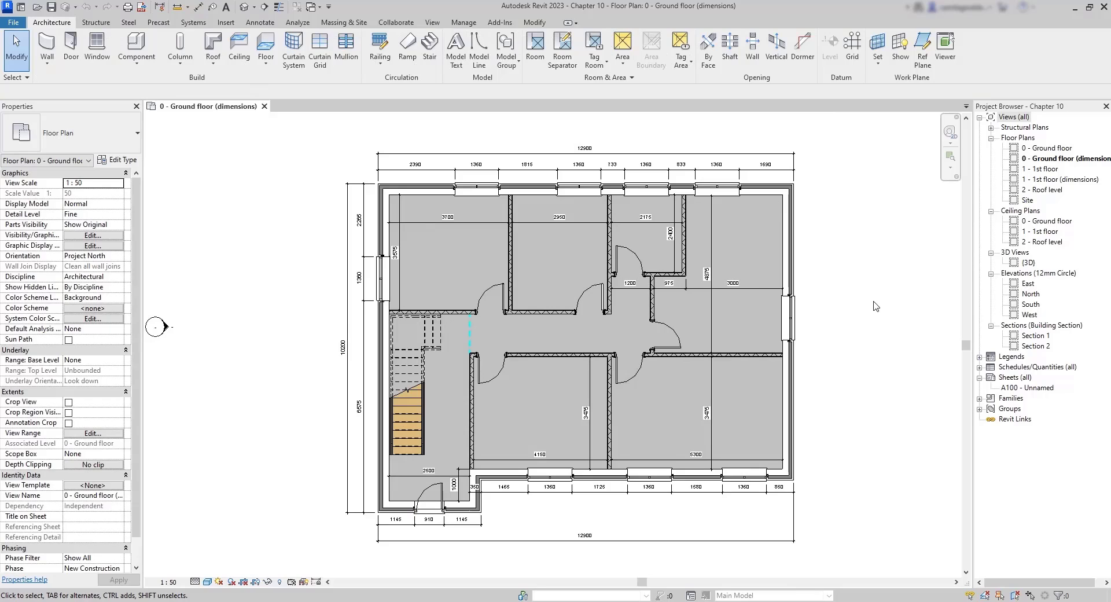
Step: In the 1 - 1st floor (dimensions) plan, set dimension picking to Entire Walls, referencing Intersecting Walls instead of Openings
double_click(1056, 179)
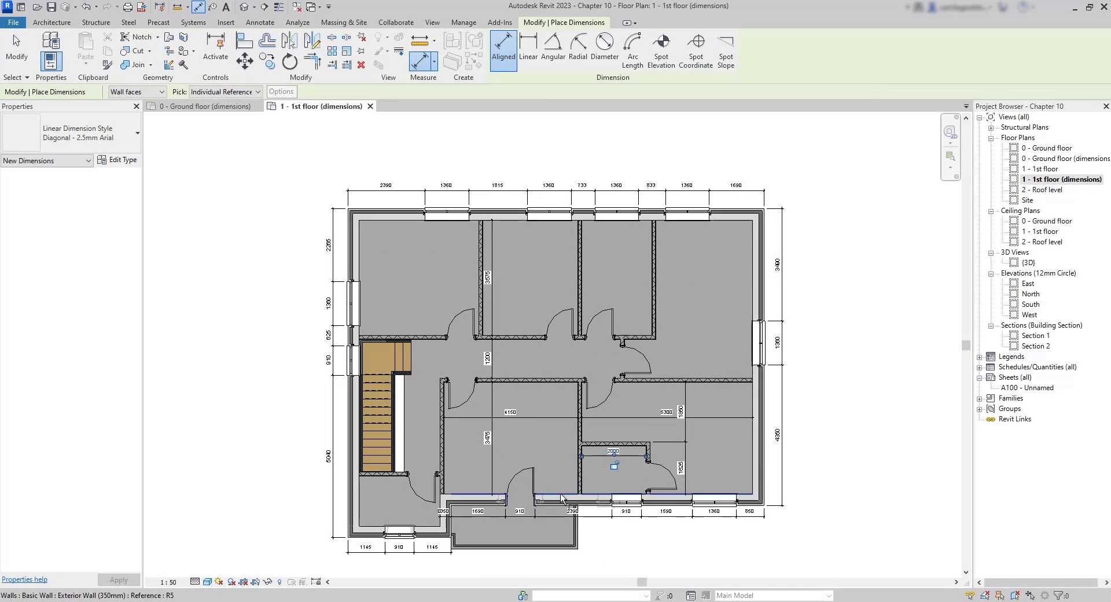
click(258, 92)
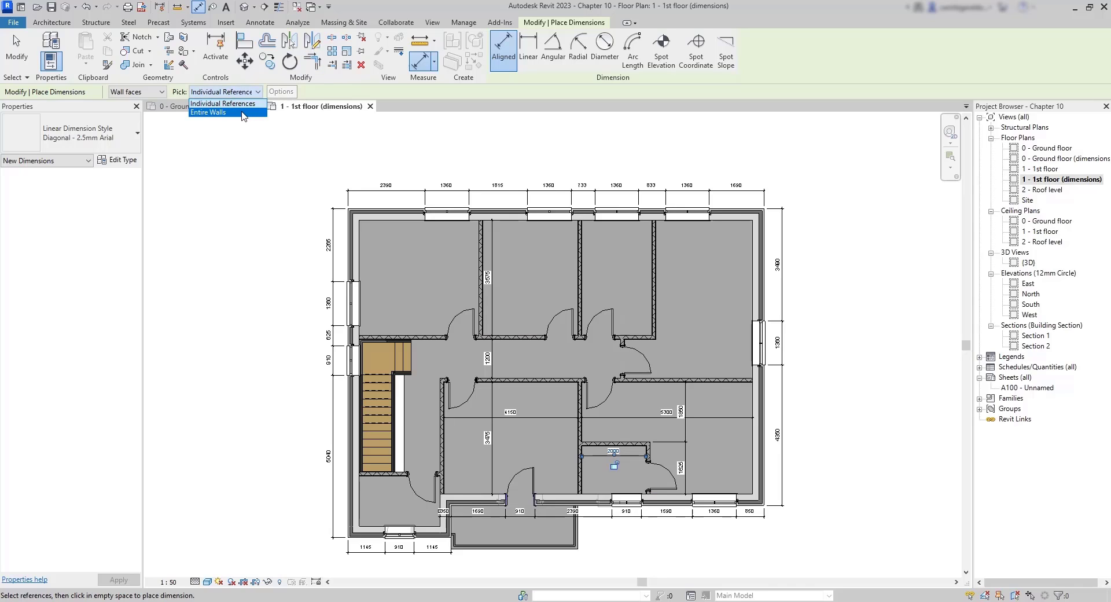
click(243, 112)
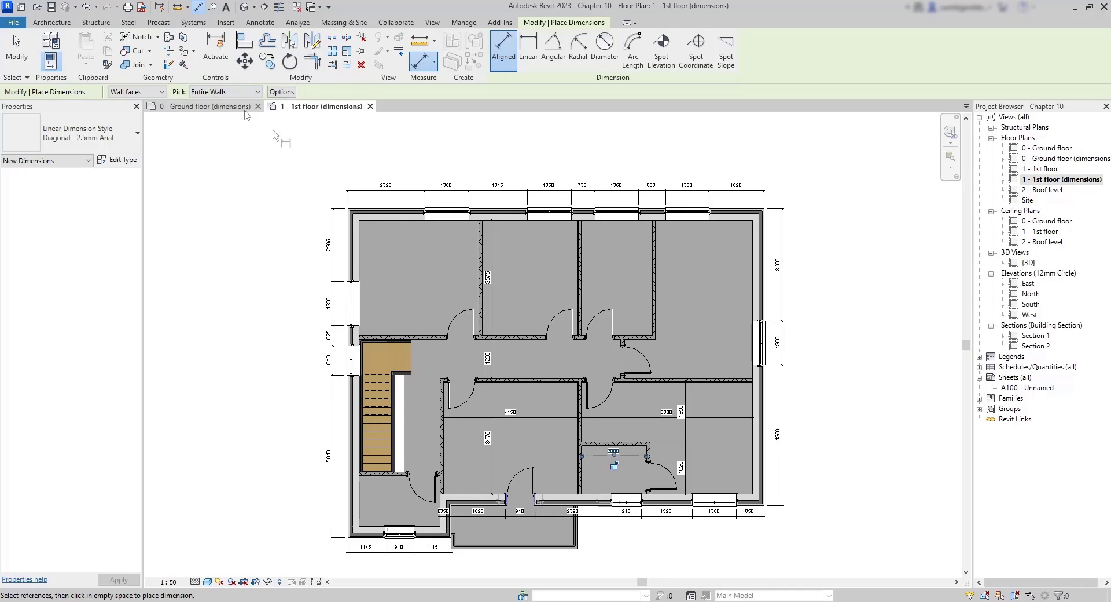
click(283, 92)
click(492, 318)
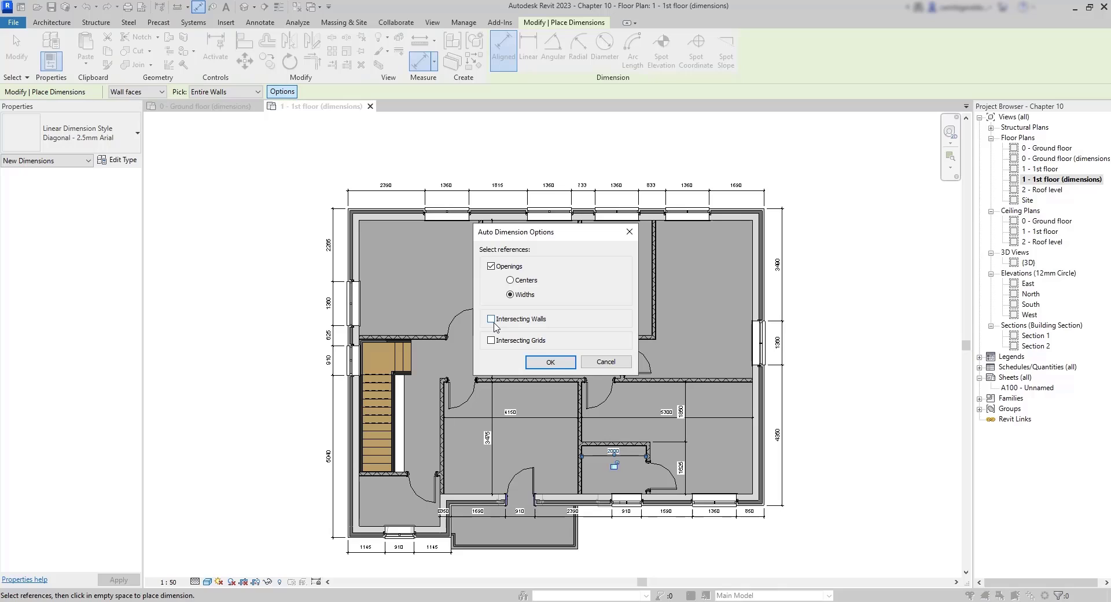
click(492, 267)
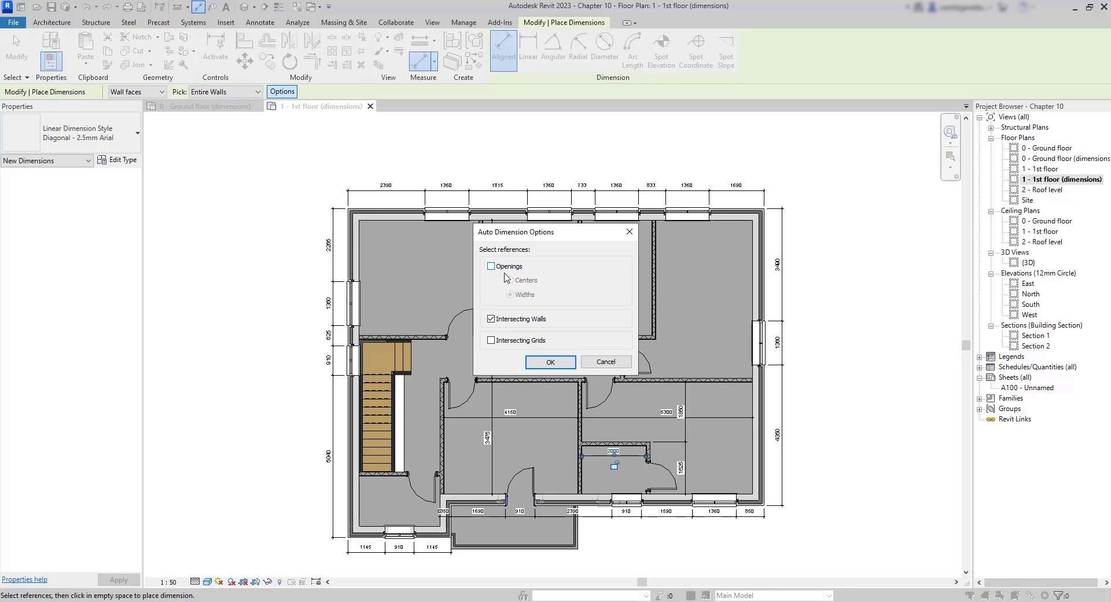
click(549, 362)
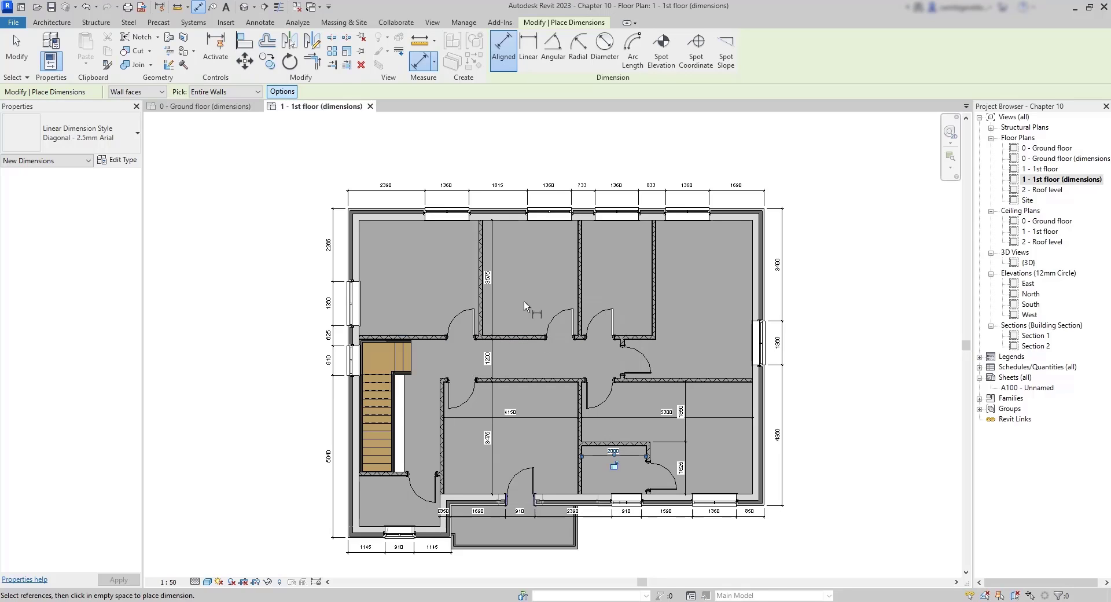
Step: Try to auto-dimension the upper exterior wall with its intersecting partitions, placing the string inside the upper rooms
click(512, 220)
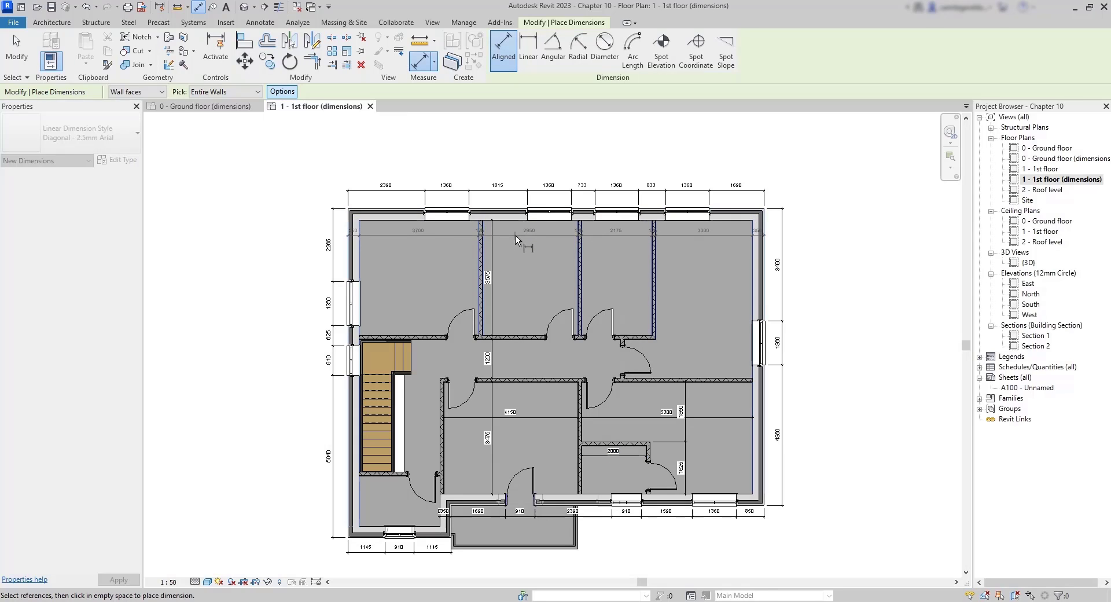
click(515, 235)
scroll(517, 231, up, 4)
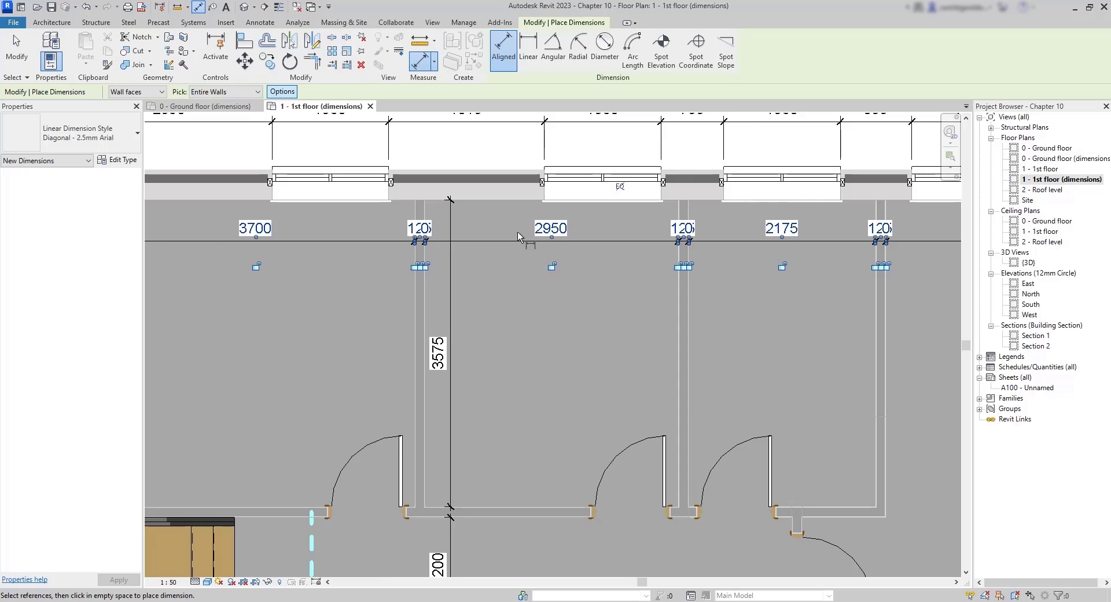
scroll(518, 231, down, 5)
scroll(432, 245, up, 10)
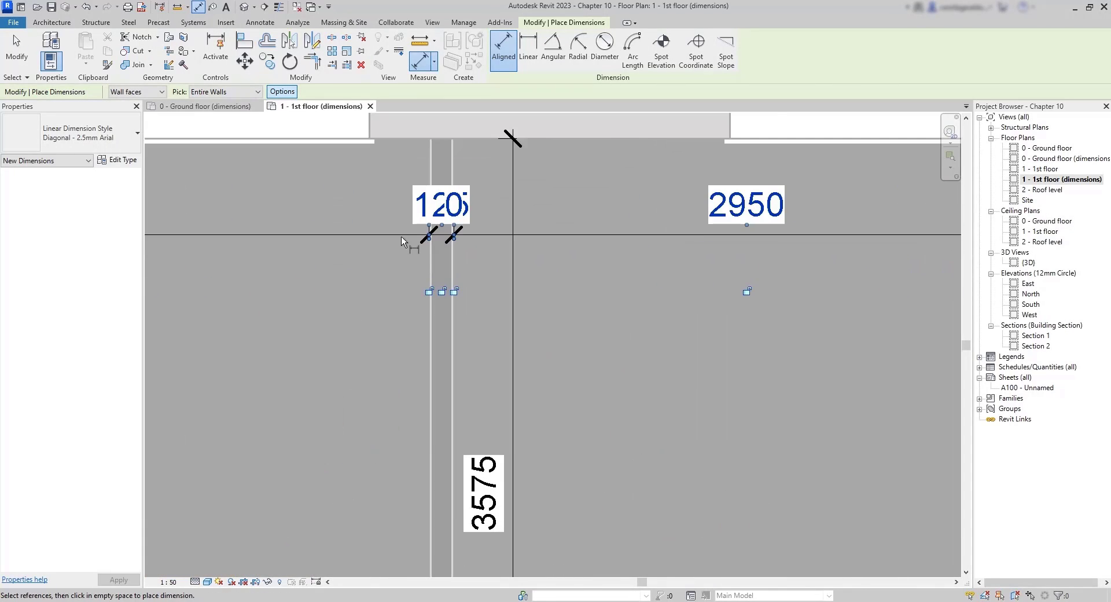
scroll(401, 236, up, 2)
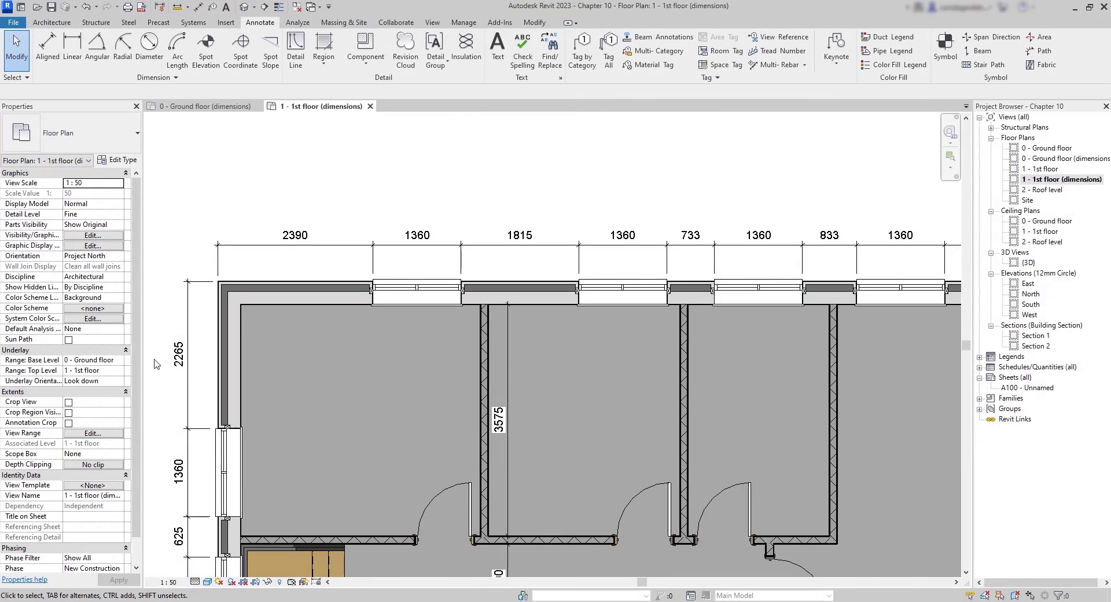
Step: Set the first floor dimension view's underlay base level to None
click(118, 360)
click(118, 360)
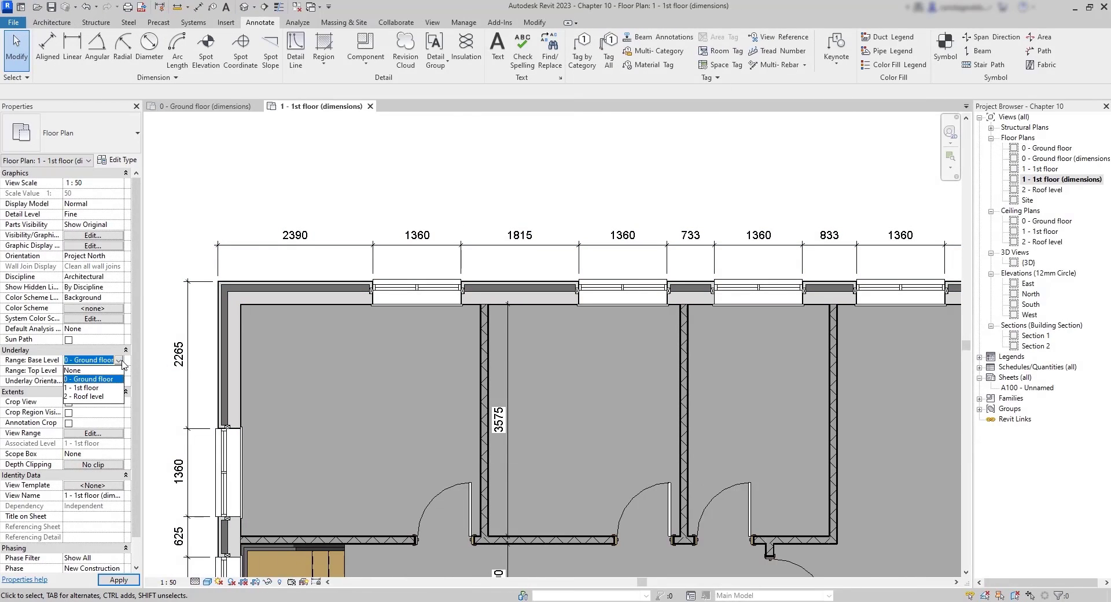
click(110, 373)
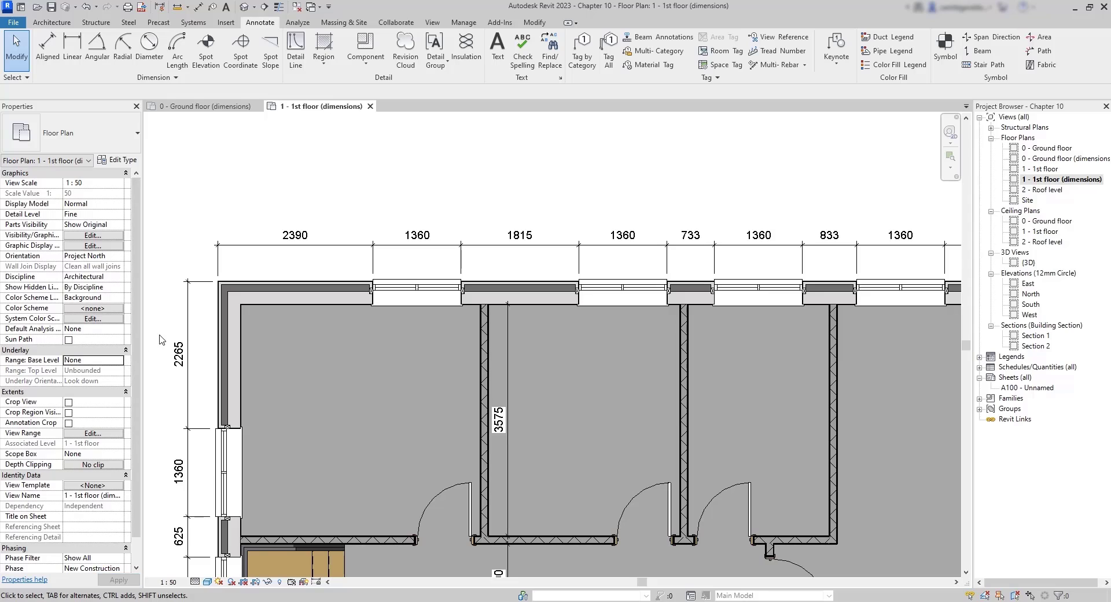
Step: Save the project and auto-dimension the upper exterior wall with its intersecting partitions, placing the string inside the upper rooms
click(55, 47)
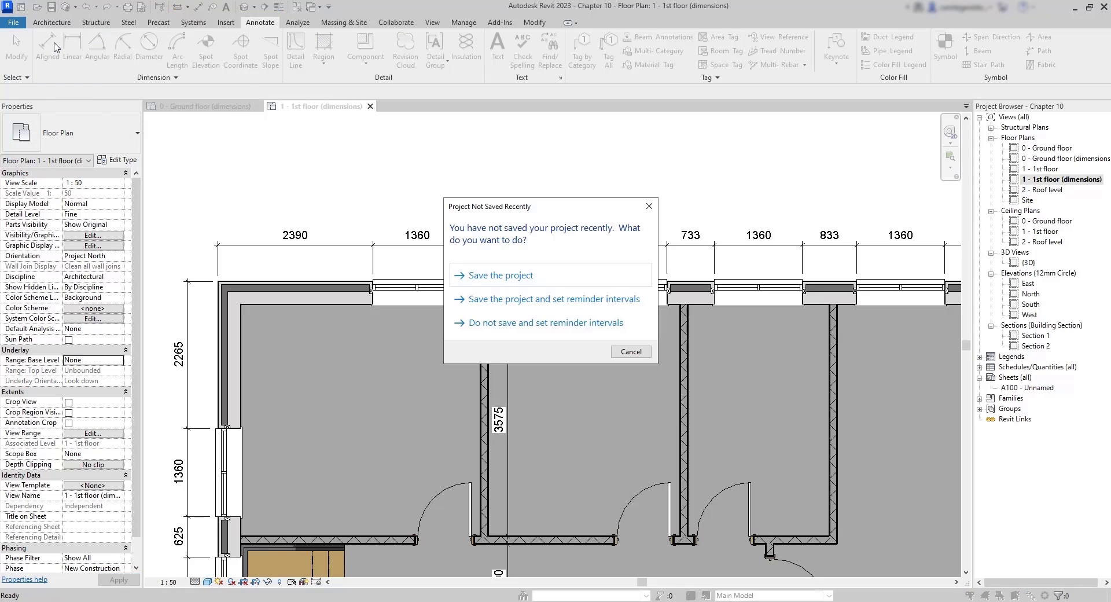
click(513, 281)
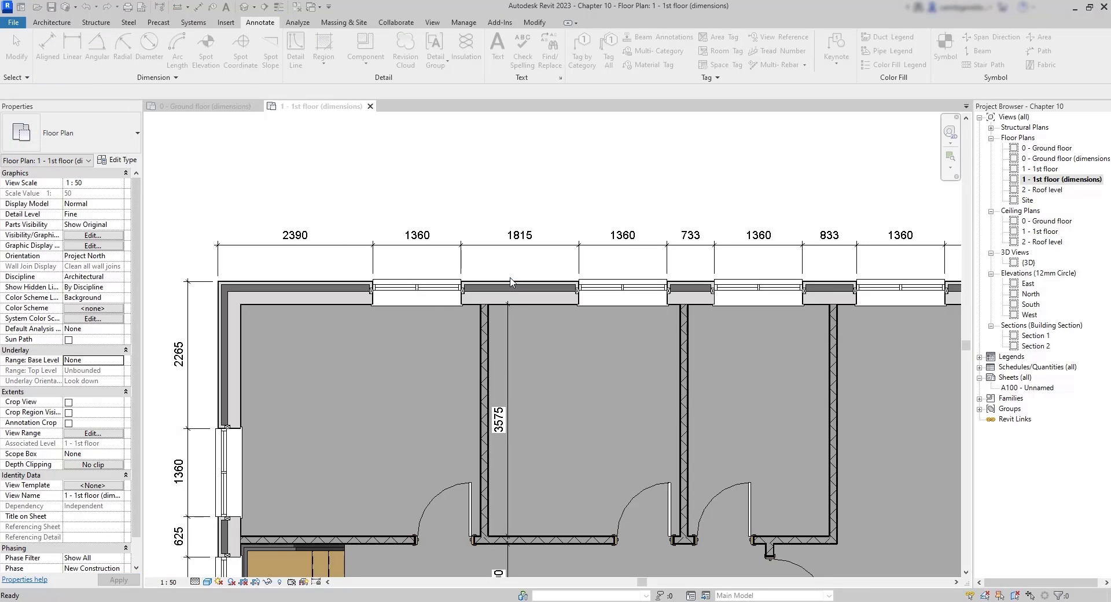
click(534, 300)
click(537, 353)
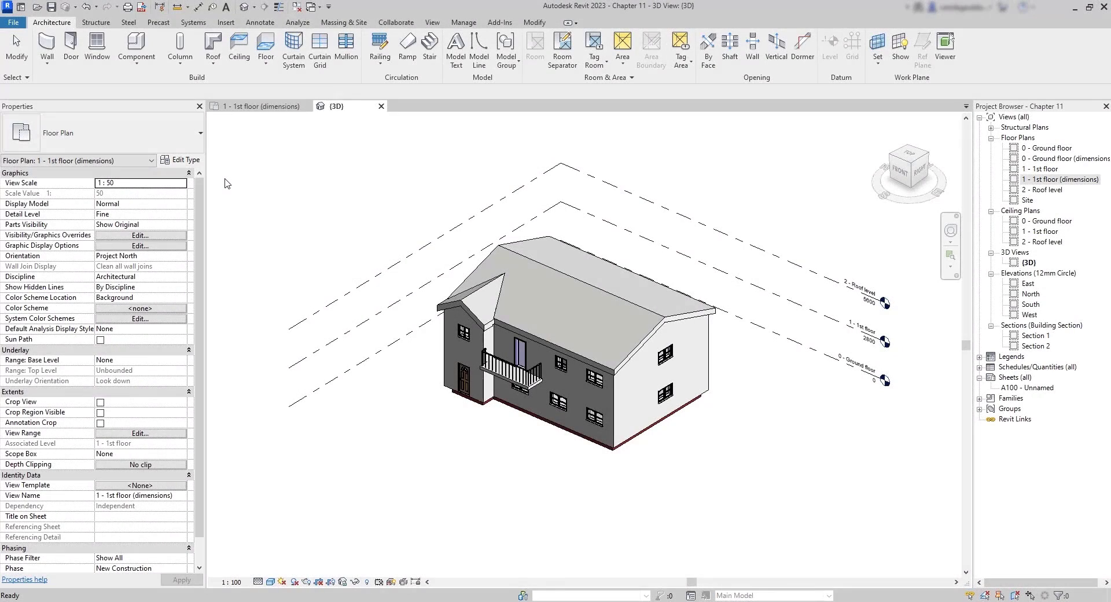
Step: Examine which component families and types are loaded in the project, without placing any
click(144, 50)
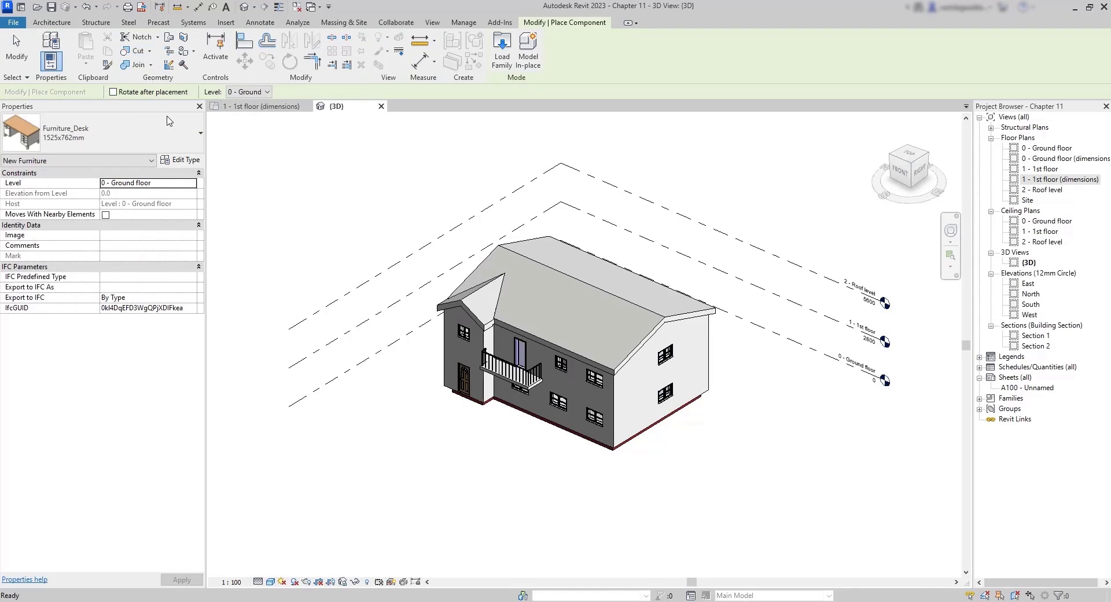
click(172, 144)
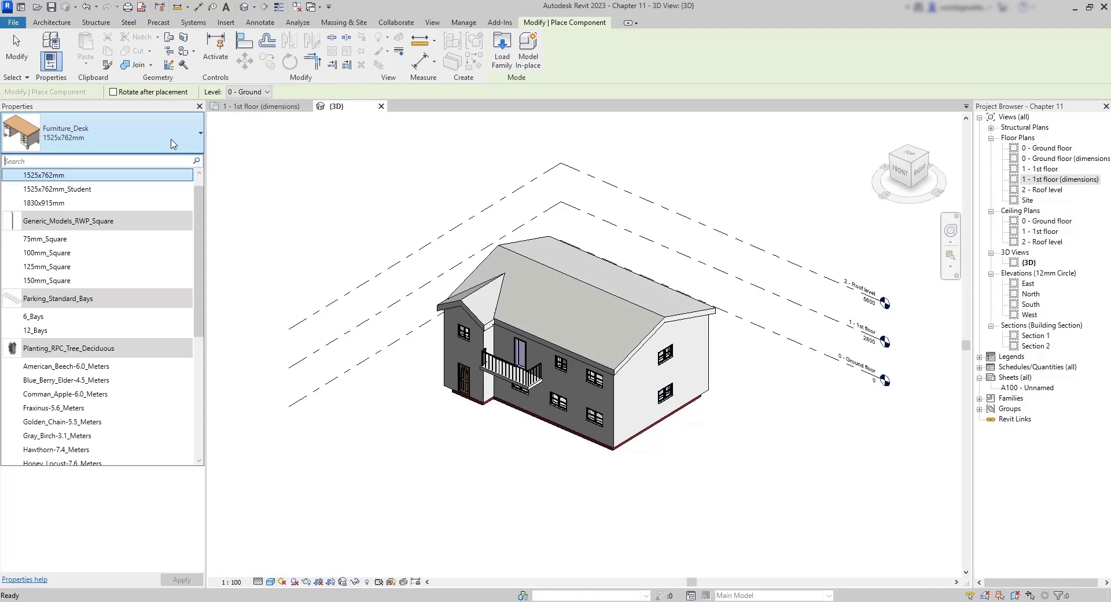
drag(199, 195, 205, 345)
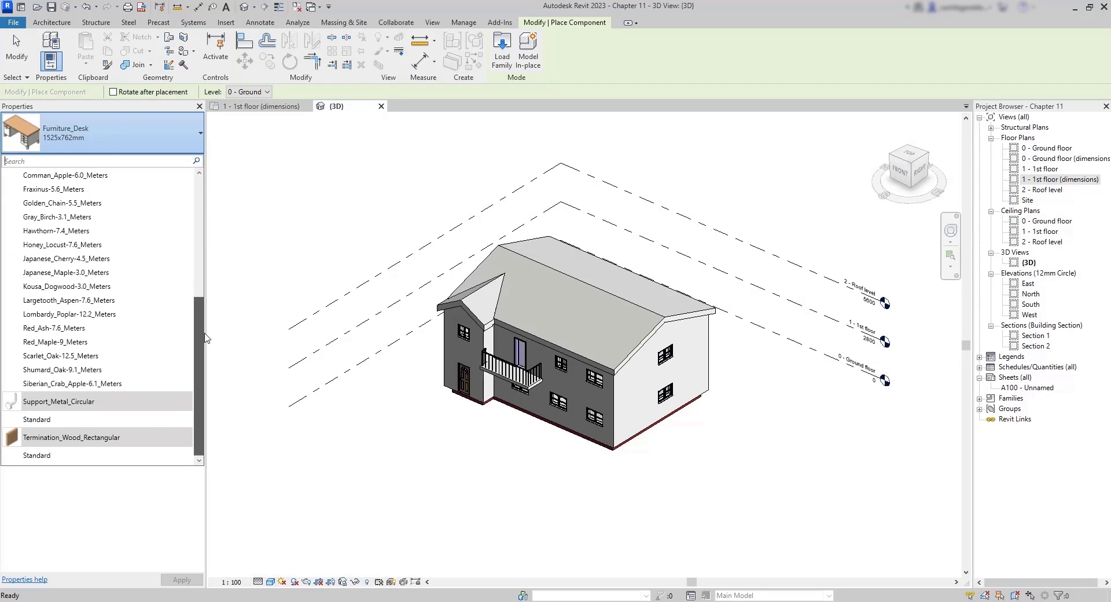
drag(200, 308, 197, 243)
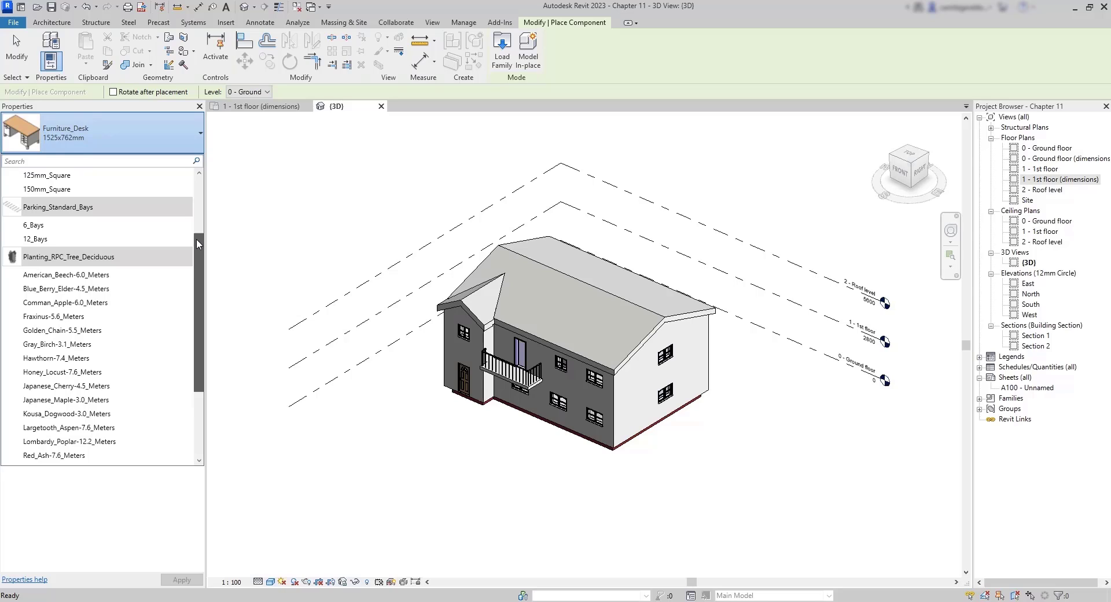
drag(196, 239, 203, 176)
click(234, 166)
key(Escape)
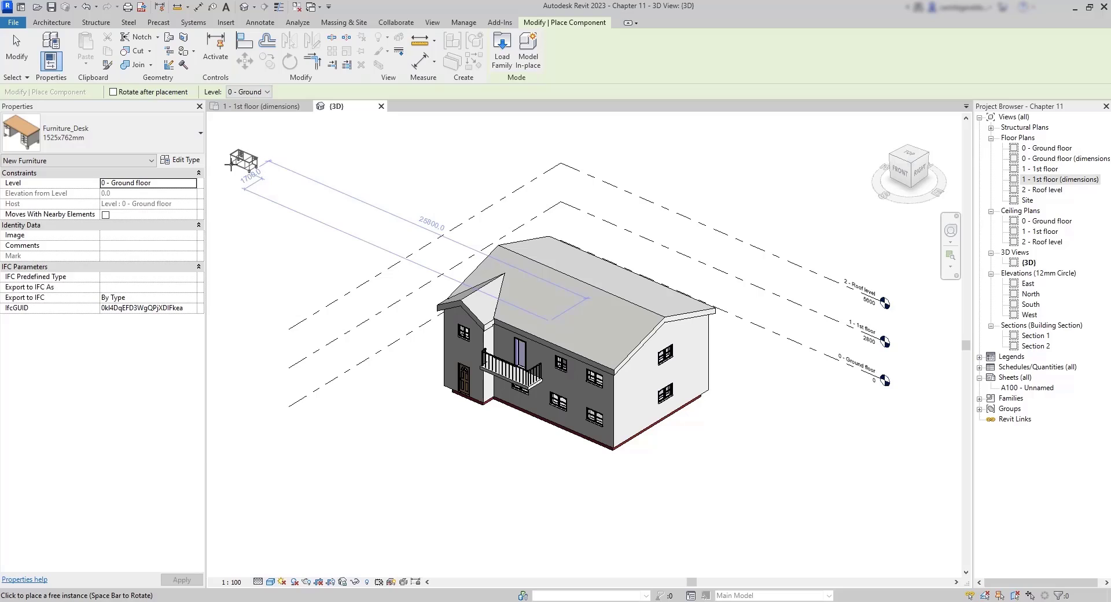
key(Escape)
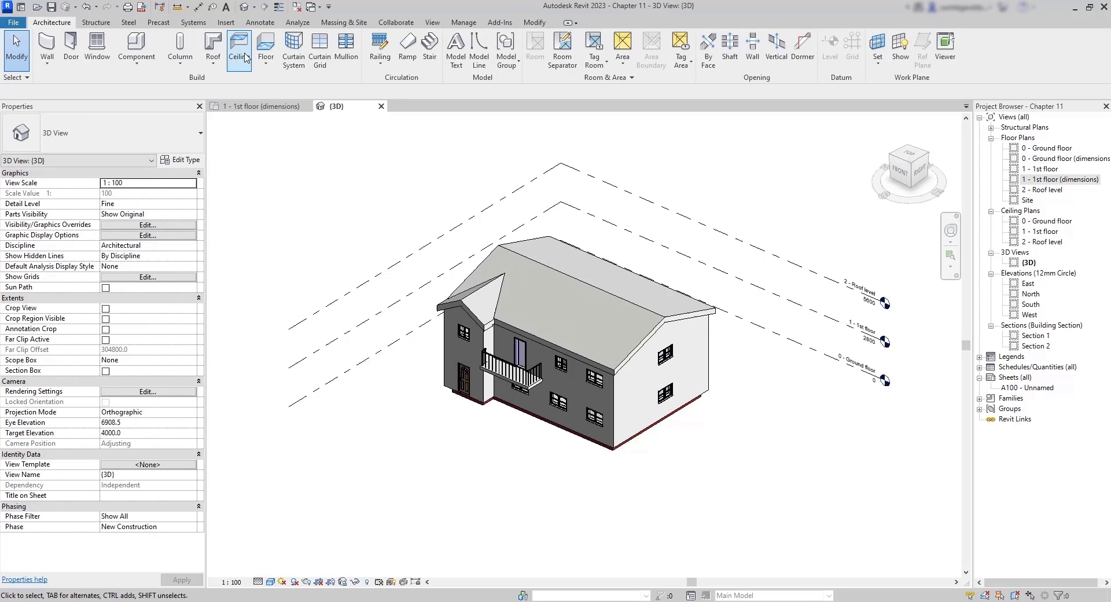
click(225, 23)
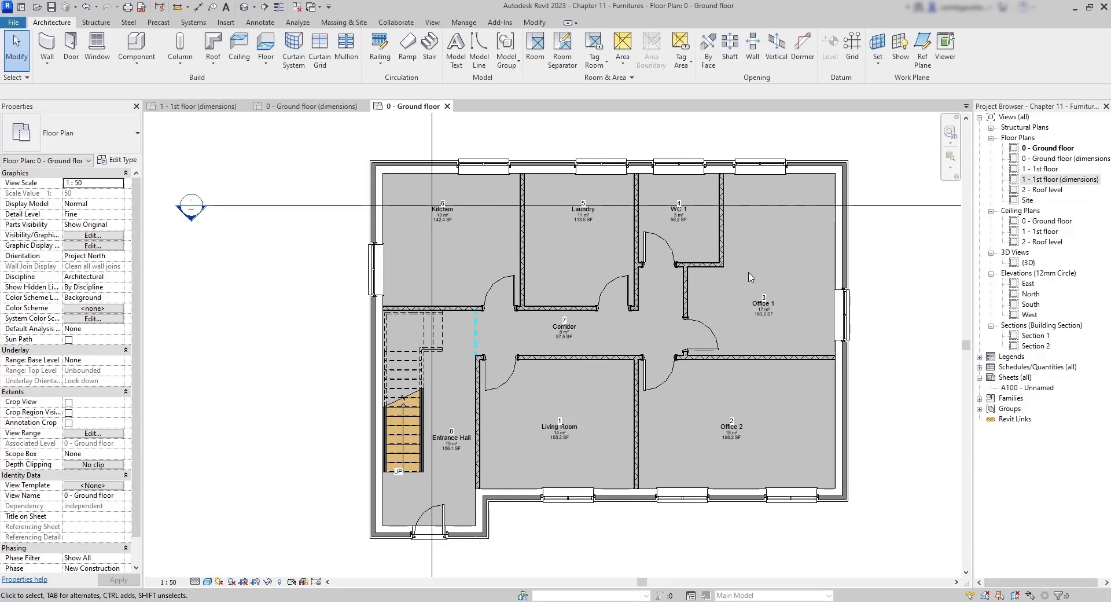
Step: Duplicate the 0 - Ground floor plan view with detailing
click(1049, 149)
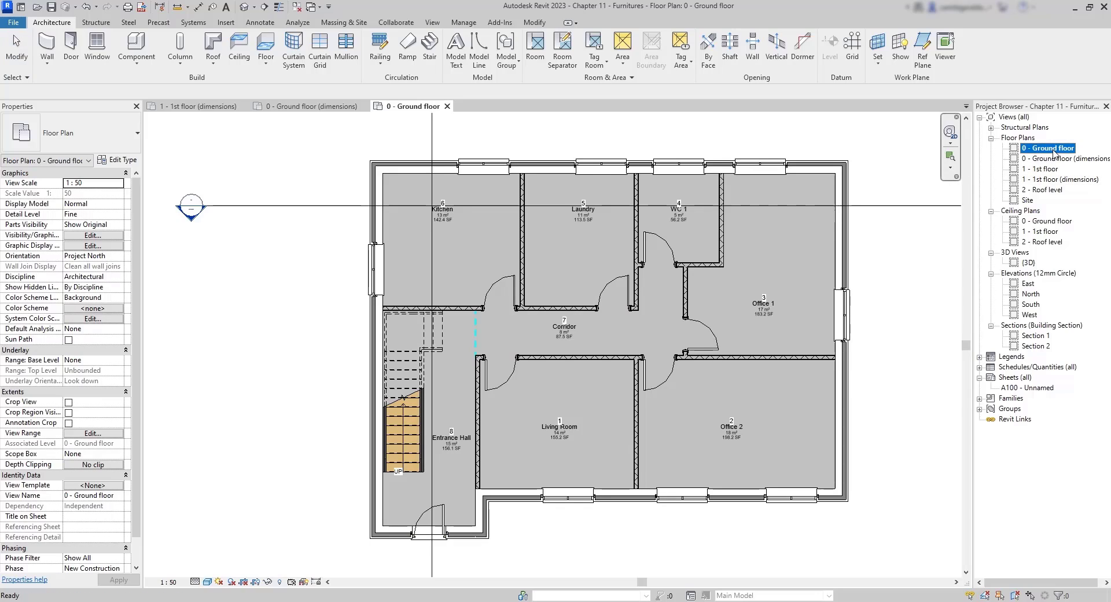
right_click(1054, 152)
mouse_move(936, 240)
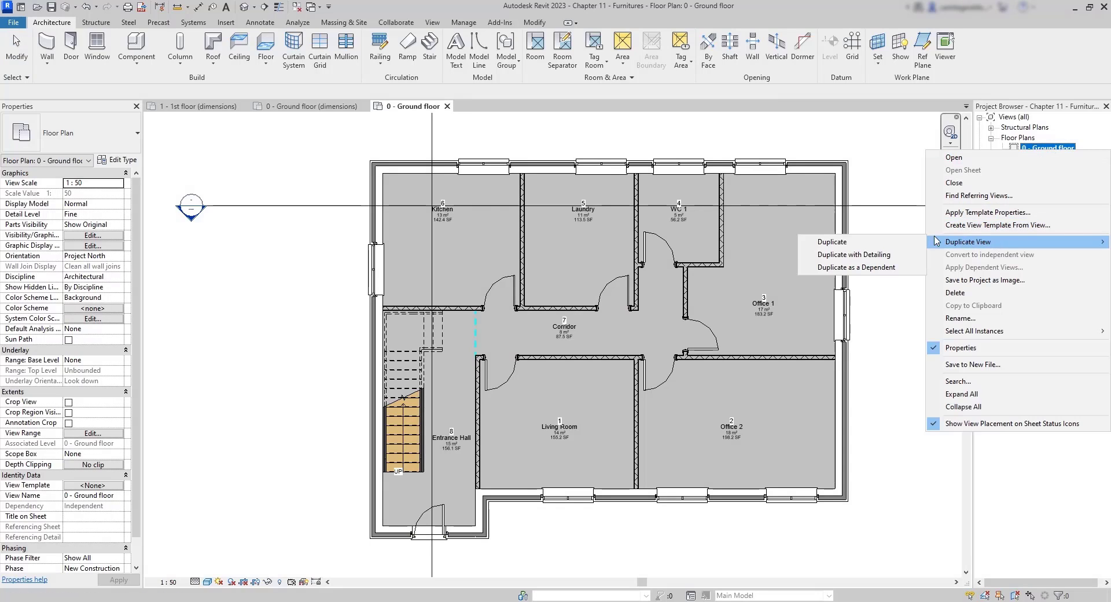
click(879, 258)
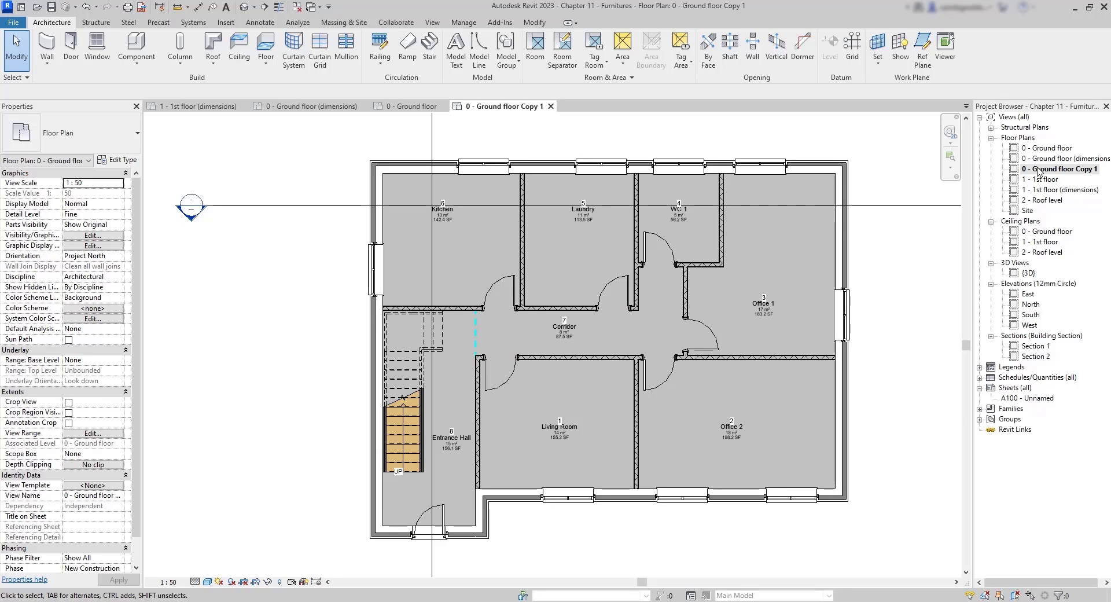
Step: Rename the duplicated ground floor plan view as 0 - Ground floor (furnished)
click(1073, 171)
click(1080, 171)
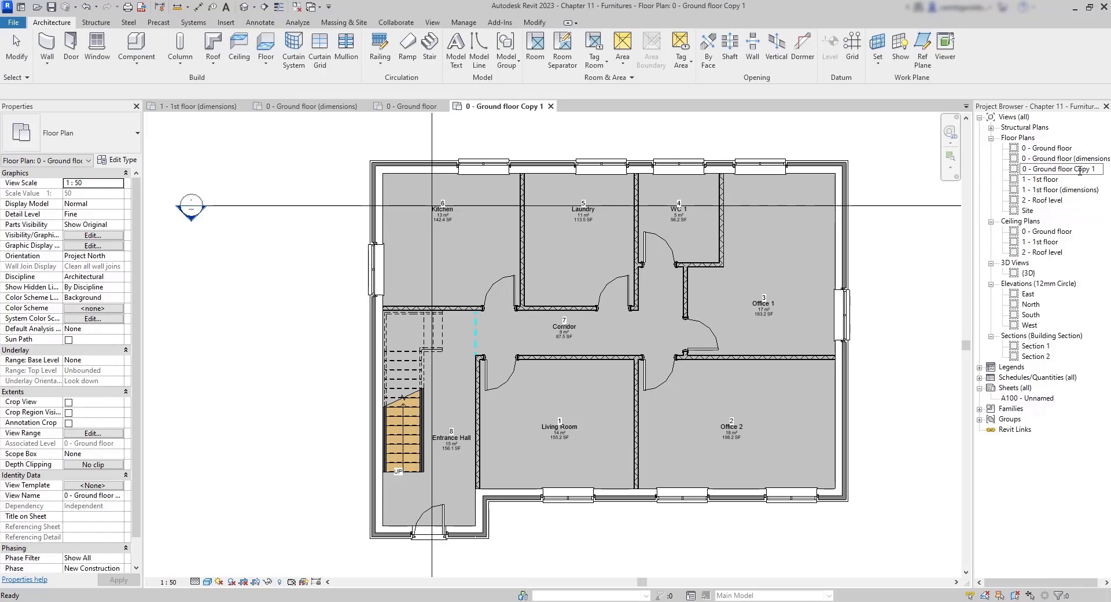
key(BackSpace)
key(BackSpace)
key(BackSpace)
key(BackSpace)
key(BackSpace)
key(BackSpace)
text((furnished))
click(1036, 191)
Step: Duplicate the 1 - 1st floor plan view with detailing
click(1032, 180)
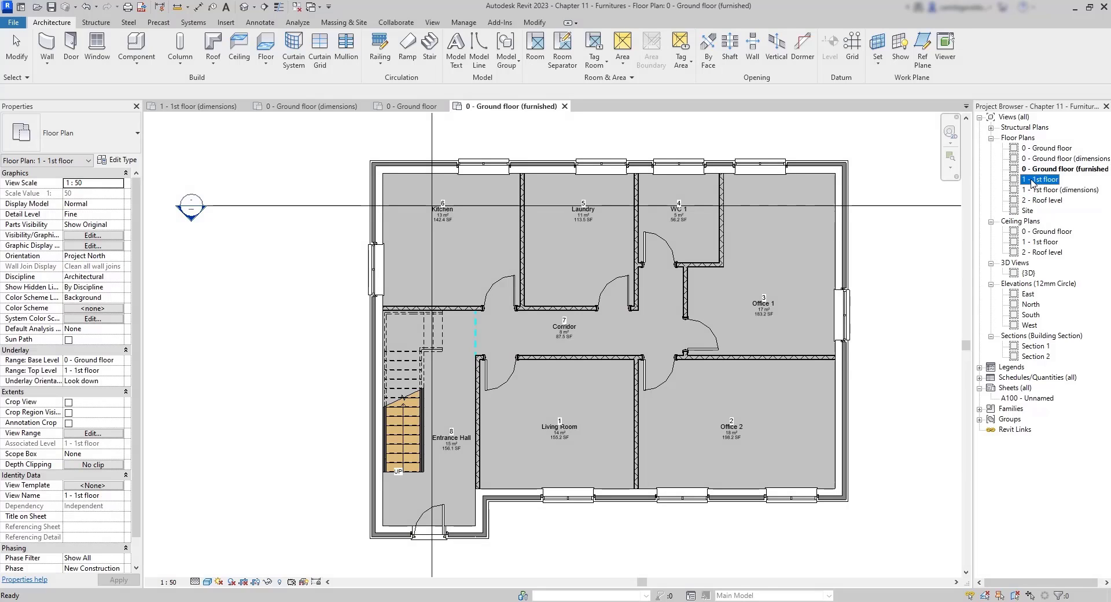
right_click(1031, 181)
mouse_move(984, 270)
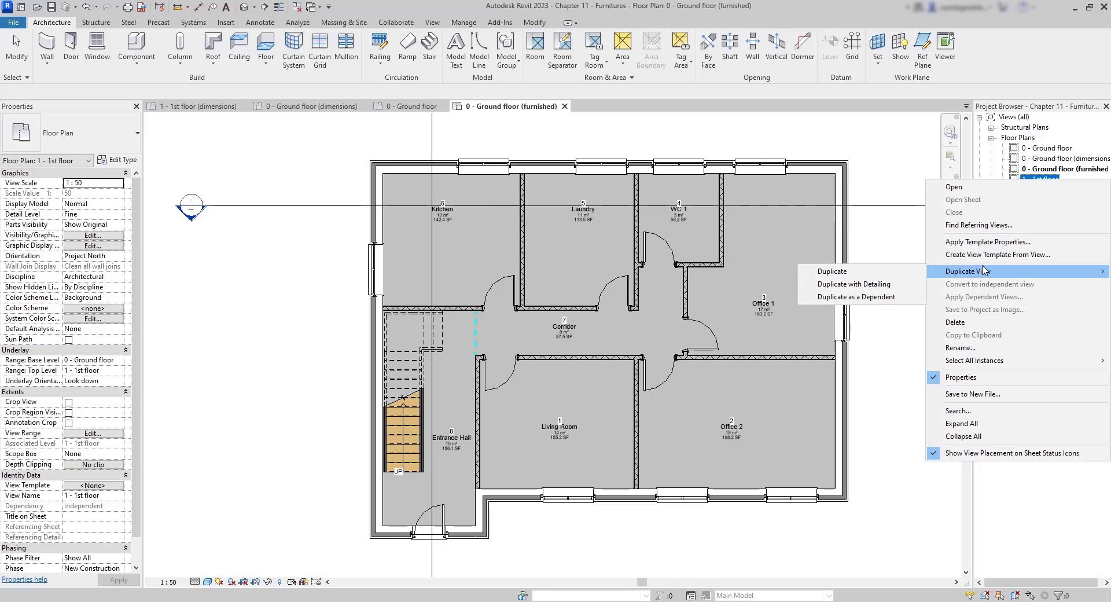
click(895, 284)
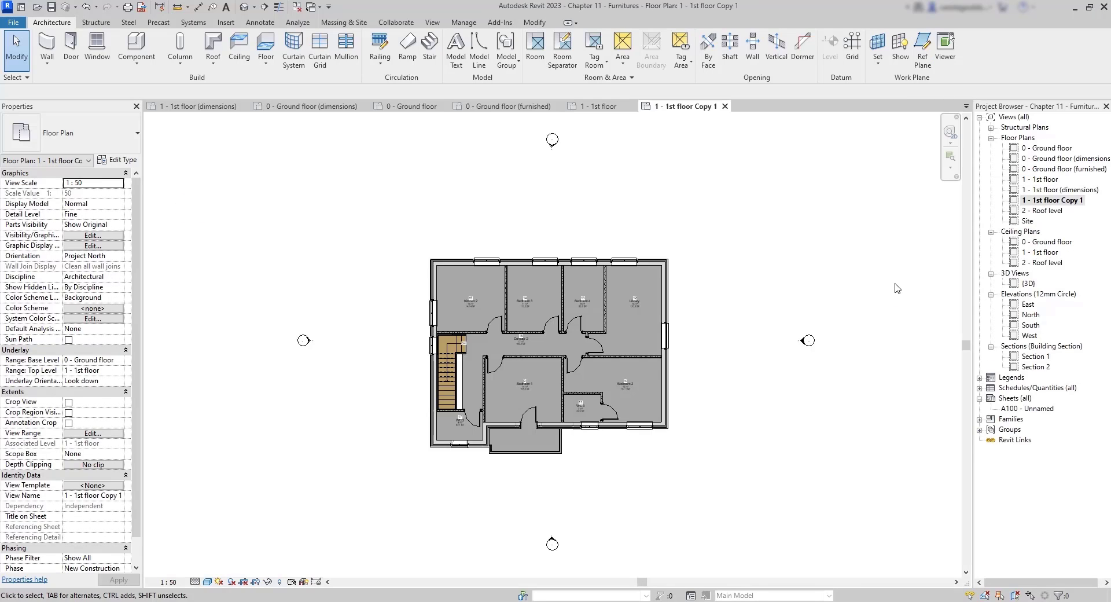
scroll(580, 337, up, 3)
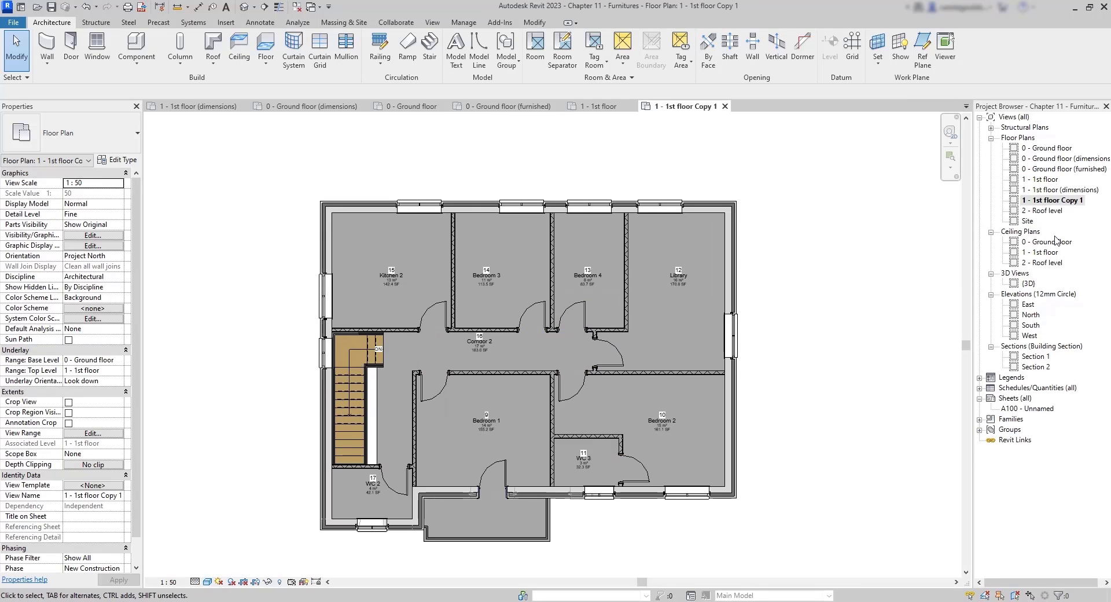
Step: Rename the duplicated first floor plan view as 1 - 1st floor (furnished)
right_click(1065, 200)
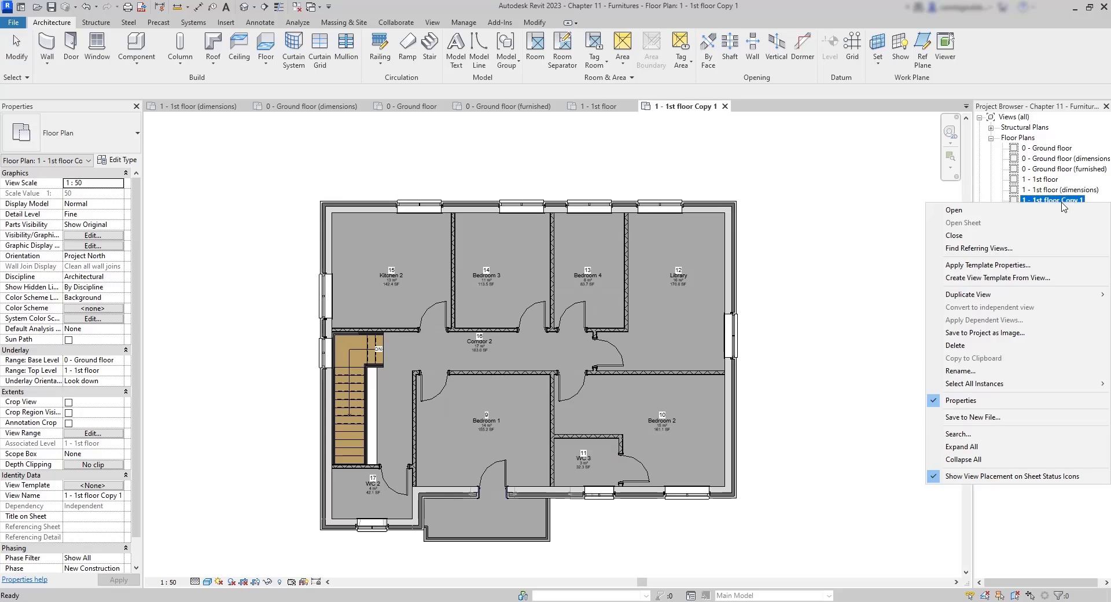
click(981, 375)
click(1088, 201)
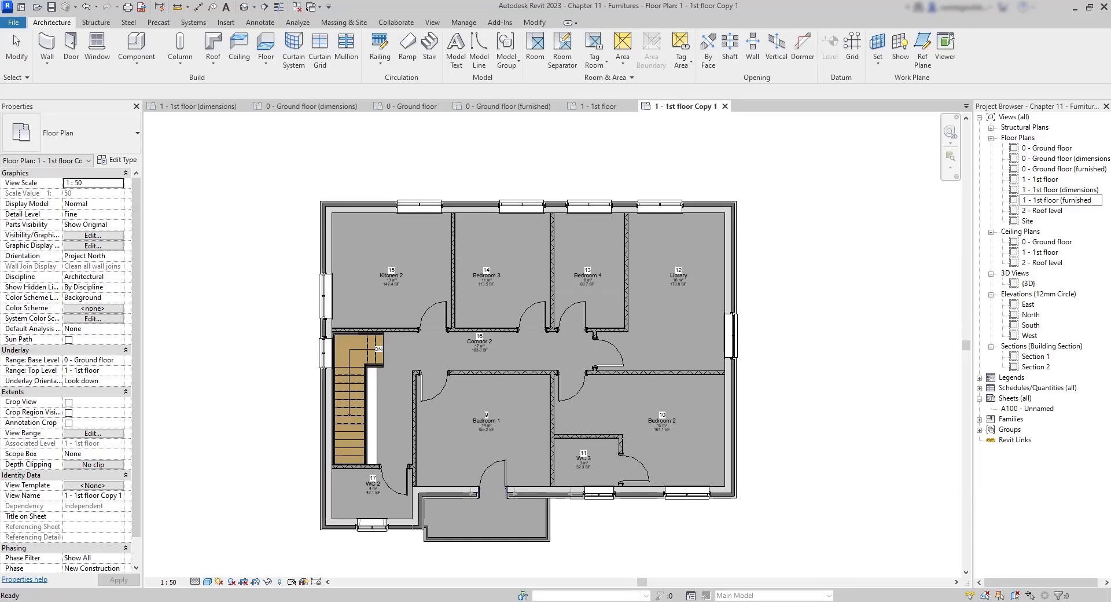
text())
key(Return)
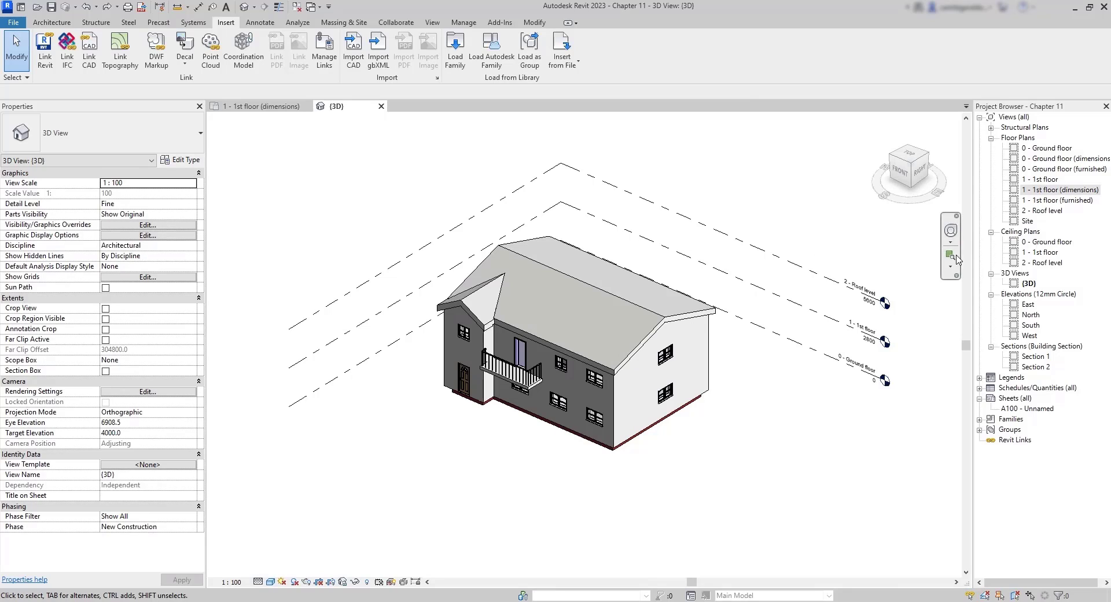
Step: Duplicate the default {3D} view as an independent view
right_click(1029, 283)
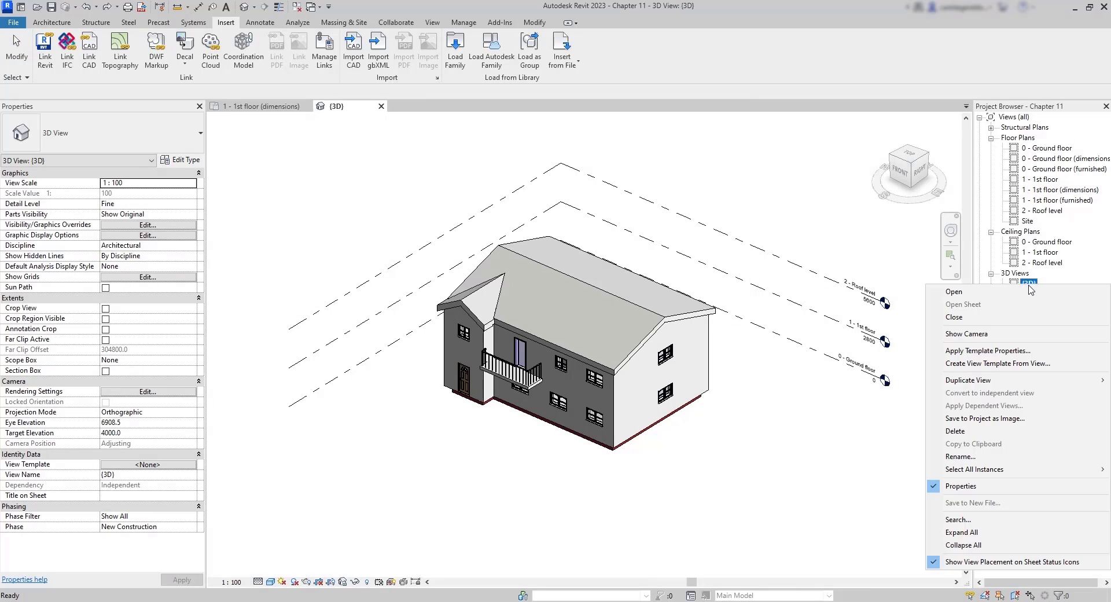
mouse_move(972, 380)
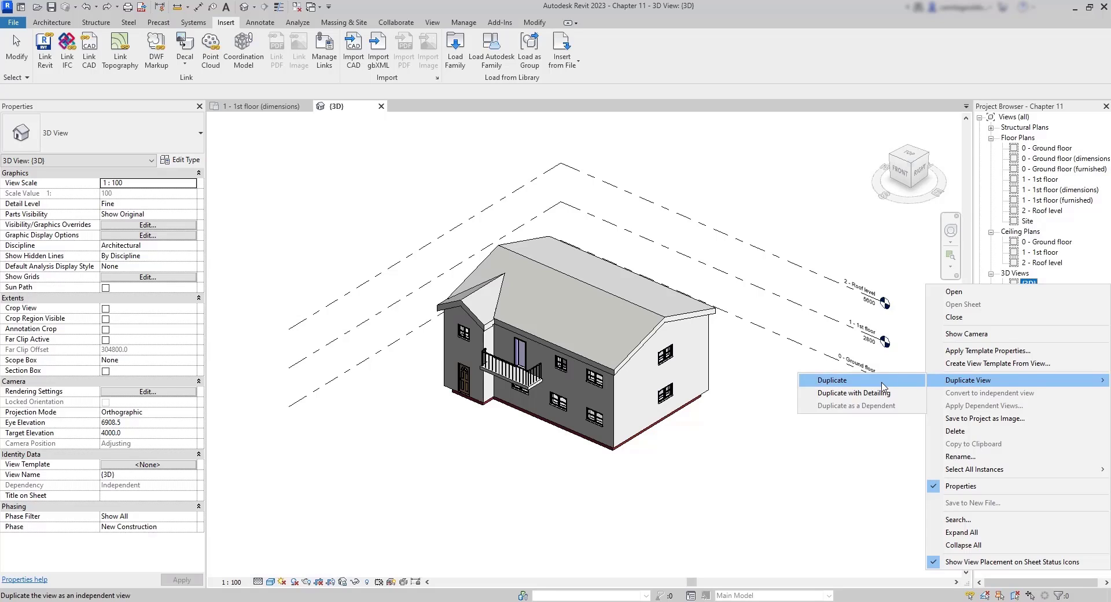
click(882, 383)
click(574, 282)
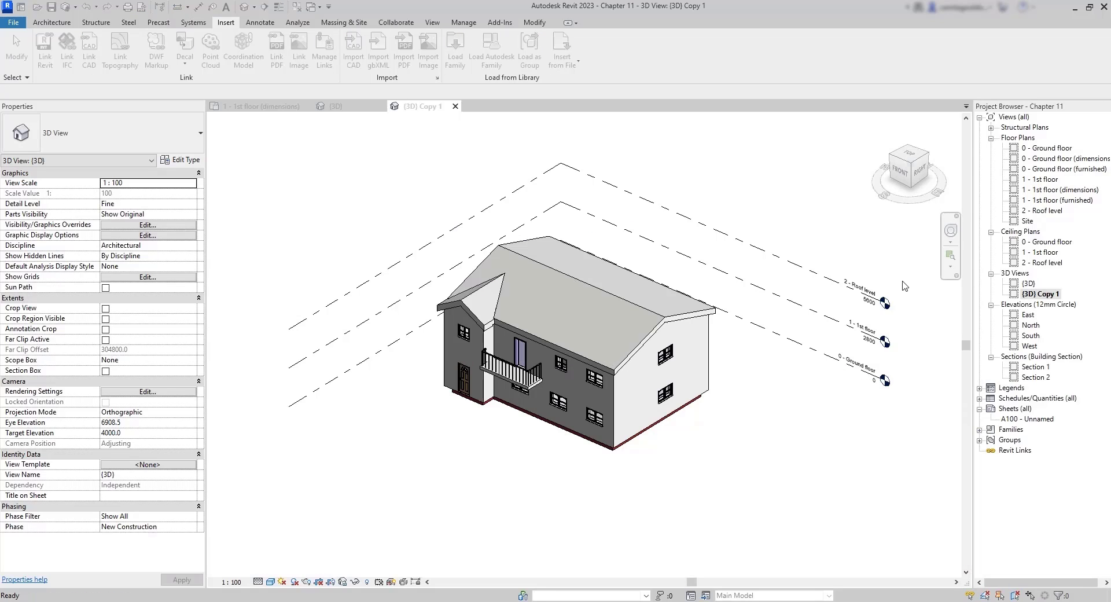
Step: Rename the {3D} view copy as 3D - Ground floor and name a second copy 3D - 1st floor
click(1054, 294)
click(1055, 294)
click(1056, 295)
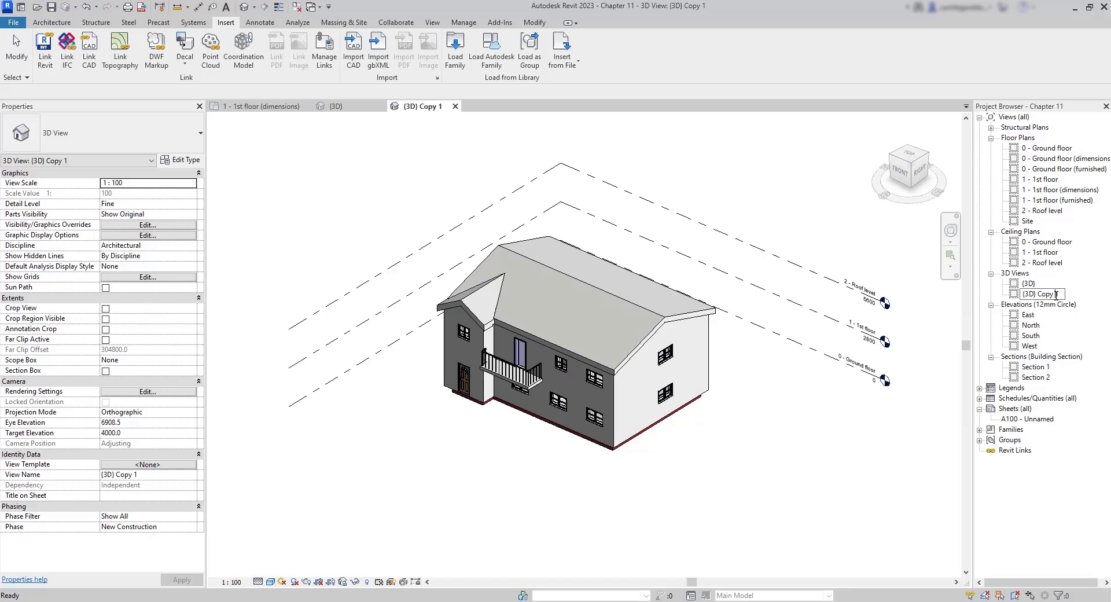
drag(1061, 294, 1037, 294)
text(3D - Ground floor)
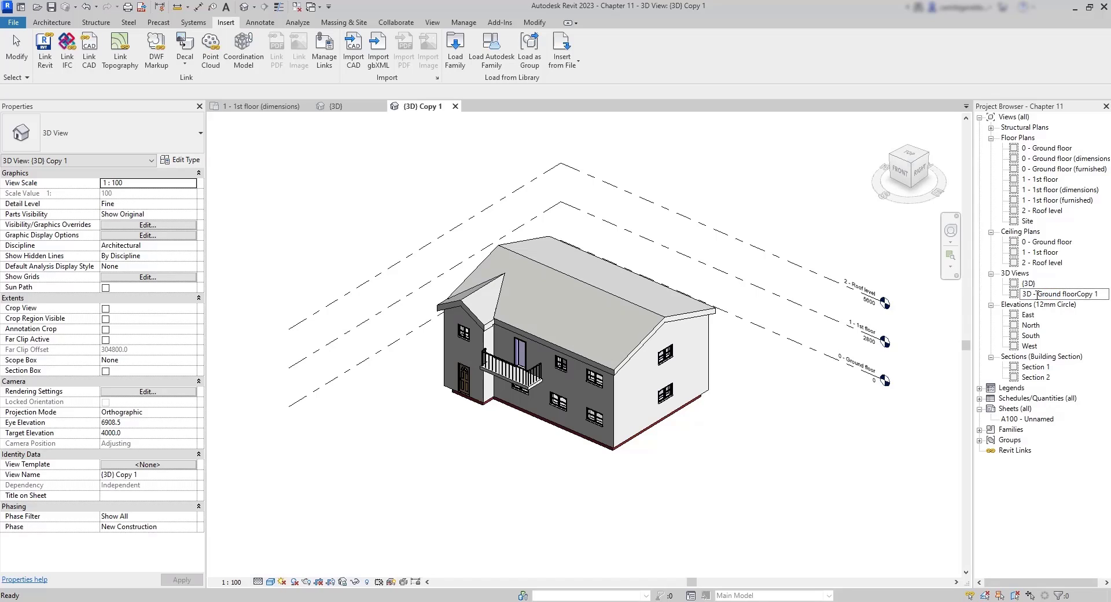
key(Delete)
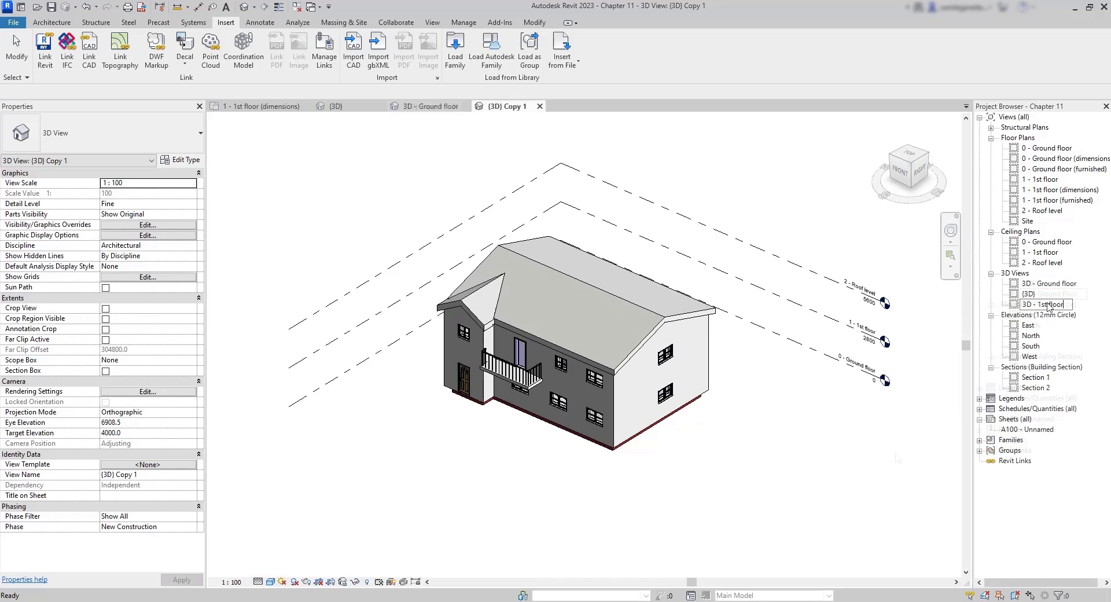
key(Return)
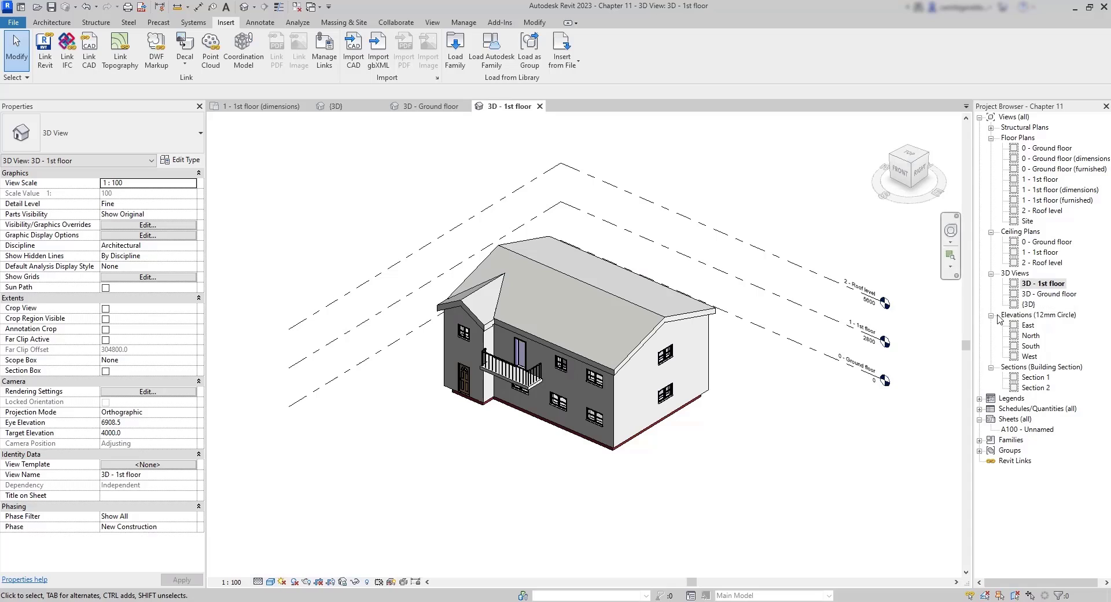
Step: Turn on the section box in the 3D - Ground floor view and lower its top below the first floor slab to expose the ground floor rooms
double_click(1057, 295)
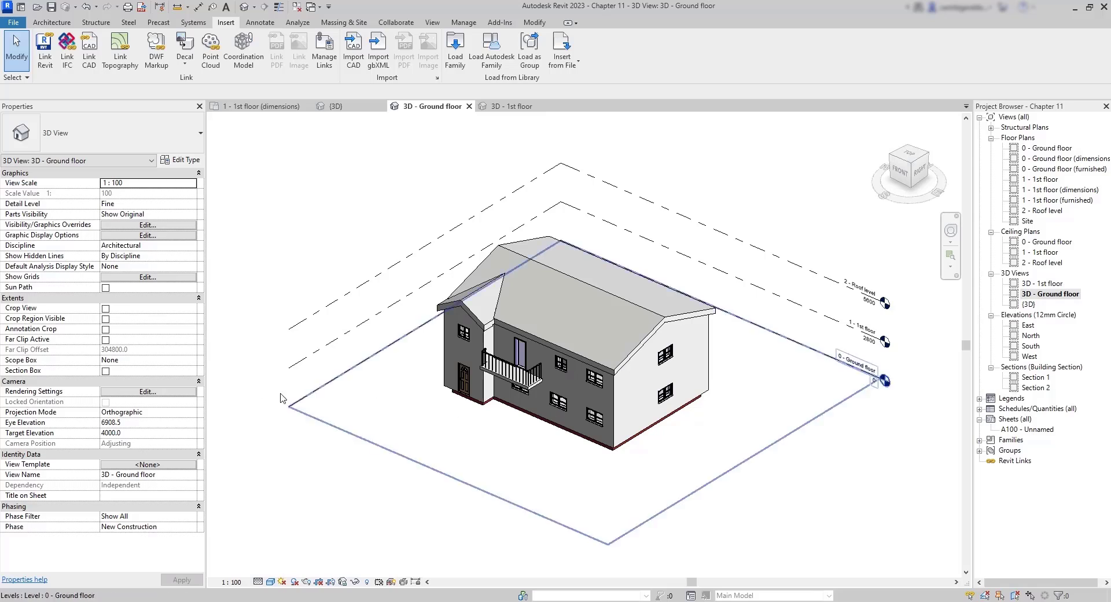
click(105, 371)
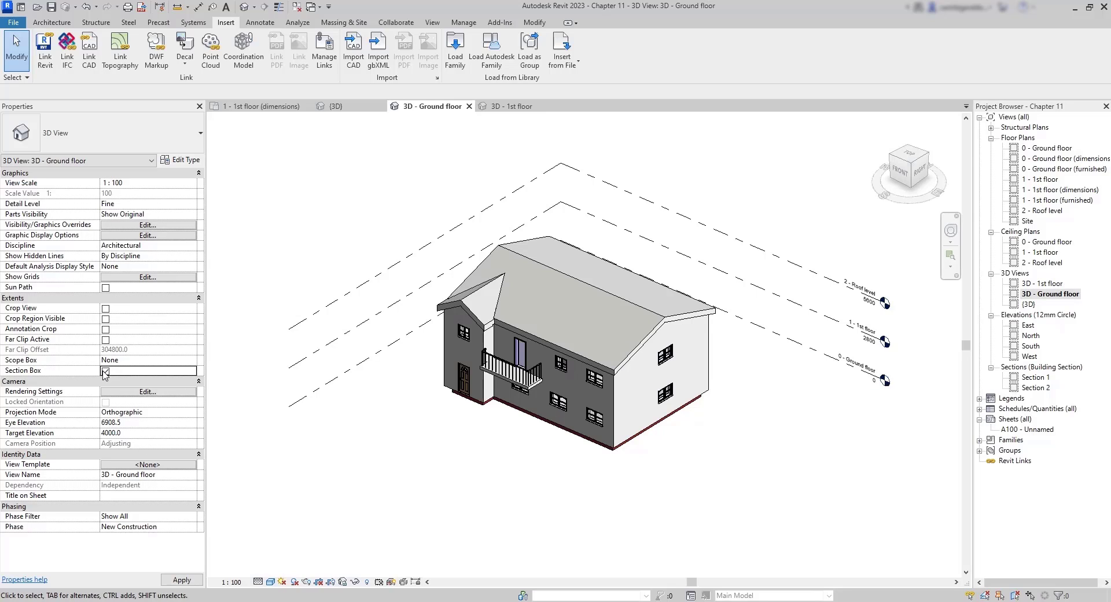
click(404, 371)
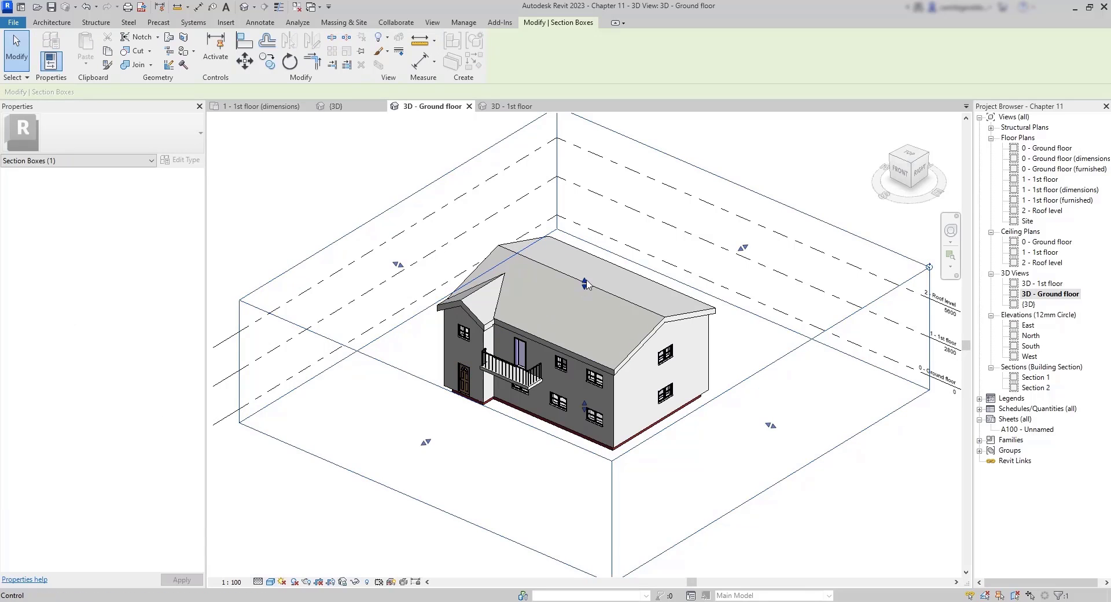
drag(585, 283, 584, 347)
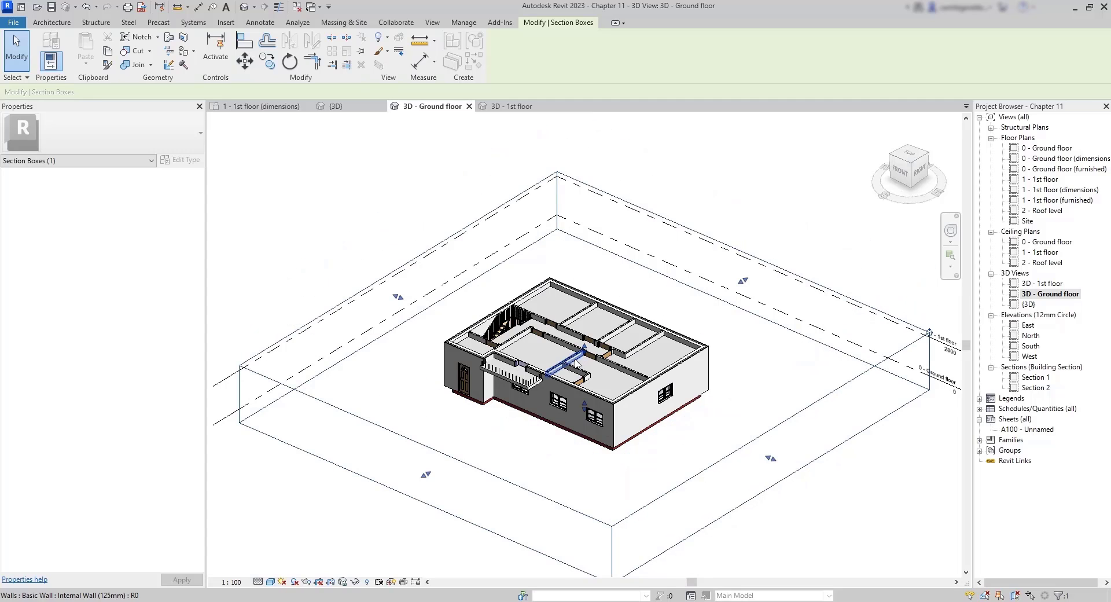
scroll(579, 356, up, 3)
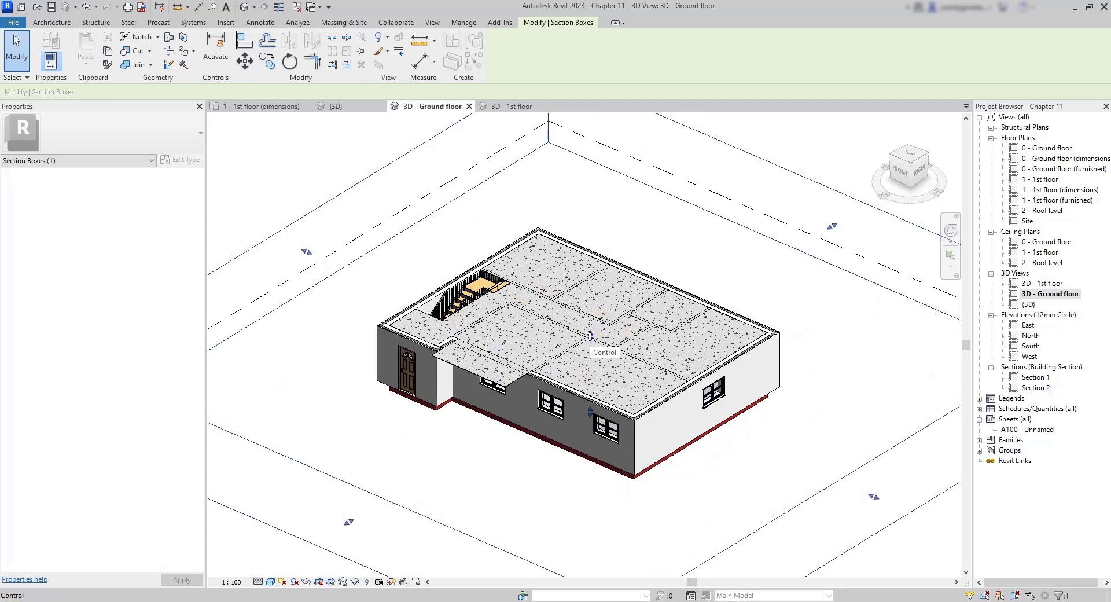
drag(591, 338, 589, 342)
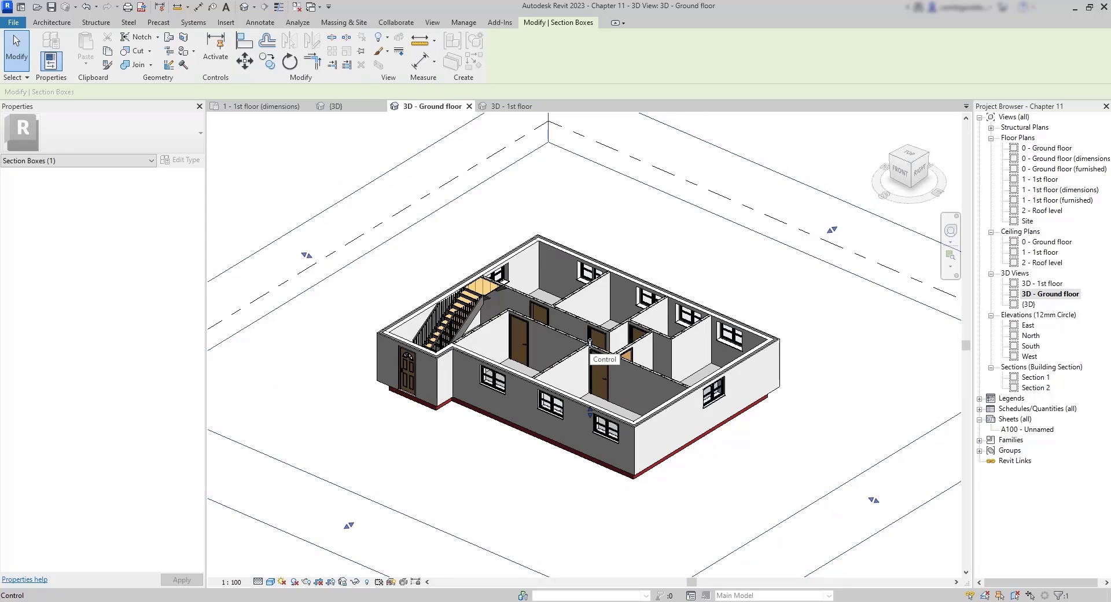
click(525, 500)
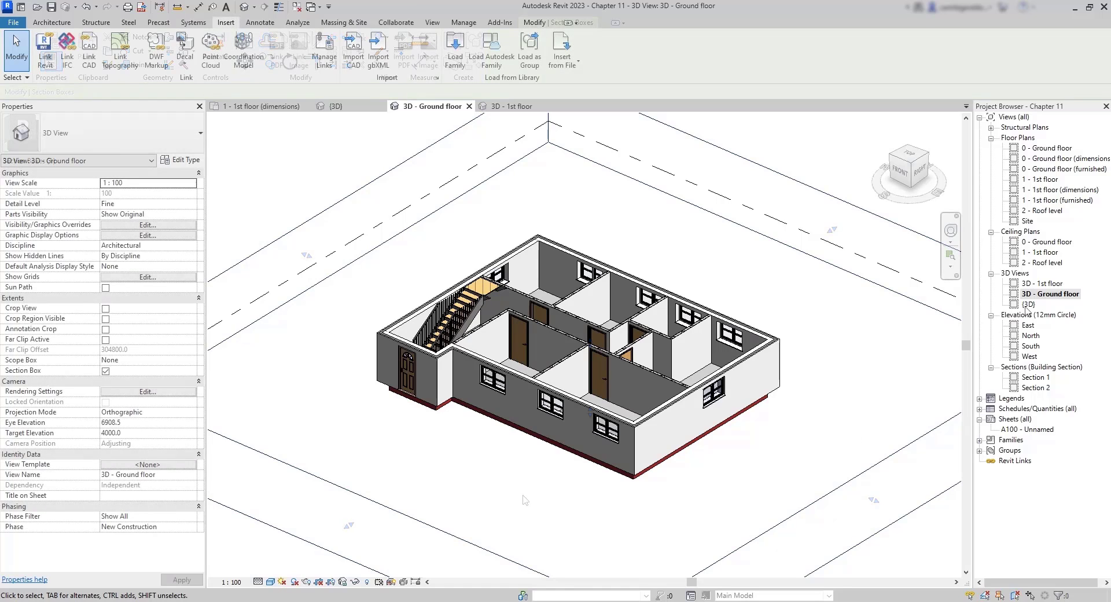
Step: Turn on the section box in the 3D - 1st floor view and lower its top below the roof to expose the first floor rooms
double_click(1051, 285)
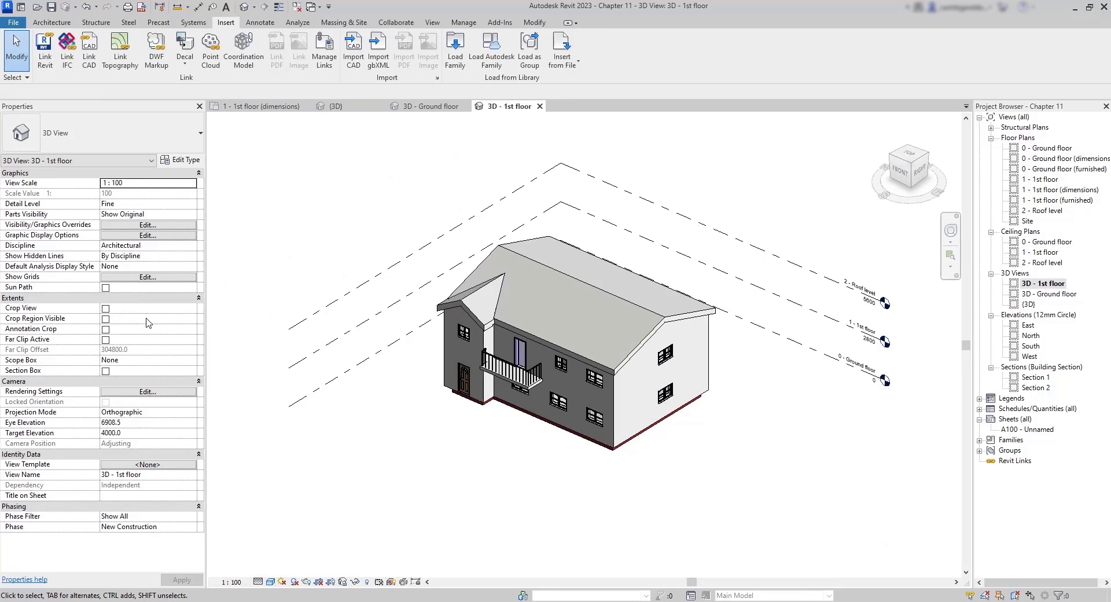
click(106, 371)
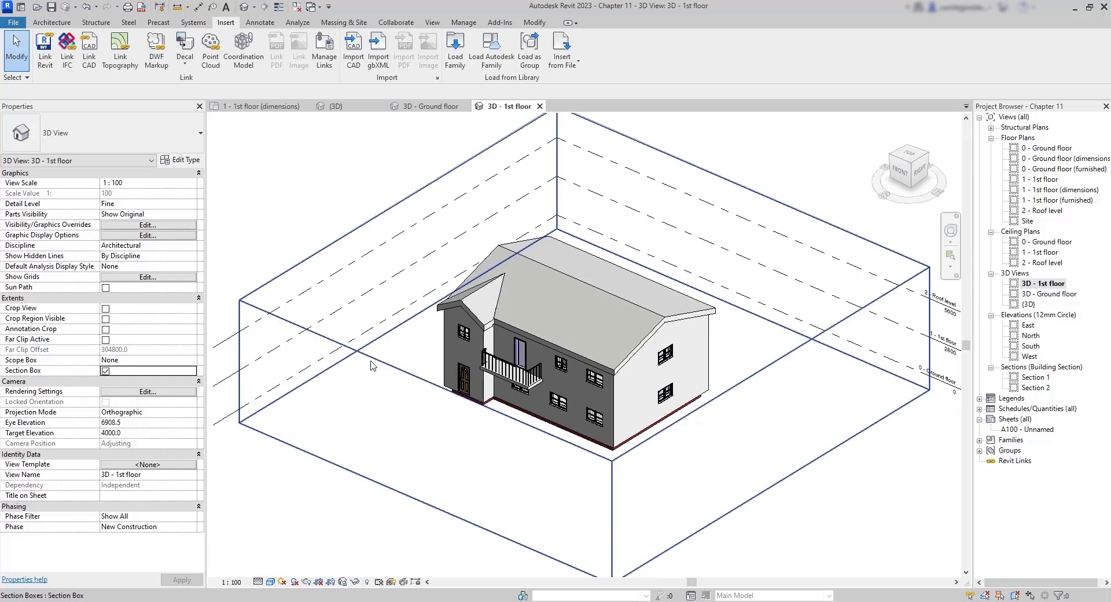
click(381, 361)
drag(585, 287, 582, 322)
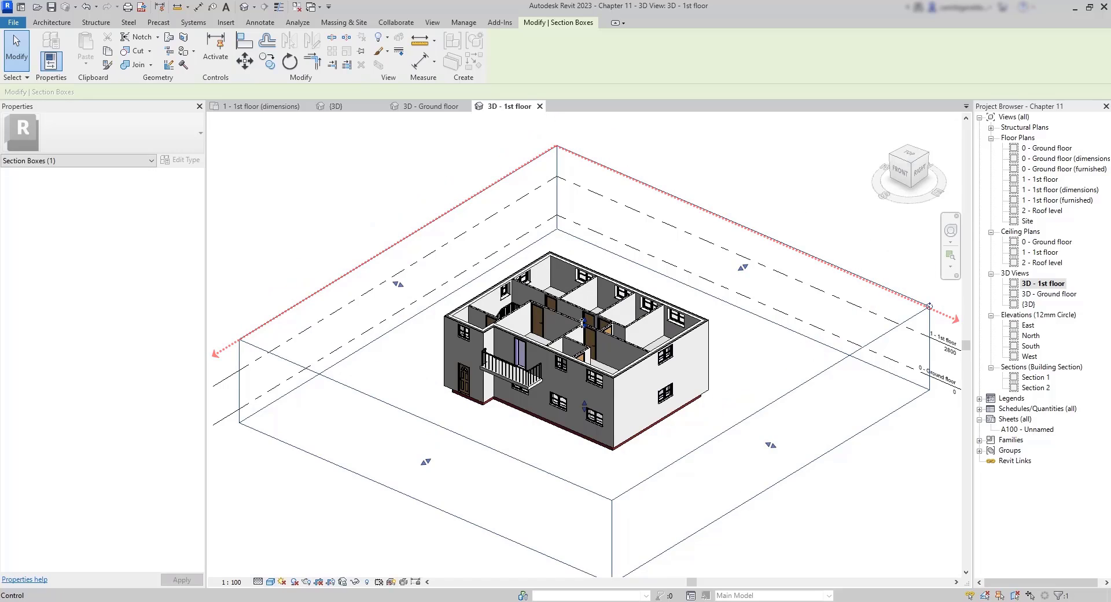
scroll(583, 322, up, 5)
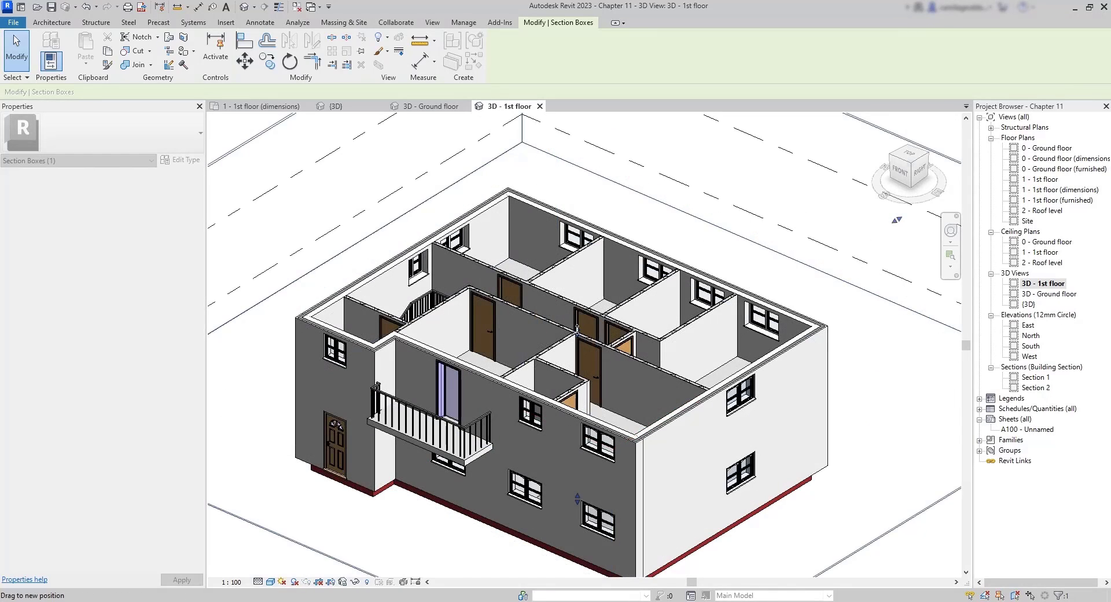
drag(577, 326, 577, 326)
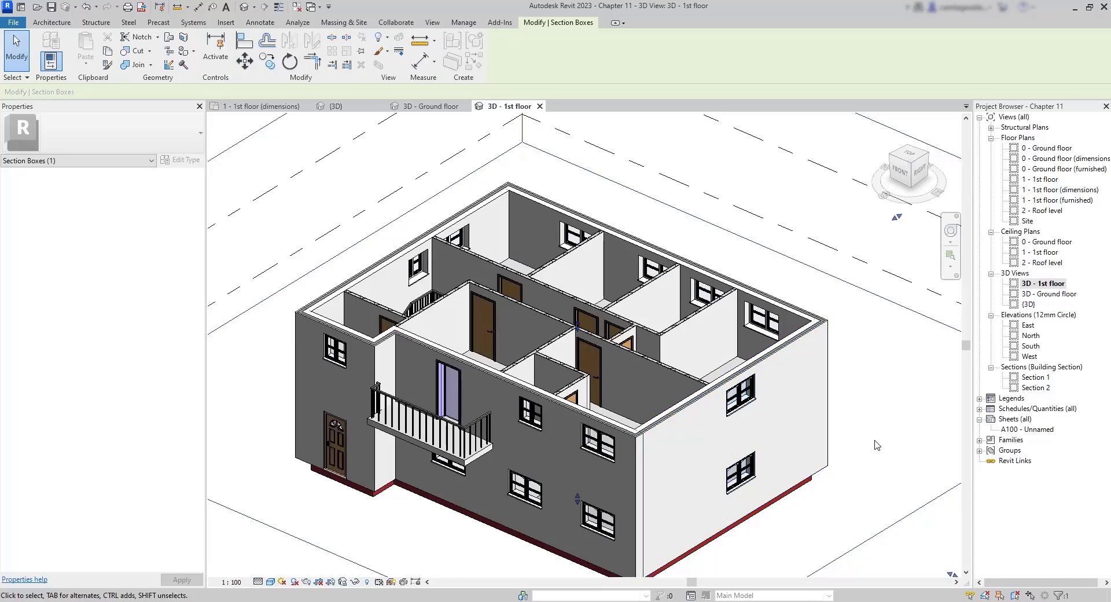
shift+middle_drag(876, 445, 703, 398)
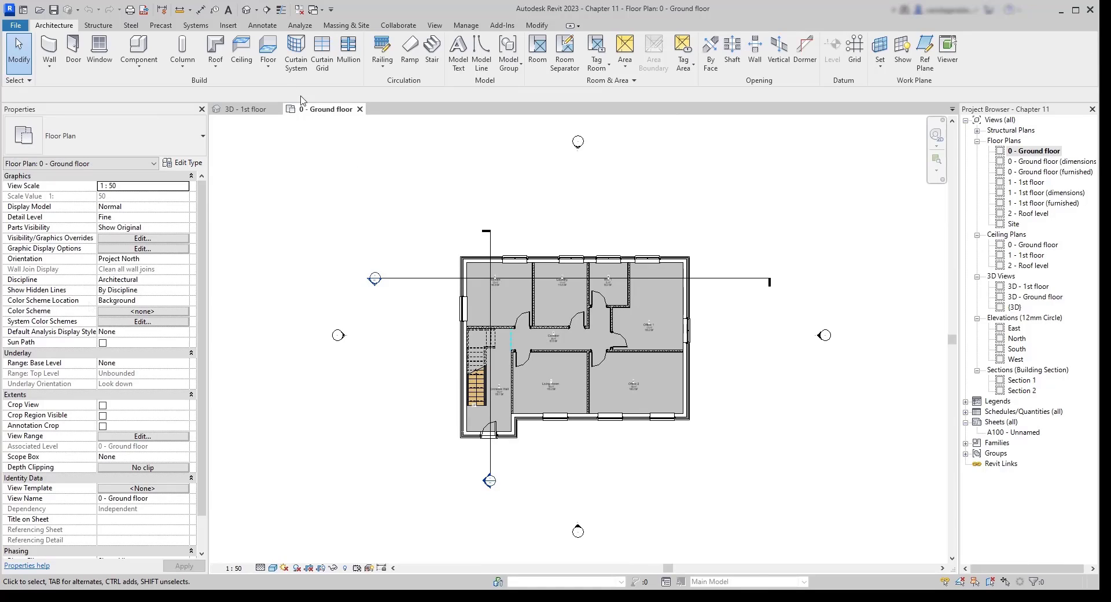
Step: Load the Autodesk casework families Casework_Base, Casework_Base_Corner_Dbl-Doors_2 and Casework_Counter_Top_Corner_w-Sink into the project
click(231, 27)
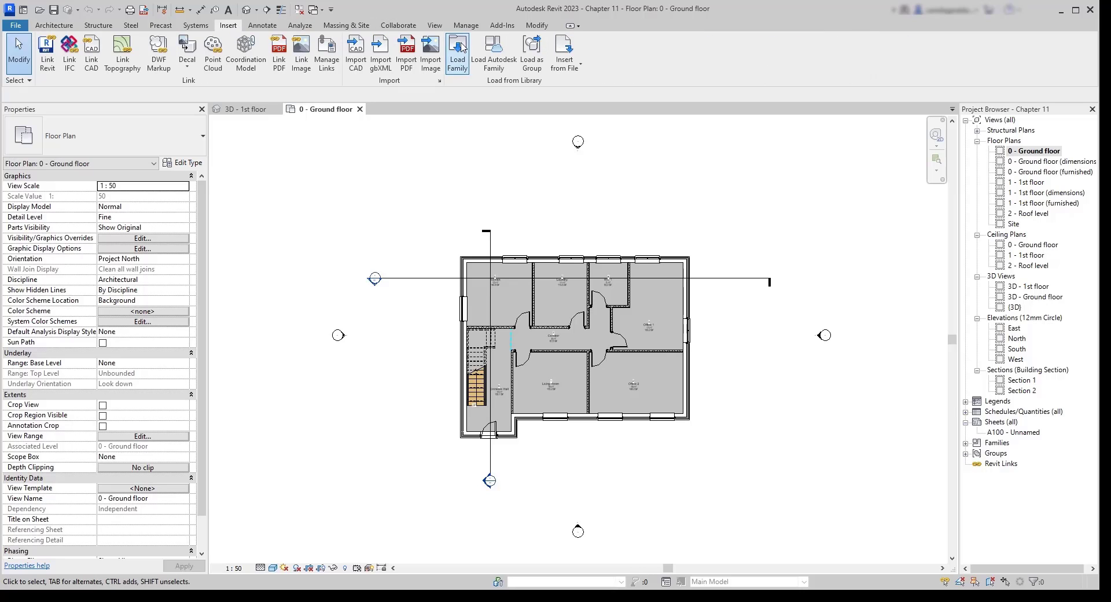
click(493, 60)
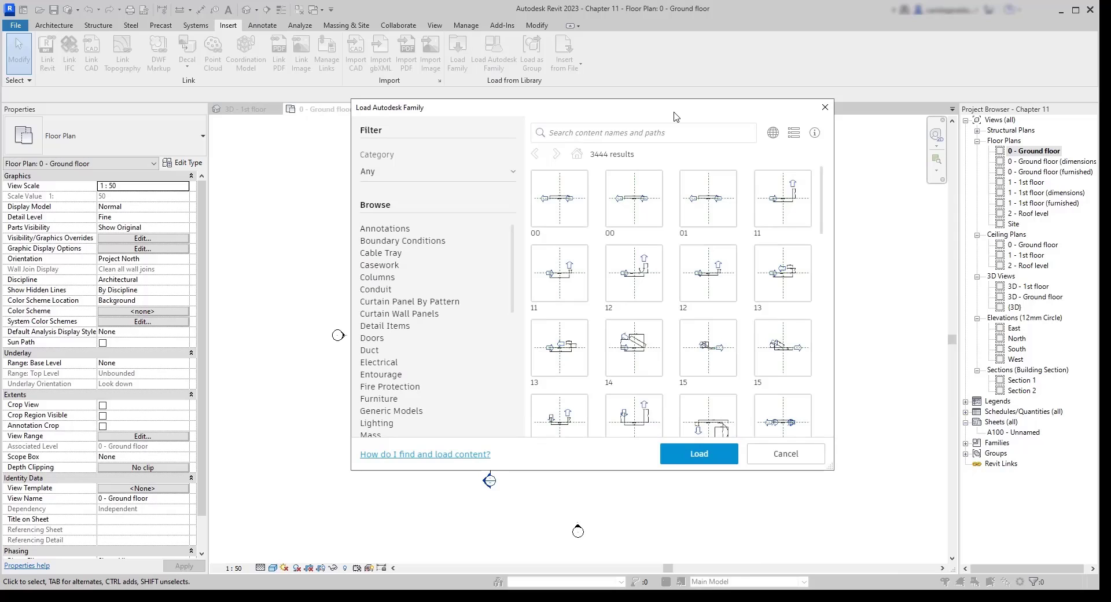
click(389, 268)
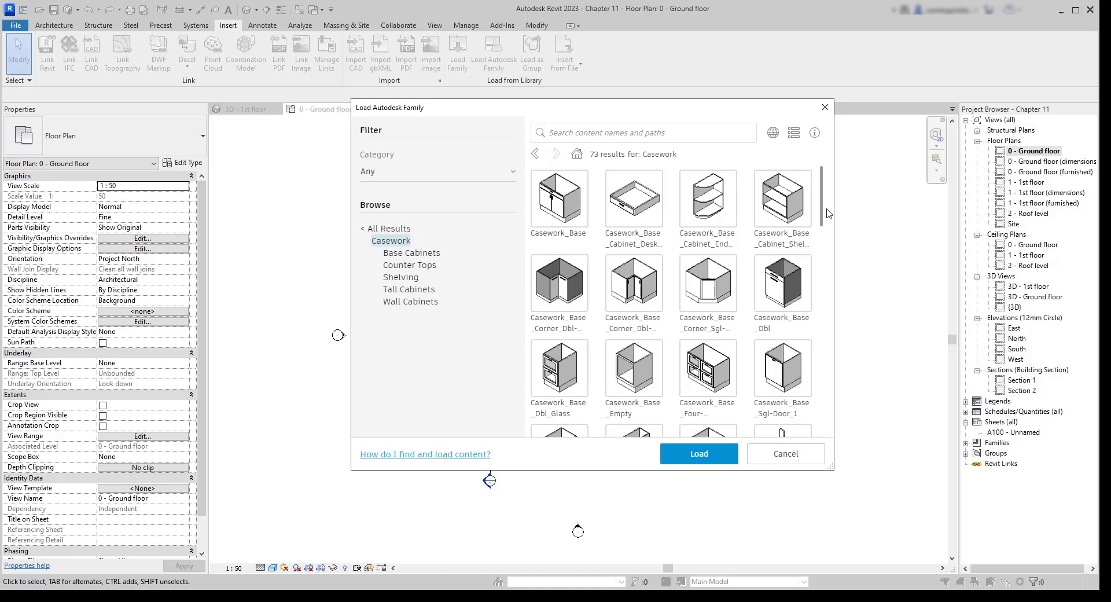
drag(828, 206, 831, 270)
scroll(572, 211, up, 5)
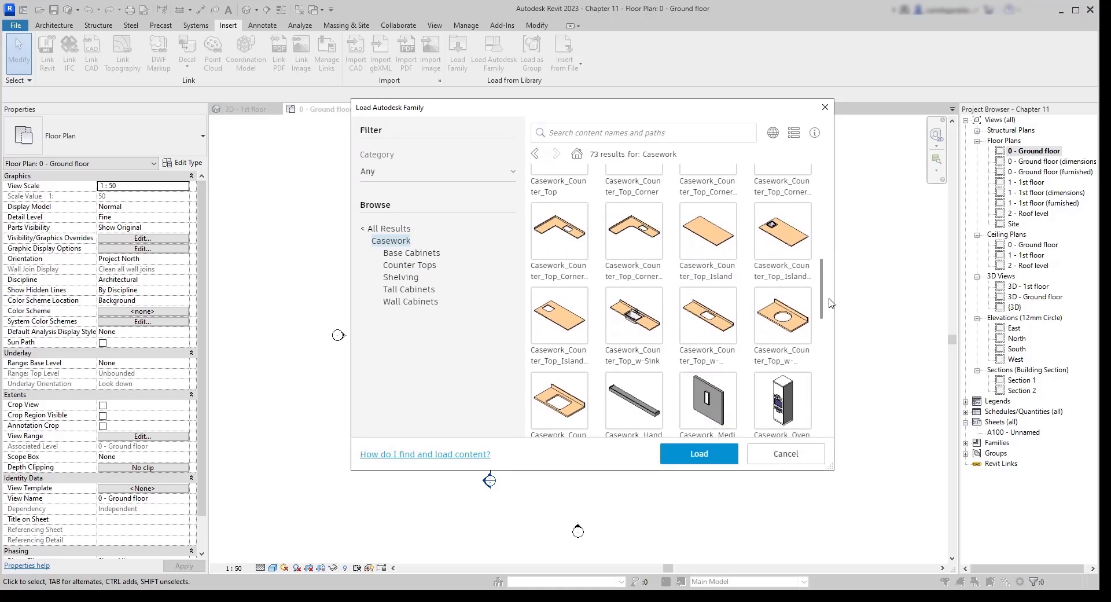
click(572, 211)
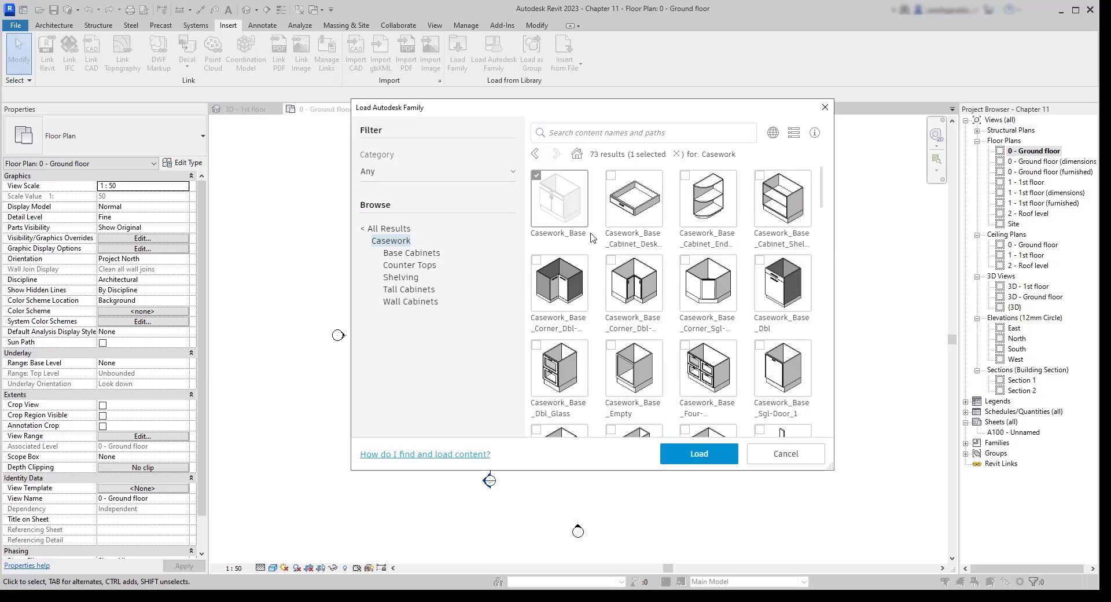
click(646, 301)
scroll(647, 302, down, 3)
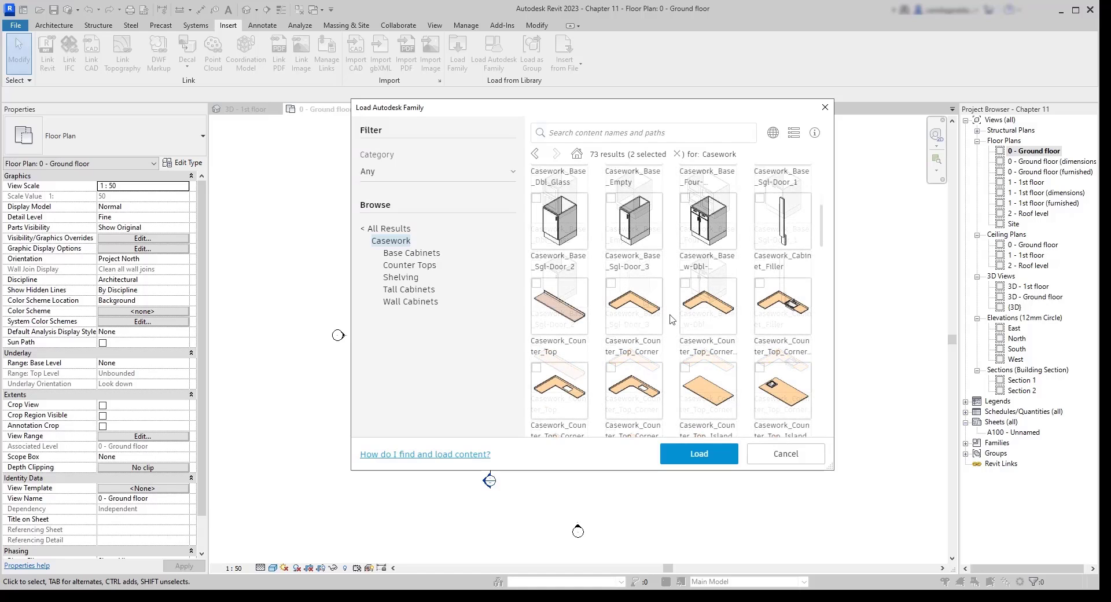
click(782, 309)
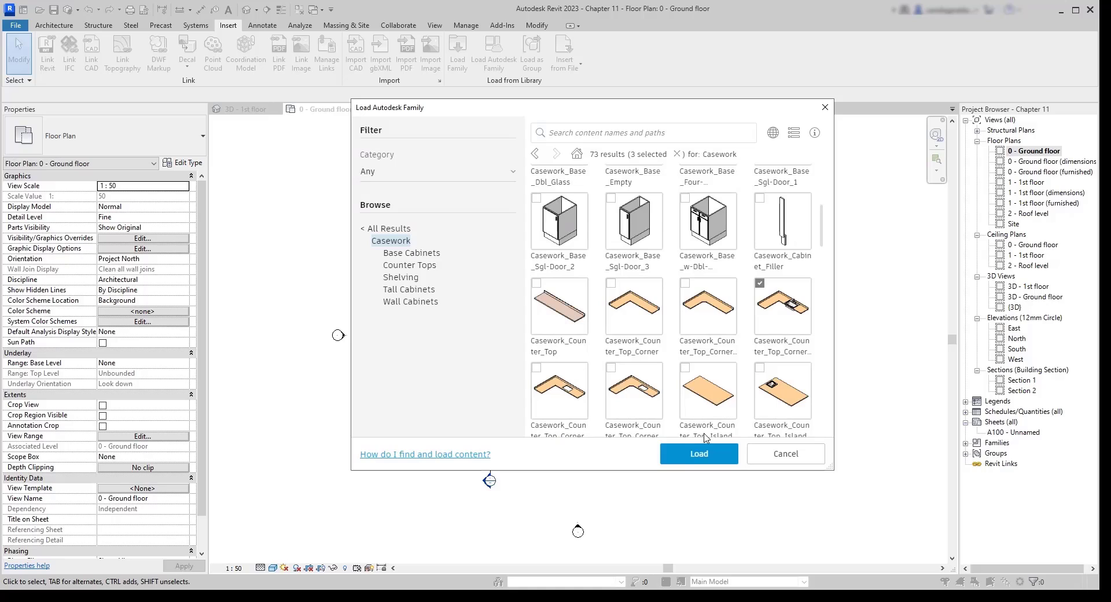
click(689, 457)
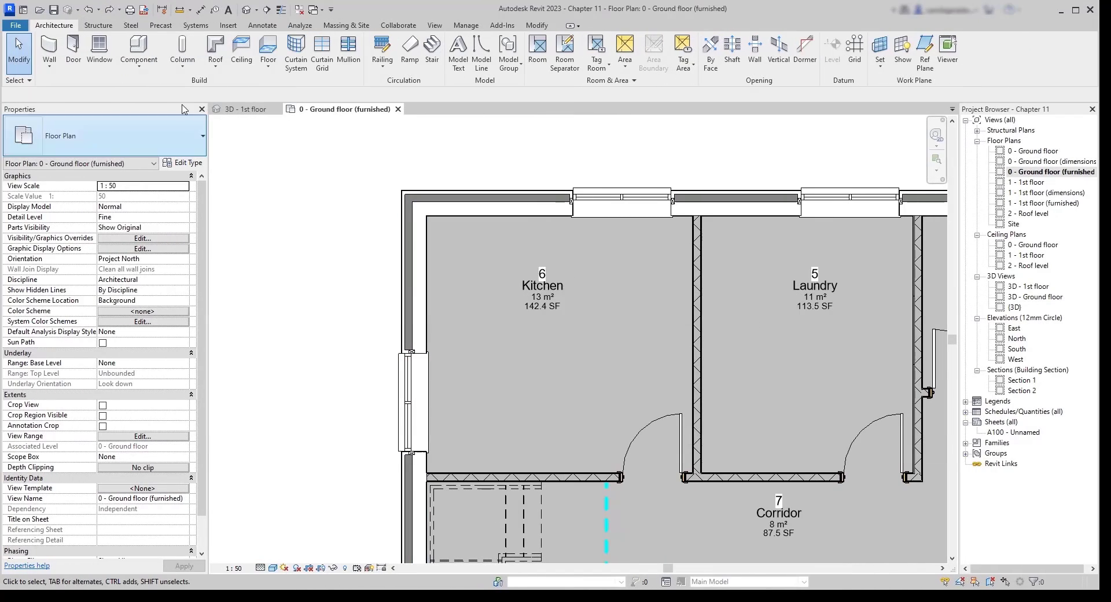
Step: Place a Casework_Base_Corner_Dbl-Doors_2 900x600x860mm cabinet in the kitchen's upper-left corner on the furnished ground floor plan
click(139, 49)
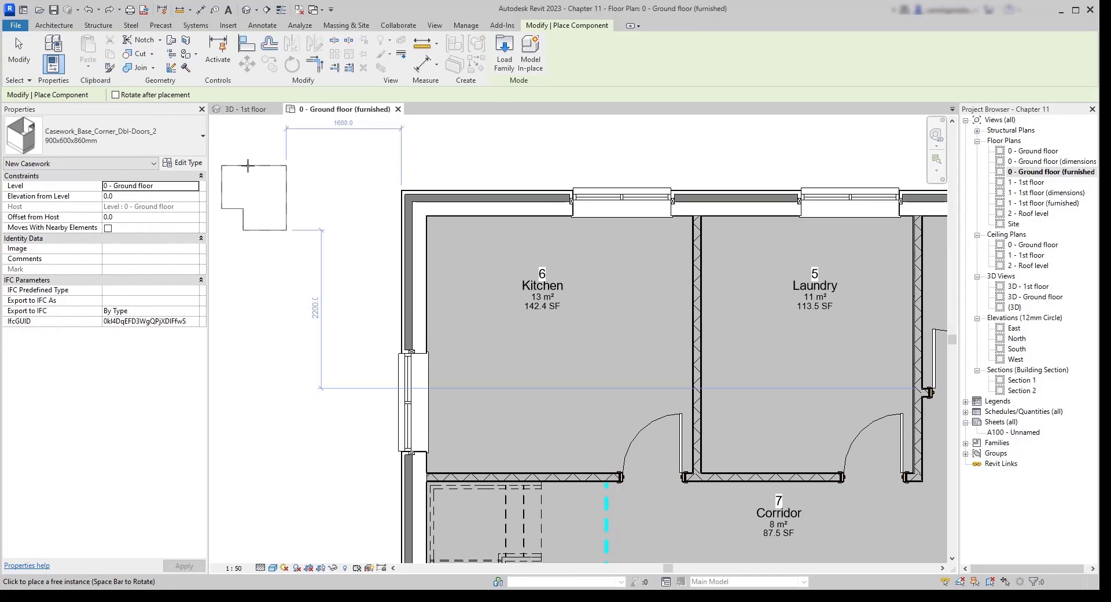
click(175, 142)
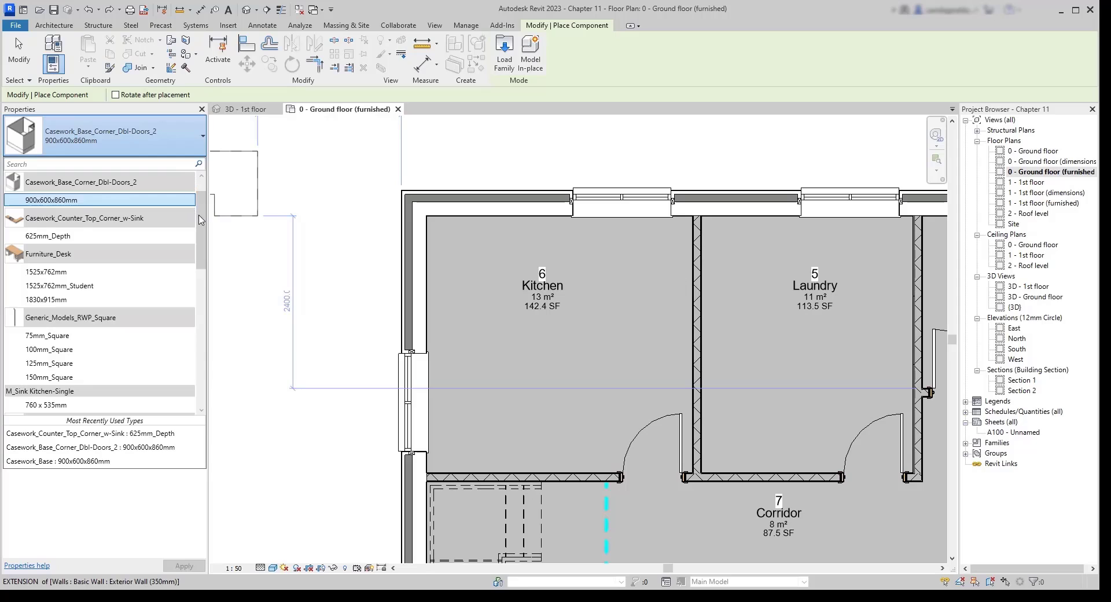
scroll(203, 194, up, 1)
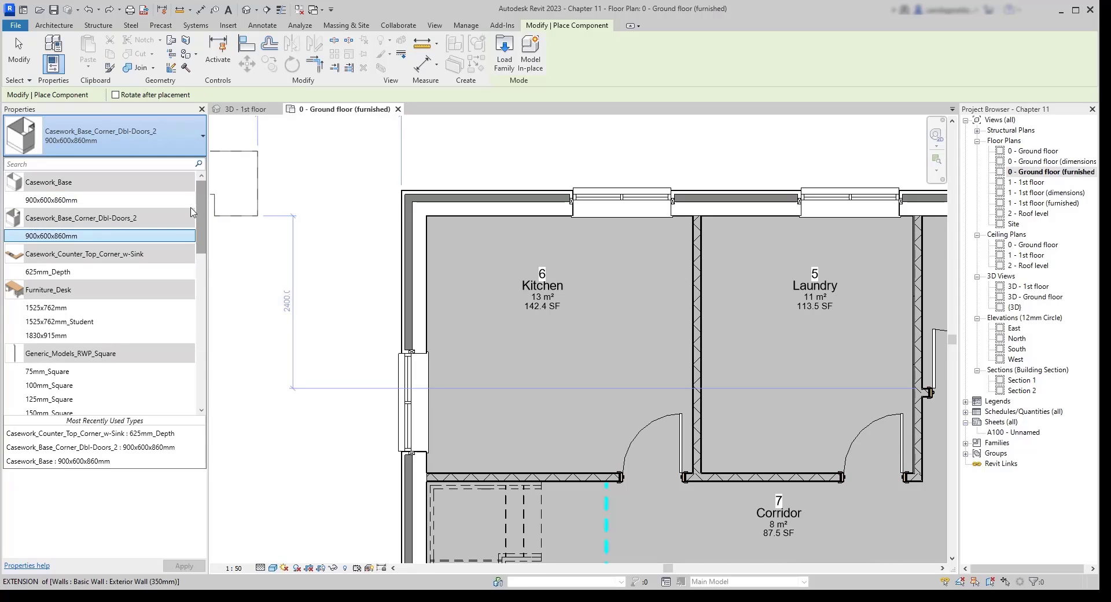
click(122, 237)
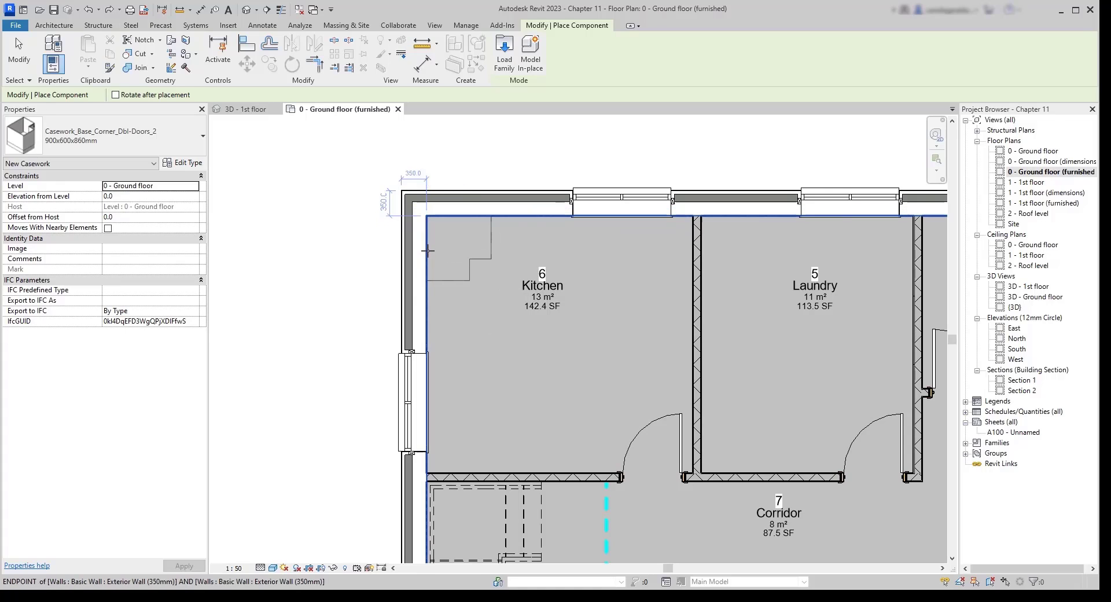
click(427, 247)
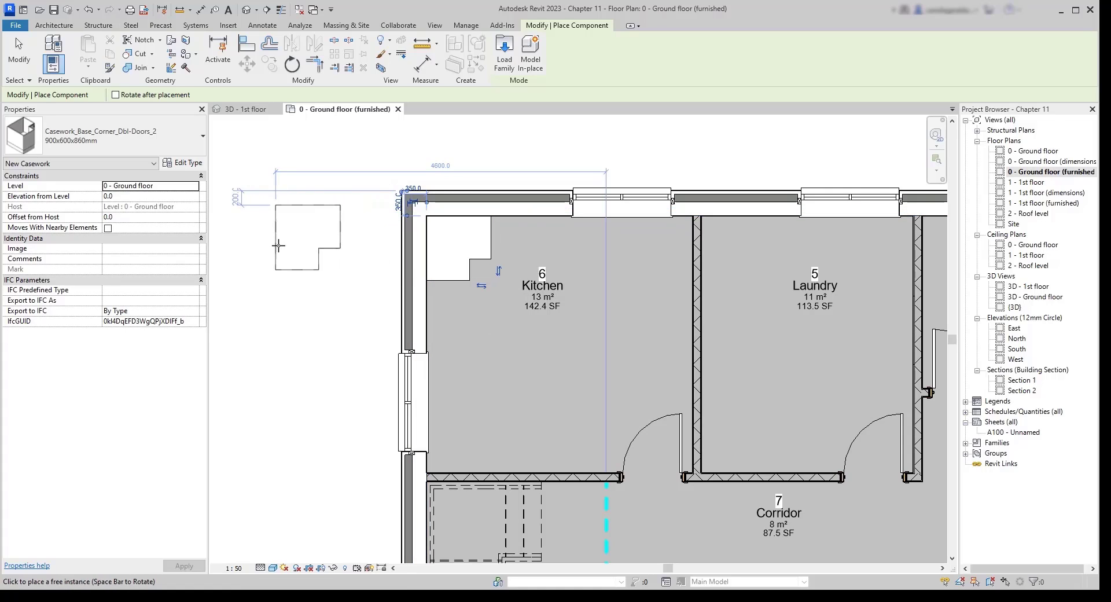
Step: Place two Casework_Base 900x600x860mm cabinets along the kitchen's left exterior wall, below the corner cabinet
click(176, 145)
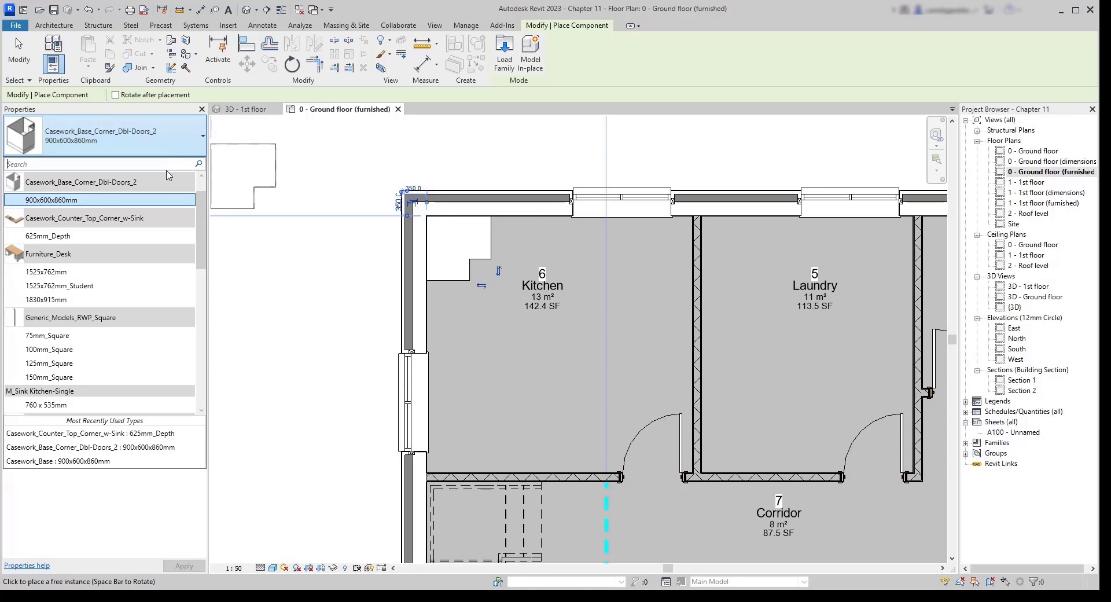
scroll(120, 250, up, 2)
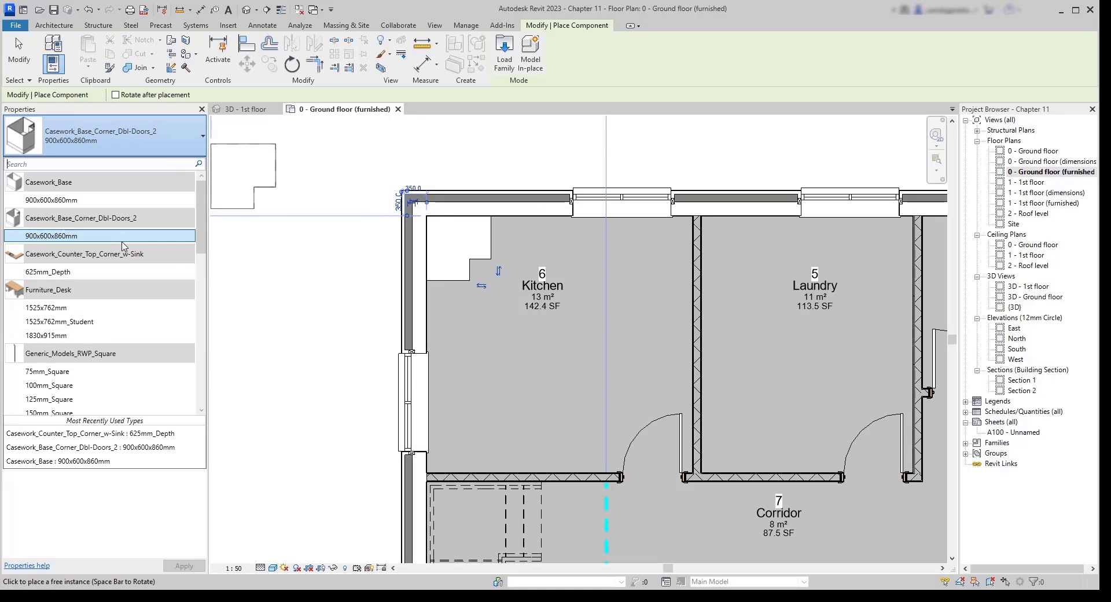
click(61, 200)
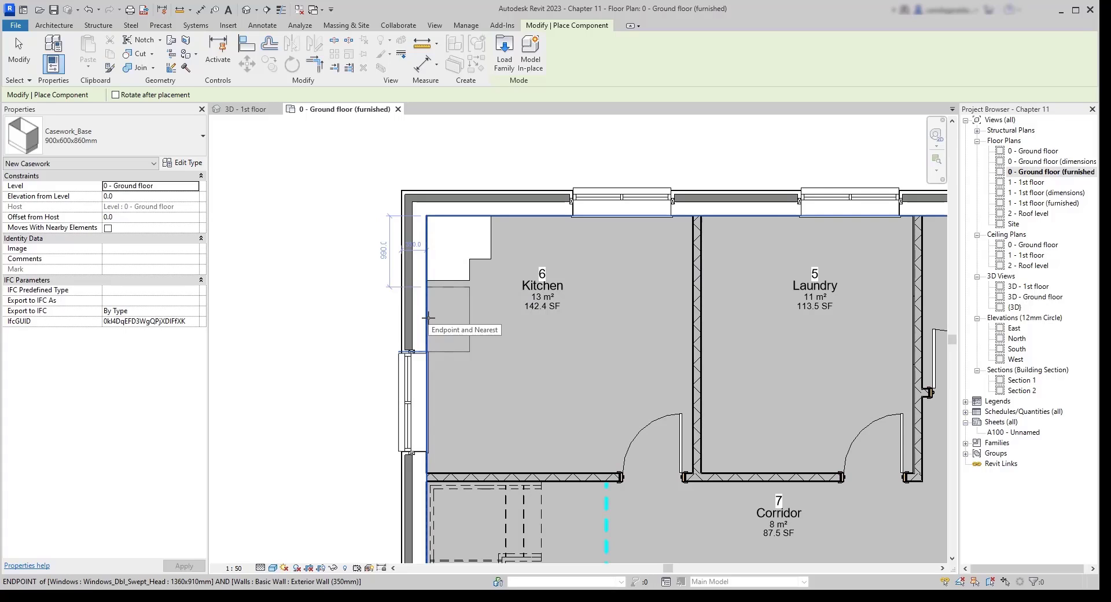
click(427, 317)
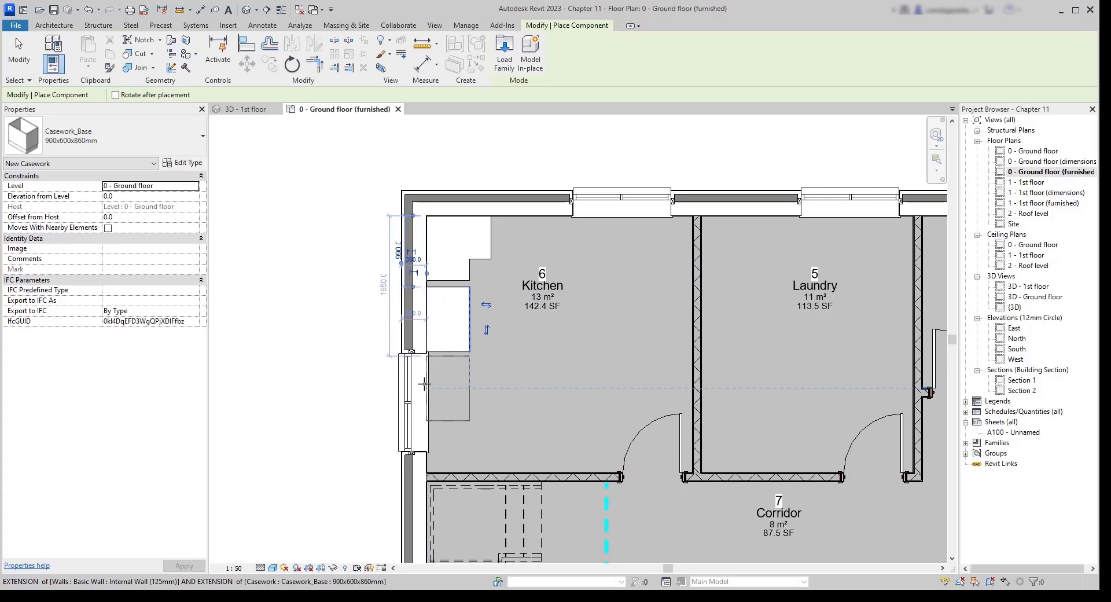
scroll(424, 383, up, 5)
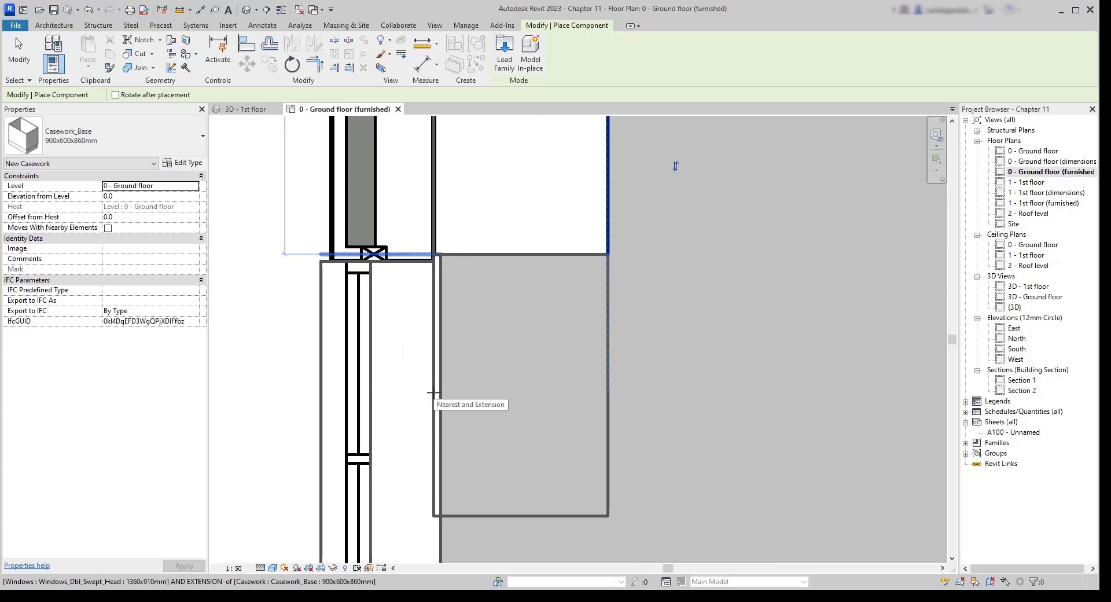
scroll(435, 395, down, 4)
Step: Rotate another Casework_Base 900x600x860mm cabinet and place it against the kitchen's upper wall beside the corner cabinet
key(space)
key(space)
key(space)
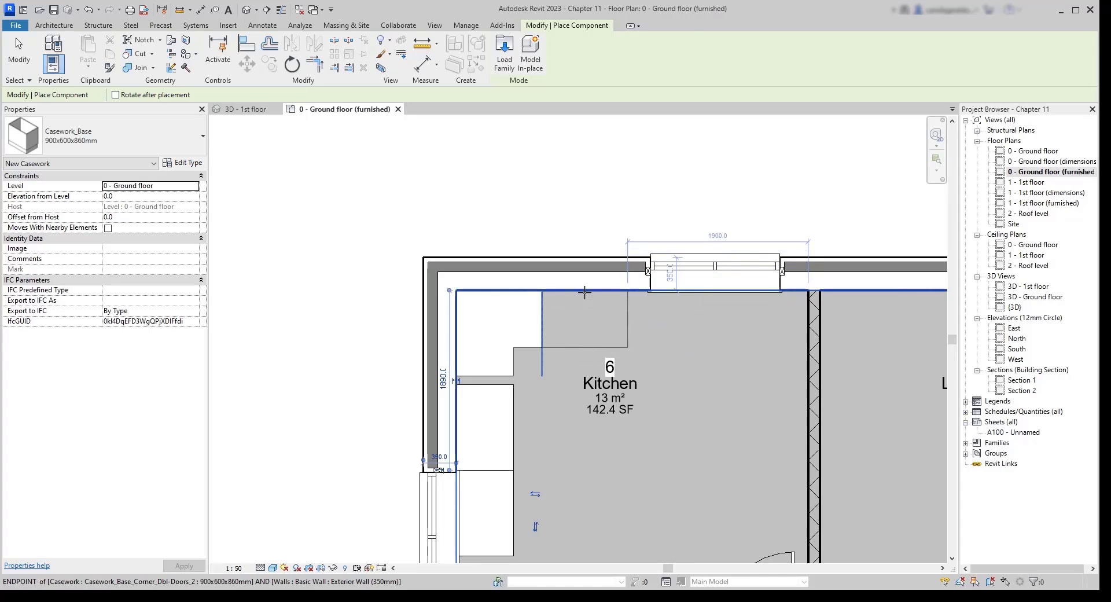
click(583, 293)
middle_drag(710, 443, 706, 362)
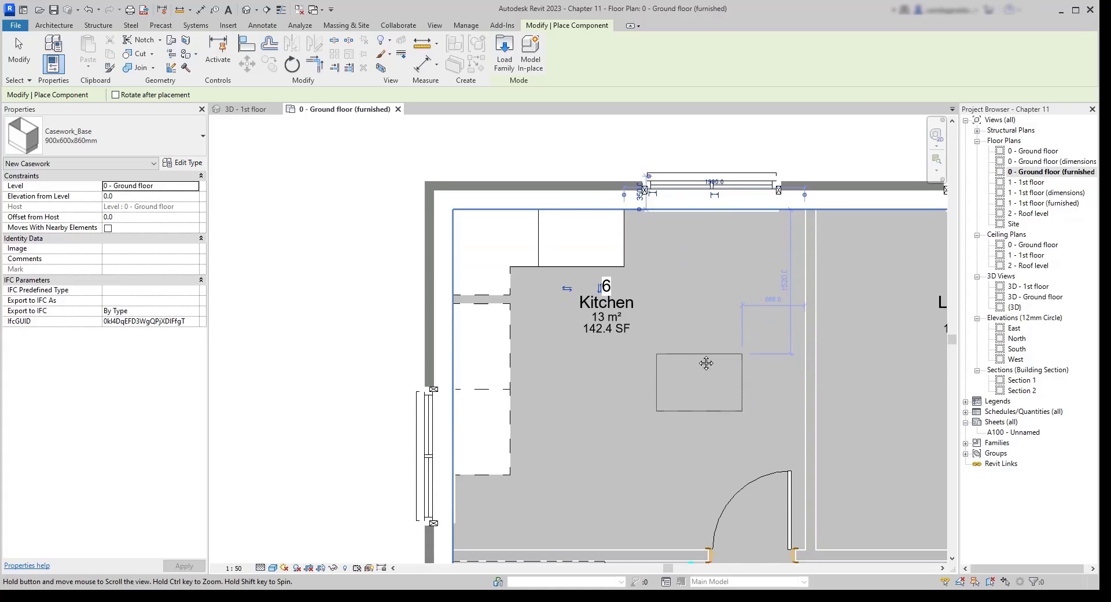
key(Escape)
key(Escape)
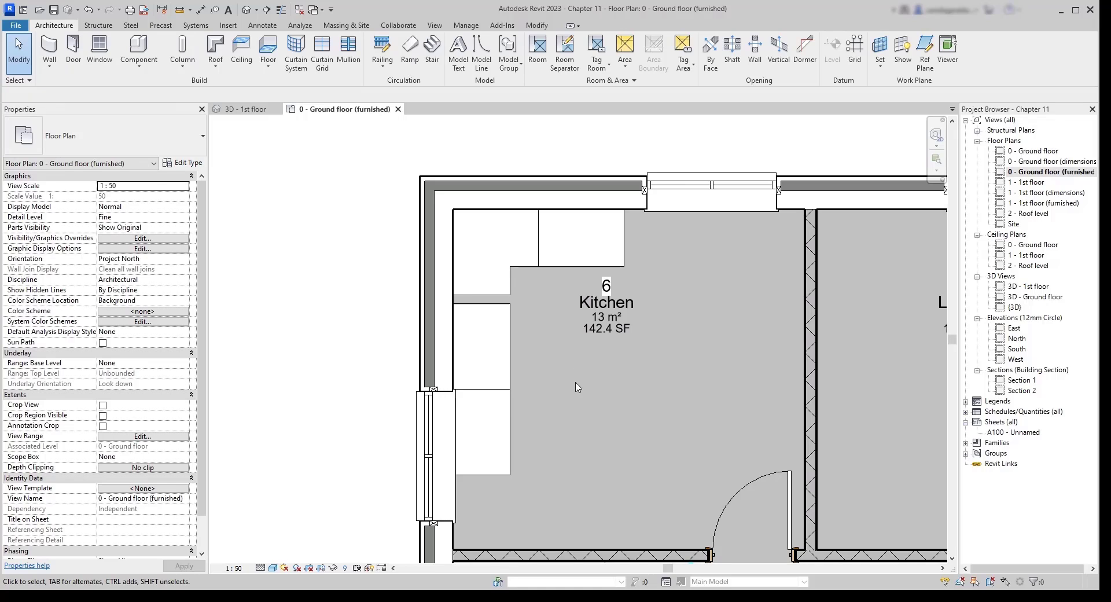
Step: Align the first left-wall base cabinet with the lower edge of the corner cabinet and lock the alignment
click(543, 26)
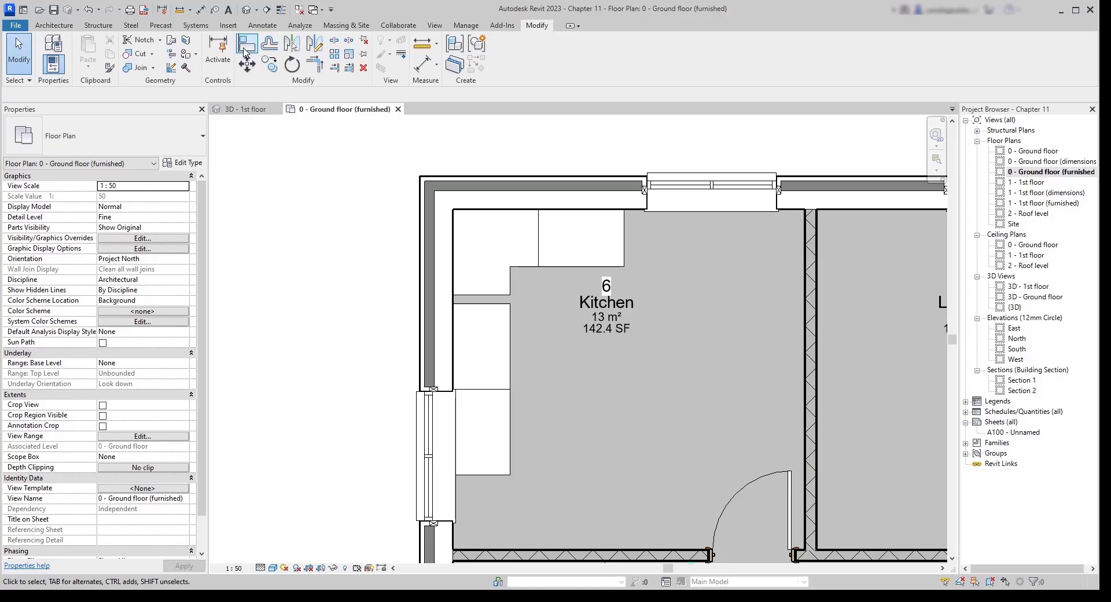
click(246, 45)
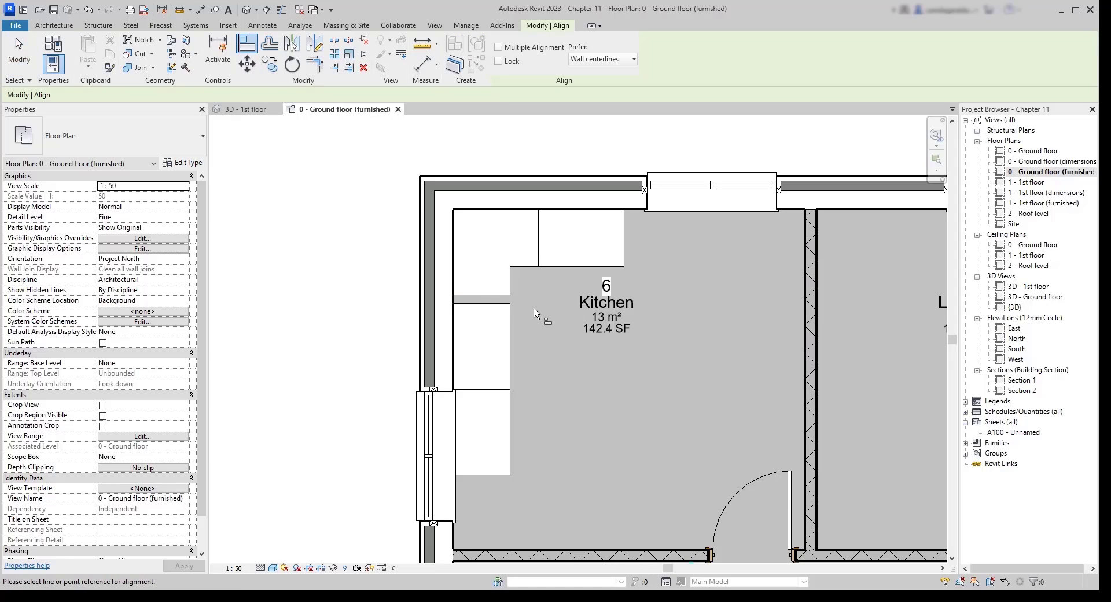
click(502, 296)
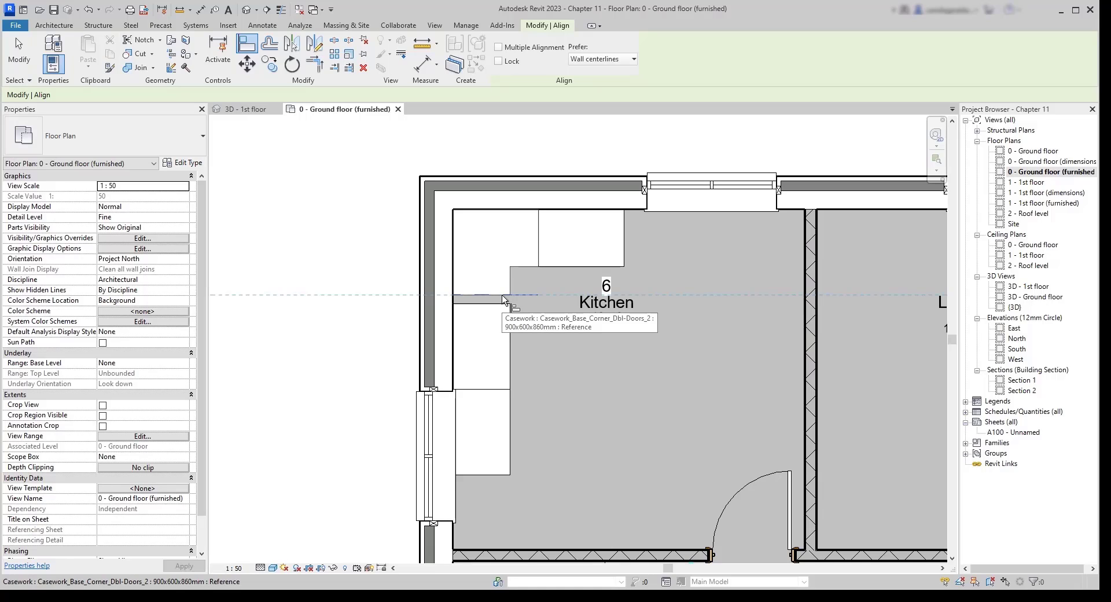
click(499, 303)
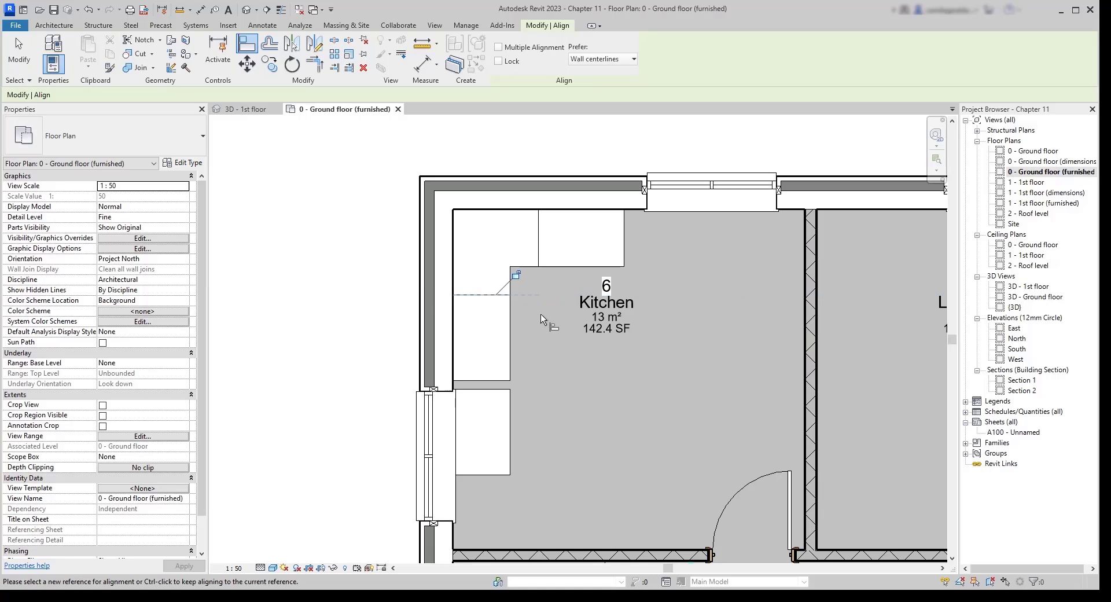
click(515, 275)
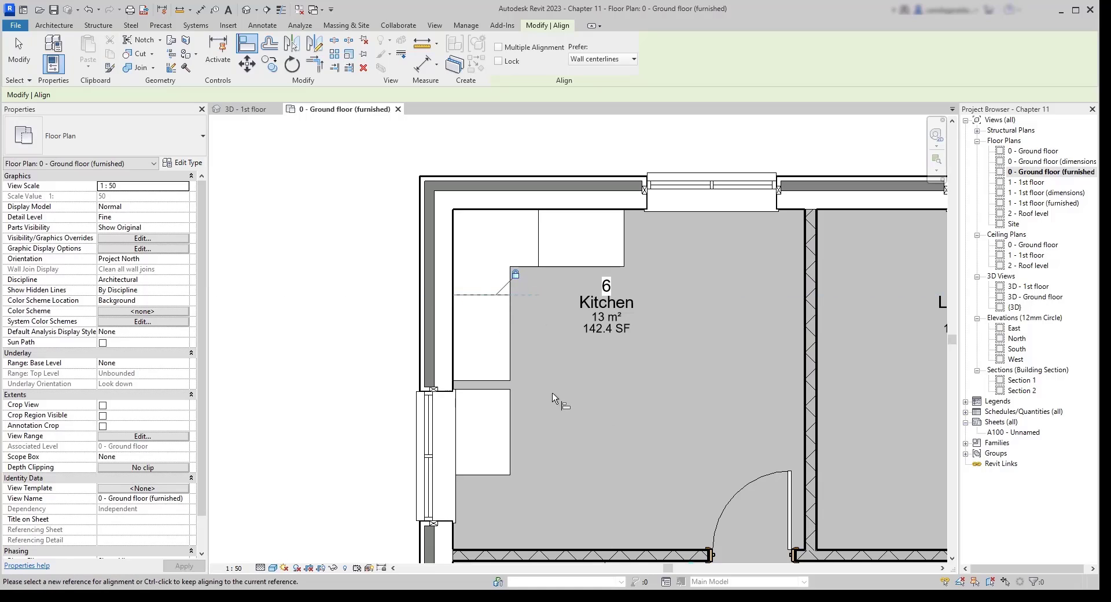
Step: Align the second left-wall base cabinet with the lower edge of the first one and lock the alignment
click(498, 381)
click(494, 389)
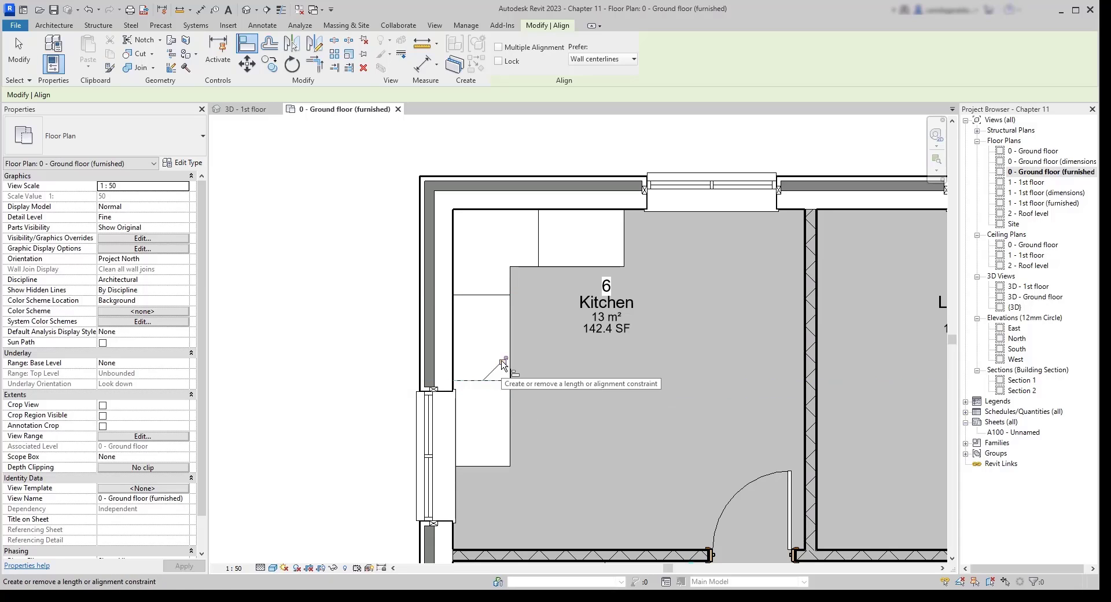
click(503, 360)
key(Escape)
key(Escape)
Step: Try moving the corner cabinet down along the left wall to test the locked alignments
click(509, 284)
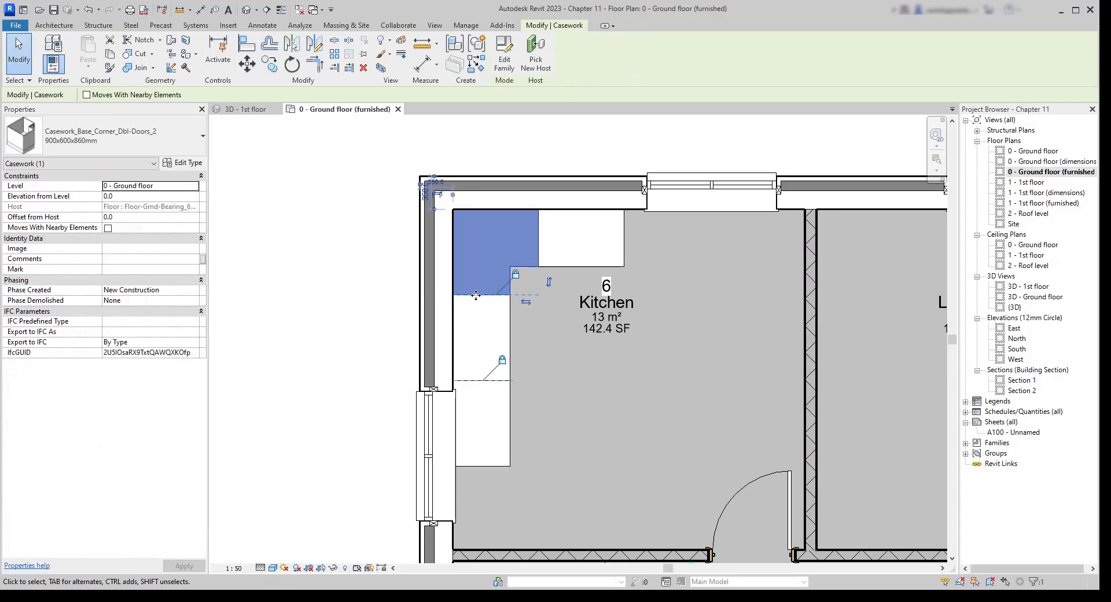
drag(479, 298, 474, 349)
key(Escape)
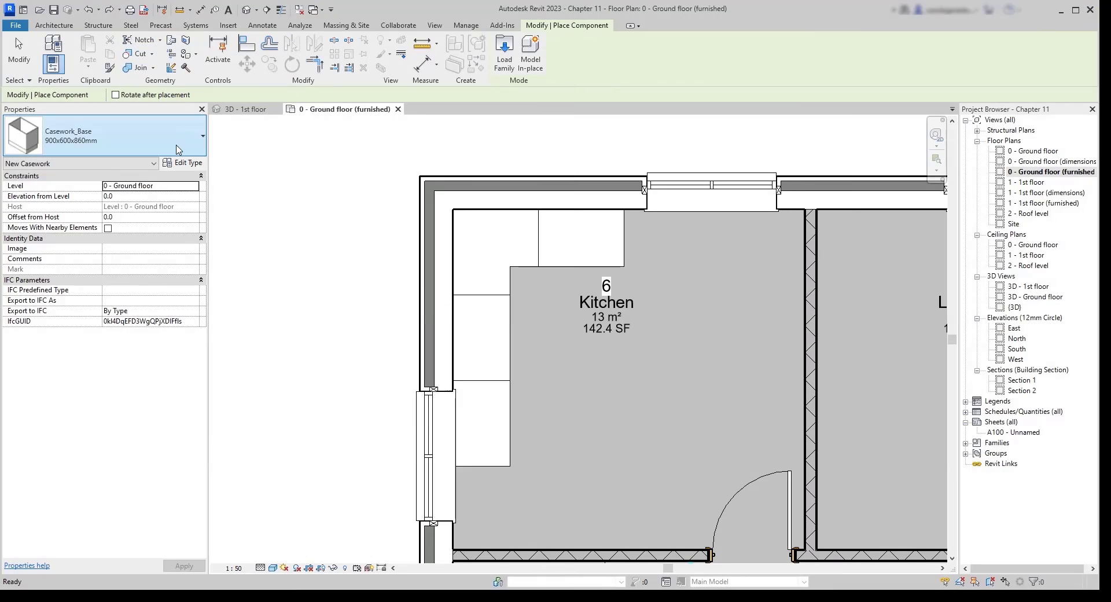
Step: Place a Casework_Counter_Top_Corner_w-Sink 625mm_Depth countertop in the empty area outside the kitchen's left wall
click(178, 150)
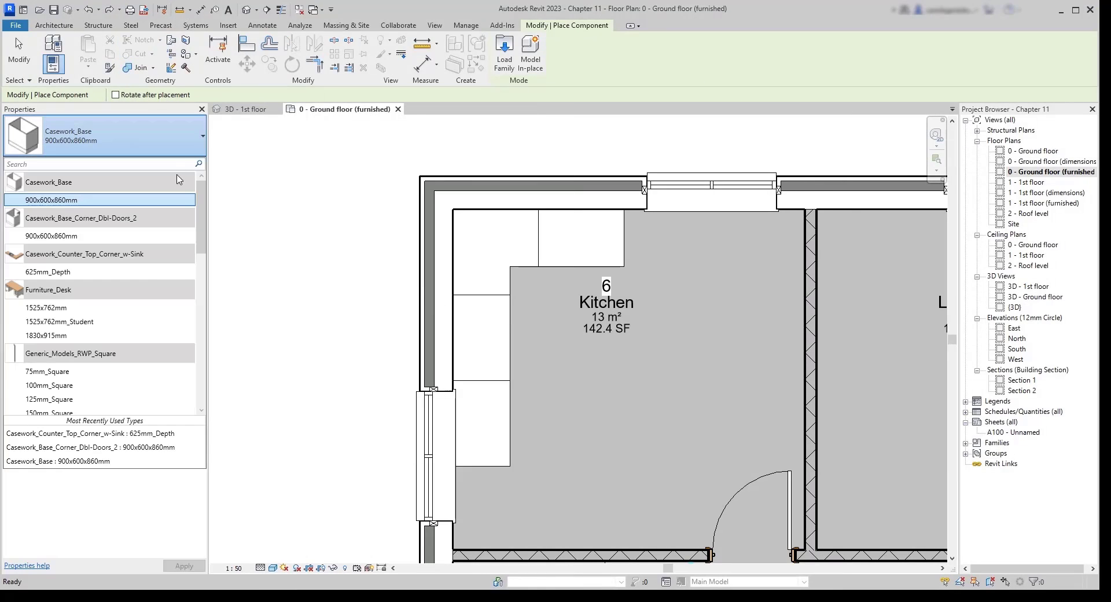
click(152, 272)
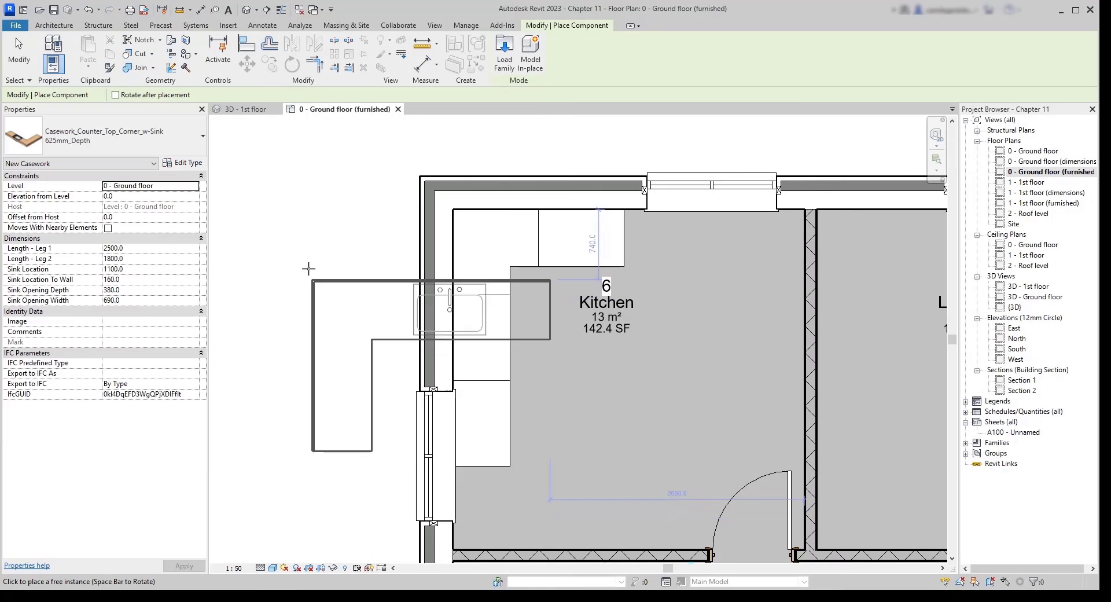
scroll(359, 254, down, 3)
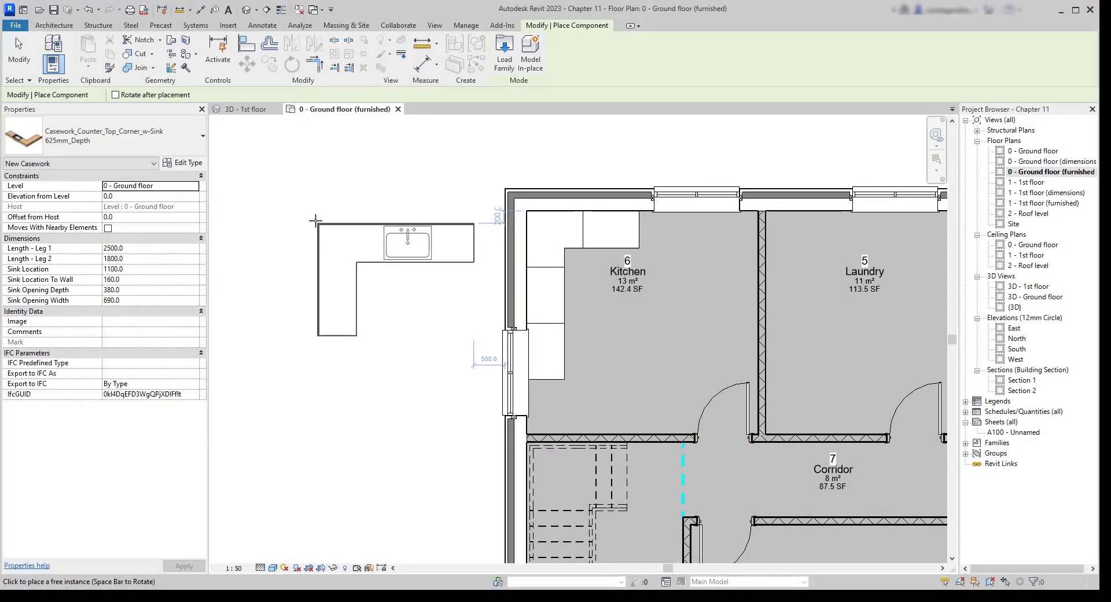
click(316, 220)
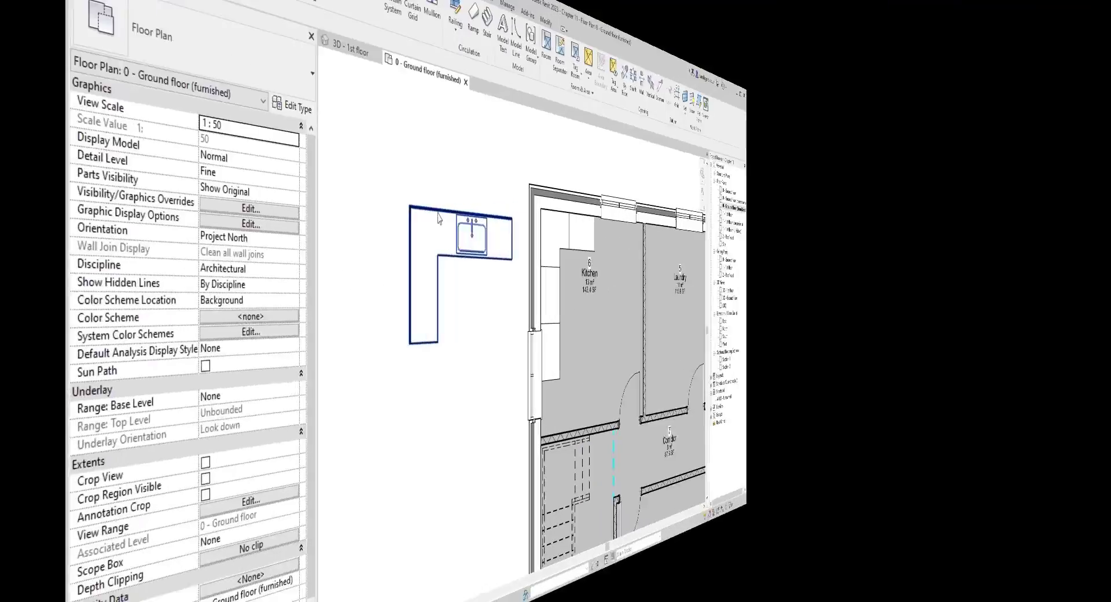
Step: Rotate the countertop outside the kitchen 90° counterclockwise so its sink leg runs vertically
click(358, 230)
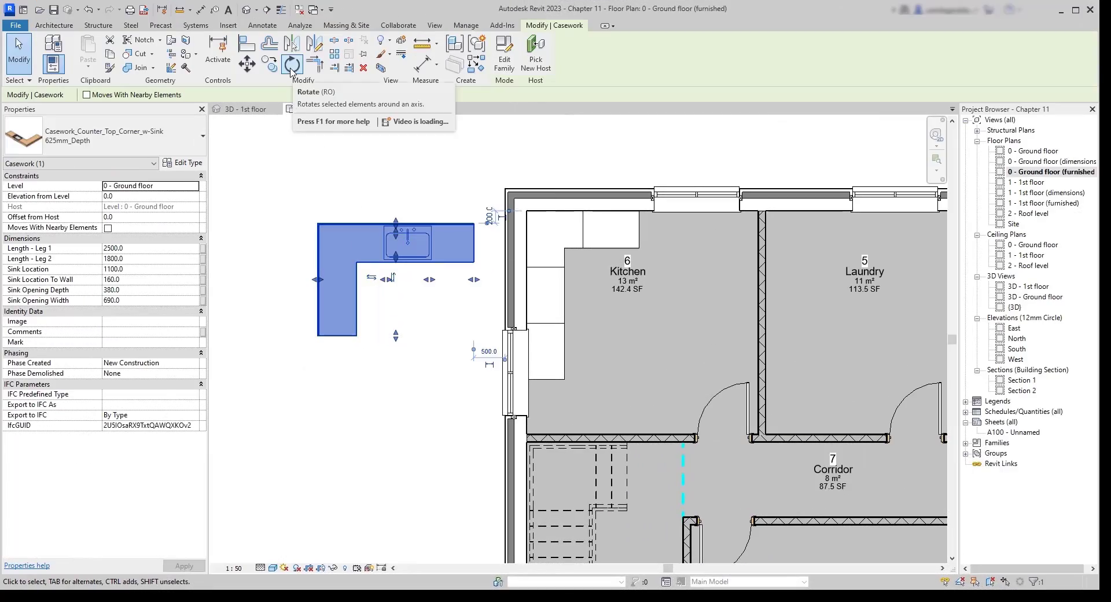
click(291, 65)
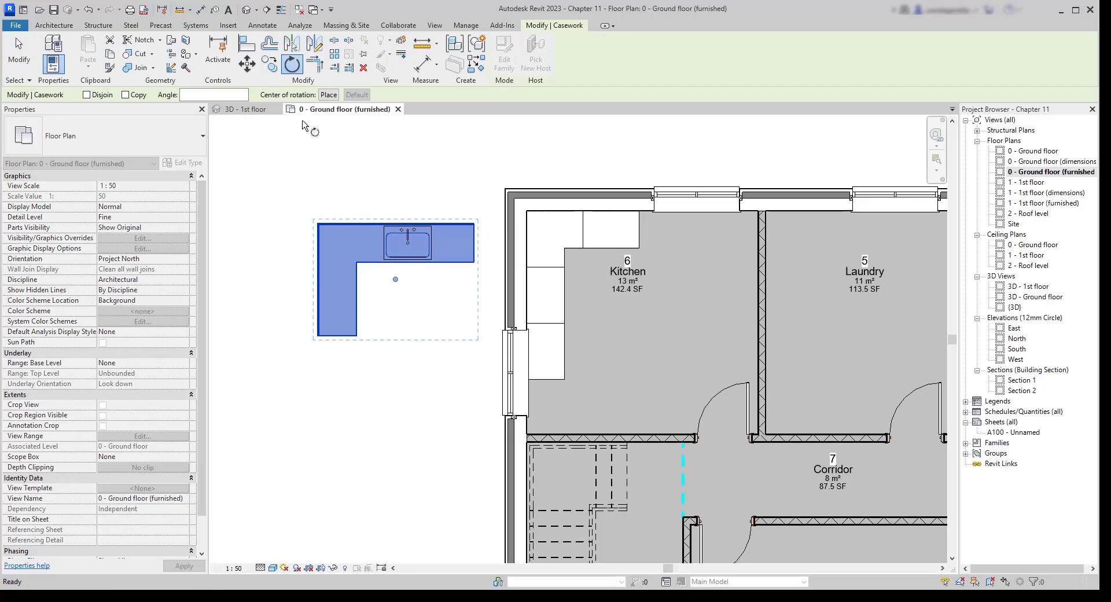
click(397, 194)
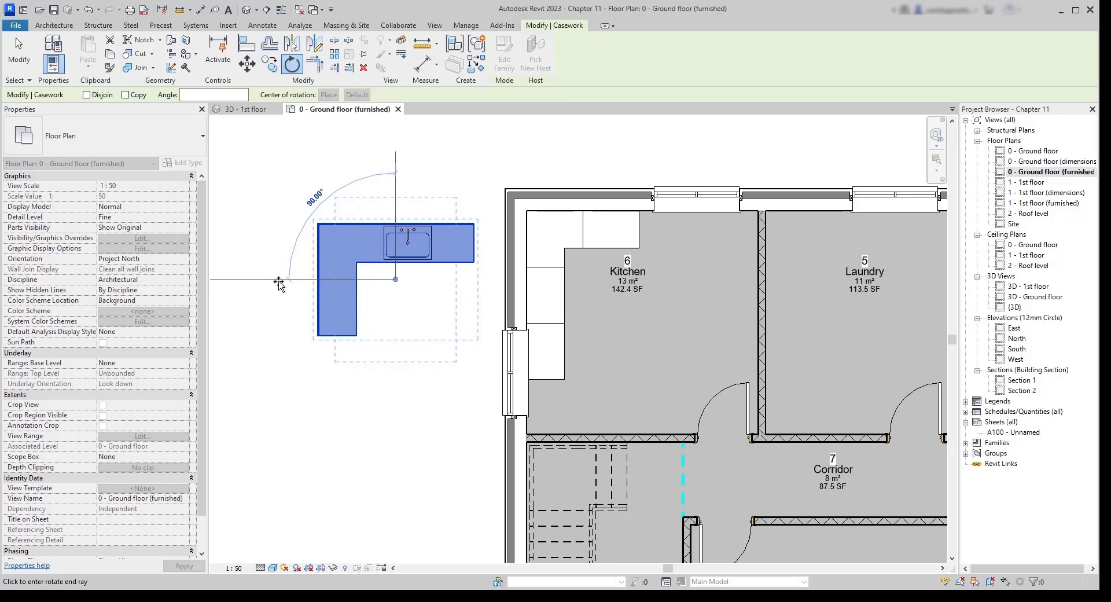
click(278, 283)
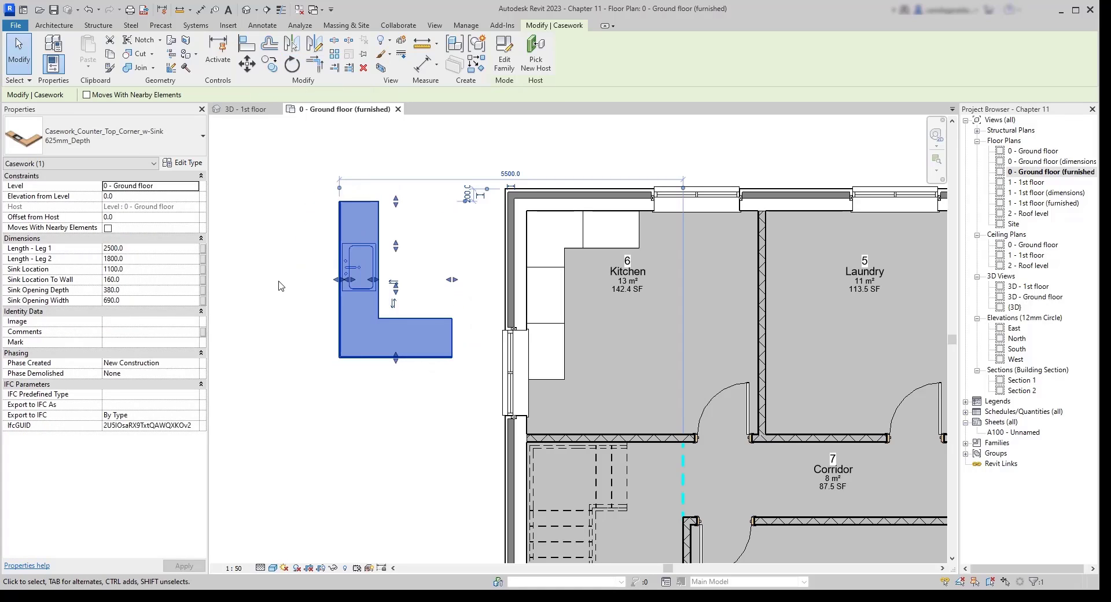
Step: Mirror the countertop about a horizontal axis drawn through its sink leg, and delete the original countertop
click(315, 48)
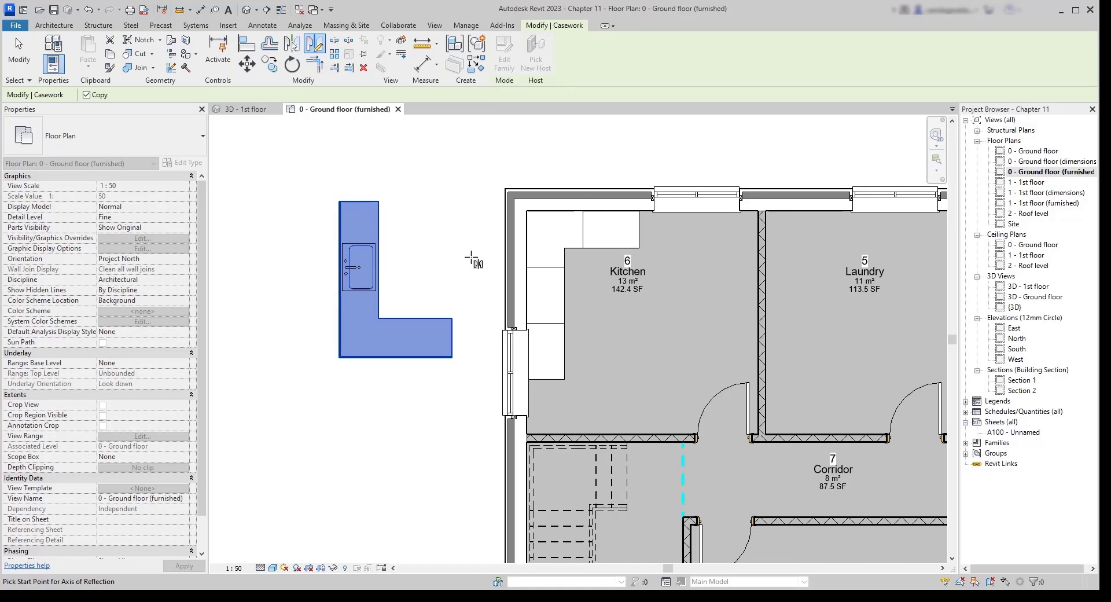
click(284, 256)
click(422, 256)
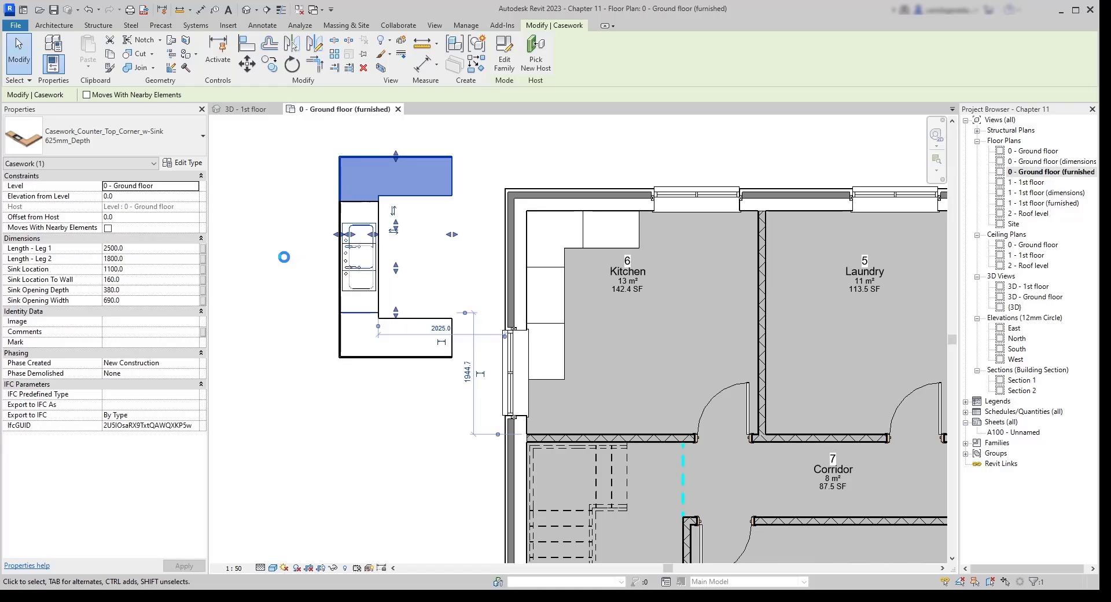
click(437, 391)
click(412, 360)
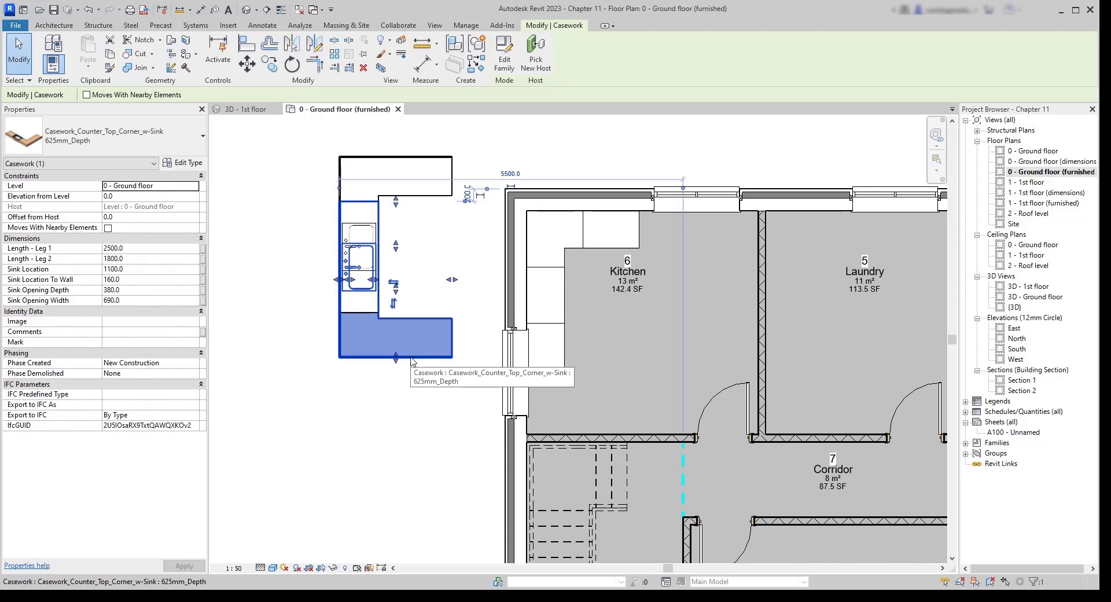
key(Delete)
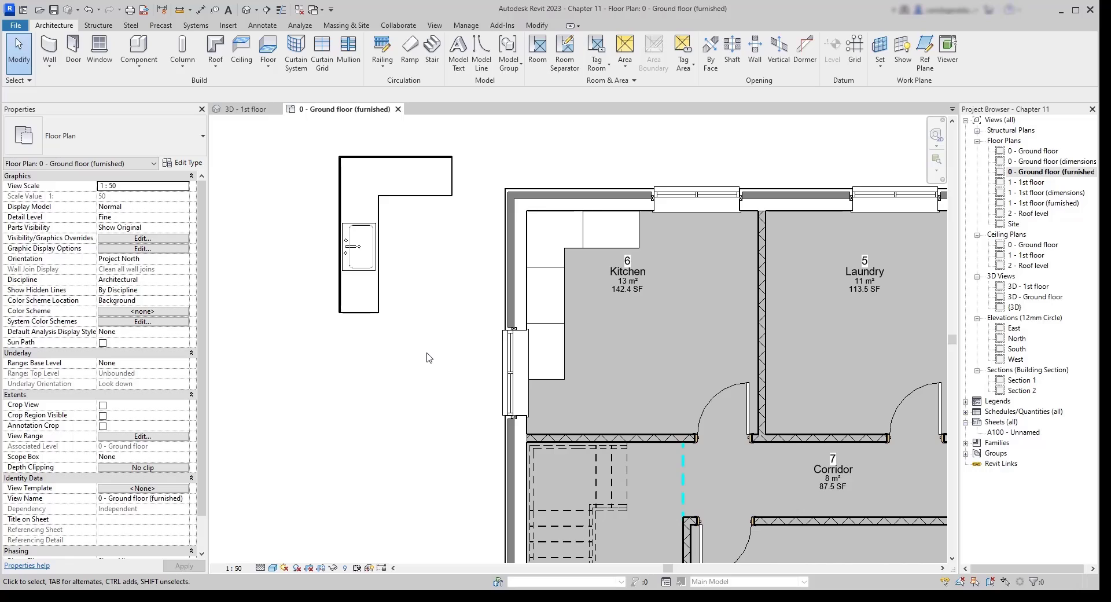
Step: Move the mirrored countertop by its upper-left corner endpoint onto the inner wall corner of the kitchen, over the base cabinets
click(342, 186)
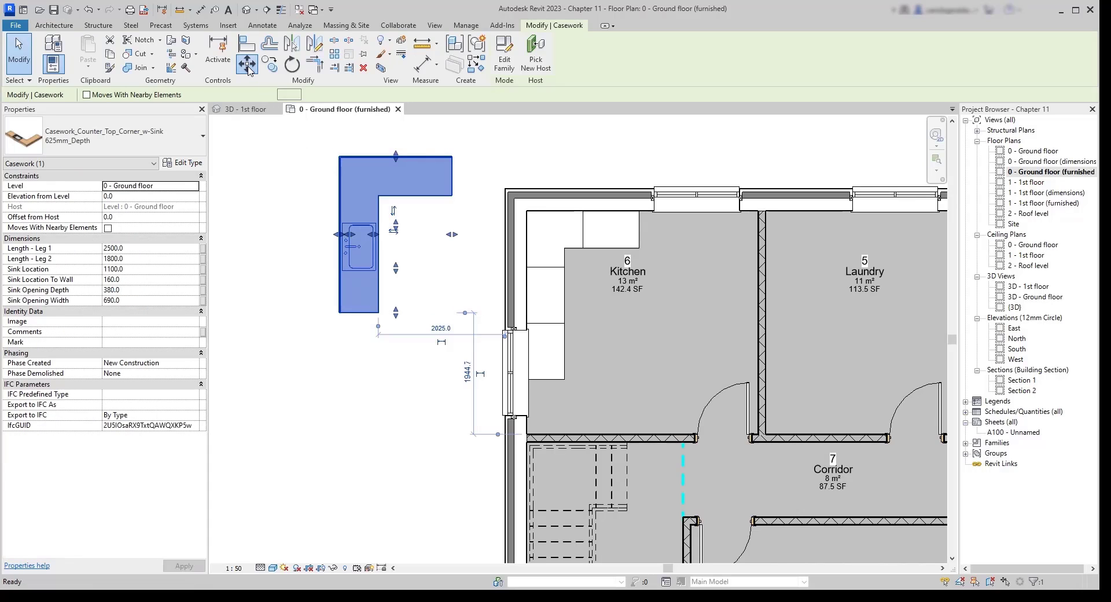
click(248, 63)
scroll(333, 141, up, 5)
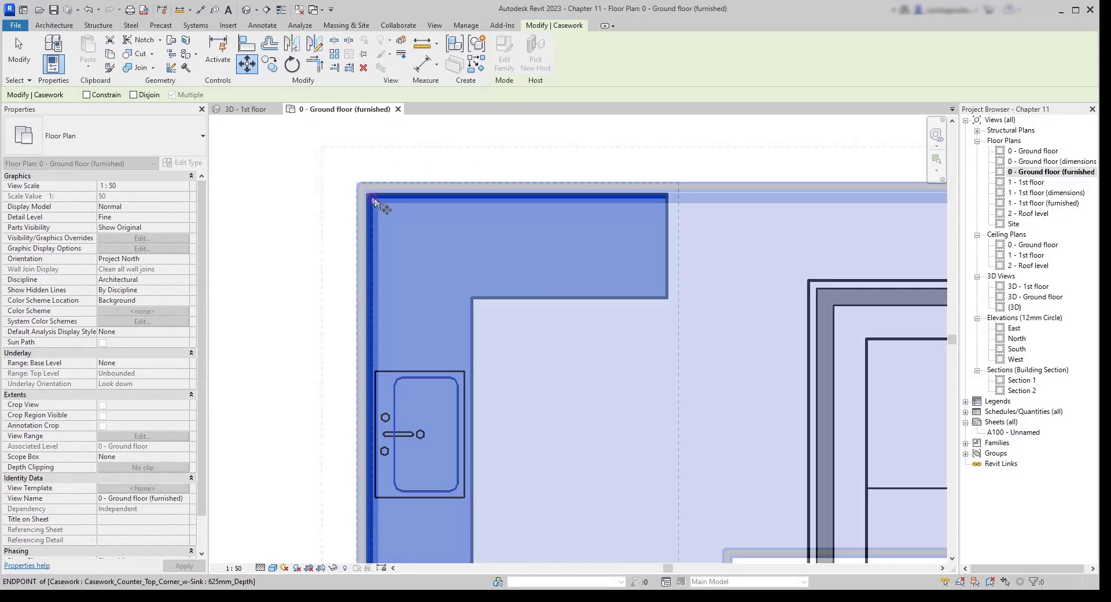
click(374, 200)
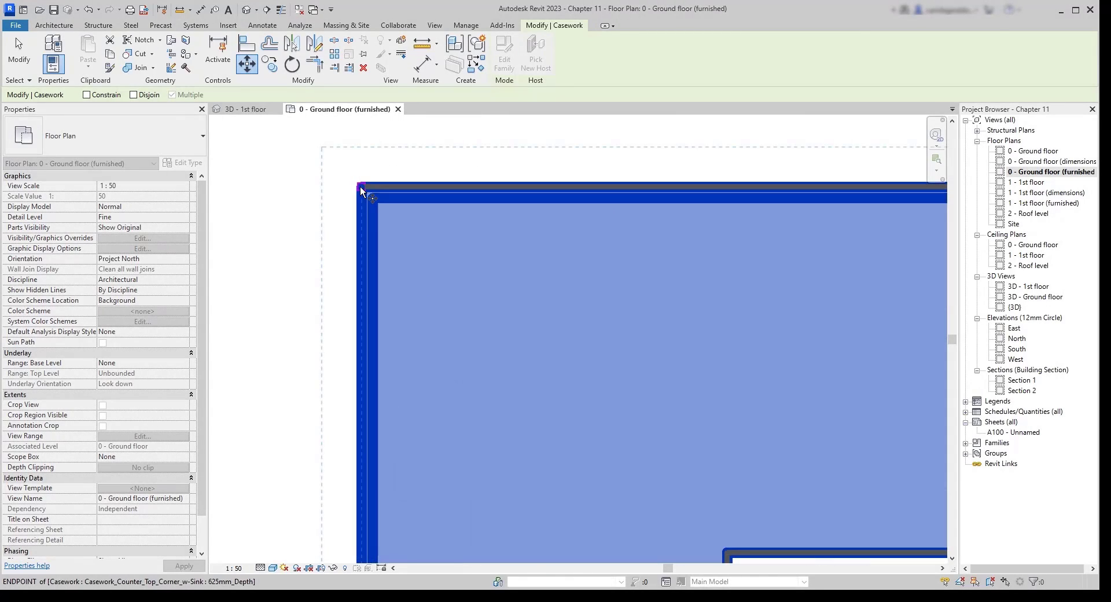
scroll(359, 190, down, 5)
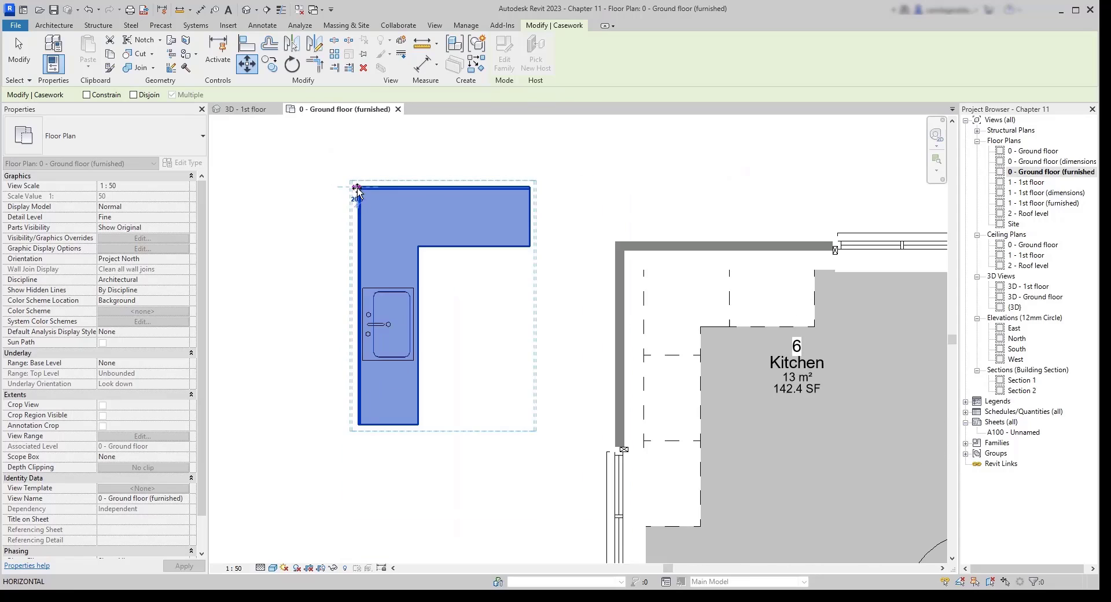
scroll(657, 289, up, 5)
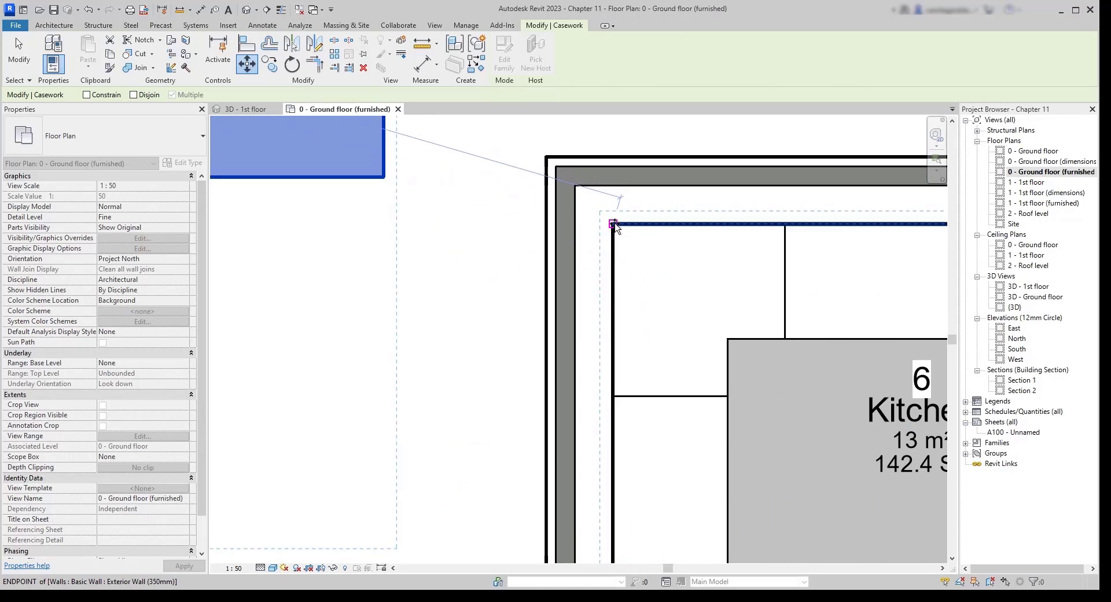
click(612, 223)
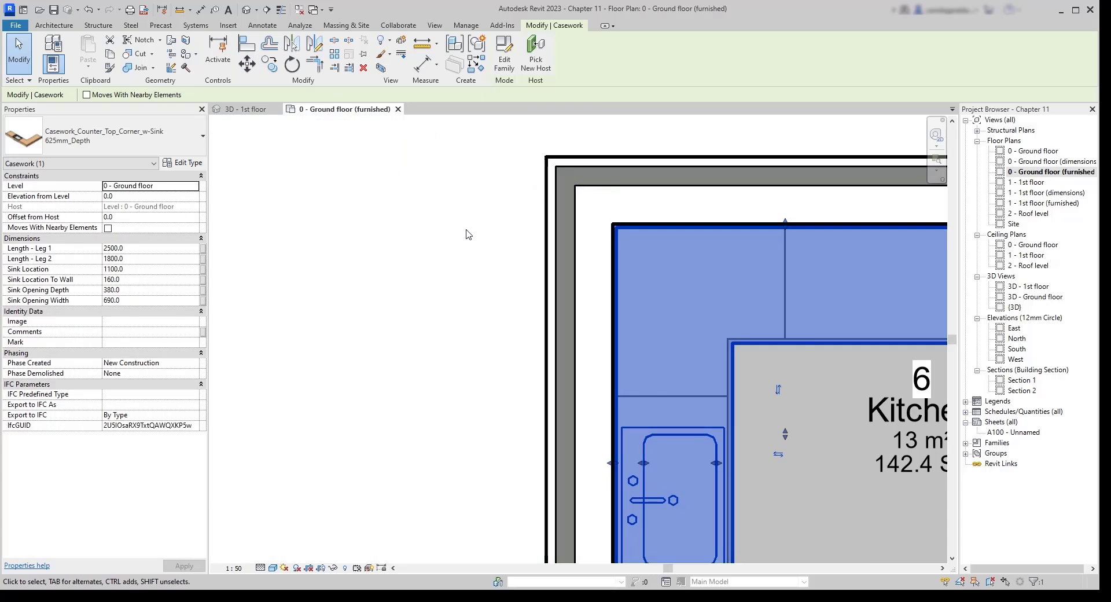
scroll(466, 233, down, 4)
click(473, 308)
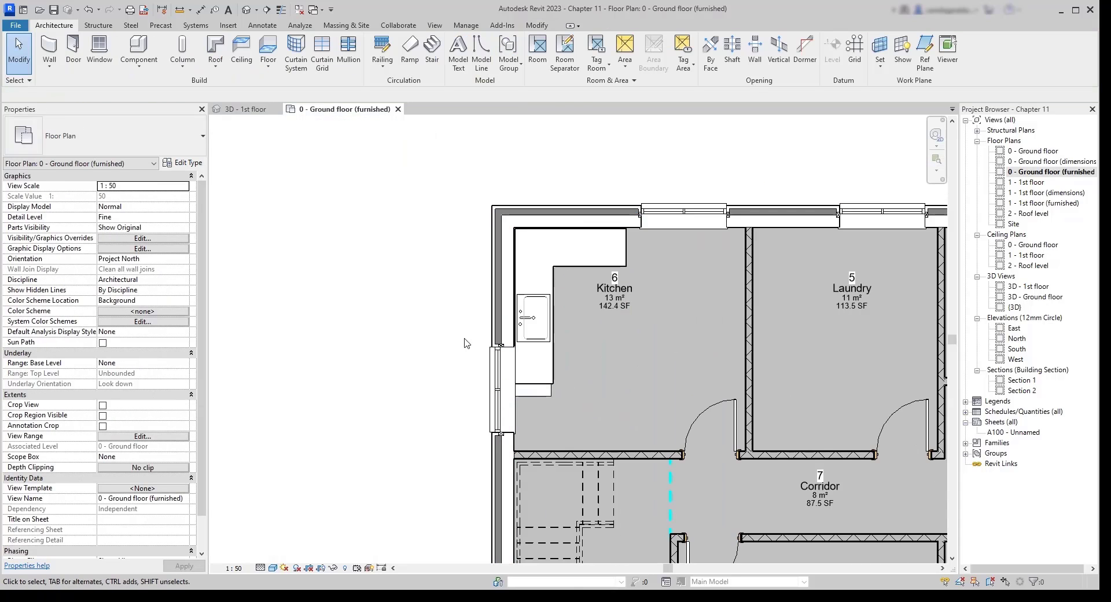
Step: Align the lower end of the countertop's sink leg with the lower edge of the last left-wall base cabinet
scroll(581, 402, up, 4)
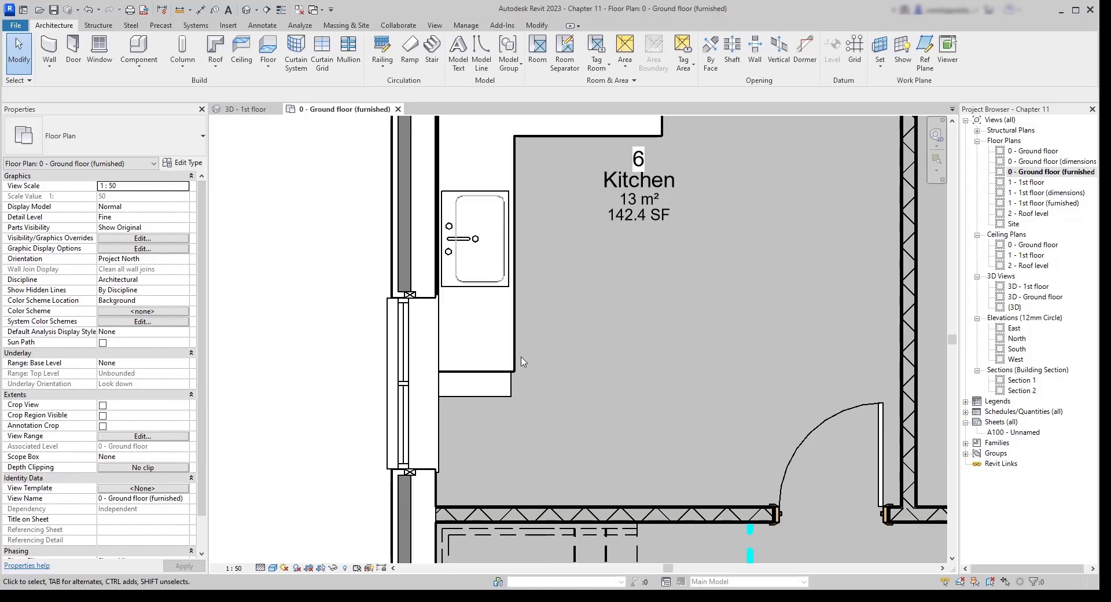
click(514, 351)
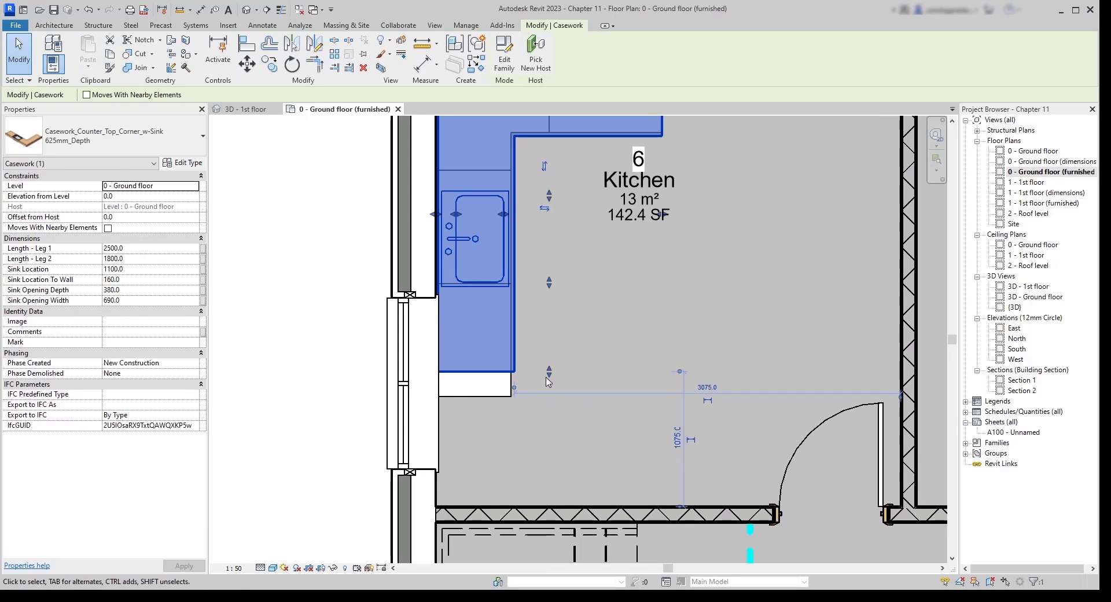
scroll(503, 431, down, 1)
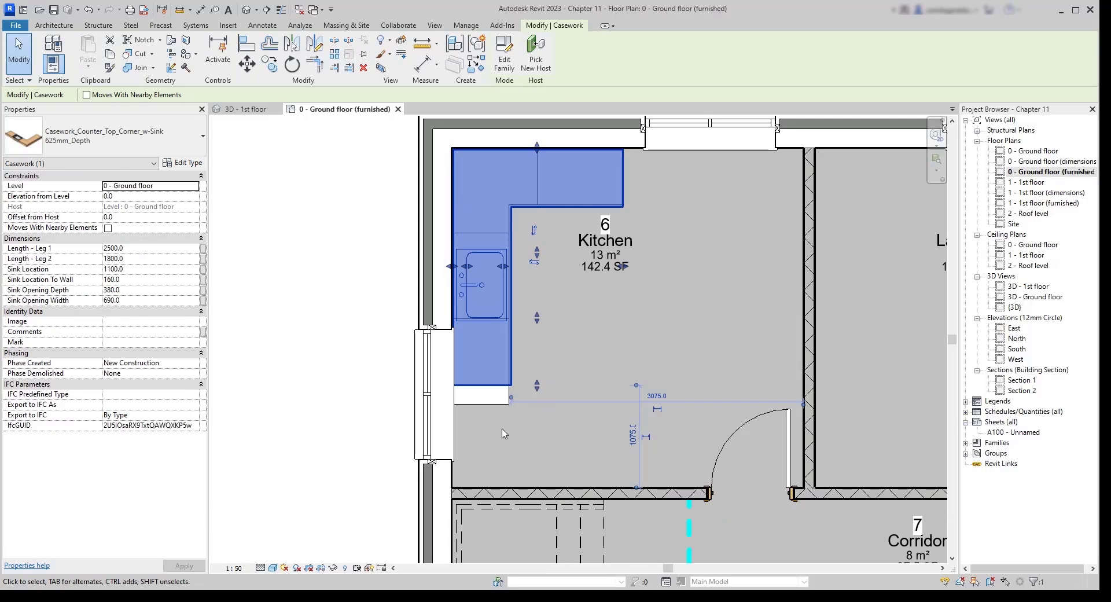
scroll(501, 433, up, 1)
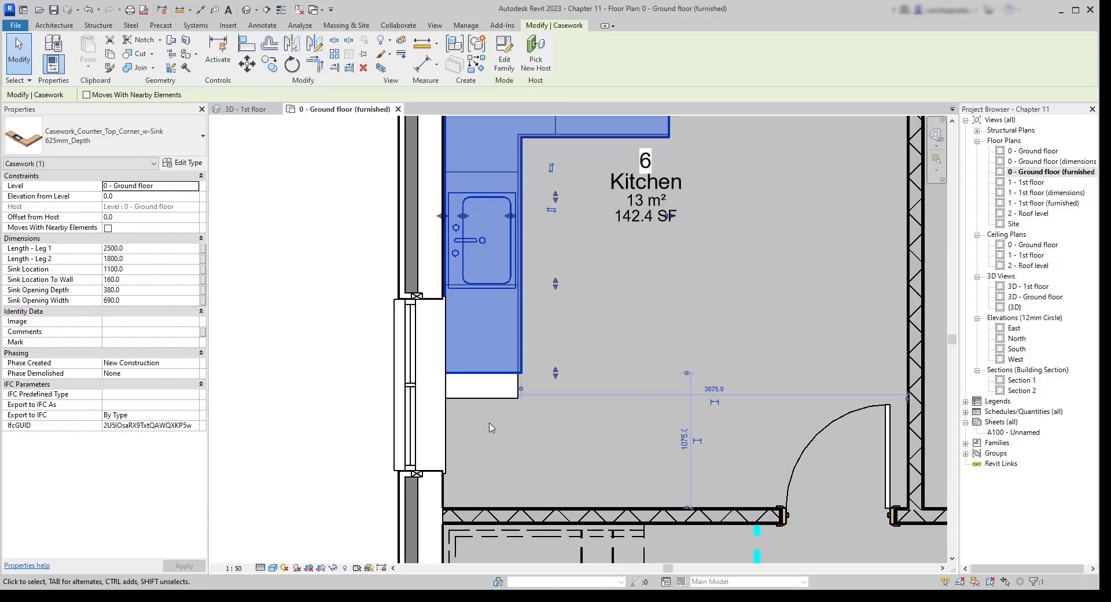
click(247, 43)
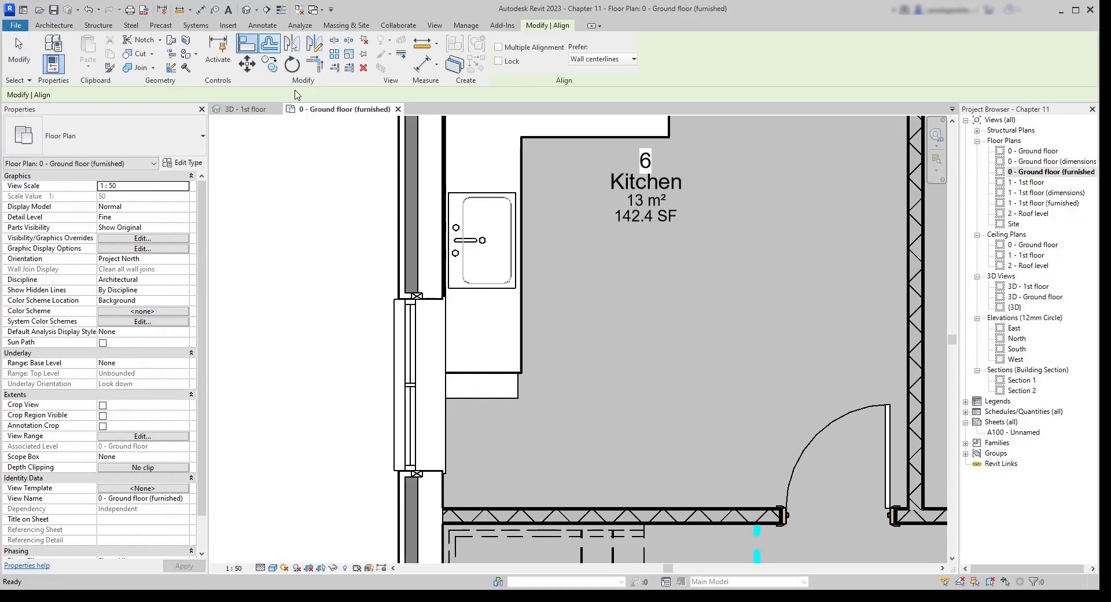
click(503, 399)
click(509, 377)
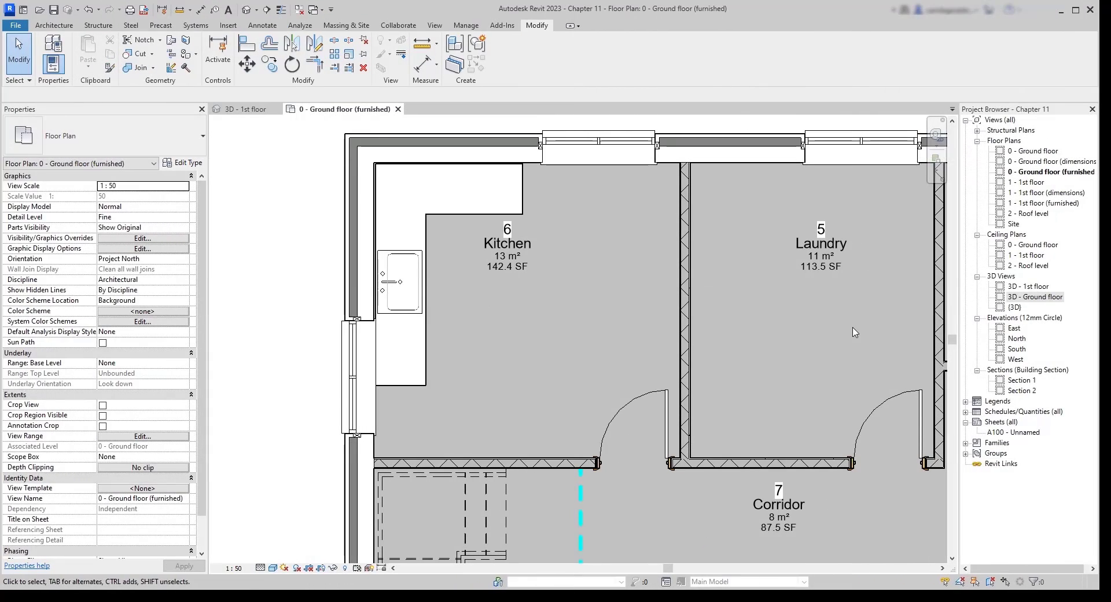
Step: Open the 3D - Ground floor view and examine the kitchen cabinets and countertop
double_click(1034, 298)
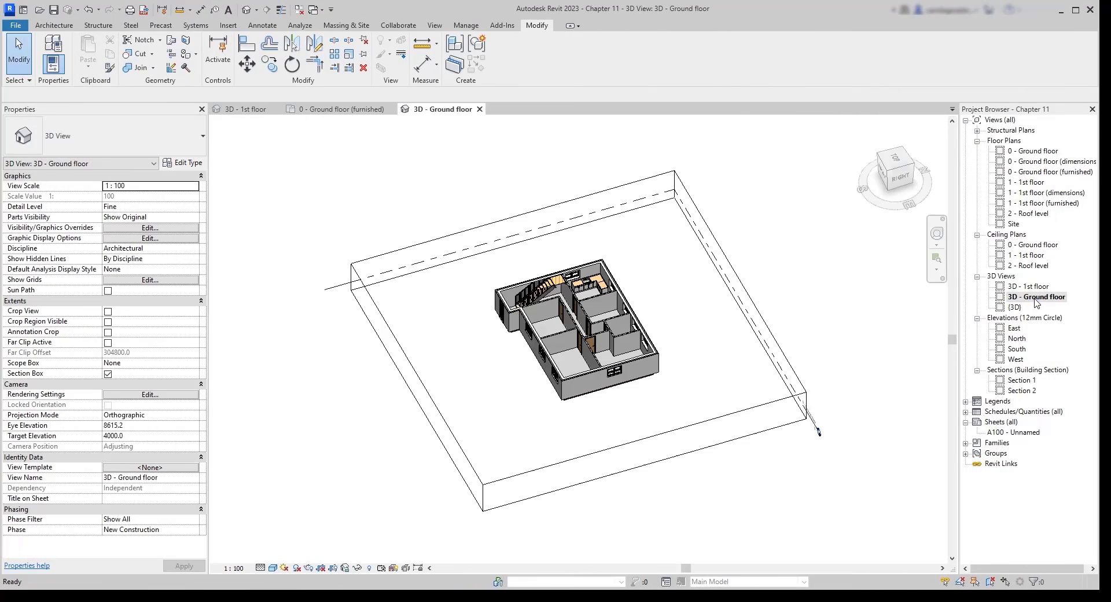
scroll(588, 361, up, 8)
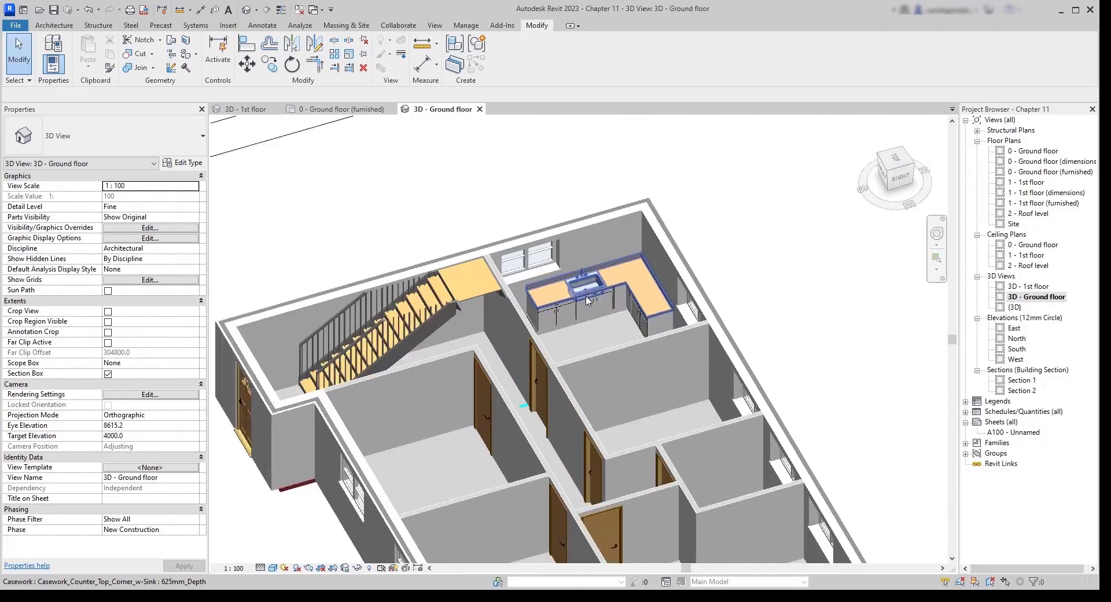
shift+middle_drag(566, 356, 596, 391)
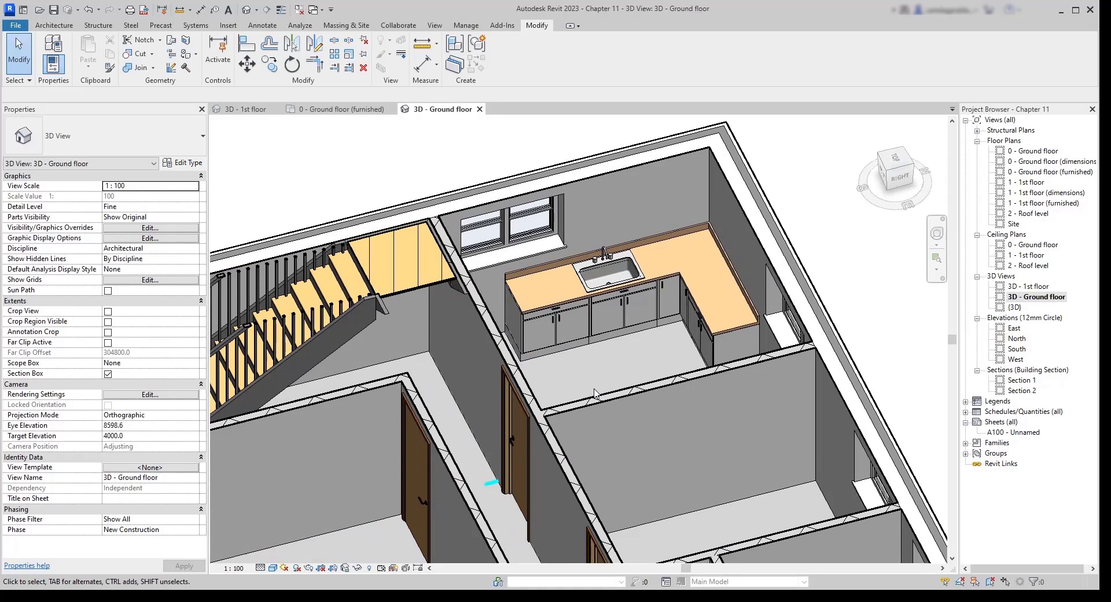
shift+middle_drag(596, 394, 618, 407)
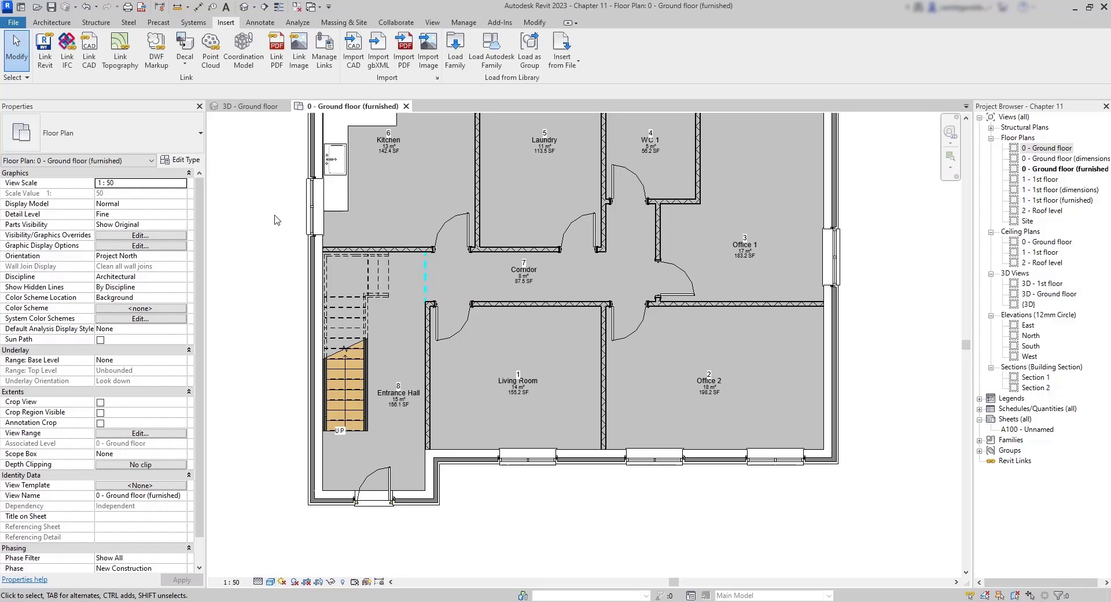
Step: Browse the Autodesk family library's Furniture category from the furnished ground floor plan and mark Furniture_Bookshelves for loading
click(500, 64)
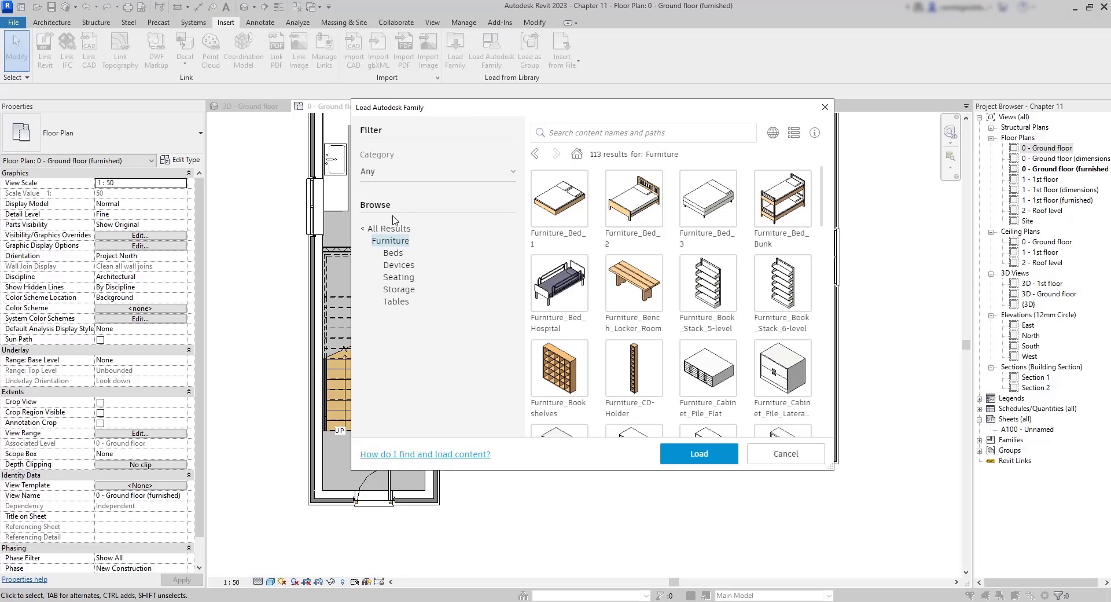
click(391, 228)
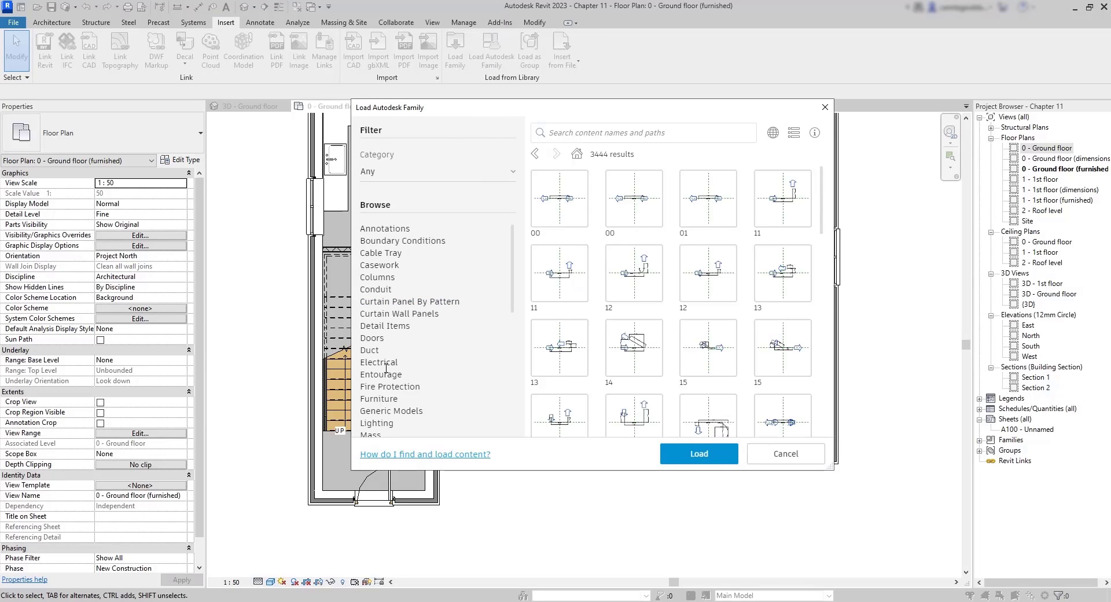
click(379, 399)
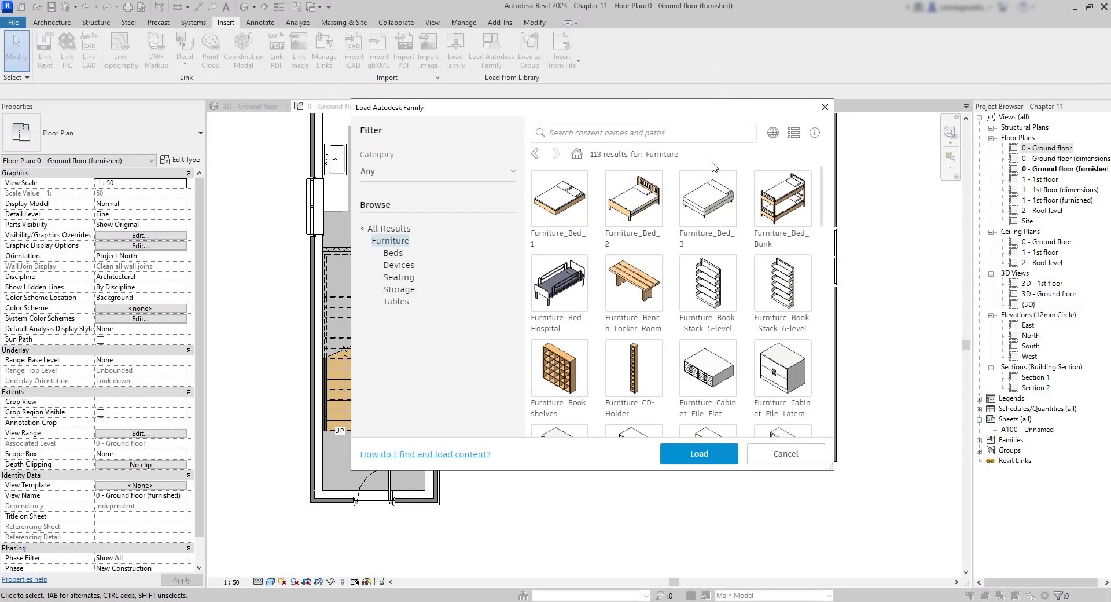
scroll(581, 217, down, 3)
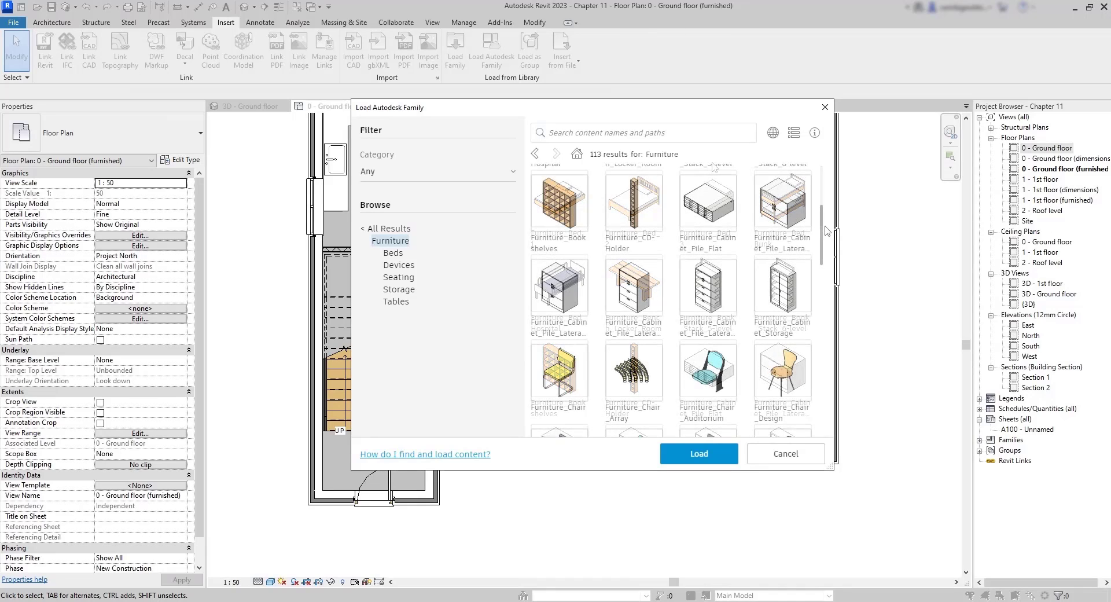
click(581, 216)
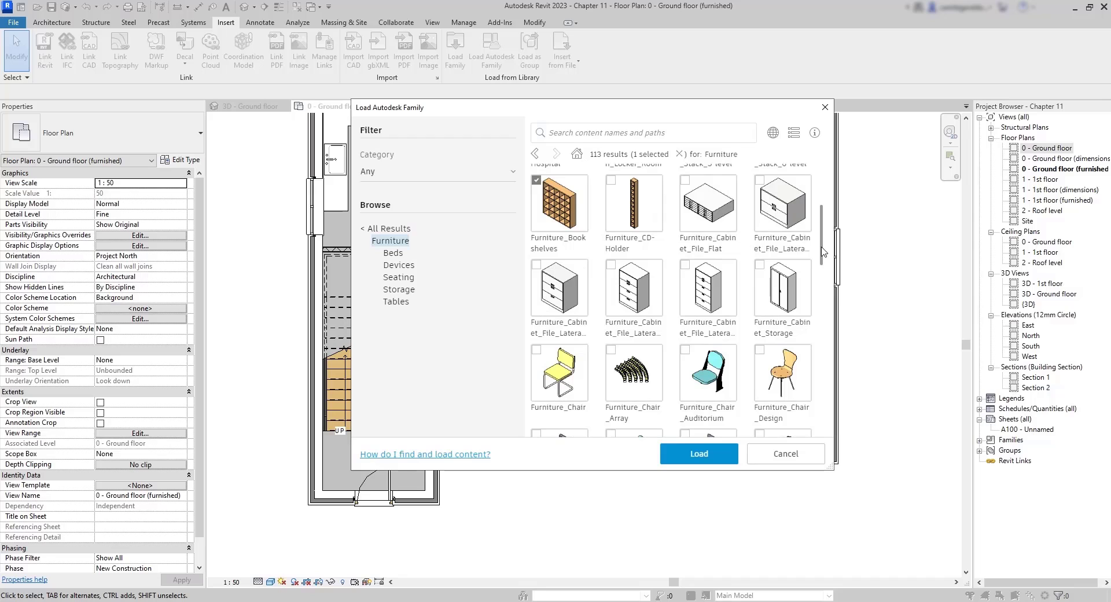
Step: Mark the families Furniture_Chair_Office, Furniture_Chair_Desk_3 and Furniture_Desk for loading
scroll(823, 253, down, 4)
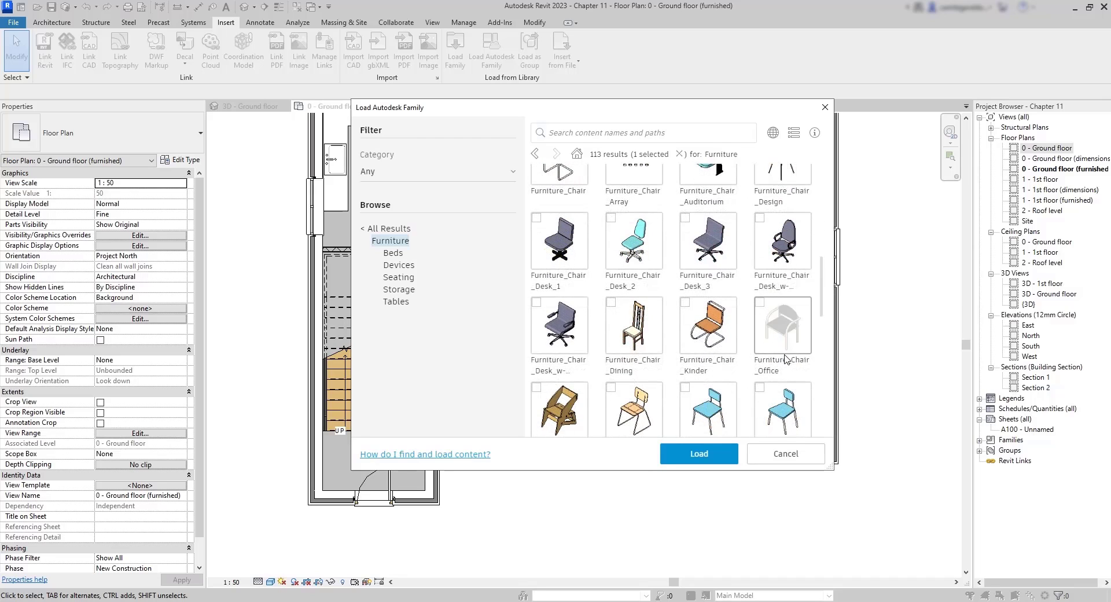
click(761, 308)
scroll(825, 302, down, 1)
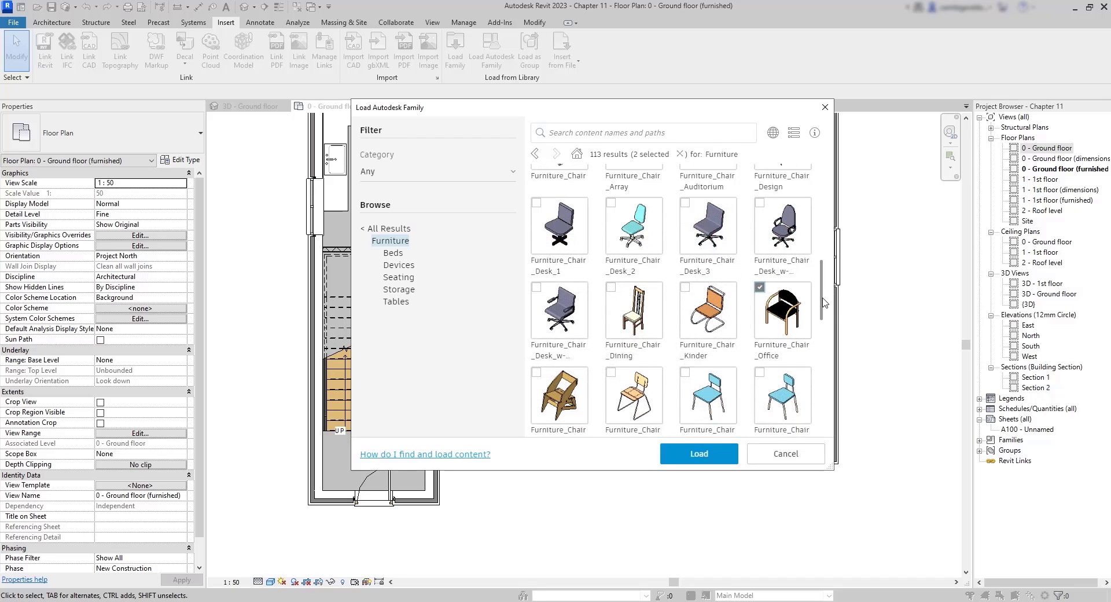
click(685, 203)
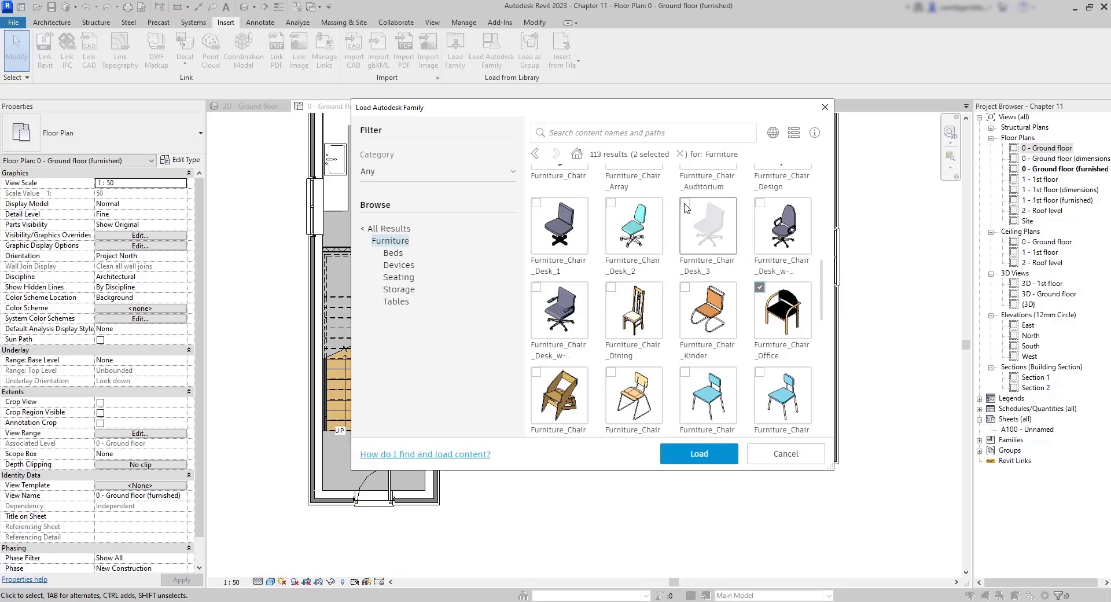
scroll(822, 284, down, 5)
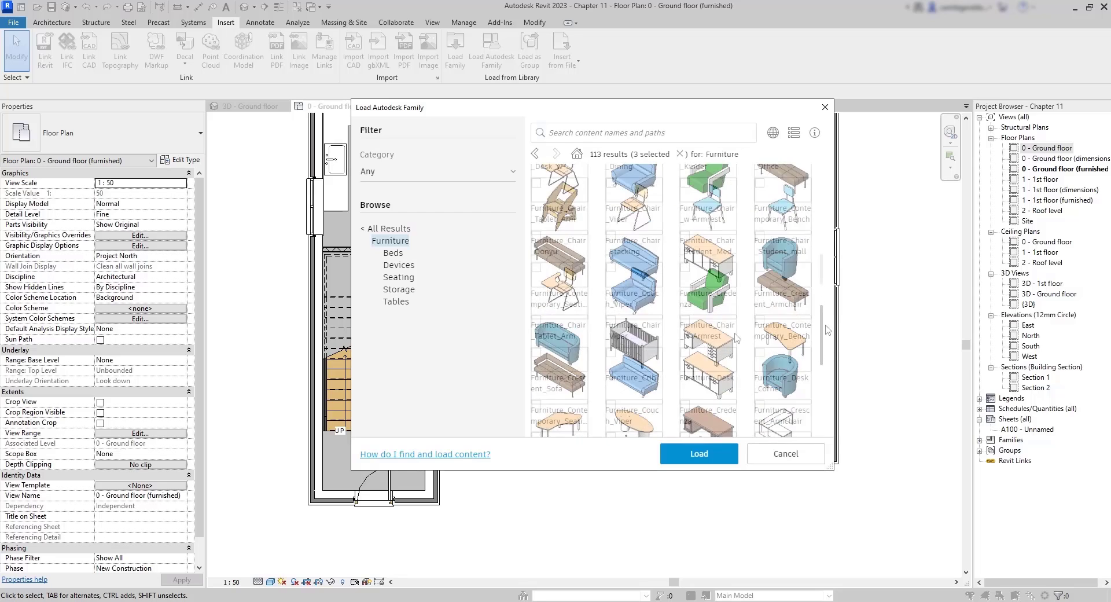
click(688, 328)
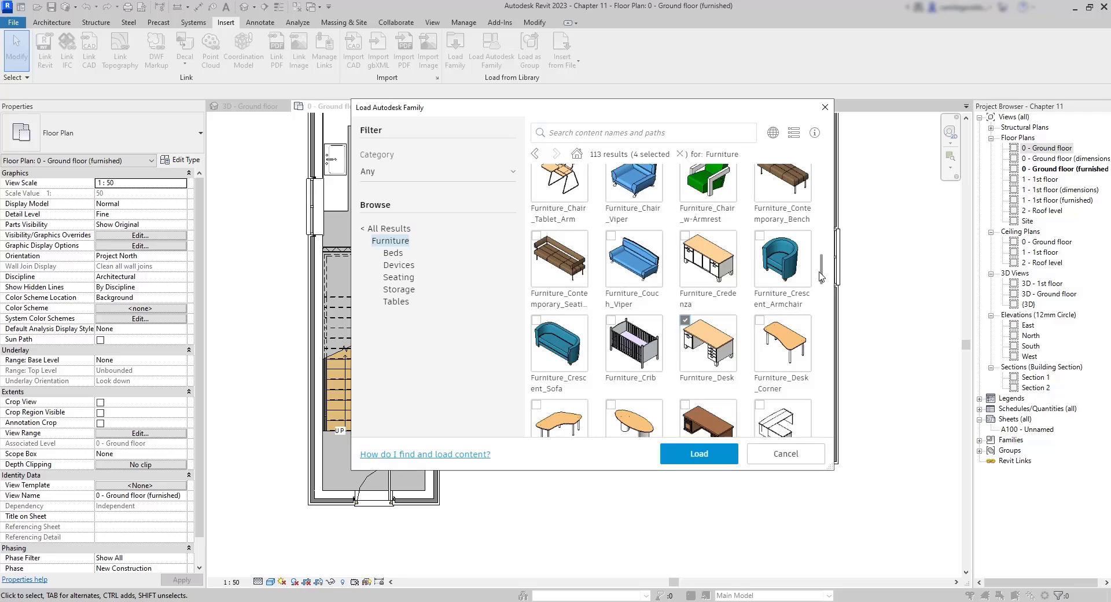
Step: Mark Furniture_Table_High_Level_Cafe and Furniture_Table_Meeting as well and load all the marked furniture families
scroll(822, 277, down, 8)
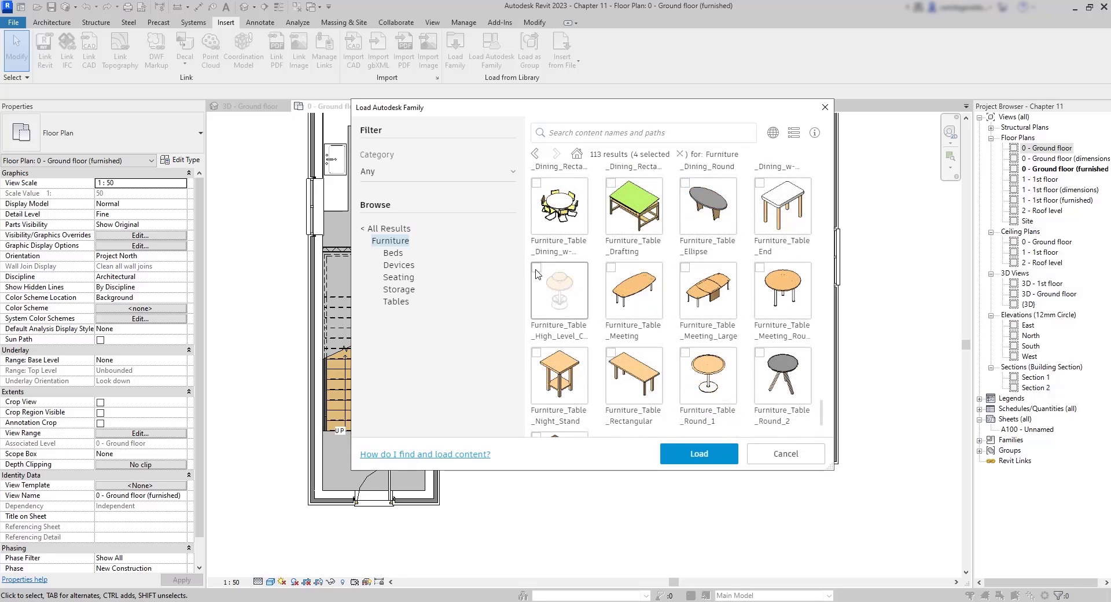
click(537, 270)
click(613, 273)
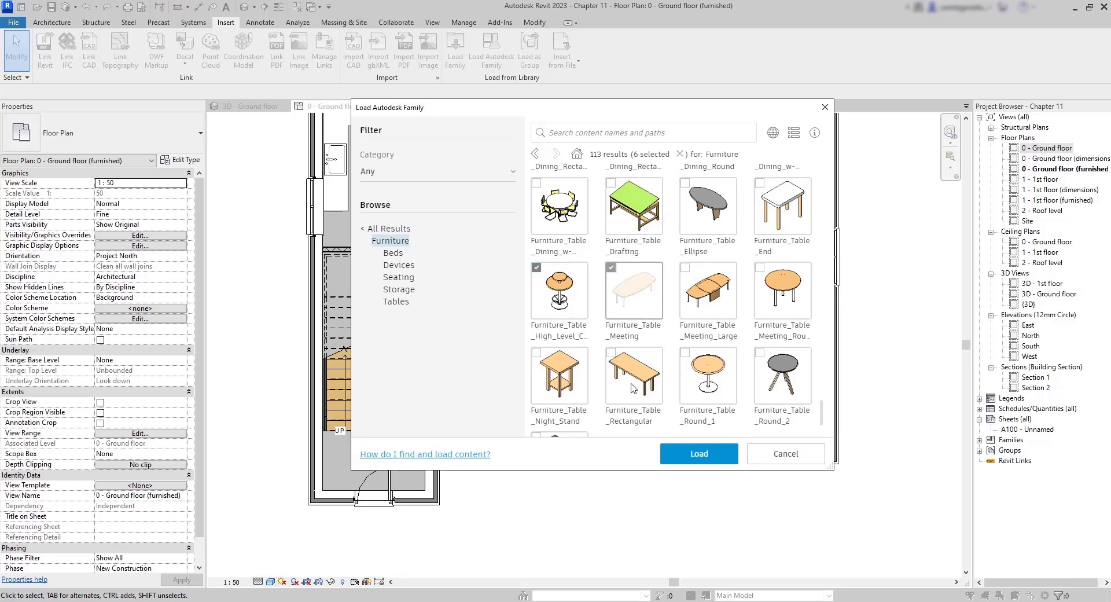
click(711, 456)
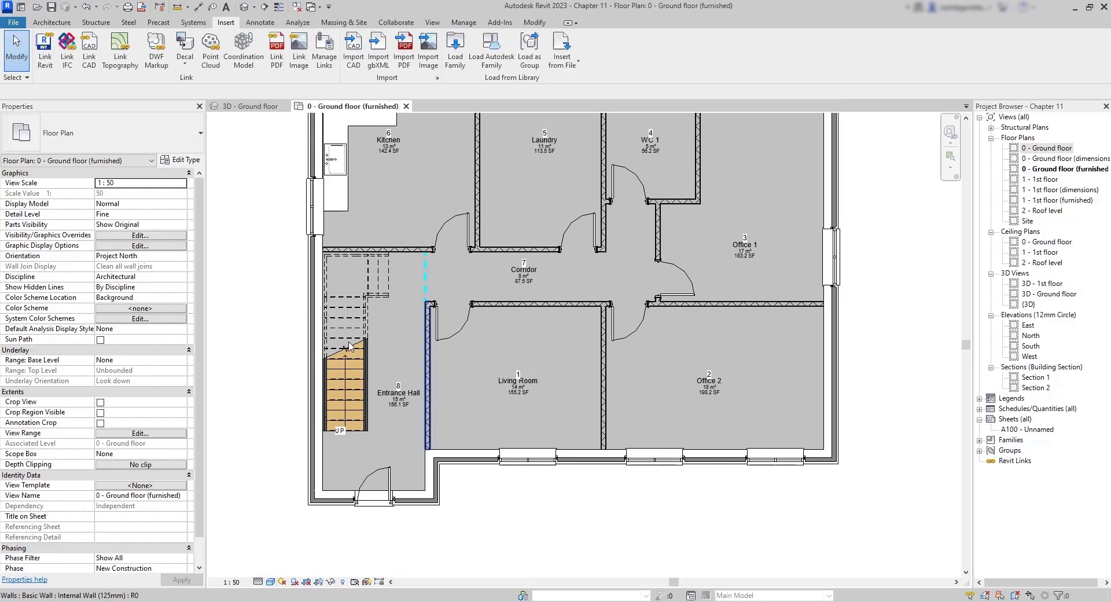
Step: Place a 2400x1200x725mm Furniture_Table_Meeting component lengthwise across Office 2, just inside its left wall
click(63, 22)
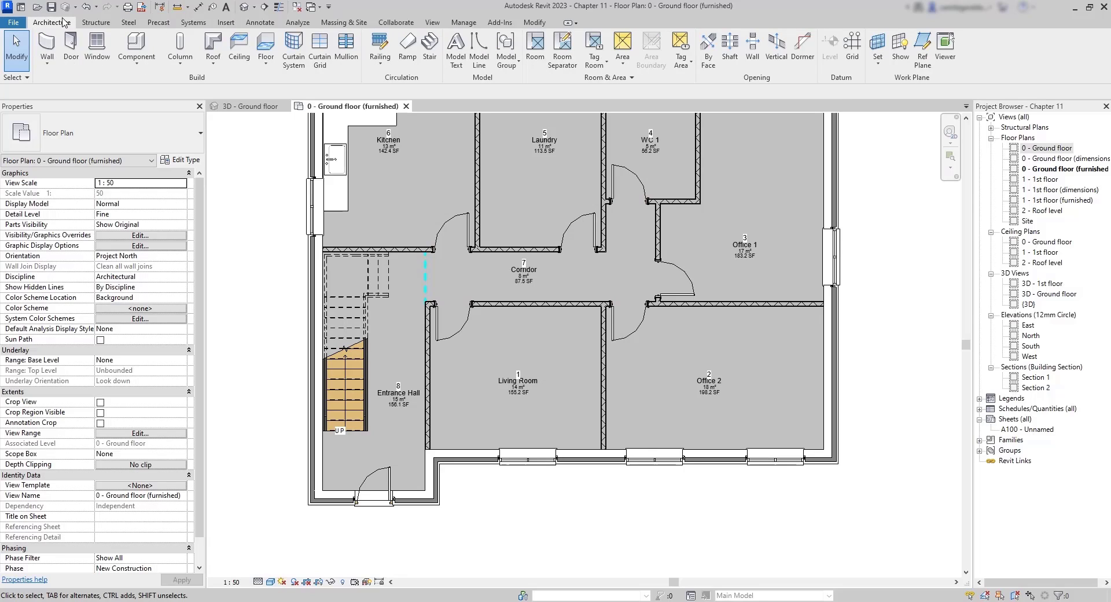
click(137, 44)
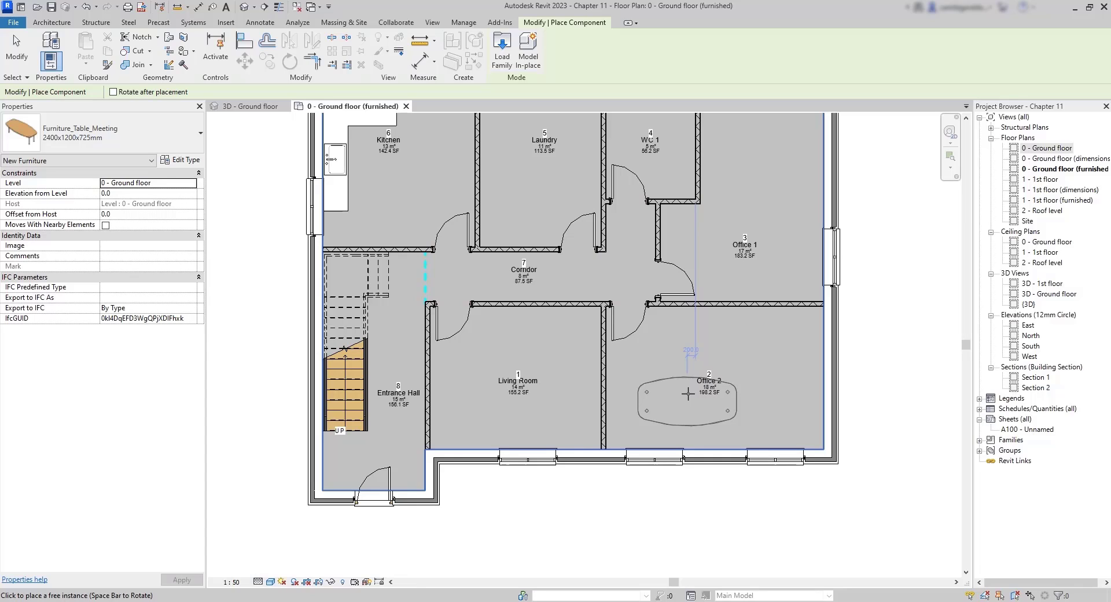
scroll(688, 393, up, 2)
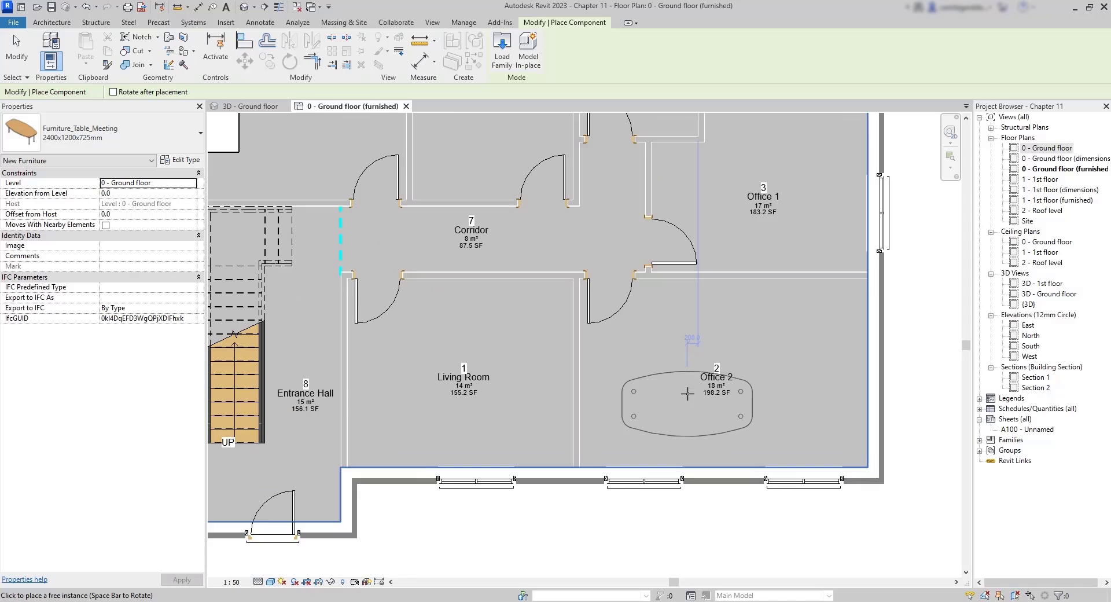
key(space)
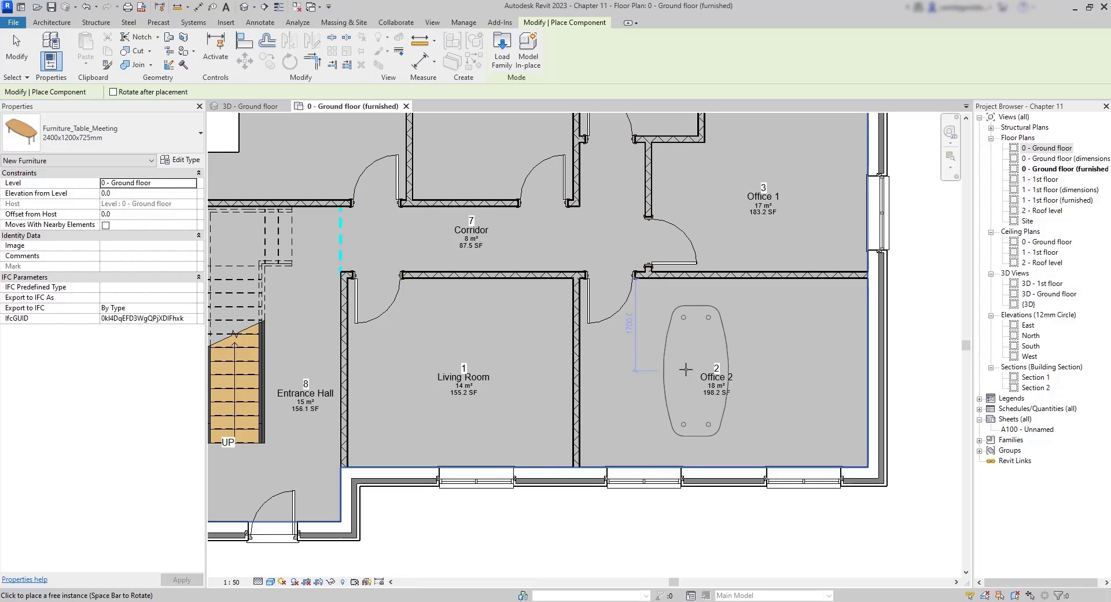
key(space)
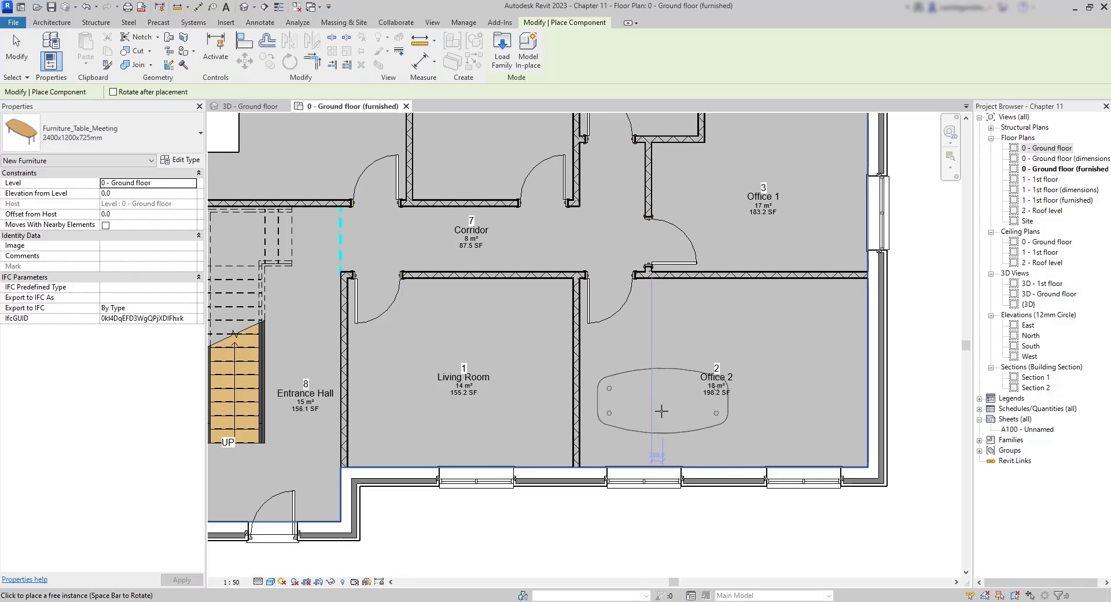
click(661, 411)
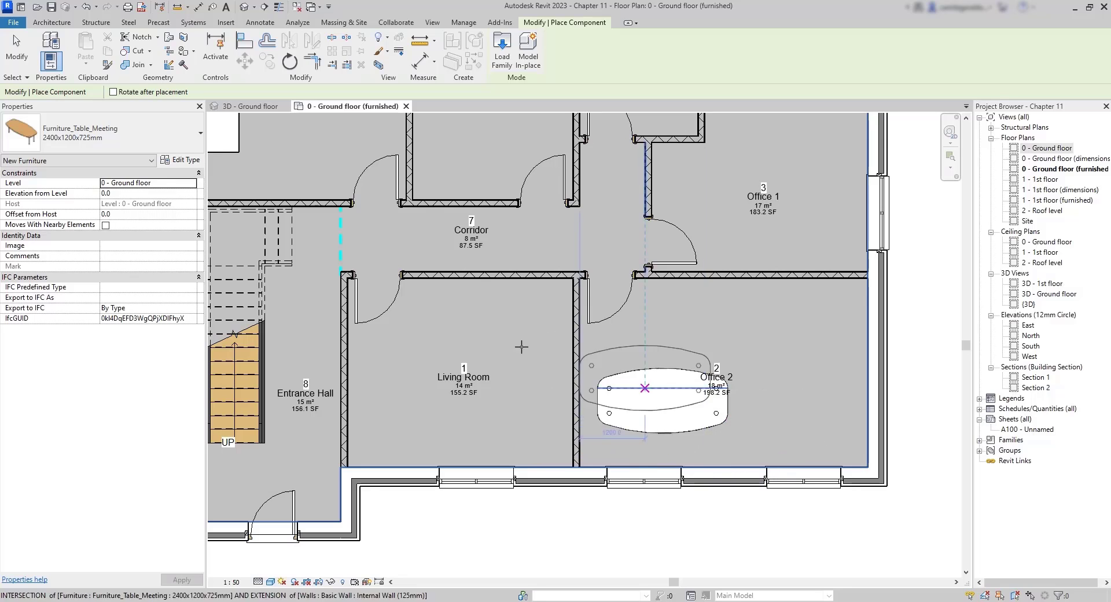
Step: Place a 900mm_Diameter-930mm_Height Furniture_Table_High_Level_Cafe near the upper wall of Office 2, beside the door
click(182, 140)
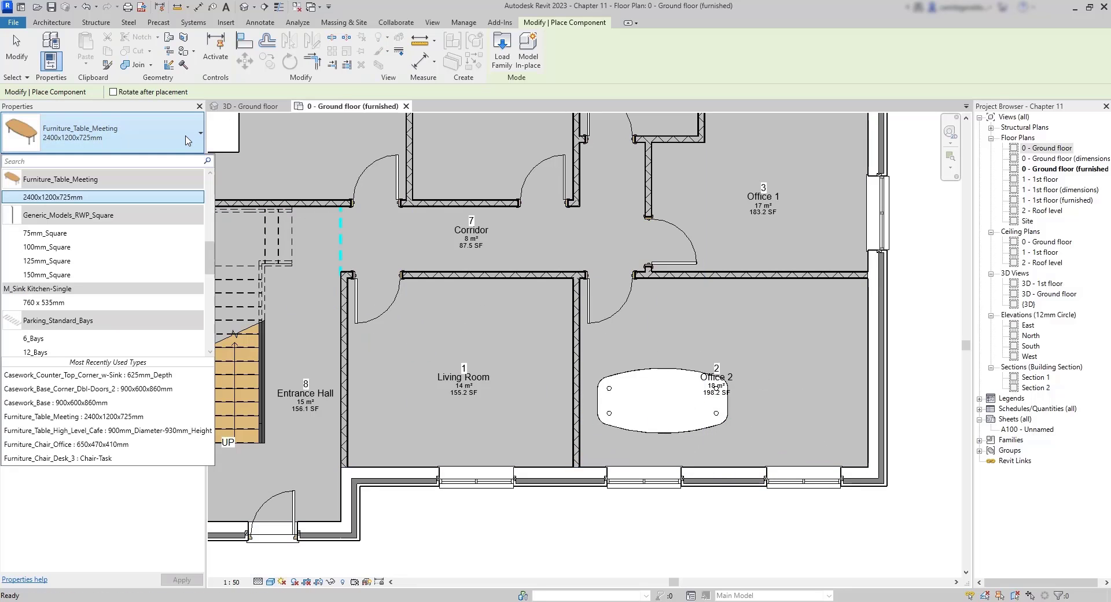
drag(210, 257, 210, 234)
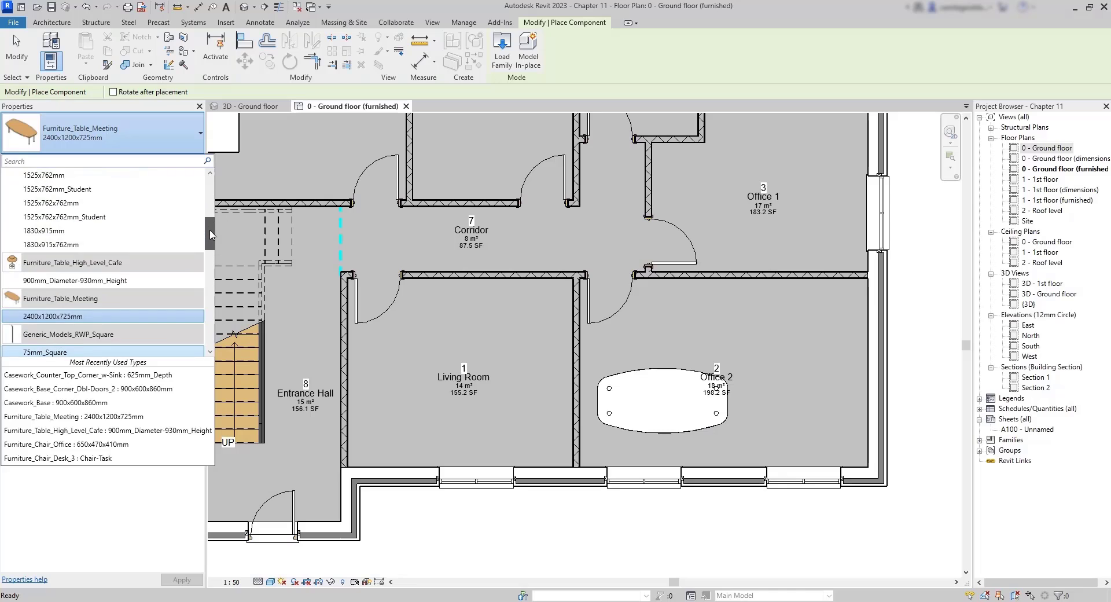
mouse_move(125, 282)
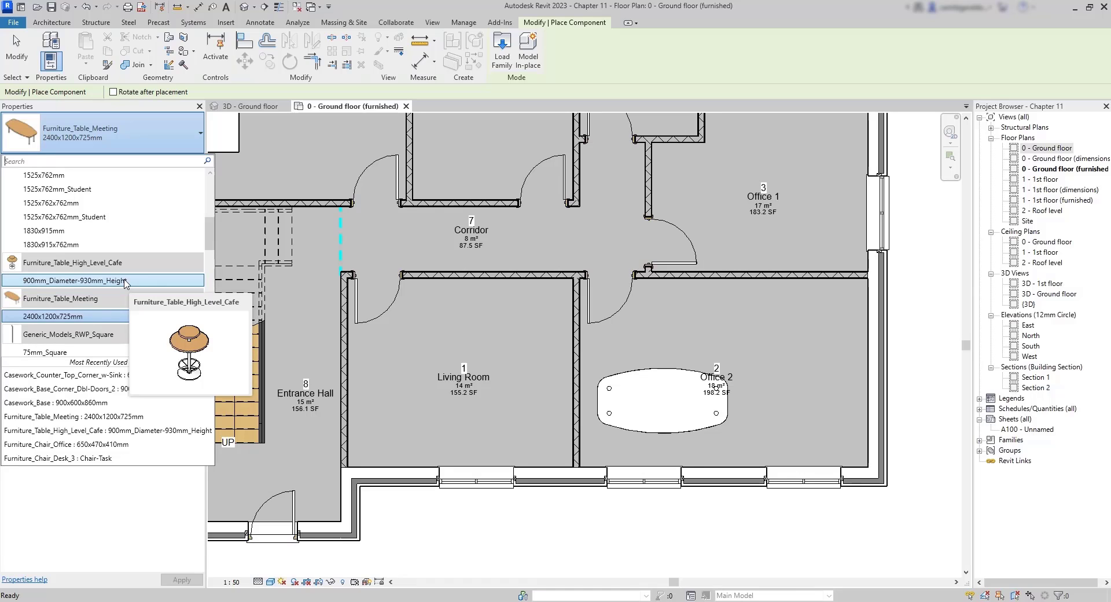
click(125, 281)
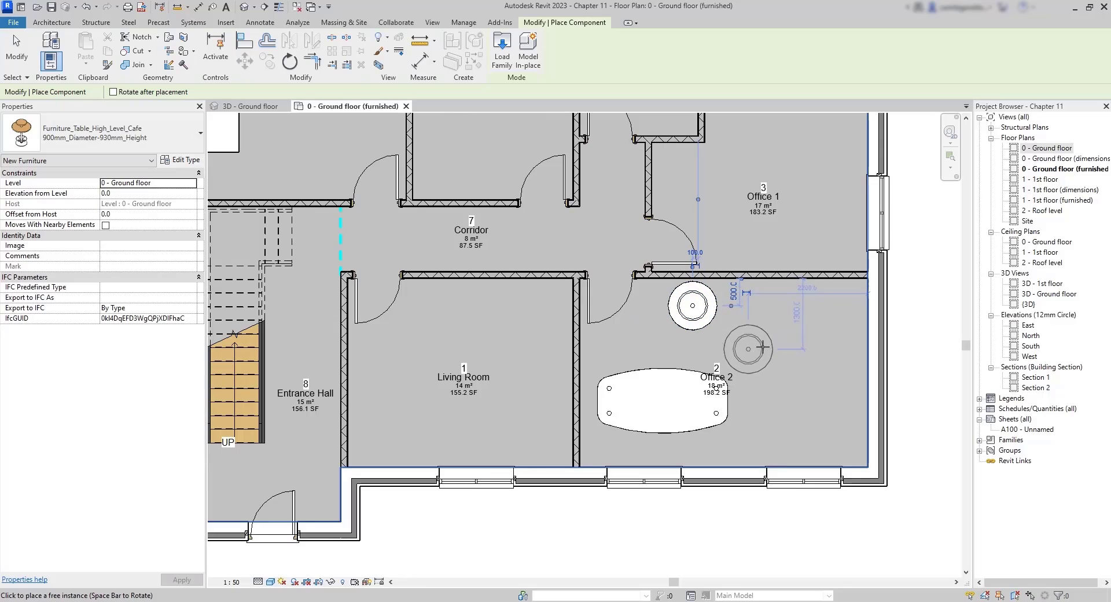
Step: Place a 1525x762mm Furniture_Desk in Office 2, rotated so its long side lies against the right wall
click(187, 140)
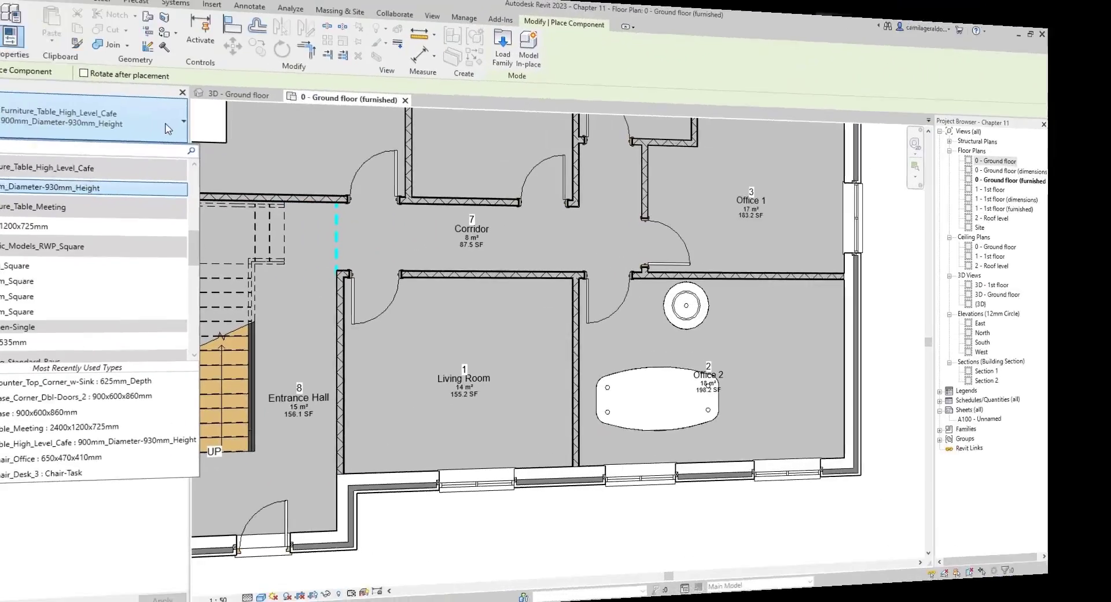
scroll(142, 276, down, 5)
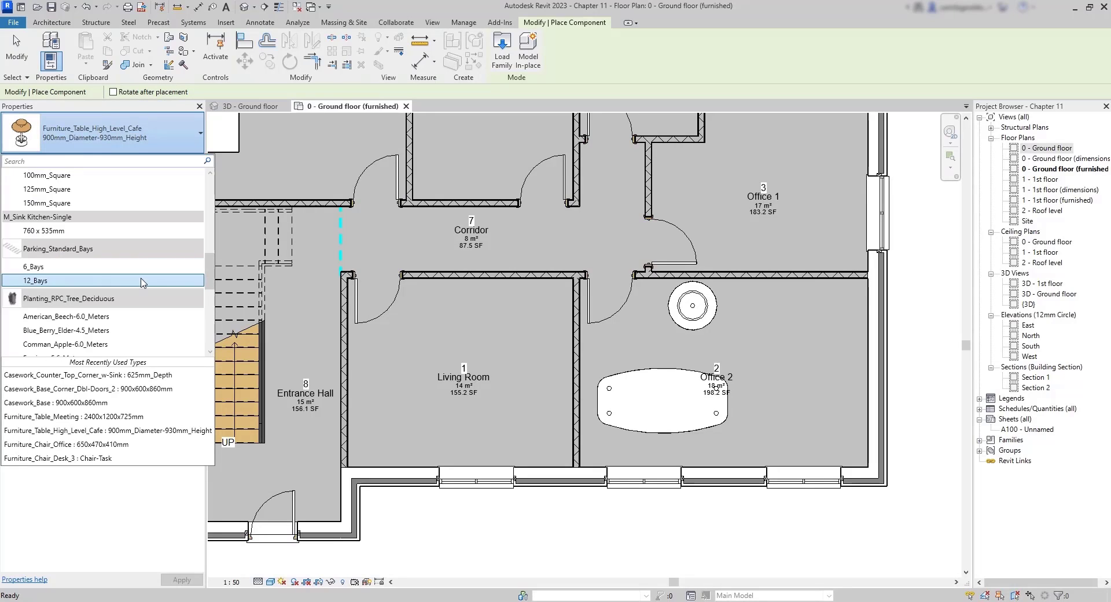
scroll(140, 274, down, 5)
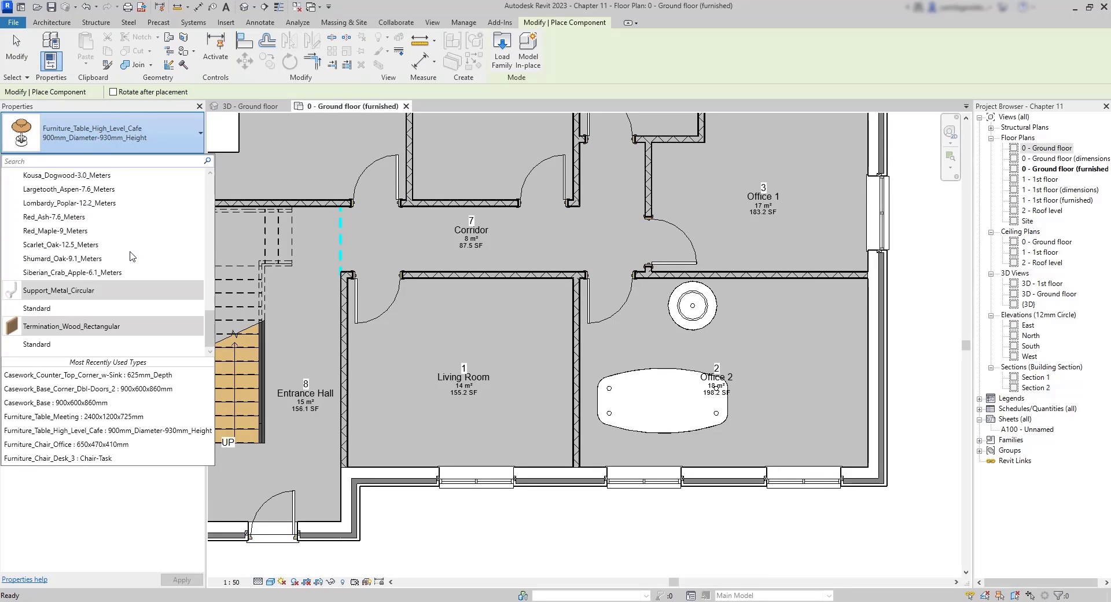
scroll(131, 255, up, 6)
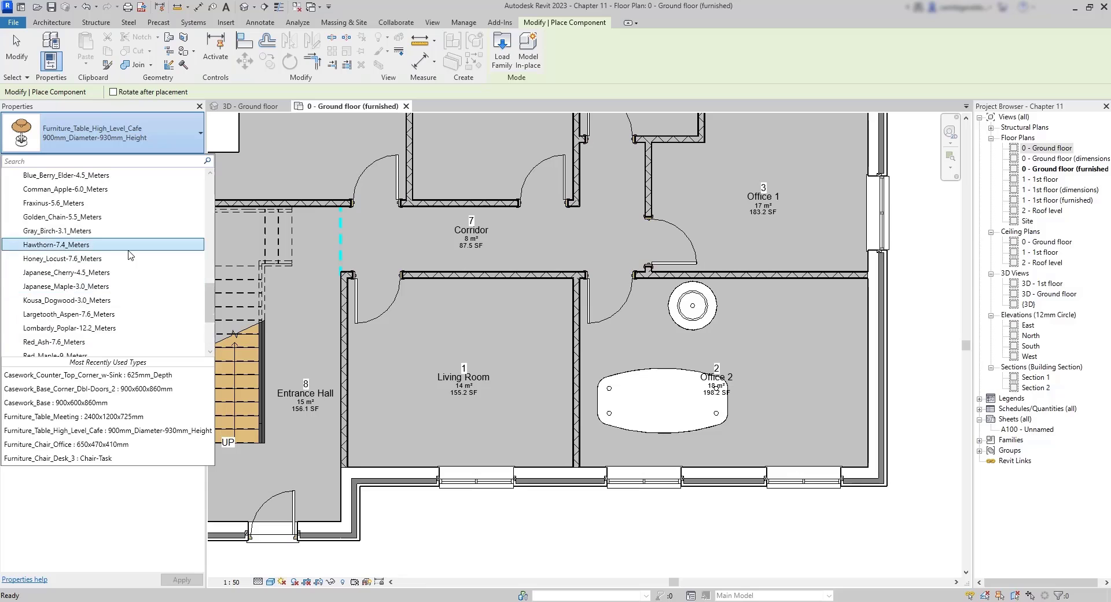
scroll(131, 255, up, 1)
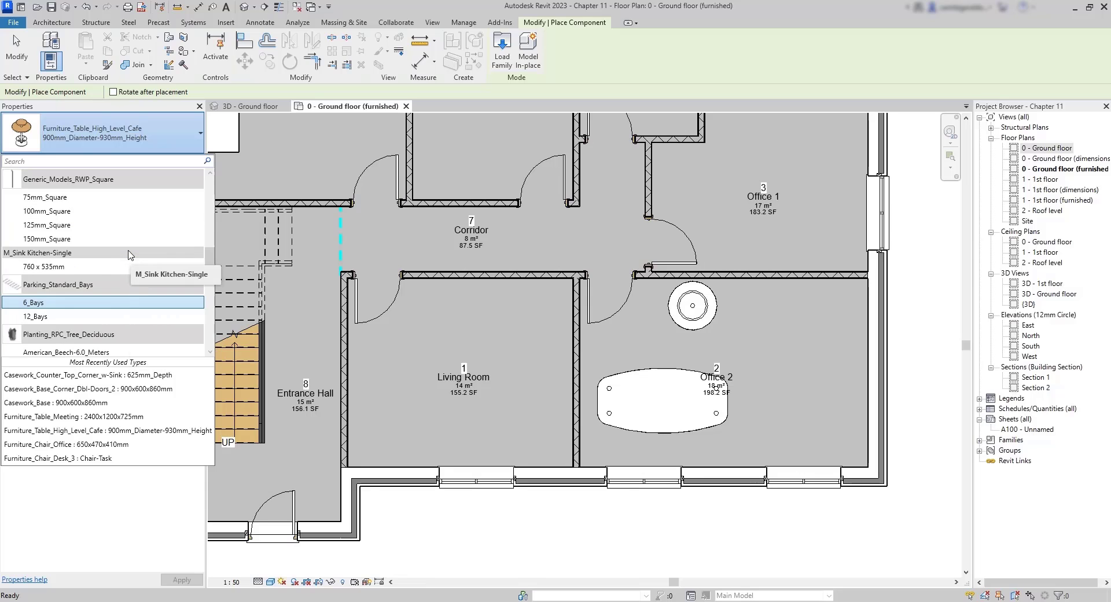
scroll(131, 261, up, 5)
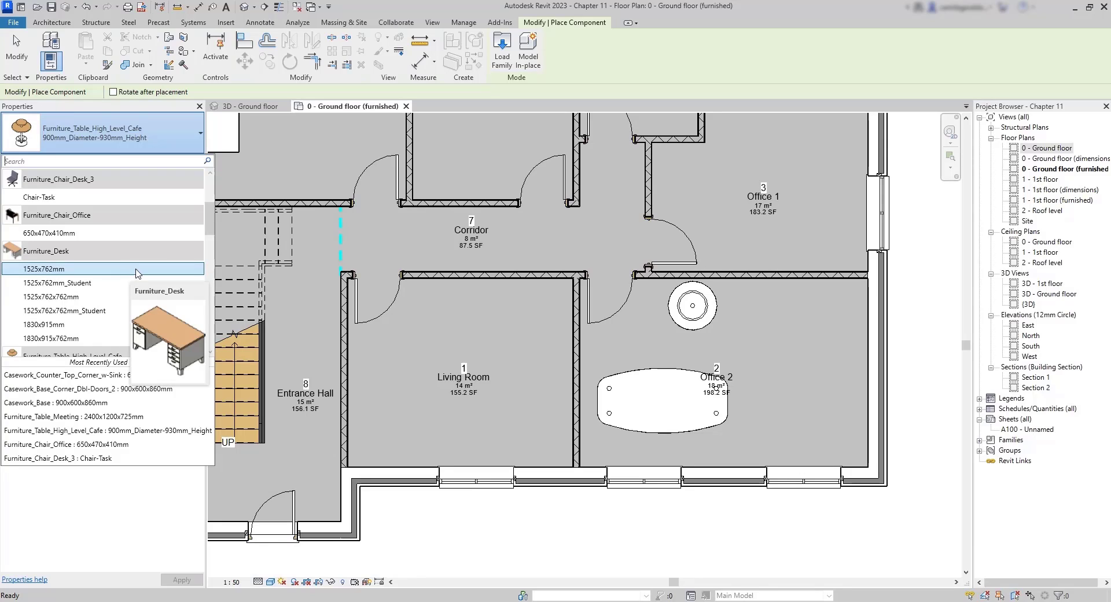
click(106, 269)
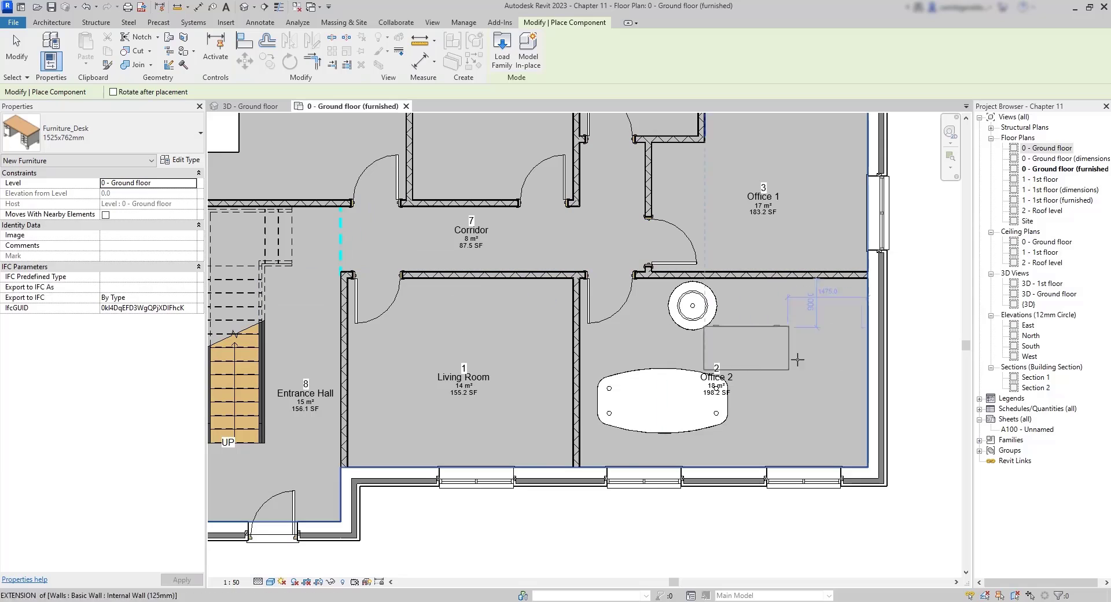
key(space)
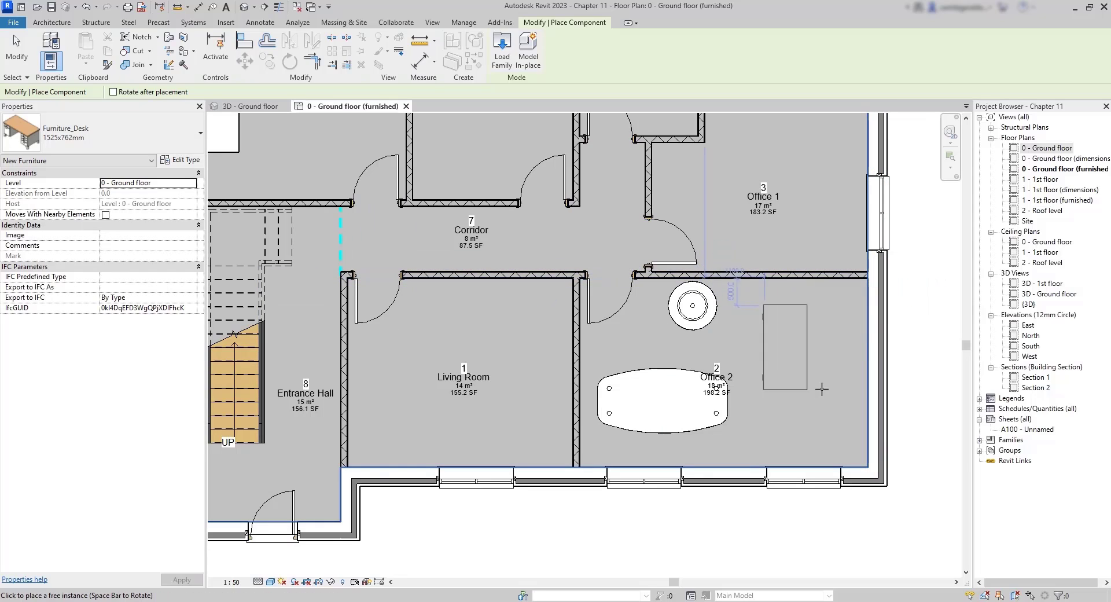
click(867, 373)
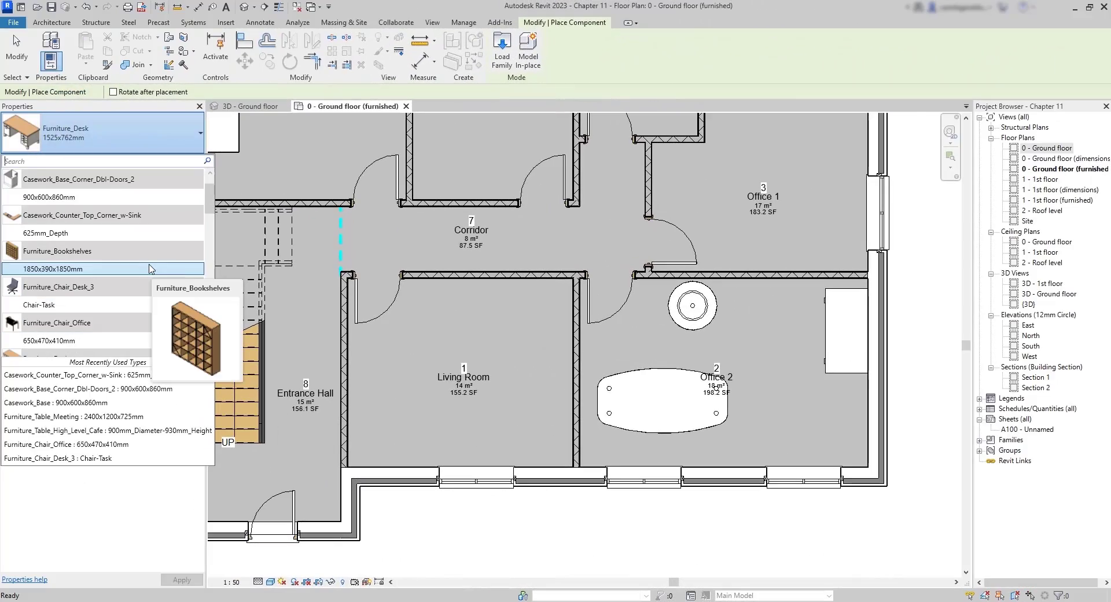
Step: Place a 1850x390x1850mm Furniture_Bookshelves unit against the upper wall of Office 2 and finish placing components
click(82, 269)
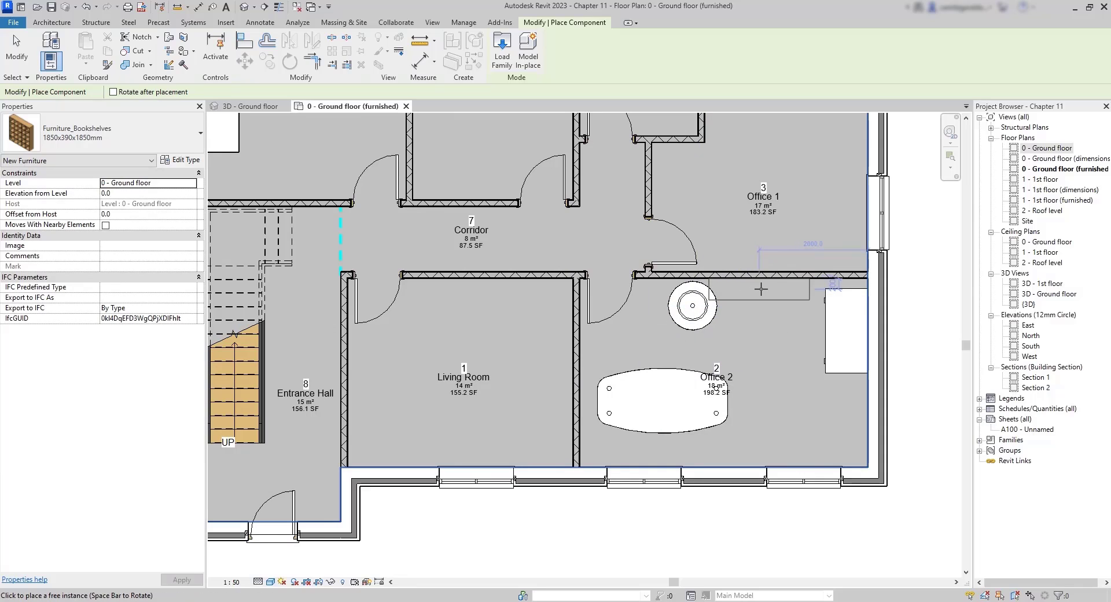
click(732, 288)
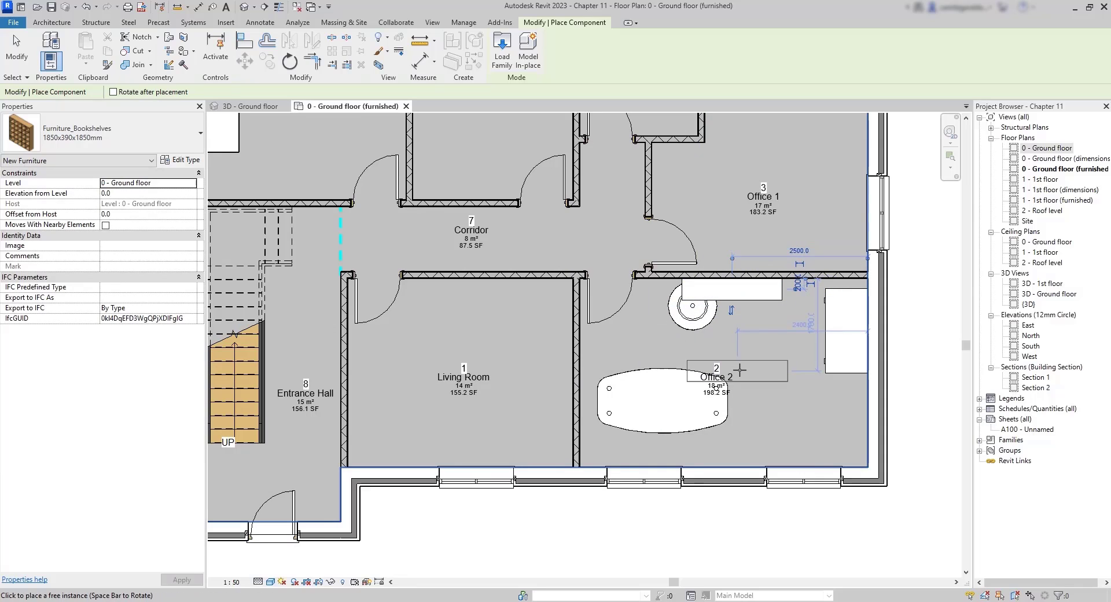
key(Escape)
key(Escape)
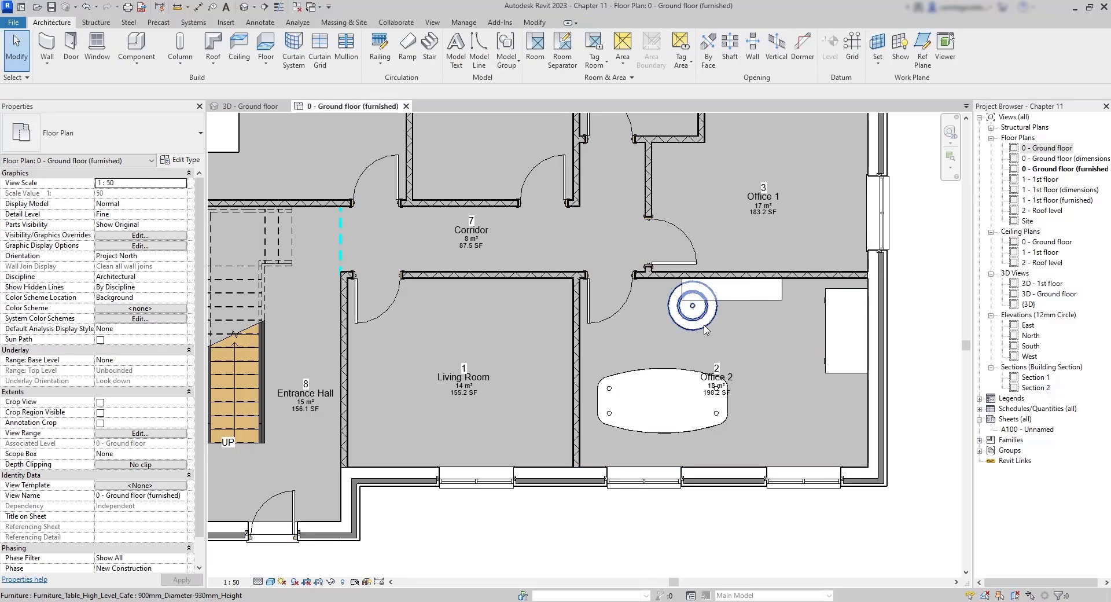
Step: Move the high-level cafe table by its centre to the lower-right corner of Office 2, below the desk
click(705, 328)
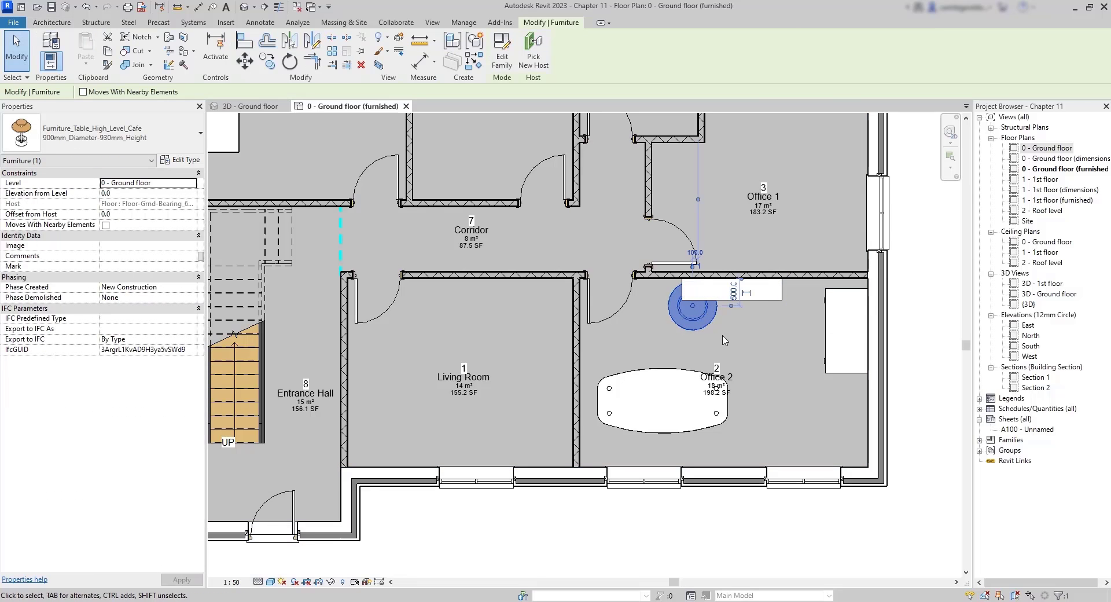
key(m)
key(v)
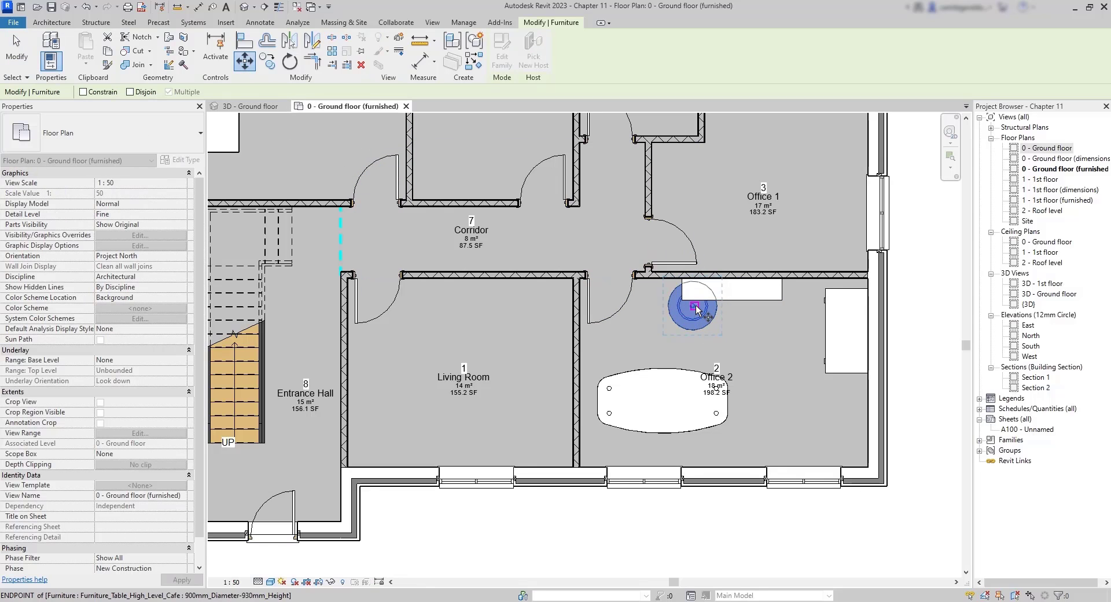
scroll(694, 309, up, 3)
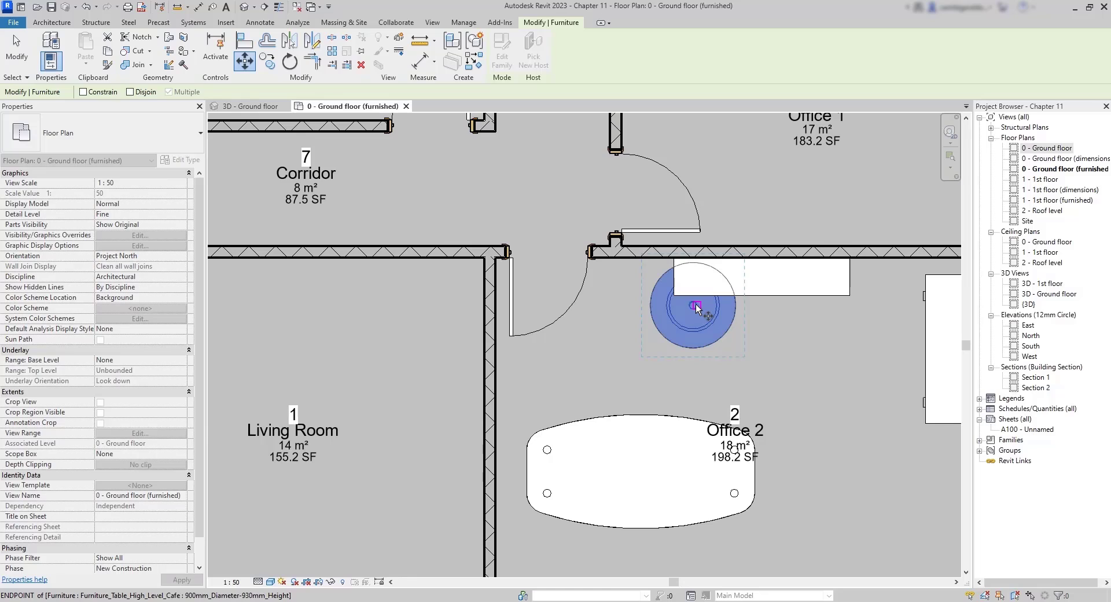
scroll(695, 305, up, 2)
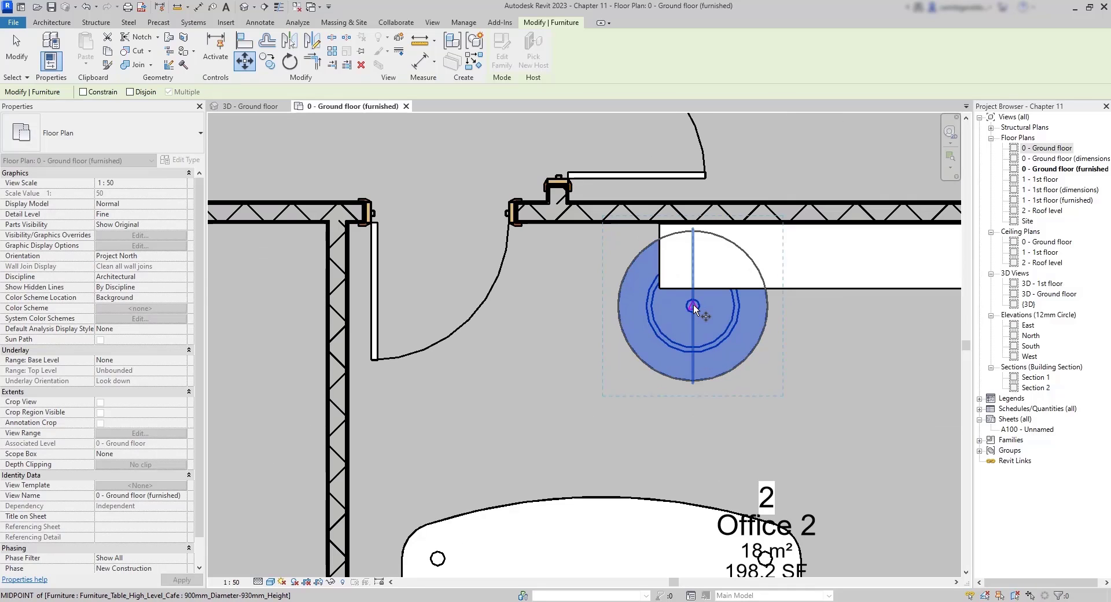
click(693, 304)
scroll(693, 304, down, 3)
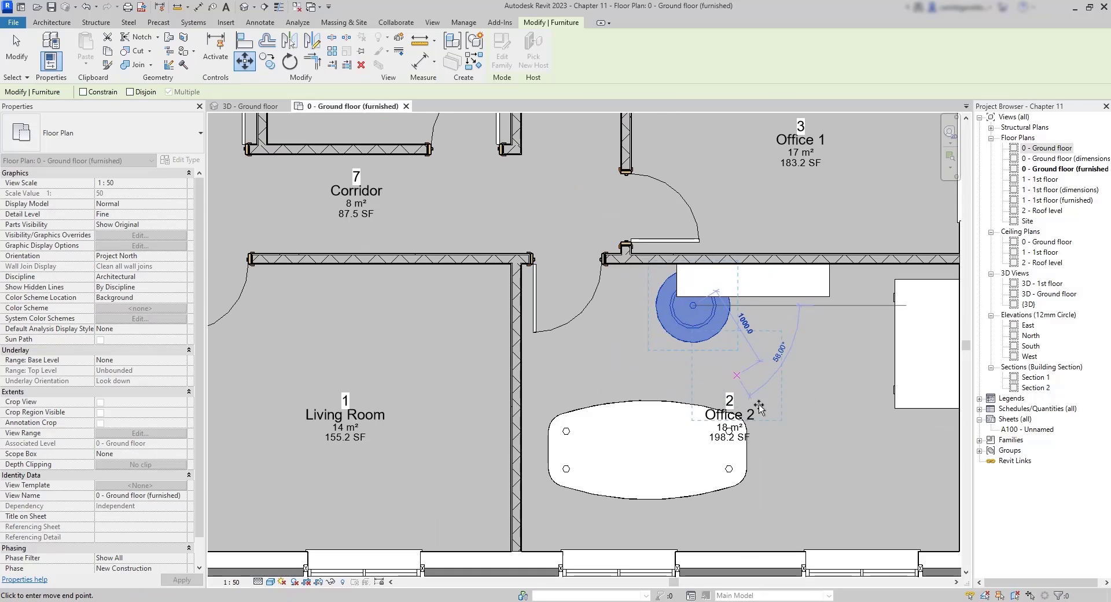
middle_drag(900, 490, 719, 430)
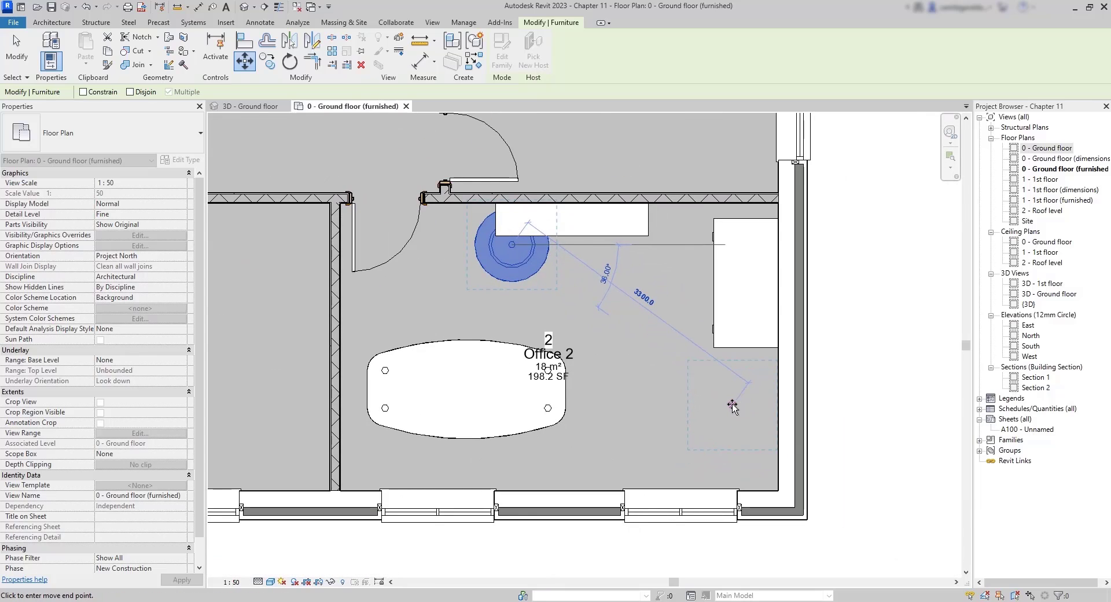
click(733, 407)
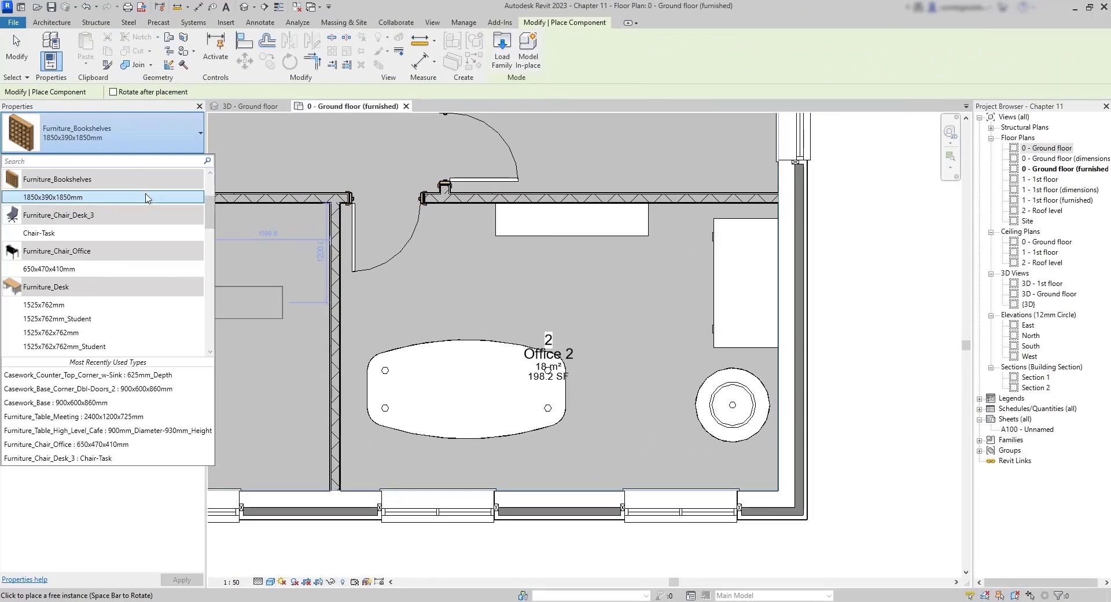
Step: Place a Furniture_Chair_Desk_3 Chair-Task at the Office 2 desk, rotated to face the desk, and finish placing components
click(65, 232)
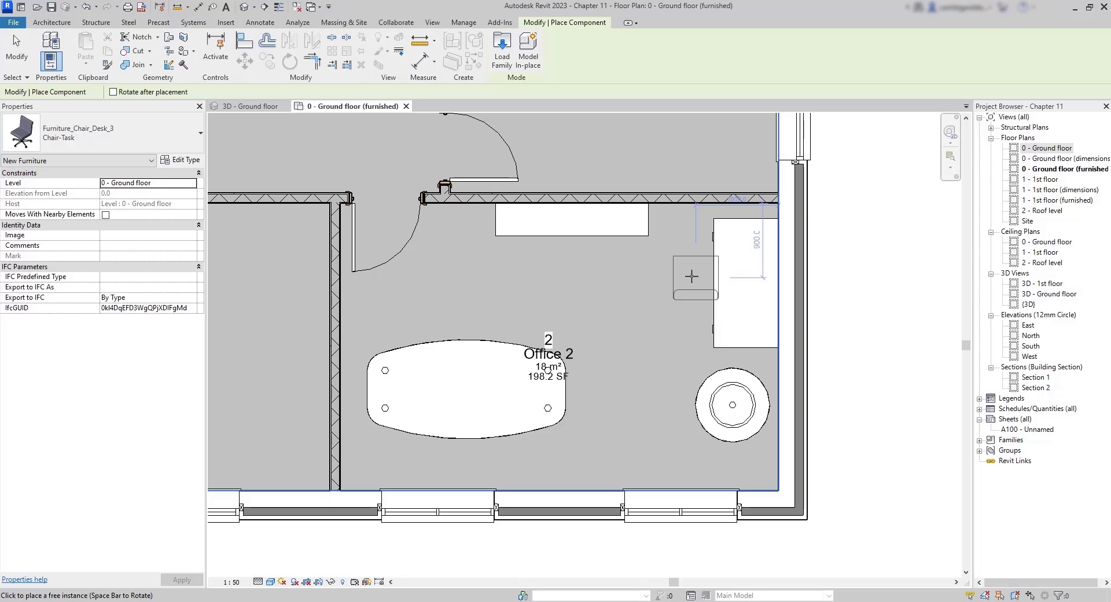
key(space)
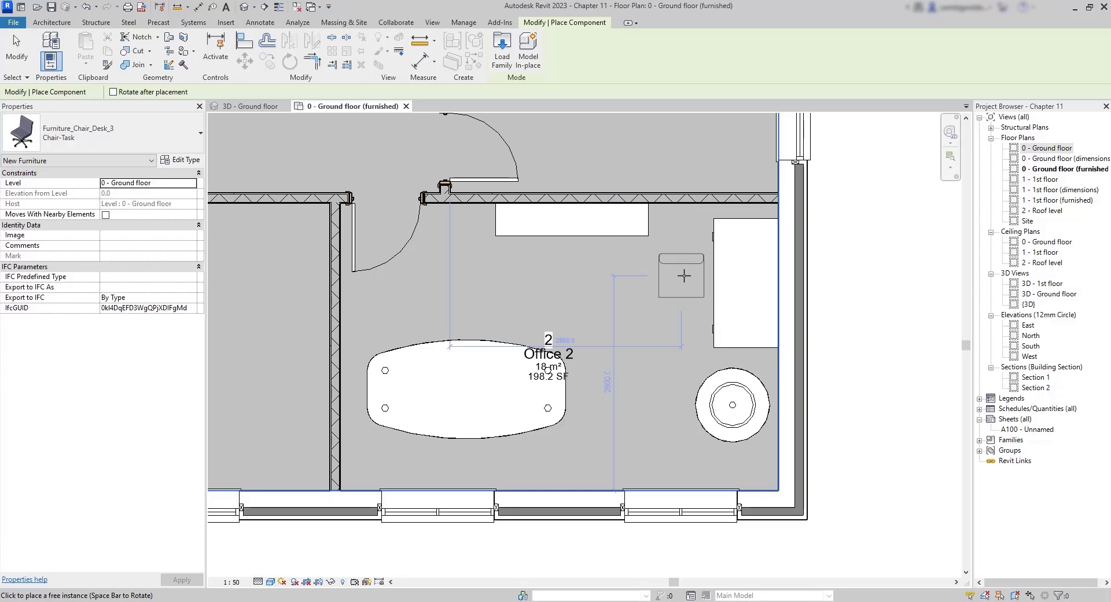
key(space)
key(space)
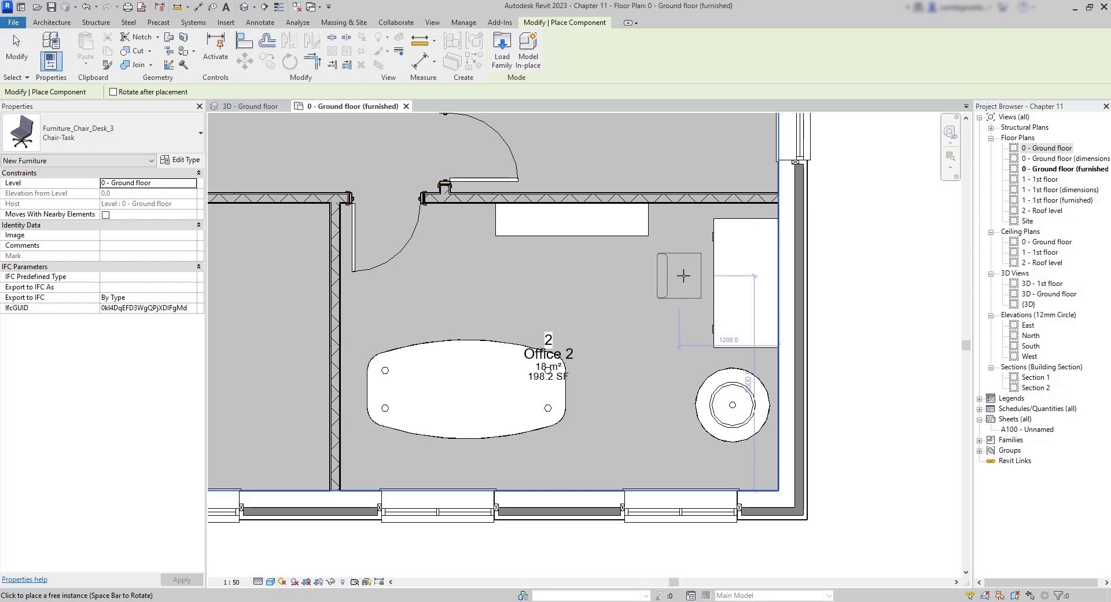
click(716, 282)
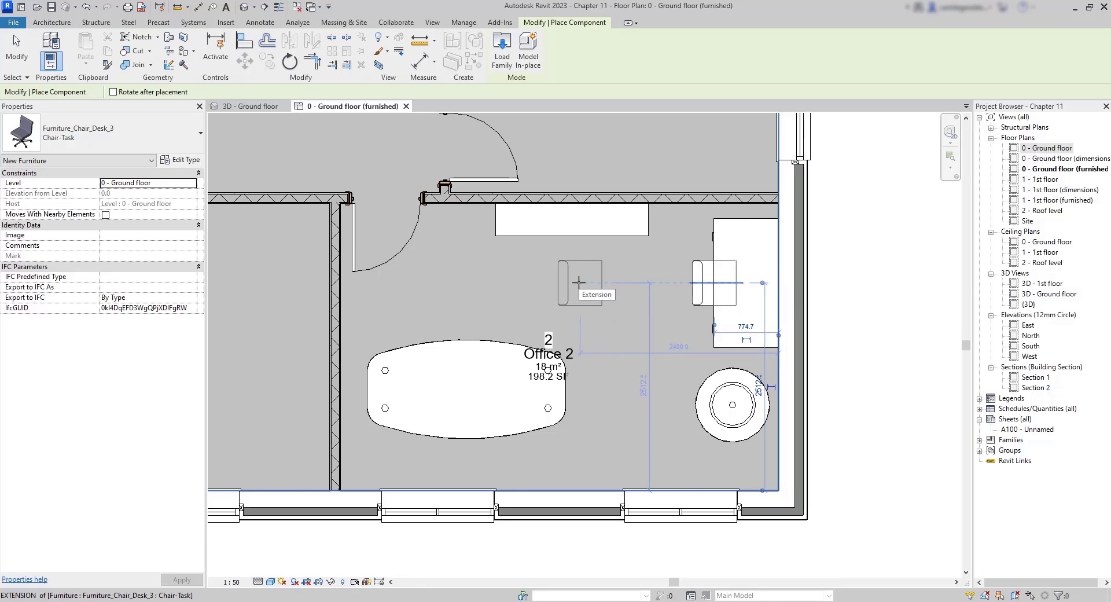
key(Escape)
key(Escape)
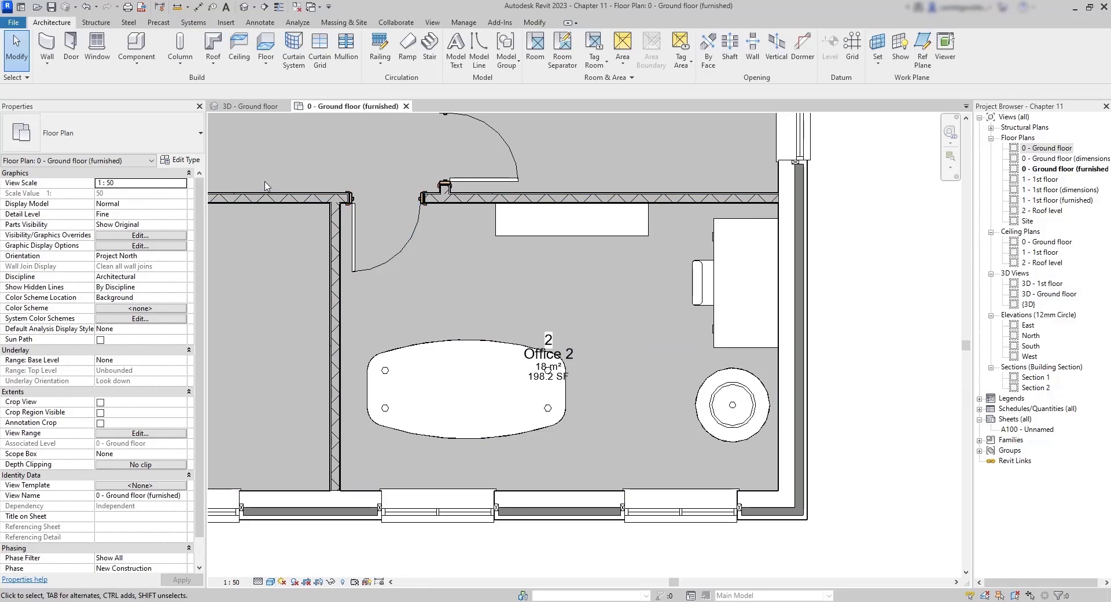
Step: Place a Furniture_Chair_Office 650x470x410mm at the left half of the Office 2 meeting table's upper side
click(150, 44)
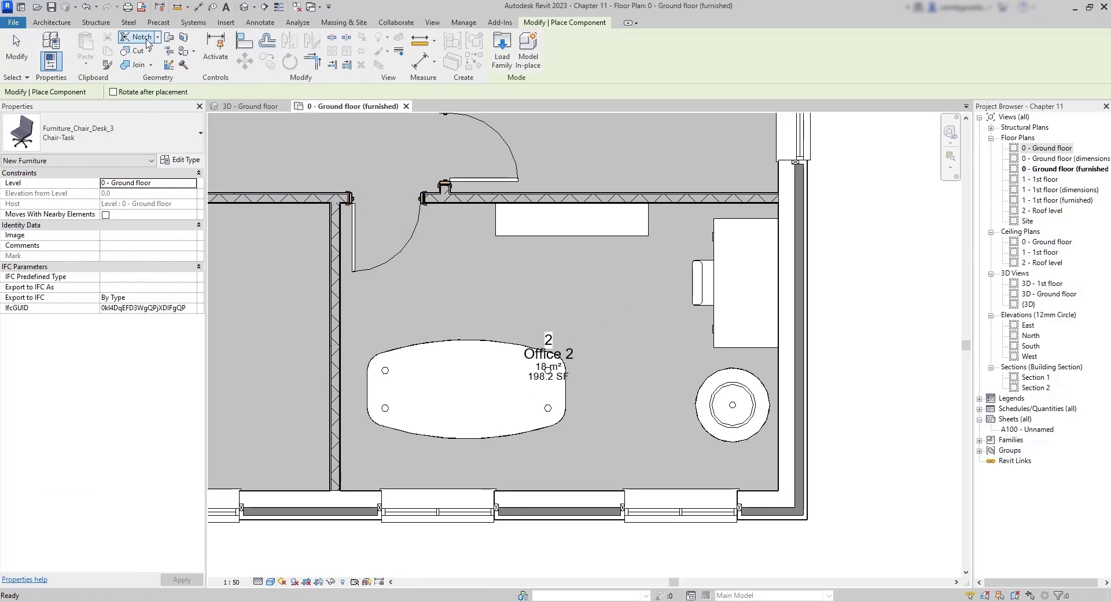
click(167, 123)
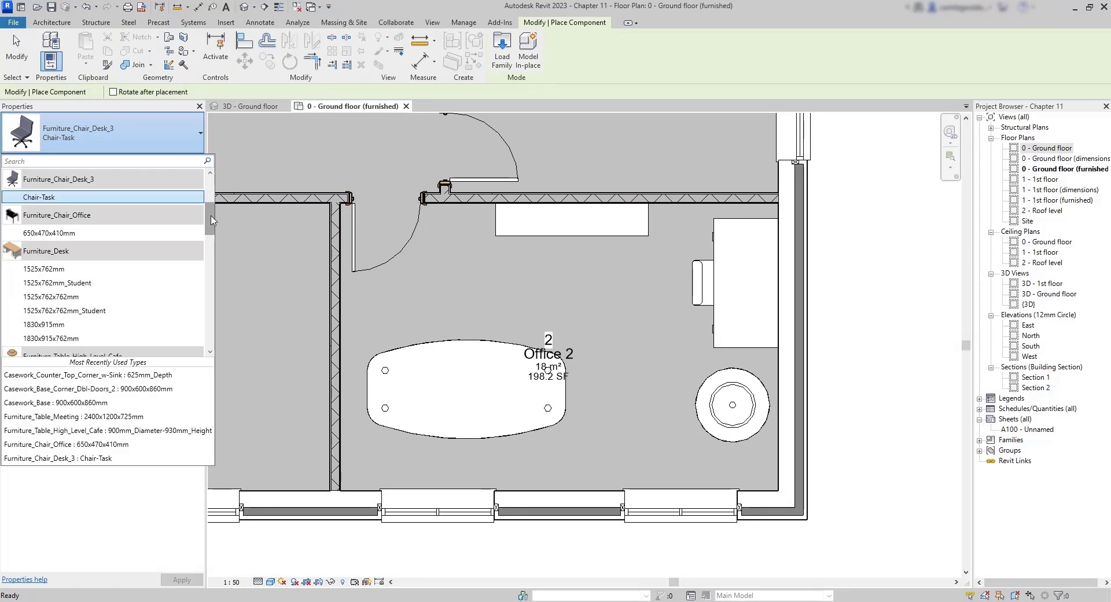
click(87, 233)
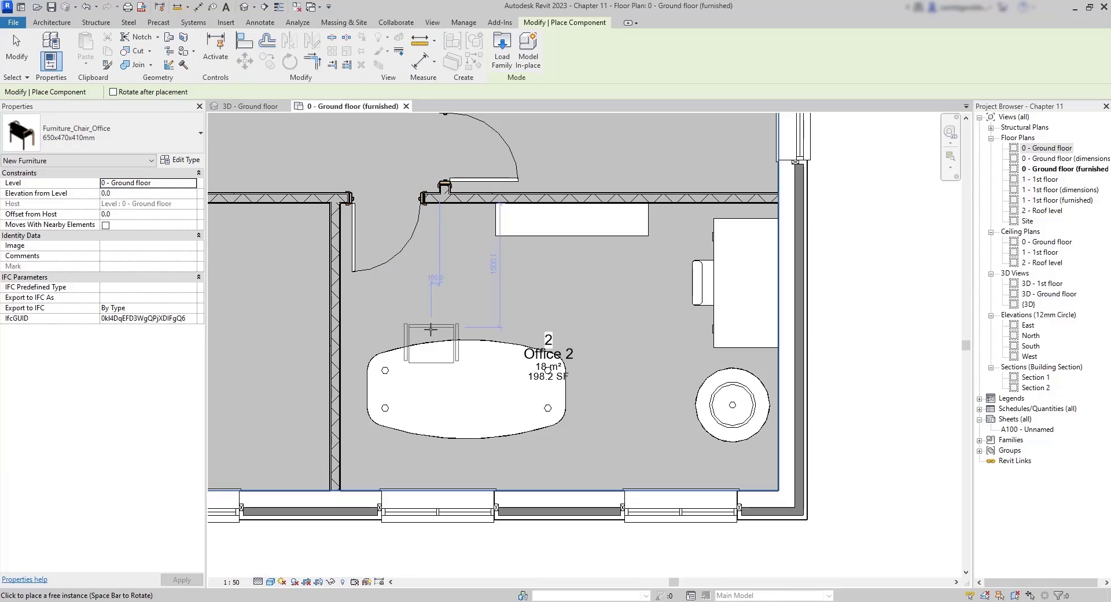
click(423, 328)
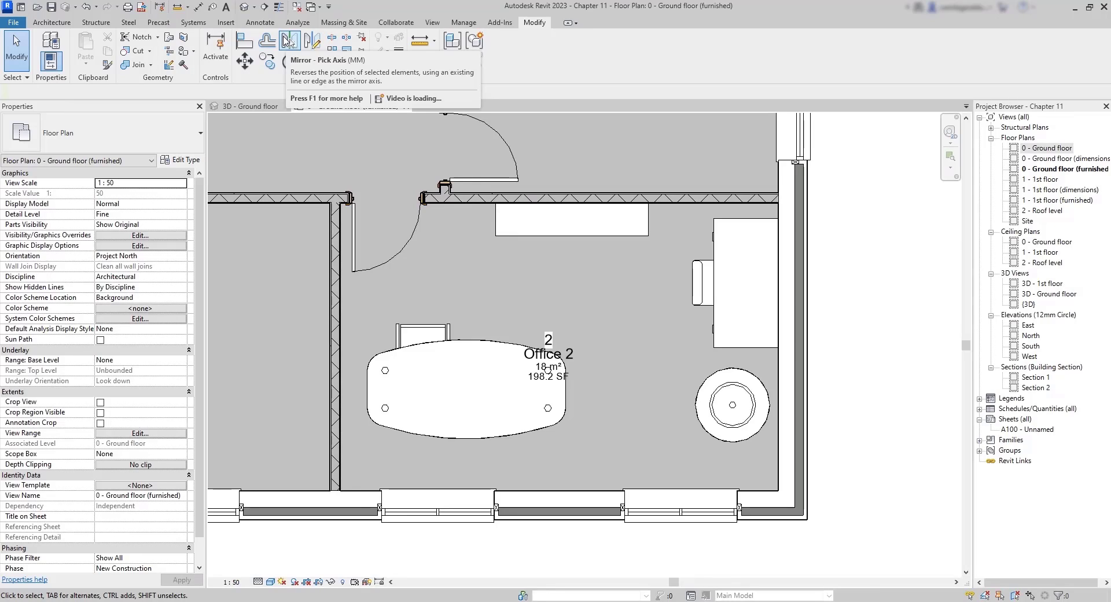
Step: Mirror a copy of the office chair across the meeting table's vertical centre axis to the right half
click(289, 41)
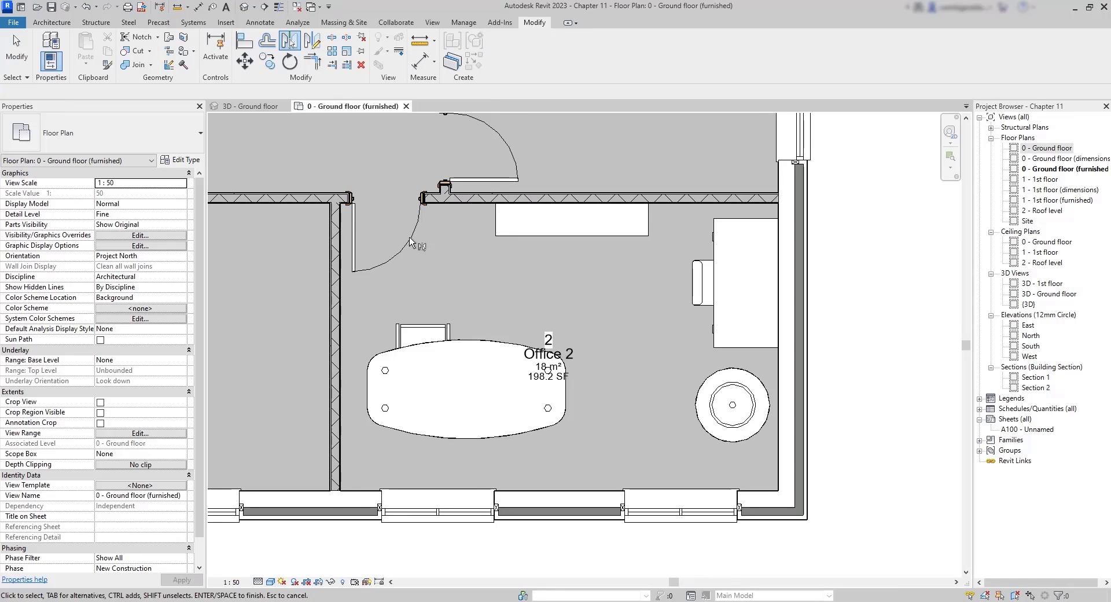
click(423, 324)
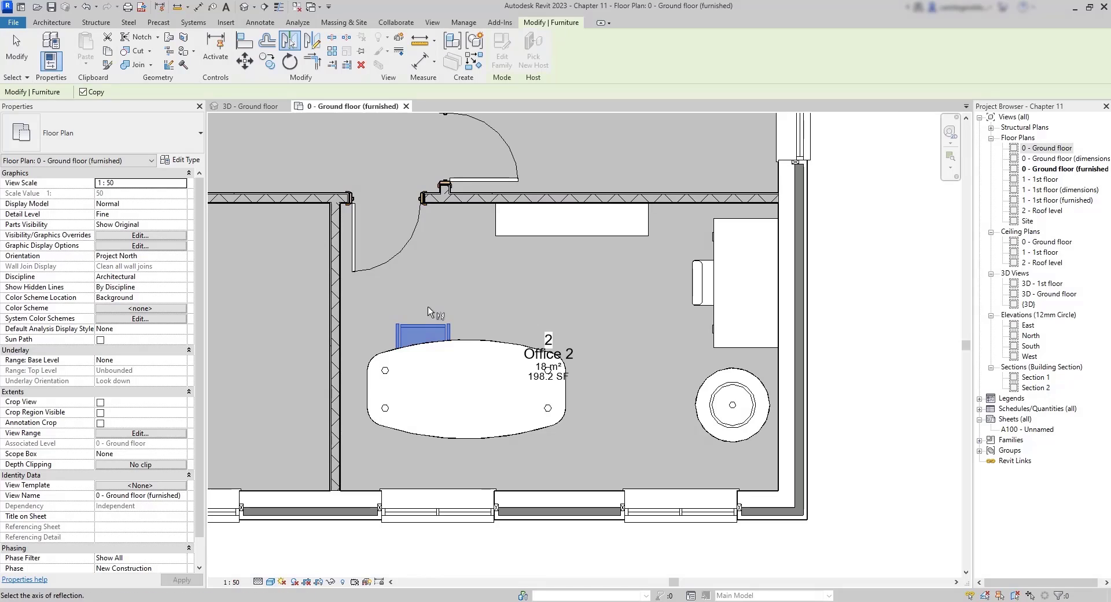
click(468, 344)
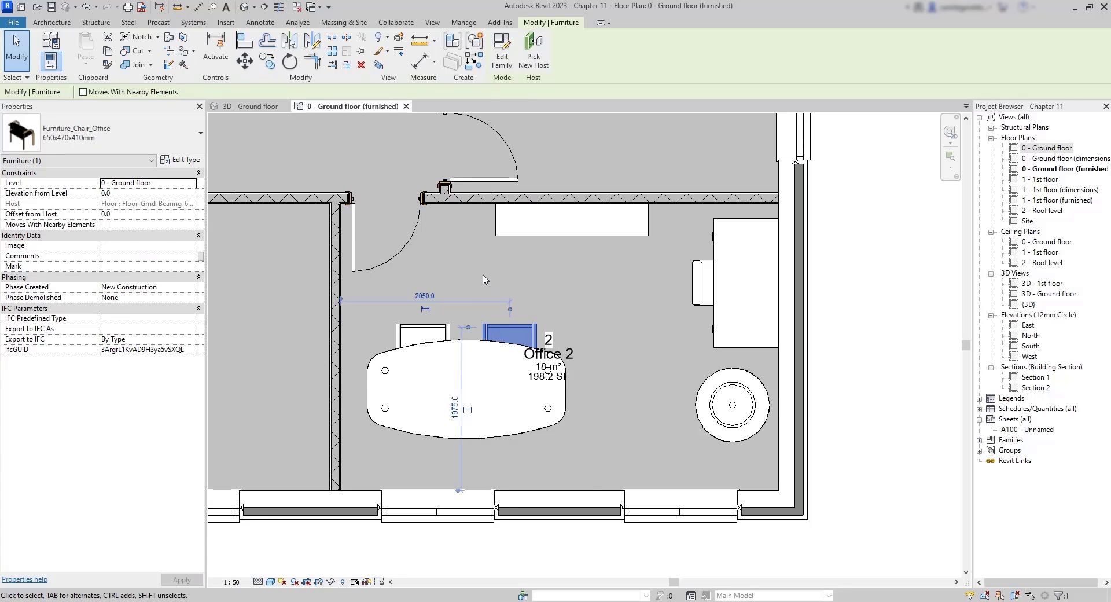
Step: Mirror copies of both office chairs across the meeting table's lengthwise centre axis to its lower side
click(427, 316)
click(427, 329)
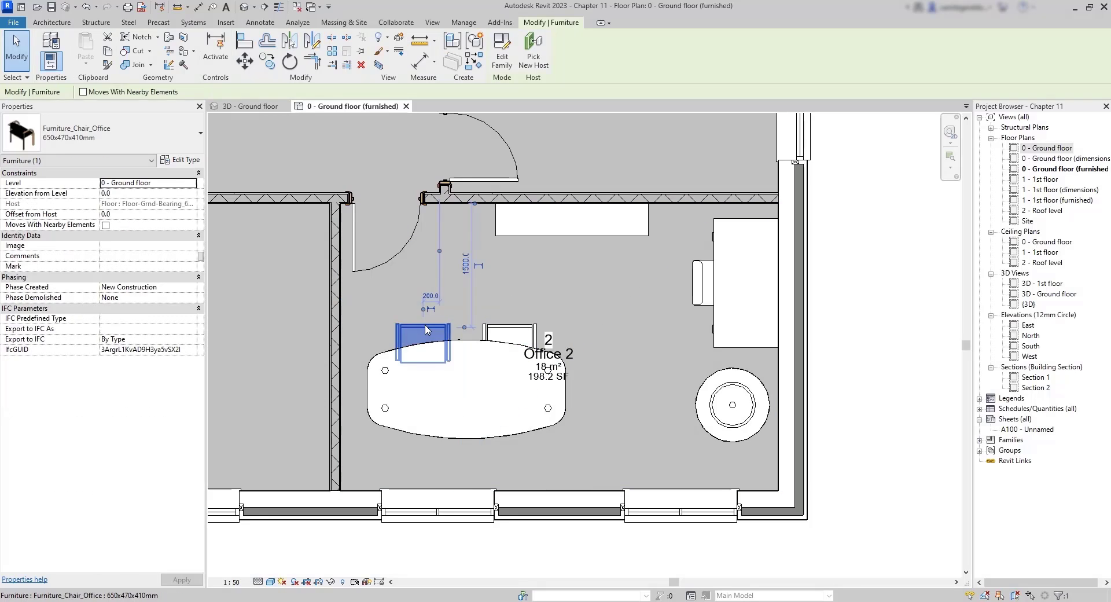
ctrl+click(500, 331)
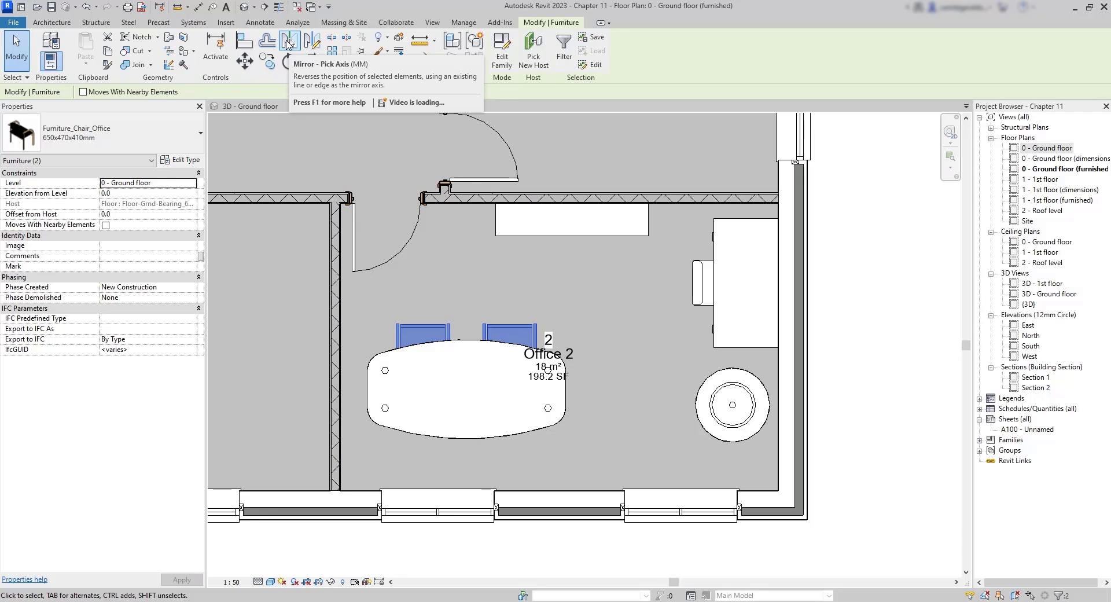
click(288, 44)
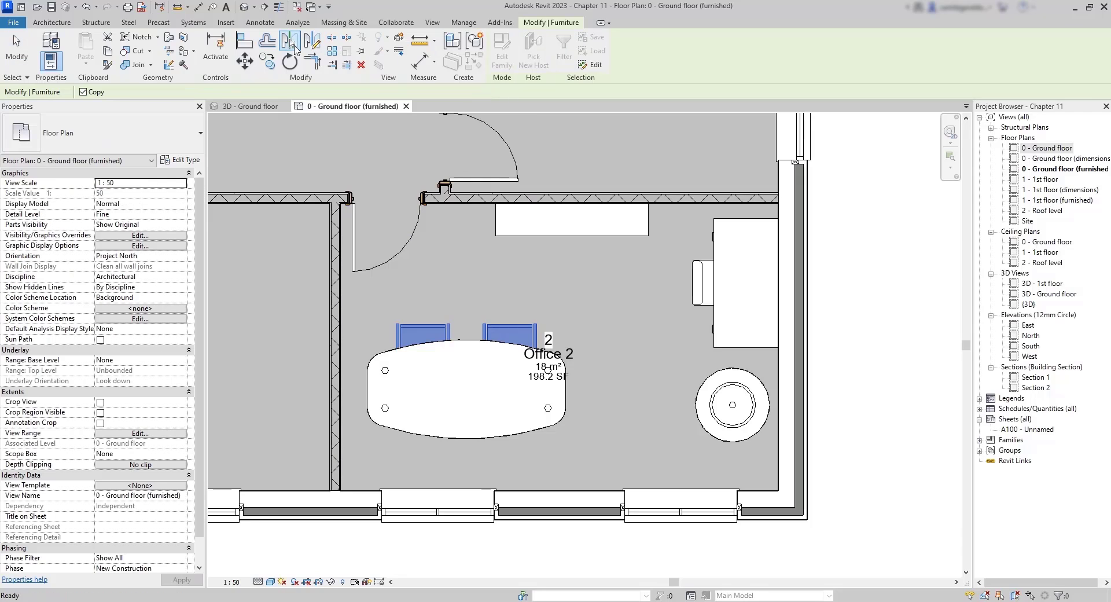
click(420, 391)
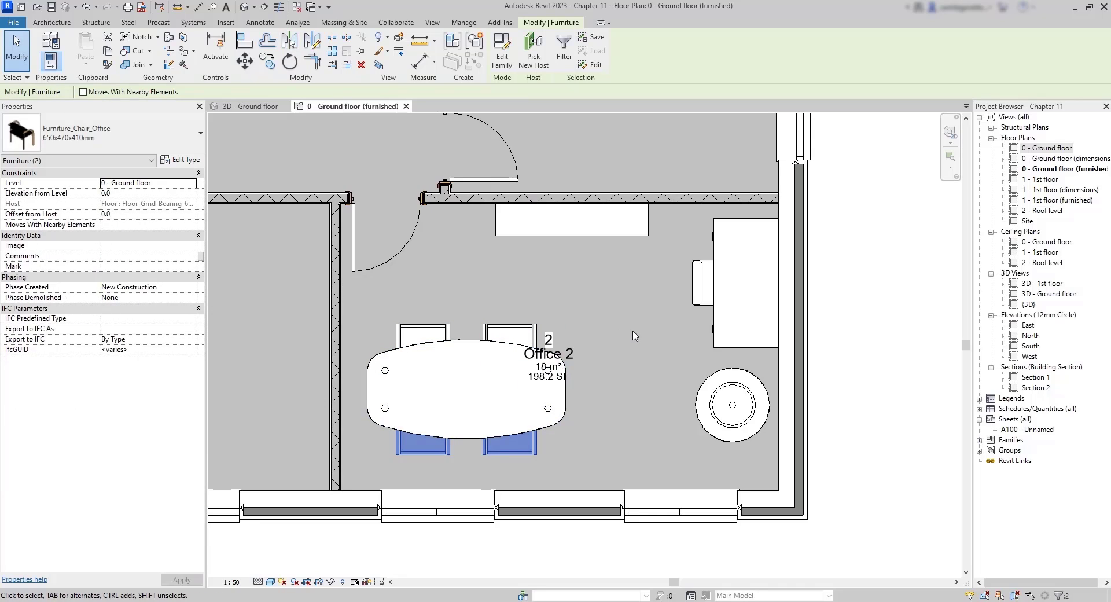
key(Escape)
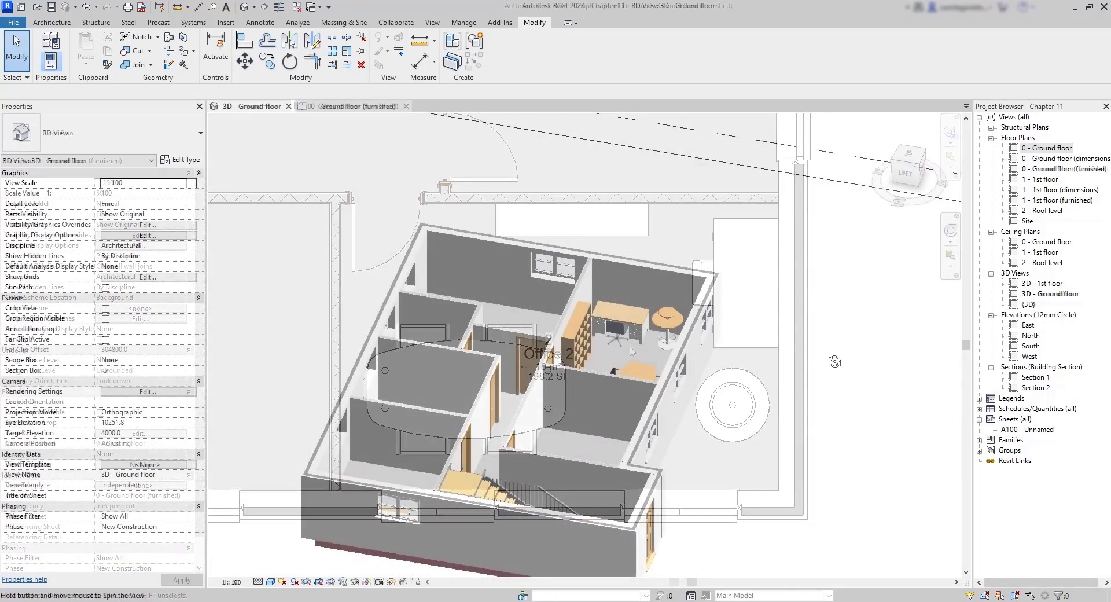
Step: Inspect the furnished Office 2 in the 3D - Ground floor view and delete its high-level cafe table
shift+middle_drag(694, 440, 689, 462)
shift+middle_drag(689, 463, 665, 463)
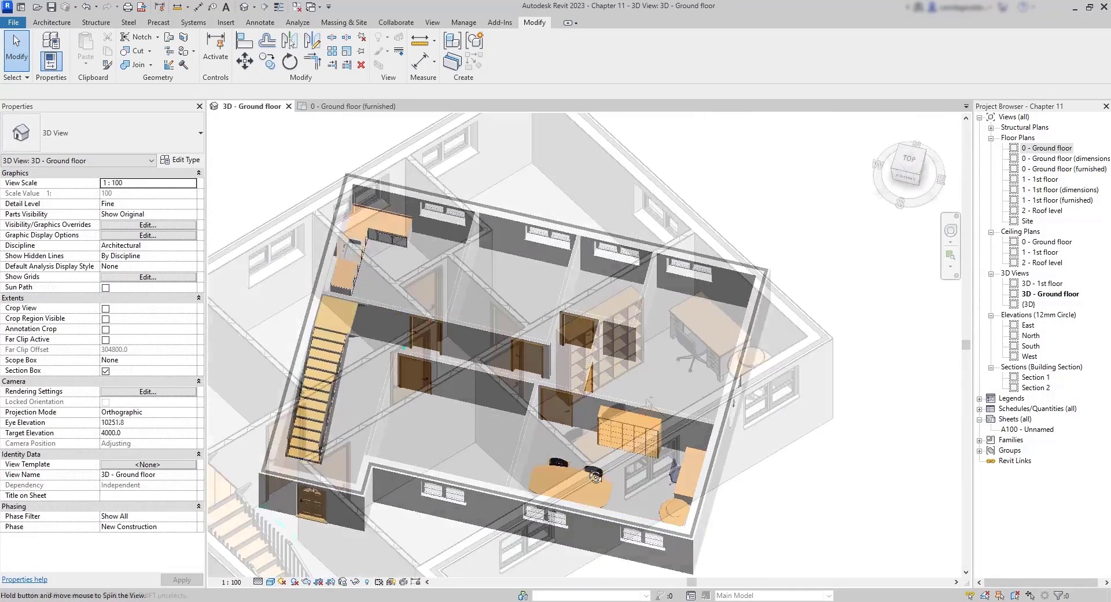
shift+middle_drag(716, 435, 665, 448)
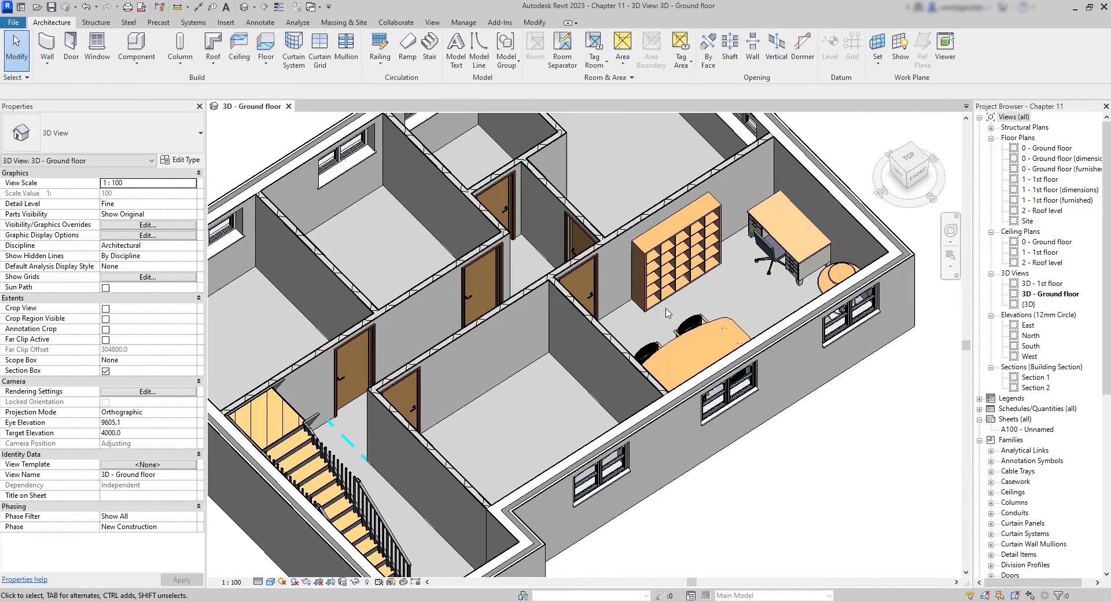
shift+middle_drag(669, 312, 840, 299)
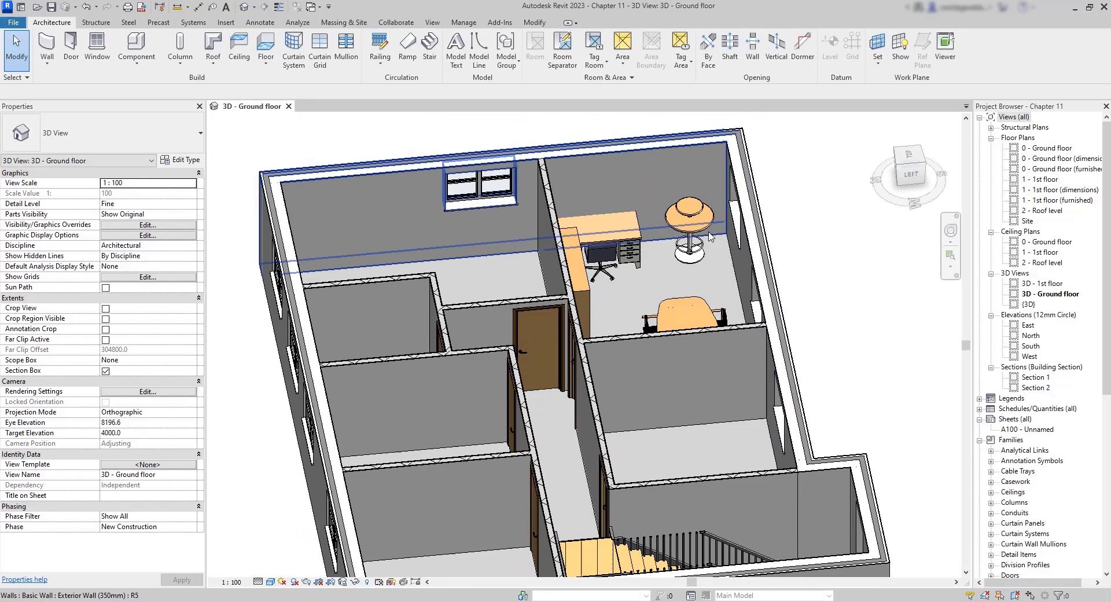
click(690, 234)
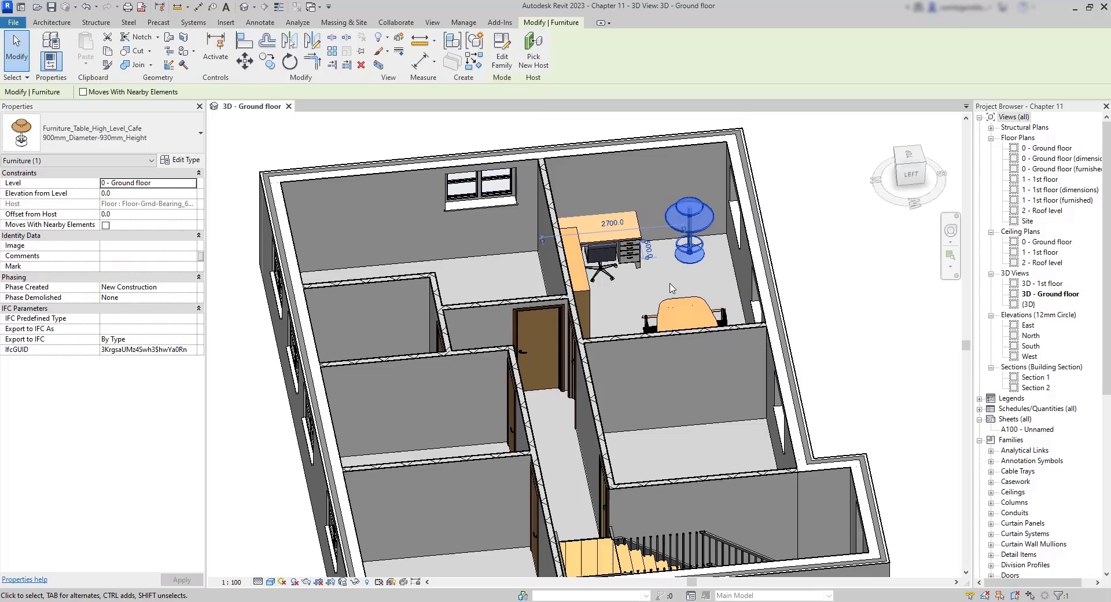
key(Escape)
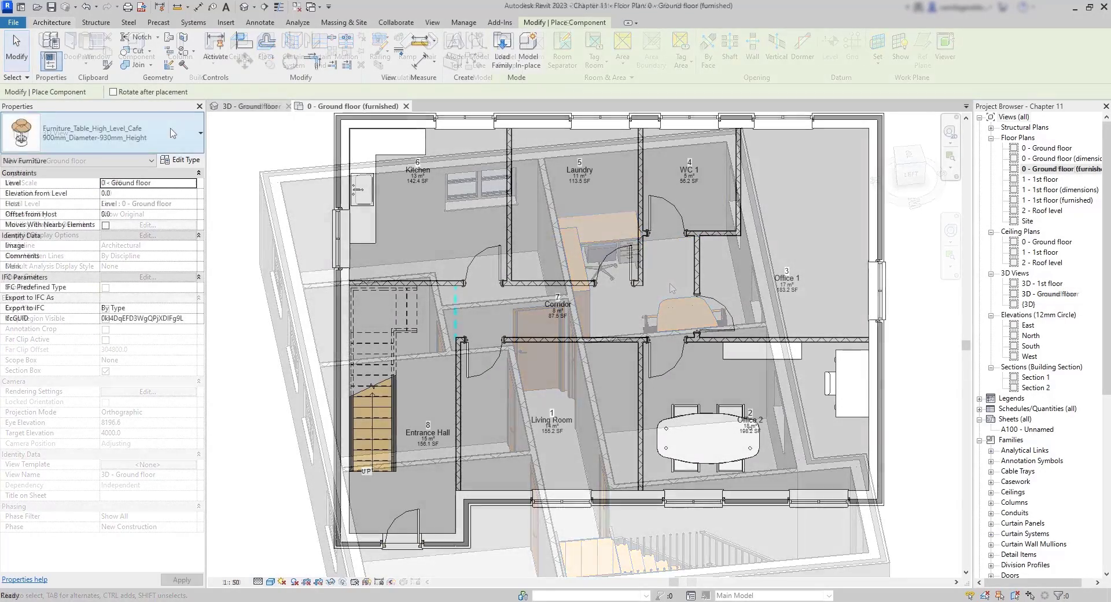
click(173, 133)
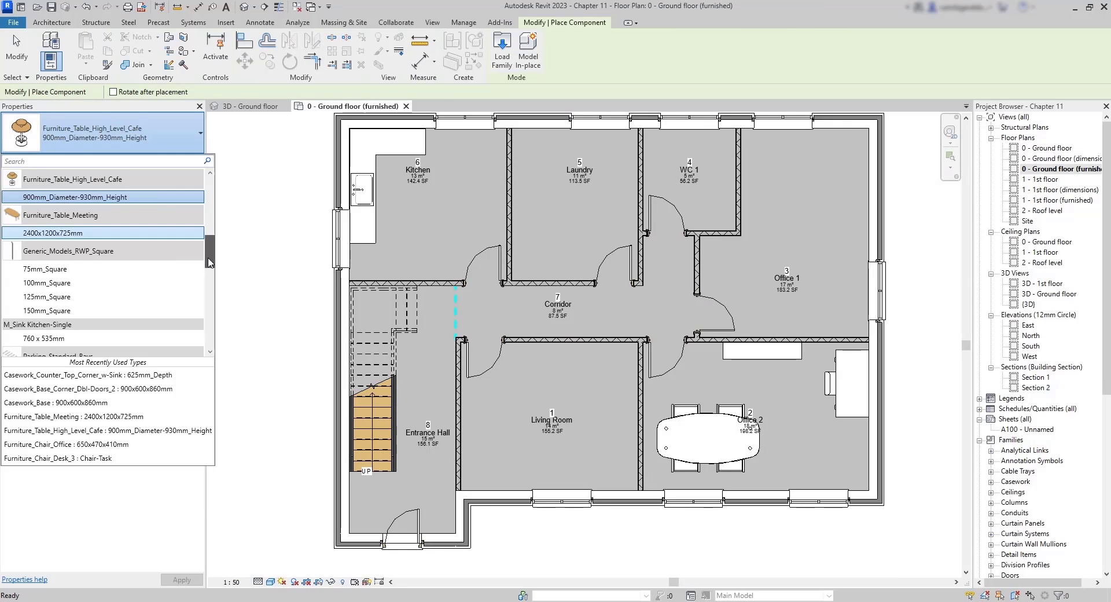
drag(211, 268, 217, 203)
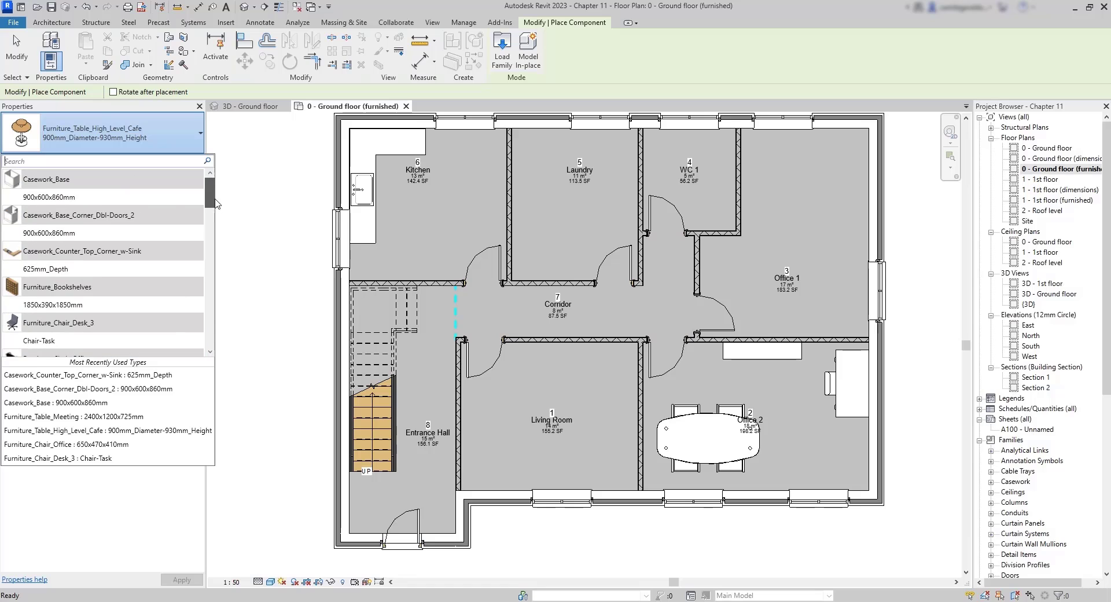
key(Escape)
key(Escape)
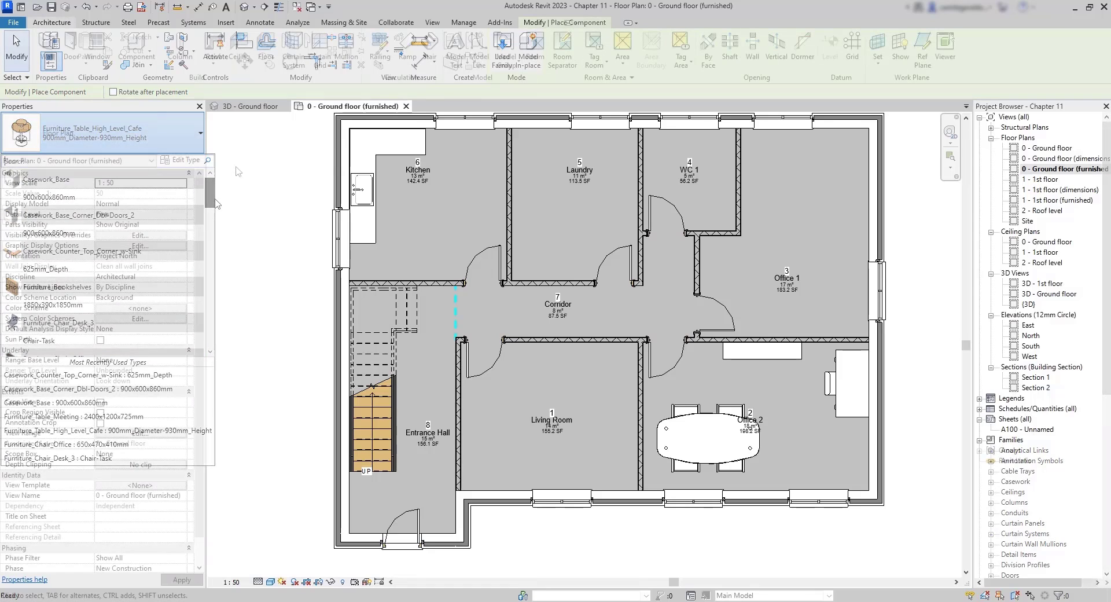
Step: Delete the Furniture_Table_High_Level_Cafe family from the project's loaded furniture families
click(979, 440)
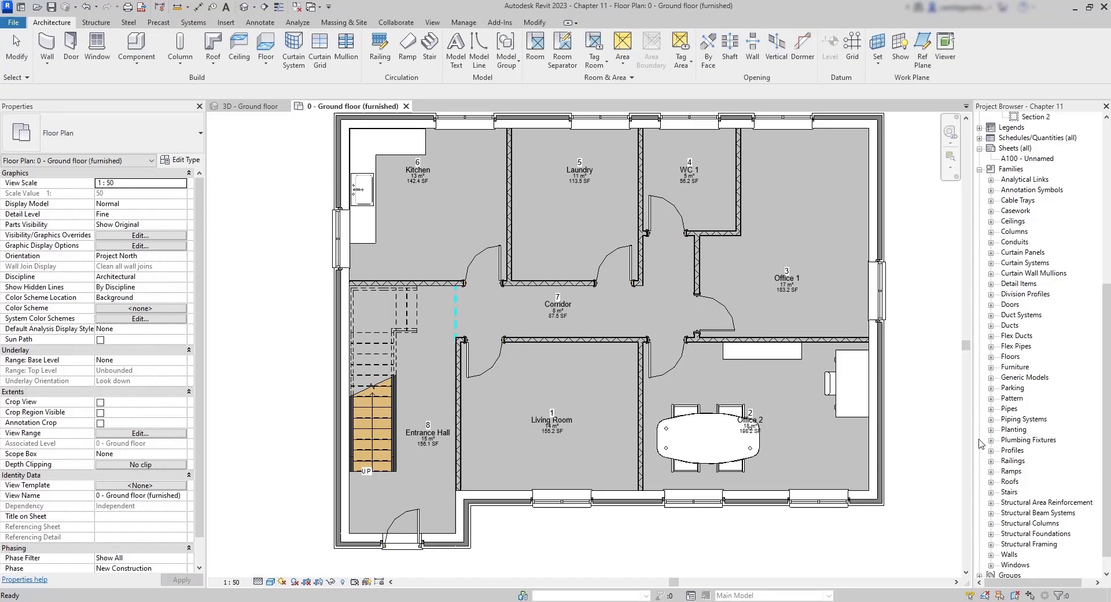
click(991, 367)
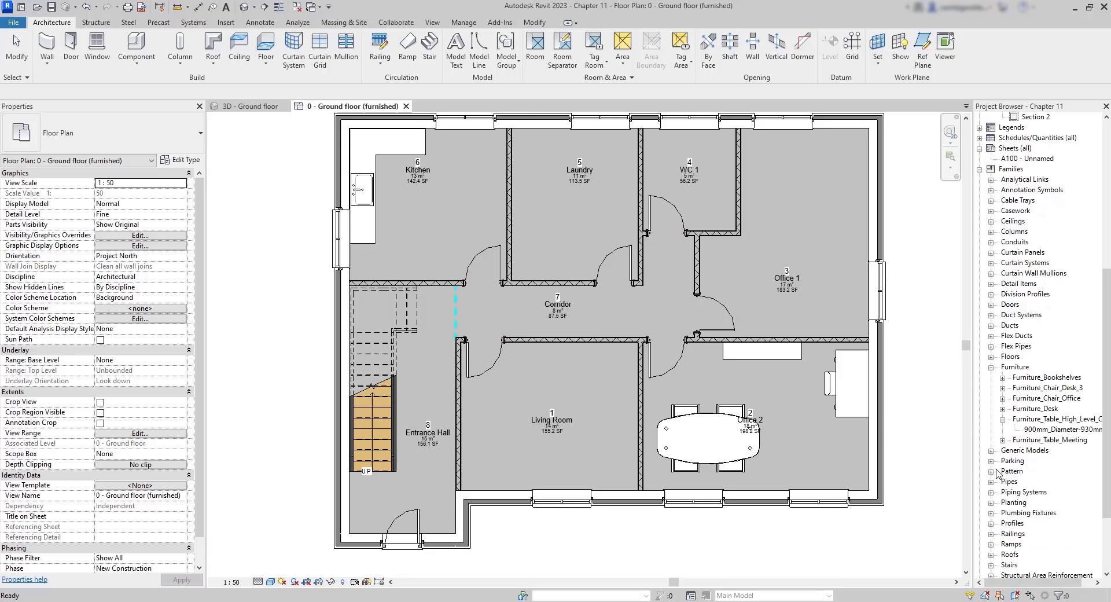
drag(1007, 583, 1030, 590)
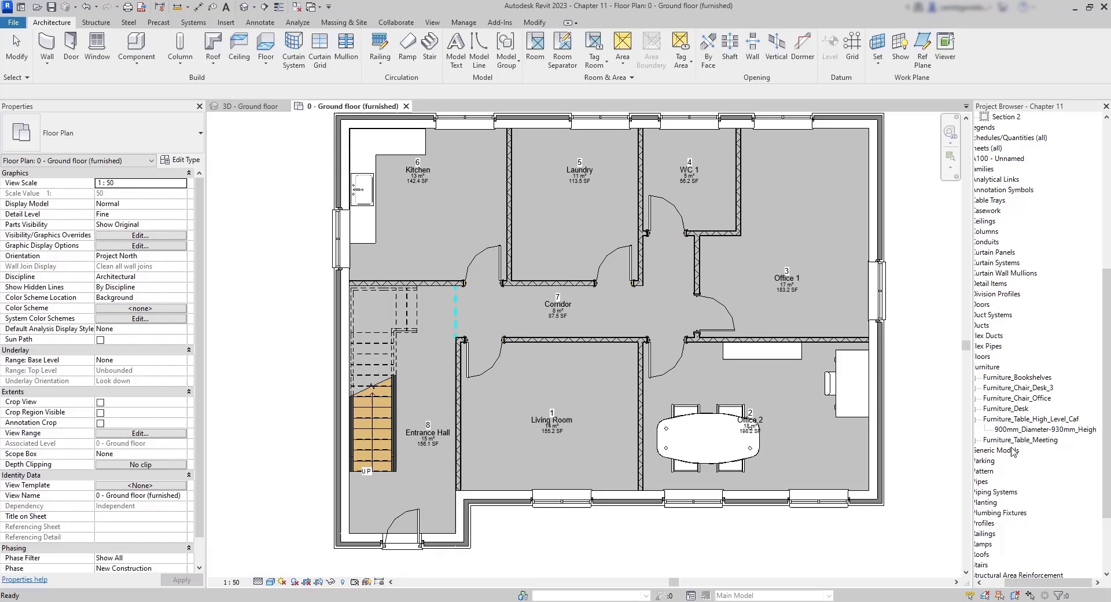
click(1017, 422)
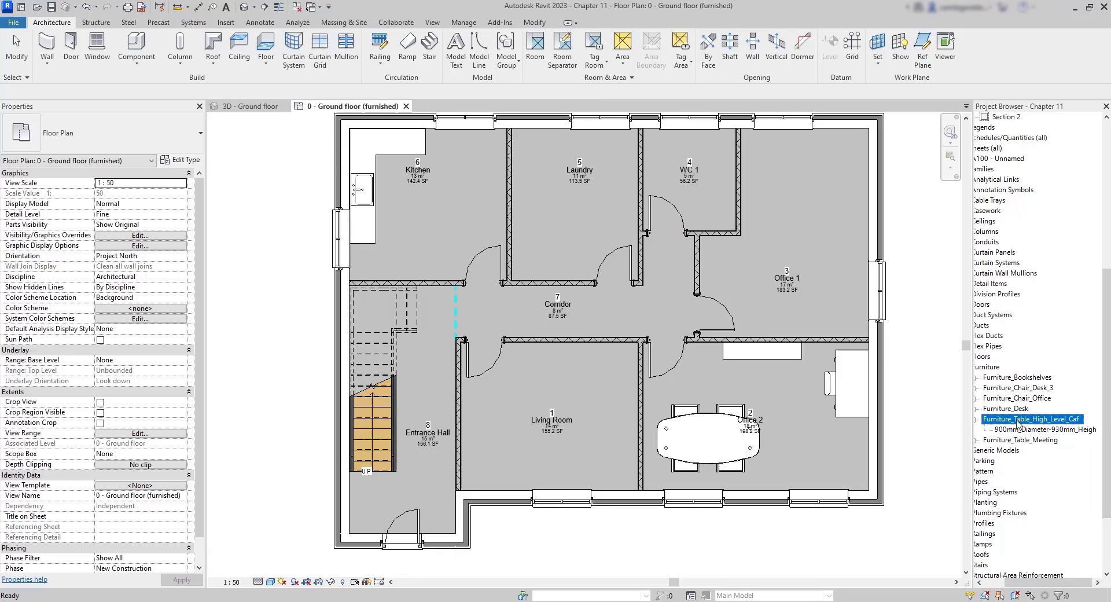
right_click(1017, 422)
click(989, 444)
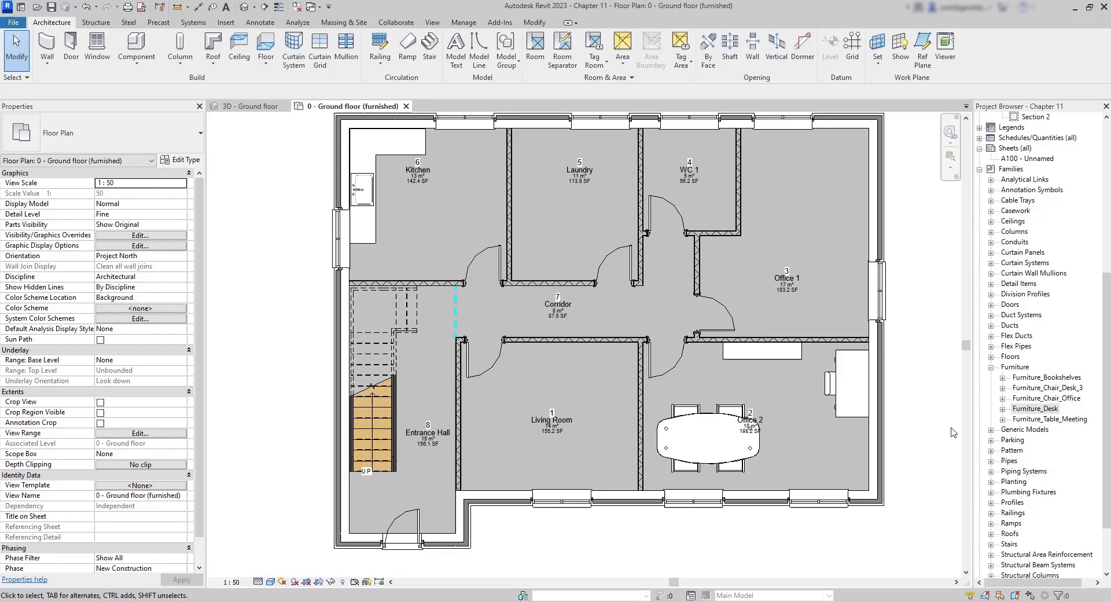
Step: Check the placeable component types to see whether the high-level cafe table family is still available
click(136, 57)
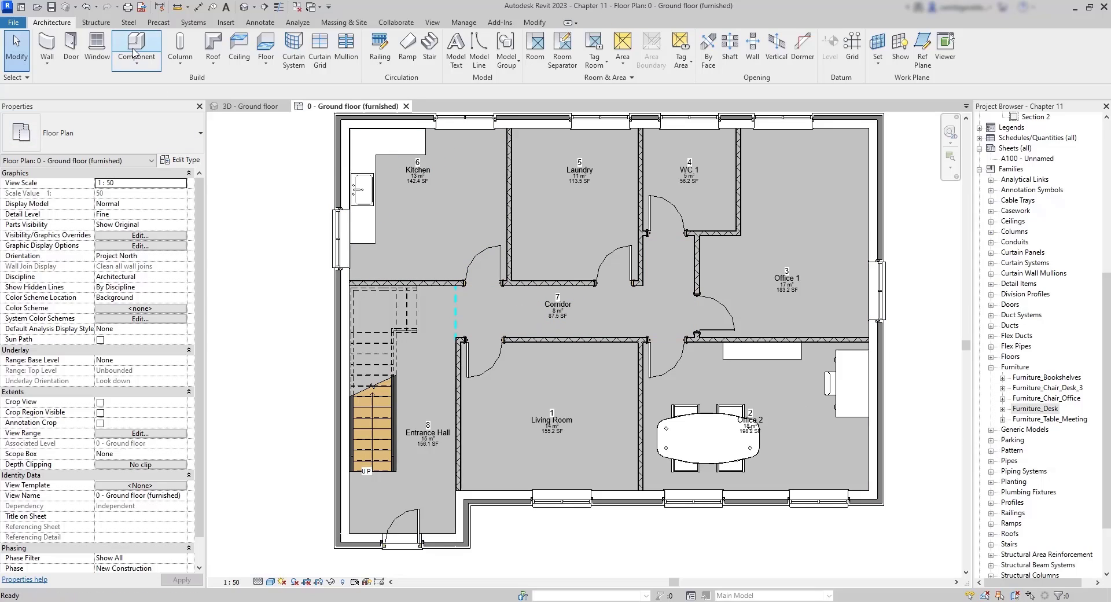
click(175, 132)
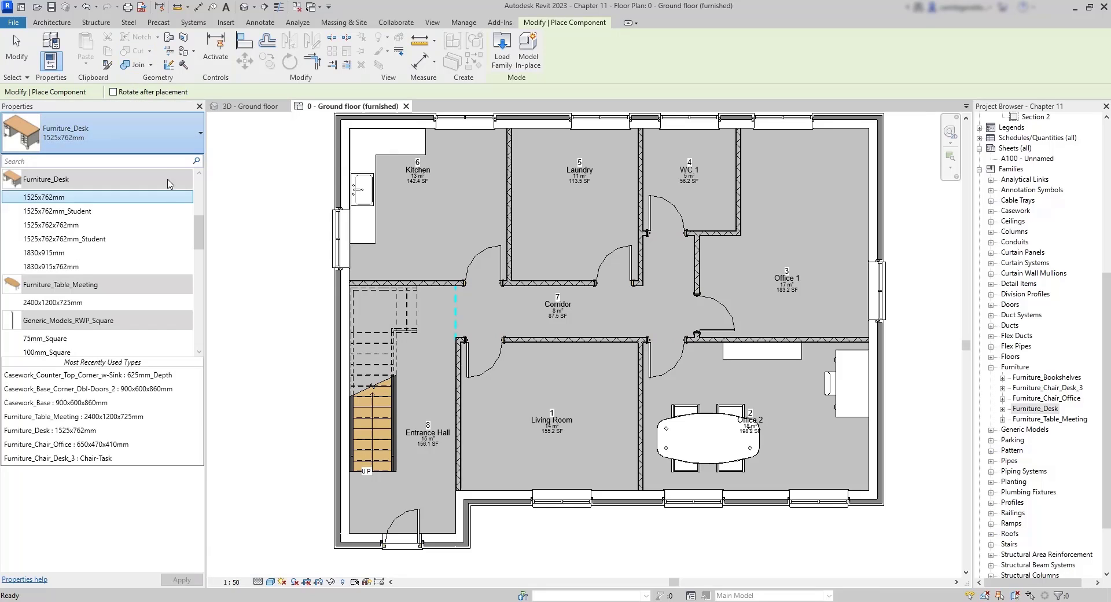
scroll(202, 238, up, 2)
scroll(202, 234, down, 5)
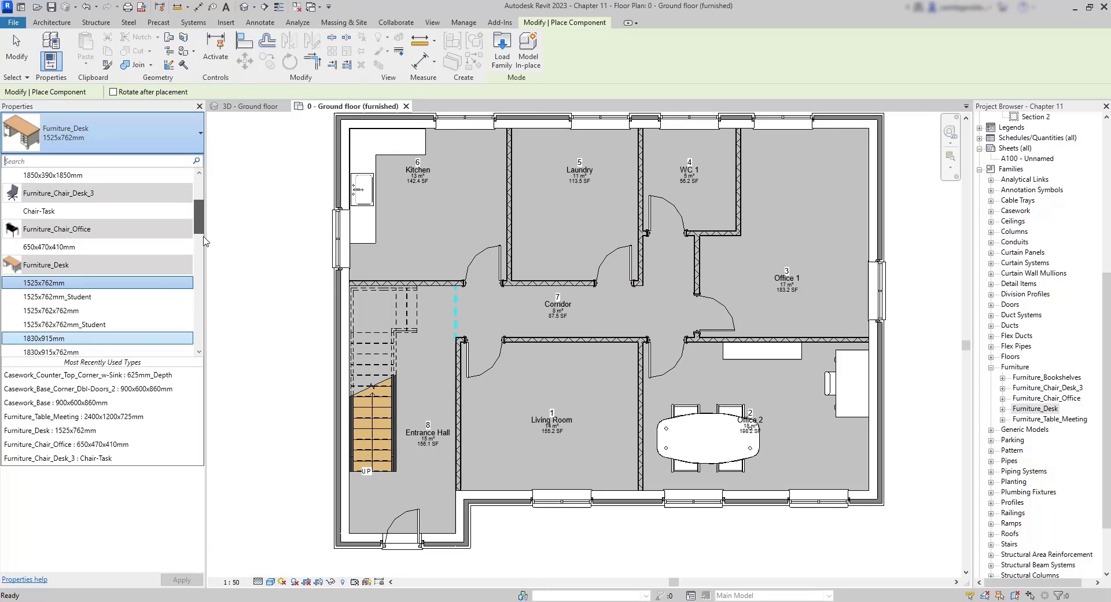
click(242, 271)
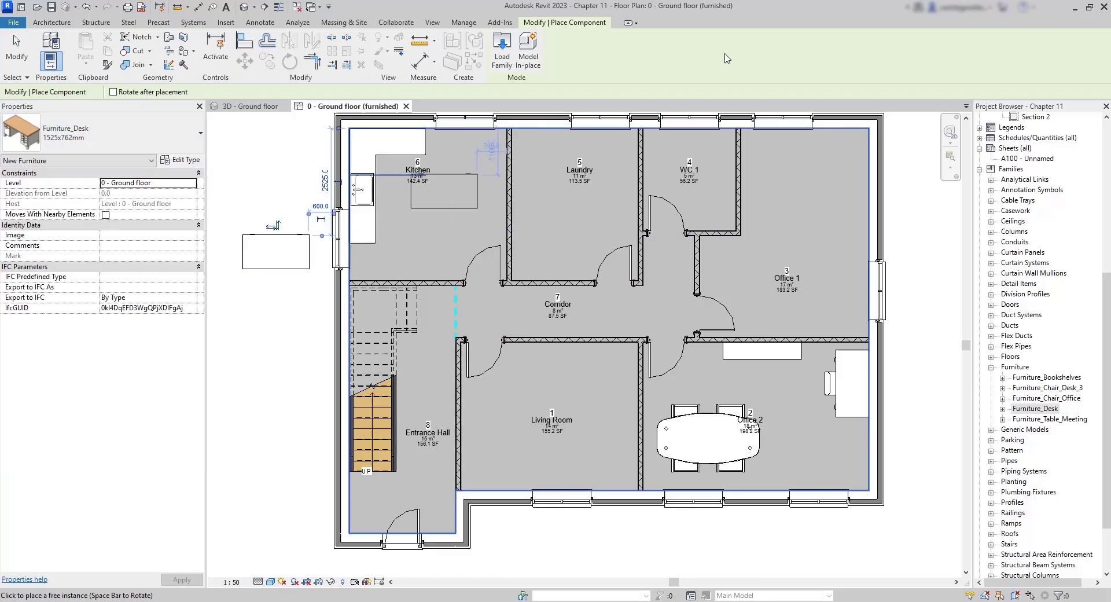
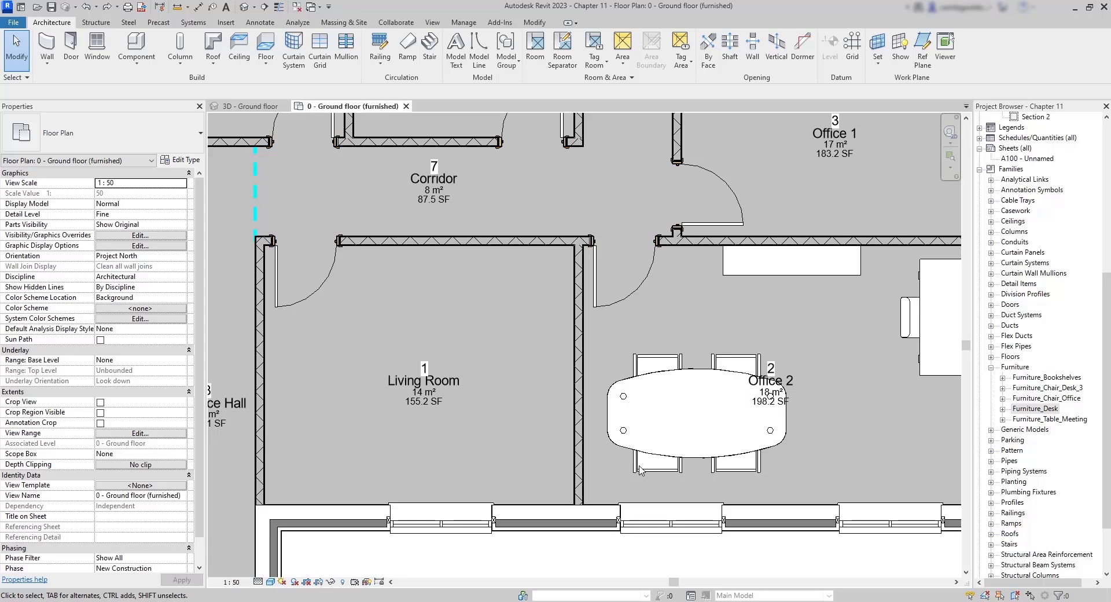
Step: Group the Office 2 meeting table and its four chairs as "Table and chairs (office 2)" and move the group slightly down toward the windows
click(636, 466)
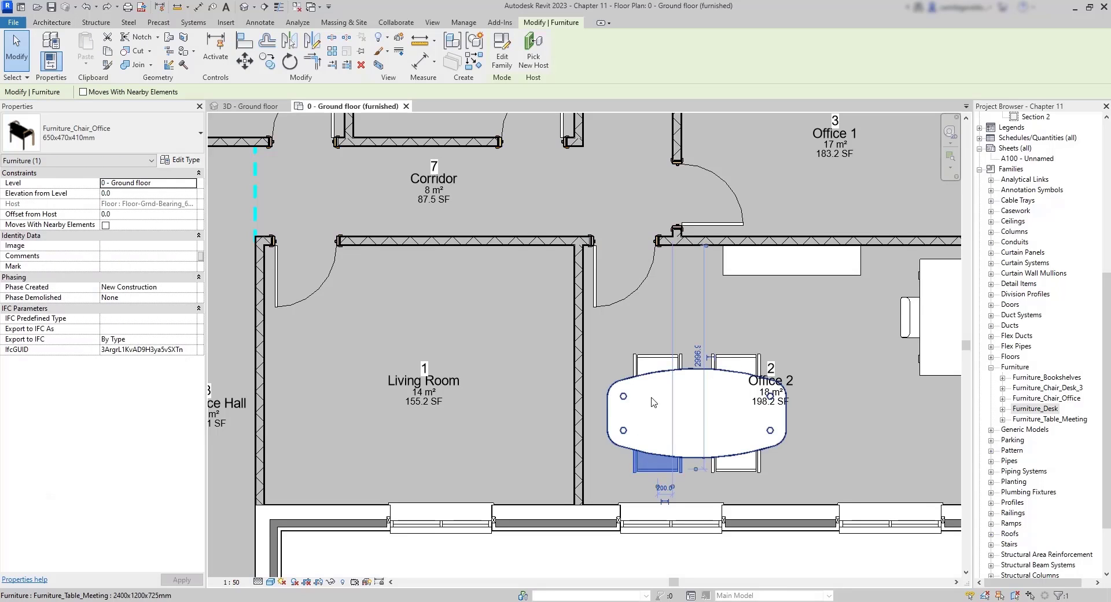
ctrl+click(657, 365)
ctrl+click(735, 365)
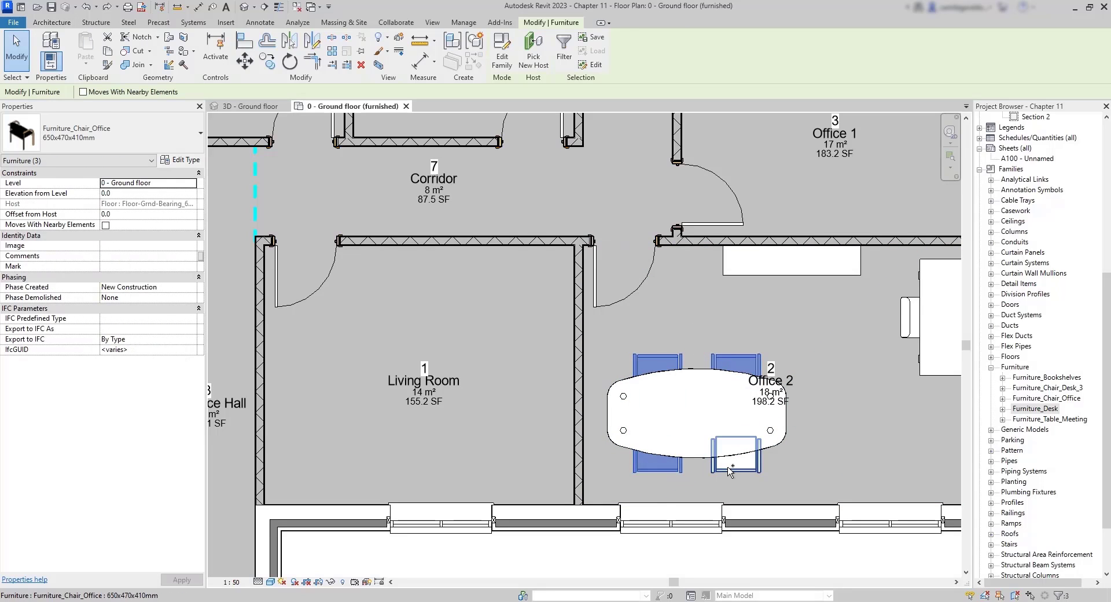
ctrl+click(728, 464)
ctrl+click(698, 458)
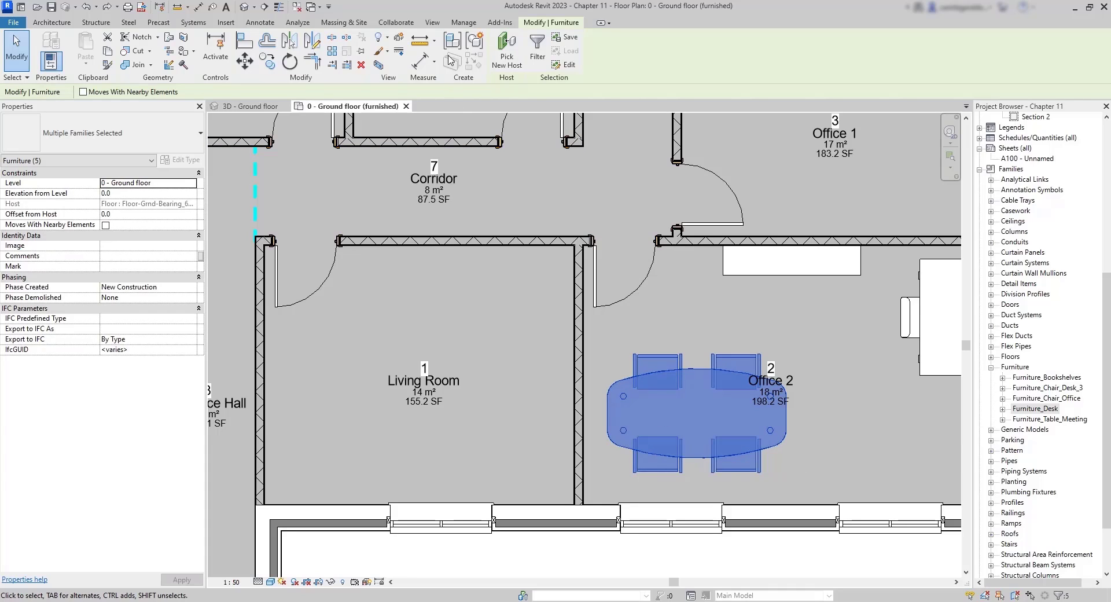
click(473, 41)
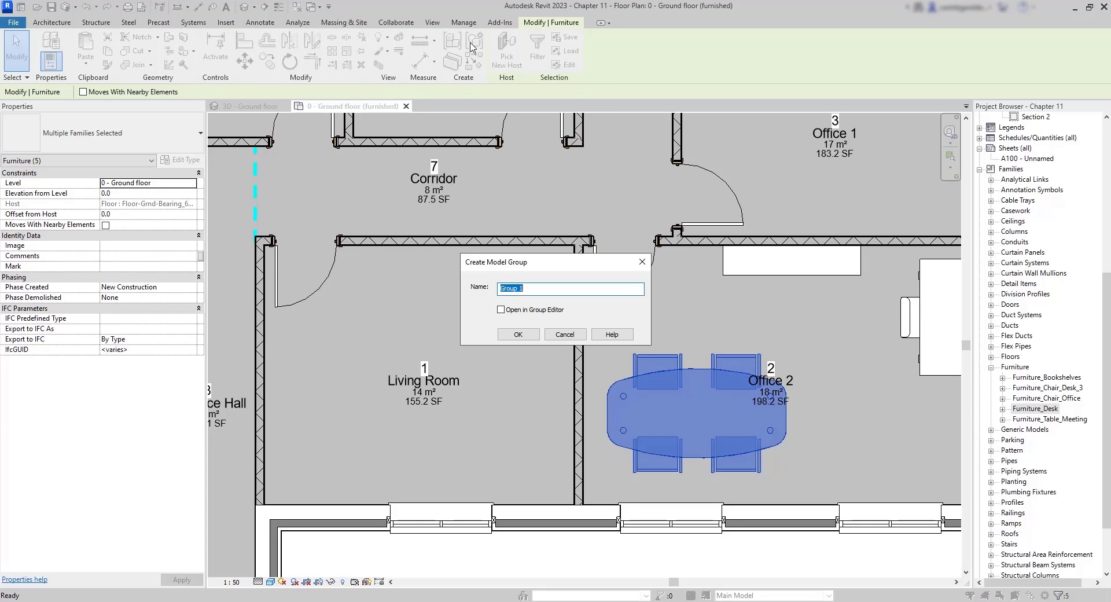
text(Table and chairs (office 2)
click(518, 335)
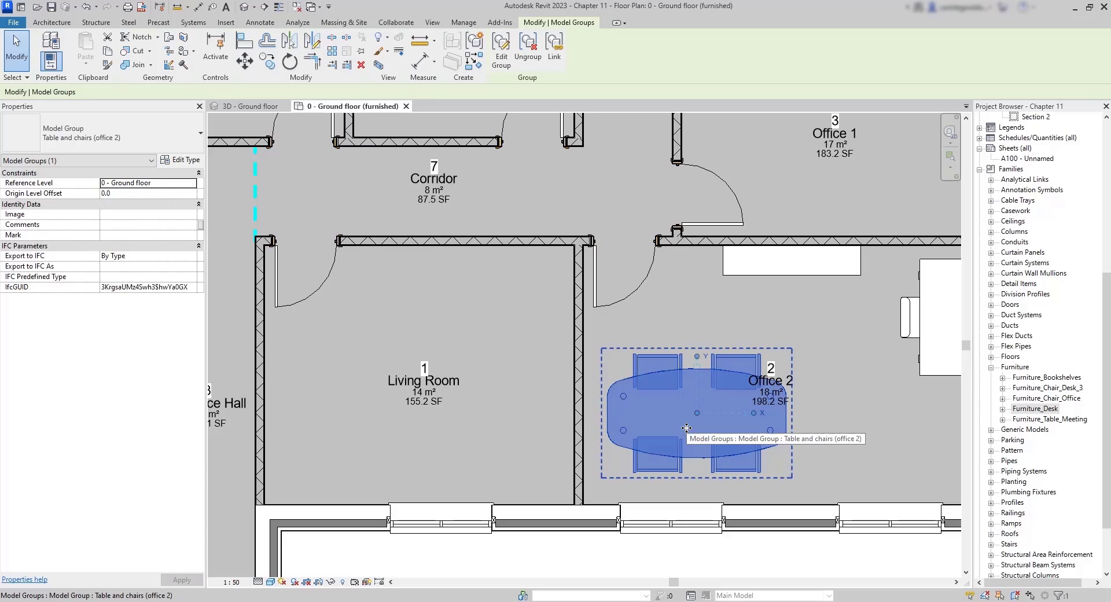
drag(697, 422, 684, 441)
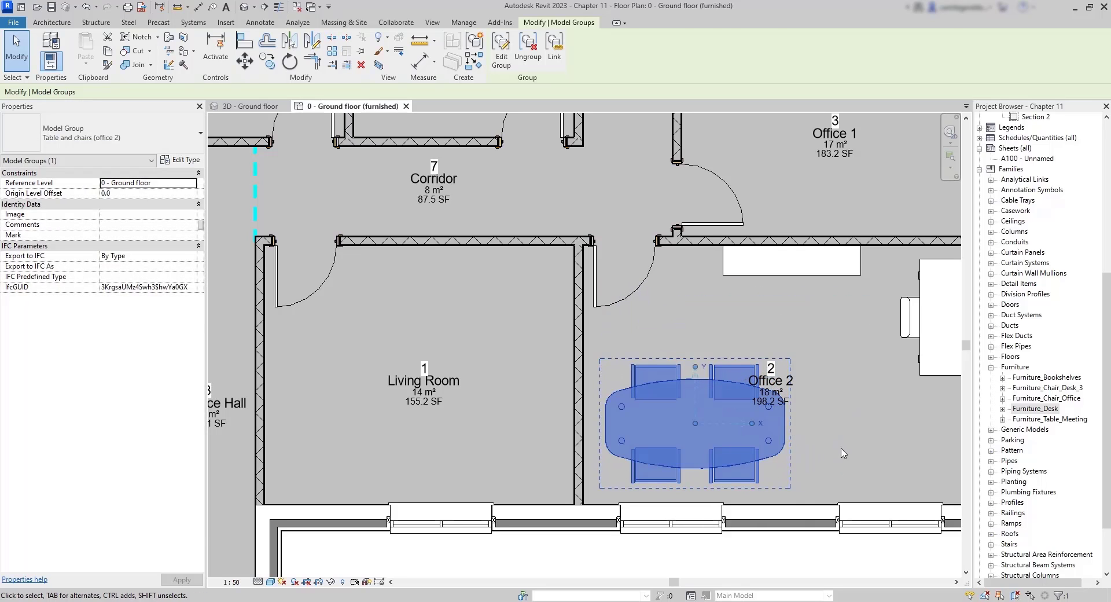
key(Escape)
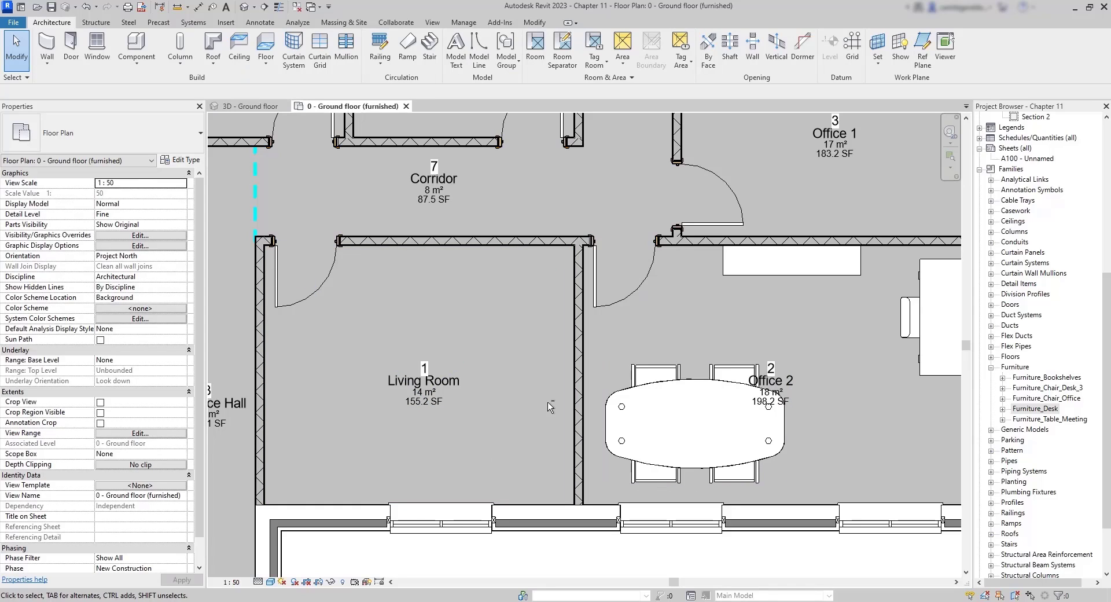
Step: Group the Office 2 desk and its chair as a model group named "Desk and chair (office 2)"
middle_drag(843, 397, 708, 430)
click(726, 401)
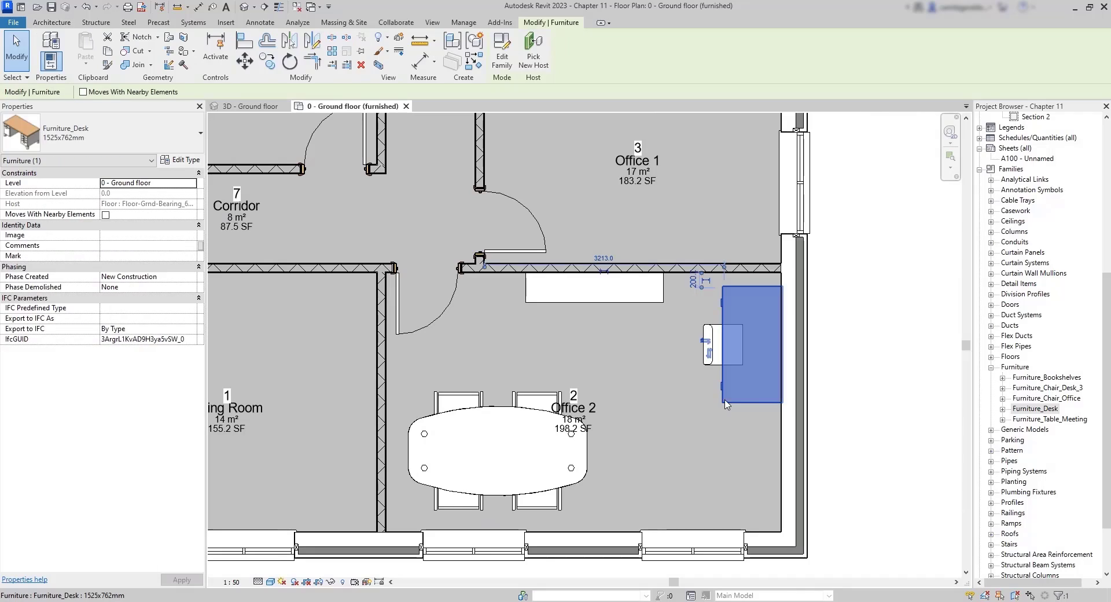
ctrl+click(706, 363)
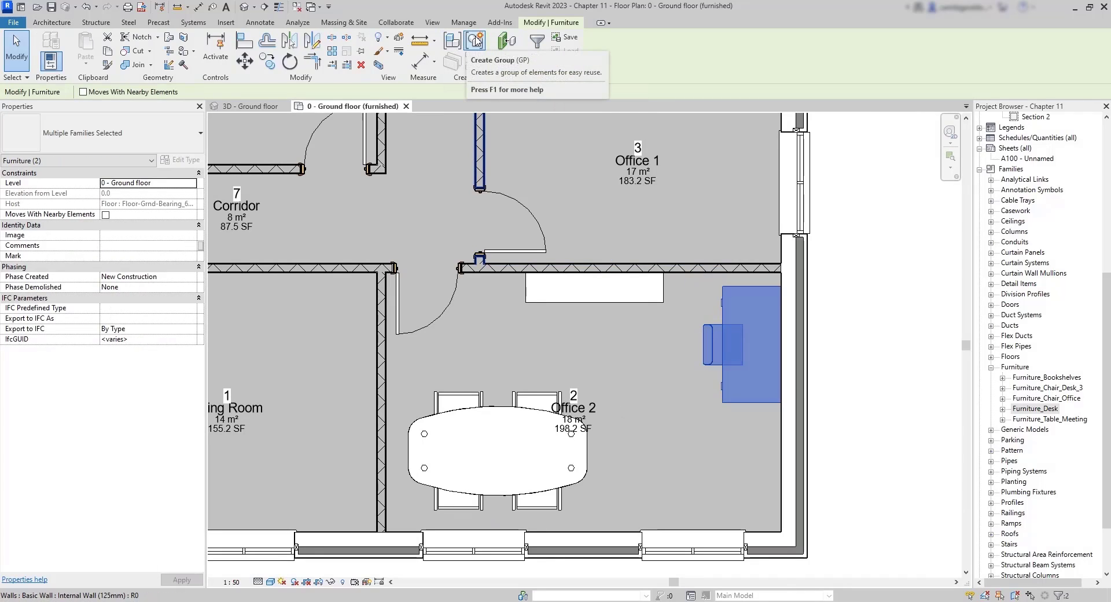
click(475, 41)
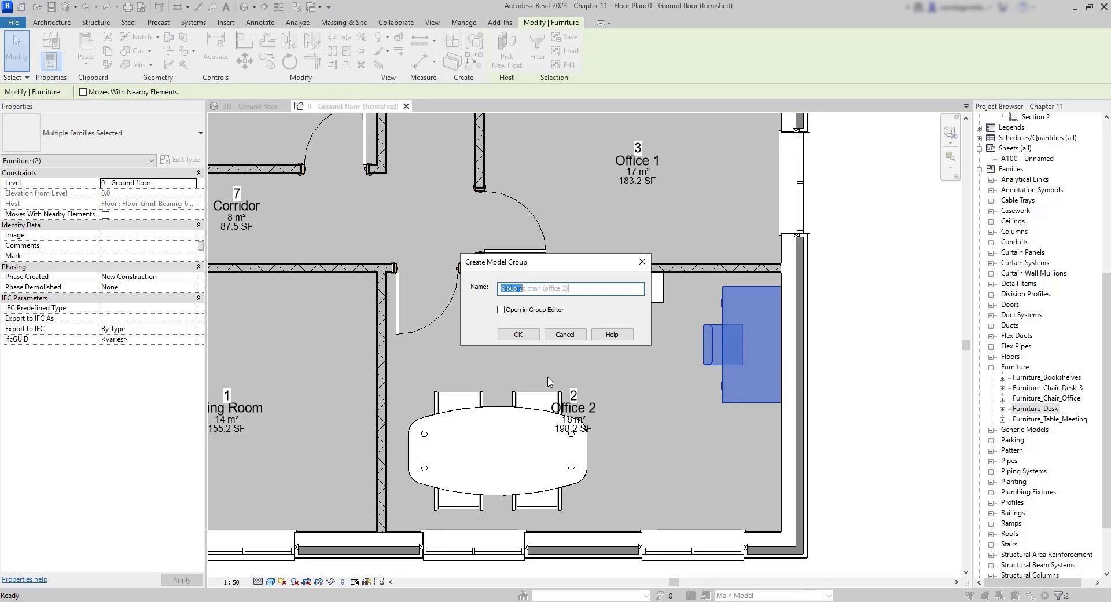
text(Desk and chair (office 2))
click(518, 334)
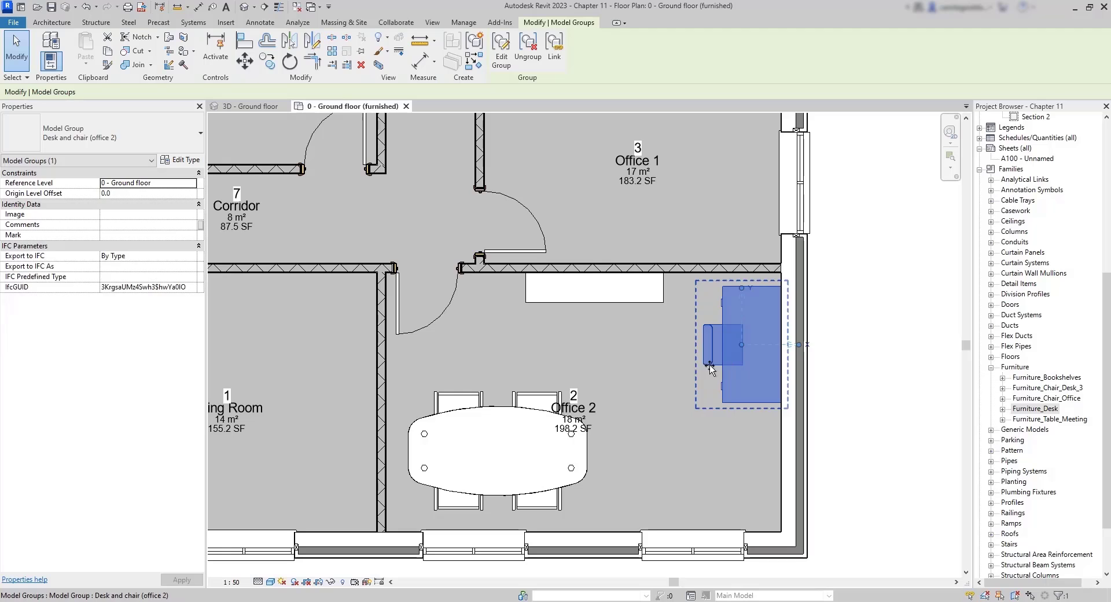
click(670, 409)
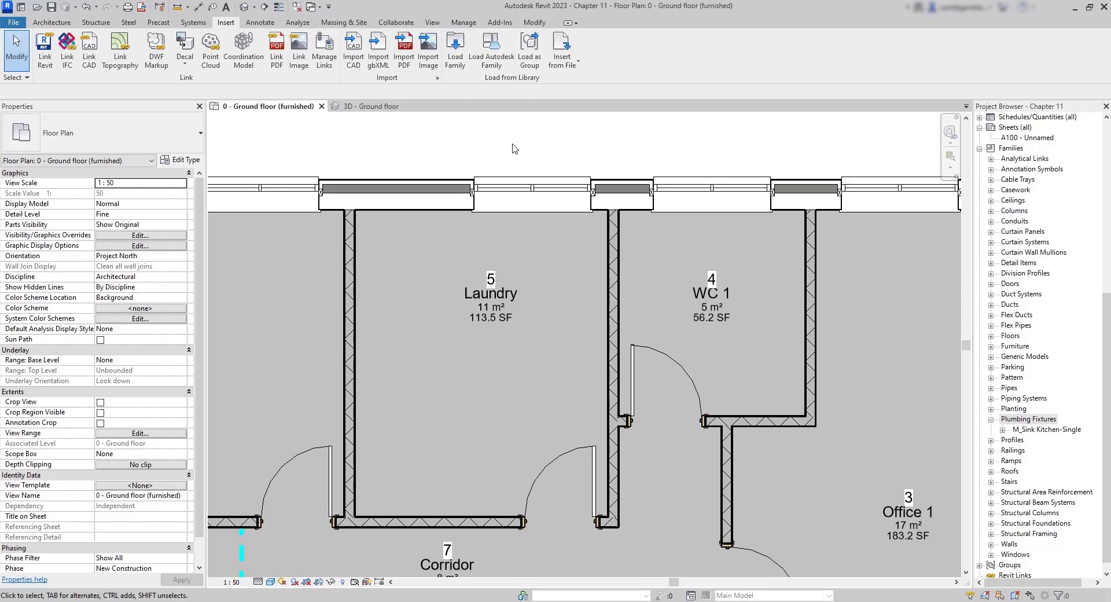
Step: Load the Plumbing_Fixtures_Shower_Tray_Corner_Bevel family from the Autodesk library's Plumbing/Architectural/Fixtures/Showers category
click(504, 59)
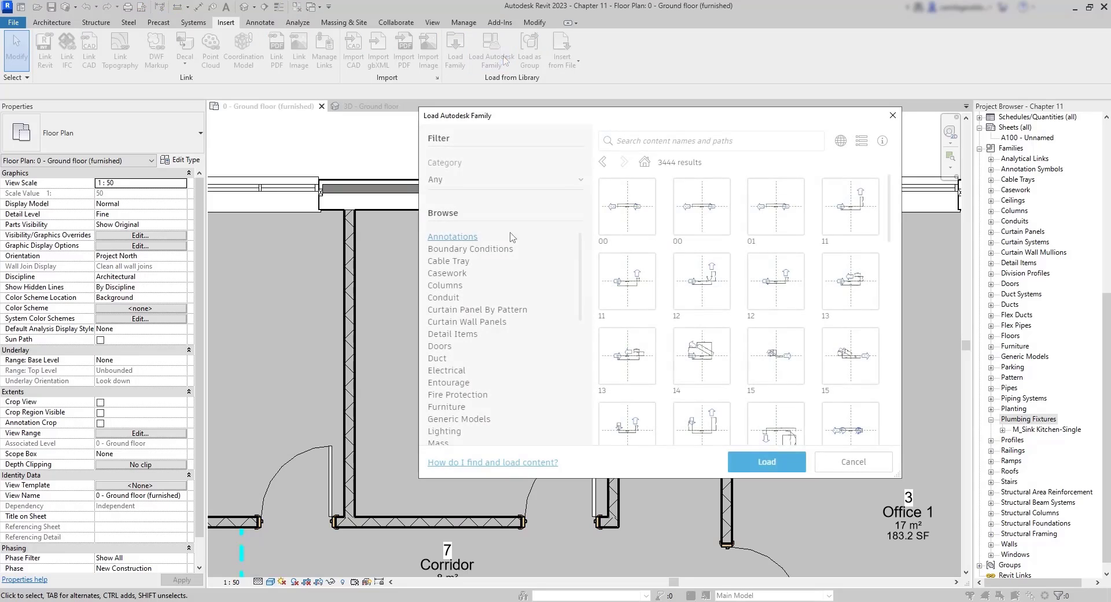
scroll(576, 247, down, 5)
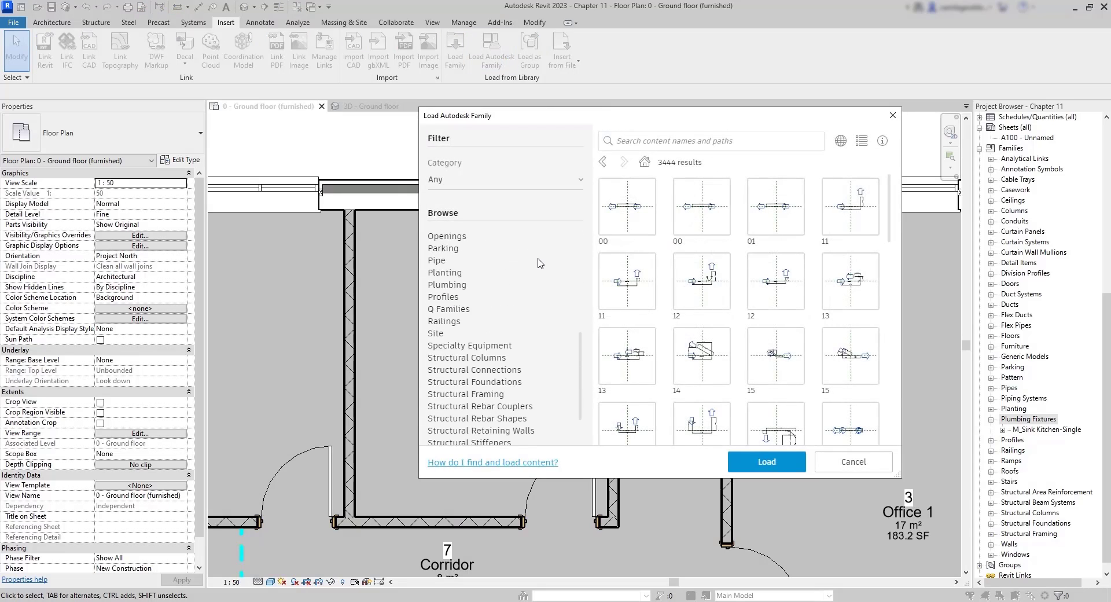
click(447, 285)
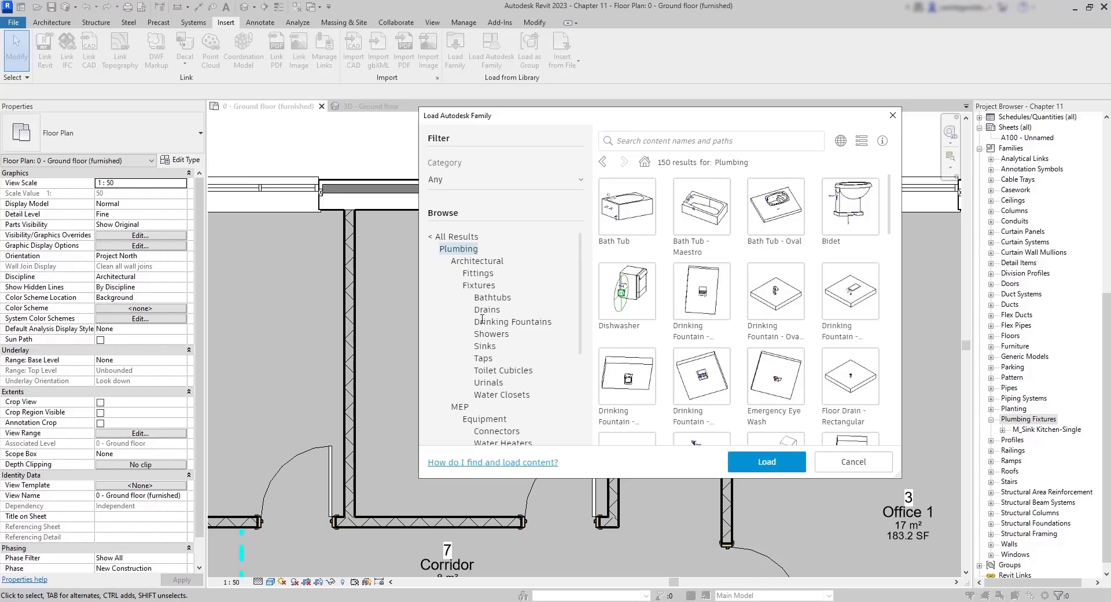
click(491, 334)
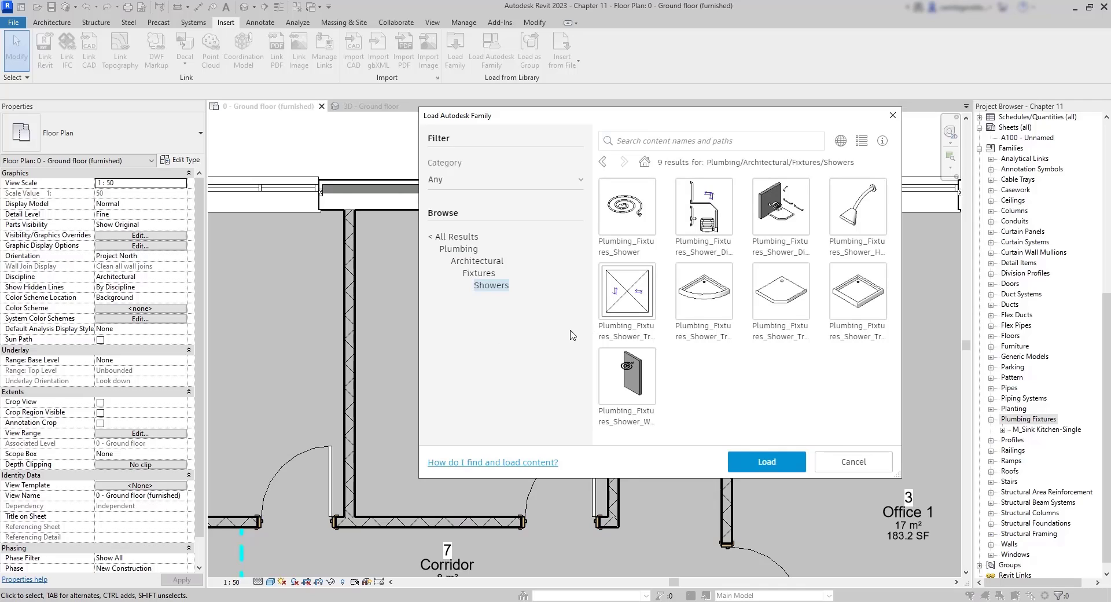
click(789, 302)
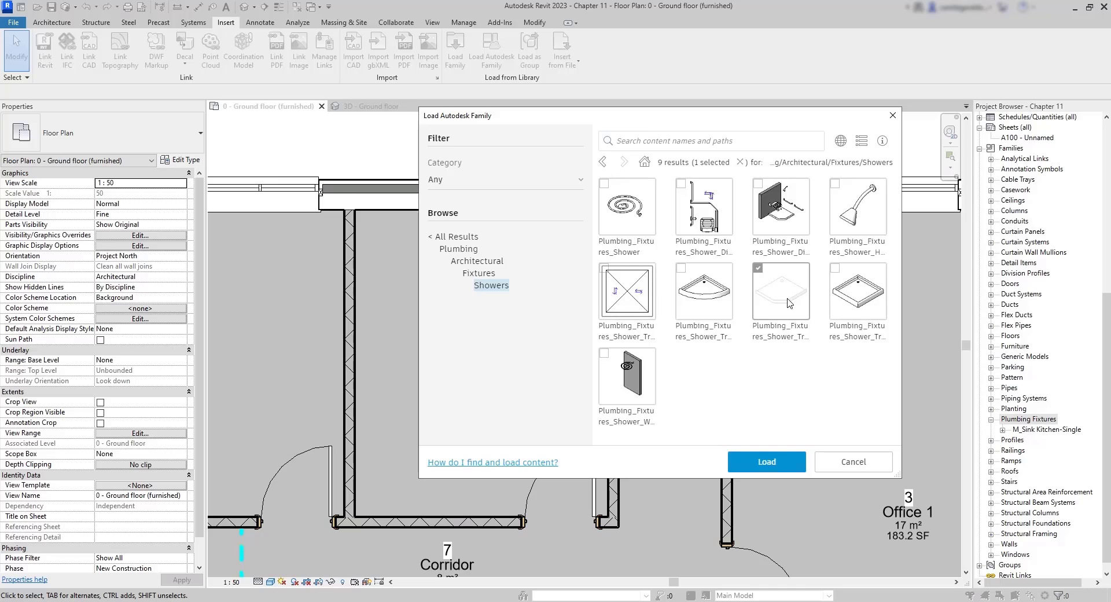
click(766, 463)
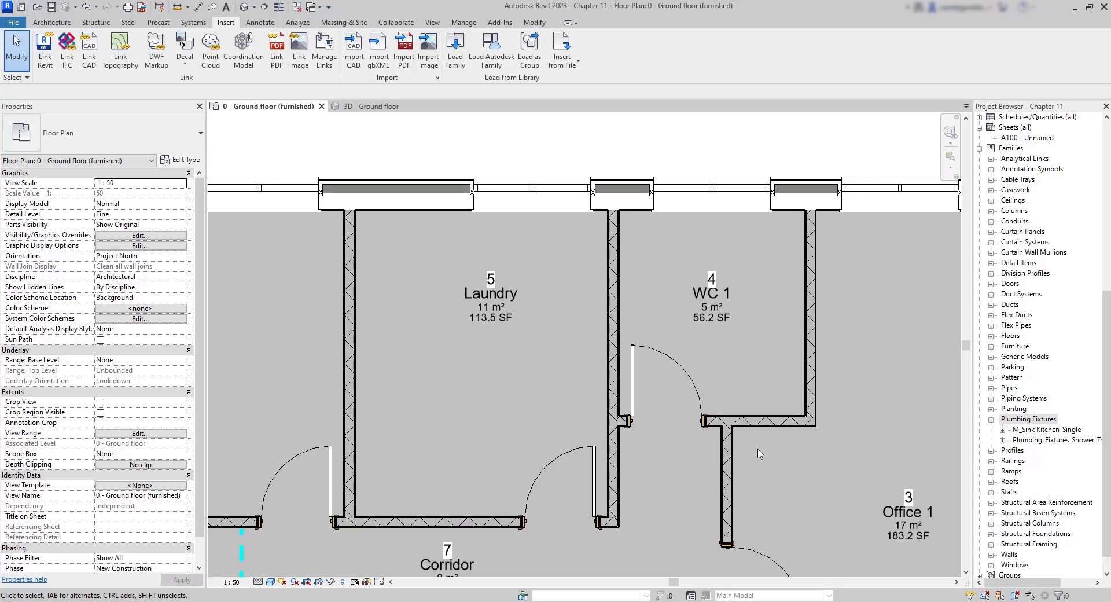
Step: Place the Porcelain_Shower_Tray in WC 1's lower right corner, rotated so its bevelled corner faces into the room
key(c)
key(m)
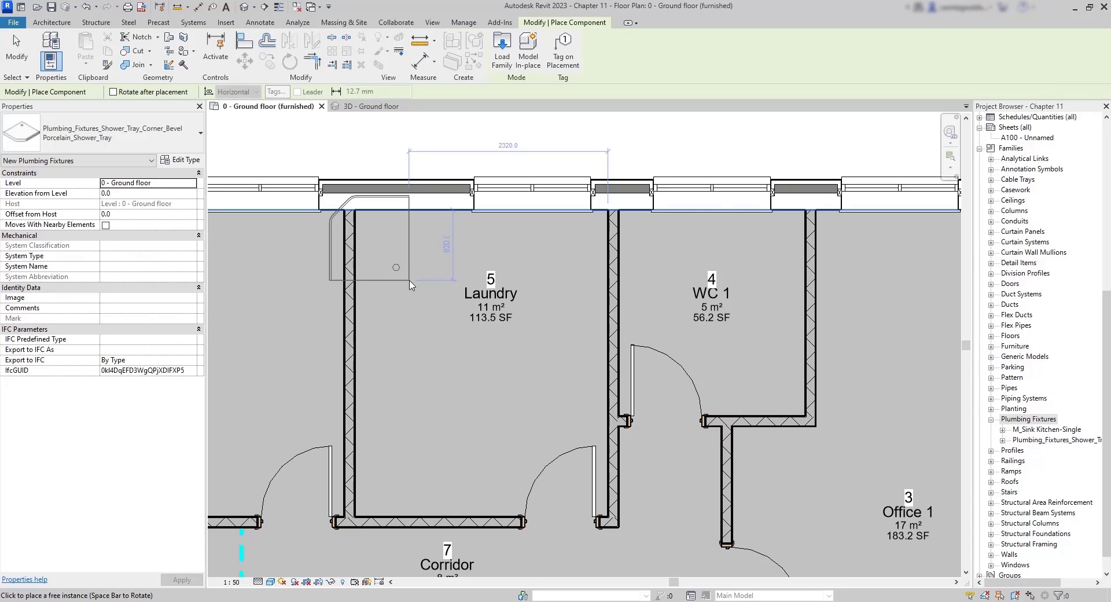
key(space)
key(space)
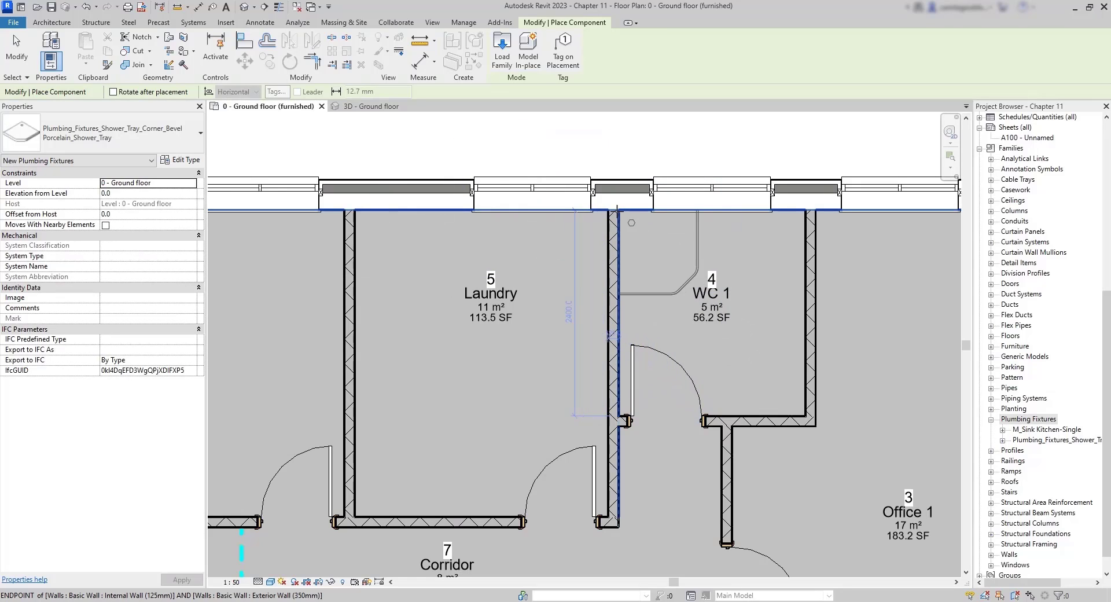
key(space)
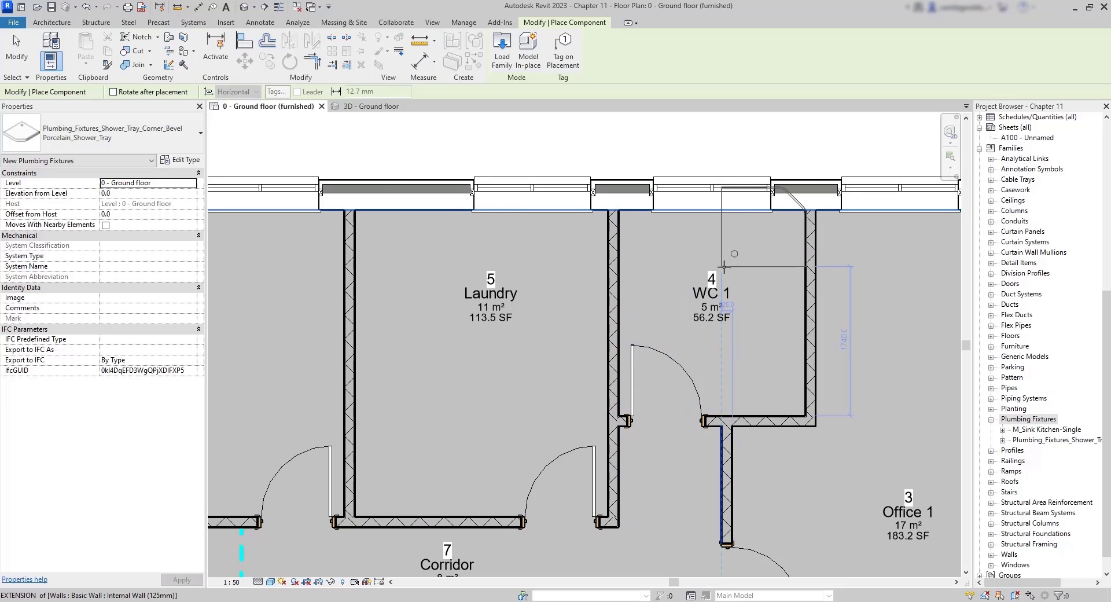
key(space)
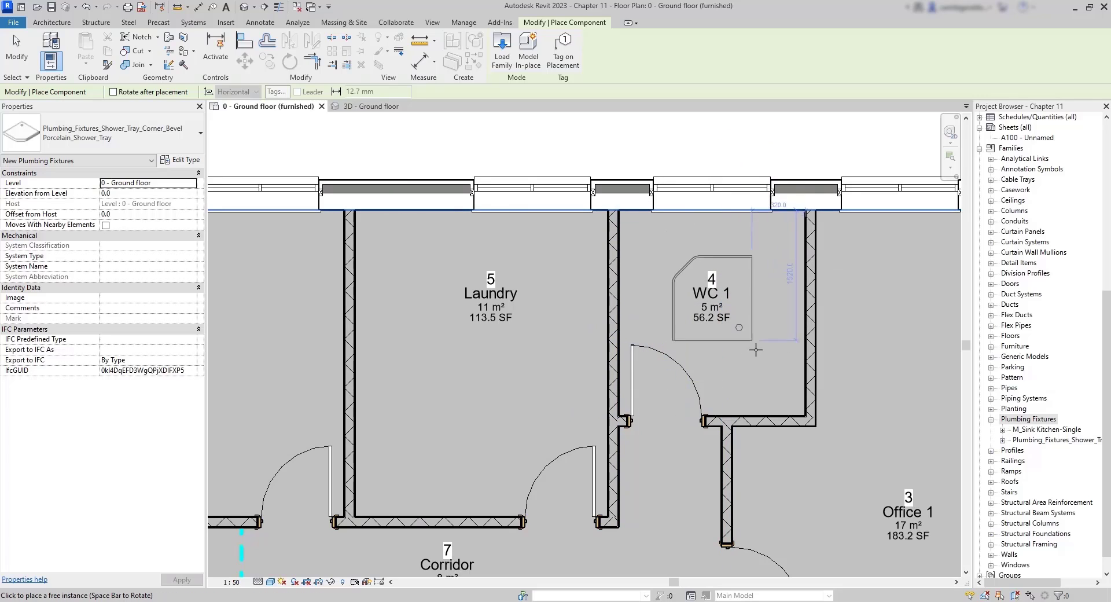
click(803, 415)
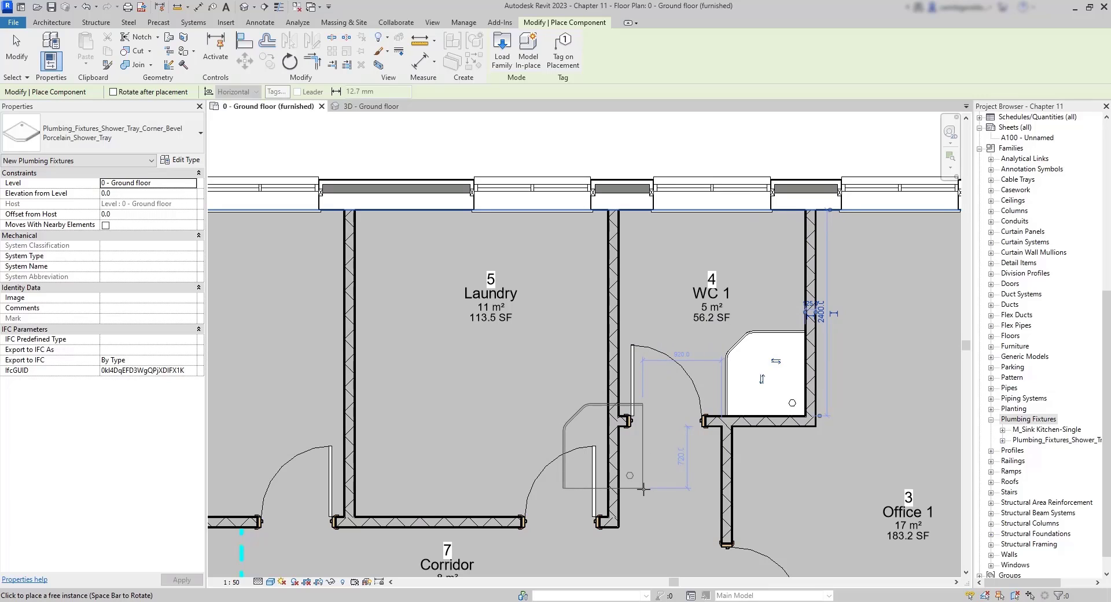
key(Escape)
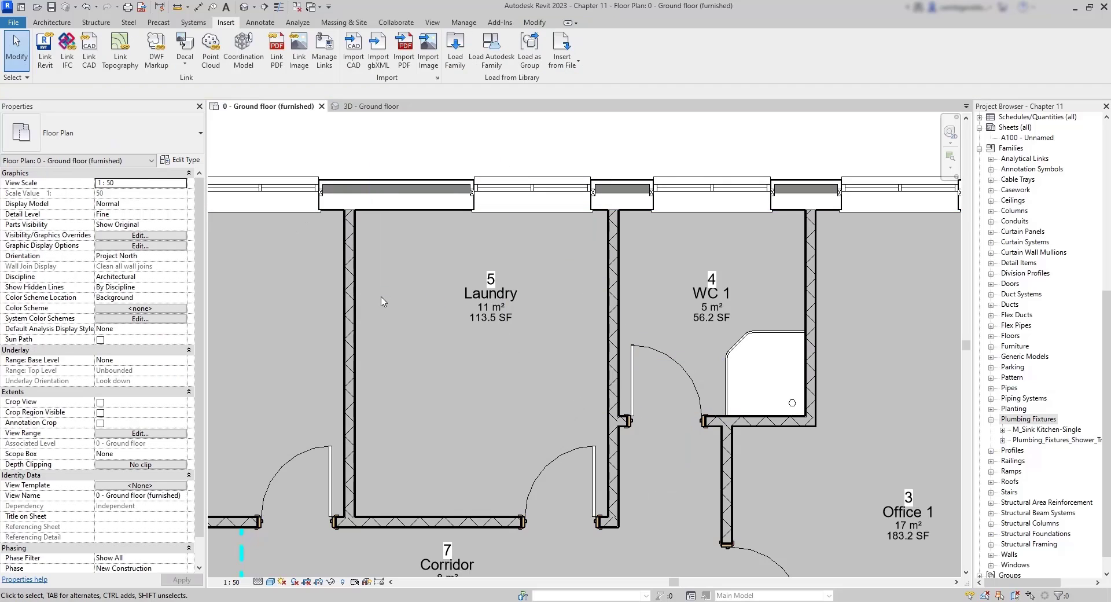
Step: Load the Plumbing_Fixtures_WC_Wall_Mounted family from the Autodesk library's Plumbing/Architectural/Fixtures/Water Closets category
click(489, 58)
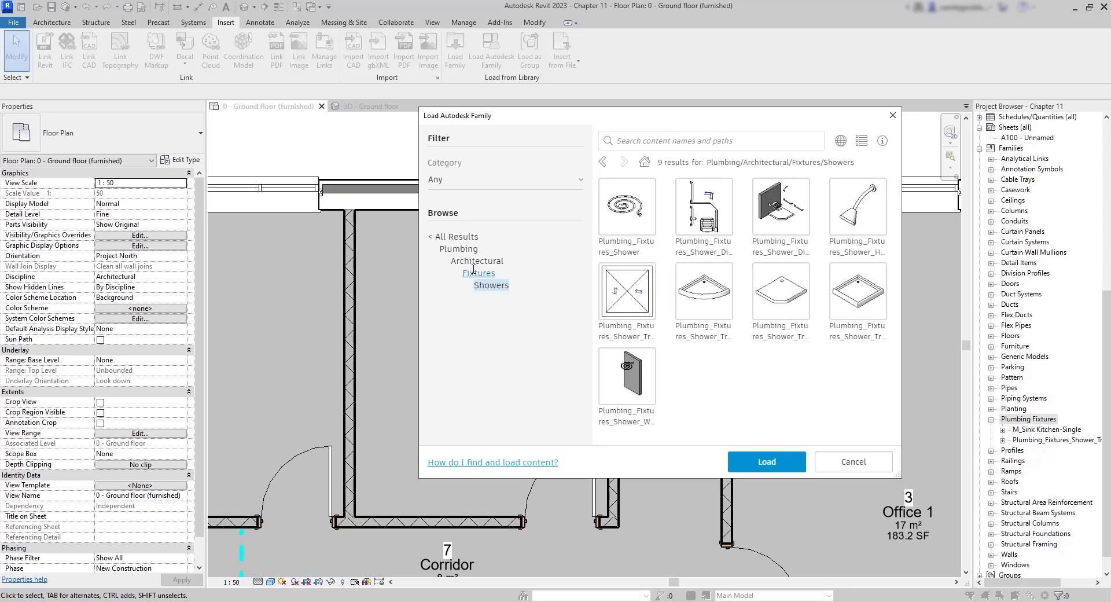
click(474, 270)
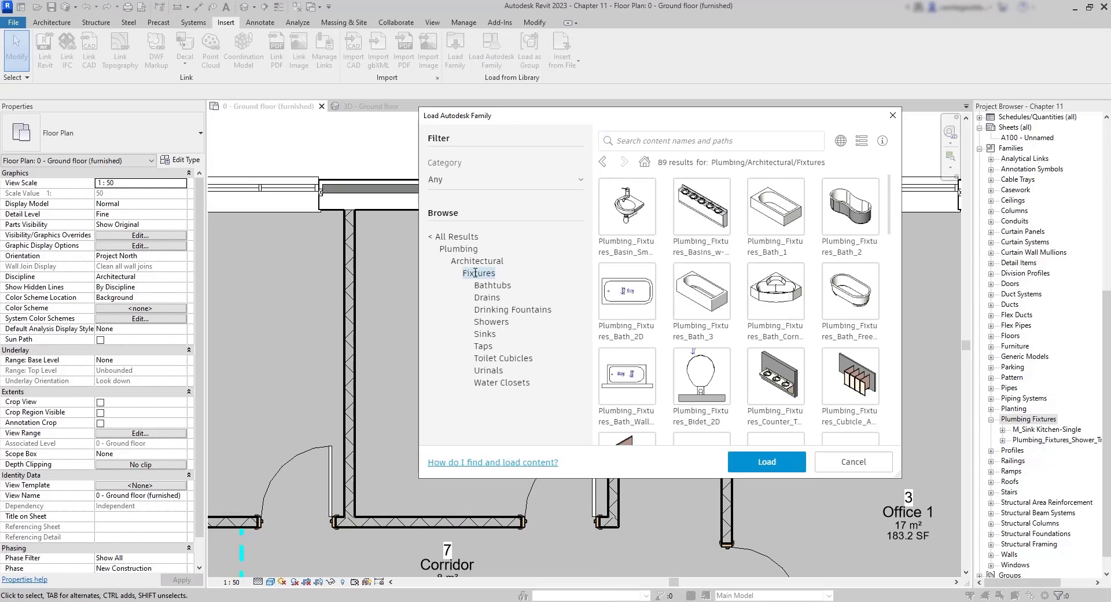
click(512, 383)
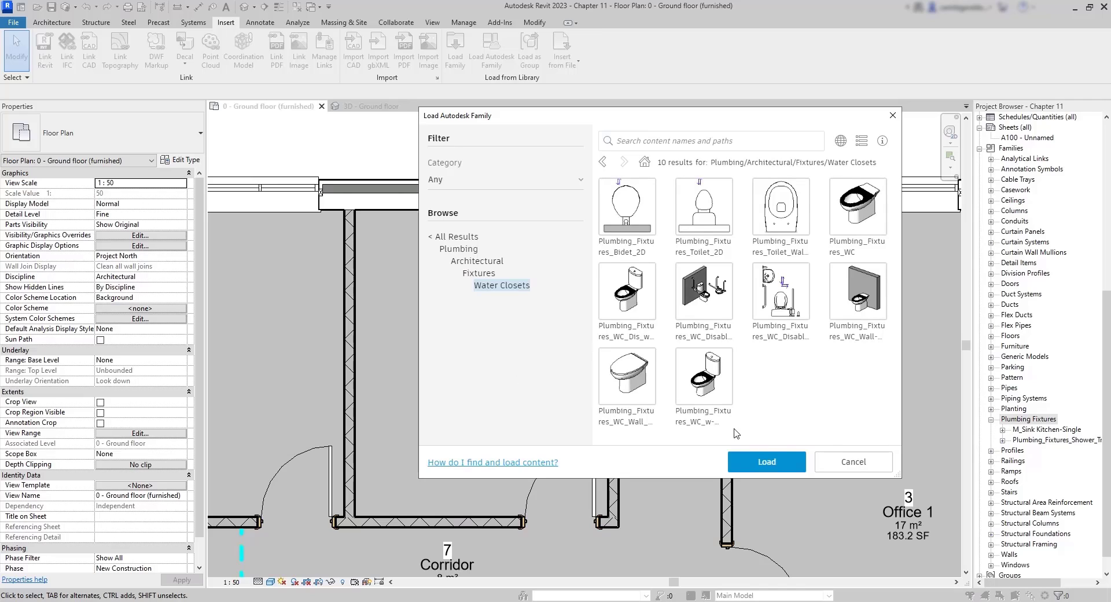
click(641, 388)
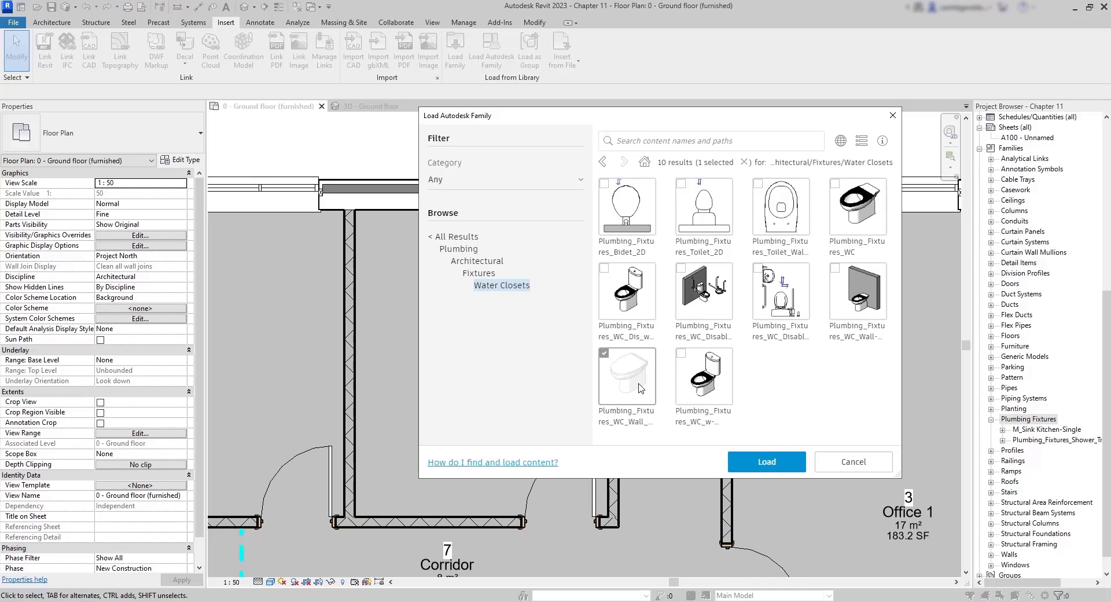
click(767, 462)
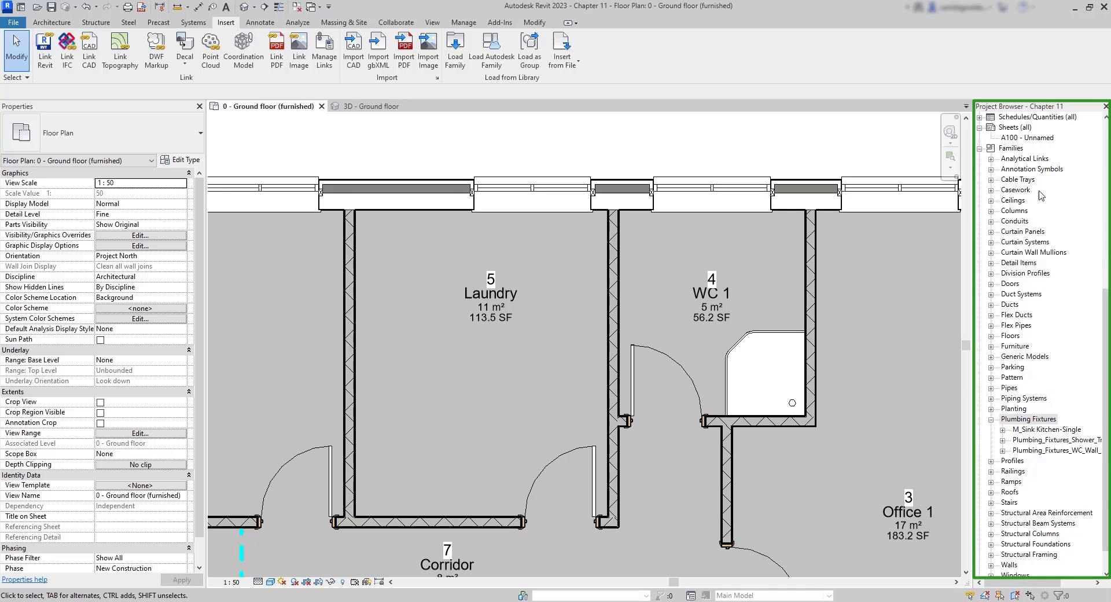
Step: Place the 540x360x410mm wall-mounted WC against WC 1's right wall near the windows, rotated to face into the room
click(1002, 408)
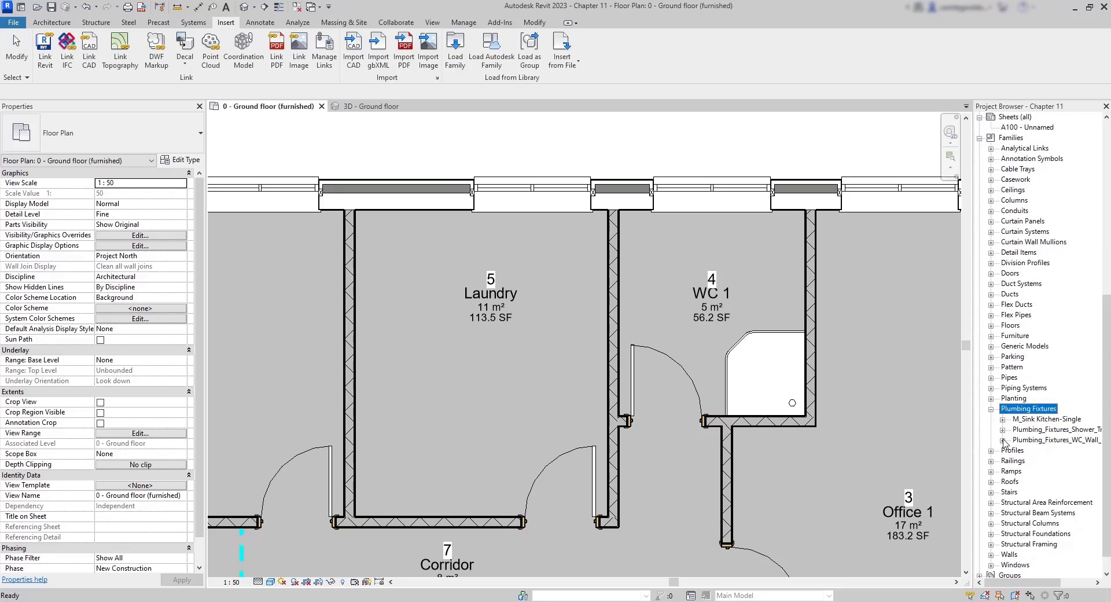
click(1003, 441)
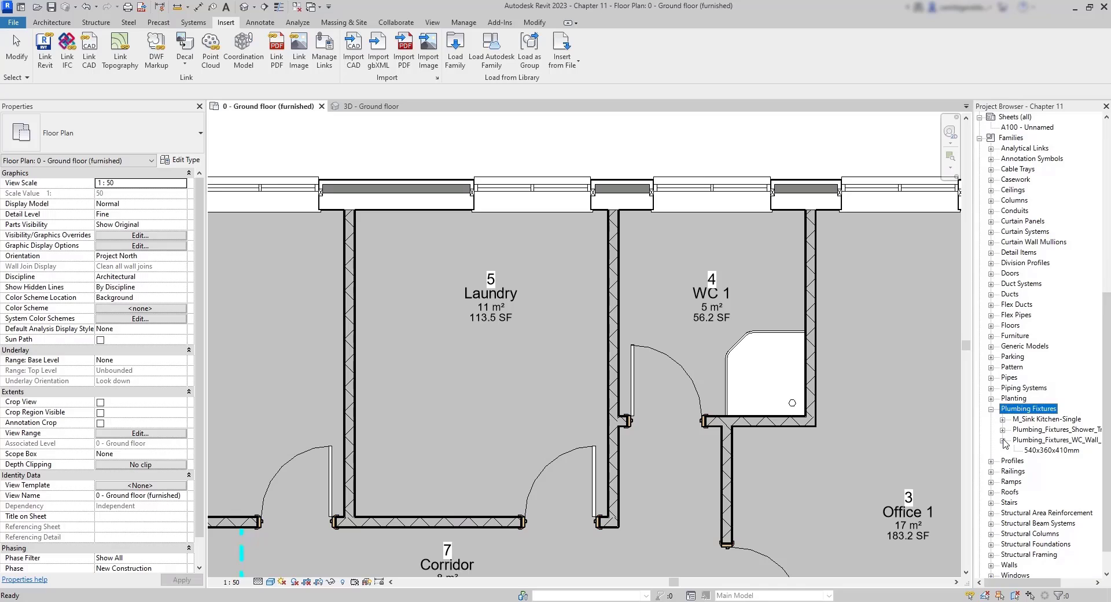
click(1027, 450)
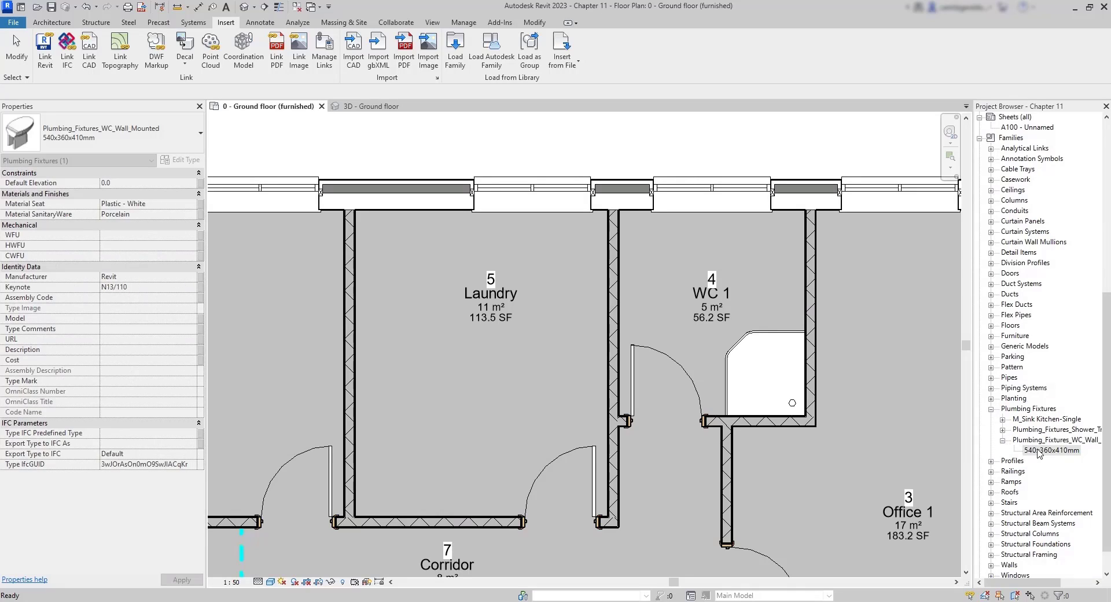
right_click(1038, 453)
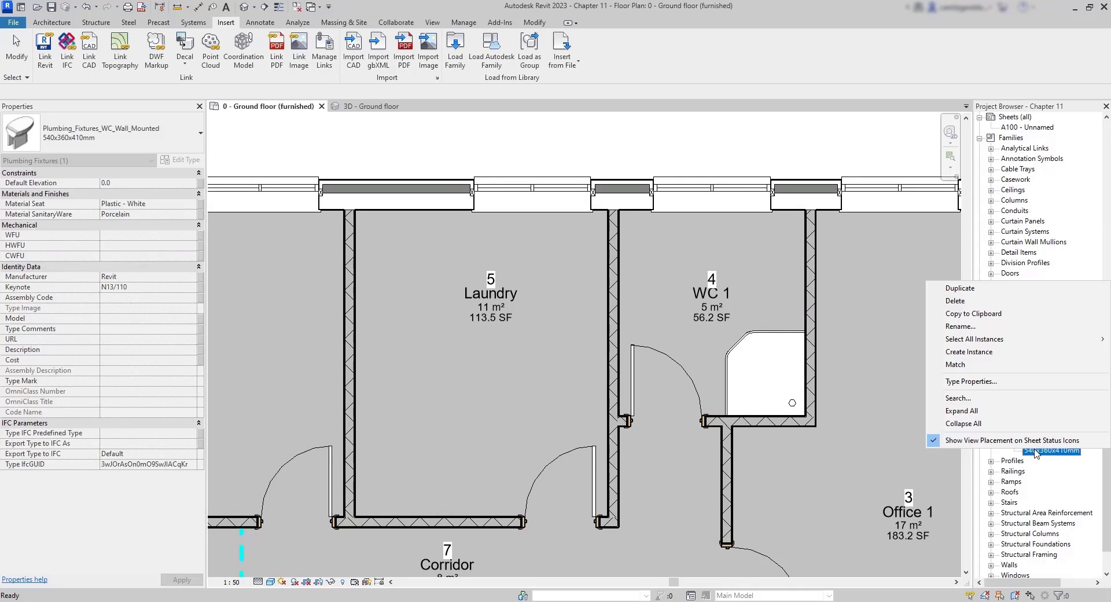
click(988, 357)
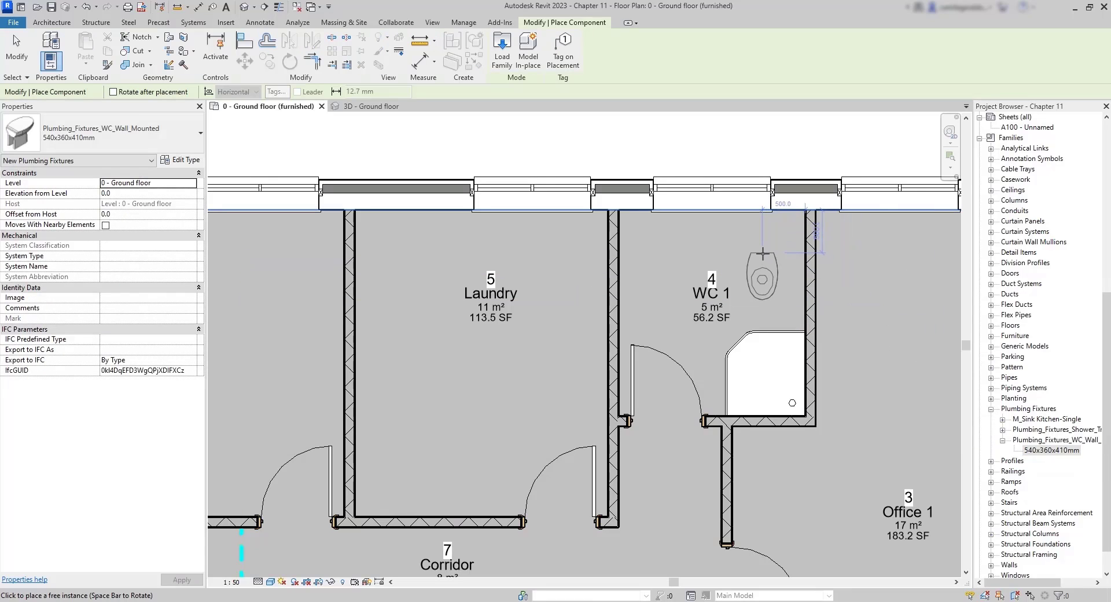
click(806, 255)
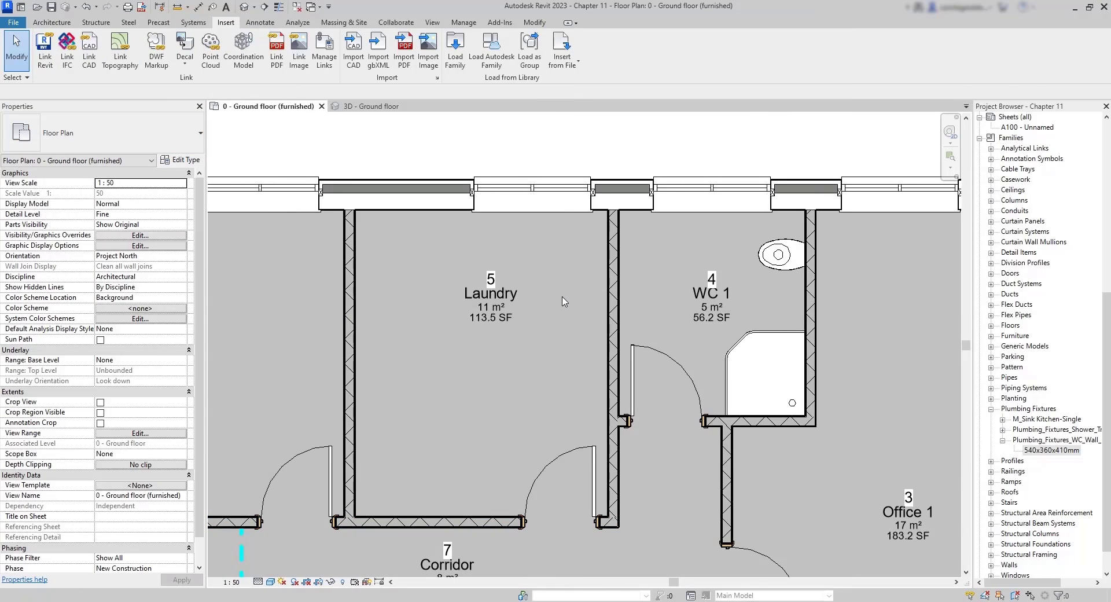
Step: Load the Plumbing_Fixtures_Sink_Bathroom_Wall_Hung family from the Autodesk library's Plumbing/Architectural/Fixtures/Sinks category
click(499, 67)
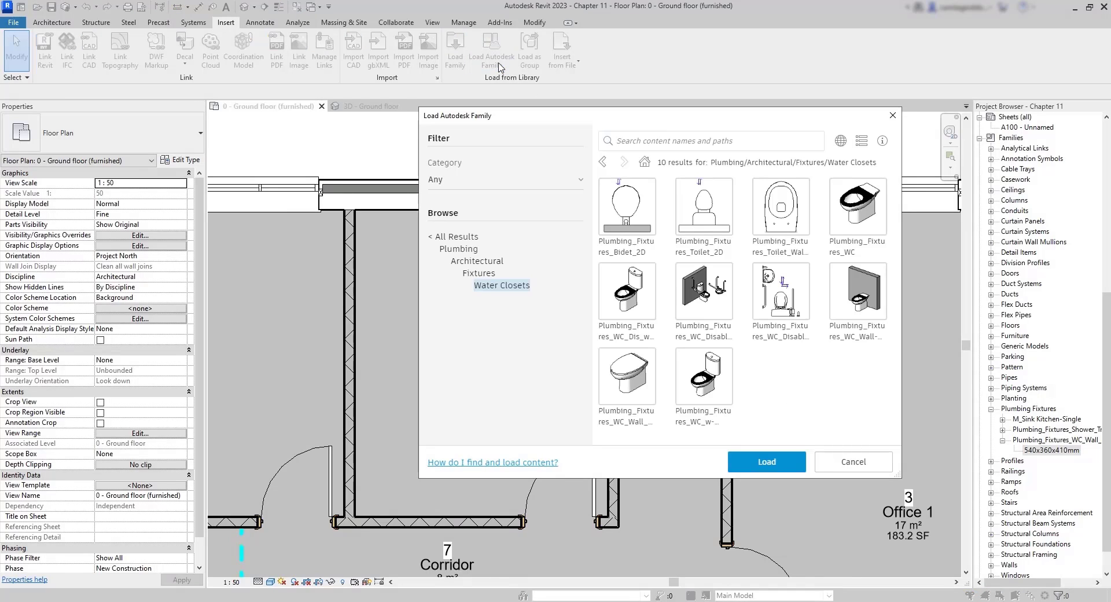
click(478, 273)
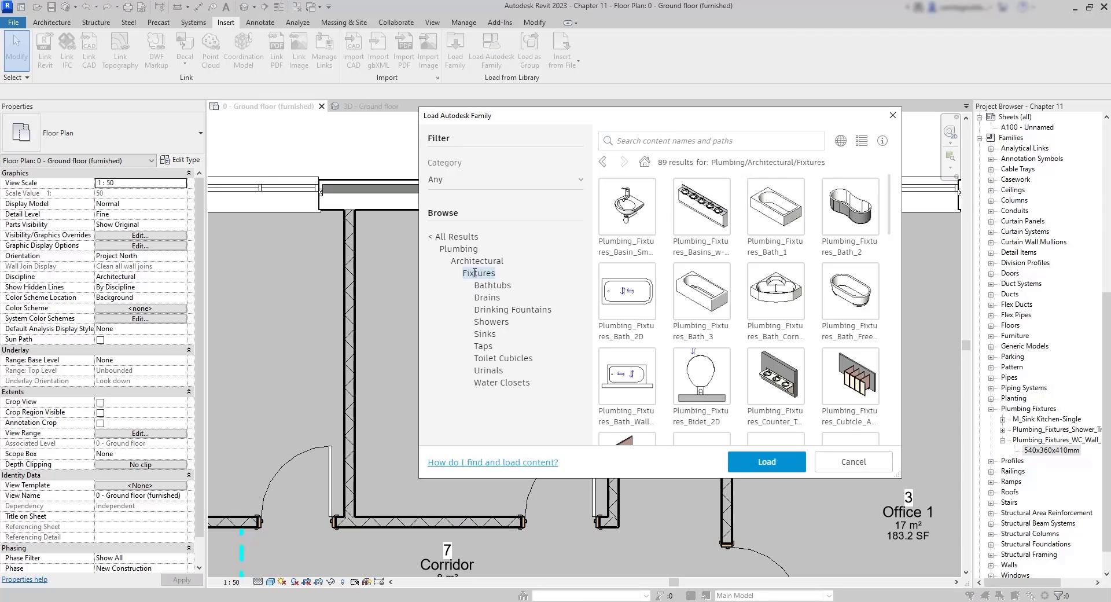
click(484, 334)
scroll(675, 368, down, 5)
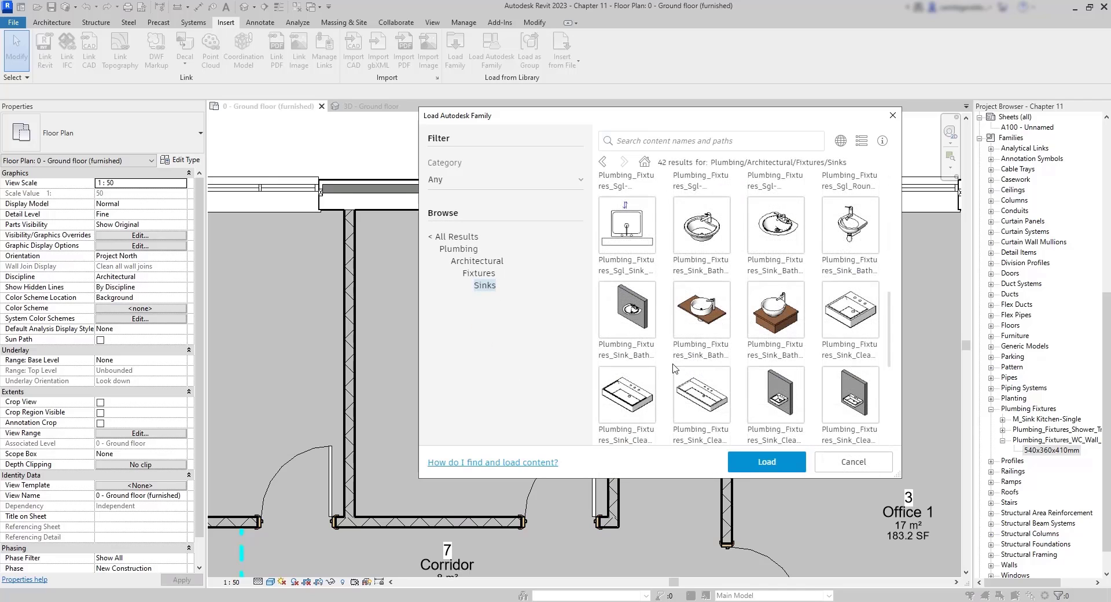
click(627, 343)
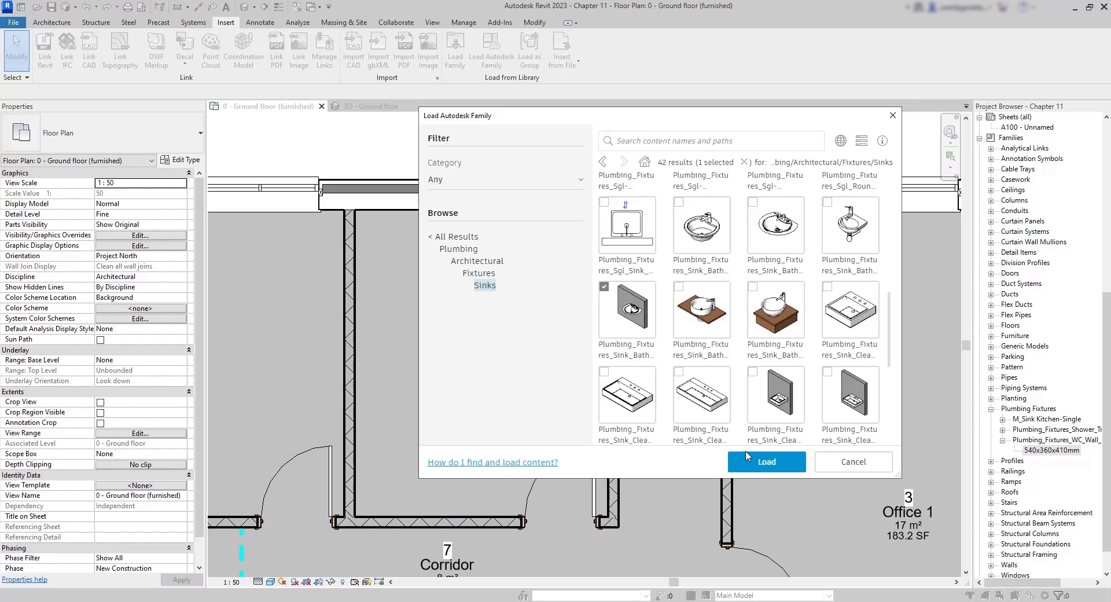
click(762, 463)
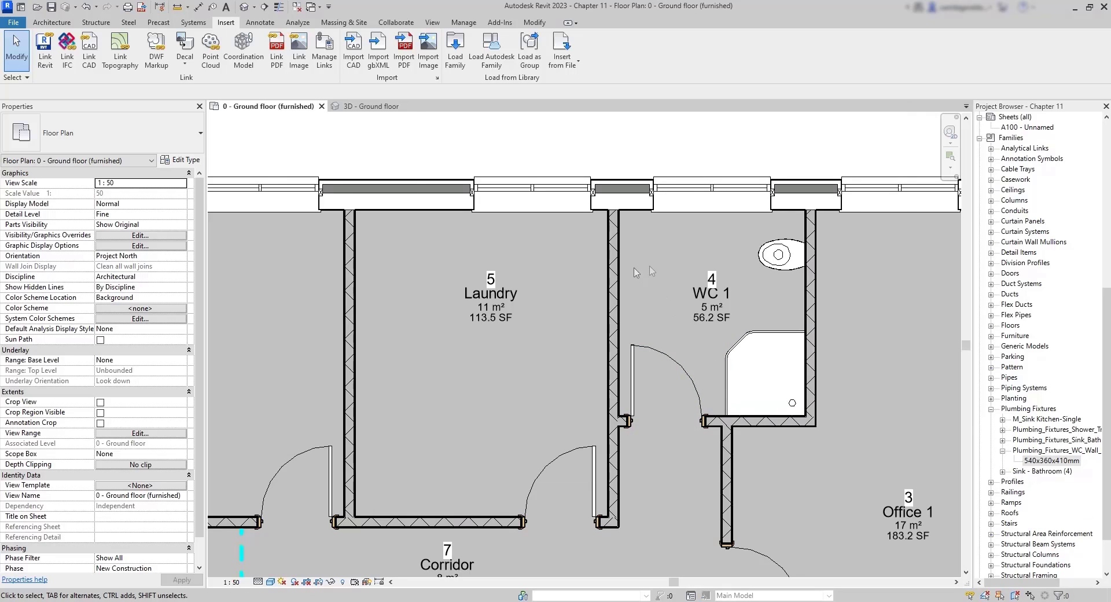
Step: Place the 560x660x130mm wall-hung sink on WC 1's left wall opposite the toilet, saving the project when reminded
click(1003, 440)
click(1034, 452)
right_click(1034, 452)
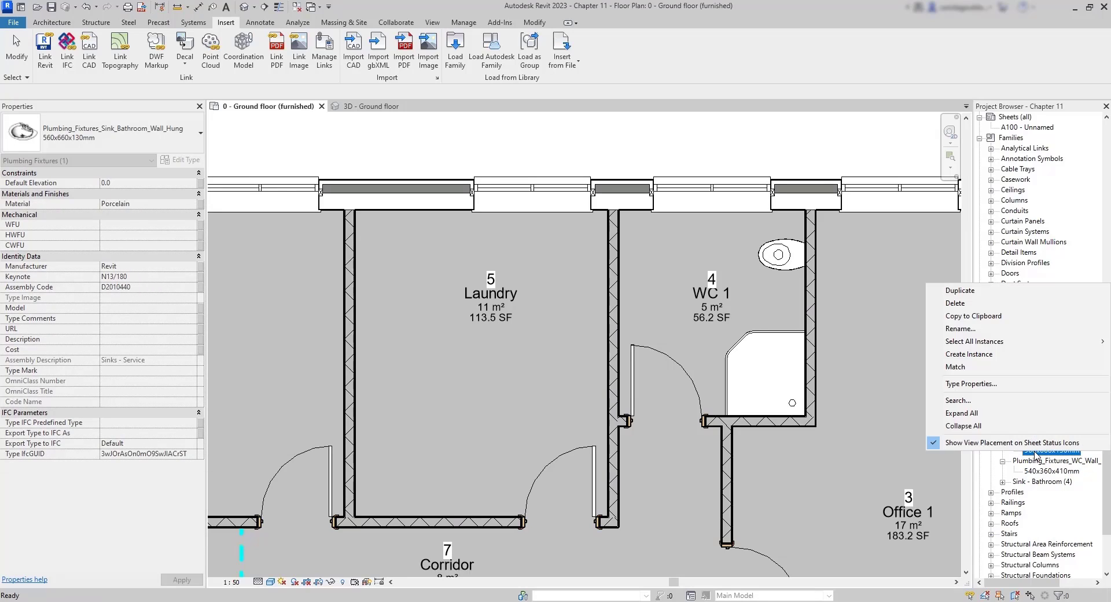
click(942, 359)
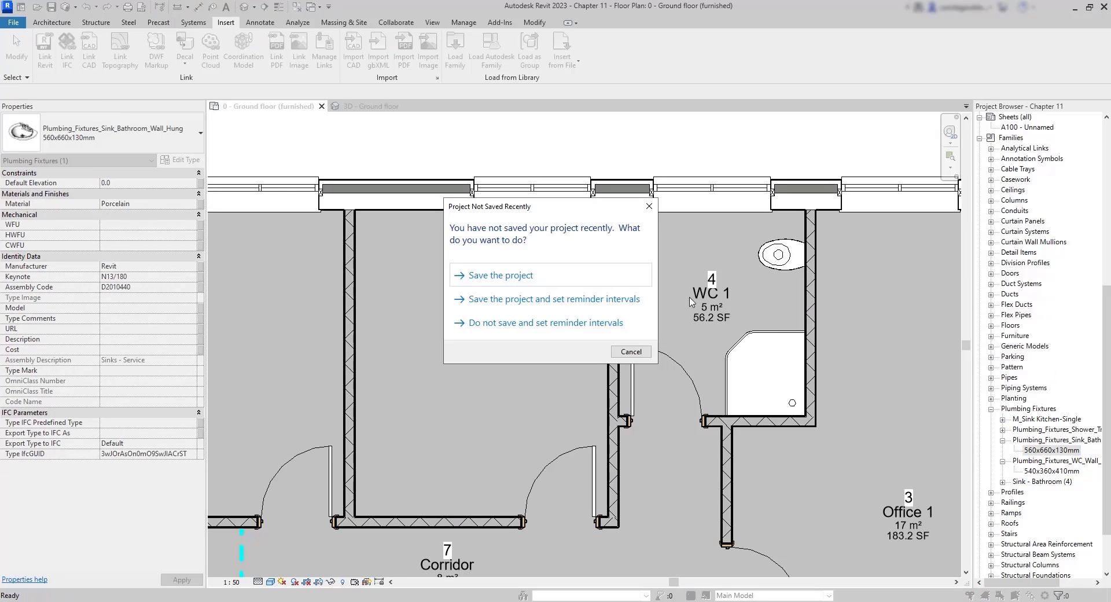
click(618, 280)
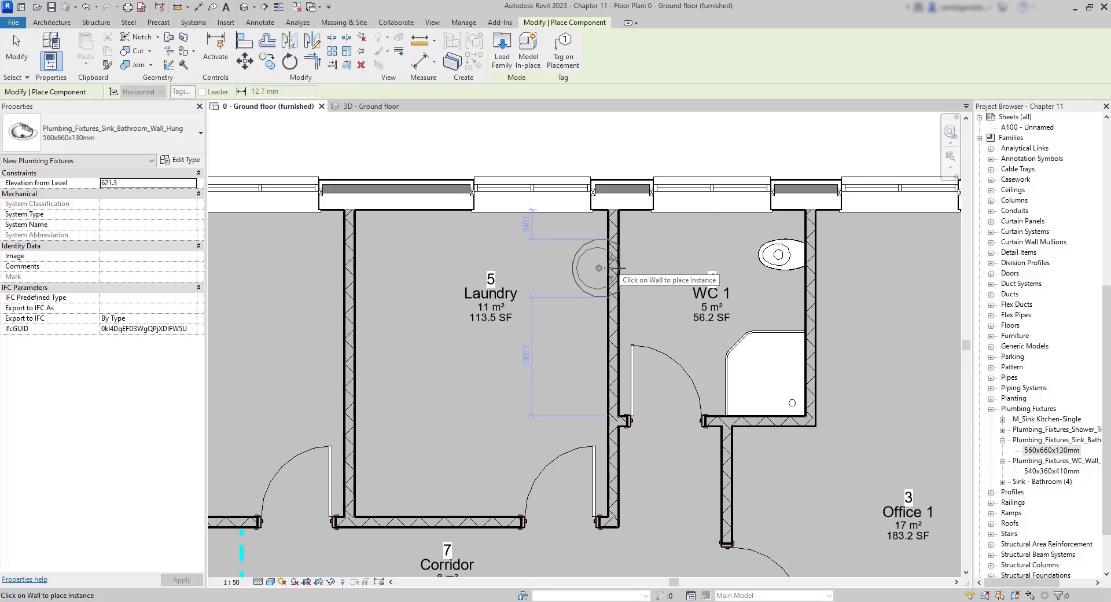
click(624, 269)
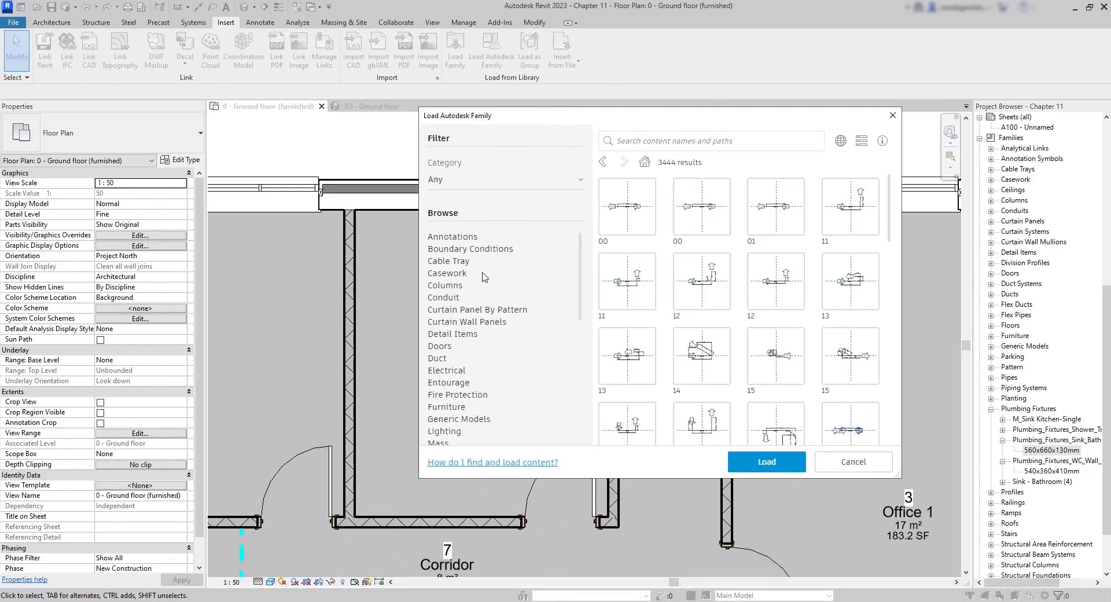
Step: Load the Casework_Wall_Unit_Dbl-Doors_3 family from the Autodesk library's Casework/Wall Cabinets category
click(465, 277)
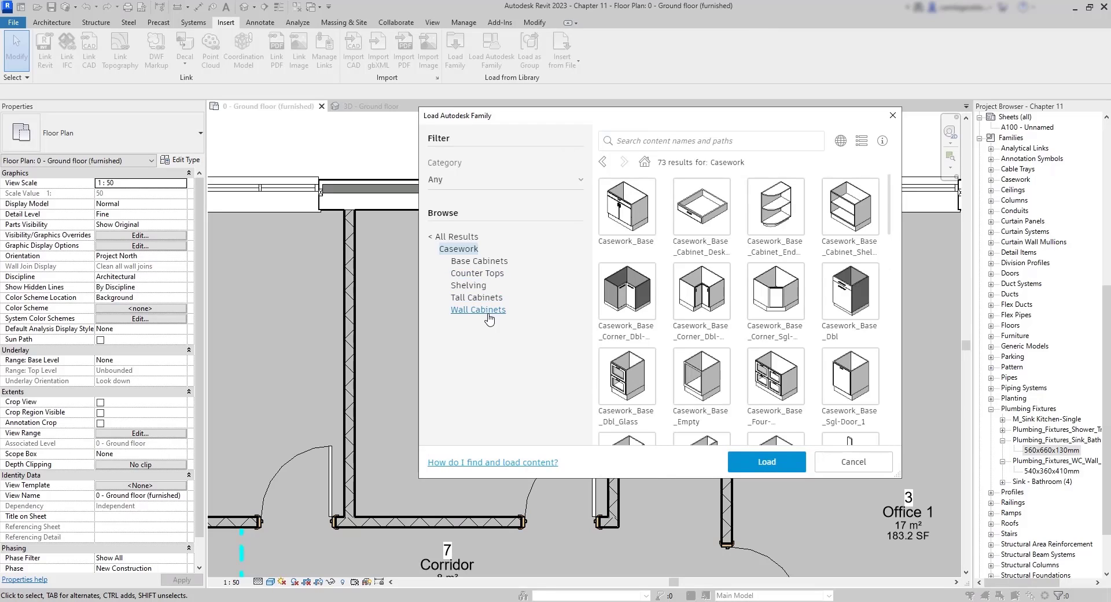
click(488, 313)
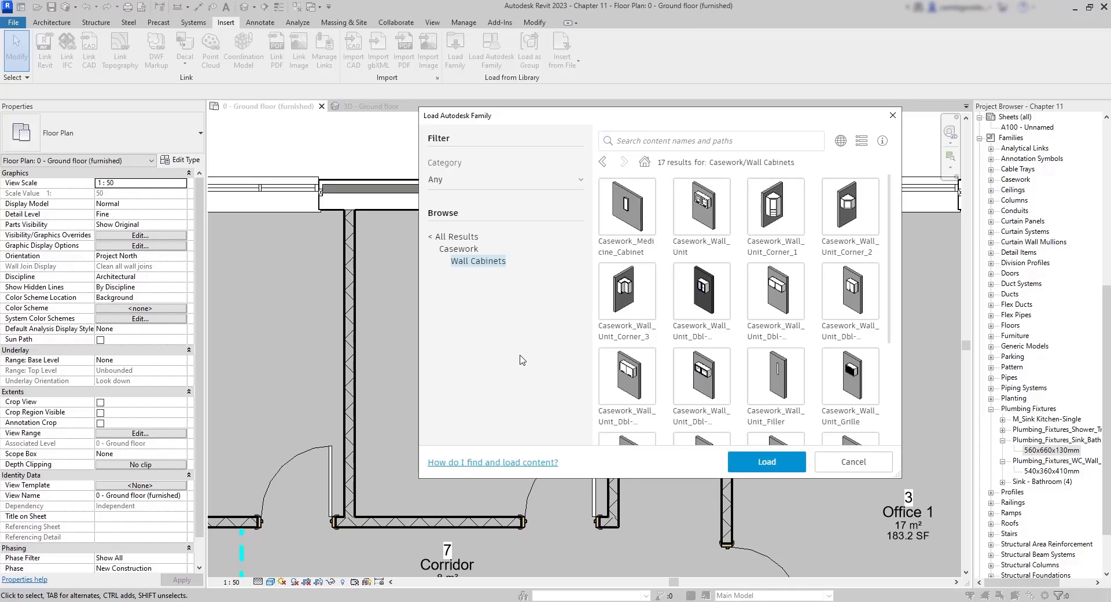
click(636, 381)
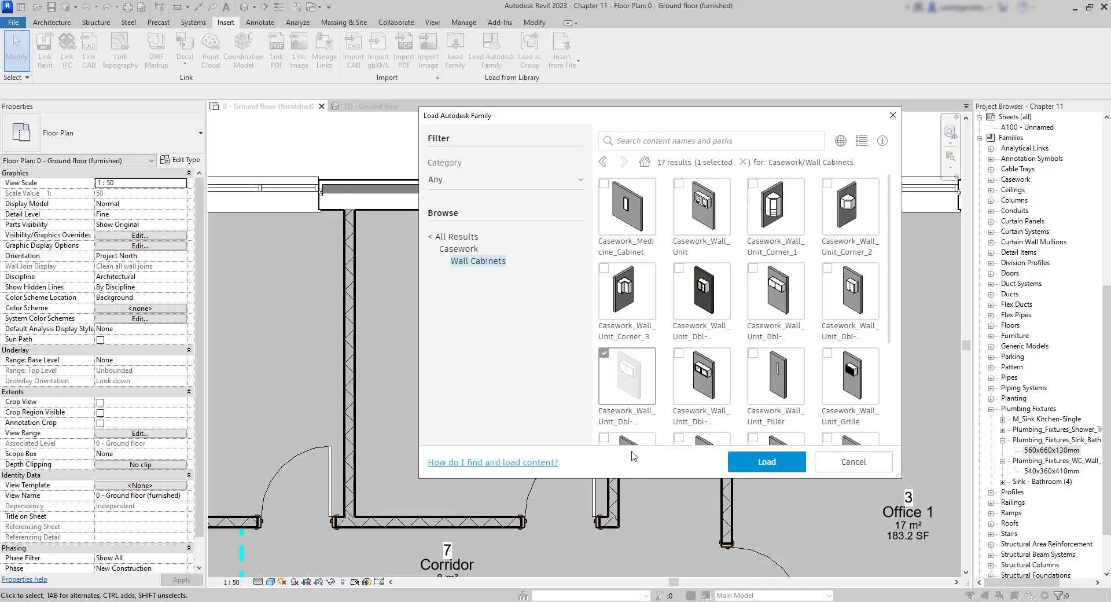
click(781, 471)
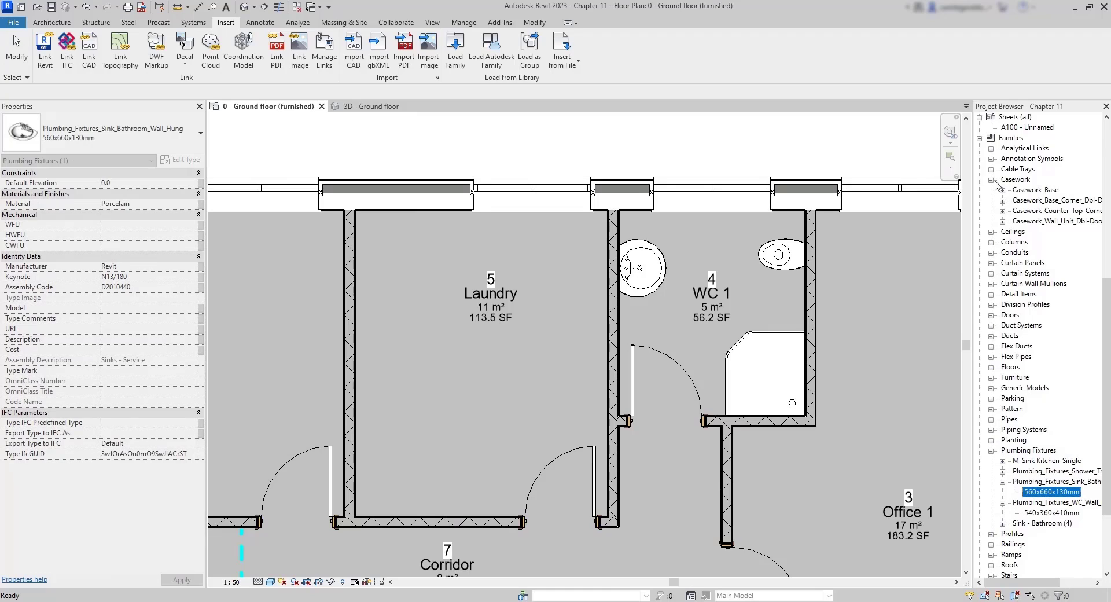
Step: Place the 600x290x557mm double-door wall unit on WC 1's left wall, just below the sink in plan
click(1003, 221)
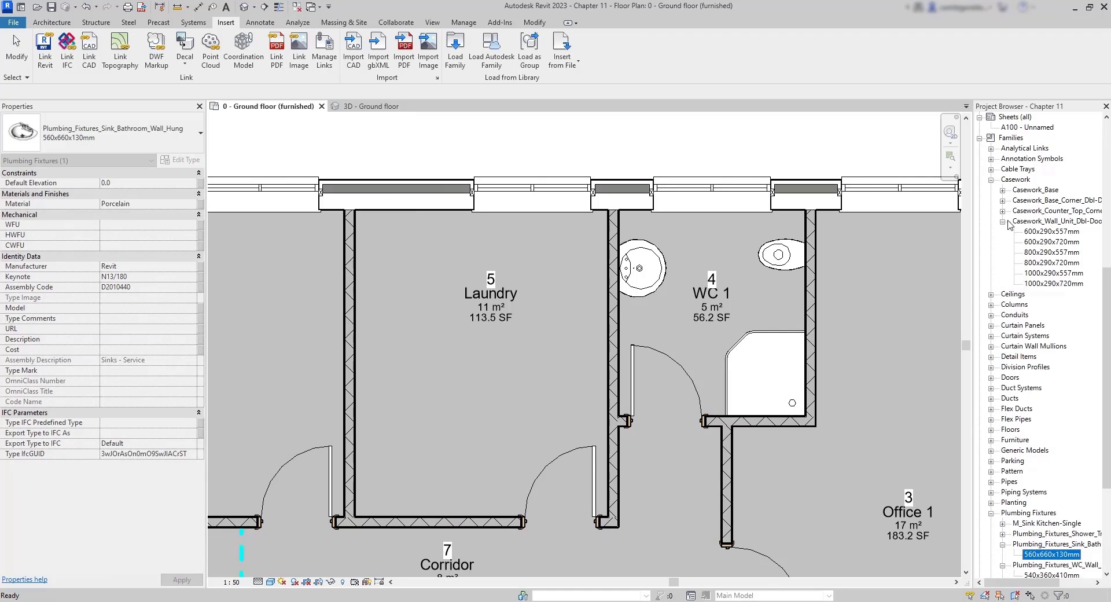
click(1029, 221)
click(1036, 232)
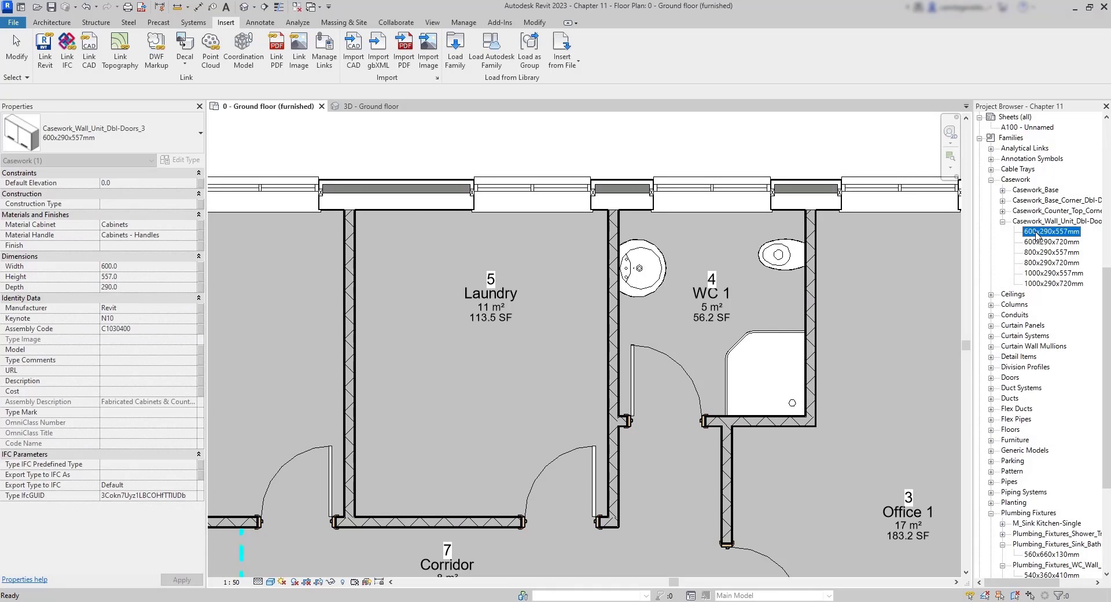
right_click(1036, 233)
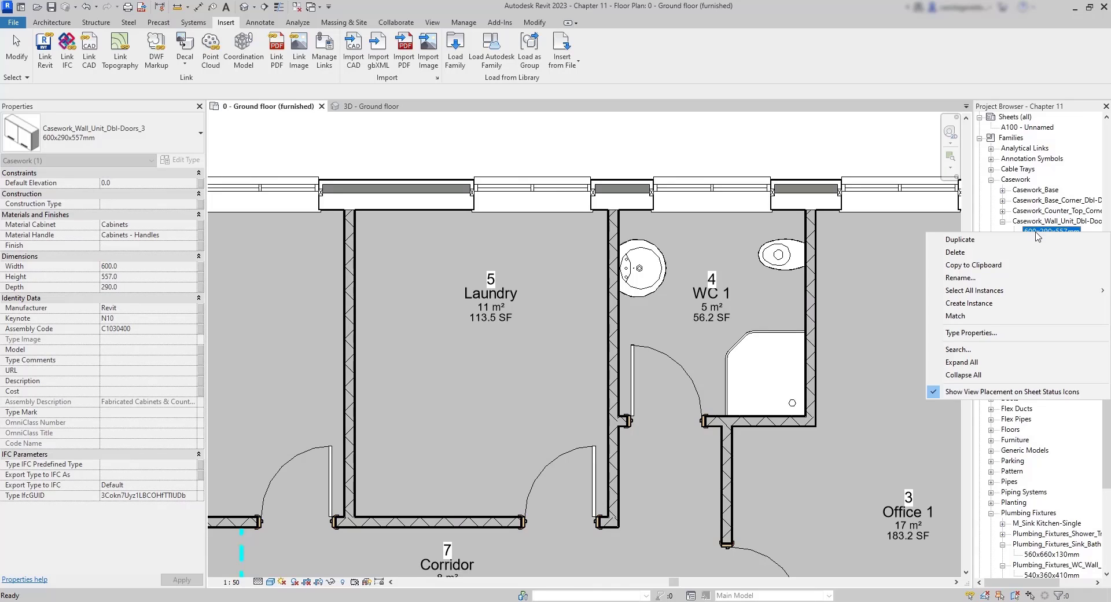
click(984, 303)
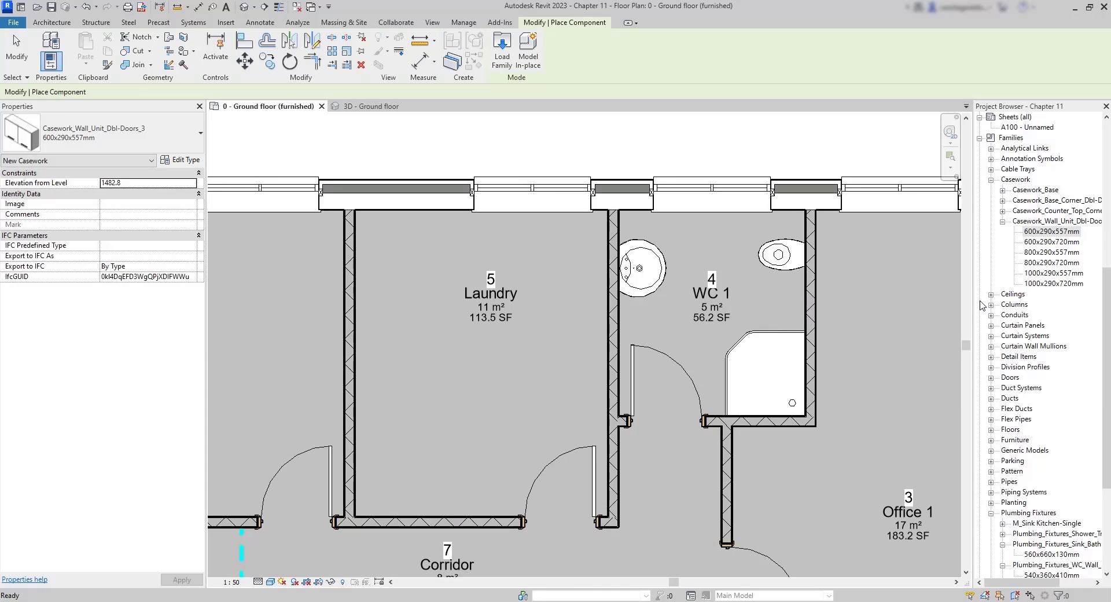
click(618, 307)
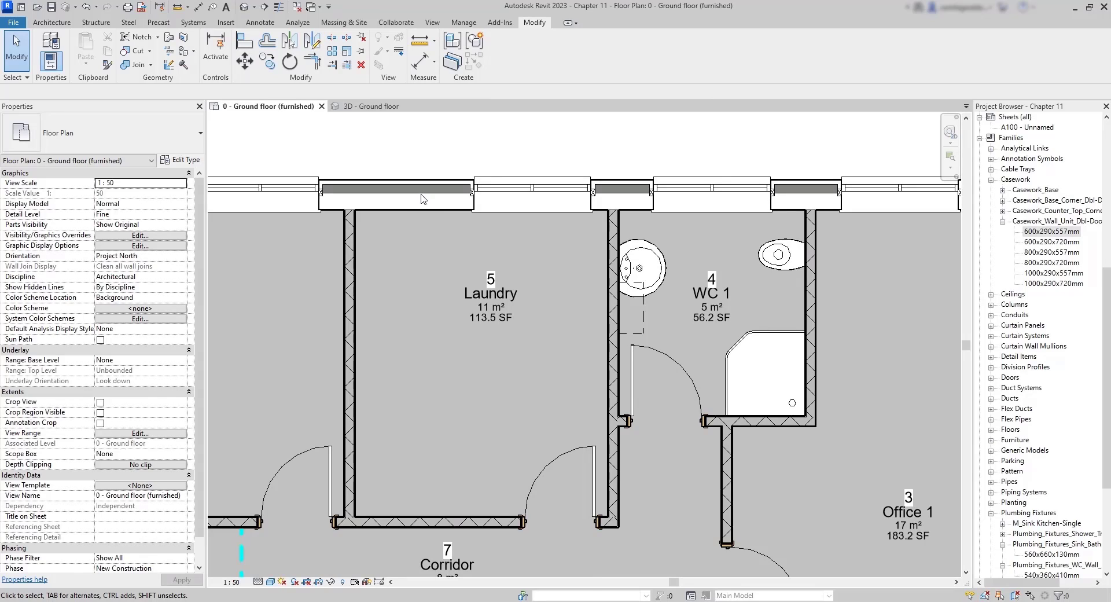
Step: Align the wall cabinet's centre with the sink's centre line in WC 1 and lock the alignment
click(244, 41)
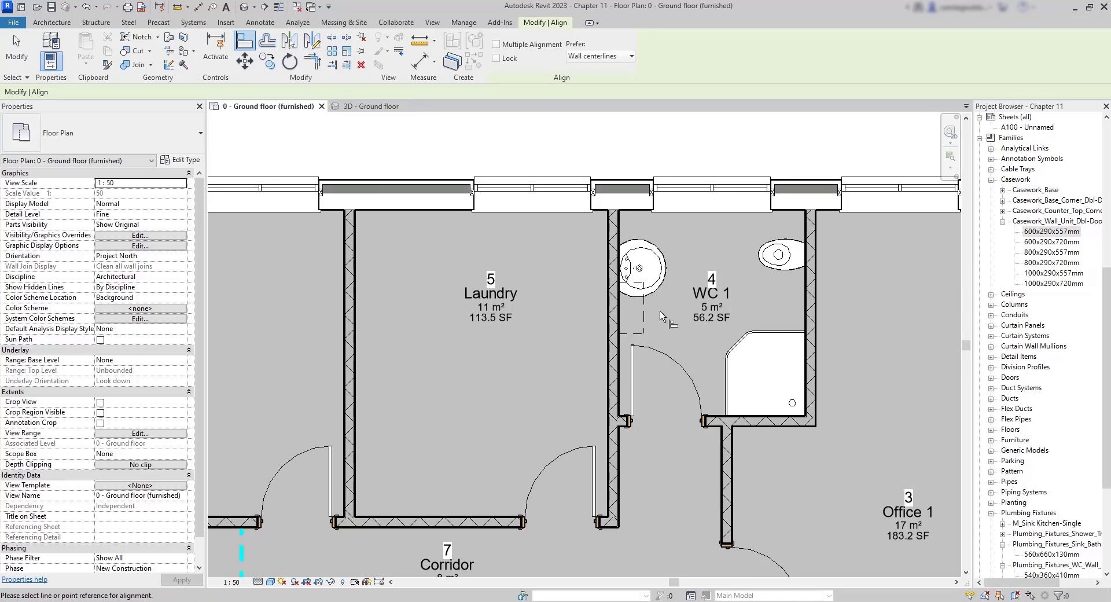
scroll(663, 316, up, 2)
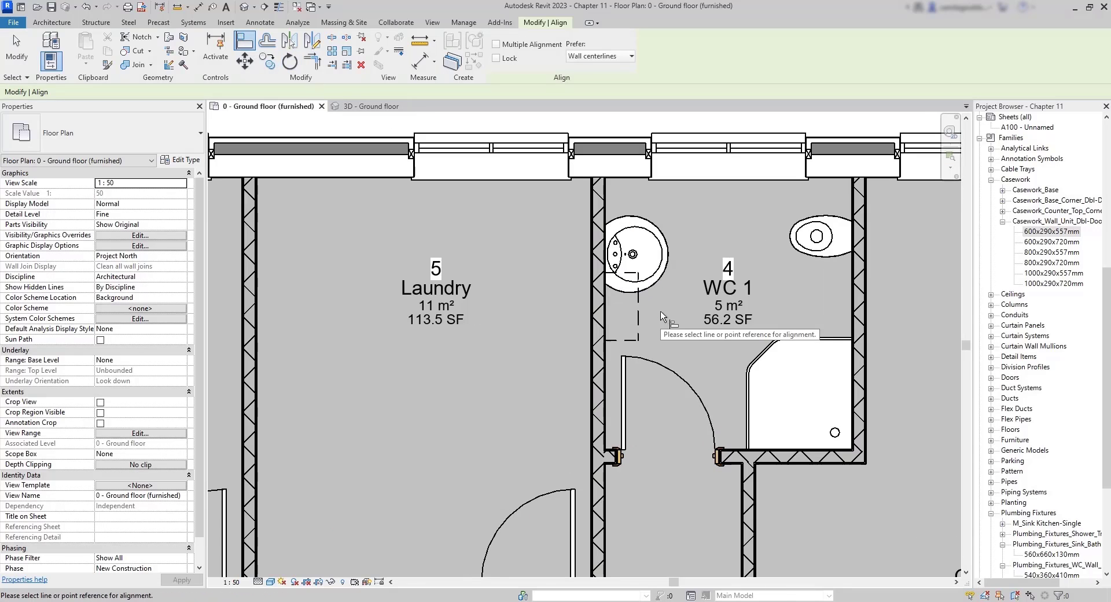
click(647, 259)
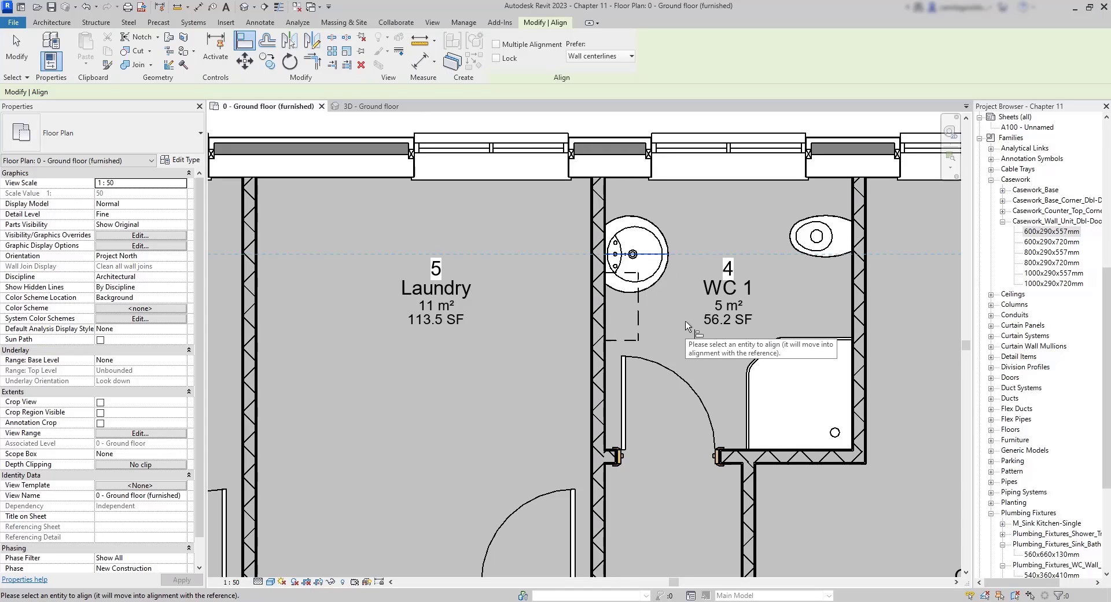
click(634, 310)
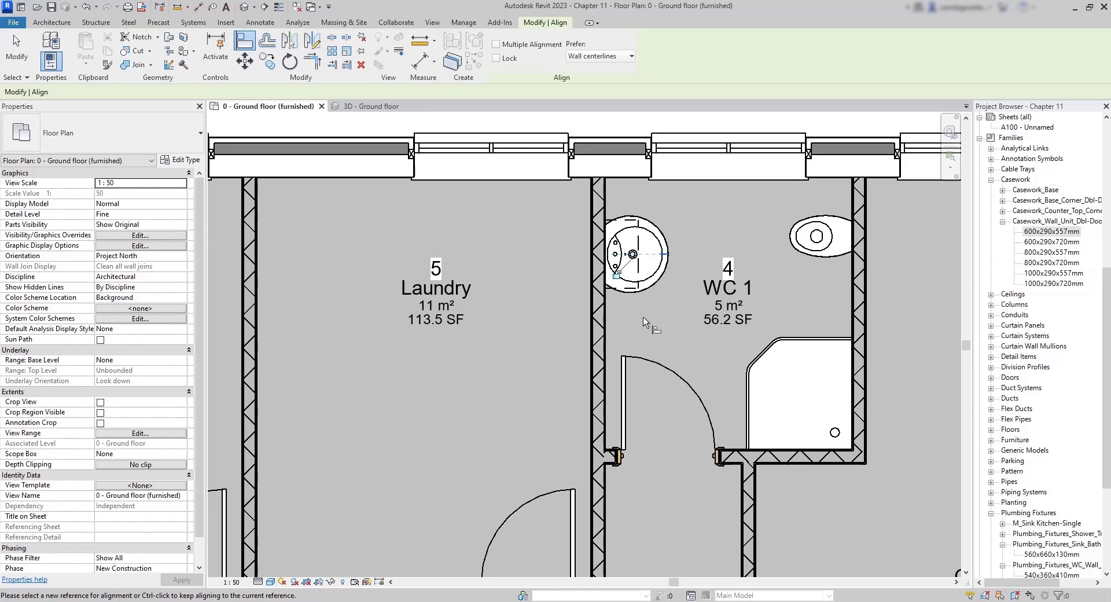
click(615, 273)
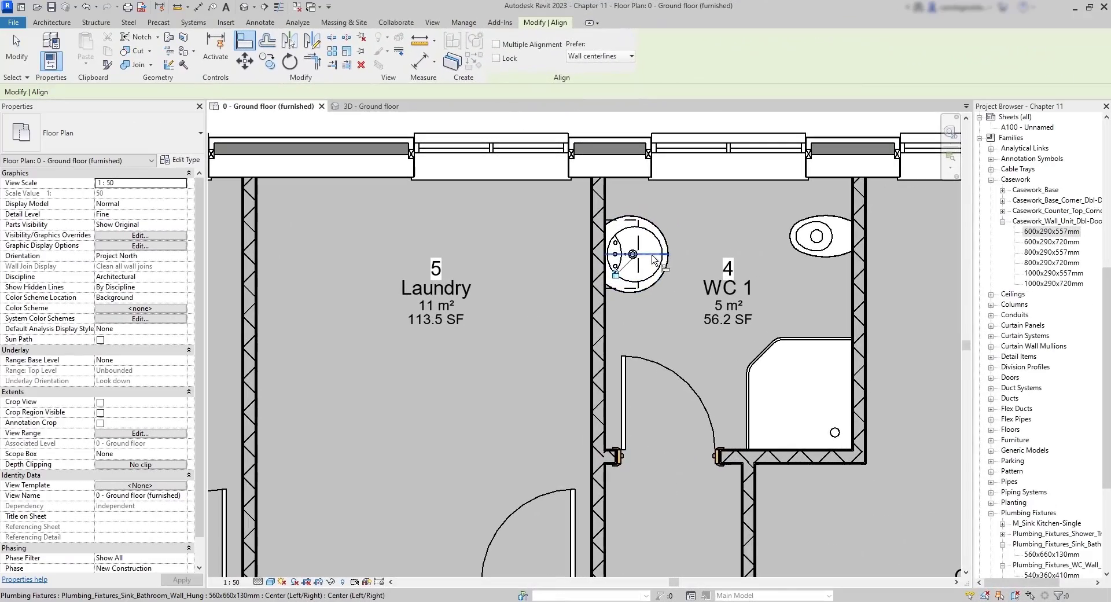
Step: Align the toilet's centre with the sink's centre line and lock the alignment
click(653, 256)
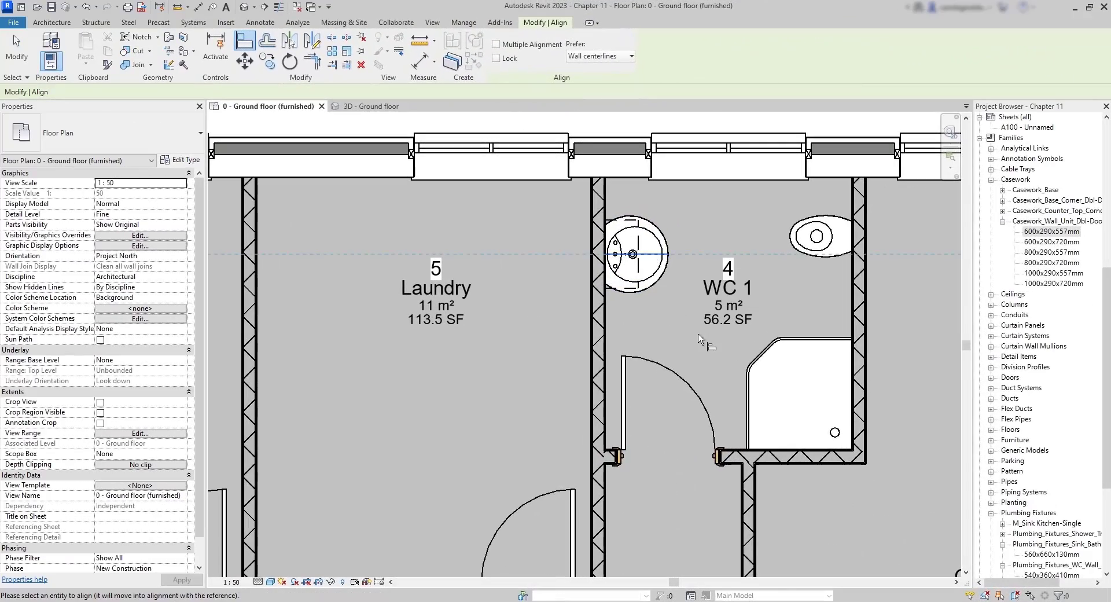
click(810, 239)
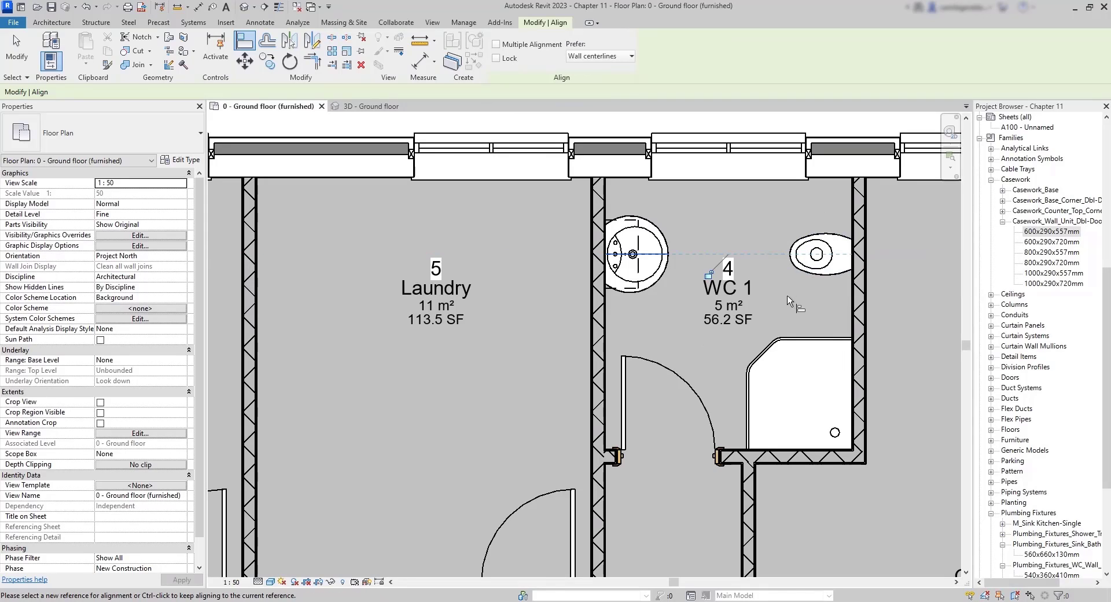
click(708, 275)
key(Escape)
key(Escape)
Step: Move the sink, with its aligned cabinet and toilet, up to about 260 mm from the window wall
click(657, 274)
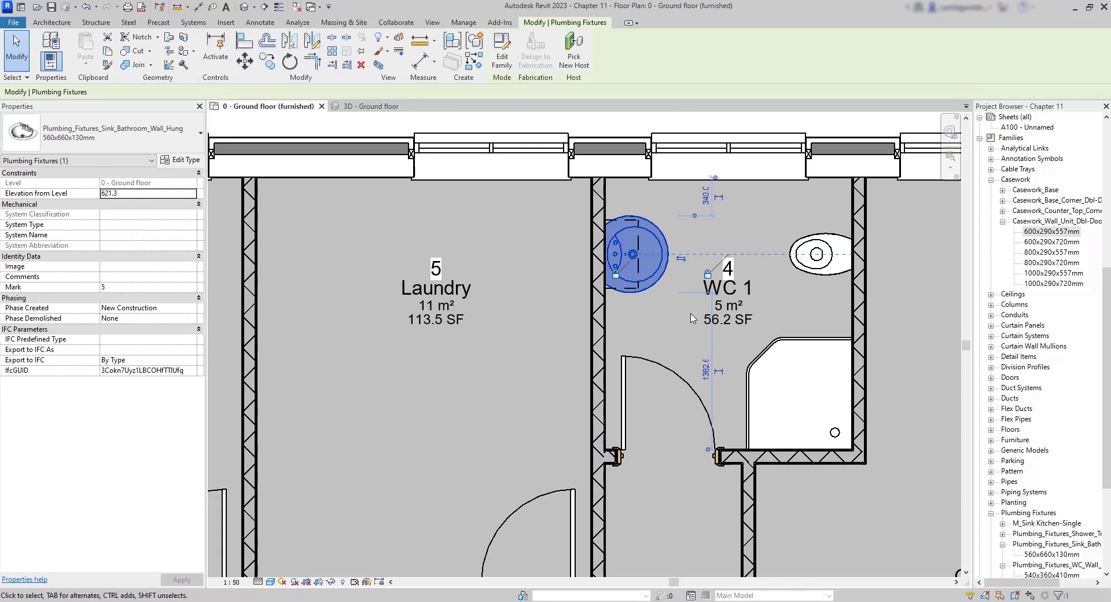
mouse_move(658, 258)
mouse_down()
mouse_move(658, 236)
mouse_move(658, 250)
mouse_up()
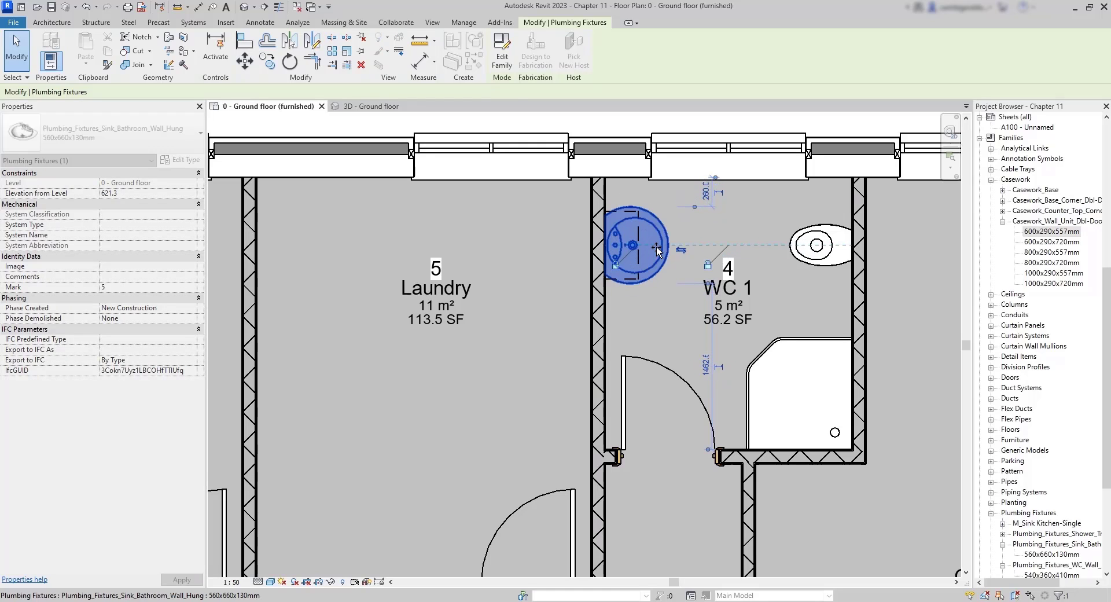
click(647, 325)
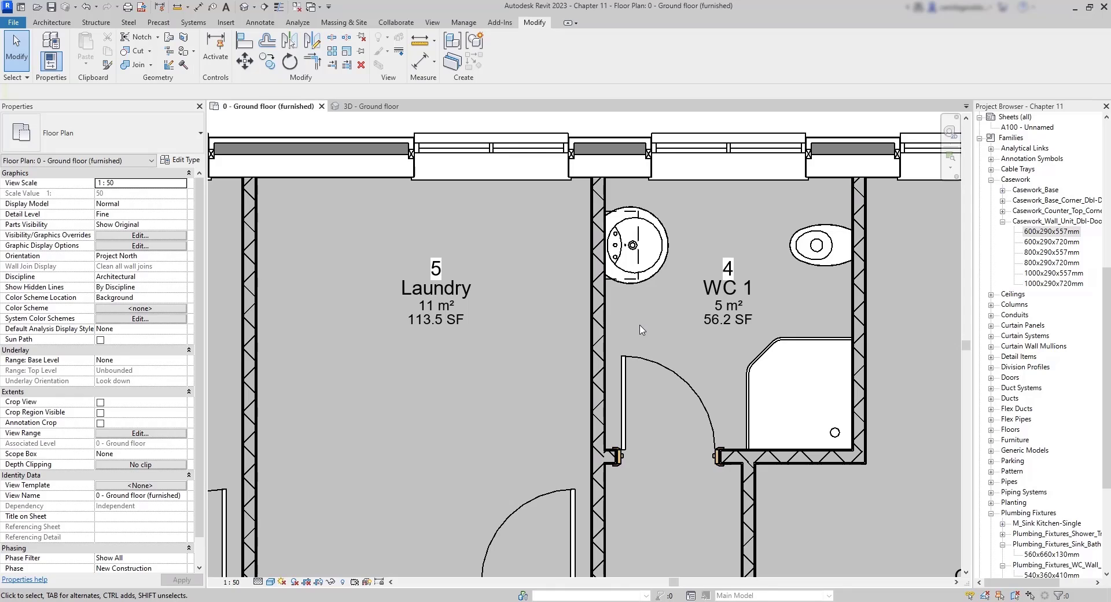